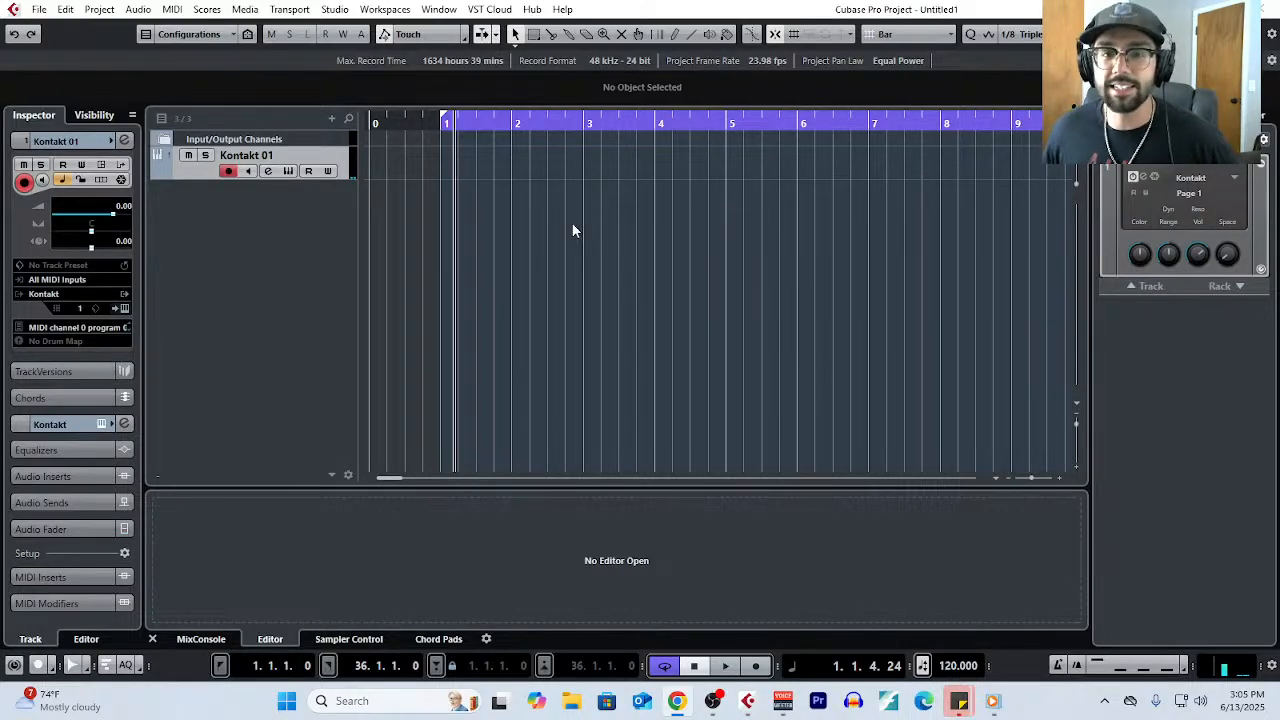
- Switch to the Notepad note holding the sonata outline and delete all of its existing text
left_click(112, 12)
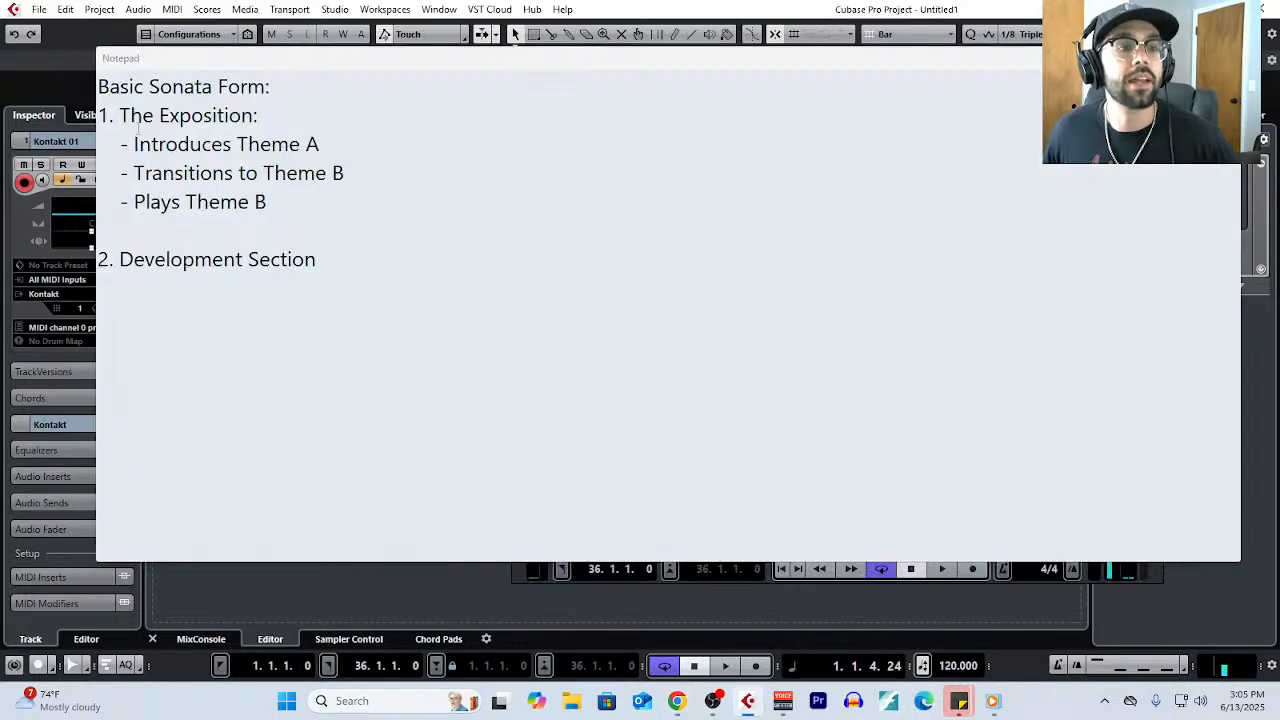
left_click(409, 280)
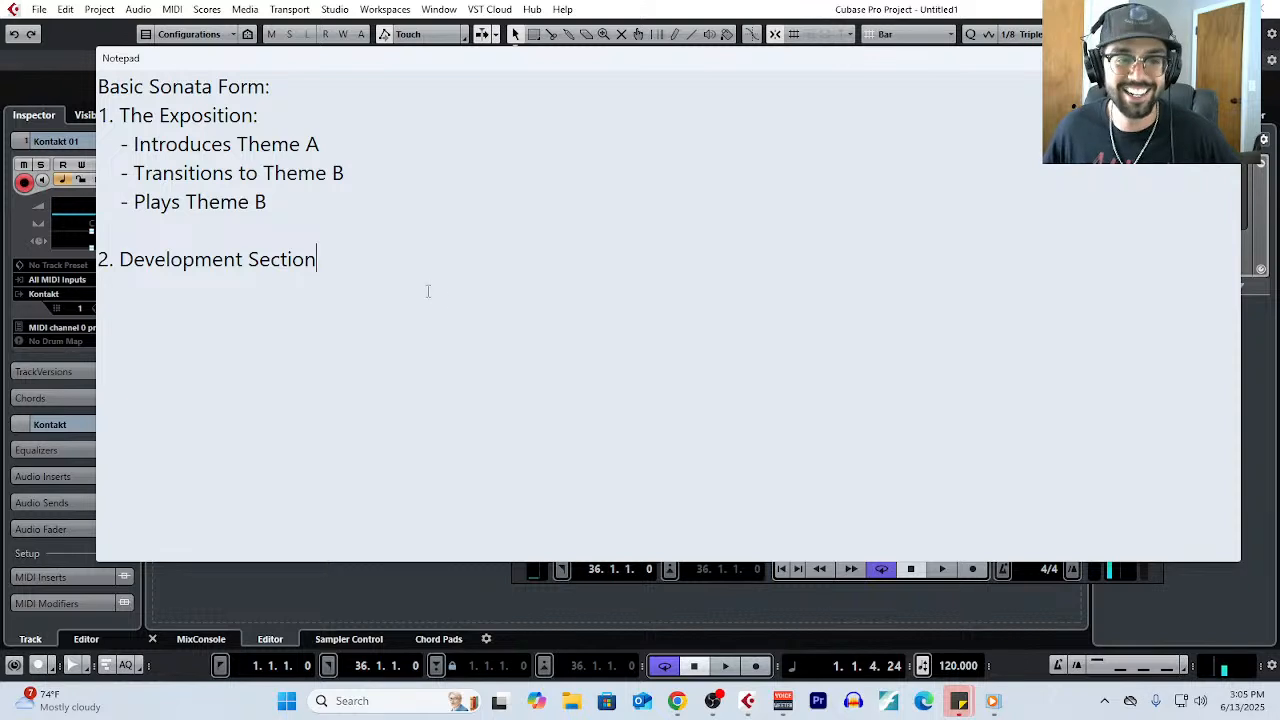
triple_click(422, 291)
left_click(385, 294)
key("ctrl+a")
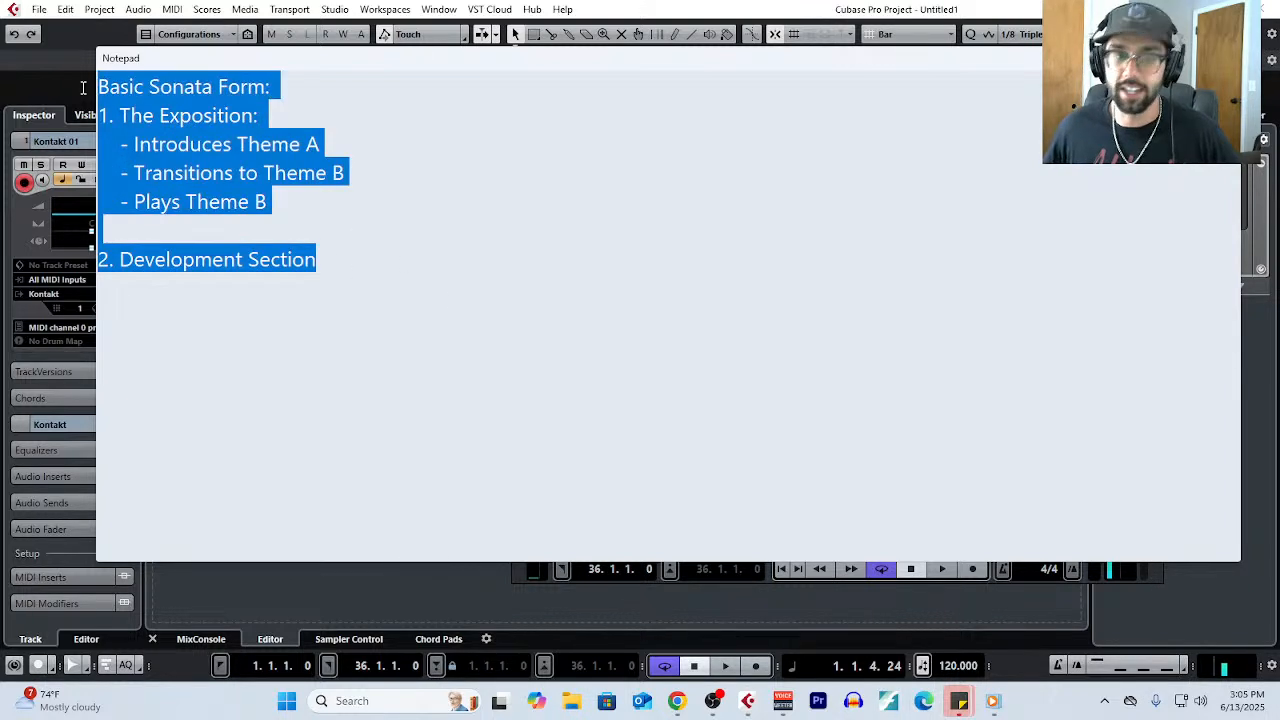
key("BackSpace")
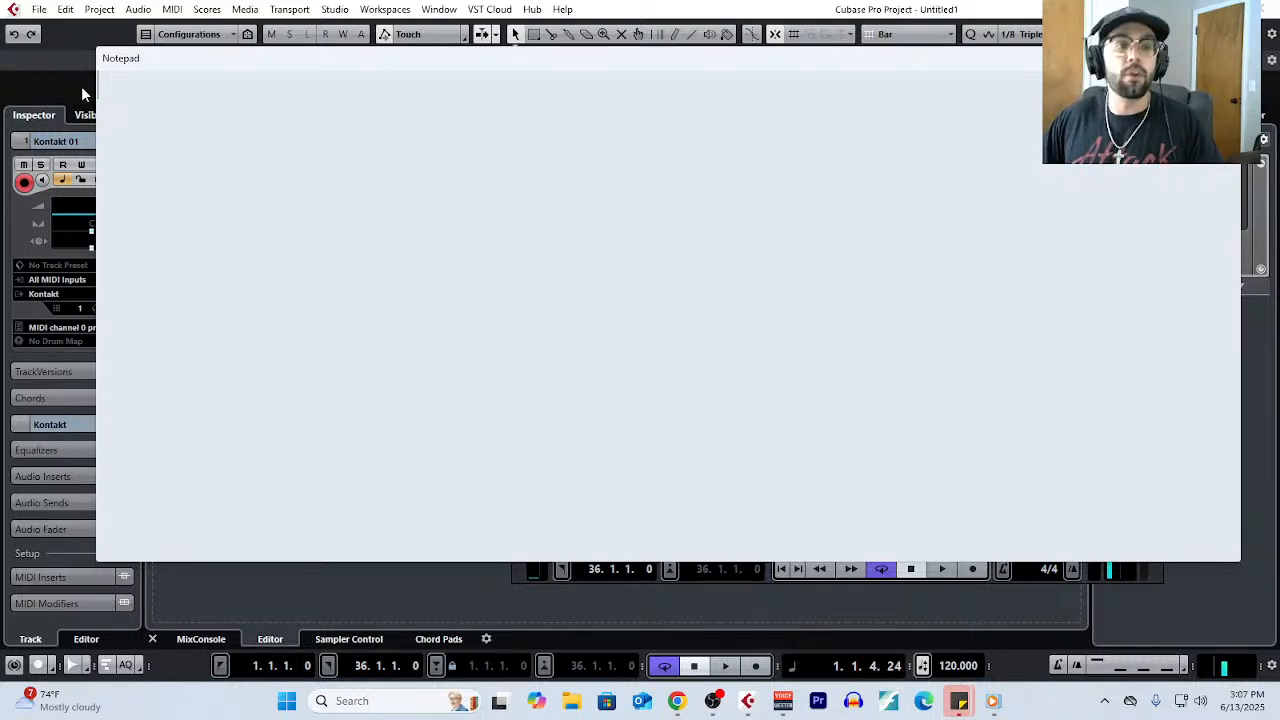
- Title the empty note "Basics of Sonata Form:"
type("Son")
key("BackSpace")
key("BackSpace")
key("BackSpace")
type("Ba")
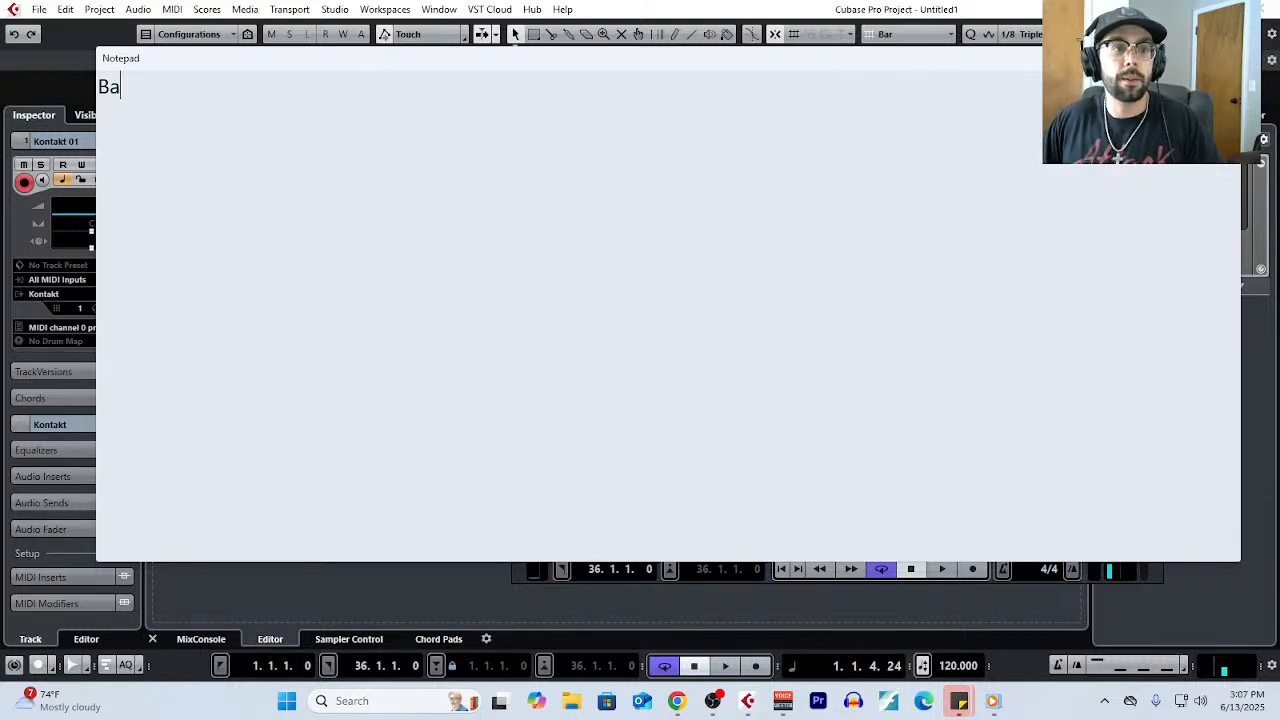
type("sics of Sonata")
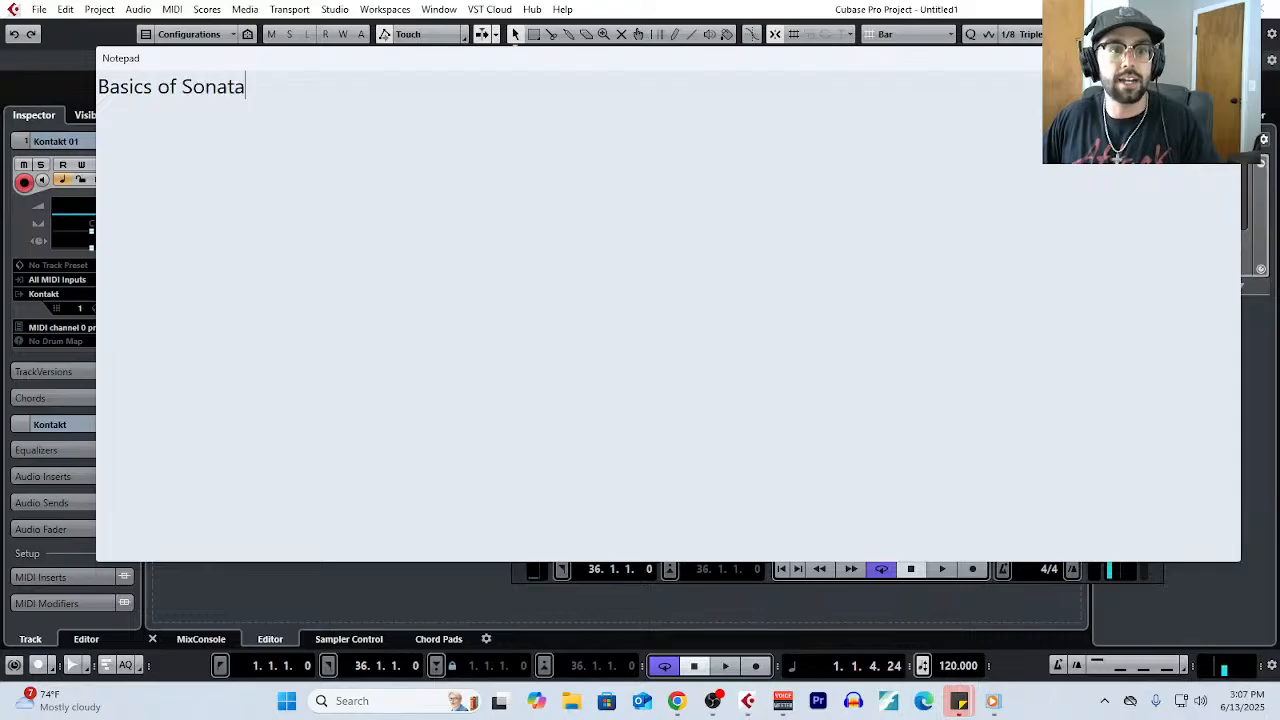
type(" Form:")
- Add the heading "1. Exposition" below the title with the indented point "- Introducing Theme A"
key("Return")
type("1.")
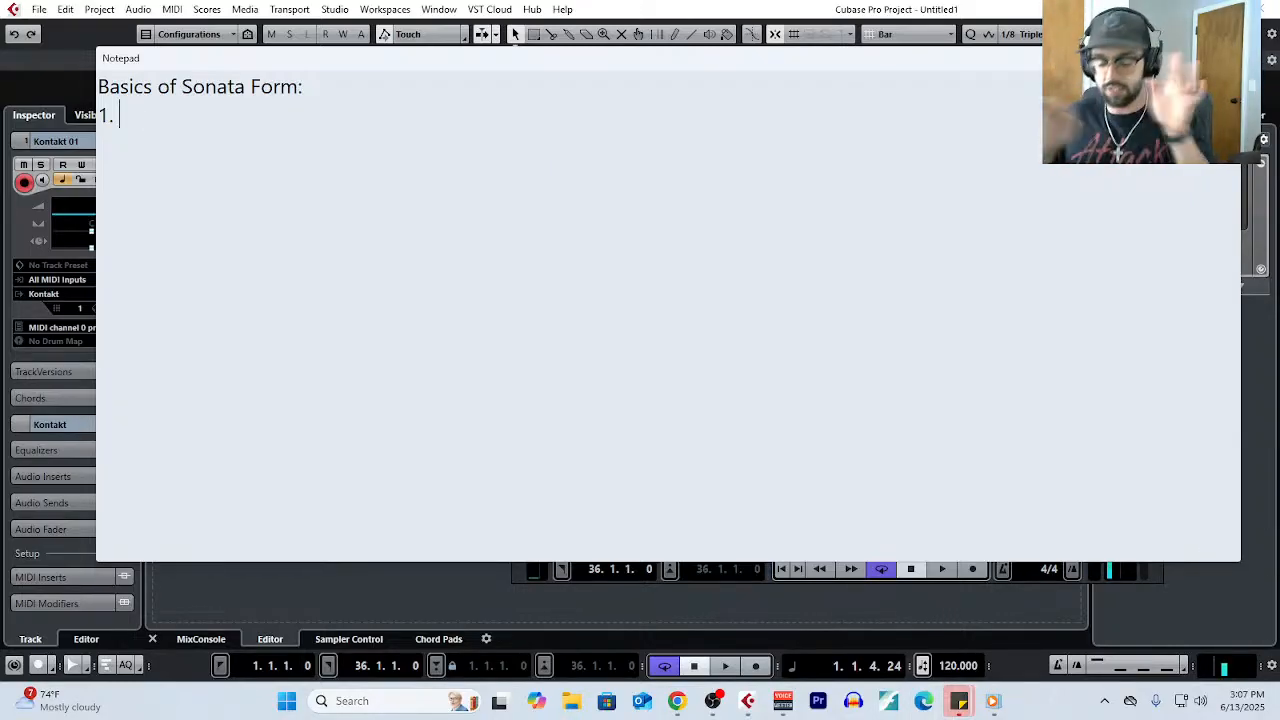
type("Exp")
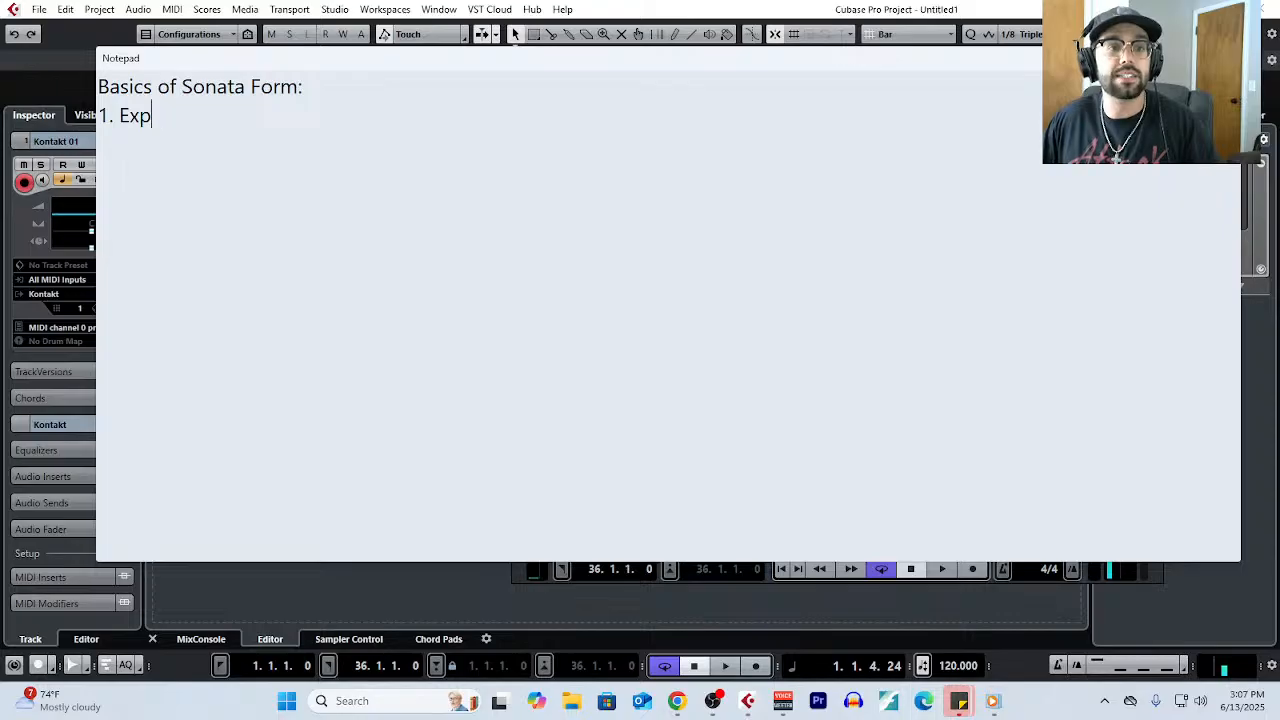
type("osition")
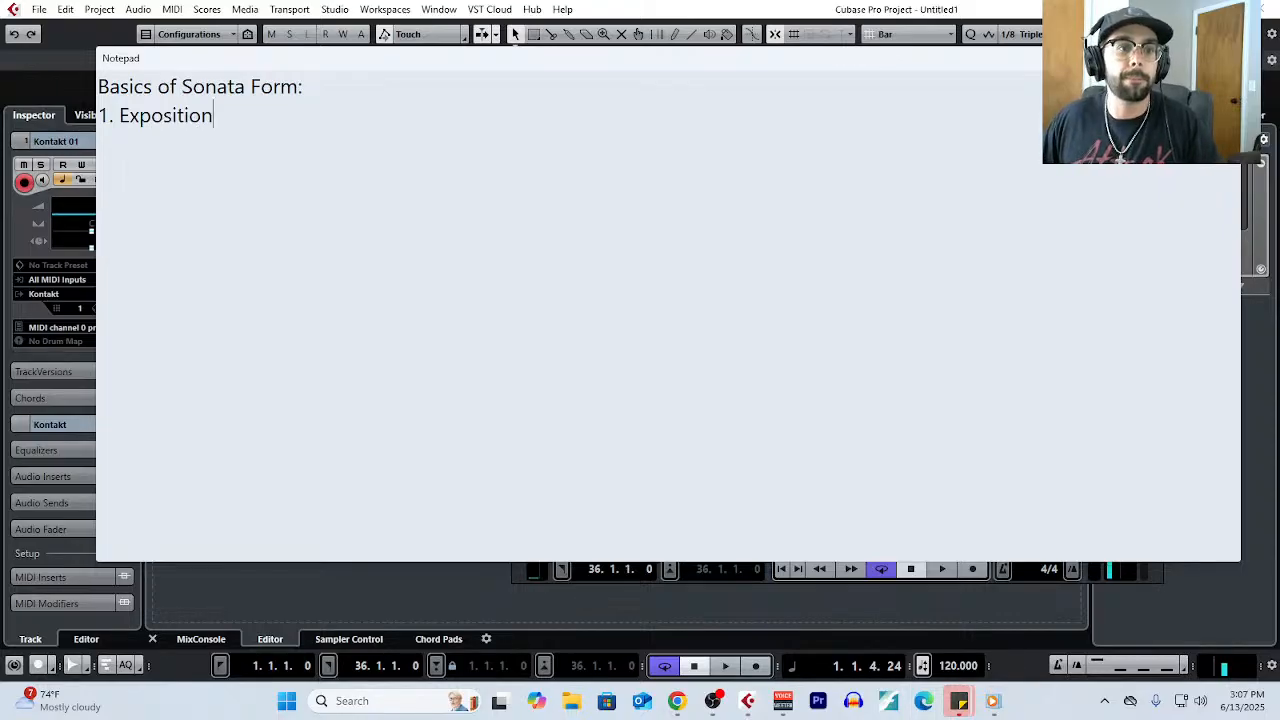
key("Return")
type("- ")
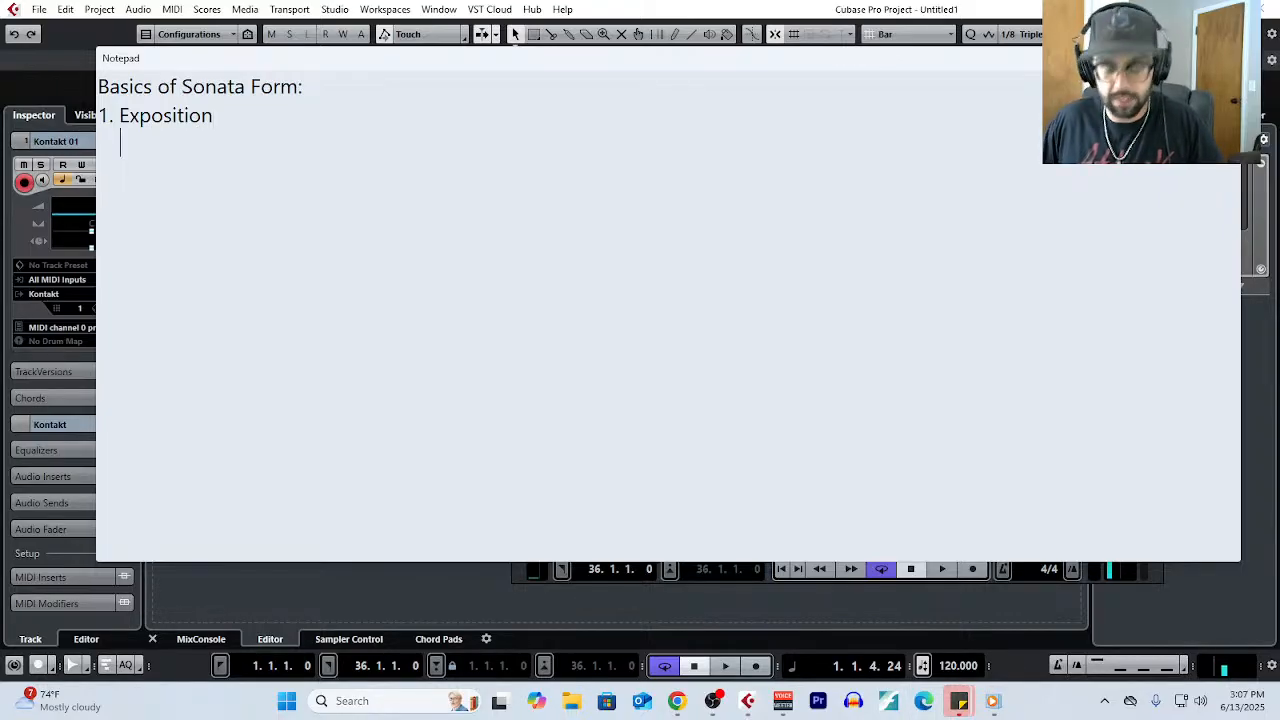
type("Introducing ")
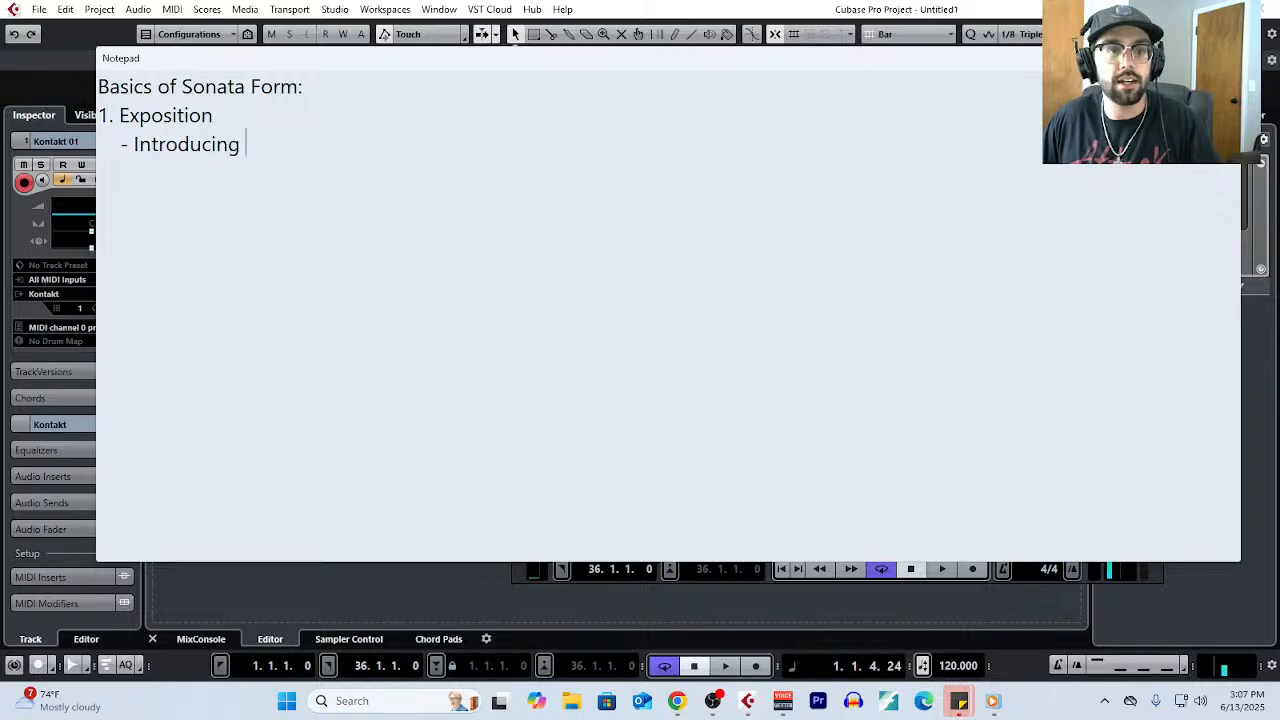
type("Theme A")
key("Return")
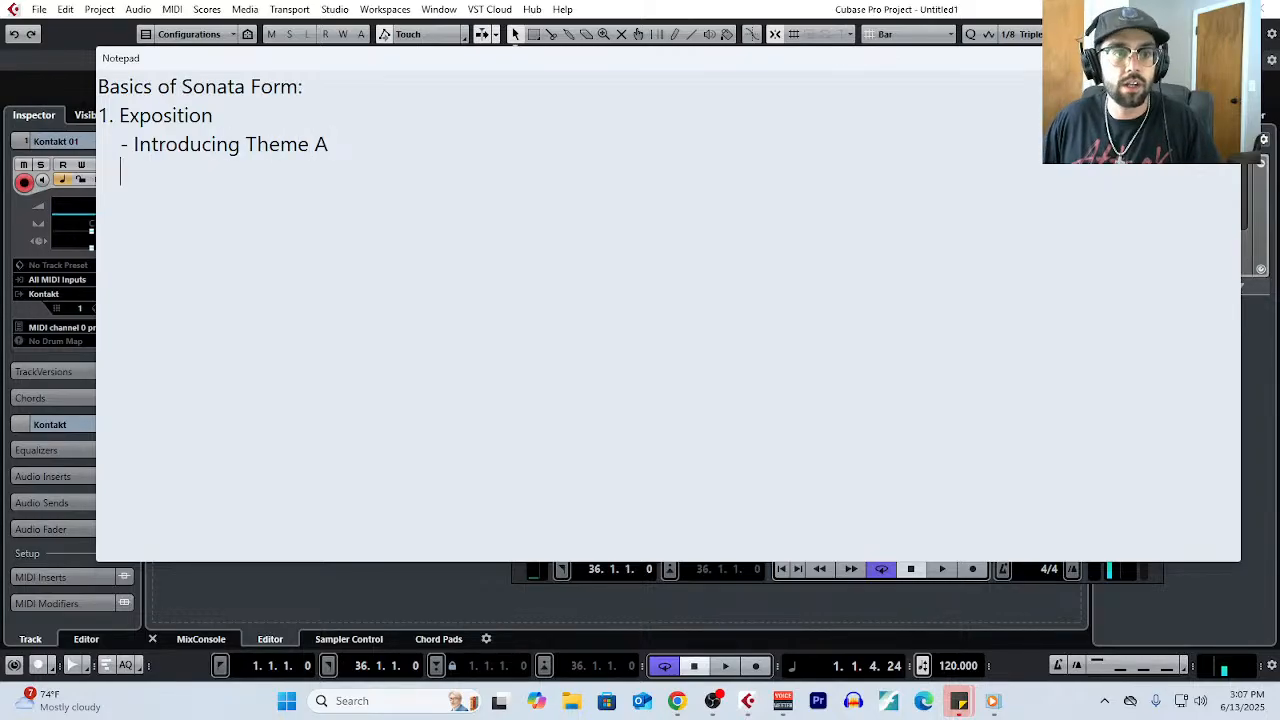
- Add the points "- Transition" and "- Introduce Theme B (Contrasting Idea)" to the Exposition section
type("- Trasn")
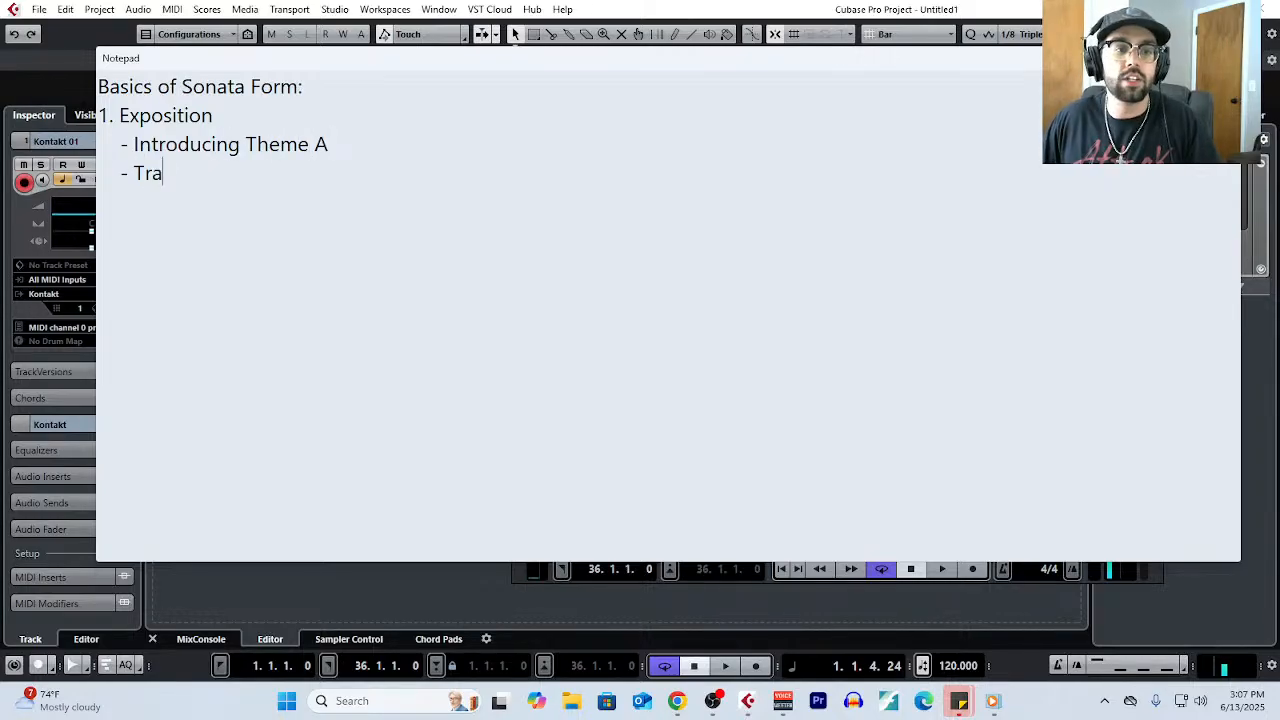
key("BackSpace")
key("BackSpace")
type("nsition")
key("Return")
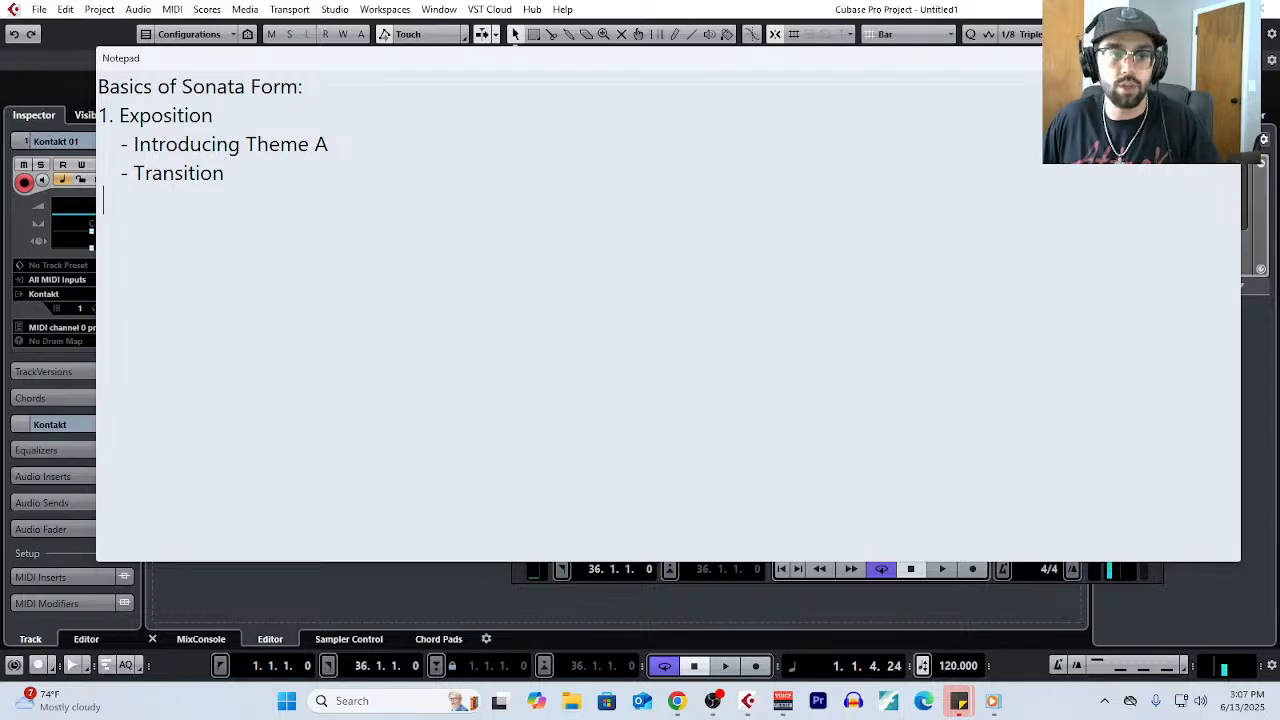
type("- Intro")
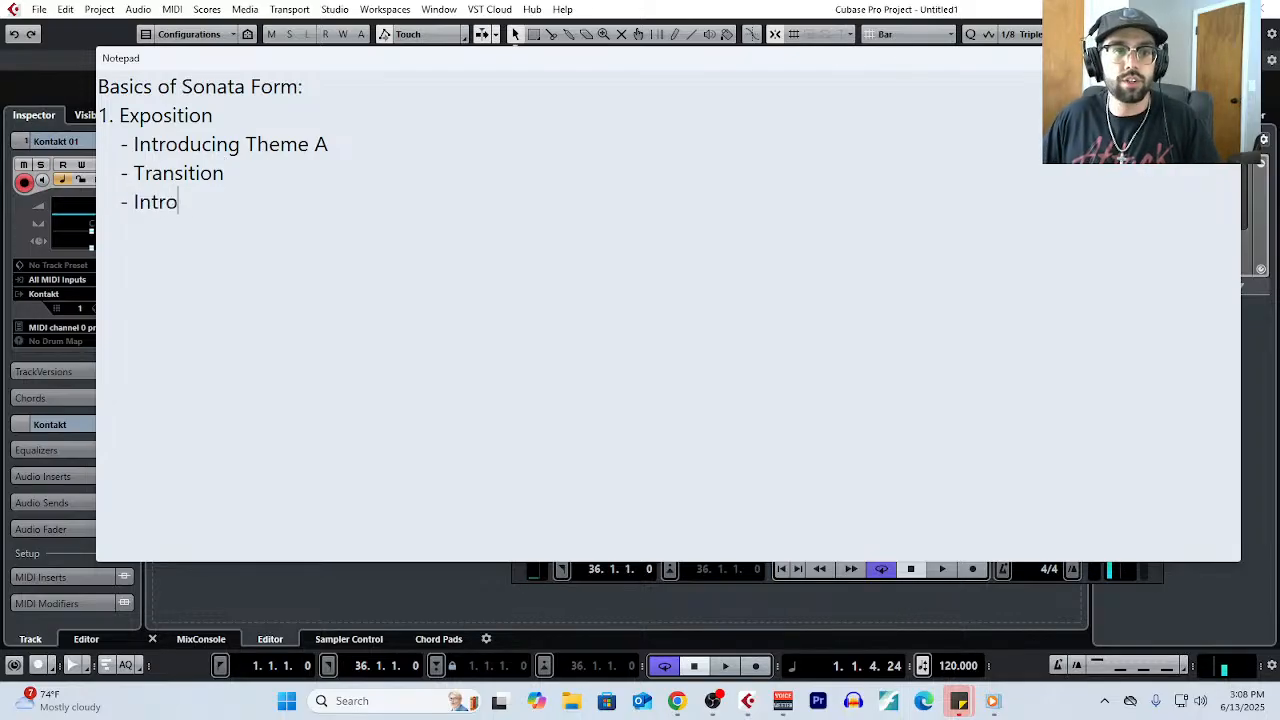
type("duce Theme B (Co")
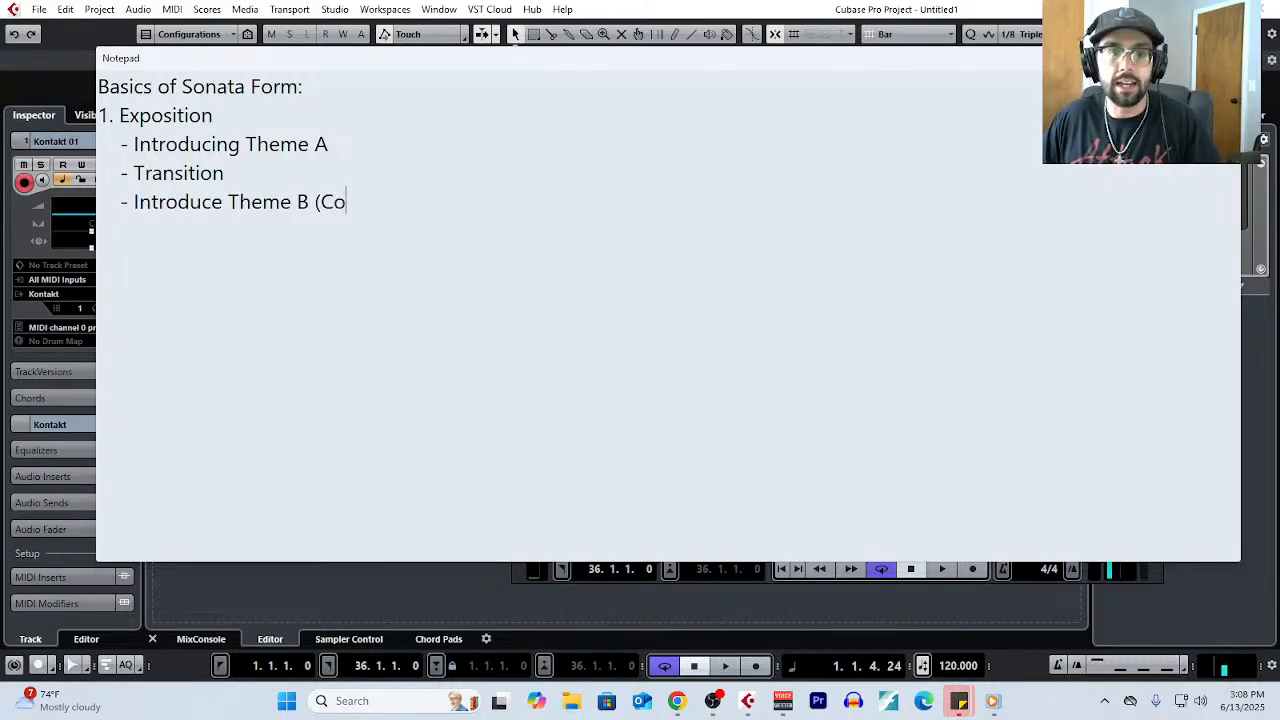
type("ntrasting Idea)")
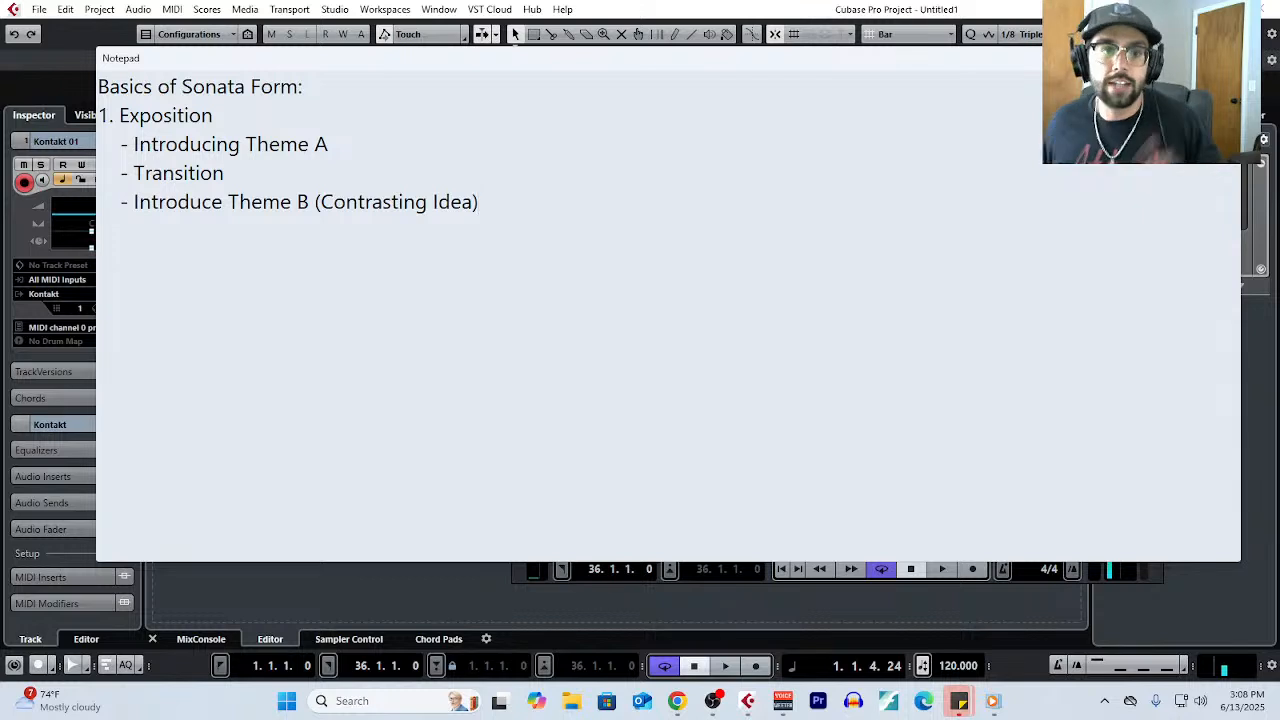
- Review the outline by highlighting its title, the Exposition section and the theme points in turn
left_click_drag(64, 112, 75, 144)
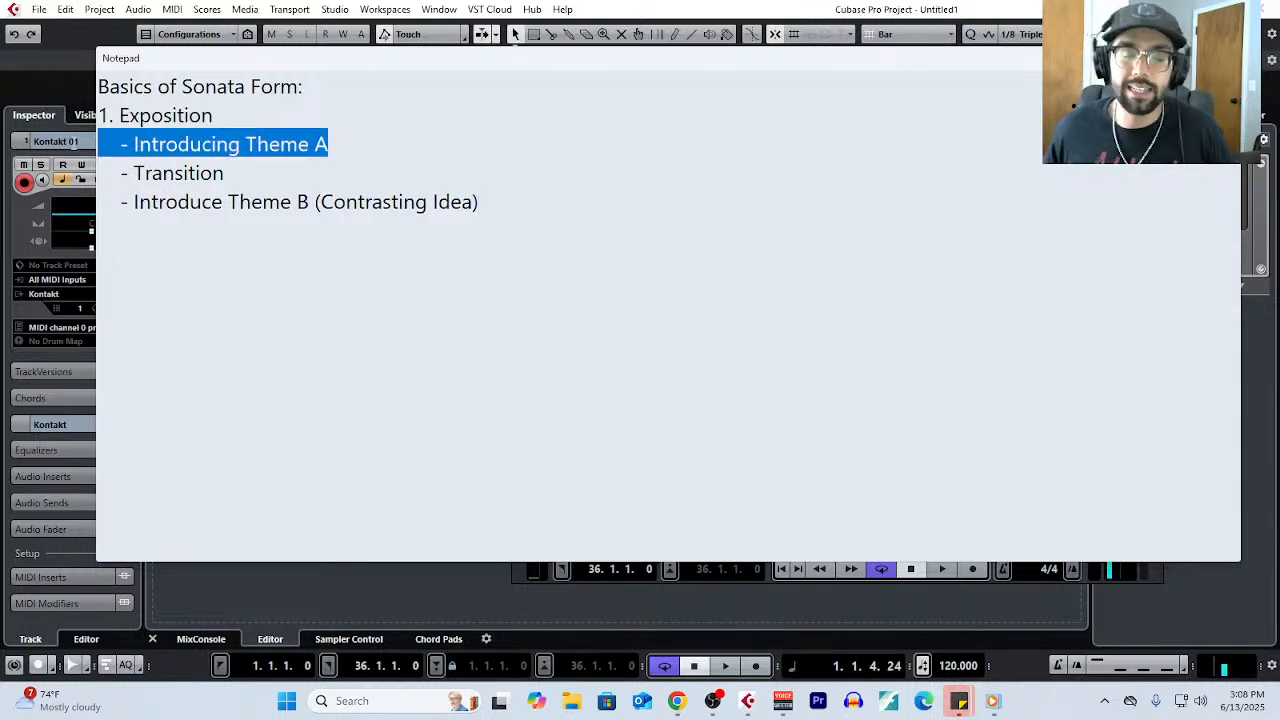
left_click_drag(488, 205, 75, 222)
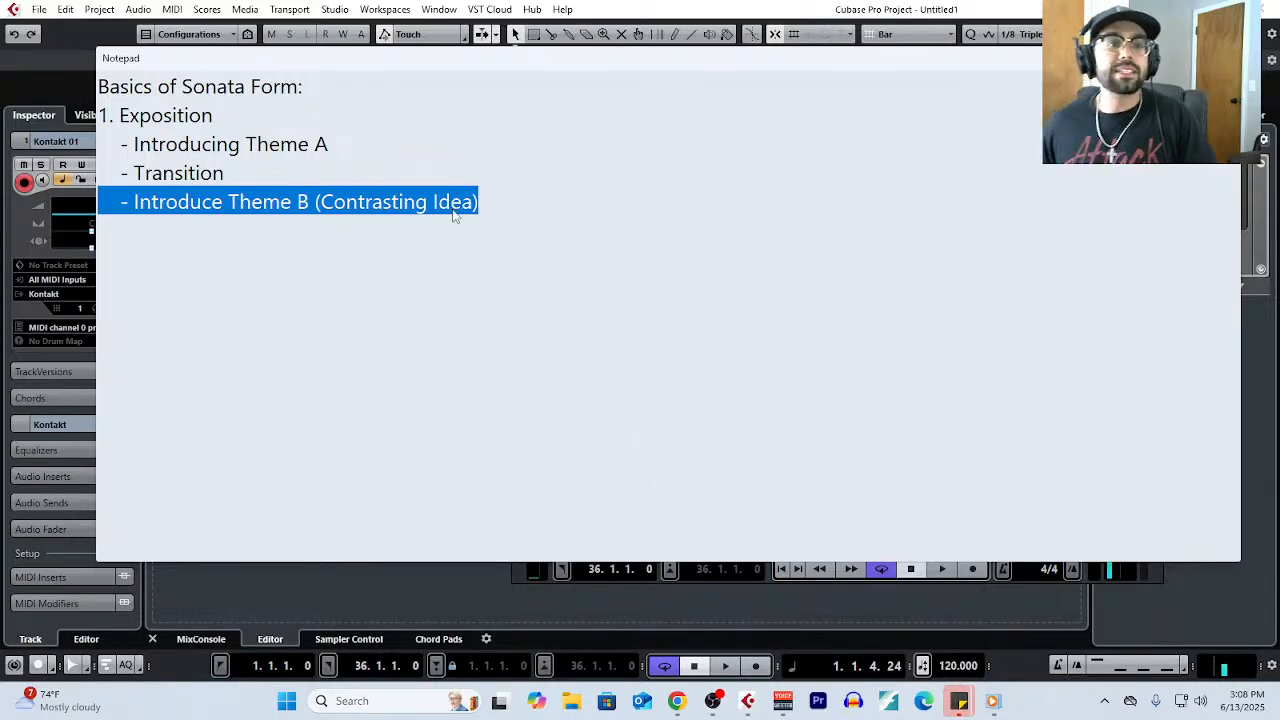
left_click(495, 193)
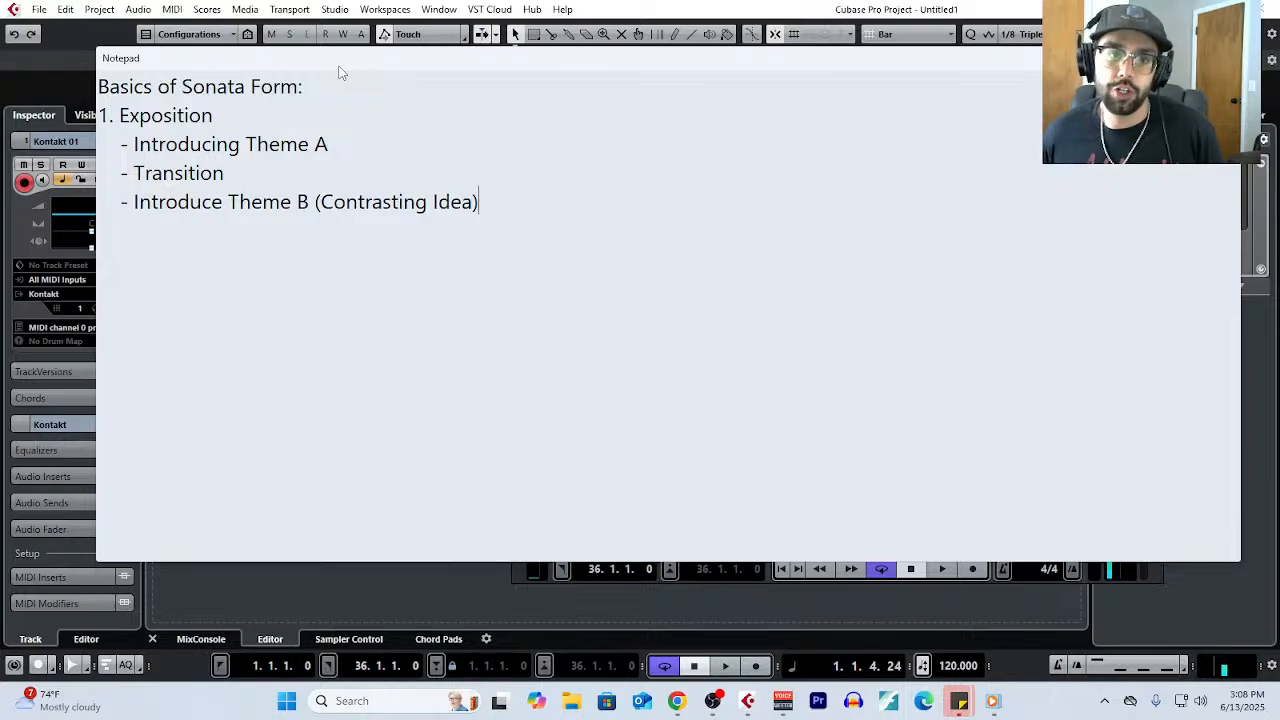
left_click_drag(375, 86, 72, 87)
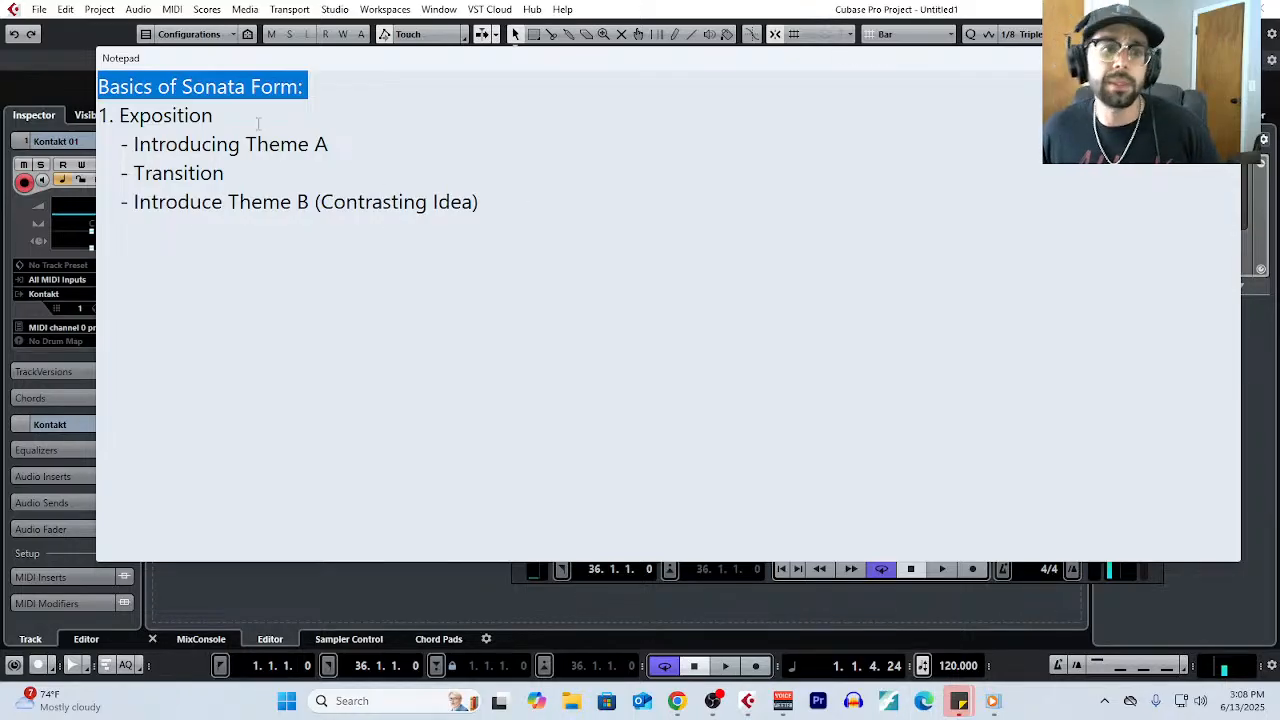
left_click(255, 113)
left_click_drag(517, 200, 88, 133)
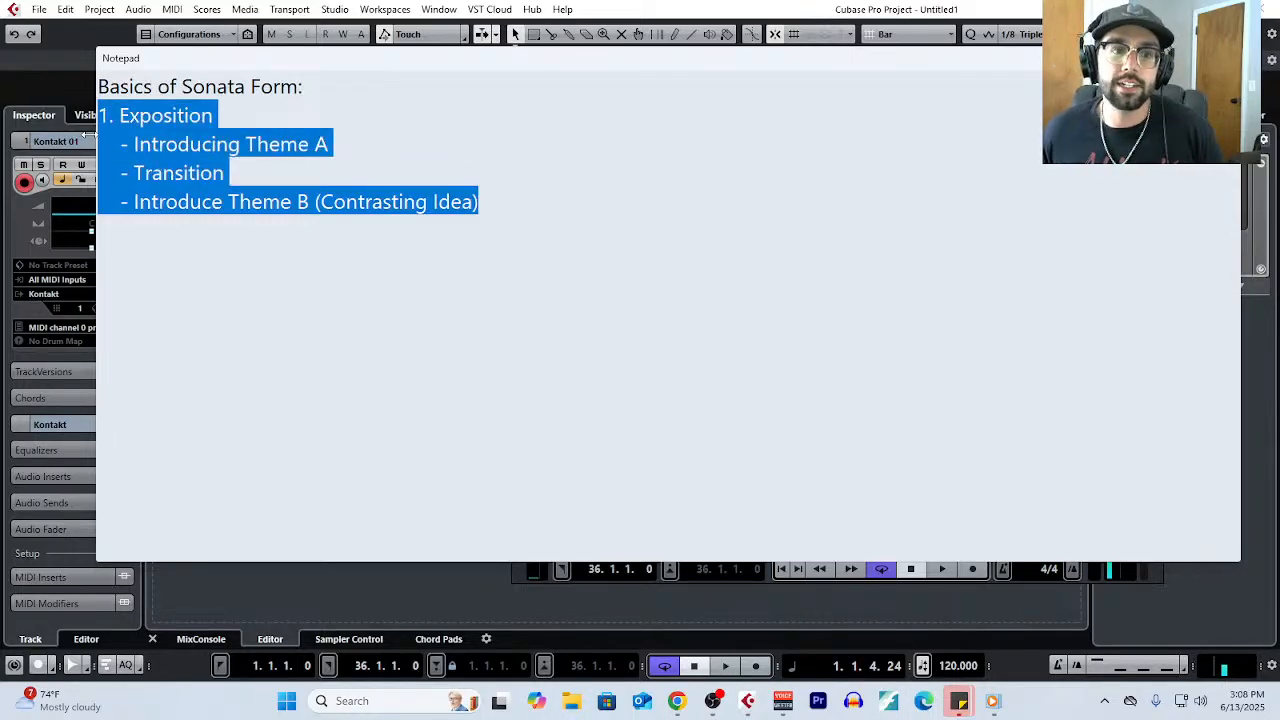
left_click(140, 147)
left_click_drag(122, 148, 439, 144)
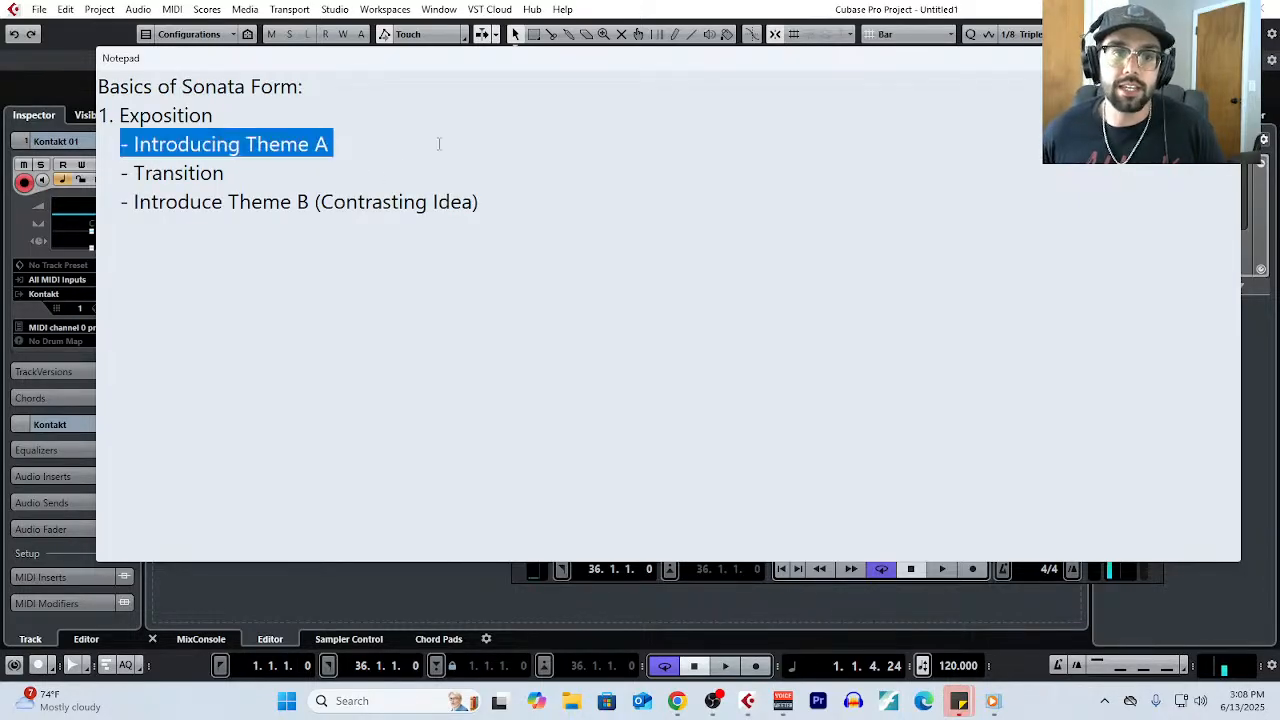
left_click(406, 175)
left_click_drag(479, 202, 104, 140)
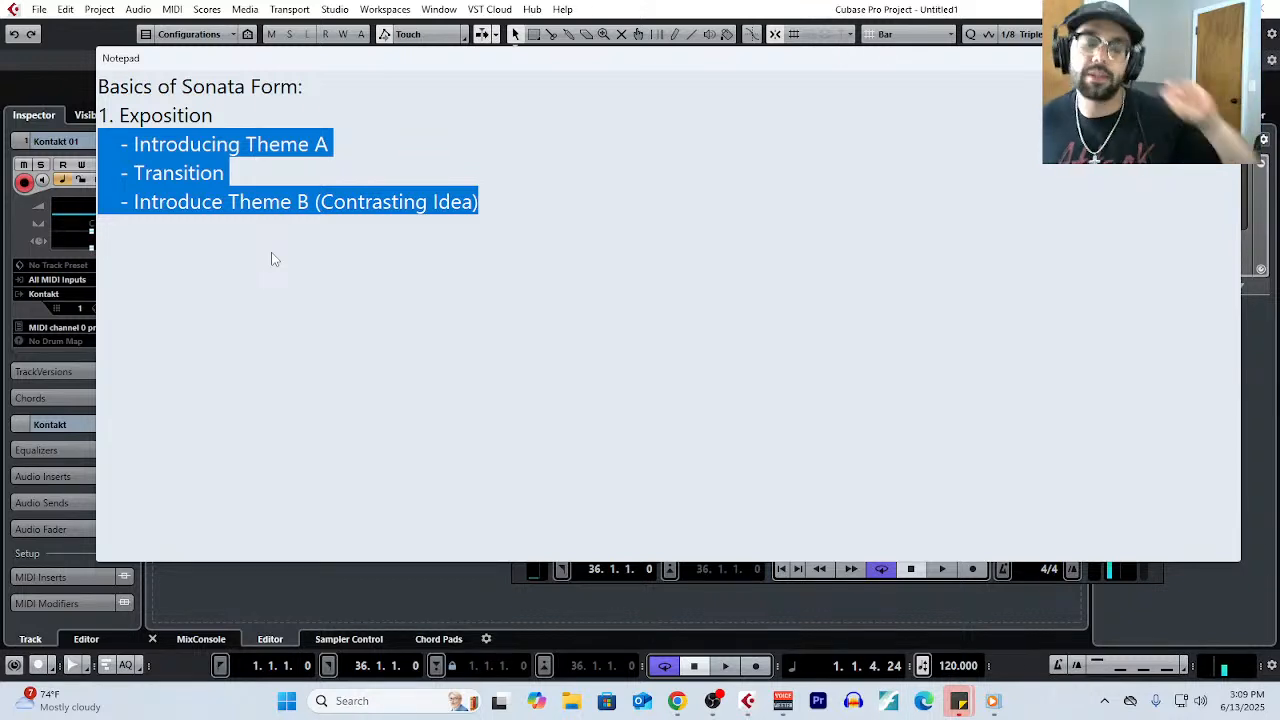
- Add the heading "2. Development Section:" after the Exposition section, separated by a blank line
left_click(525, 187)
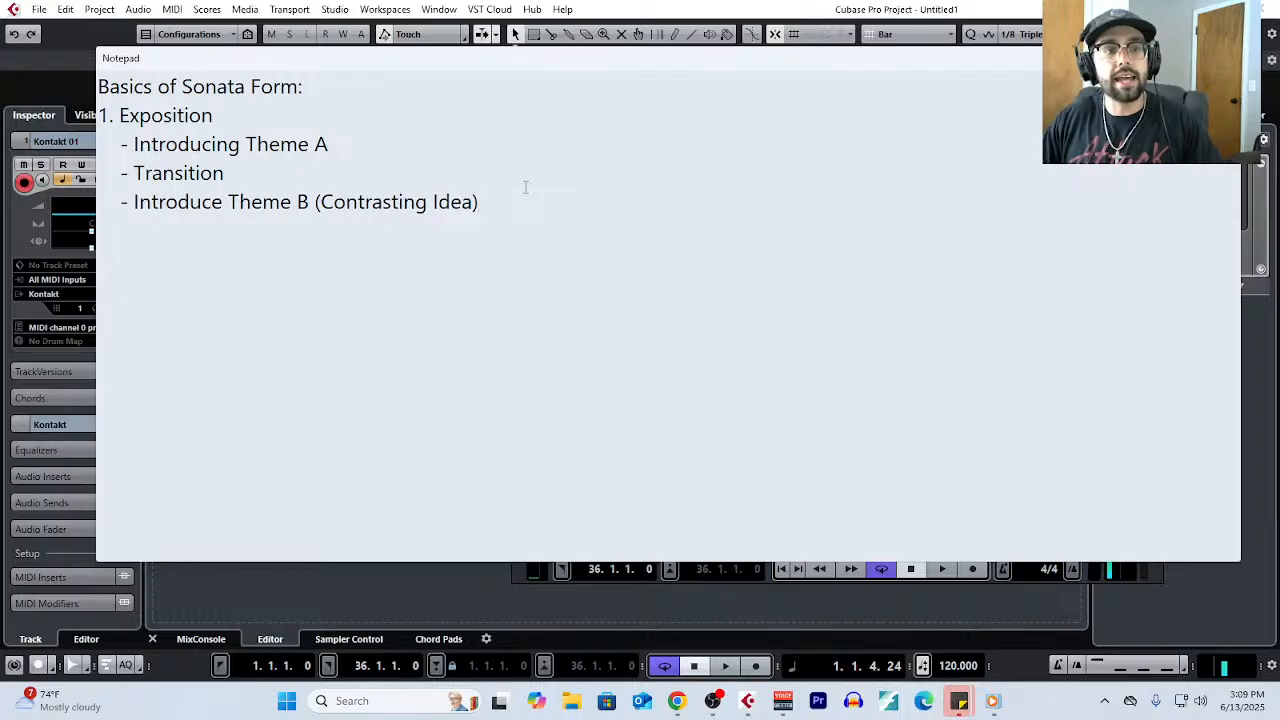
key("Return")
key("Return")
type("2. Development s")
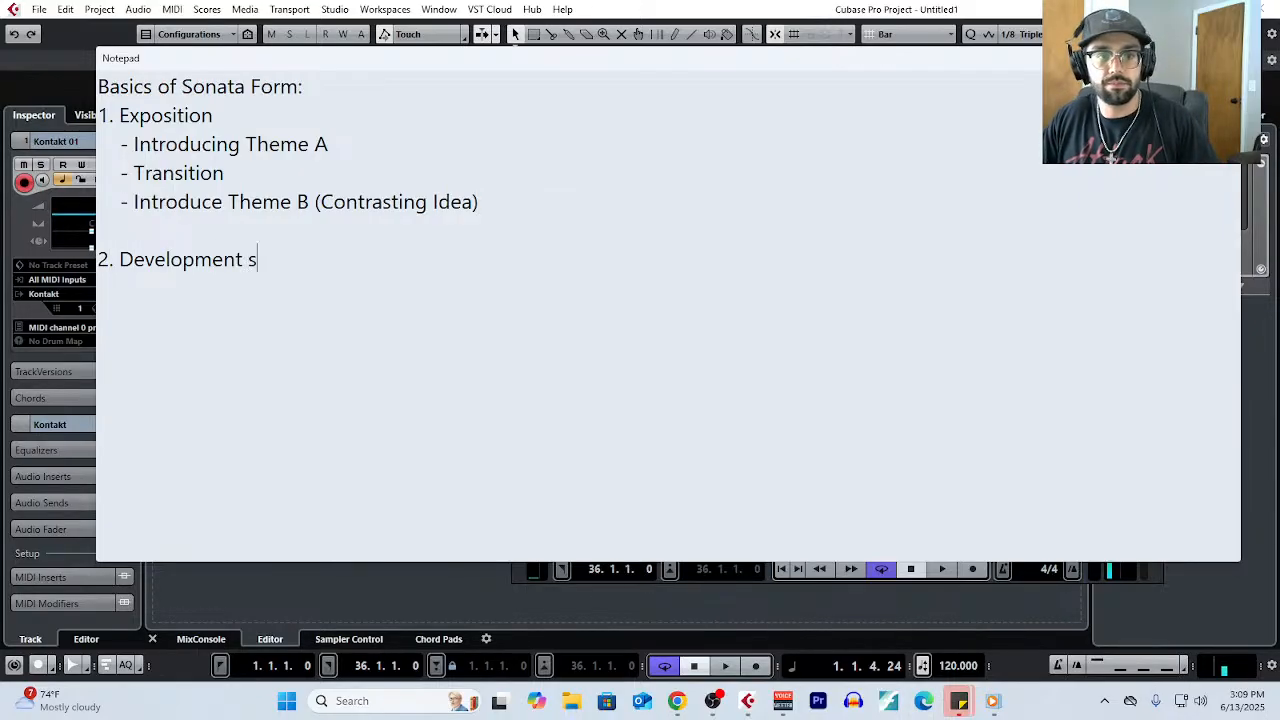
key("BackSpace")
type("Section:")
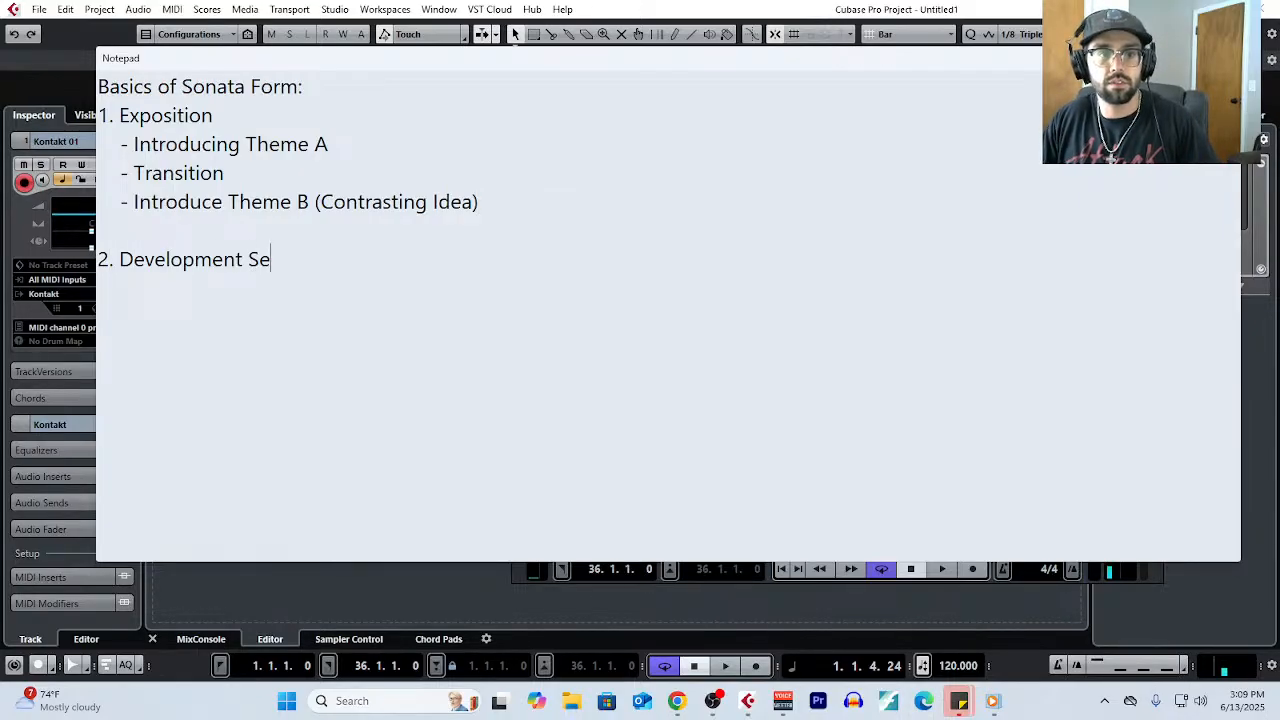
- Add the indented point "- Themes A and B fight for dominance." under the Development Section heading
key("Return")
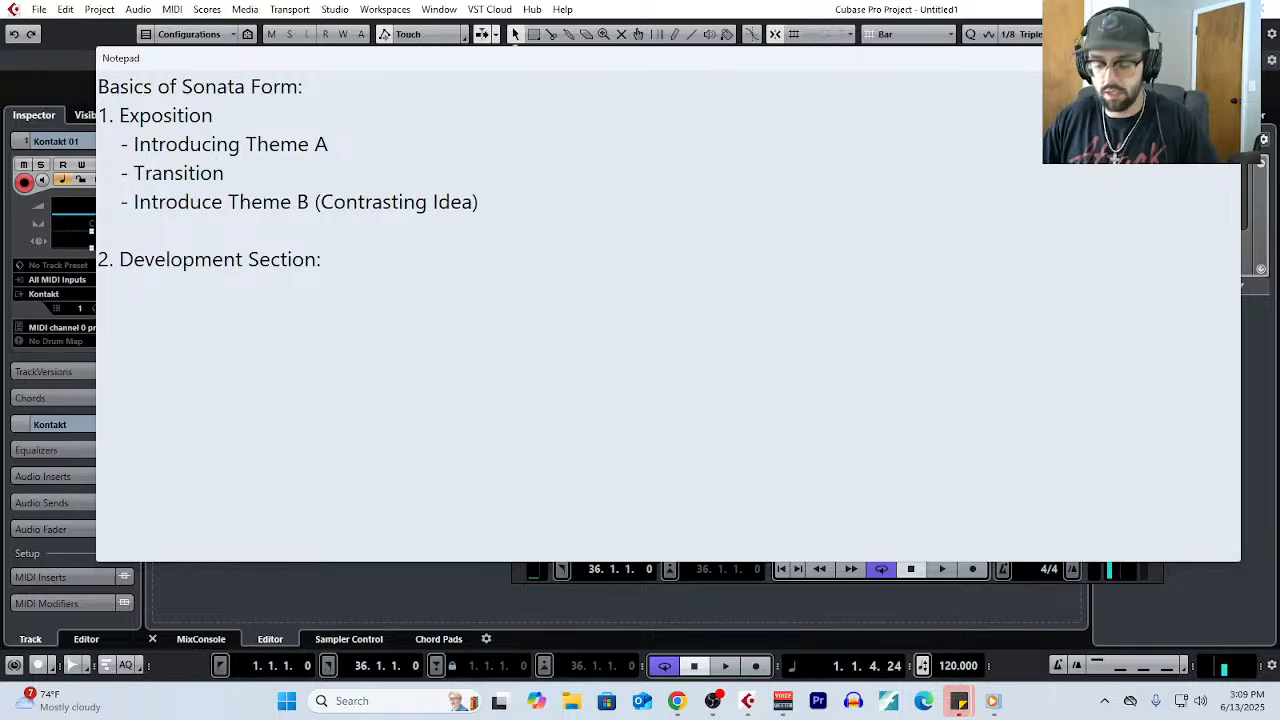
type("- Themes A and B ")
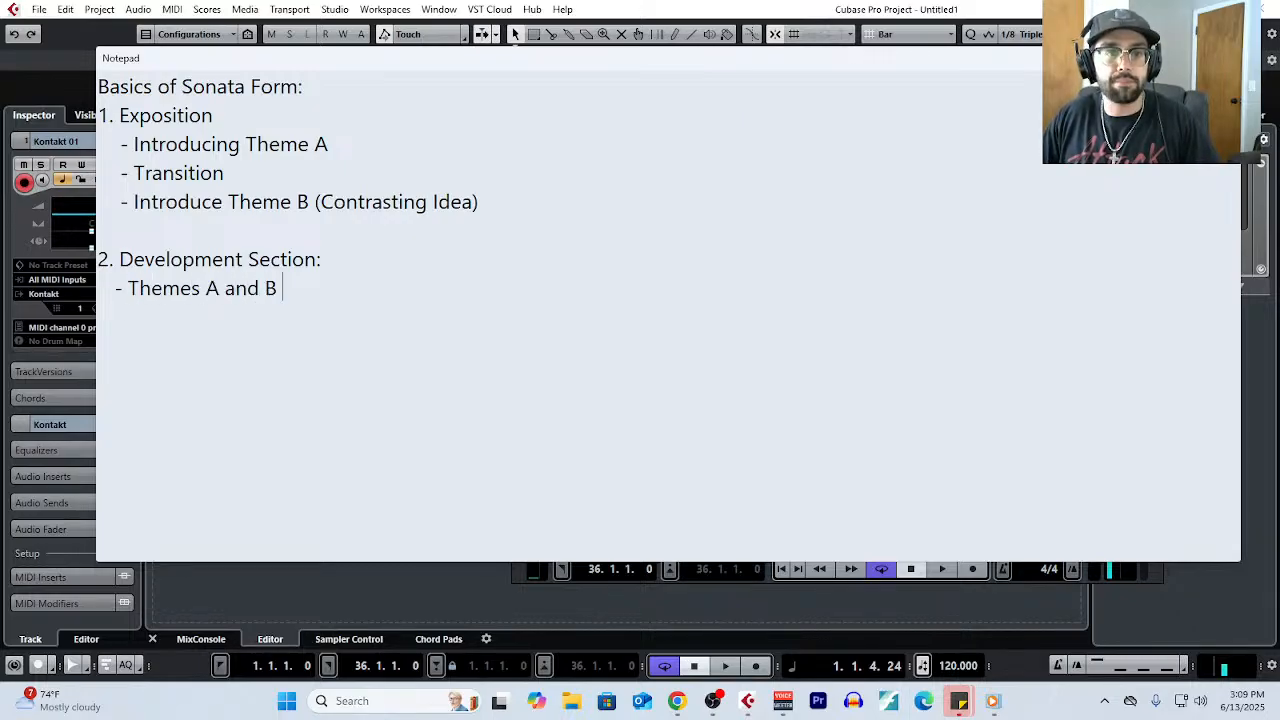
type("fight for dominance.")
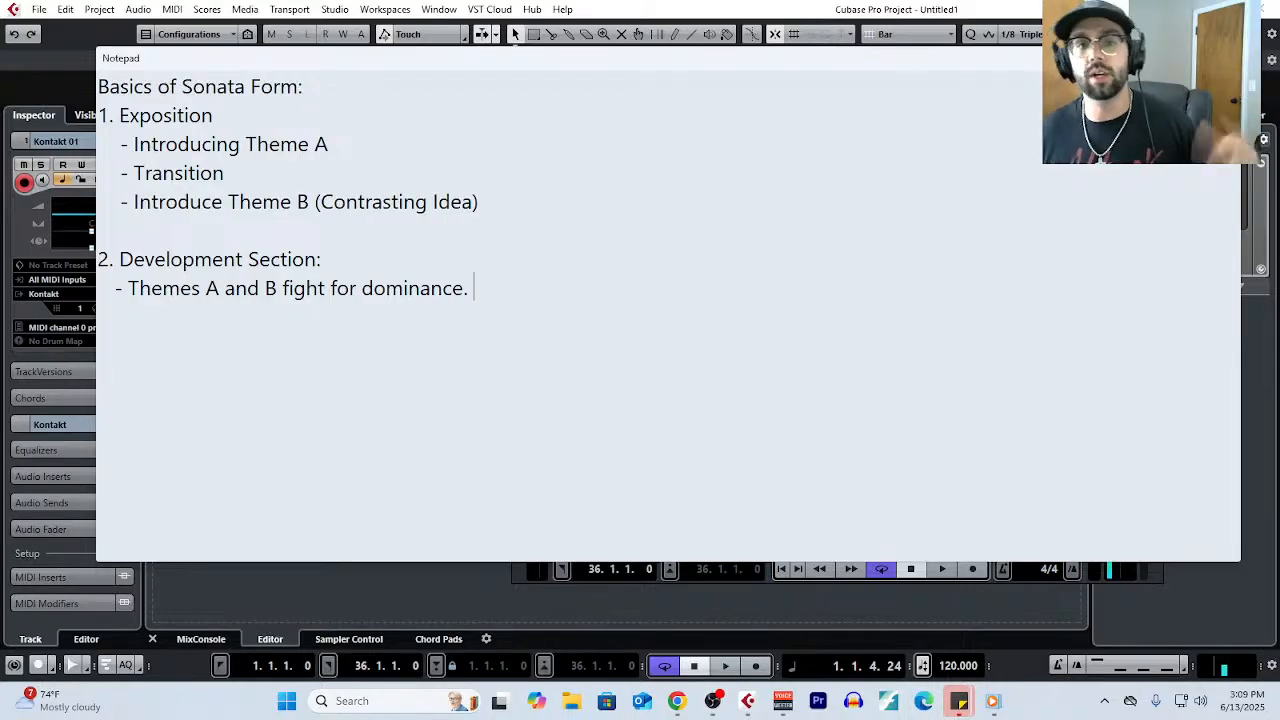
- Add the heading "3. Recapitulation" after the Development Section, separated by a blank line
key("Return")
key("Return")
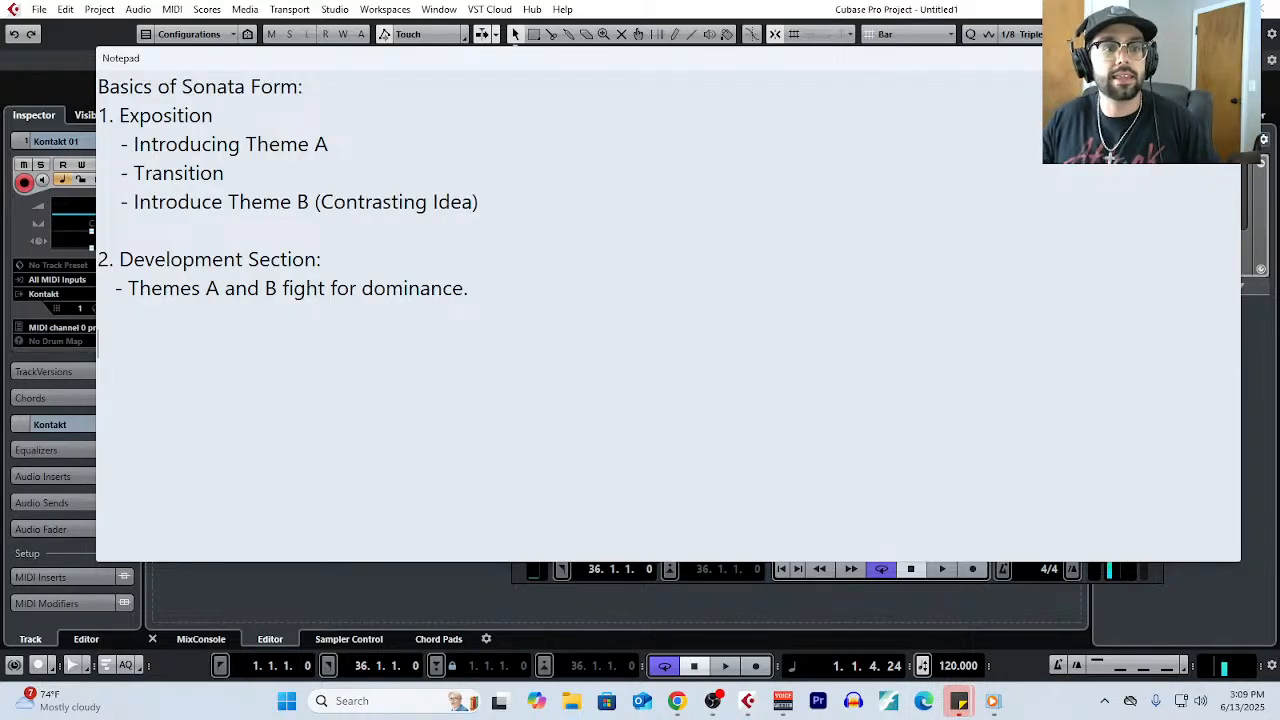
type("3. Rec")
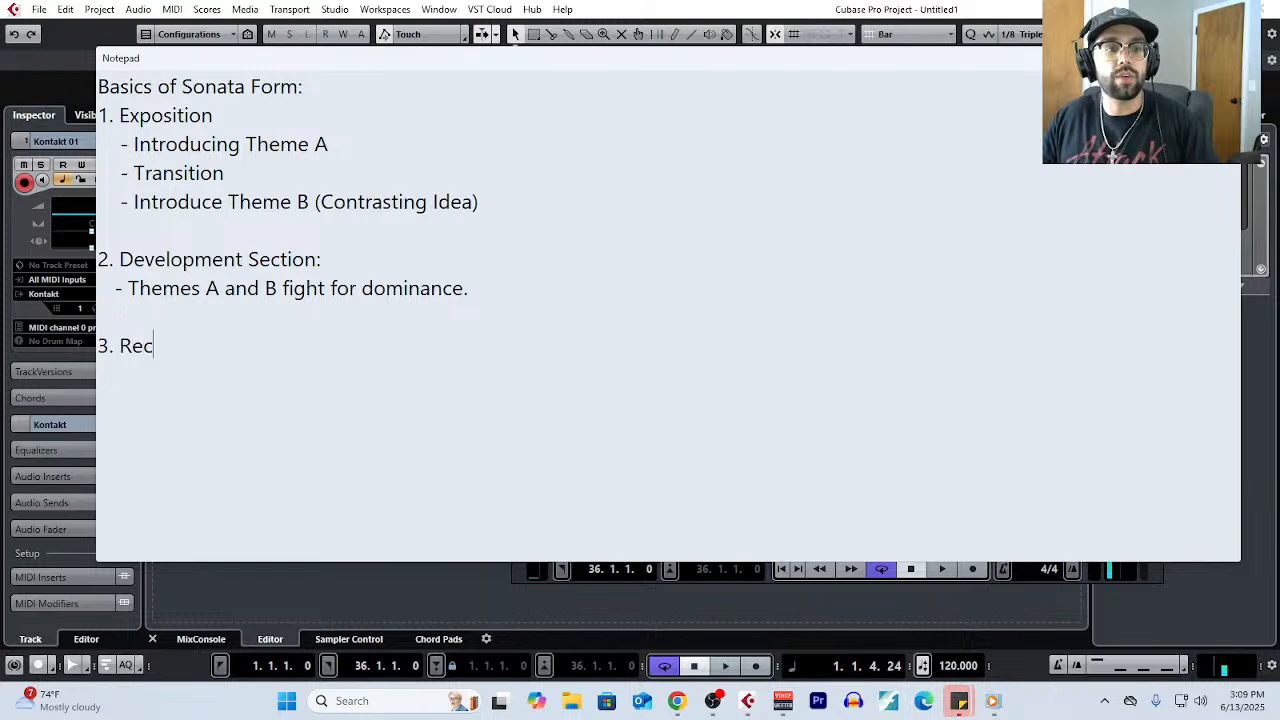
type("apitulation")
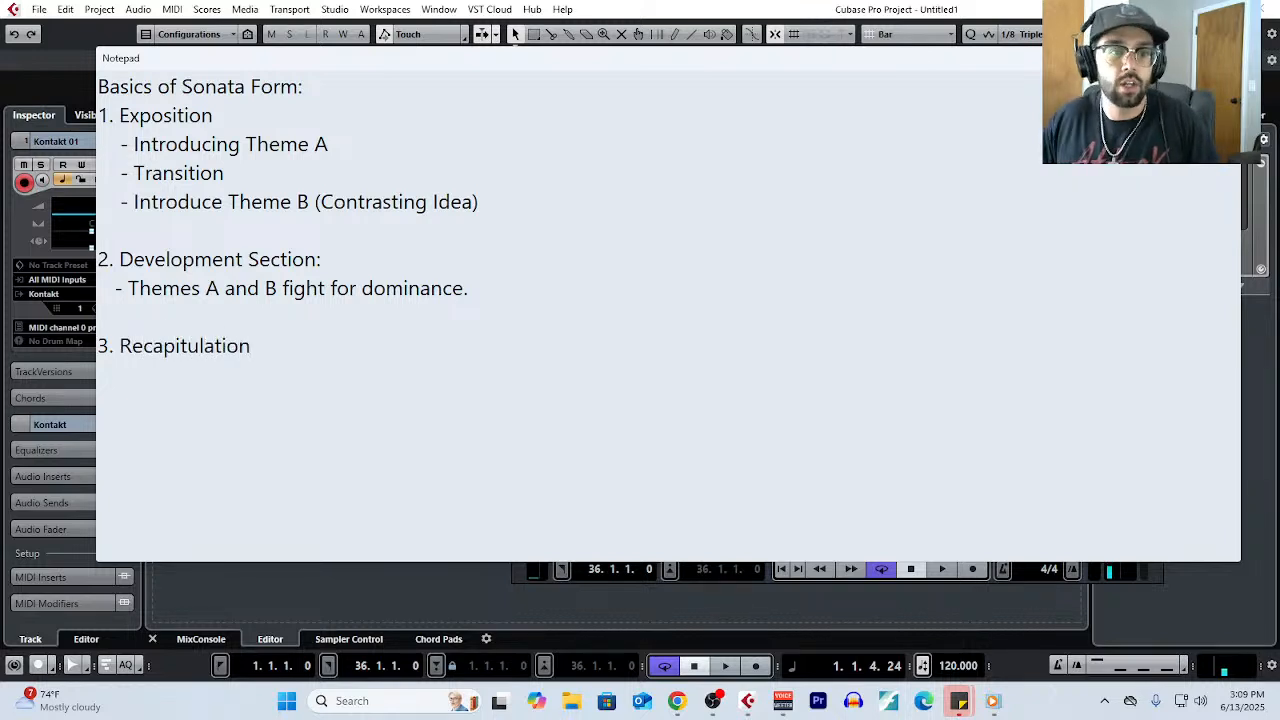
- Add the indented point "- The themes both return, in their final form (typically both having modulated to the same key)" under the Recapitulation heading
key("Return")
type("- The tehem")
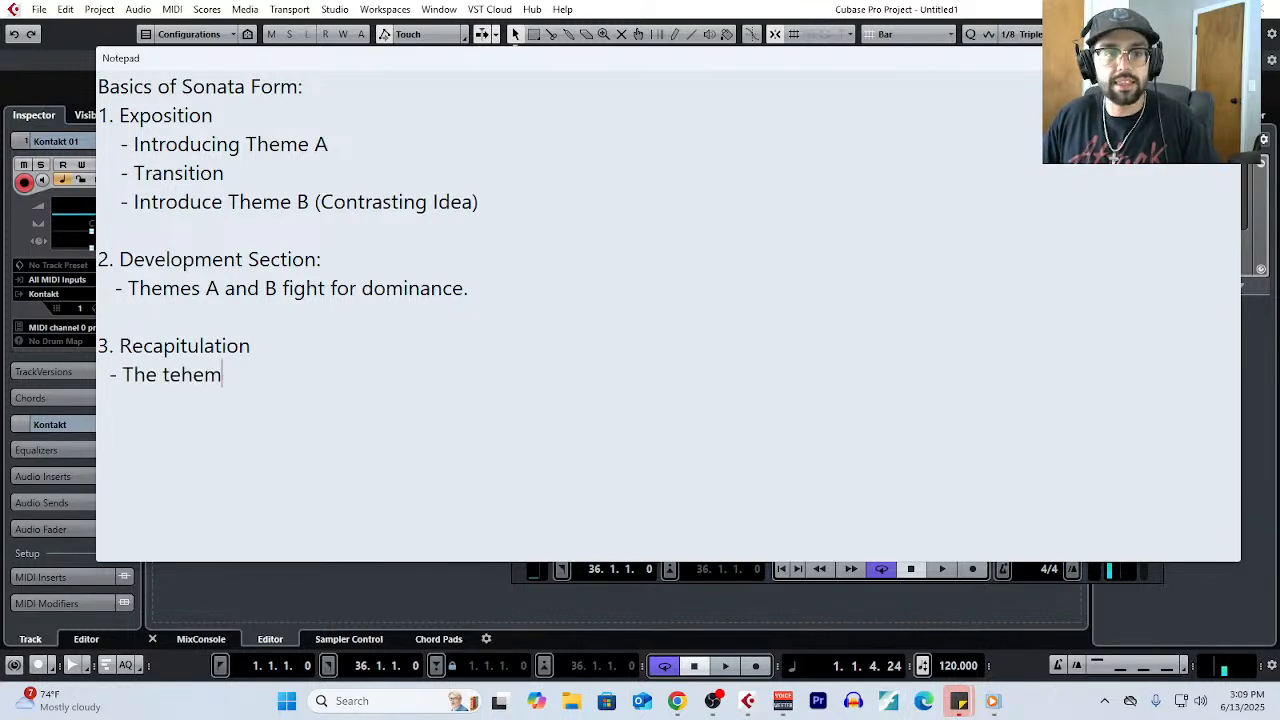
key("BackSpace")
key("BackSpace")
key("BackSpace")
key("BackSpace")
type("heem")
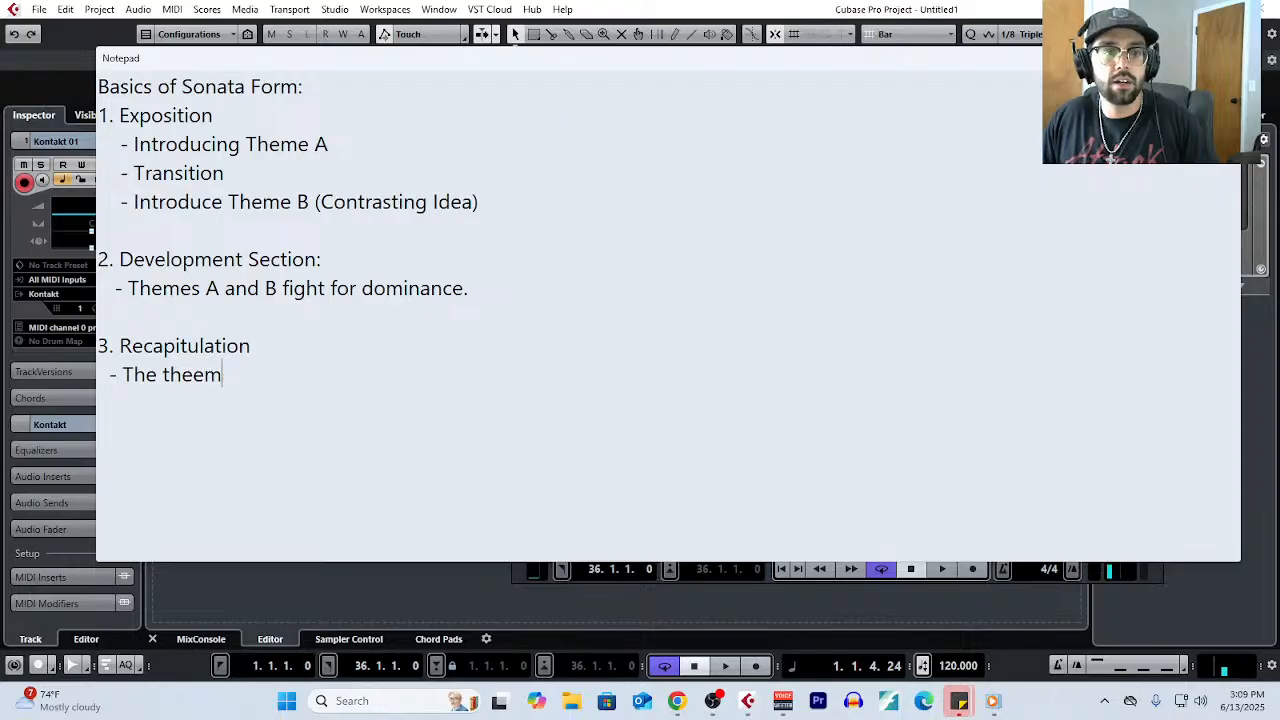
key("BackSpace")
key("BackSpace")
type("mes both return, ")
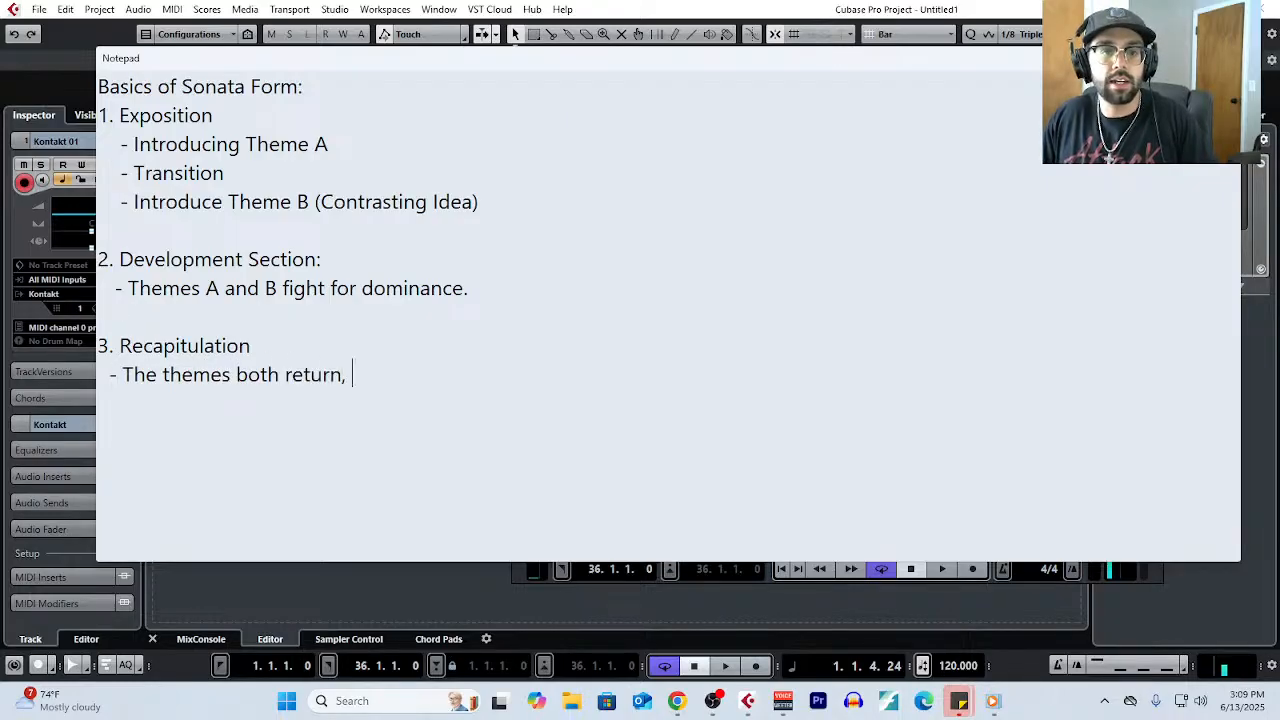
type("in their final form (ty")
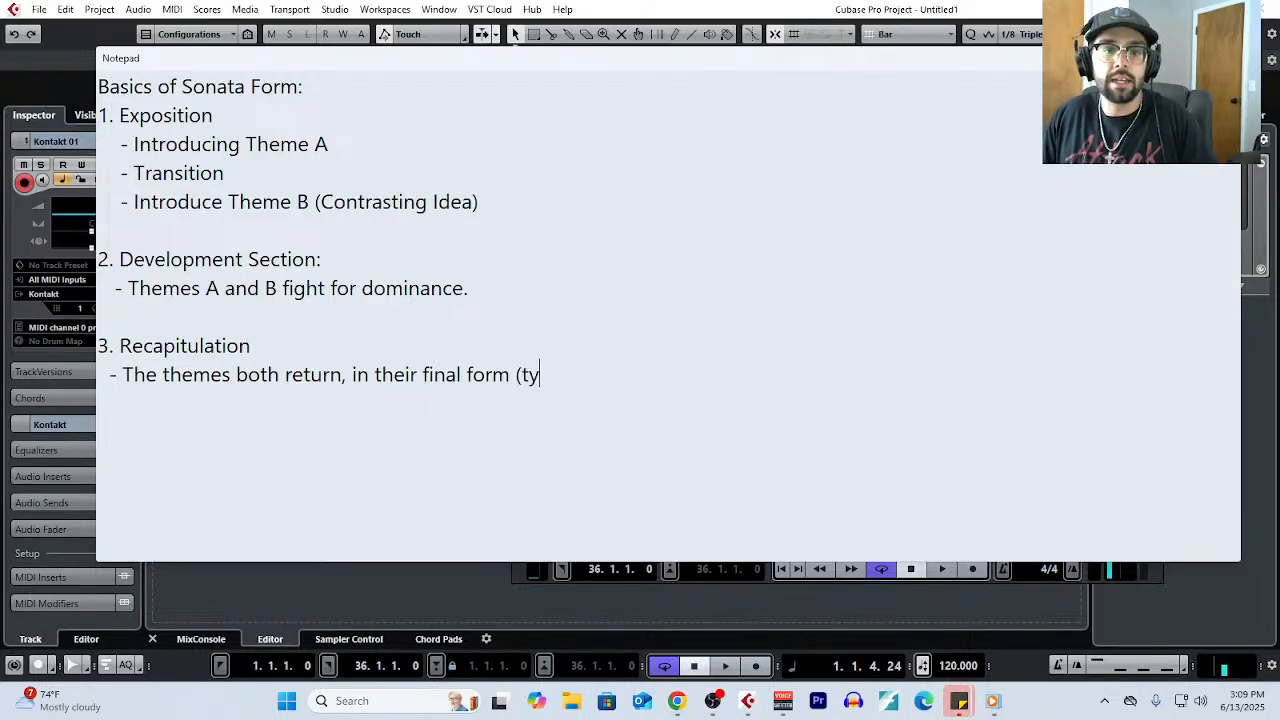
type("pically both having modulated to teh")
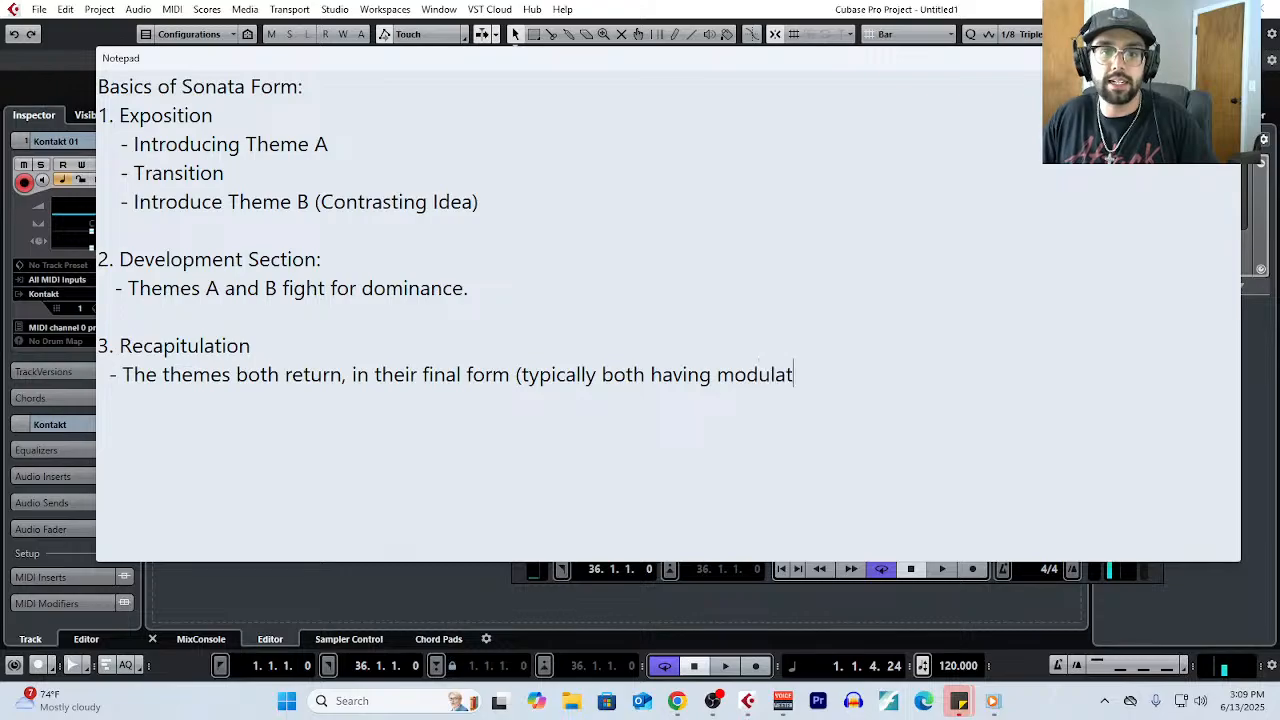
key("BackSpace")
key("BackSpace")
type("he same key")
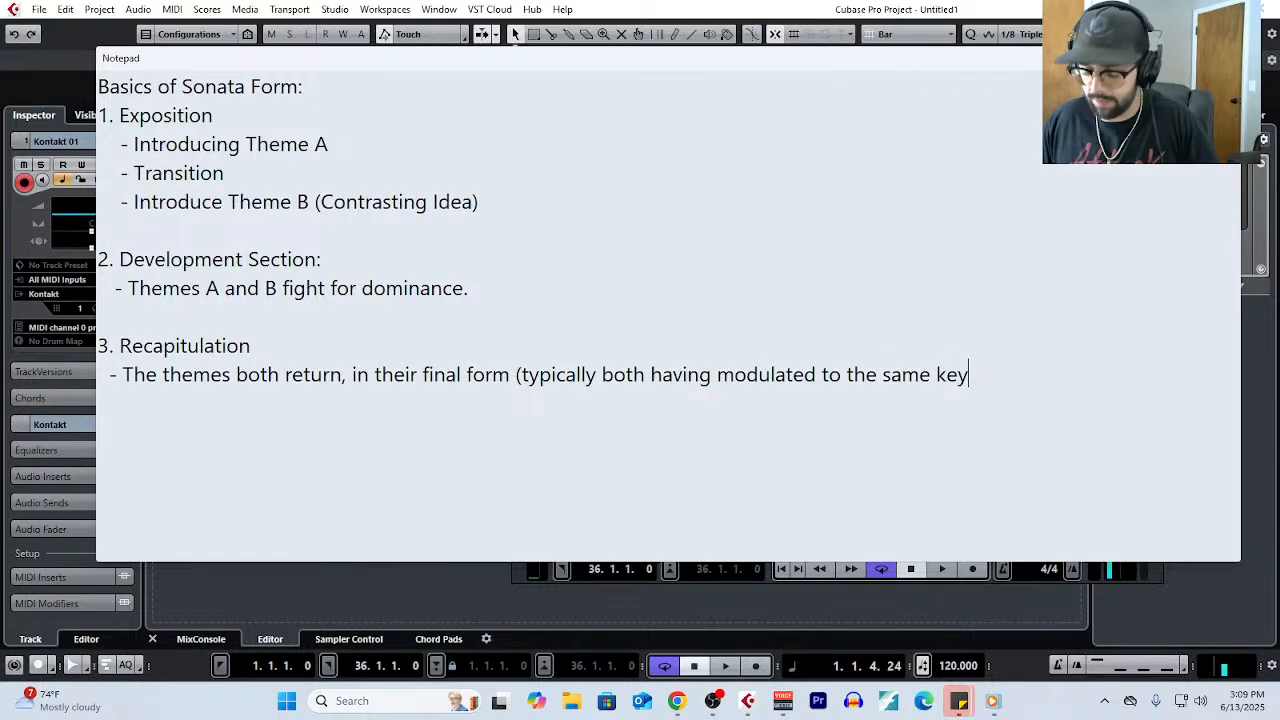
type(")")
- Compare the Theme A and Theme B points of the Exposition by highlighting each line in turn
left_click_drag(328, 146, 104, 148)
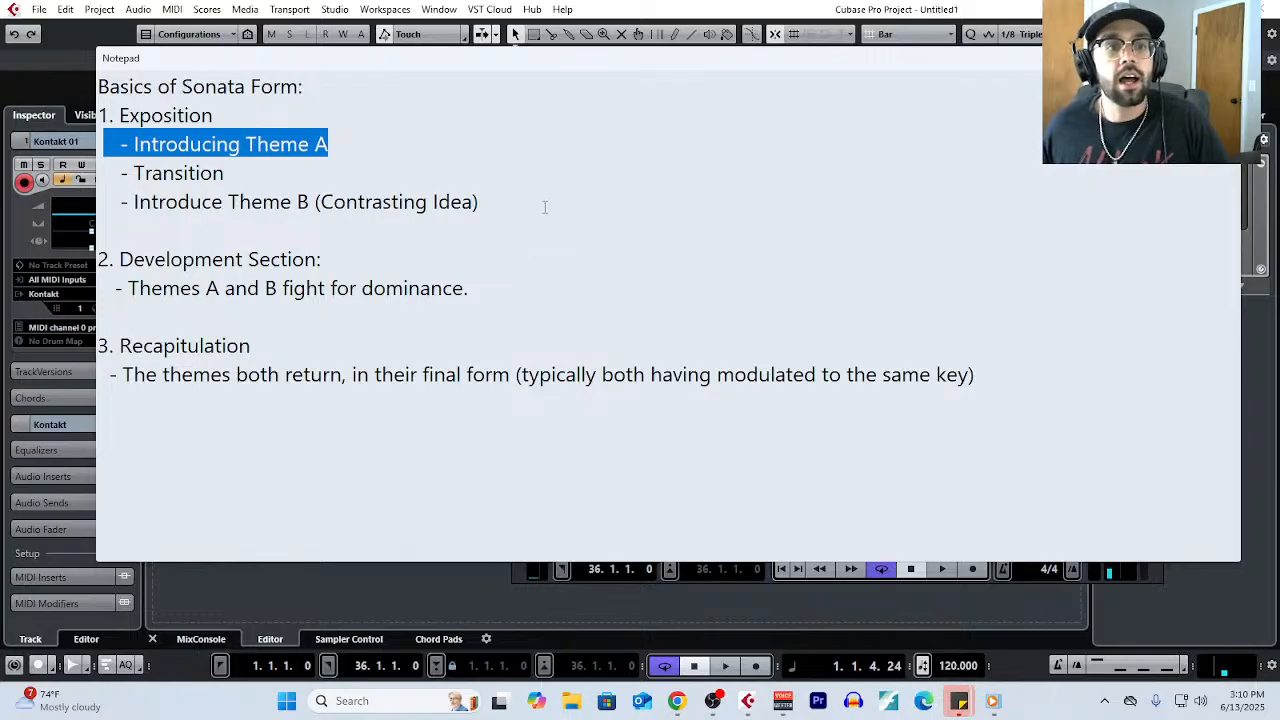
left_click_drag(546, 204, 79, 197)
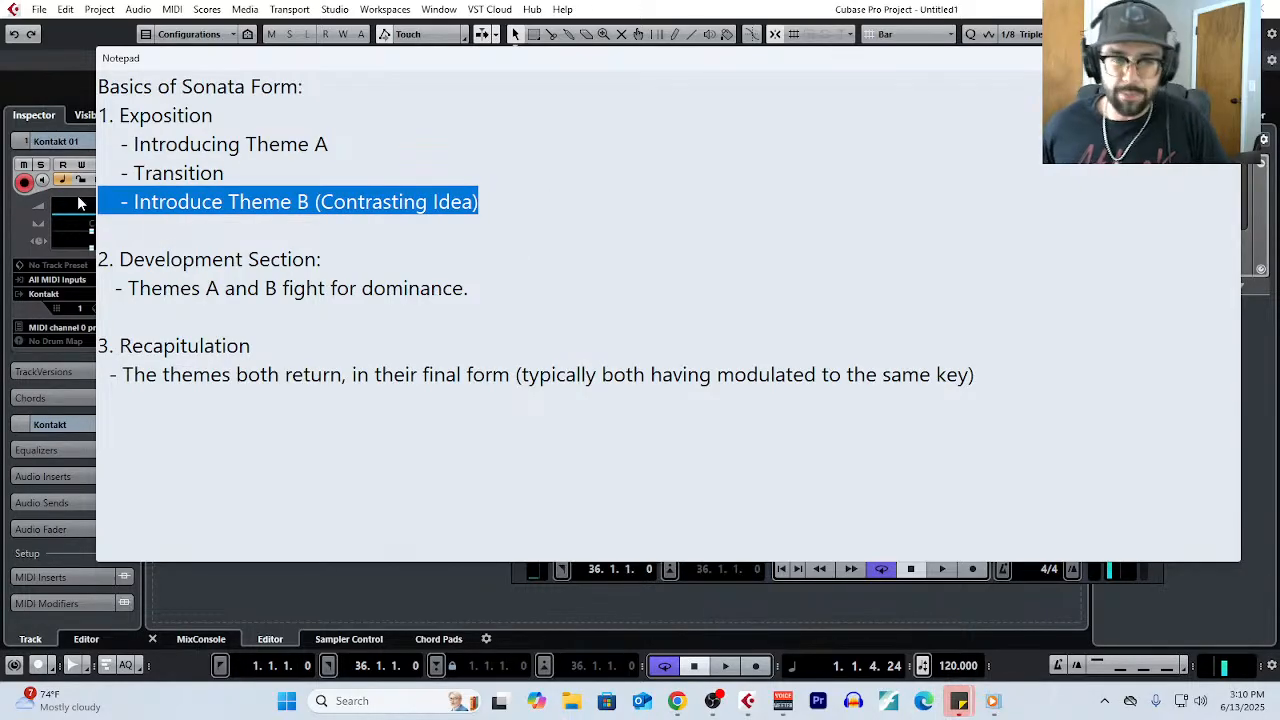
left_click_drag(330, 146, 273, 149)
left_click(329, 146)
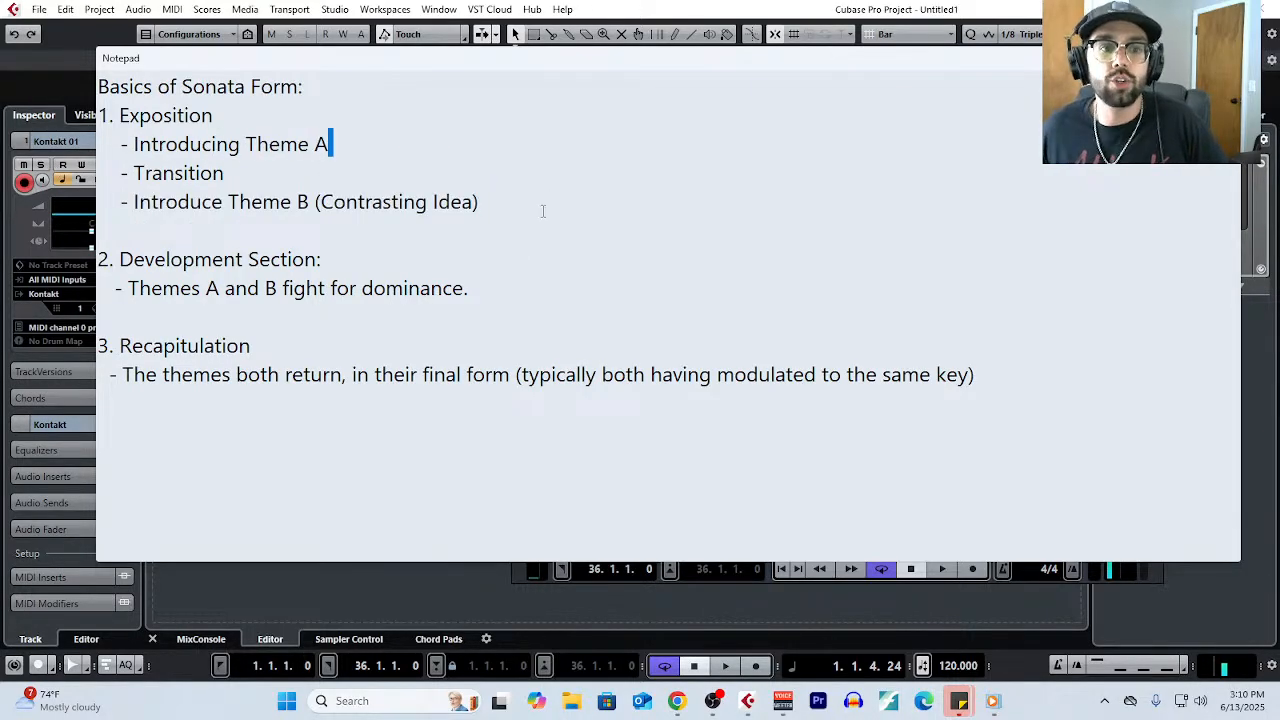
left_click_drag(480, 204, 105, 203)
left_click_drag(329, 146, 158, 146)
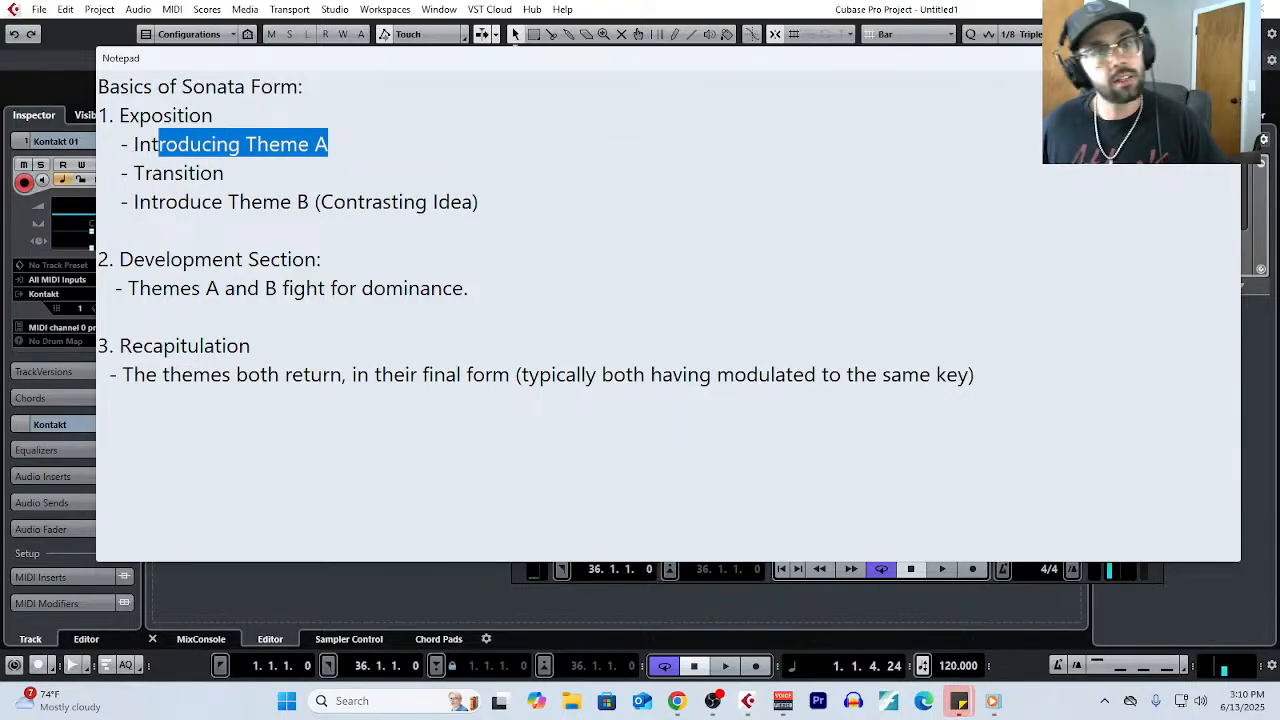
- Return to the project with cycle switched off and draw an eight-bar MIDI part on the Kontakt 01 track from bar 1 to bar 9
left_click(1146, 58)
key("g")
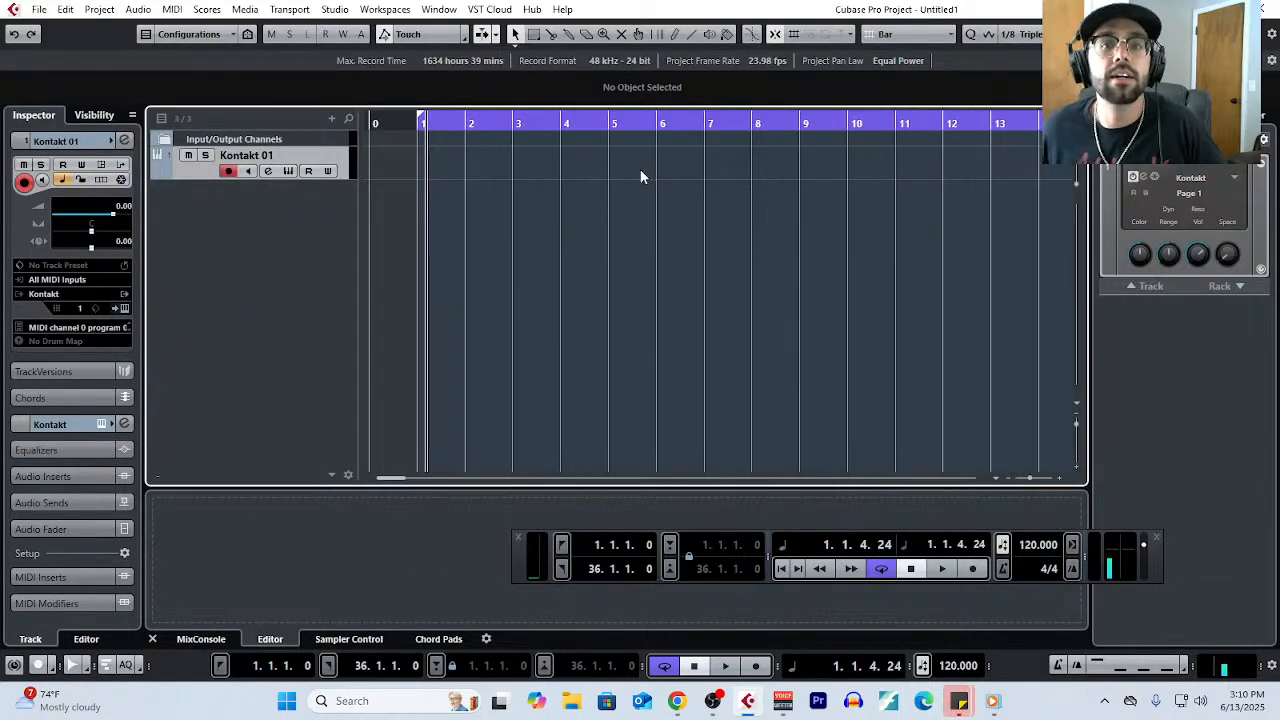
left_click(665, 116)
right_click(591, 177)
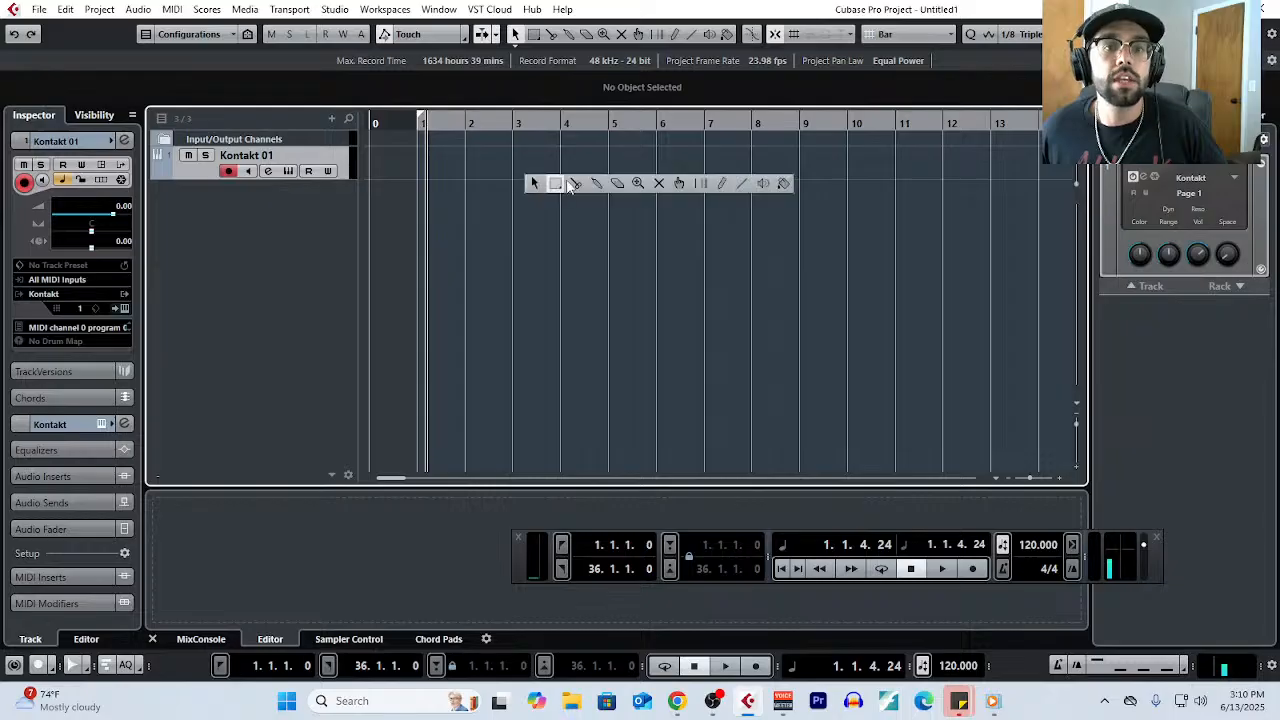
left_click(720, 183)
left_click_drag(426, 157, 798, 158)
- Open the Kontakt 01 part in the Key Editor and set the quantize grid to 1/2
left_click(172, 9)
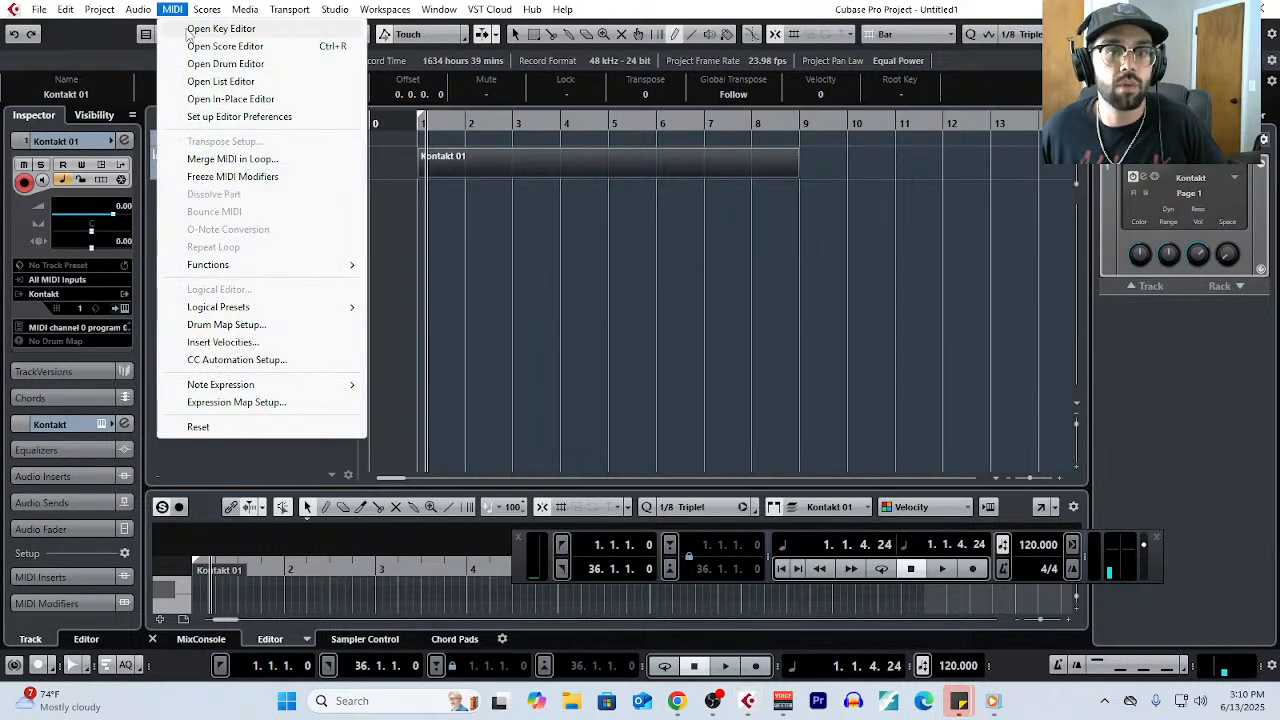
left_click(190, 27)
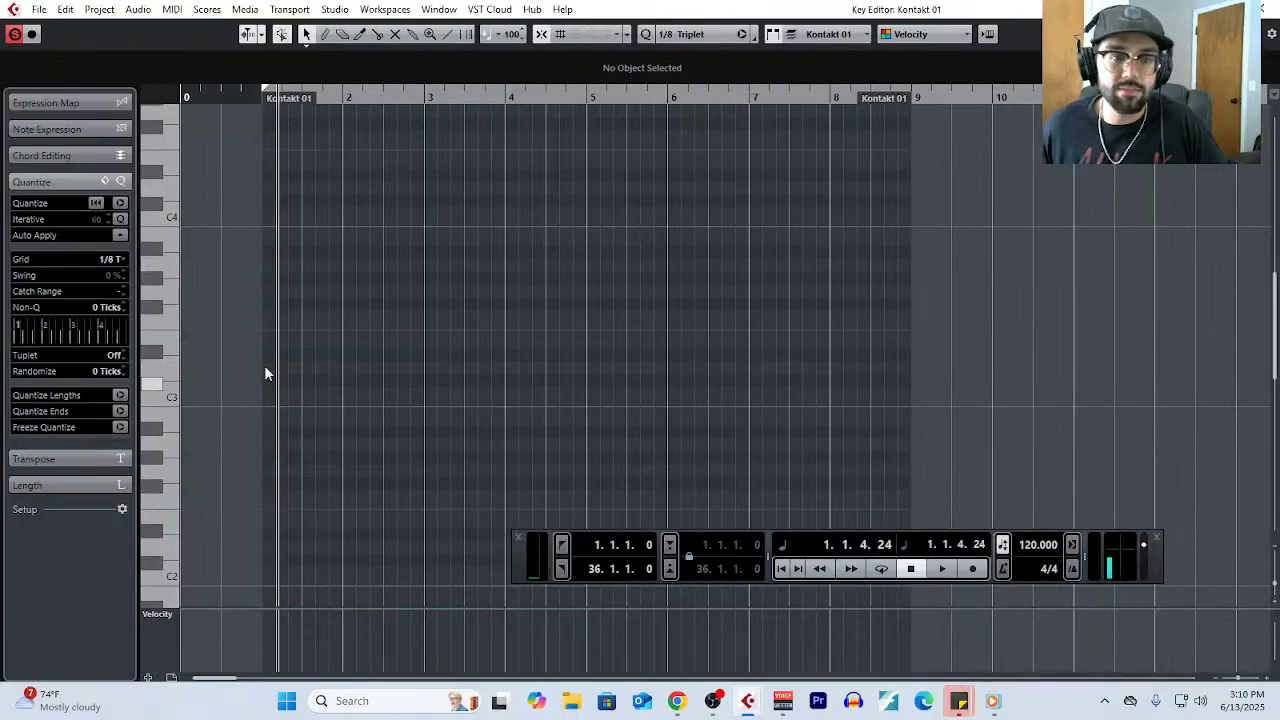
left_click(117, 260)
left_click(120, 292)
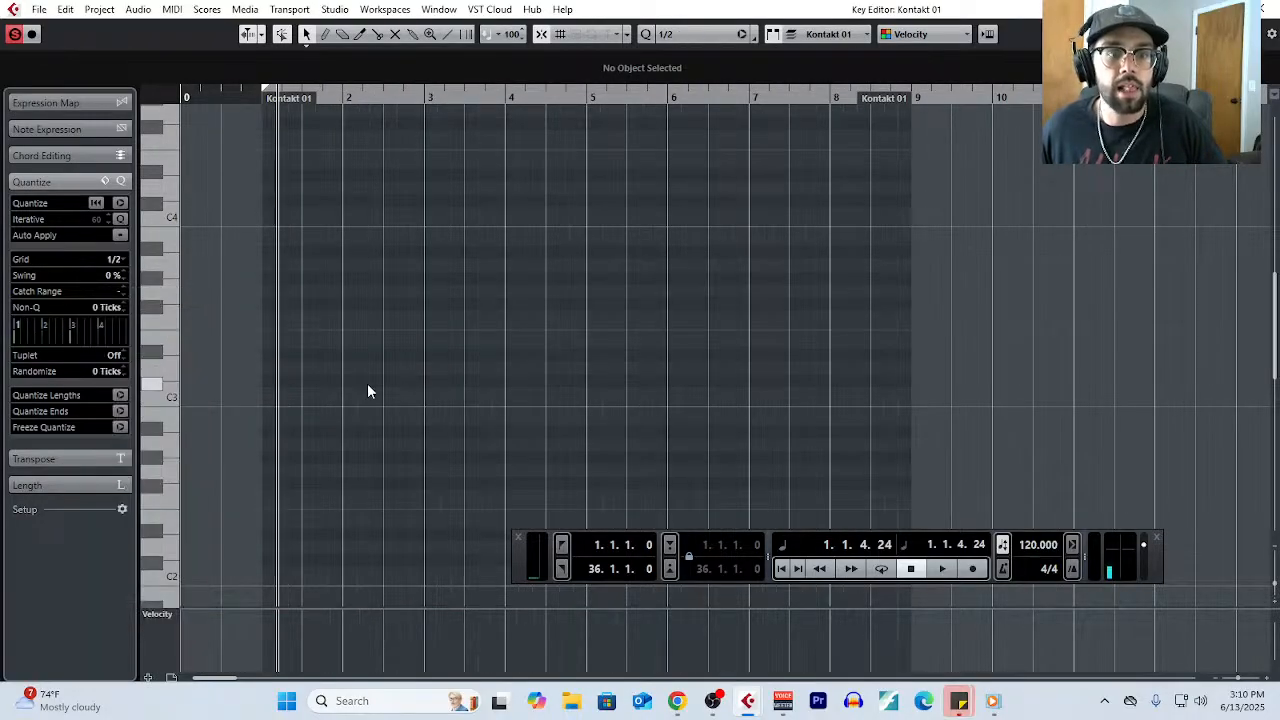
- Draw a half-note C major chord with C3, E3 and G3 at the start of bar 1
scroll(332, 384, "left", 1)
right_click(328, 388)
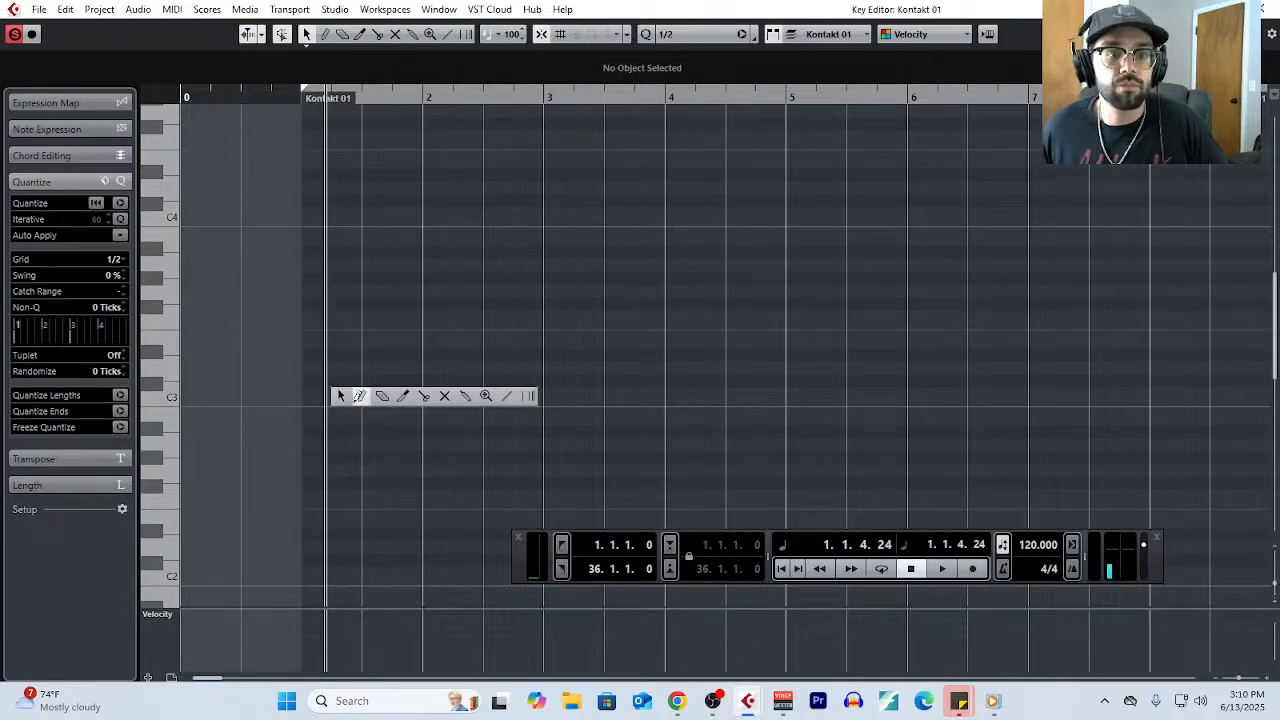
left_click(358, 398)
left_click(327, 392)
left_click(328, 342)
left_click(330, 291)
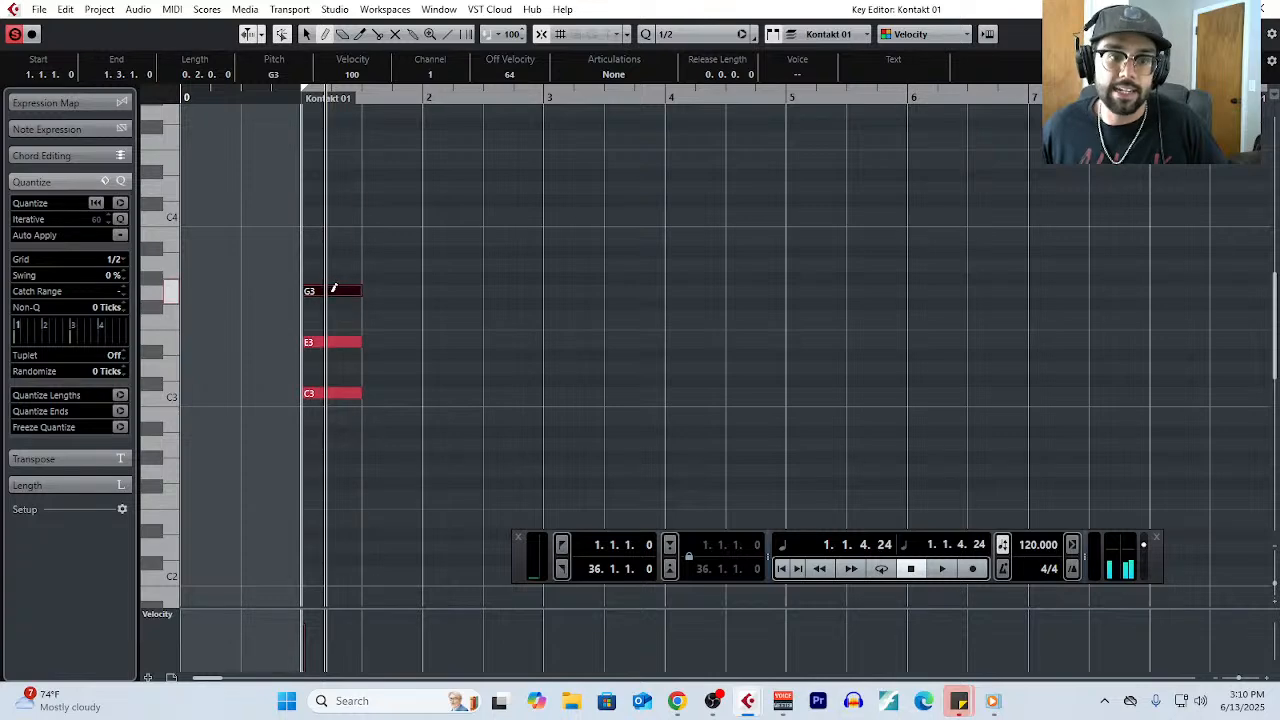
- Draw a half-note D major chord with D3, F#3 and A3 on beat 3 of bar 1
left_click(372, 367)
left_click(372, 303)
left_click(372, 265)
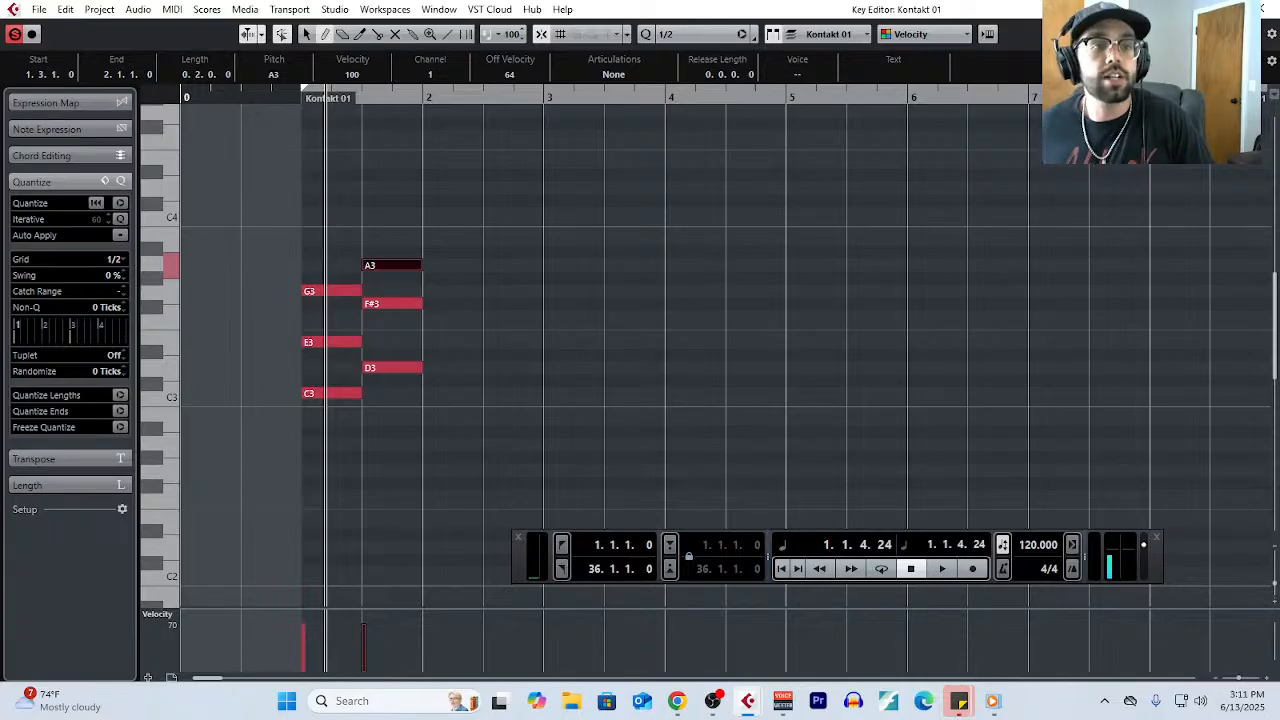
- Reopen the Notepad and add the line "Forms:" below the Recapitulation section, with blank lines before and after it
left_click(94, 14)
left_click(162, 298)
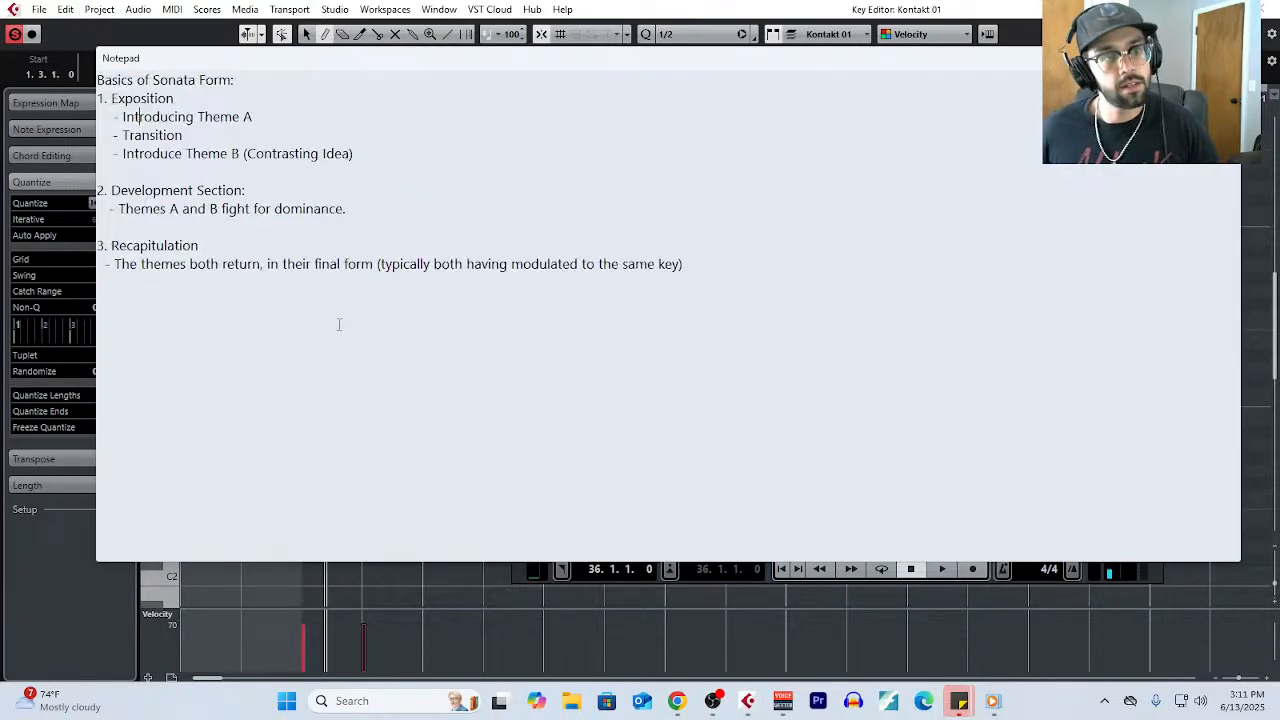
left_click(855, 283)
key("Return")
key("Return")
key("Return")
key("Return")
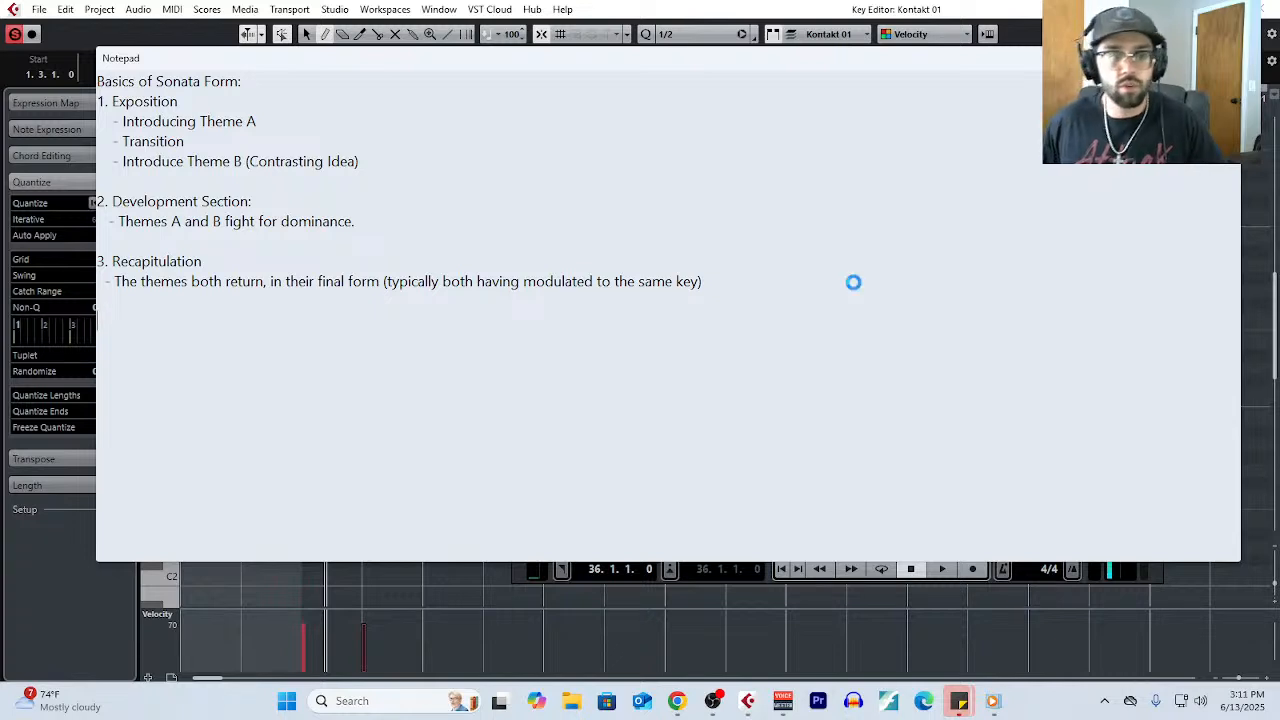
type("Forms")
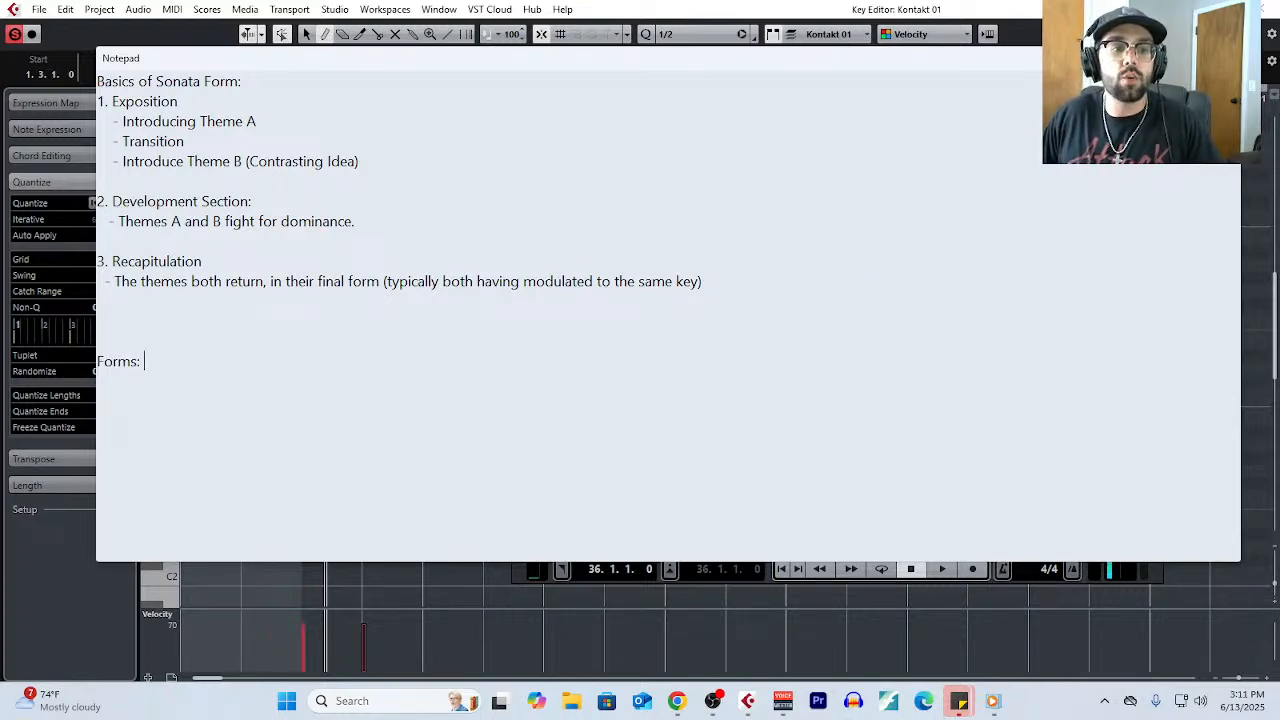
type(":")
scroll(109, 387, "up", 4)
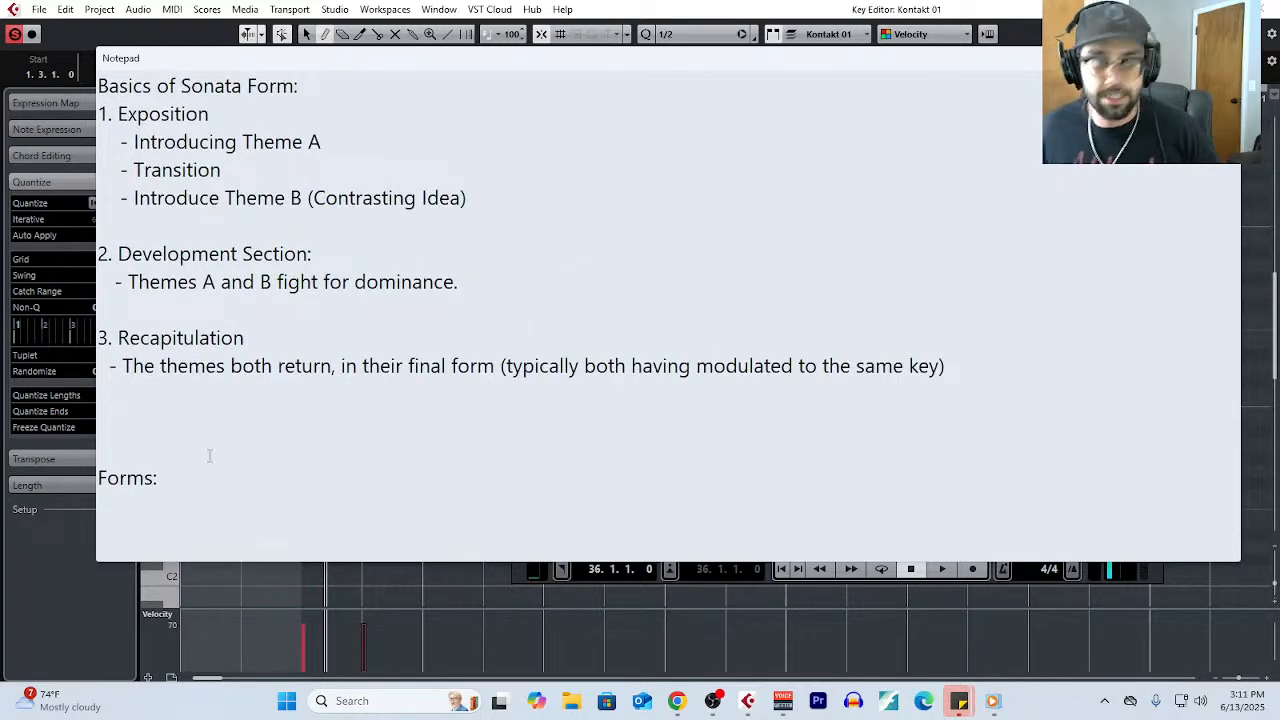
key("Return")
key("Return")
key("Return")
key("Return")
key("Return")
key("Return")
key("Return")
key("Return")
key("Return")
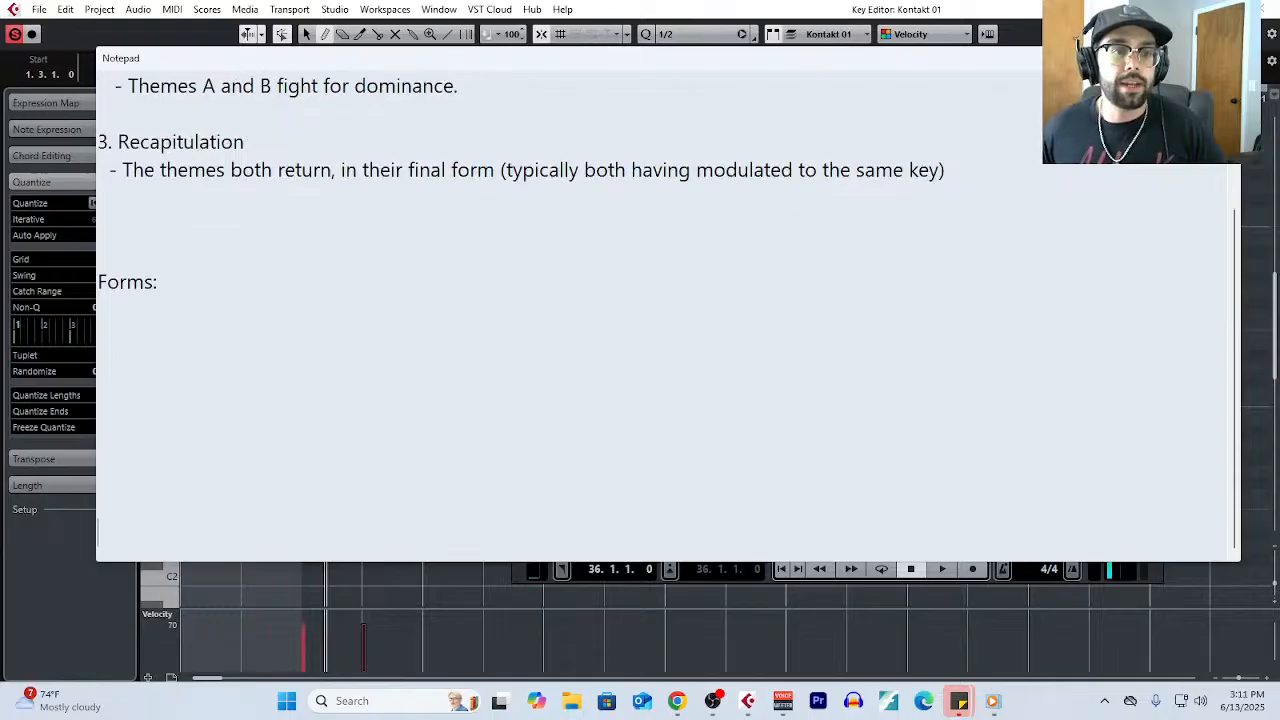
- Reword the "Forms:" line as "Forms / Structures = The number & order of themes/sections found in a piece of music."
left_click(181, 283)
key("BackSpace")
key("BackSpace")
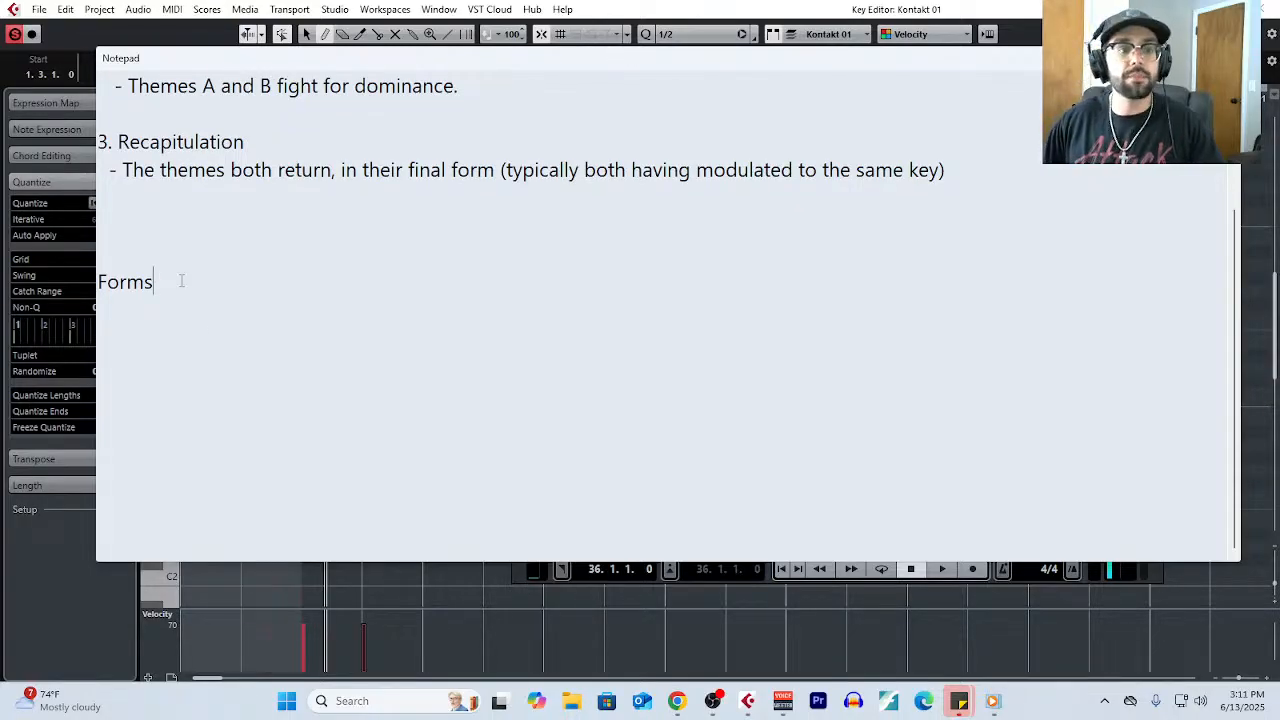
type("/ Structures ")
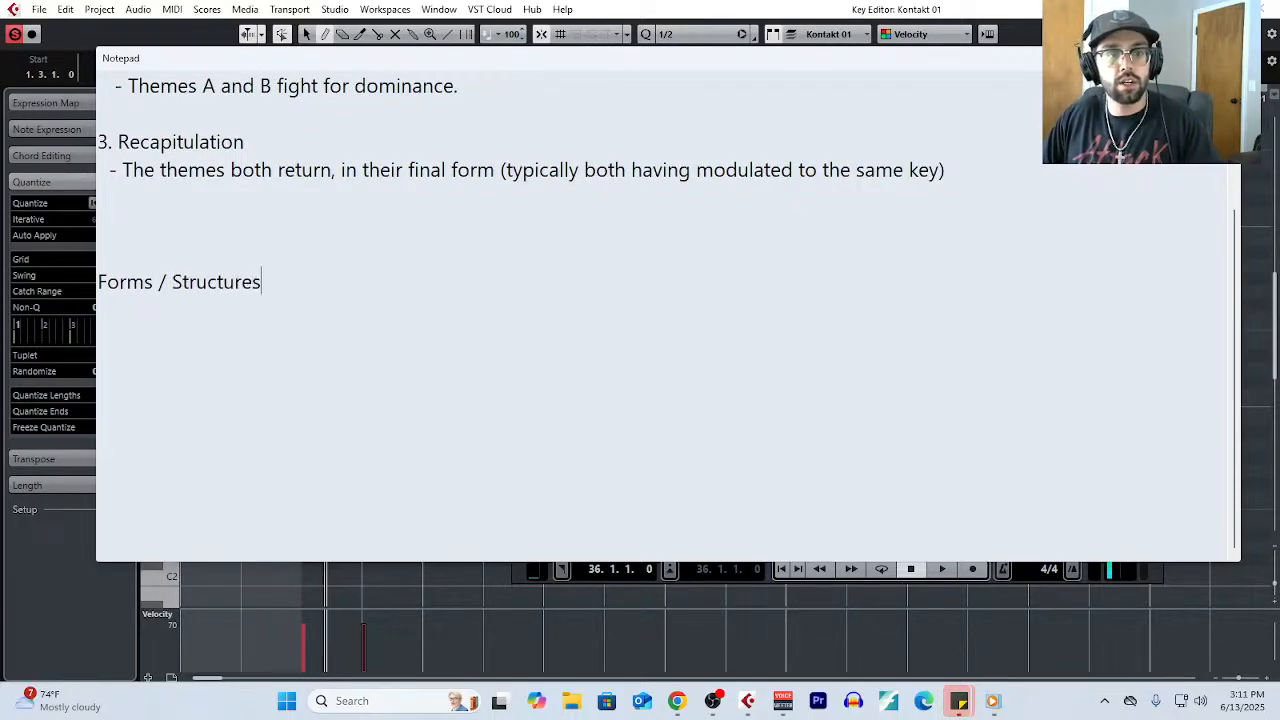
type("= ")
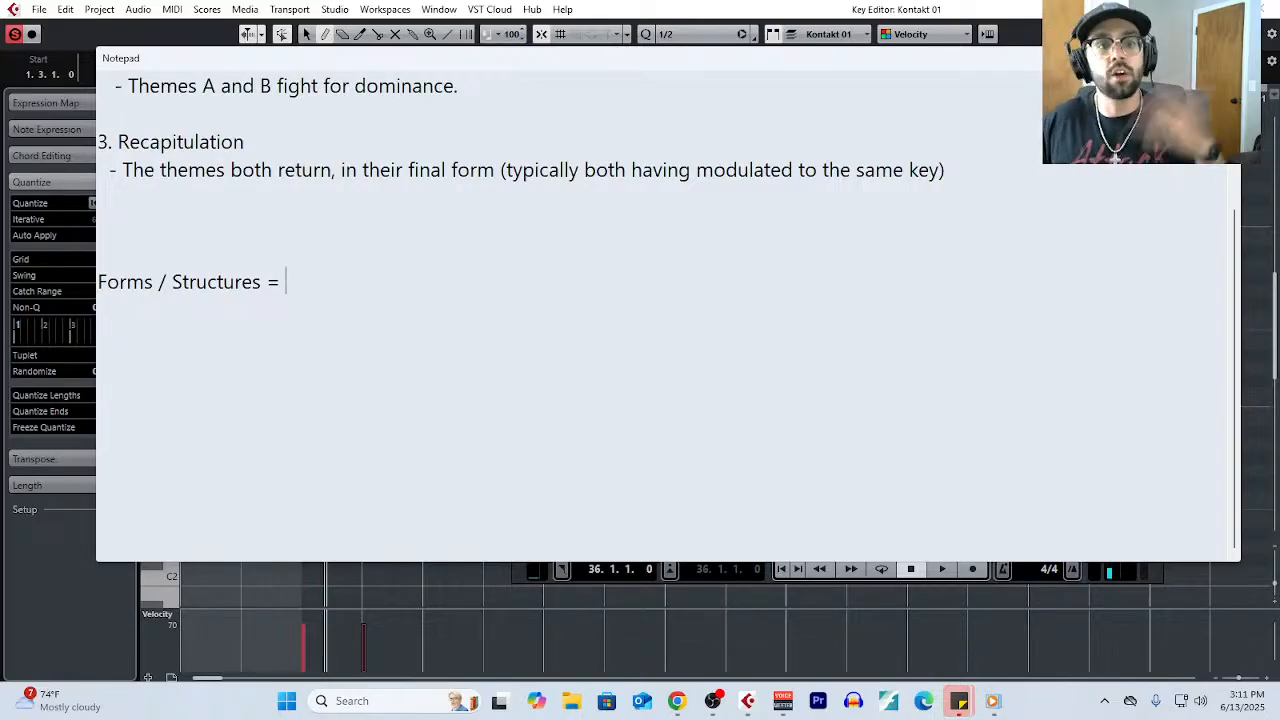
type("The")
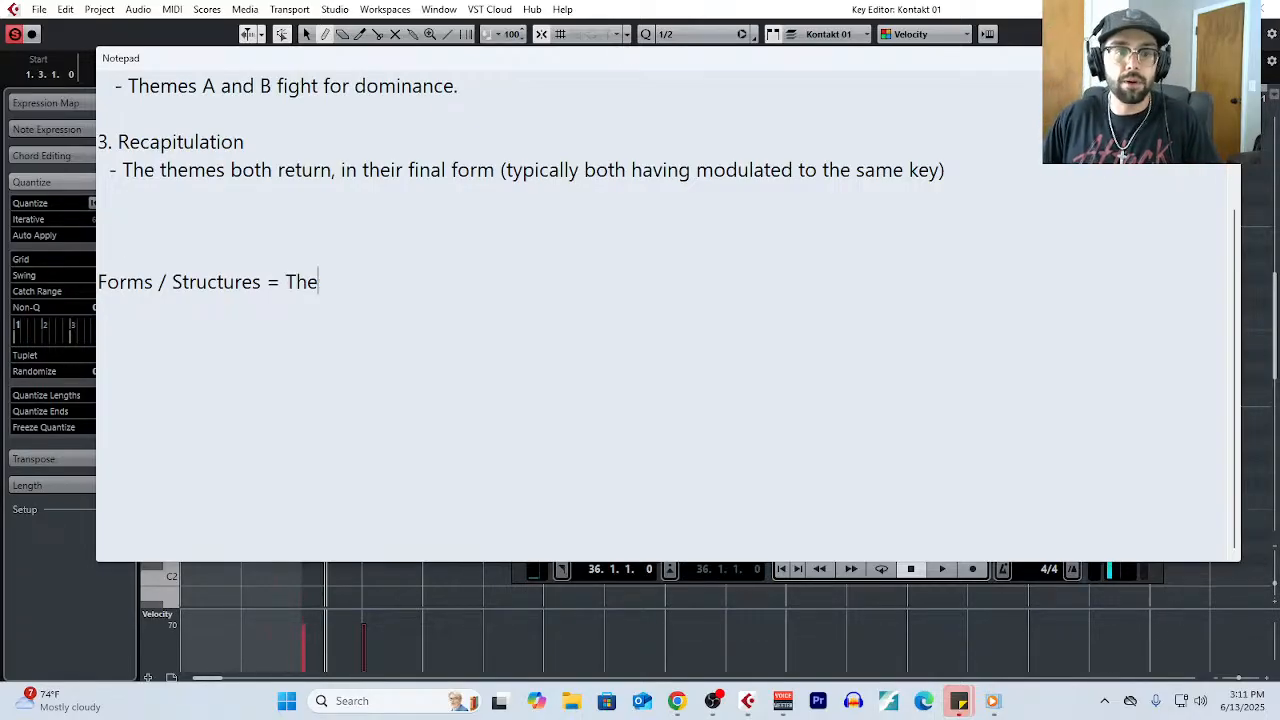
type(" number ")
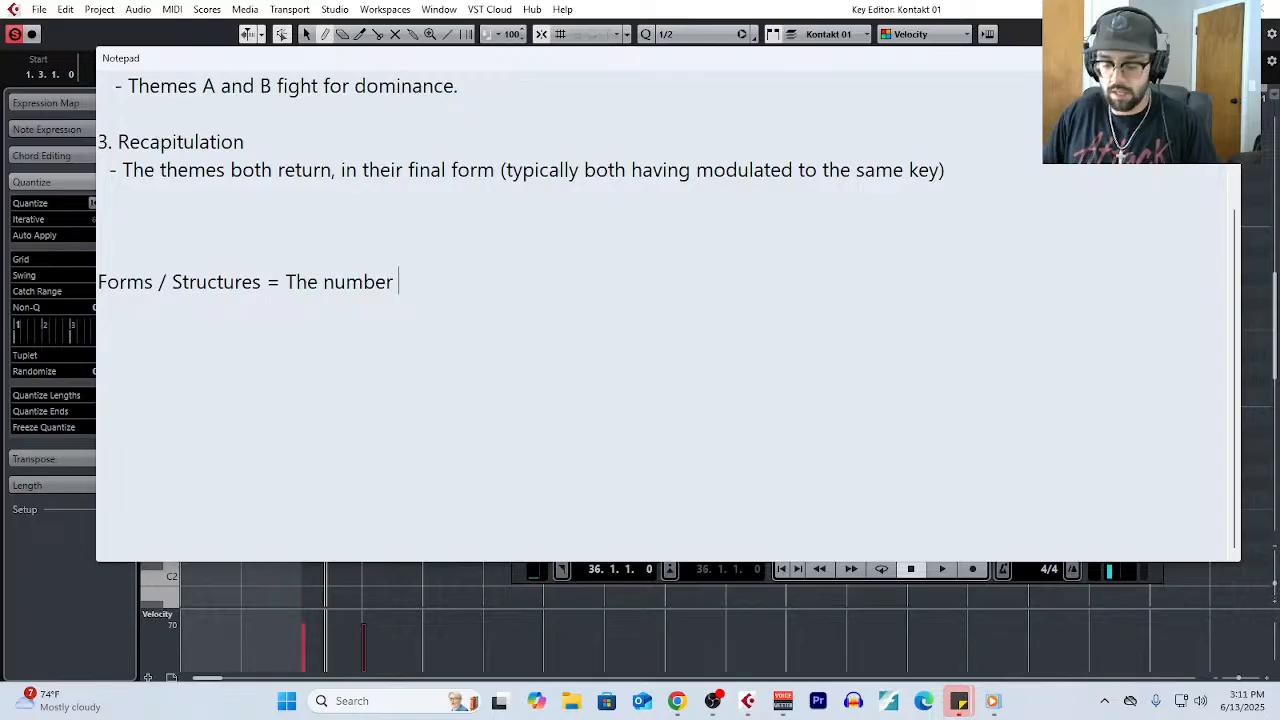
type("& order of themes/se")
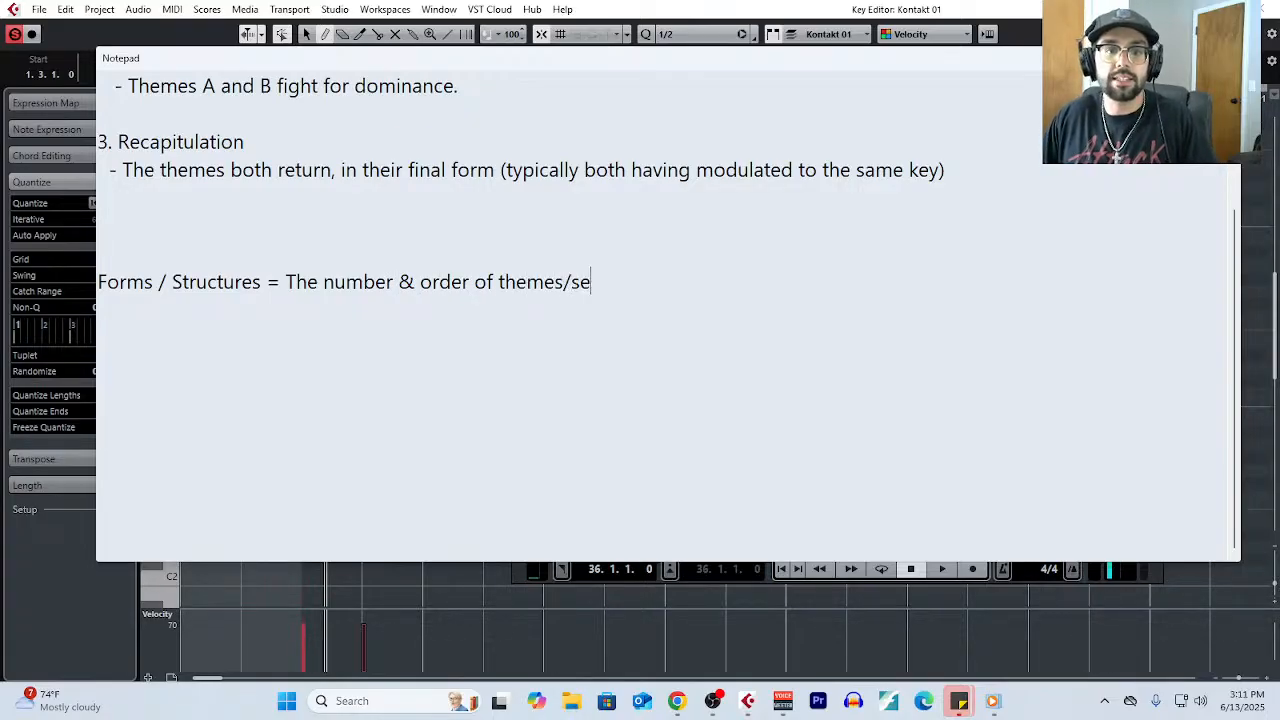
type("ctions found in a piece of music. ")
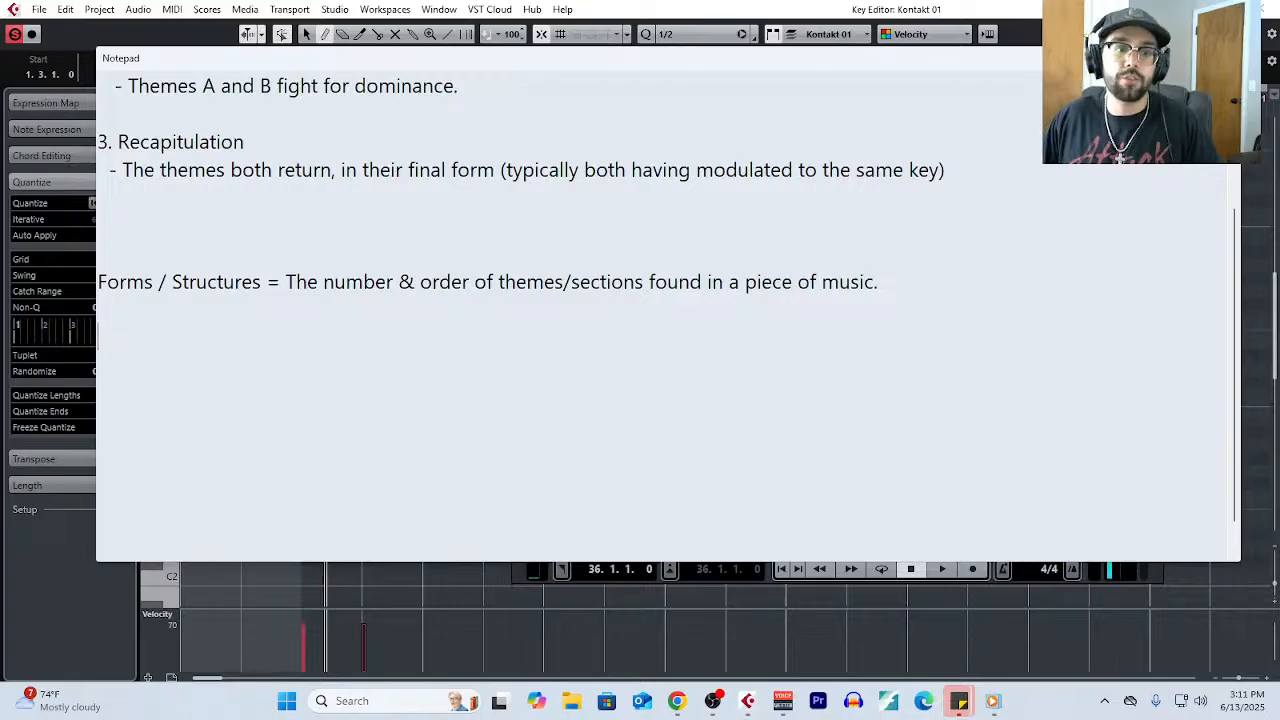
type("ABA")
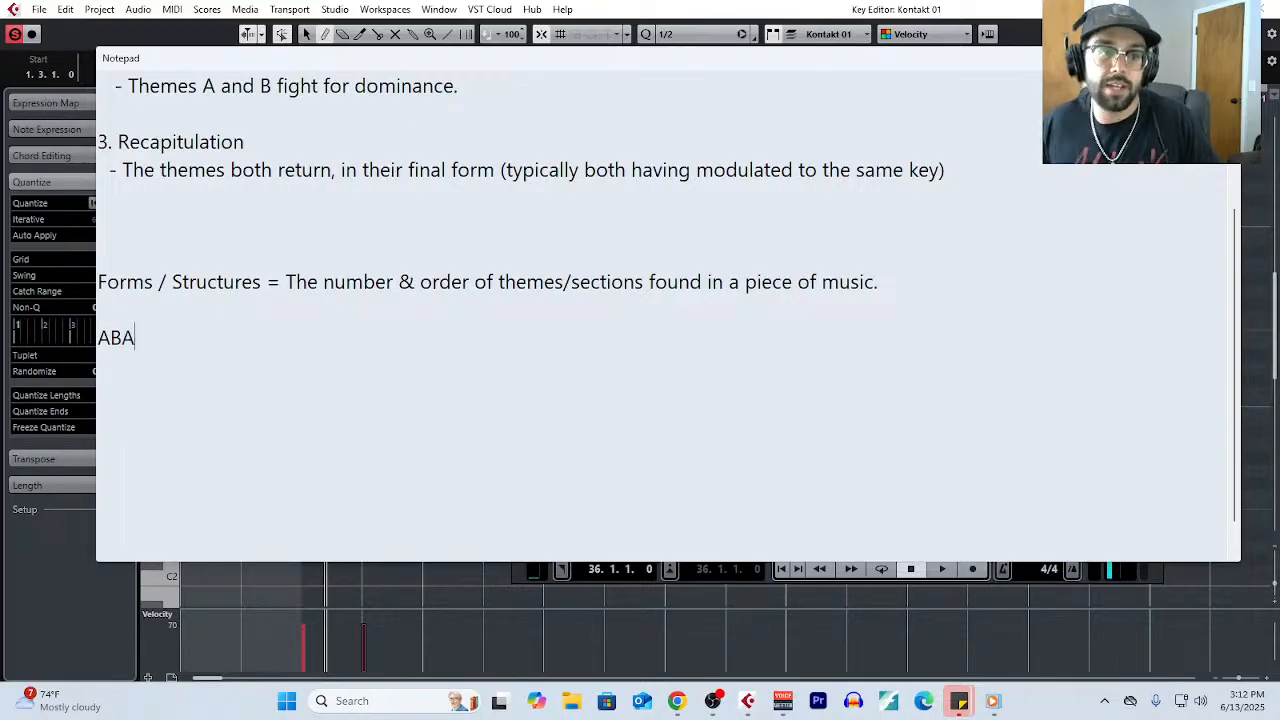
- List the example forms "ABA, AABA" below the definition, highlighting the letters of ABA along the way
double_click(106, 347)
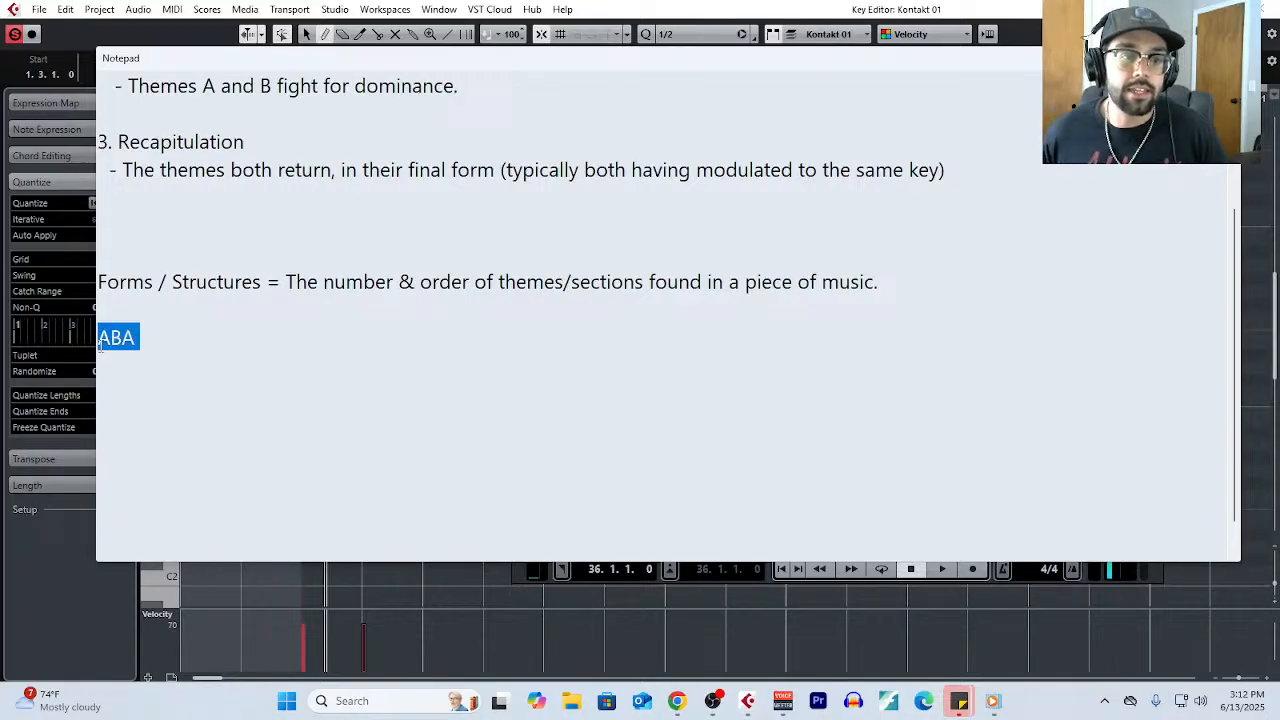
left_click(102, 347)
mouse_move(123, 338)
left_mouse_down()
mouse_move(112, 338)
mouse_move(124, 338)
left_mouse_up()
left_click(141, 341)
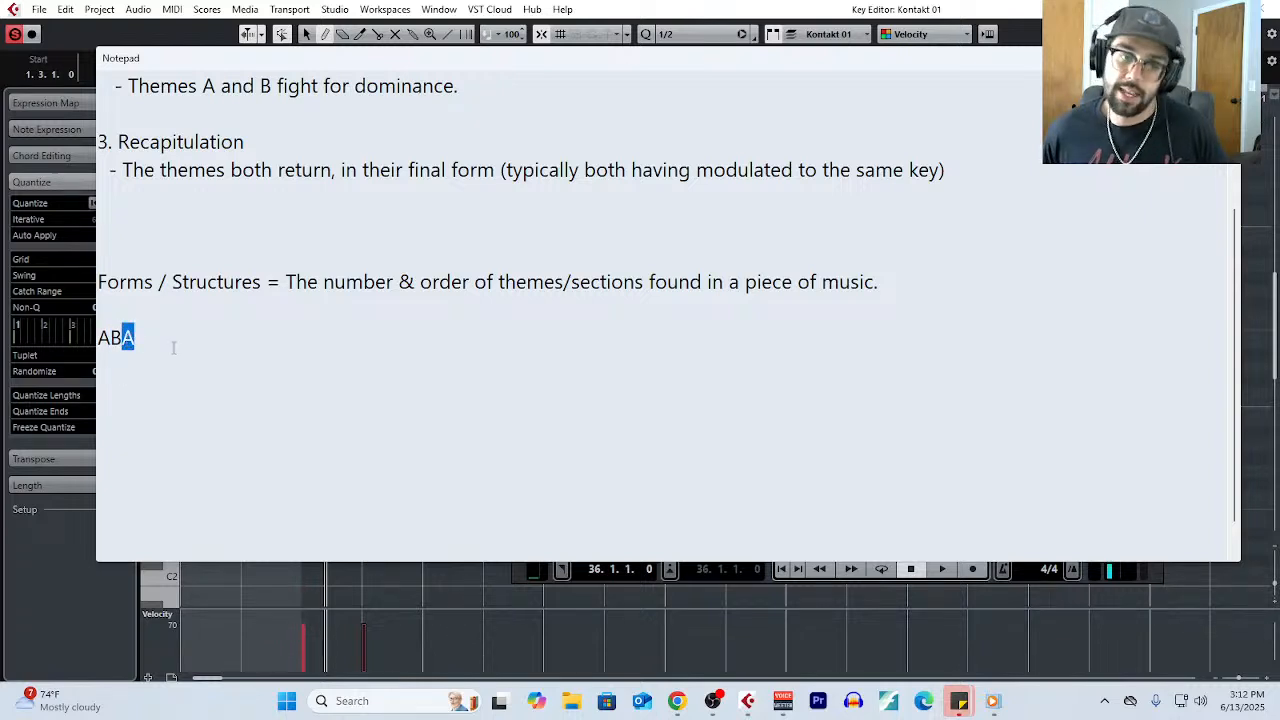
left_click(173, 348)
type(", ")
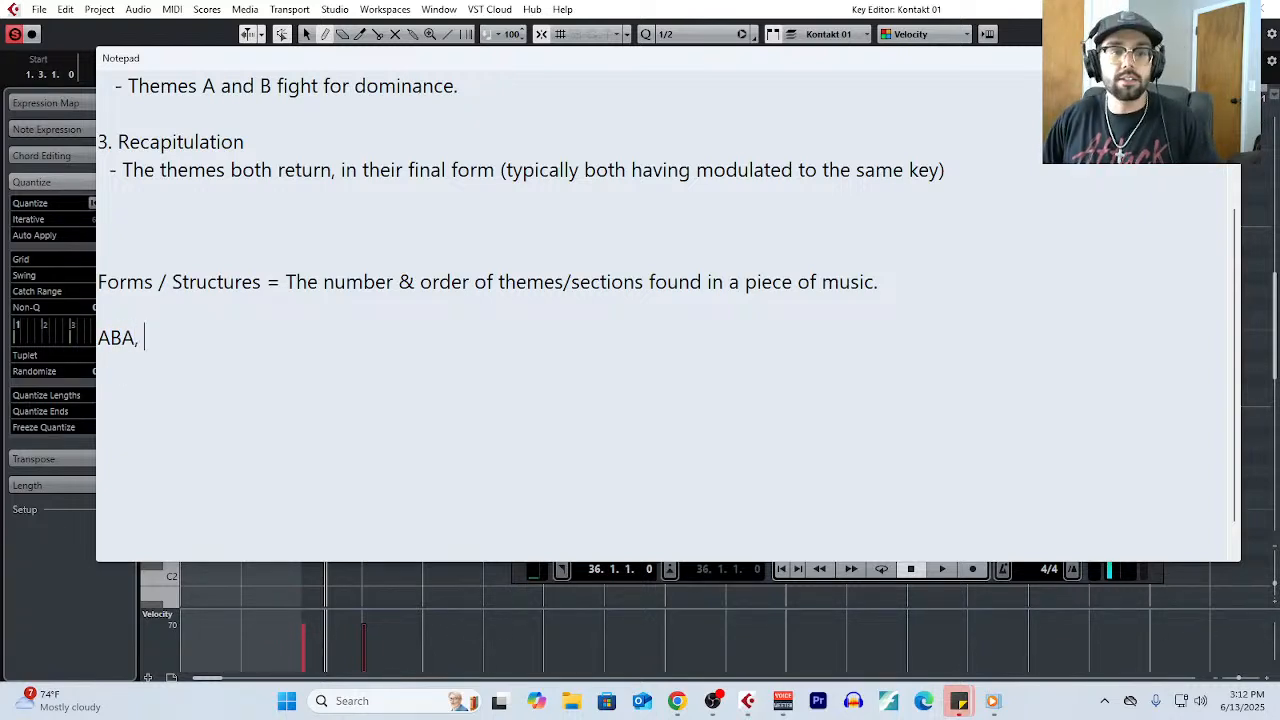
type("AABA")
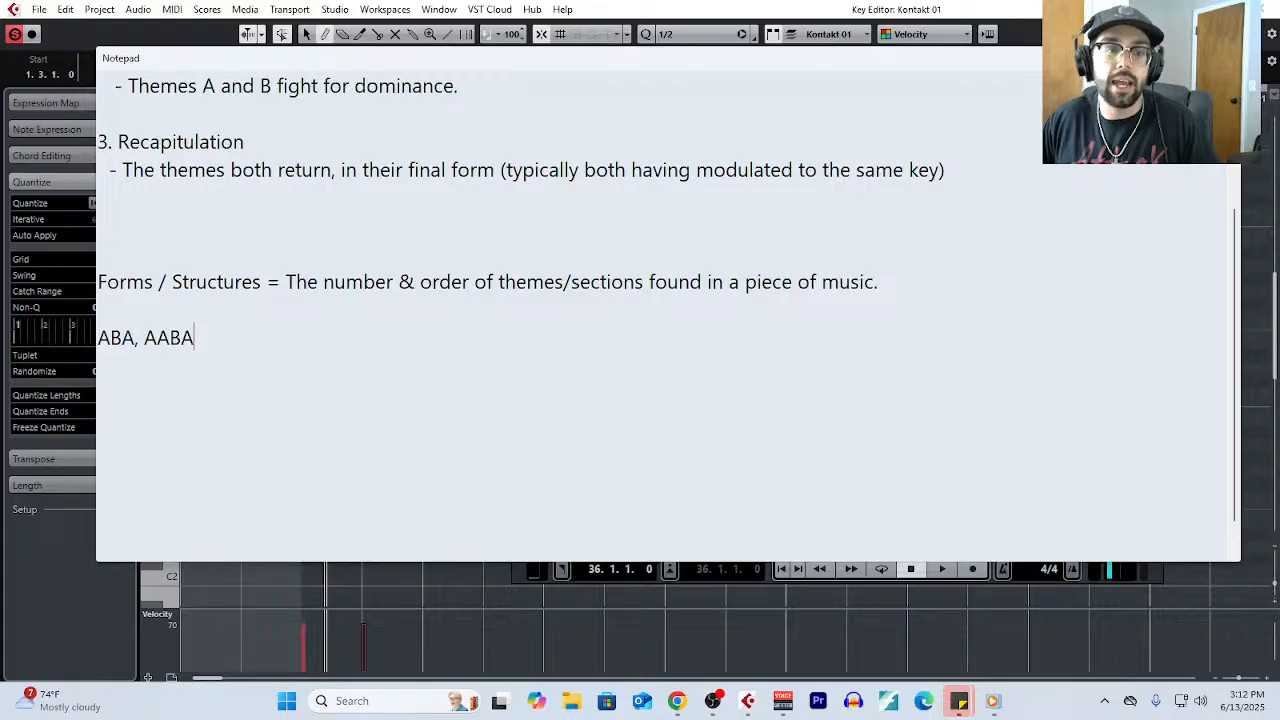
- Highlight the form AABA and then its individual letters in the list of example forms
double_click(155, 345)
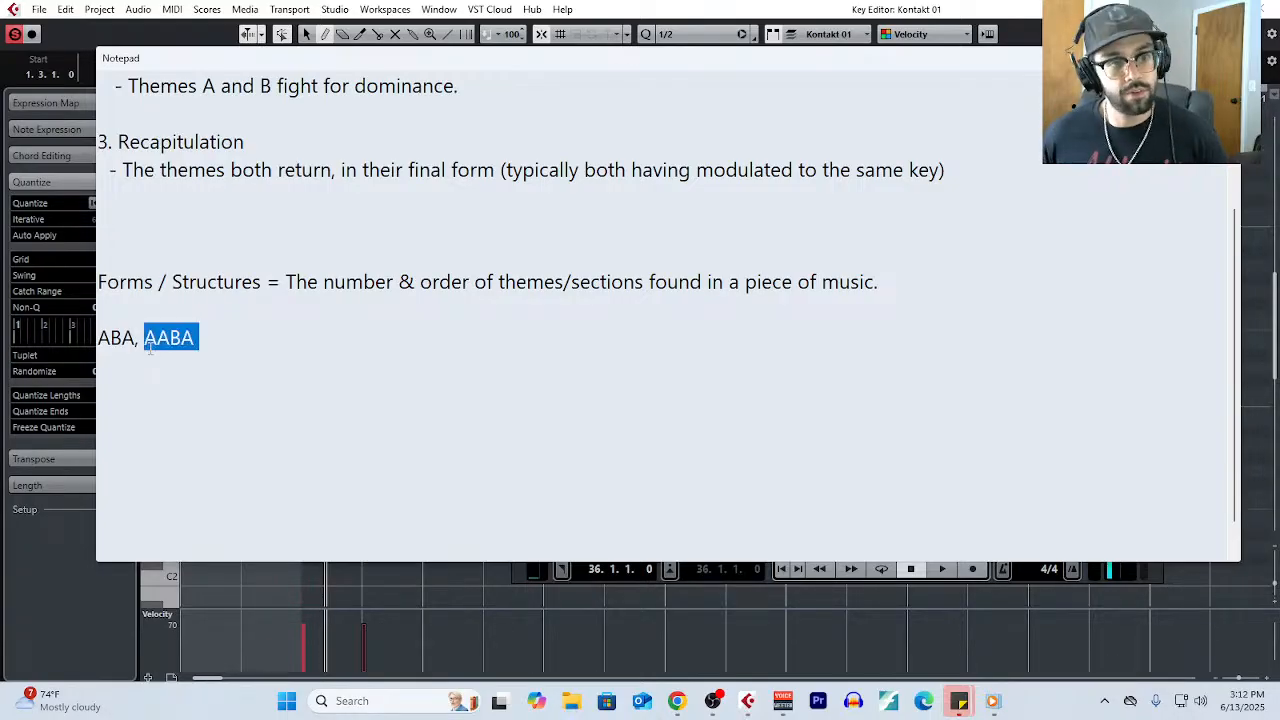
left_click(149, 344)
left_click_drag(167, 343, 275, 436)
left_click(188, 343)
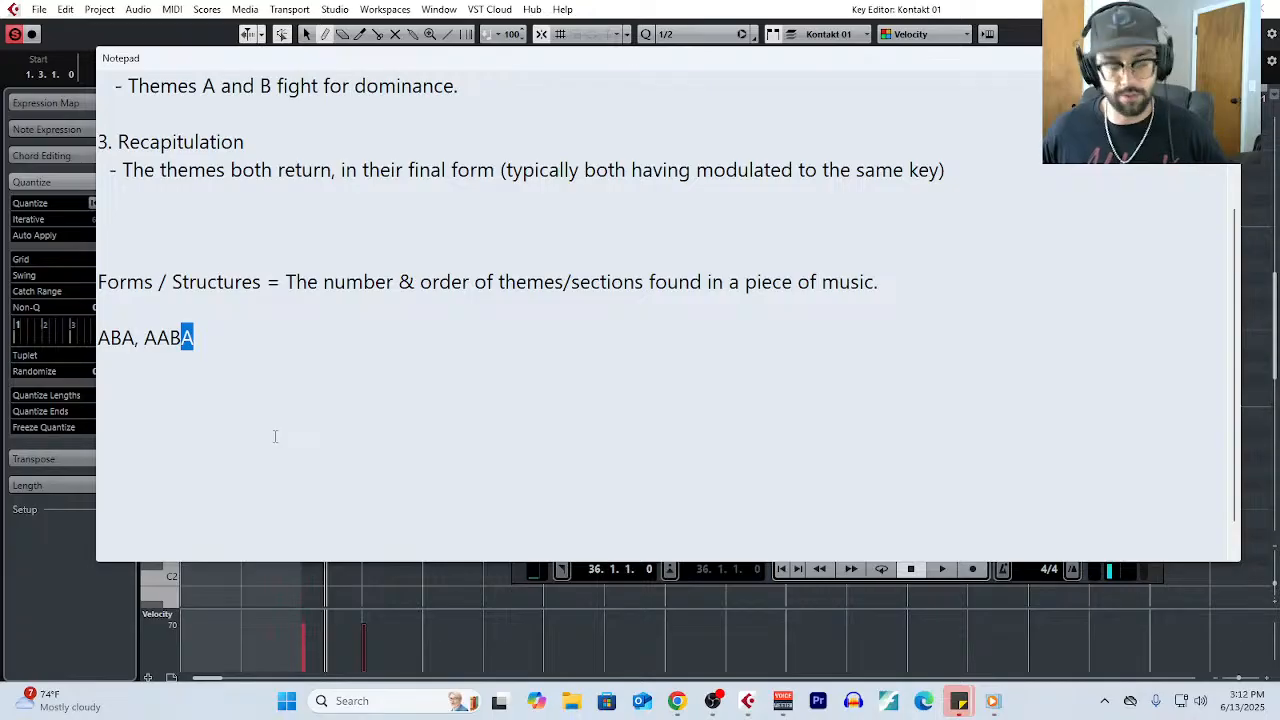
left_click(250, 334)
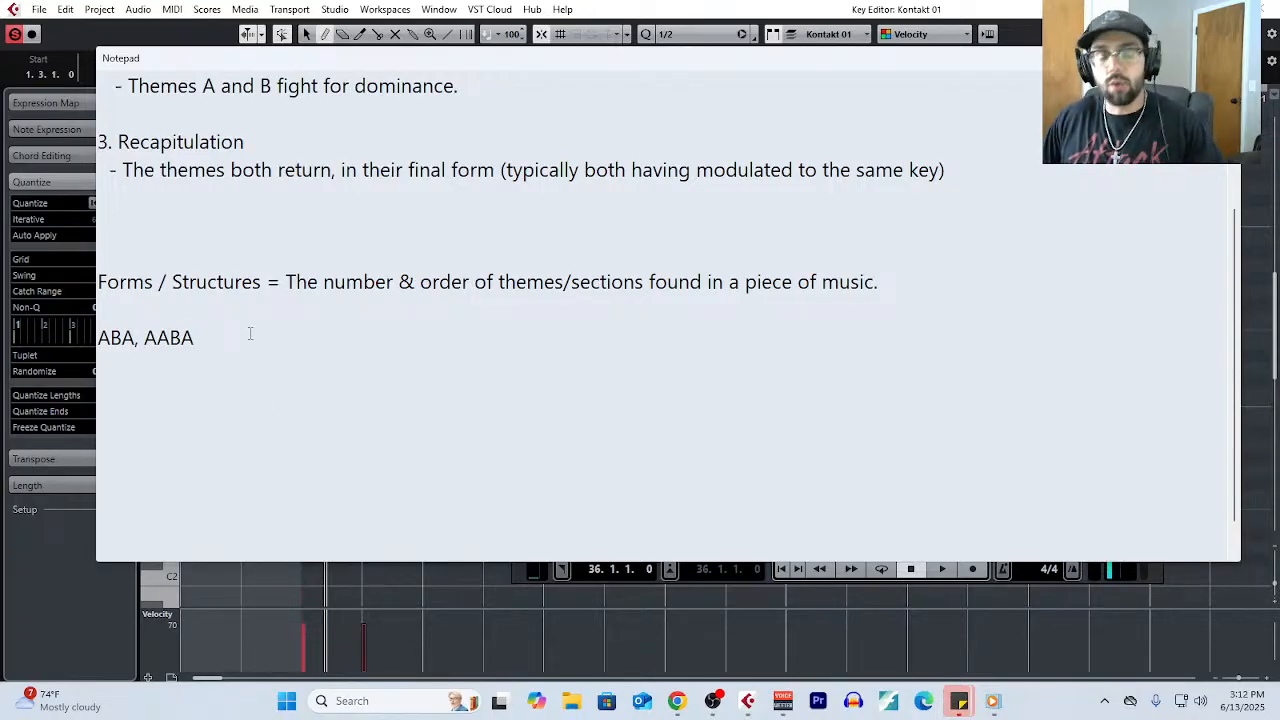
- Rearrange the example forms onto separate lines reading "ABA", "AABA" and "ABACA...", and highlight the letters of the last one
type(",")
key("BackSpace")
key("BackSpace")
key("BackSpace")
key("BackSpace")
key("BackSpace")
key("BackSpace")
key("BackSpace")
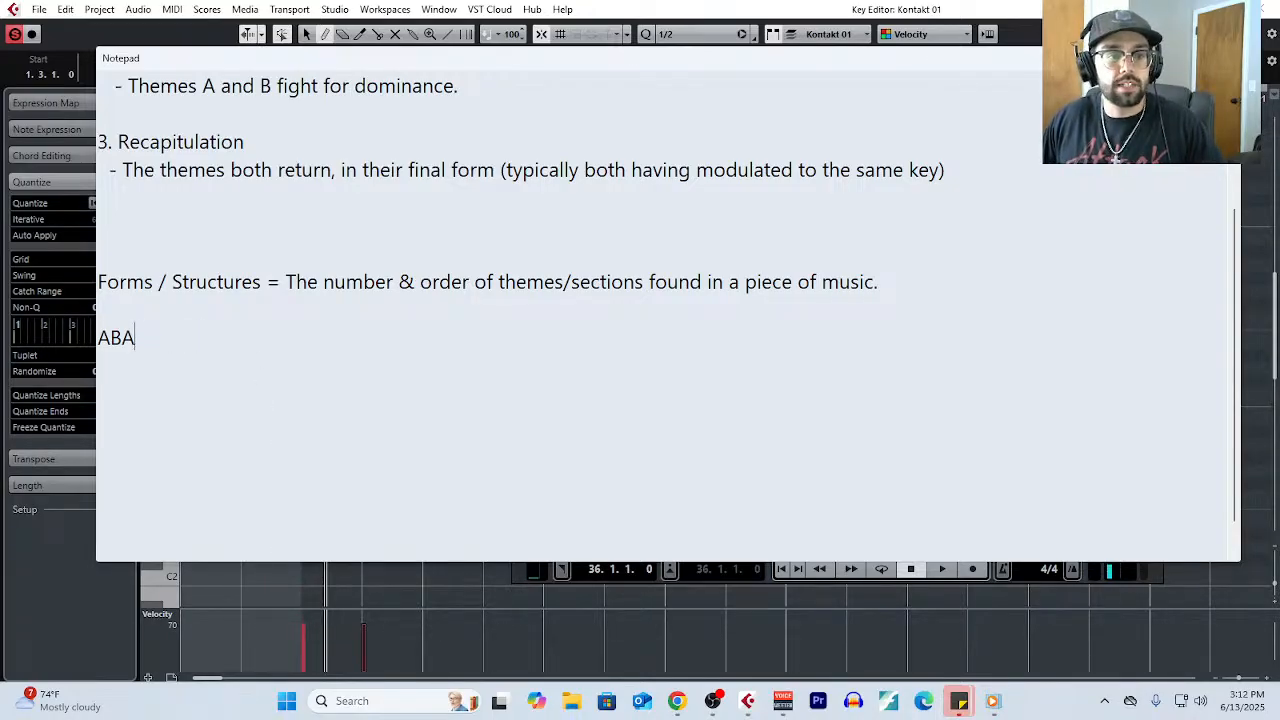
key("Return")
type("AABA")
key("Return")
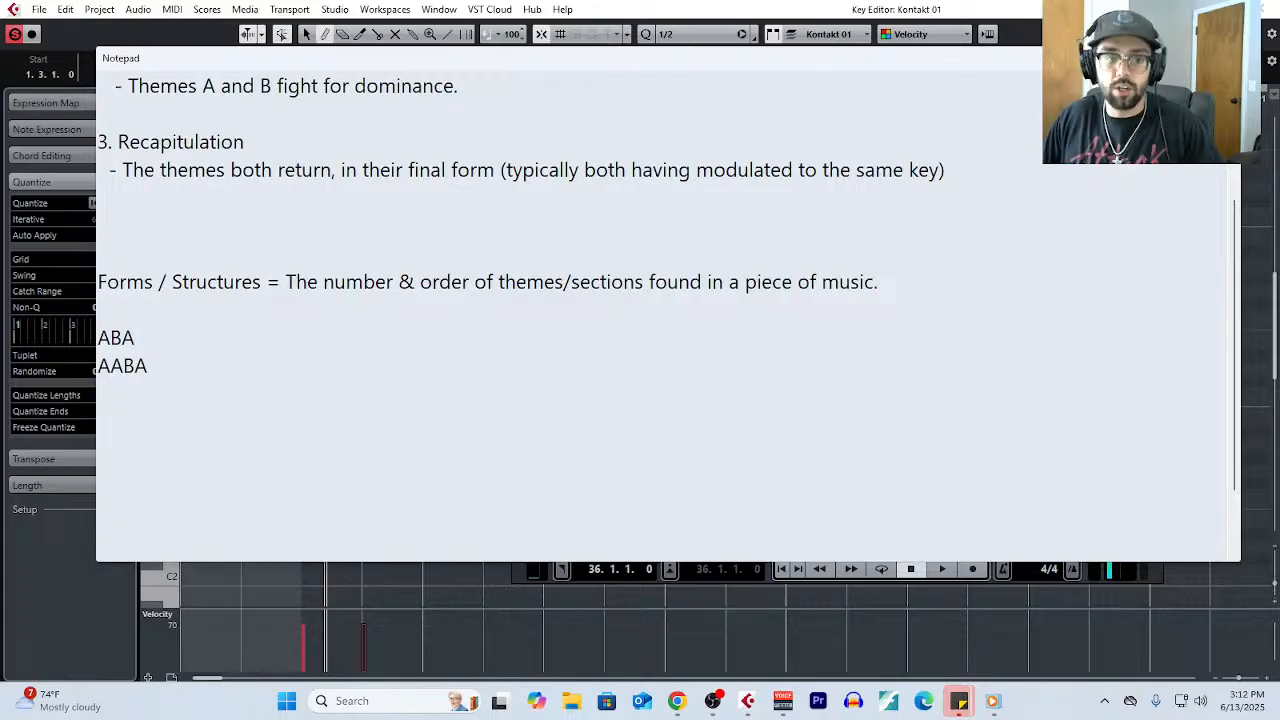
type("ABACA")
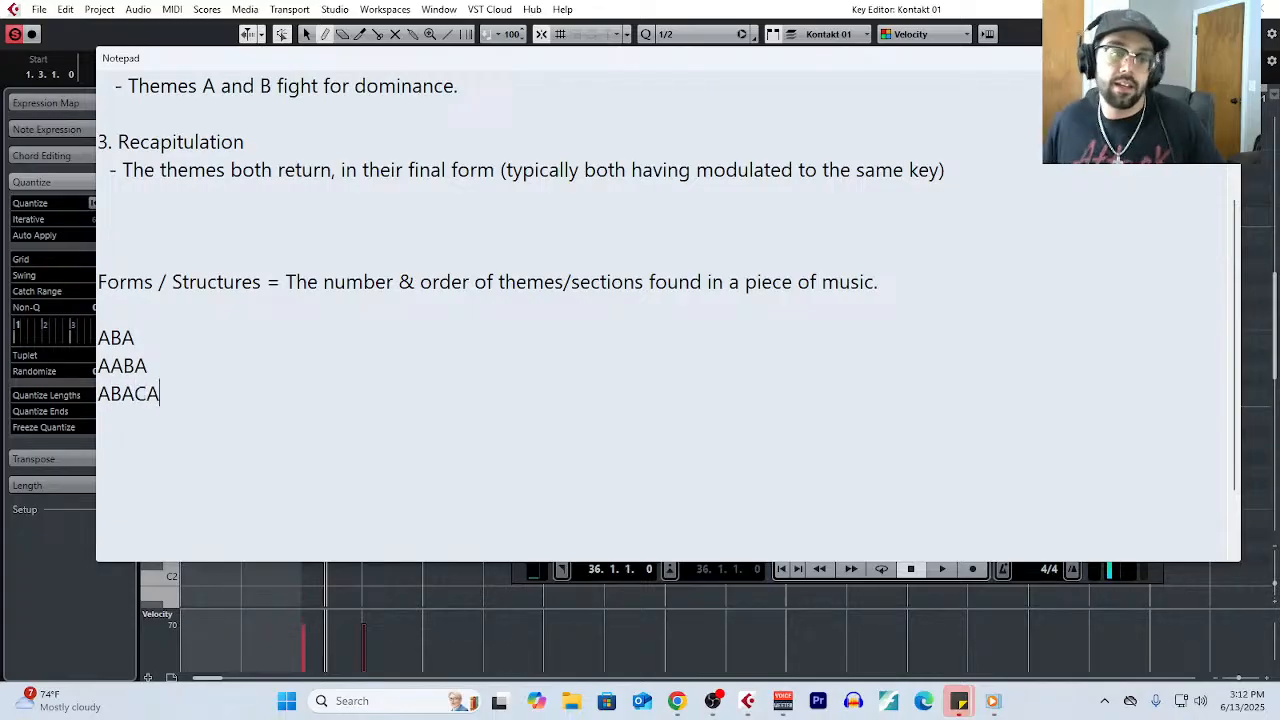
type("...")
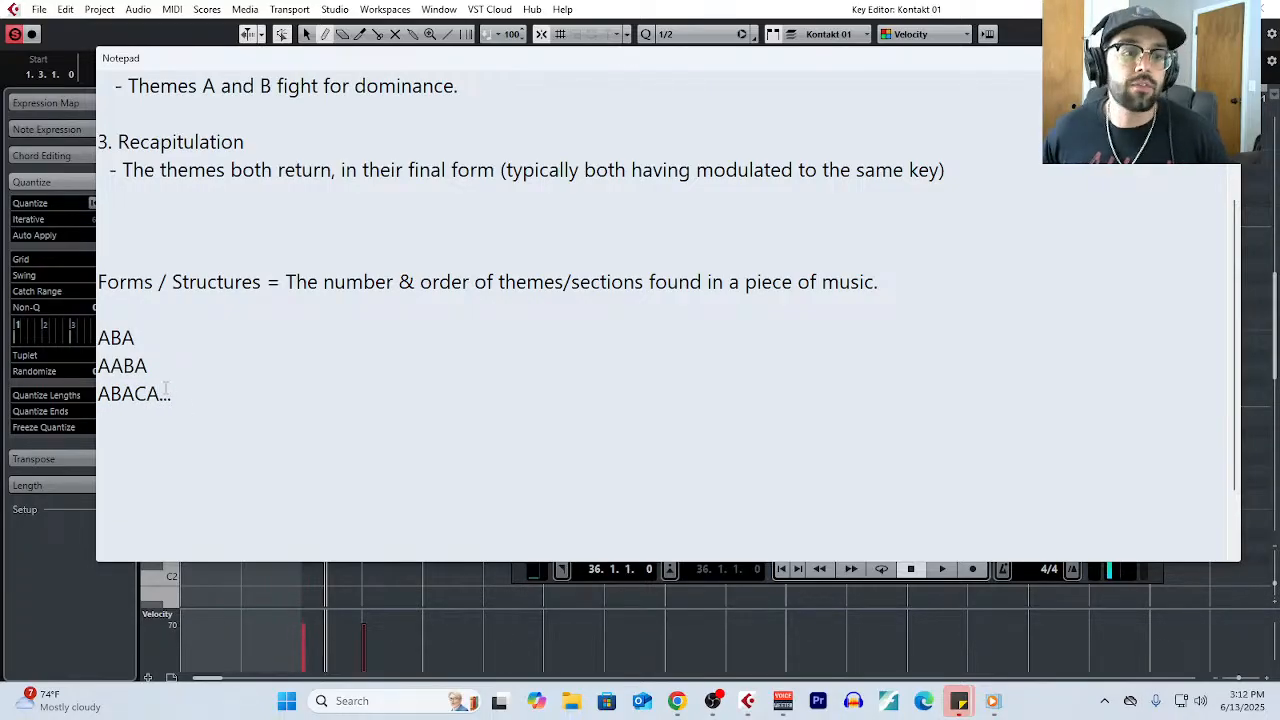
left_click_drag(98, 394, 147, 396)
- Add the heading "Sonata Form:" at the end of the notes, with two blank lines separating it from the example forms
scroll(282, 429, "up", 3)
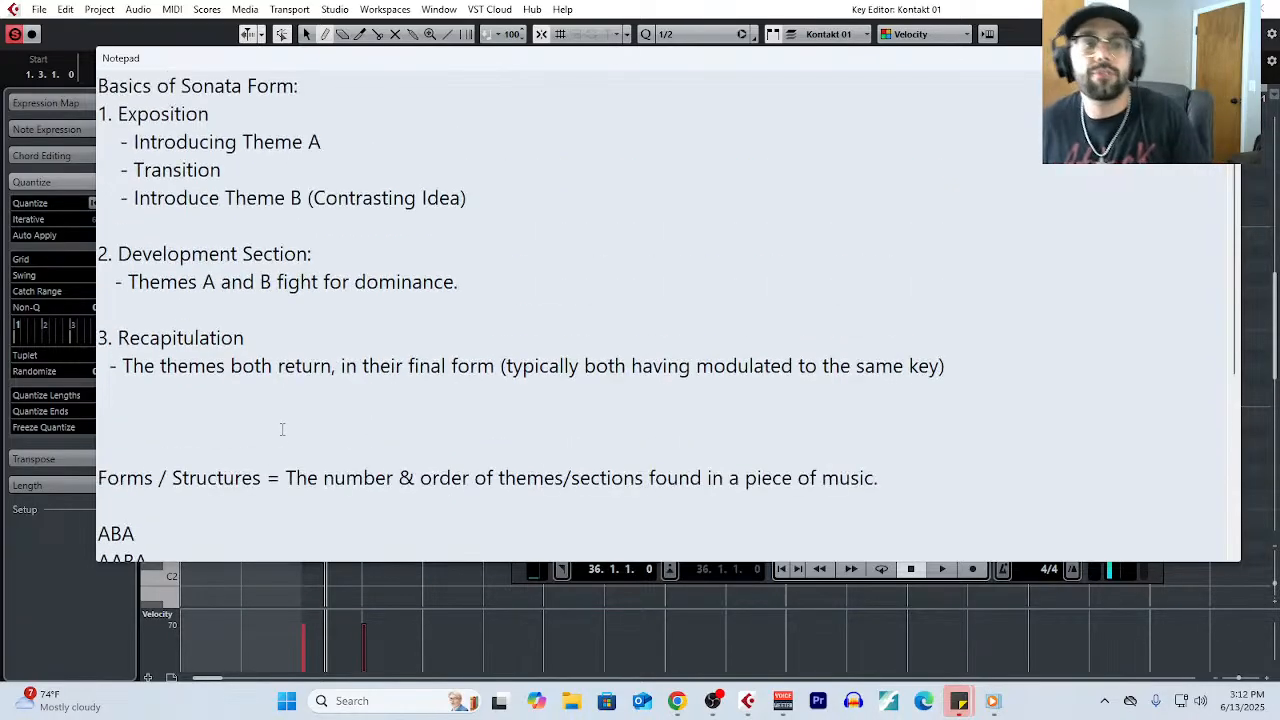
left_click(223, 104)
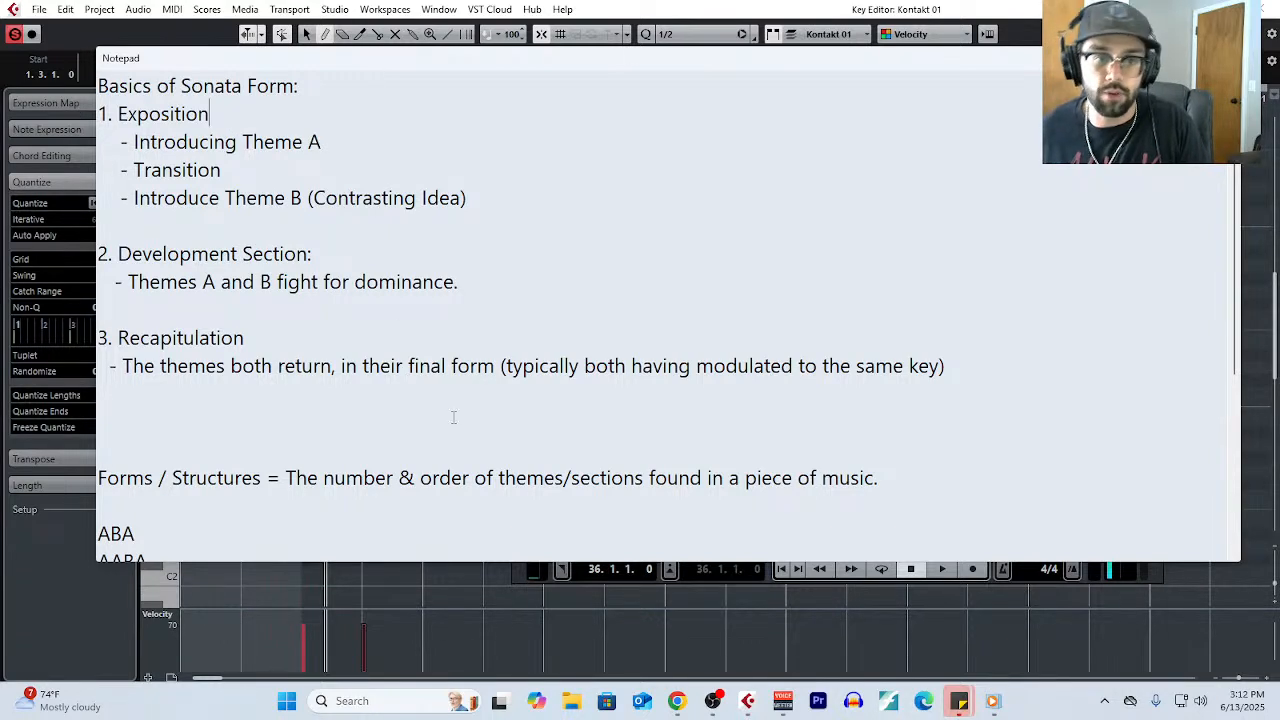
scroll(349, 447, "down", 4)
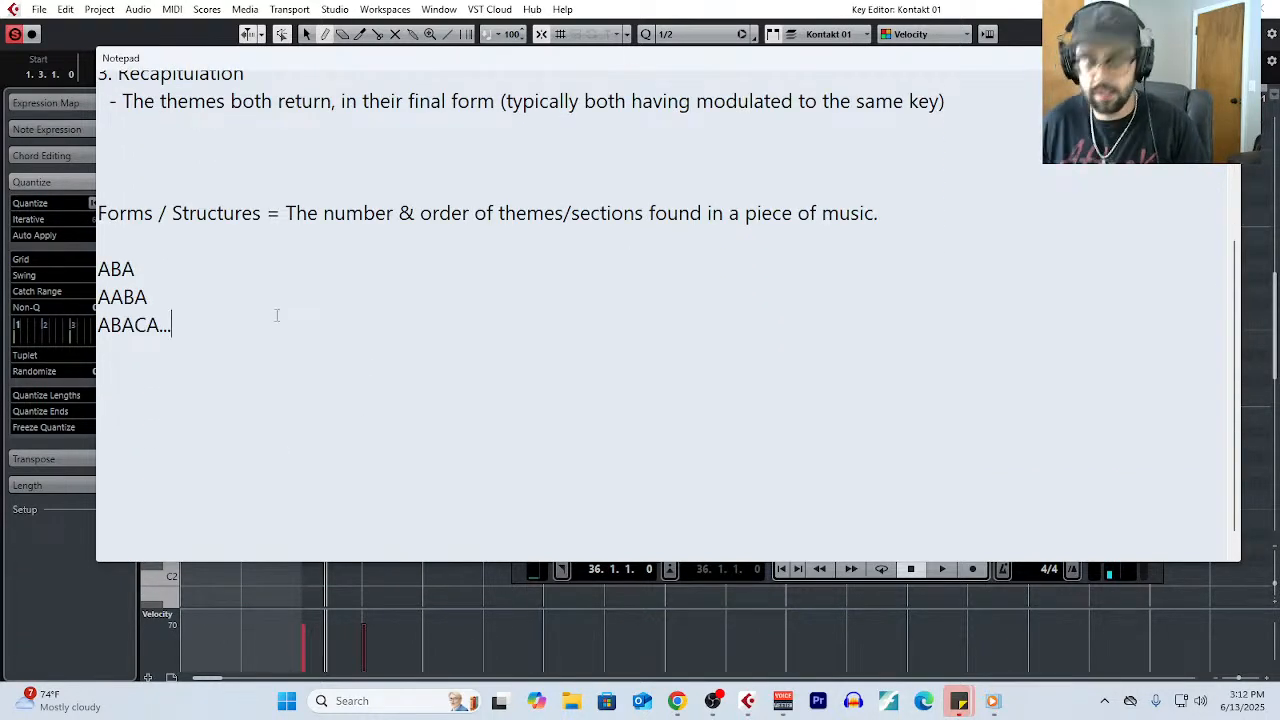
key("Return")
key("Return")
key("Return")
type("Stonat")
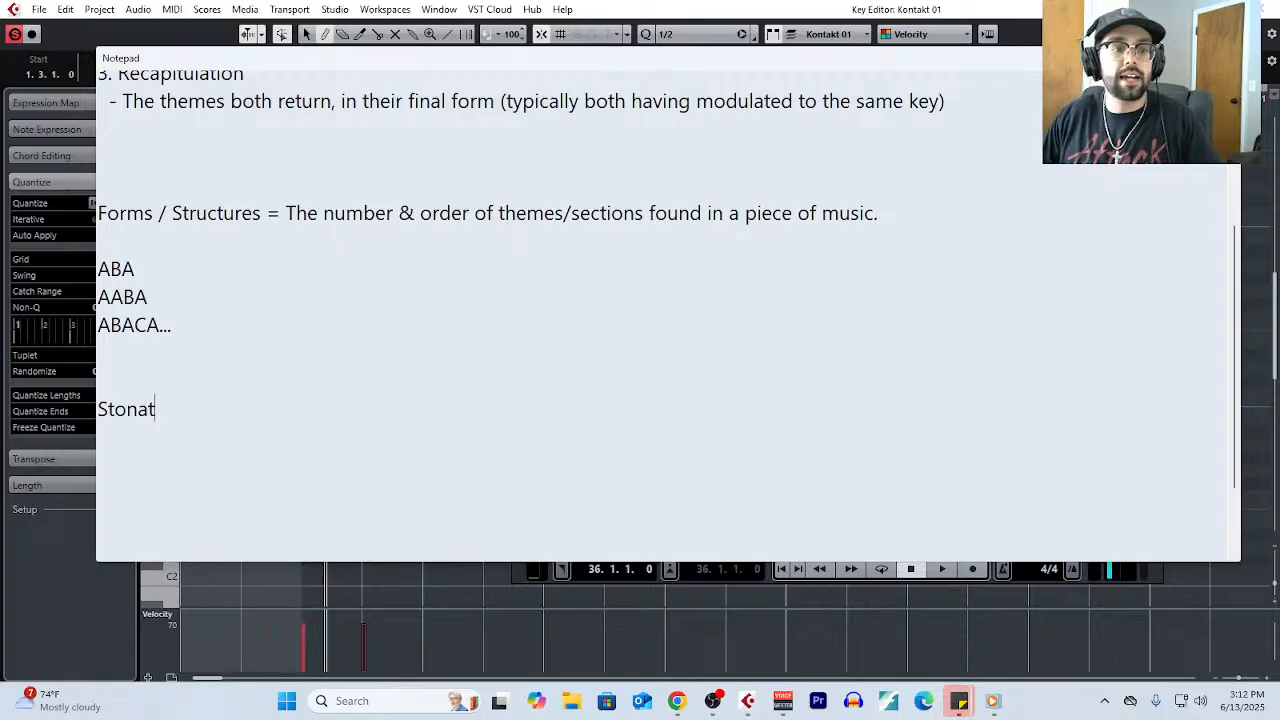
key("BackSpace")
key("BackSpace")
key("BackSpace")
key("BackSpace")
key("BackSpace")
type("onata Form:")
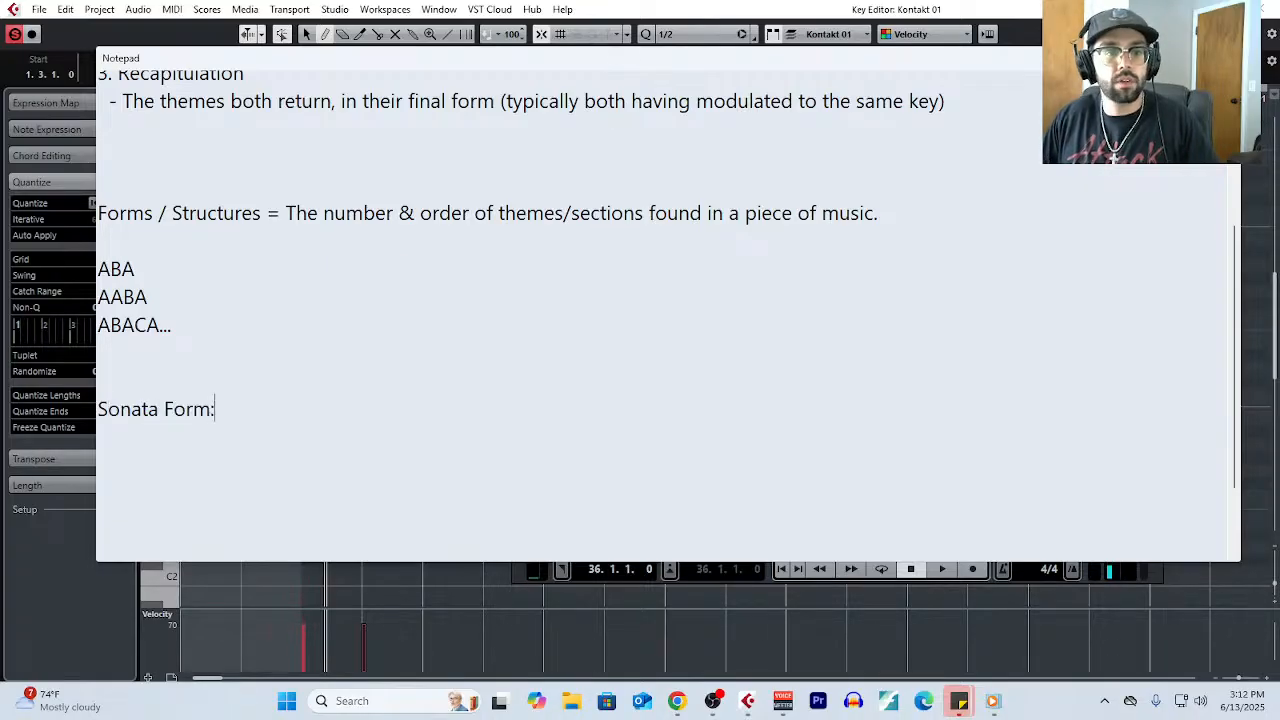
- Write the indented exposition pattern "AA-BB :||" under the Sonata Form heading and highlight it
key("Return")
type("A")
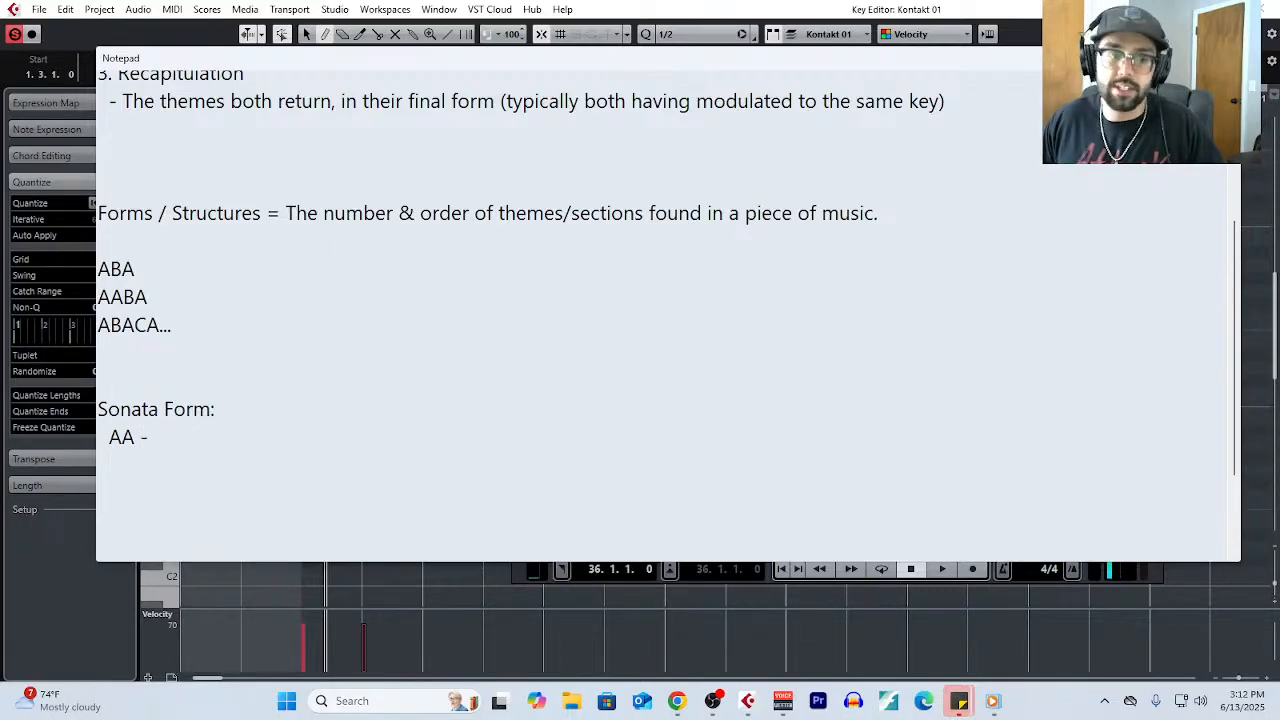
type("A -")
key("BackSpace")
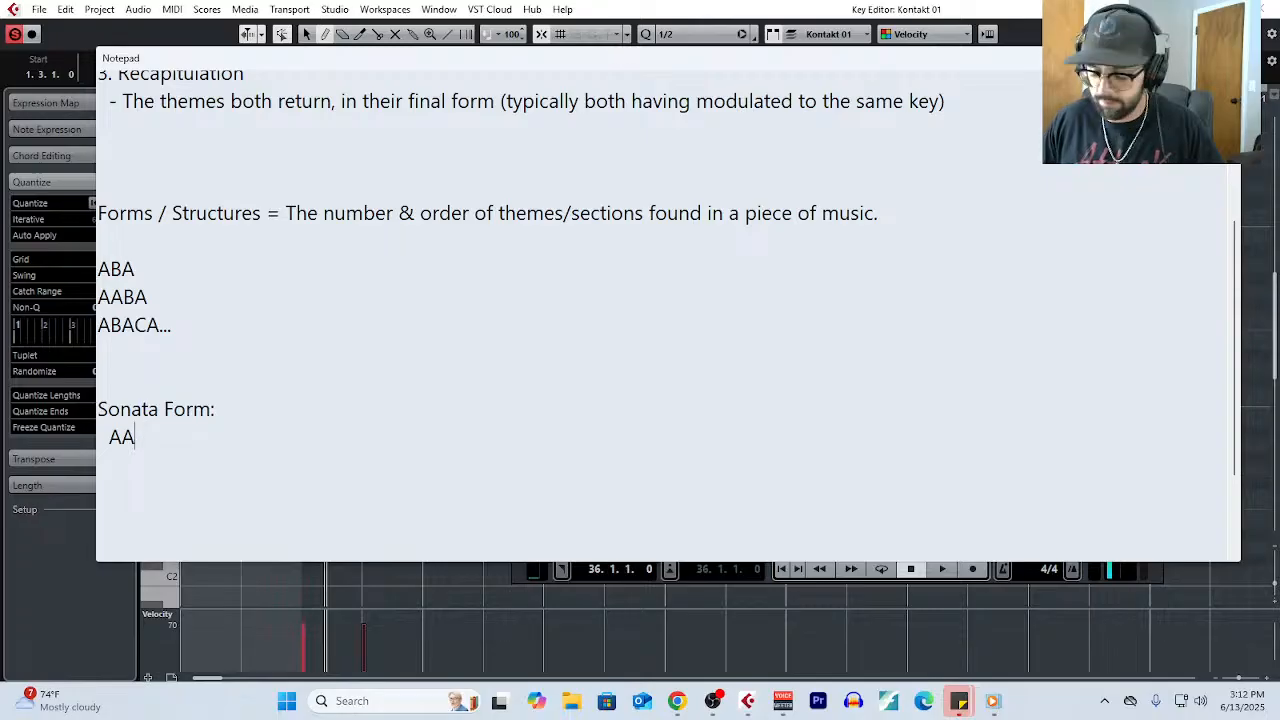
type("-BB")
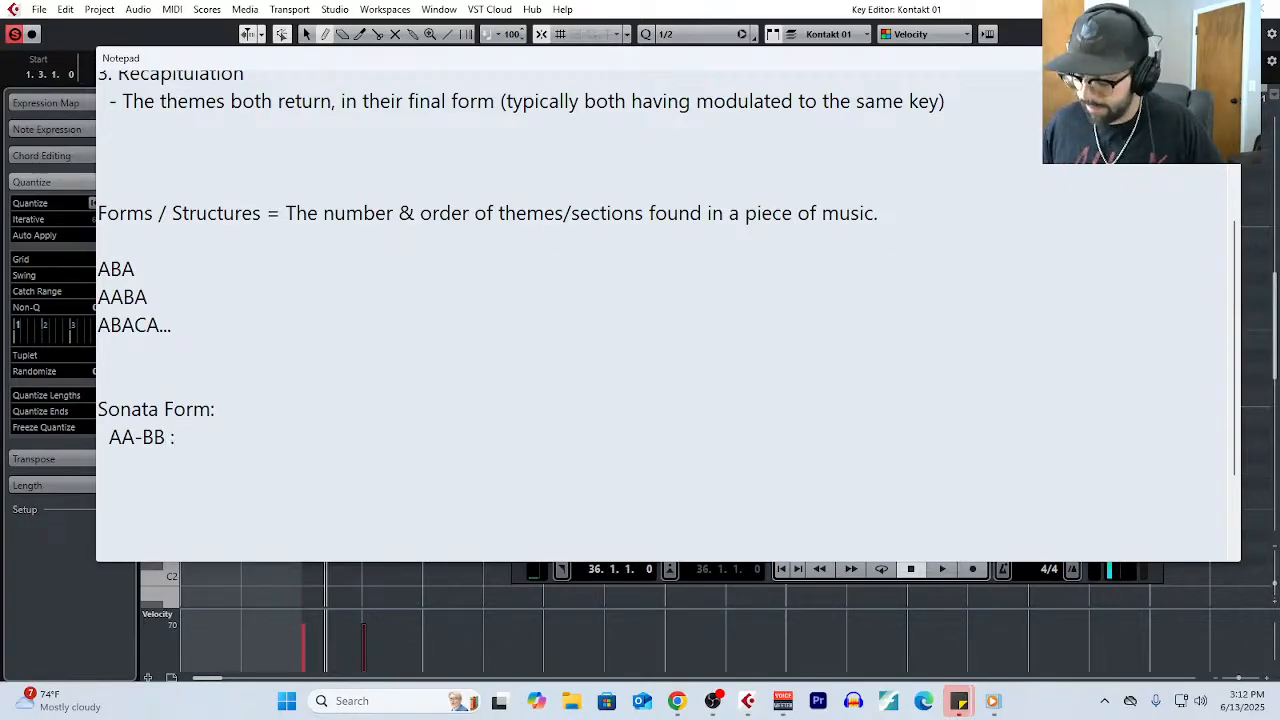
type(" :||")
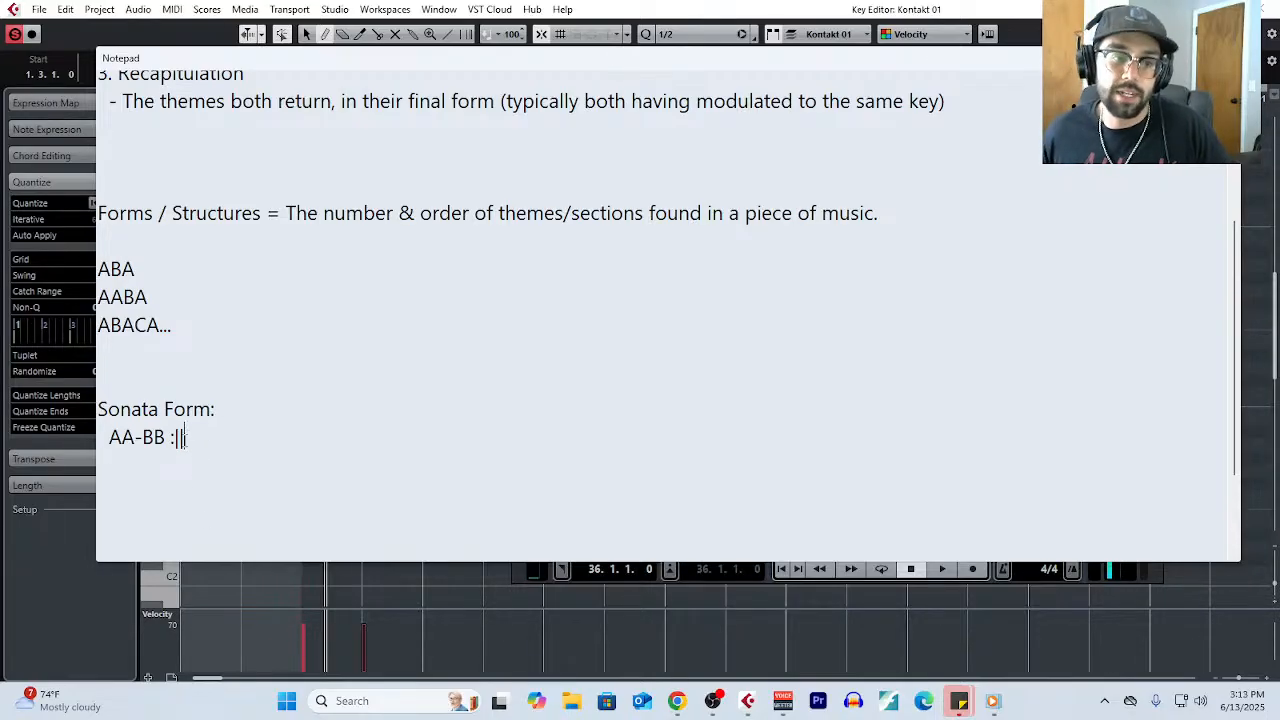
left_click_drag(184, 437, 91, 436)
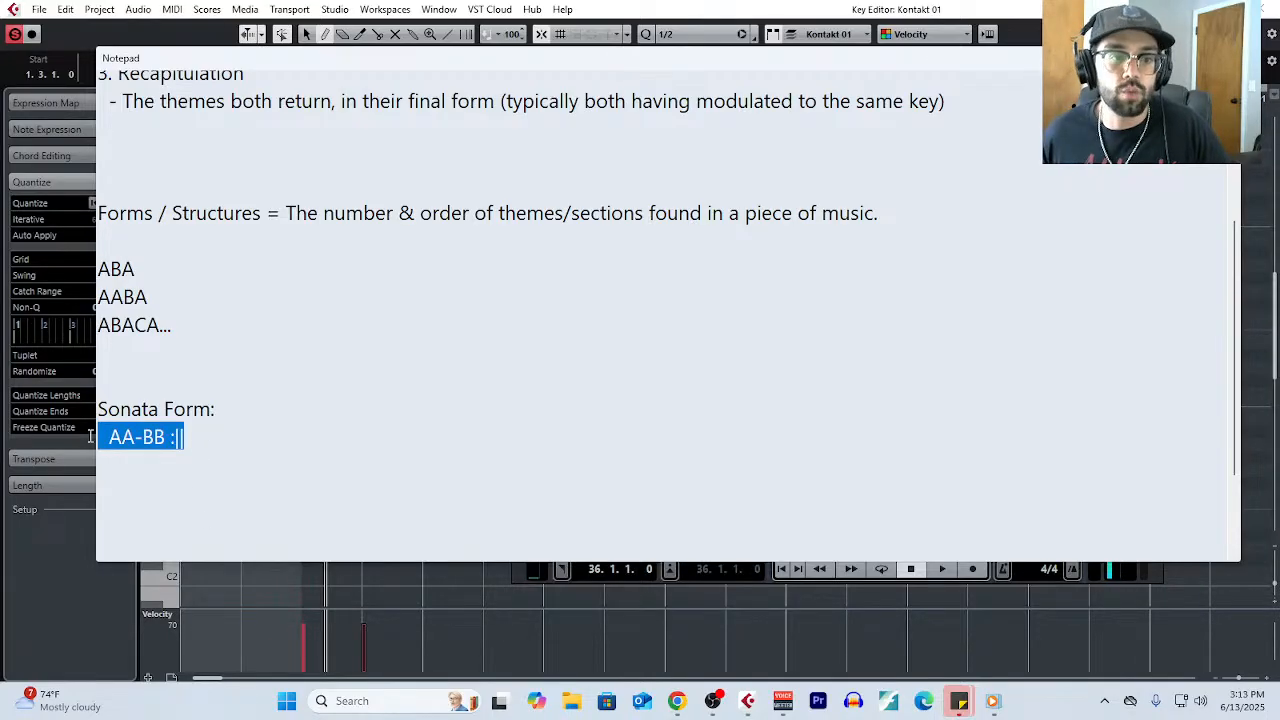
left_click(273, 444)
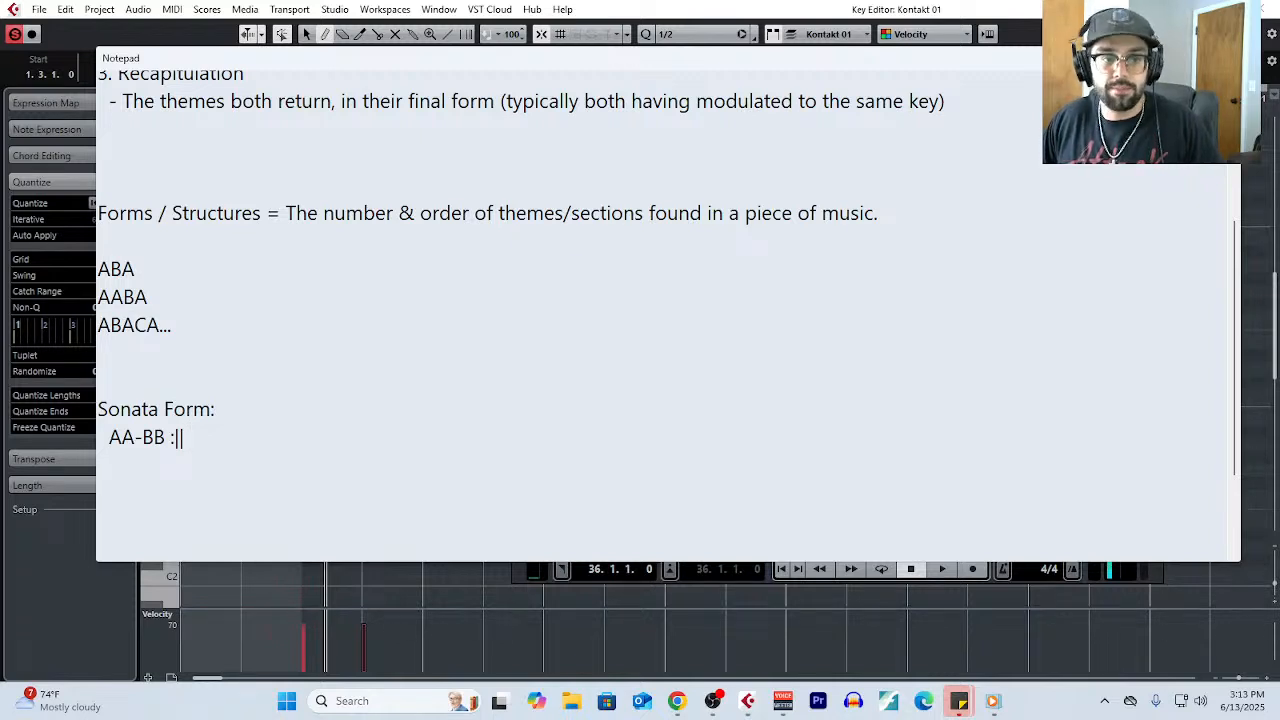
type("Development")
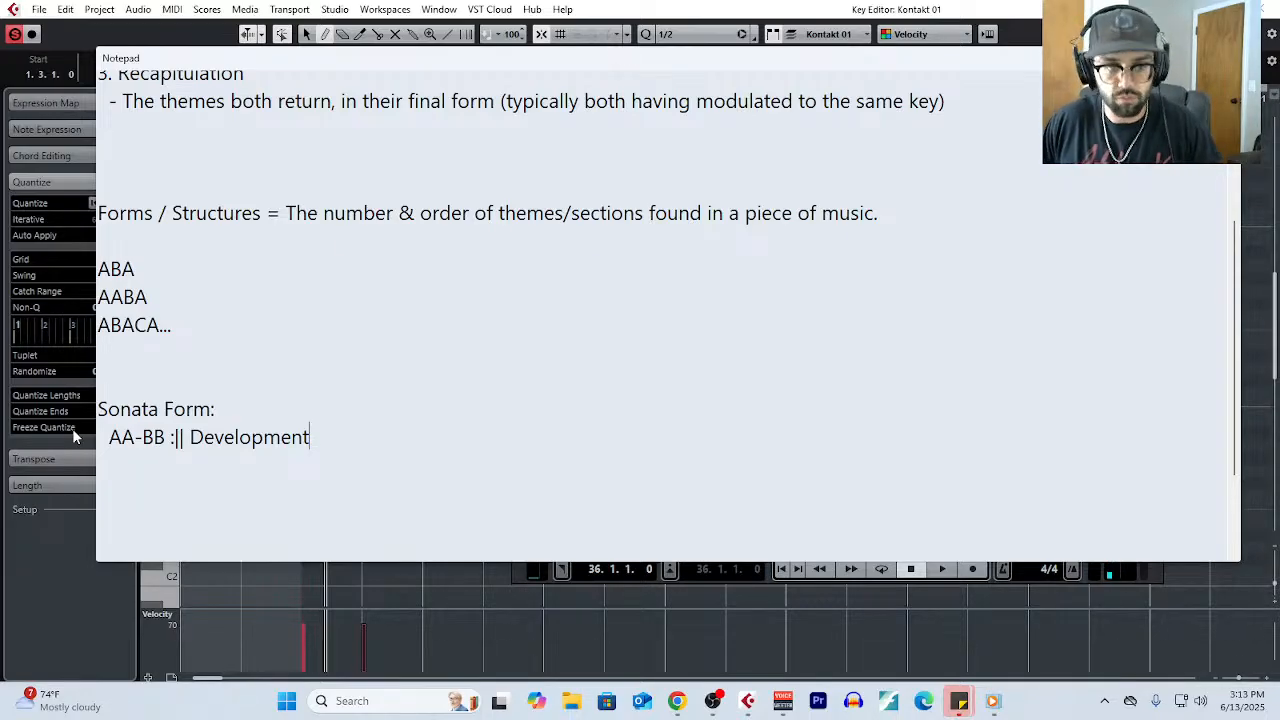
key("BackSpace")
key("BackSpace")
key("BackSpace")
key("BackSpace")
key("BackSpace")
key("BackSpace")
key("BackSpace")
key("BackSpace")
key("BackSpace")
key("BackSpace")
key("BackSpace")
key("BackSpace")
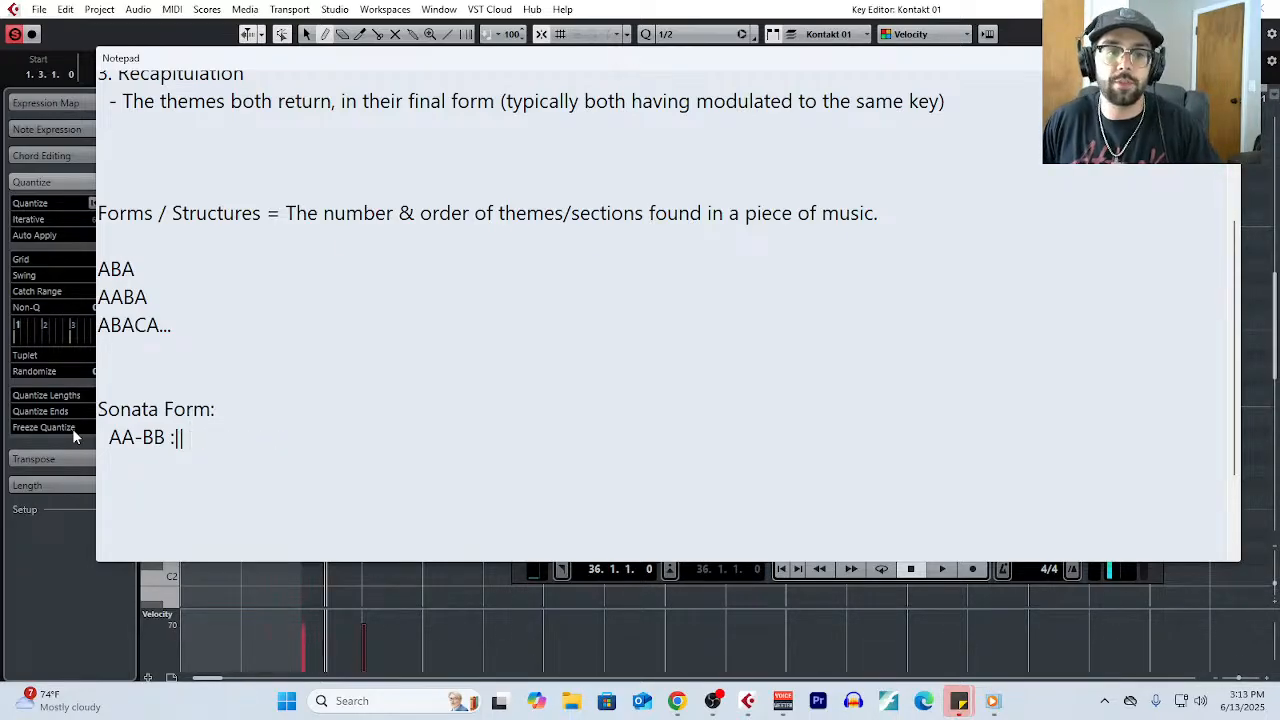
- Continue the sonata pattern after the repeat sign with the development themes "AB, A'A''B'A'''"
type("AB")
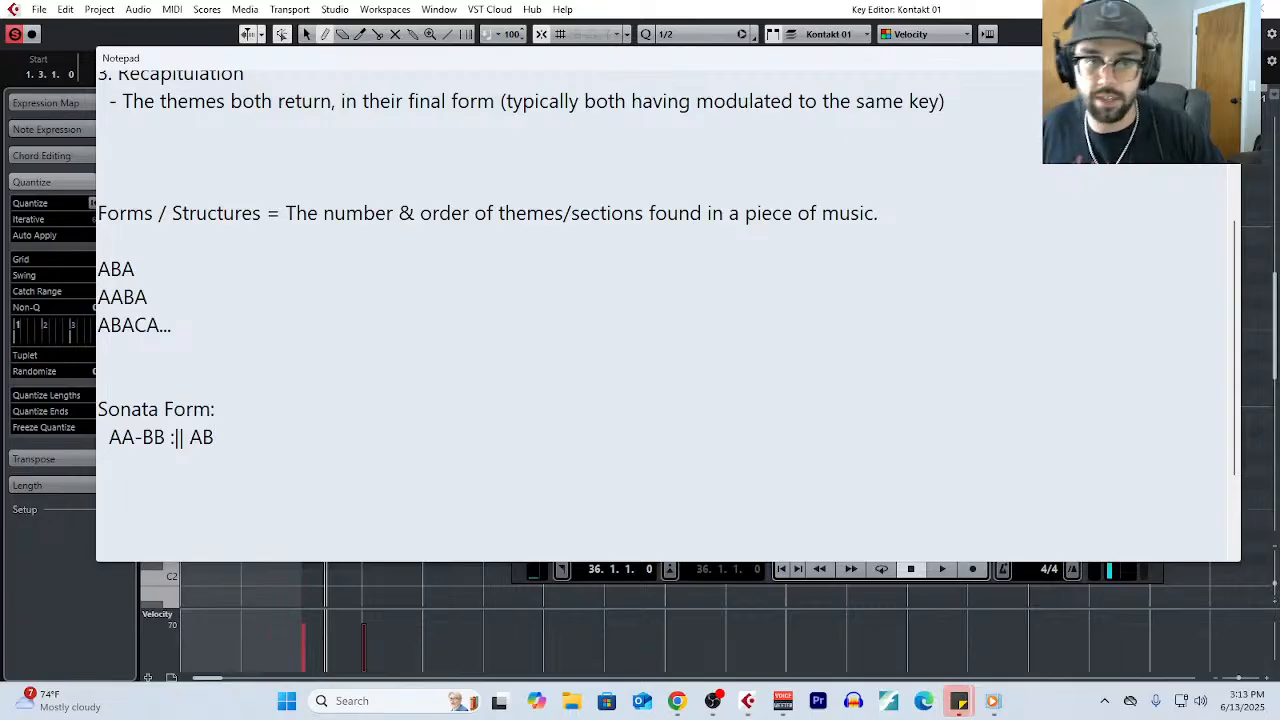
type(", A'")
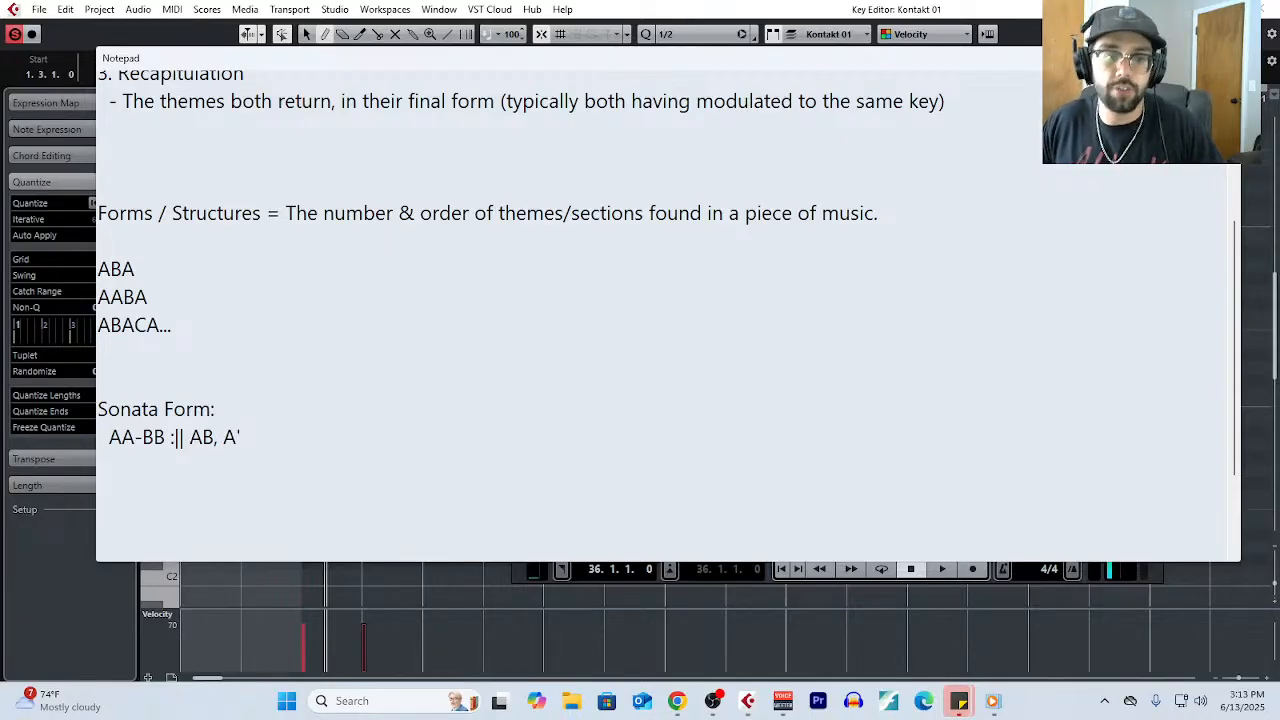
type("A''")
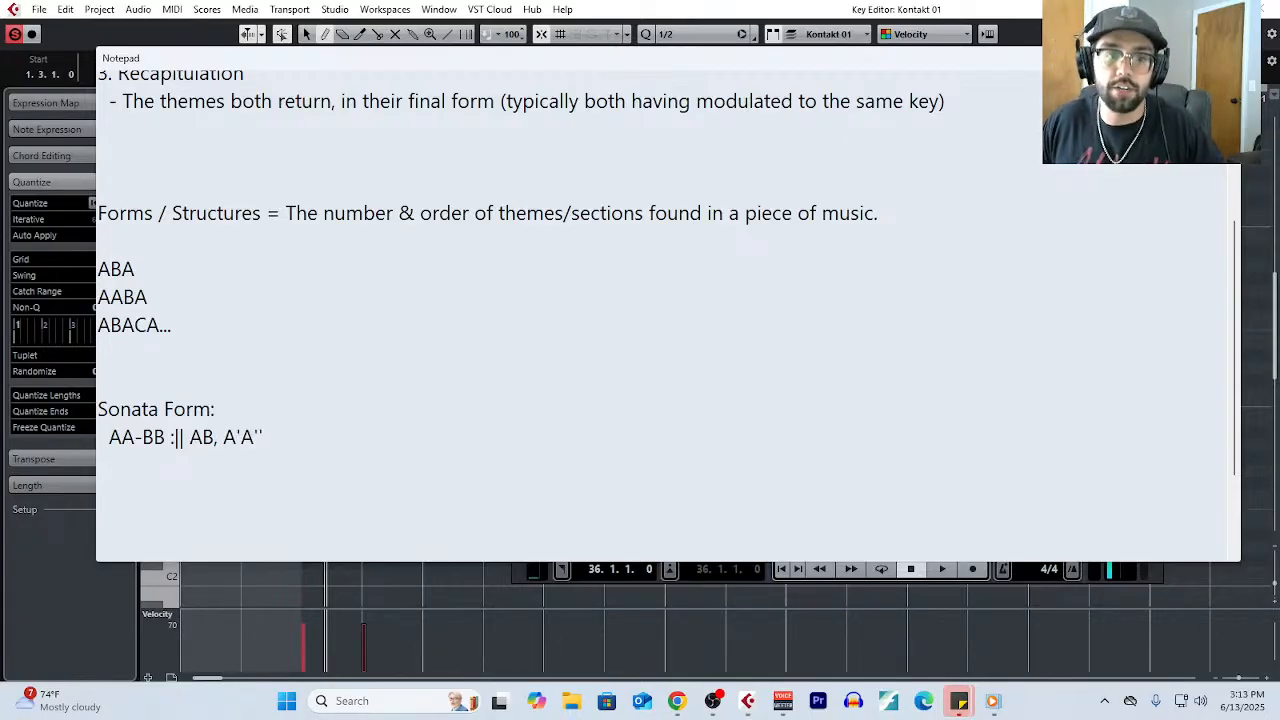
type("B")
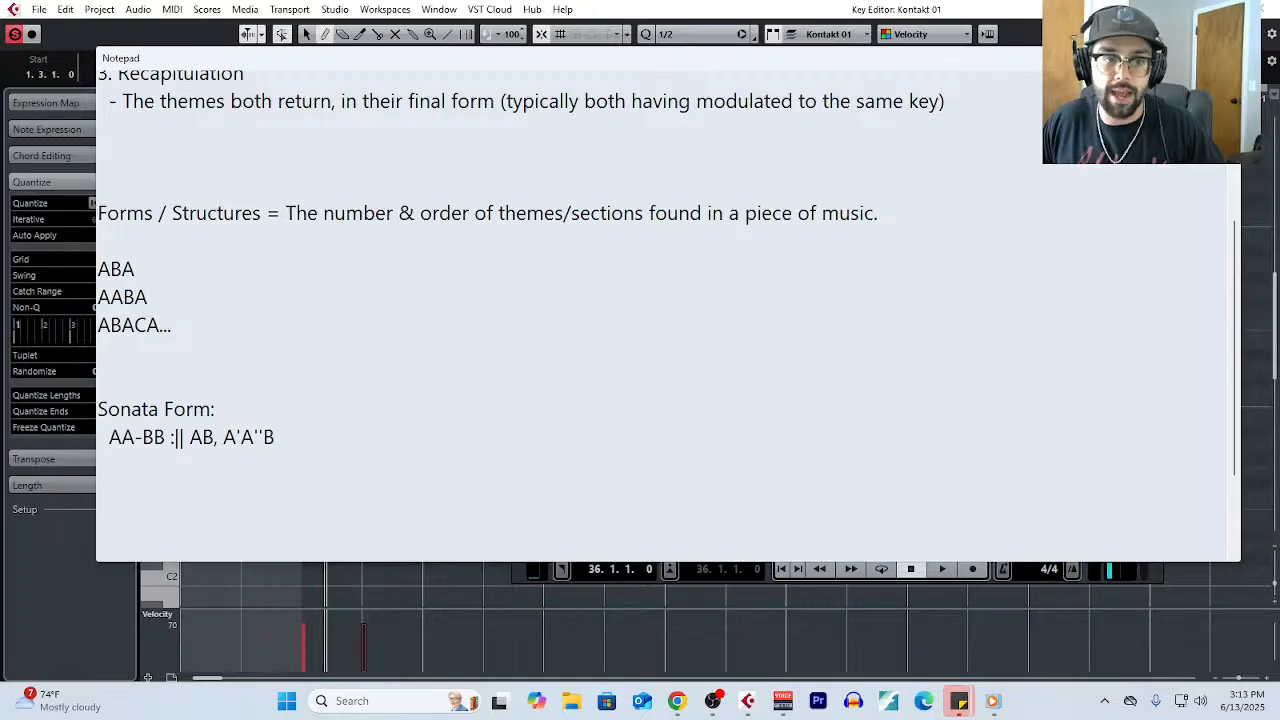
type("'")
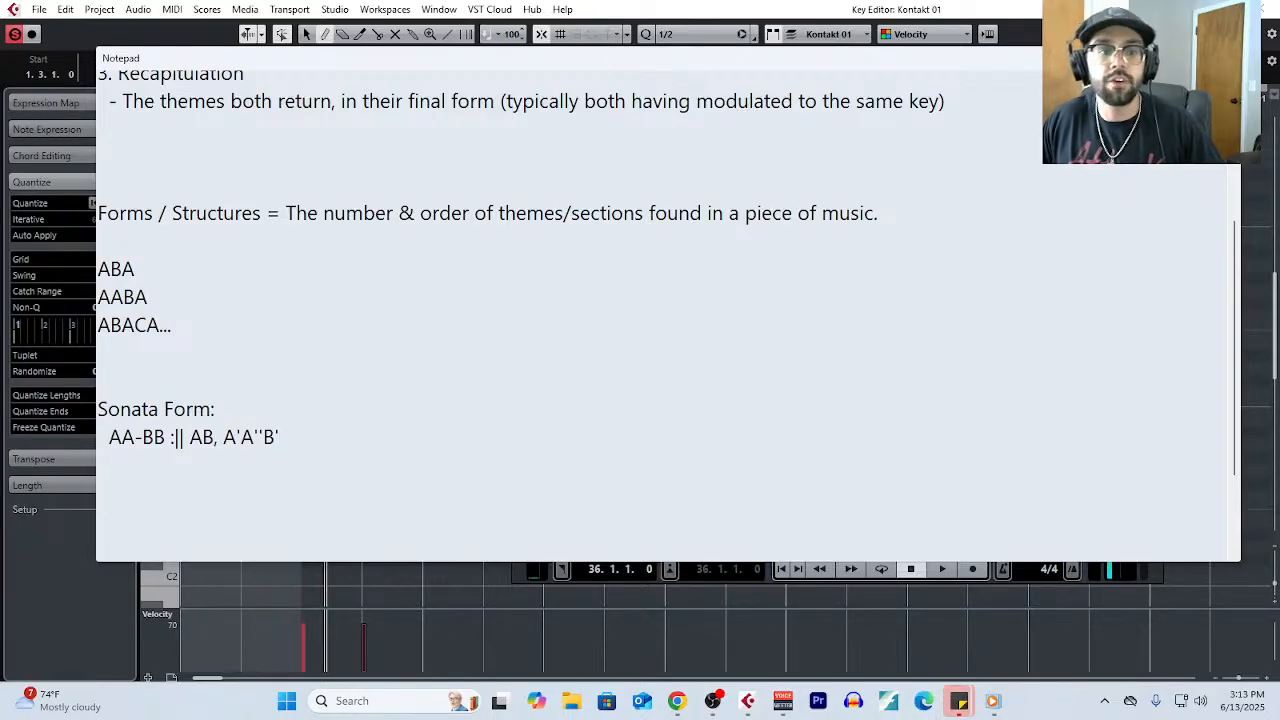
type("A''")
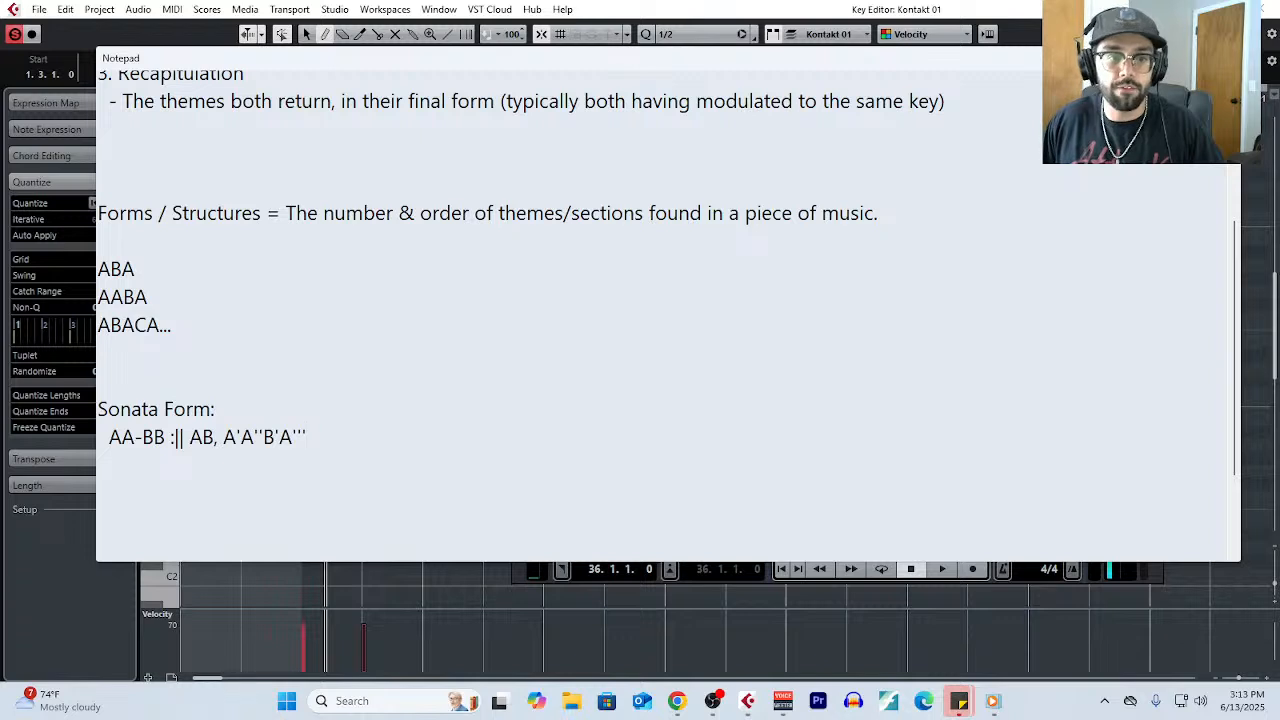
type(",")
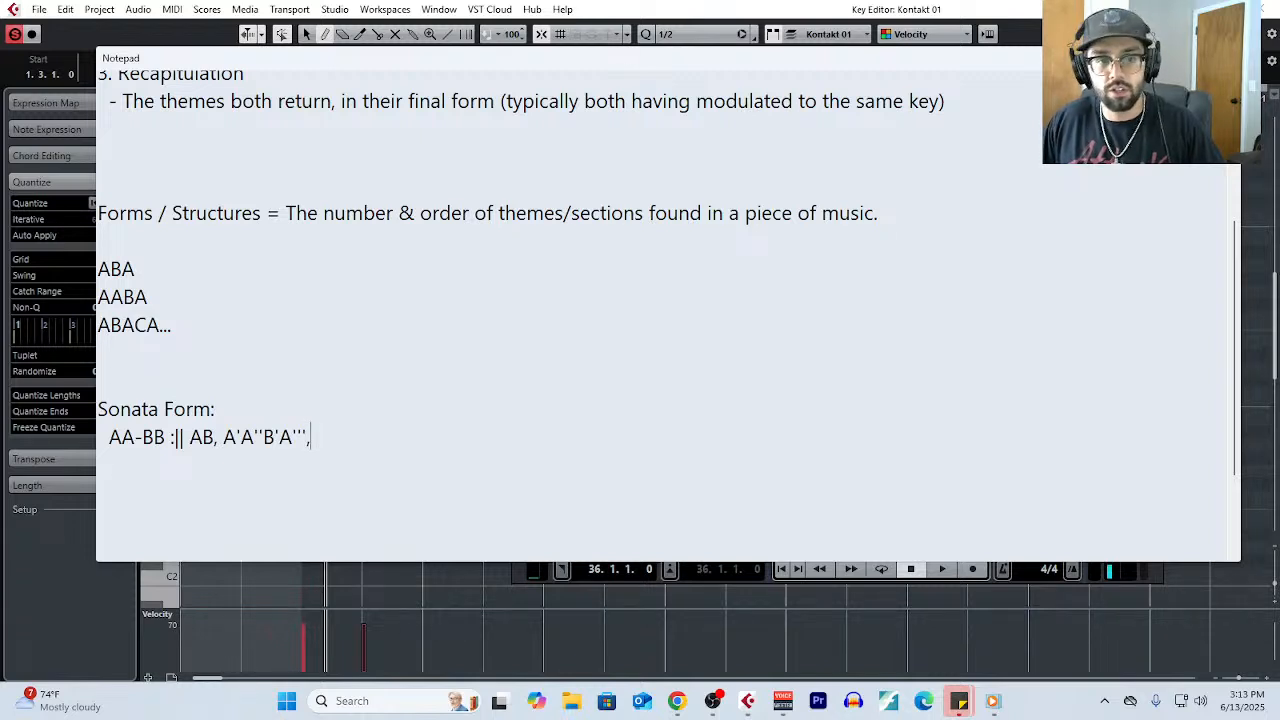
- Replace the trailing comma of the sonata pattern with a bar separator and the recapitulation themes, "| AABB"
key("BackSpace")
key("BackSpace")
type("|")
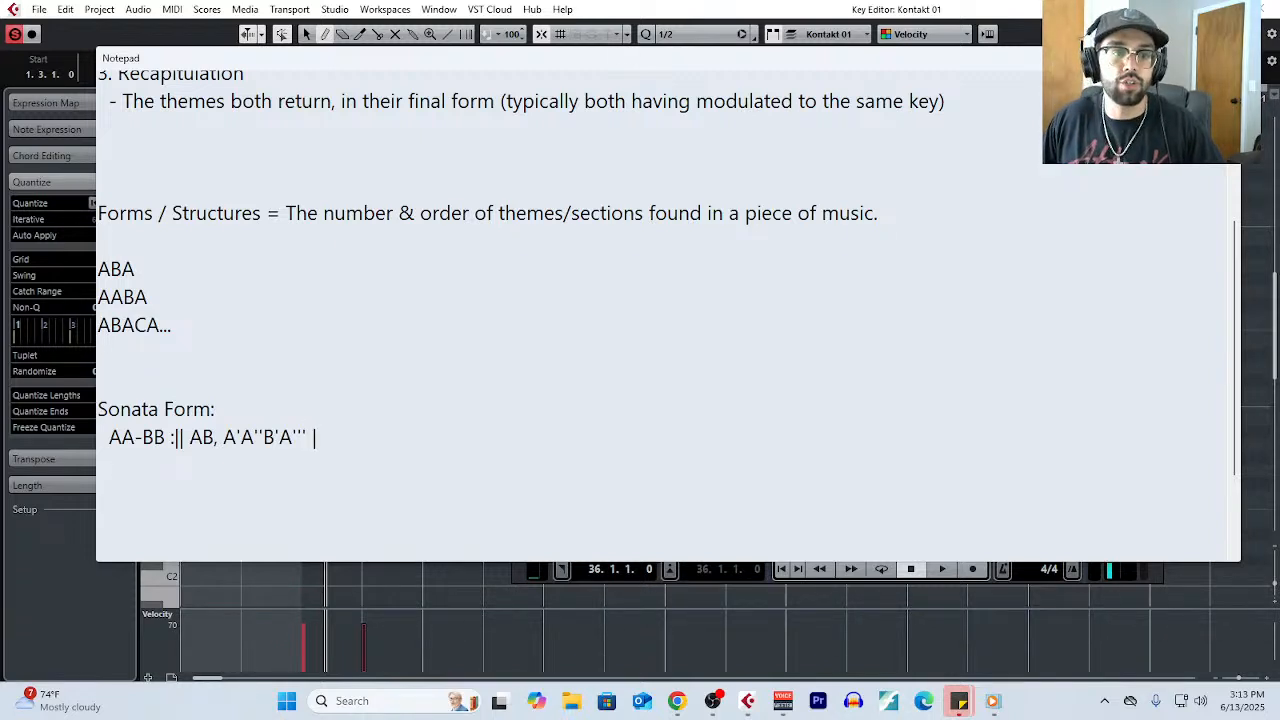
type(" AABB")
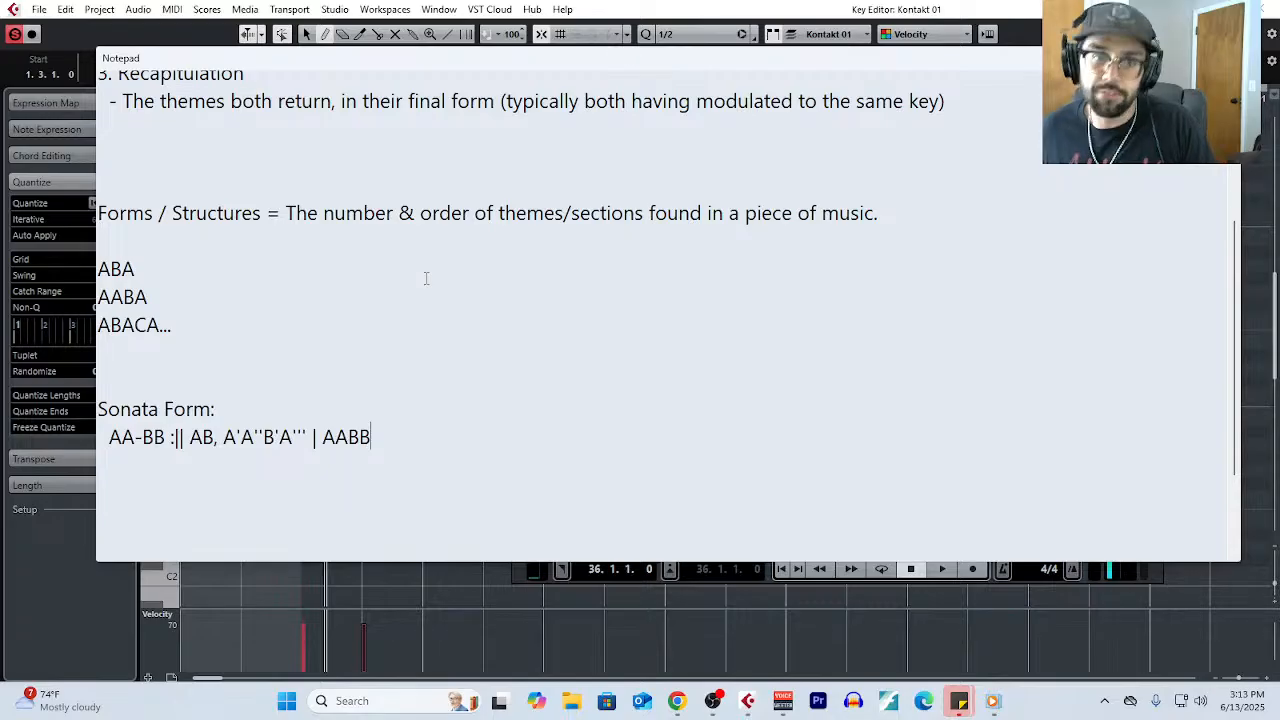
- Highlight the "Forms / Structures" definition, picking out the word "order" and then the whole line
left_click_drag(894, 217, 463, 228)
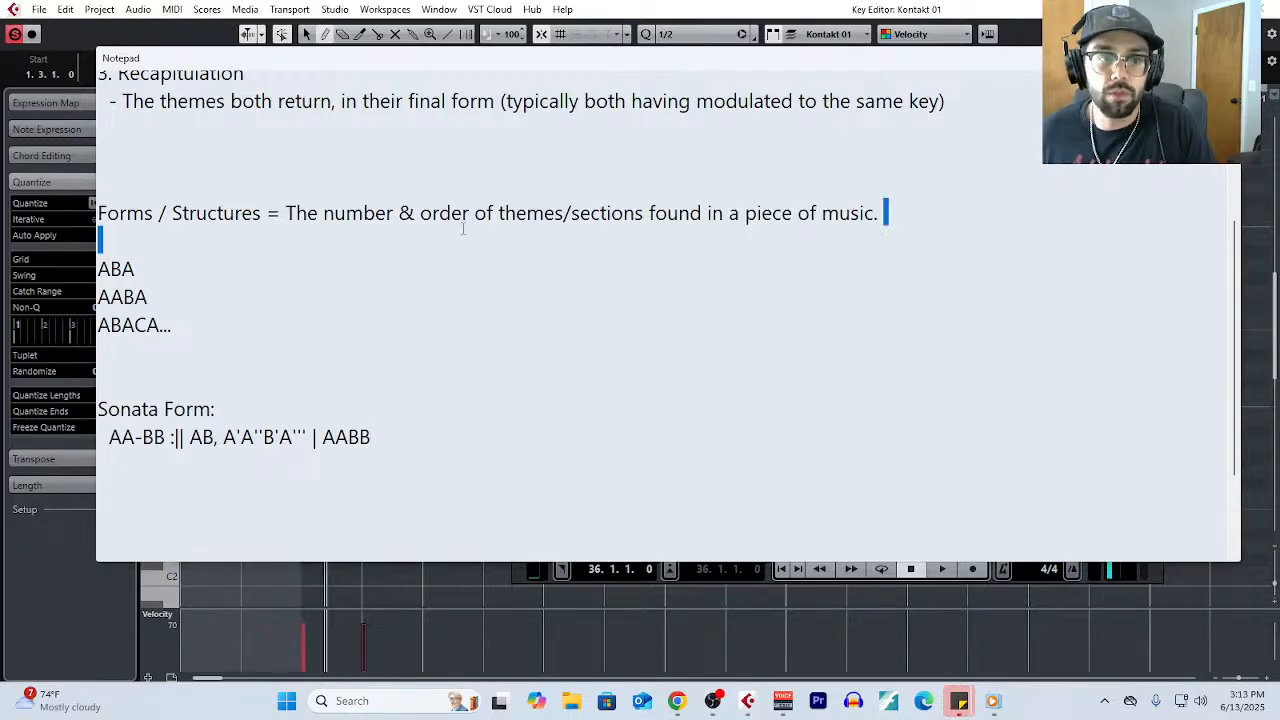
left_click_drag(113, 228, 96, 214)
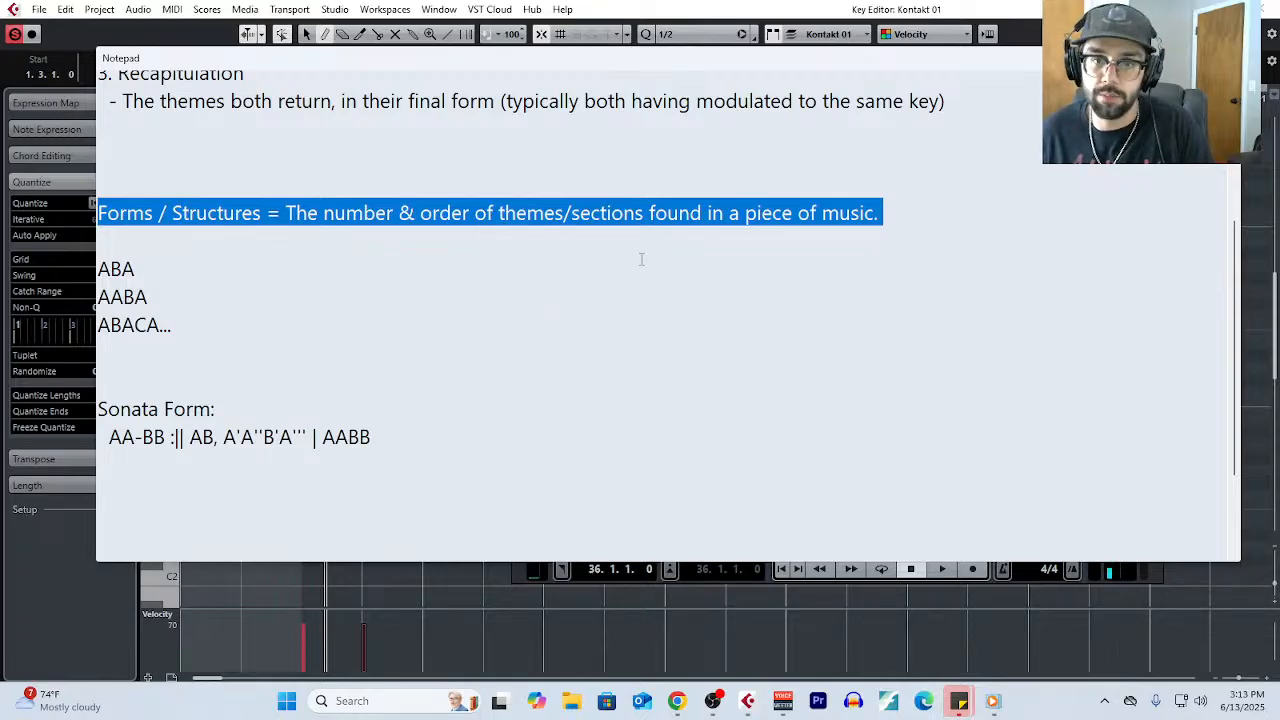
left_click(286, 216)
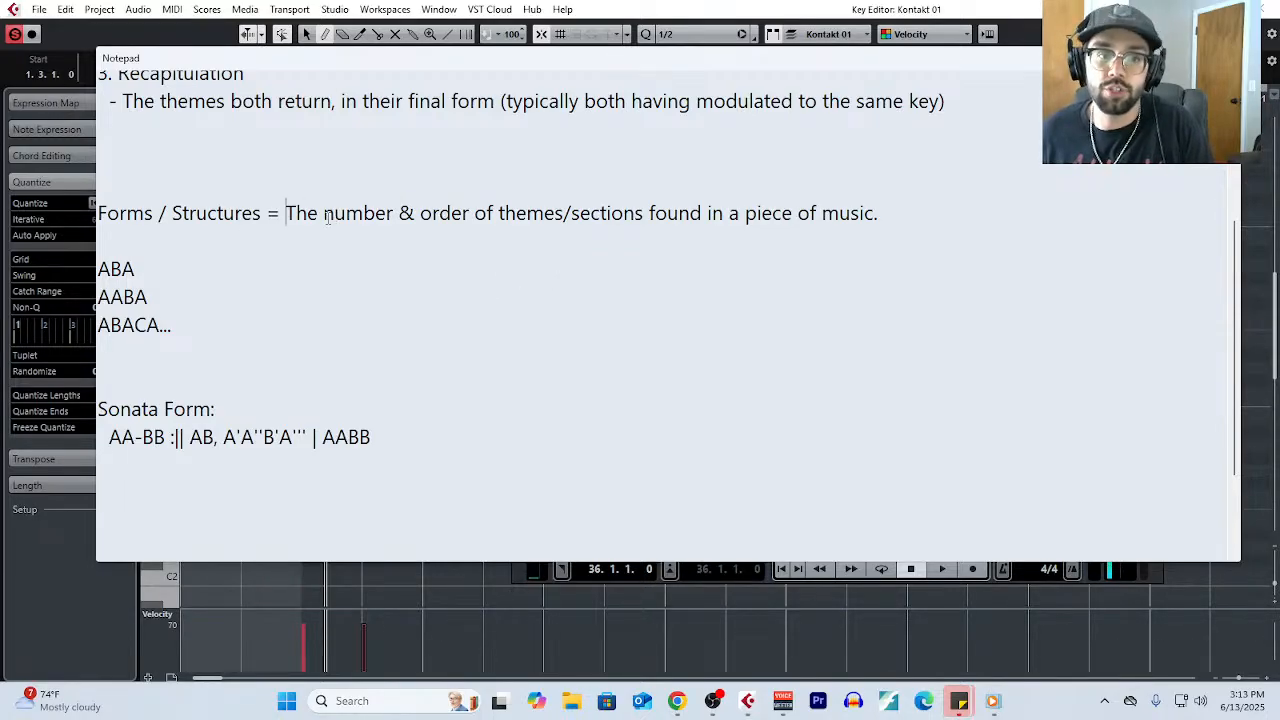
left_click_drag(325, 217, 474, 222)
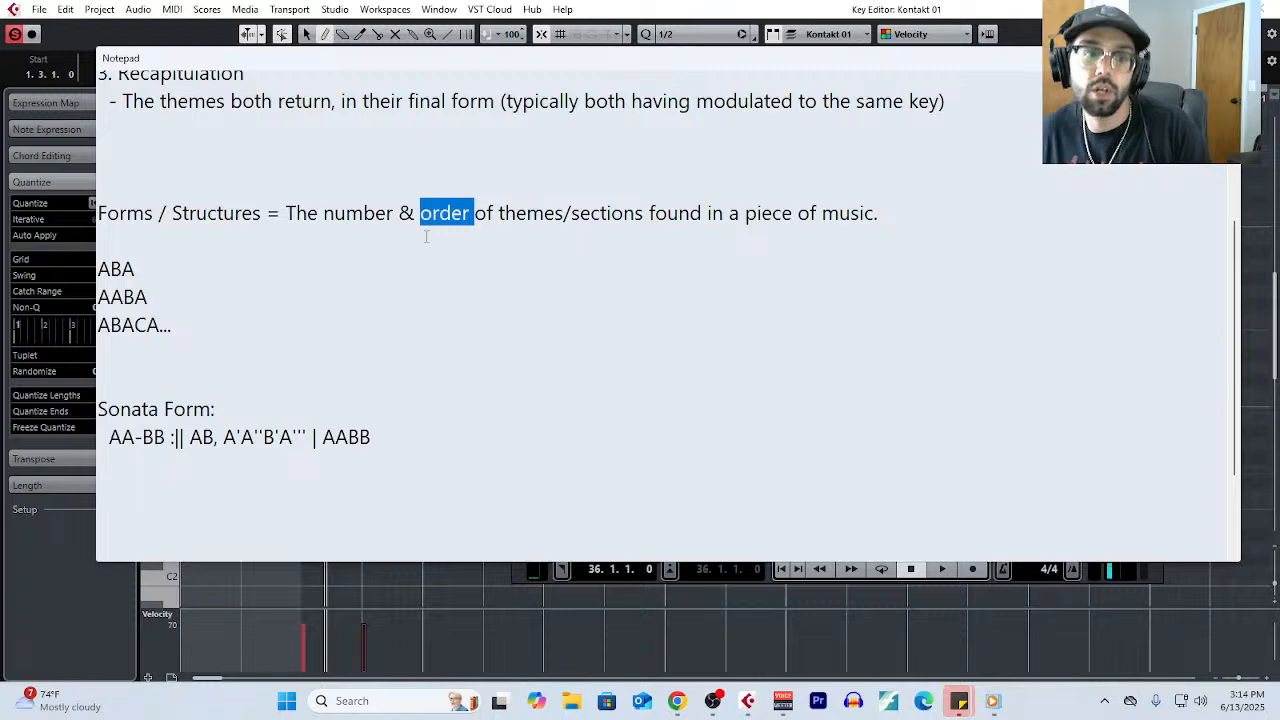
left_click_drag(895, 210, 88, 210)
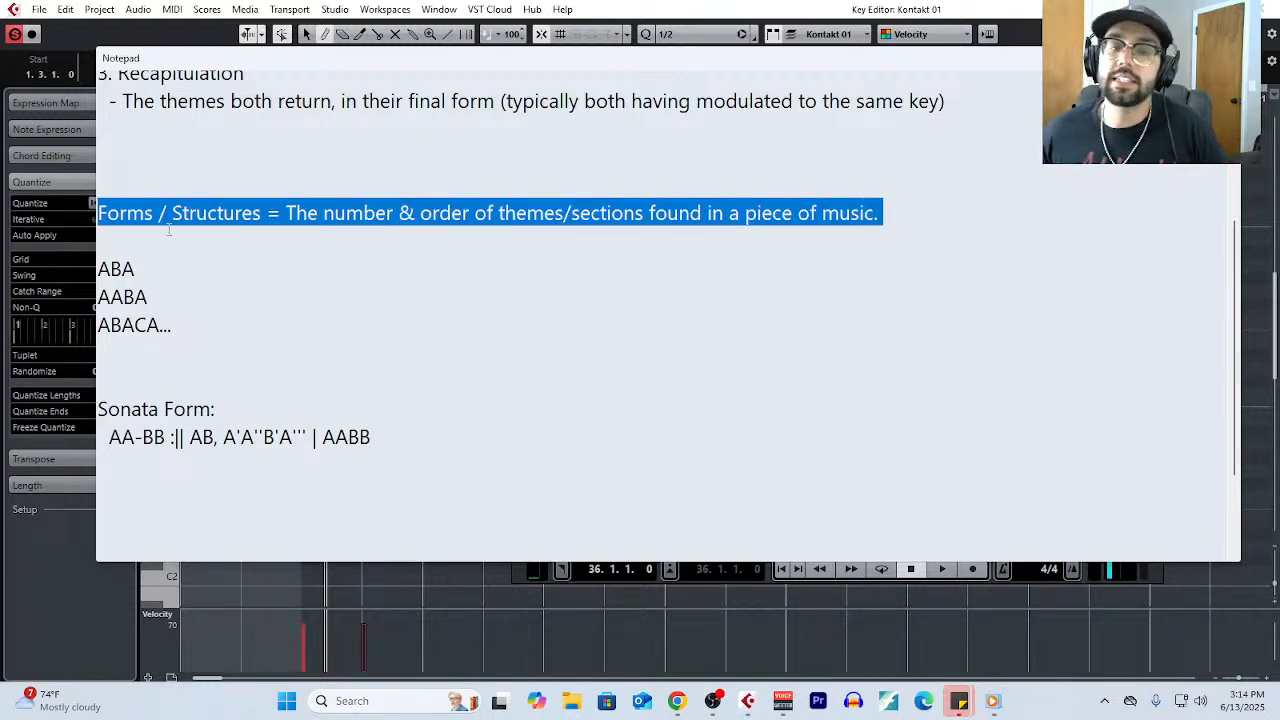
- Append "(Concert Approach)" to the end of the "Forms / Structures" definition and highlight the definition text
left_click(914, 214)
type("(")
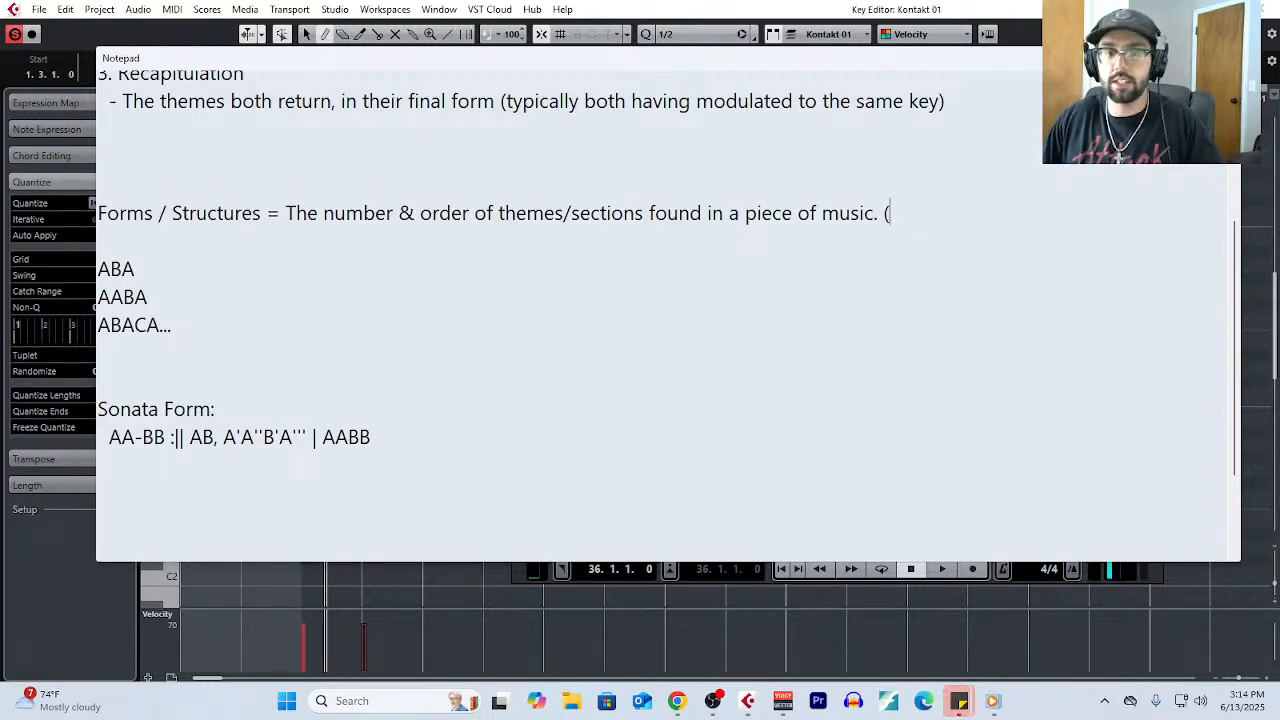
type("Concert Approach")
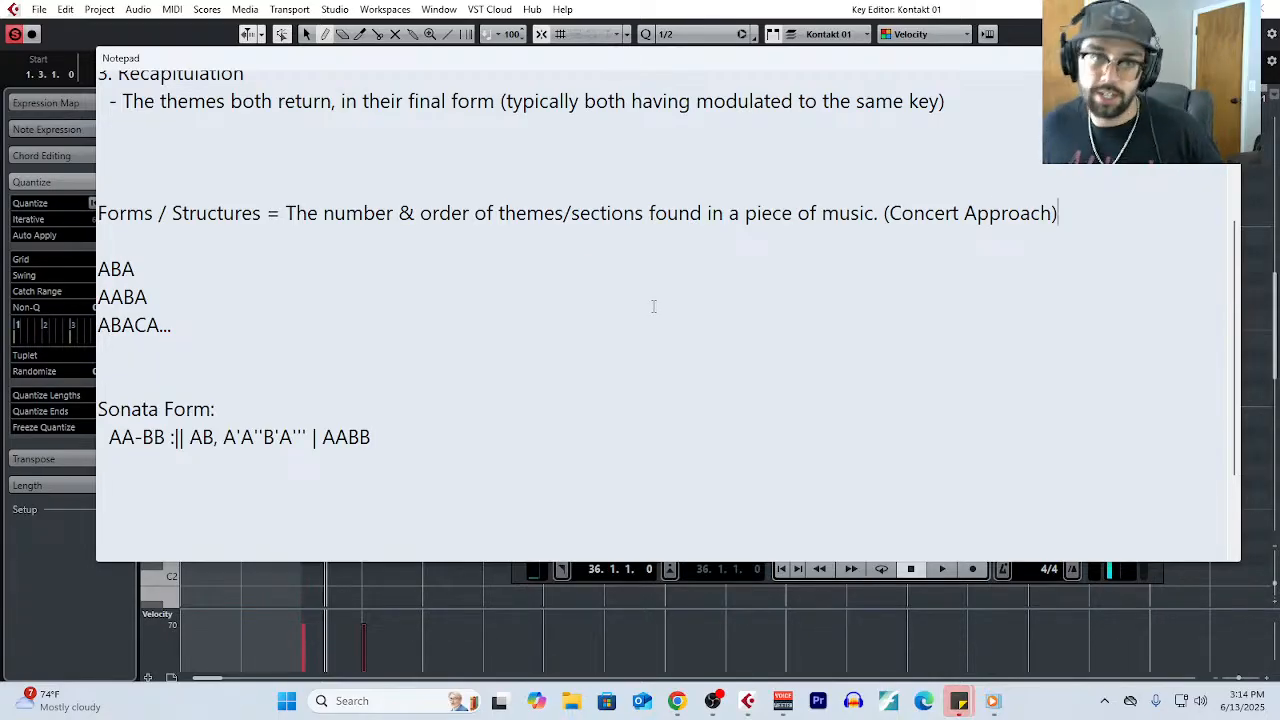
left_click_drag(286, 213, 879, 213)
- Insert the heading line "Concert Approach:" directly above the ABA pattern
left_click(100, 268)
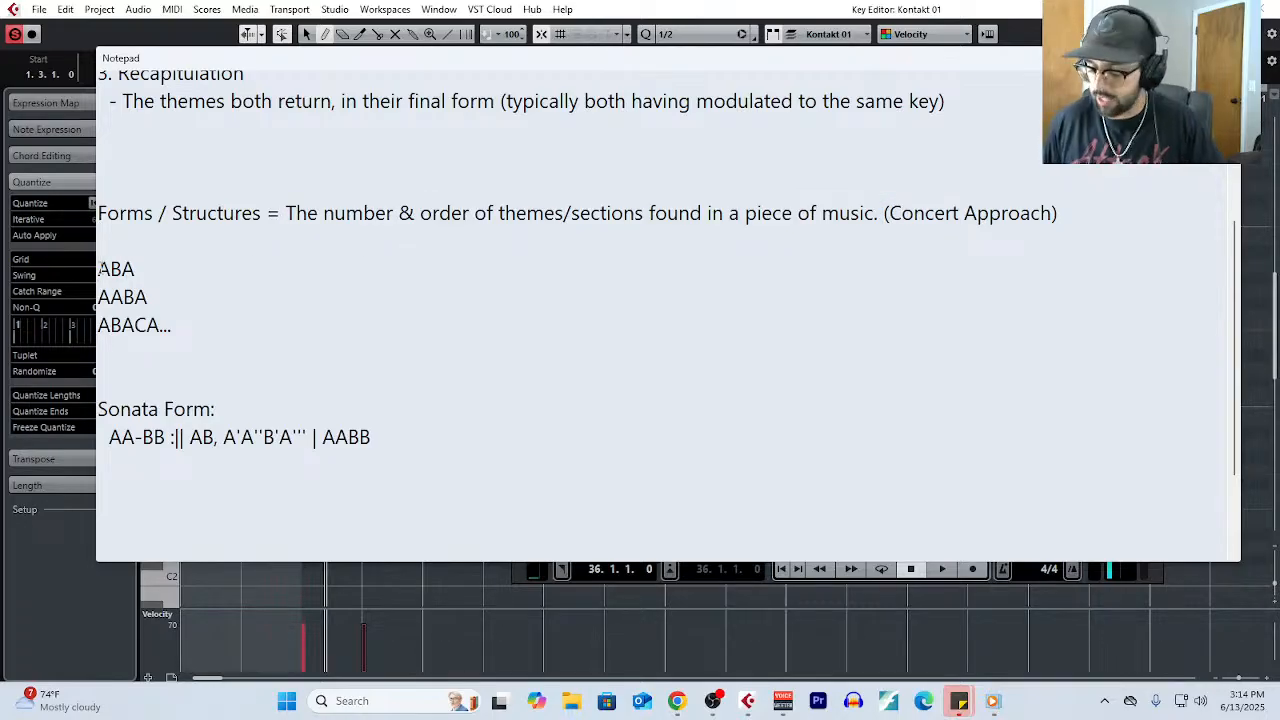
key("Return")
key("Up")
type("Concert Aop")
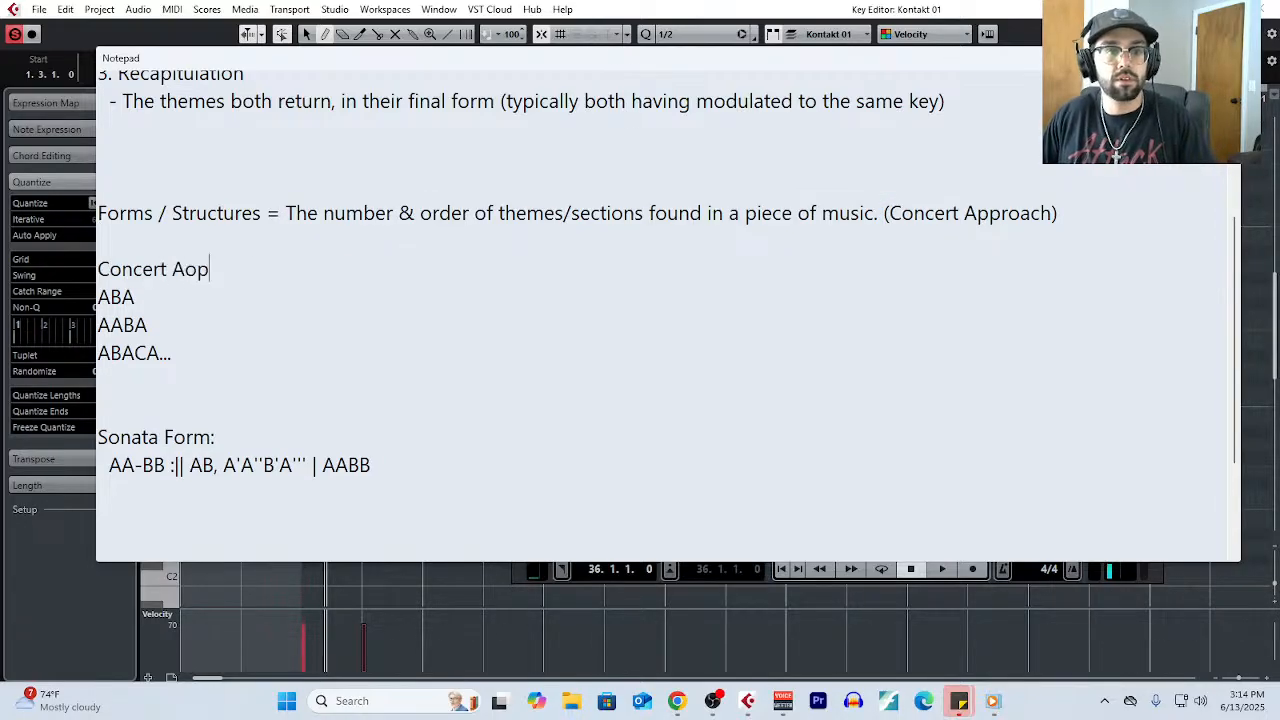
key("BackSpace")
key("BackSpace")
type("pproach:")
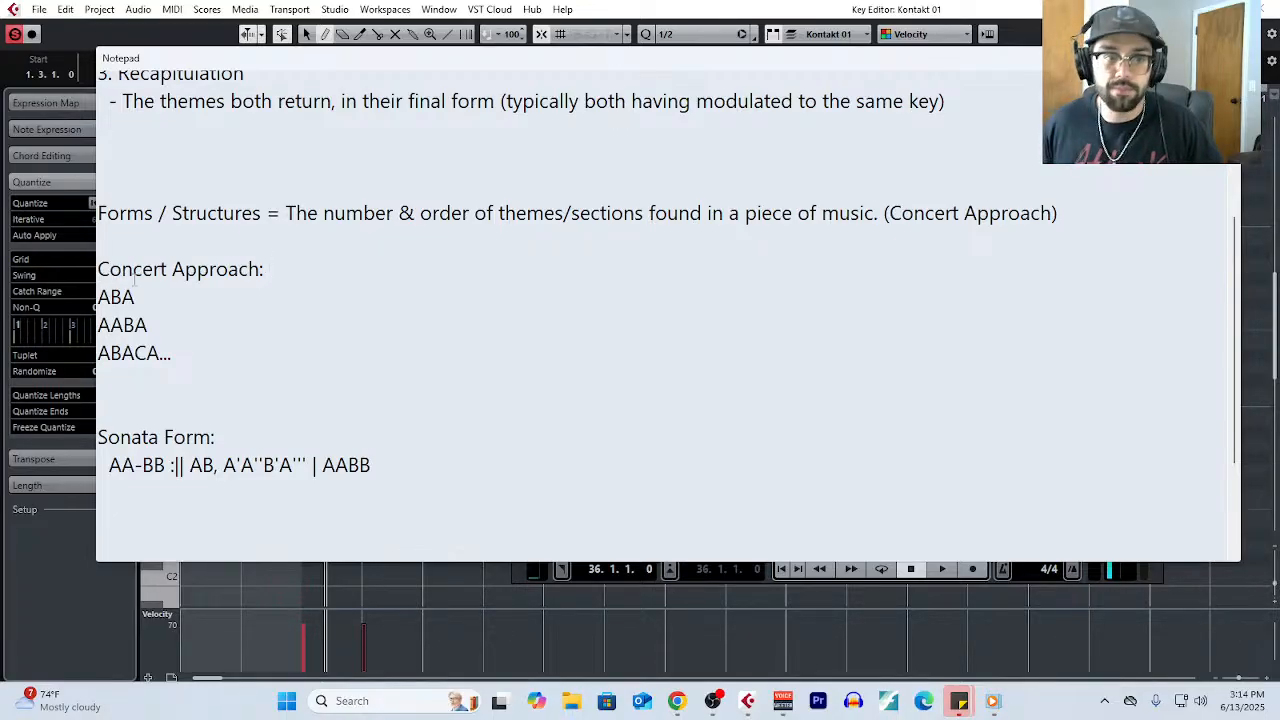
- Replace the colon of the Concert Approach heading with "(Set/Traditional Forms)"
left_click(266, 269)
type("(")
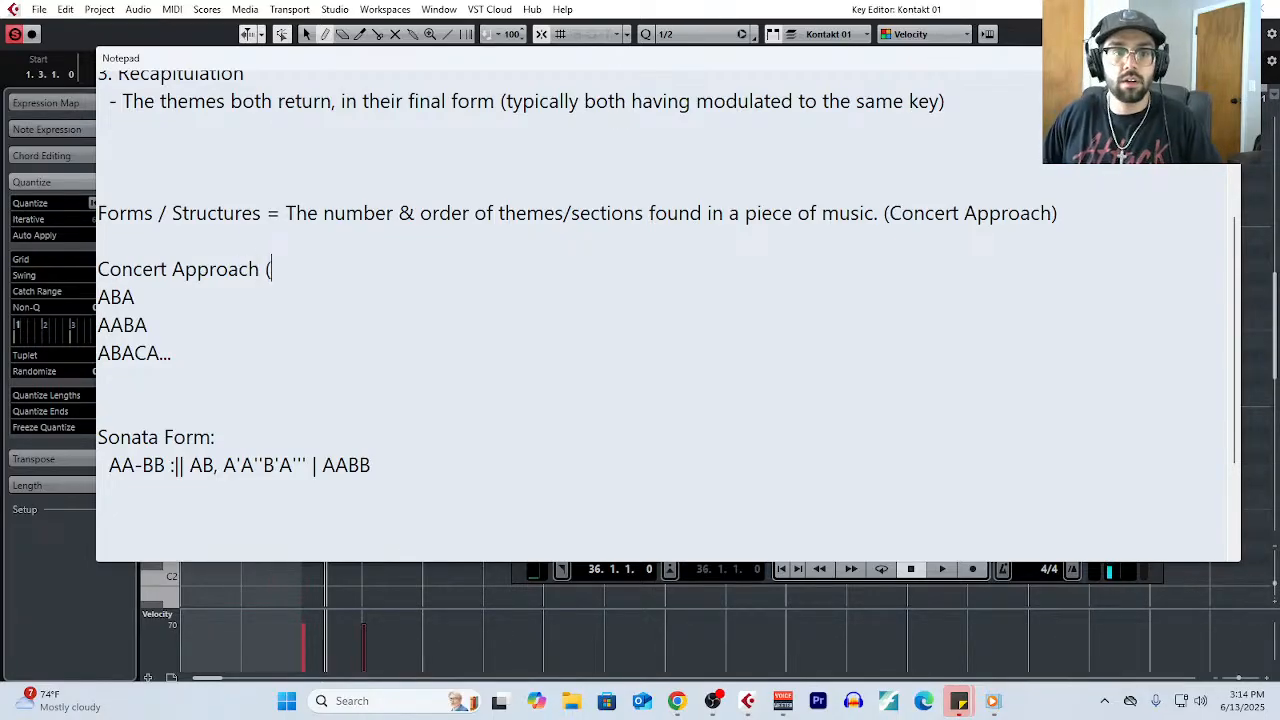
type("Set/Tradititonal")
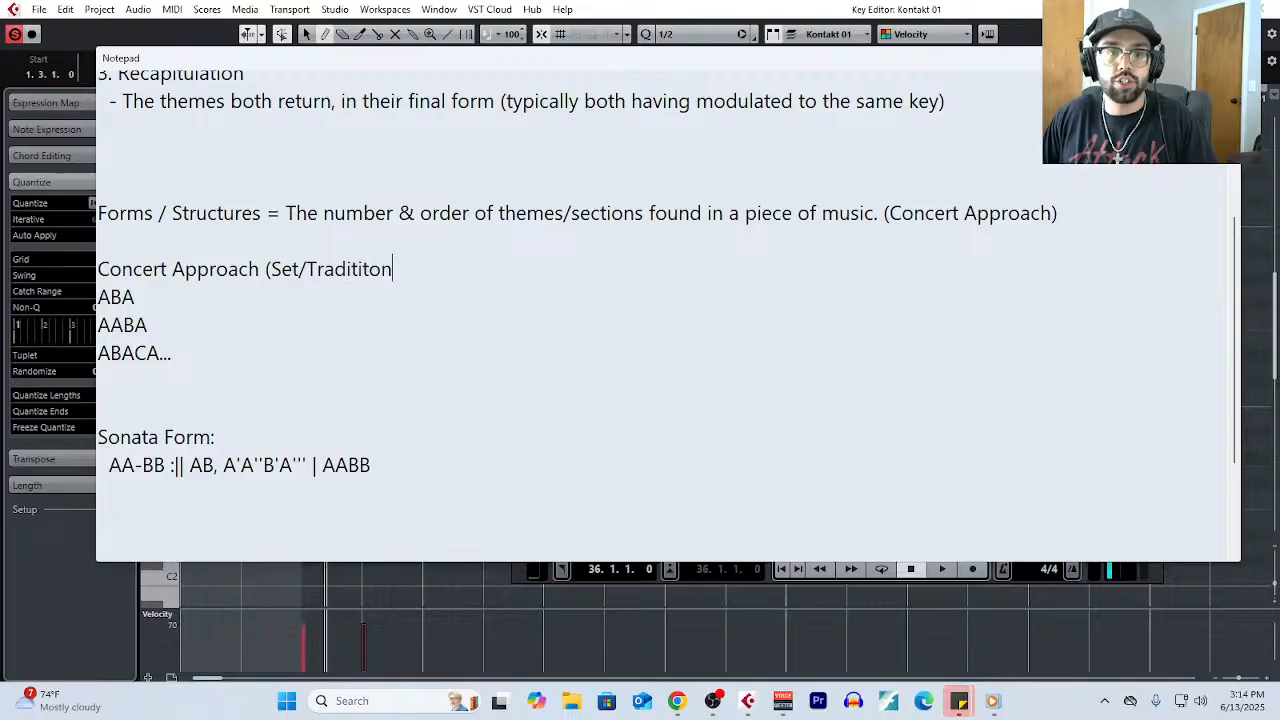
key("BackSpace")
key("BackSpace")
key("BackSpace")
key("BackSpace")
key("BackSpace")
key("BackSpace")
key("BackSpace")
type("ional")
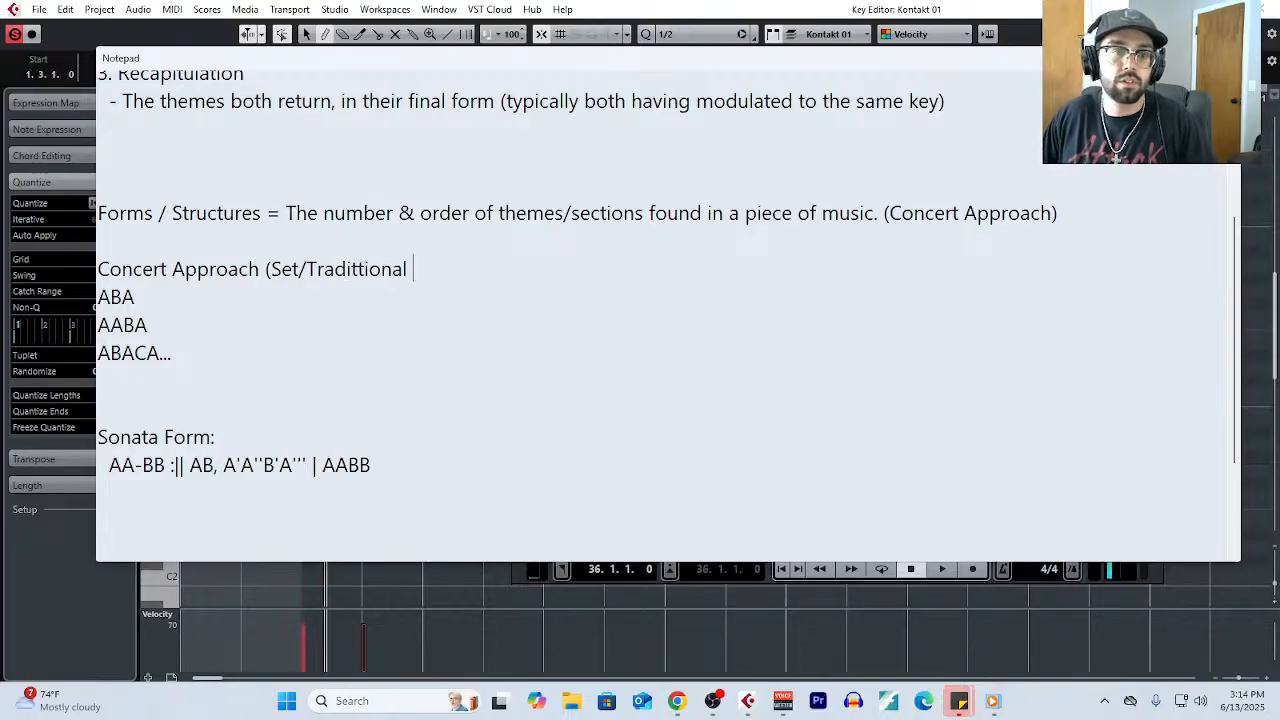
key("BackSpace")
key("BackSpace")
key("BackSpace")
key("BackSpace")
key("BackSpace")
key("BackSpace")
key("BackSpace")
type("tional Forms)")
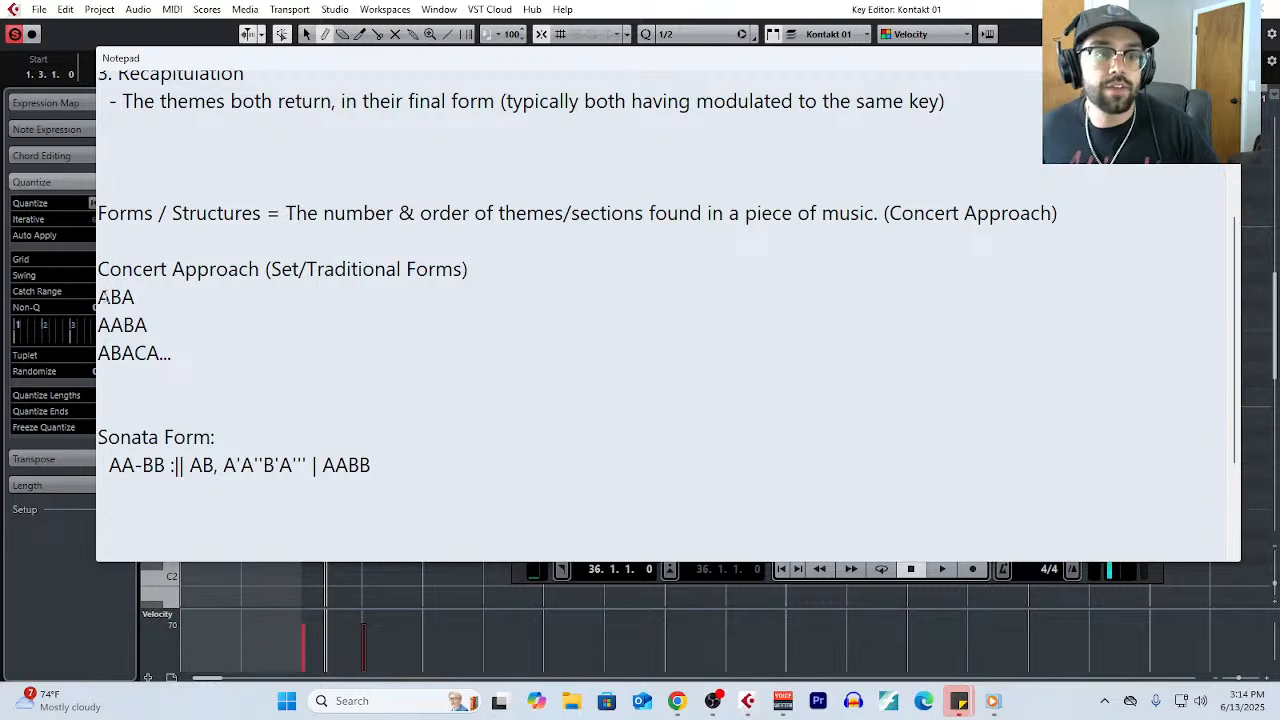
- Label the ABA pattern by putting "Ternary Form: =" in front of it
left_click(99, 297)
type("Ternary From")
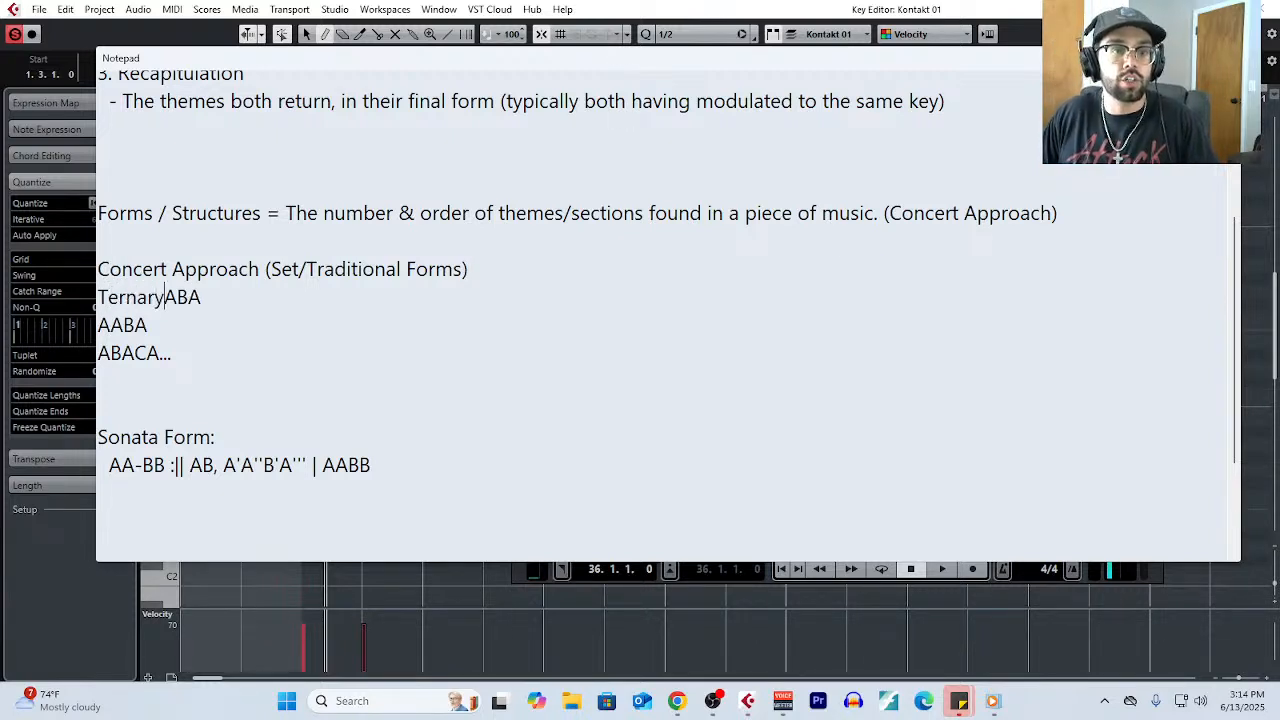
key("BackSpace")
key("BackSpace")
key("BackSpace")
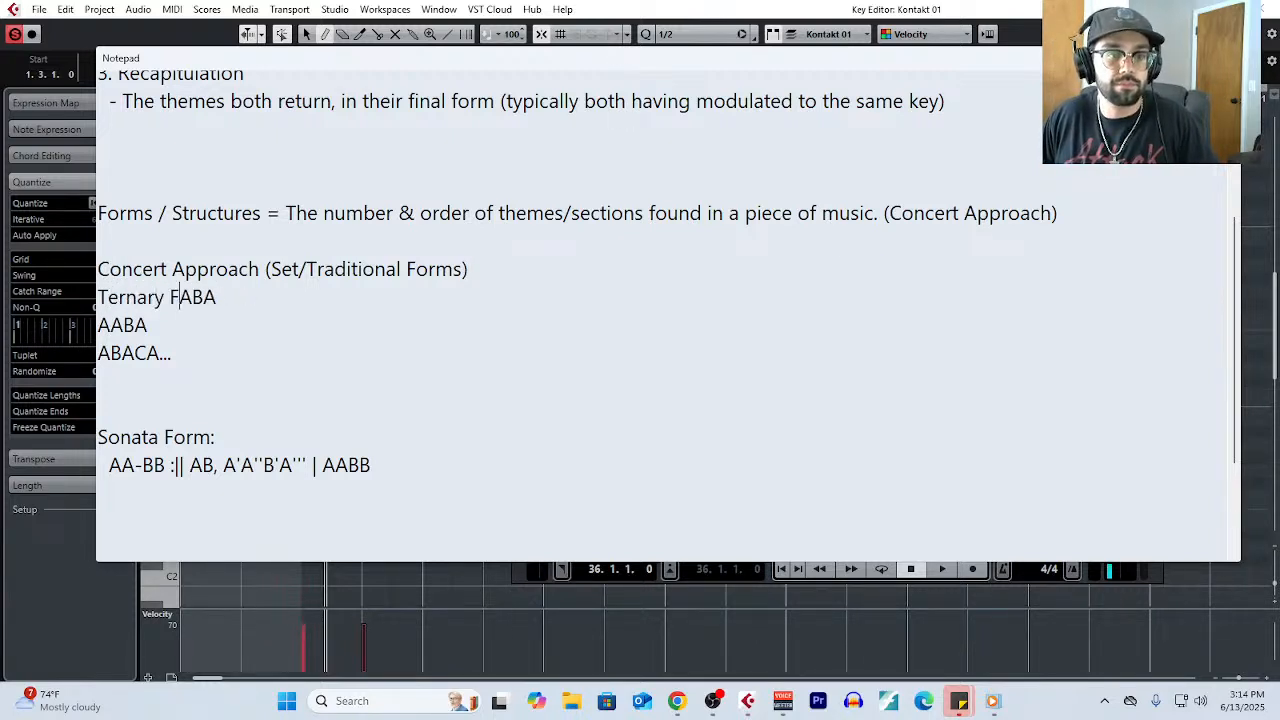
type("orm:  =")
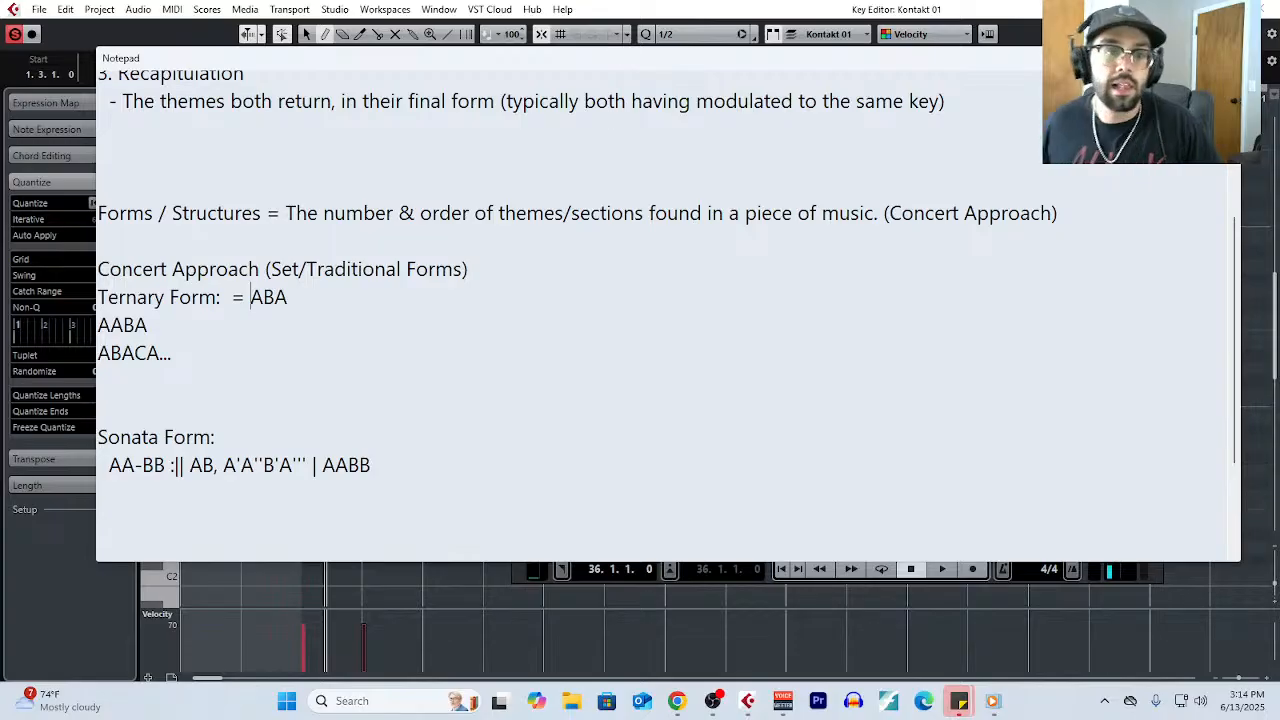
- Add the line "Binary Form = AA" with a blank line below it, and indent the ternary and binary lines by one space
left_click(296, 297)
key("Return")
type("Bin")
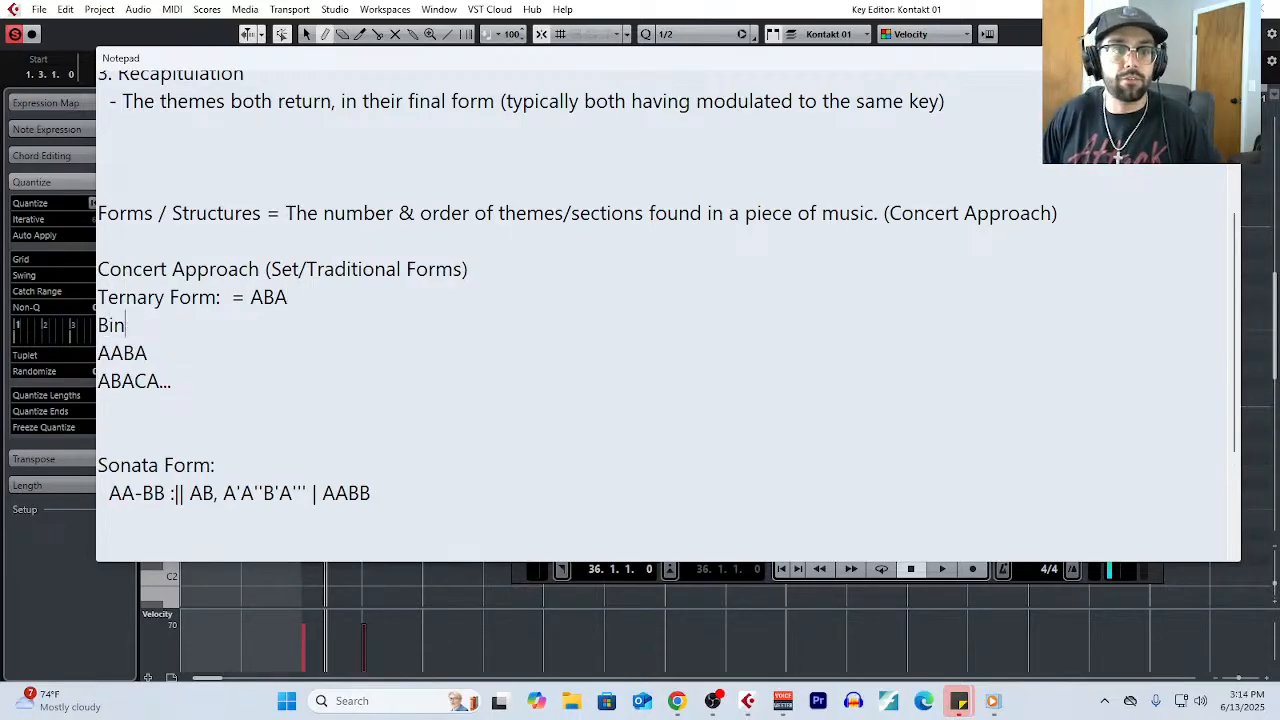
type("ary Form = AA")
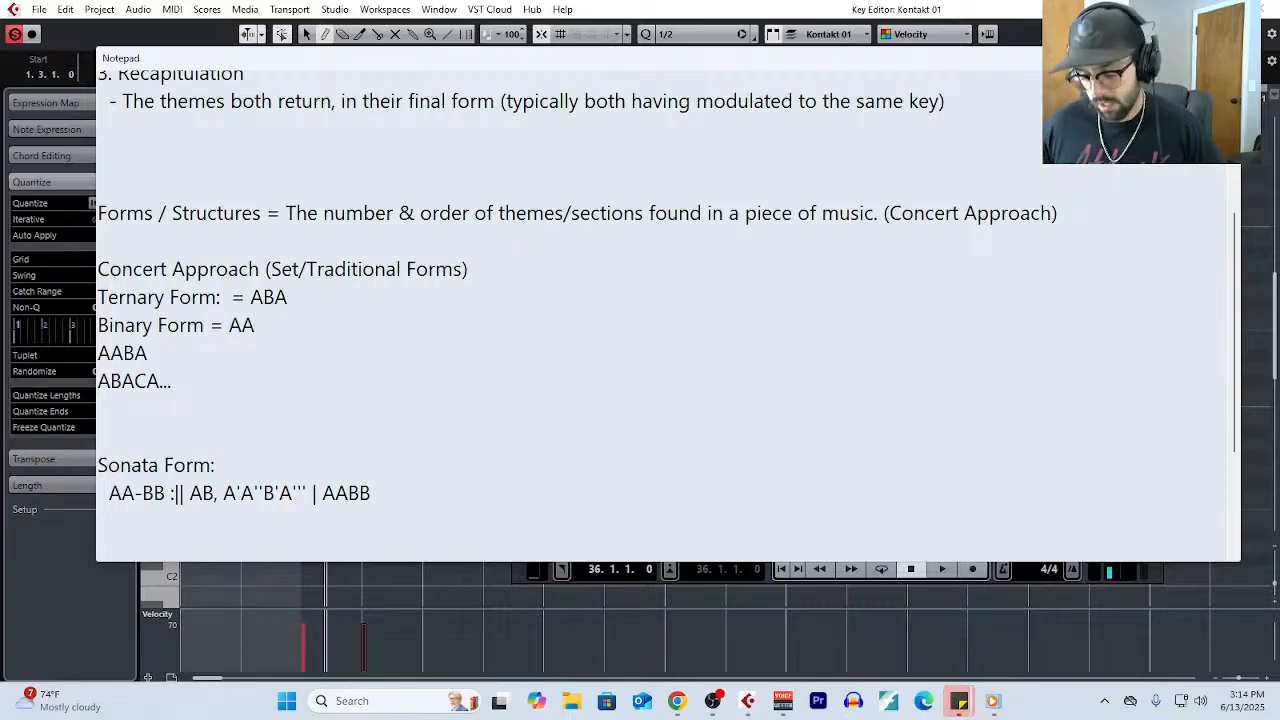
key("Return")
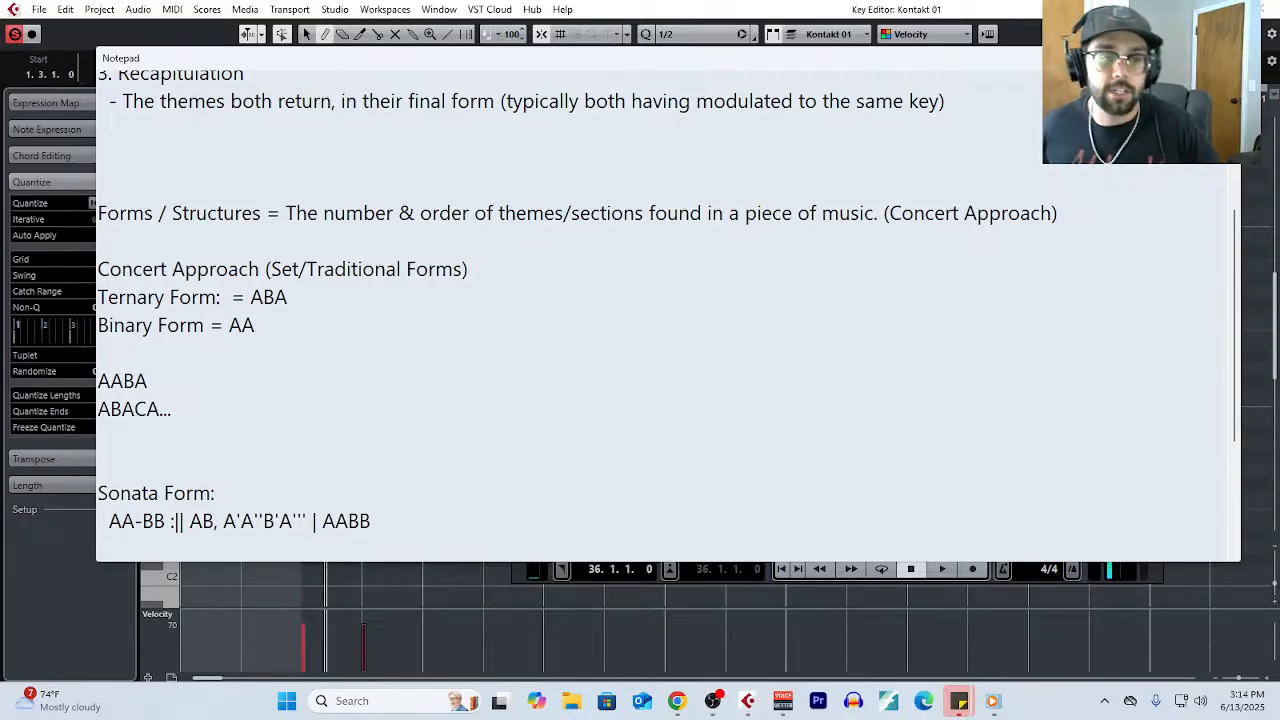
left_click(98, 297)
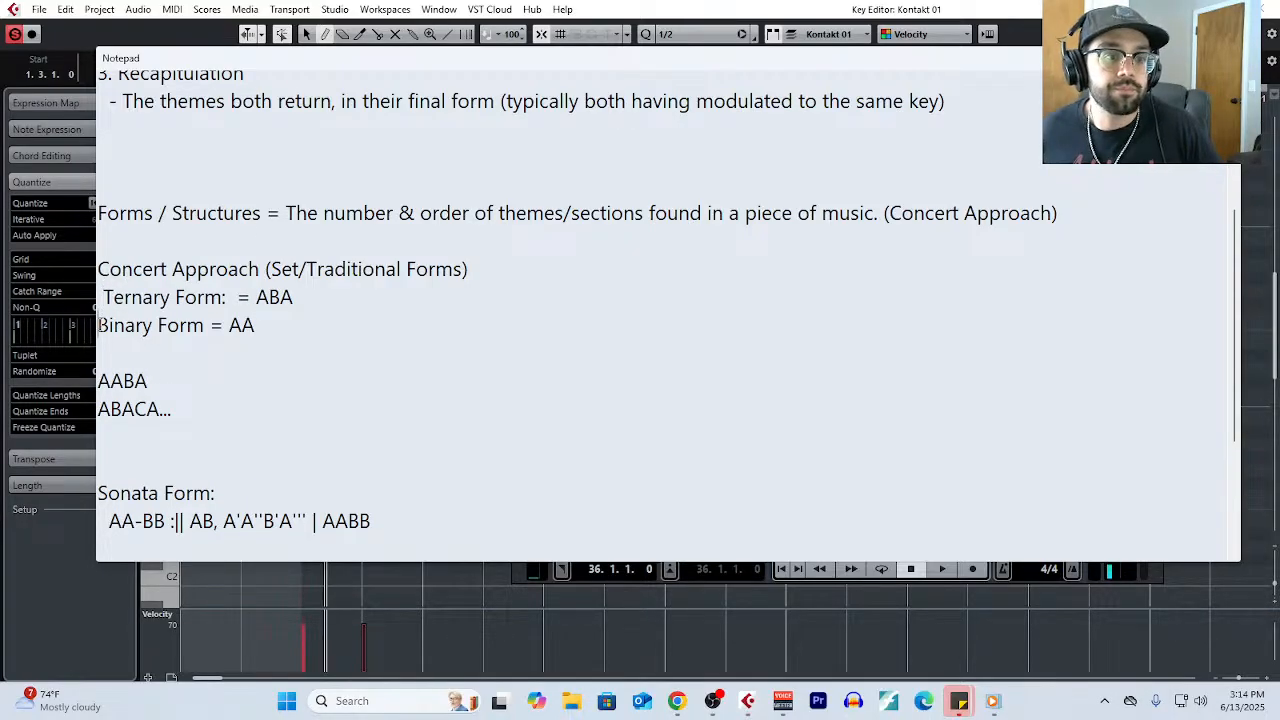
left_click(99, 325)
- Write the indented line "Rondo Form = ABACA..." below the binary form
left_click(113, 344)
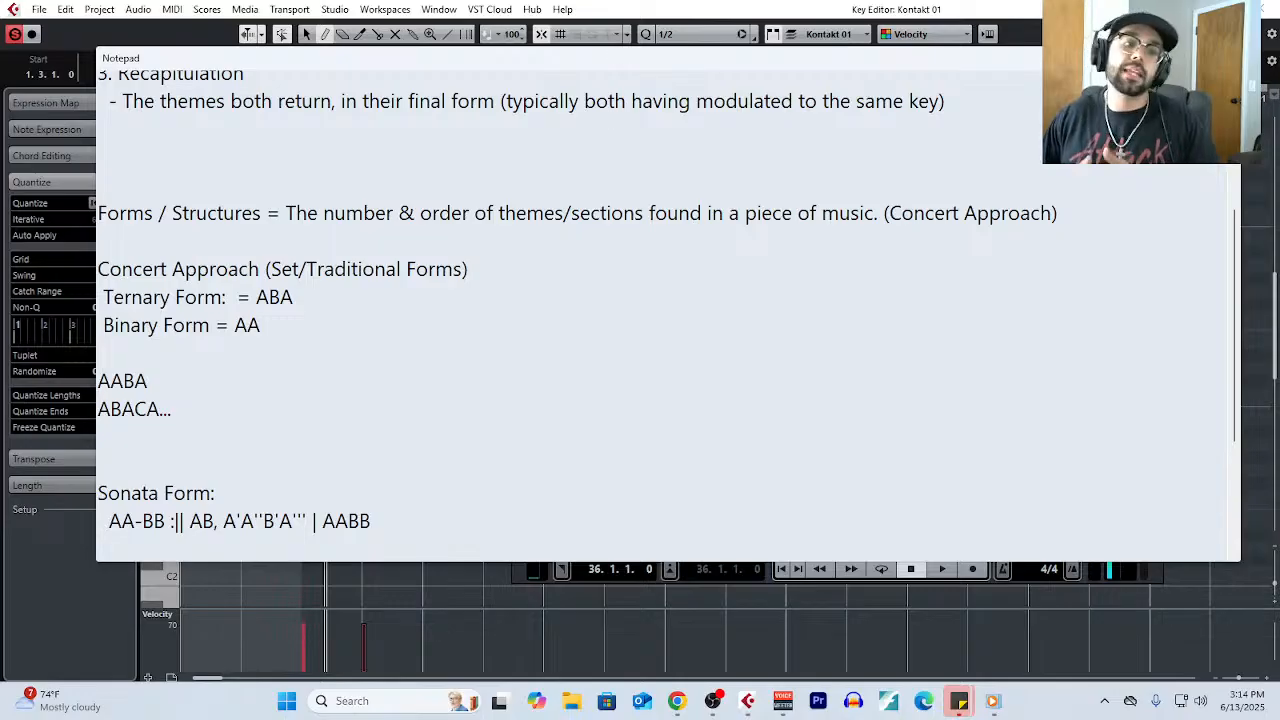
type("Rondo ")
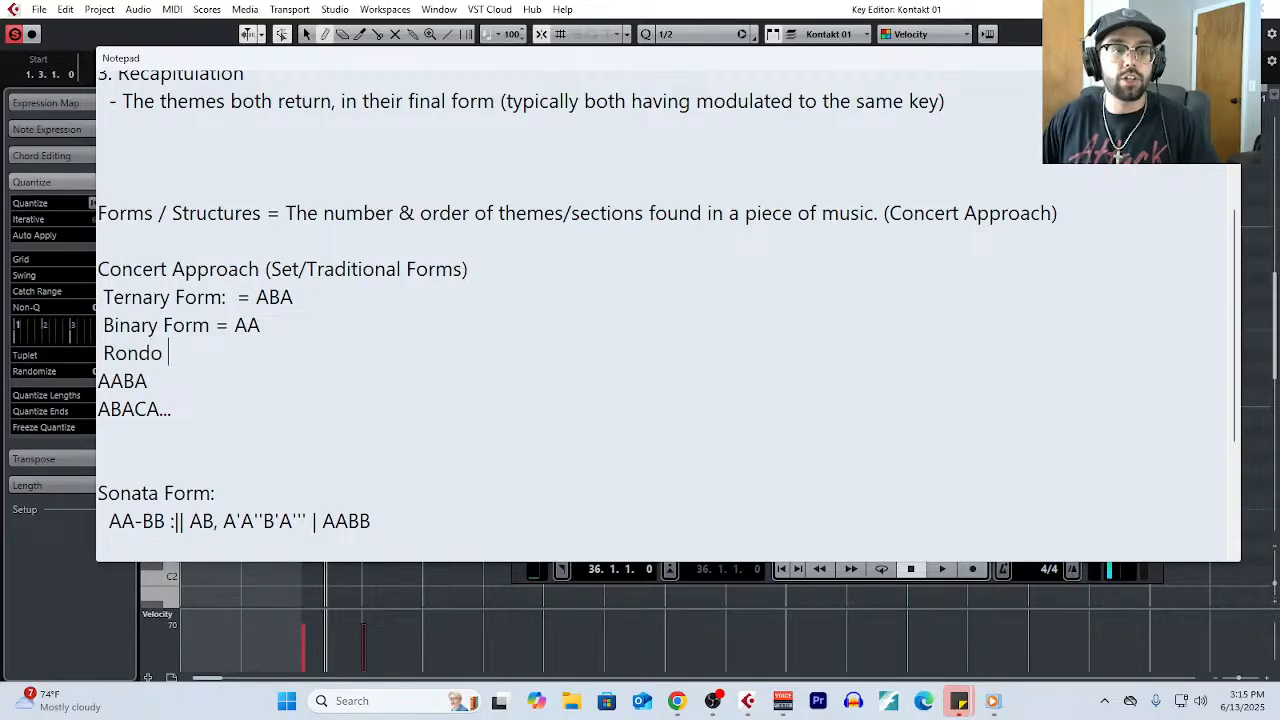
type("Form = AA")
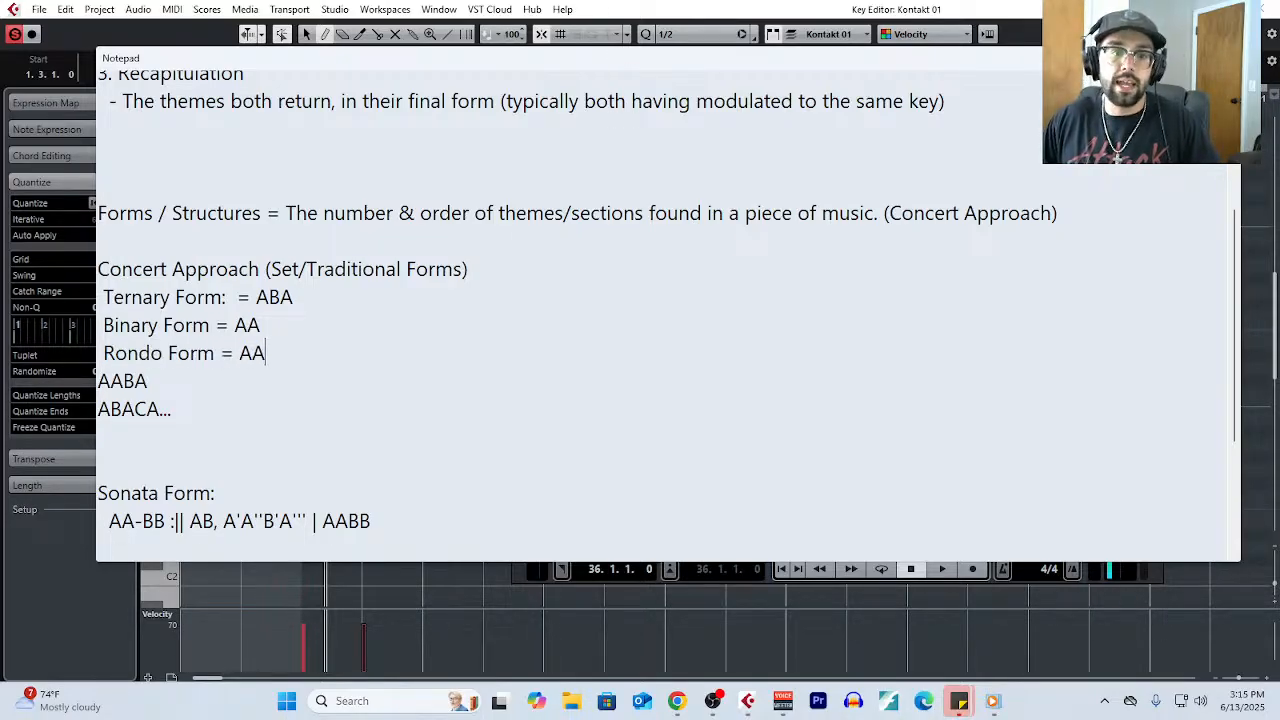
key("BackSpace")
type("BACA..")
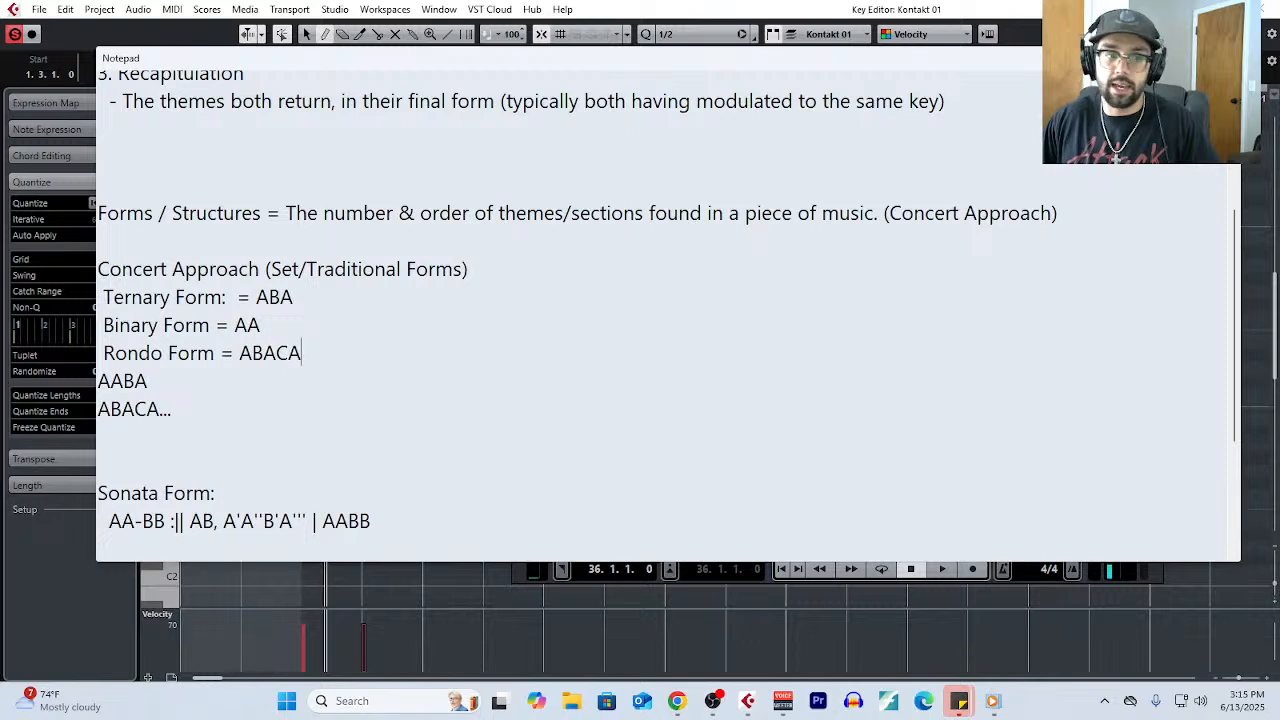
type(".")
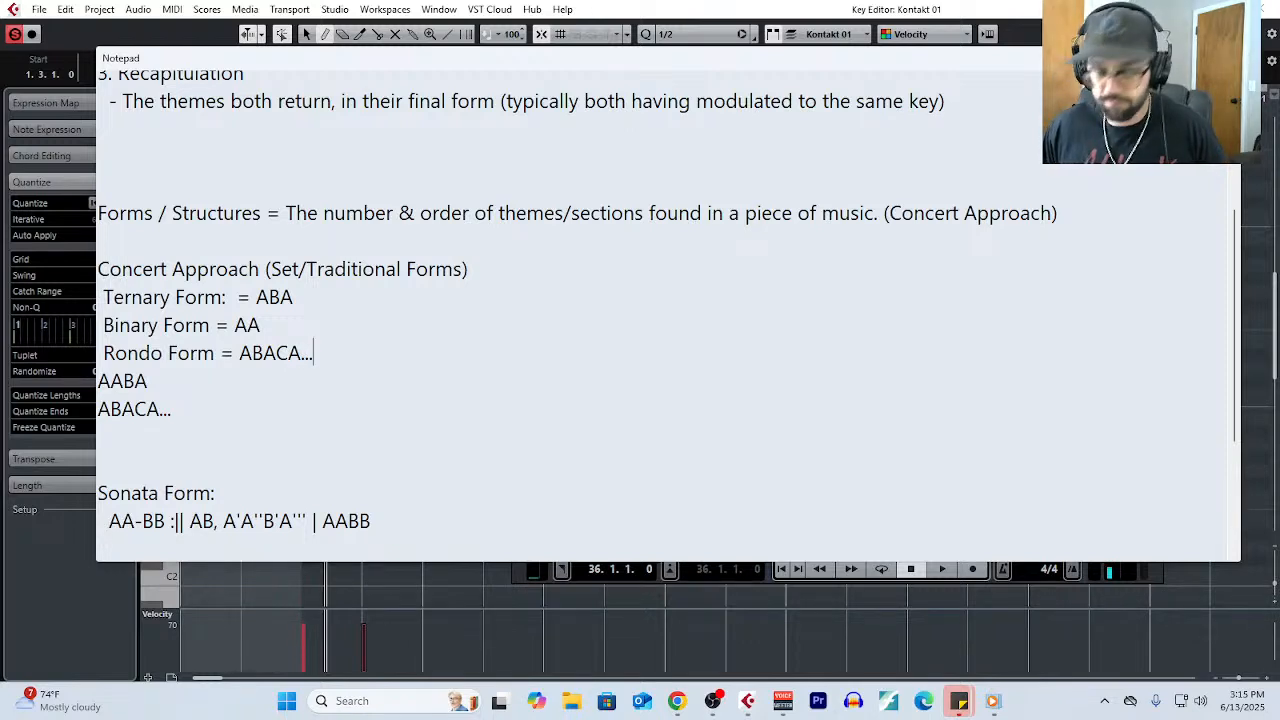
- Delete the unlabelled AABA and ABACA... patterns together with the Sonata Form heading and its pattern
left_click(385, 525)
left_click_drag(385, 525, 189, 420)
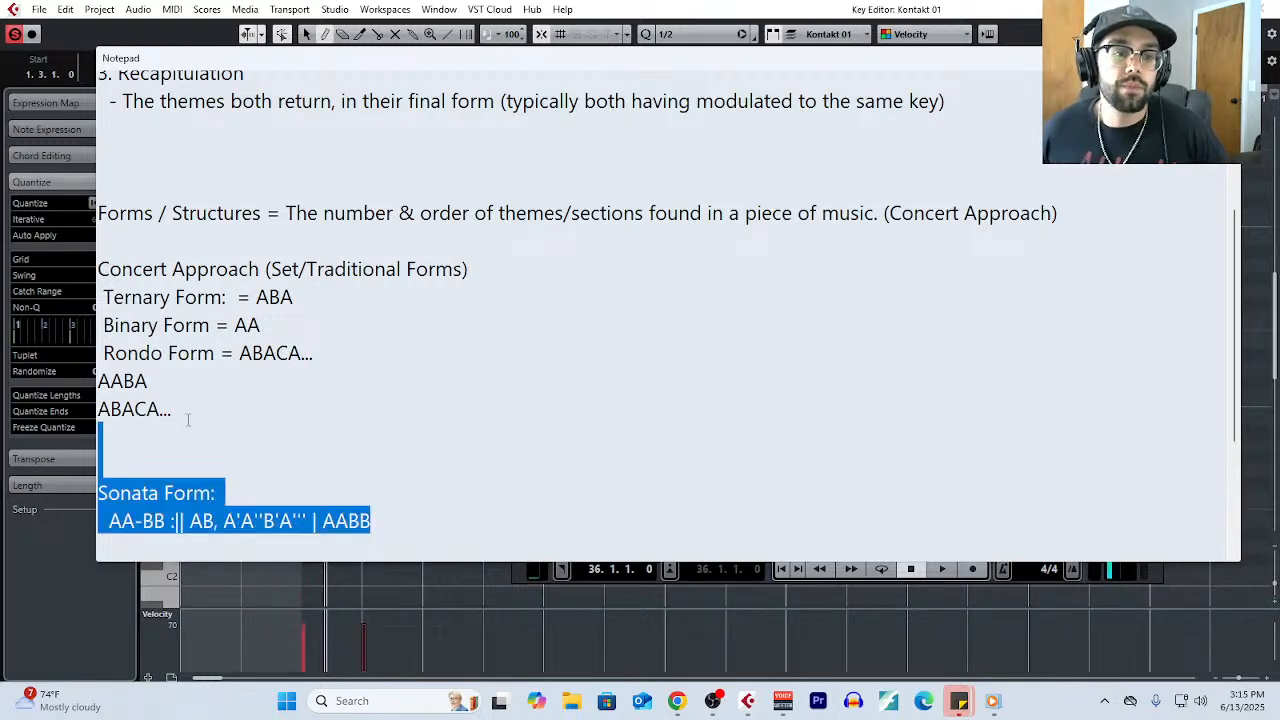
left_click(175, 520)
left_click_drag(372, 520, 94, 384)
key("BackSpace")
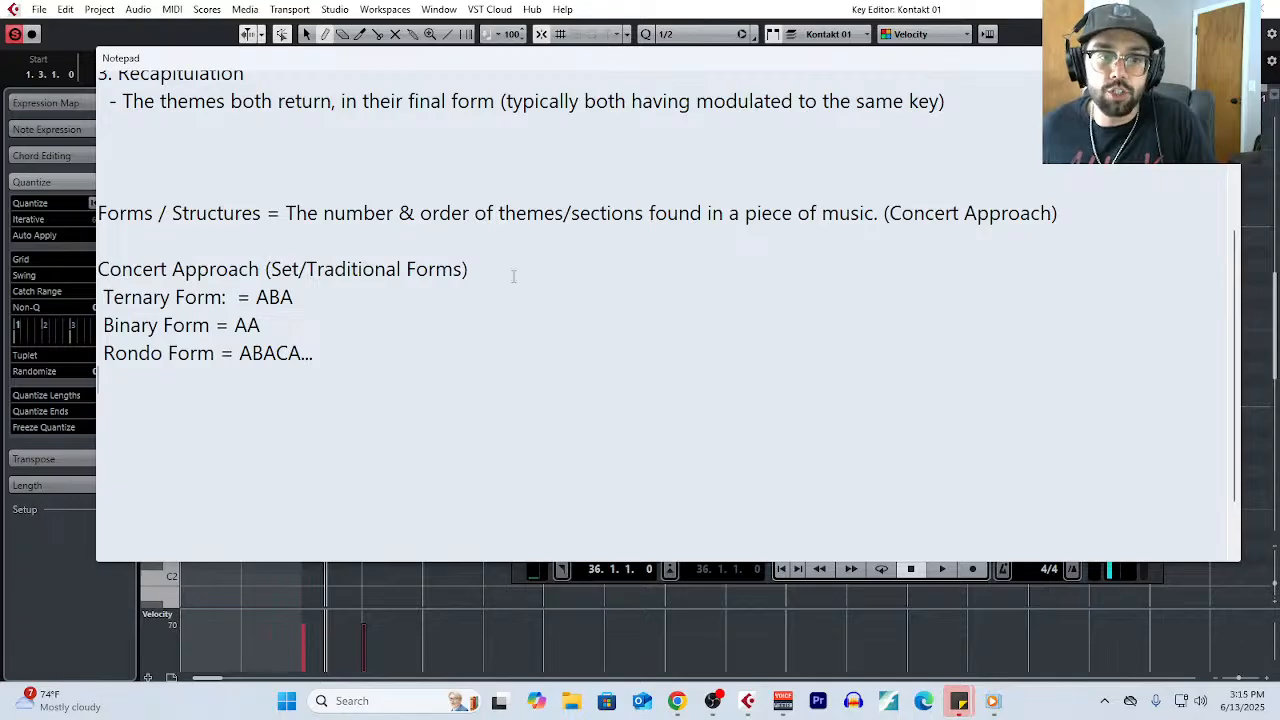
- Highlight "(Set/Traditional Forms)" and the ternary form line, followed by the words "number" and "order" in the definition
left_click_drag(511, 274, 265, 262)
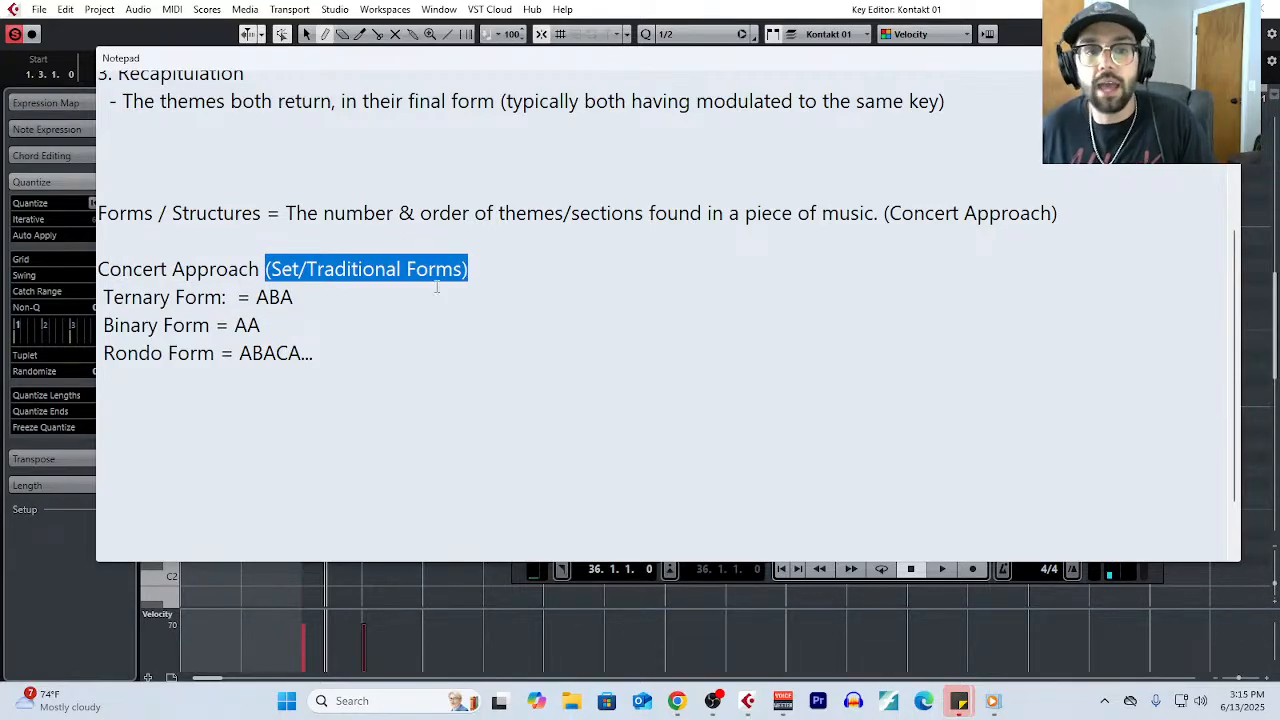
left_click(463, 260)
left_click_drag(463, 260, 114, 300)
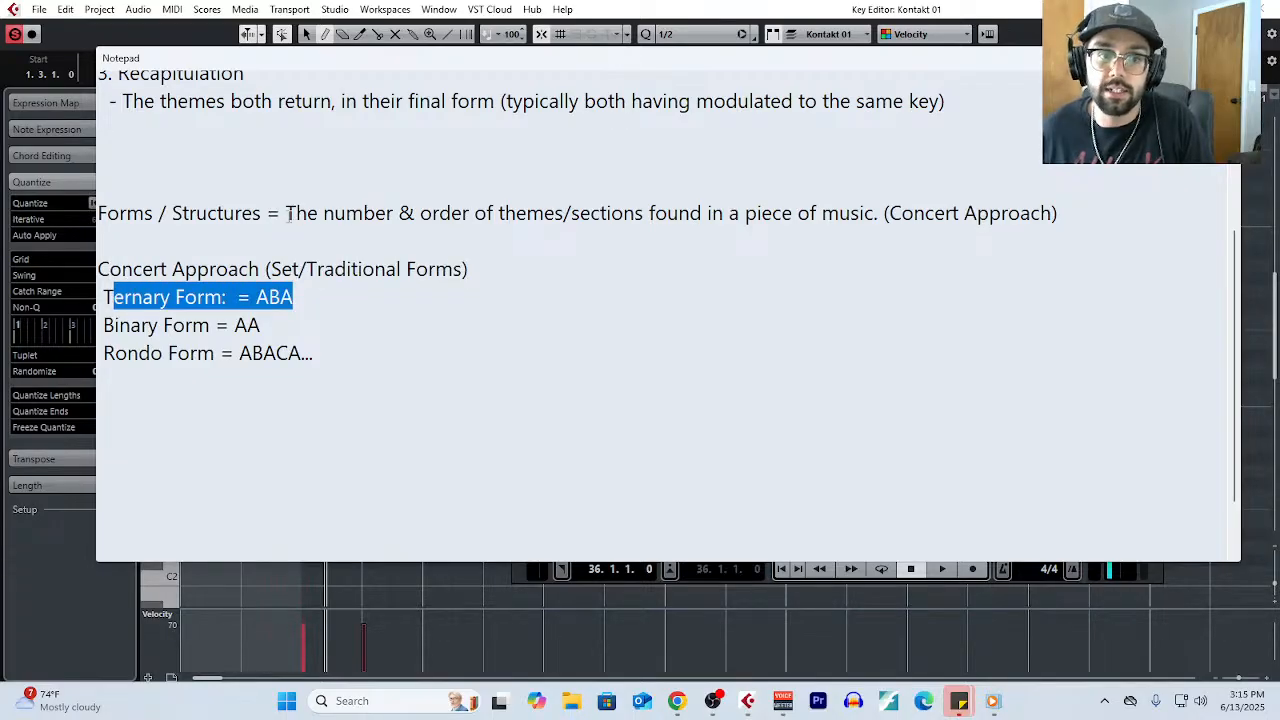
left_click_drag(286, 213, 327, 213)
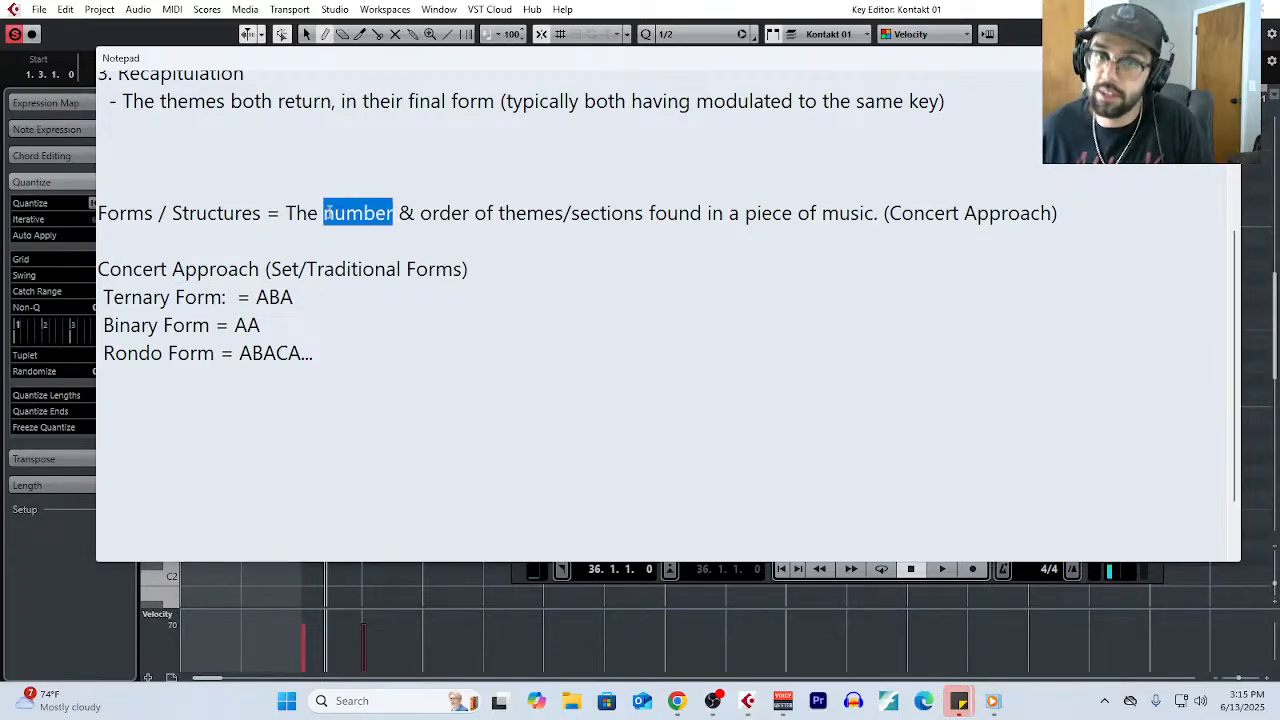
left_click_drag(419, 213, 469, 213)
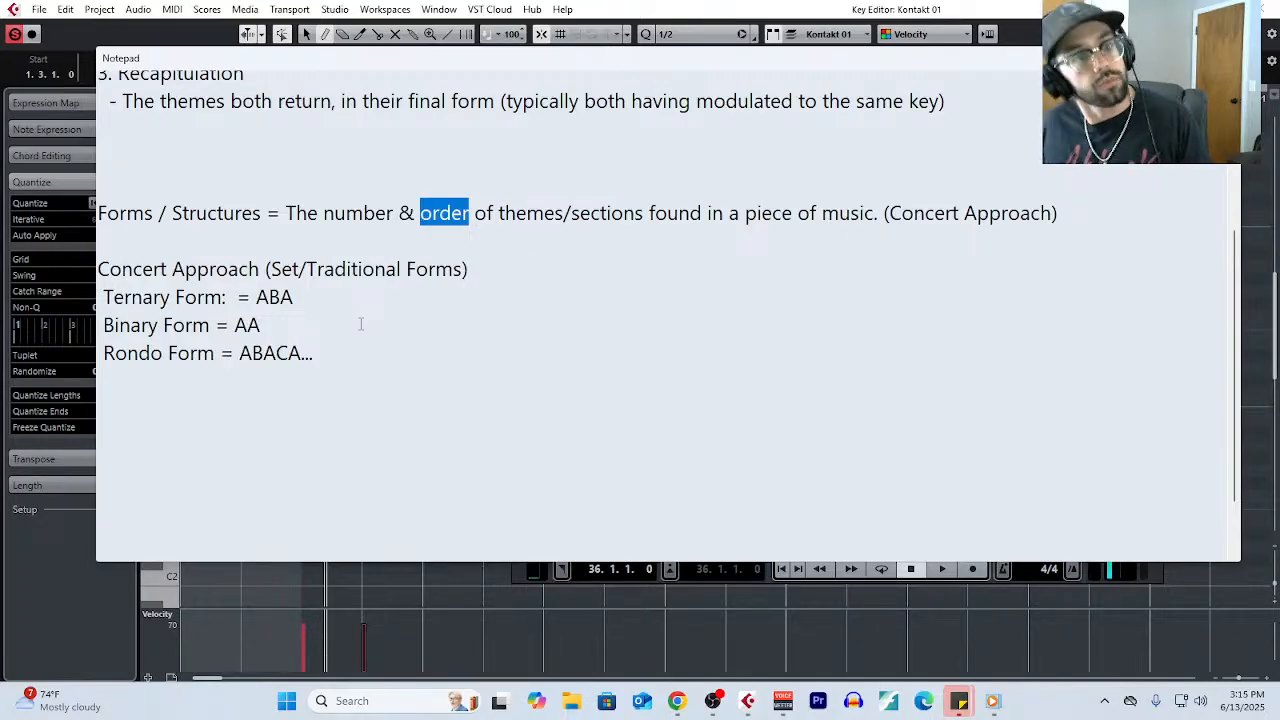
- Highlight the sonata form outline part by part, from the Exposition and its points through the Development Section to the Recapitulation heading
scroll(361, 324, "up", 3)
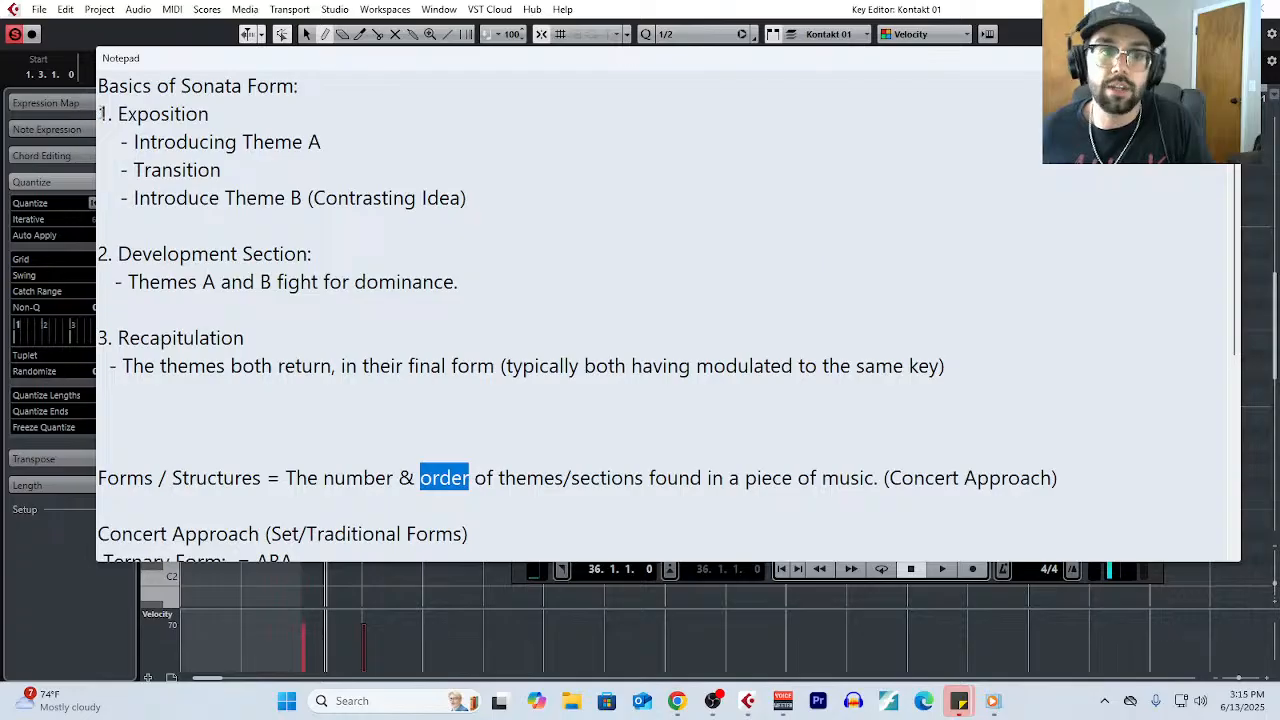
left_click_drag(243, 121, 88, 121)
left_click_drag(322, 142, 102, 143)
left_click_drag(228, 171, 104, 182)
left_click_drag(303, 198, 133, 198)
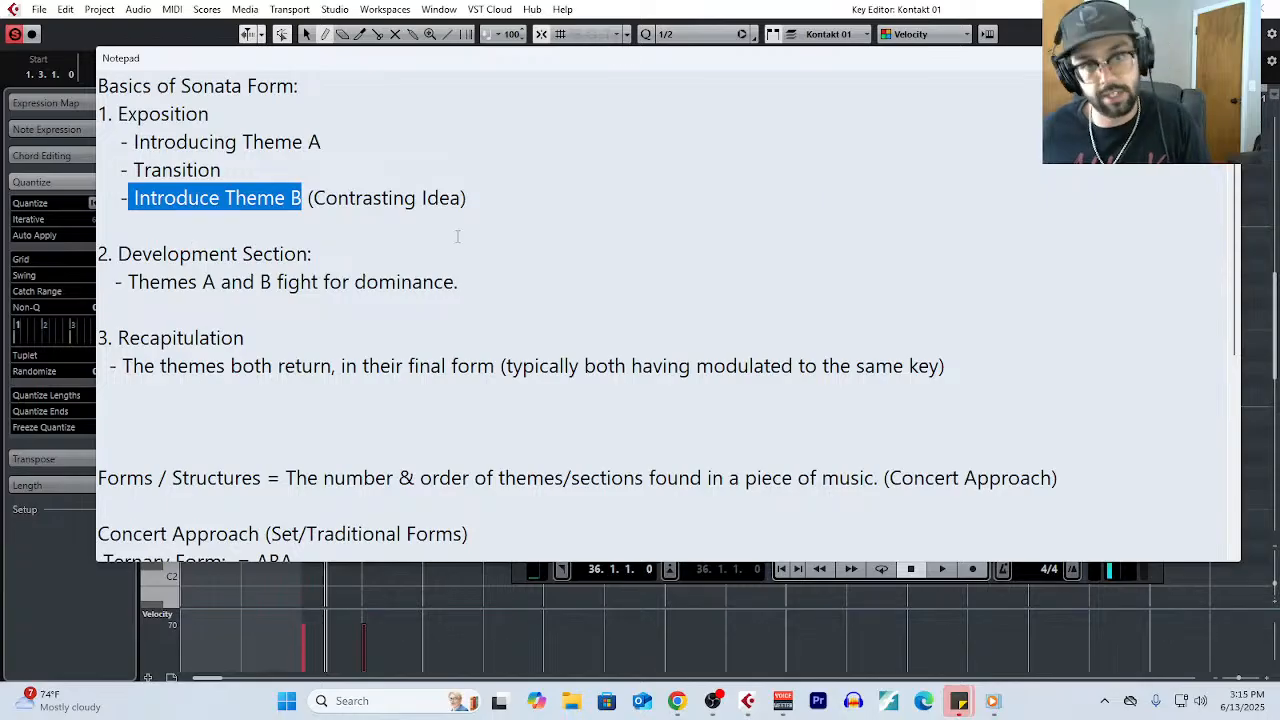
left_click(486, 202)
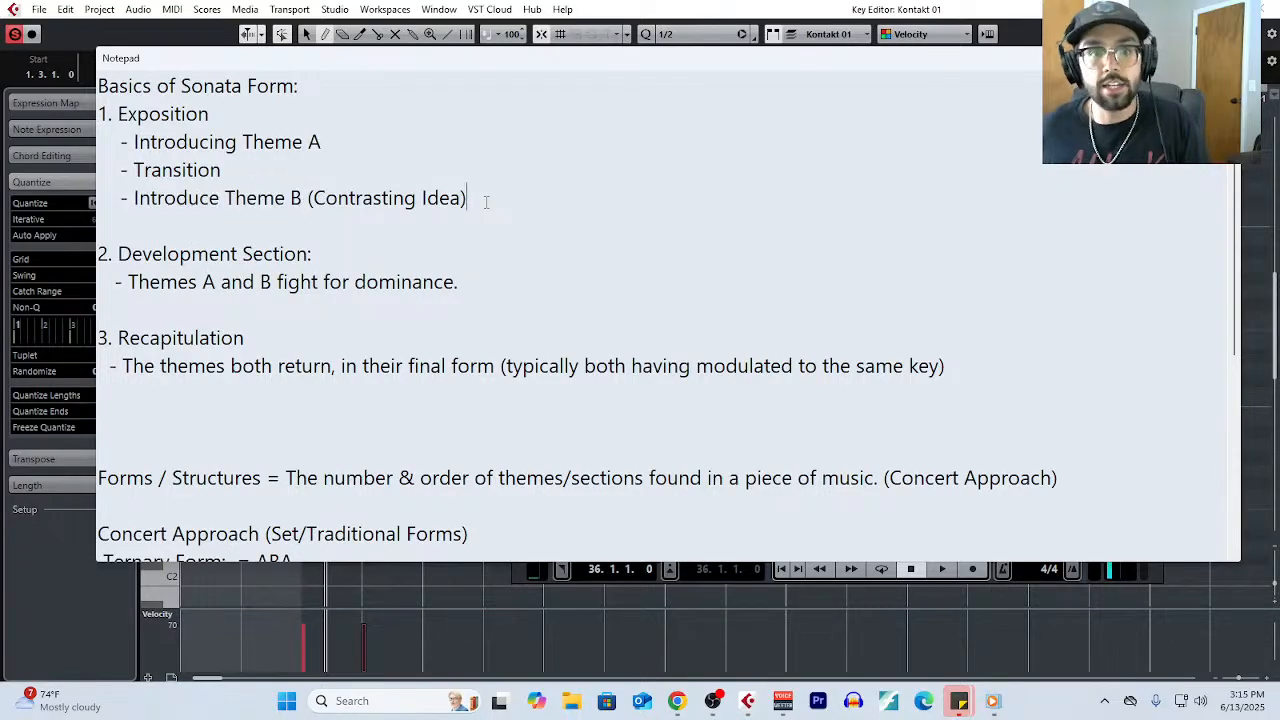
left_click_drag(486, 202, 96, 140)
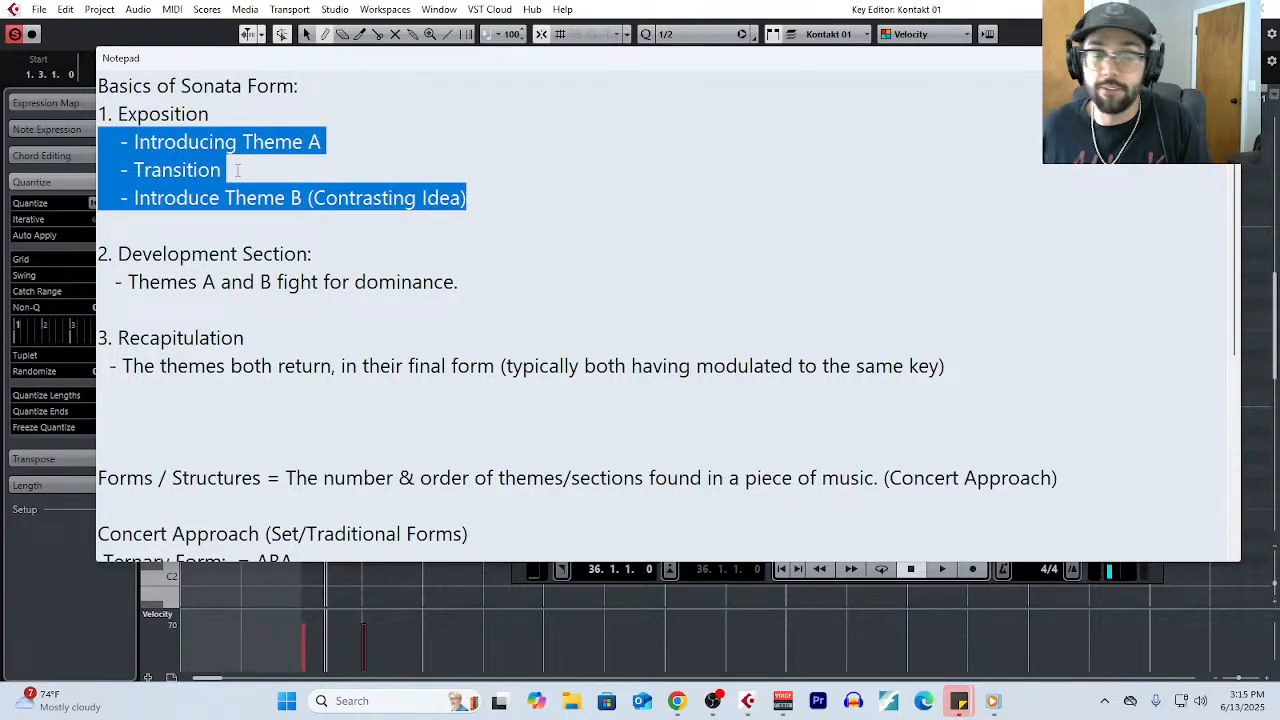
left_click_drag(470, 289, 60, 252)
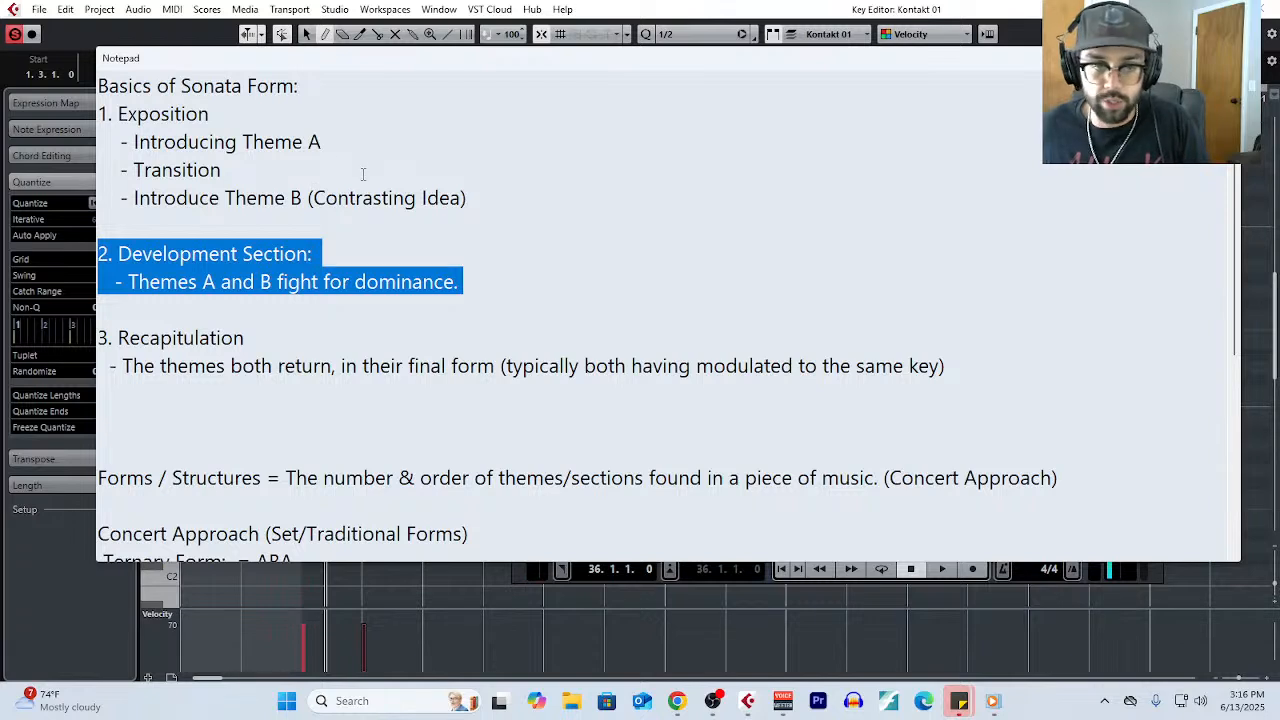
left_click_drag(289, 340, 88, 343)
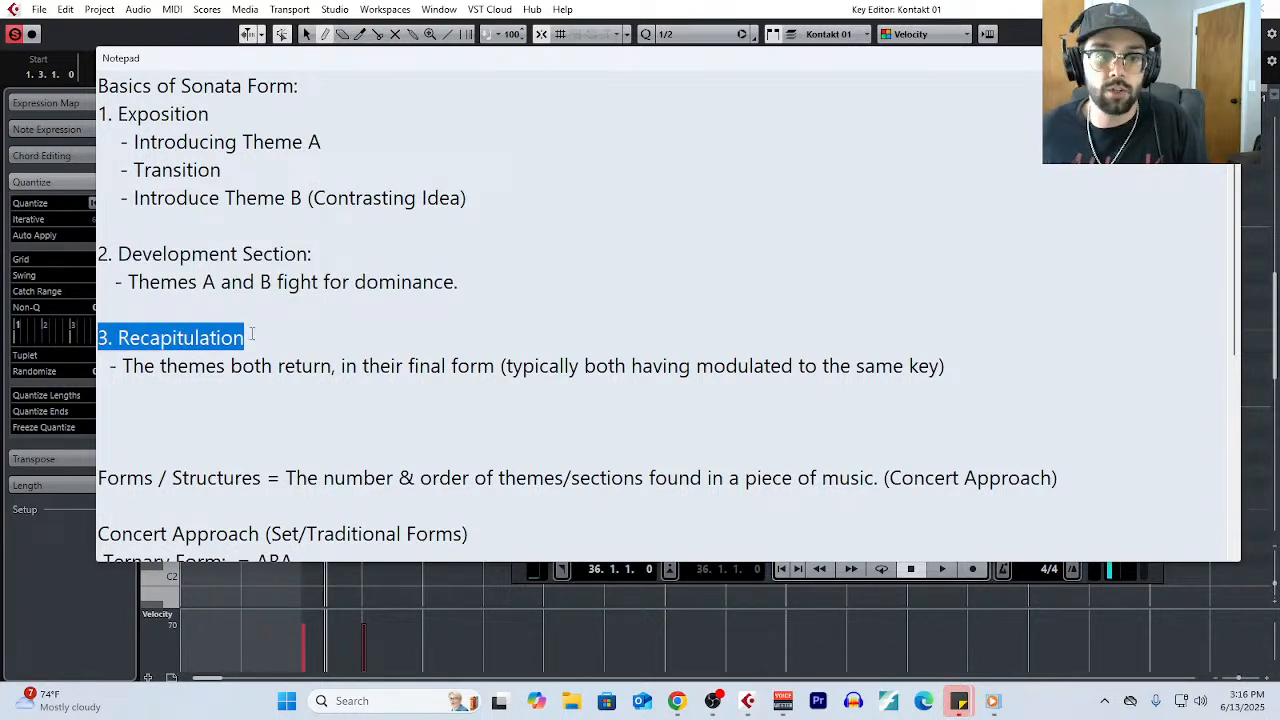
- Highlight the Exposition's three points again, picking out "Theme A" and "Theme B"
left_click_drag(483, 199, 80, 140)
left_click(332, 146)
left_click_drag(332, 146, 243, 143)
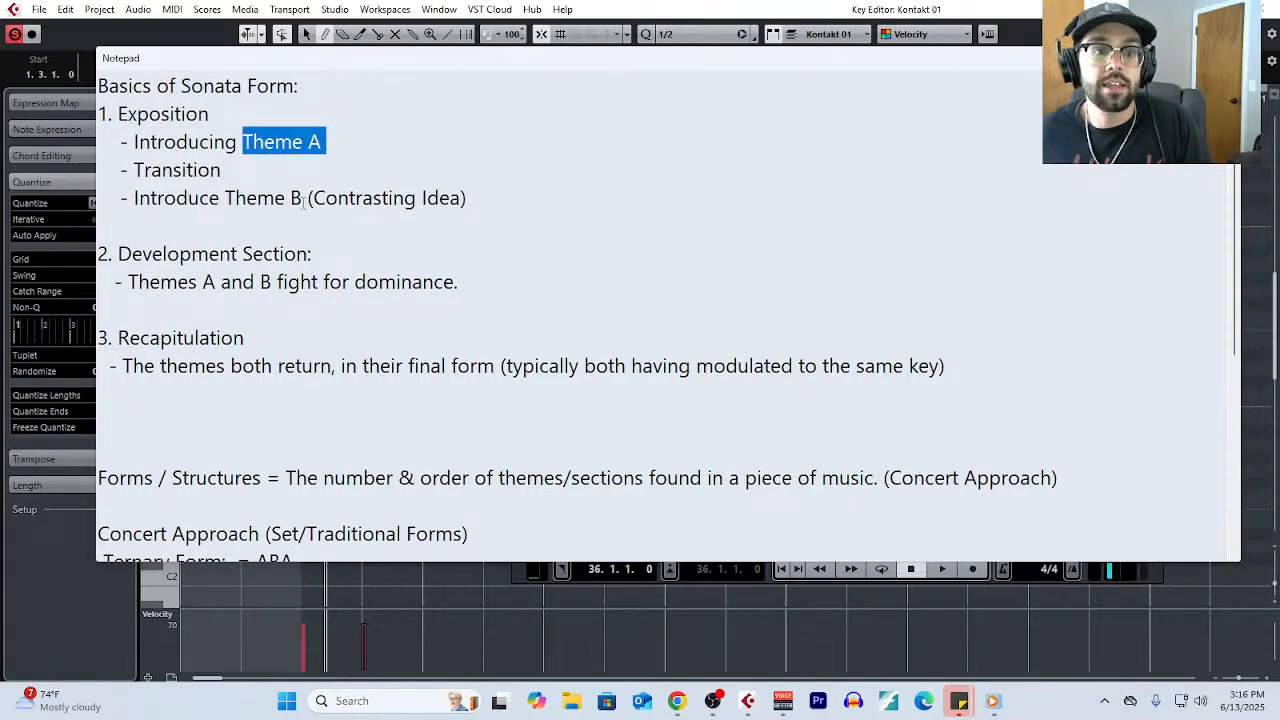
left_click_drag(303, 199, 225, 199)
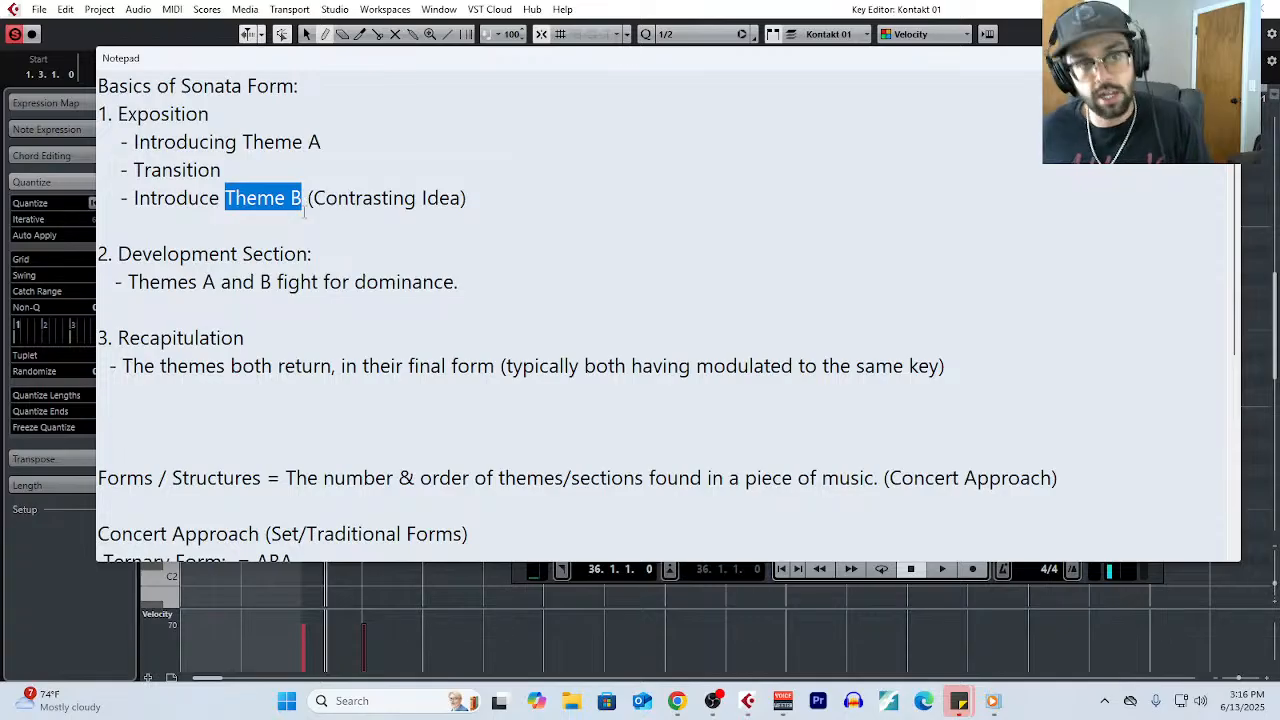
- Highlight "Theme A", the Recapitulation heading with the start of its point, and the "Introducing Theme A" line in the sonata form outline
left_click_drag(321, 144, 241, 143)
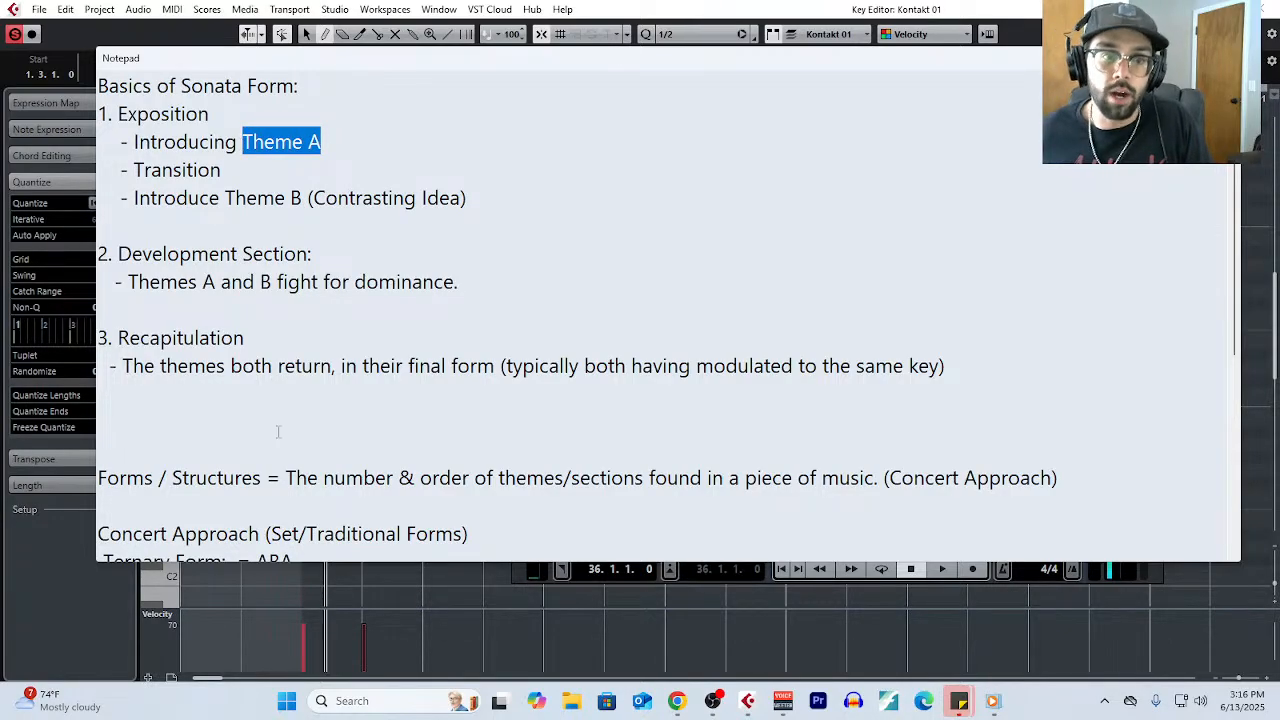
left_click_drag(345, 360, 102, 338)
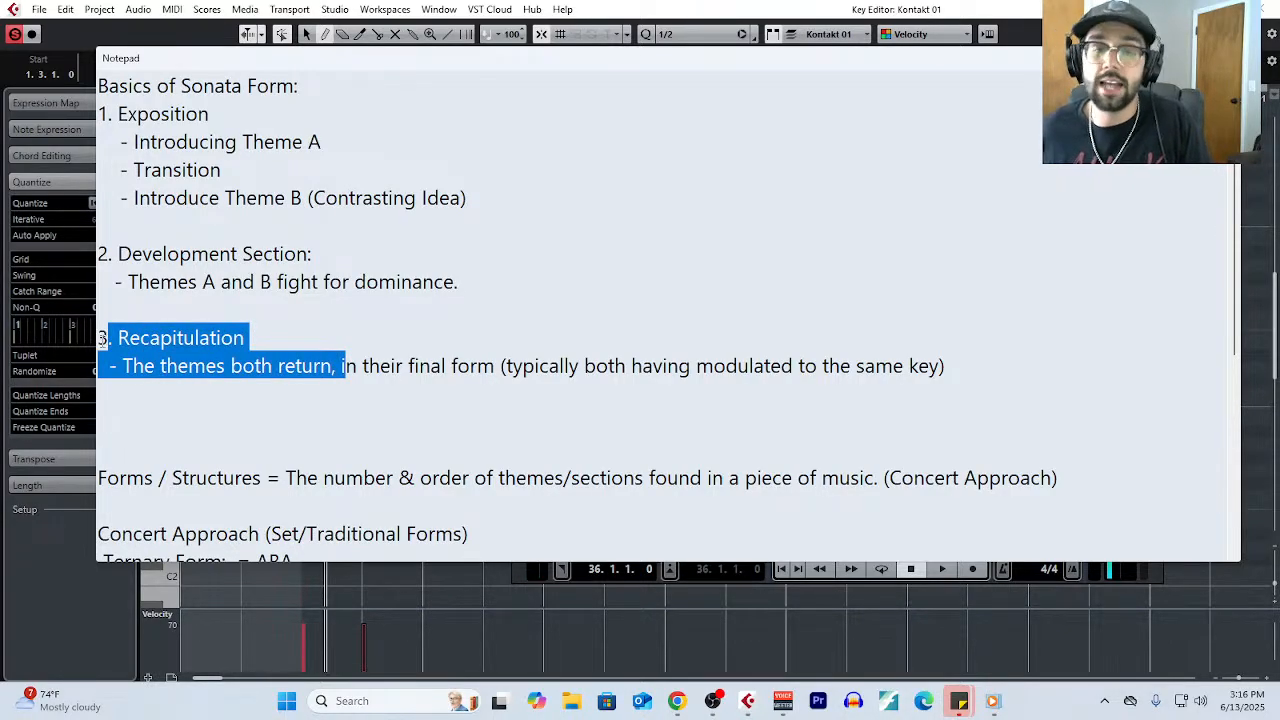
left_click(324, 146)
left_click_drag(324, 146, 115, 146)
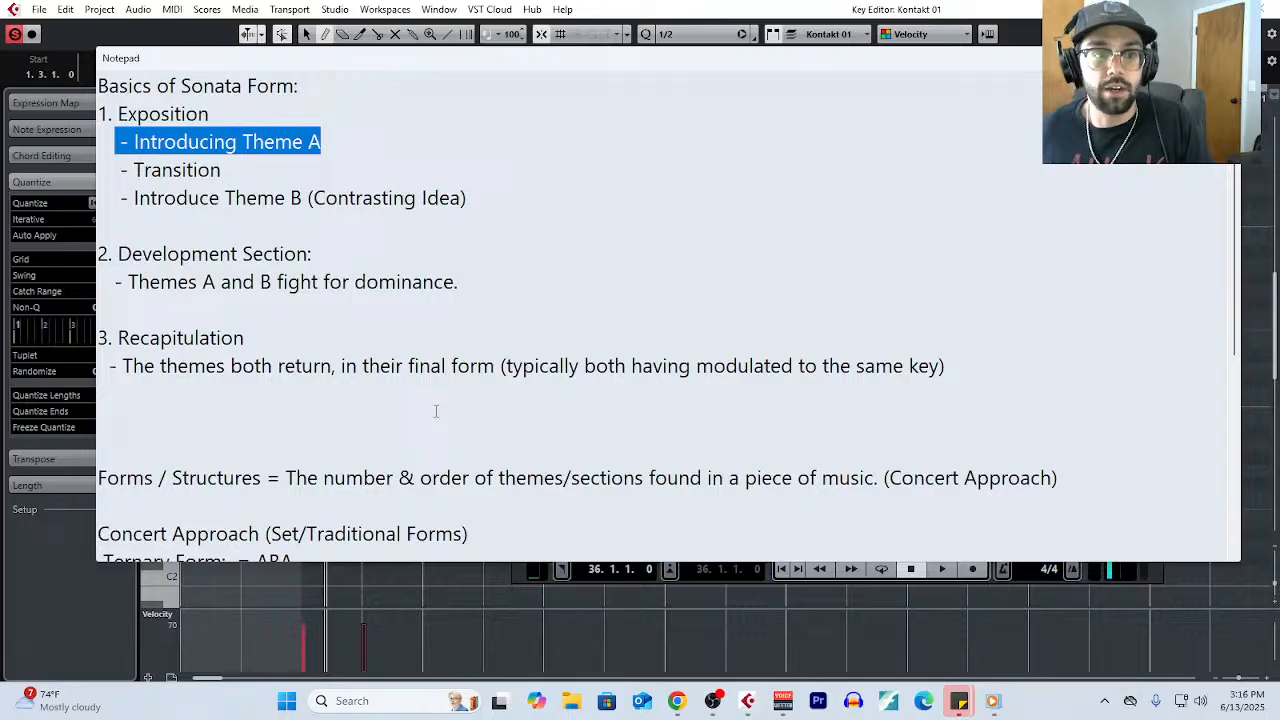
scroll(466, 375, "down", 3)
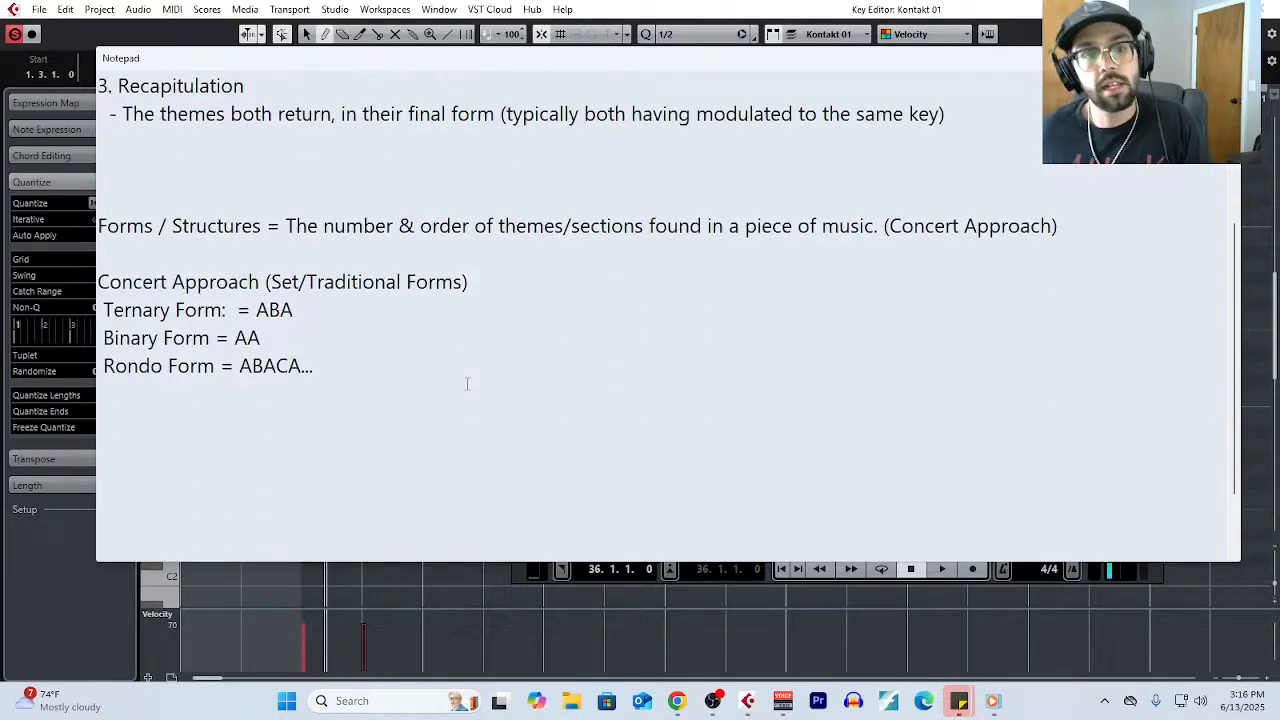
scroll(467, 383, "up", 2)
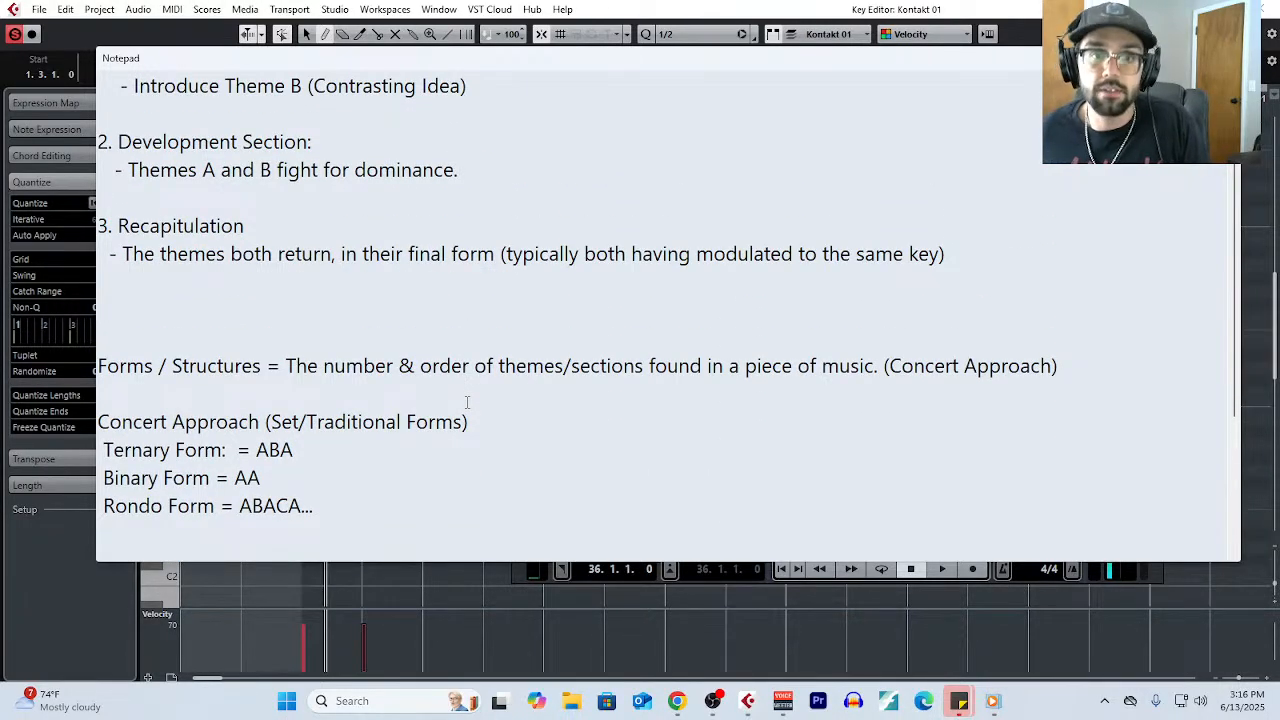
scroll(466, 402, "up", 2)
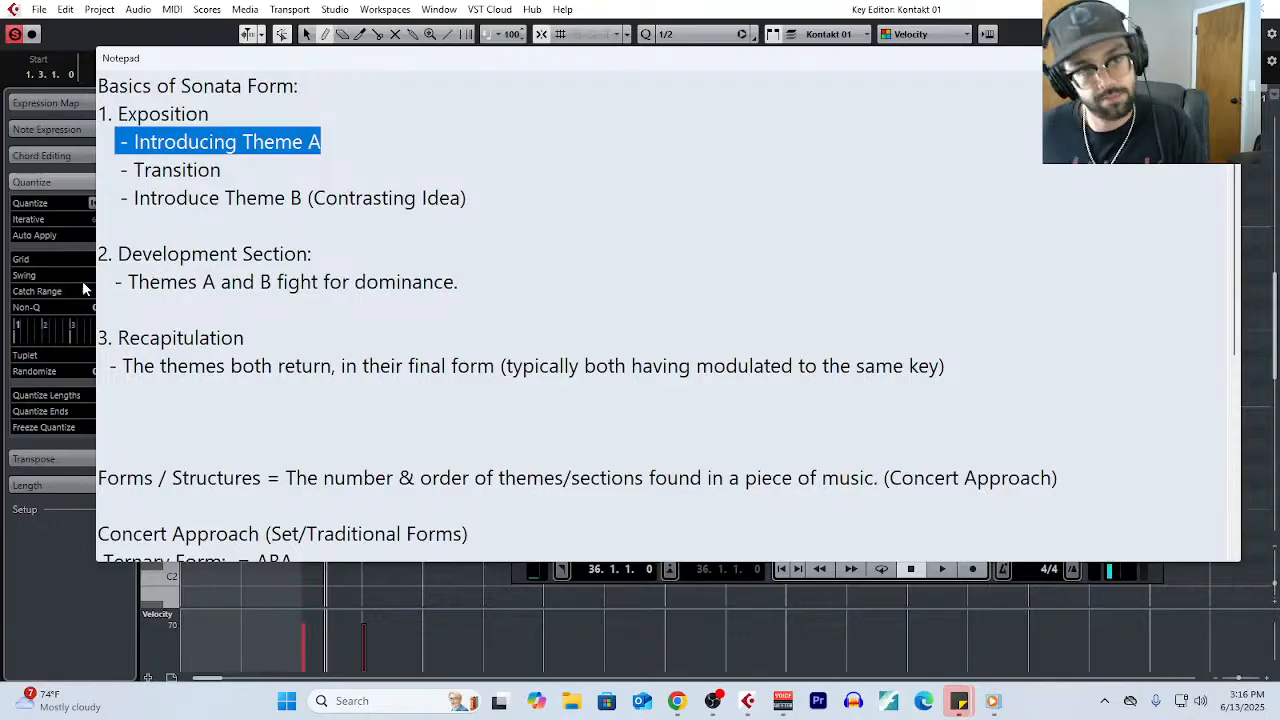
- Add the line "Symphony = Sonata Form, Low energy, Higher energy, End on a bang." below the rondo form line
scroll(131, 418, "down", 4)
left_click(362, 305)
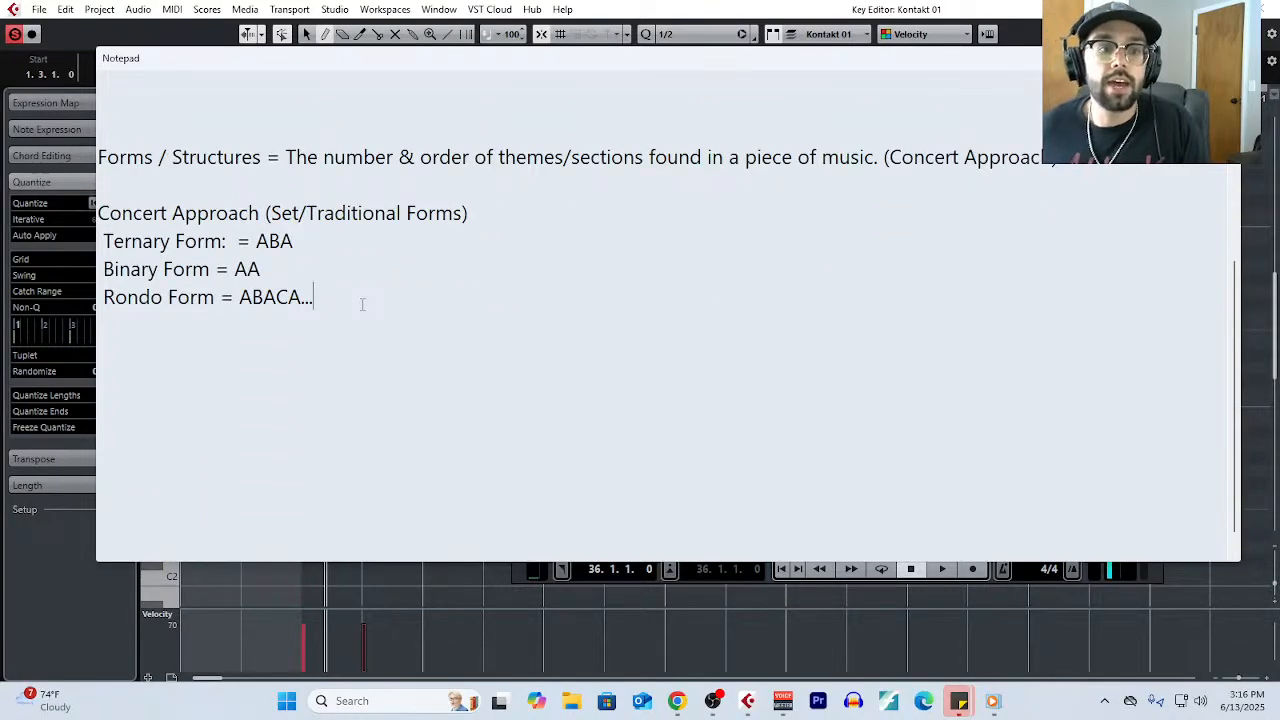
key("Return")
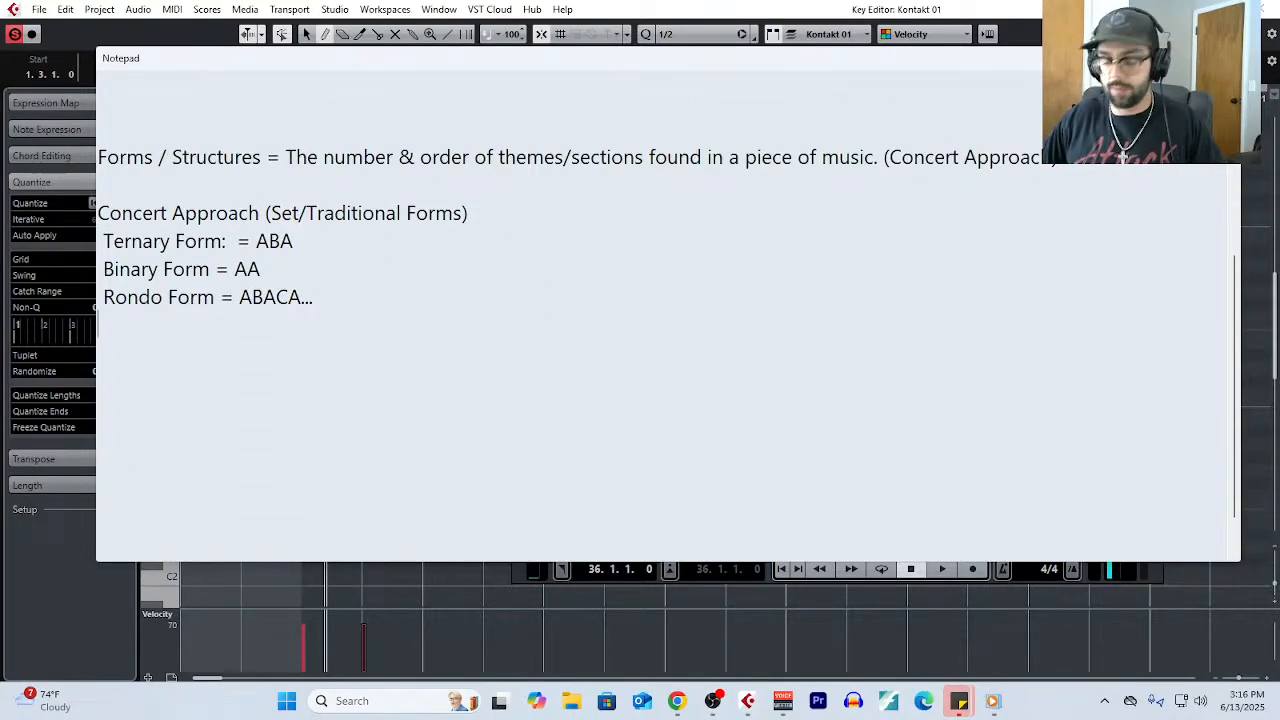
type("Sy")
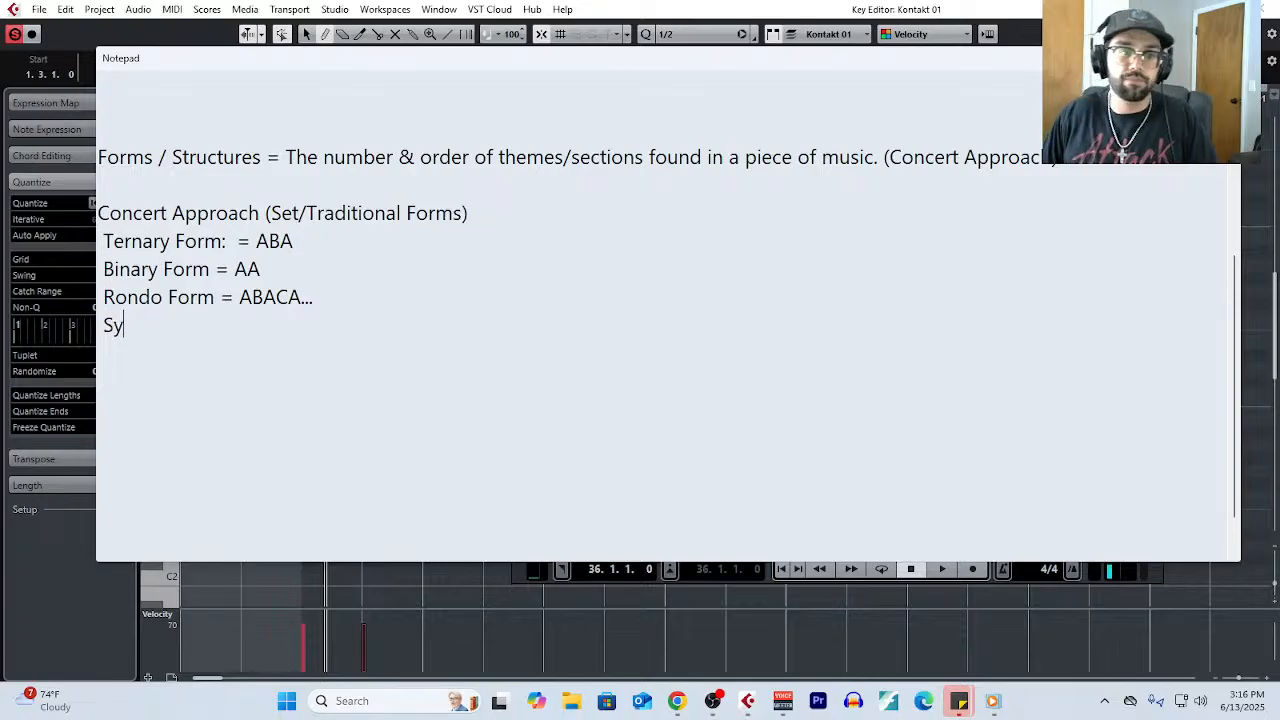
type("mphony = ")
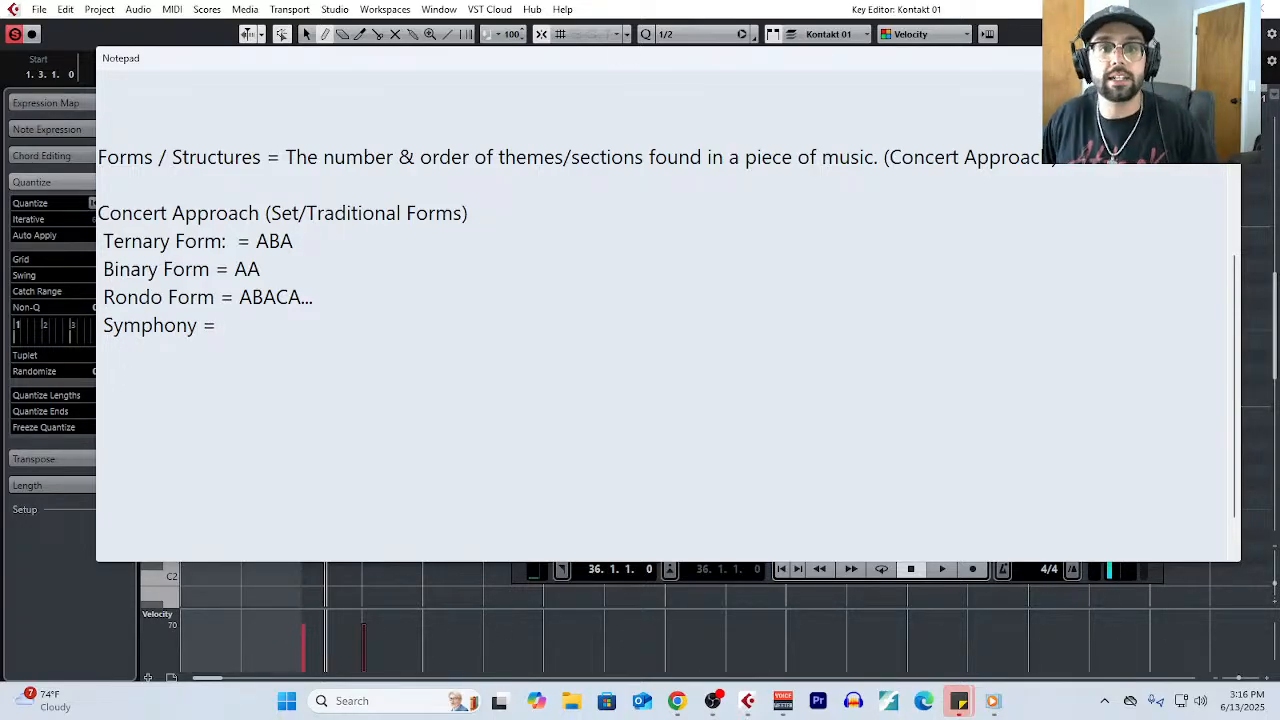
type("Sonata Form")
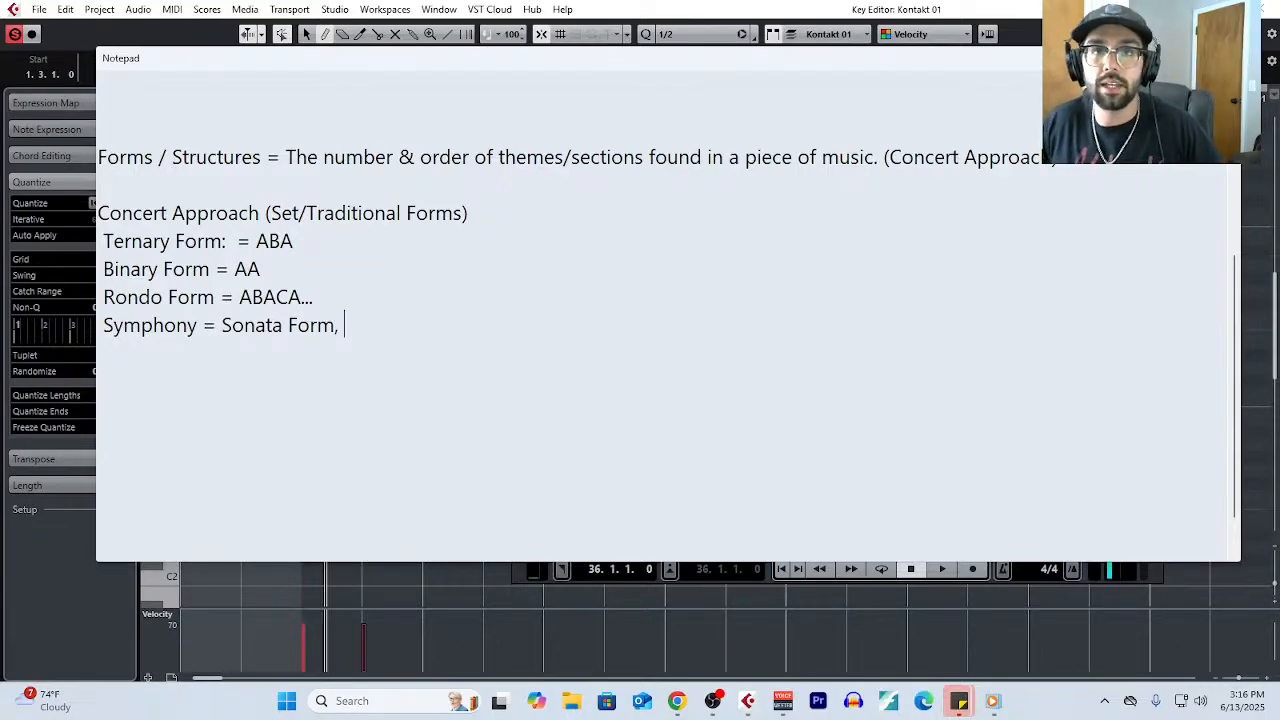
type(", Low energy")
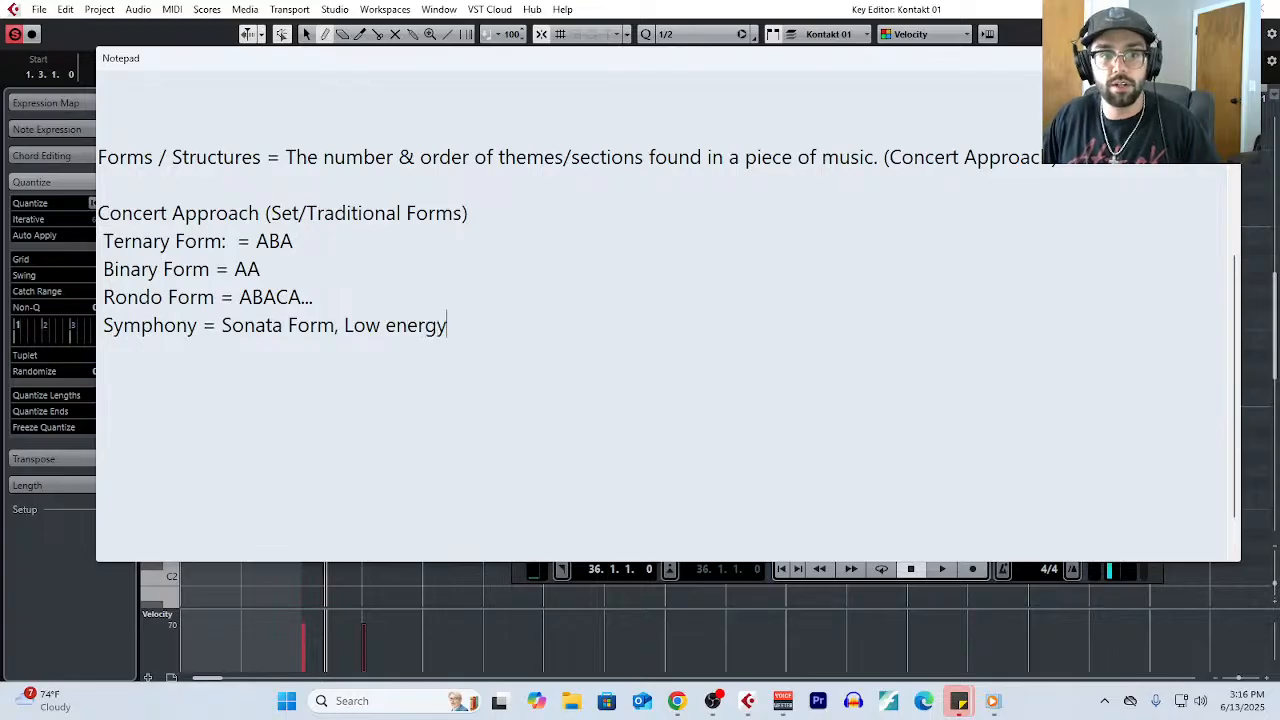
type(", Higher ener")
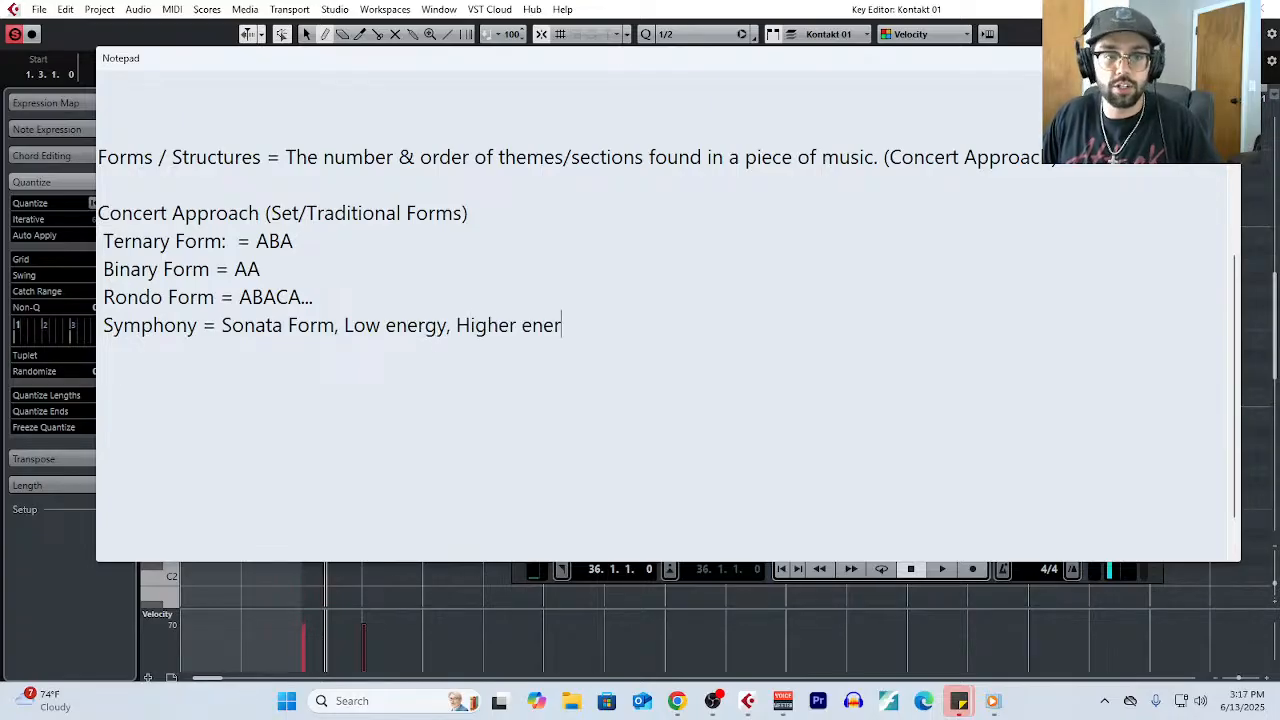
type("gy, End on a bang.")
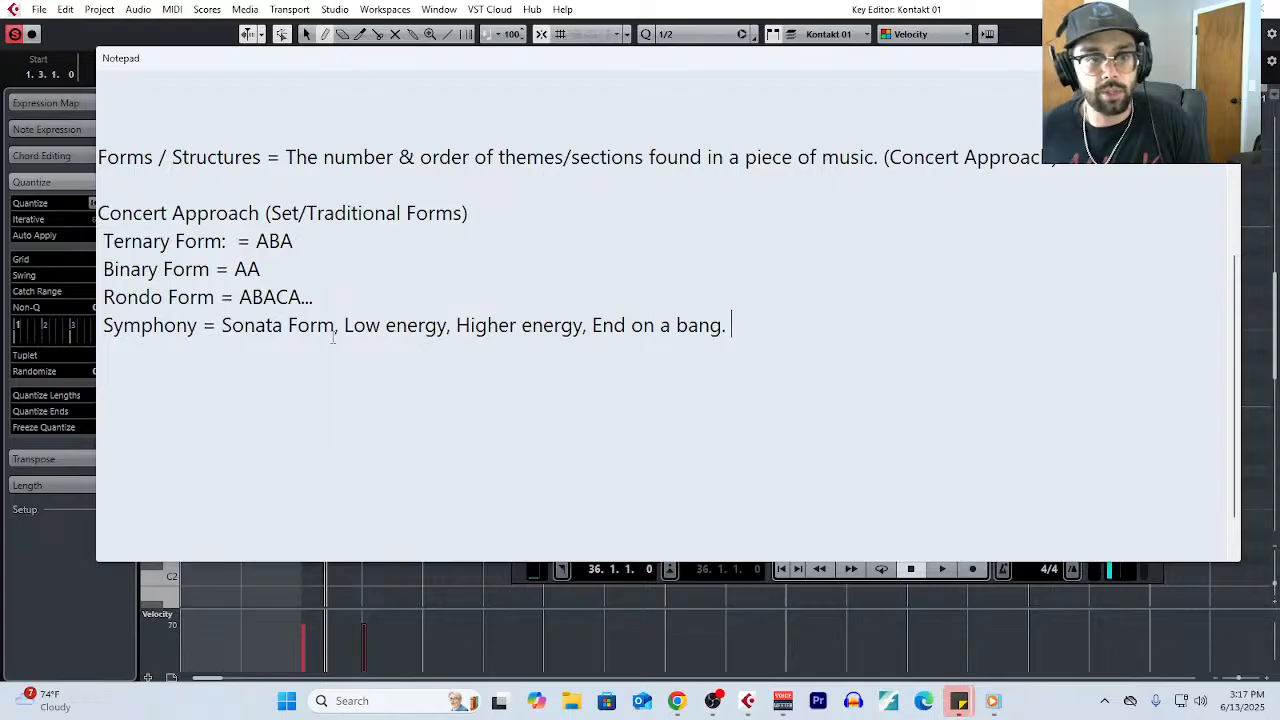
- Highlight the Symphony line's parts, including "Sonata Form" and "Higher energy", and delete the whole line
left_click_drag(338, 332, 219, 332)
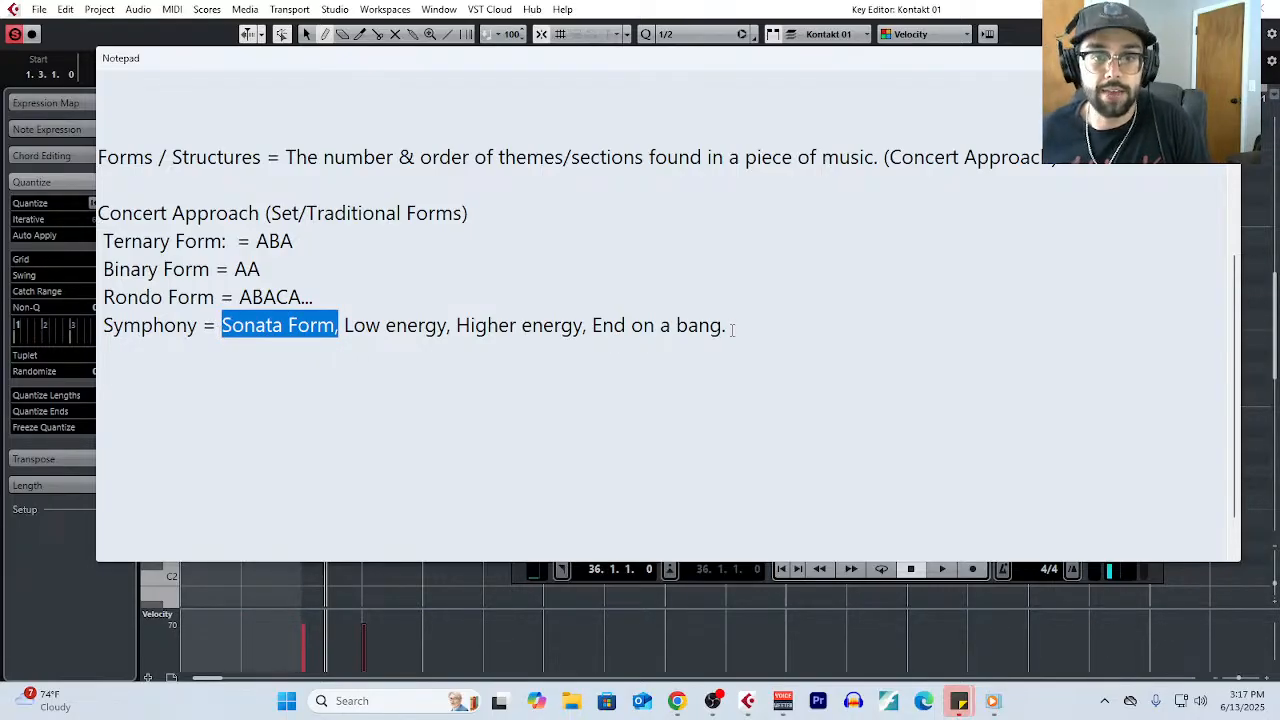
left_click_drag(732, 330, 50, 328)
left_click(183, 350)
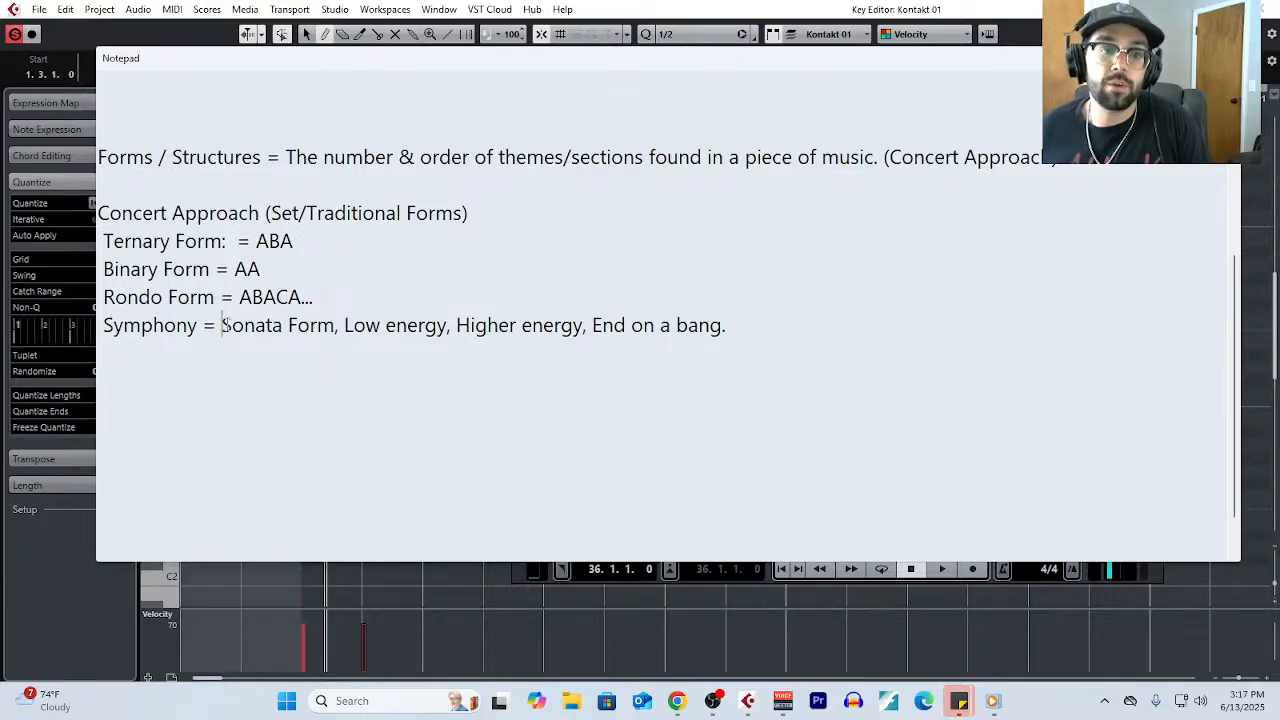
left_click_drag(222, 325, 584, 334)
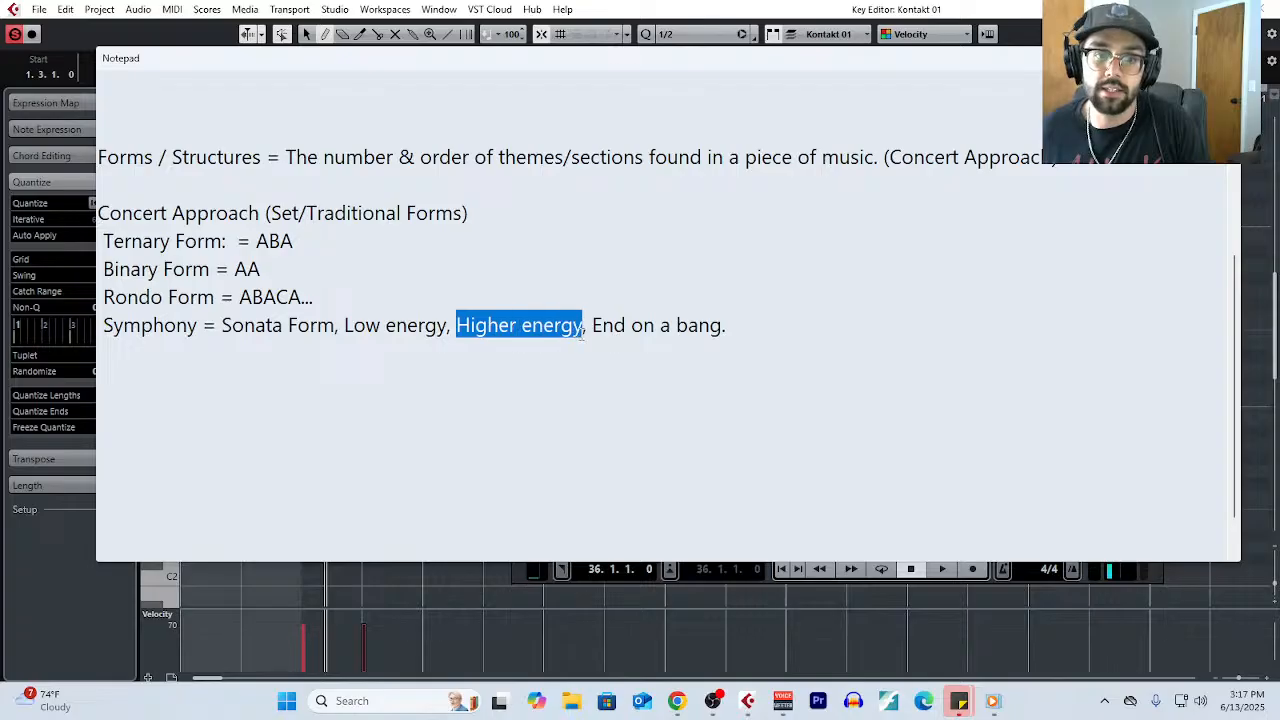
left_click_drag(731, 328, 88, 330)
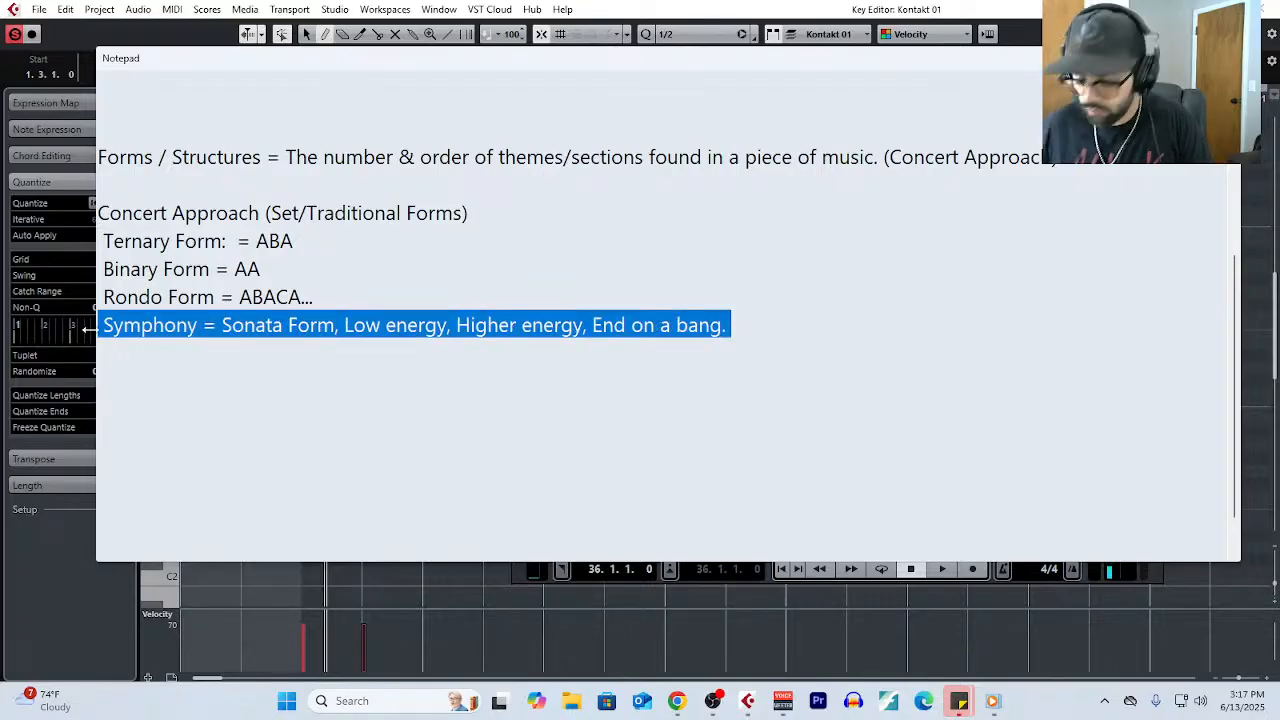
key("BackSpace")
- Write "Film/Media = Subordinate Forms" below the rondo form line, leaving two blank lines between them
key("Return")
key("Return")
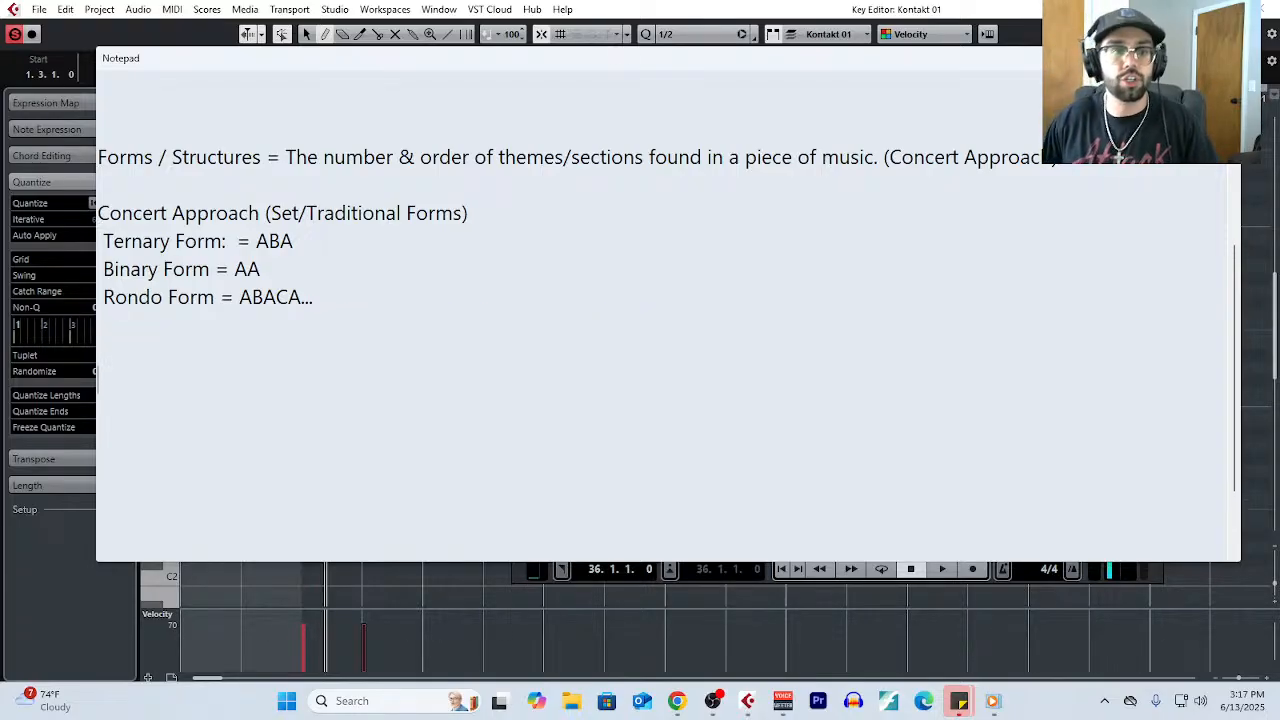
type("Film/Media")
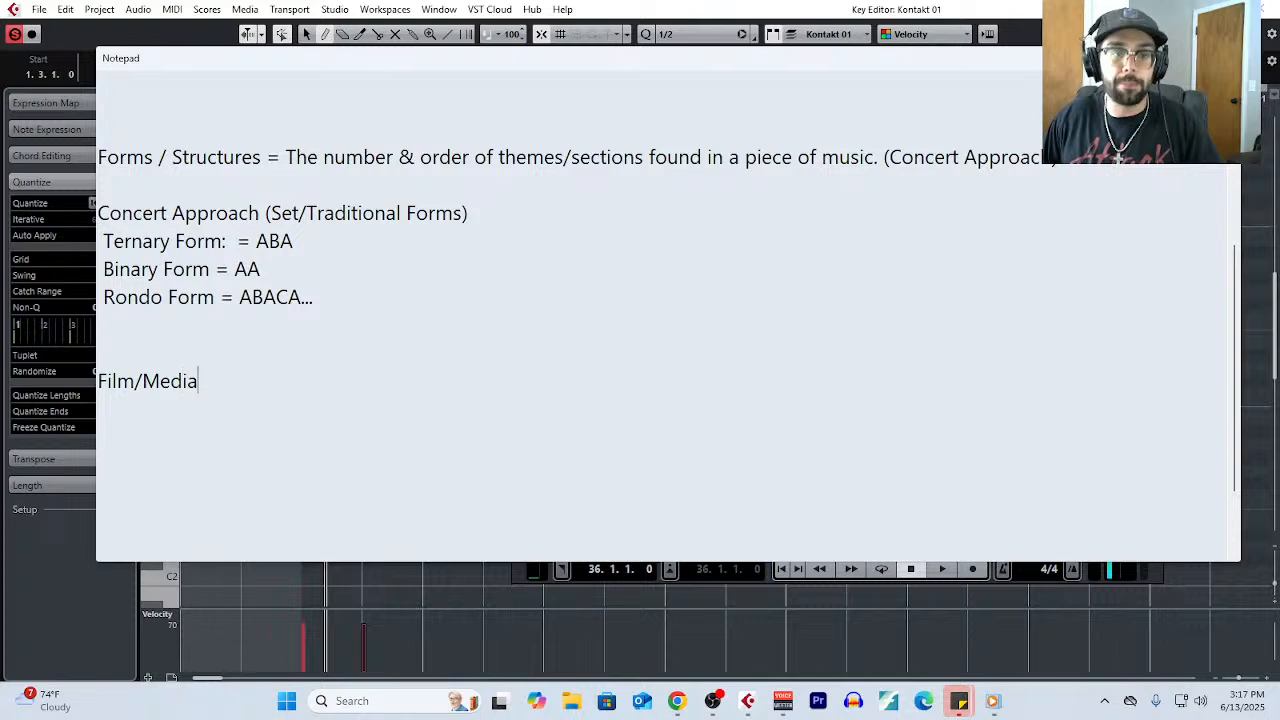
type(" = S")
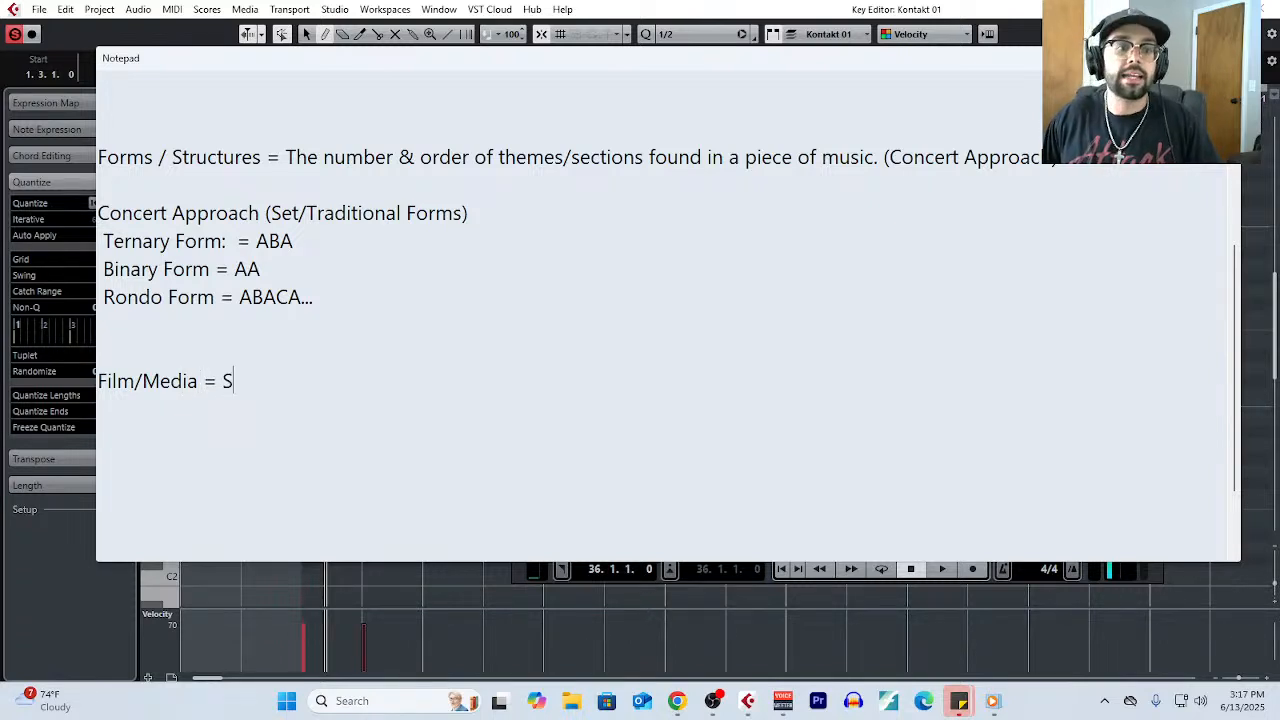
type("ubordinate Forms")
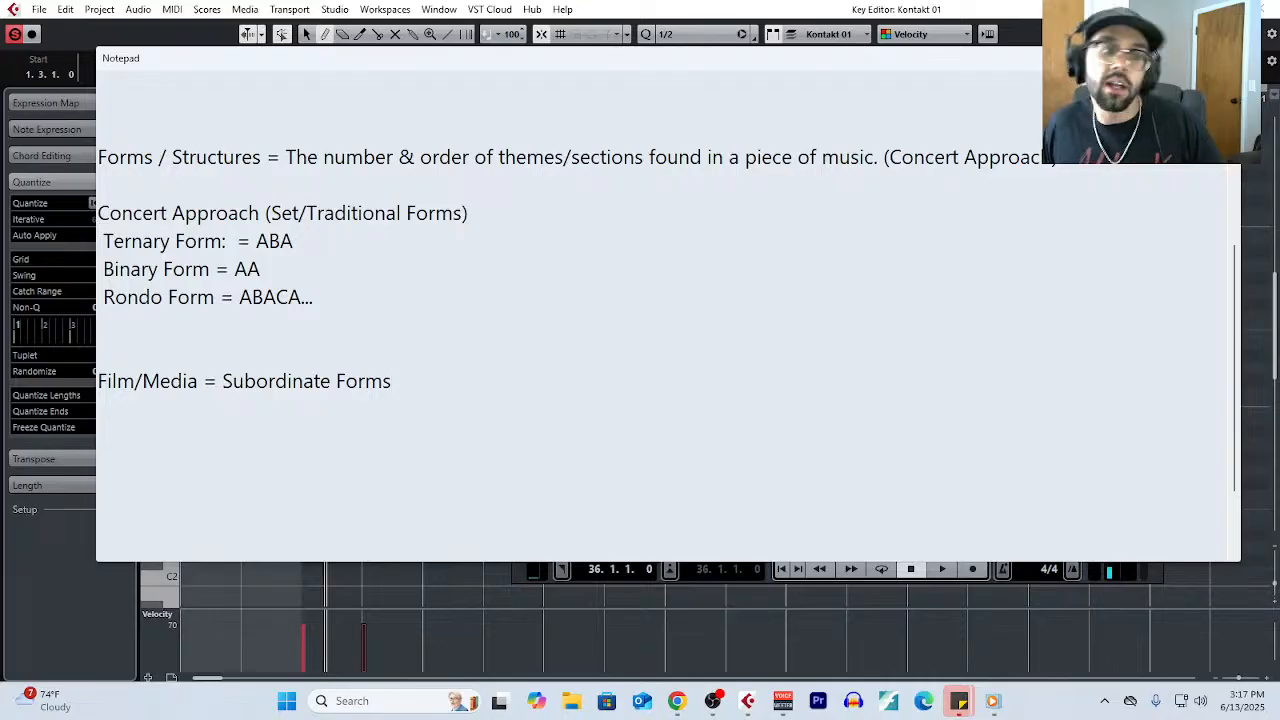
- Highlight "Film", "Media", "Subordinate" and the full phrase "Subordinate Forms" in the Film/Media line
double_click(100, 386)
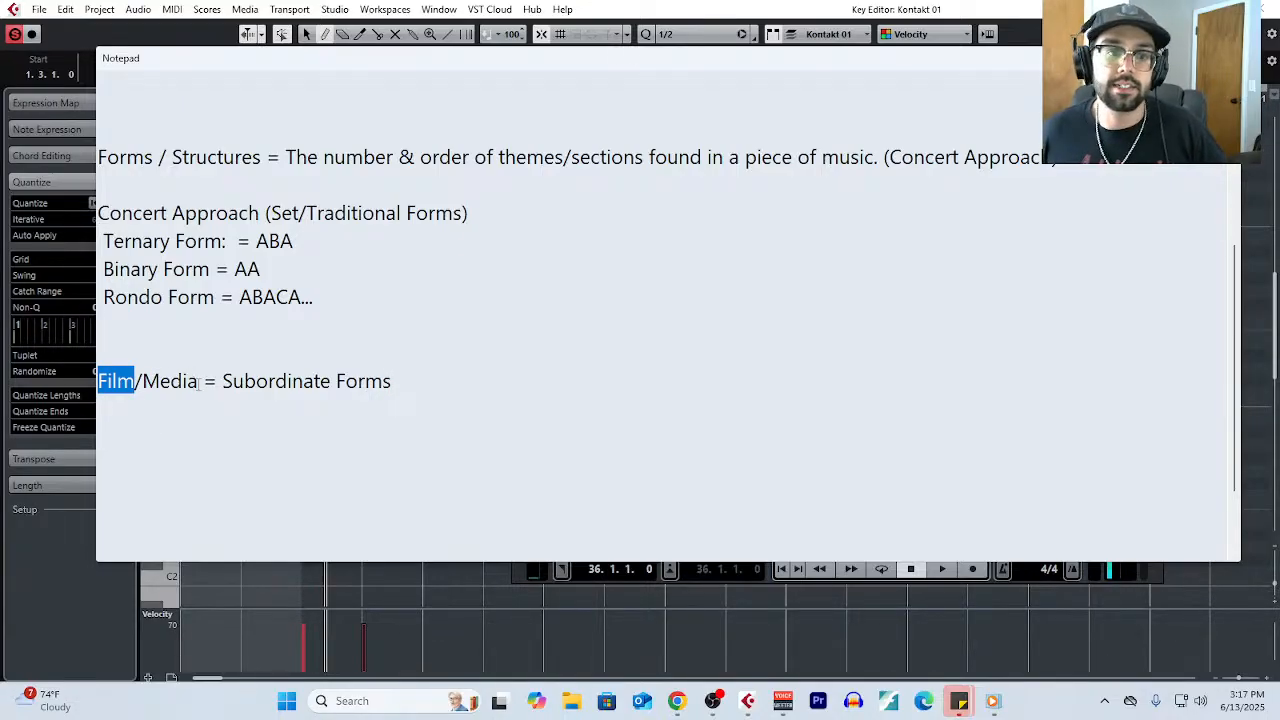
double_click(152, 385)
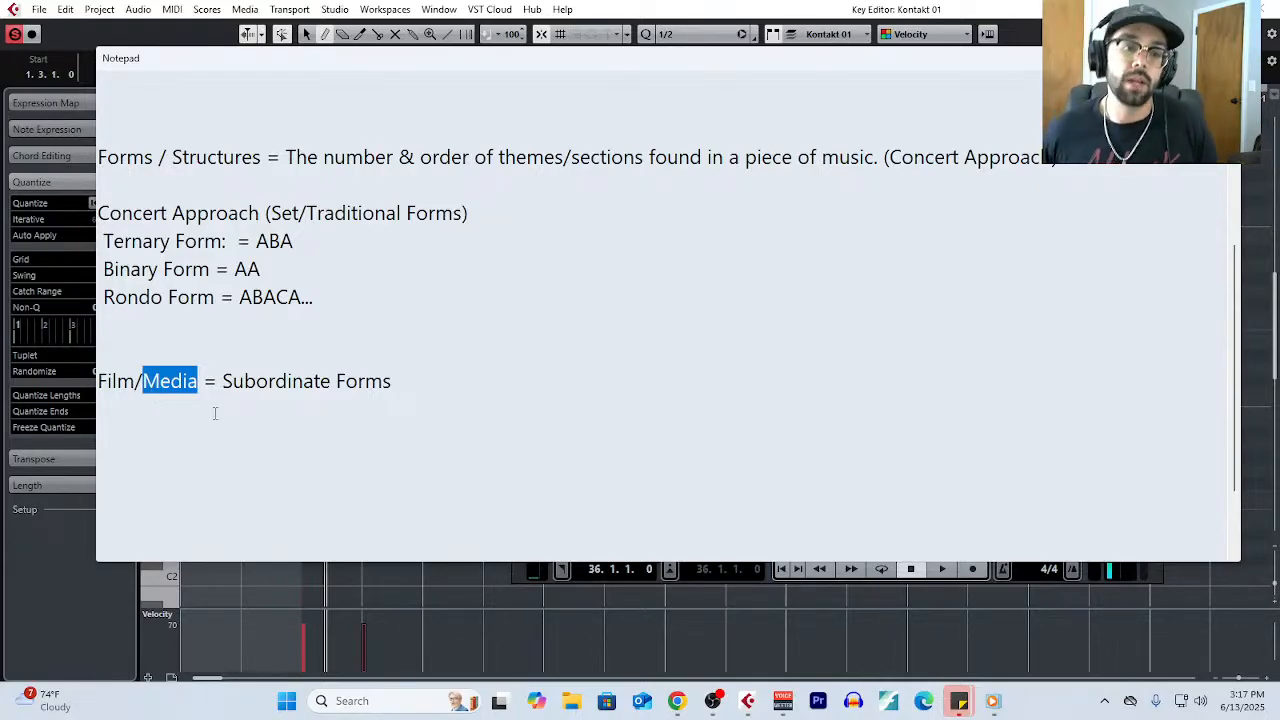
left_click_drag(318, 390, 225, 390)
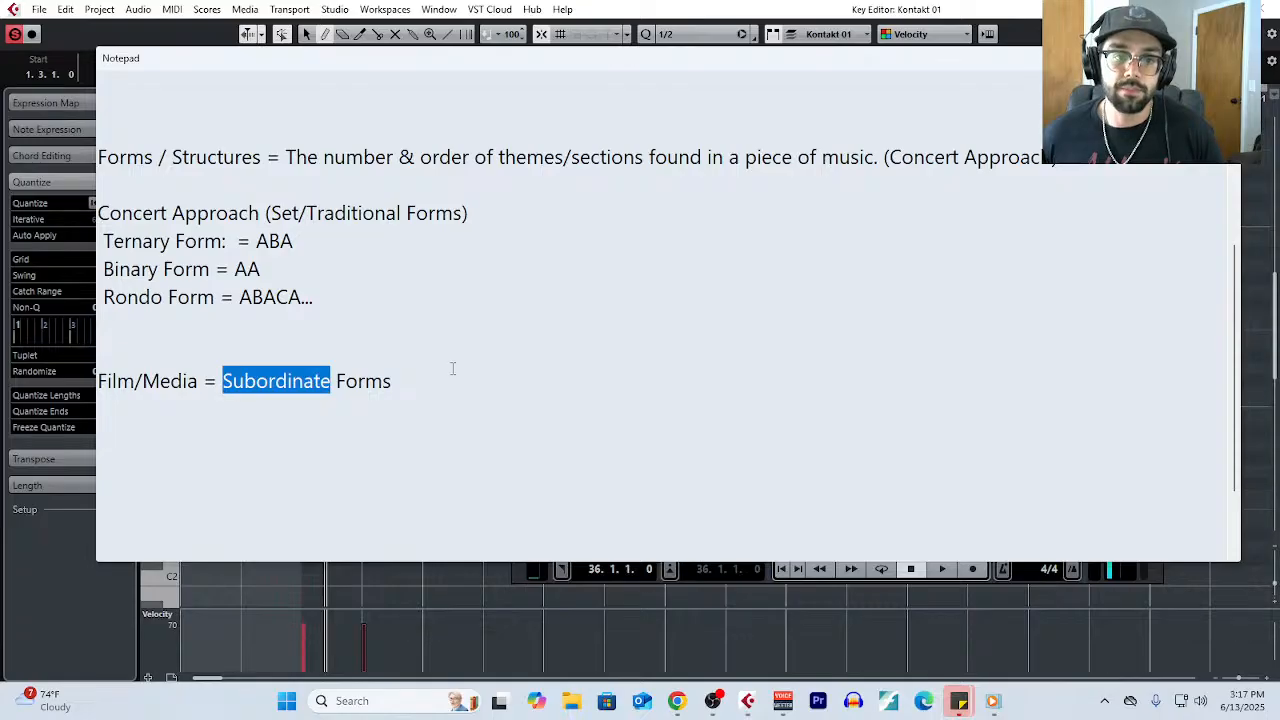
left_click_drag(437, 384, 223, 382)
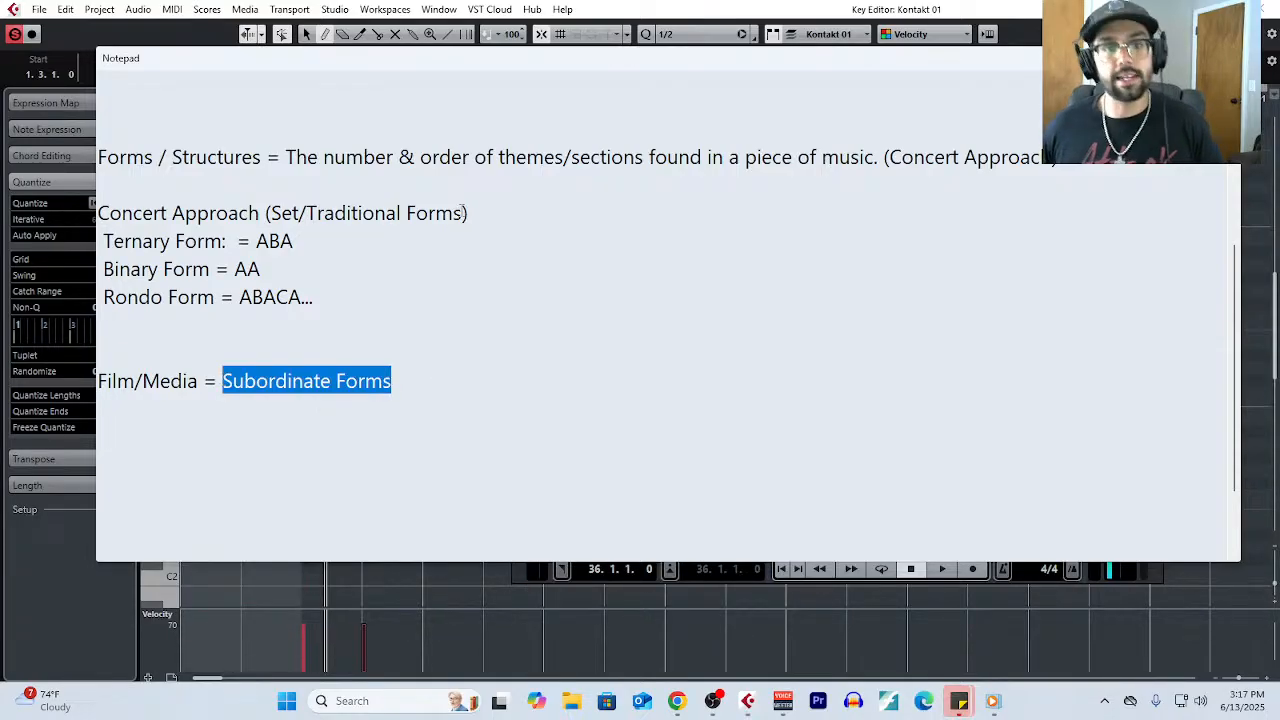
- Append "(The Structure comes from outside of the music itself)" to the Film/Media line
left_click(413, 372)
type("(The STru")
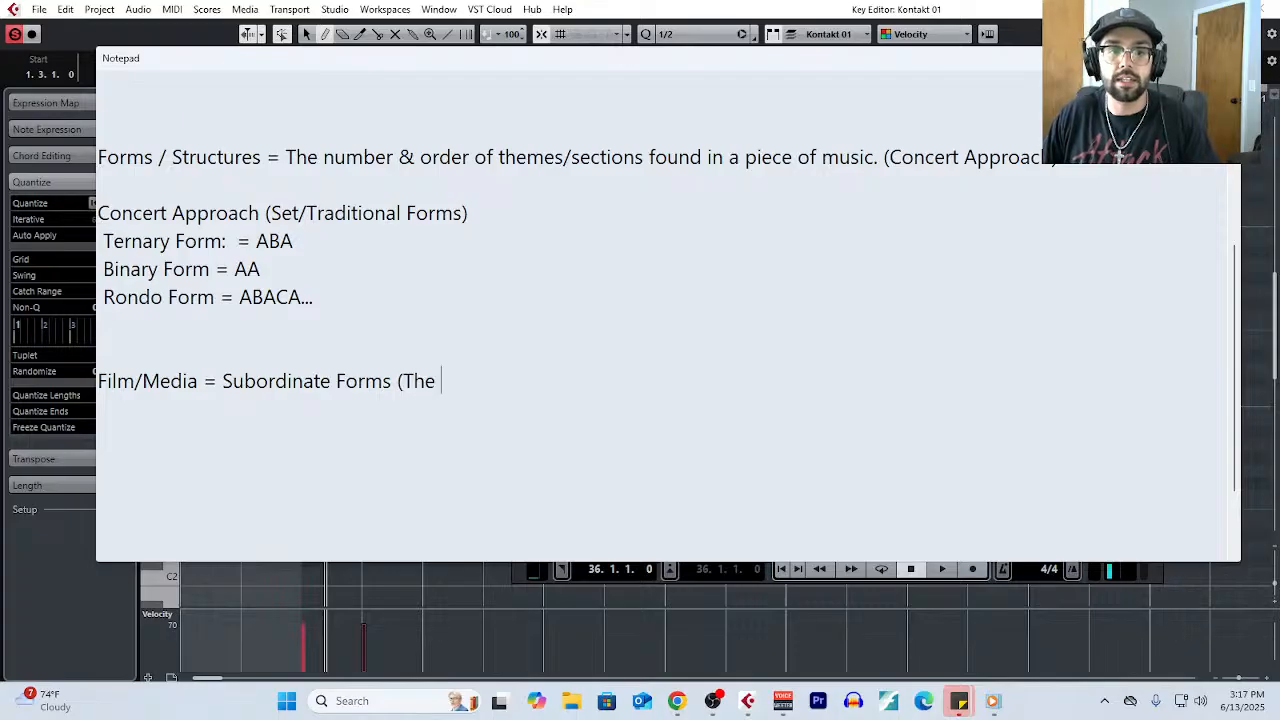
key("BackSpace")
key("BackSpace")
key("BackSpace")
type("truc")
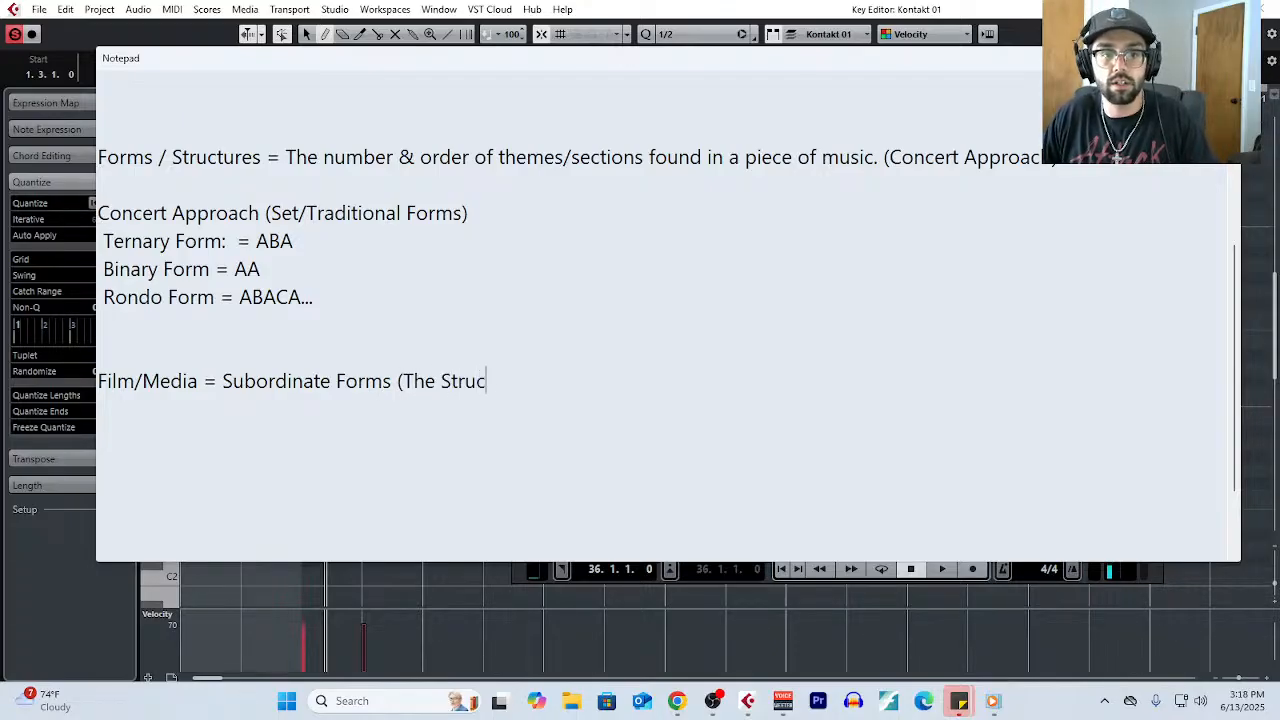
type("ture comes from out")
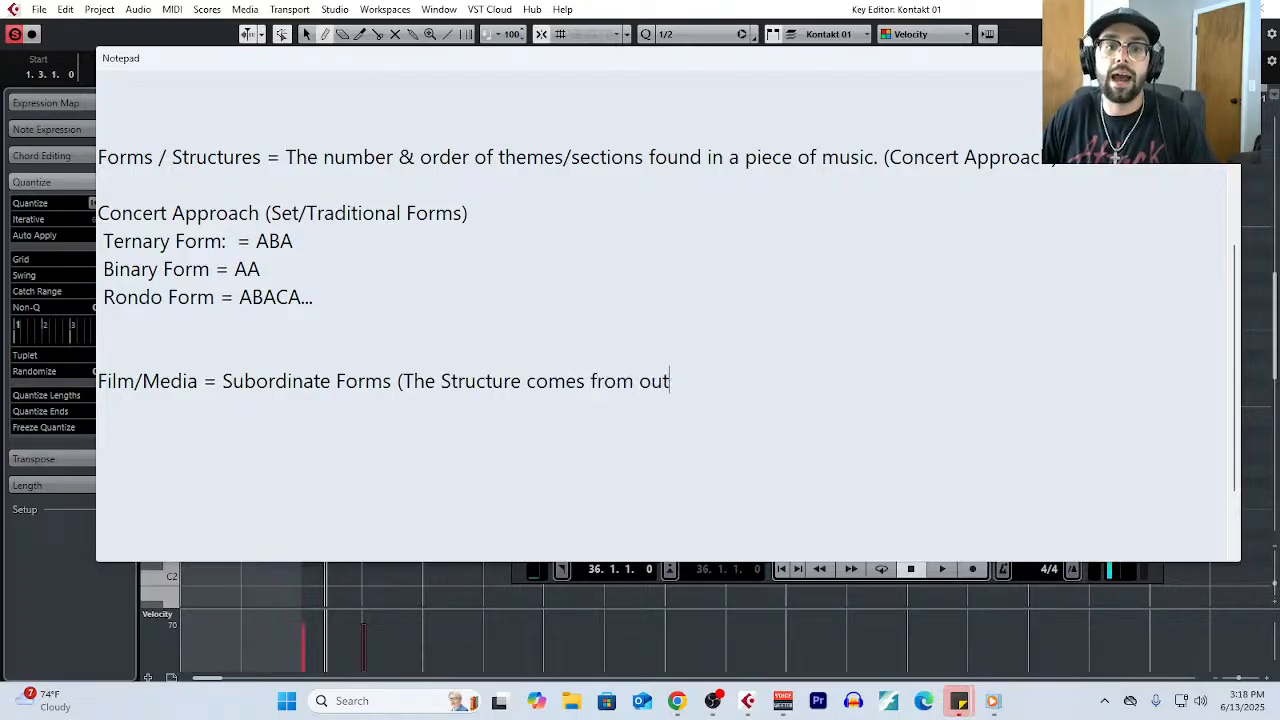
type("side of the music itself)")
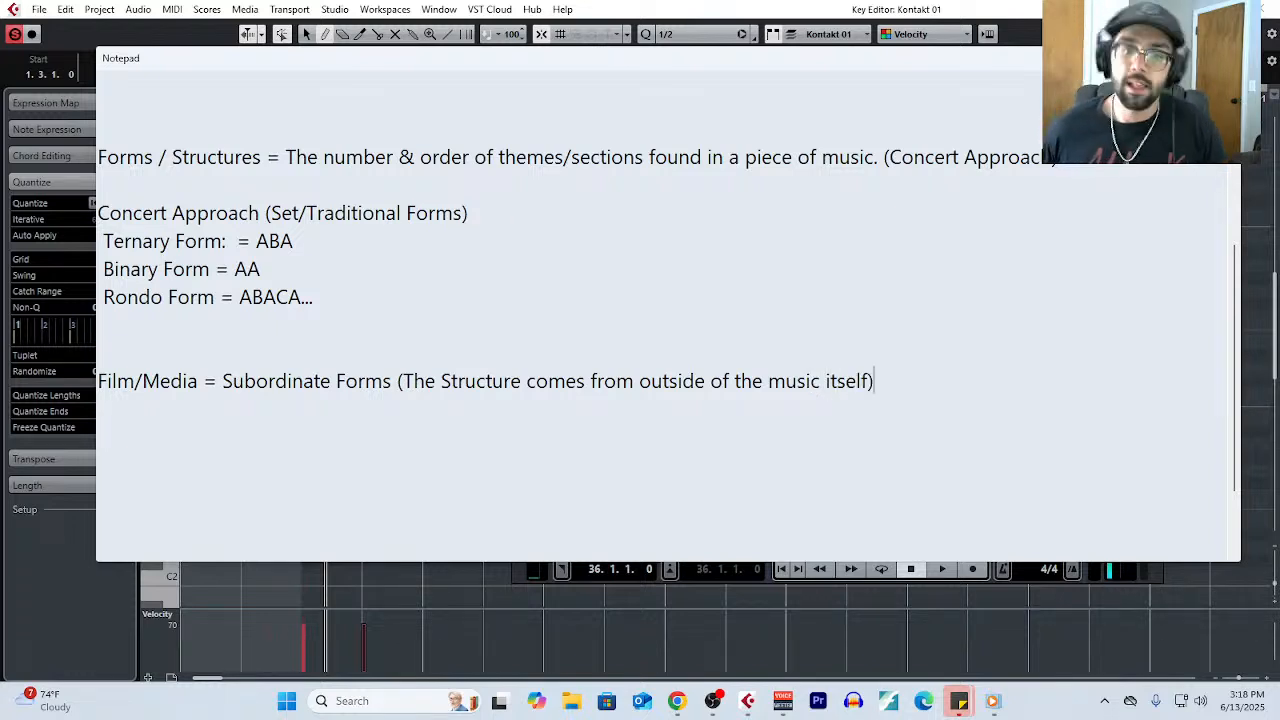
- Add the point "- Films = Each scene determines the form" under the Film/Media line, and highlight "Films ="
key("Return")
type("- ")
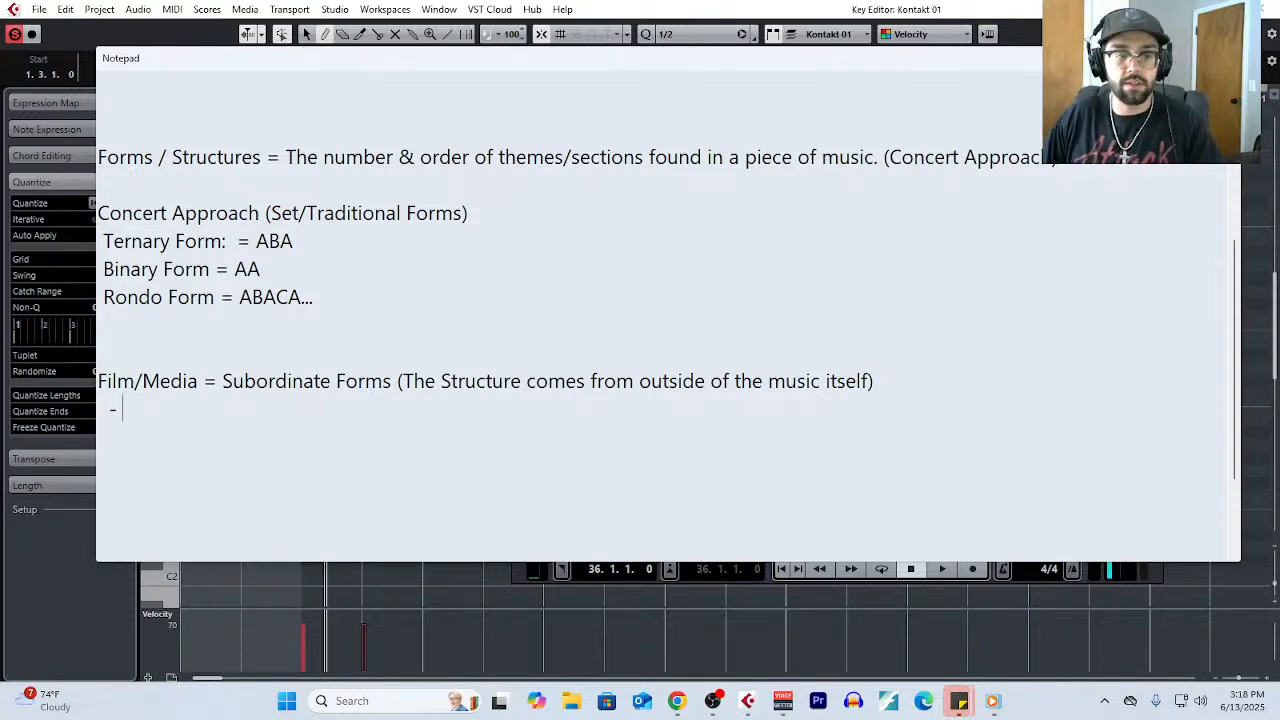
type("Films = Each ")
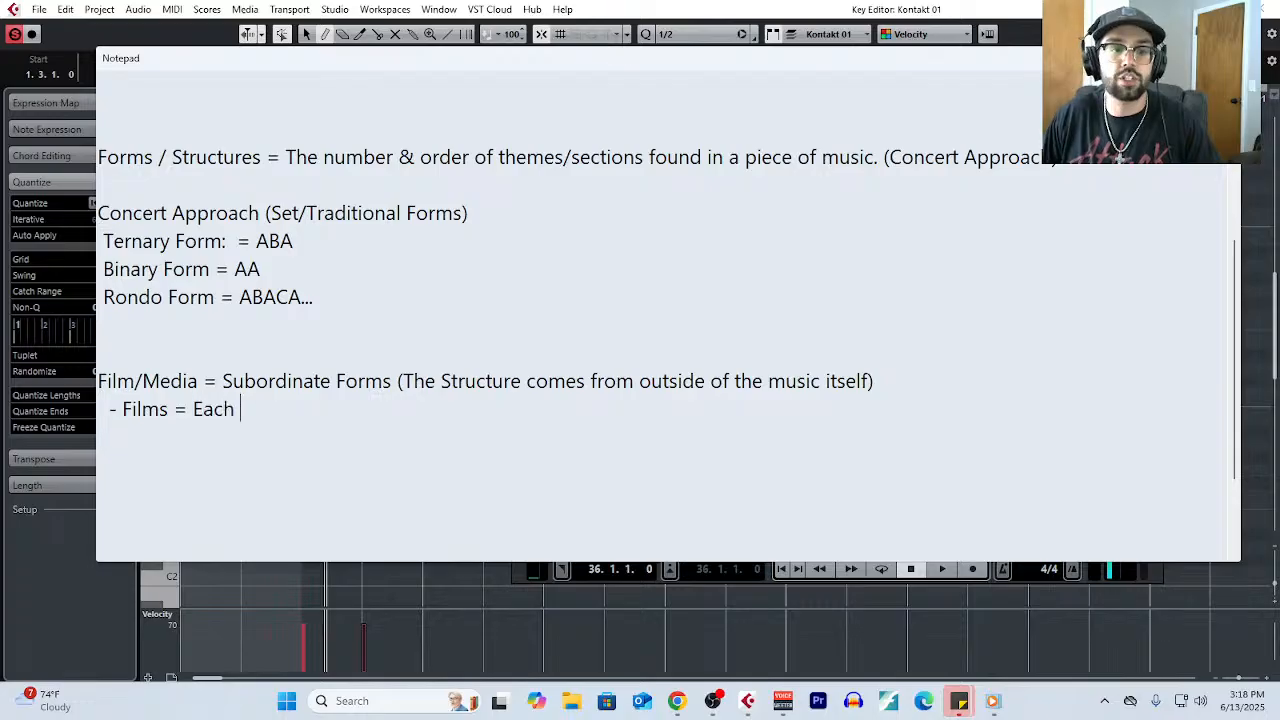
type("scene determines the")
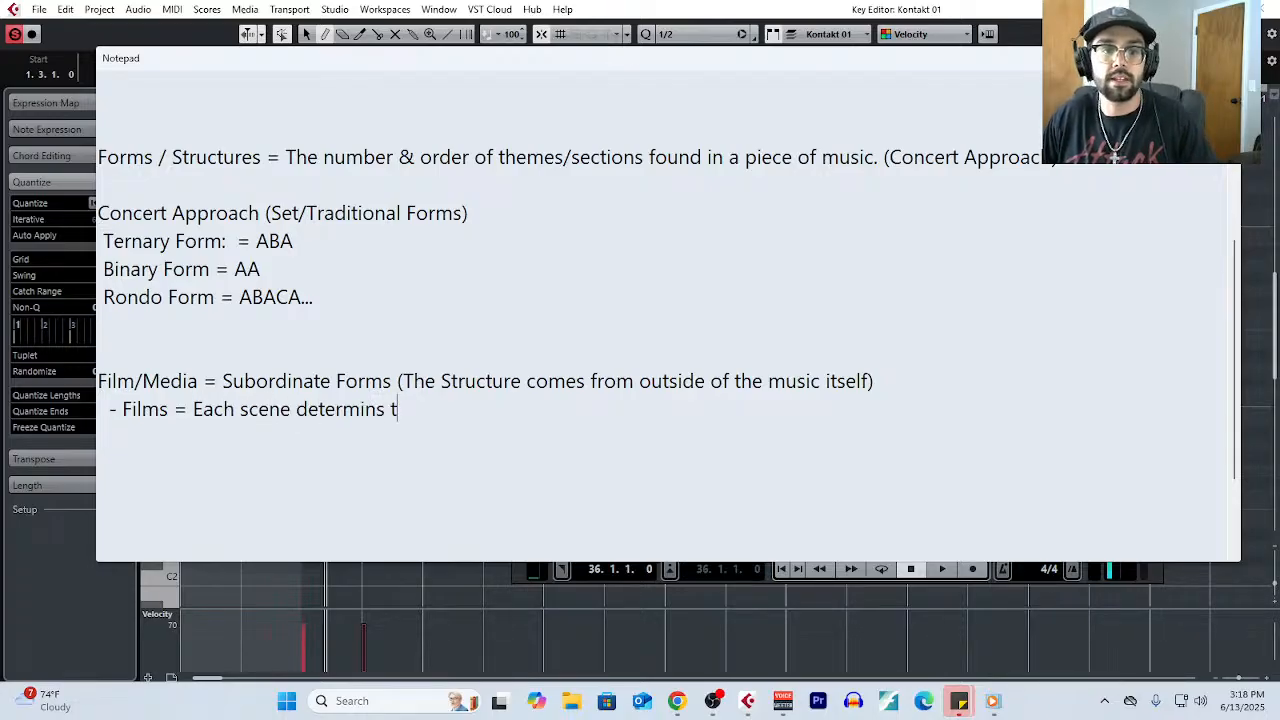
key("BackSpace")
key("BackSpace")
key("BackSpace")
key("BackSpace")
key("BackSpace")
type("es the form")
key("Return")
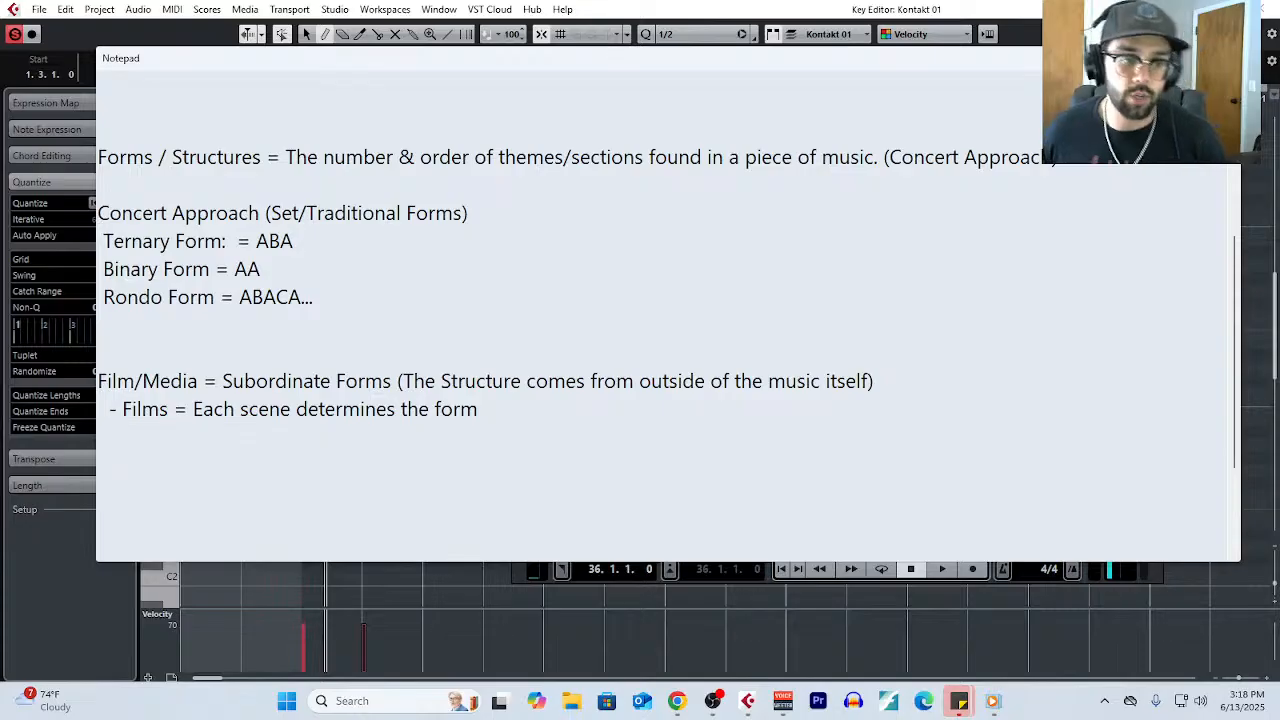
left_click_drag(189, 421, 123, 420)
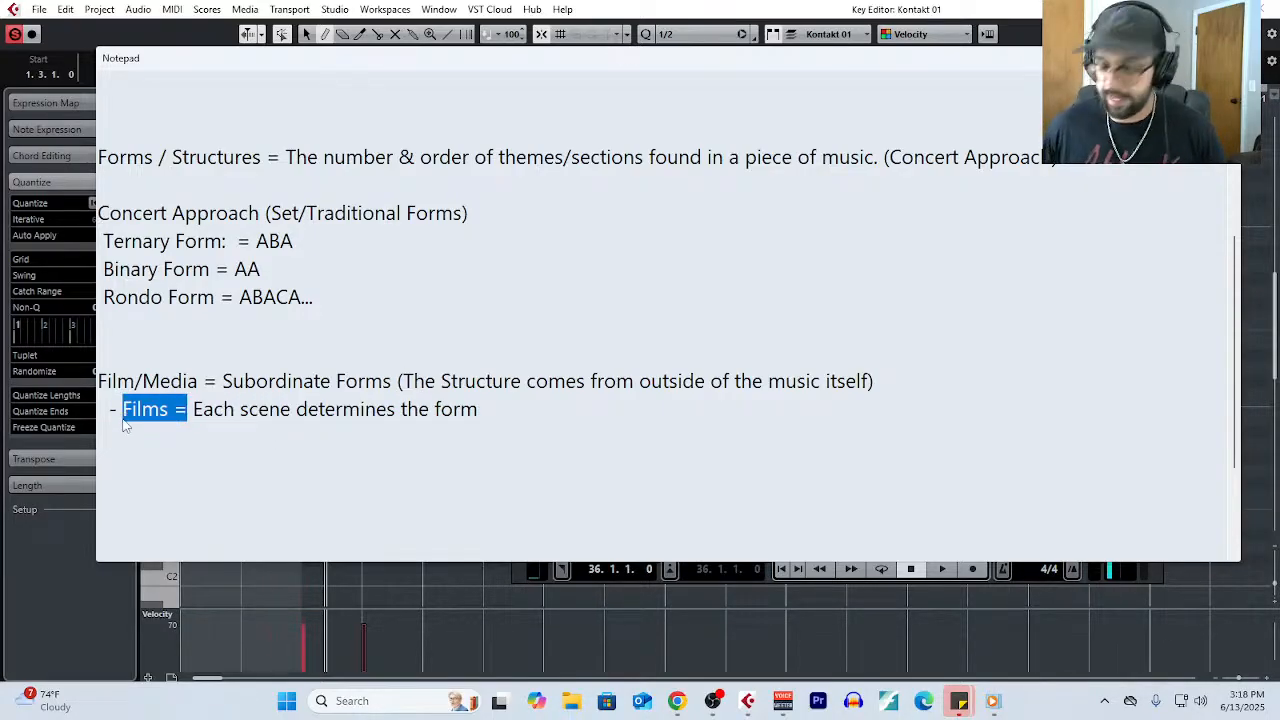
- Remove "Films =" from the point under Film/Media, and highlight the Forms / Structures definition and the word "scene"
key("BackSpace")
key("BackSpace")
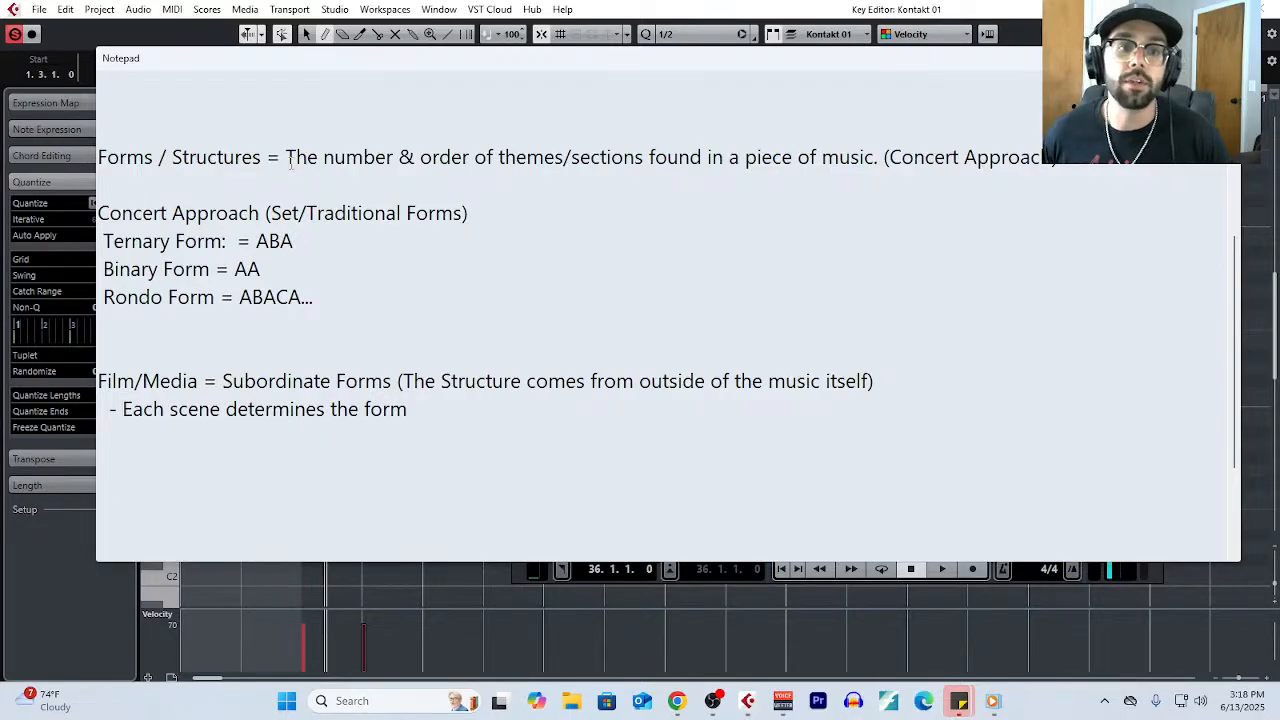
left_click_drag(286, 160, 879, 160)
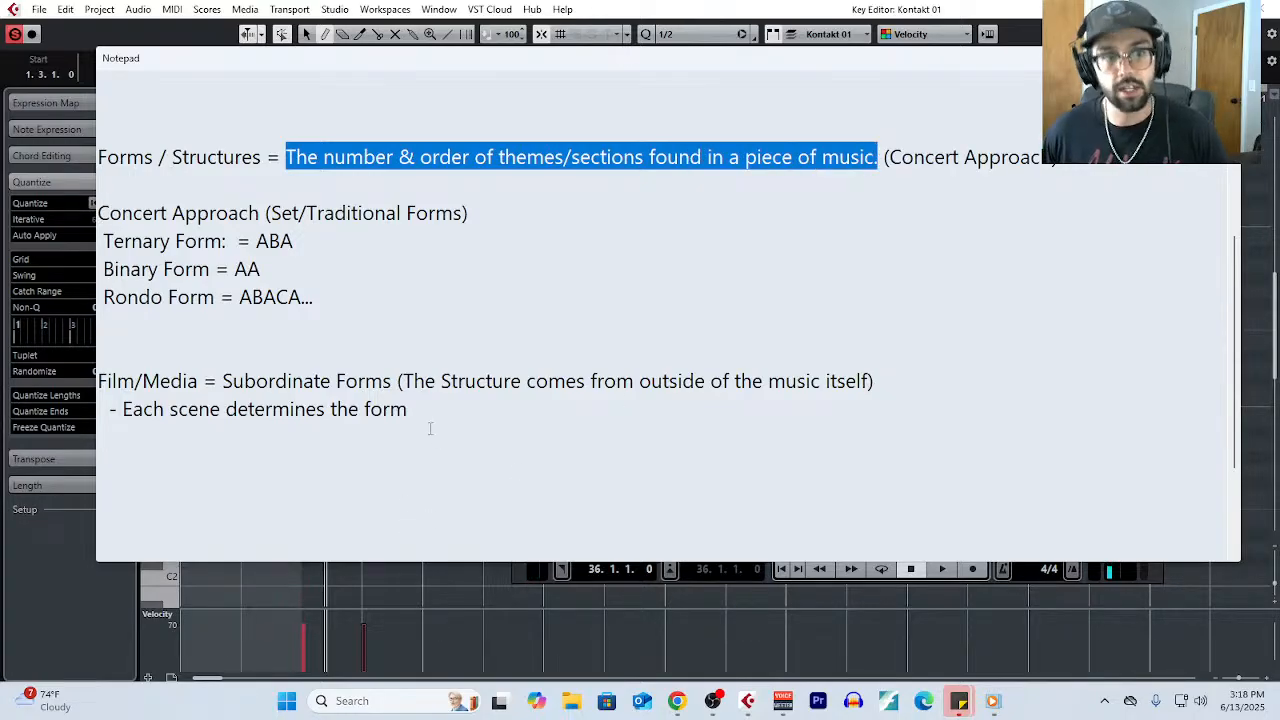
left_click_drag(220, 409, 166, 418)
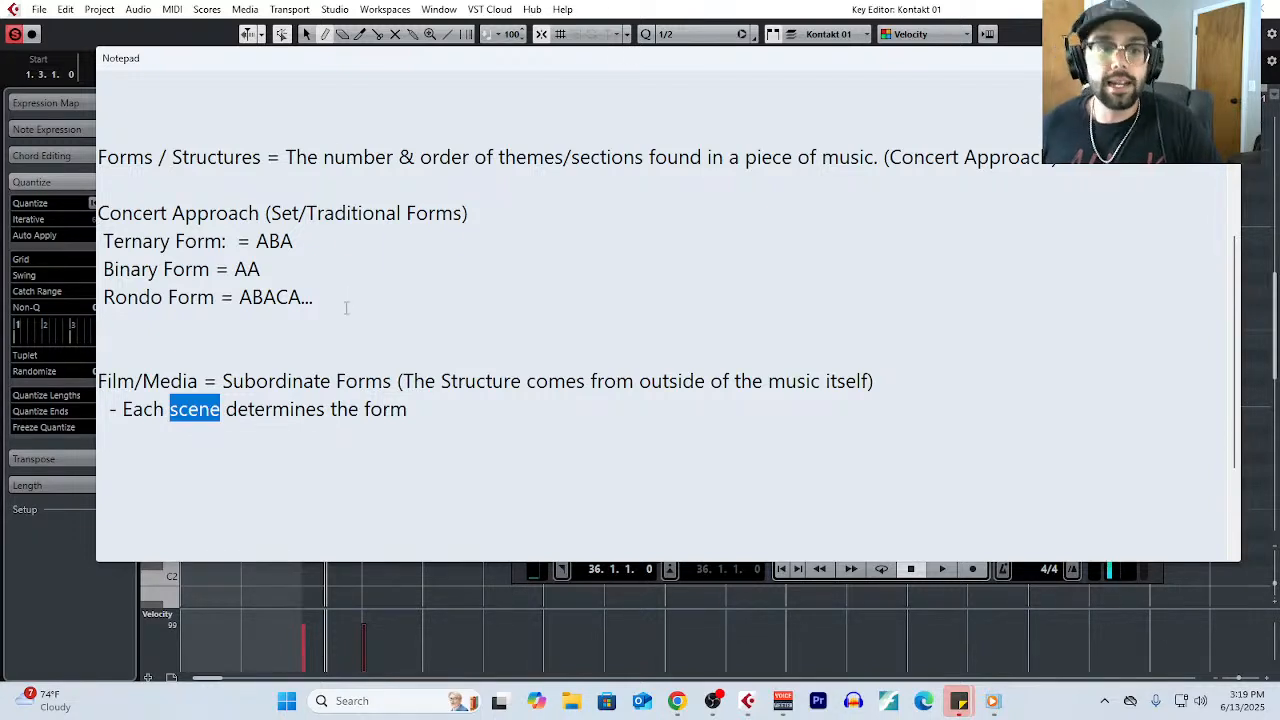
- Highlight the ternary, binary and rondo form lines, and the "Forms / Structures" heading
left_click_drag(346, 300, 18, 233)
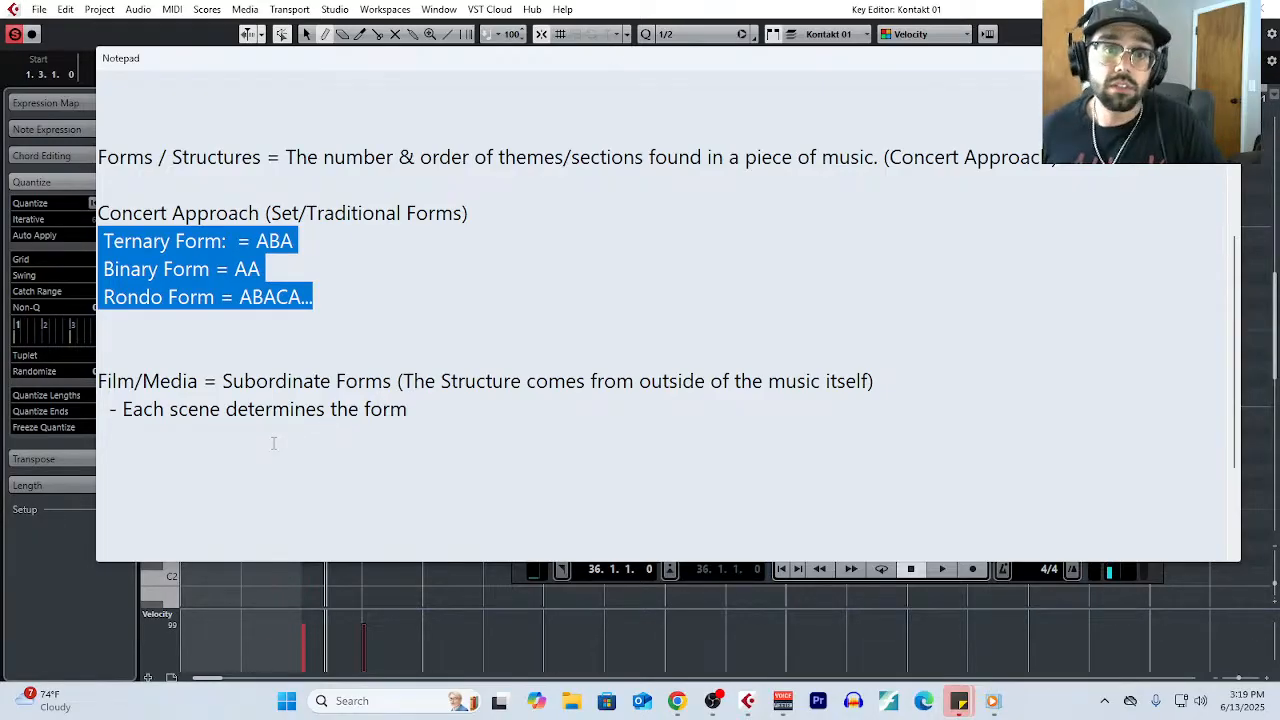
left_click(363, 251)
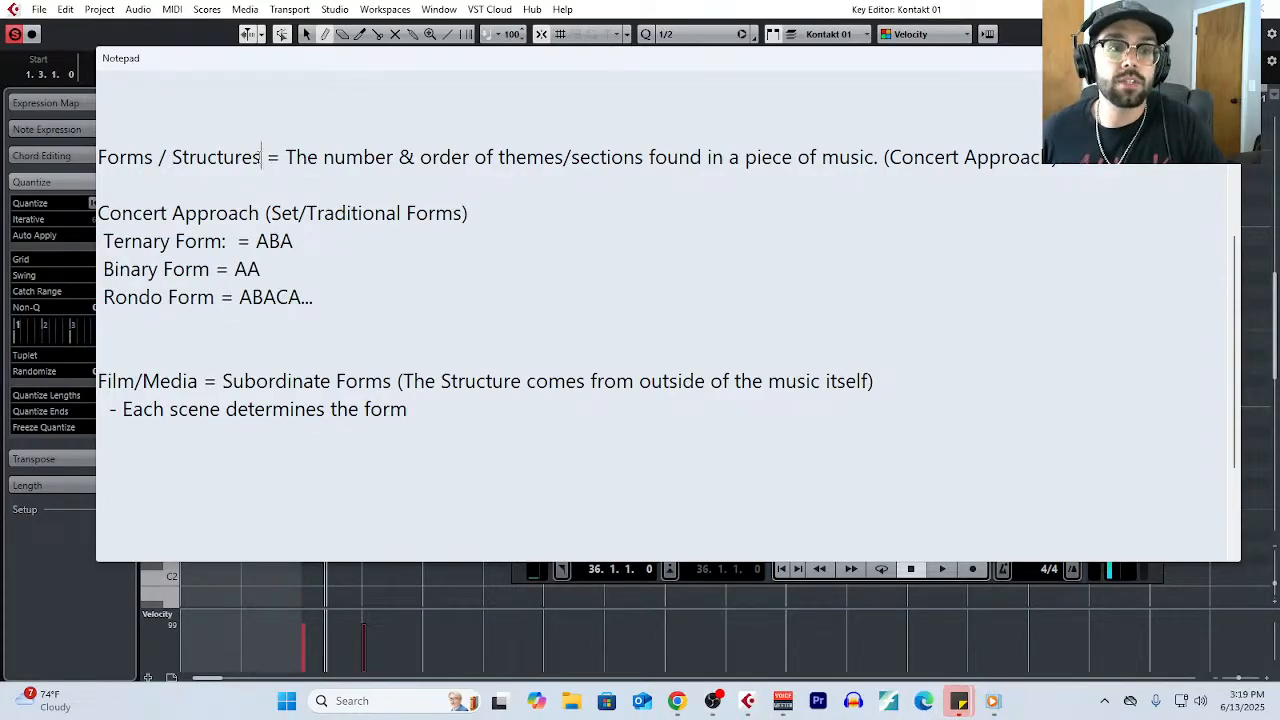
left_click_drag(261, 157, 97, 158)
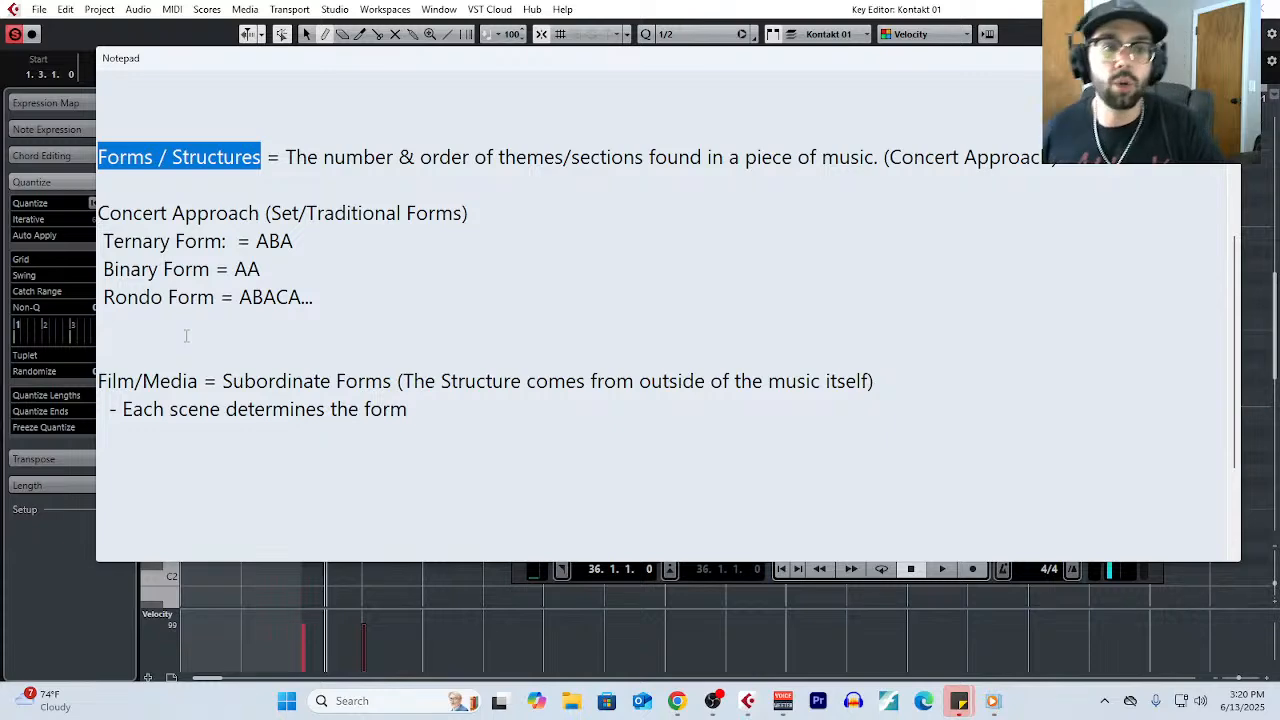
left_click(236, 165)
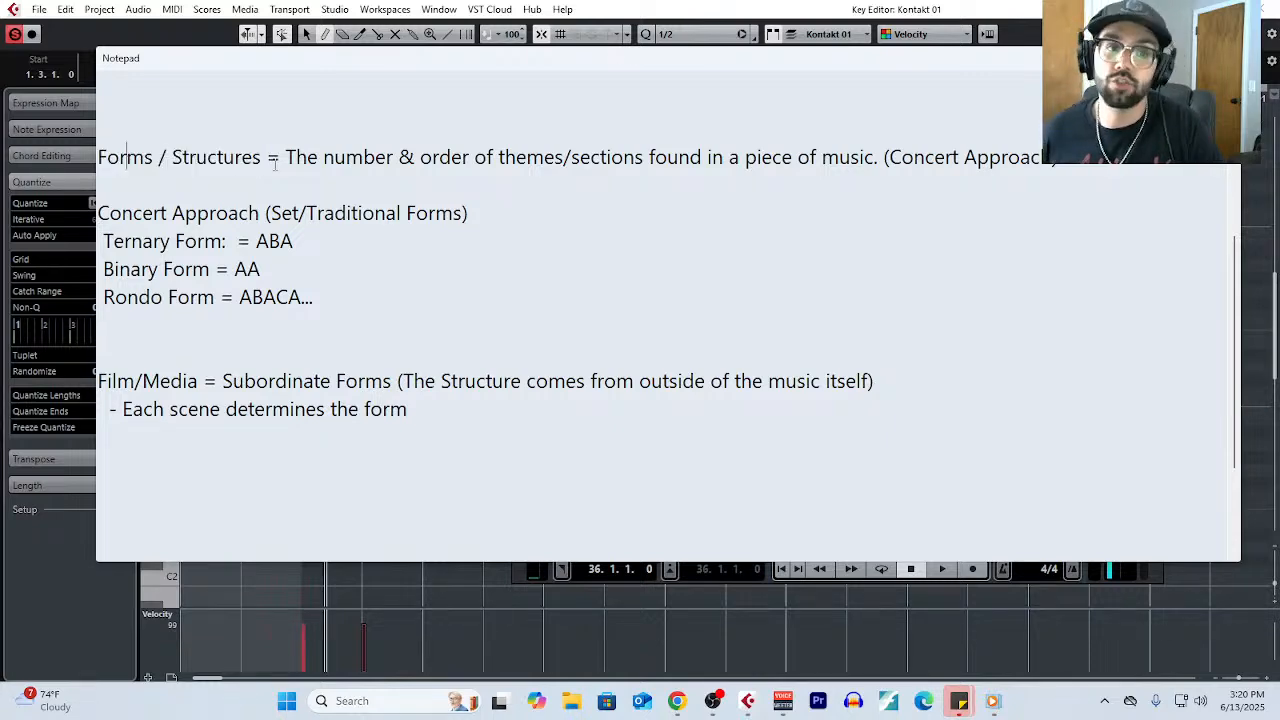
left_click_drag(268, 163, 74, 164)
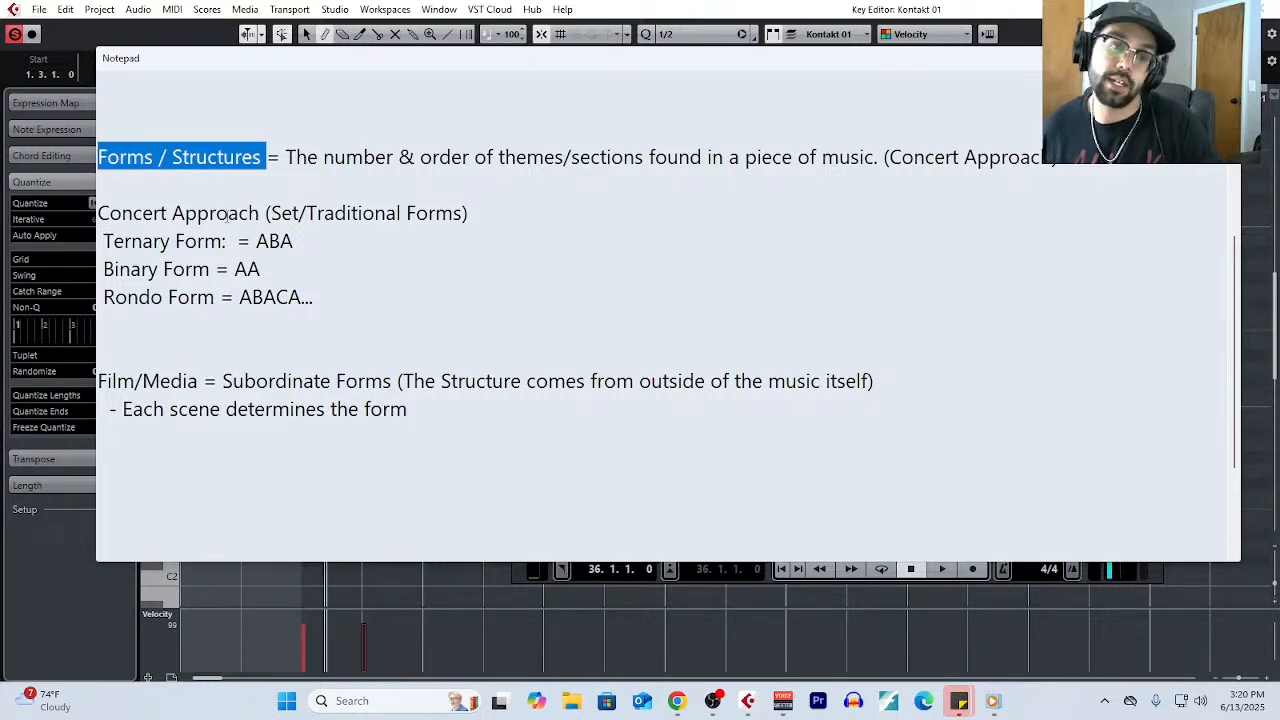
- Highlight the "Basics of Sonata Form:" heading and the Theme A and Theme B lines under Exposition
scroll(340, 322, "up", 4)
left_click_drag(302, 86, 66, 85)
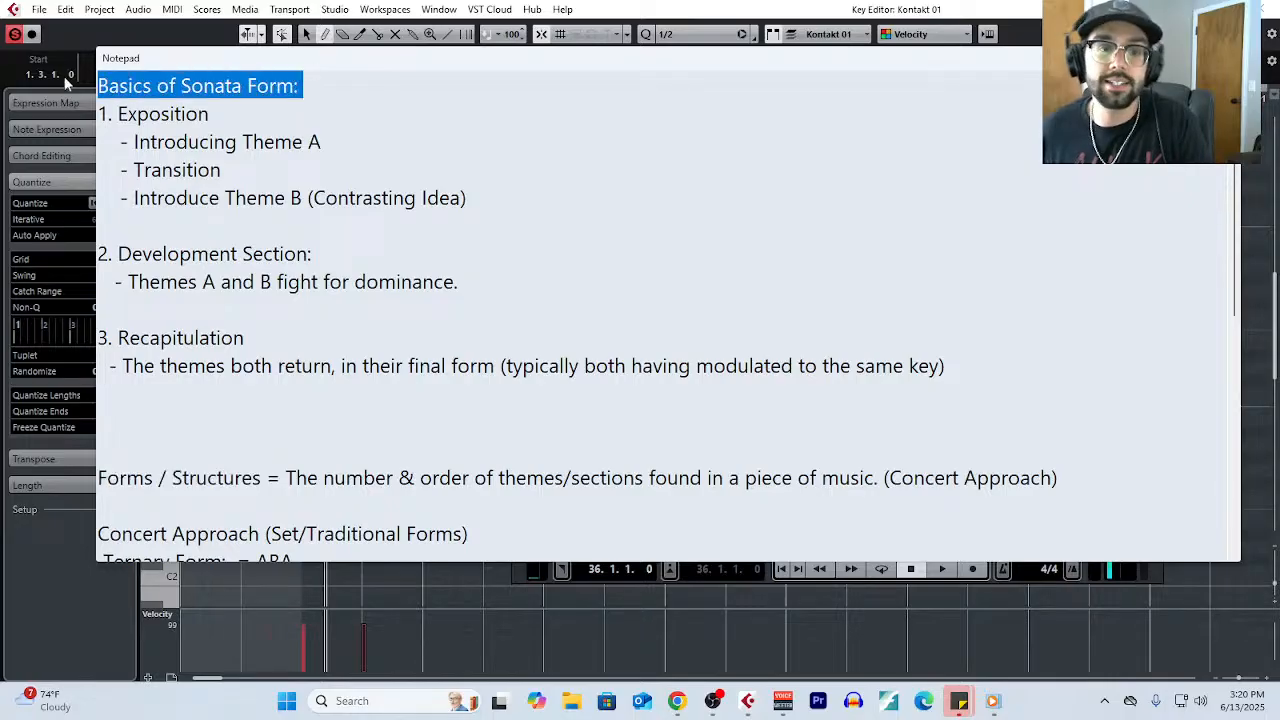
left_click(354, 147)
left_click_drag(354, 145, 112, 150)
left_click_drag(307, 203, 57, 206)
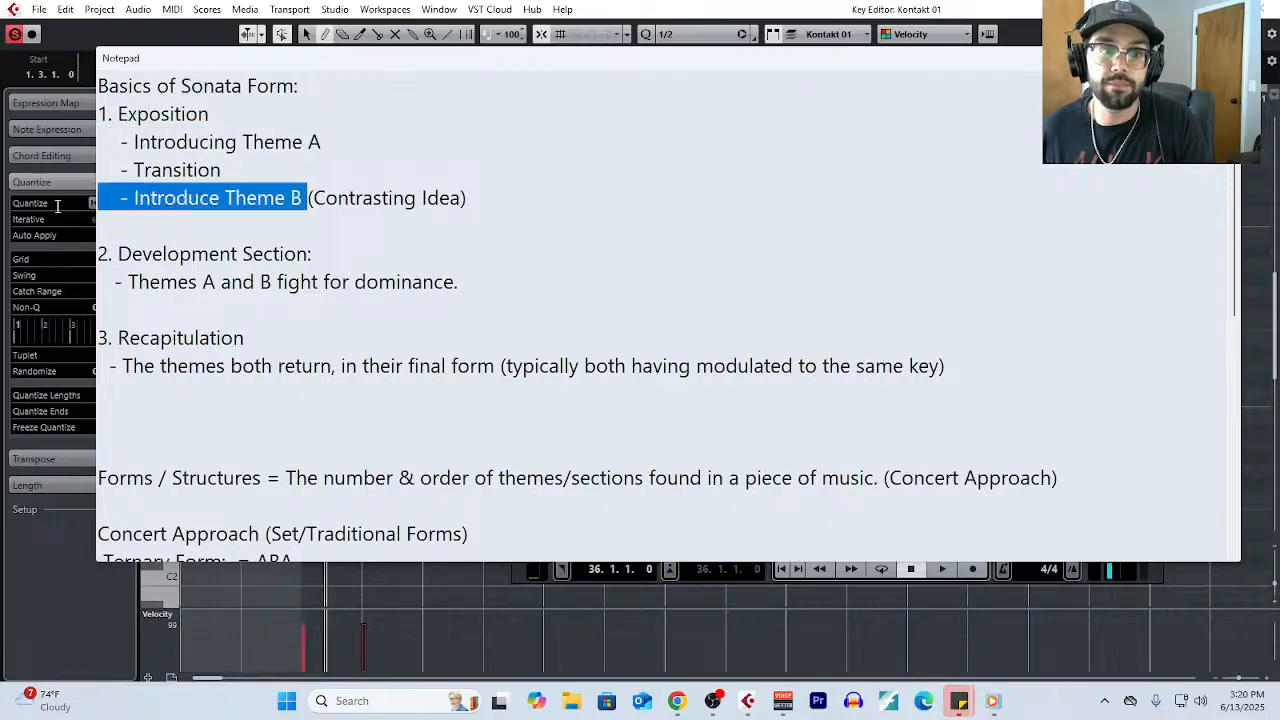
- Highlight the "Rondo Form = ABACA..." line and the "Each scene determines the form" point, and review the surrounding notes
scroll(521, 417, "down", 5)
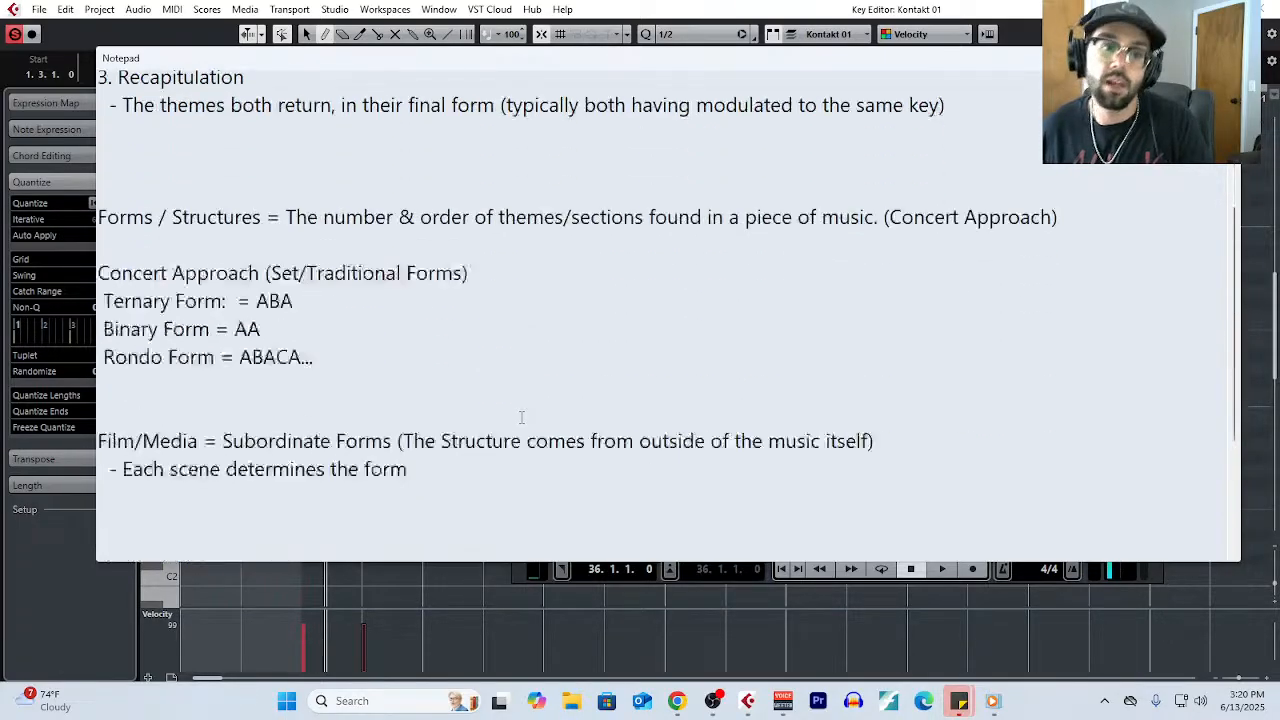
scroll(521, 417, "up", 4)
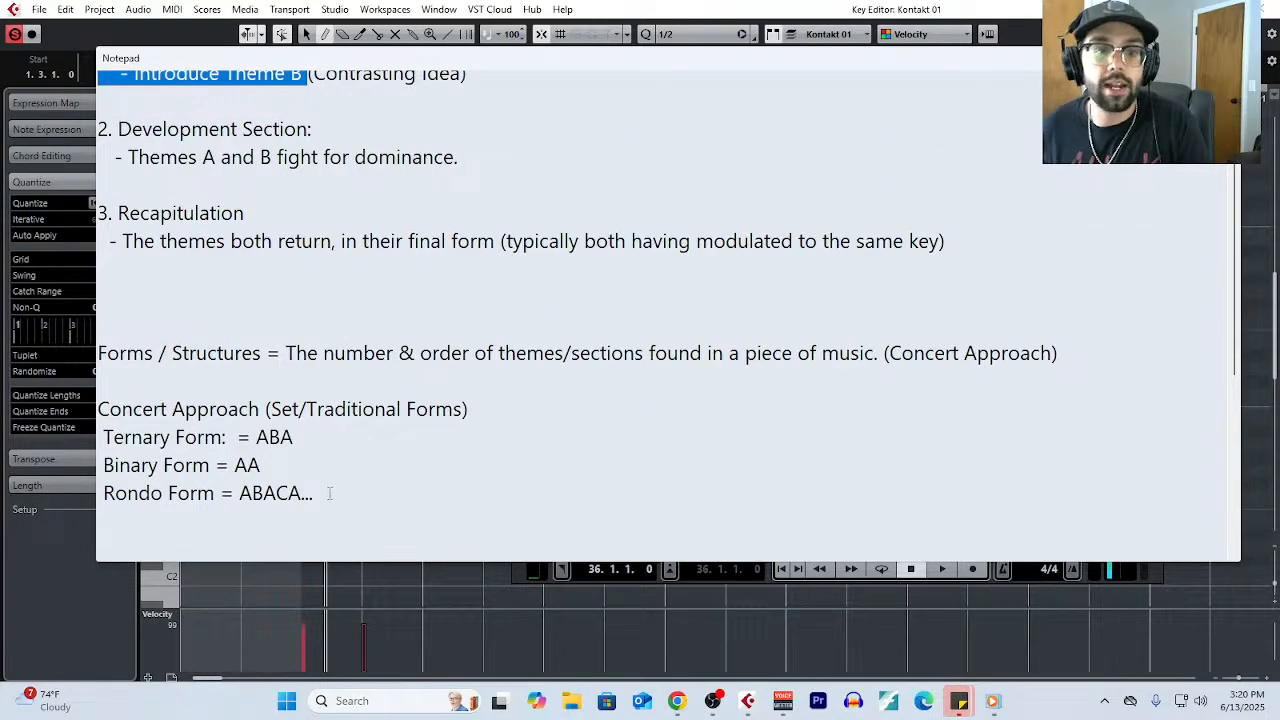
left_click_drag(318, 492, 13, 487)
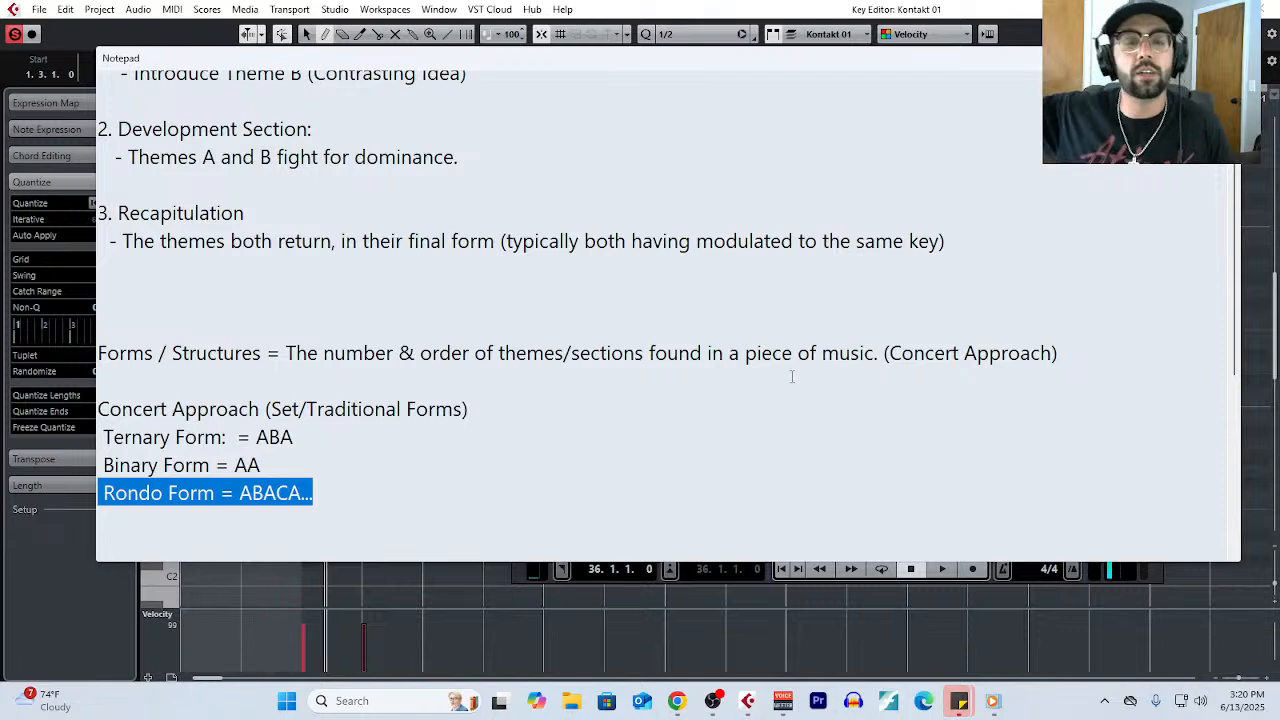
scroll(590, 375, "down", 4)
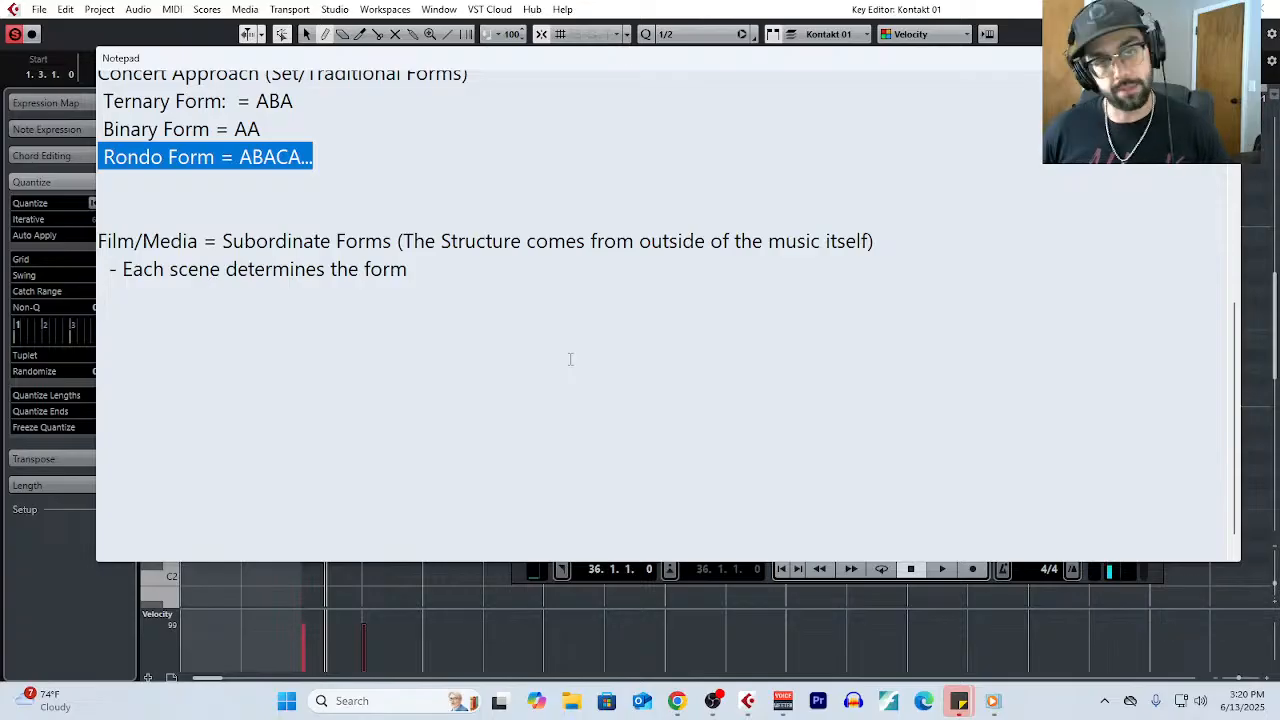
left_click_drag(451, 271, 86, 274)
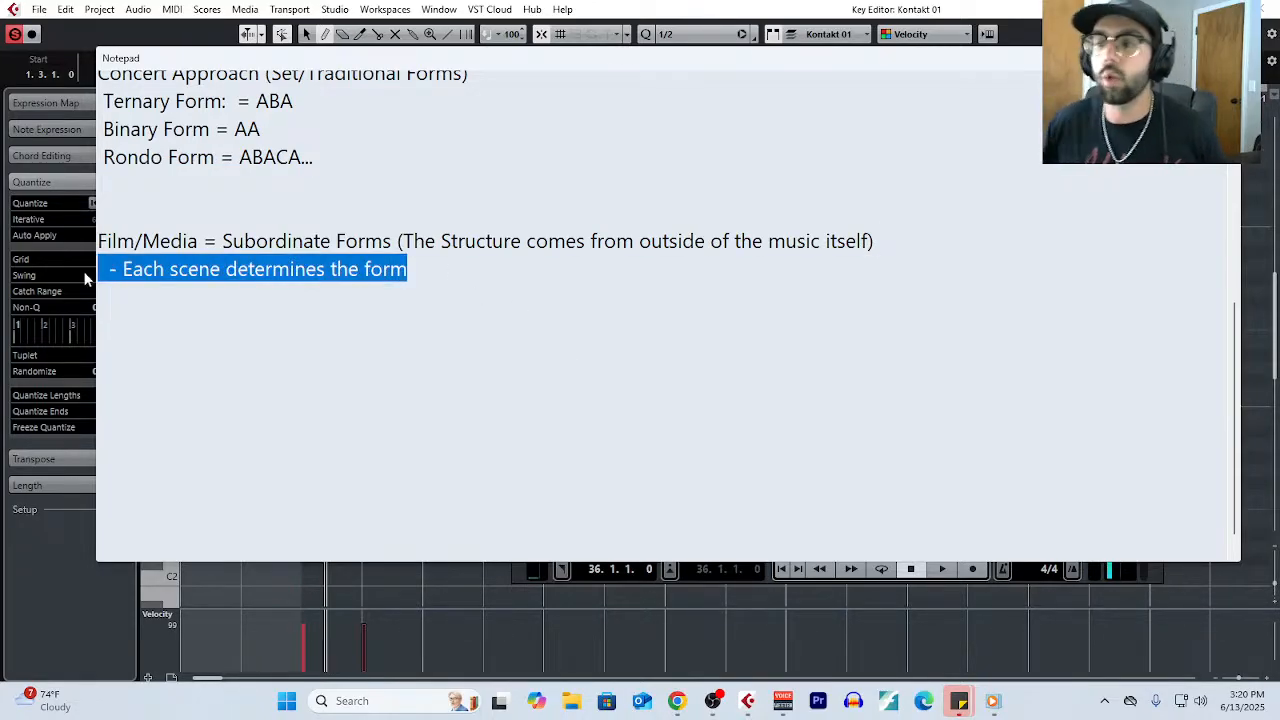
scroll(314, 308, "up", 6)
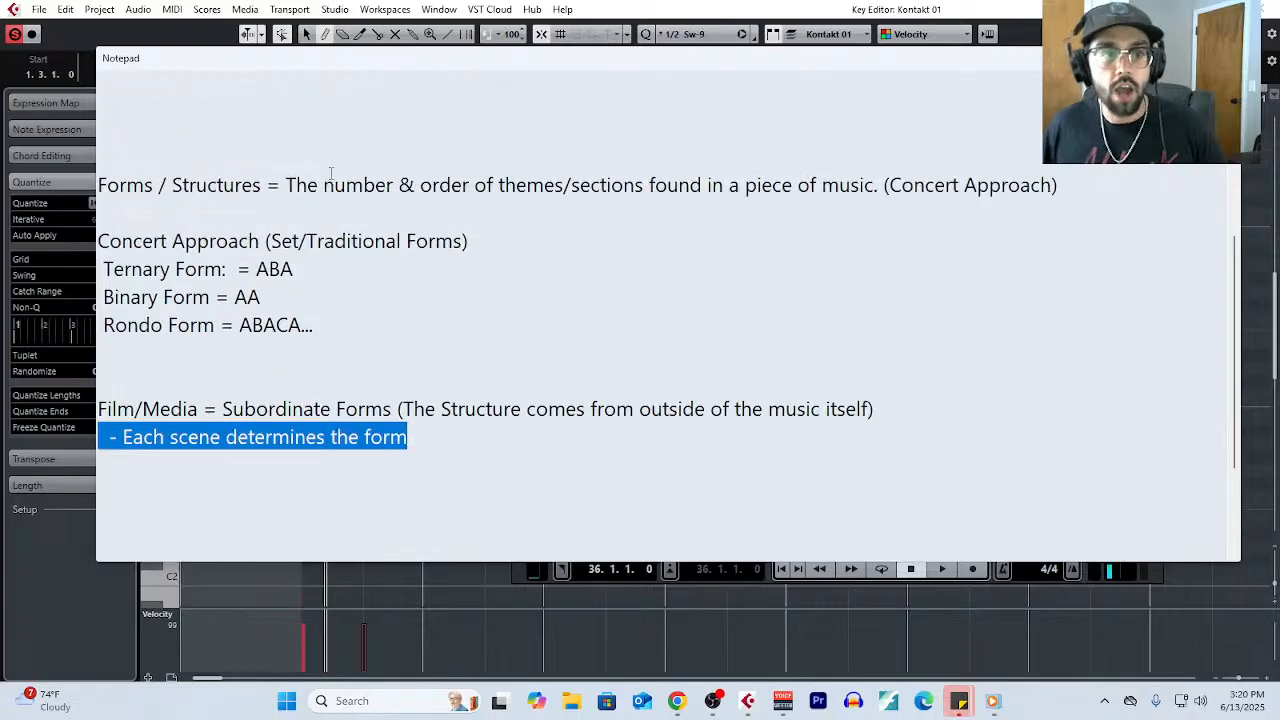
scroll(314, 308, "down", 4)
scroll(318, 311, "up", 1)
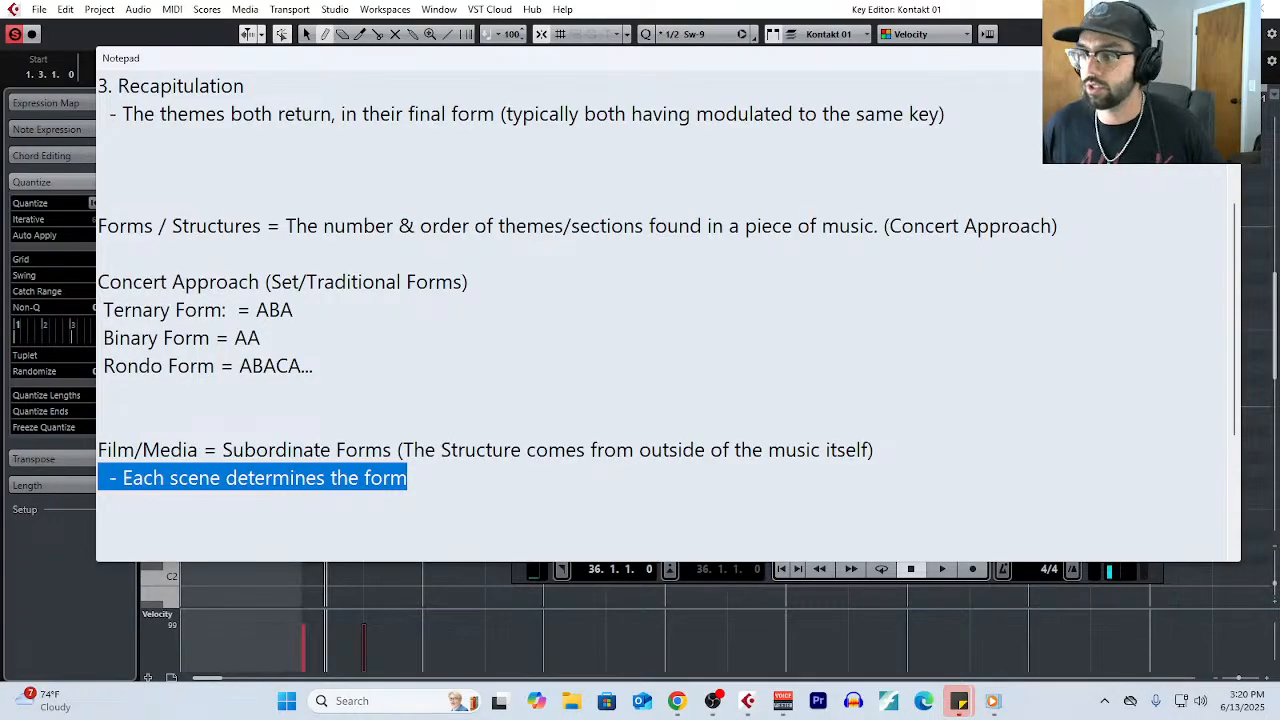
- Switch to Cubase's Key Editor, move the D3, F#3, A3 chord to the start of bar 2, and lengthen both chords to one bar
key("alt+Tab")
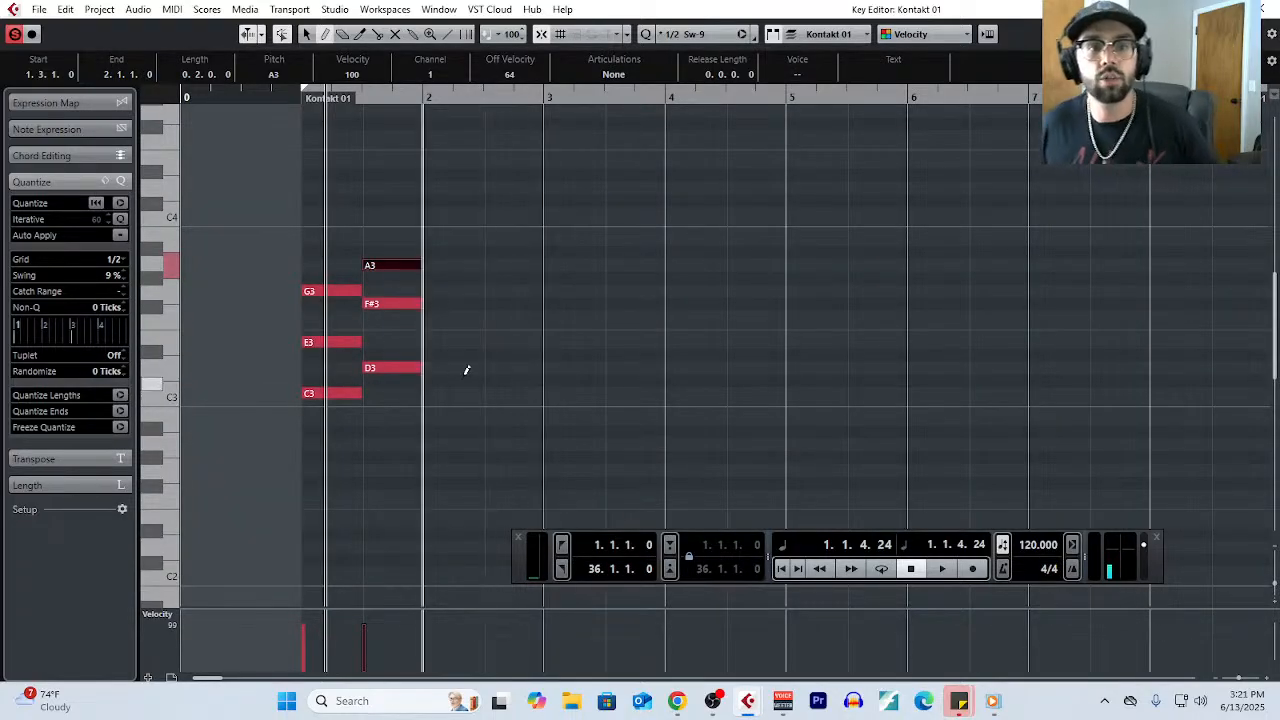
left_click_drag(410, 225, 436, 371)
left_click_drag(350, 227, 477, 432)
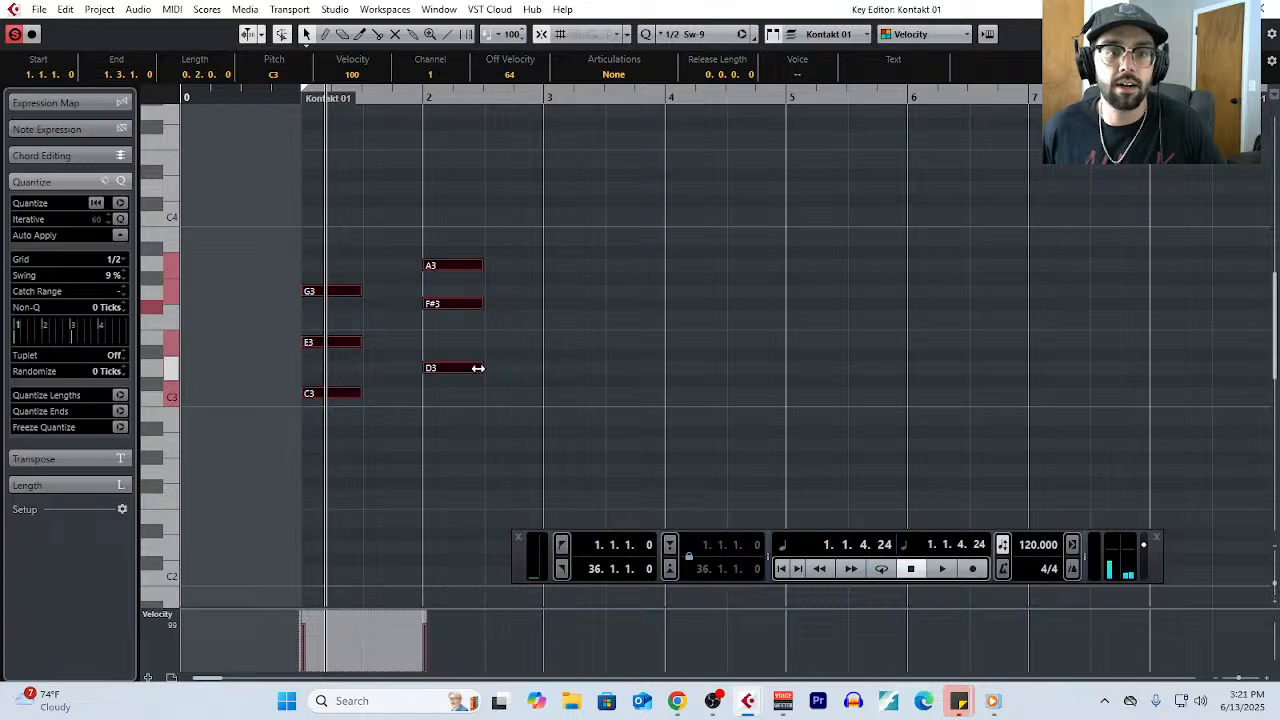
left_click_drag(478, 368, 543, 370)
key("g")
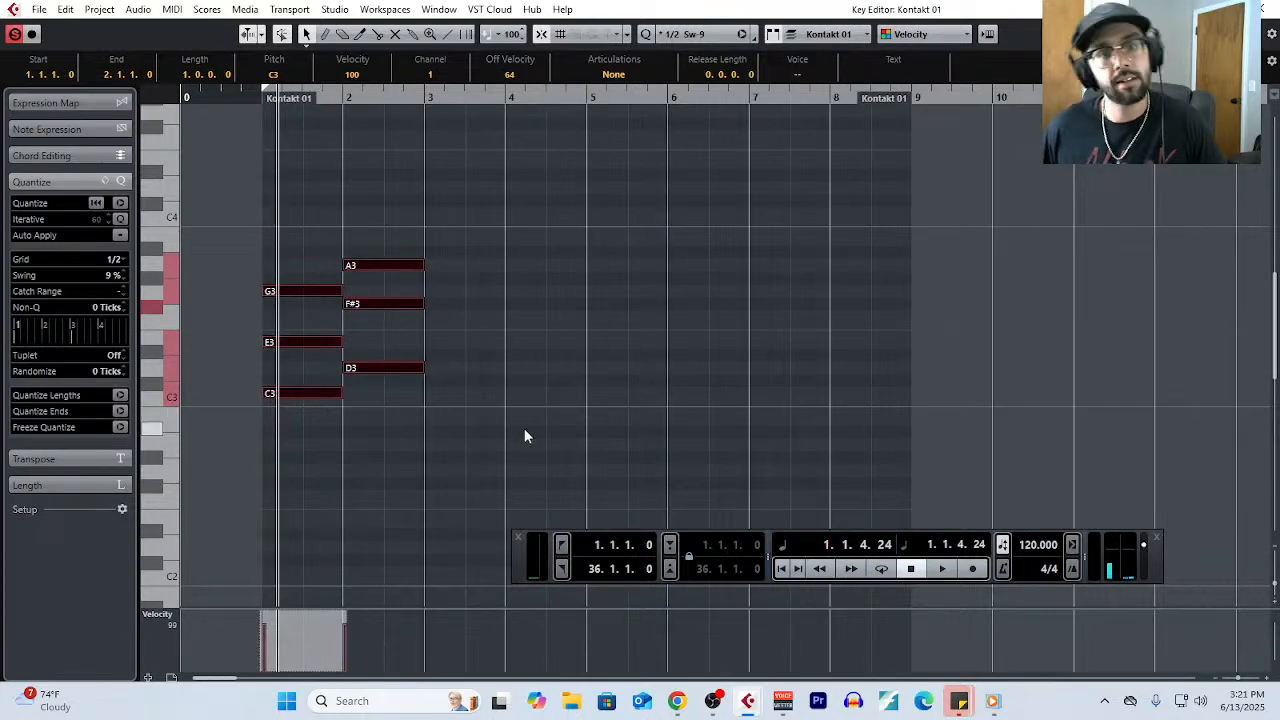
- Draw a one-bar chord of D3, G3 and B3 in bar 8
left_click(503, 366)
right_click(783, 386)
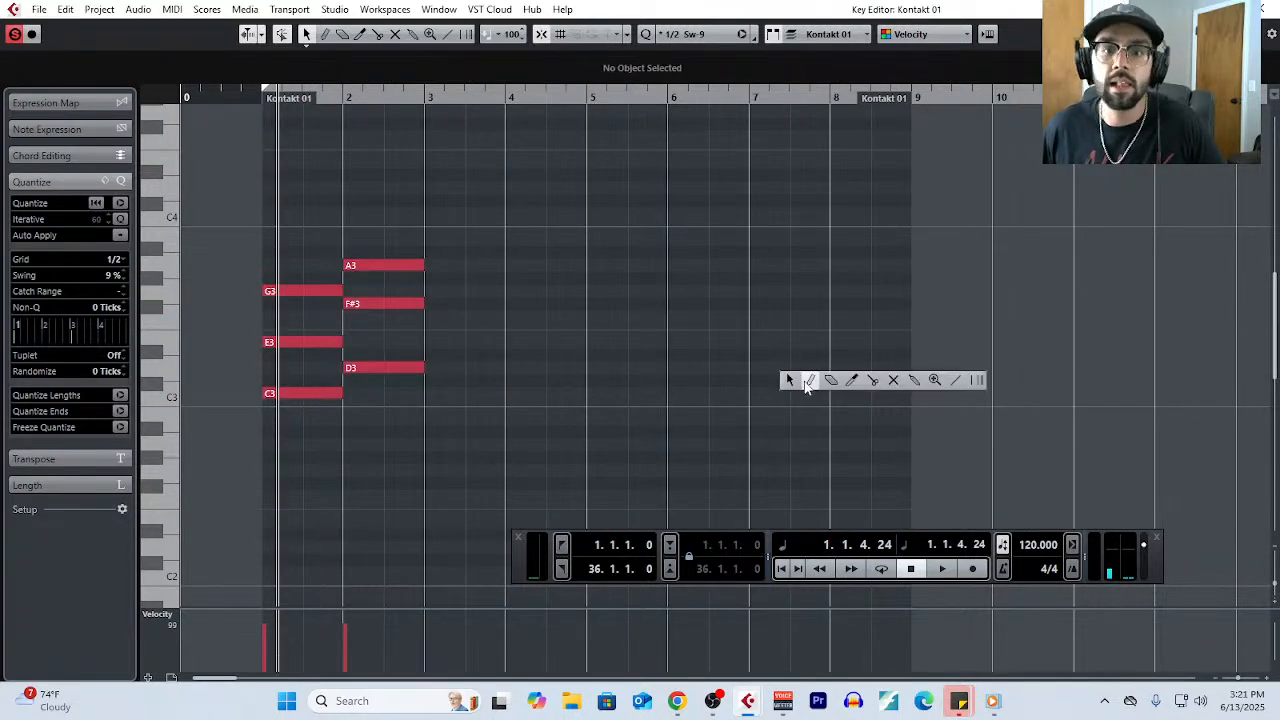
left_click(808, 381)
left_click(844, 290)
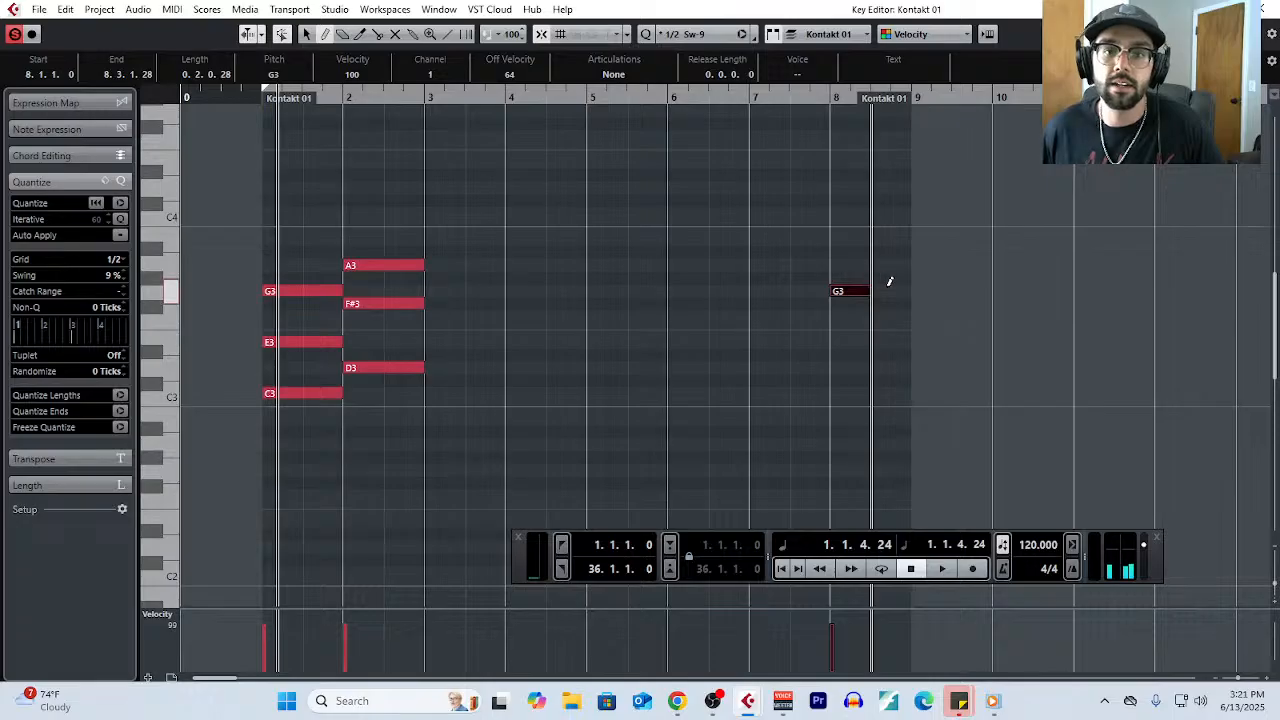
left_click_drag(889, 281, 905, 284)
left_click_drag(840, 239, 910, 232)
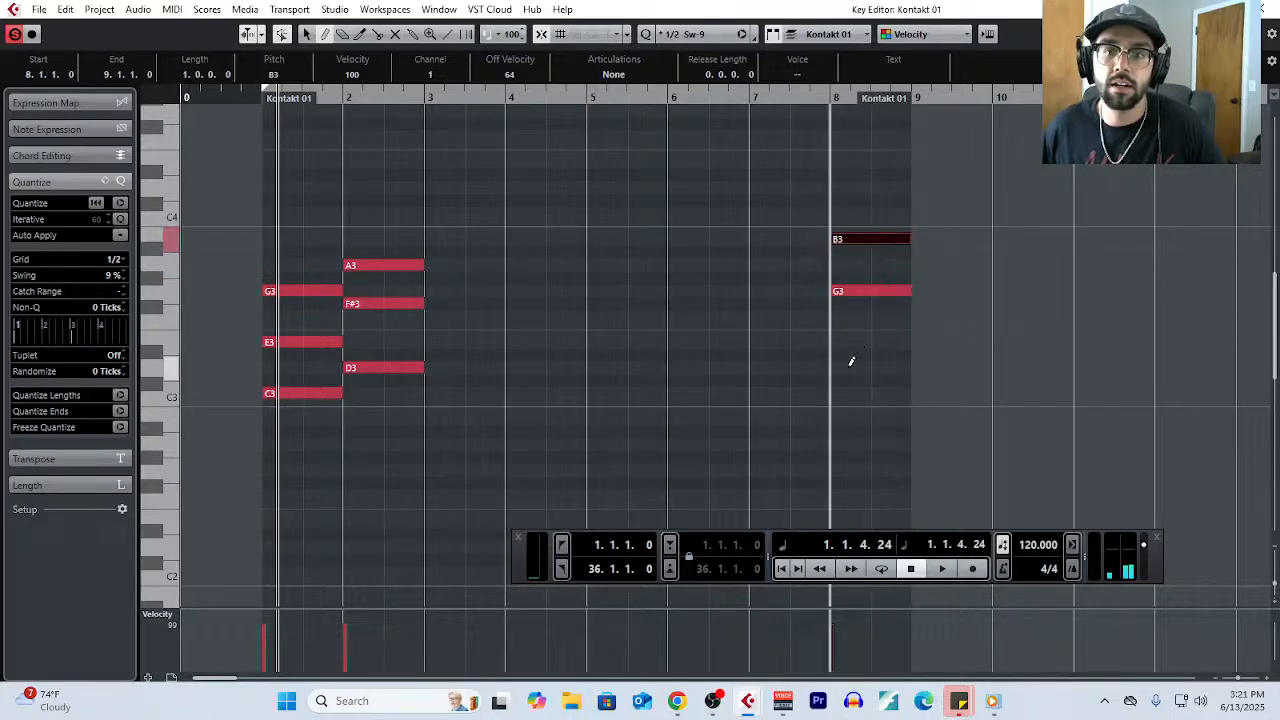
left_click_drag(851, 367, 908, 367)
right_click(848, 418)
left_click(852, 421)
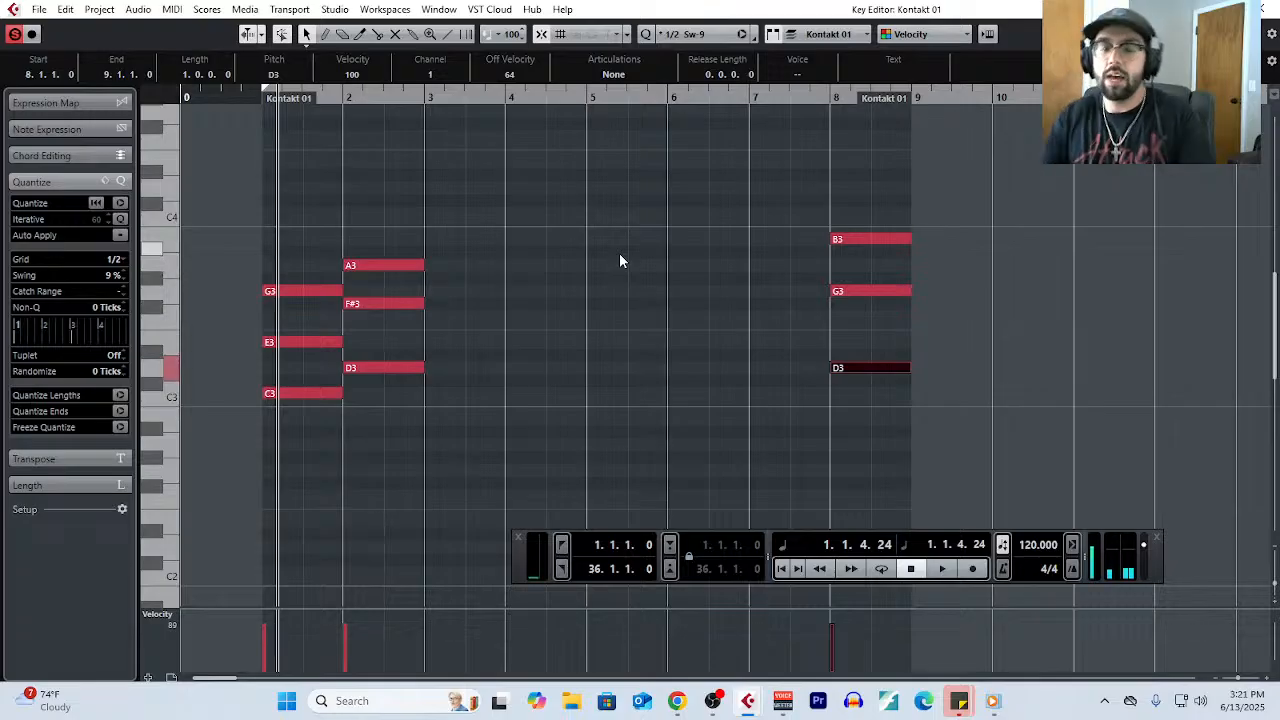
- Select the chord in bar 8, and separately the two opening chords in bars 1 and 2, to point them out
left_click_drag(876, 177, 858, 407)
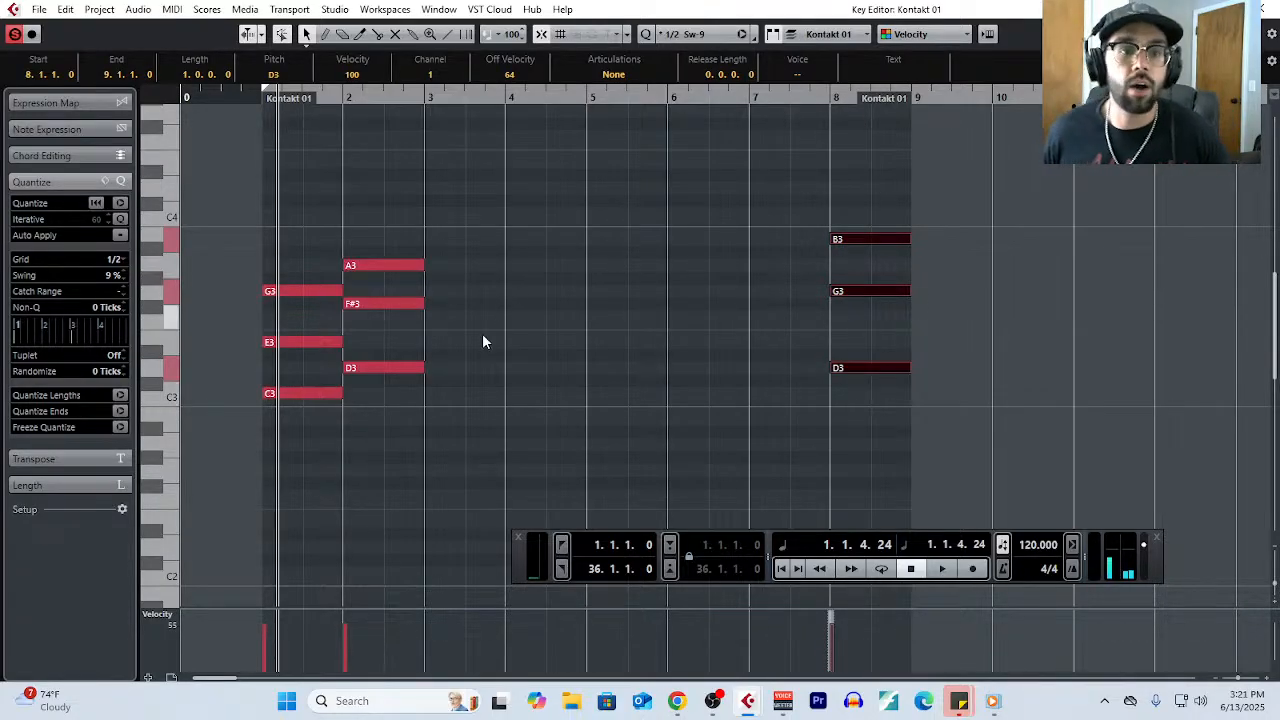
left_click(479, 369)
left_click_drag(309, 243, 399, 402)
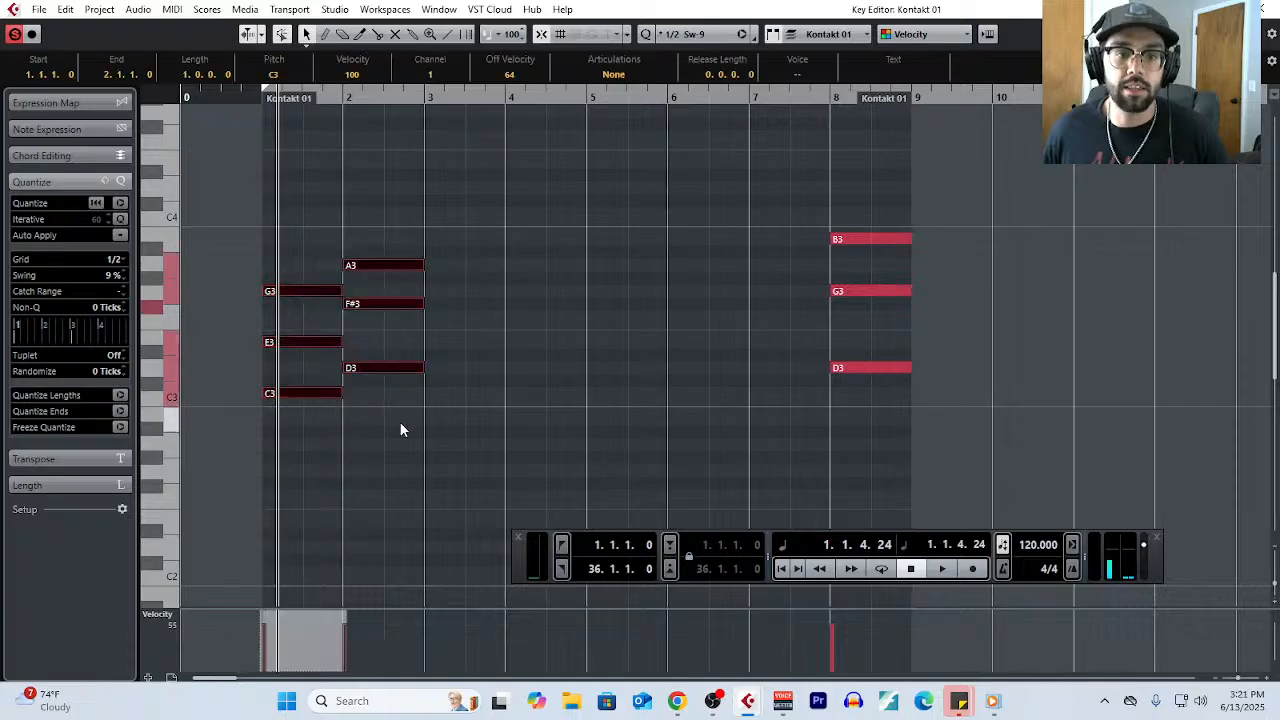
- Draw one-bar chords of C3, F3 and A3 in bar 3 and C3, E3 and A3 in bar 4
right_click(463, 340)
left_click(484, 346)
left_click_drag(452, 318, 510, 313)
mouse_move(443, 252)
left_mouse_down()
mouse_move(494, 252)
mouse_move(503, 266)
left_mouse_up()
key("ctrl+z")
left_click_drag(445, 393, 577, 388)
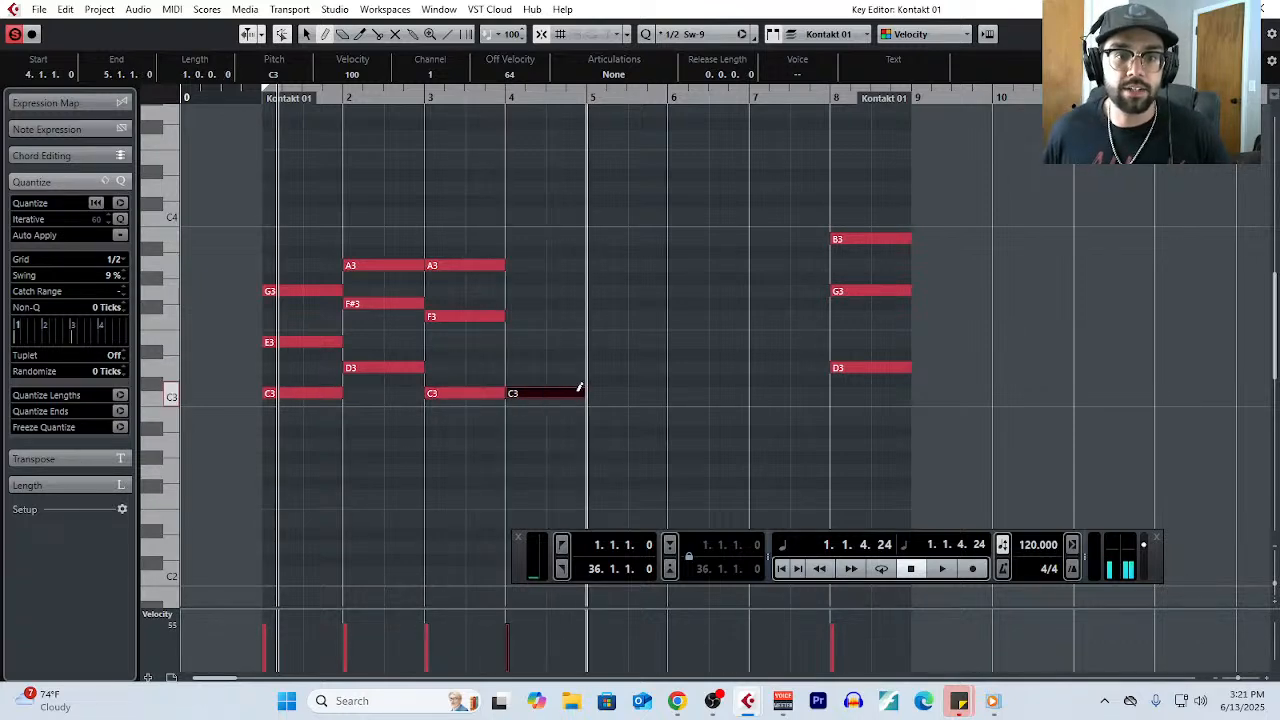
left_click_drag(515, 342, 571, 337)
mouse_move(515, 291)
left_mouse_down()
mouse_move(578, 292)
mouse_move(535, 281)
mouse_move(537, 270)
left_mouse_up()
right_click(612, 386)
left_click(612, 386)
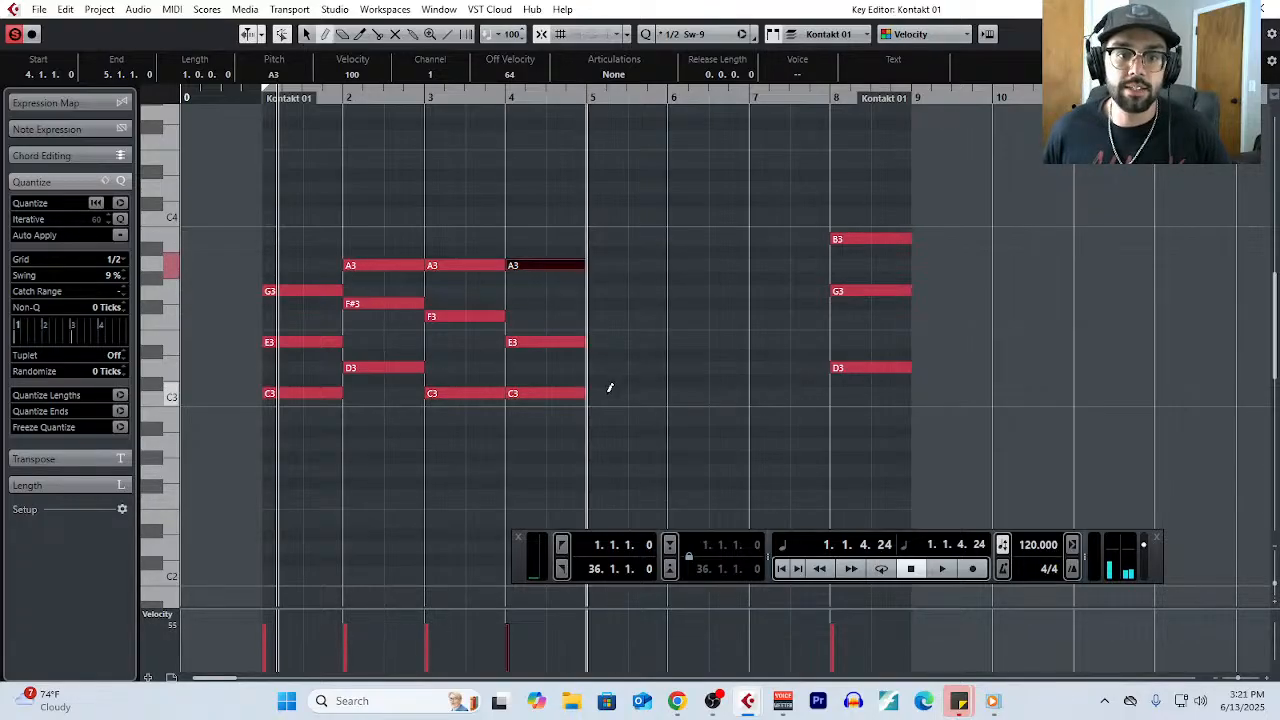
- Draw one-bar chords of C3, E3 and G3 in bar 5 and D3, F#3 and A3 in bar 6
left_click_drag(606, 391, 669, 391)
left_click_drag(611, 343, 657, 338)
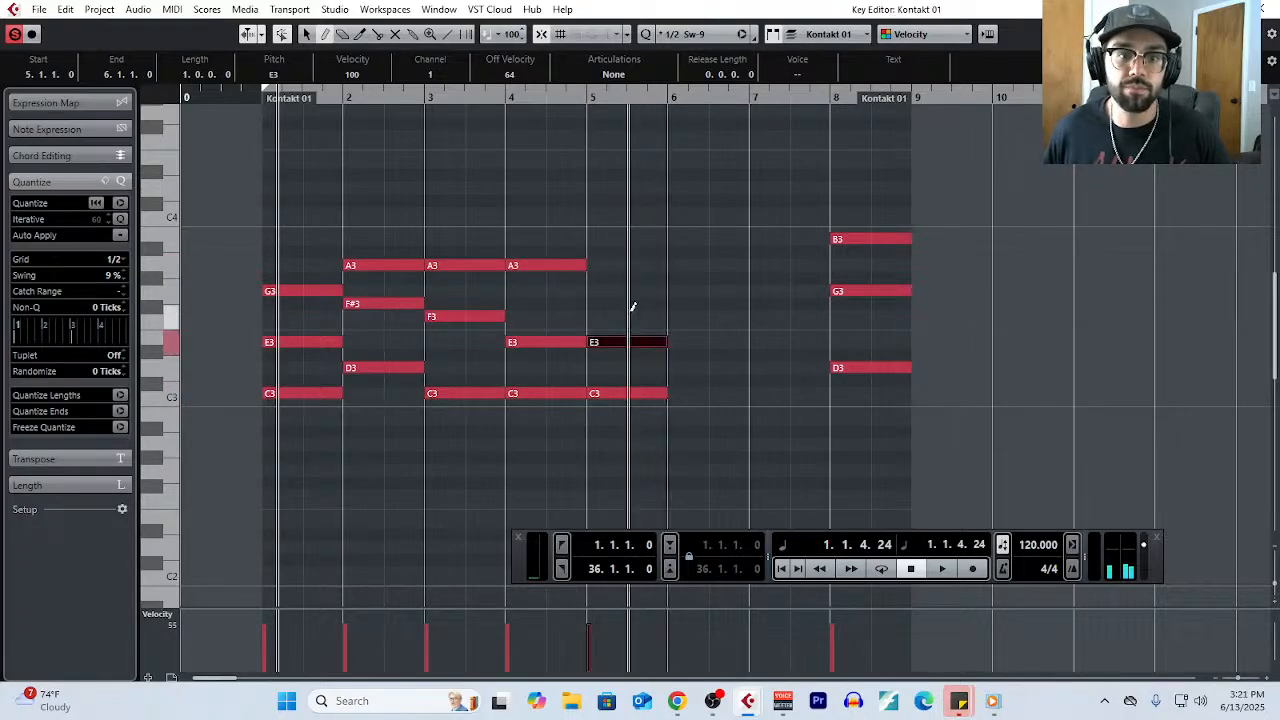
left_click_drag(592, 291, 659, 292)
left_click_drag(673, 368, 745, 368)
left_click_drag(673, 303, 748, 303)
left_click_drag(673, 265, 748, 265)
- Draw a one-bar chord of C3, F3 and A3 in bar 7
left_click_drag(760, 393, 826, 393)
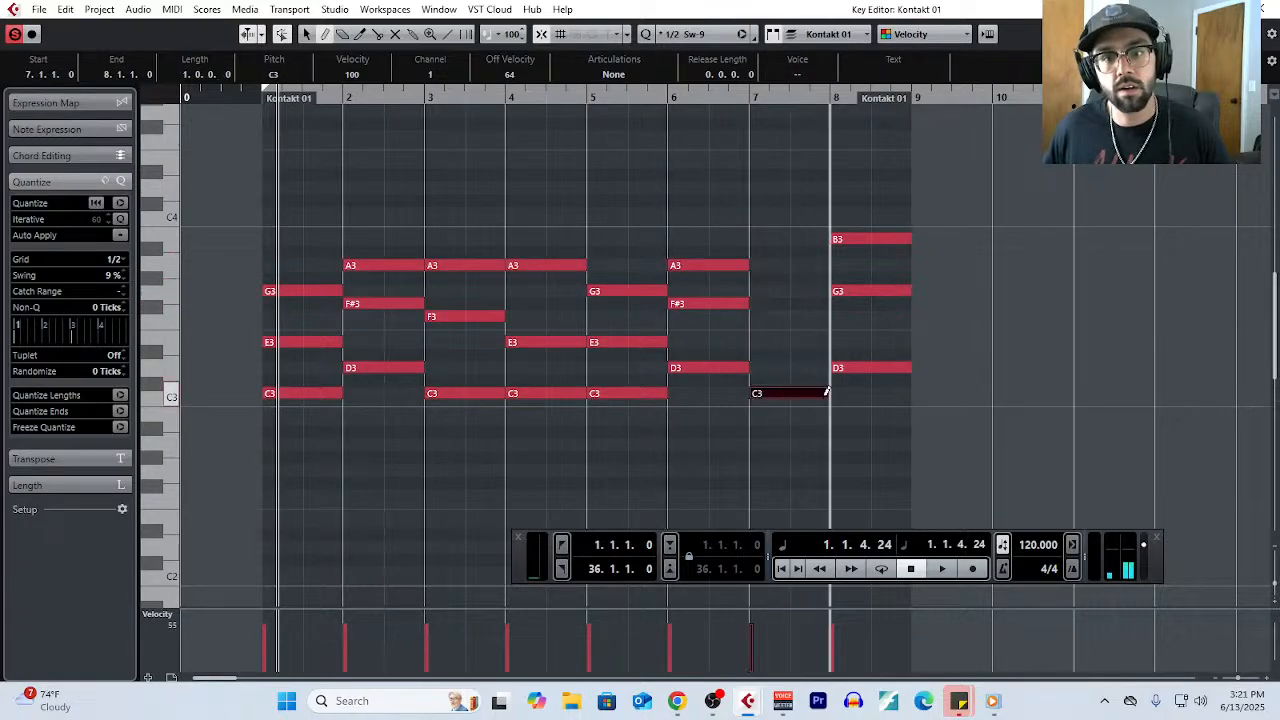
left_click_drag(757, 316, 826, 316)
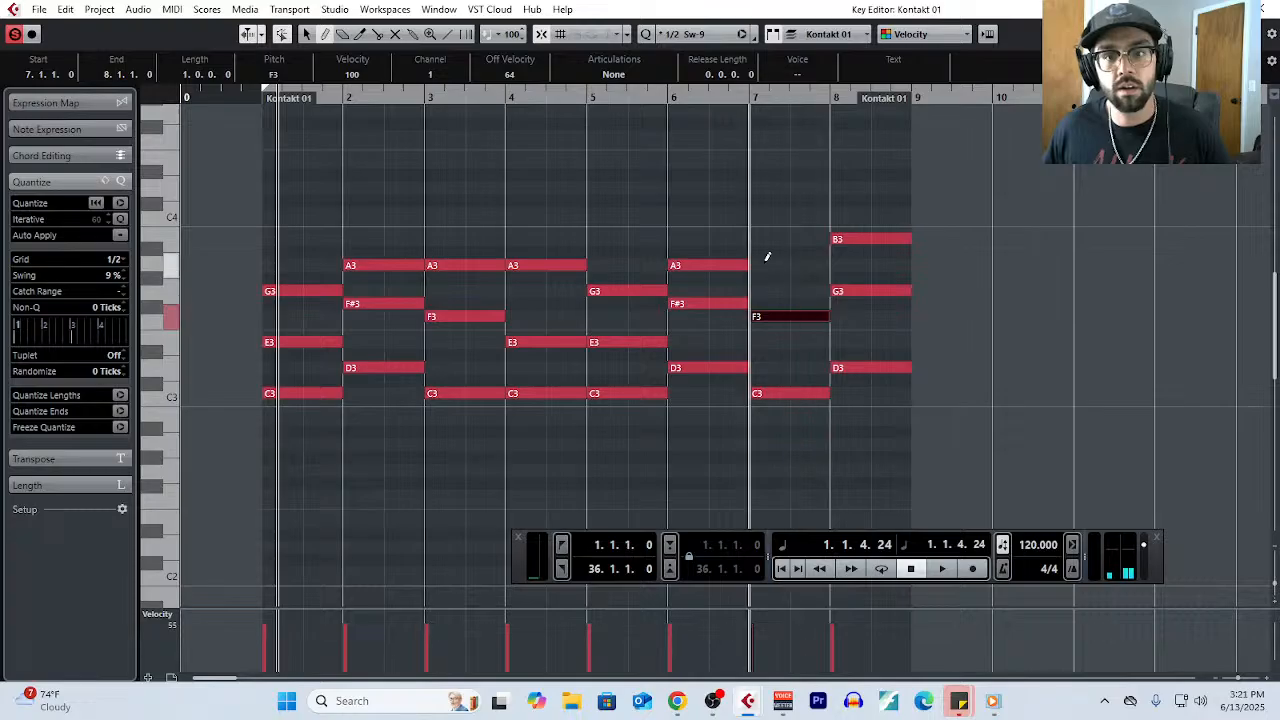
left_click_drag(757, 265, 824, 267)
right_click(922, 345)
left_click(922, 345)
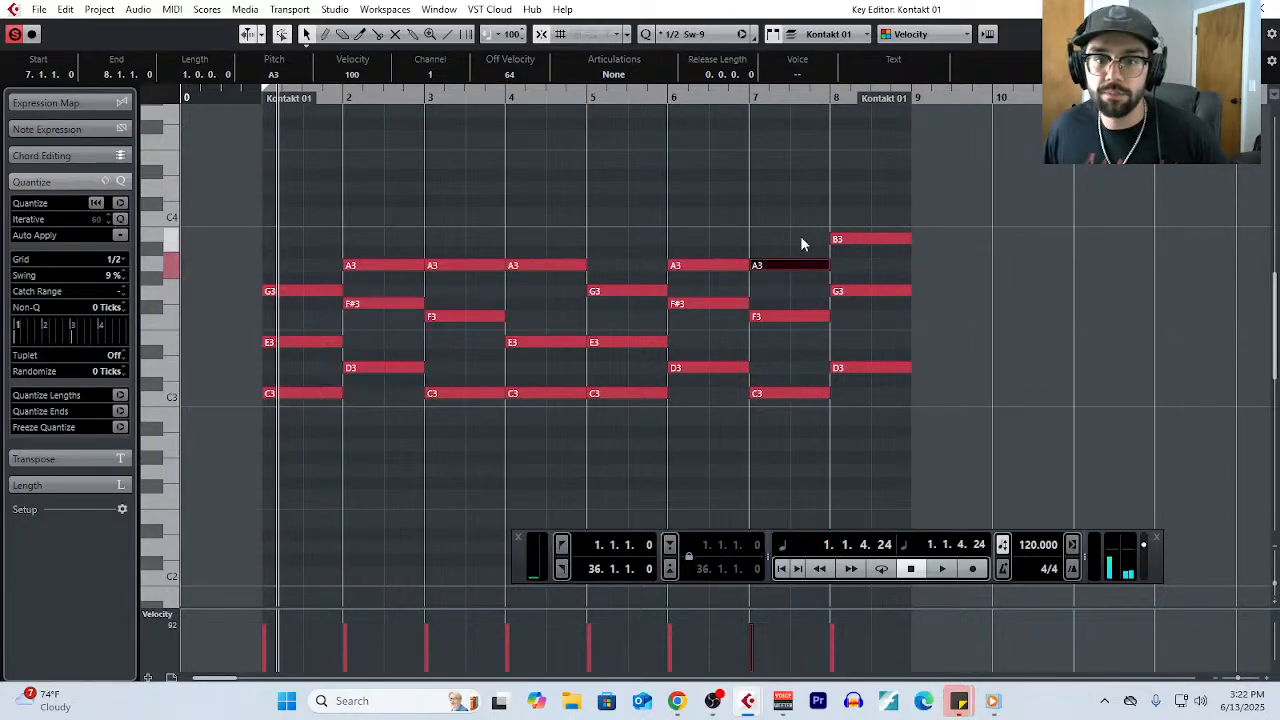
- Highlight the chords in bars 7 and 8, and raise the top note of the bar 8 chord to C4
left_click_drag(803, 243, 820, 443)
left_click_drag(859, 206, 885, 438)
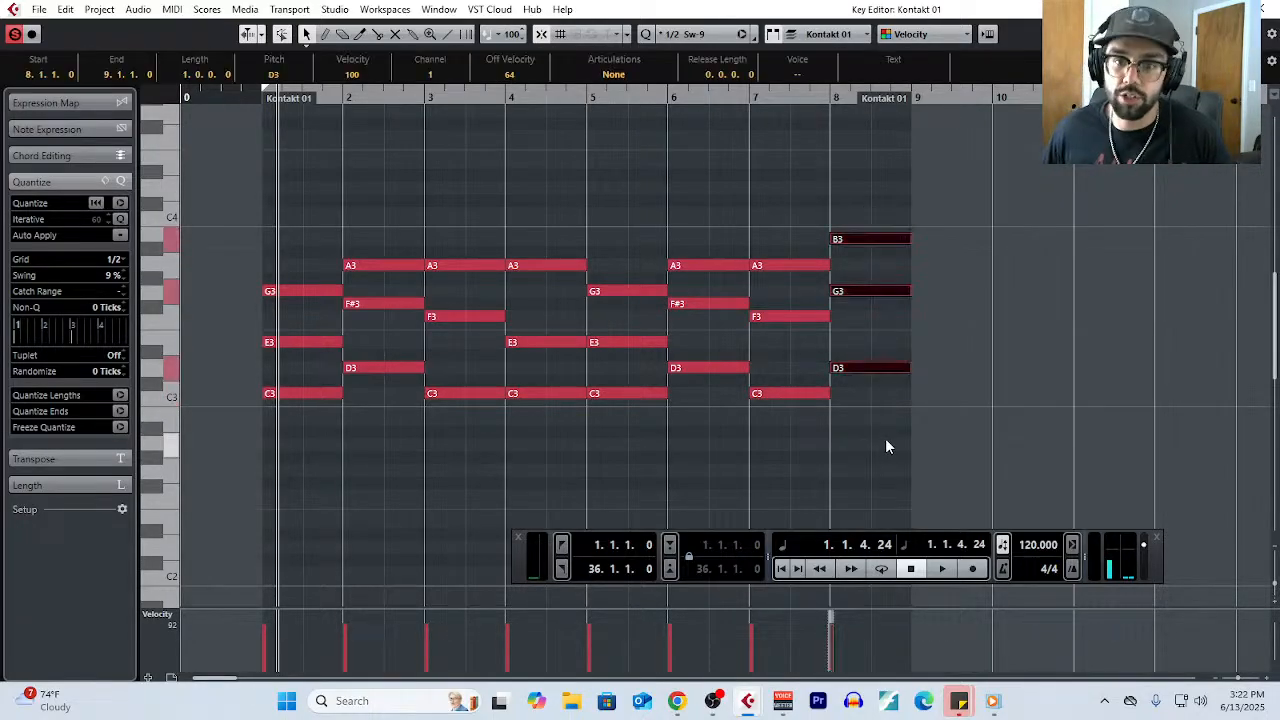
left_click(972, 380)
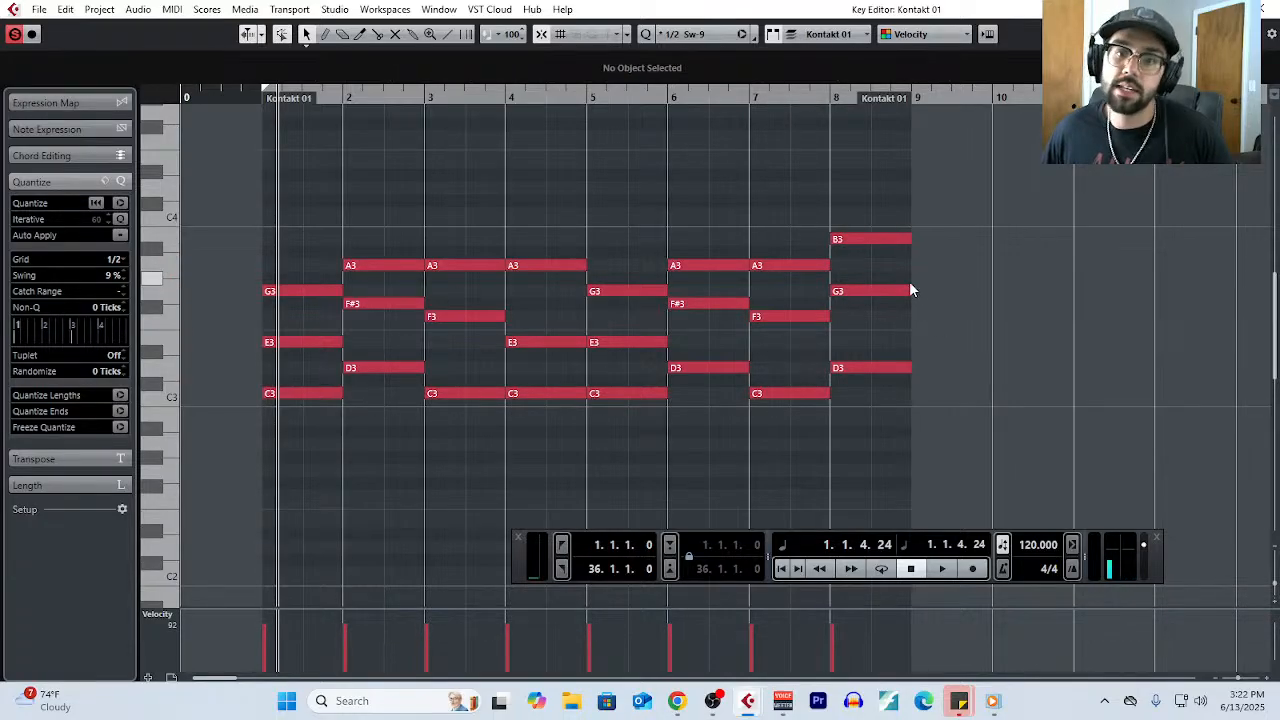
left_click_drag(873, 240, 871, 219)
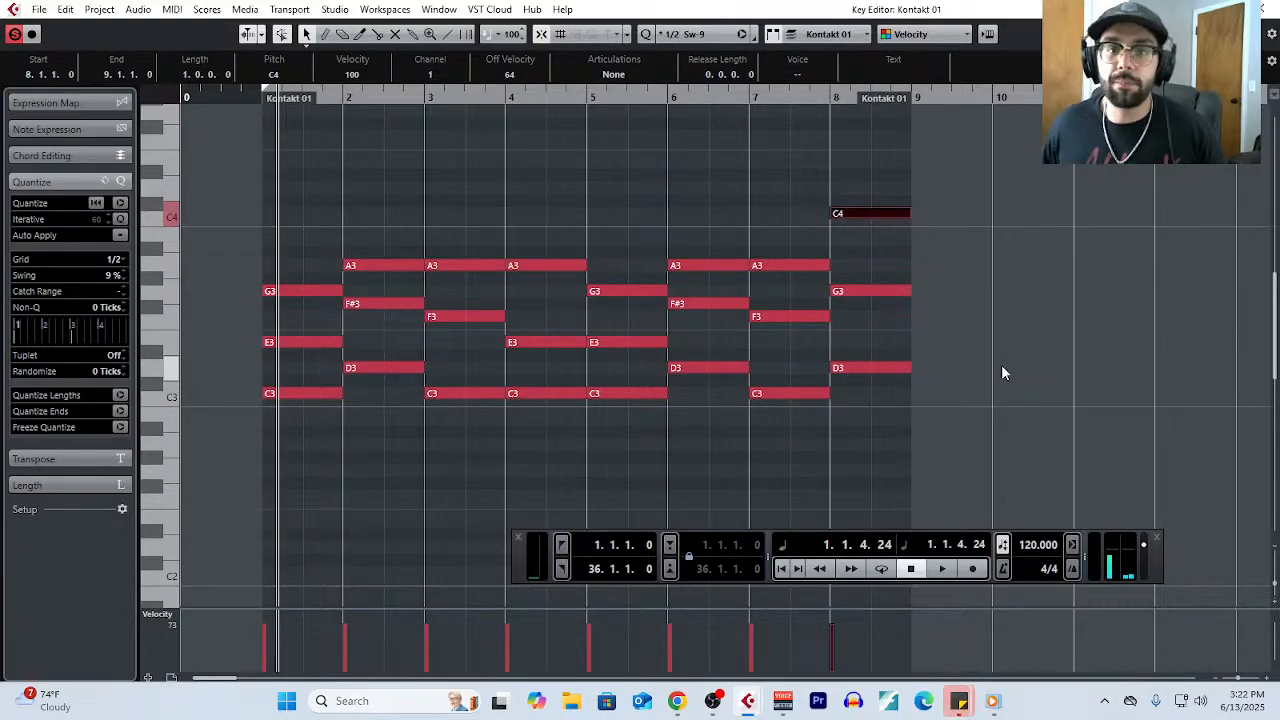
- Highlight the C3 in the bar 7 chord together with the C4 in the bar 8 chord
left_click(1001, 364)
left_click(790, 393)
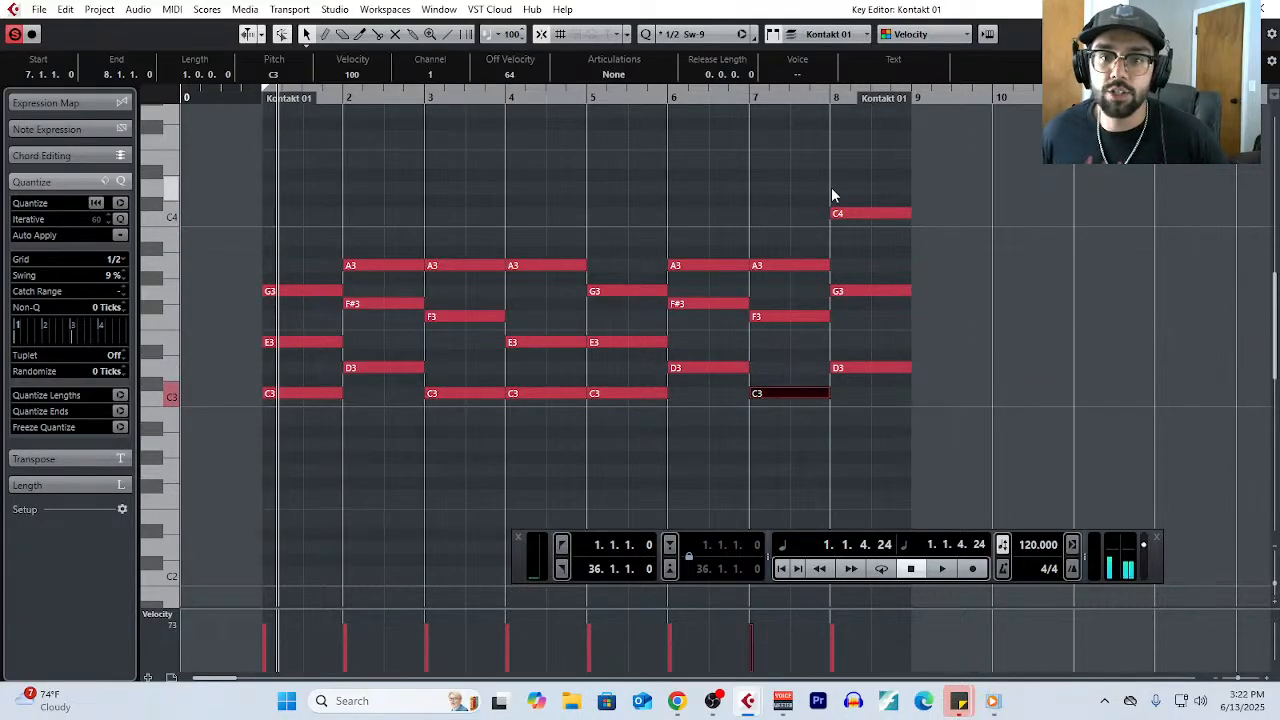
left_click(848, 213, "shift")
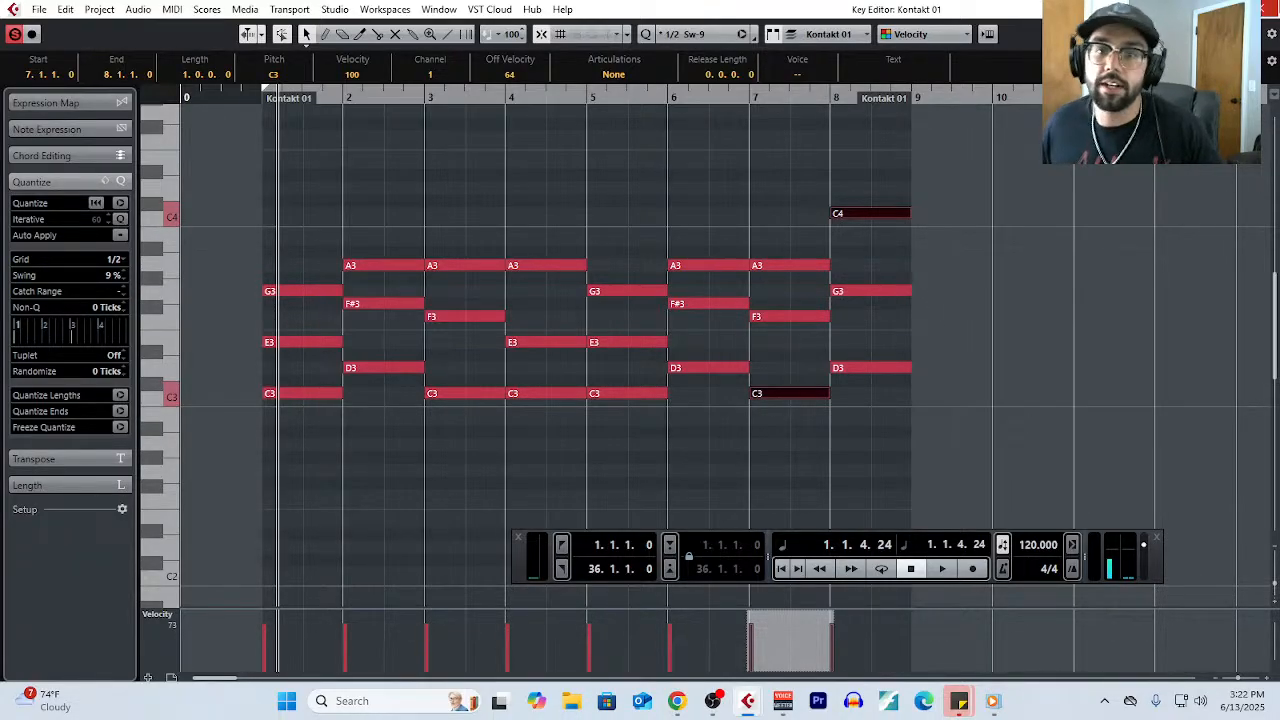
- Close the Key Editor and draw an empty part from bar 9 to bar 12 on the Kontakt 01 track
left_click(1268, 9)
scroll(832, 228, "right", 1)
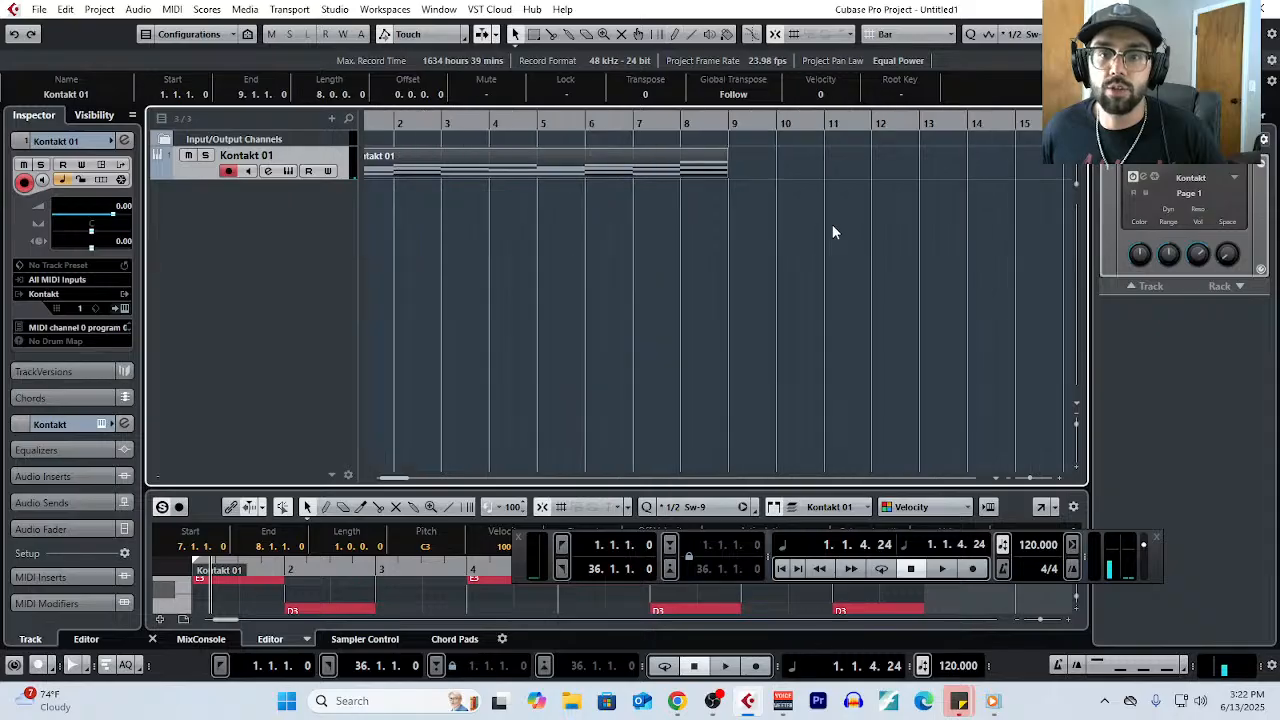
right_click(832, 232)
left_click(959, 236)
left_click_drag(837, 165, 888, 165)
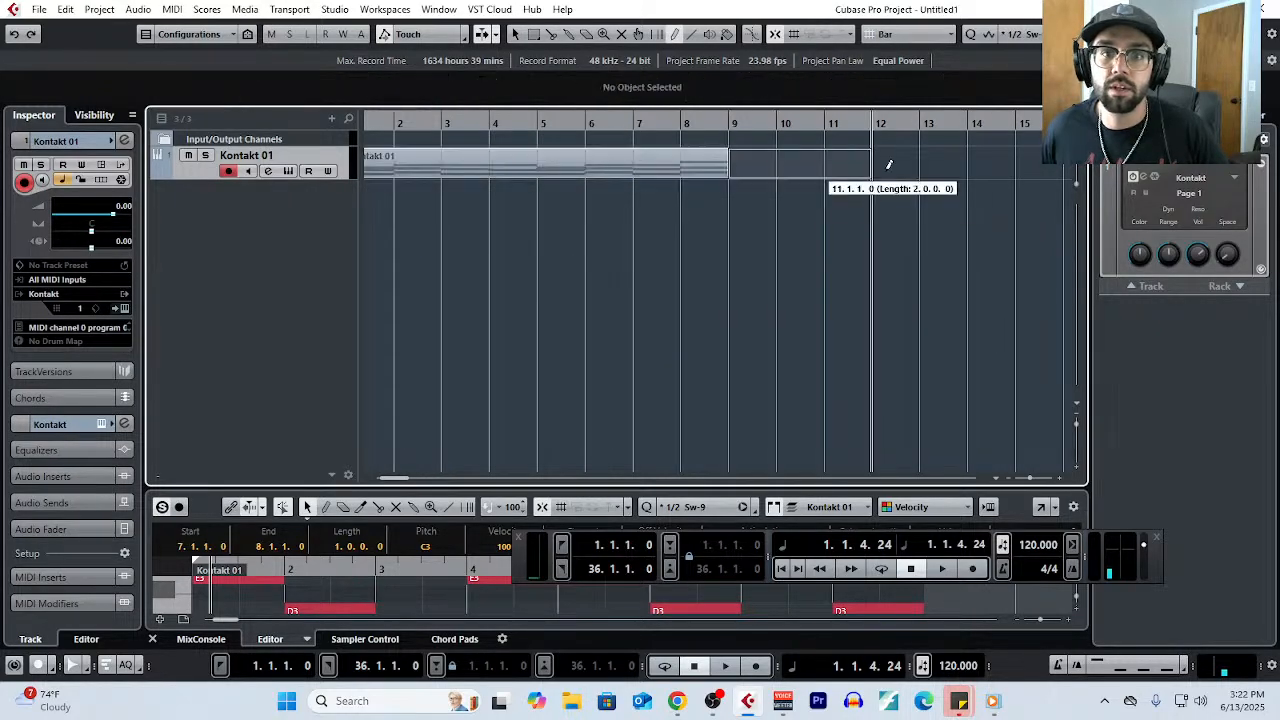
- Glue the empty part to the chord part before it and select the merged part
right_click(800, 222)
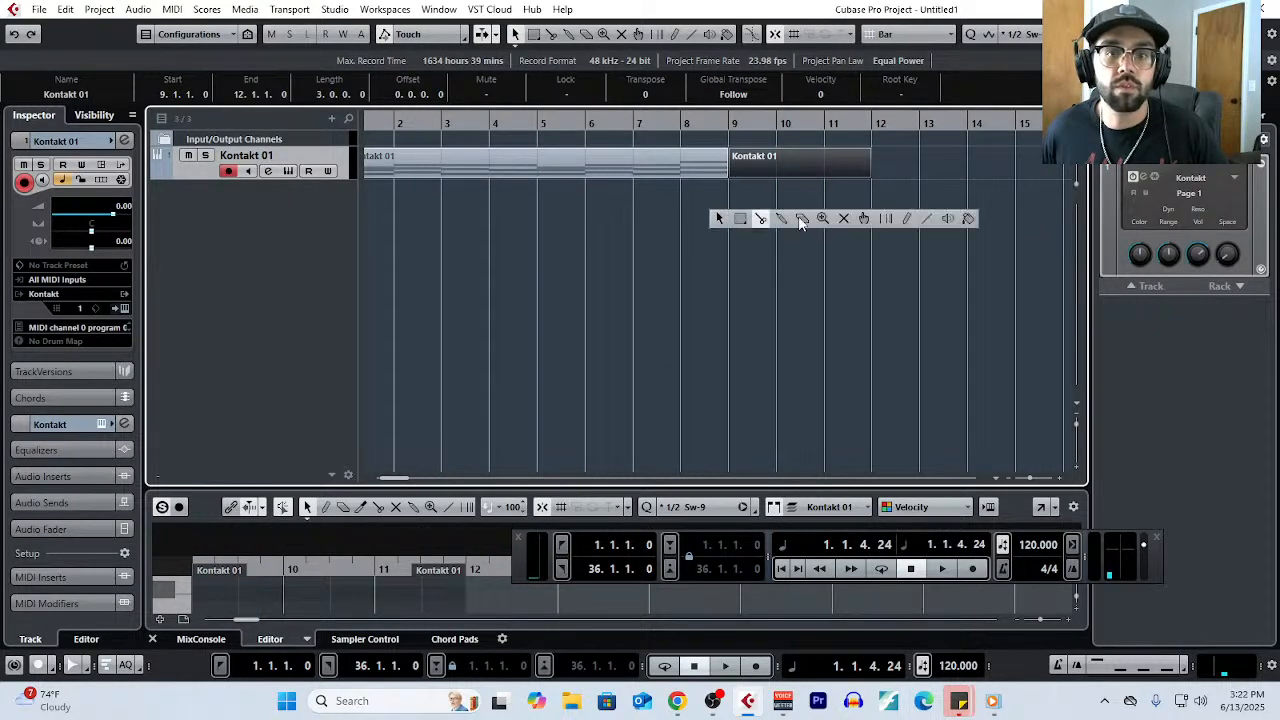
left_click(783, 220)
left_click(720, 170)
right_click(757, 217)
left_click(755, 215)
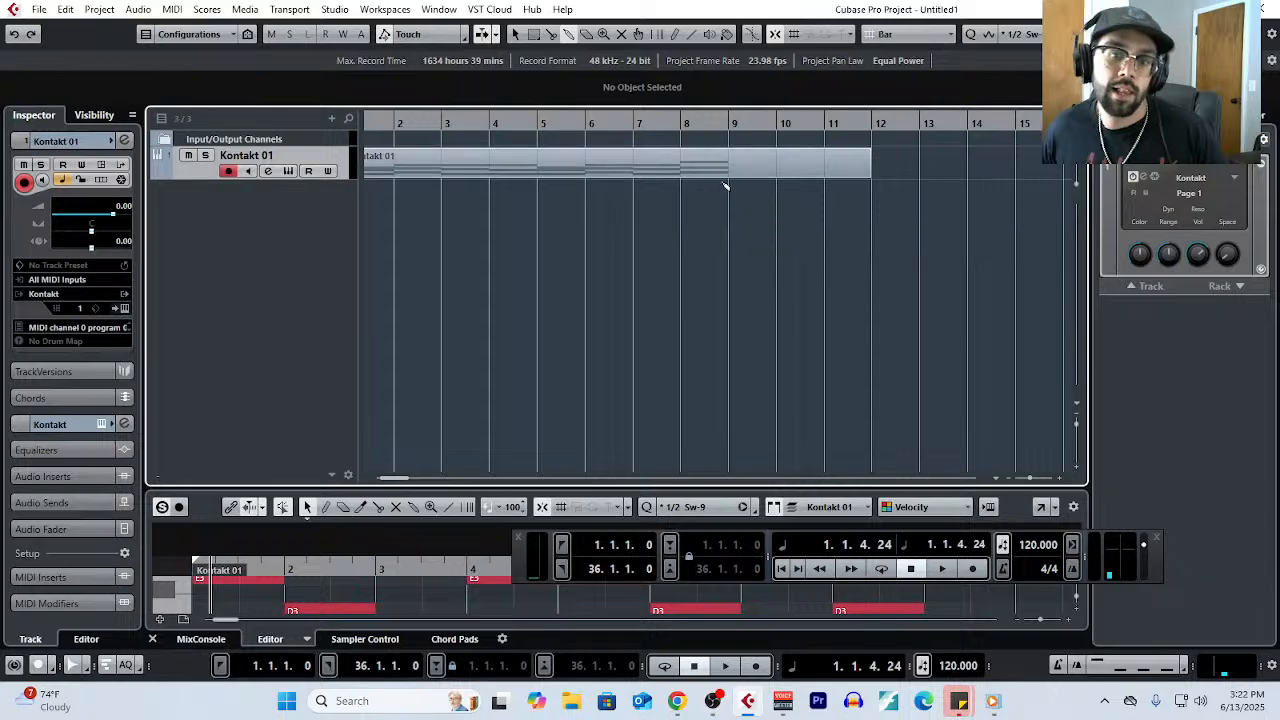
left_click(726, 168)
- Check the merged part in the Key Editor, and extend its end to bar 16 in the project
left_click(172, 9)
left_click(190, 23)
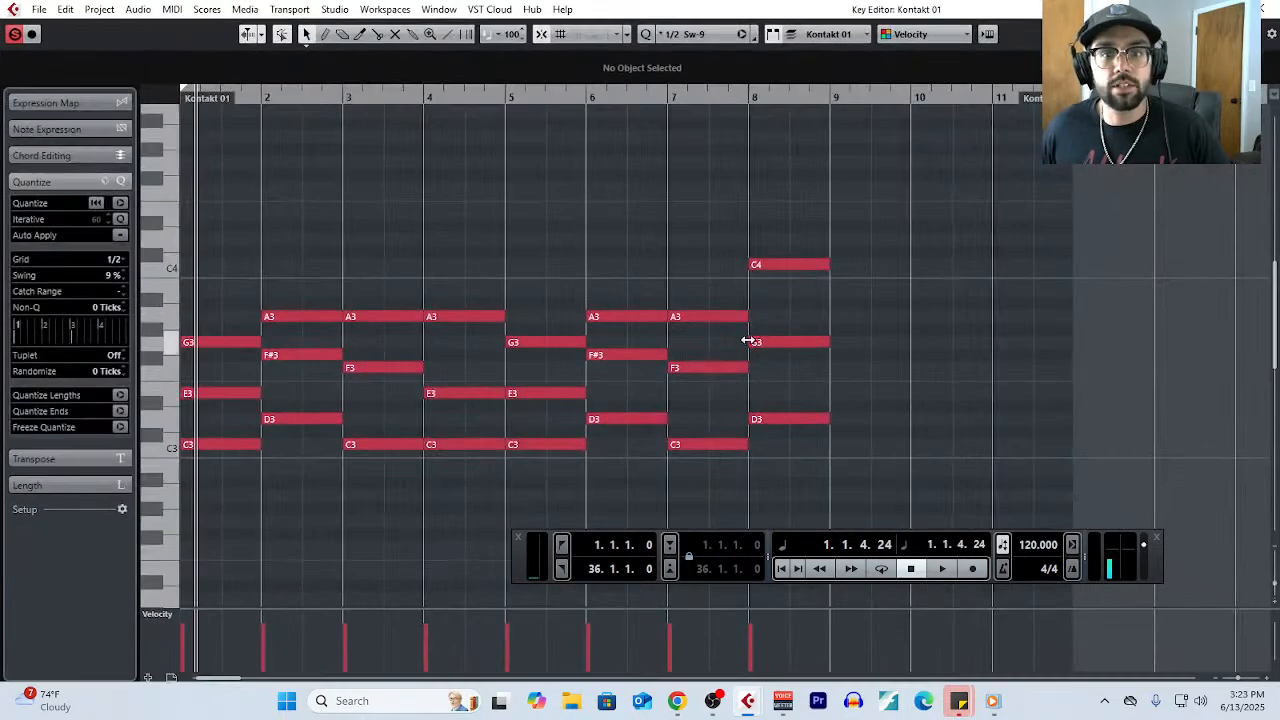
scroll(748, 340, "right", 3)
left_click(1269, 9)
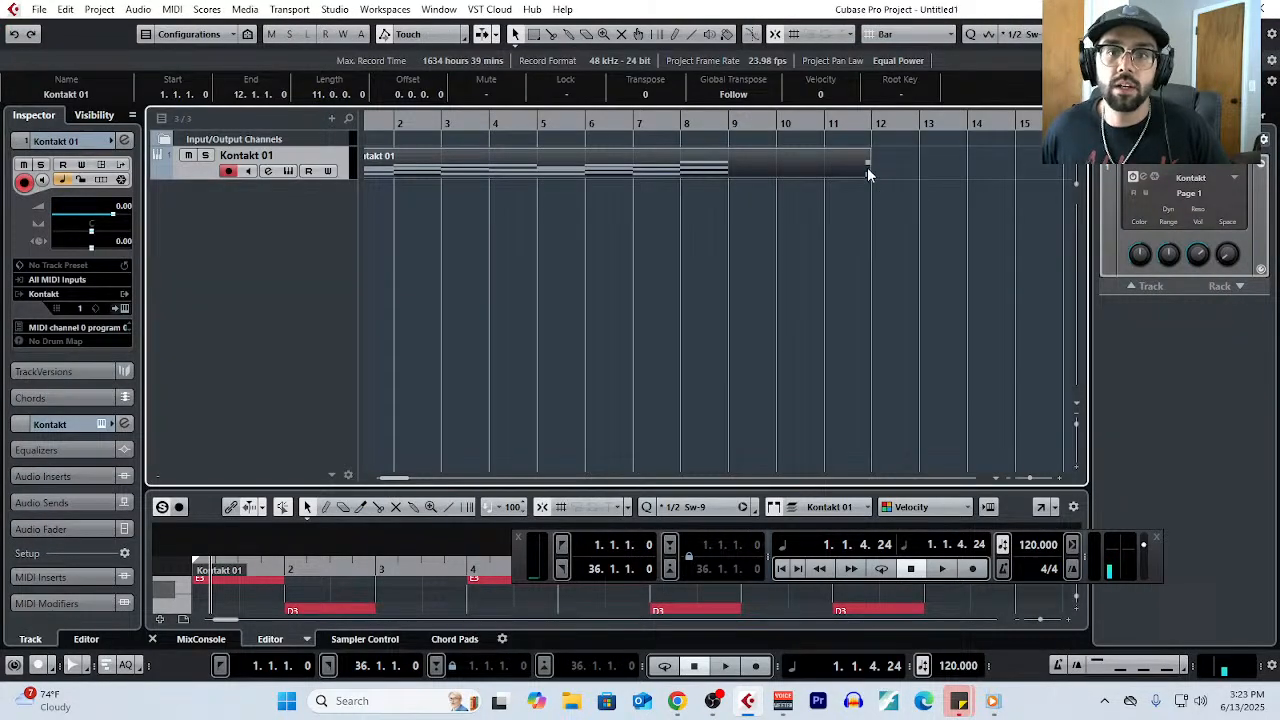
left_click_drag(867, 178, 1066, 178)
- Reopen the part in the Key Editor and draw a half-bar chord of F3, A3 and C4 at the start of bar 11
left_click(172, 9)
left_click(218, 29)
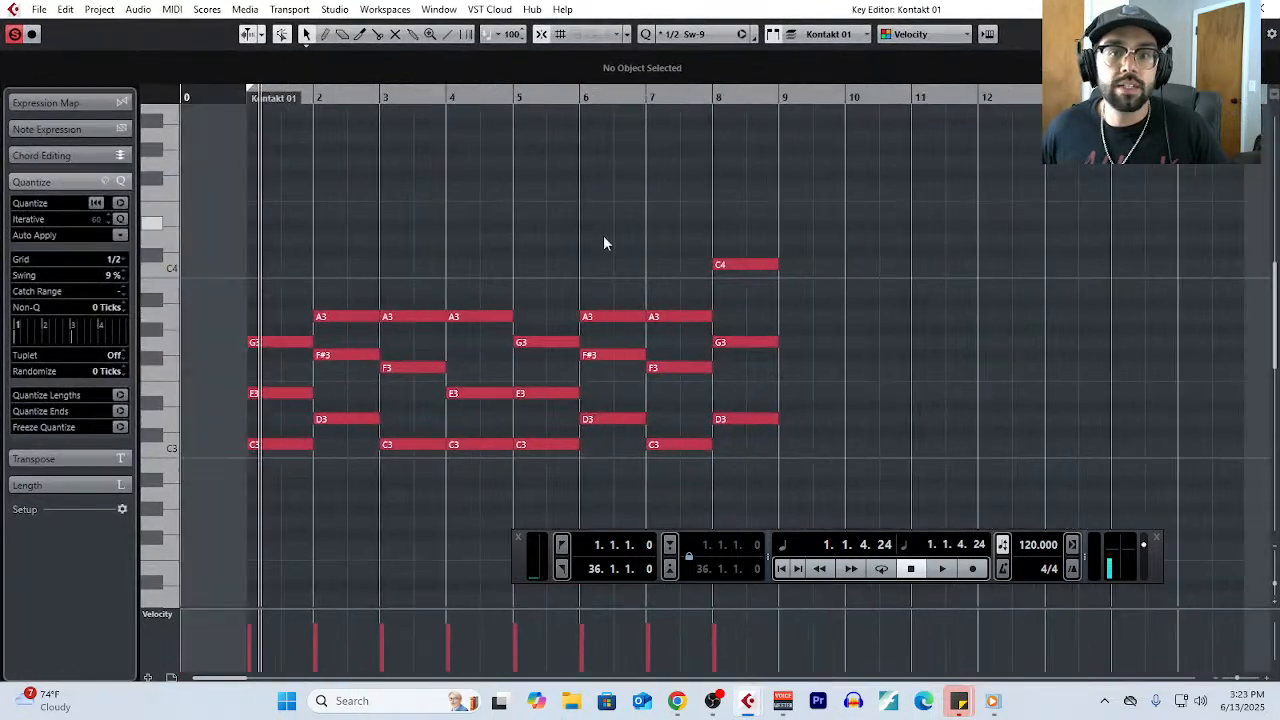
scroll(590, 265, "right", 4)
scroll(556, 333, "up", 2)
right_click(512, 346)
left_click(532, 341)
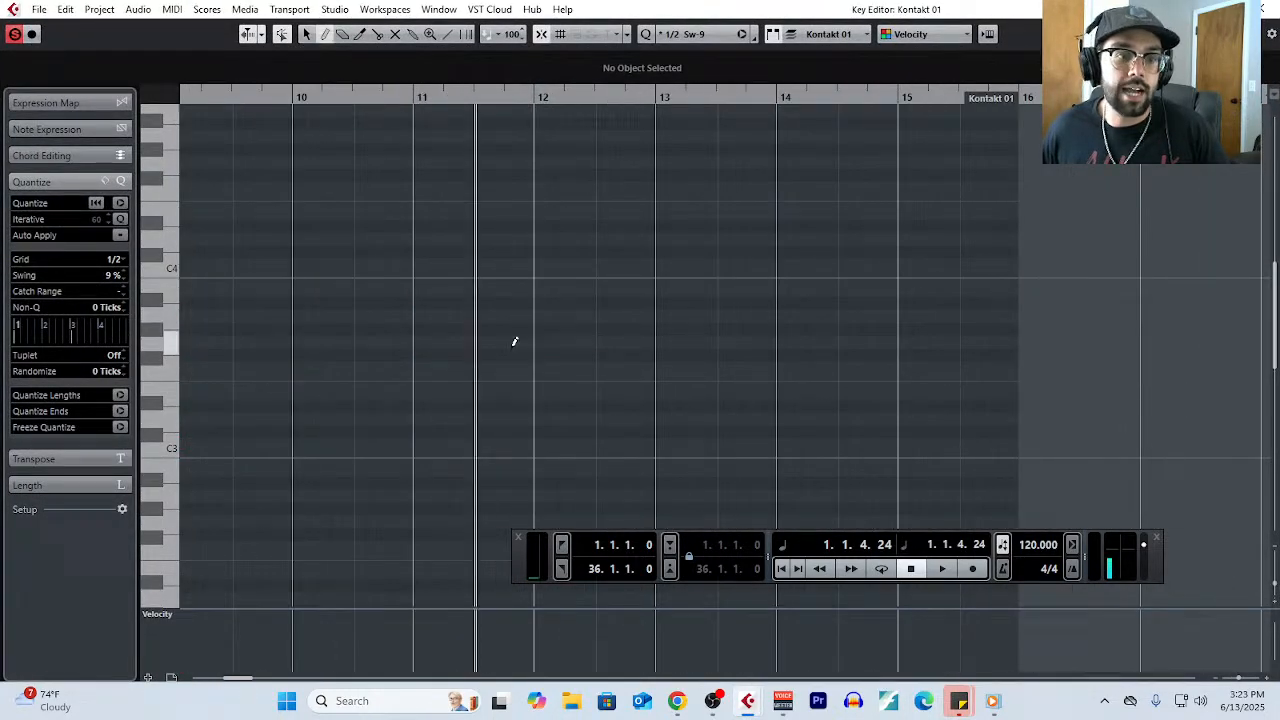
left_click(460, 340)
left_click(445, 342)
left_click(443, 367)
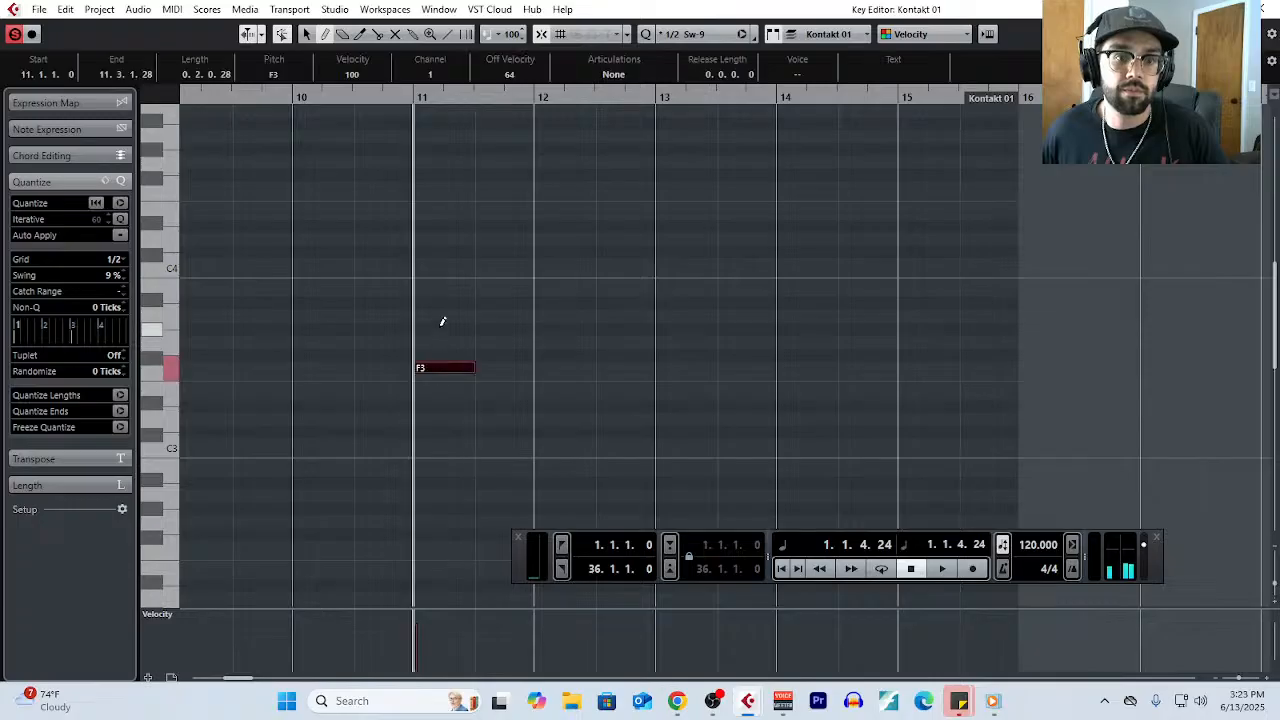
left_click(443, 316)
left_click(443, 264)
- Draw half-bar chords of G3, B3 and D4 in the second half of bar 11 and C3, E3 and G3 starting bar 12
left_click(505, 342)
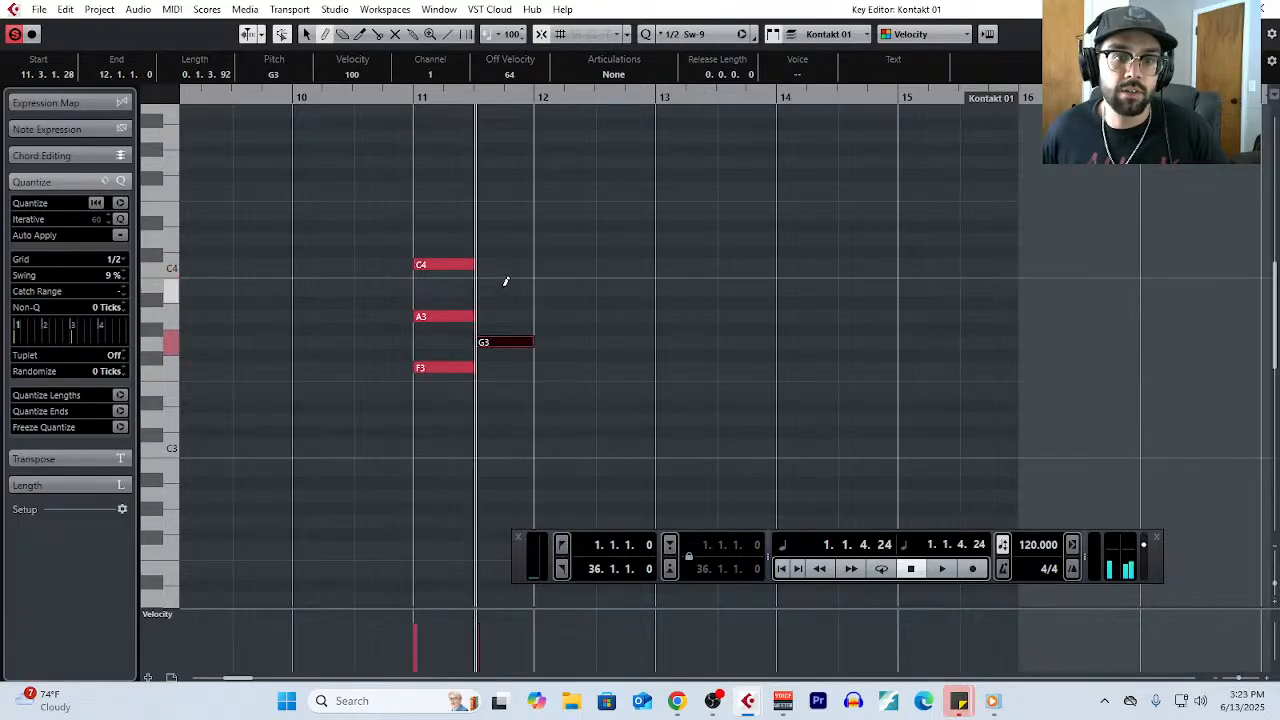
left_click(505, 290)
left_click(505, 239)
left_click(545, 444)
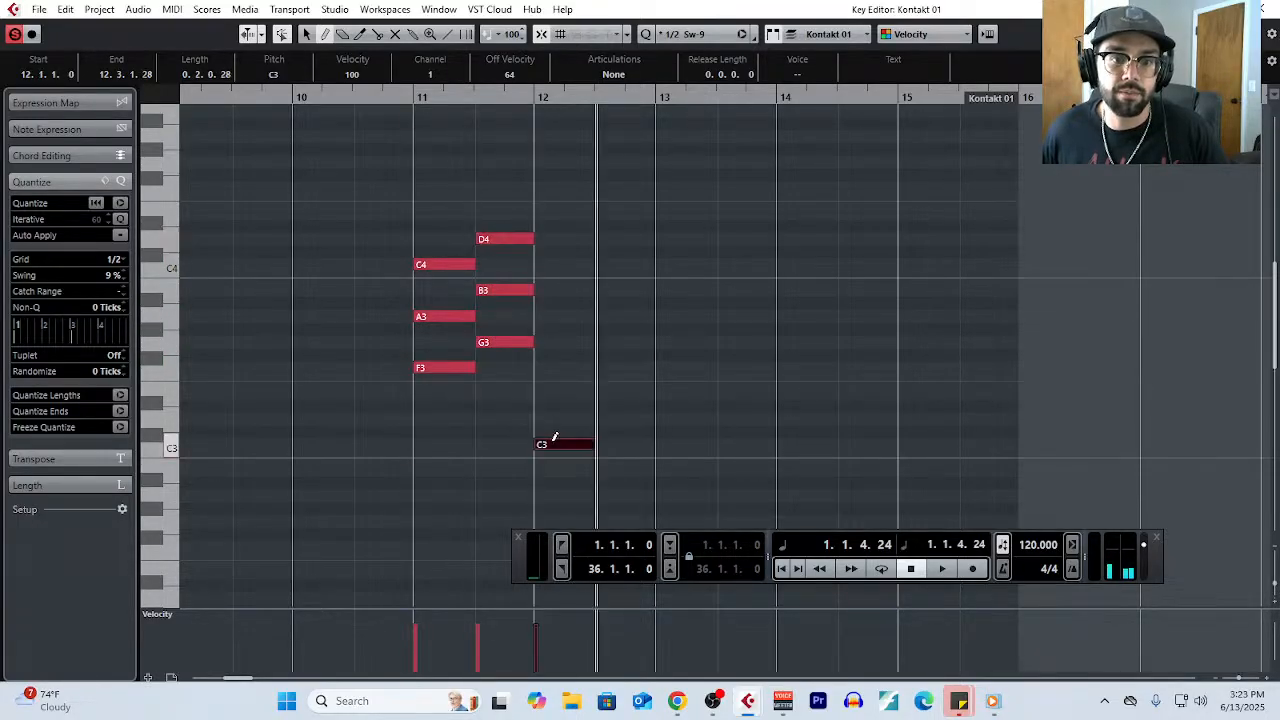
left_click(560, 393)
left_click(560, 342)
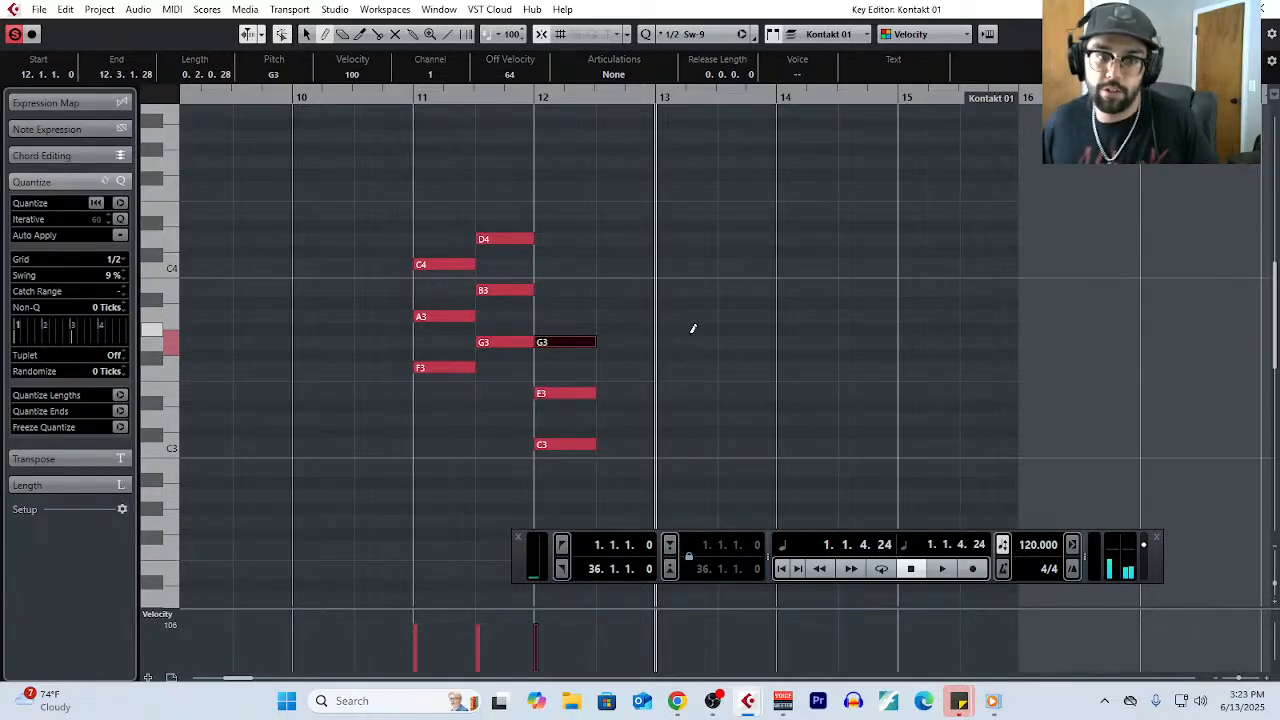
left_click(679, 394)
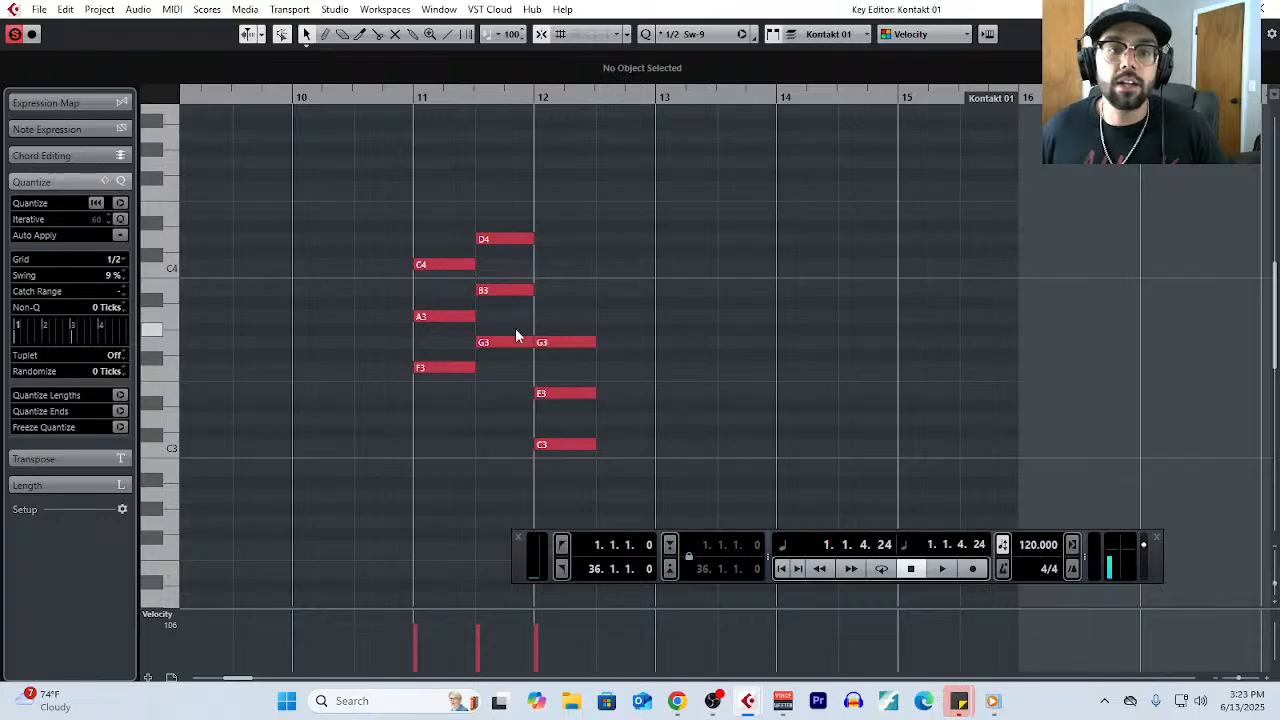
- Highlight the two chords in bar 11, and the second one on its own
left_click_drag(436, 232, 454, 384)
left_click_drag(505, 221, 496, 358)
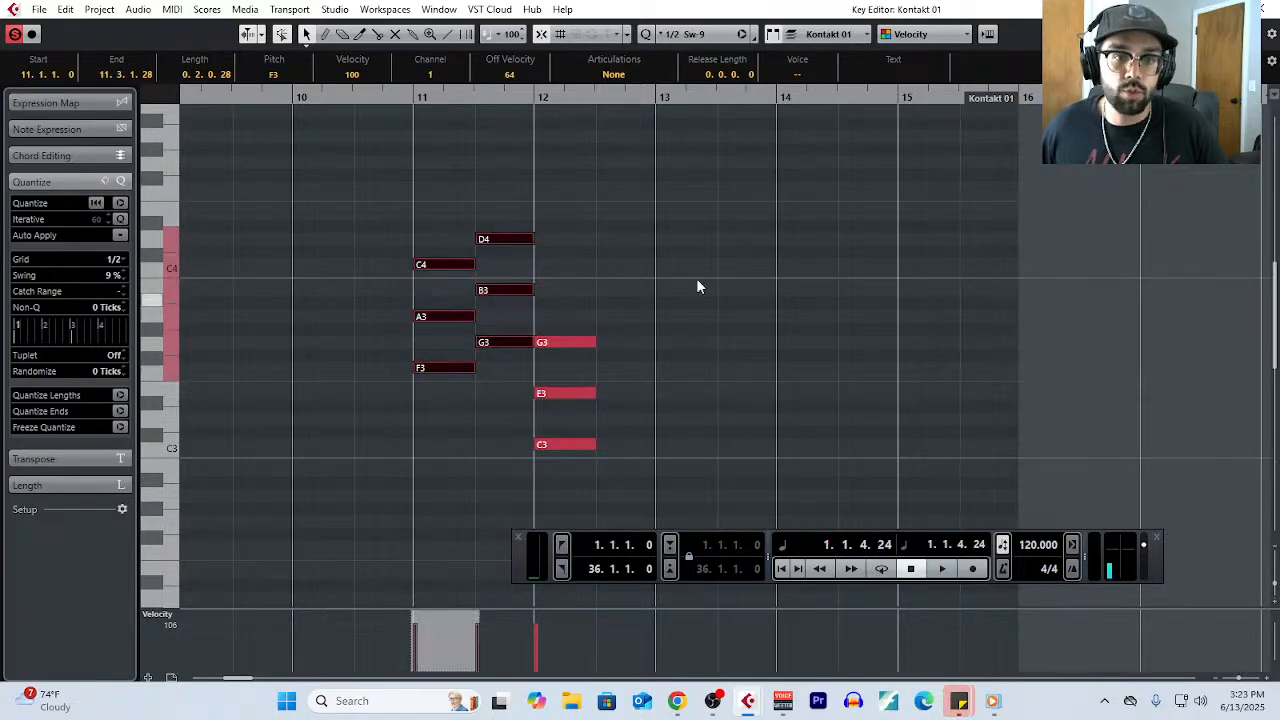
left_click(697, 287)
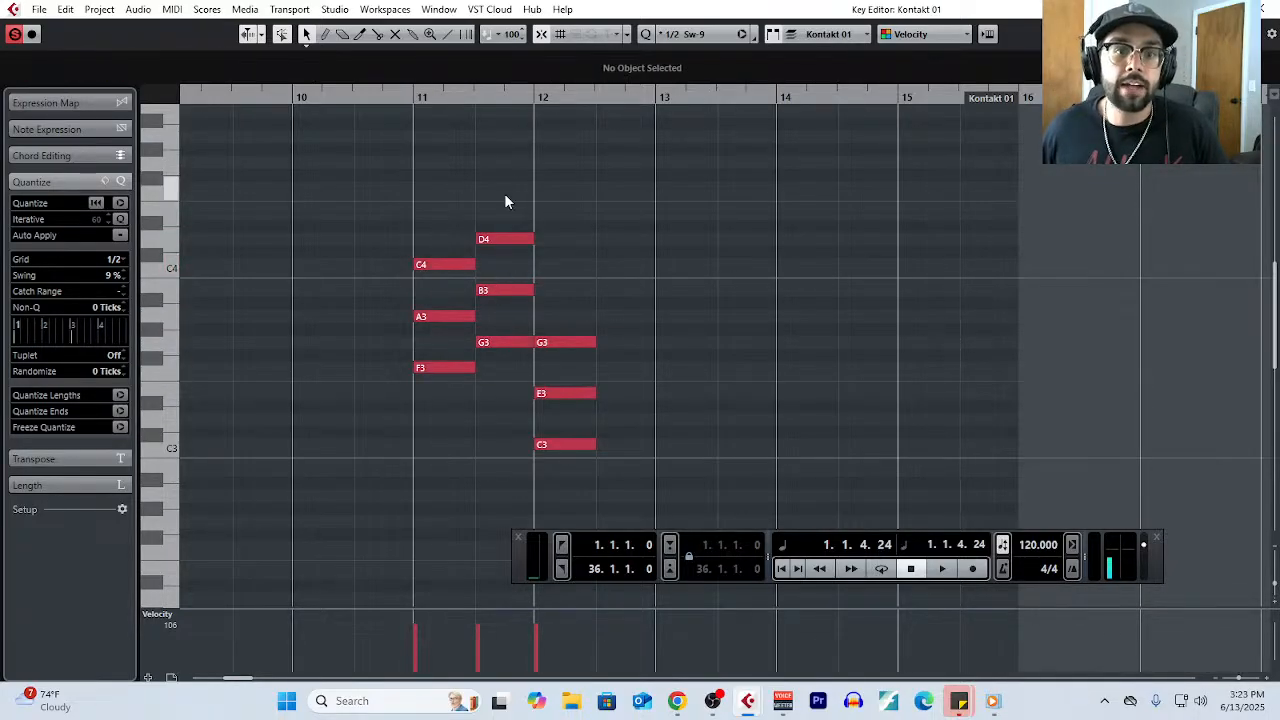
left_click_drag(504, 194, 516, 354)
left_click(623, 289)
- Raise the B3 in the second chord of bar 11 to C4, and highlight the shared C4 notes and the changed chord
left_click(505, 292)
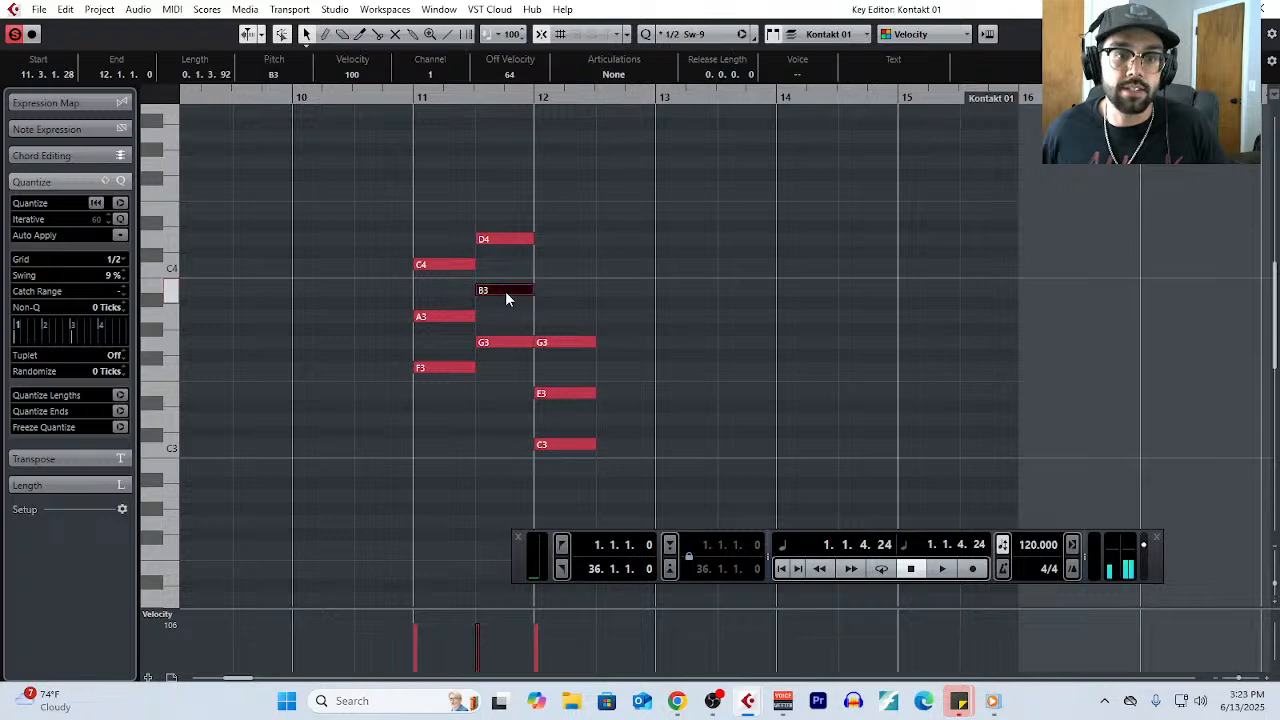
left_click_drag(505, 291, 506, 266)
left_click(510, 273)
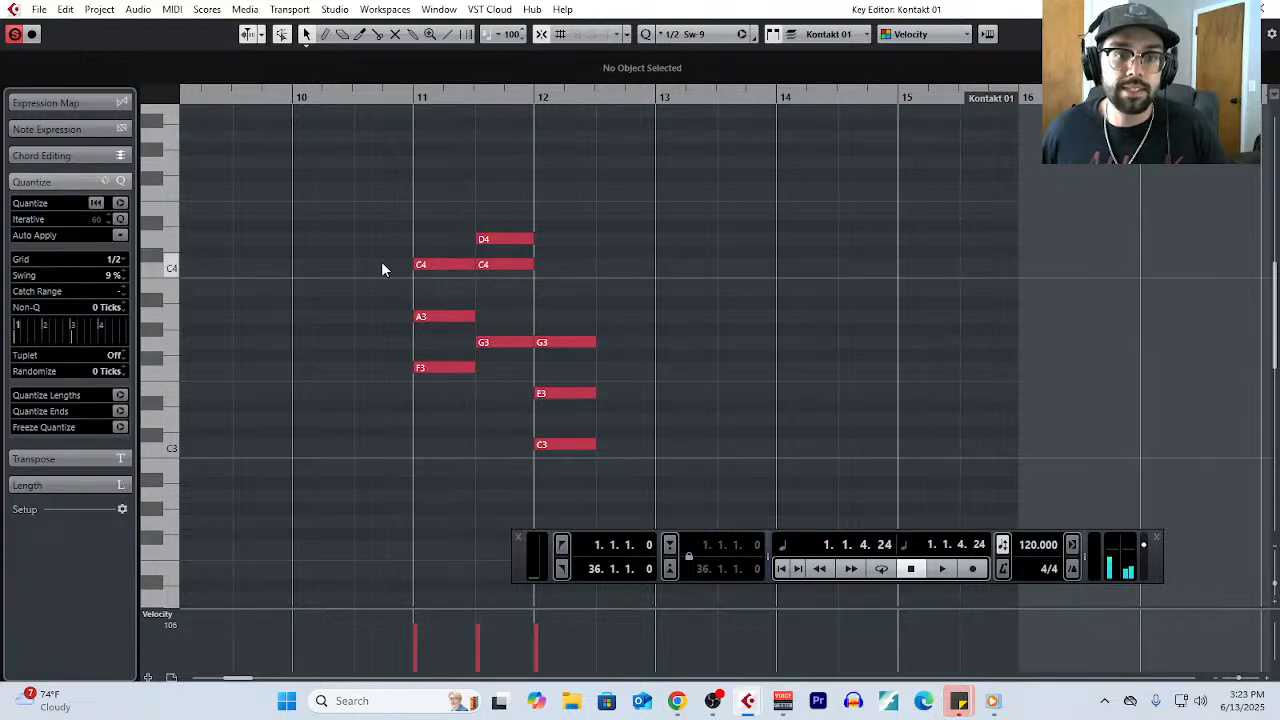
left_click_drag(382, 268, 523, 277)
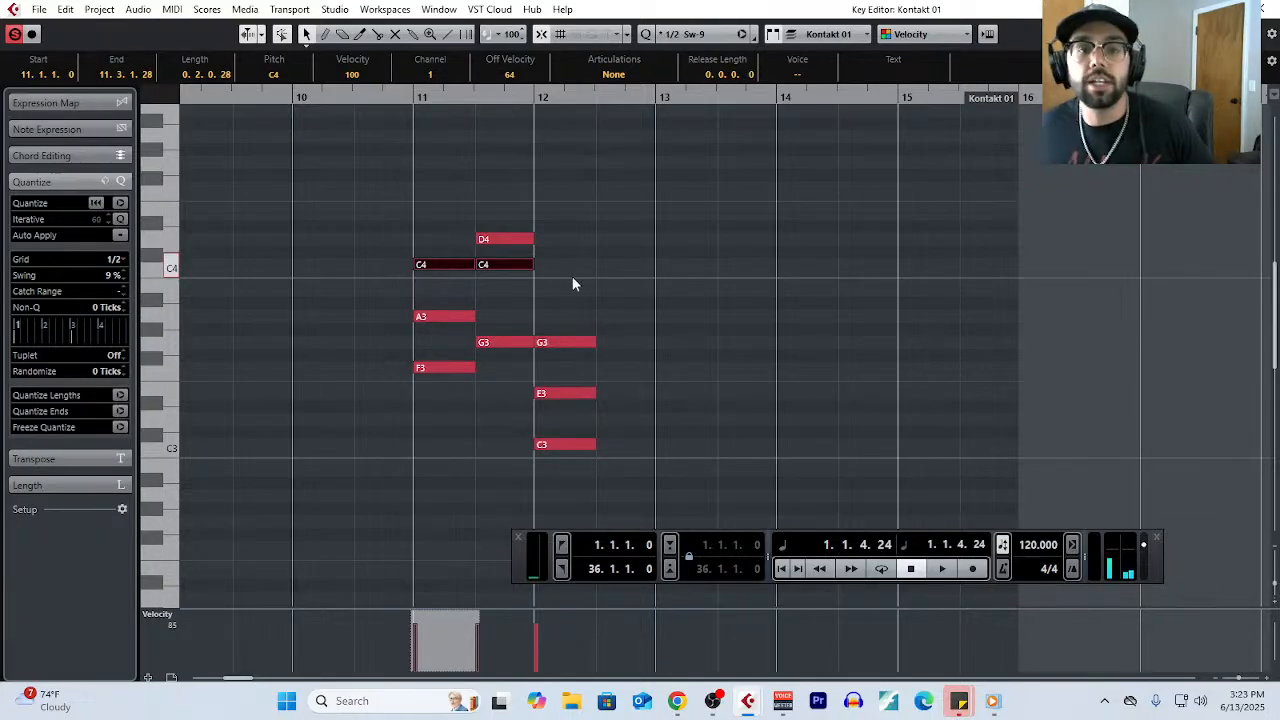
mouse_move(505, 202)
left_mouse_down()
mouse_move(517, 272)
mouse_move(485, 381)
left_mouse_up()
- Draw a half-bar chord of G3, B3 and D4 at the start of bar 14, and raise its B3 to C4
right_click(680, 337)
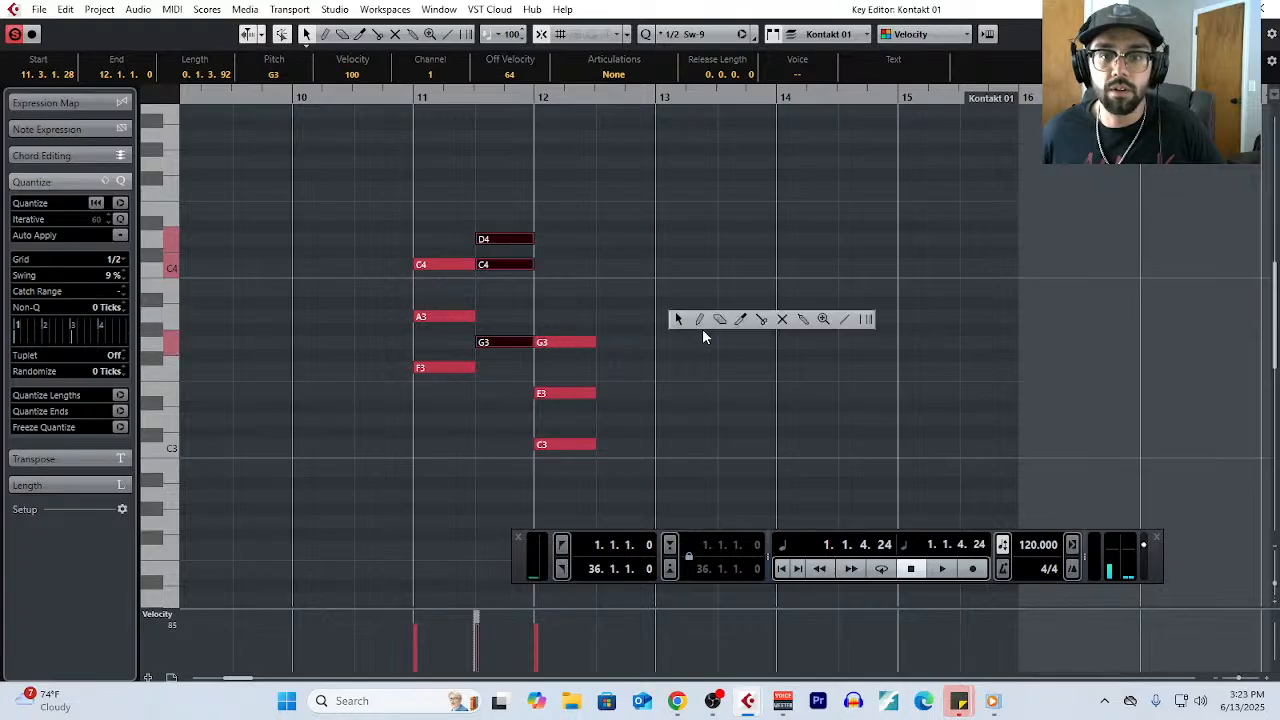
left_click(702, 326)
left_click(793, 341)
left_click(795, 290)
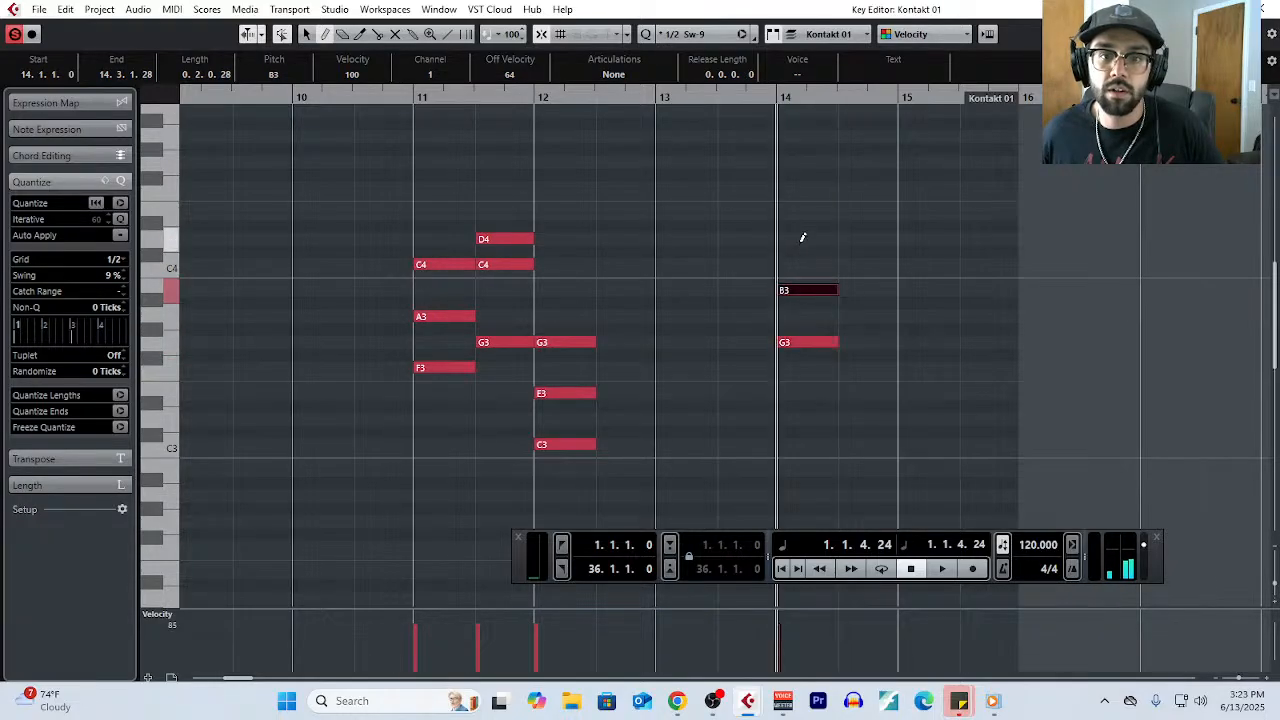
left_click(803, 239)
left_click_drag(805, 290, 808, 264)
- Draw a half-bar chord of G3, B3 and D4 in the second half of bar 14 and highlight it
right_click(845, 312)
left_click(870, 308)
left_click(868, 239)
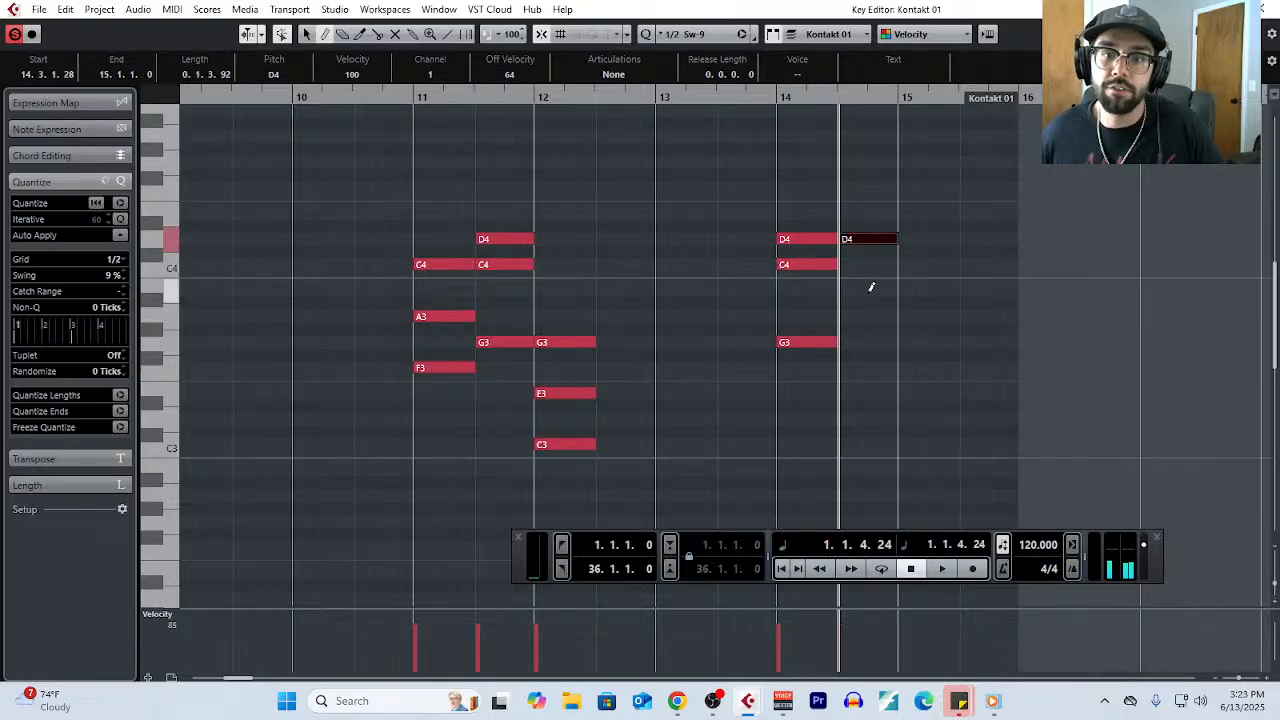
left_click(868, 290)
left_click(866, 342)
right_click(985, 352)
left_click(987, 351)
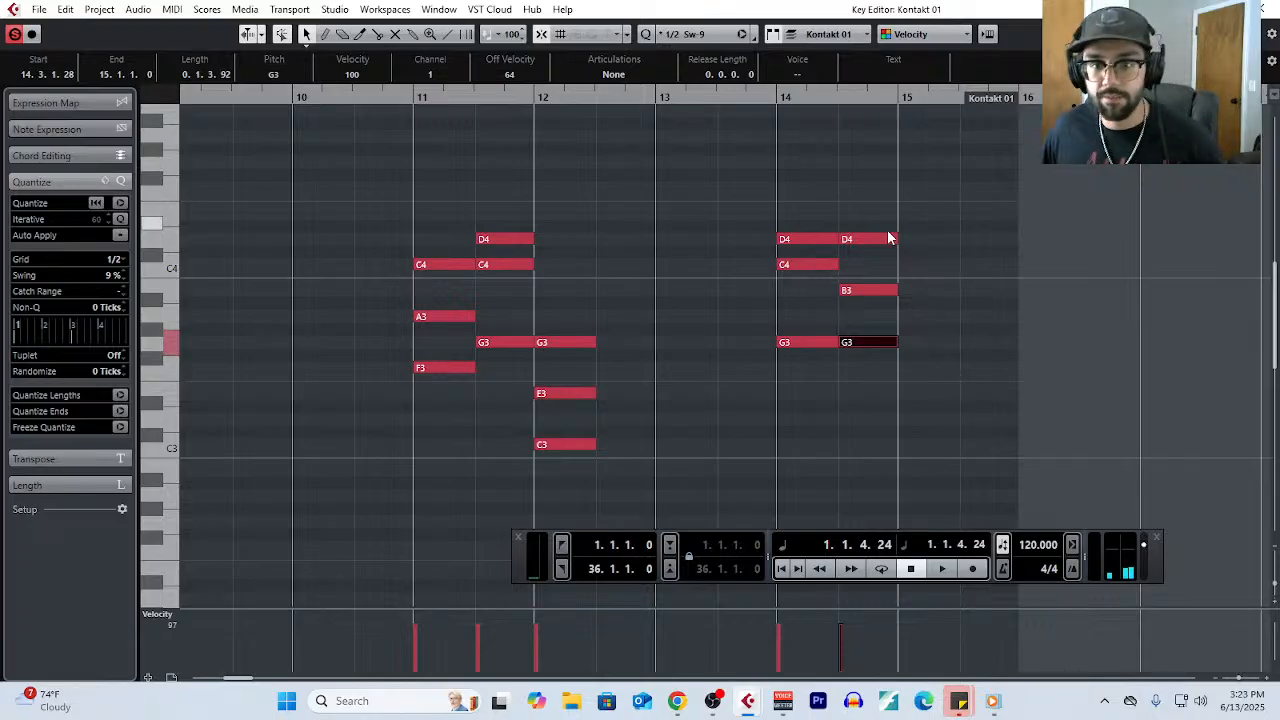
left_click_drag(870, 212, 881, 364)
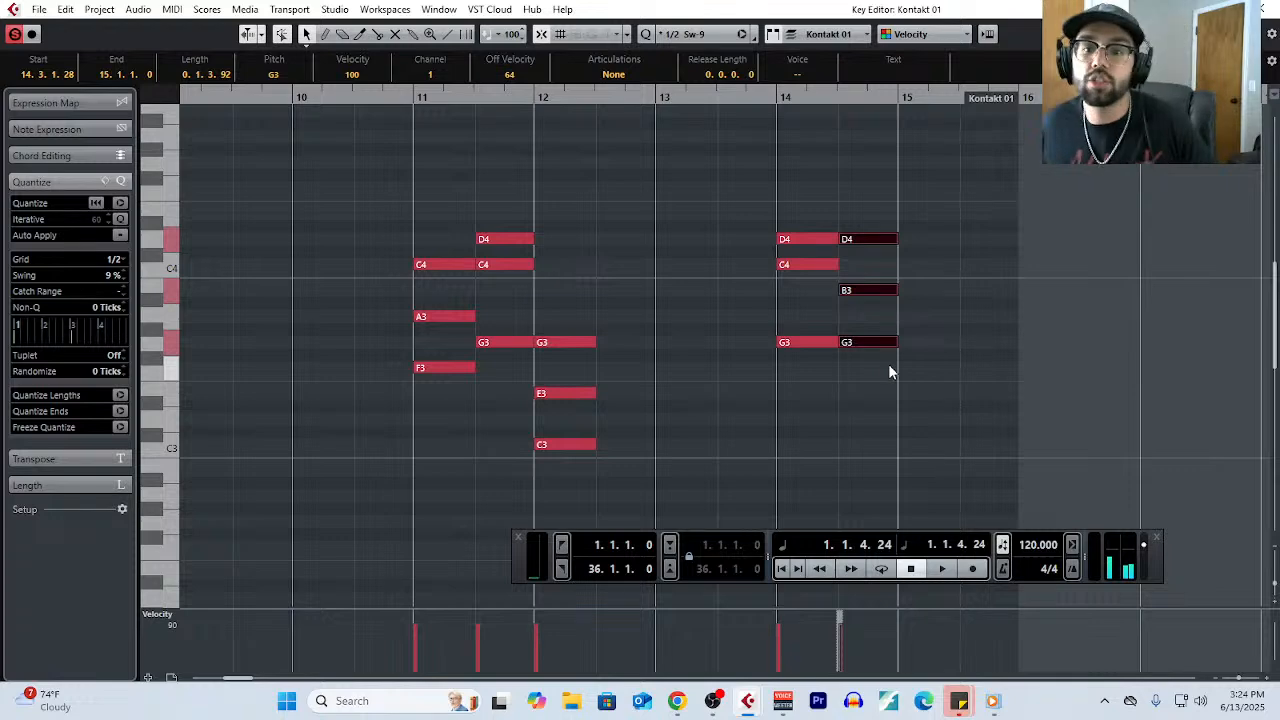
- Draw a half-bar chord of C3, E3 and G3 at the start of bar 15
right_click(888, 363)
left_click(922, 353)
left_click(915, 443)
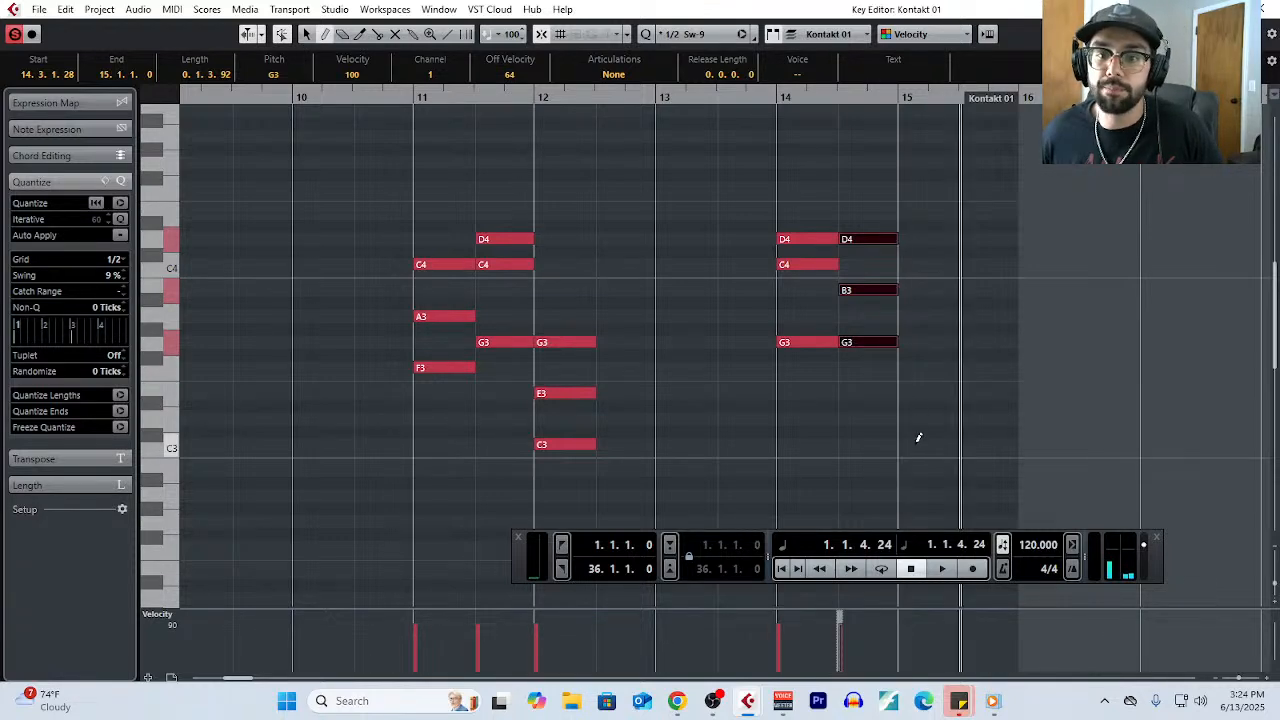
left_click(915, 367)
key("ctrl+z")
left_click(920, 393)
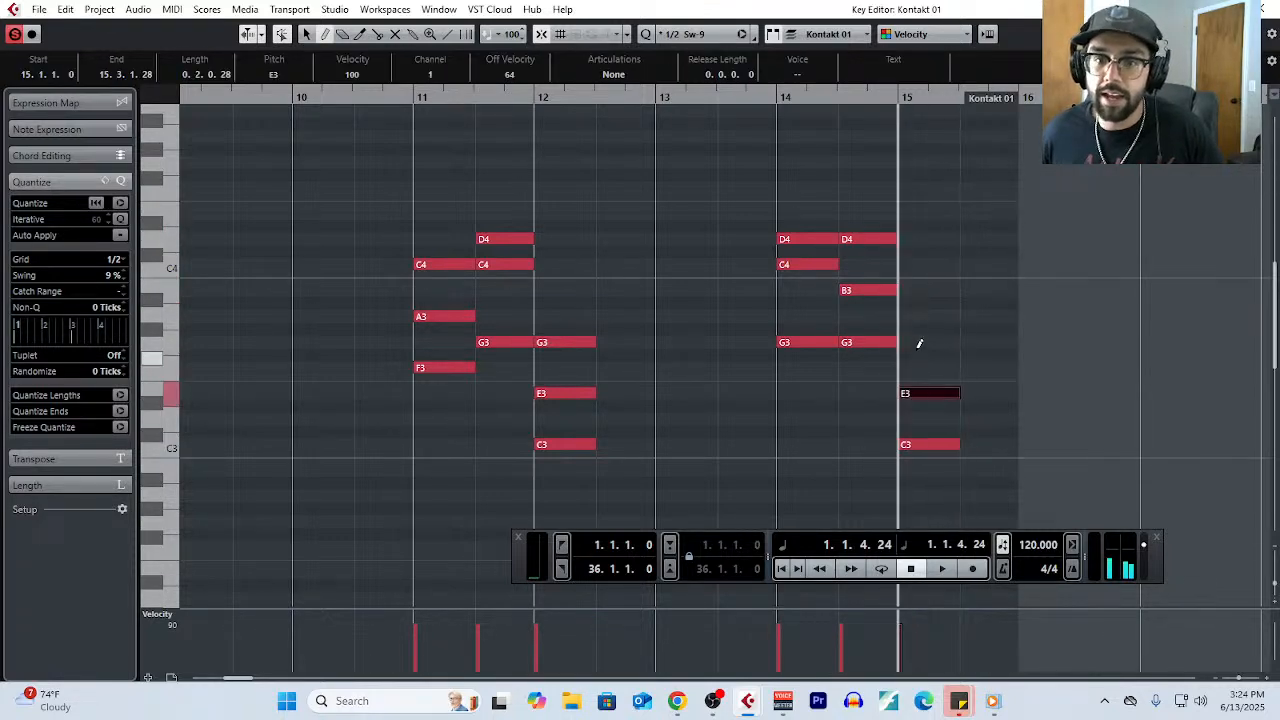
left_click(922, 332)
key("ctrl+z")
left_click(931, 342)
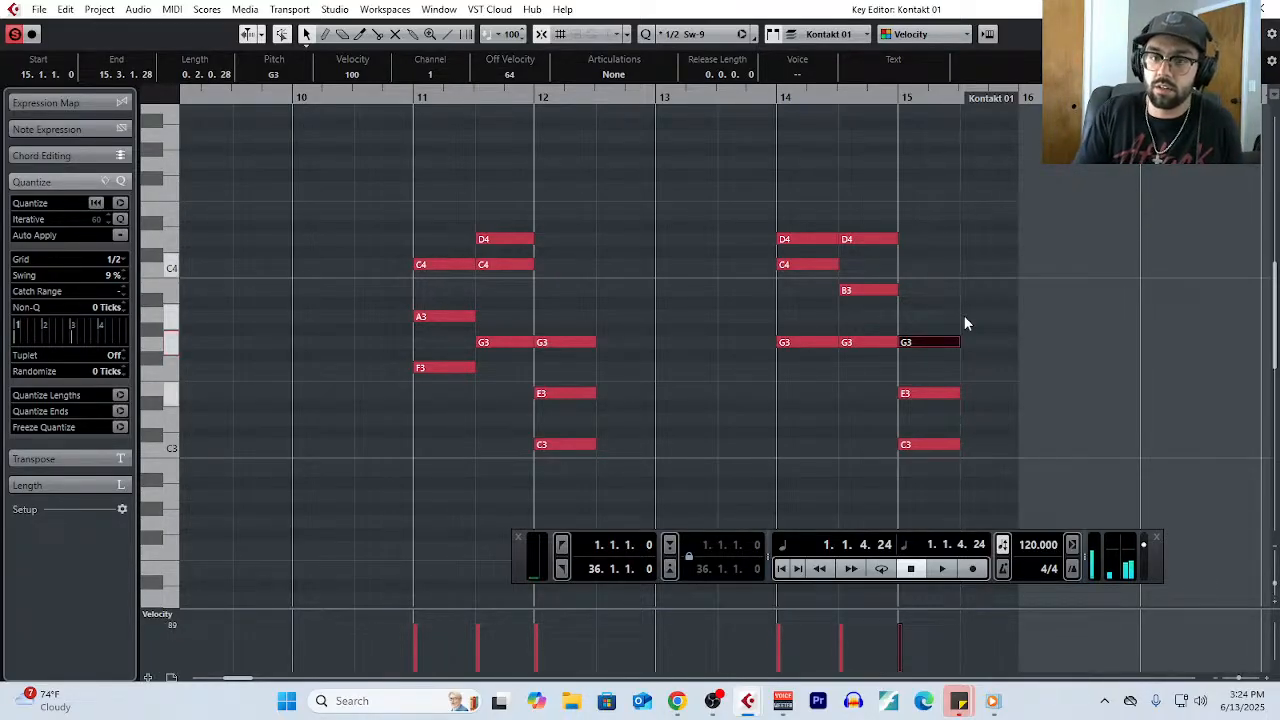
left_click(964, 322)
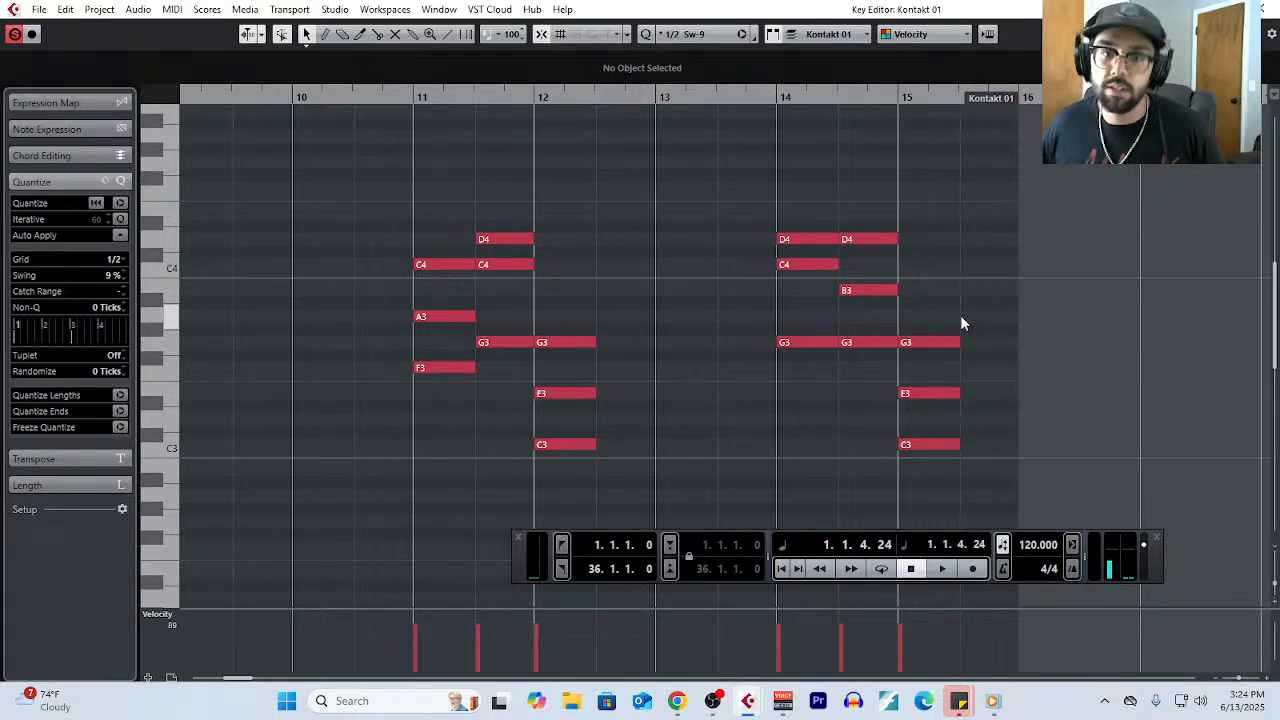
- Highlight the second chord of bar 14 with the bar 15 chord, and delete the bar 15 chord
left_click(826, 269)
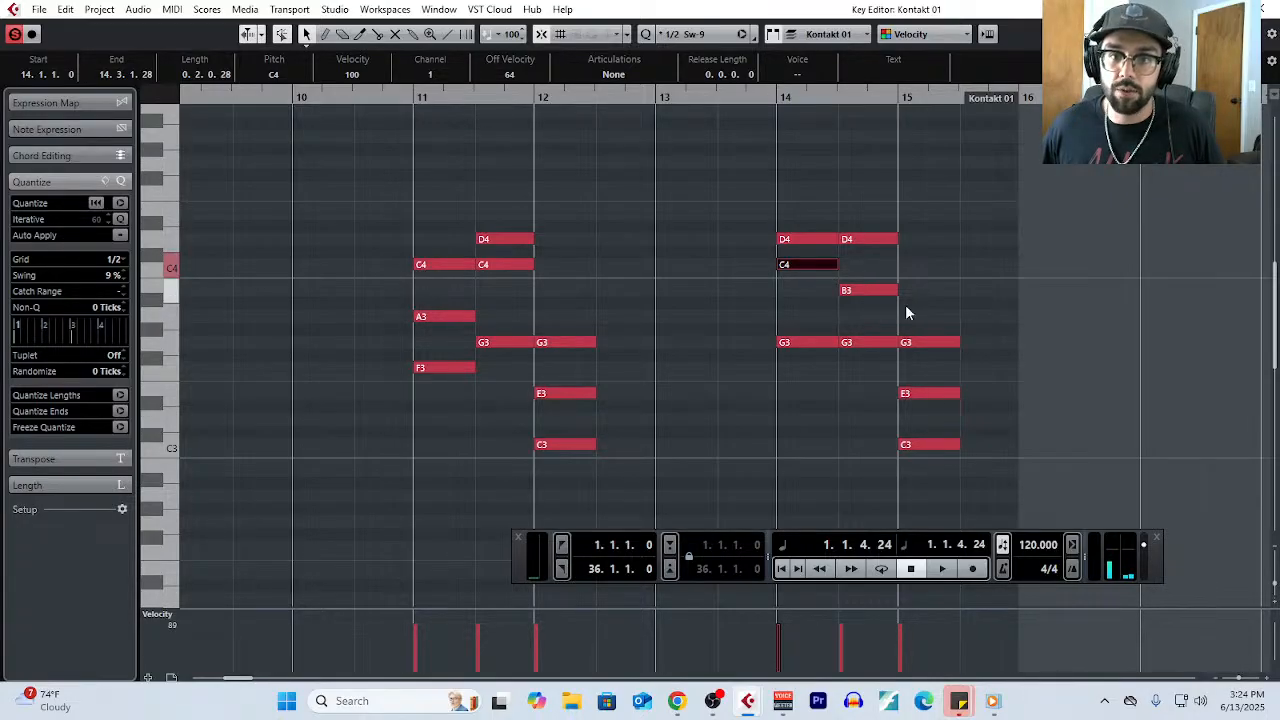
left_click_drag(926, 304, 946, 466)
left_click_drag(877, 195, 880, 355)
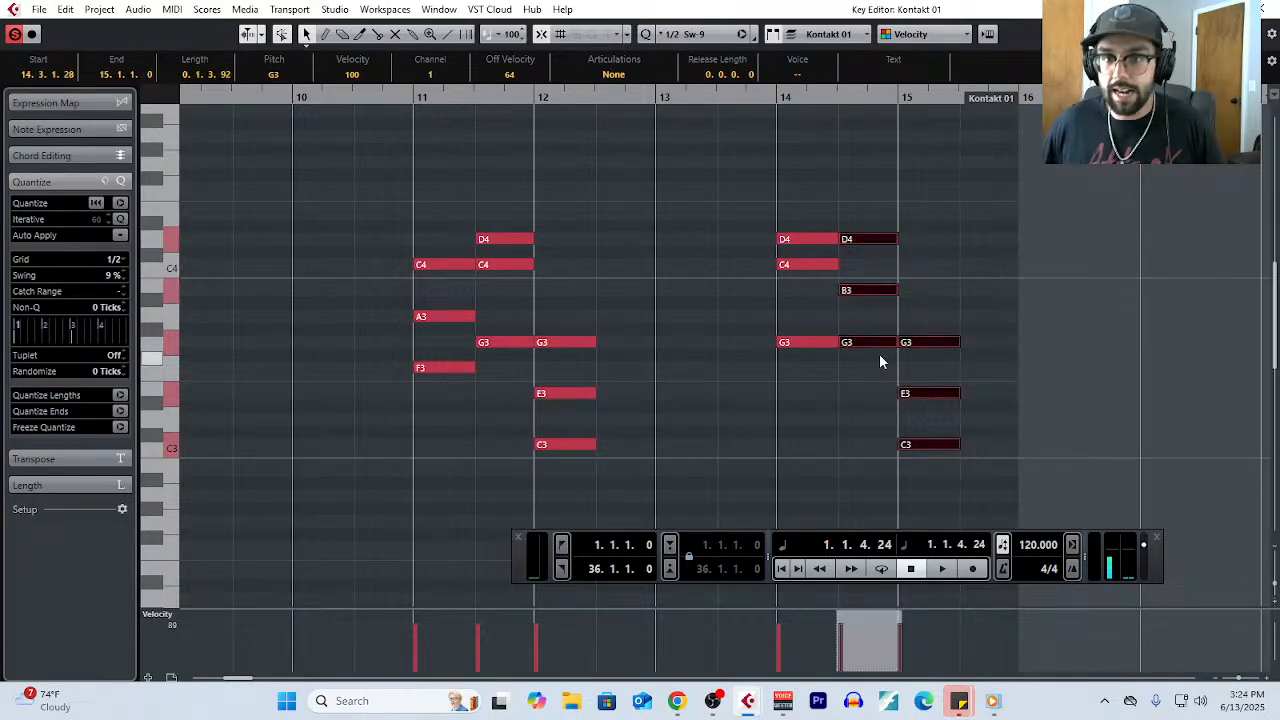
left_click(935, 318)
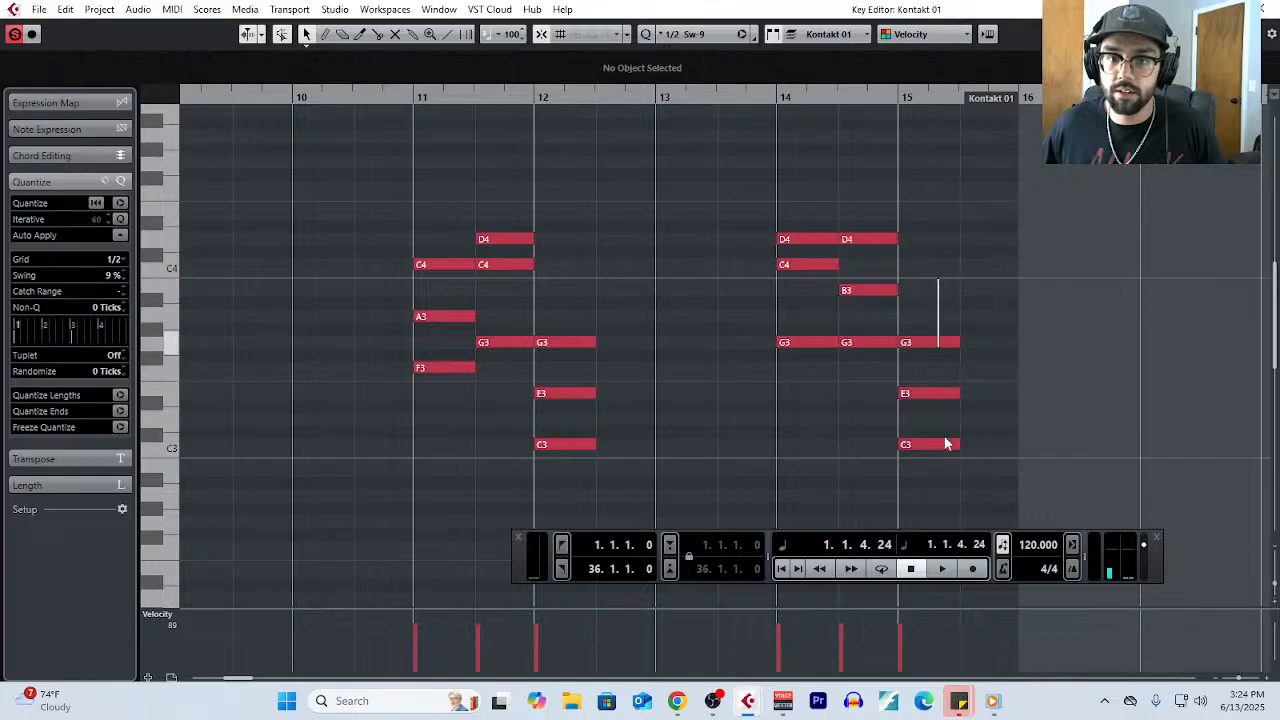
left_click_drag(945, 443, 946, 470)
key("Delete")
- In the second chord of bar 14, raise the B3 to C4 and the D4 to E4
left_click(863, 289)
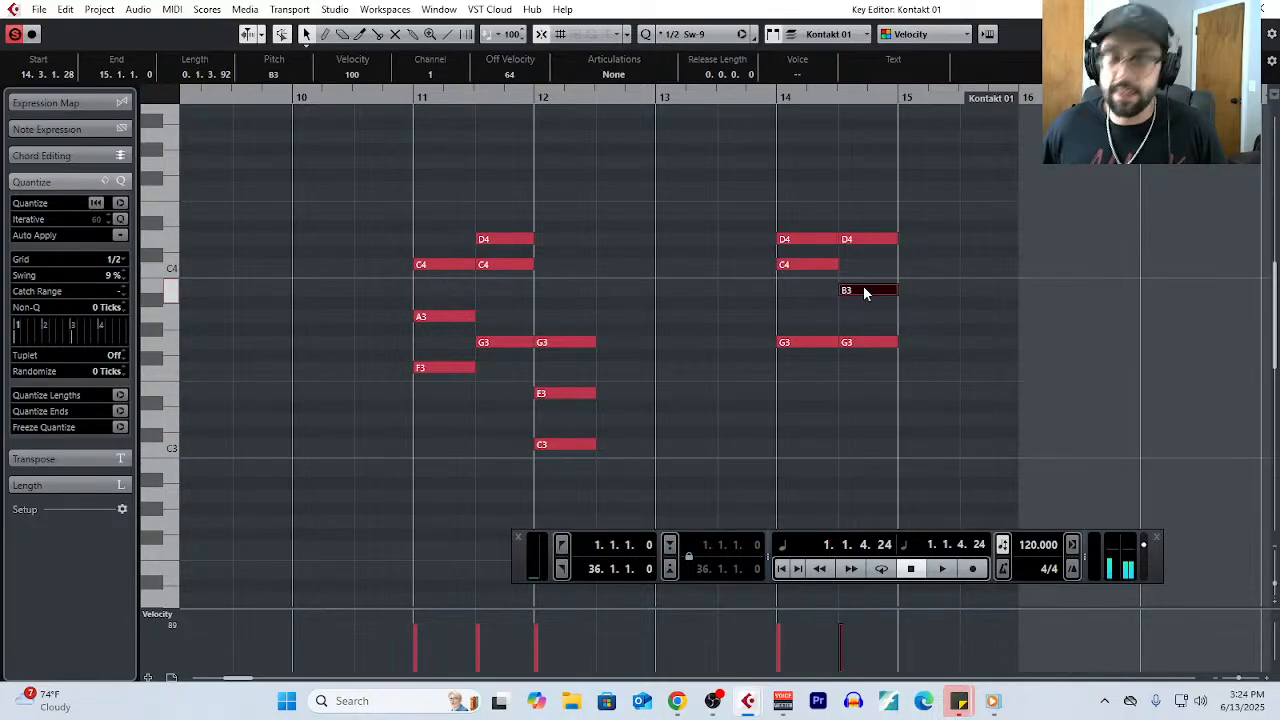
key("Up")
left_click_drag(863, 314, 880, 365)
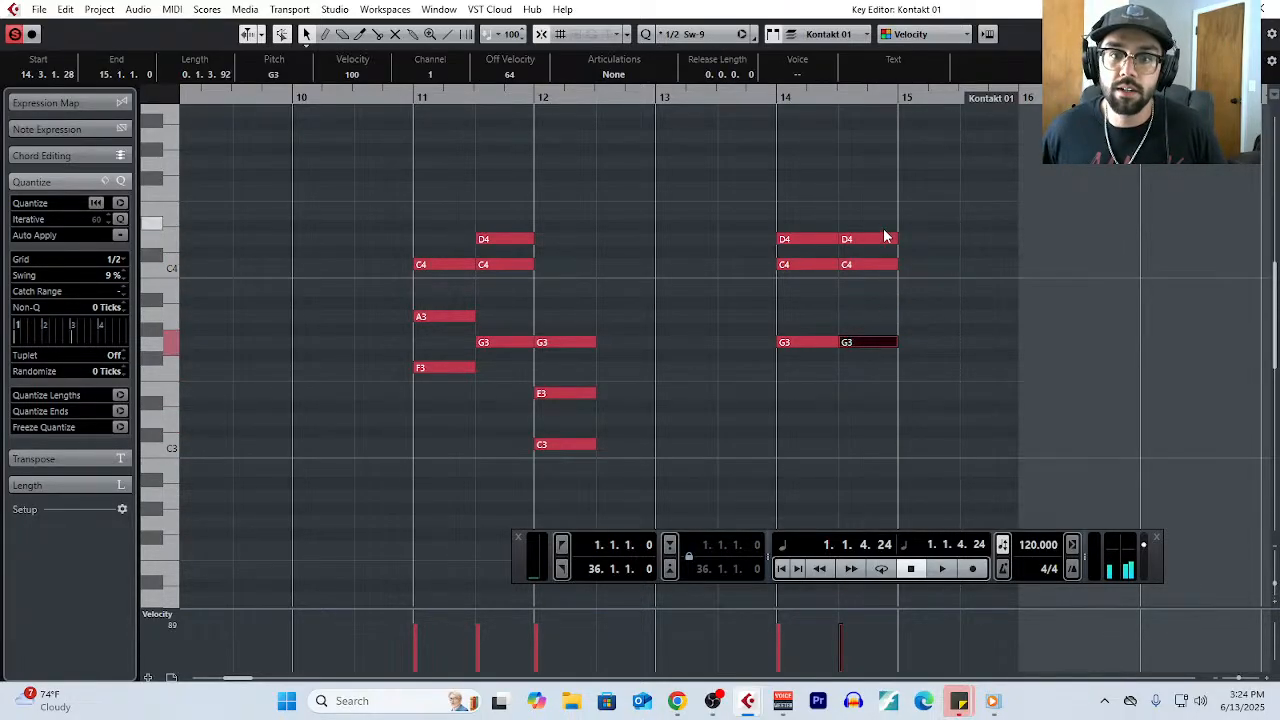
left_click(937, 238)
left_click_drag(857, 239, 861, 218)
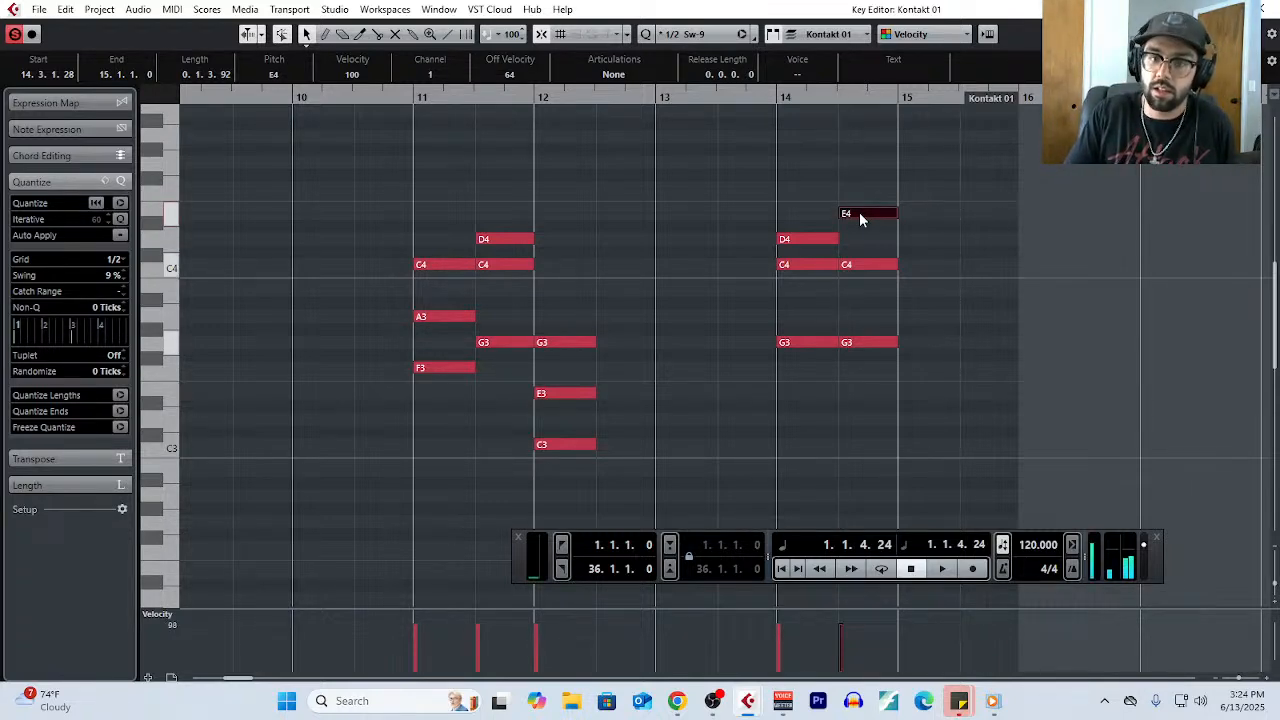
- Raise the lowest note of bar 14's second chord to A3, and delete all the example chords in bars 11 to 14
left_click(961, 398)
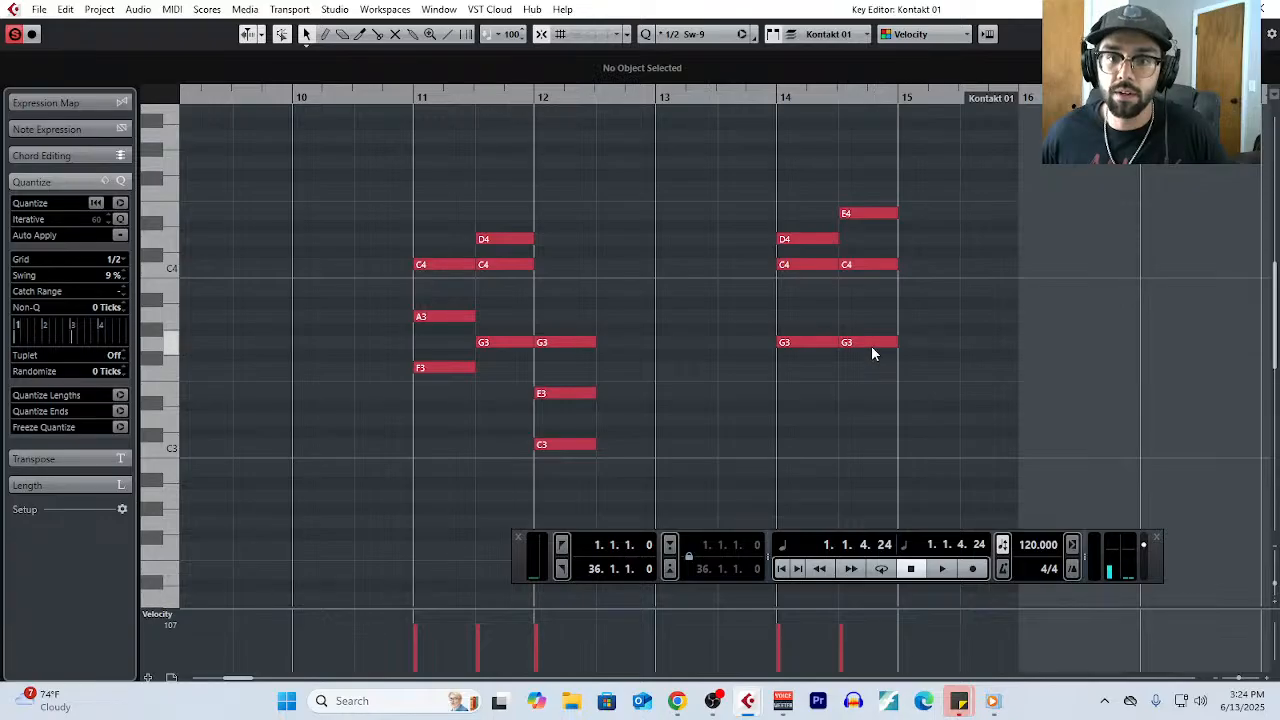
left_click_drag(861, 340, 866, 317)
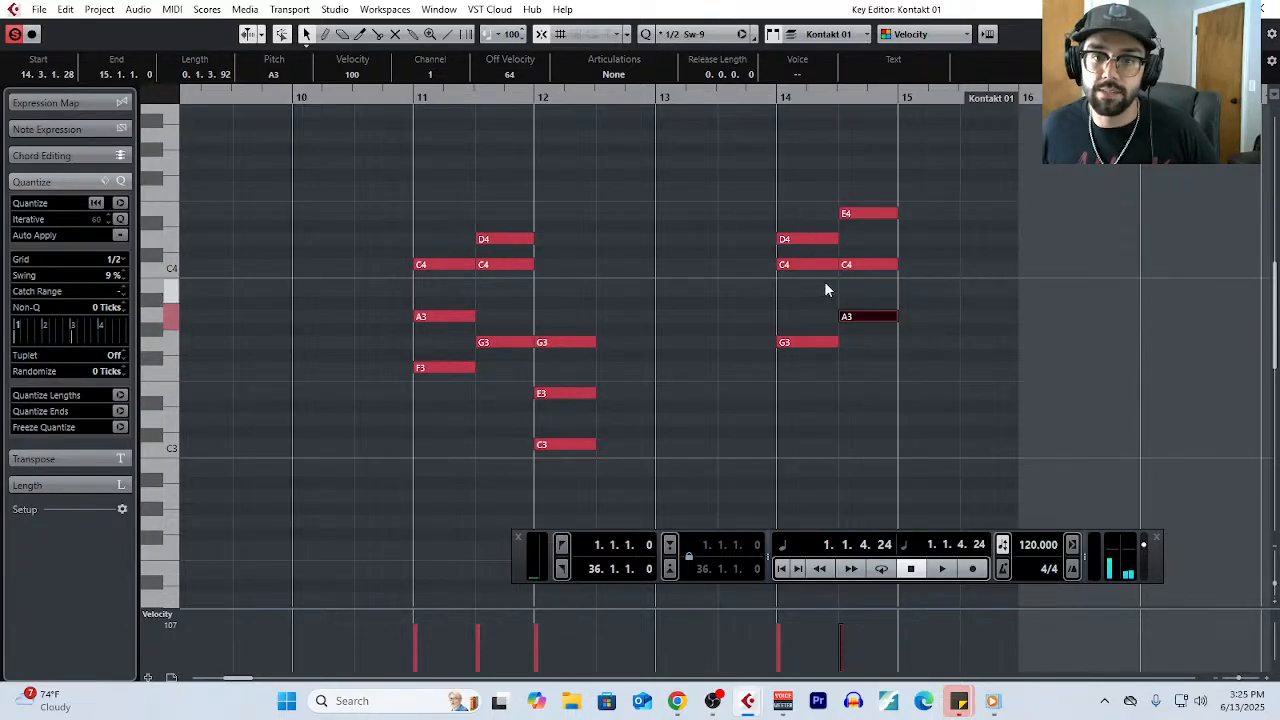
left_click_drag(408, 190, 931, 513)
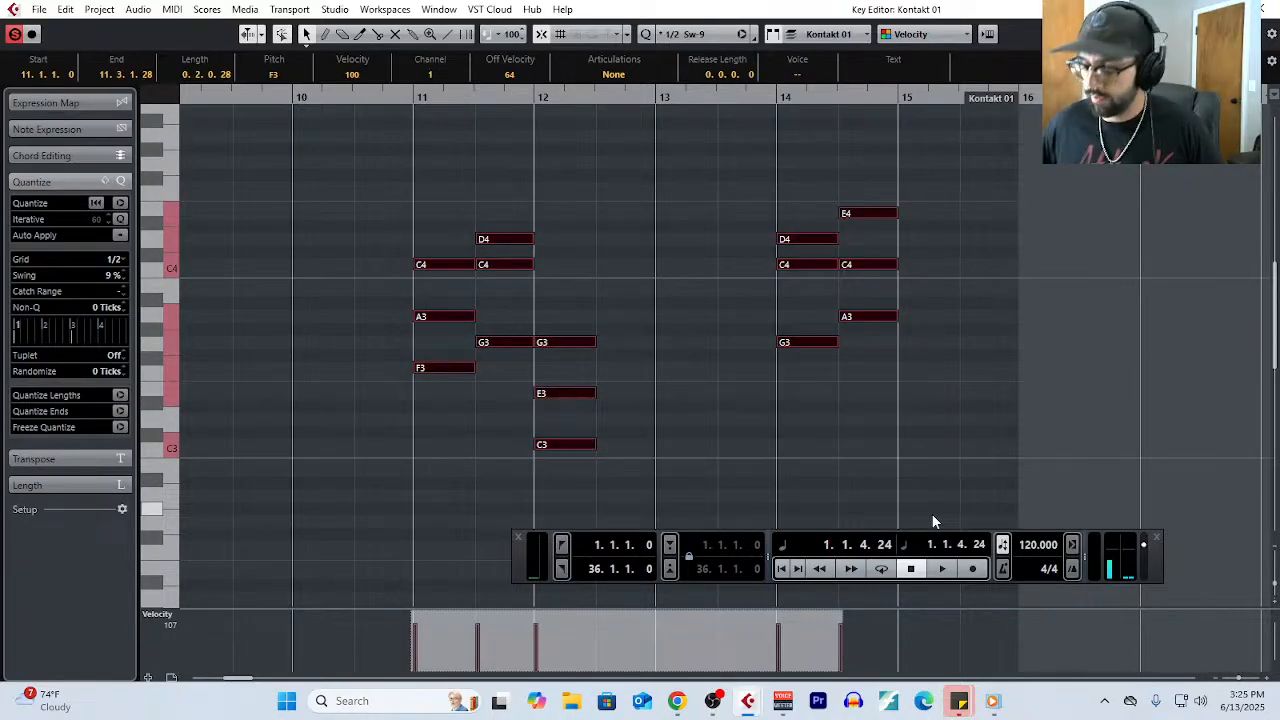
key("Delete")
- Highlight the chord progression in bars 1 to 8, and lower the C4 in bar 8 by an octave to C3
scroll(724, 363, "left", 7)
scroll(754, 371, "down", 3)
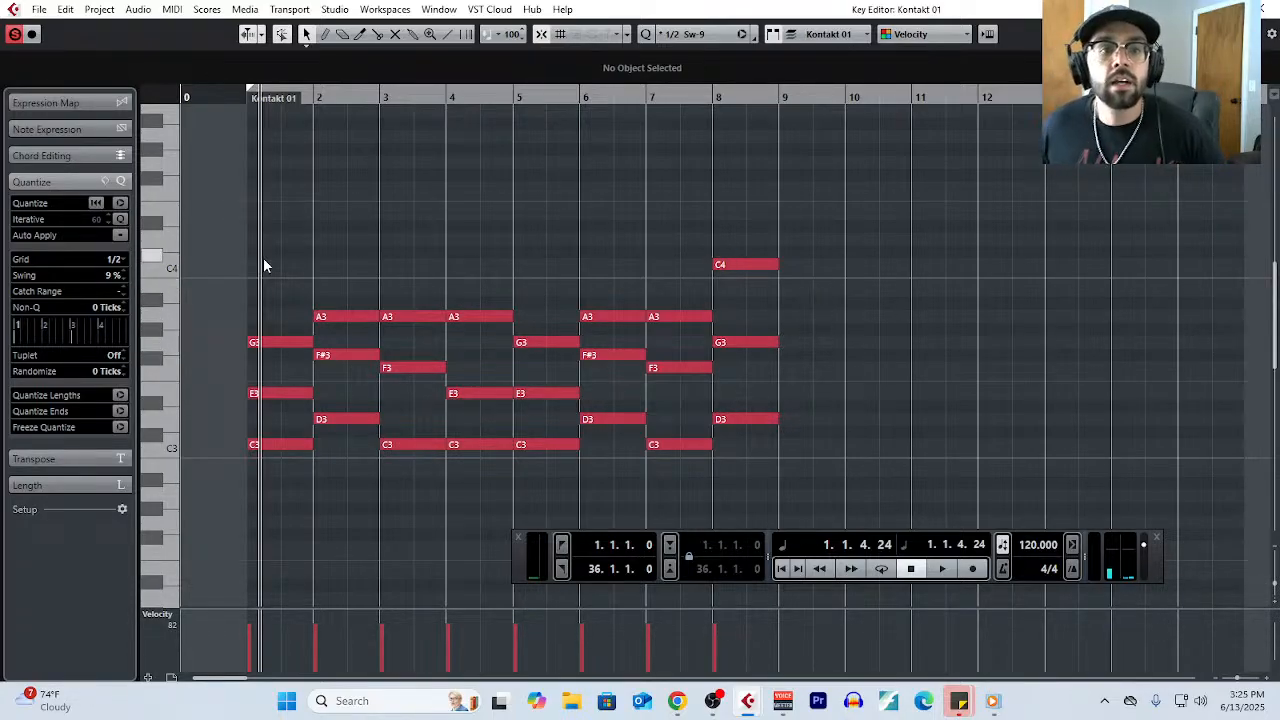
left_click_drag(263, 257, 784, 507)
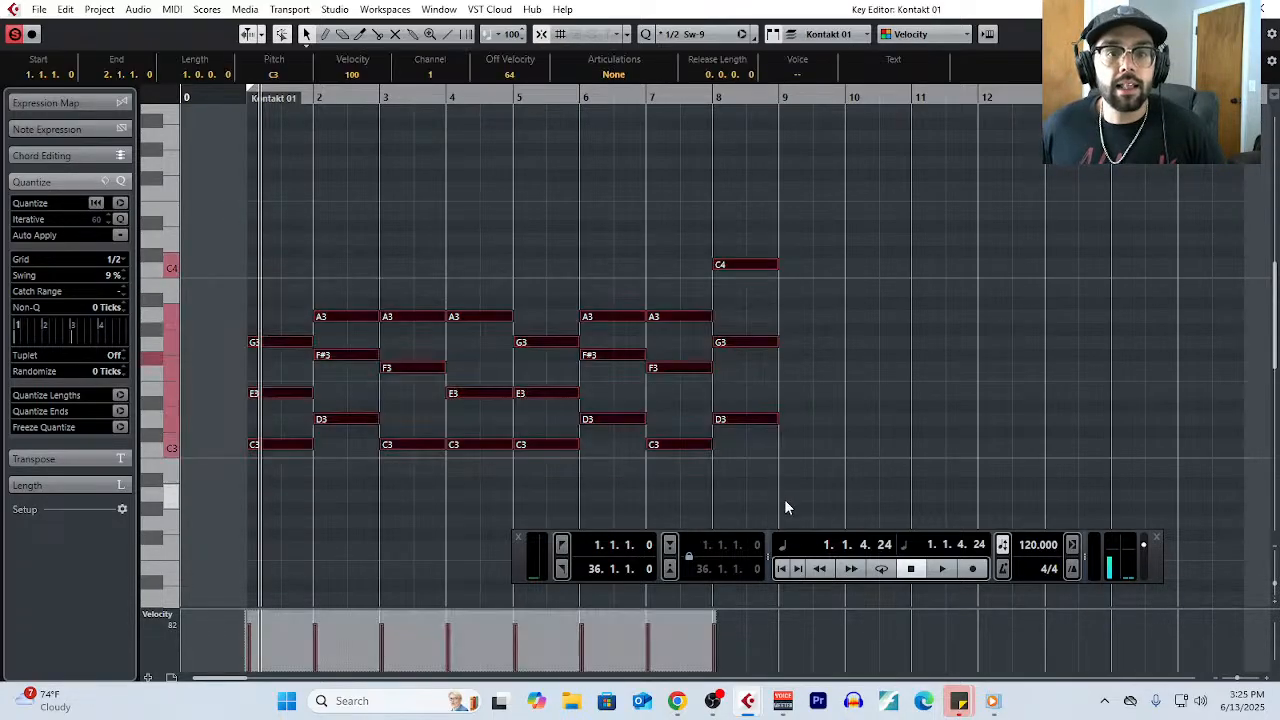
left_click(817, 320)
left_click(762, 264)
key("shift+Down")
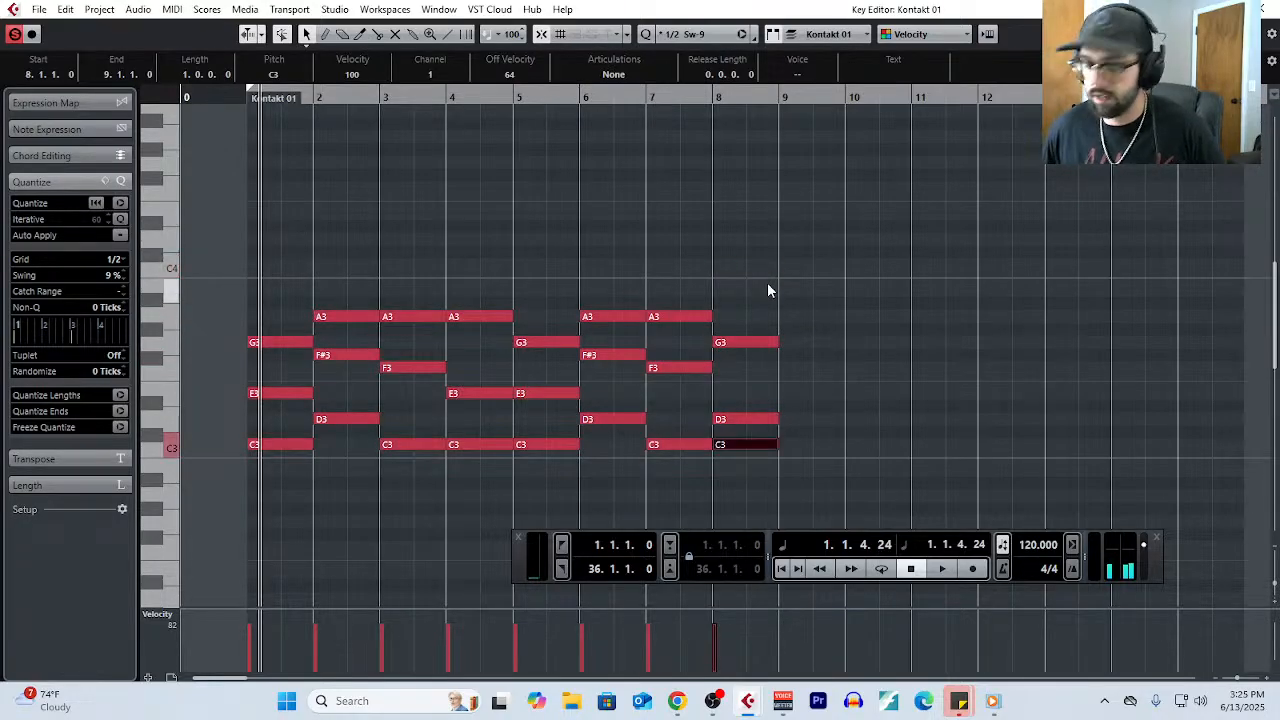
left_click(829, 337)
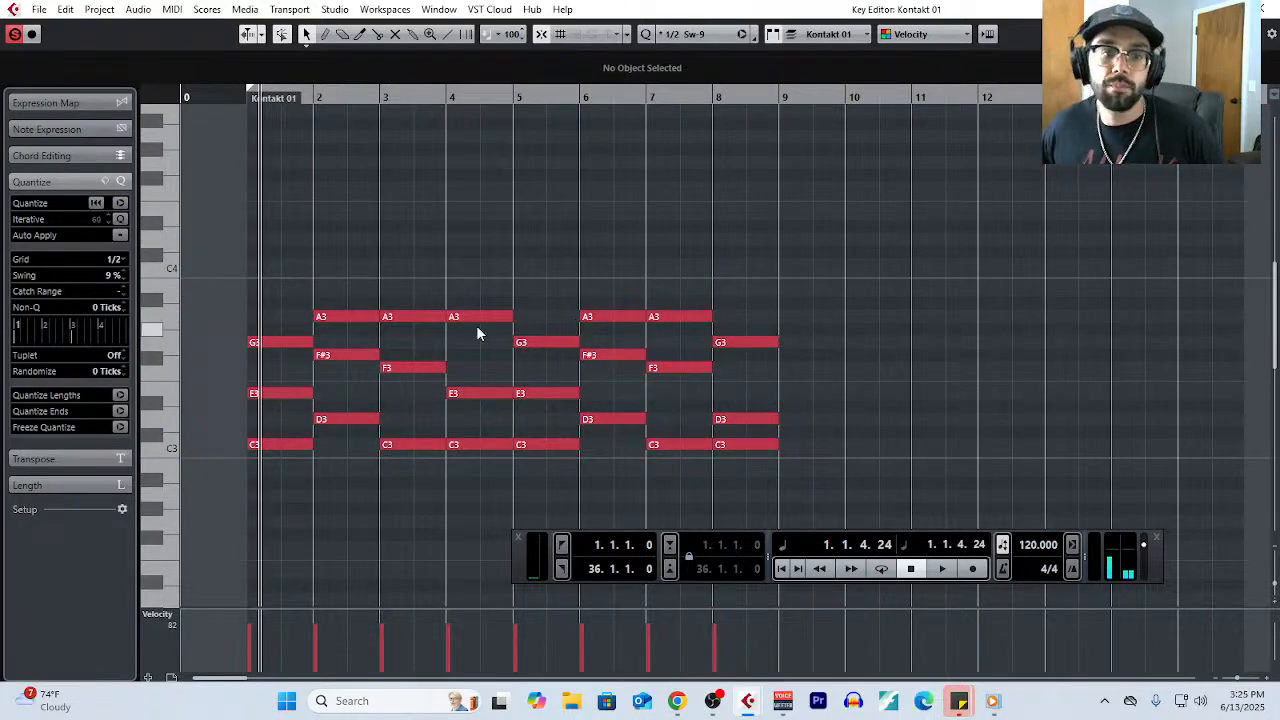
- Set the quantize grid to 1/1 and draw a whole-bar C2 bass note in bar 1
scroll(340, 440, "down", 5)
right_click(325, 440)
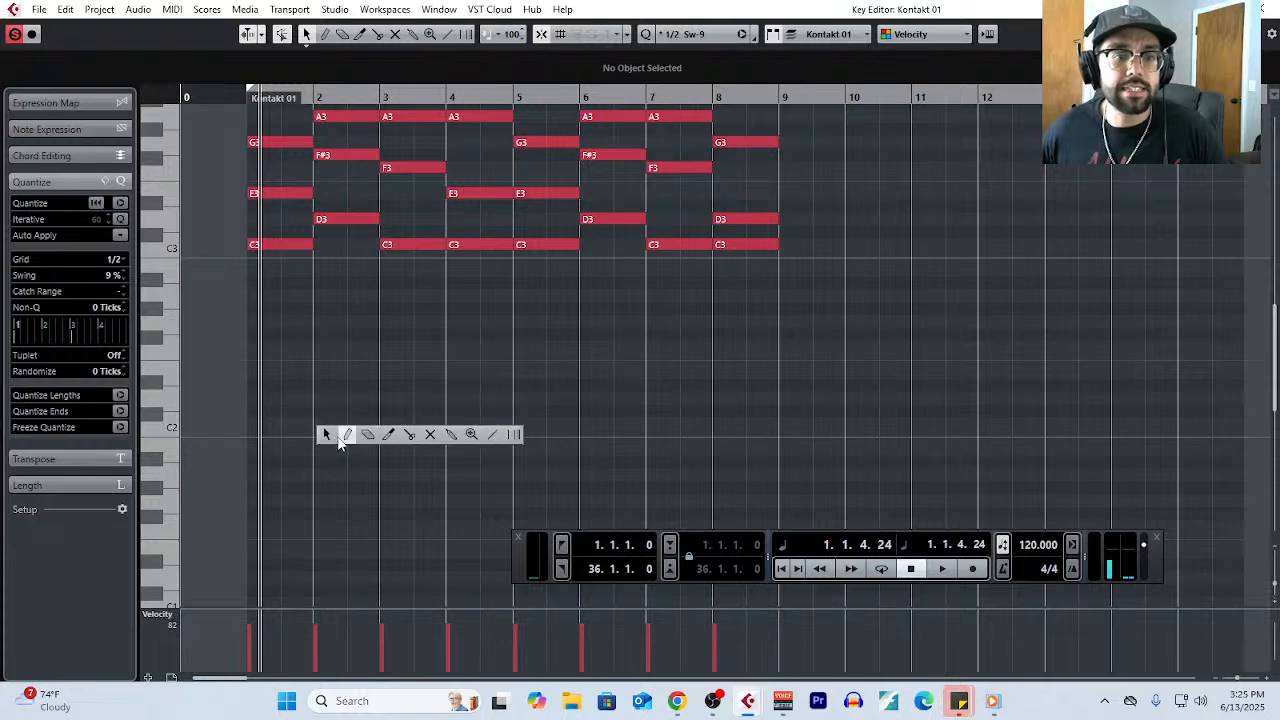
left_click(323, 426)
left_click(116, 259)
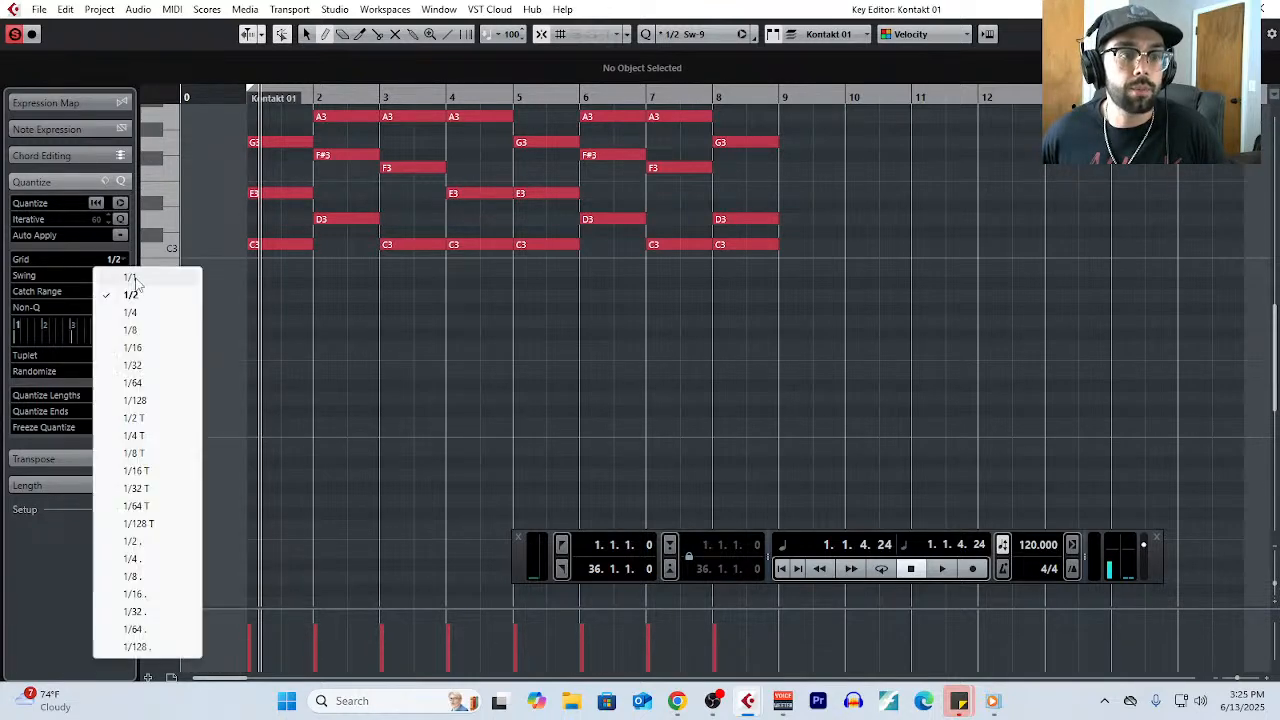
left_click(112, 268)
left_click(274, 420)
scroll(378, 387, "up", 2)
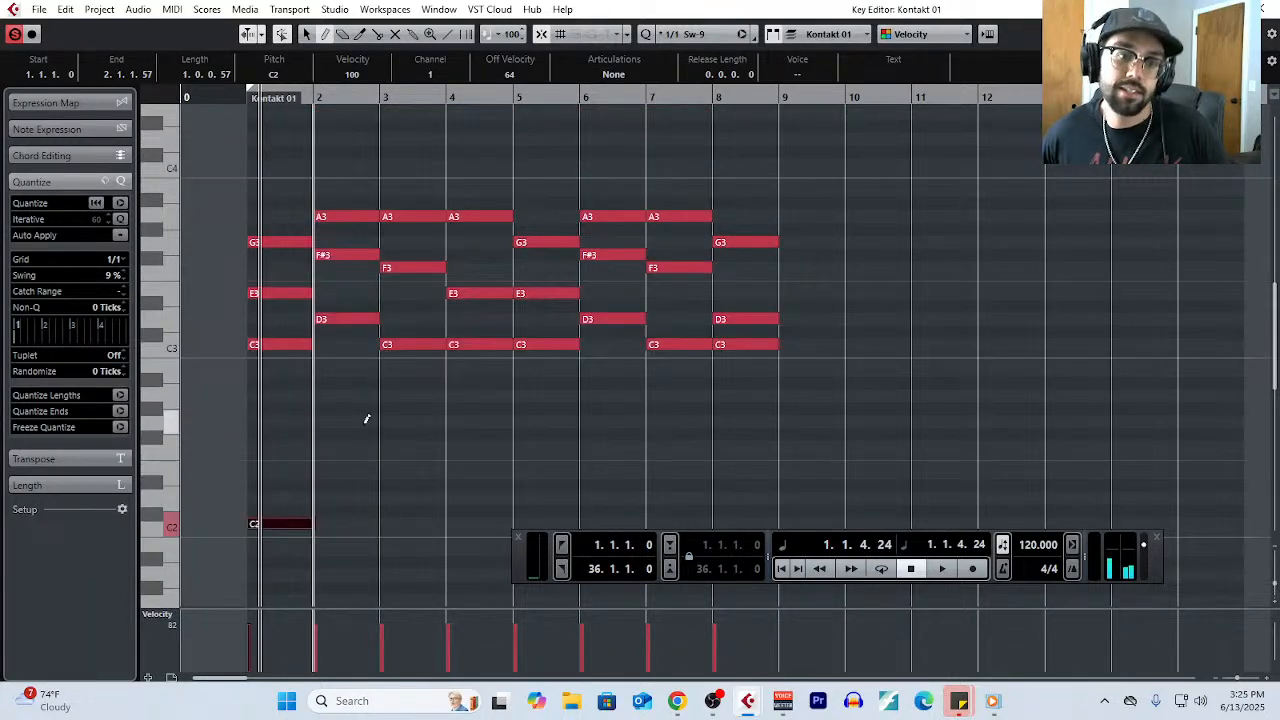
- In the project Notepad, add the heading 'My Approach To "Academic Writing" (Live Stream Approach):' below the Film/Media notes
left_click(99, 9)
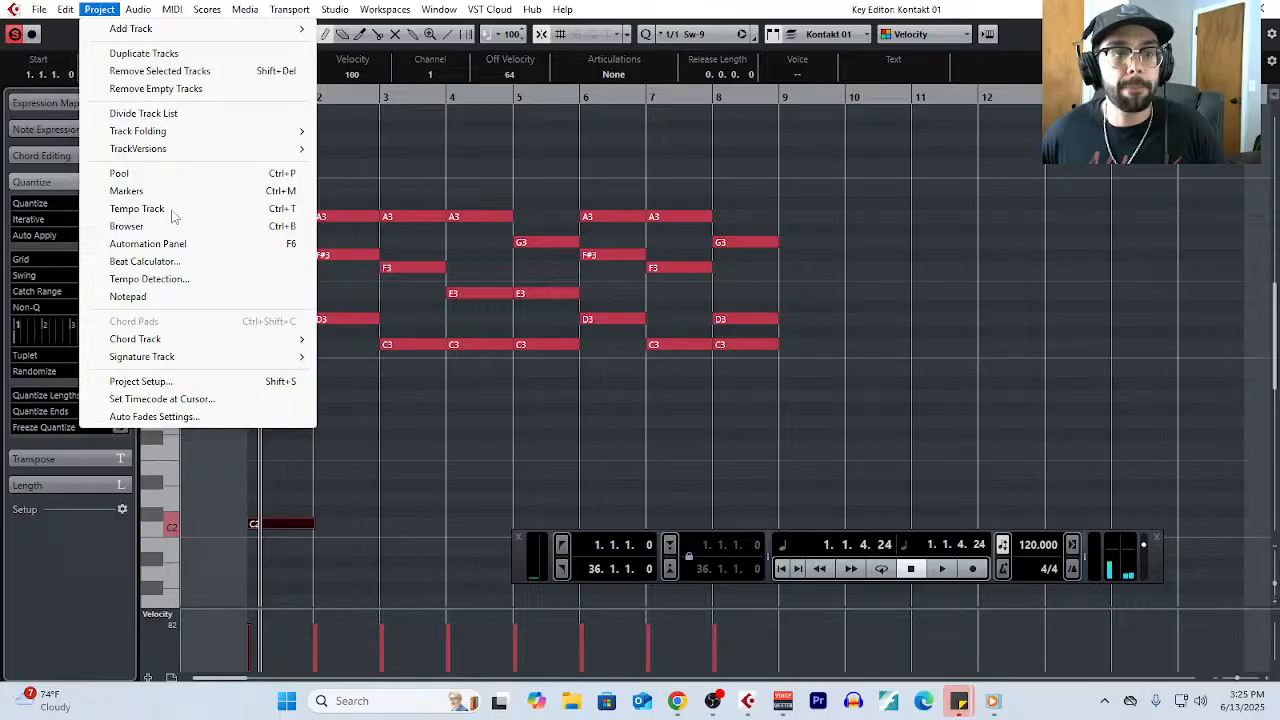
left_click(160, 297)
scroll(312, 362, "down", 2)
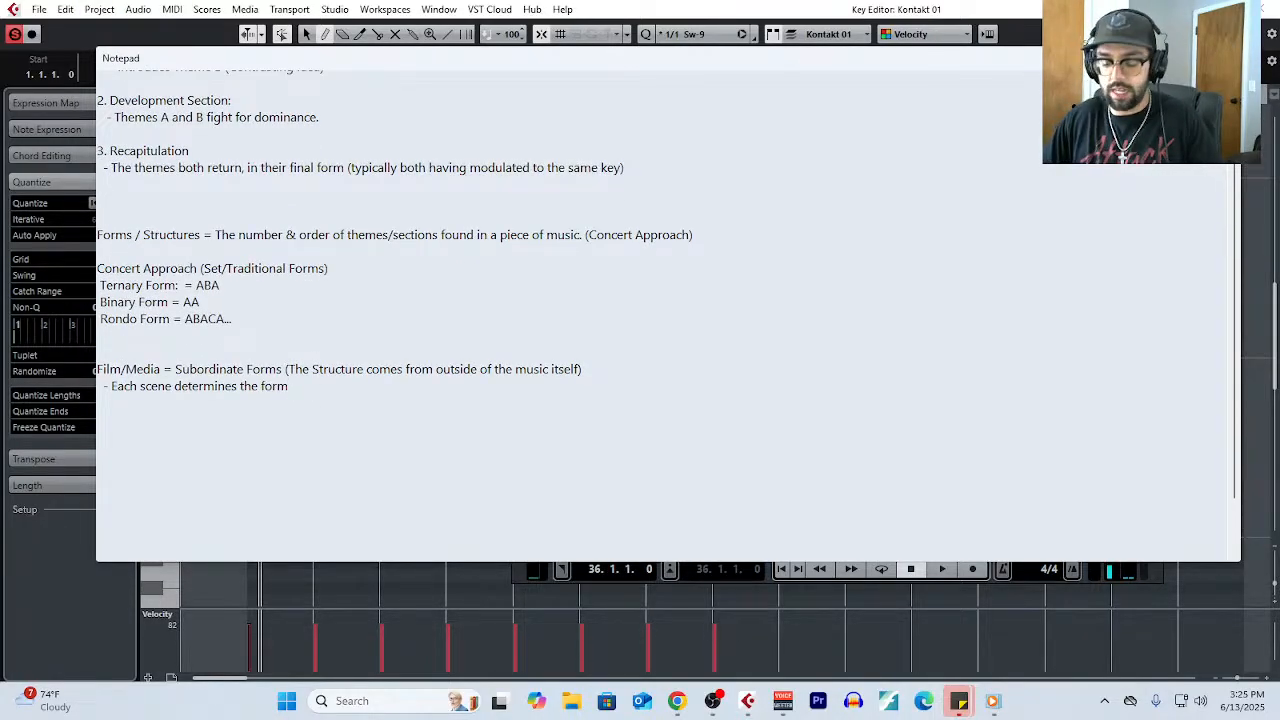
scroll(276, 411, "up", 8, "ctrl")
scroll(276, 411, "down", 3)
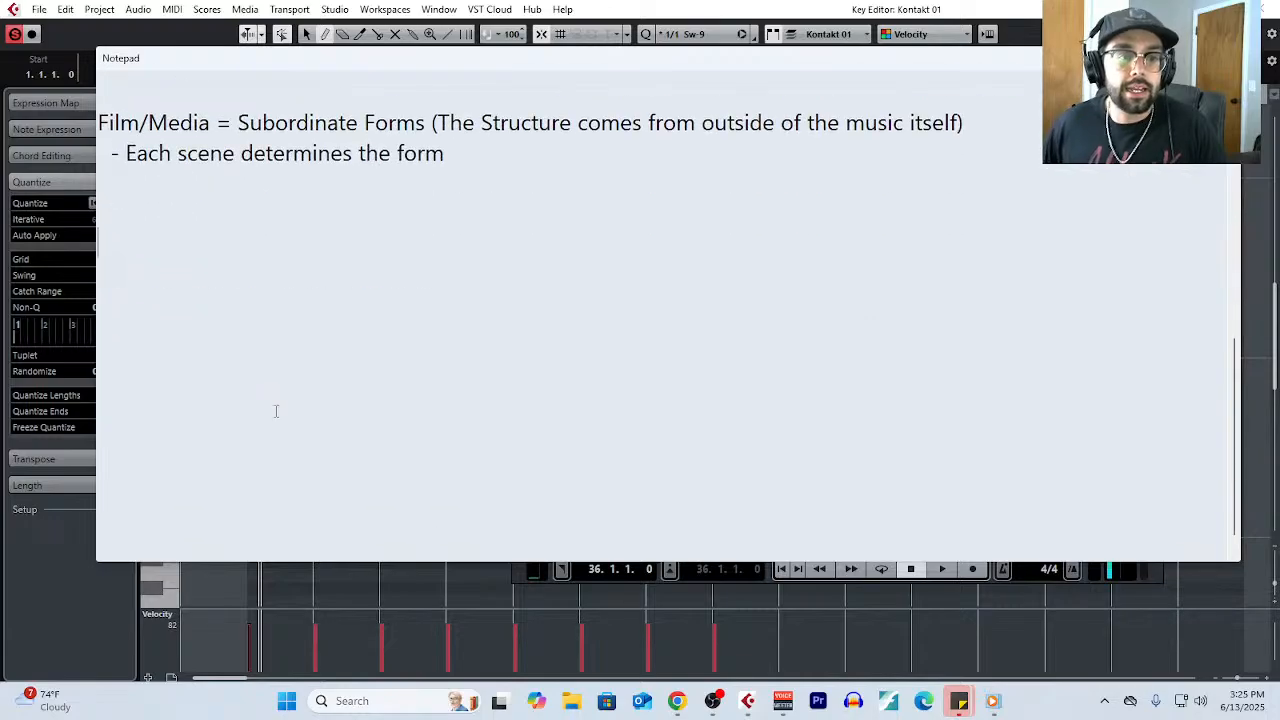
type("My ")
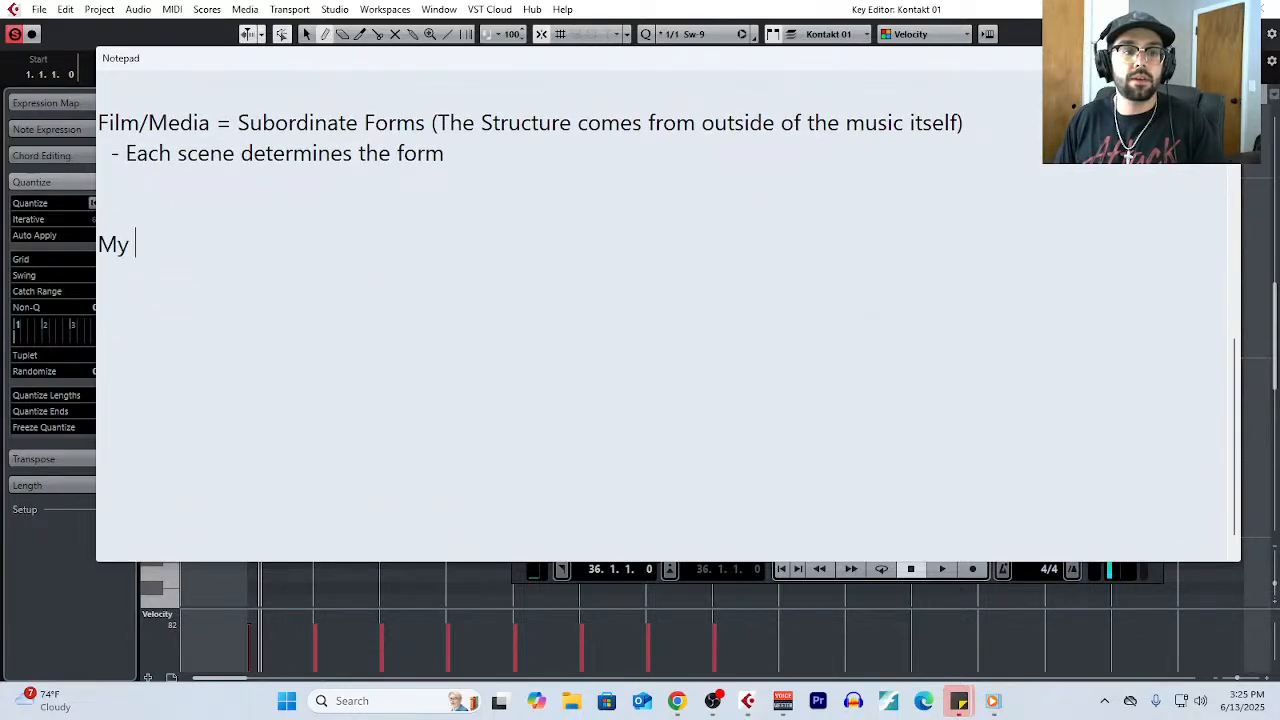
type("Approach To \"Acad")
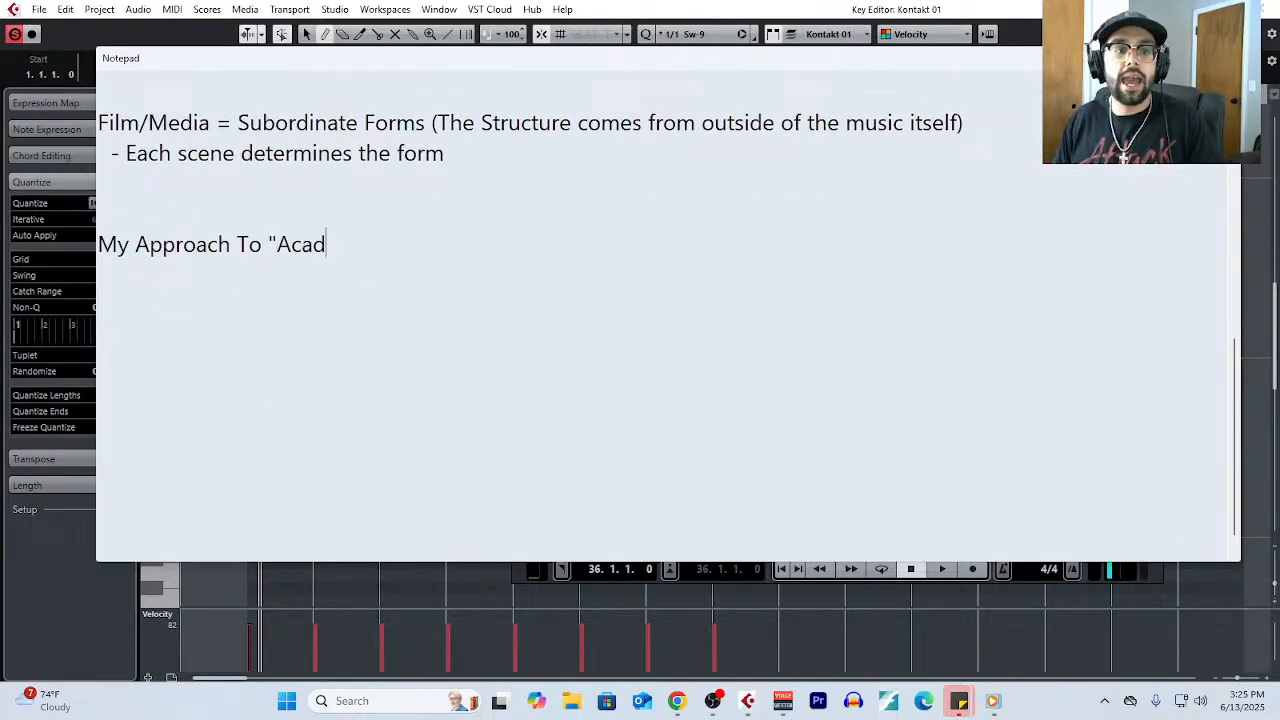
type("emic Writing\" (")
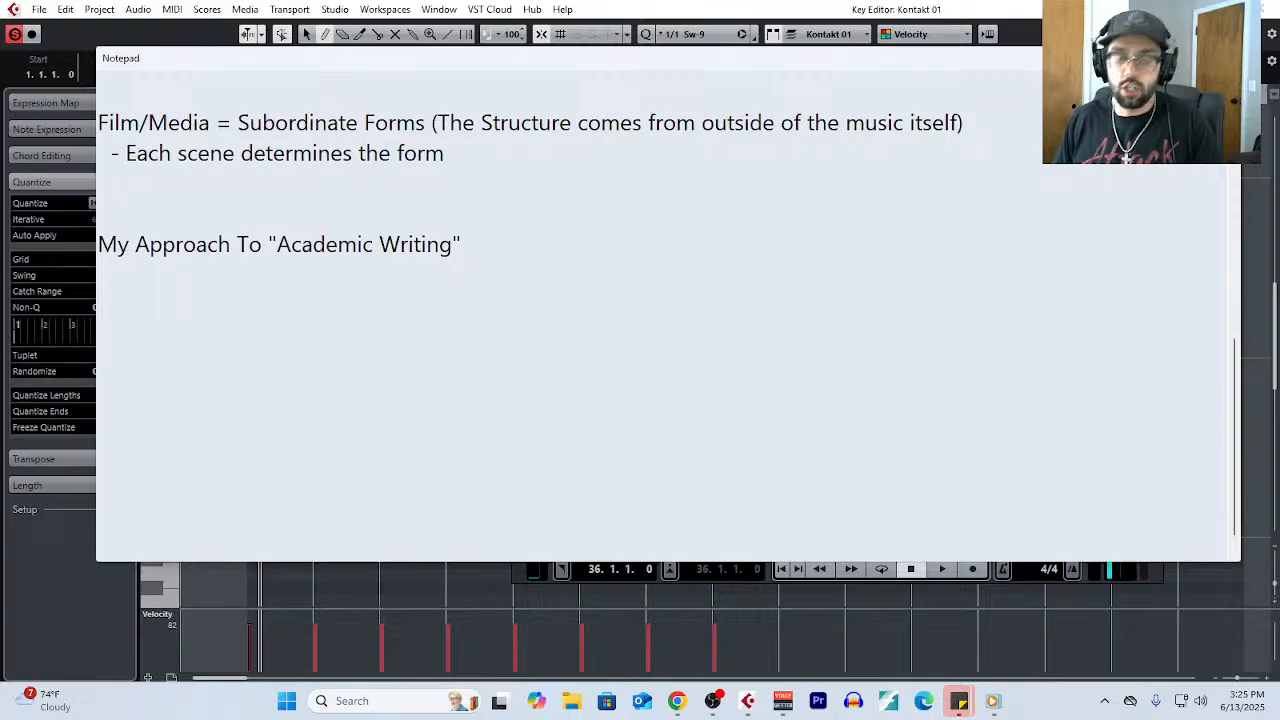
type("Live Str")
key("BackSpace")
type("t")
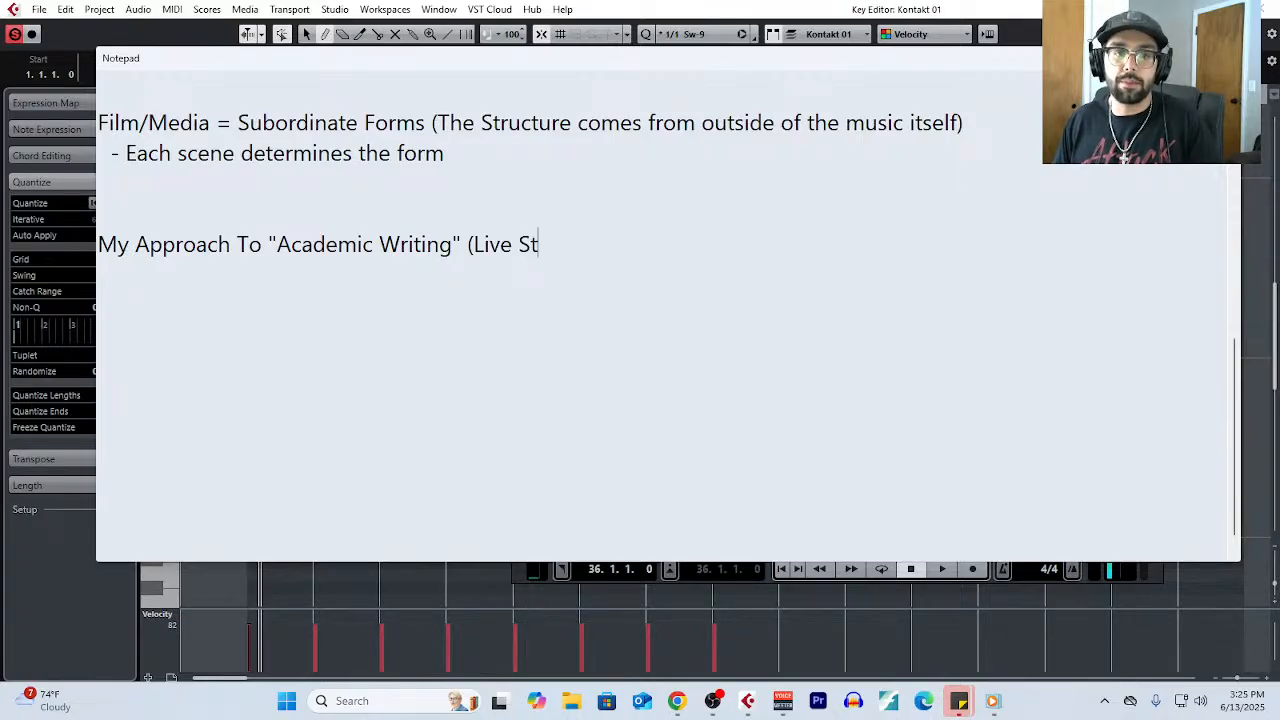
type("ream Approach)")
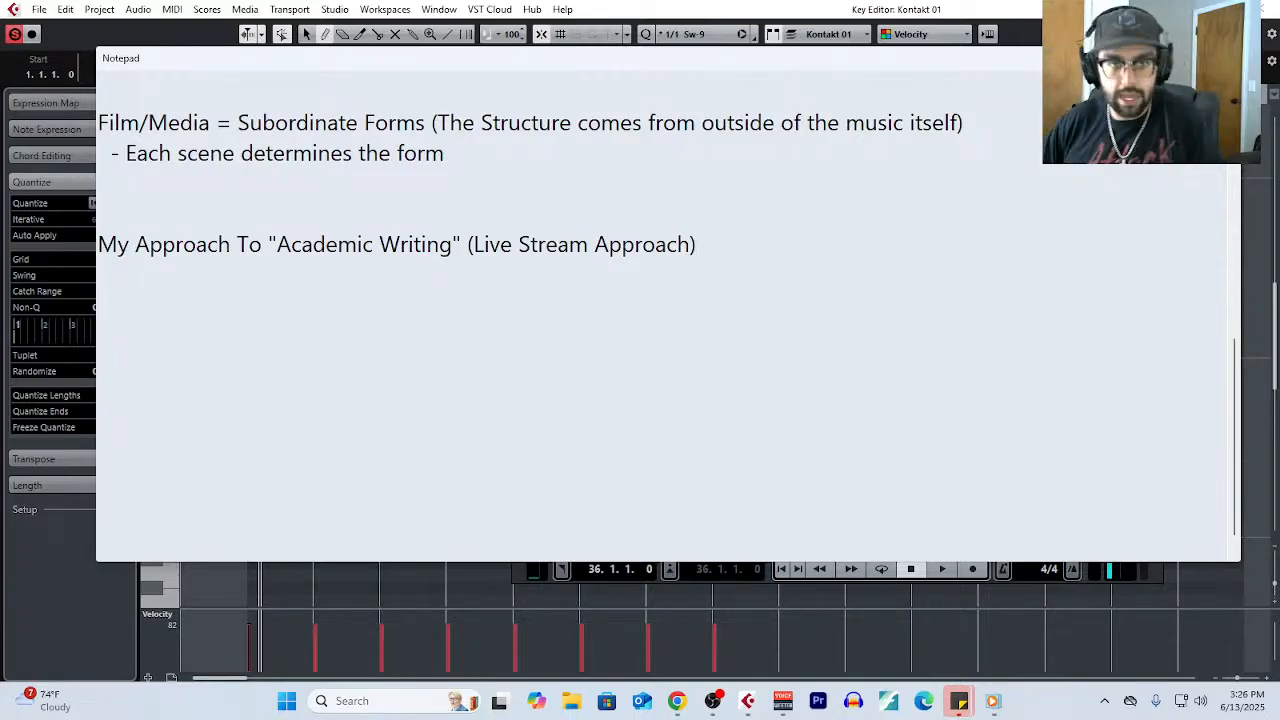
type(":")
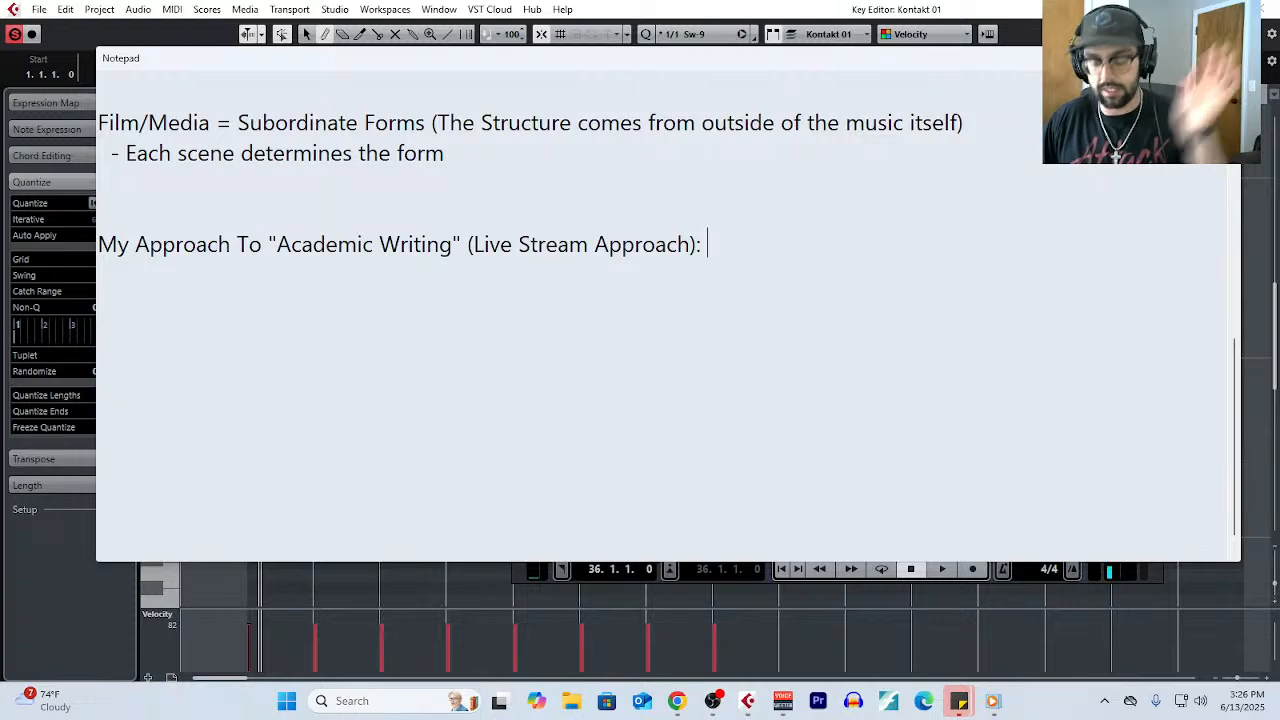
- Under the new heading, add the list items '1. Start with chords' and '2. Write a melody'
key("Return")
type("1. ")
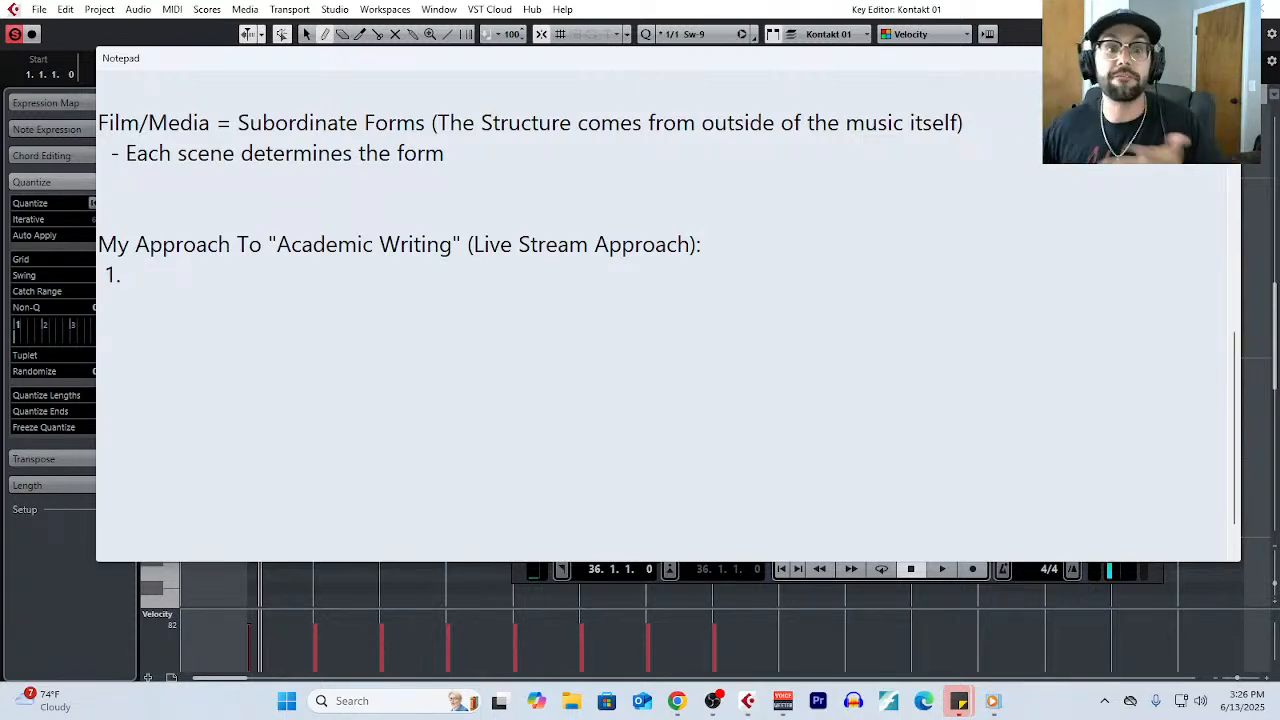
type("Start with chords")
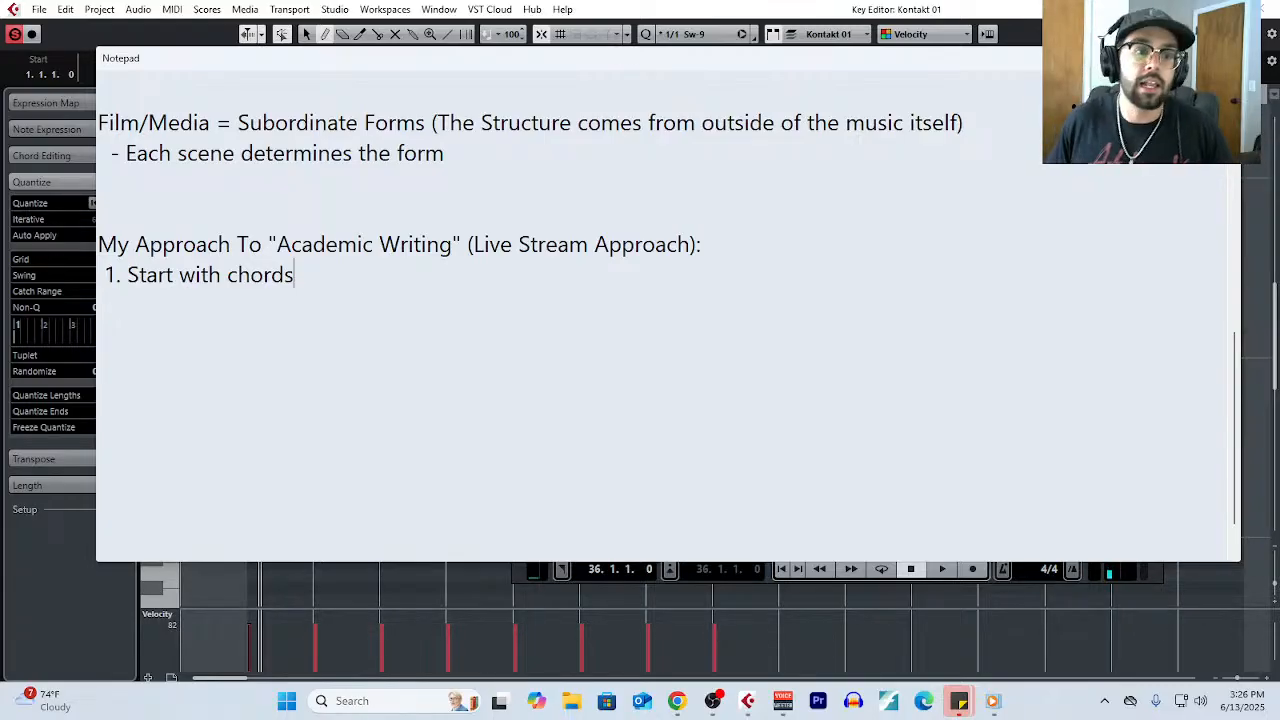
key("Return")
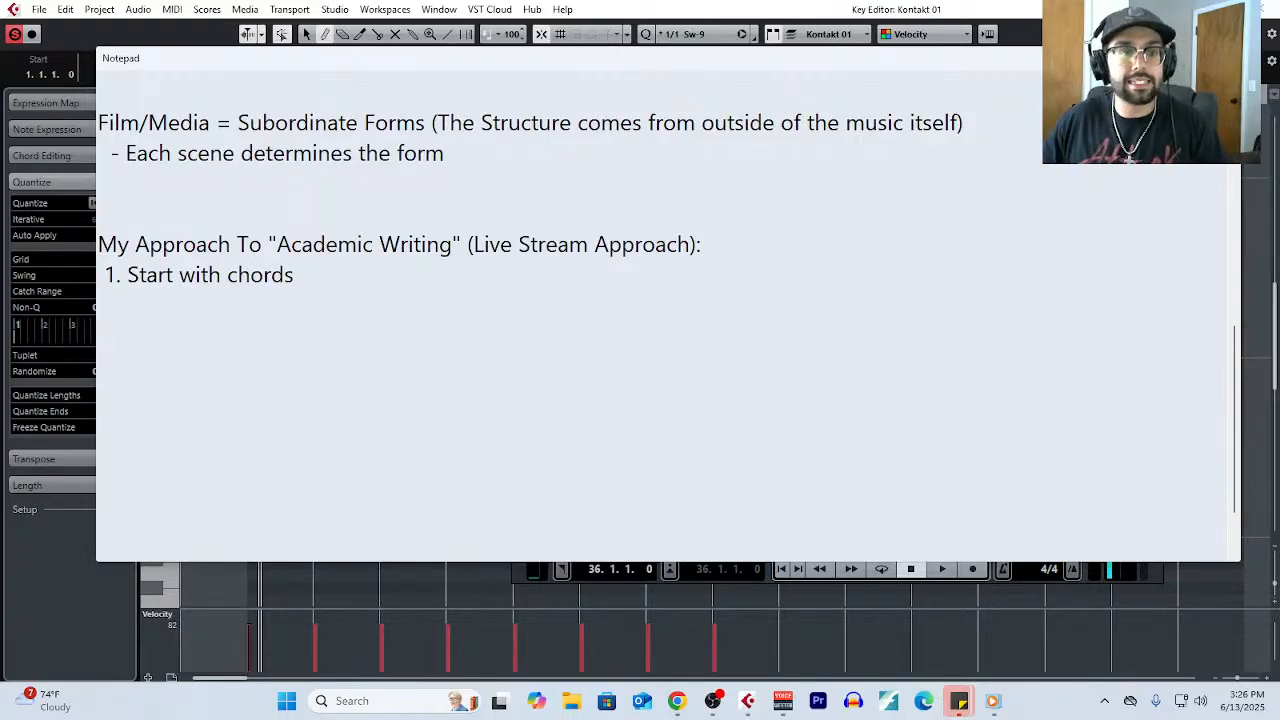
type("2.")
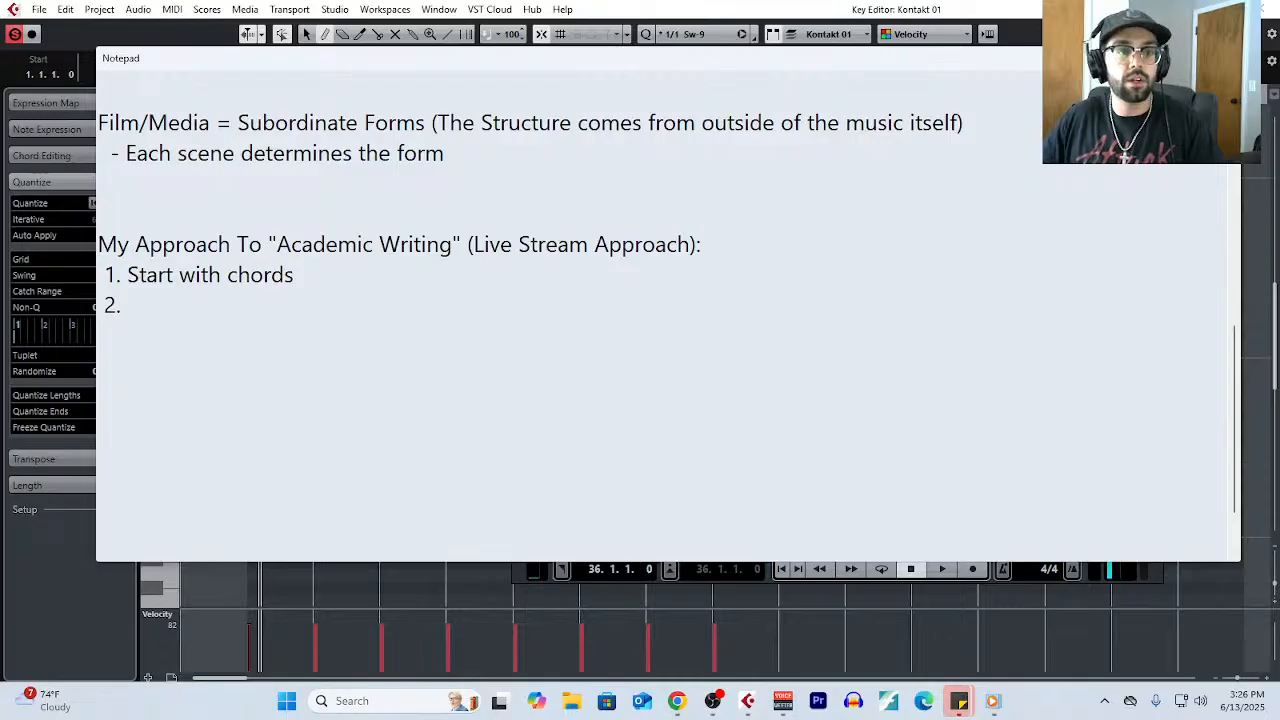
type(" Write a melody")
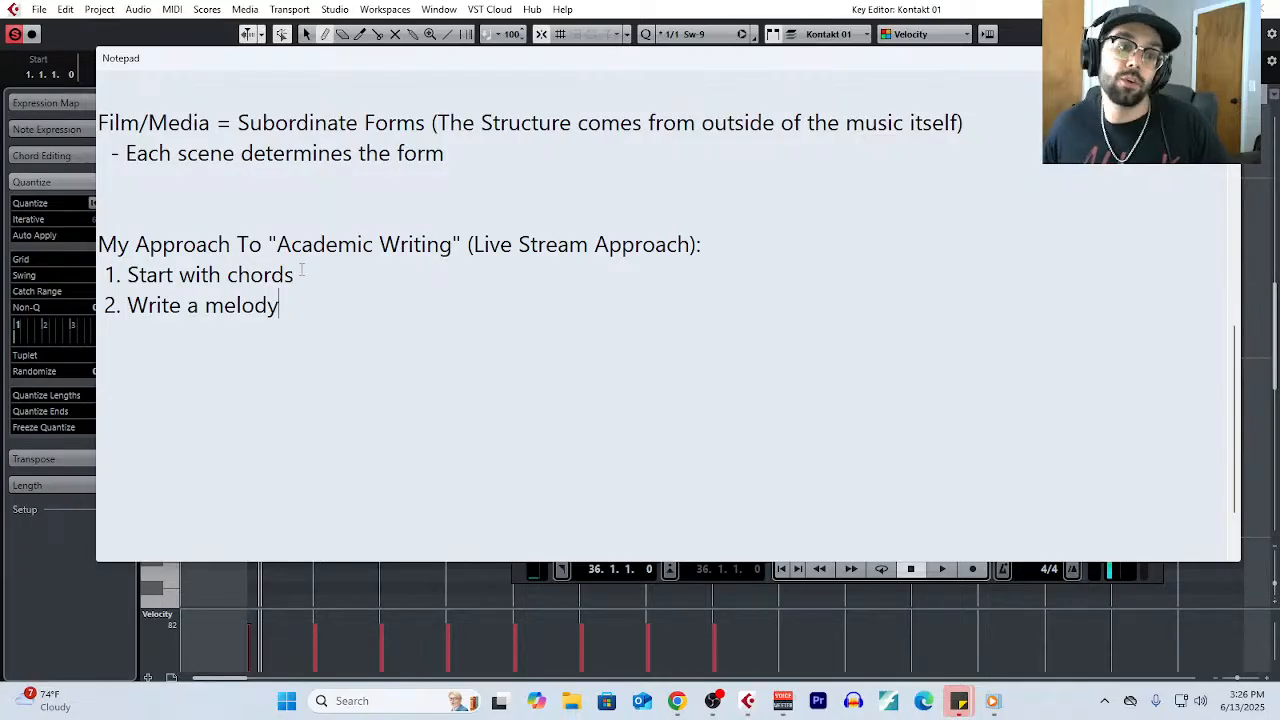
- Highlight list items 1 and 2 in turn, and add the item '3. Reharmonize' below them
left_click_drag(299, 276, 100, 276)
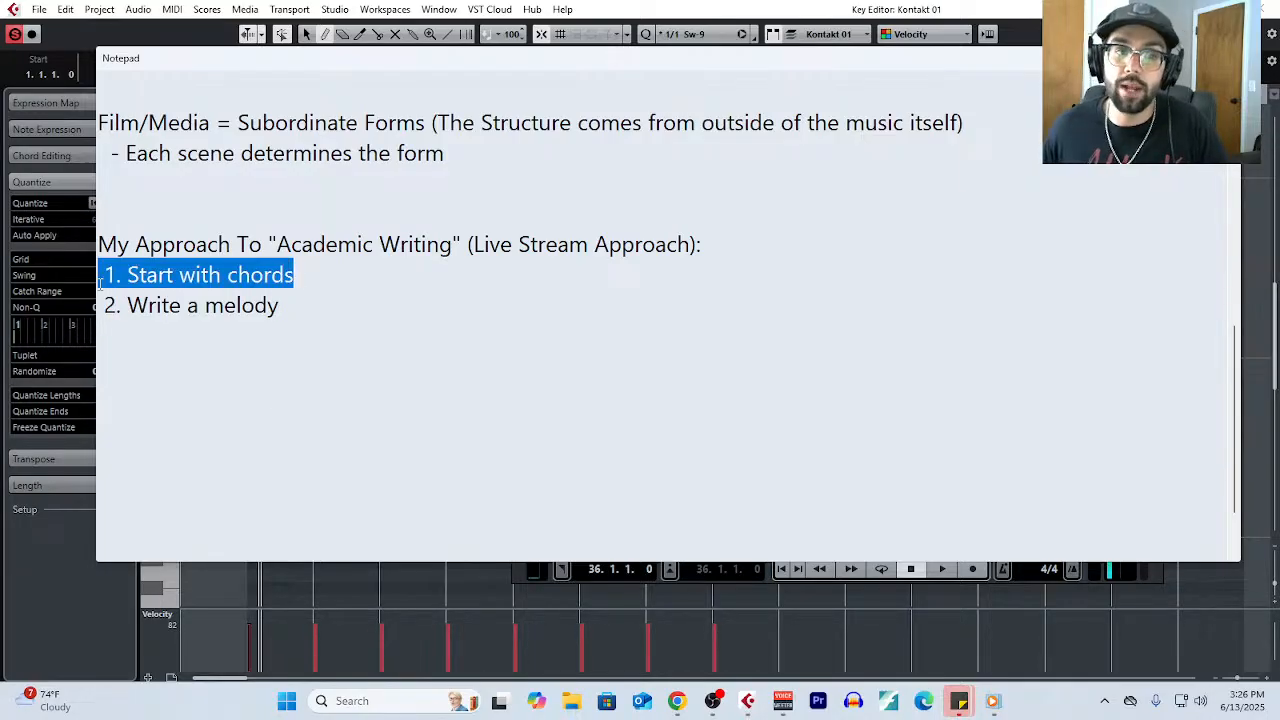
left_click_drag(280, 305, 82, 305)
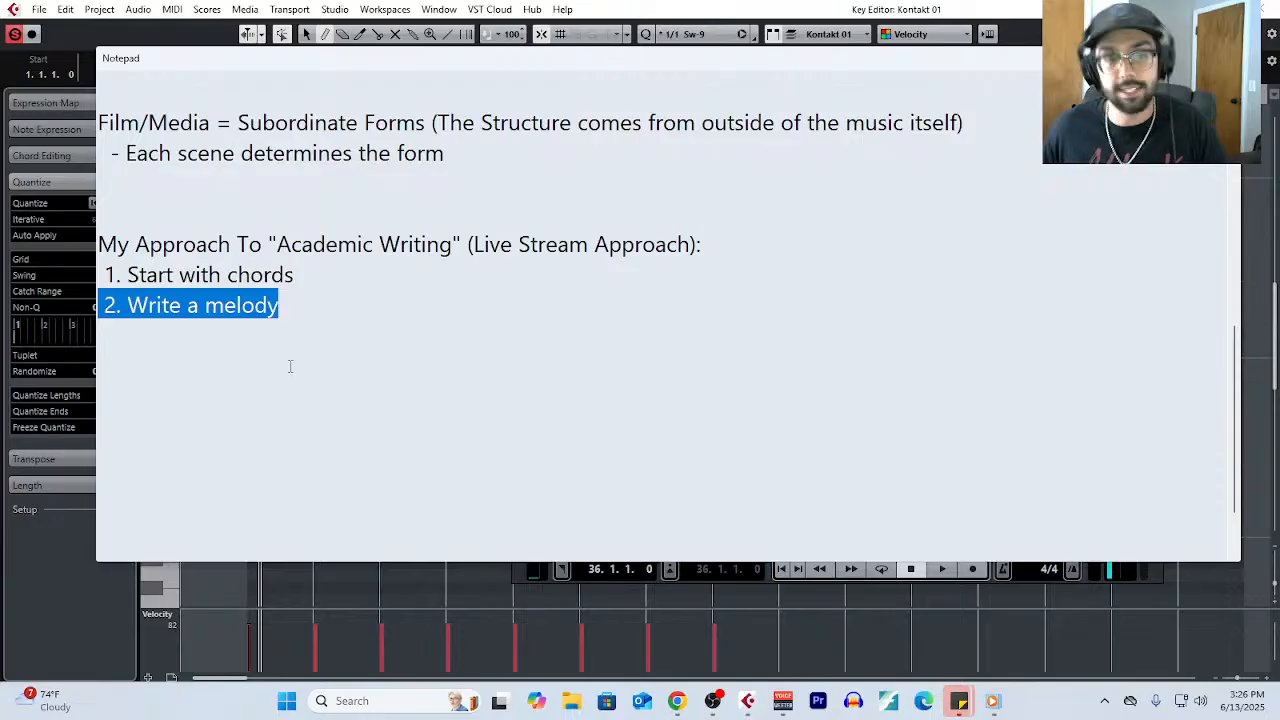
left_click(290, 312)
key("Return")
type("3. Reh")
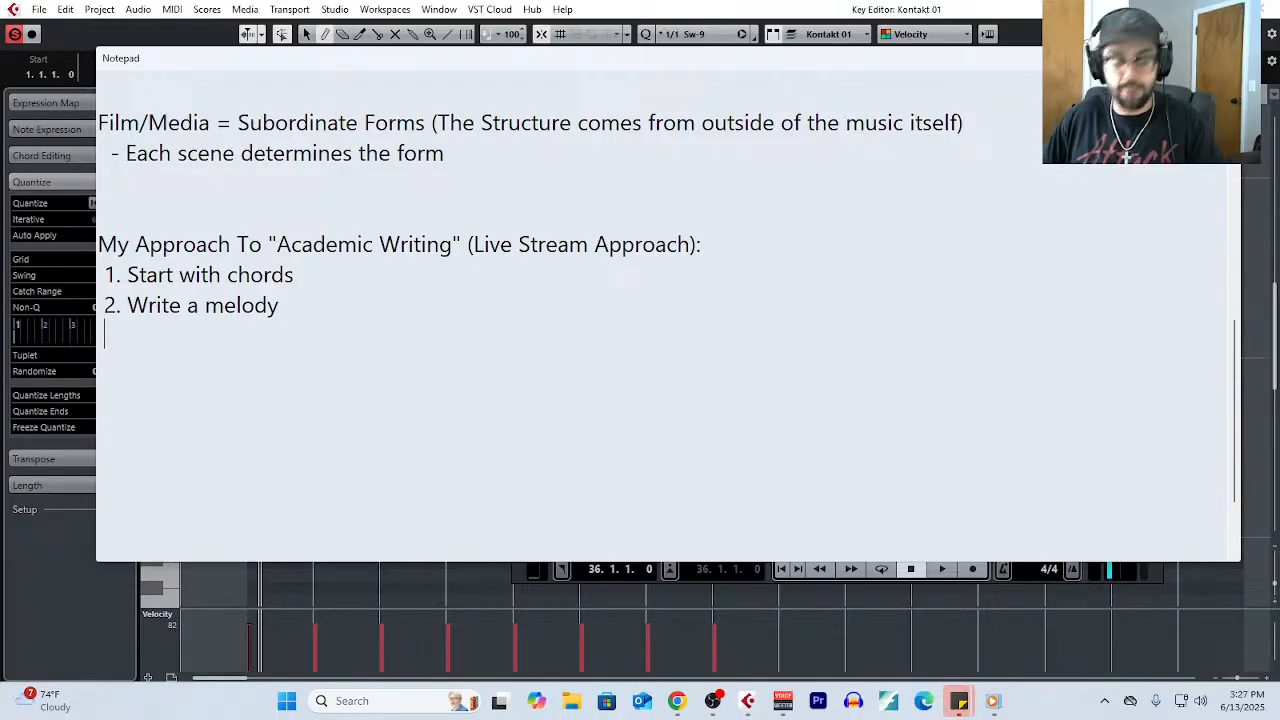
type("armonize")
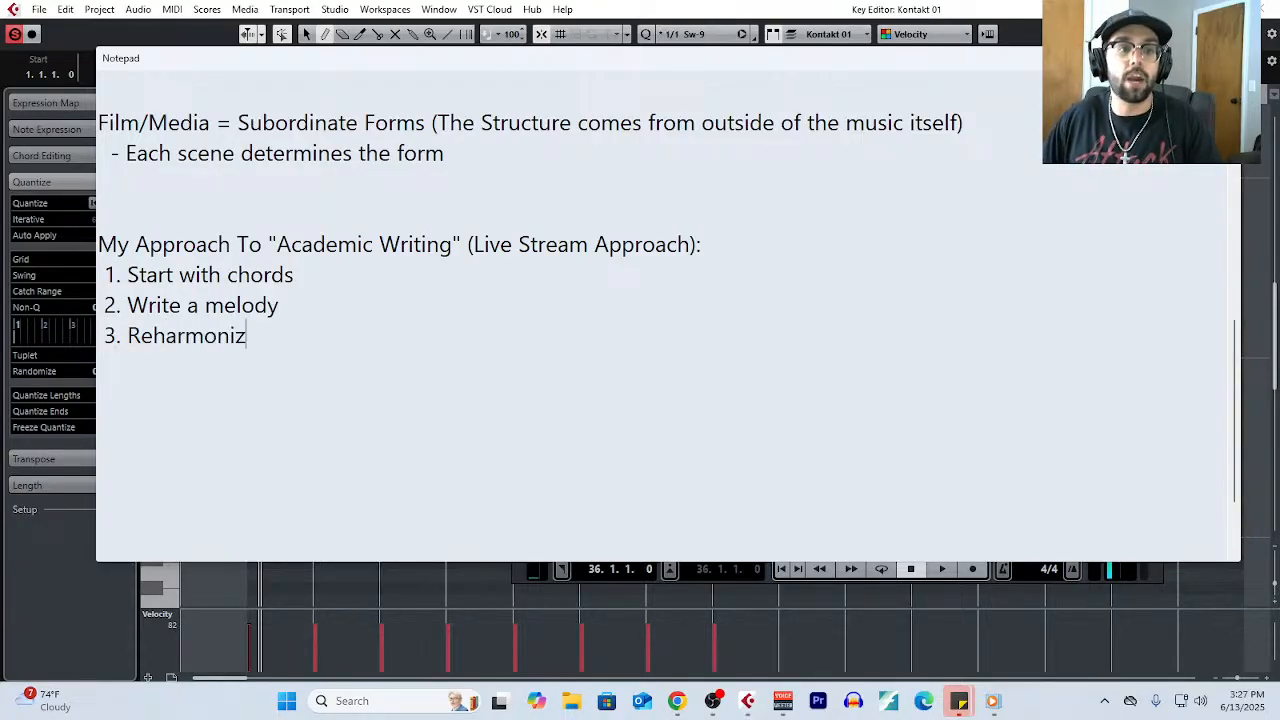
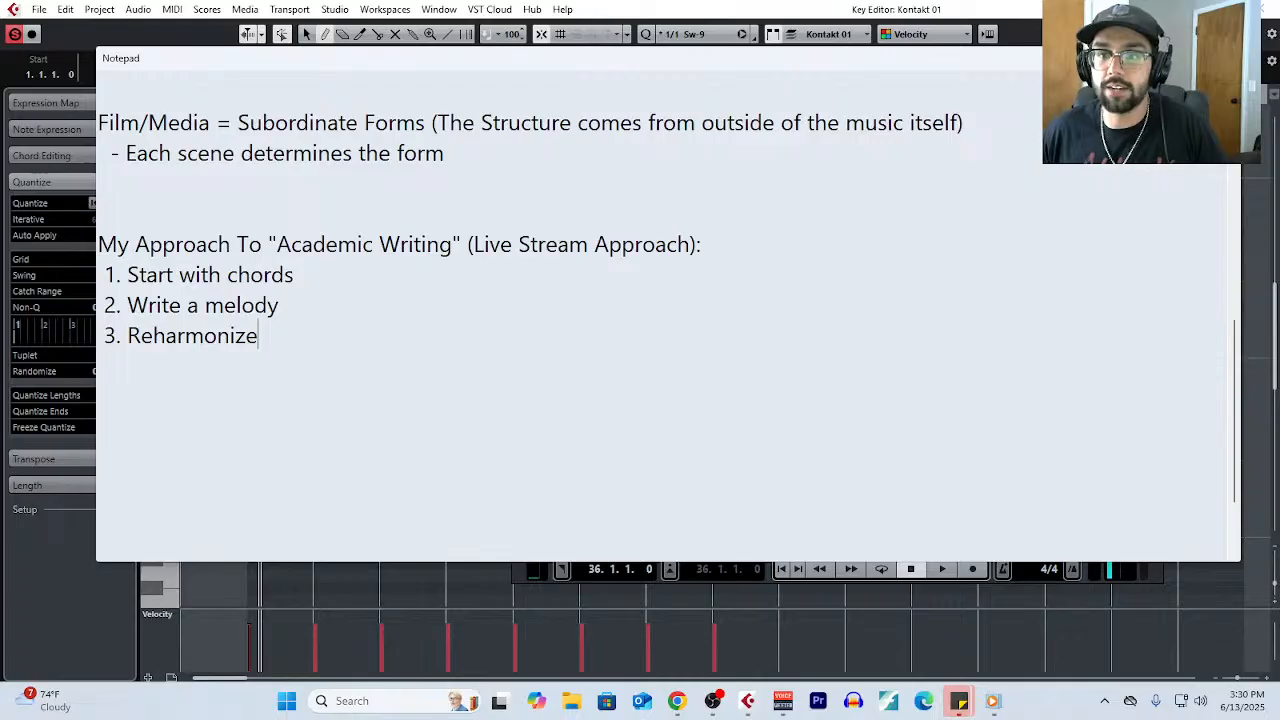
- Return to the Key Editor and draw whole-bar bass notes D2, F2 and A1 in bars 2, 3 and 4
key("alt+Tab")
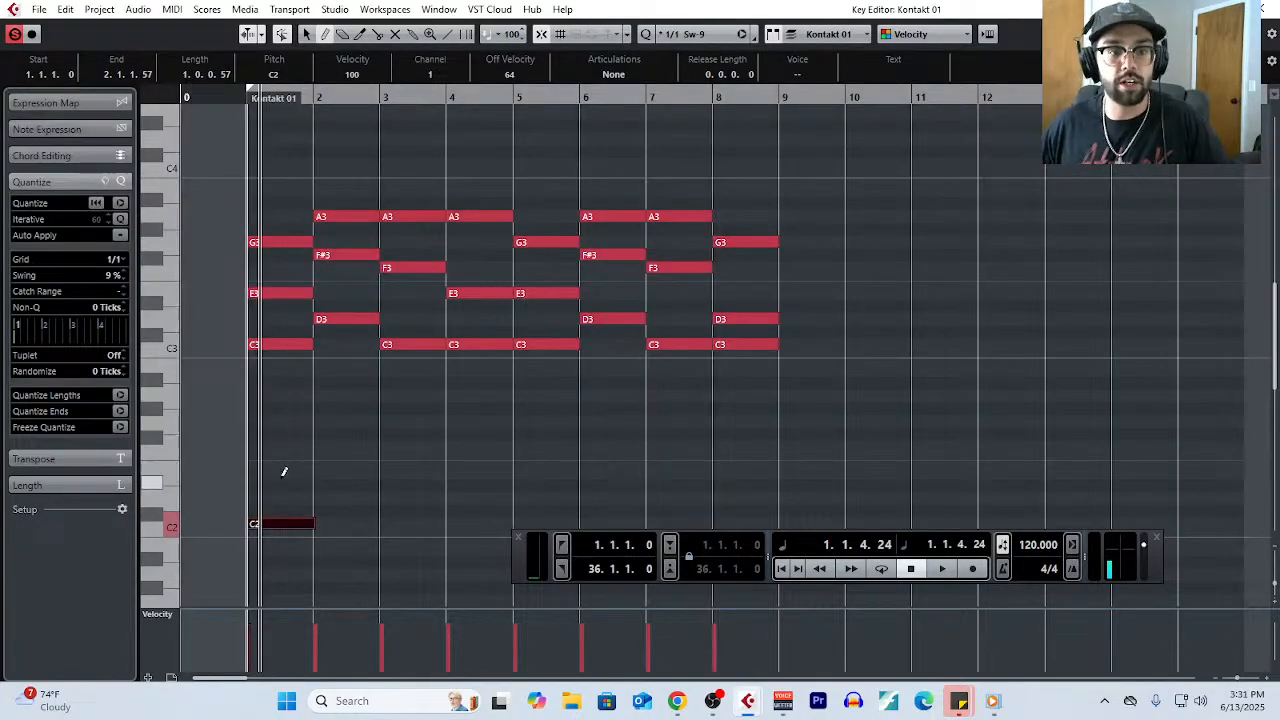
left_click(333, 497)
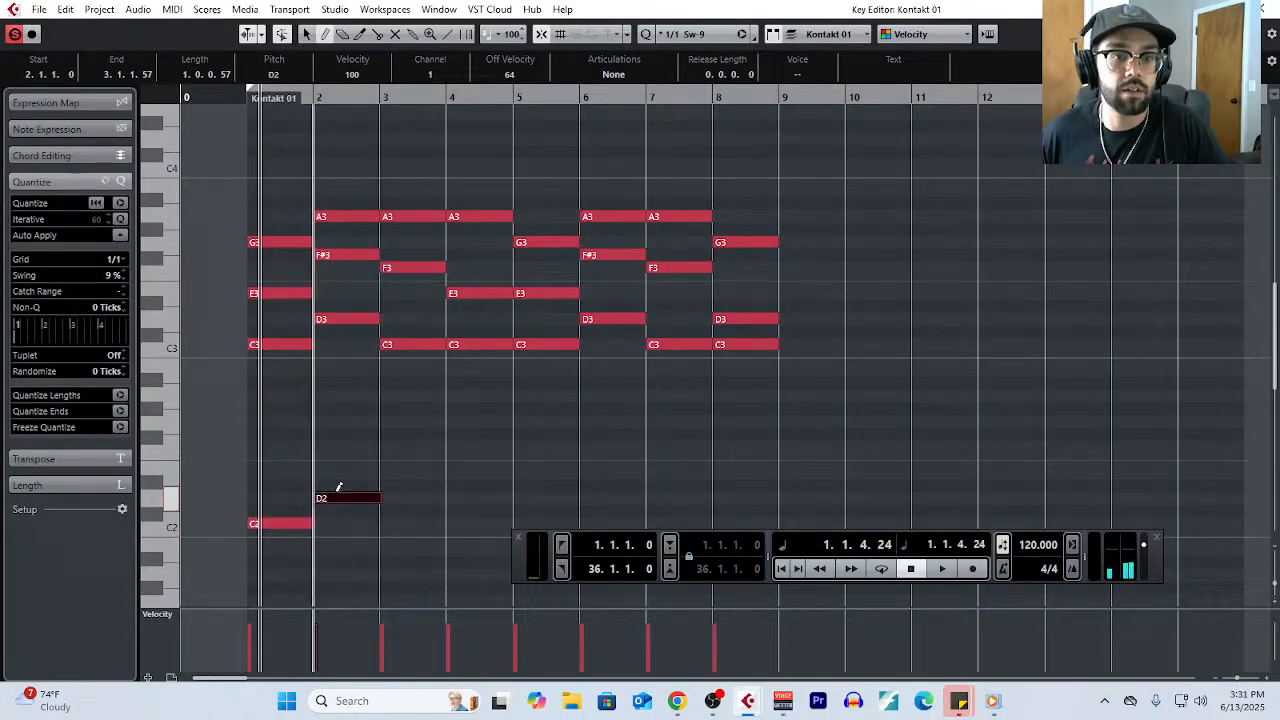
left_click(404, 446)
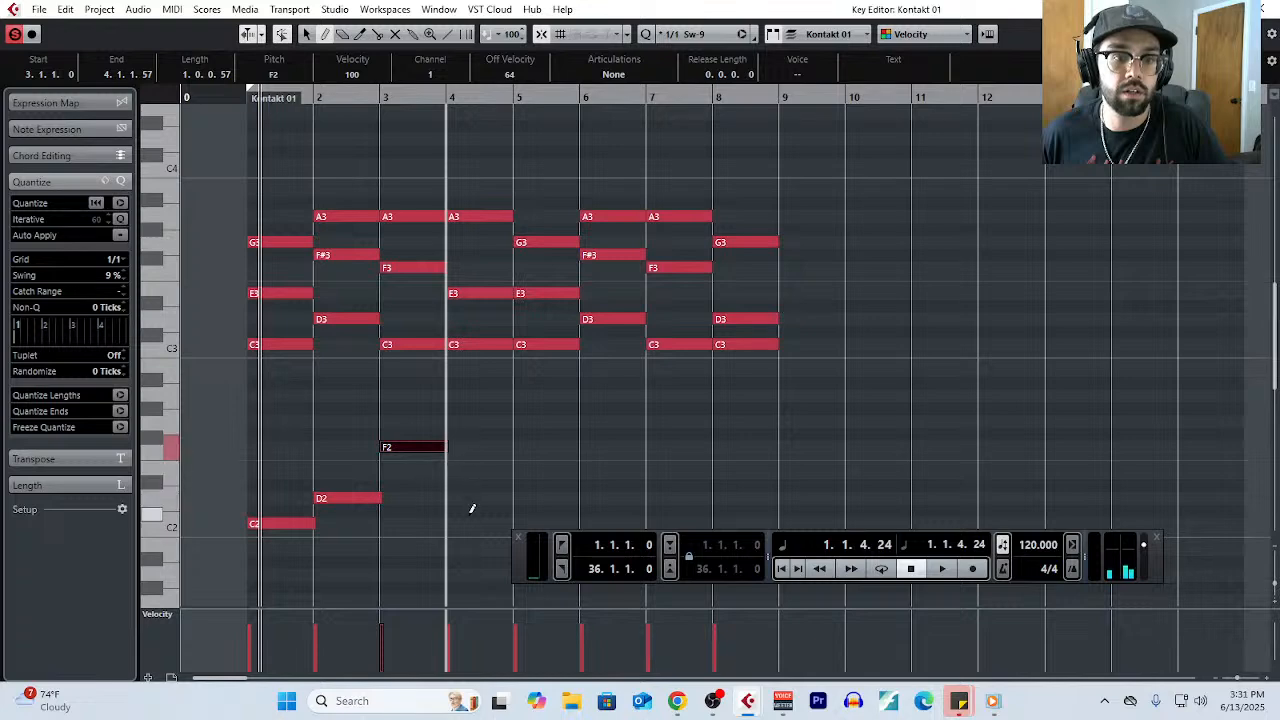
left_click(459, 573)
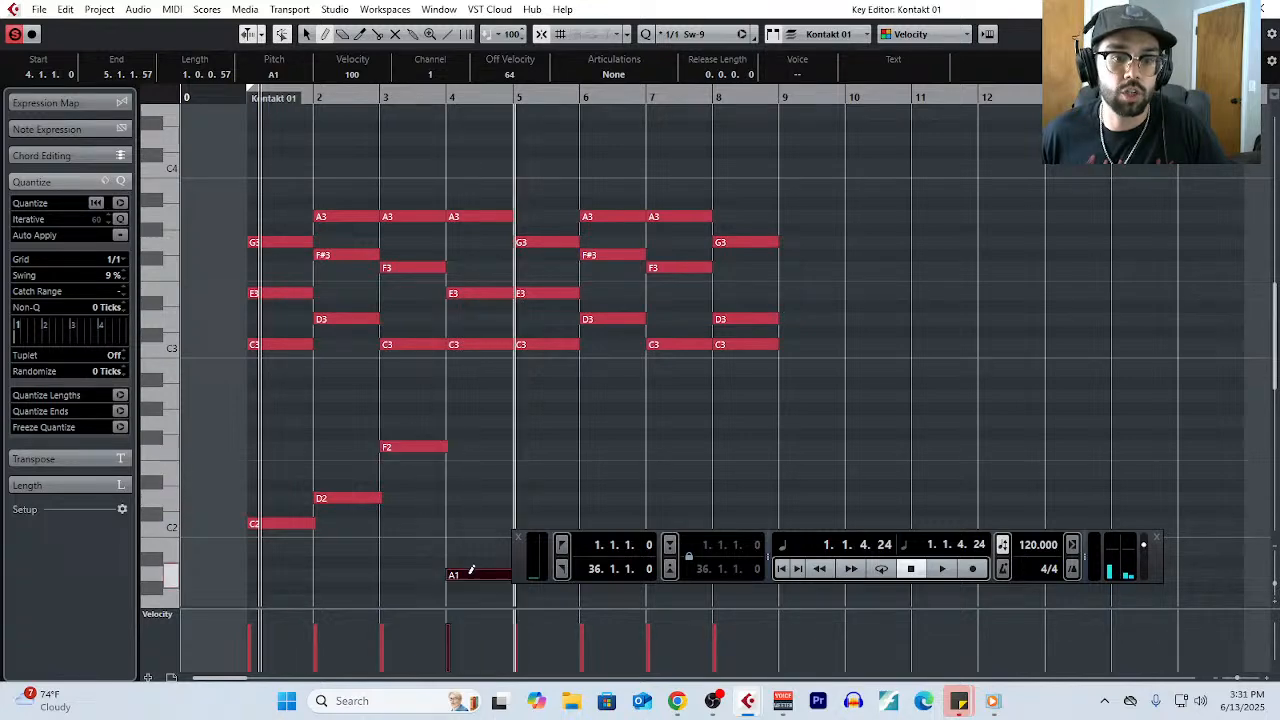
- Close the floating transport and draw whole-bar bass notes C2, D2, F2 and G2 in bars 5 through 8
left_click(518, 541)
left_click(534, 522)
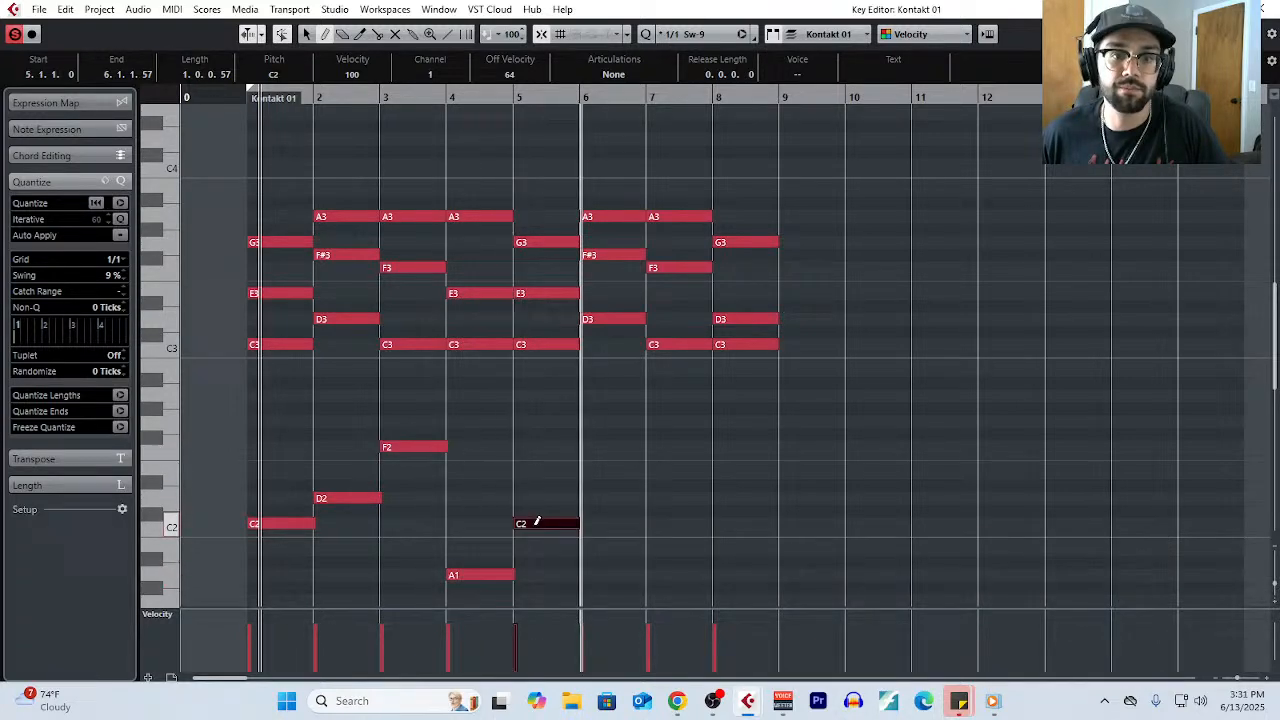
left_click(594, 497)
left_click(668, 447)
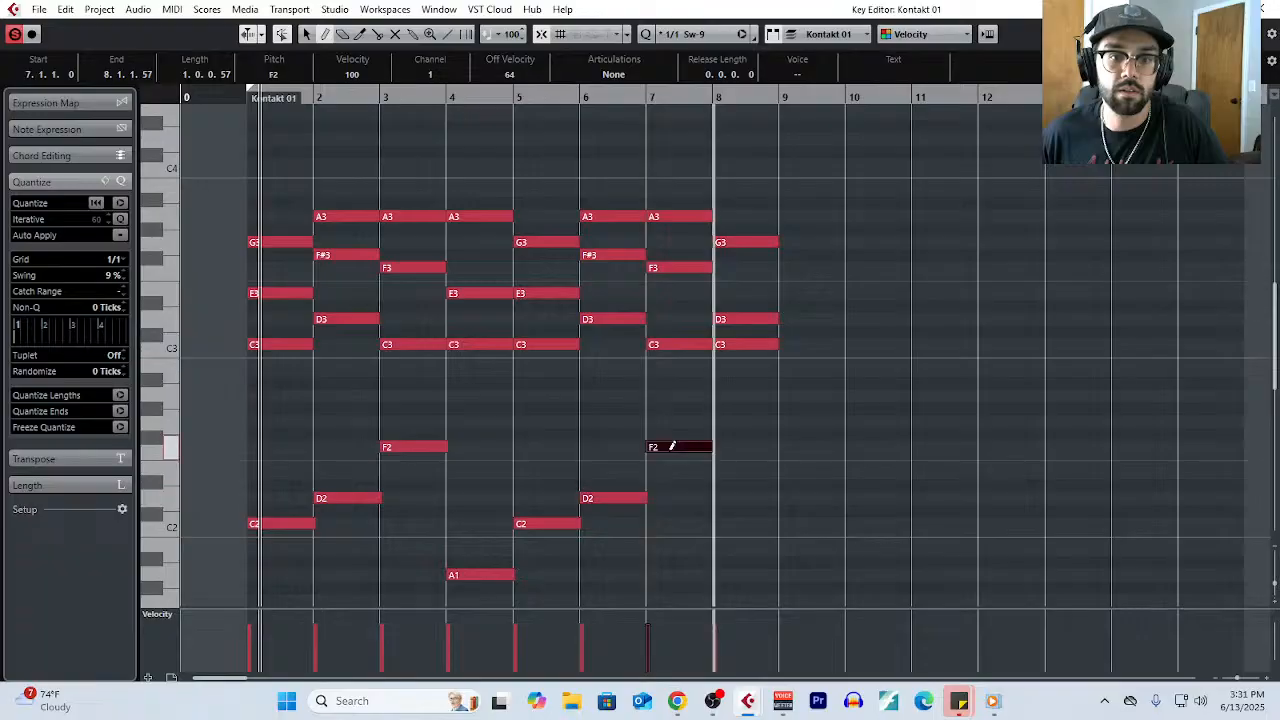
left_click(748, 421)
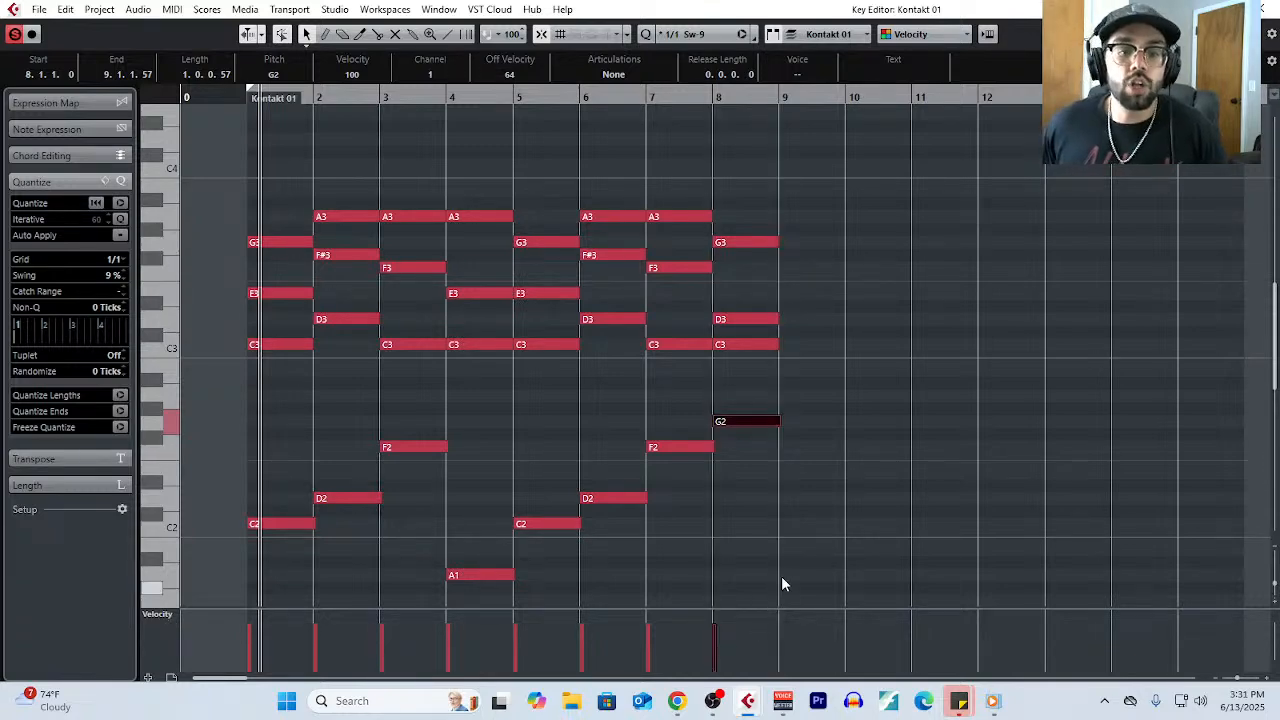
- Select all the chord notes above the bass line in bars 1 to 8 and lower their velocity
left_click(278, 212)
left_click_drag(277, 212, 802, 382)
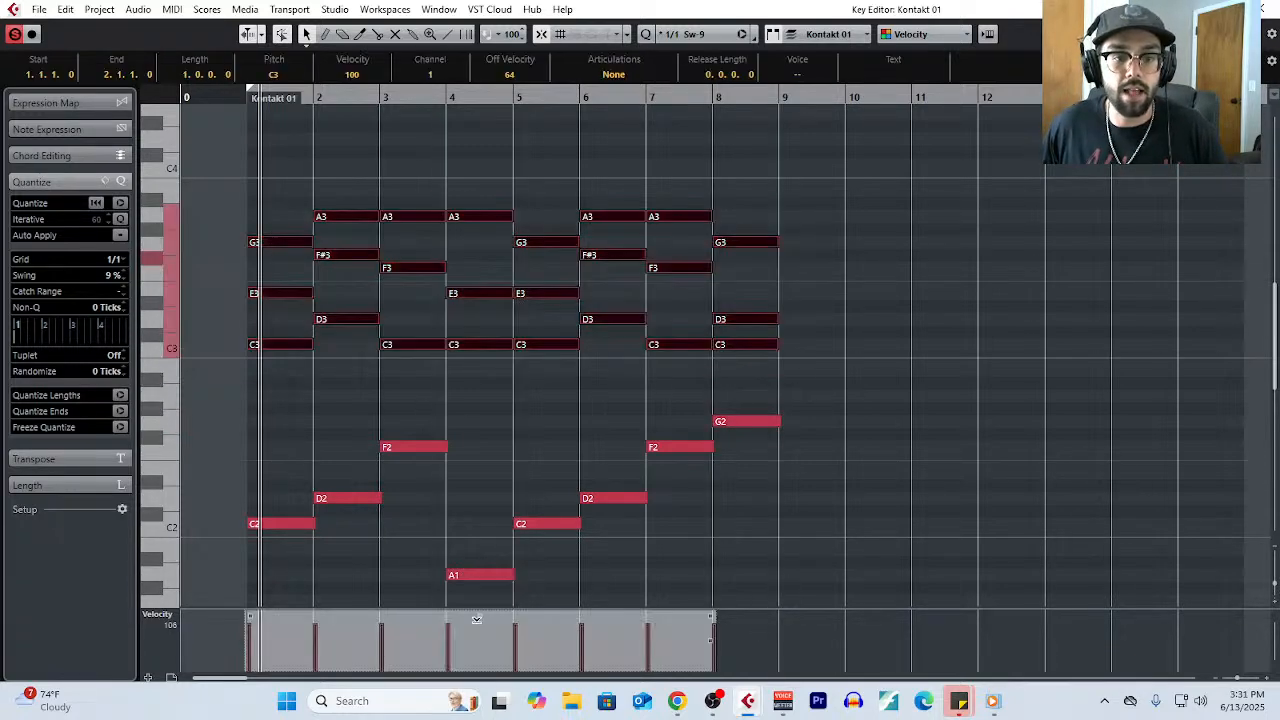
left_click(475, 424)
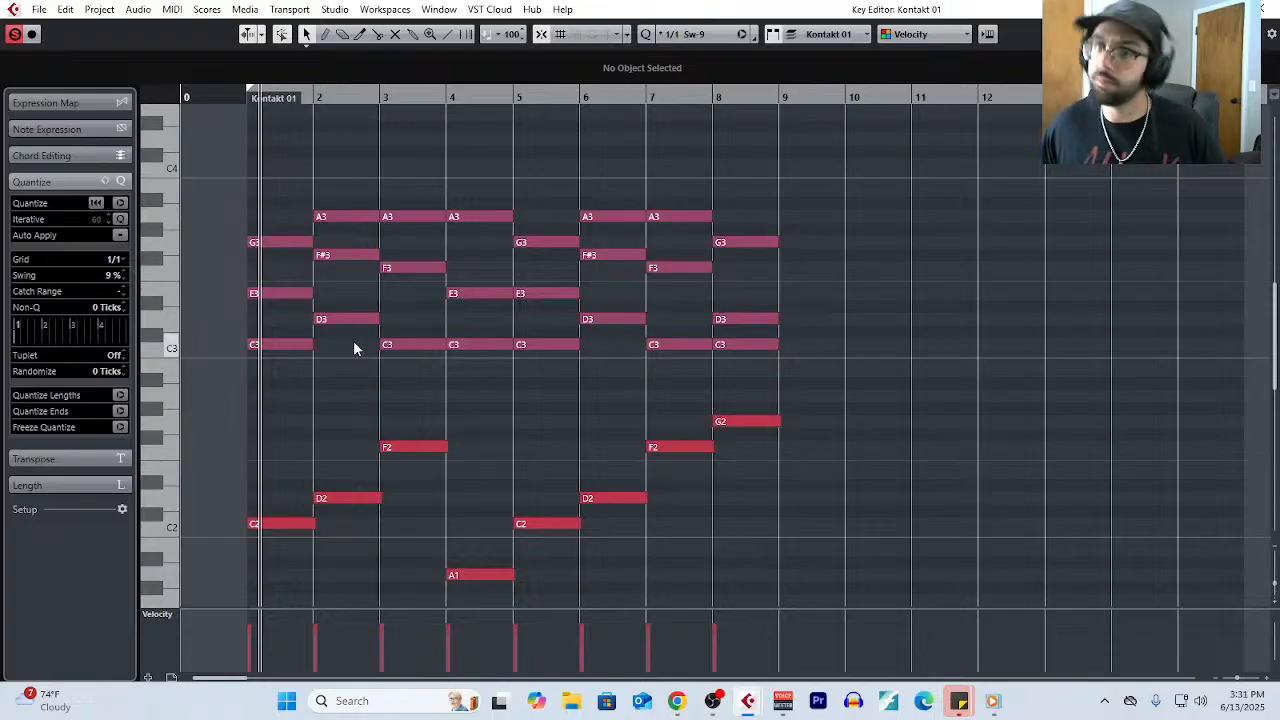
- Set the quantize grid to 1/2 and draw half-bar melody notes G4 and E4 in bar 1 and two F#4 notes in bar 2
scroll(288, 312, "up", 2)
scroll(279, 295, "left", 1)
scroll(280, 296, "up", 3)
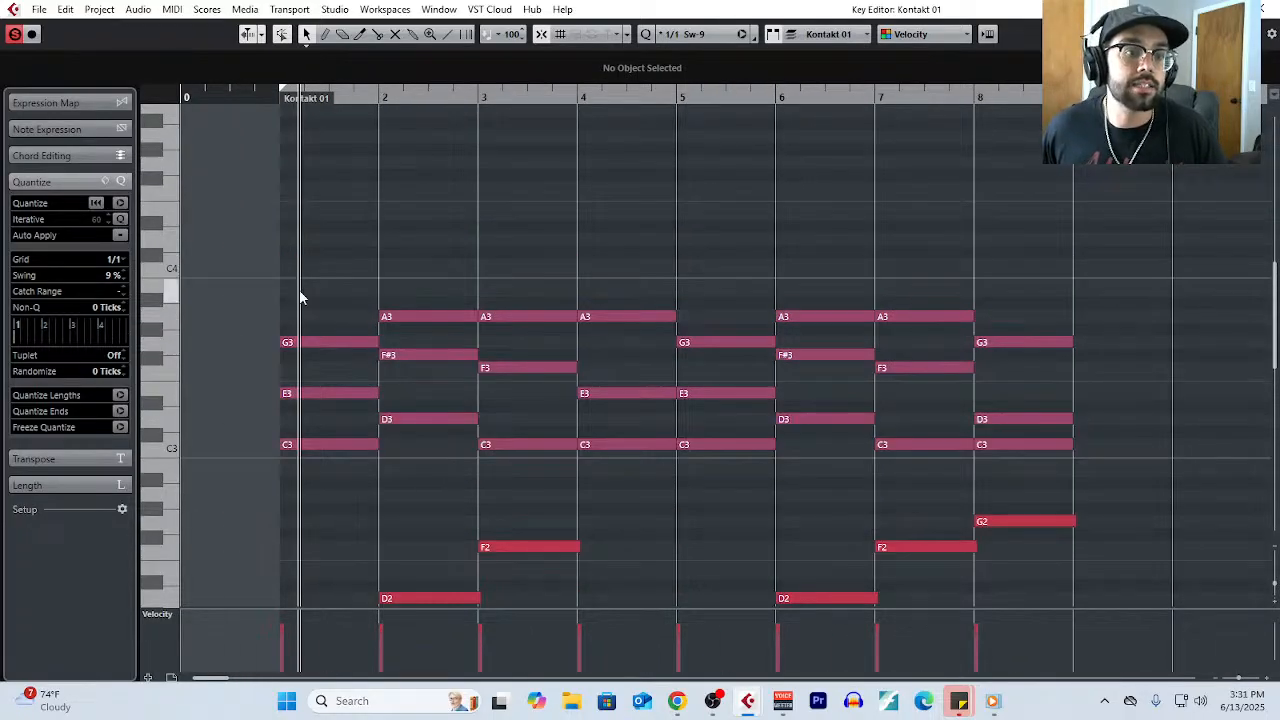
right_click(300, 291)
left_click(322, 292)
left_click(114, 259)
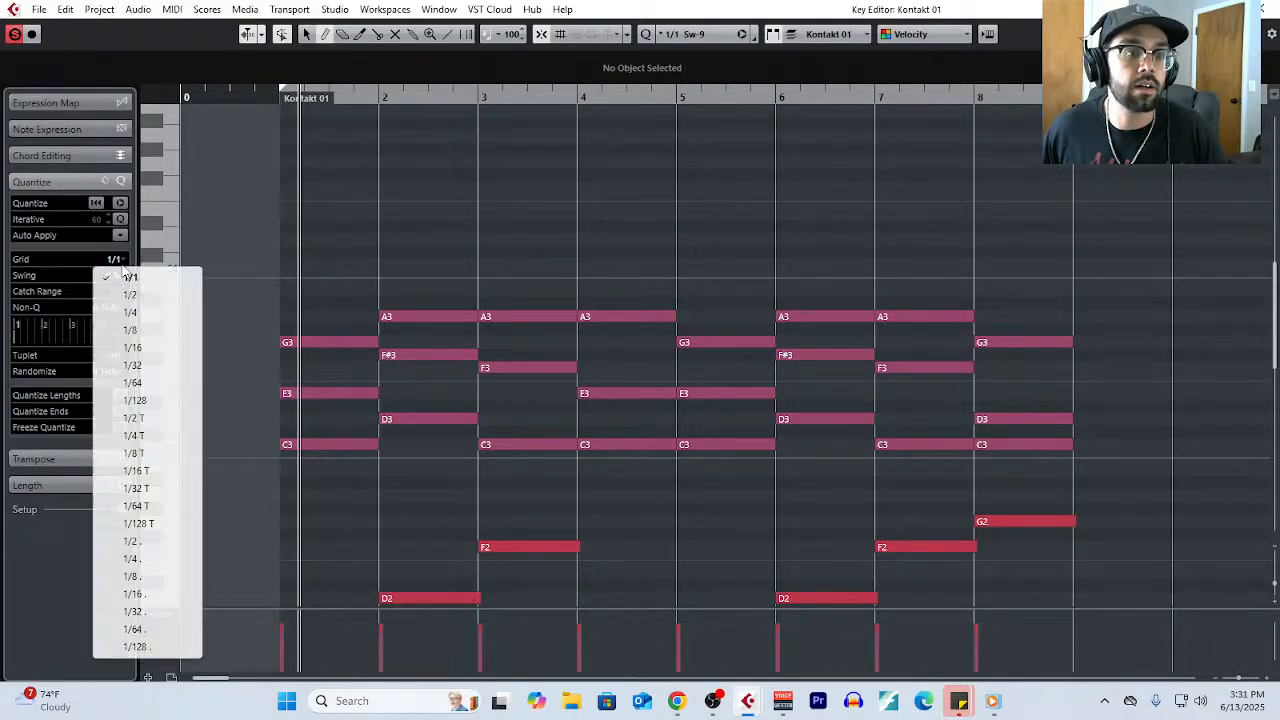
left_click(135, 295)
left_click(307, 162)
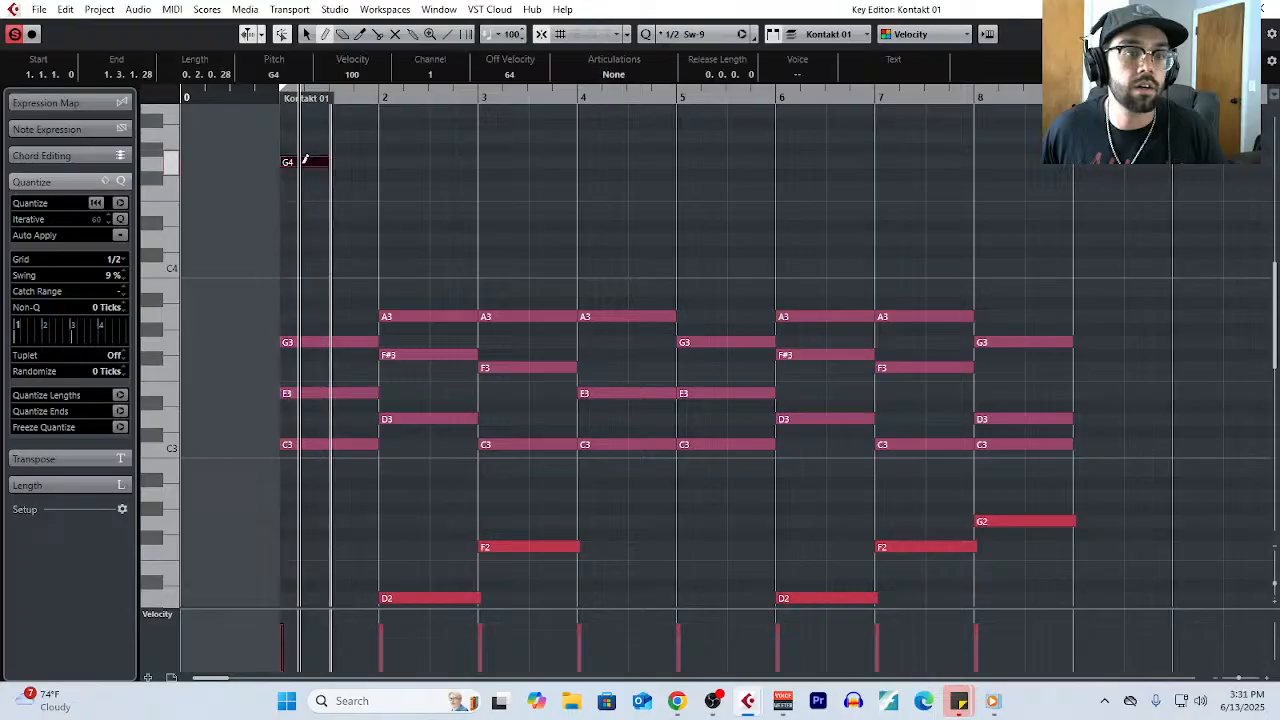
left_click(360, 211)
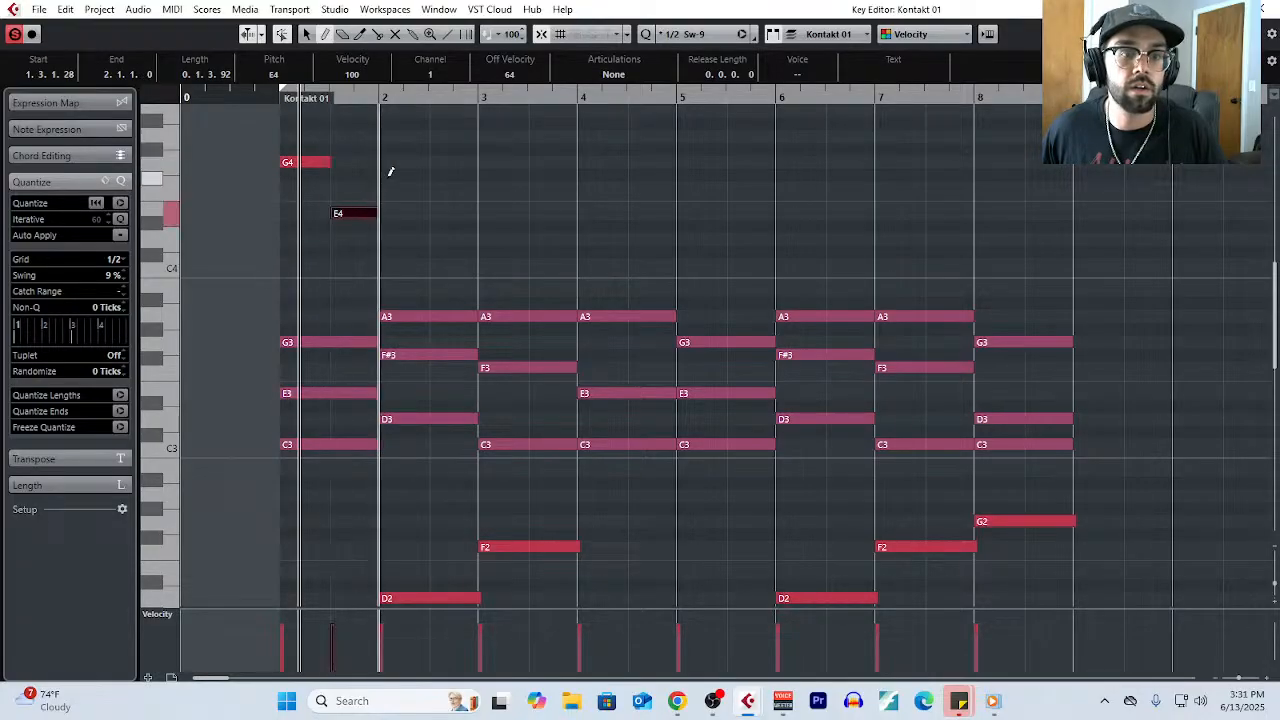
left_click(390, 174)
left_click(434, 174)
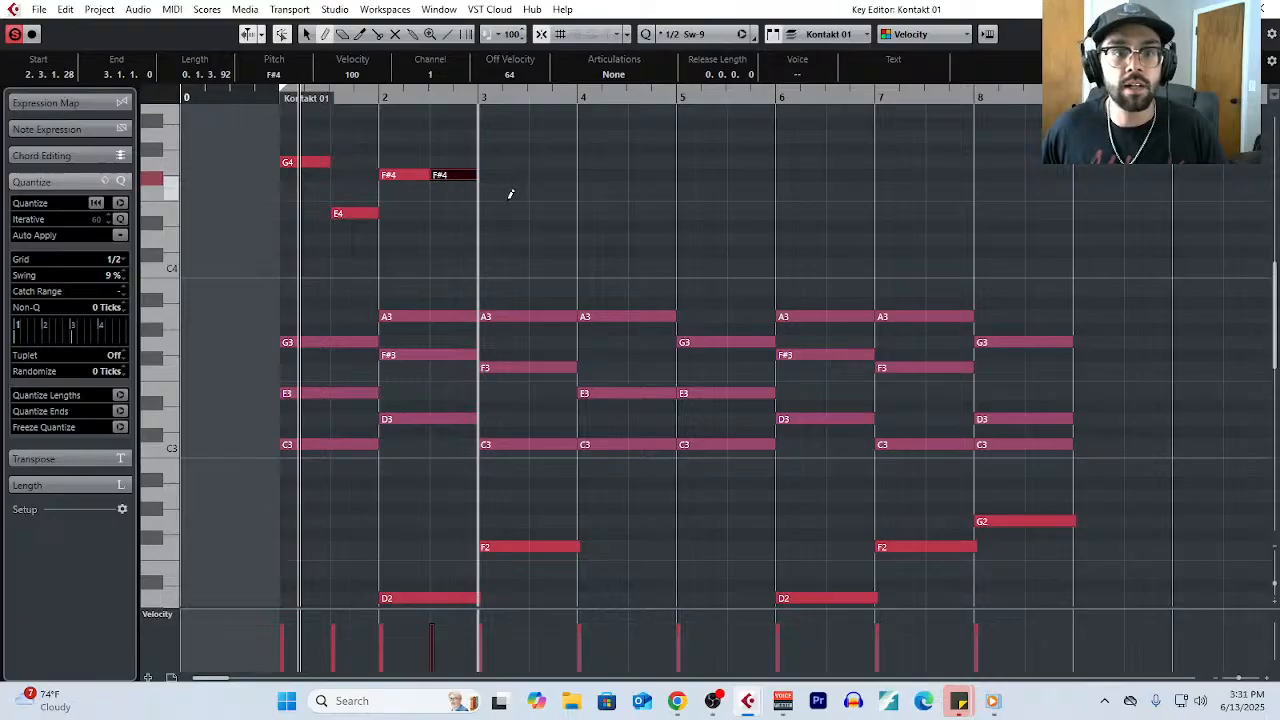
- Draw half-bar melody notes A4 and F4 in bar 3 and two E4 notes in bar 4, and highlight each two-bar melody phrase
left_click(506, 136)
left_click(545, 187)
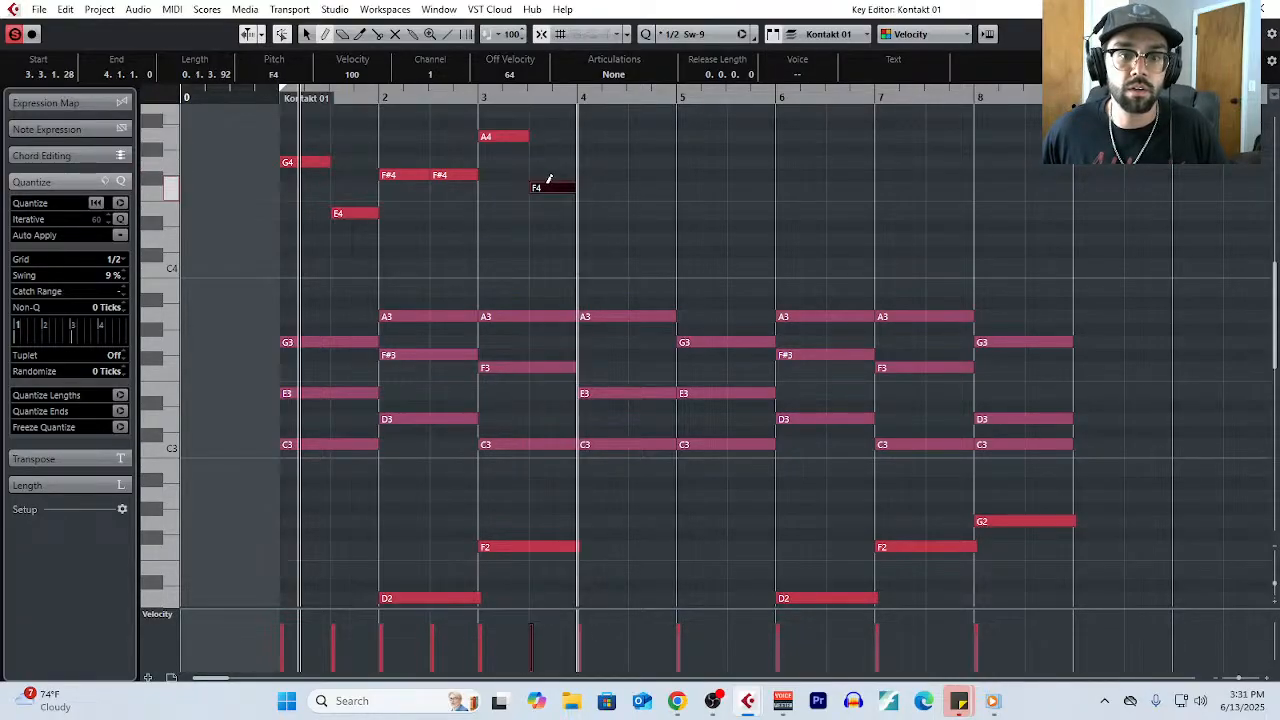
left_click(604, 212)
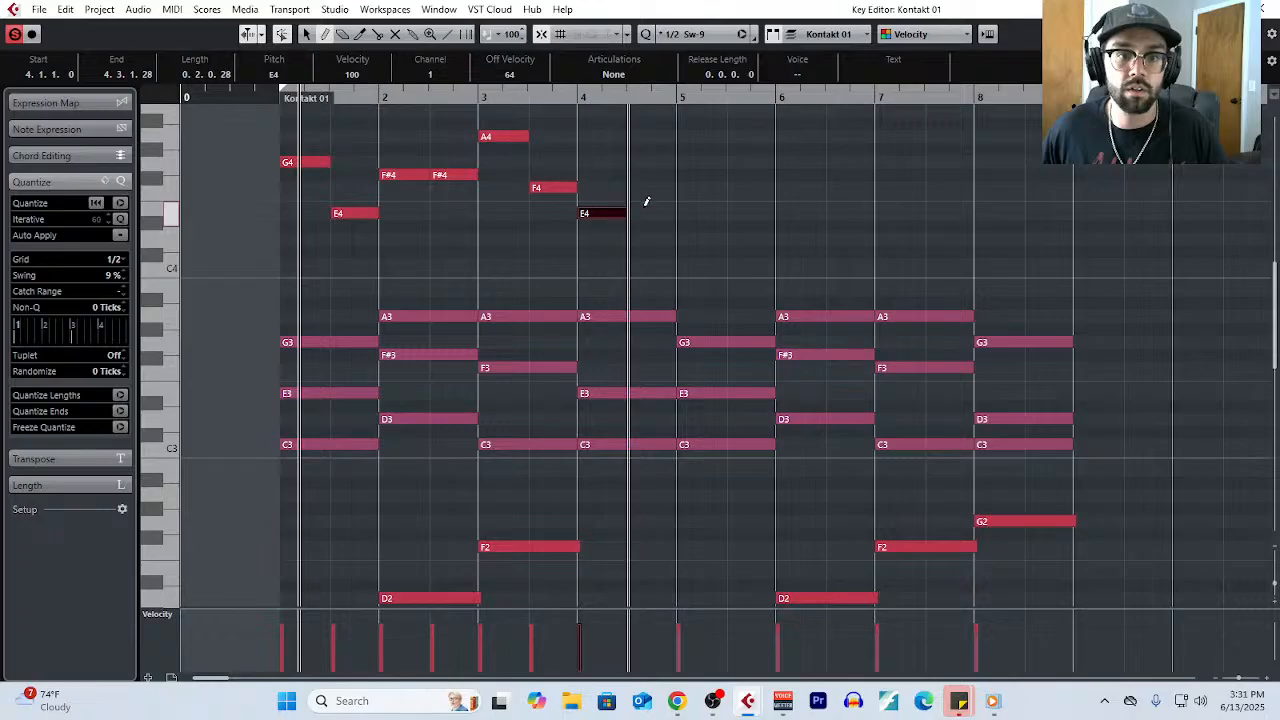
left_click(648, 212)
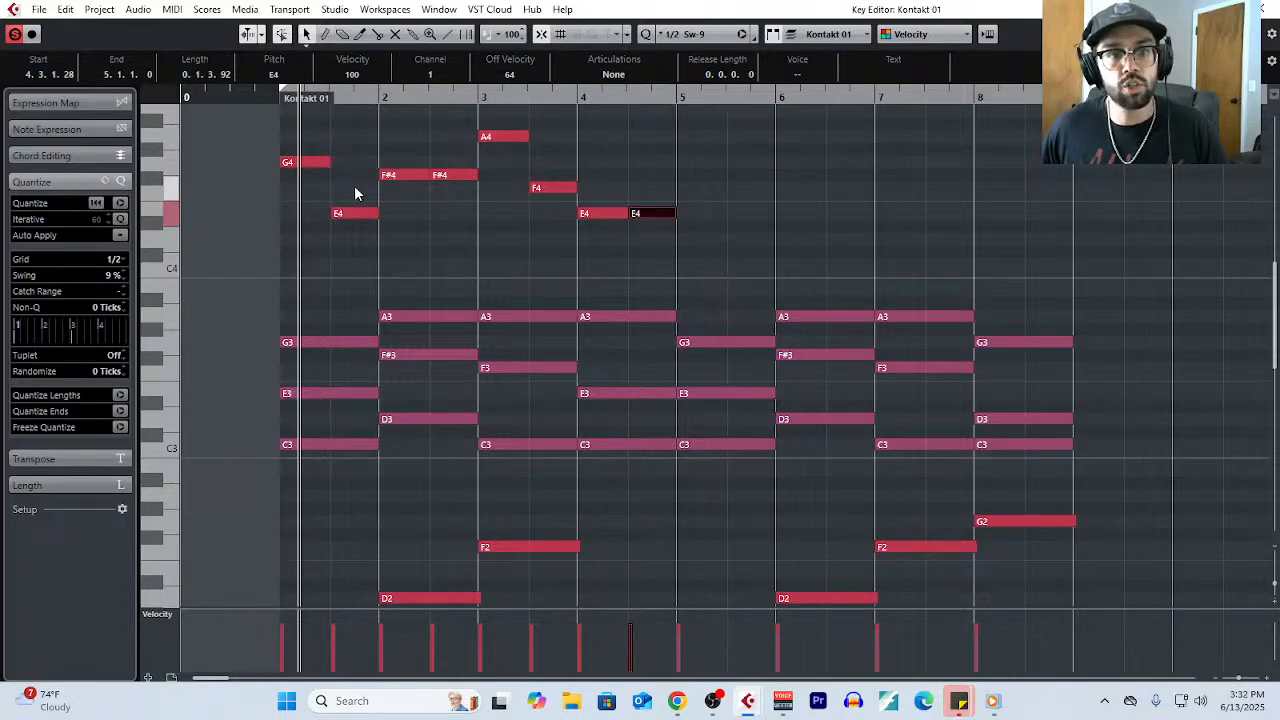
left_click_drag(300, 137, 443, 266)
left_click_drag(502, 121, 700, 268)
- Draw half-bar melody notes C4 and E4 in bar 5 and F#4 and D4 in bar 6
right_click(700, 240)
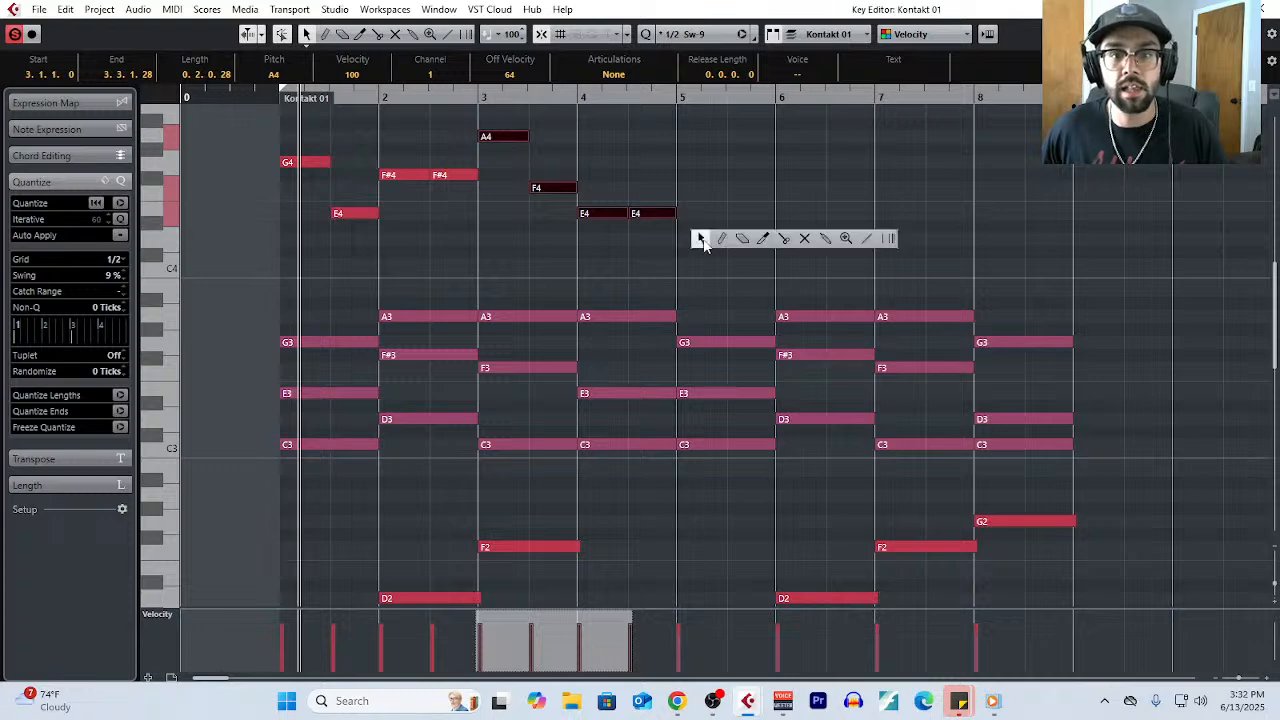
left_click(722, 239)
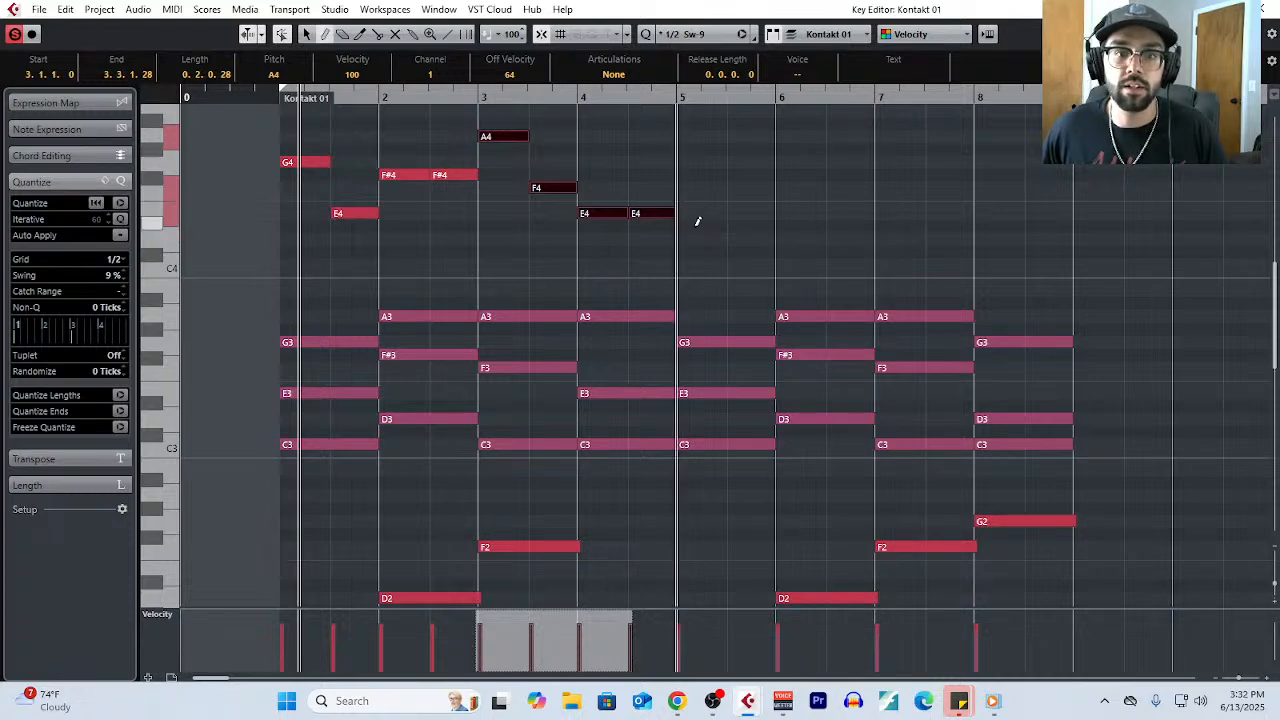
left_click(701, 263)
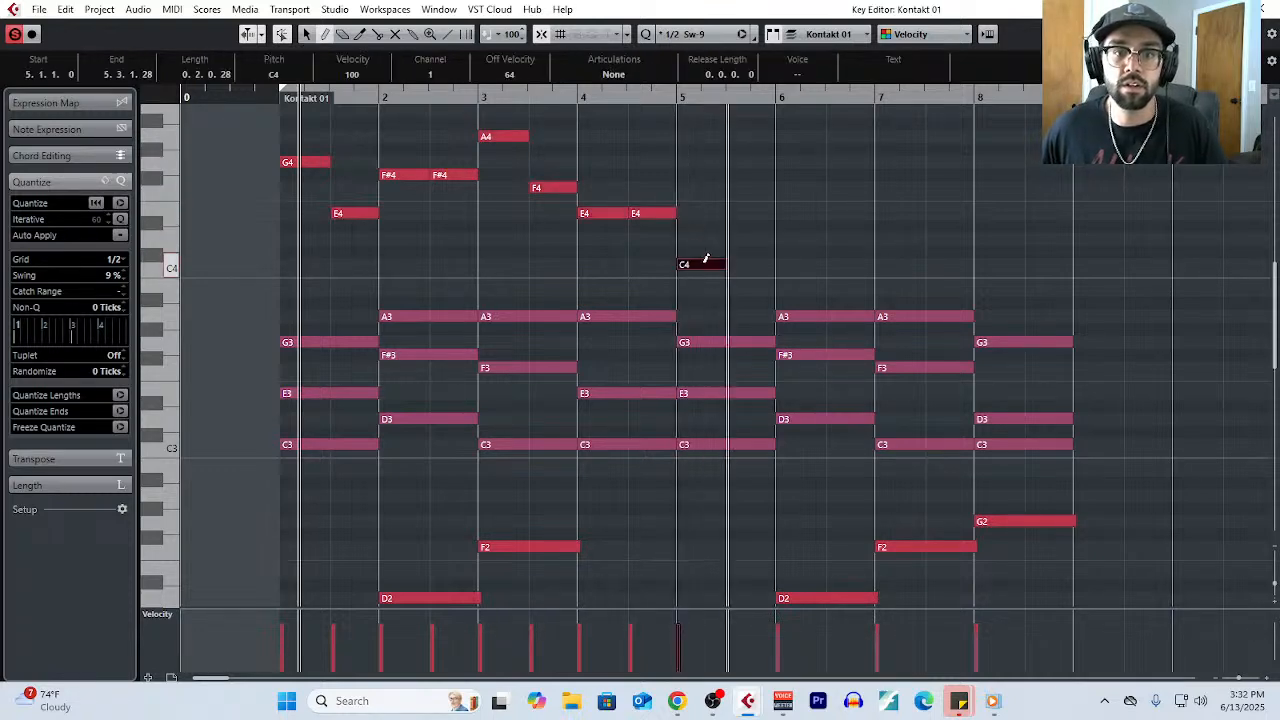
mouse_move(731, 213)
left_mouse_down()
mouse_move(766, 211)
mouse_move(776, 196)
left_mouse_up()
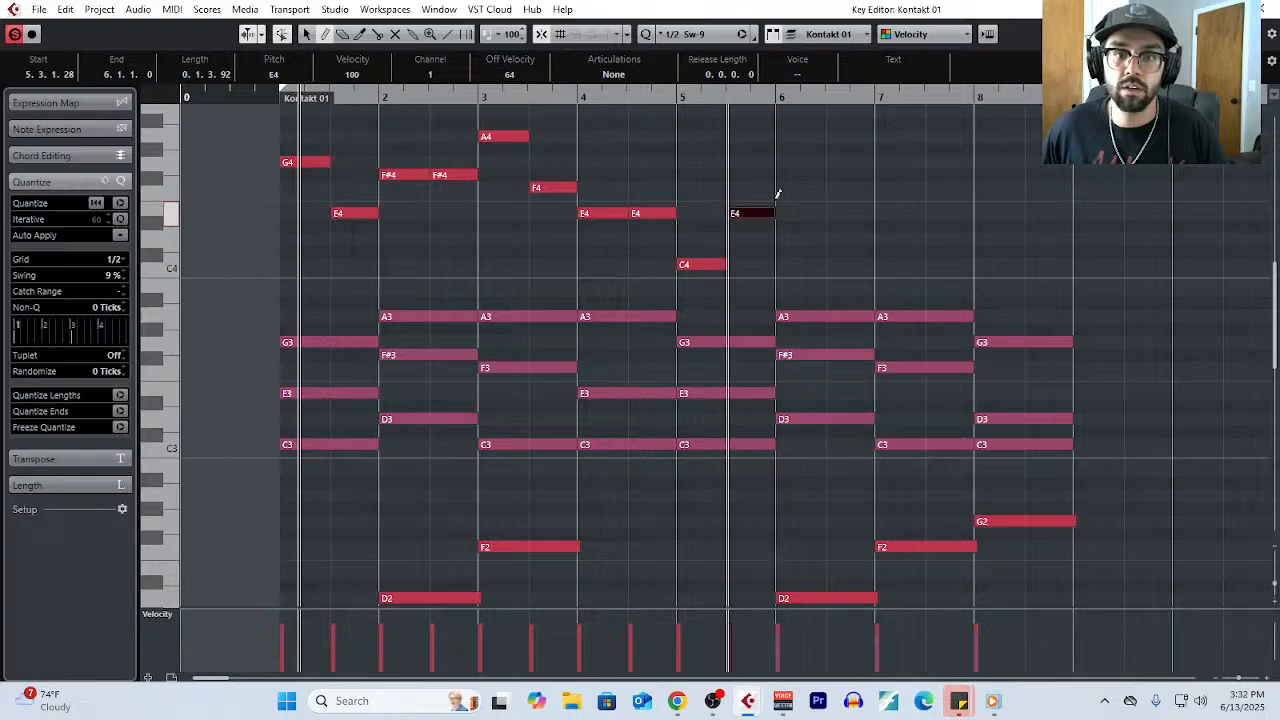
left_click(810, 174)
left_click(849, 237)
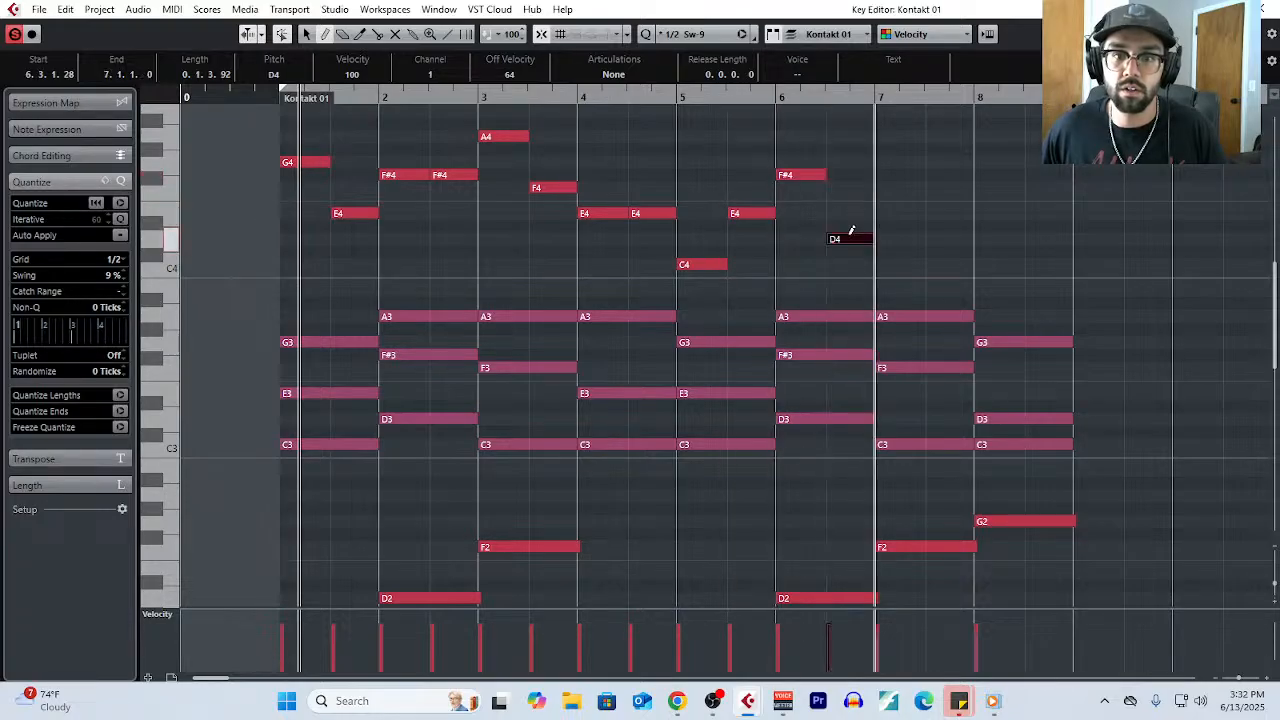
- Draw half-bar melody notes F4 and G4 in bar 7 and C4 and D4 in bar 8
left_click(886, 188)
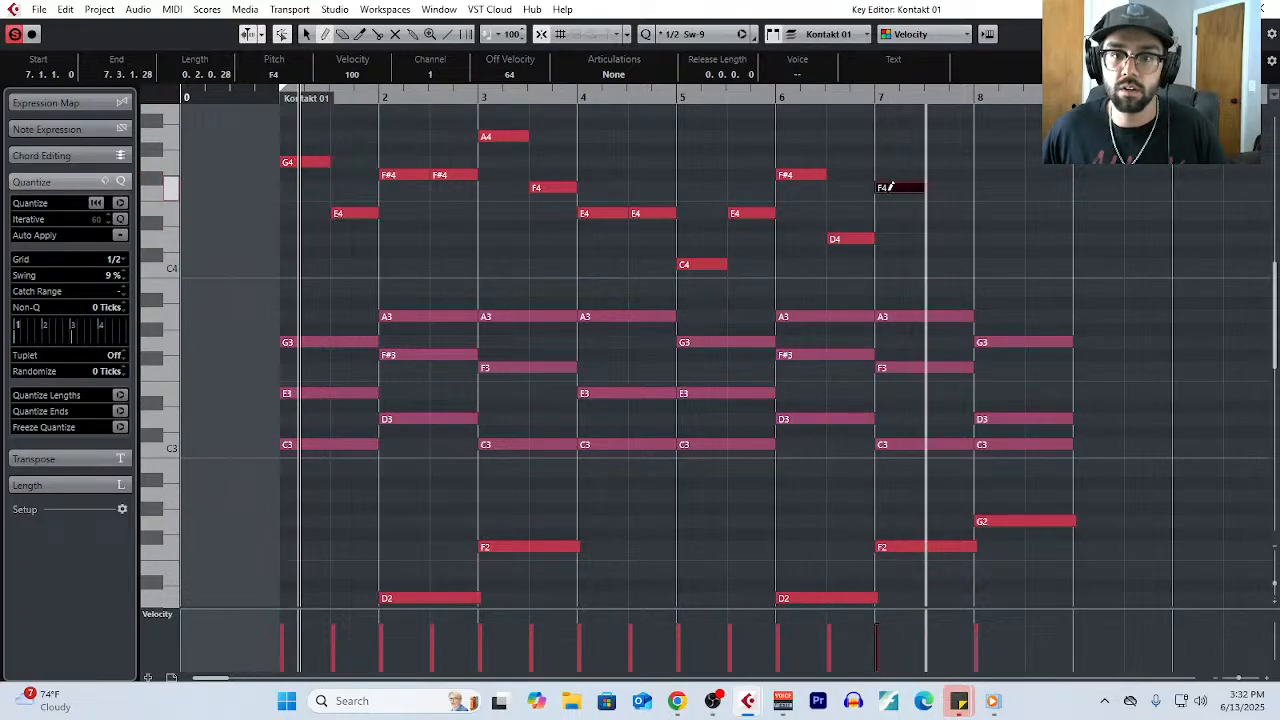
left_click(937, 161)
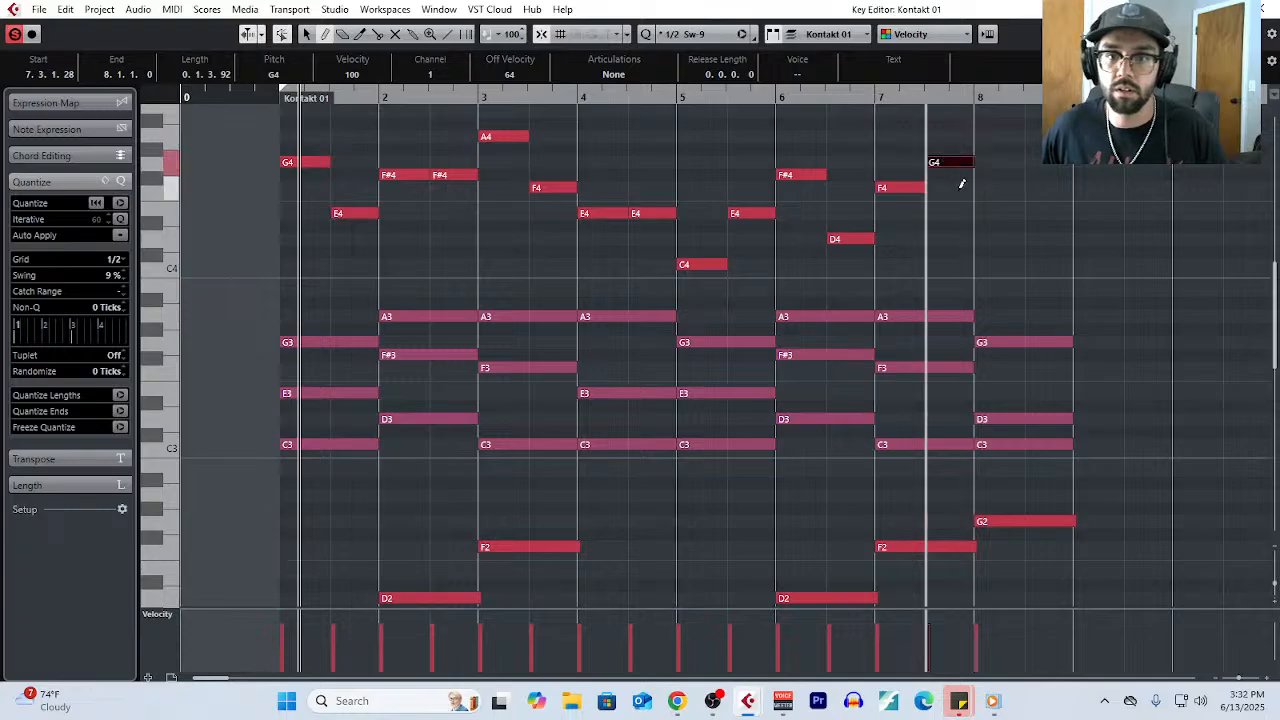
left_click(1001, 264)
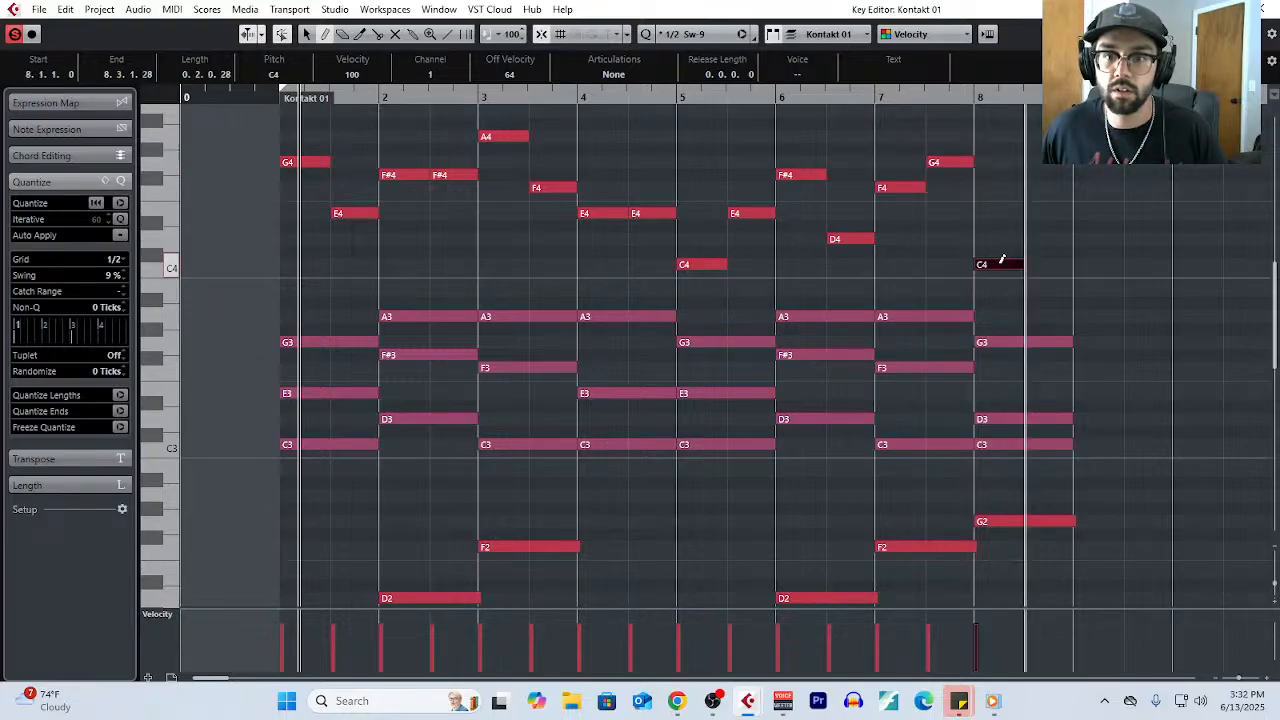
left_click(1005, 264)
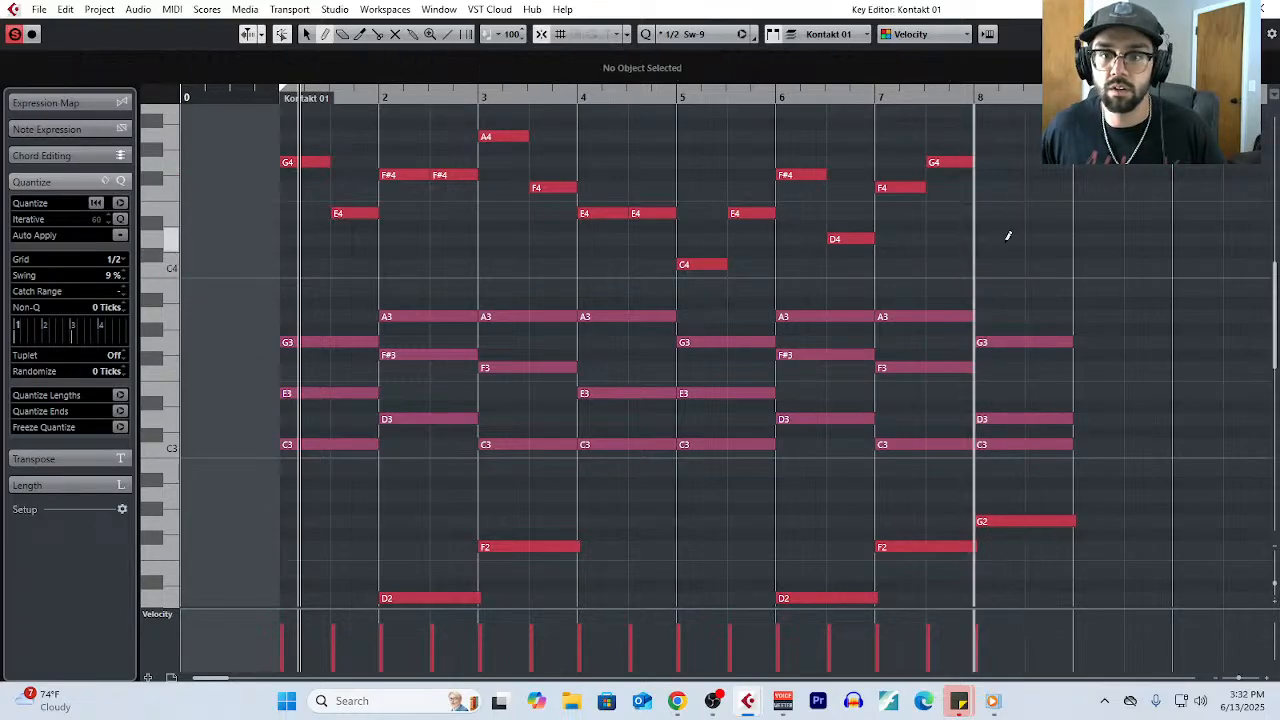
left_click(1006, 239)
left_click(1047, 262)
left_click(1046, 262)
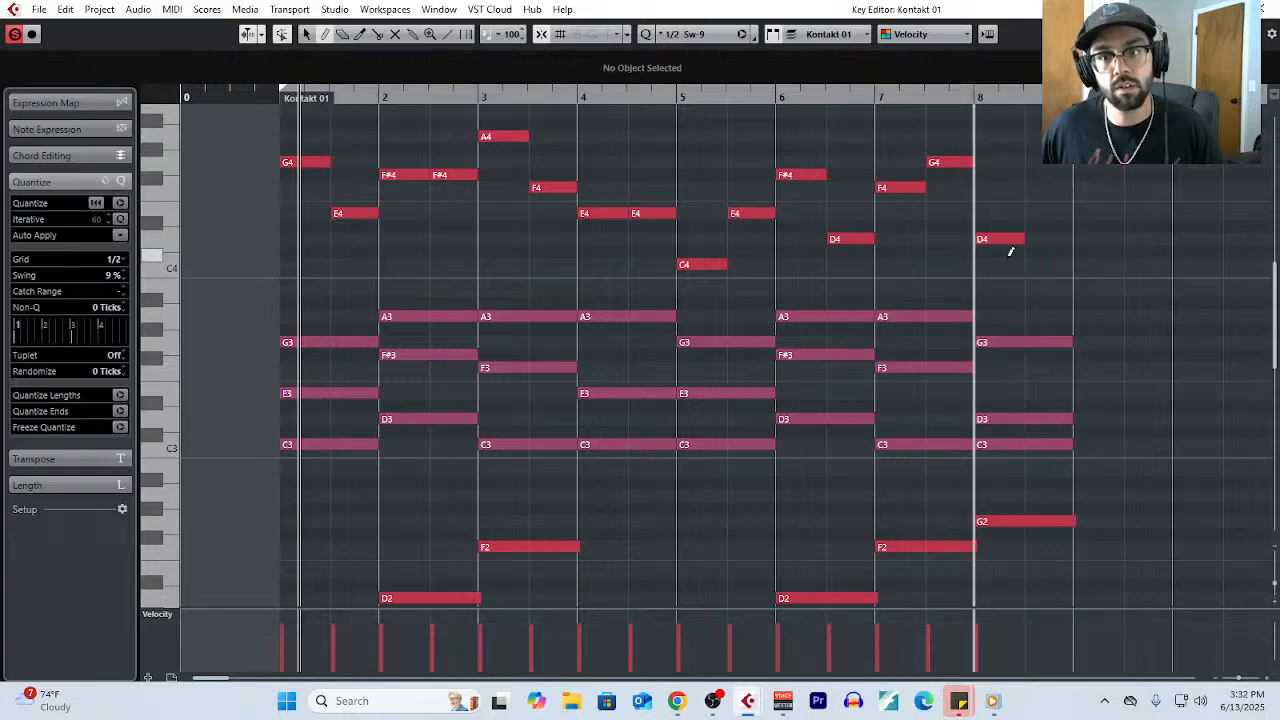
left_click(1008, 240)
left_click(1003, 264)
left_click(1047, 239)
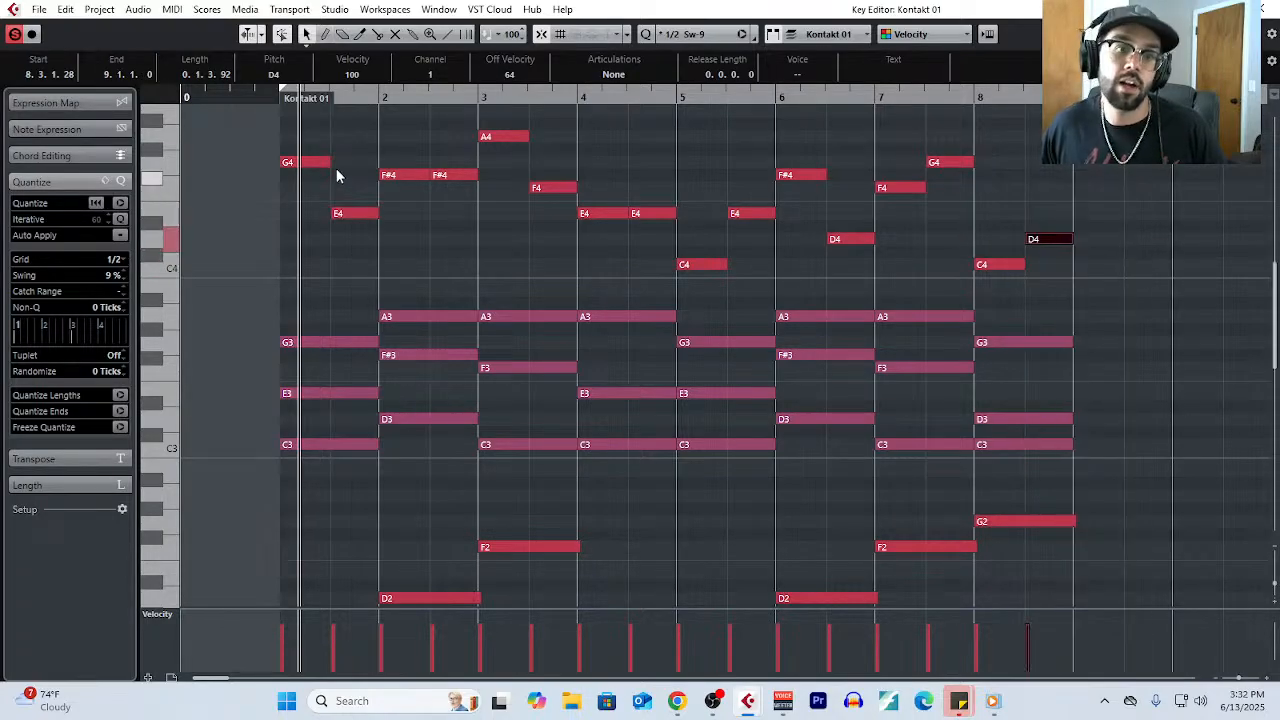
- Return the playhead to bar 1 and highlight the melody notes of bars 1 and 2 in turn
left_click(277, 101)
scroll(759, 319, "up", 3)
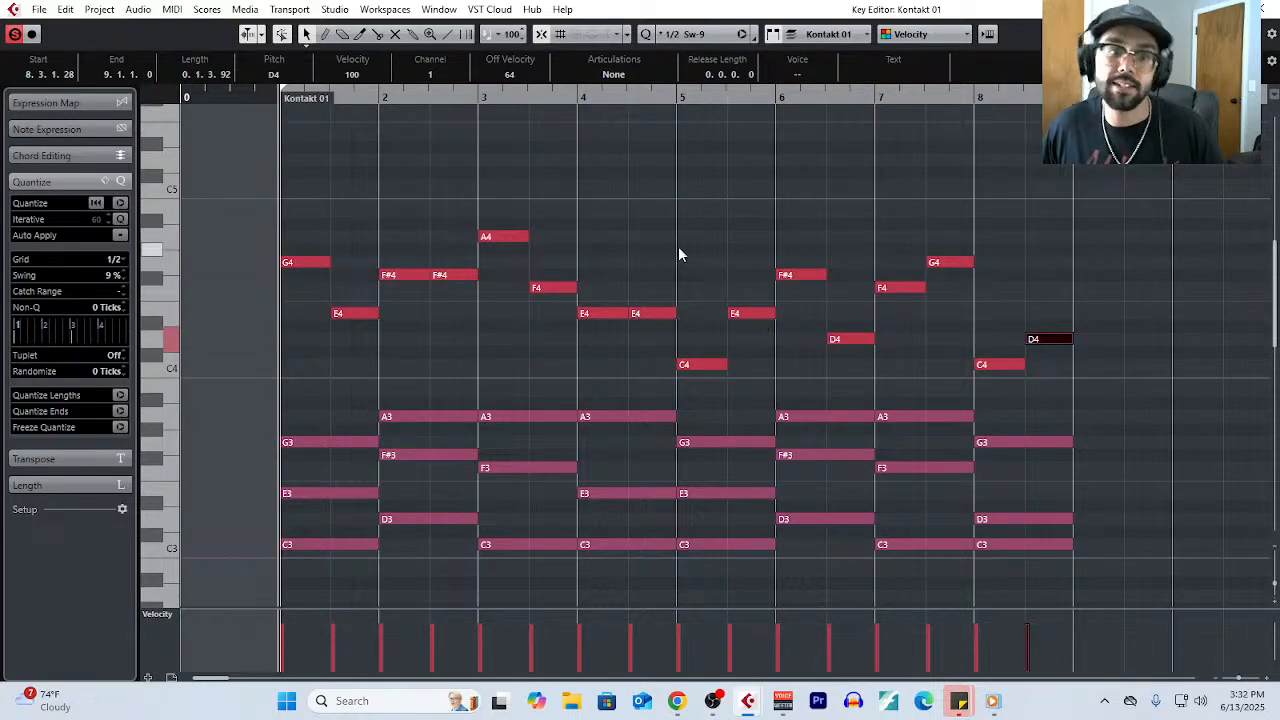
left_click(678, 246)
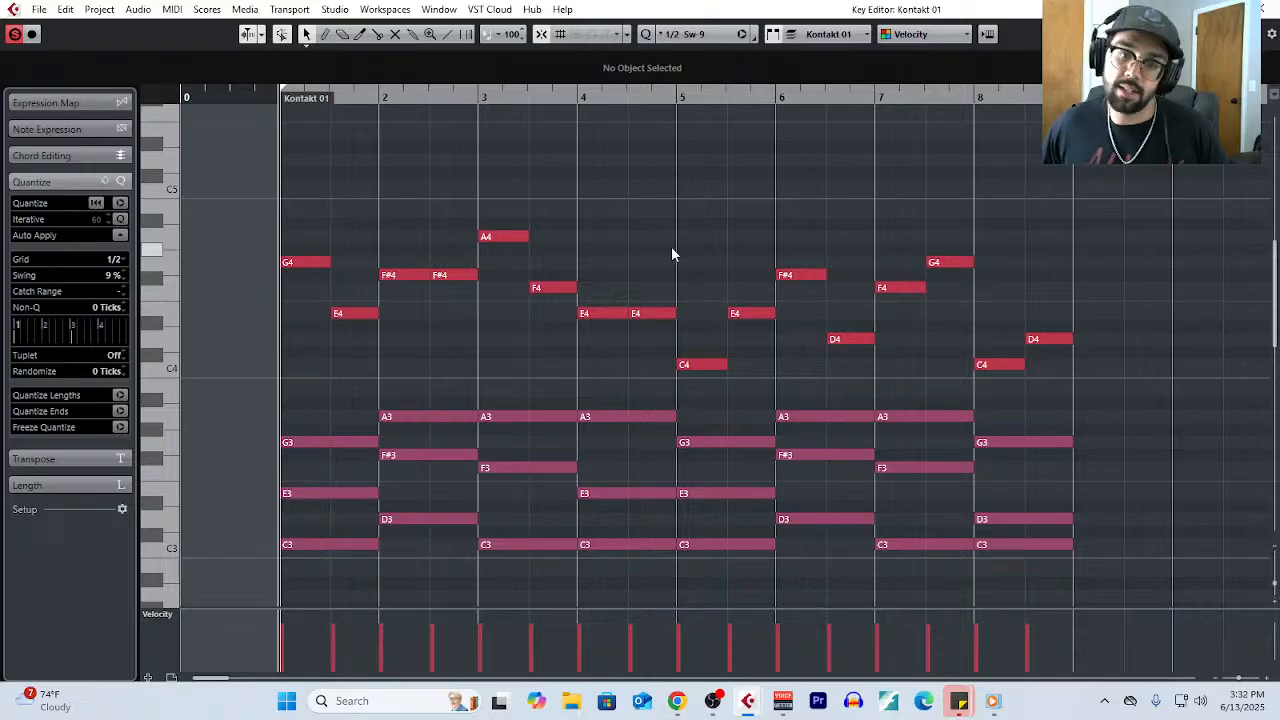
left_click_drag(267, 207, 412, 322)
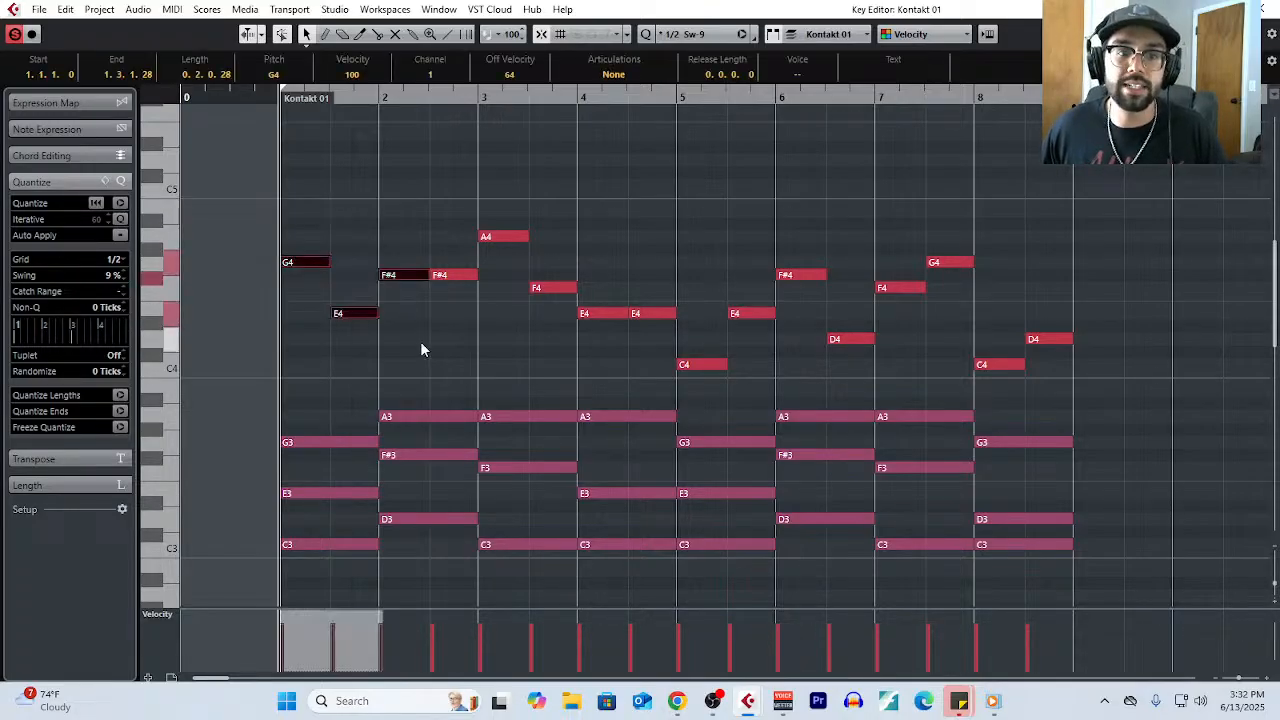
left_click(416, 337)
left_click_drag(308, 226, 347, 322)
left_click_drag(420, 243, 432, 296)
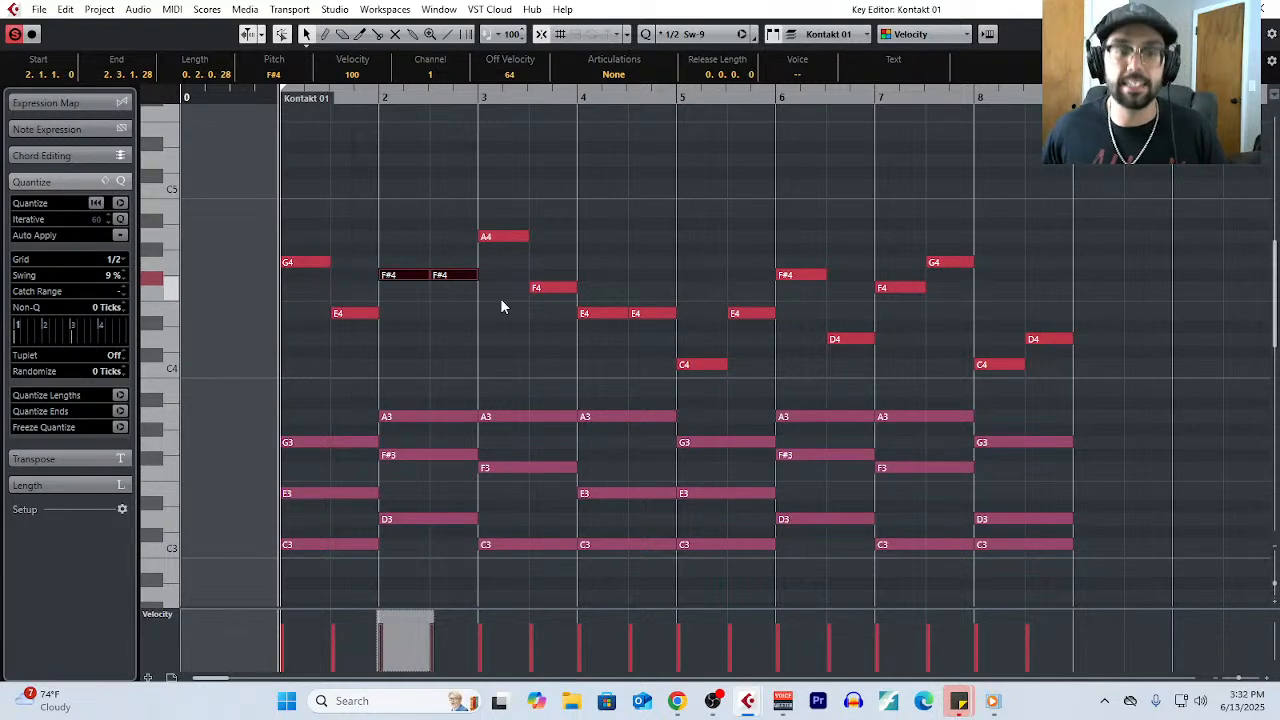
left_click(463, 325)
- Assign the melody notes in bars 1 and 2 to the Alto 2 voice and colour the notes by Voice
left_click_drag(313, 241, 451, 338)
left_click(797, 74)
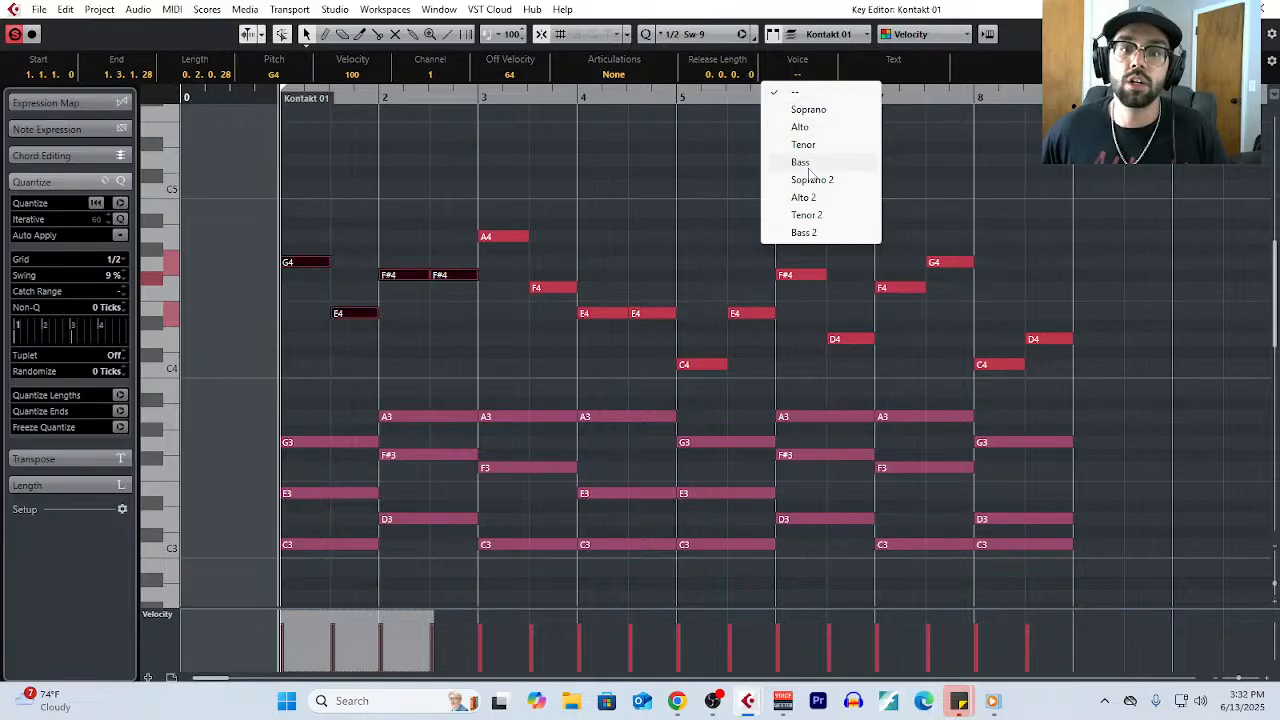
left_click(805, 197)
left_click(930, 38)
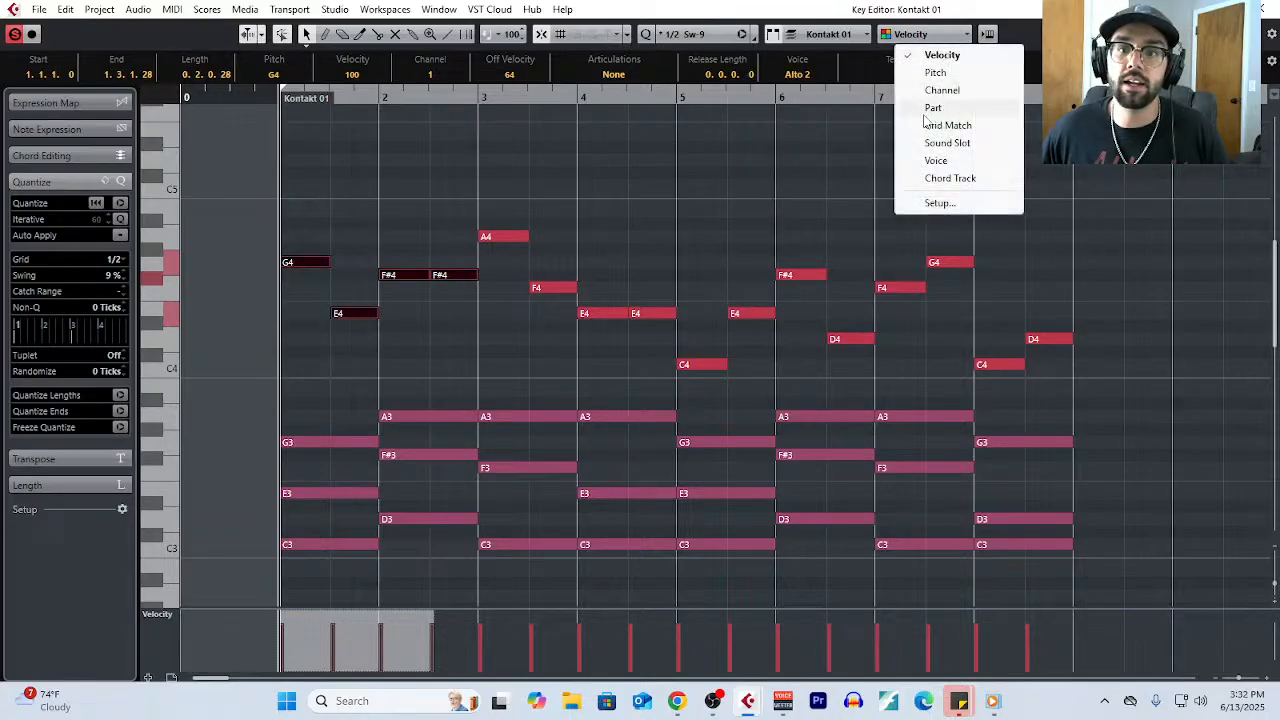
left_click(936, 160)
- Assign the four melody notes in bars 3 and 4 to the Alto voice
left_click(508, 237)
left_click_drag(507, 197, 647, 343)
left_click(797, 74)
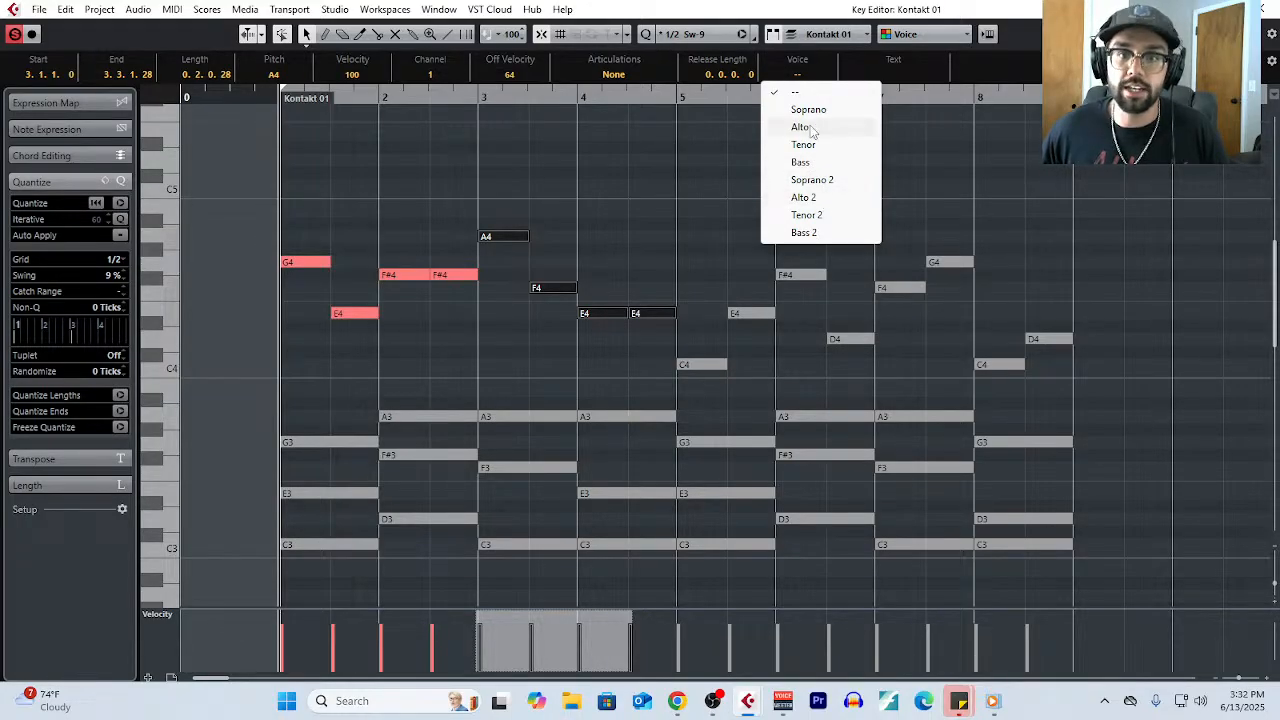
left_click(810, 129)
- Assign the four melody notes in bars 5 and 6 to the Tenor 2 voice
left_click_drag(714, 241, 836, 392)
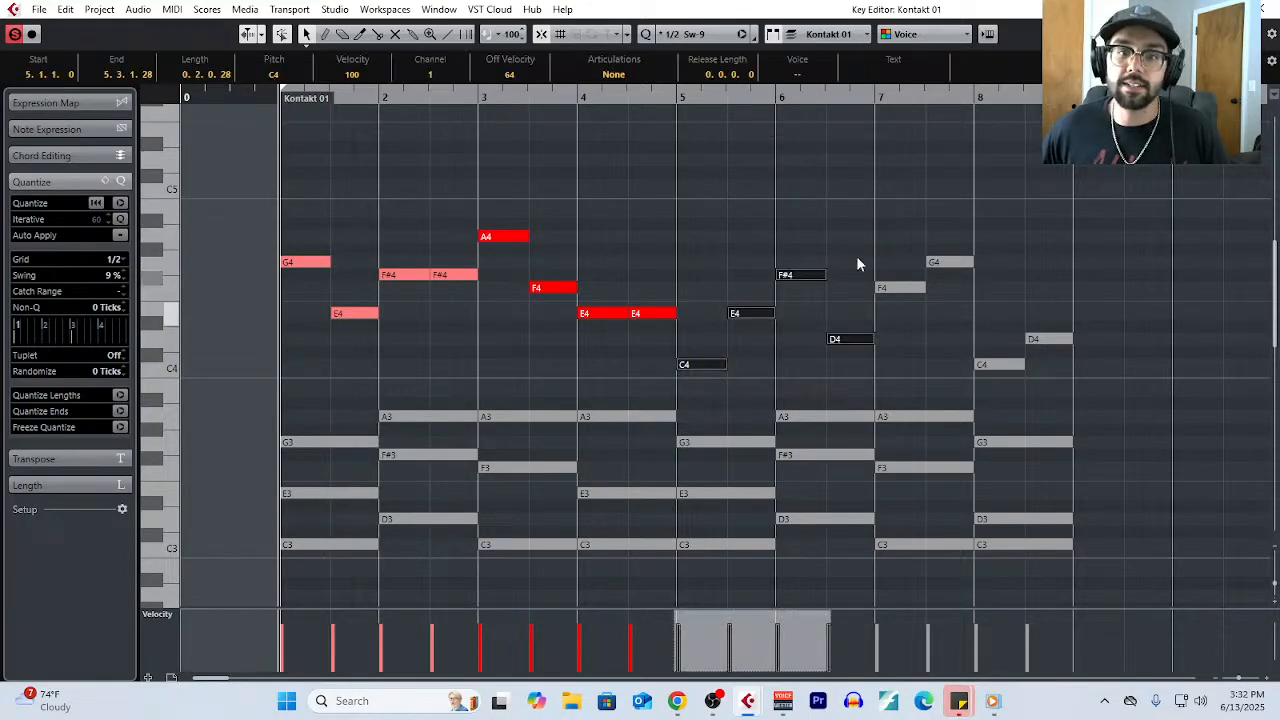
left_click(809, 78)
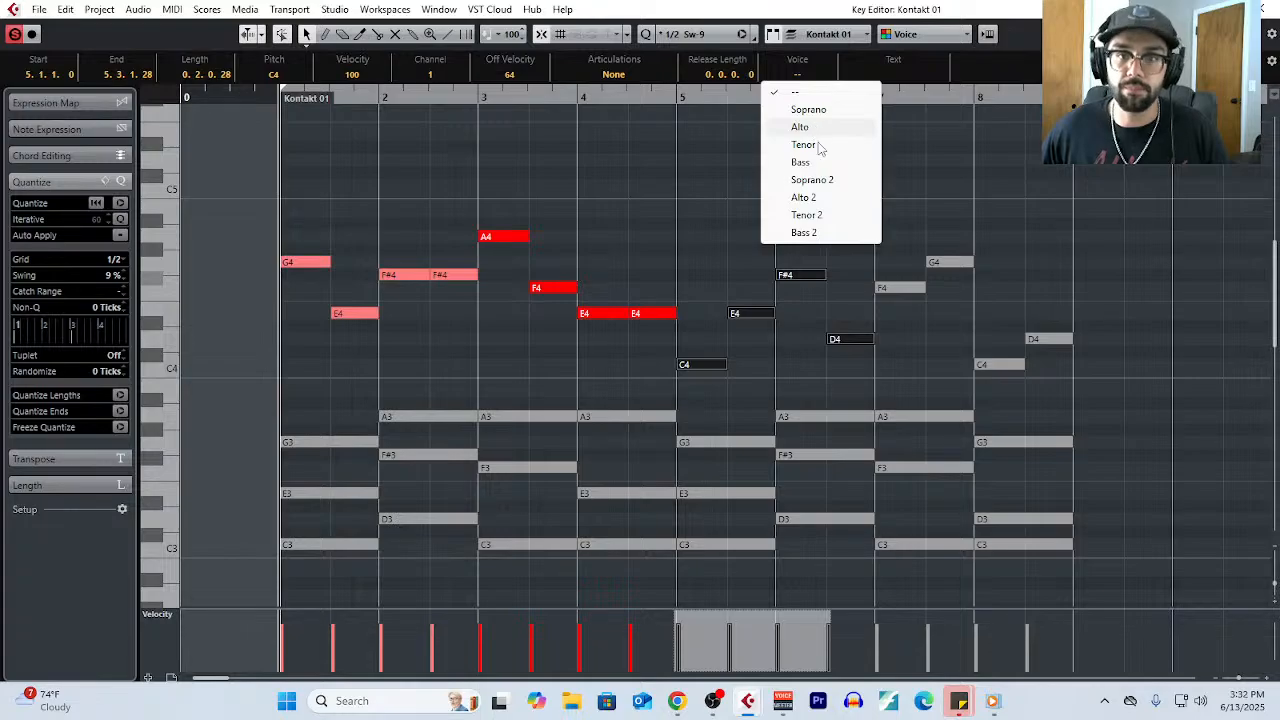
left_click(824, 219)
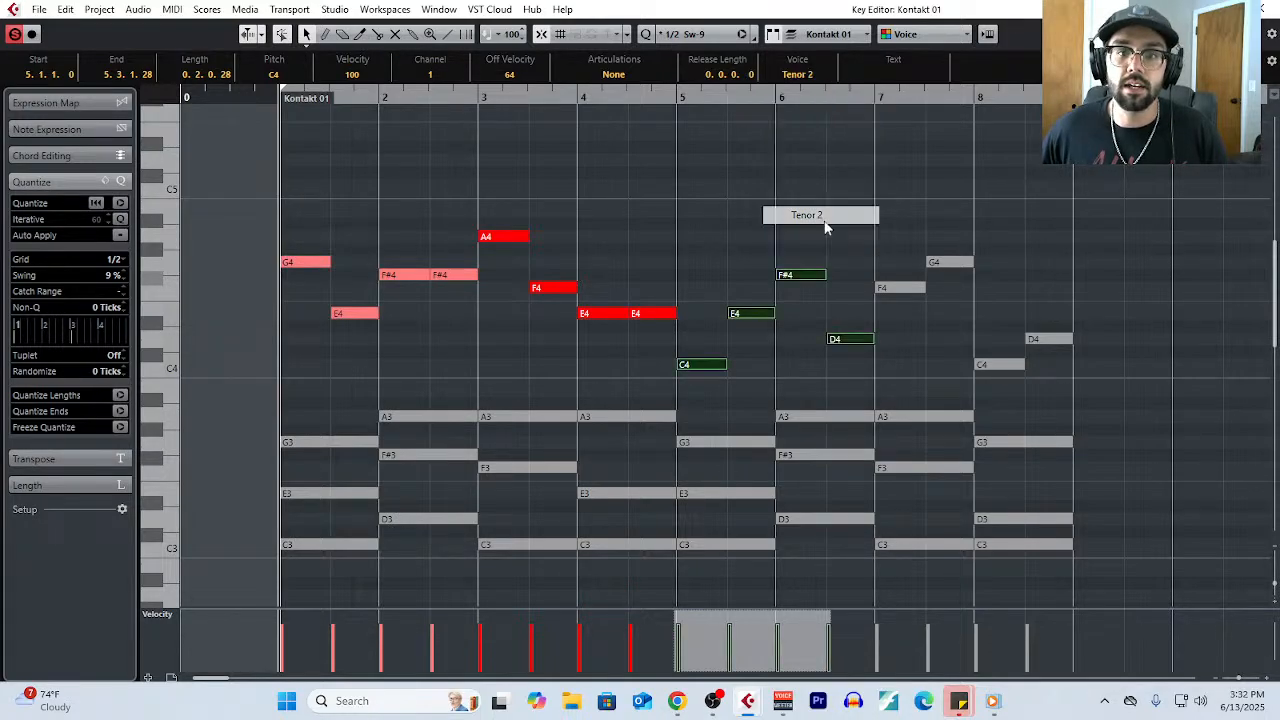
- Assign the four melody notes in bars 7 and 8 to the Soprano 2 voice, then clear the selection
left_click_drag(915, 196, 1092, 380)
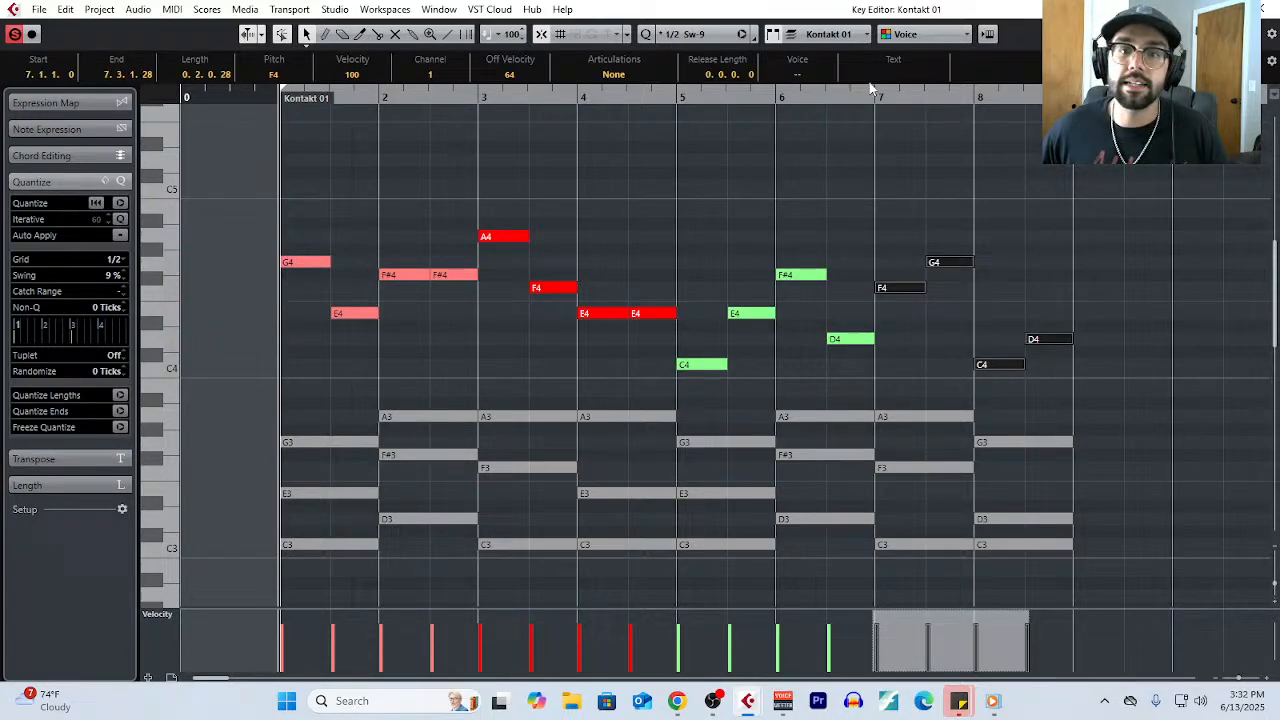
left_click(800, 77)
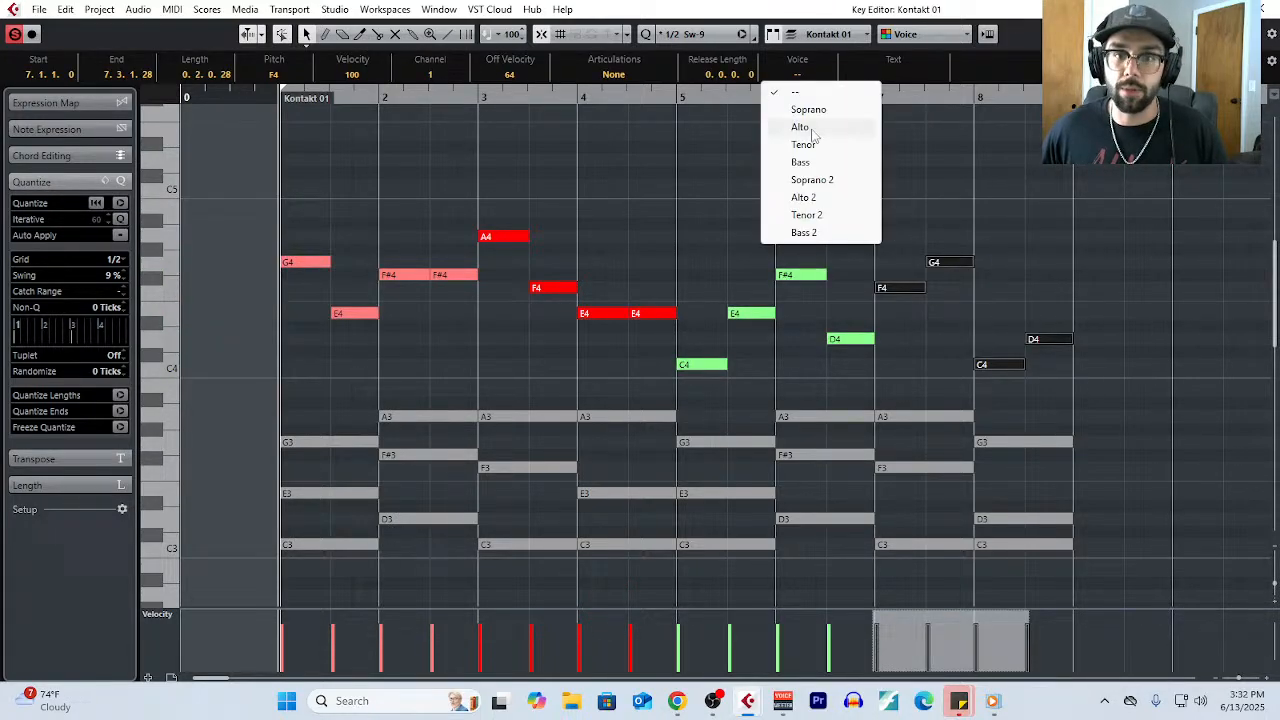
left_click(829, 181)
left_click(994, 182)
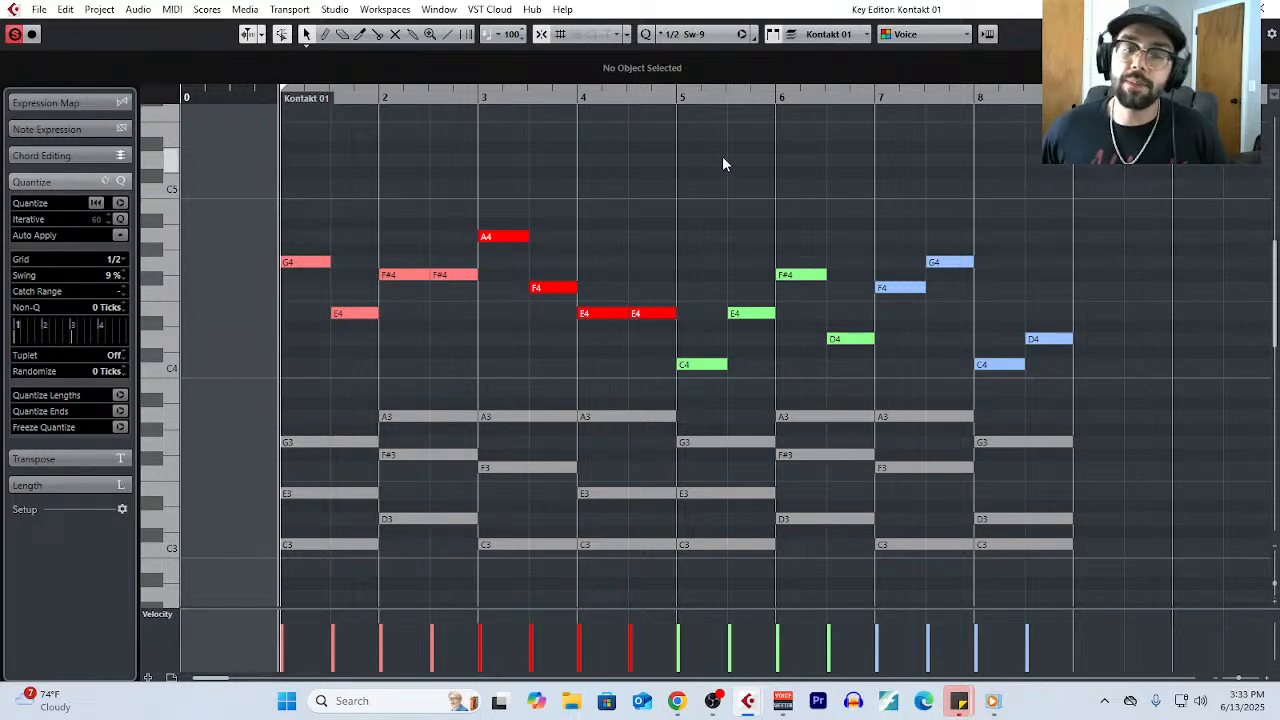
- Highlight each two-bar, colour-coded melody phrase in turn, from bars 1–2 through bars 7–8
left_click_drag(274, 229, 443, 351)
left_click_drag(515, 188, 658, 362)
left_click_drag(713, 222, 831, 391)
left_click(927, 178)
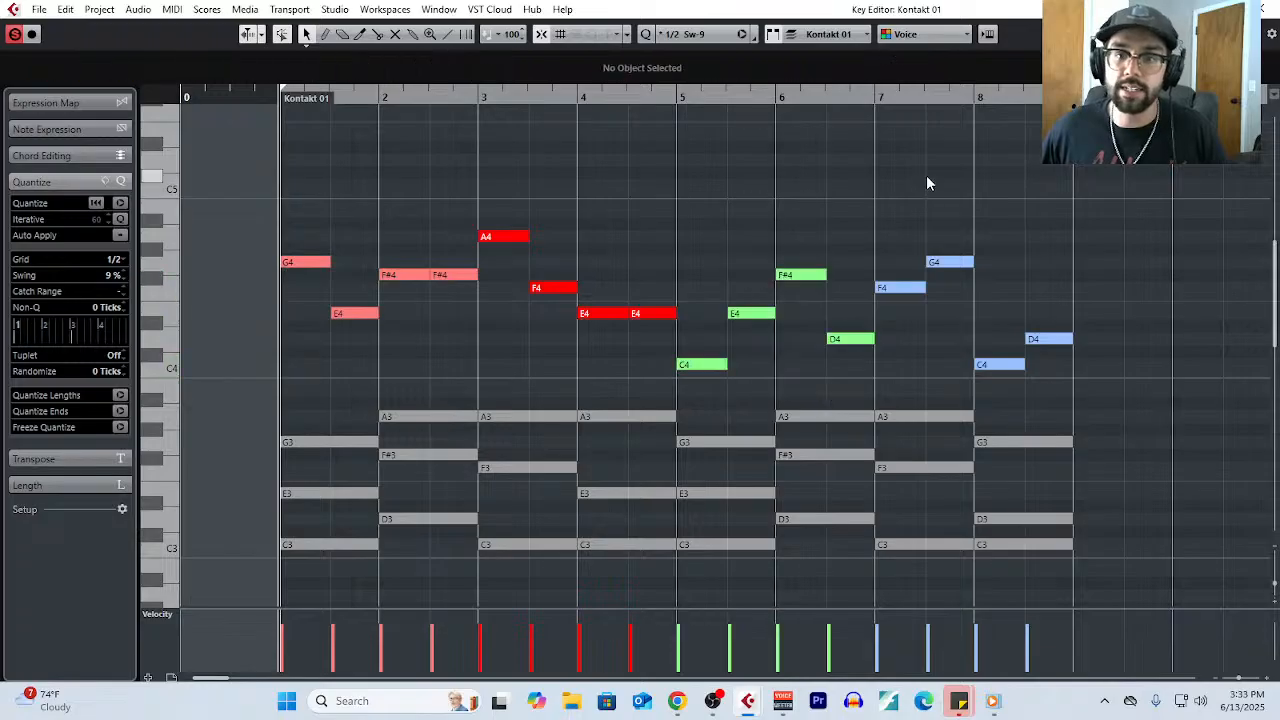
left_click_drag(926, 183, 1100, 369)
left_click_drag(906, 222, 1099, 370)
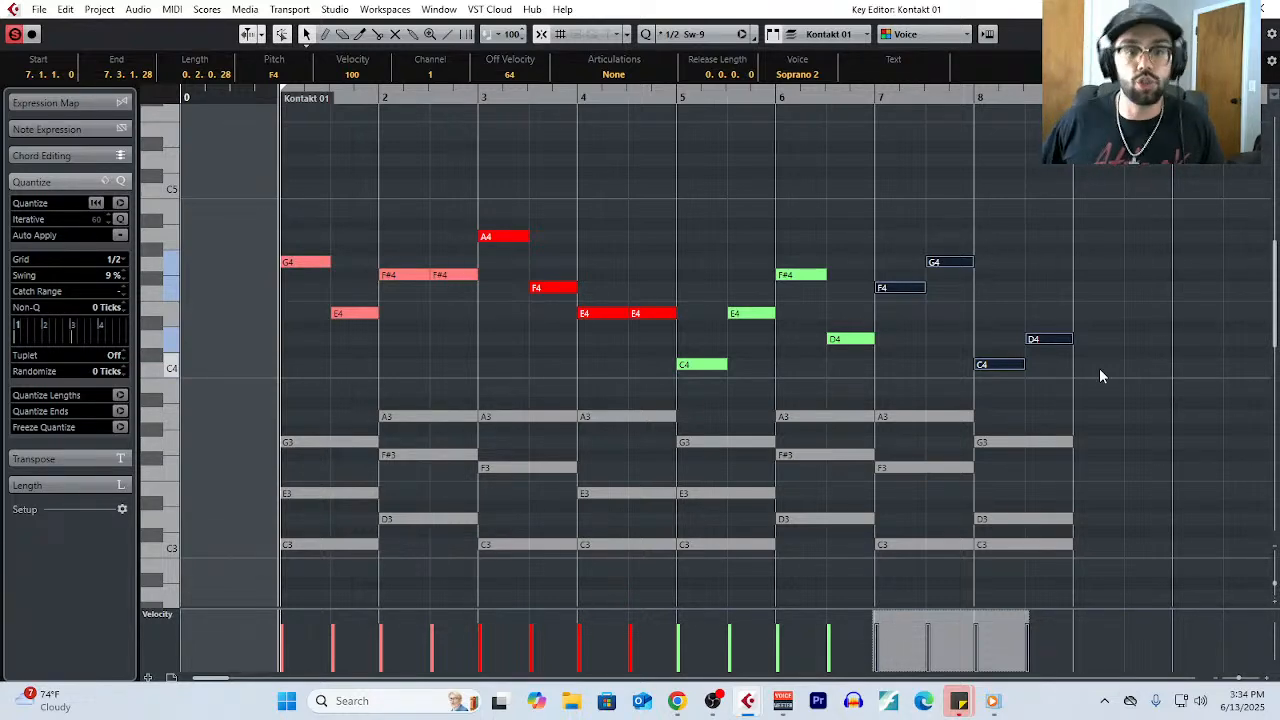
left_click(585, 205)
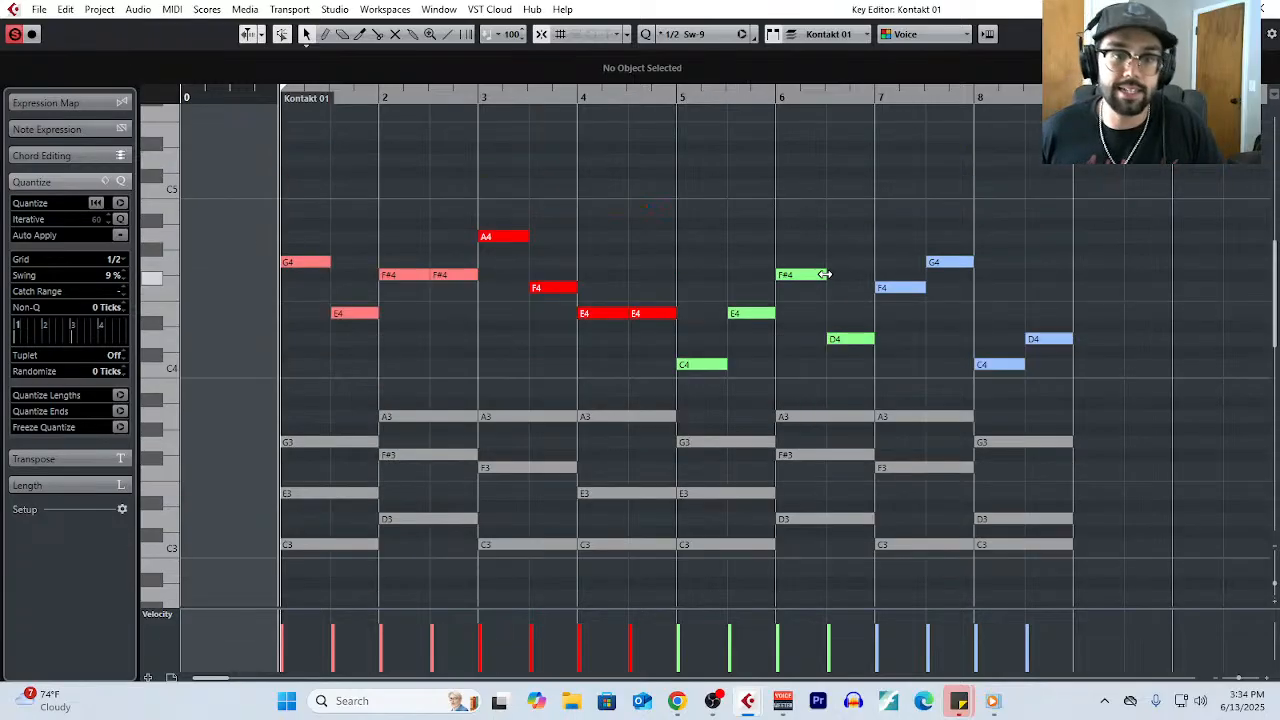
- Play the eight-bar progression from bar 1 to hear the melody over the chords
key("space")
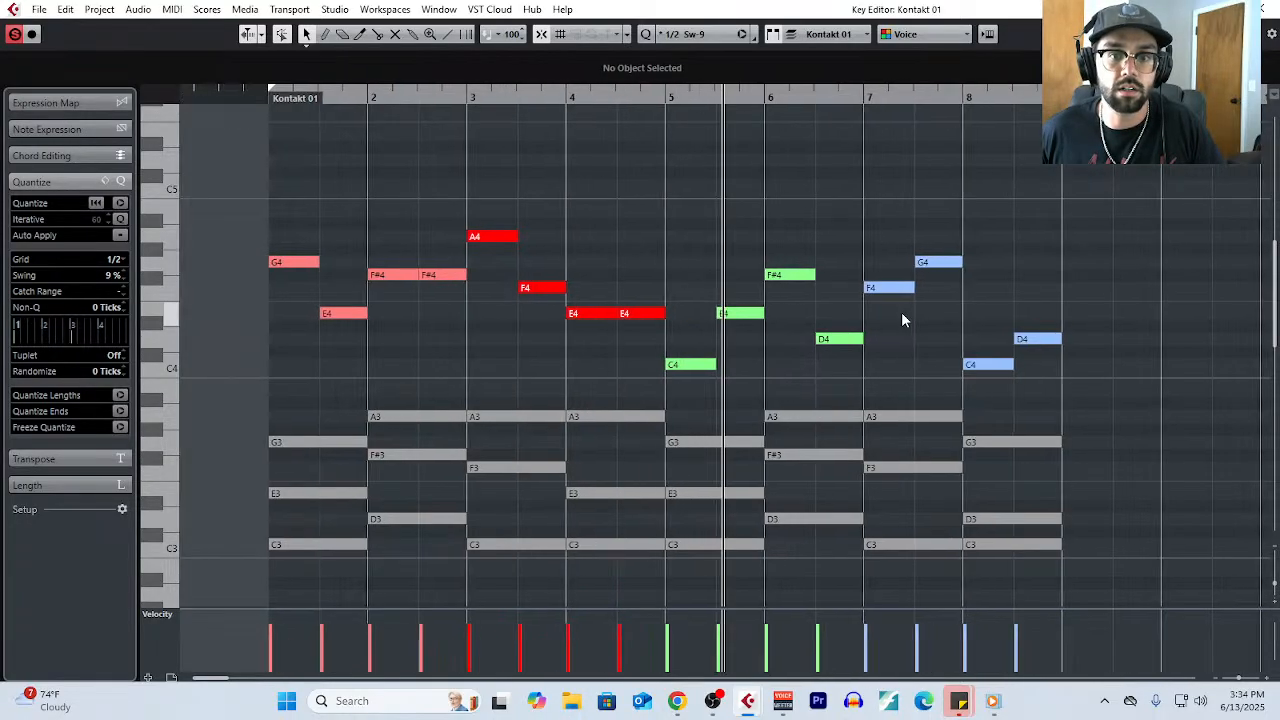
scroll(748, 362, "down", 1)
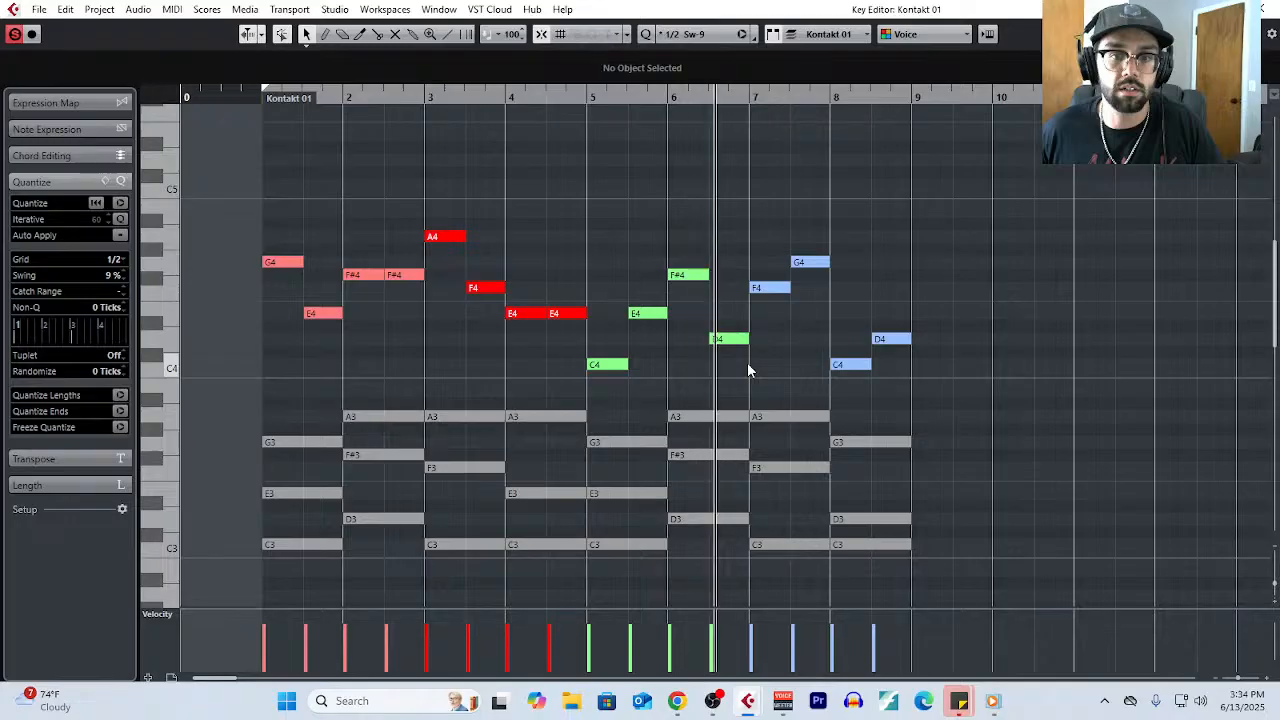
scroll(377, 182, "left", 1)
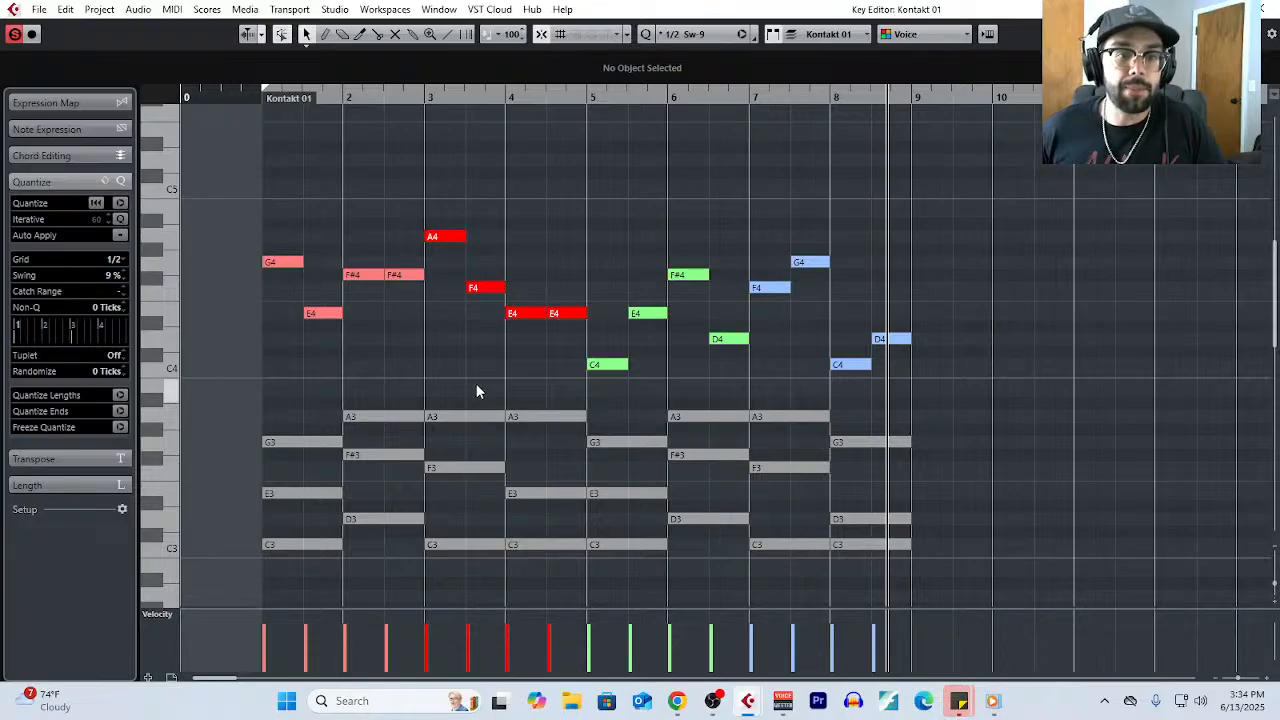
scroll(309, 378, "up", 2, "ctrl")
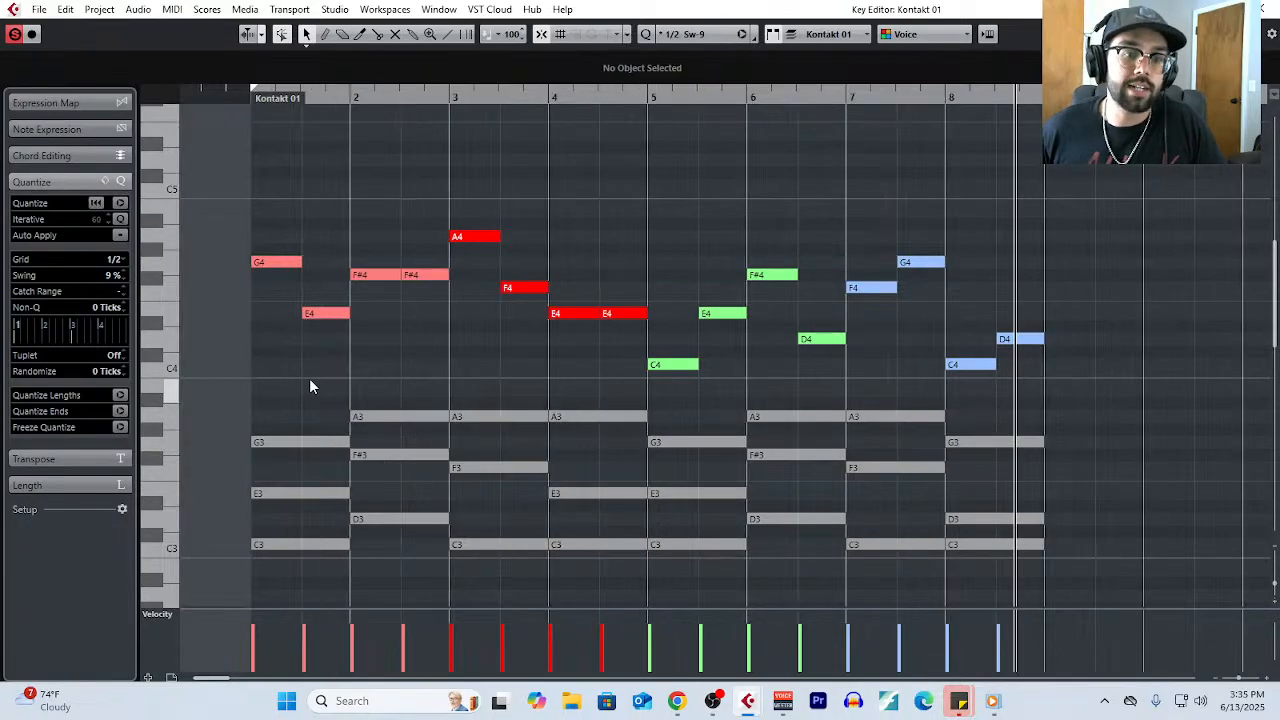
- Raise the second melody note of bar 1 to B4 and both melody notes of bar 2 to A4
scroll(309, 378, "down", 4)
scroll(309, 386, "up", 3)
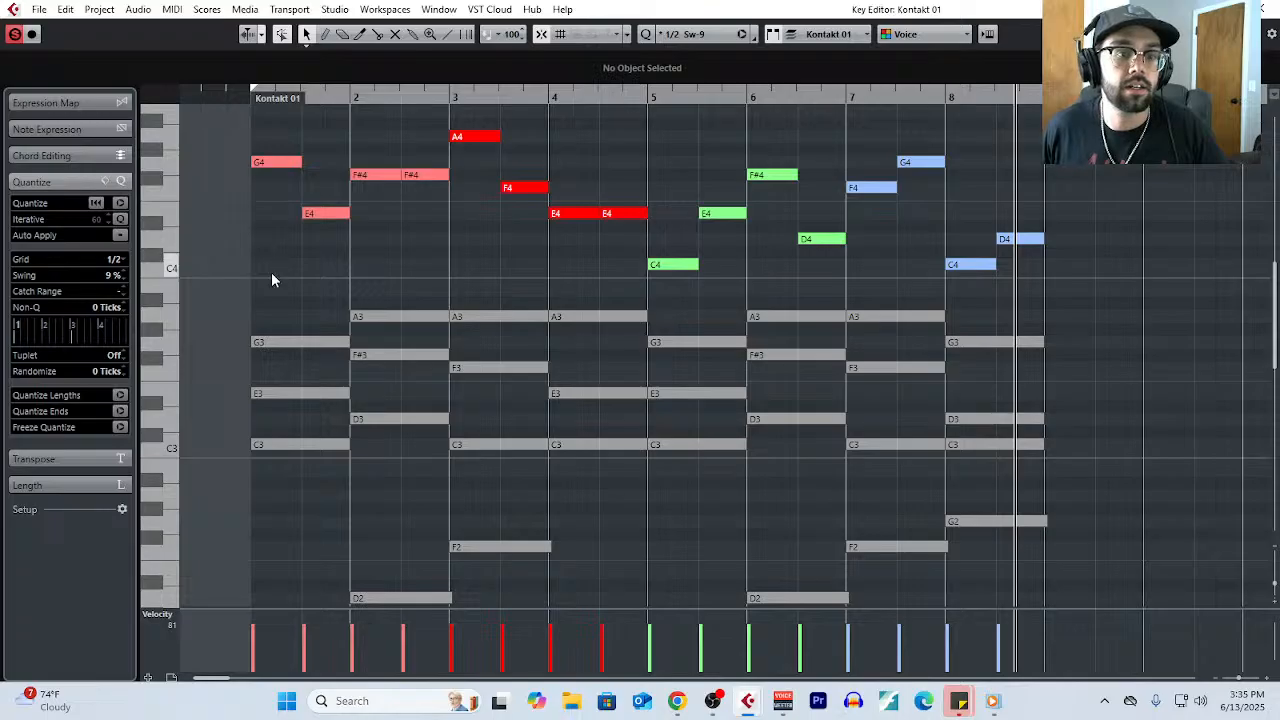
scroll(279, 292, "up", 3)
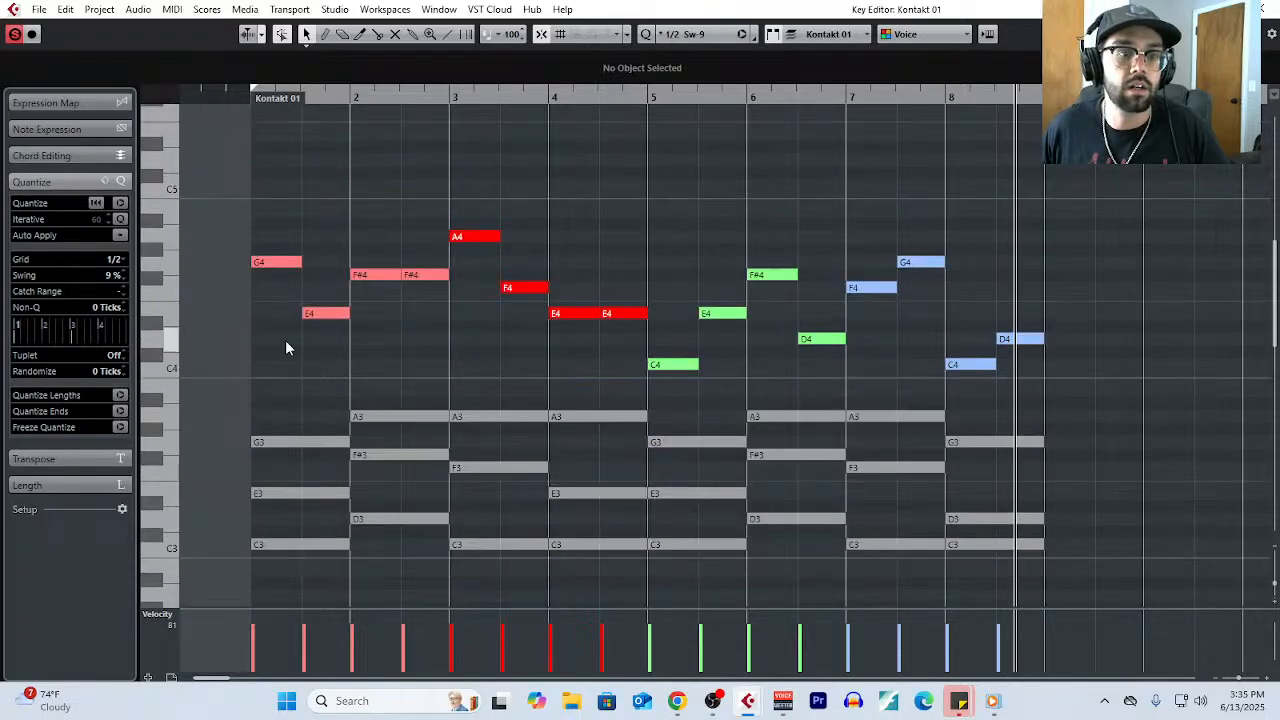
mouse_move(270, 267)
left_mouse_down()
mouse_move(274, 329)
mouse_move(279, 268)
left_mouse_up()
left_click_drag(316, 314, 320, 212)
left_click(319, 236)
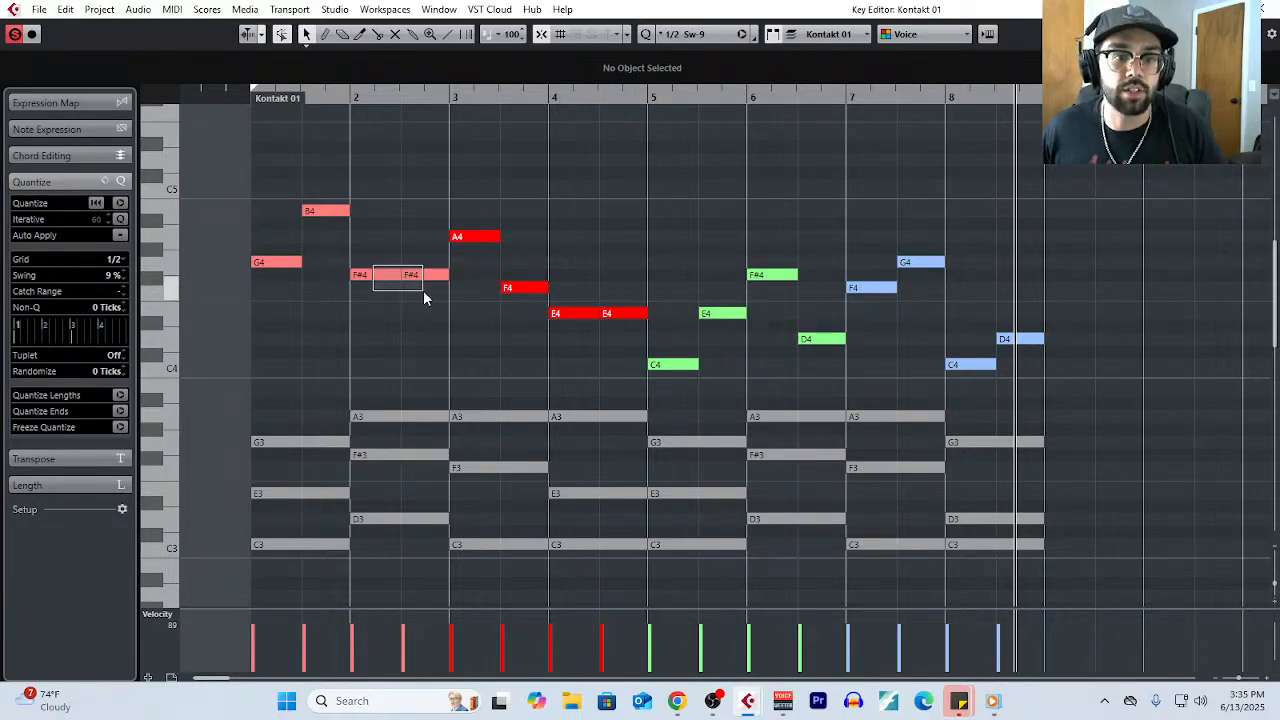
left_click_drag(390, 276, 372, 240)
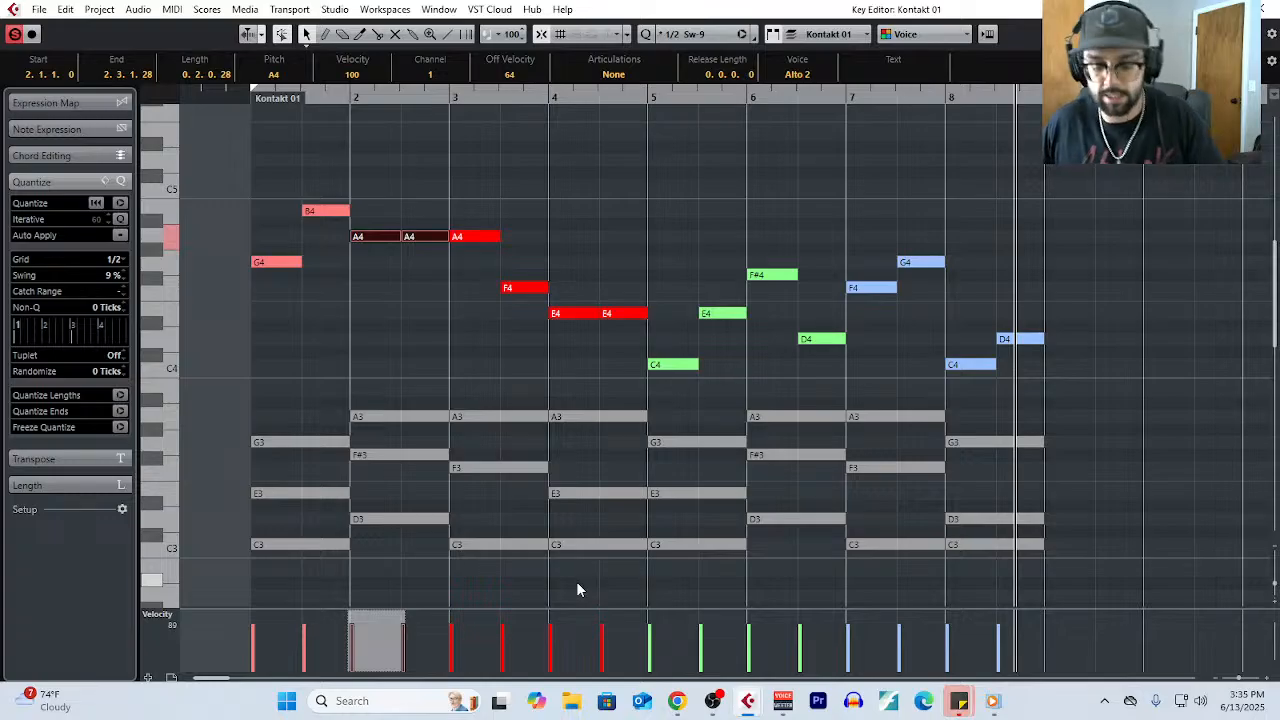
- Show the transport and set the project tempo to 90 BPM
key("F2")
double_click(1037, 545)
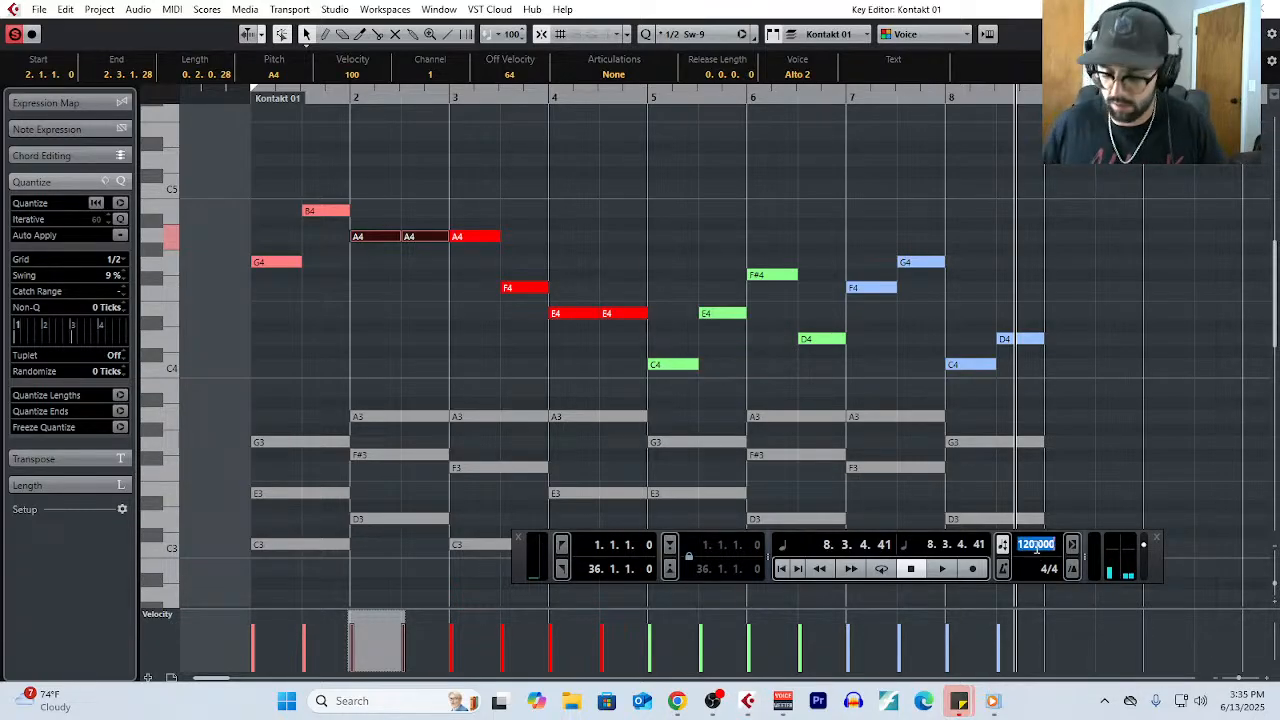
type("90")
key("Return")
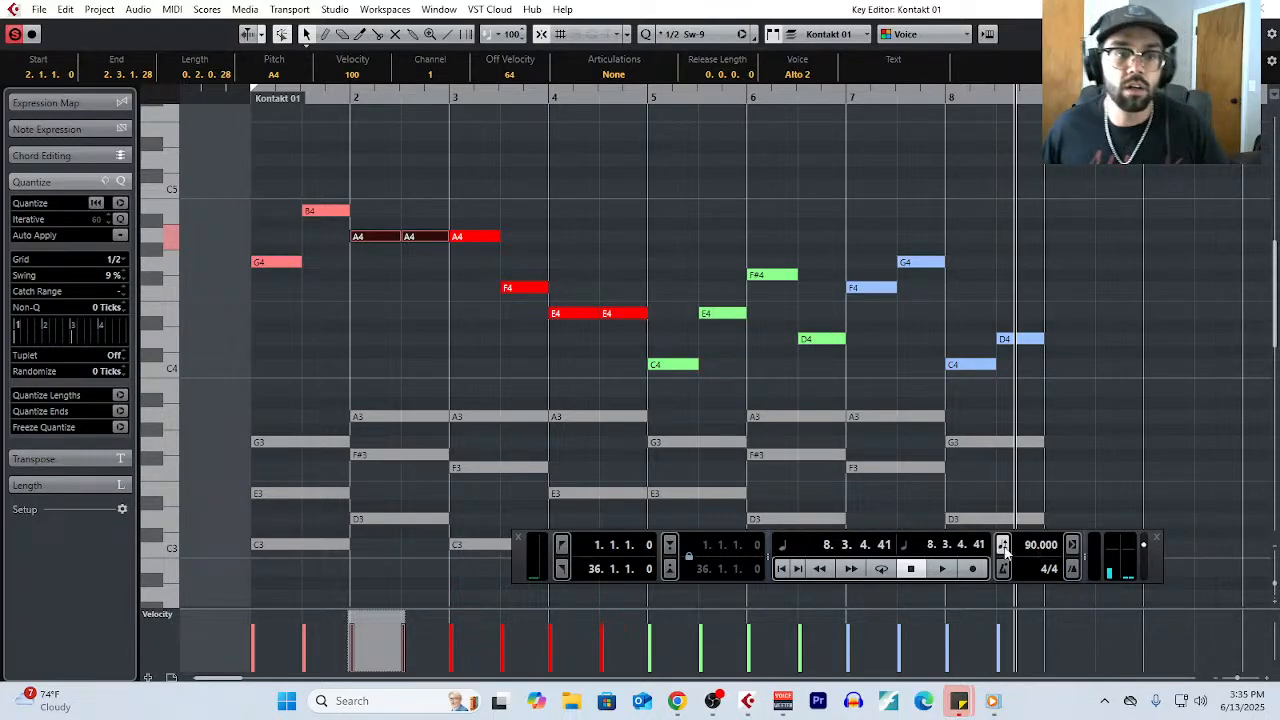
- Play bars 1 and 2 from the start to hear the revised first phrase at the new tempo
left_click(256, 88)
key("space")
left_click(357, 355)
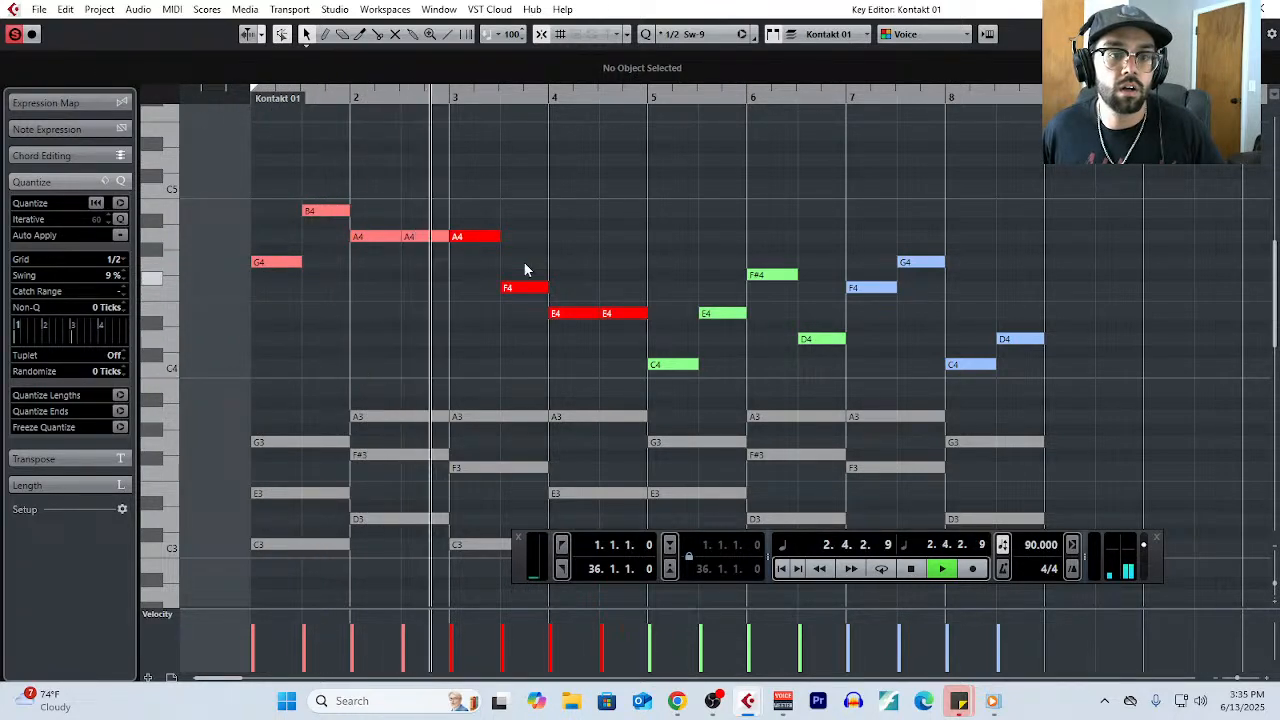
key("space")
- Try G4 and B4 as the melody notes of bar 3 and A4 for both melody notes of bar 4
scroll(495, 340, "down", 2)
scroll(516, 400, "down", 4)
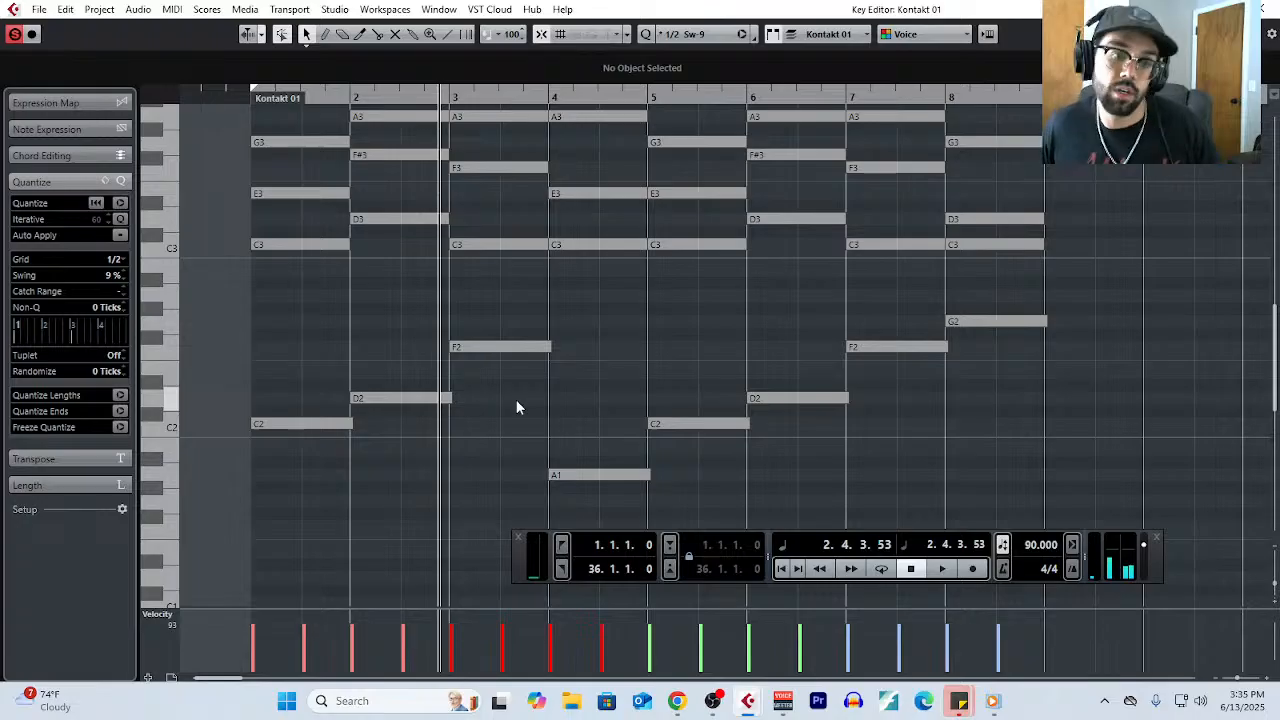
scroll(516, 399, "up", 8)
left_click_drag(469, 340, 517, 322)
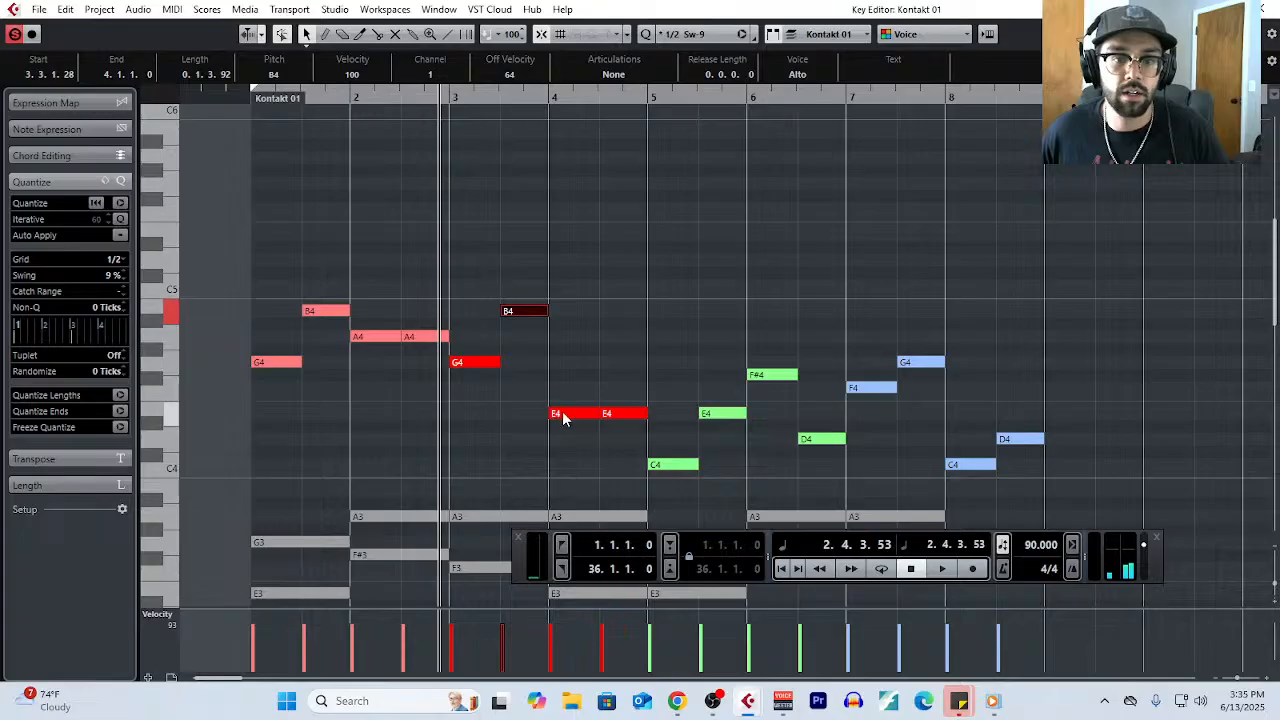
left_click_drag(563, 419, 572, 330)
left_click_drag(609, 417, 626, 327)
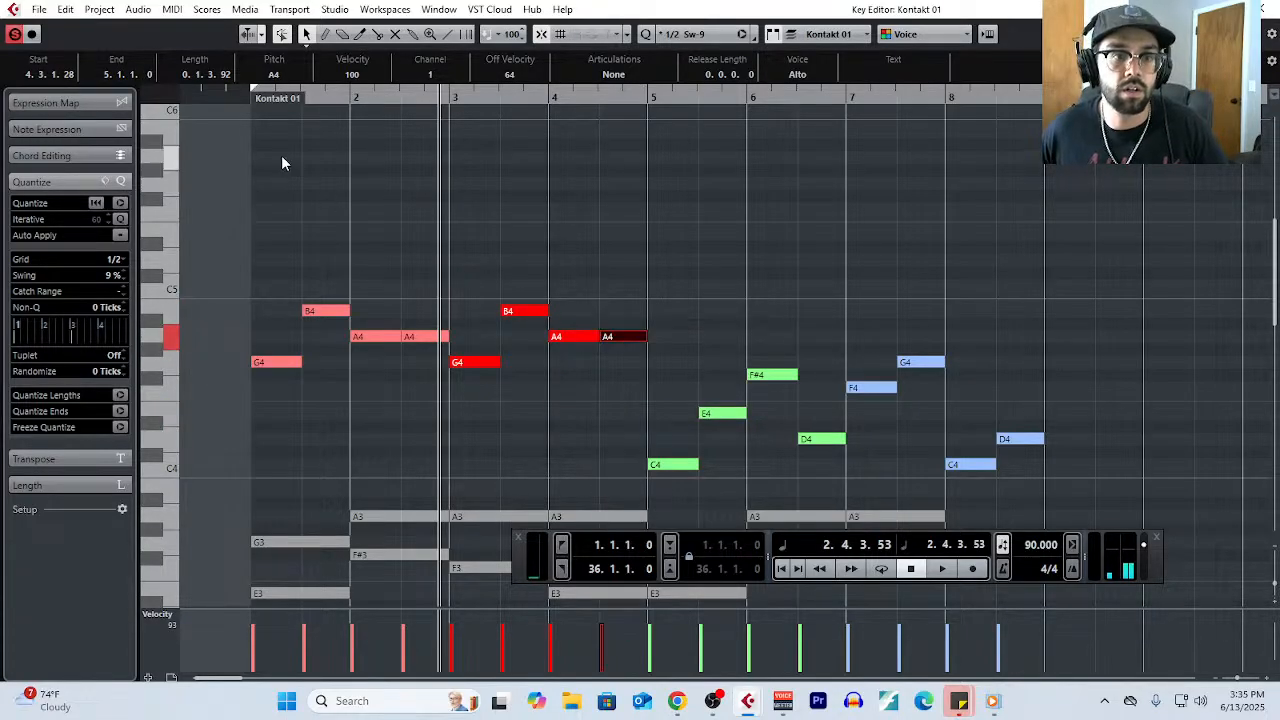
- Play from bar 1 into bar 4 to compare the first two melody phrases
left_click(246, 98)
key("space")
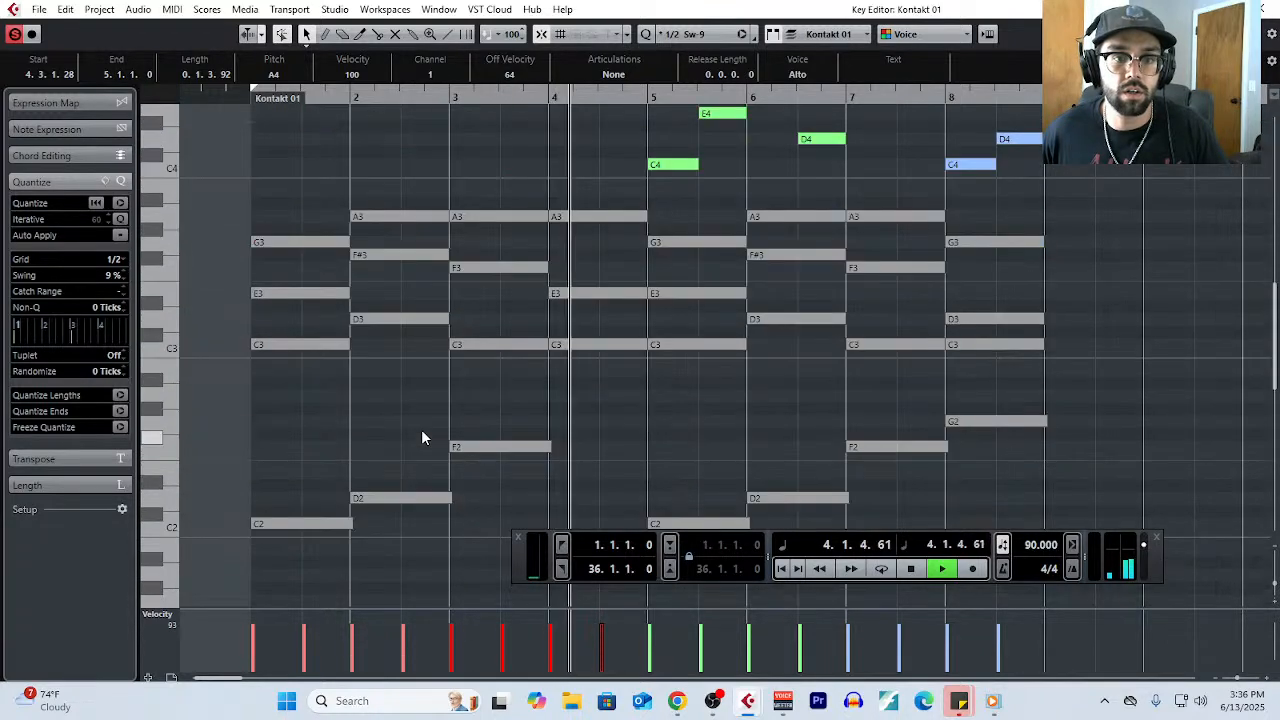
key("space")
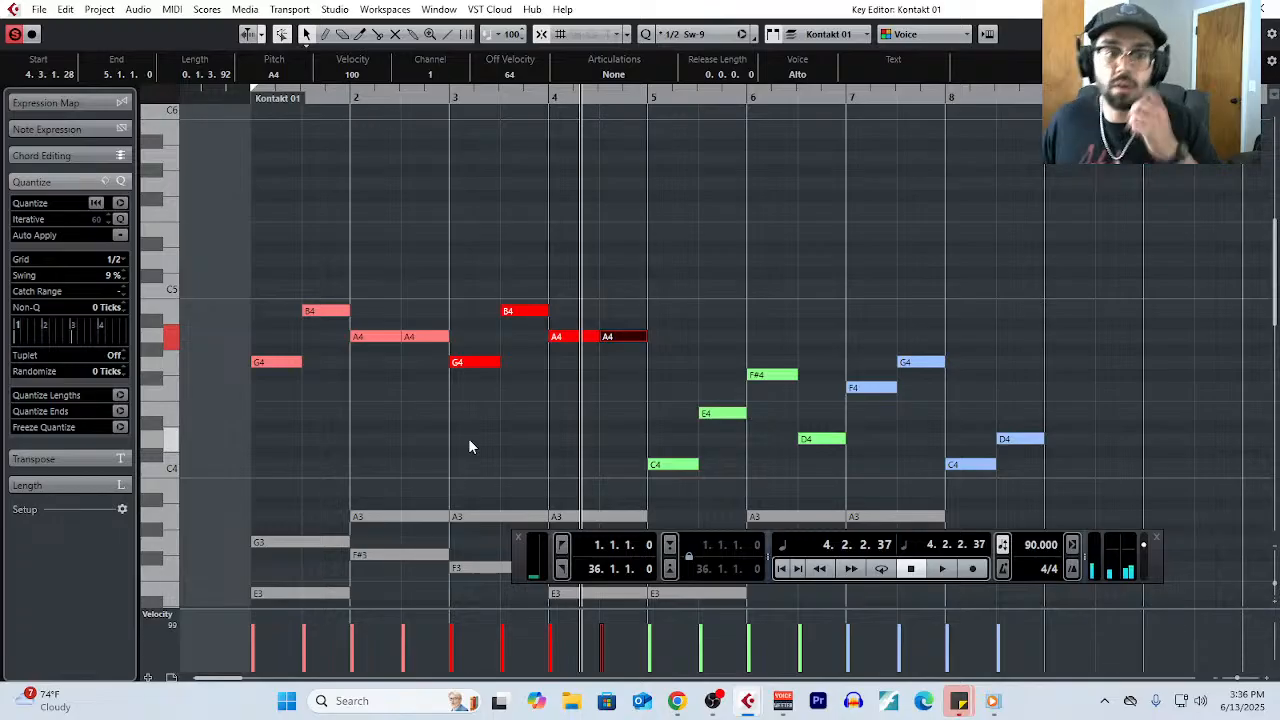
- Lower the two melody notes of bar 3 to F4 and A4
scroll(470, 440, "down", 4)
left_click(470, 228)
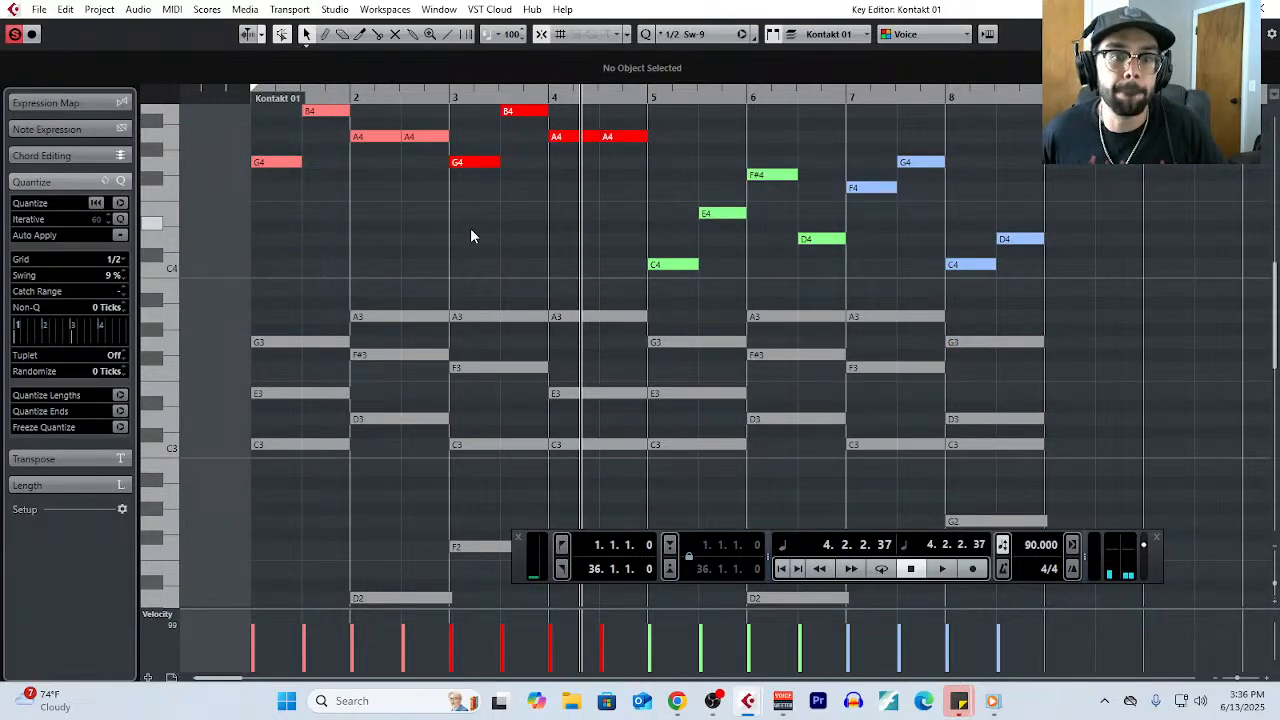
left_click_drag(478, 162, 488, 190)
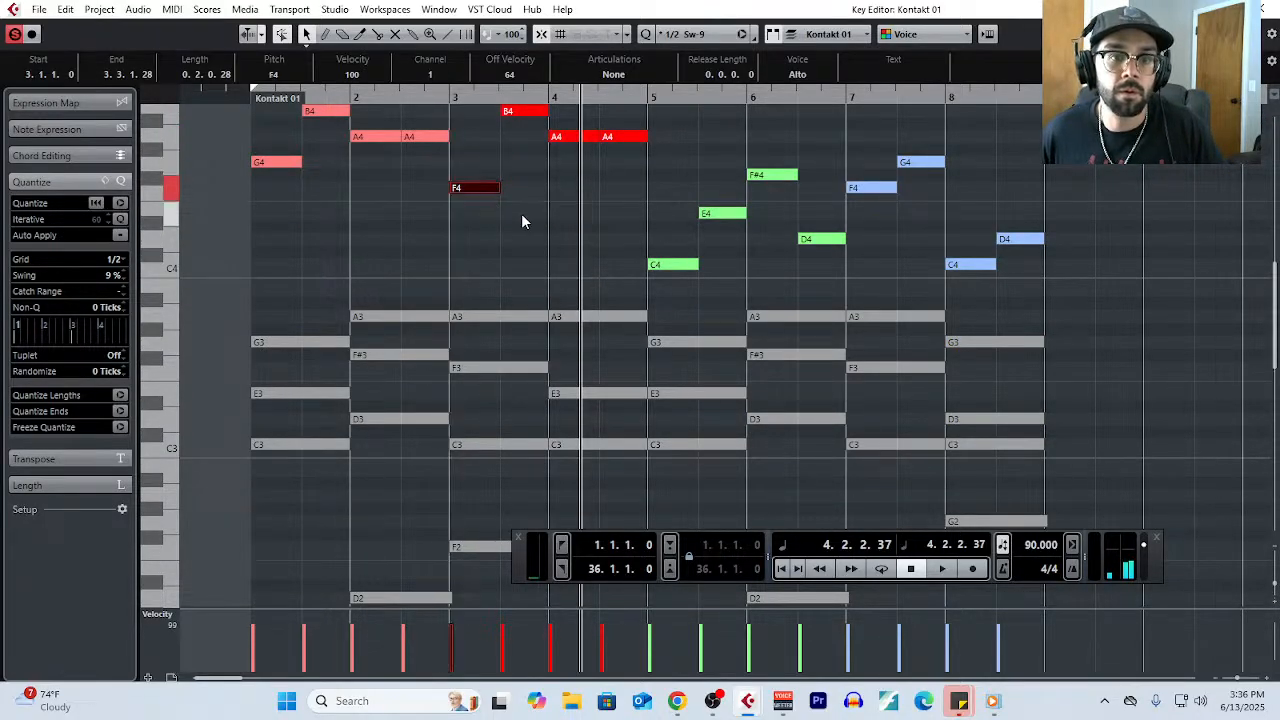
left_click(521, 221)
left_click_drag(524, 115, 526, 142)
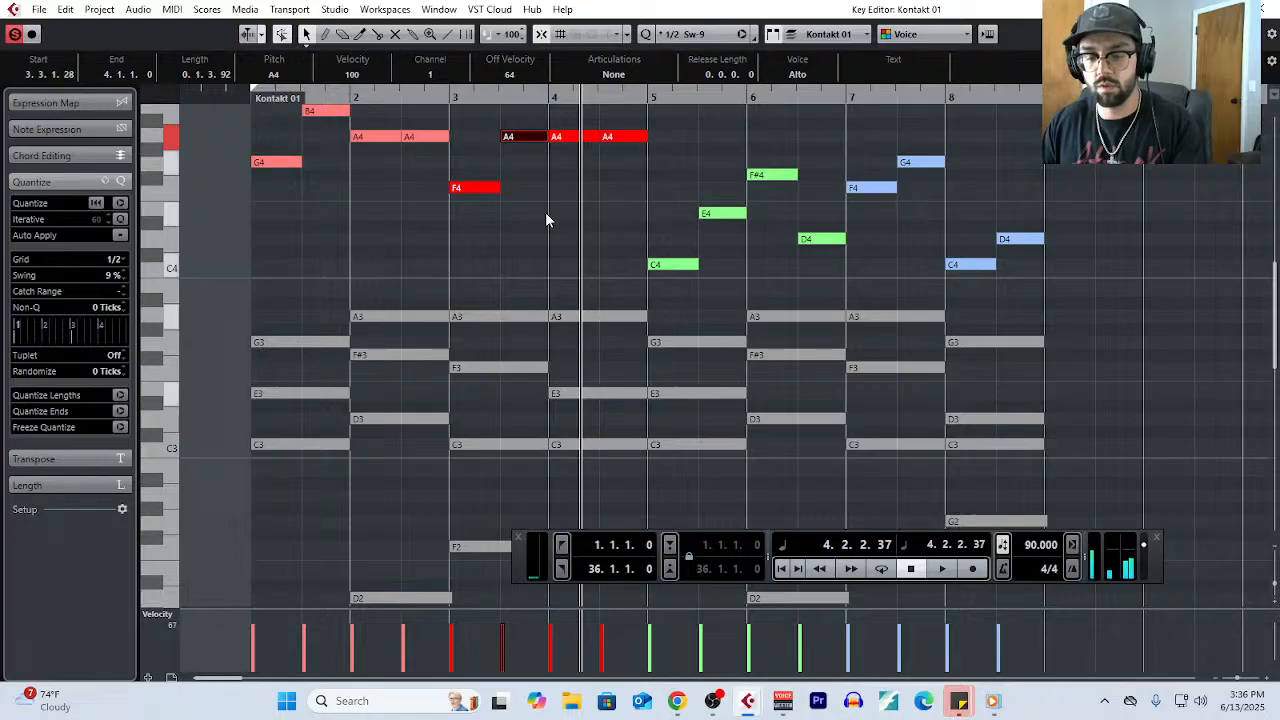
- Audition the melody notes of bar 3 and lower both melody notes of bar 4 to G4
left_click(589, 240)
left_click(478, 188)
left_click(523, 138)
left_click_drag(579, 122, 566, 163)
scroll(595, 273, "down", 3)
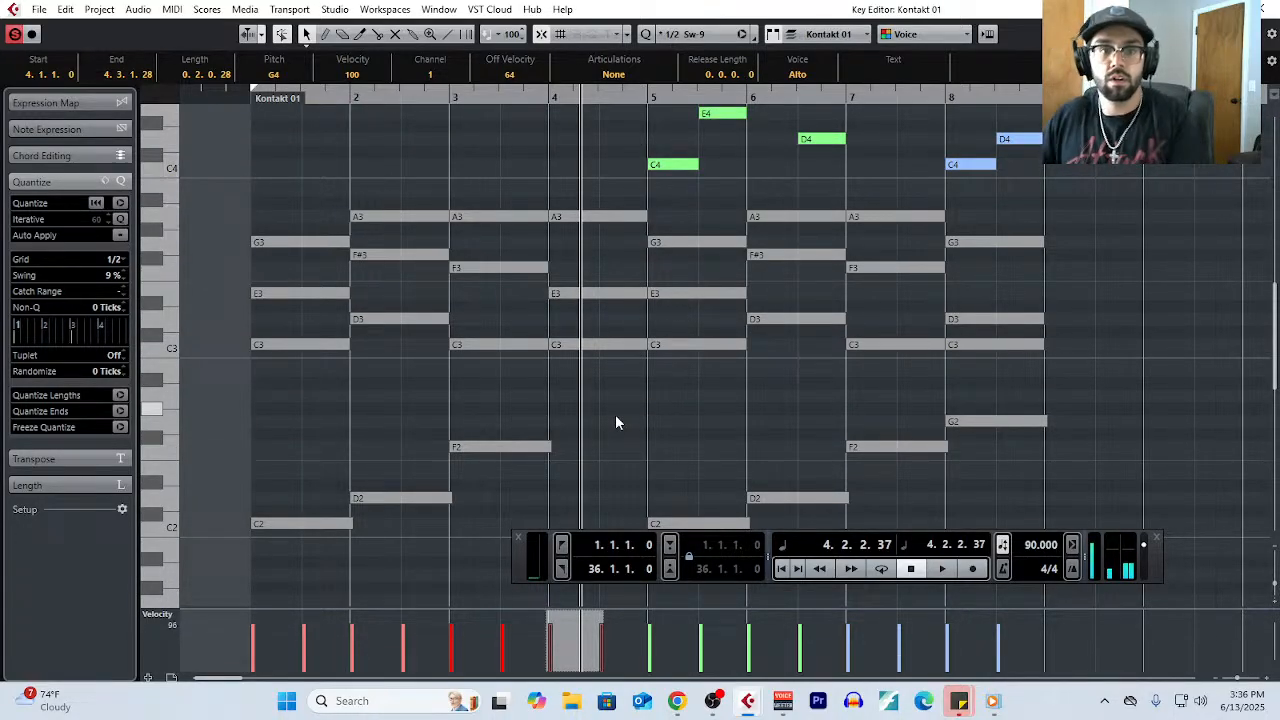
scroll(615, 414, "up", 9)
scroll(615, 414, "down", 3)
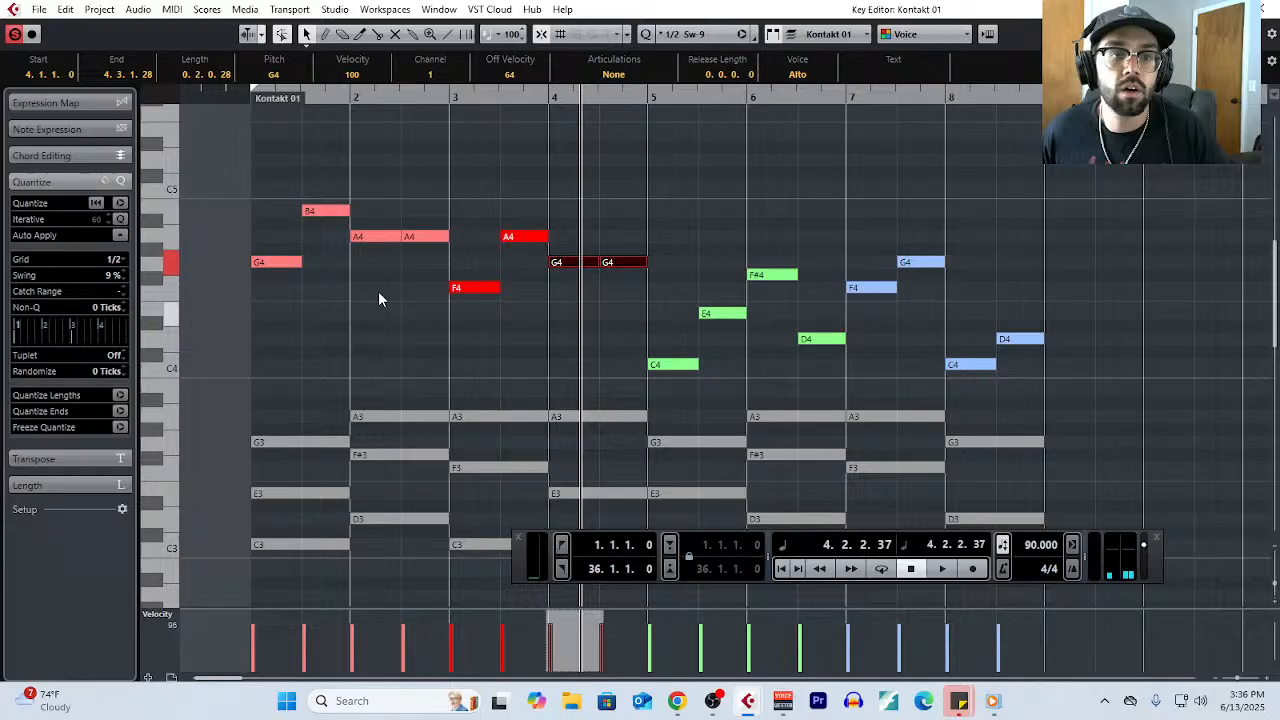
- Play bars 1 to 4 from the start to hear the reworked second phrase
left_click(257, 91)
key("space")
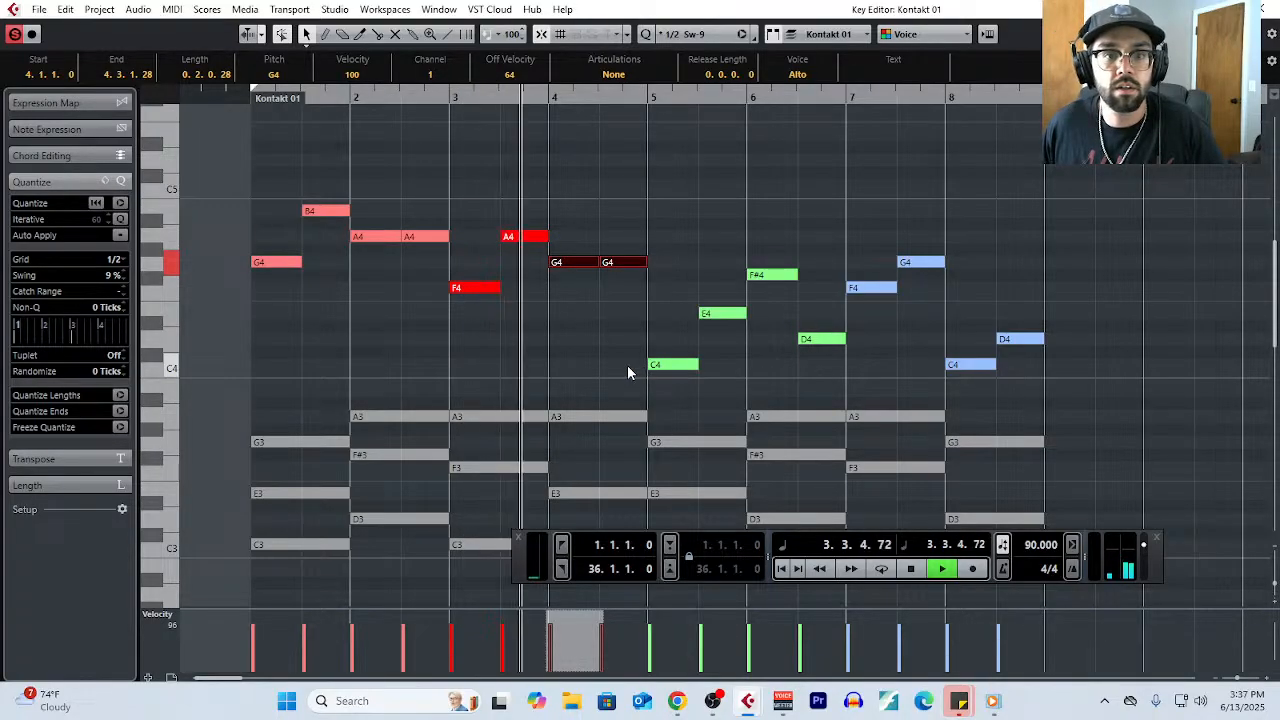
scroll(605, 362, "down", 5)
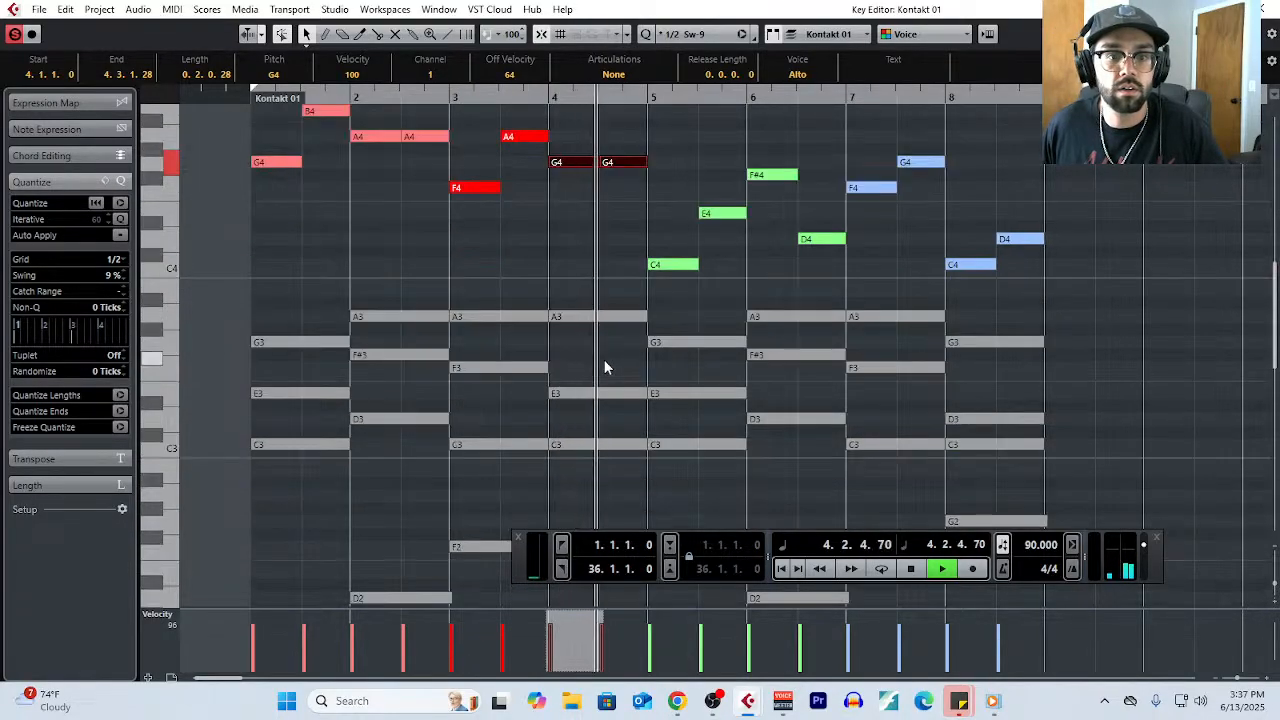
key("space")
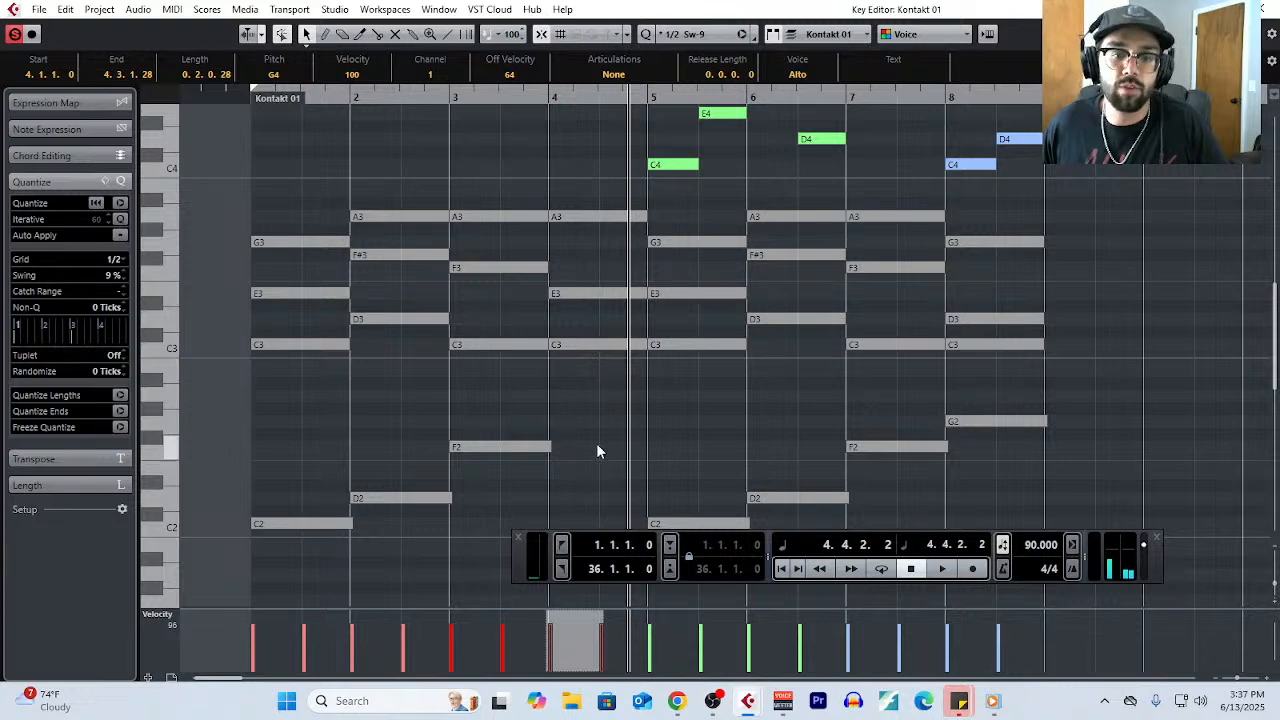
- Select the bass note beneath the bar 4 chord to examine it against the melody
scroll(596, 443, "down", 2)
left_click(590, 375)
scroll(587, 428, "up", 2)
scroll(587, 428, "up", 2)
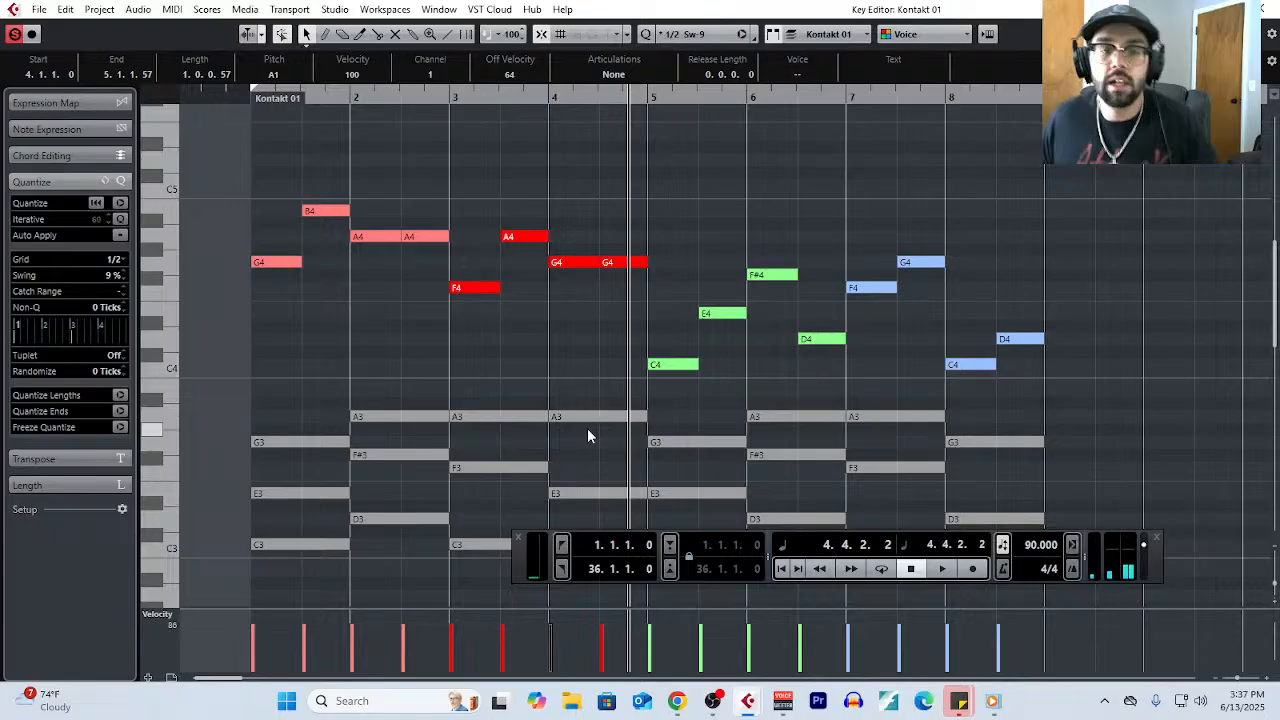
- Raise the bass note under the bar 4 chord to E2
scroll(587, 428, "down", 3)
left_click(585, 353)
left_click_drag(585, 483, 584, 364)
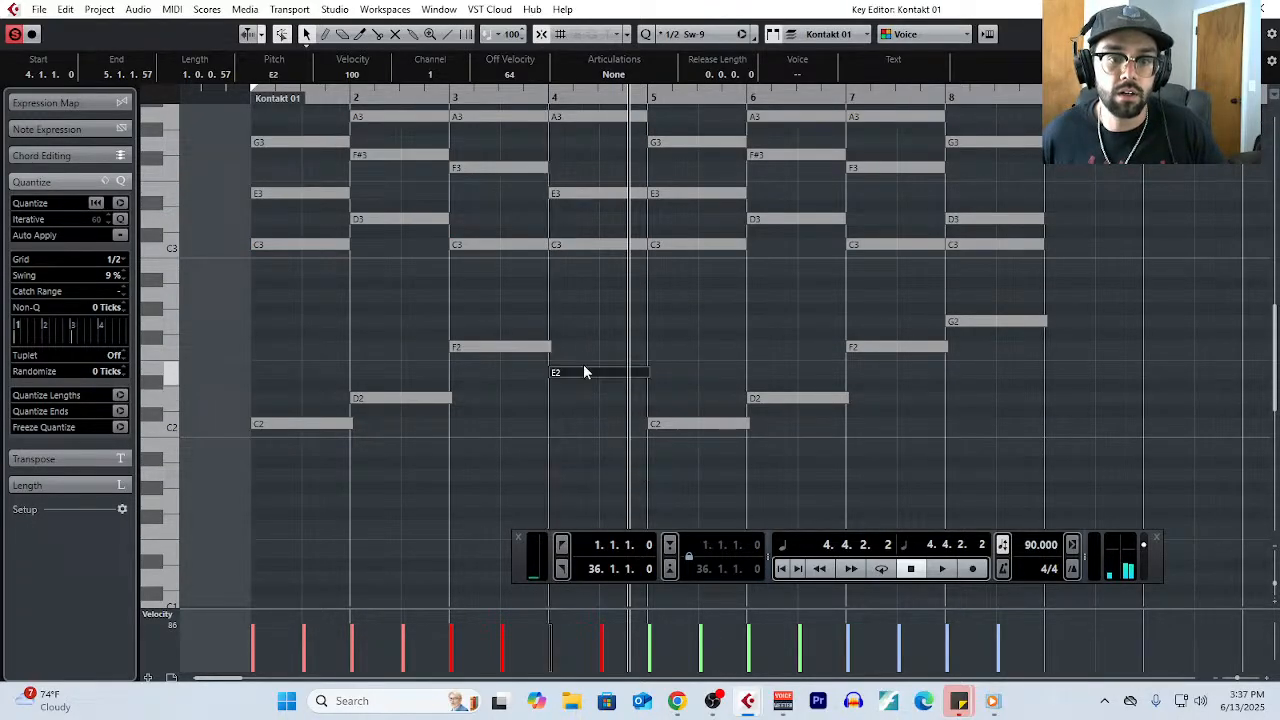
- Play bar 4 from its start to hear the new bass note beneath the chord and melody
scroll(584, 364, "up", 3)
left_click(551, 100)
key("space")
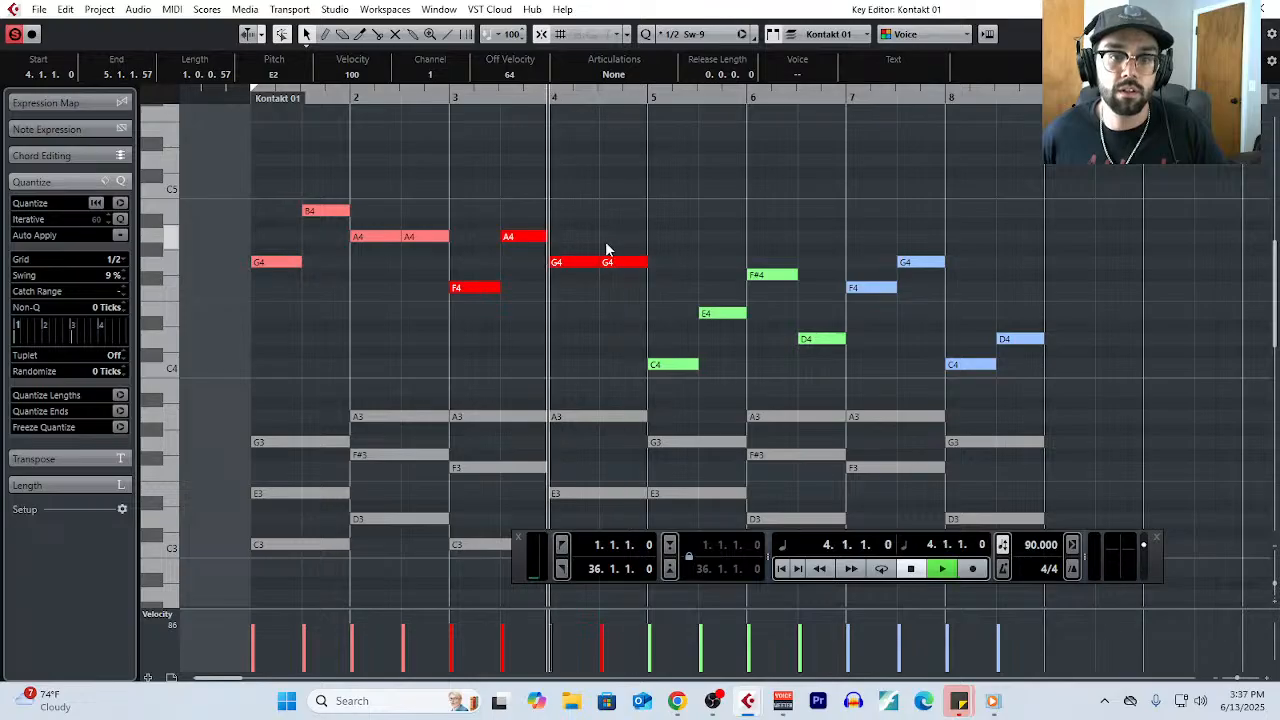
scroll(606, 300, "down", 3)
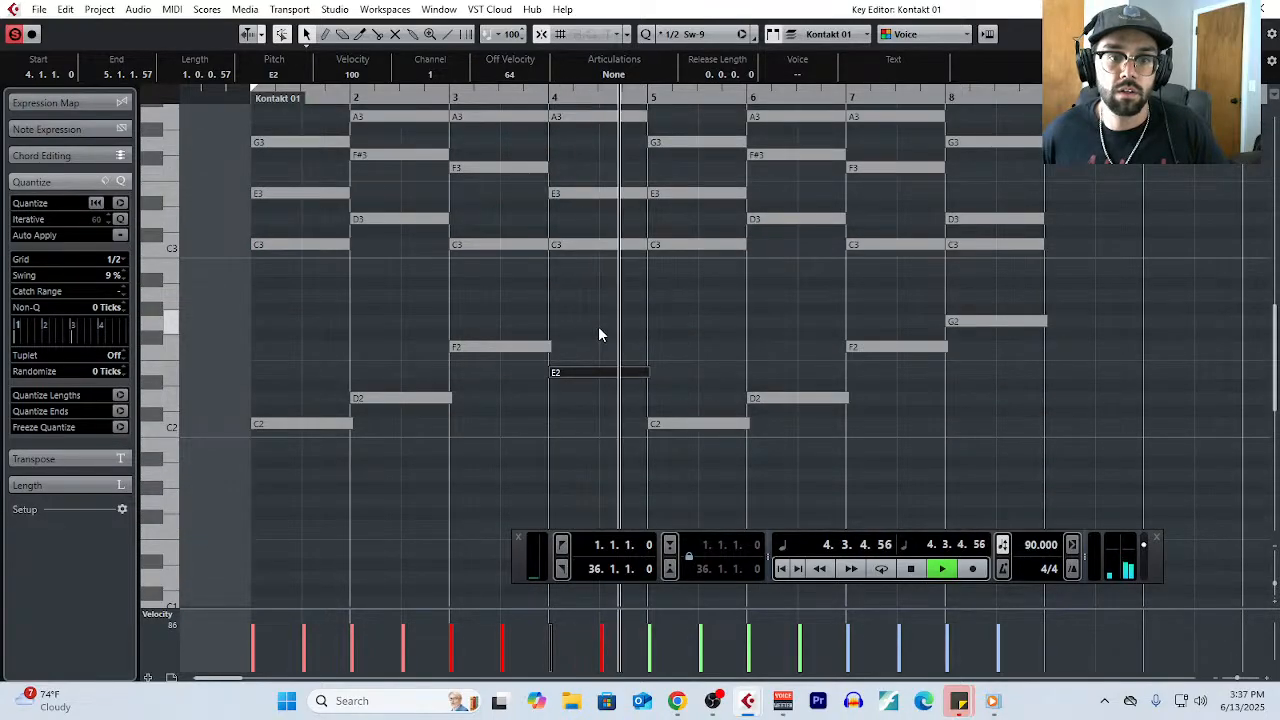
key("space")
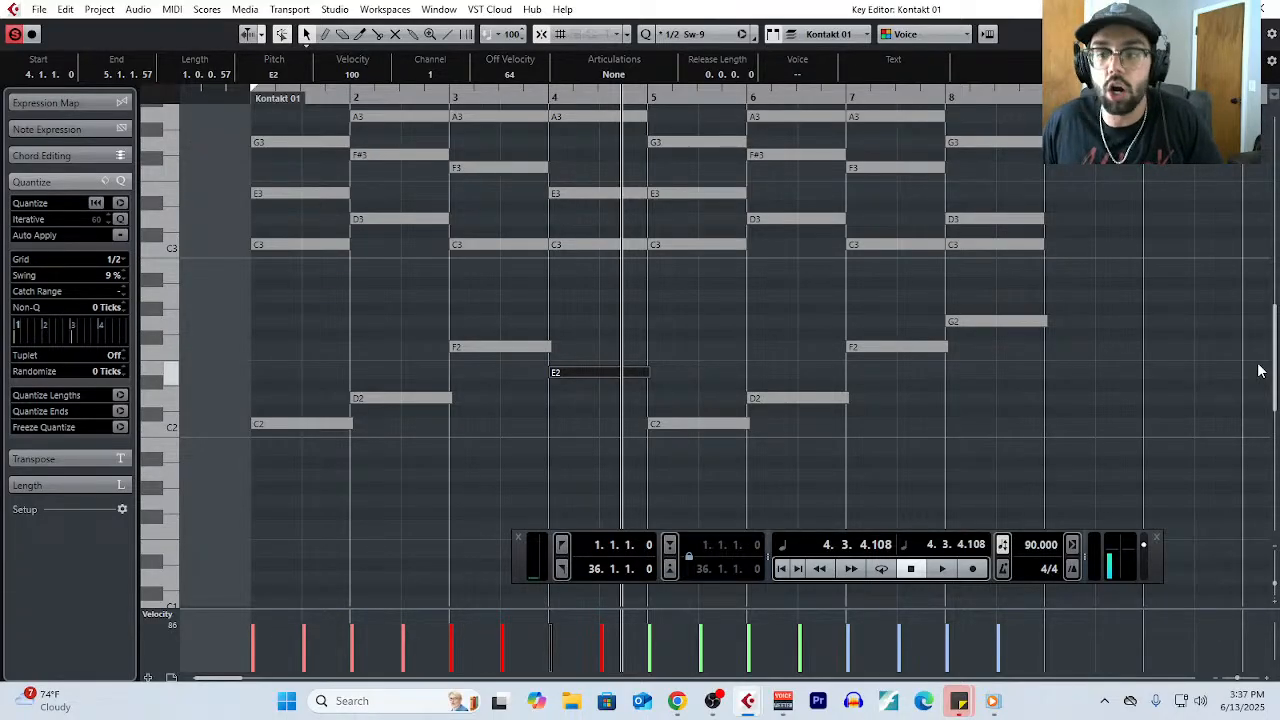
- Select all bass notes in bars 1 to 8 and quantize their starts and ends to the grid
scroll(1262, 368, "up", 4)
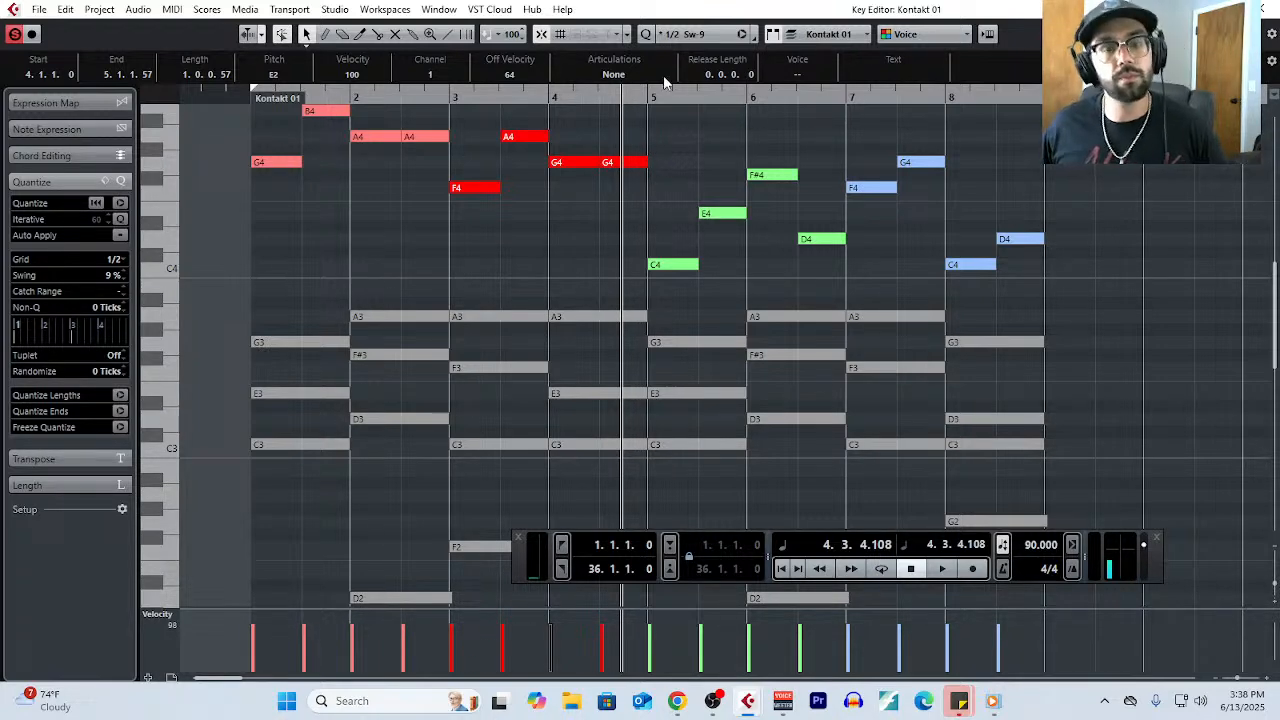
scroll(774, 433, "up", 2)
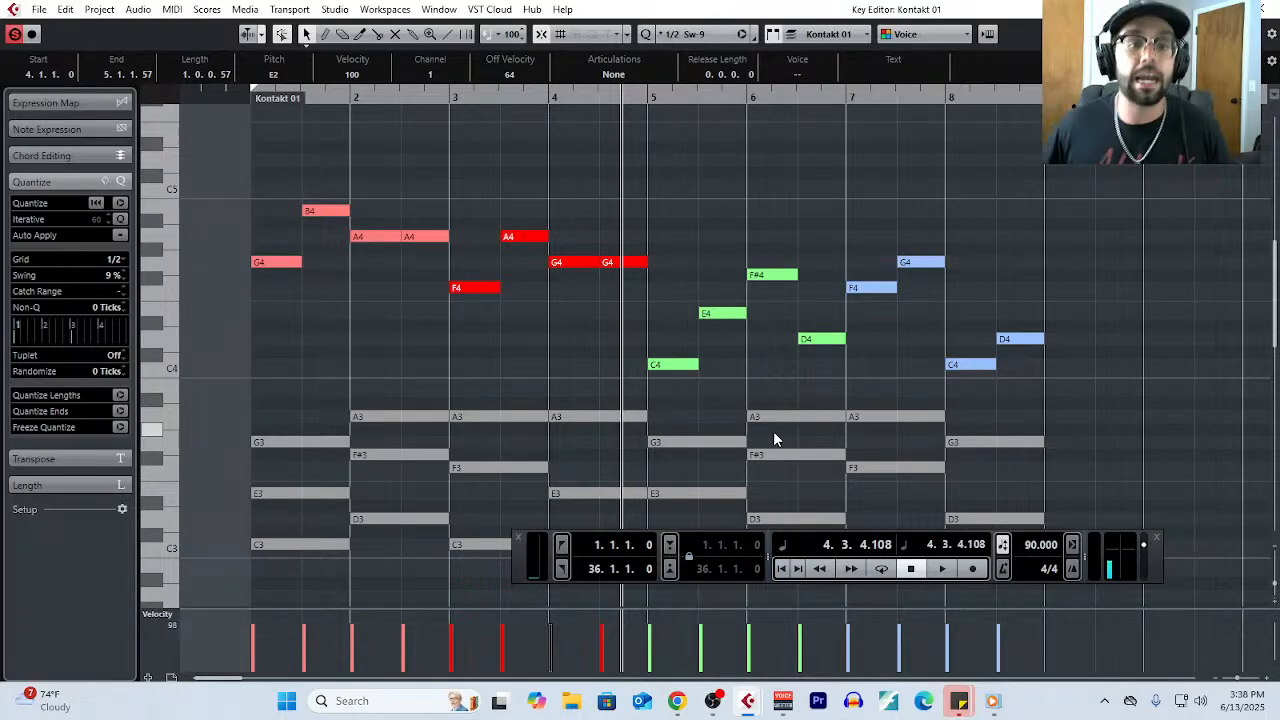
scroll(740, 330, "down", 1)
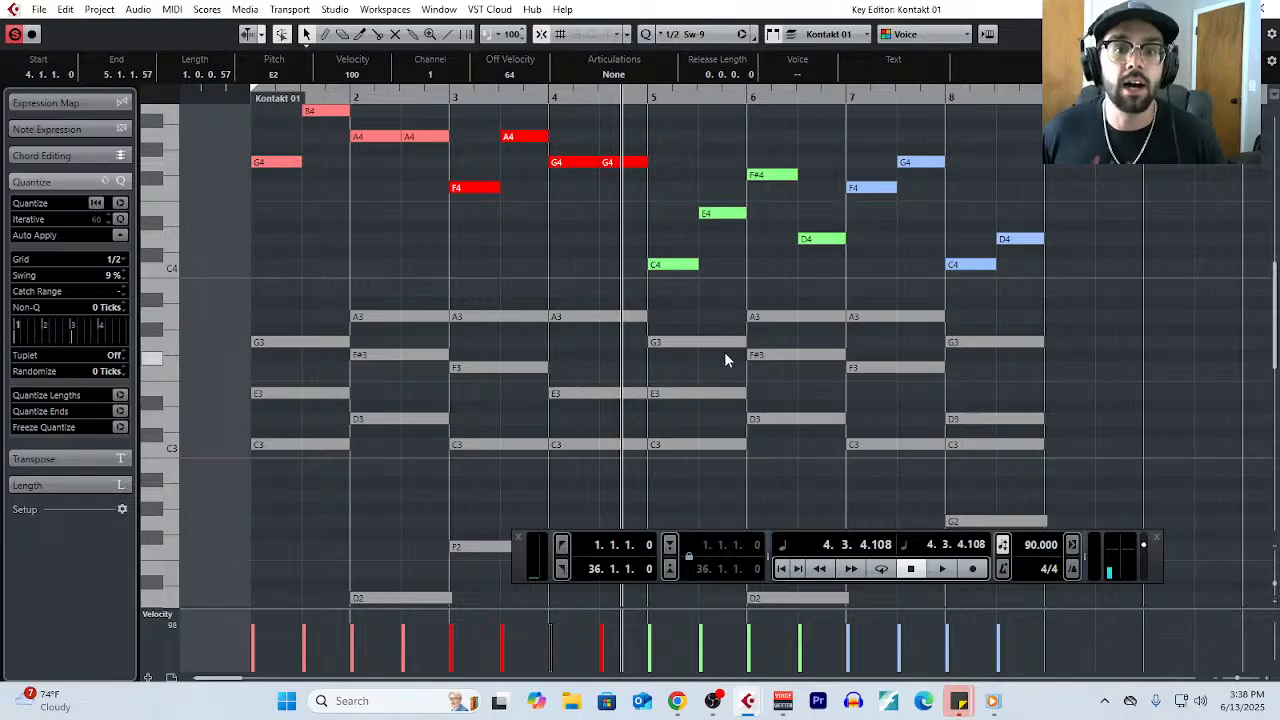
scroll(724, 351, "down", 1)
scroll(724, 351, "up", 3)
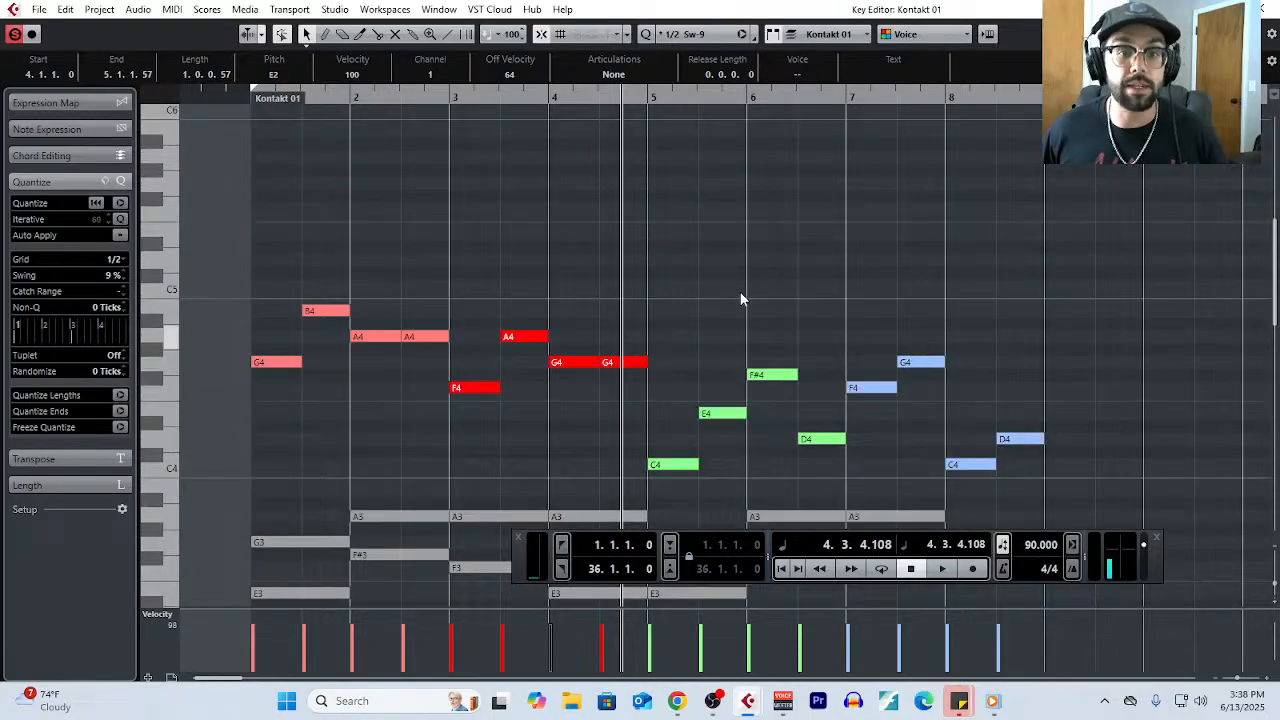
scroll(735, 284, "down", 3)
scroll(735, 290, "down", 1)
left_click_drag(282, 314, 1084, 494)
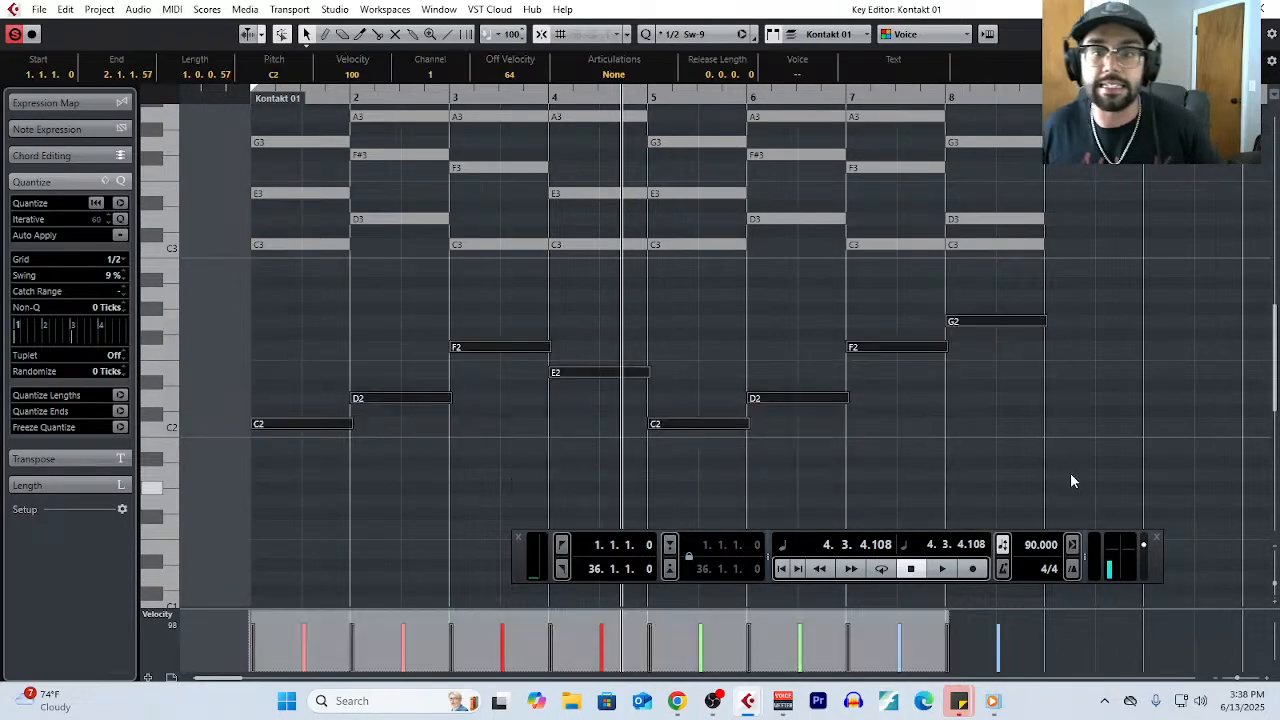
left_click(119, 204)
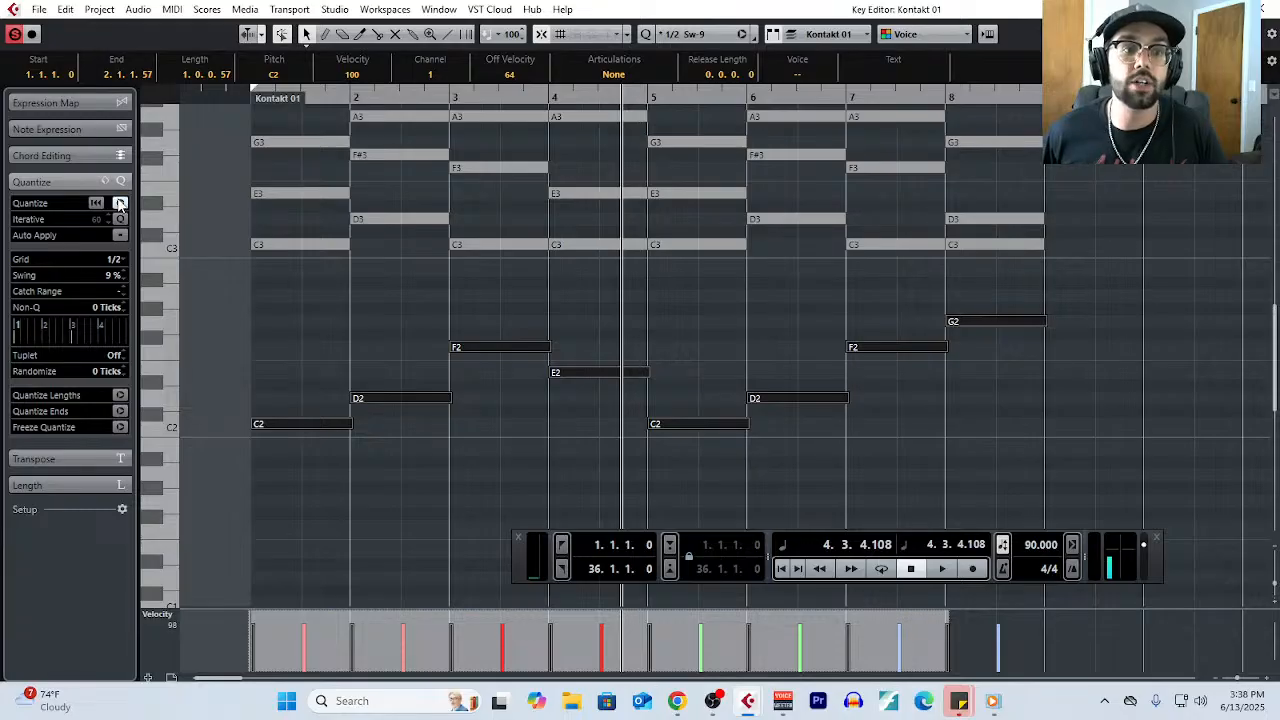
left_click(119, 410)
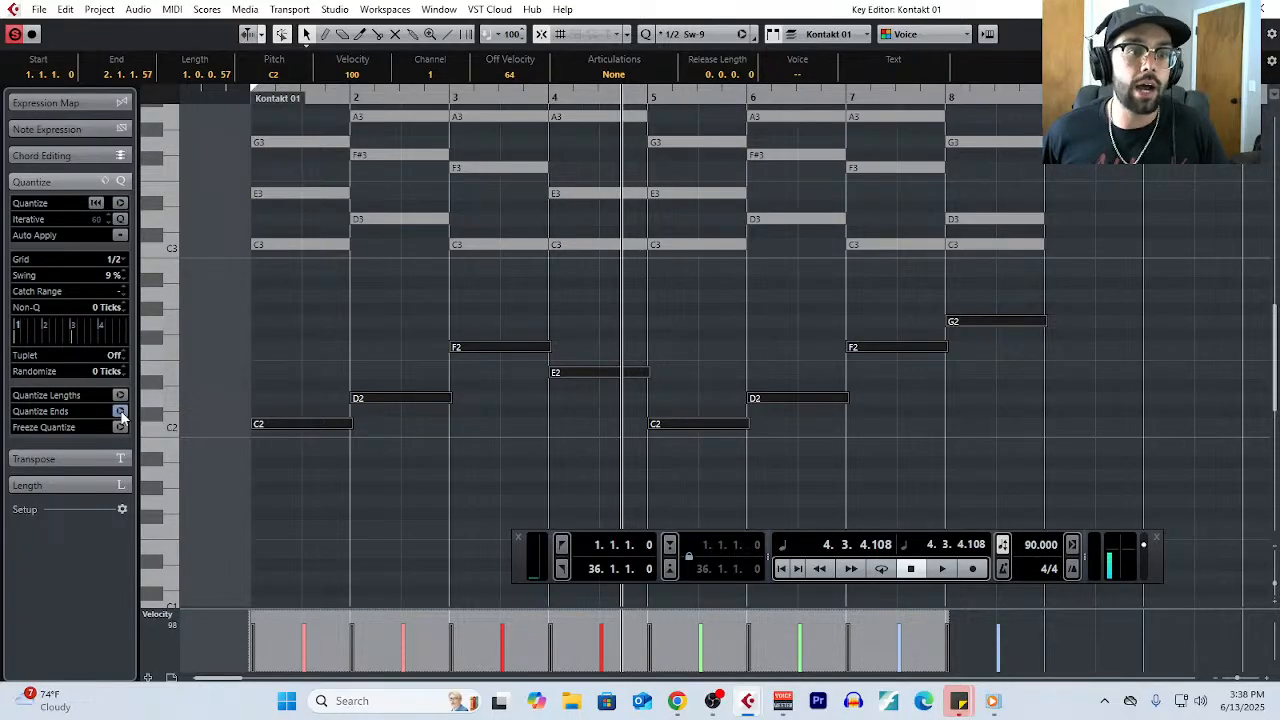
- Hide the transport and show the YouTube Studio details of the video "The Hidden Structure Behind EVERY Great Chord Progression" in a widened browser window
key("F2")
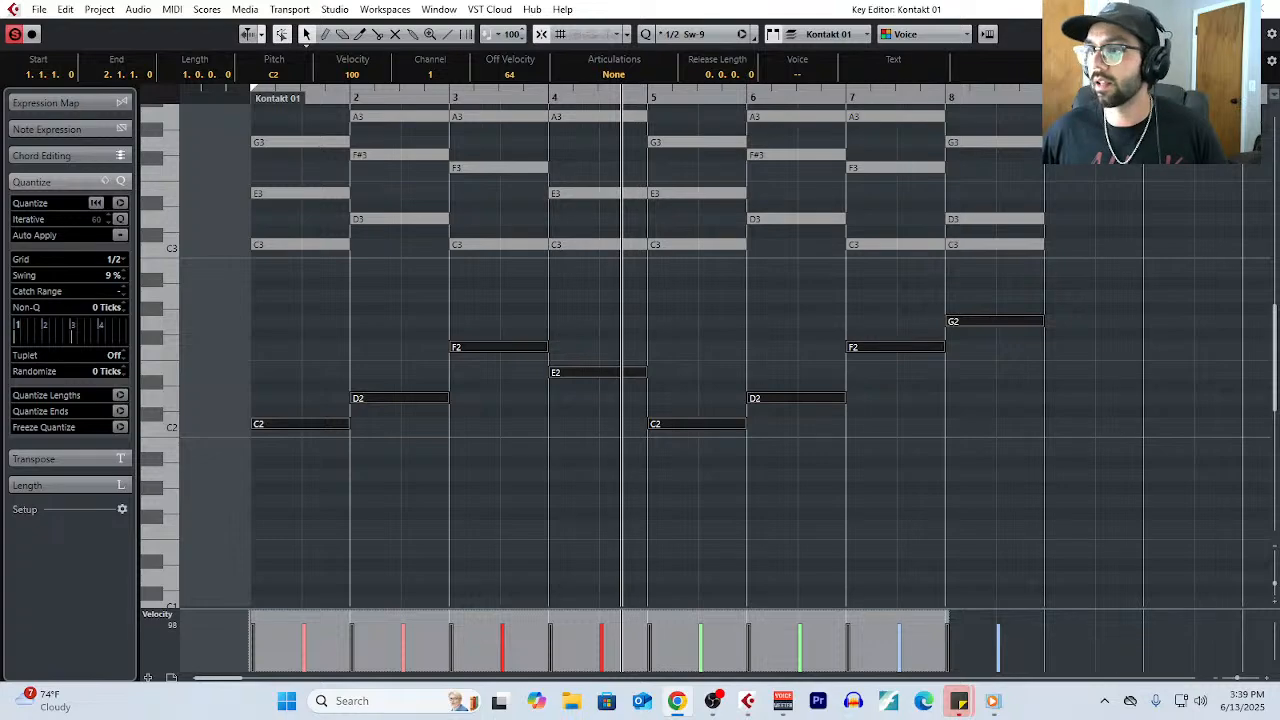
left_click_drag(1279, 100, 430, 55)
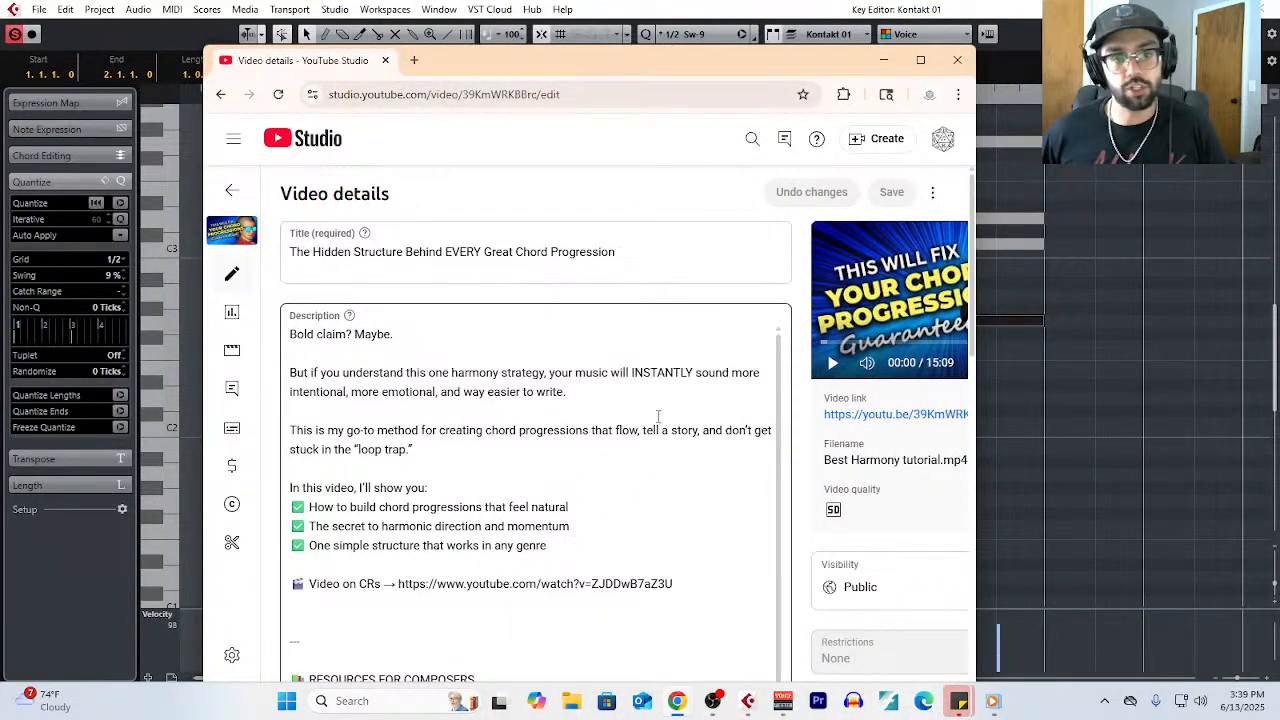
left_click_drag(973, 384, 1224, 397)
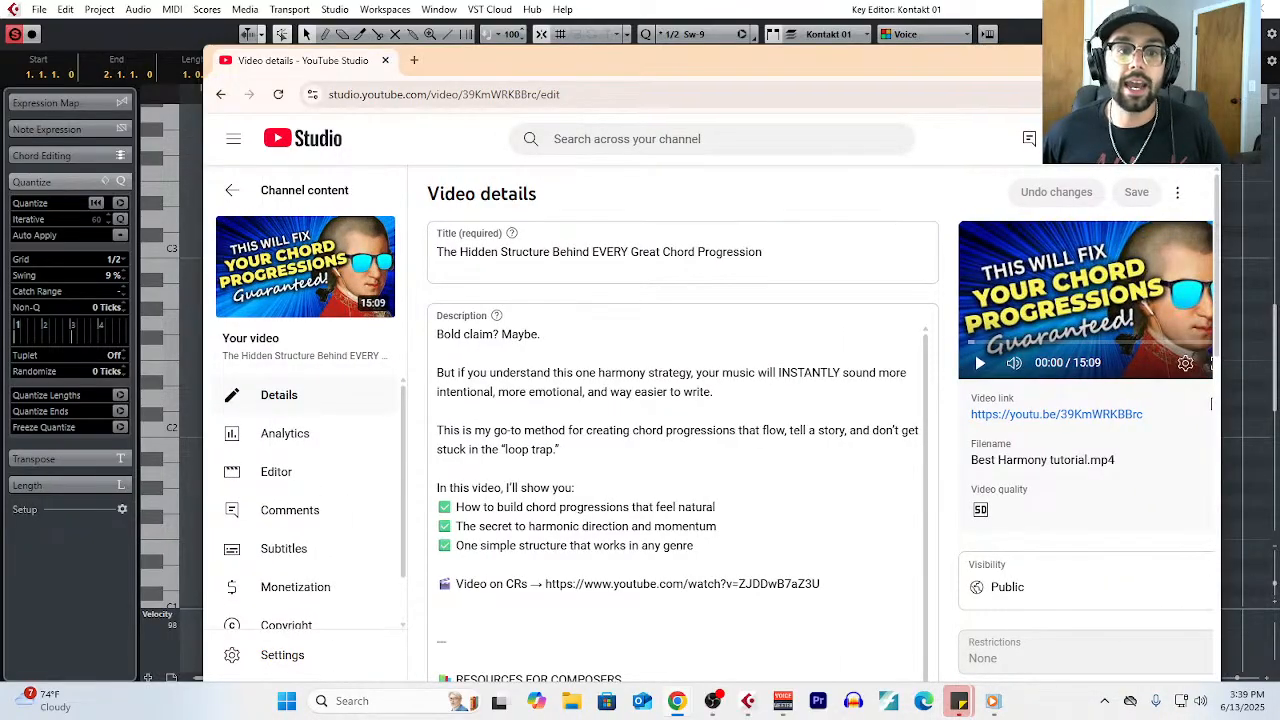
left_click(1118, 60)
- Show the transport again and highlight the chords in two-bar pairs from bar 1 to bar 8, ending on the bar 8 chord
scroll(798, 407, "up", 2)
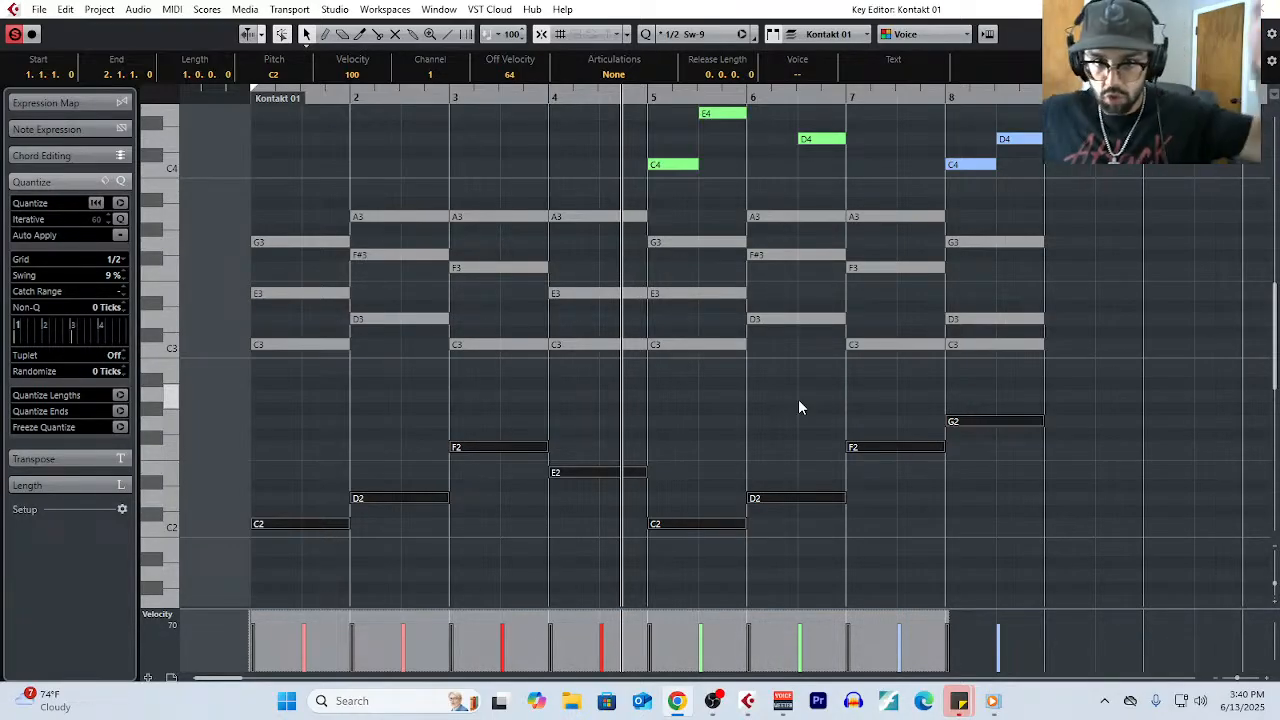
scroll(789, 416, "up", 5)
scroll(789, 416, "down", 5)
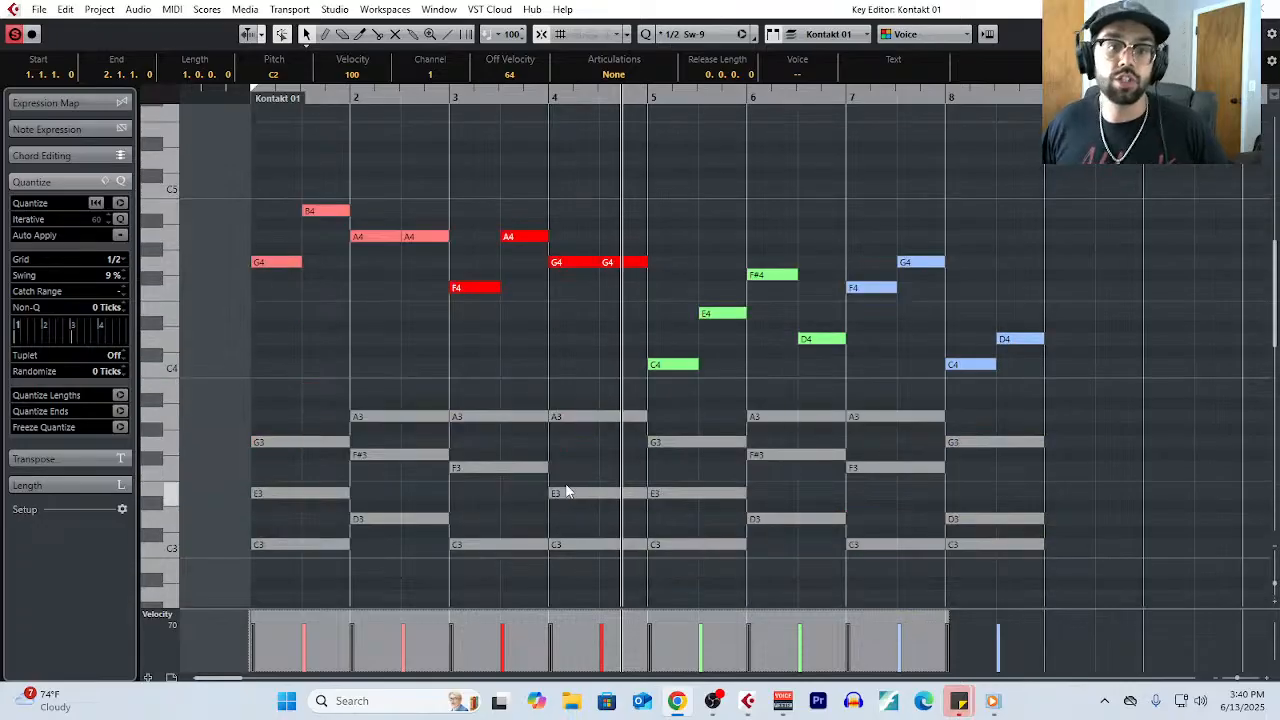
key("F2")
left_click_drag(280, 194, 388, 399)
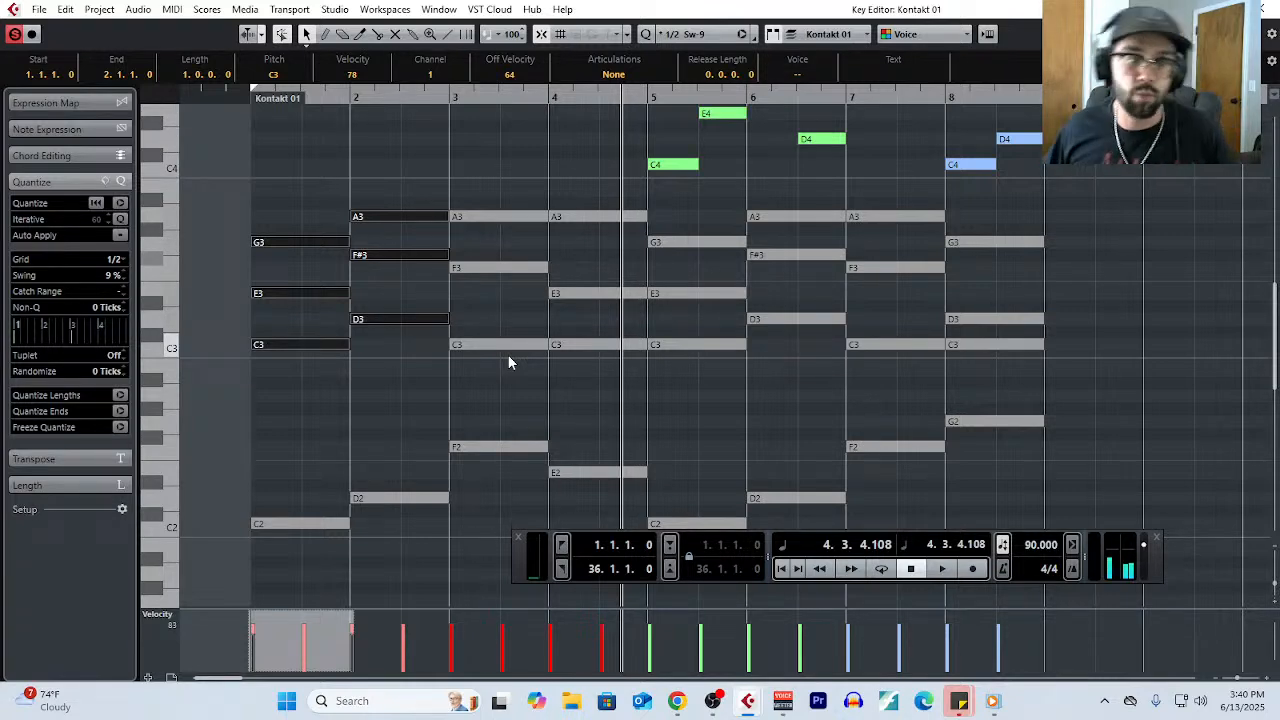
left_click_drag(491, 171, 592, 365)
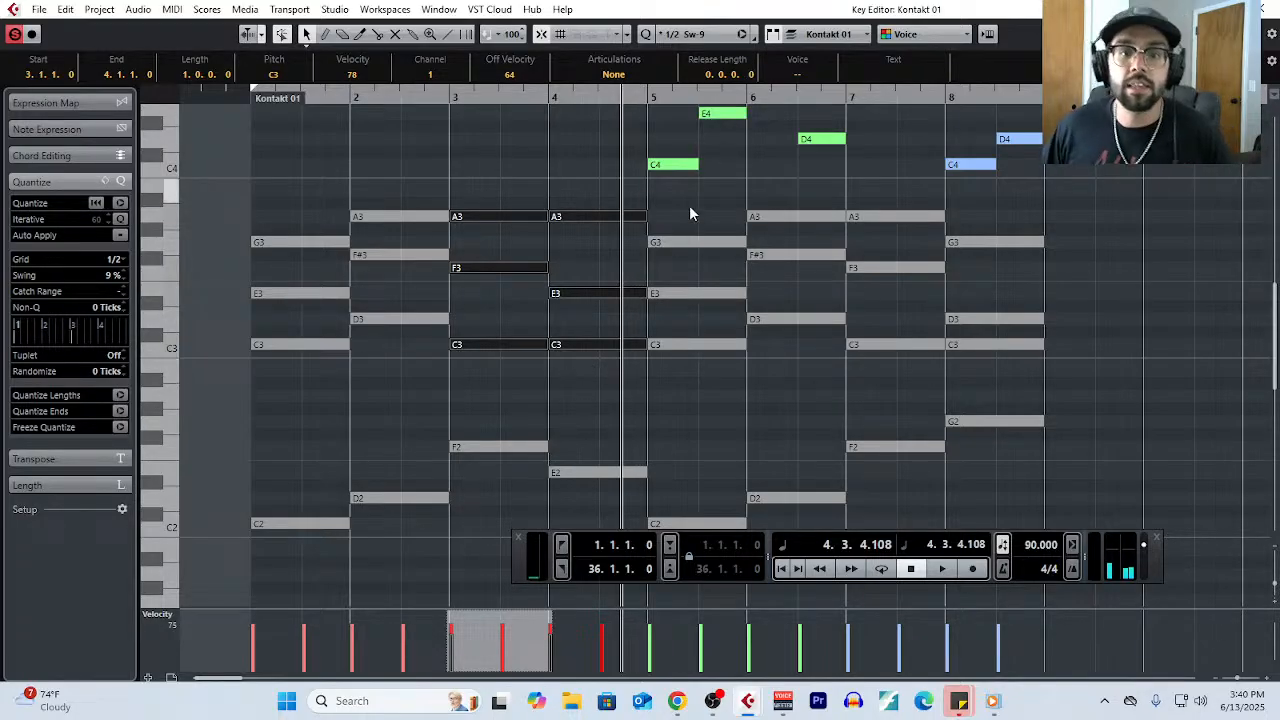
left_click_drag(689, 192, 776, 396)
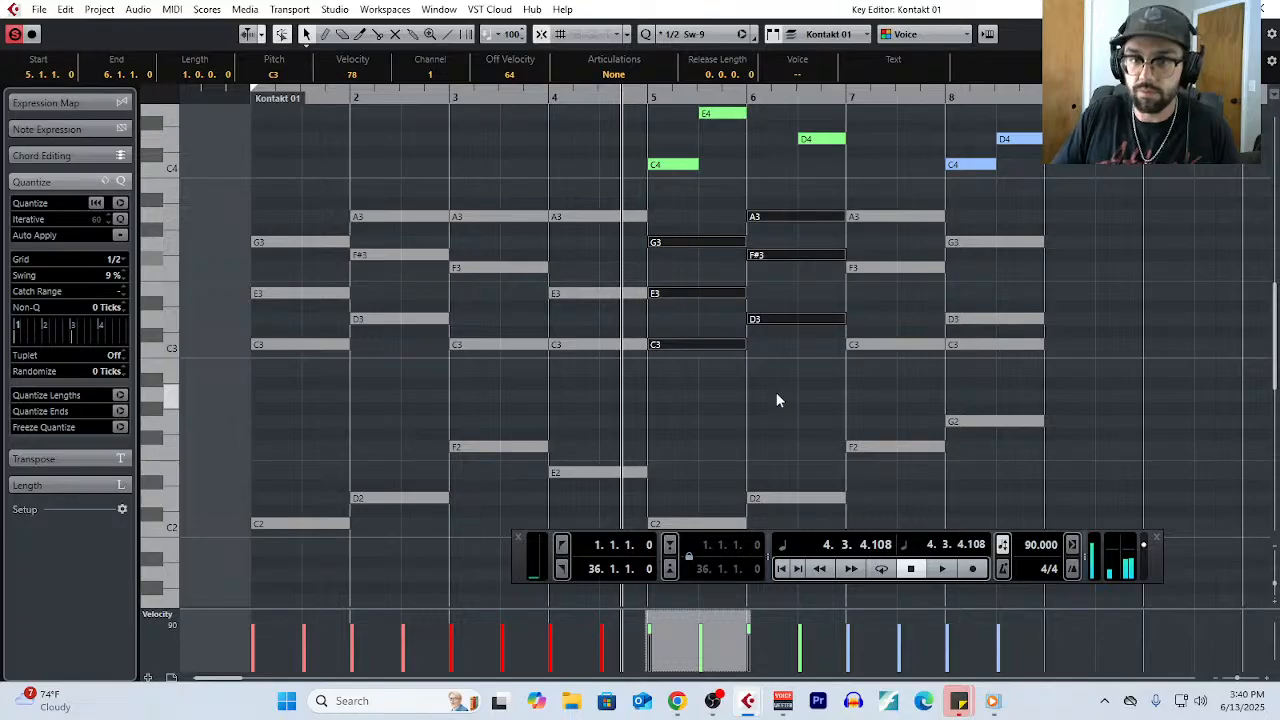
left_click_drag(897, 191, 999, 380)
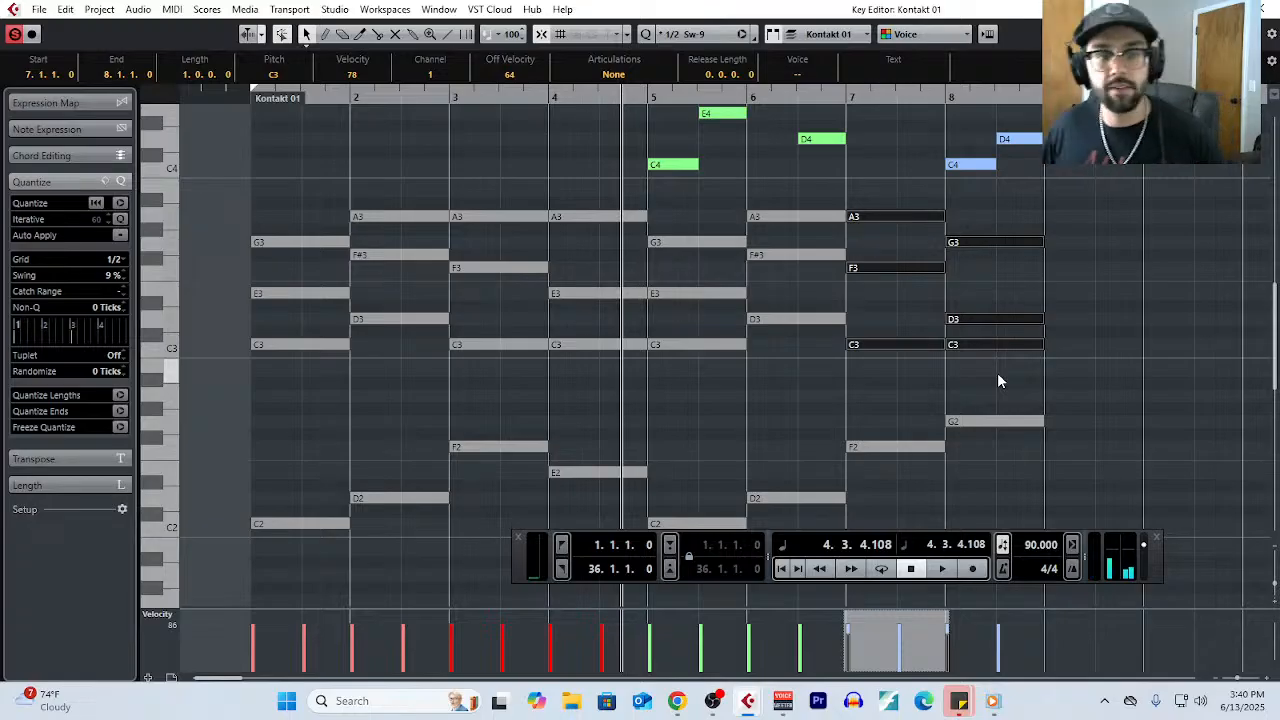
left_click(1017, 365)
left_click_drag(1017, 365, 1015, 235)
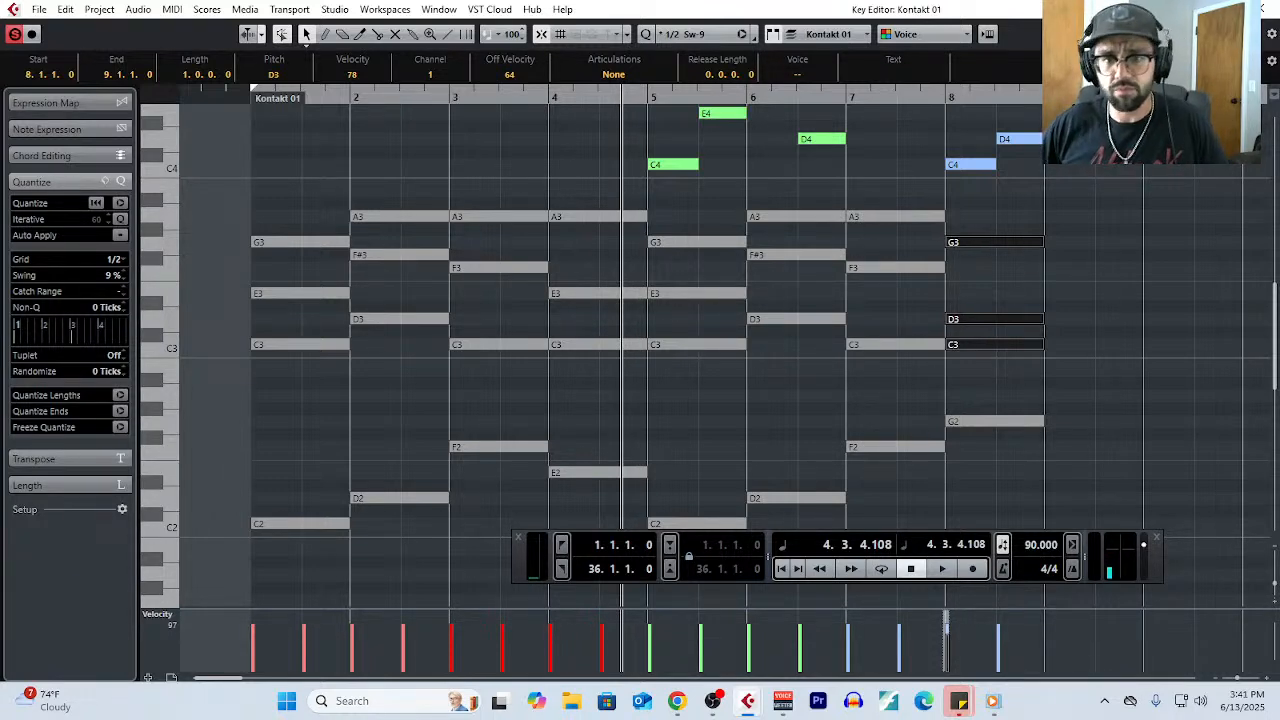
- Highlight the entire melody in bars 1 to 8 to view it above the chords, and clear the selection
scroll(808, 451, "up", 7)
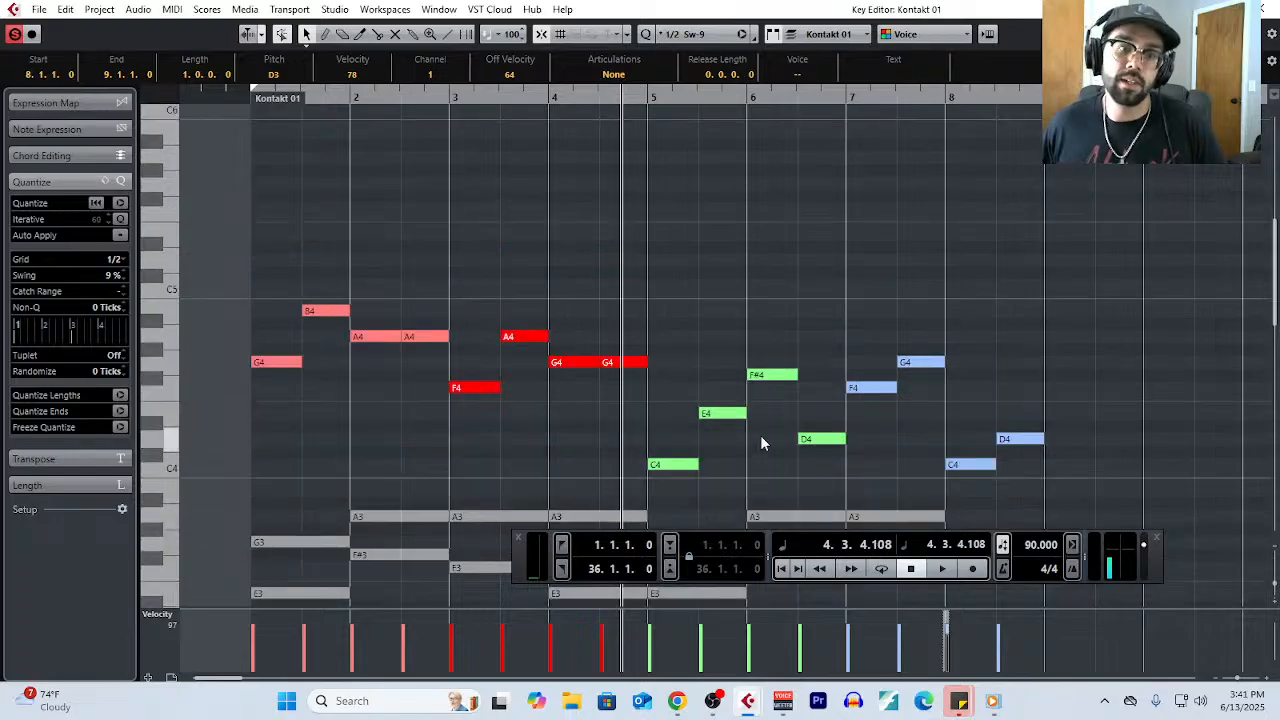
scroll(760, 440, "down", 5)
scroll(662, 389, "up", 2)
left_click_drag(271, 178, 1132, 388)
scroll(754, 266, "down", 2)
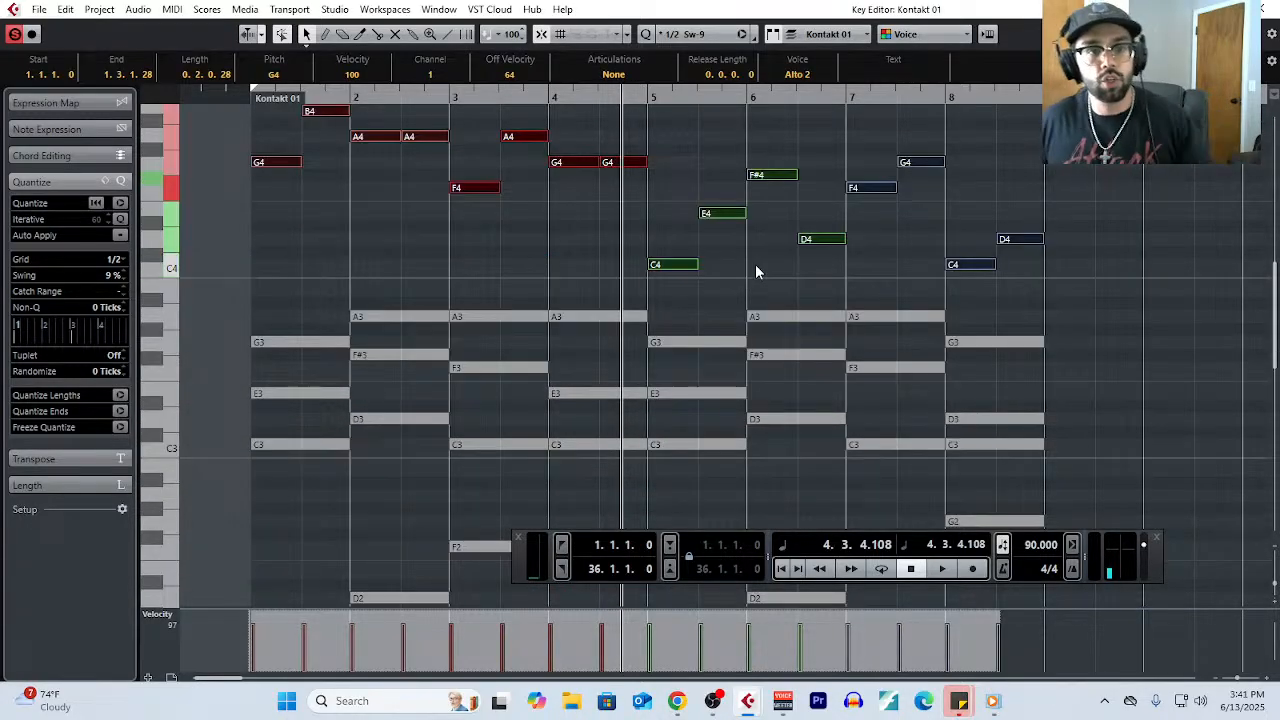
left_click(390, 268)
- Highlight the melody phrases of bars 1–2 and bars 3–4 in turn to compare their contours, and clear the selection
scroll(392, 270, "up", 2)
left_click_drag(258, 177, 418, 323)
left_click_drag(469, 196, 630, 327)
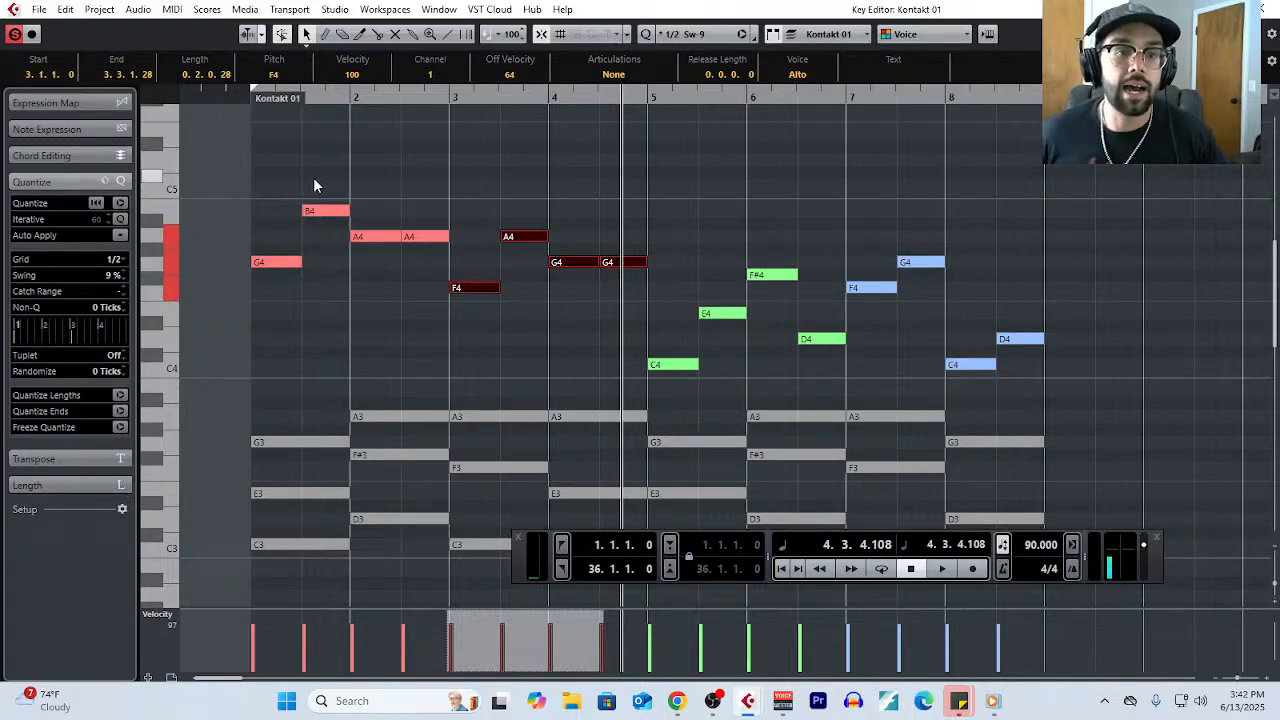
left_click_drag(300, 180, 422, 320)
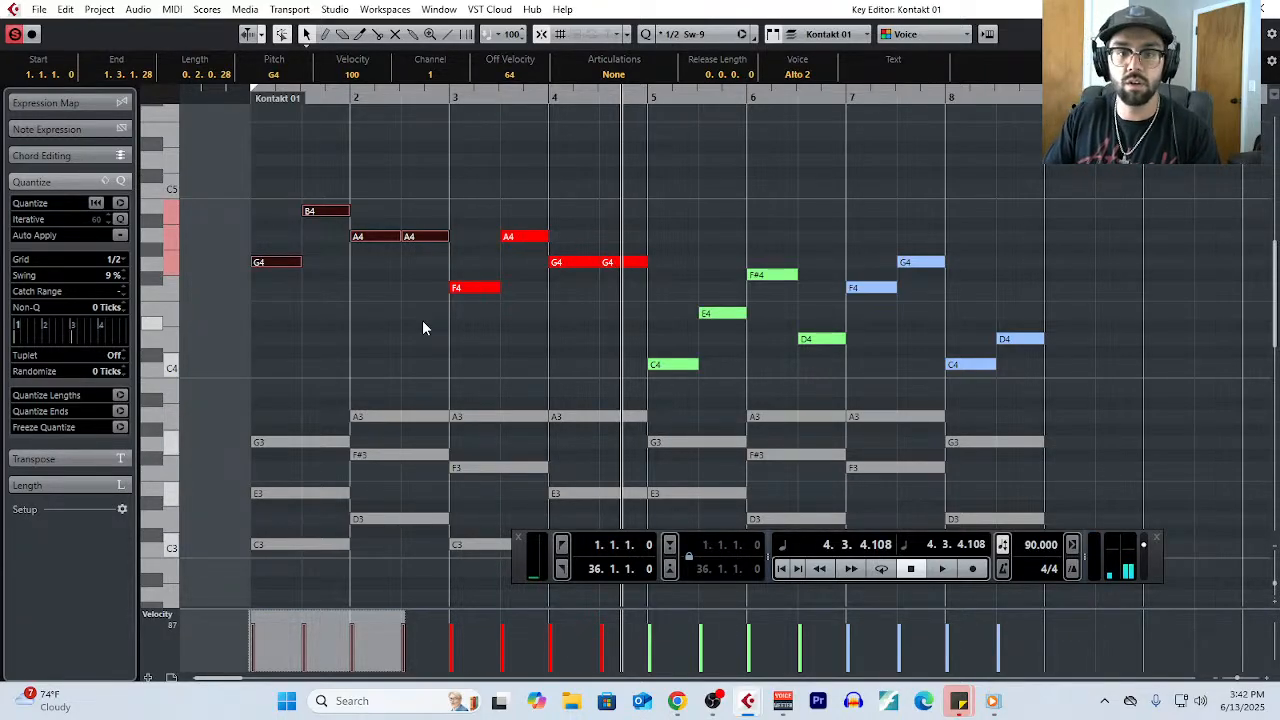
scroll(574, 318, "down", 3)
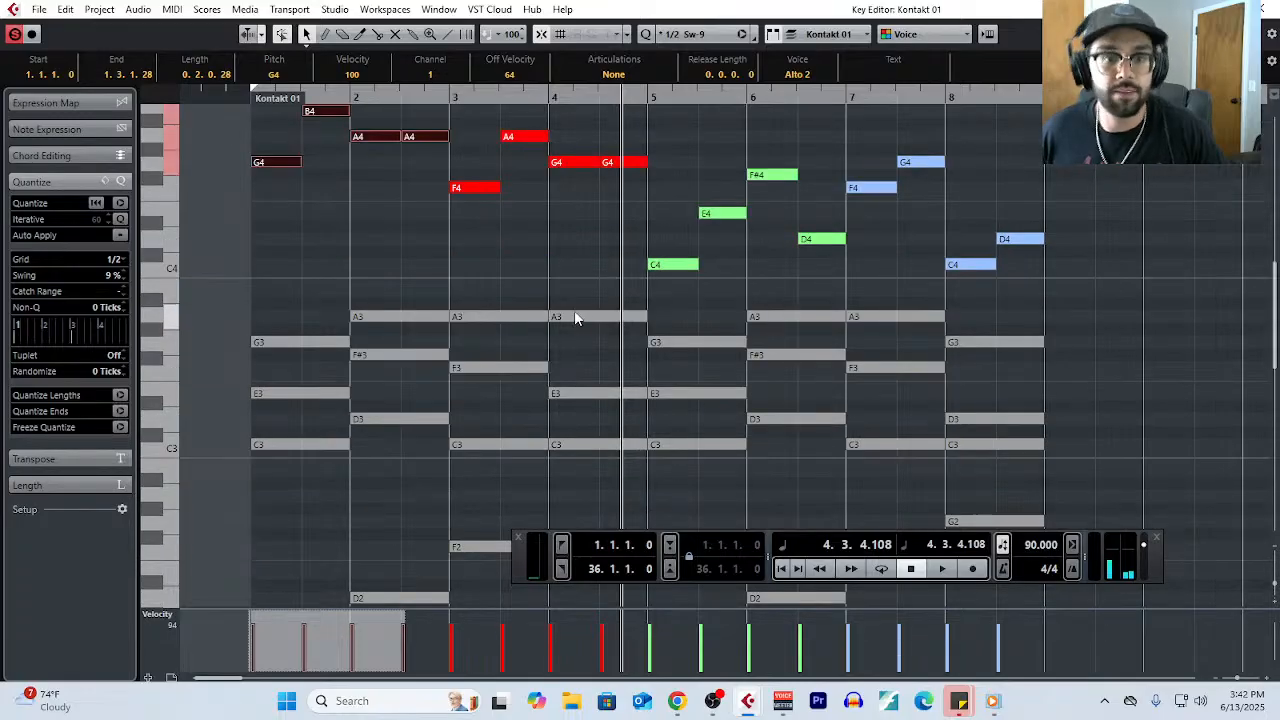
left_click(320, 279)
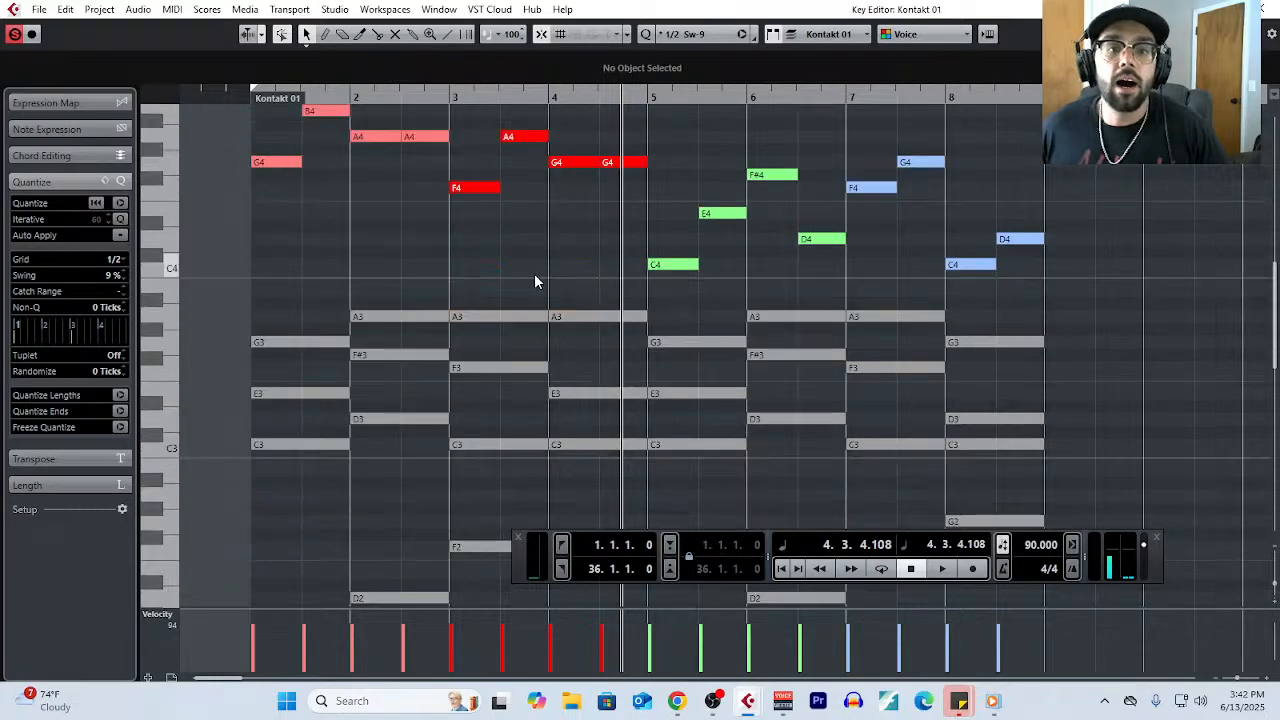
- Examine the chords and bass line, and highlight the opening melody phrase in bars 1 and 2 as the main motif
scroll(534, 281, "up", 3)
left_click_drag(288, 198, 425, 332)
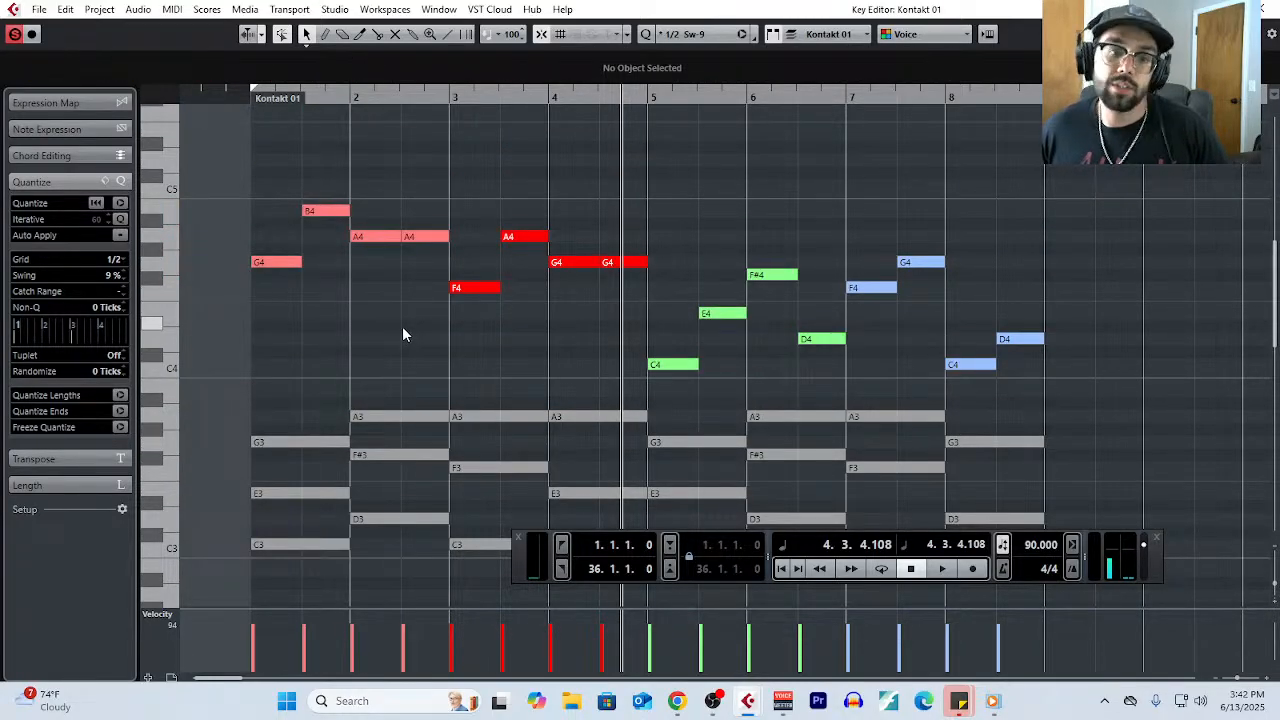
scroll(600, 340, "down", 6)
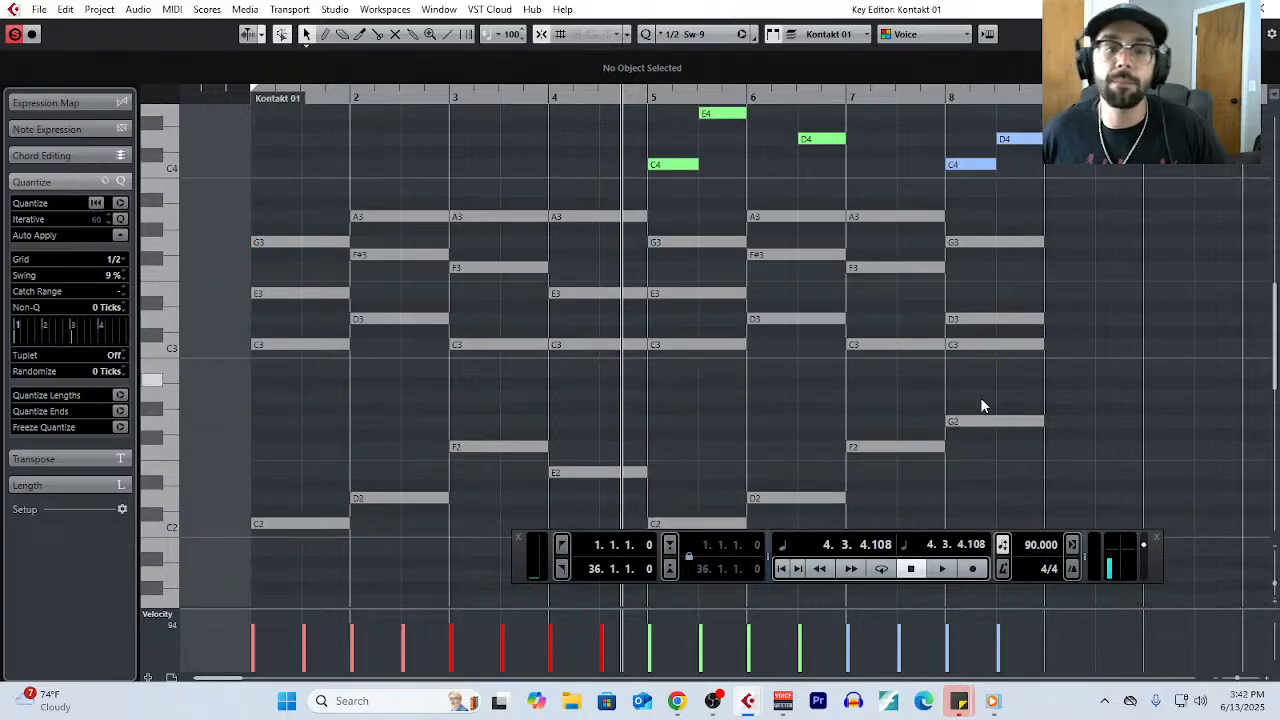
scroll(945, 340, "up", 6)
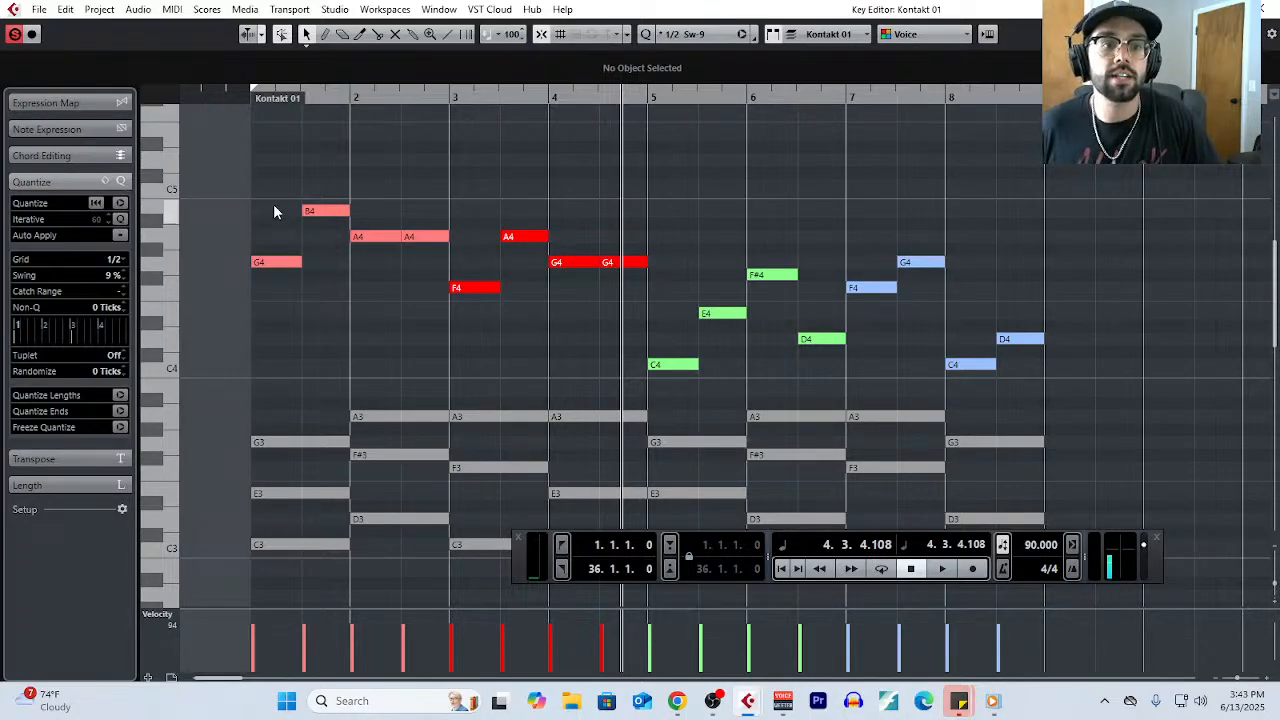
left_click_drag(276, 206, 425, 300)
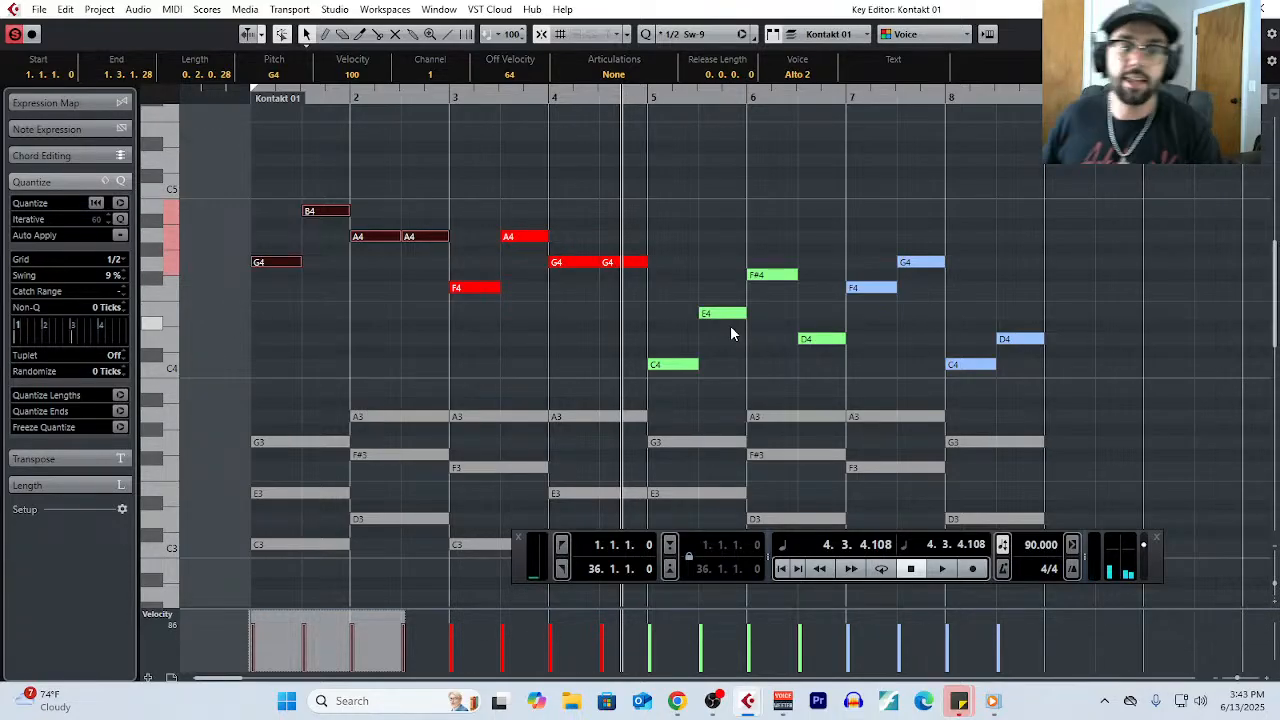
scroll(744, 310, "down", 2)
scroll(636, 372, "up", 2)
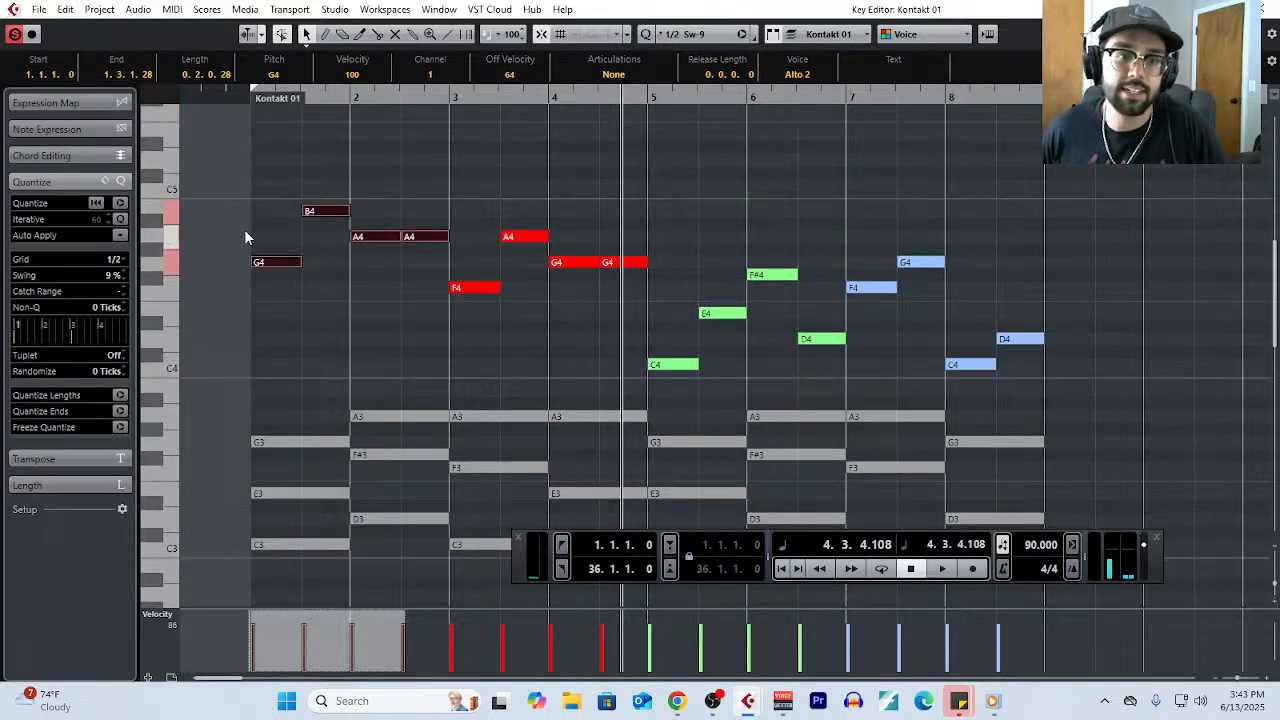
- Highlight the melody phrases of bars 1–2, 3–4 and 5–6 one after another, and return to the first phrase
left_click_drag(246, 171, 432, 266)
left_click_drag(486, 207, 599, 323)
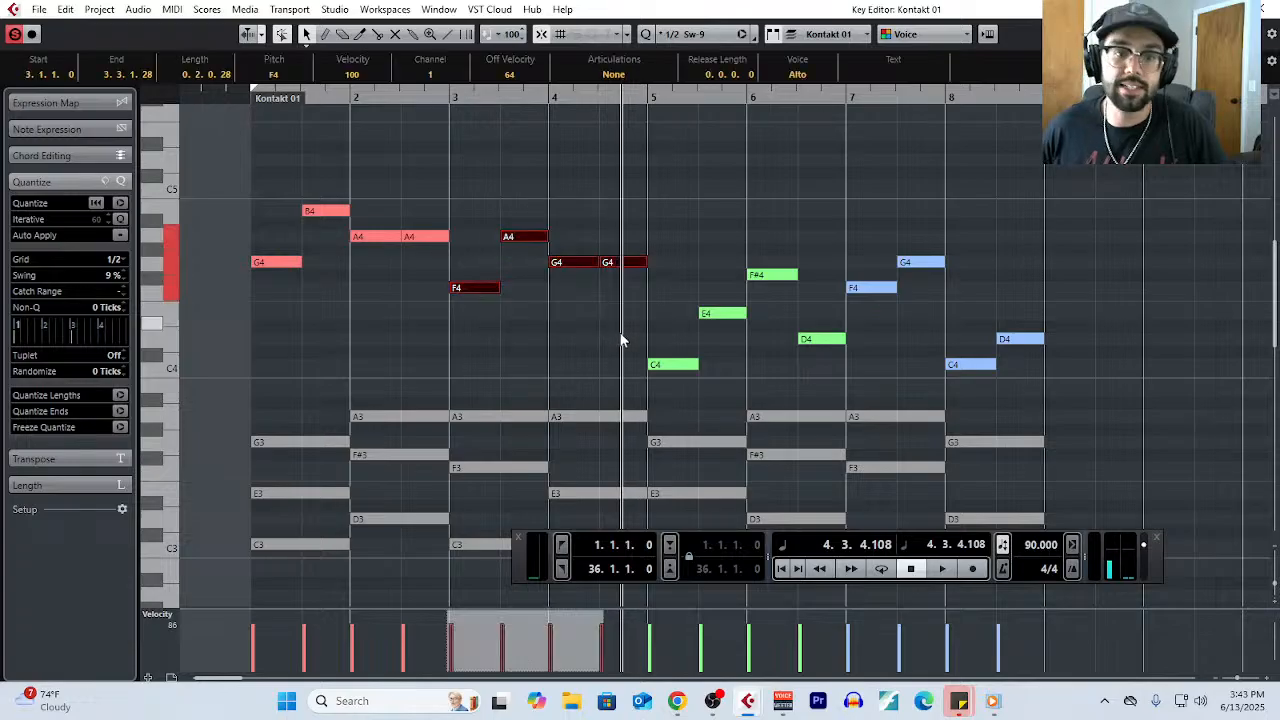
left_click_drag(698, 250, 823, 366)
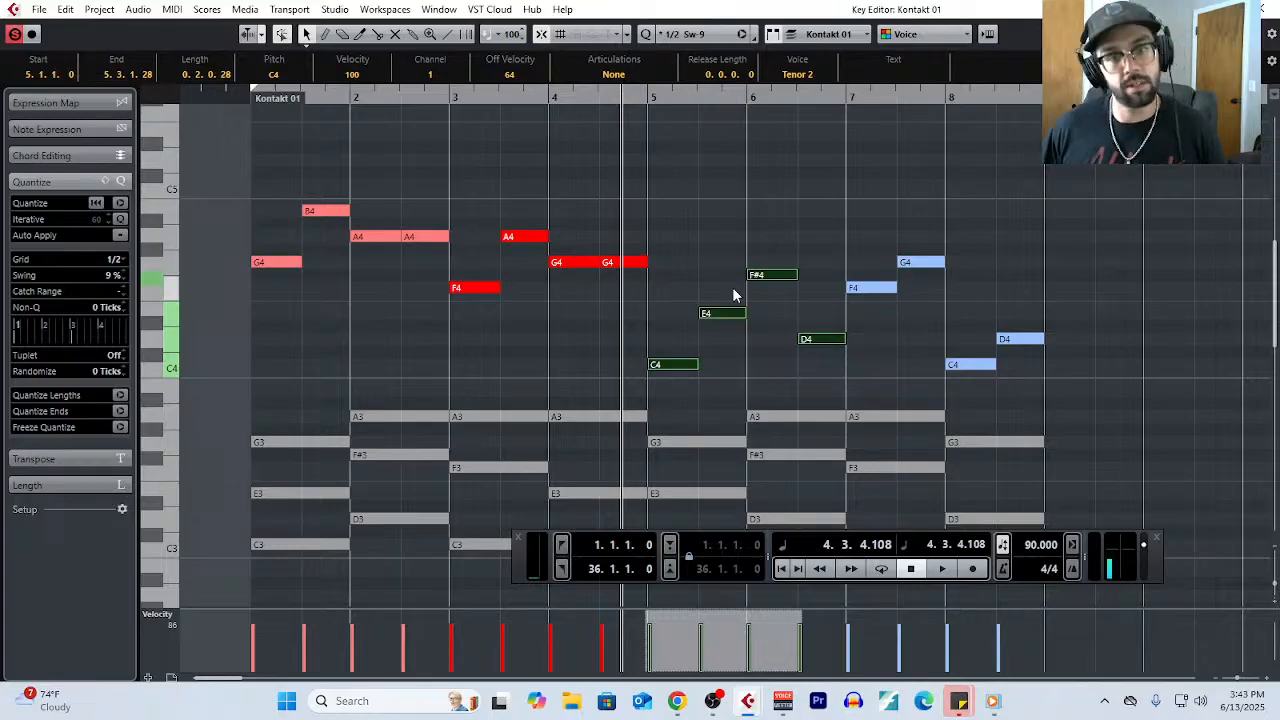
left_click_drag(240, 180, 424, 304)
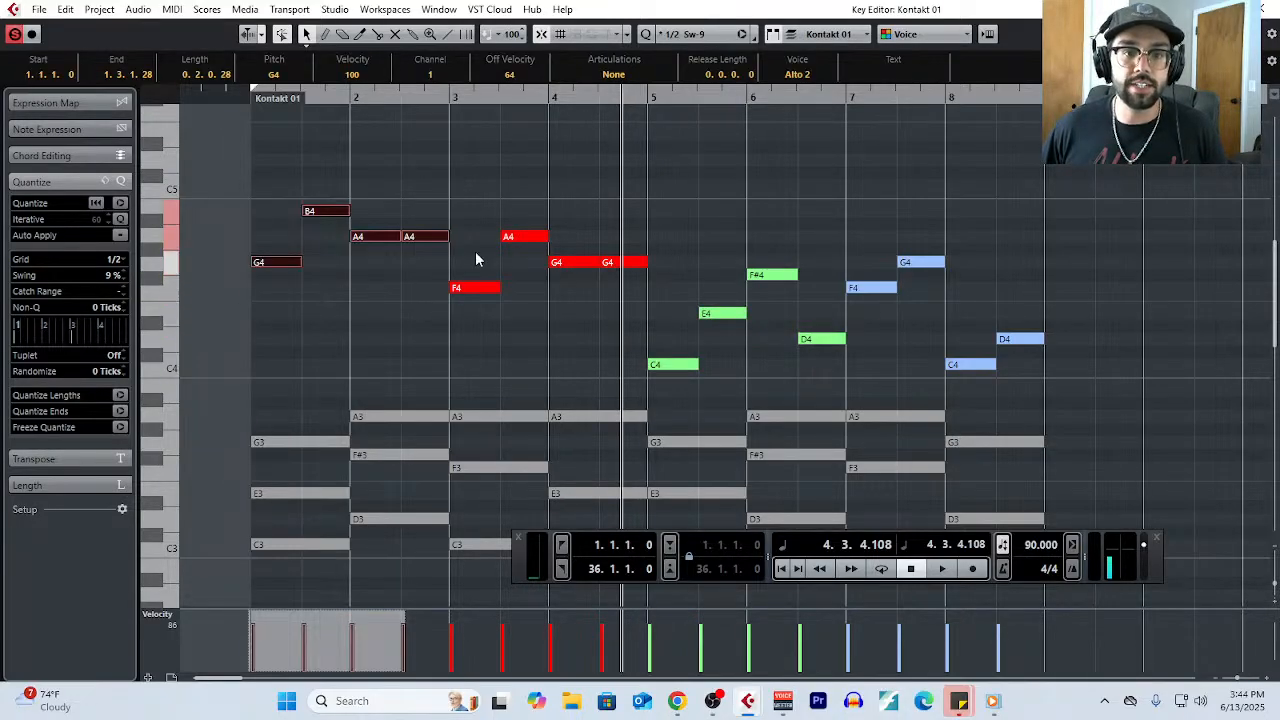
- Reshape the green melody phrase in bars 5 and 6 by raising its first note to B4 and its second to G4
left_click_drag(474, 204, 653, 334)
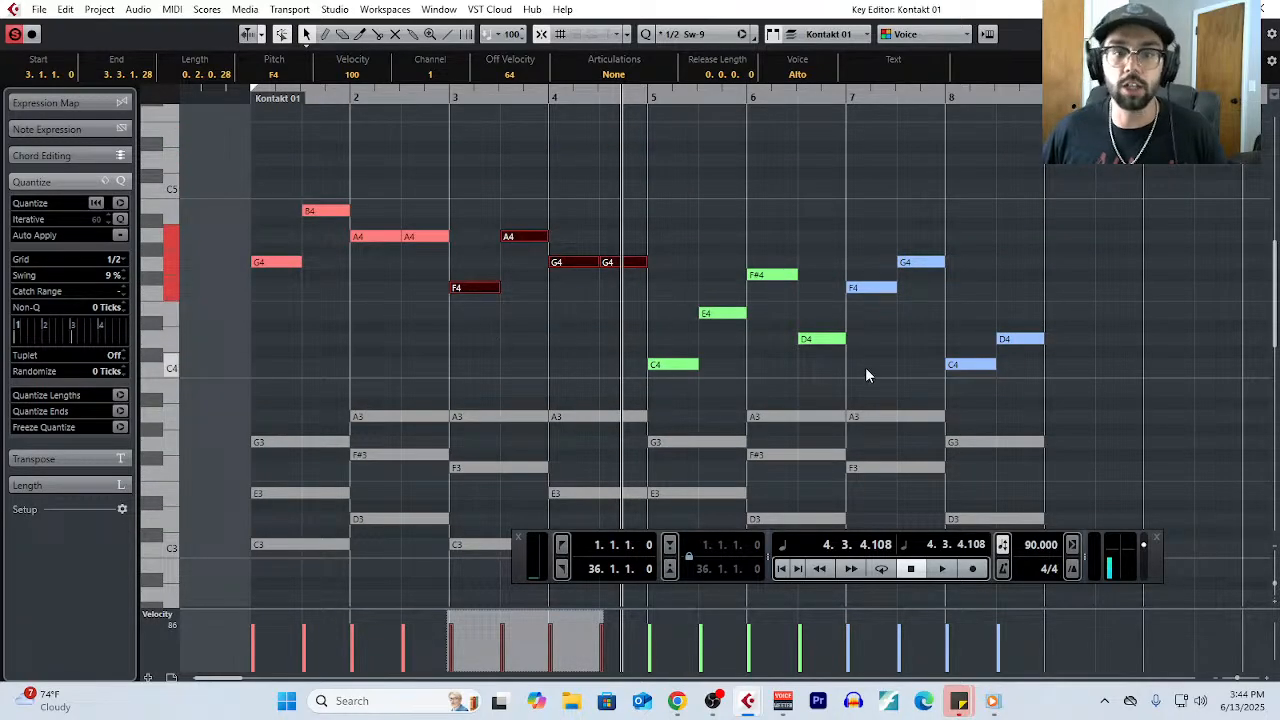
left_click(827, 342)
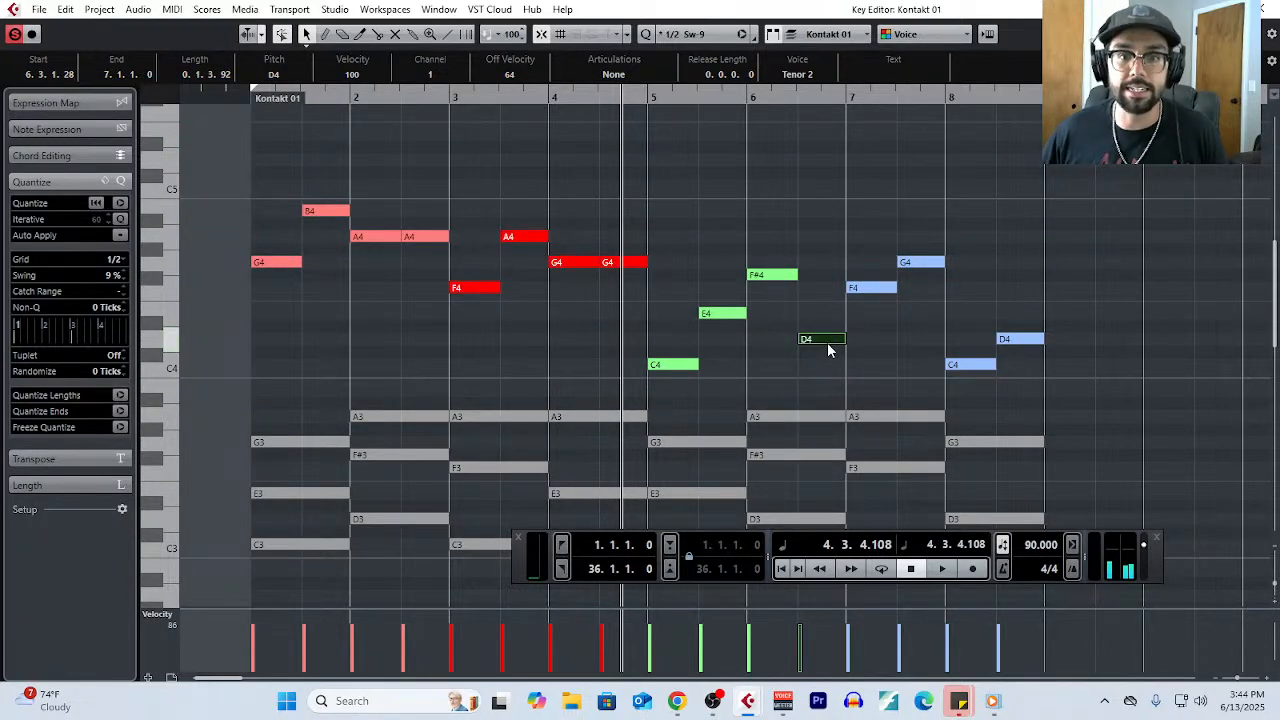
scroll(699, 381, "down", 2)
scroll(698, 416, "up", 2)
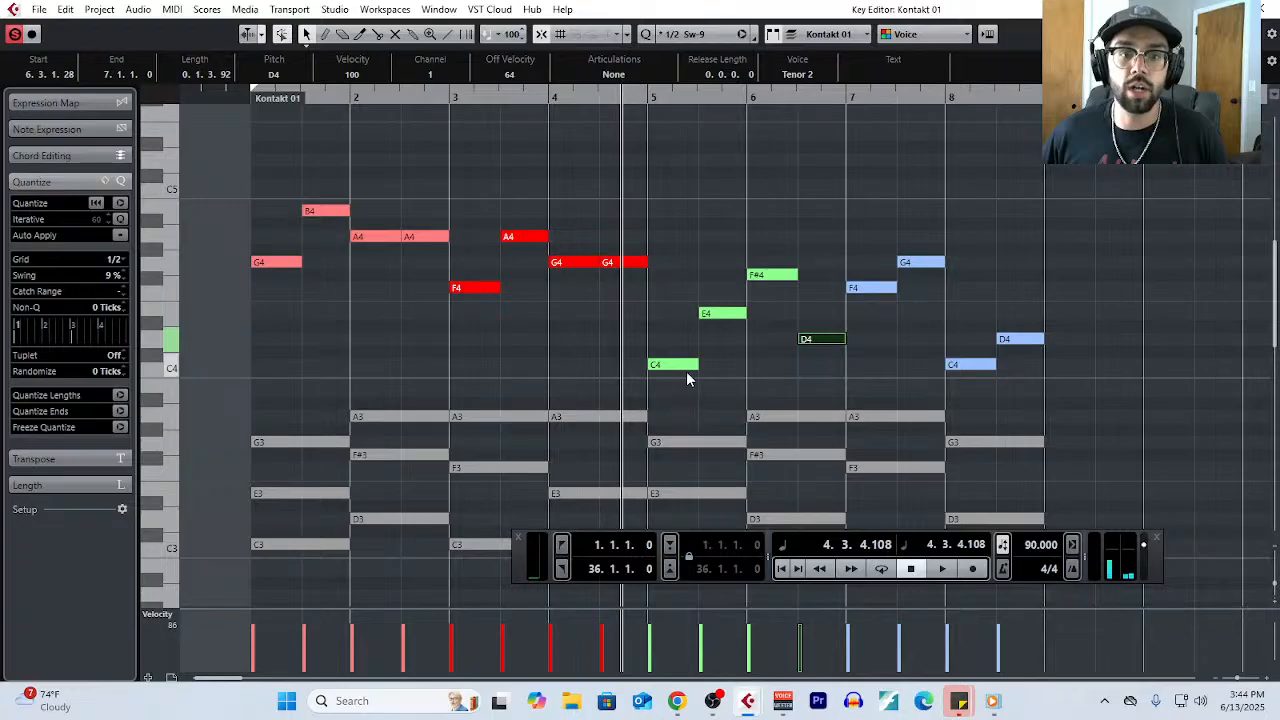
left_click_drag(686, 366, 684, 218)
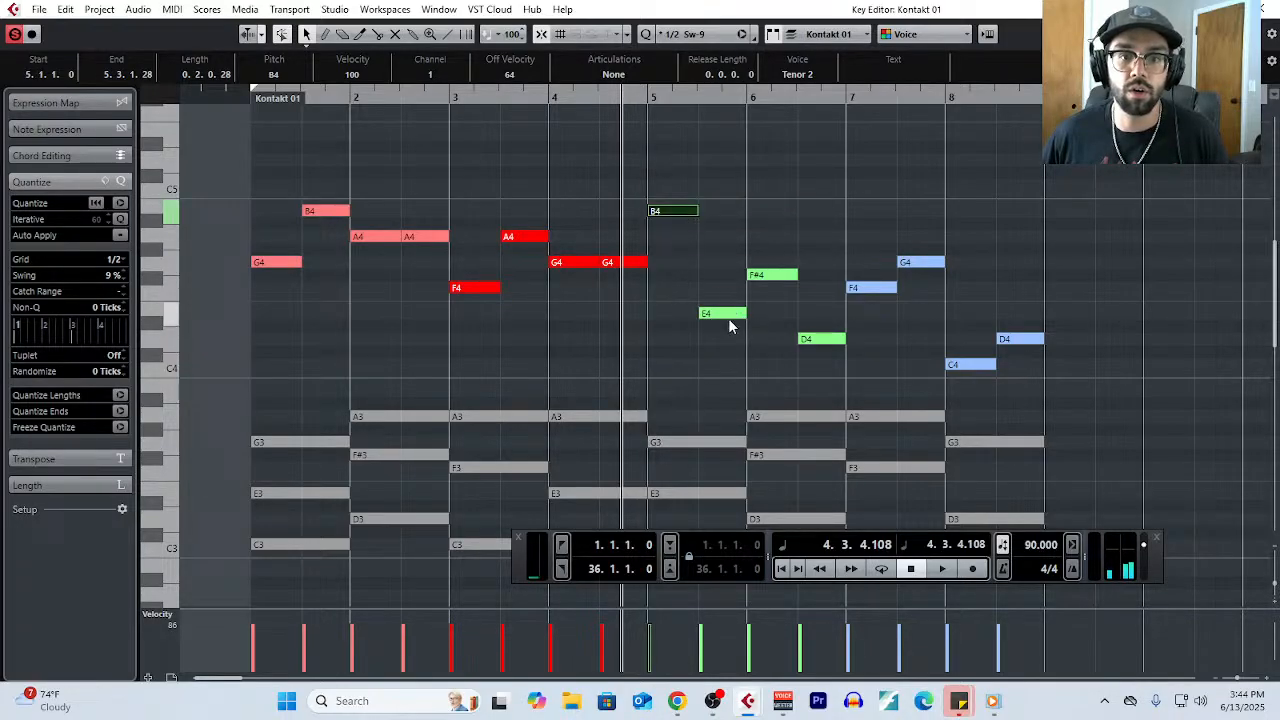
left_click_drag(729, 318, 731, 266)
left_click(770, 275)
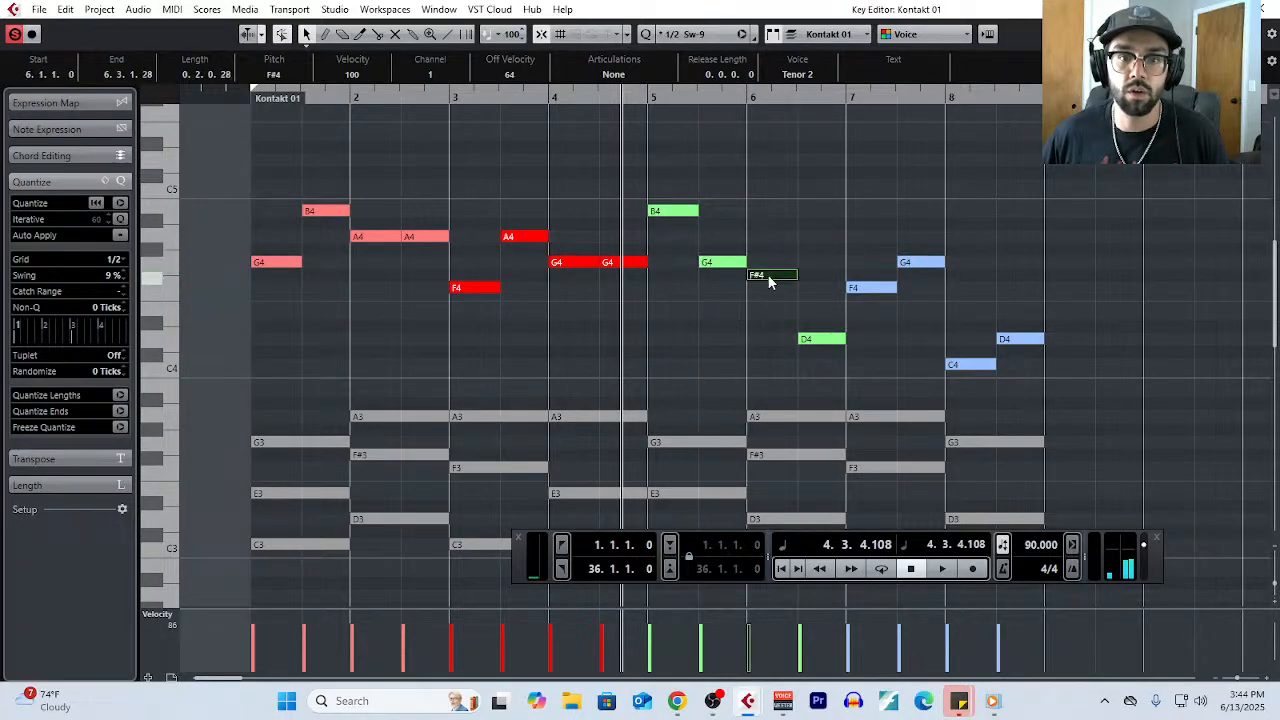
left_click(827, 343)
- Raise both blue melody notes in bar 8 to G4, and highlight the bars 7–8 phrase
left_click(884, 289)
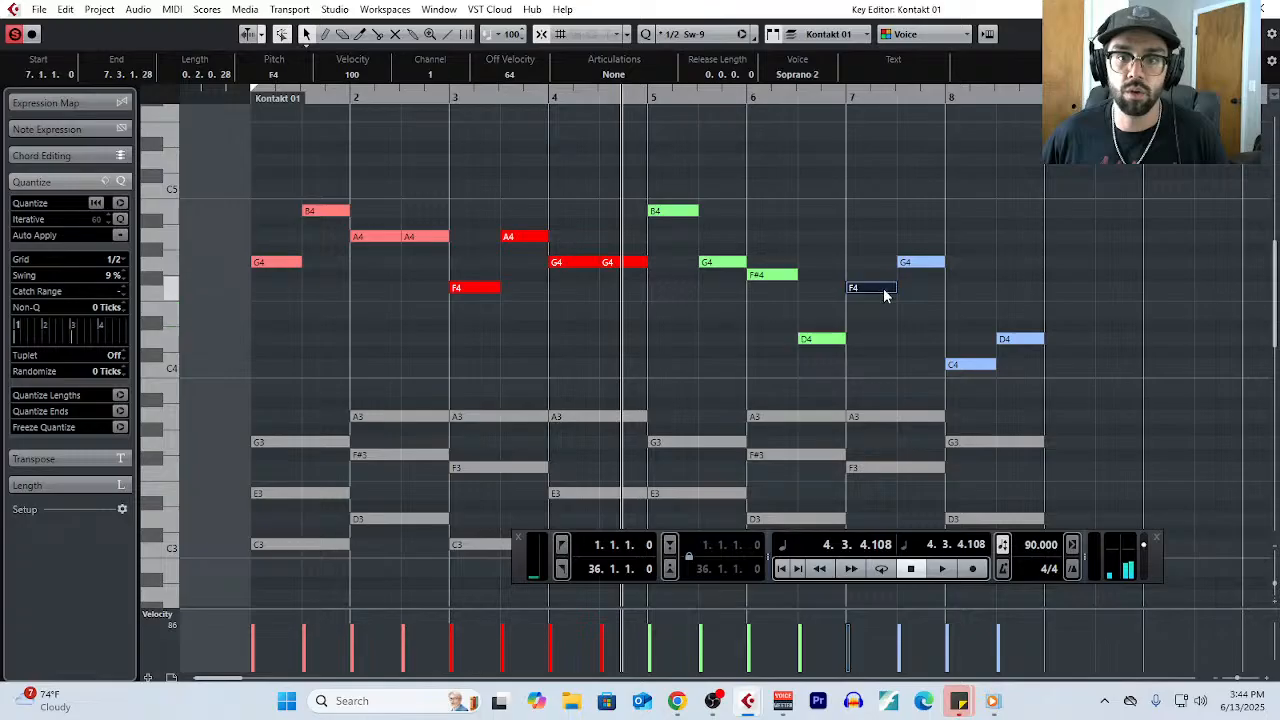
left_click(912, 264)
left_click_drag(966, 364, 968, 264)
left_click_drag(1001, 342, 1036, 270)
left_click(965, 265)
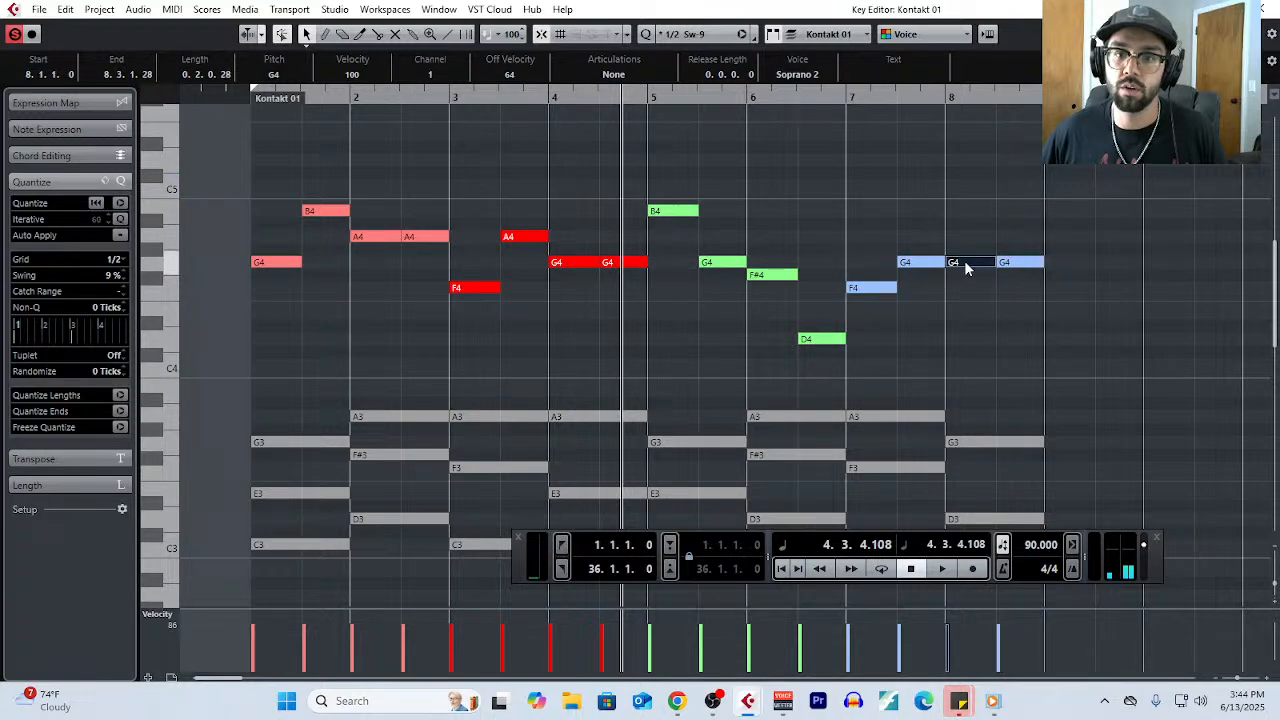
scroll(531, 252, "down", 2)
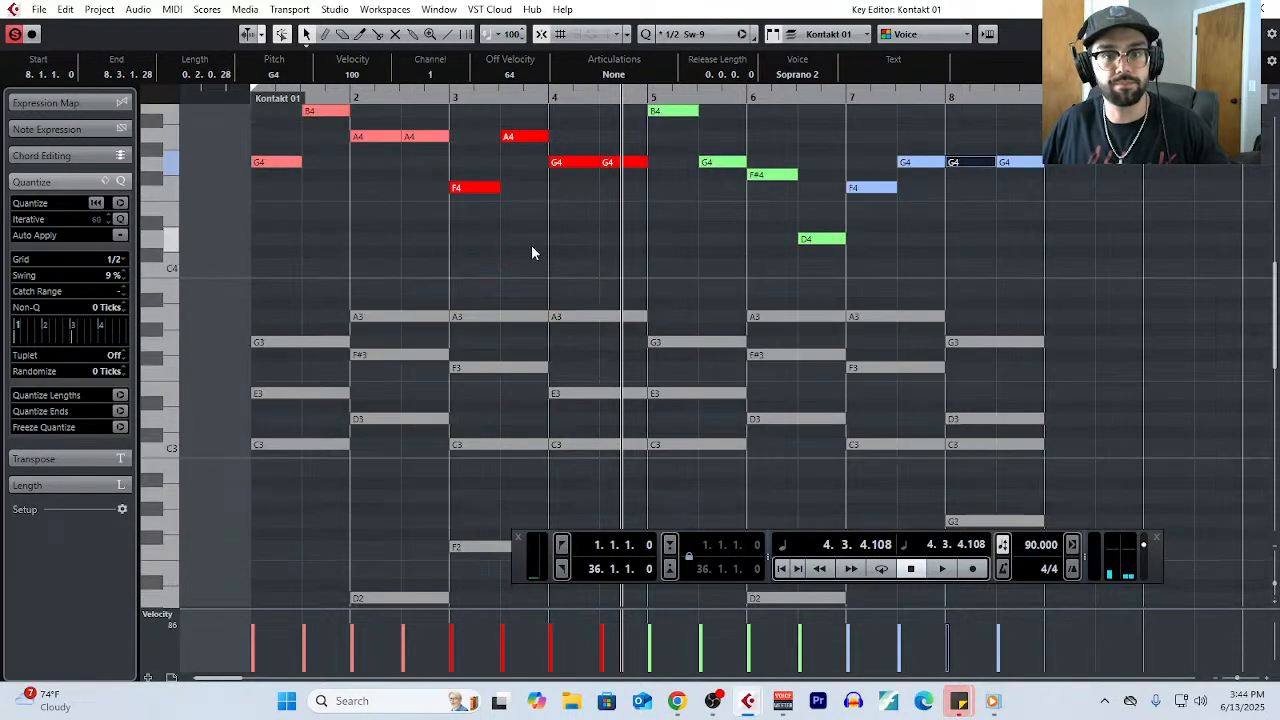
scroll(959, 228, "up", 2)
left_click_drag(857, 229, 1080, 288)
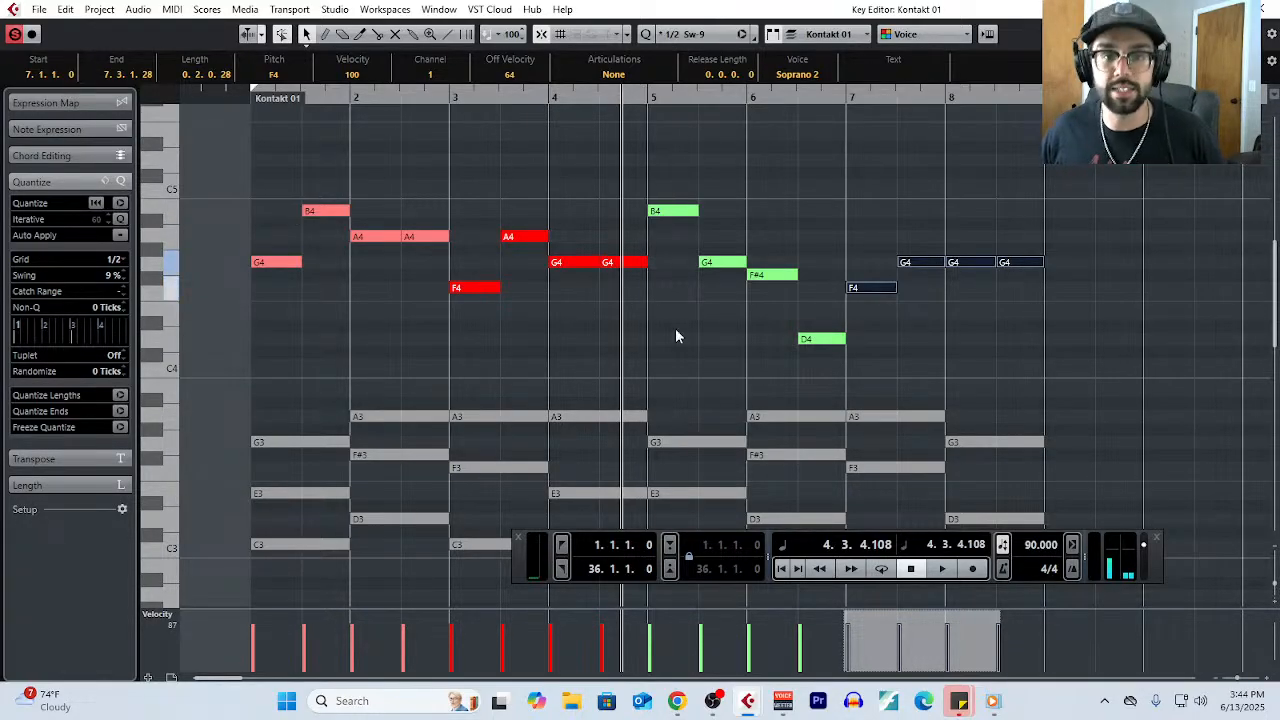
- Reshape the bars 5–6 phrase after the main motif by moving its first note to E4 and its last to F#4
left_click(652, 241)
left_click_drag(672, 211, 674, 313)
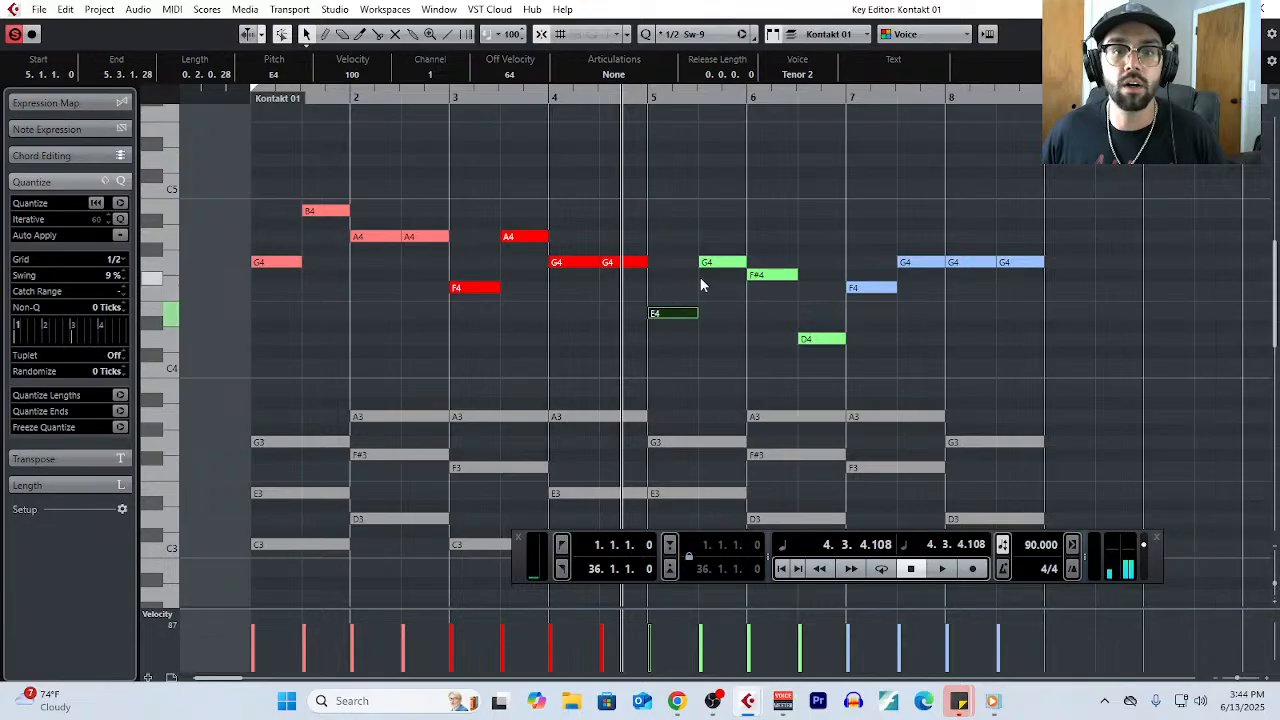
left_click(709, 263)
left_click(774, 277)
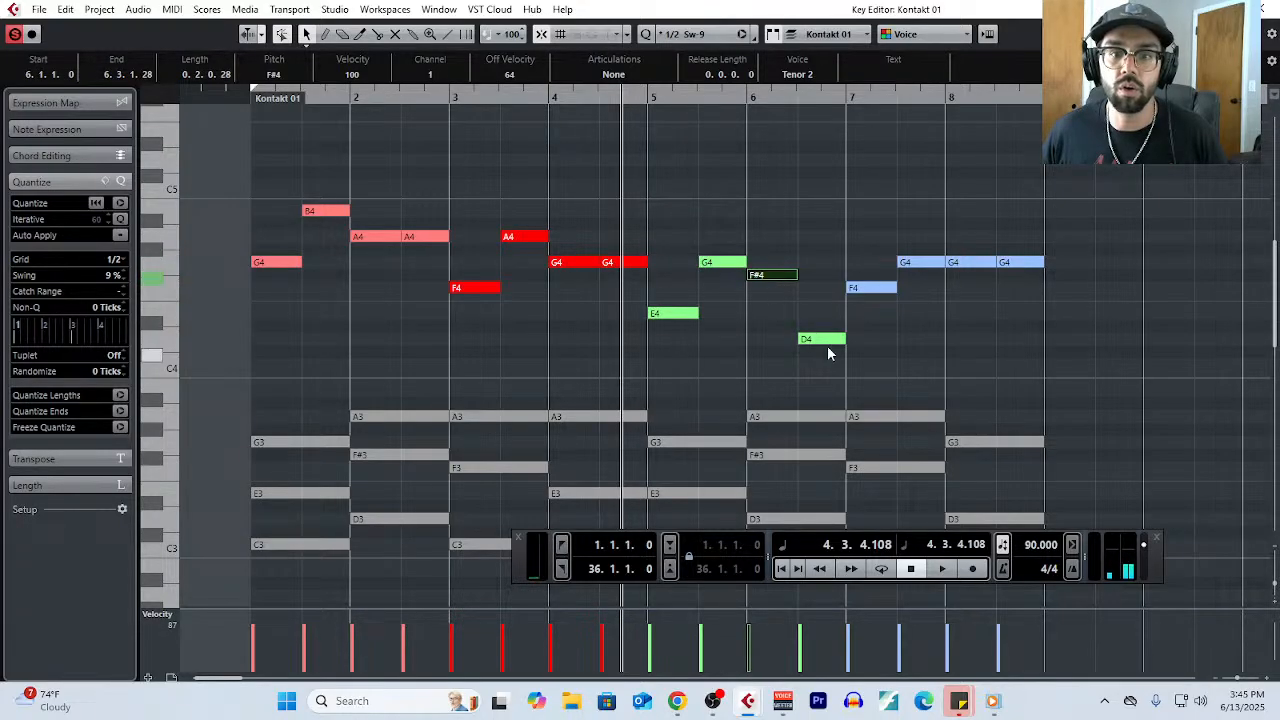
left_click_drag(821, 339, 828, 288)
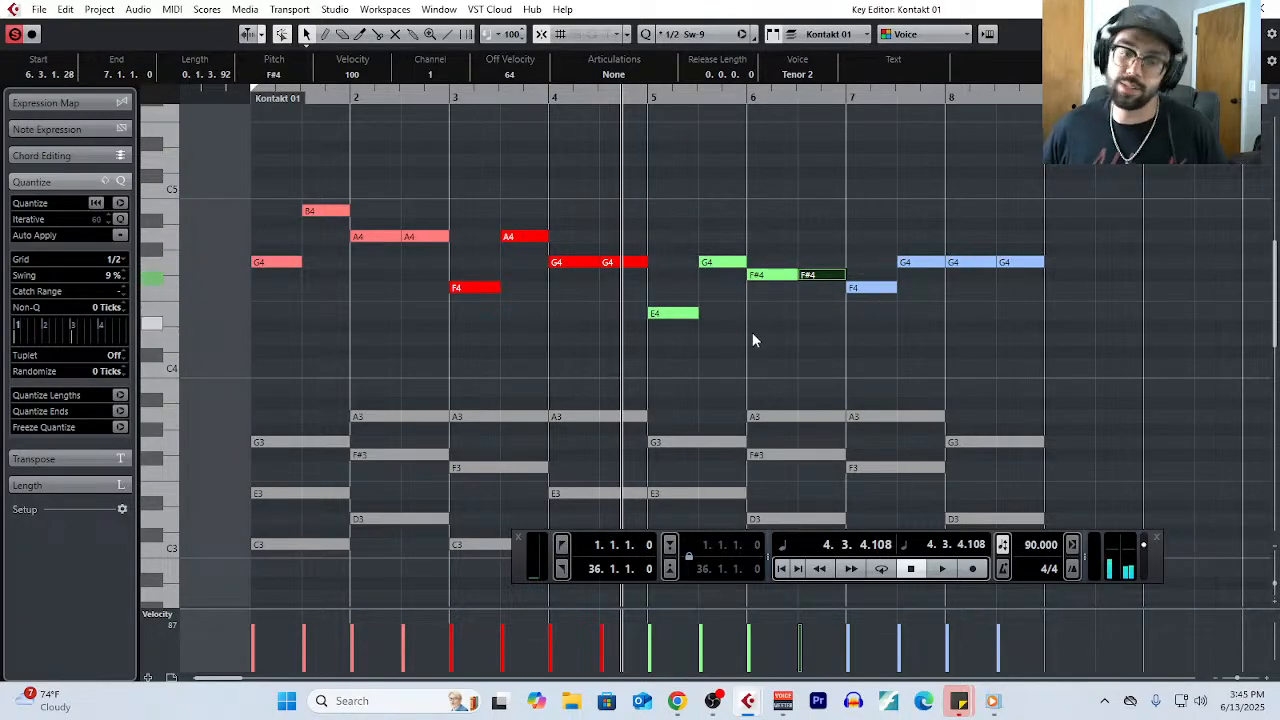
- Assign the bars 5–6 melody phrase to the Alto 2 voice so it shares the main motif's colour, and clear the selection
left_click_drag(672, 236, 814, 351)
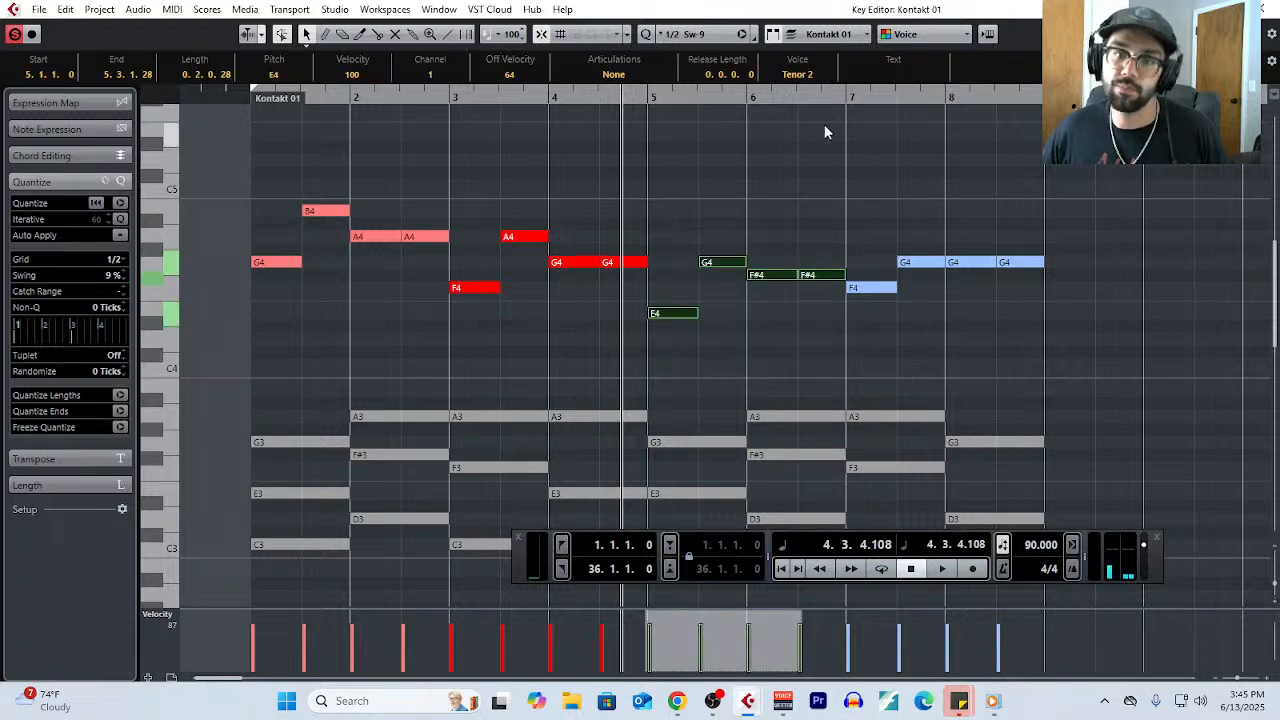
left_click(795, 76)
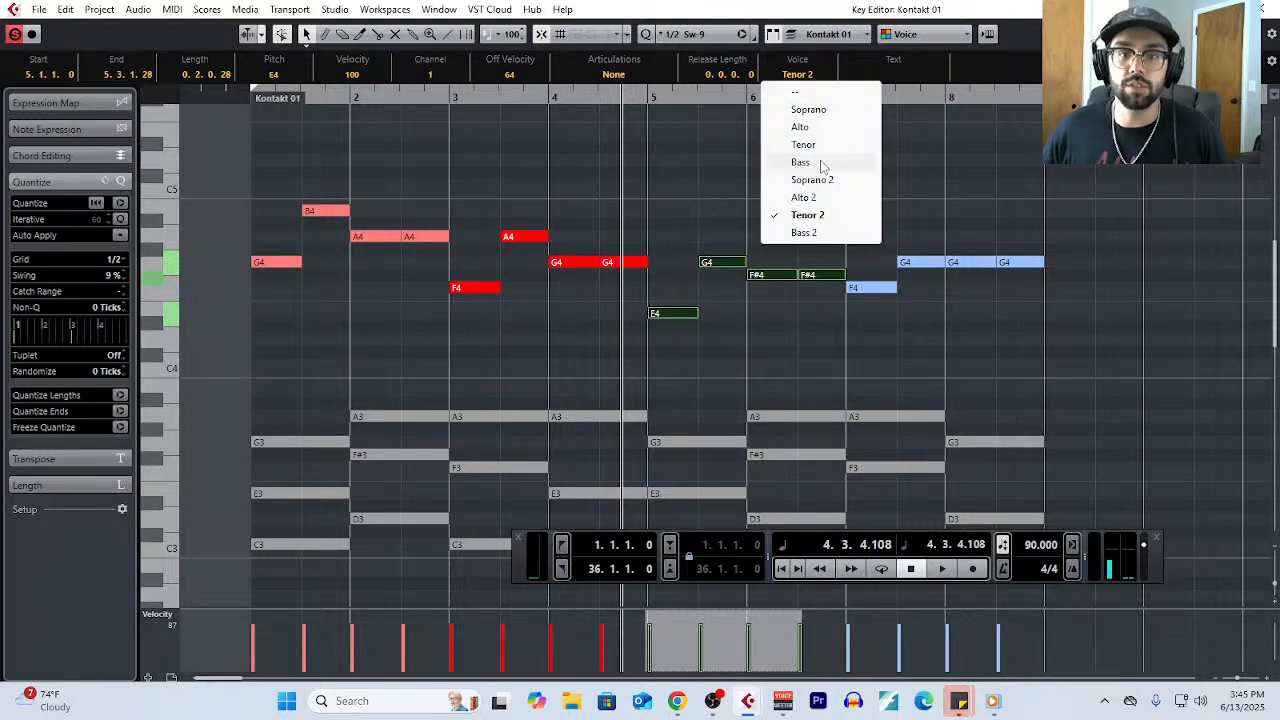
left_click(806, 197)
left_click(828, 400)
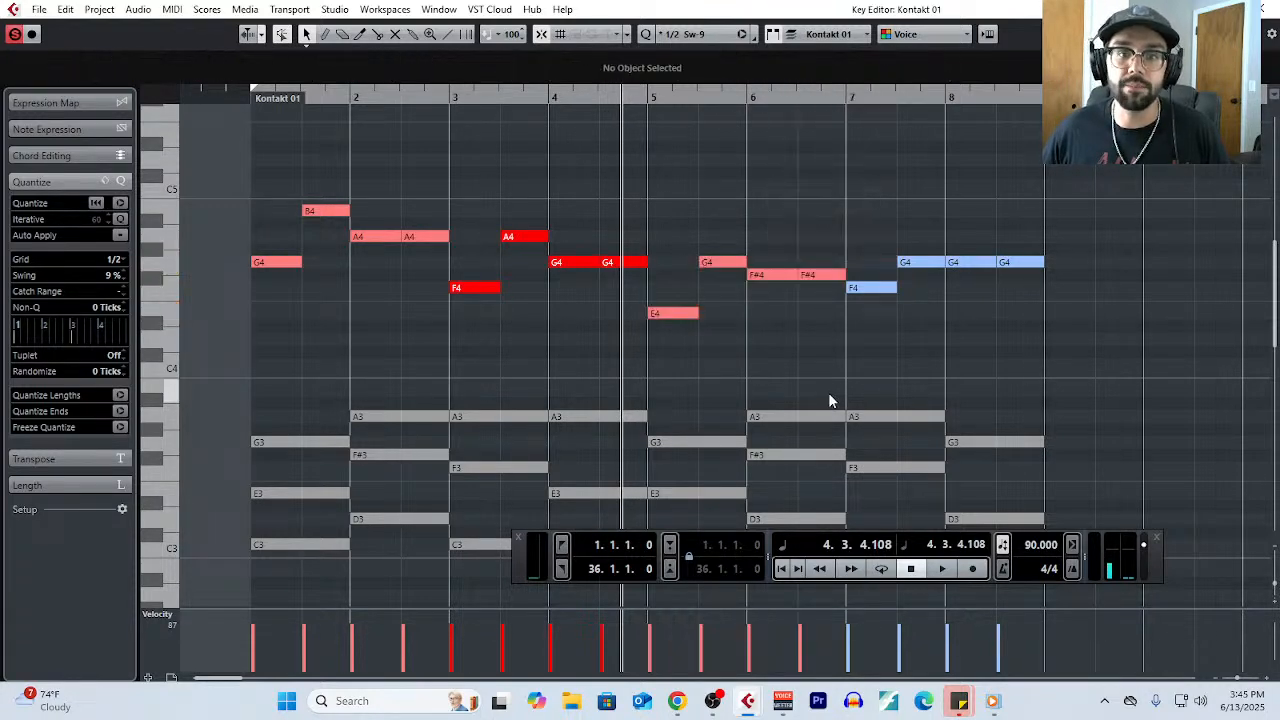
- Highlight the melody phrases of bars 1–2, 3–4, 5–6 and 7–8 in turn to compare their colours and contours
left_click_drag(271, 177, 420, 278)
left_click_drag(474, 208, 608, 305)
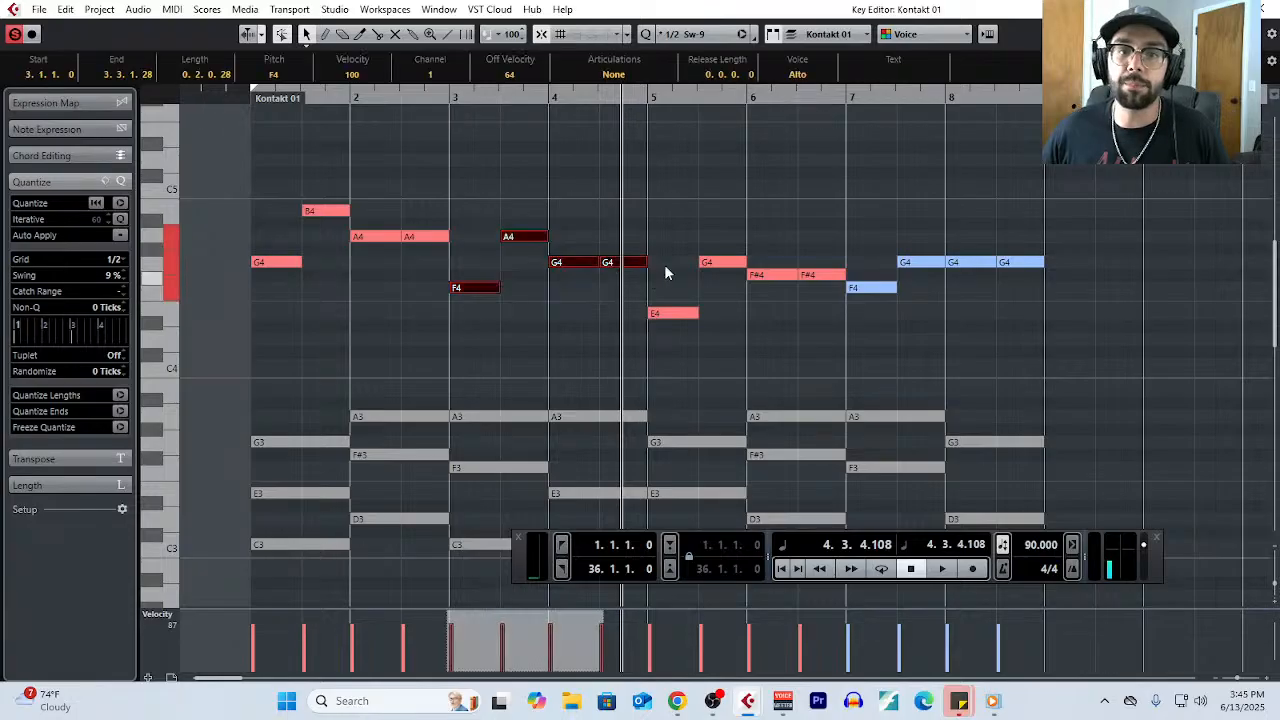
left_click_drag(664, 240, 811, 358)
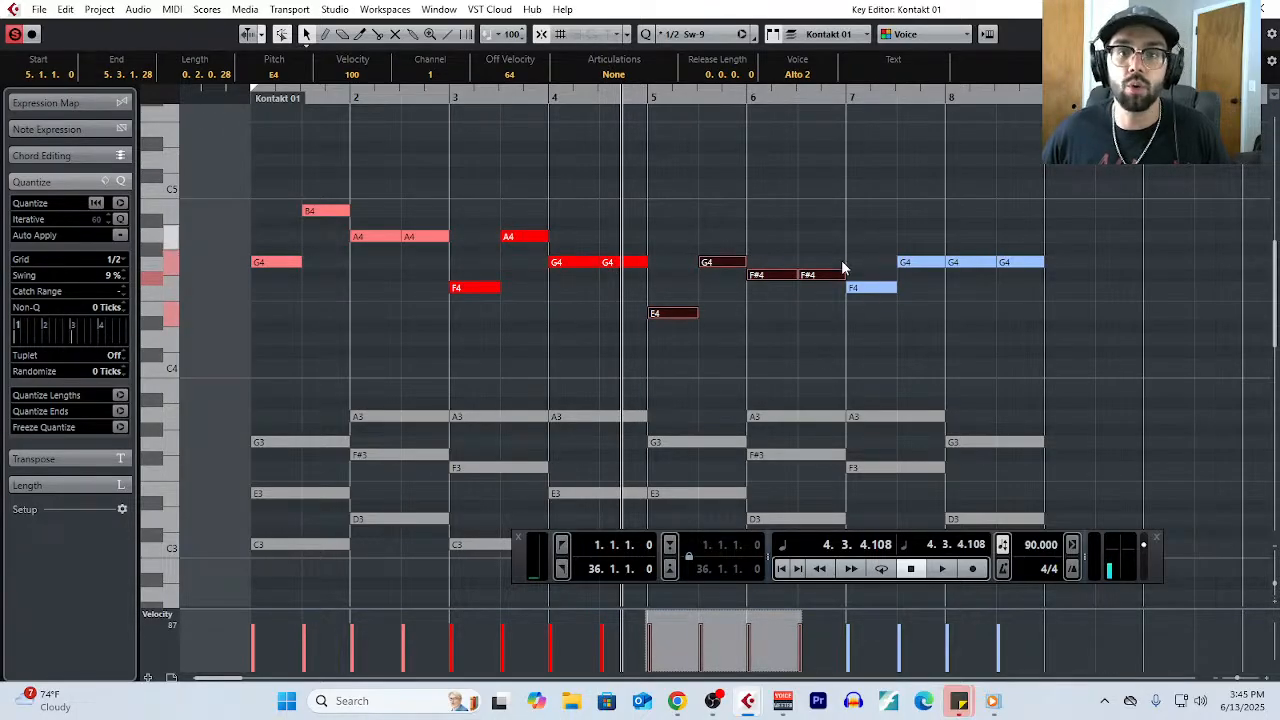
left_click_drag(858, 238, 1146, 350)
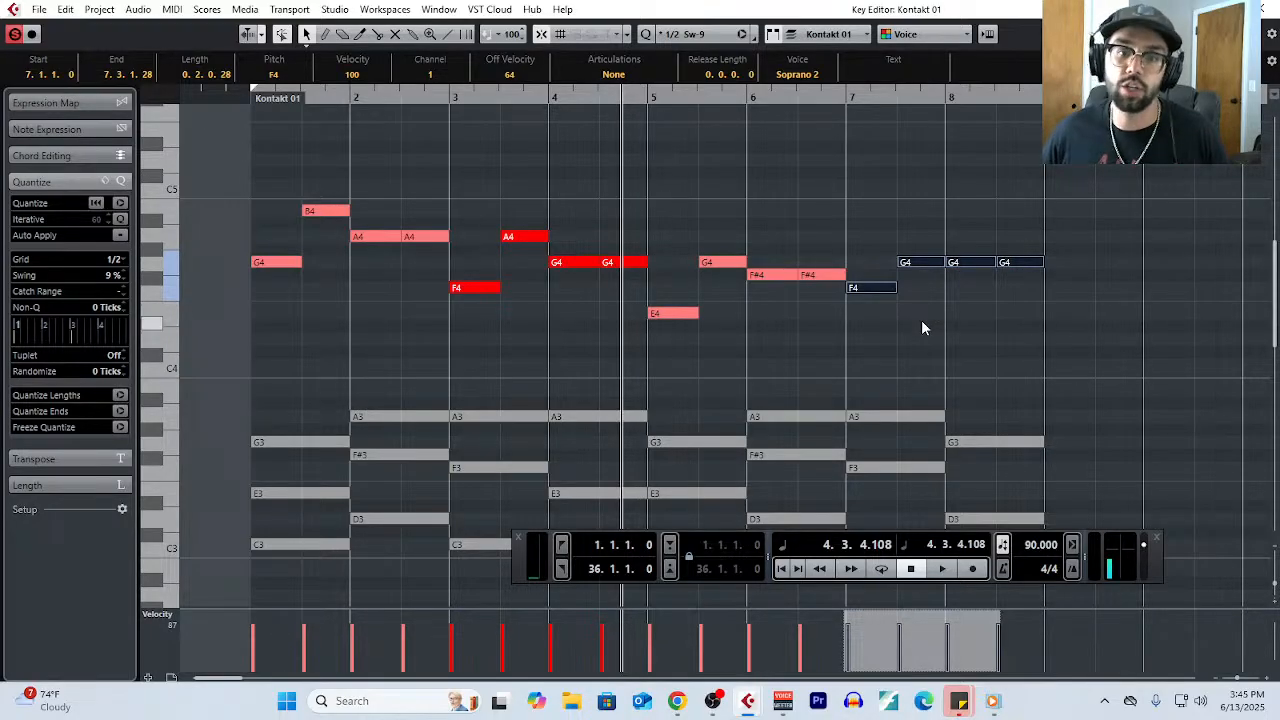
- Lower the second note of bar 7 and the first of bar 8 to C4, and the last note of bar 8 to D4
scroll(922, 321, "down", 2)
left_click(886, 191)
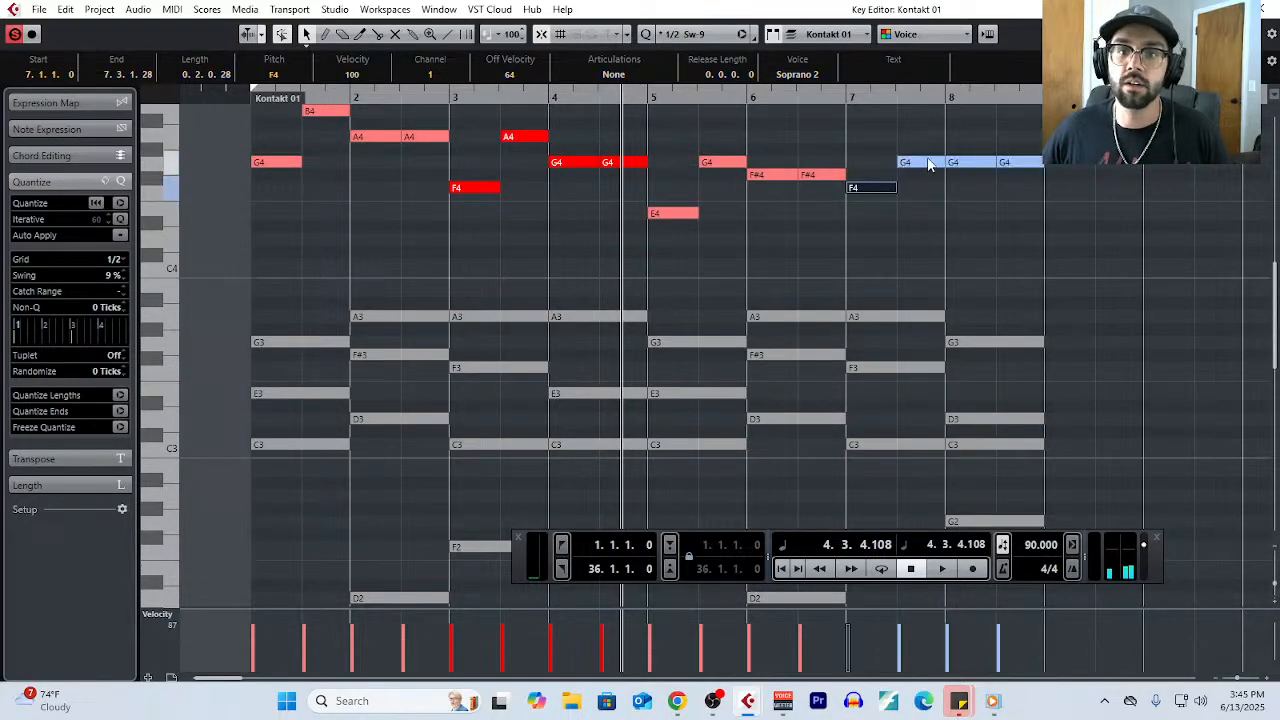
left_click_drag(928, 164, 933, 268)
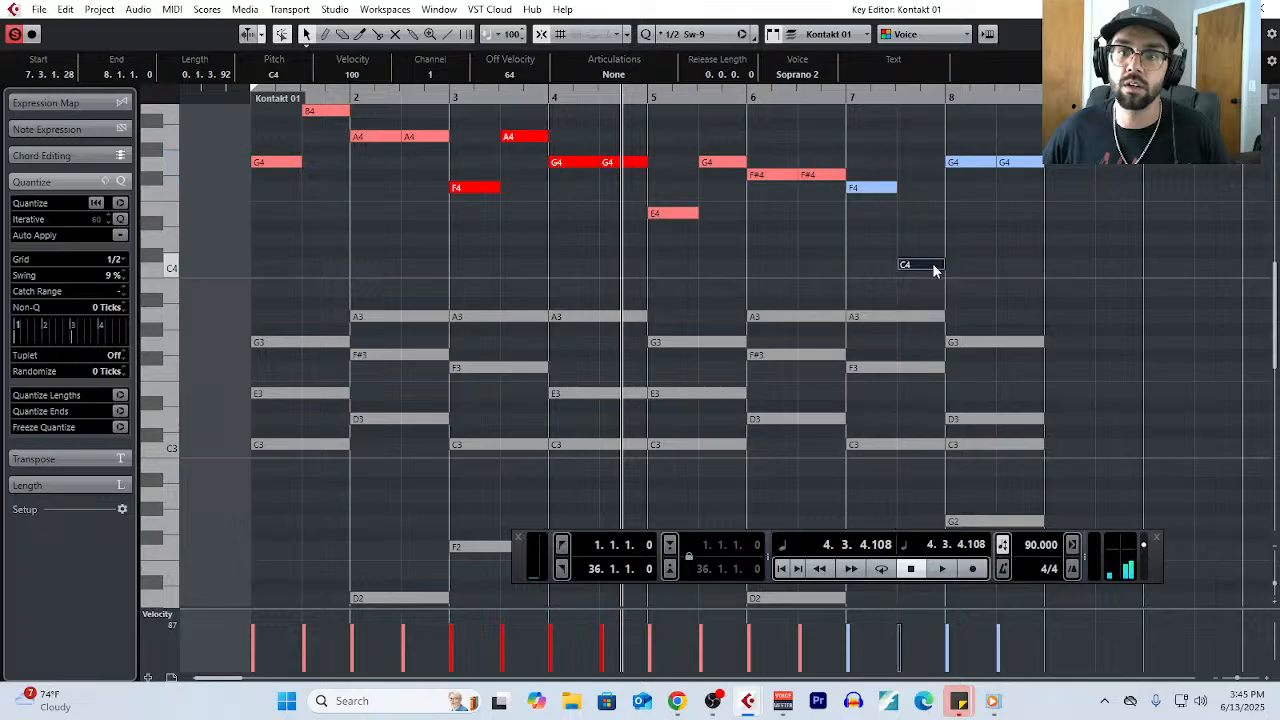
left_click(963, 268)
left_click_drag(962, 163, 966, 268)
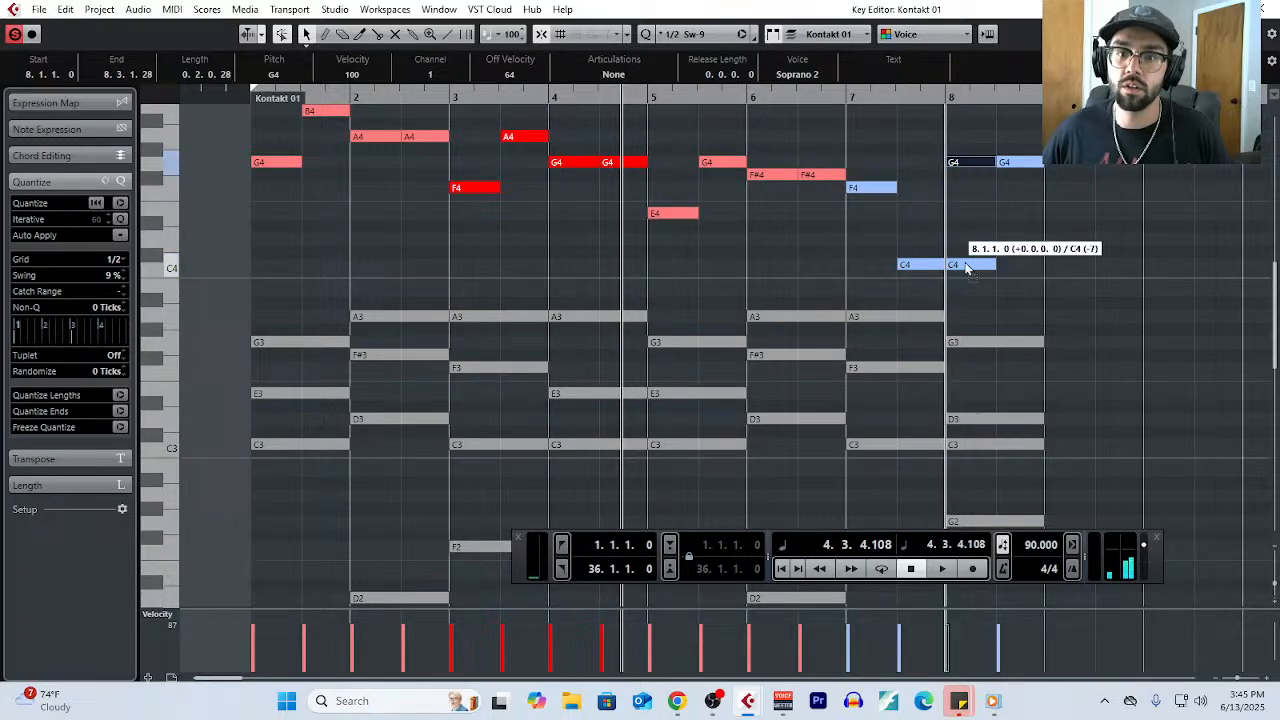
left_click_drag(1012, 165, 1018, 244)
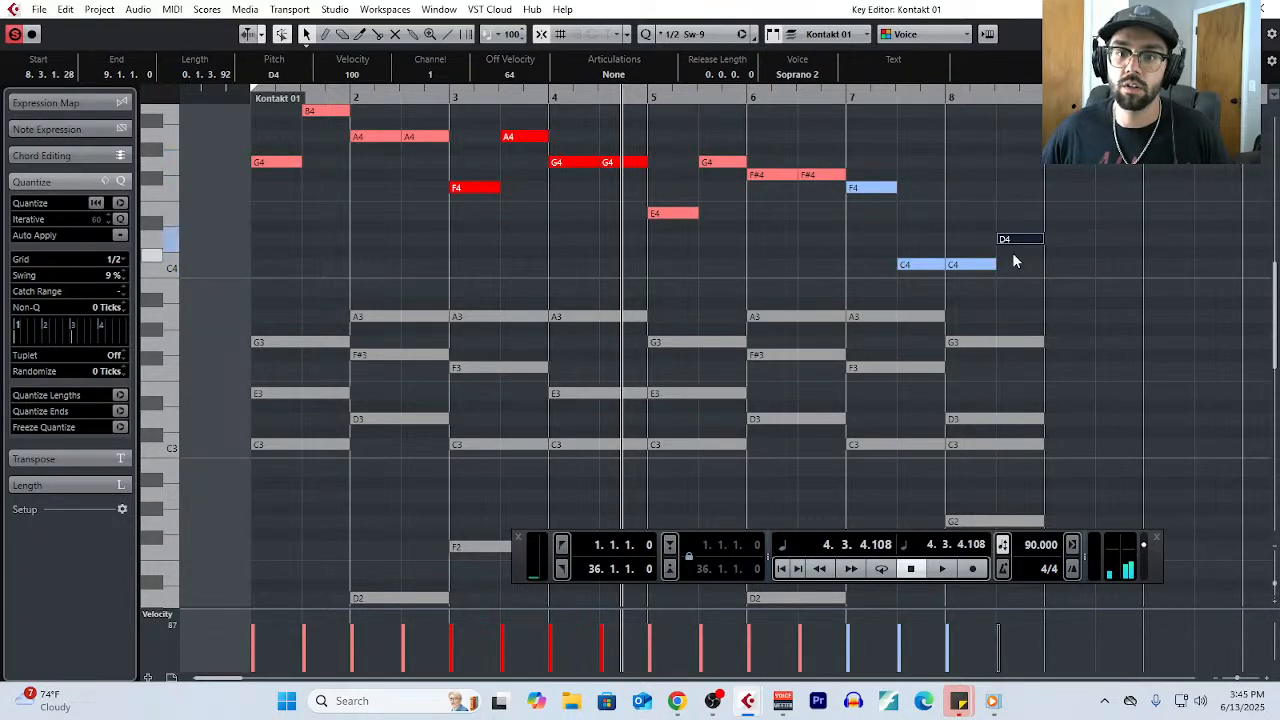
scroll(496, 228, "up", 4)
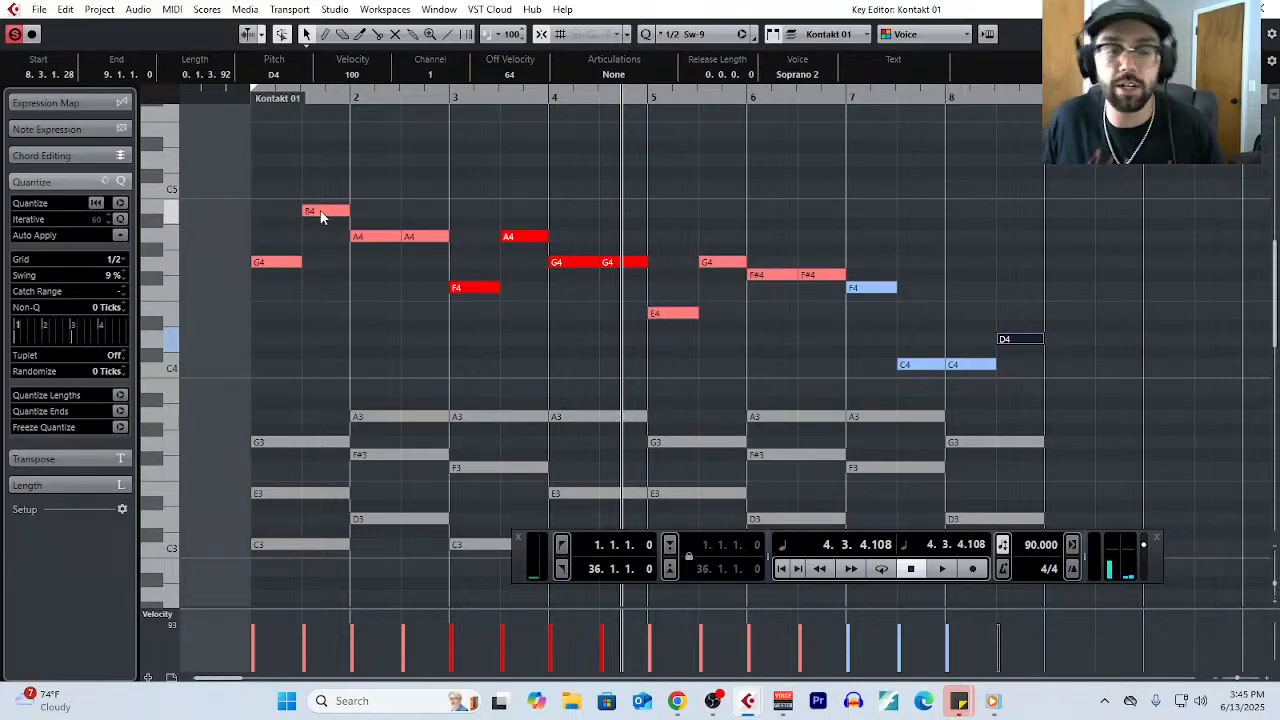
- Highlight each two-bar melody phrase once more from bar 1 through bar 8 to review the finished motif form
left_click(343, 339)
left_click_drag(213, 167, 489, 330)
left_click_drag(500, 209, 648, 330)
left_click_drag(685, 246, 781, 338)
left_click_drag(870, 258, 1042, 376)
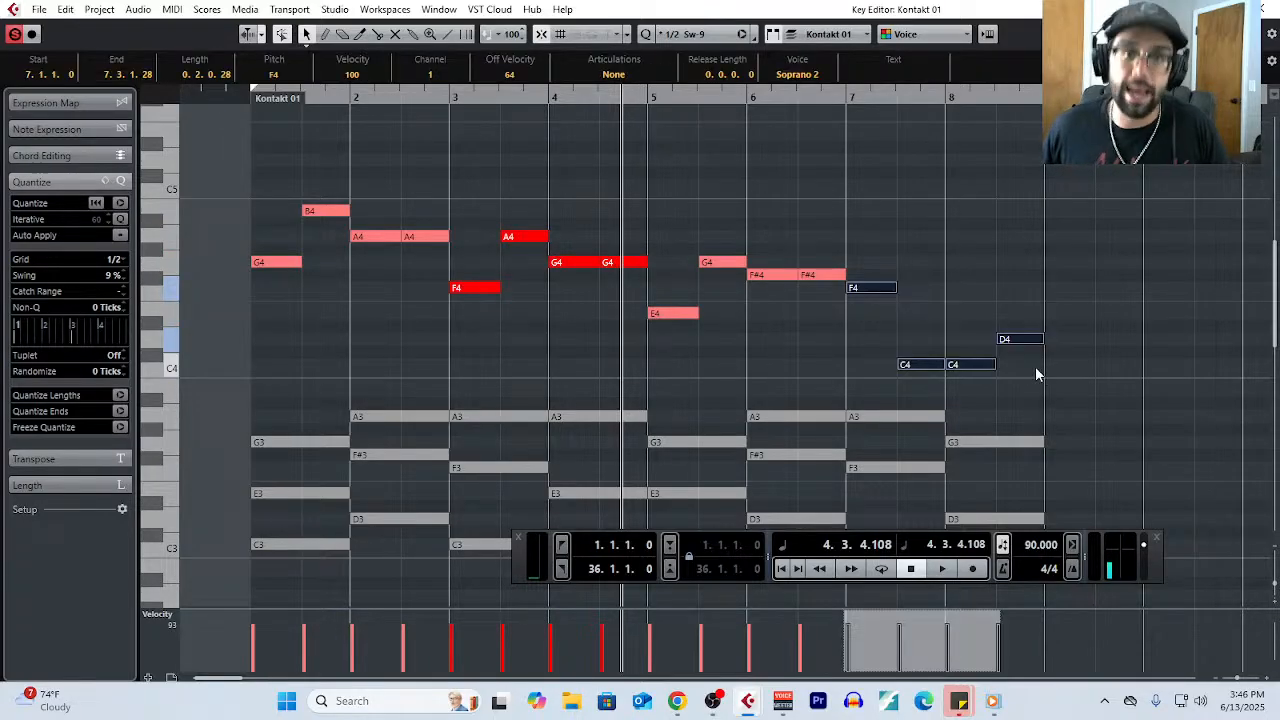
- Set the quantize grid to 1/8
scroll(240, 325, "up", 2)
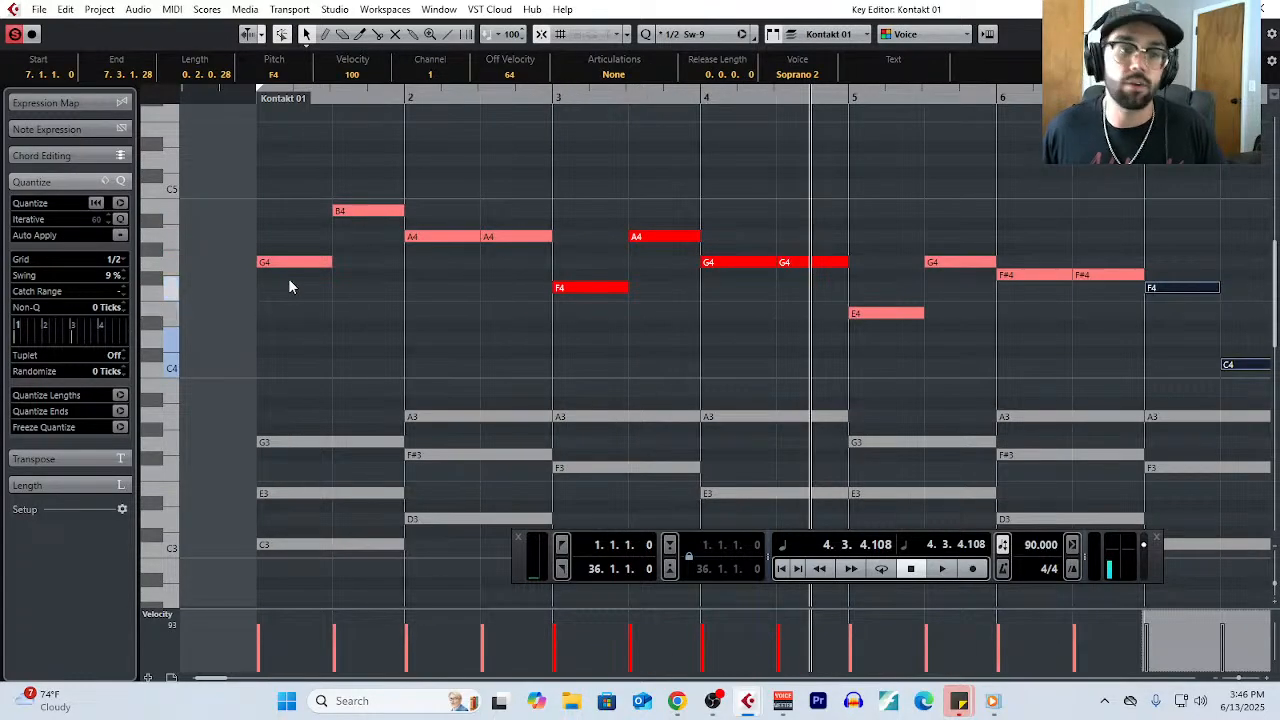
left_click(113, 259)
left_click(116, 329)
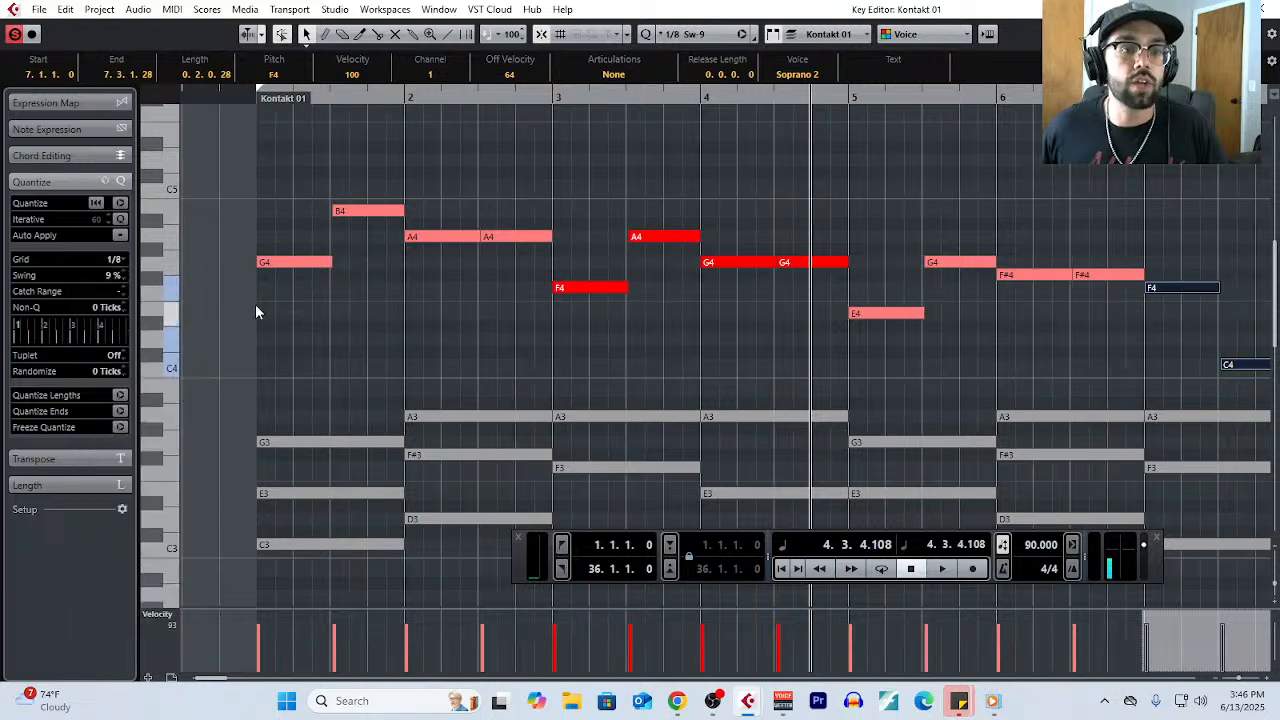
- Make the opening G4 start on beat 2 of bar 1, split it into two eighth notes, and raise the second to A4
scroll(255, 312, "up", 2)
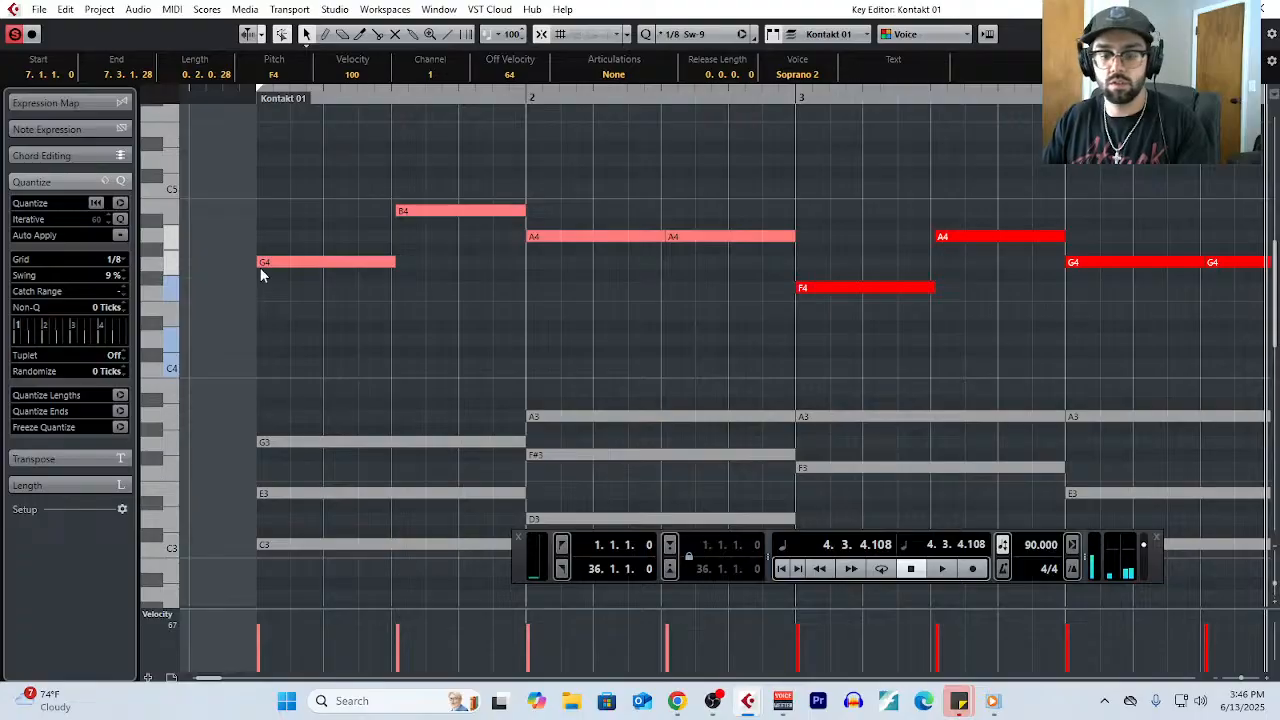
left_click(262, 264)
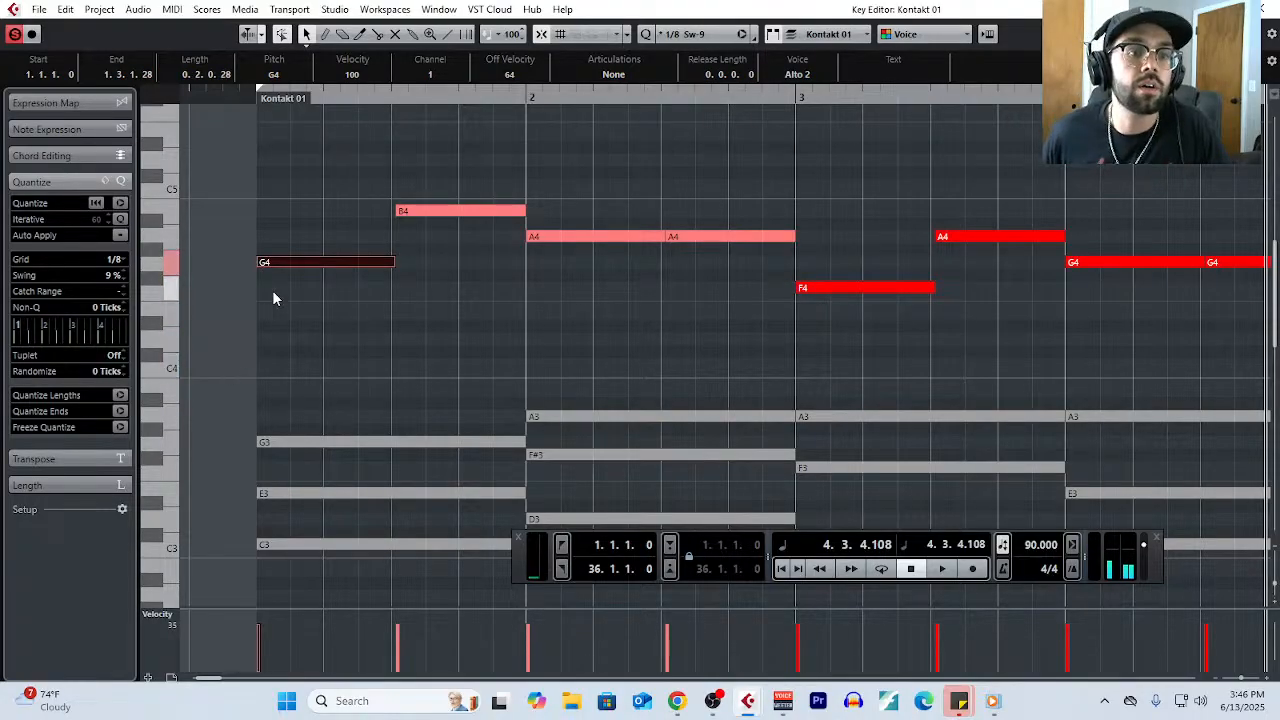
left_click_drag(258, 263, 415, 215)
left_click(390, 279)
right_click(384, 326)
left_click(449, 335)
left_click(361, 266)
key("1")
left_click(422, 213)
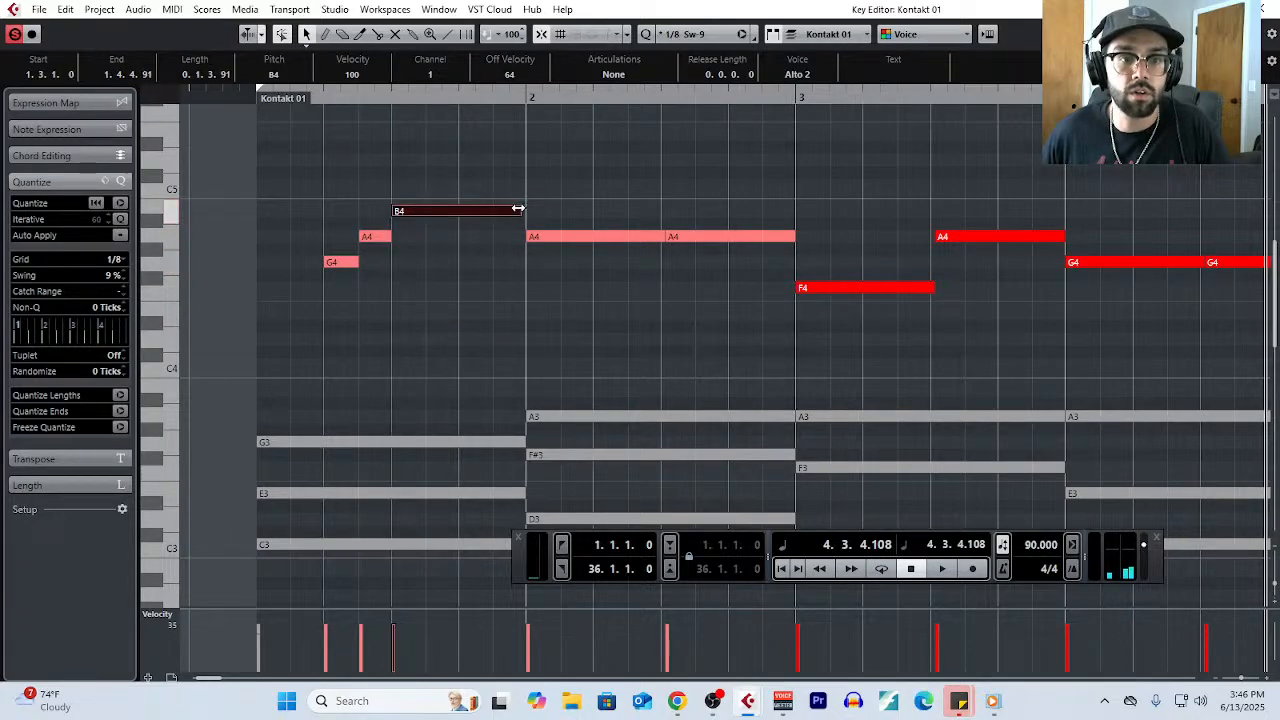
- Extend the B4 in bar 1 to the start of bar 2, and split it into two notes at beat 4
left_click_drag(518, 208, 522, 210)
right_click(434, 277)
left_click(528, 280)
right_click(527, 279)
left_click(529, 281)
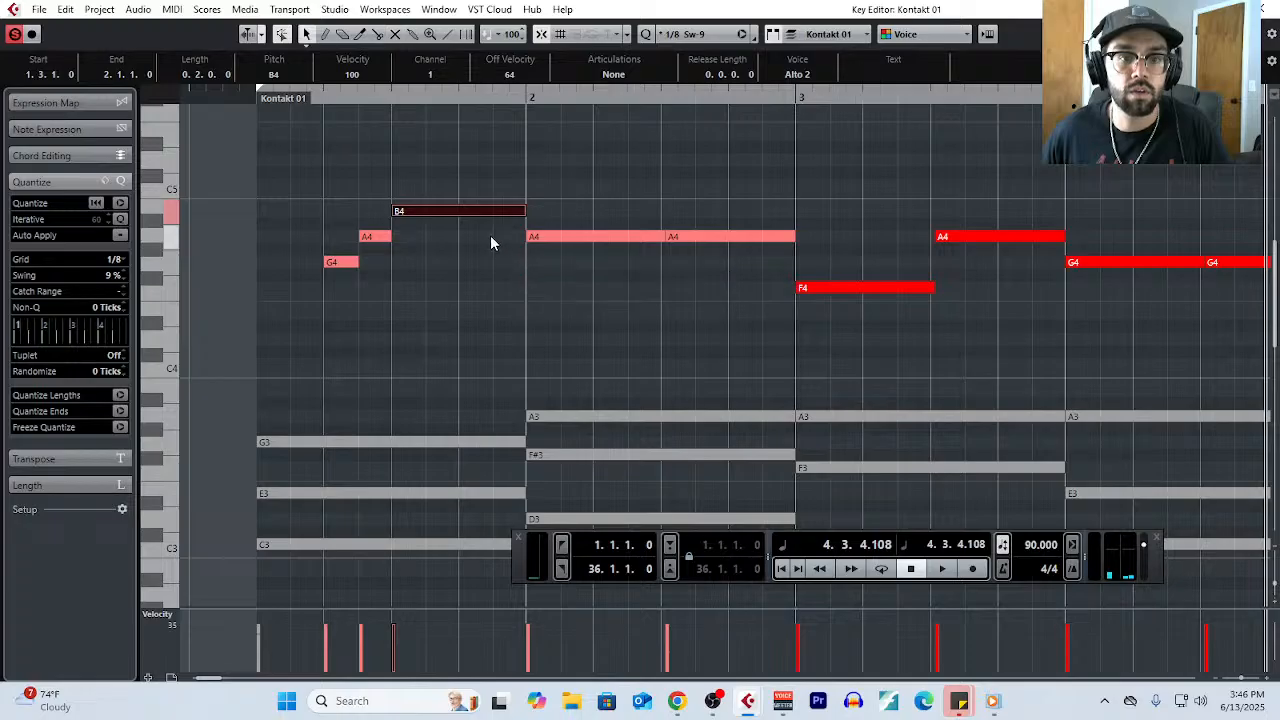
right_click(475, 280)
left_click(543, 284)
right_click(546, 281)
left_click(546, 281)
right_click(472, 265)
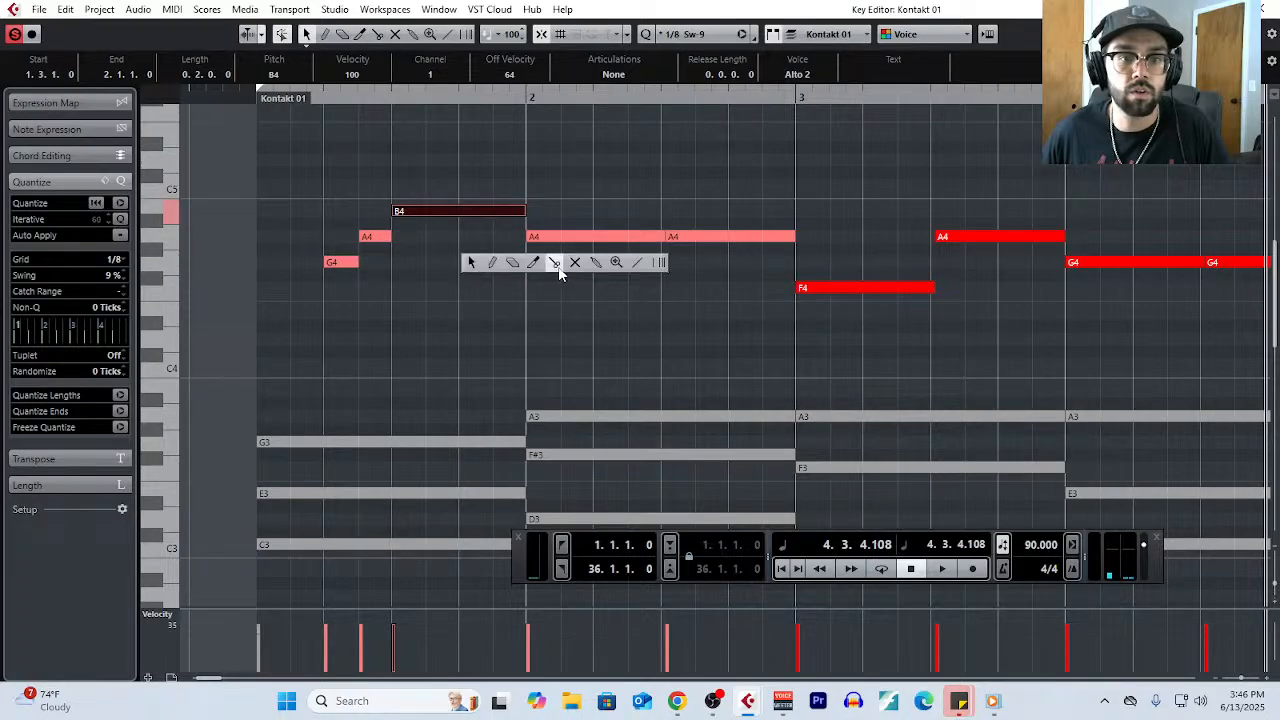
left_click(558, 267)
left_click(462, 212)
right_click(476, 285)
left_click(476, 285)
- Play the reworked opening from the start of bar 1, and examine the new rhythm against the following phrases
left_click(256, 97)
key("space")
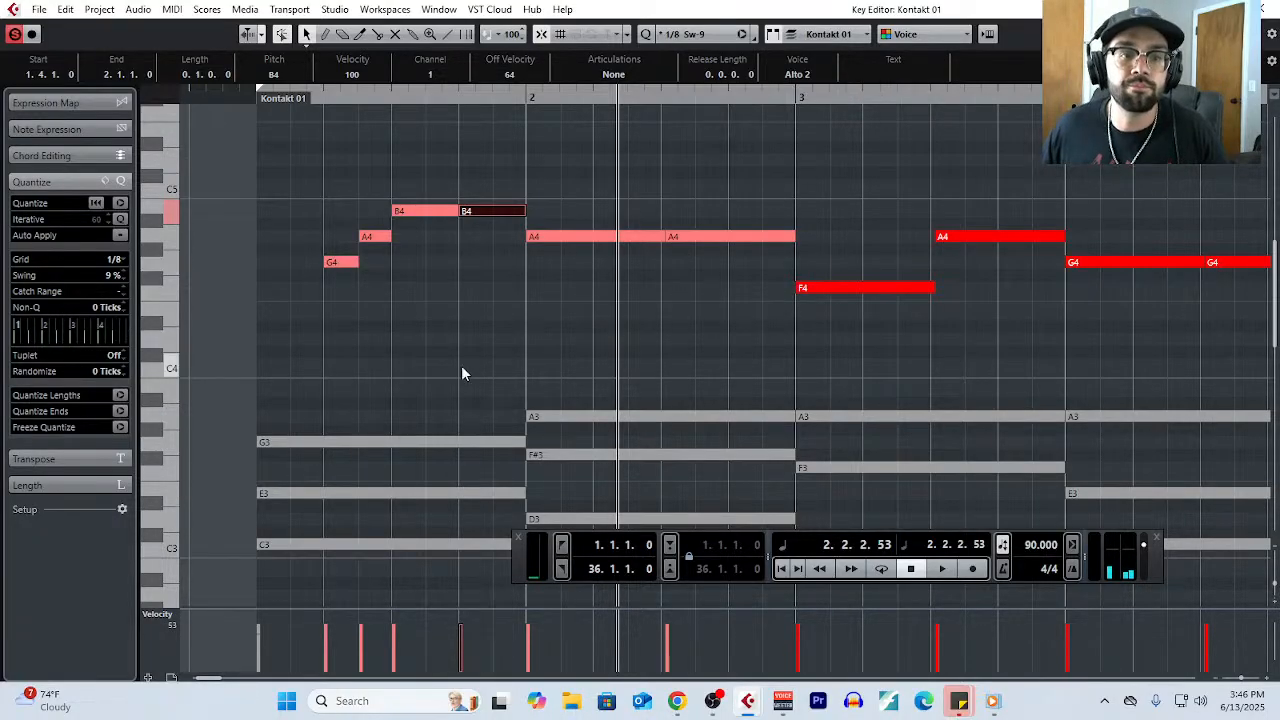
scroll(426, 368, "down", 2)
scroll(689, 300, "down", 2)
scroll(665, 309, "up", 2)
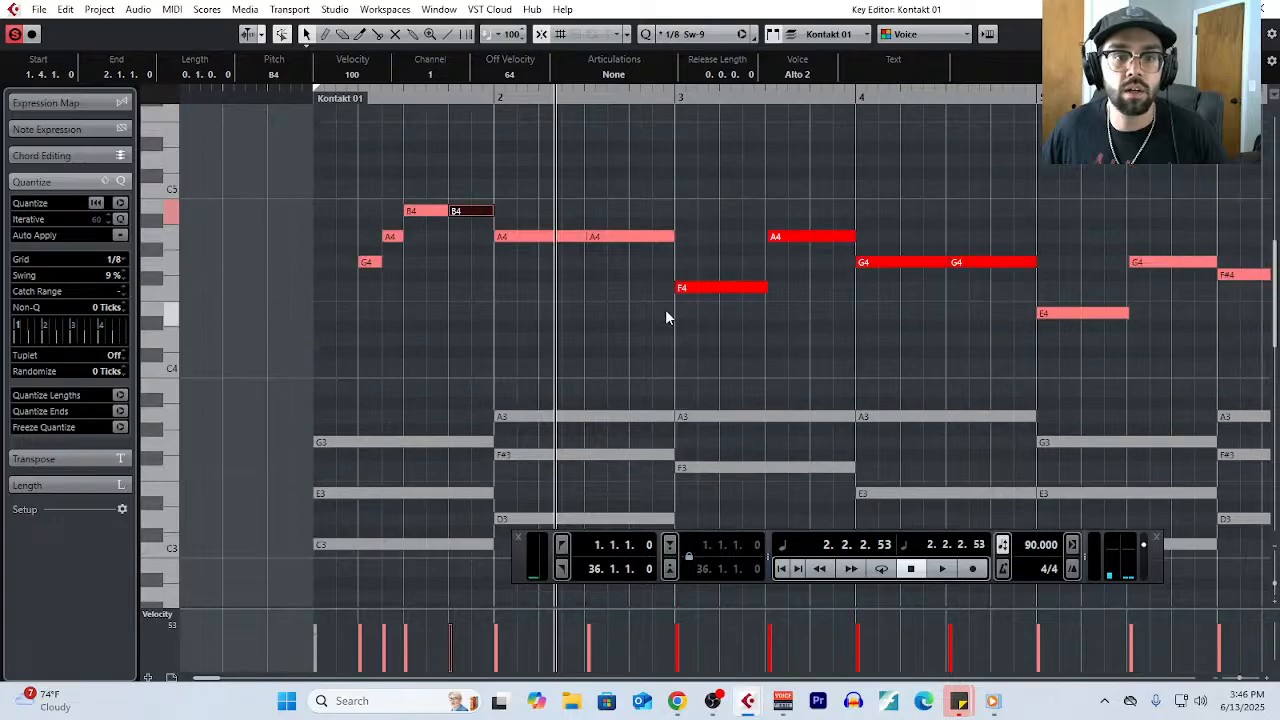
scroll(665, 309, "down", 2)
scroll(665, 309, "up", 2)
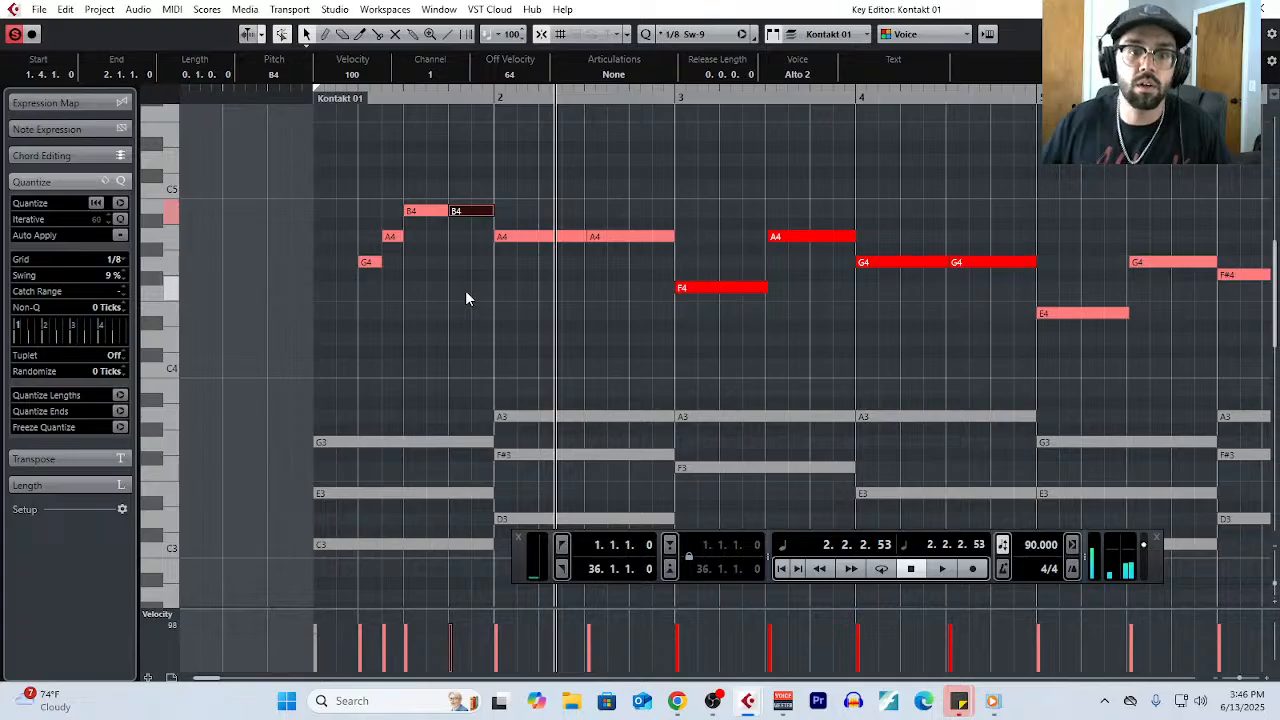
scroll(538, 310, "up", 1)
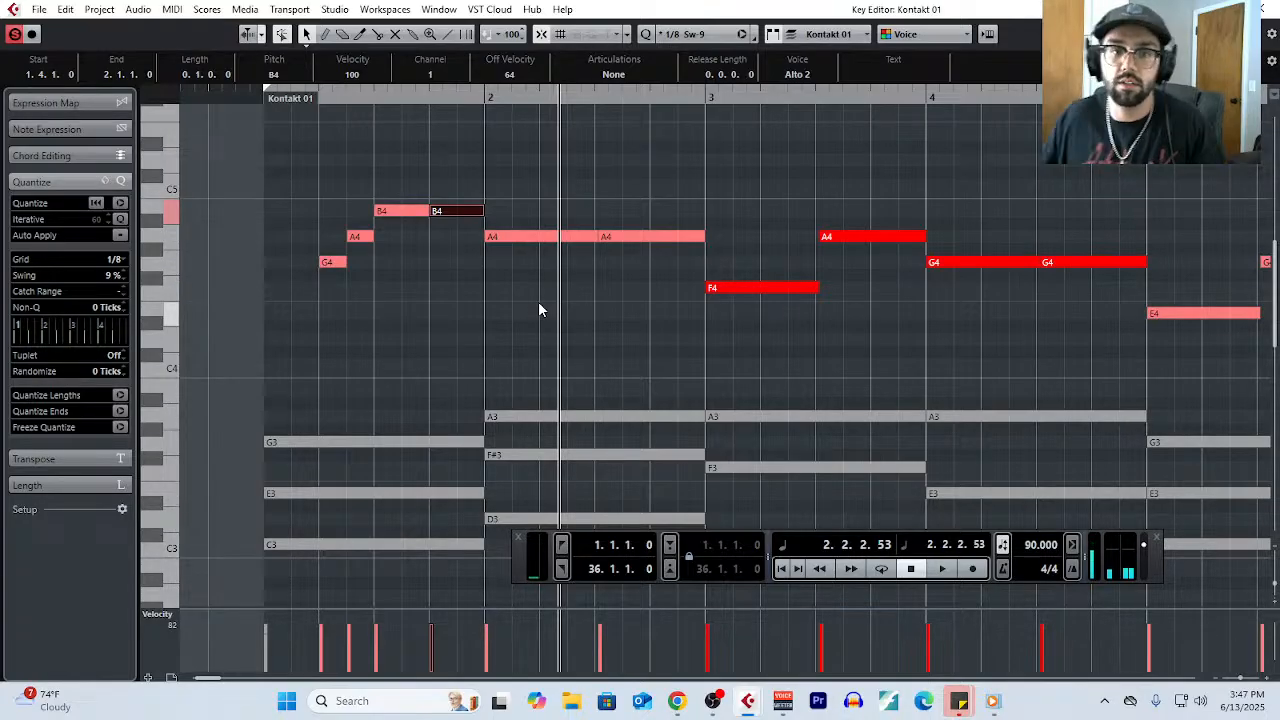
- Set the project tempo to 60 BPM
left_click_drag(543, 293, 660, 296)
right_click(543, 290)
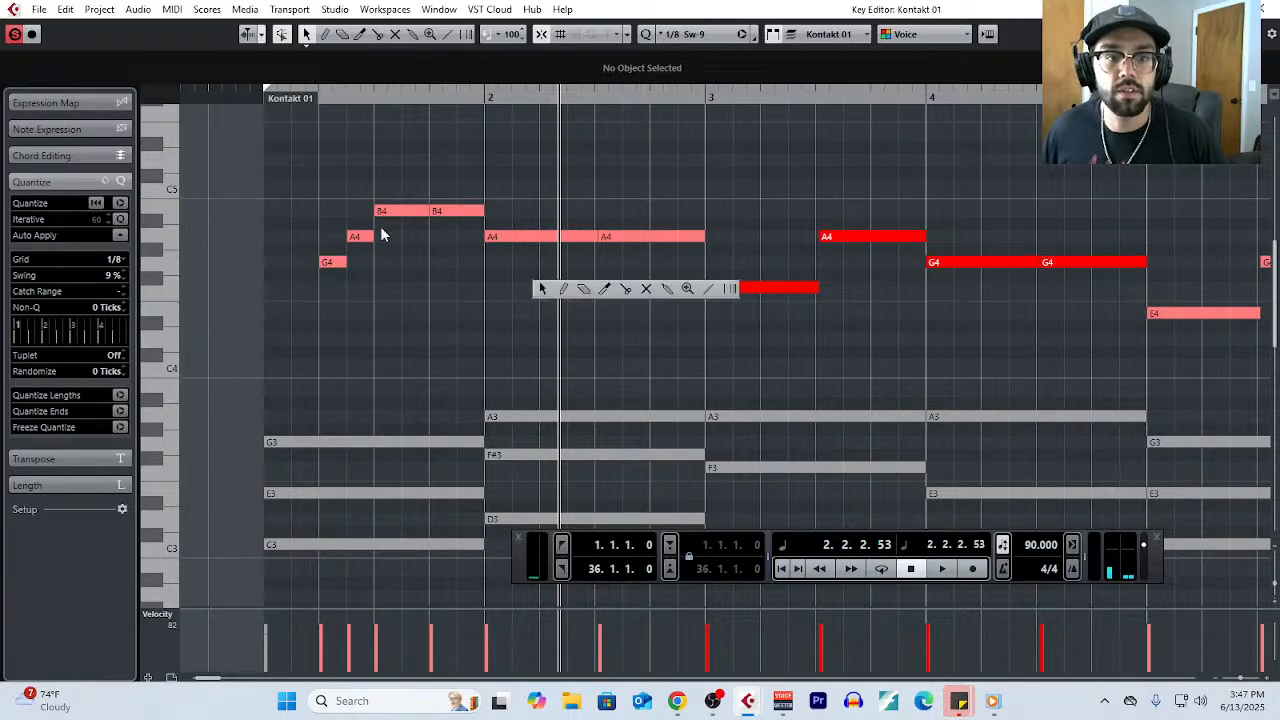
left_click(362, 275)
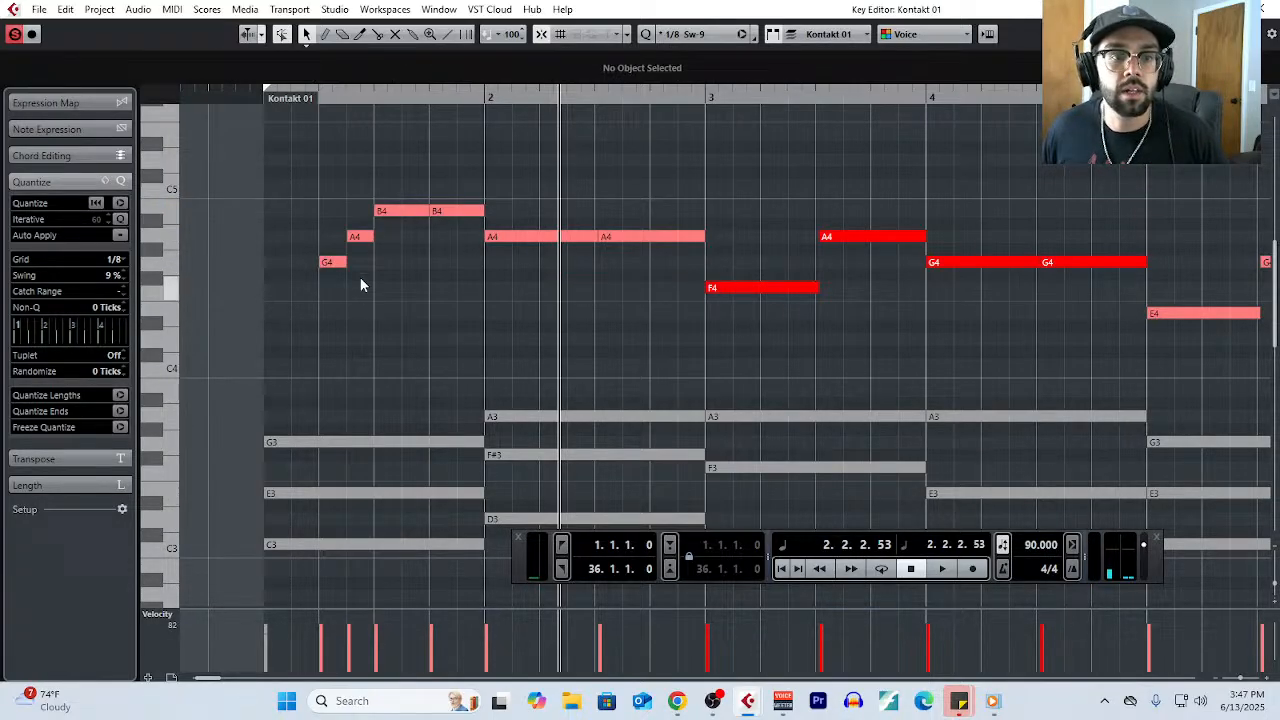
left_click(1040, 544)
type("6")
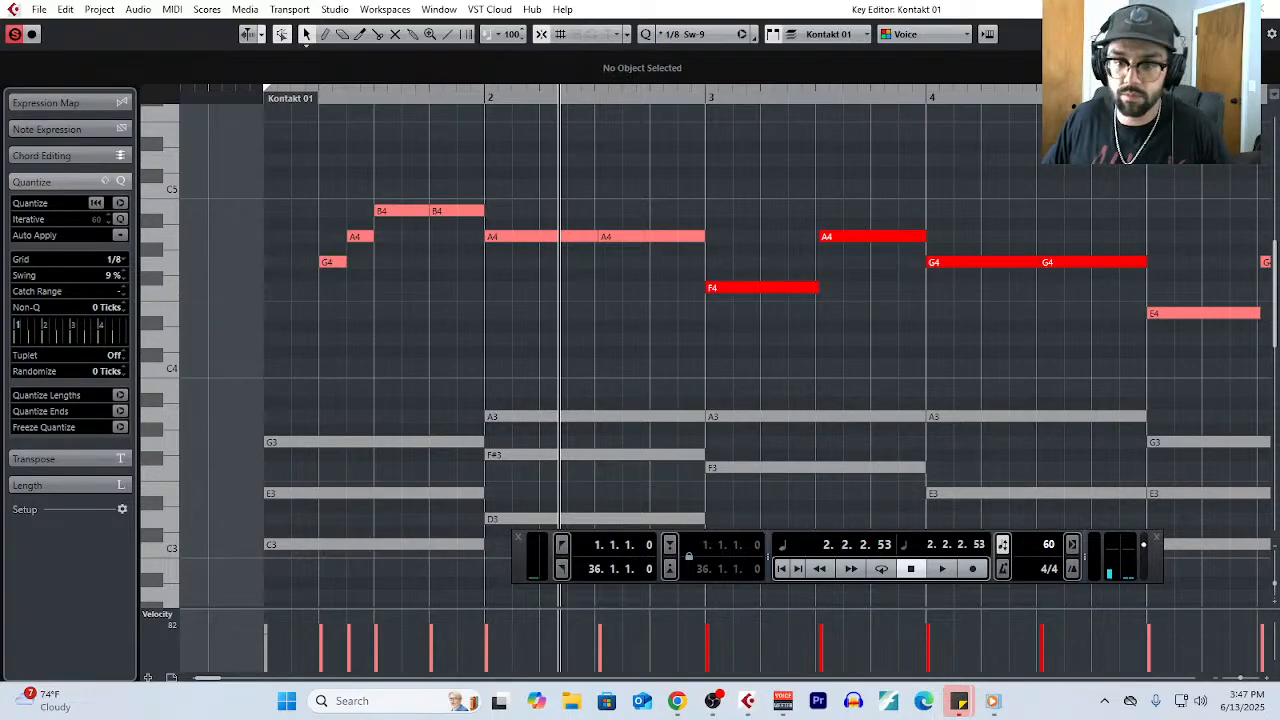
type("0")
key("Return")
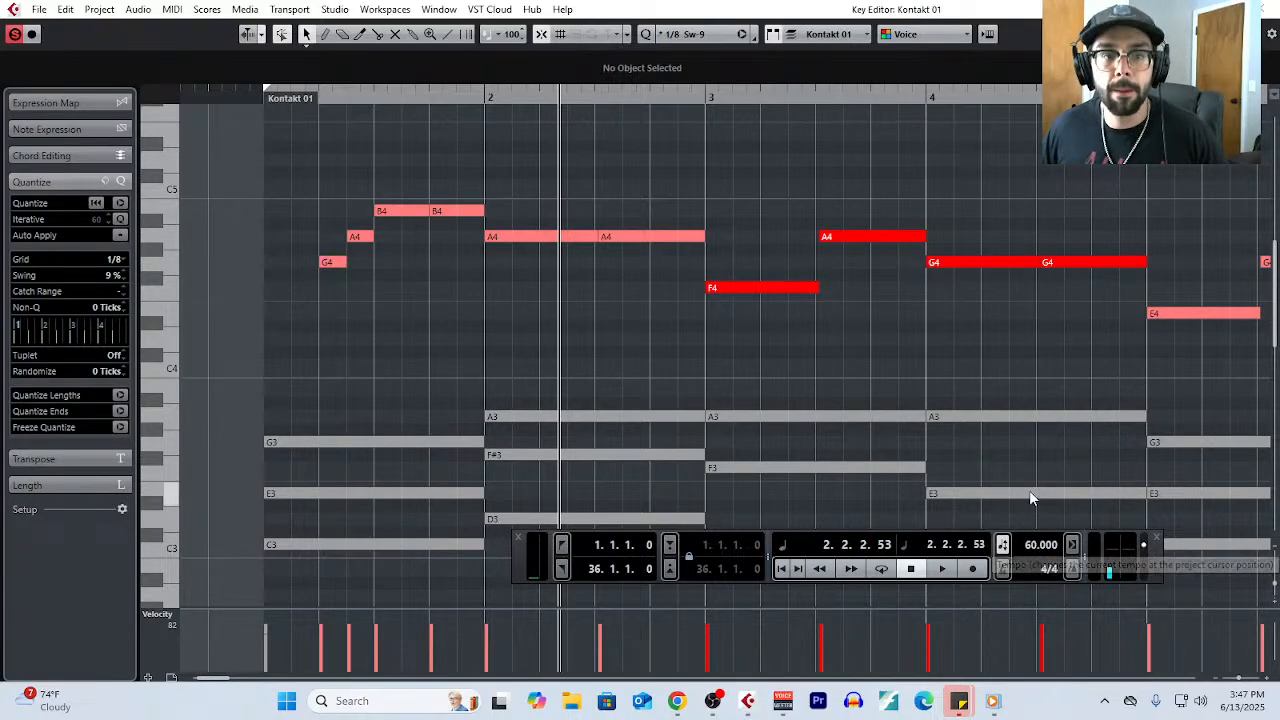
- Play the melody from the start of bar 1 to hear the opening at the slower tempo
scroll(1002, 428, "down", 4)
scroll(1002, 428, "right", 5)
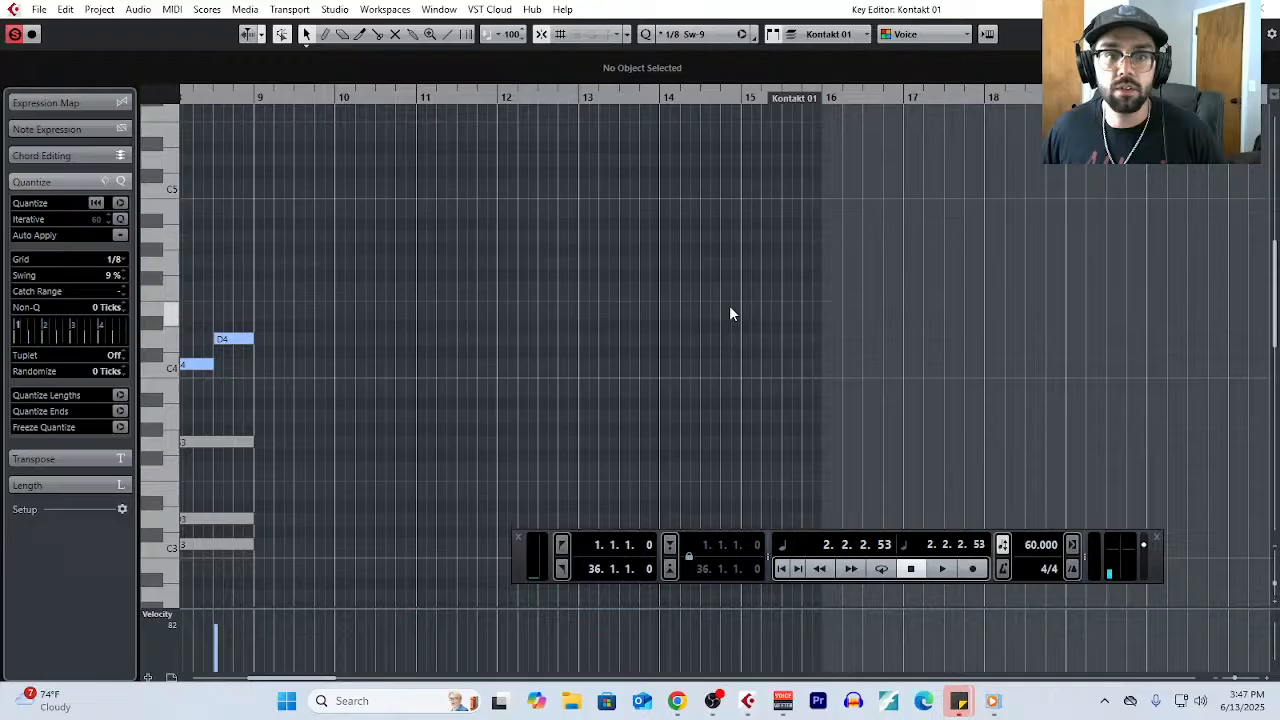
left_click(415, 100)
scroll(496, 342, "left", 3)
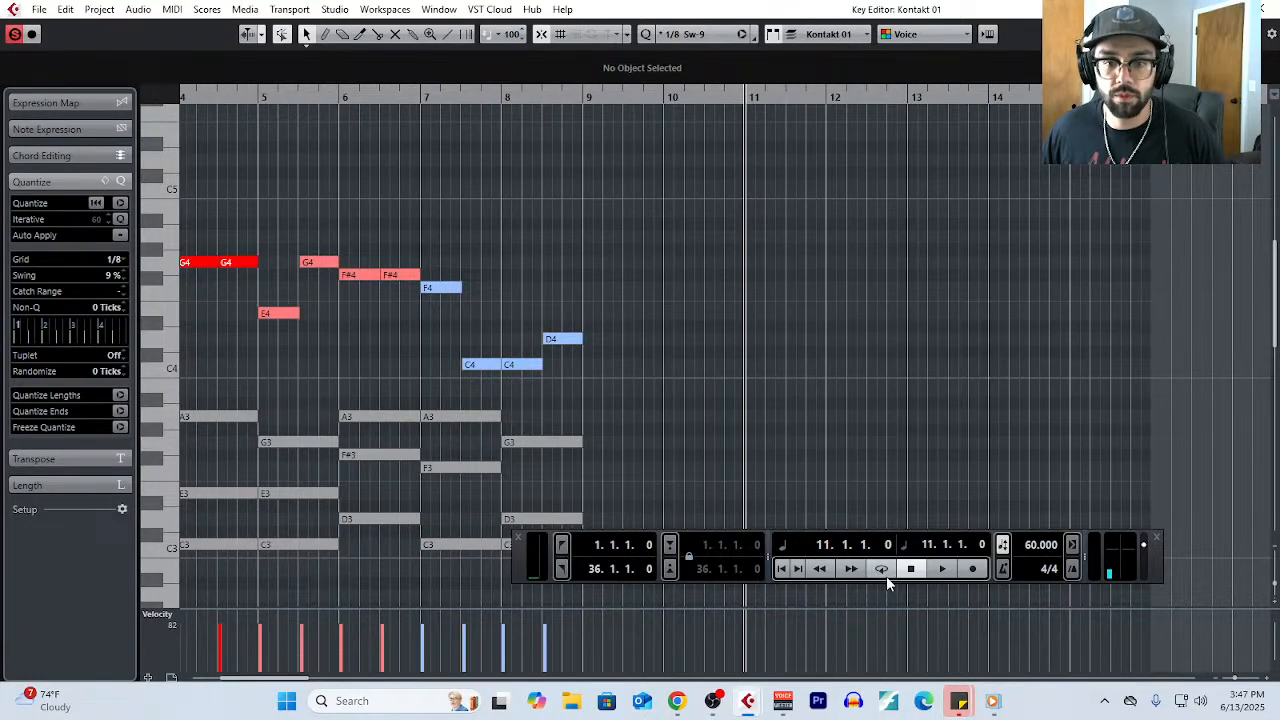
scroll(541, 393, "left", 3)
left_click(263, 100)
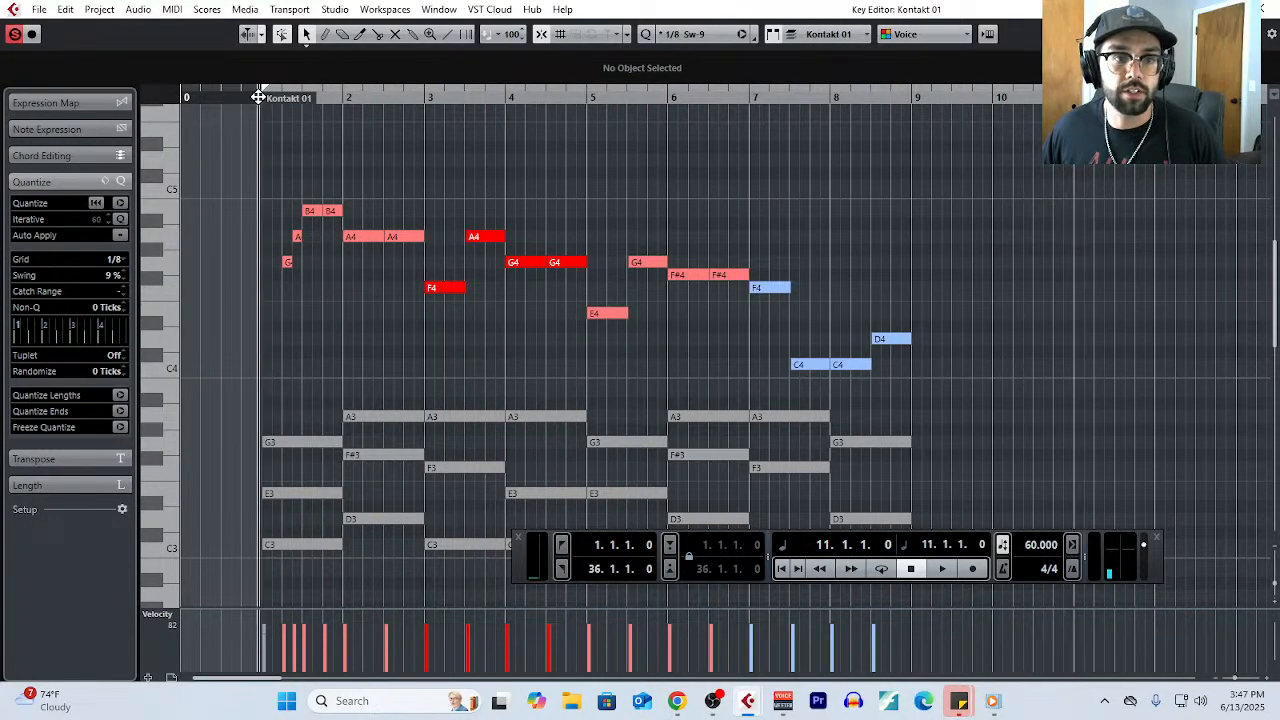
key("space")
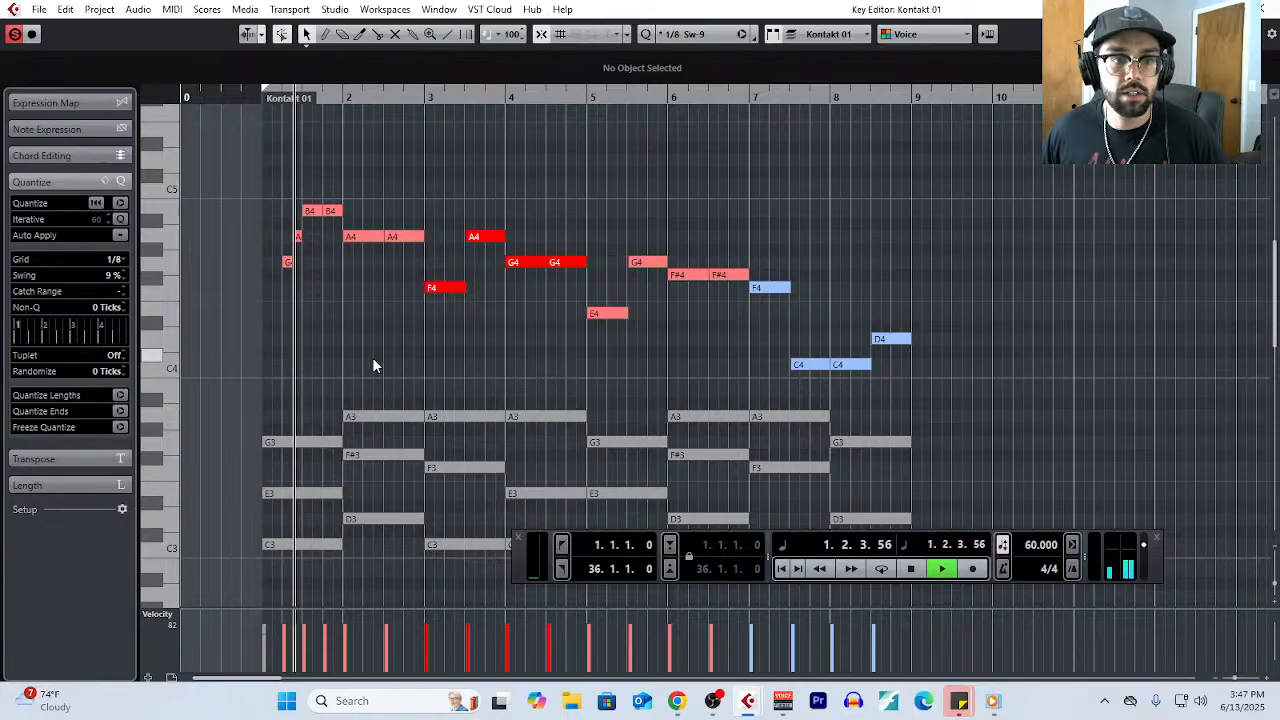
key("space")
- Set the tempo to 70 BPM and play the melody from the start of bar 1
scroll(286, 372, "up", 3)
double_click(1026, 545)
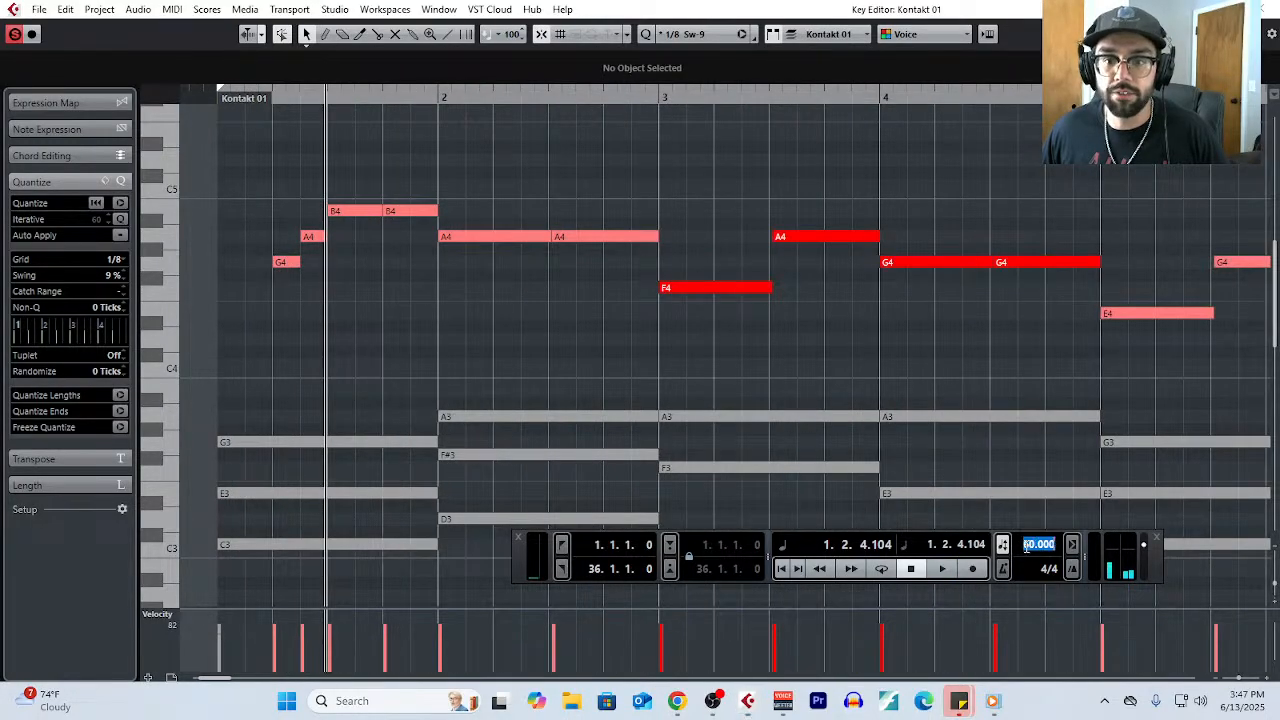
type("70")
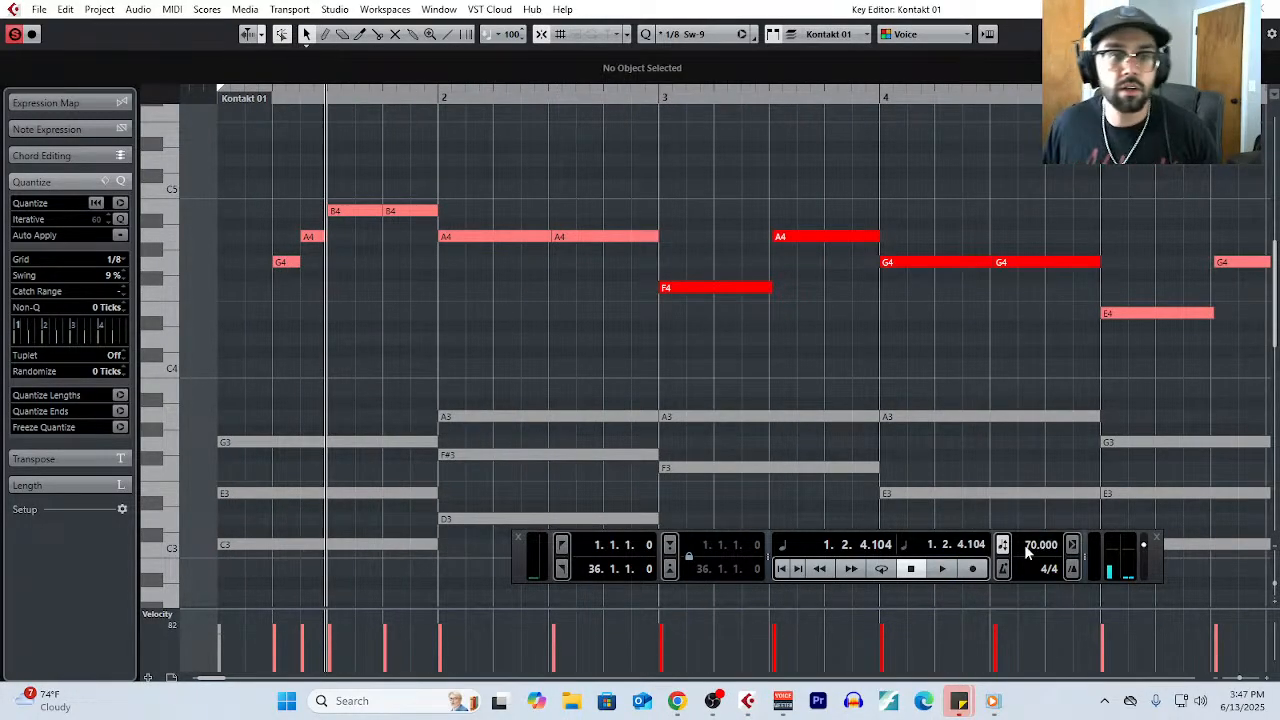
left_click(214, 94)
key("space")
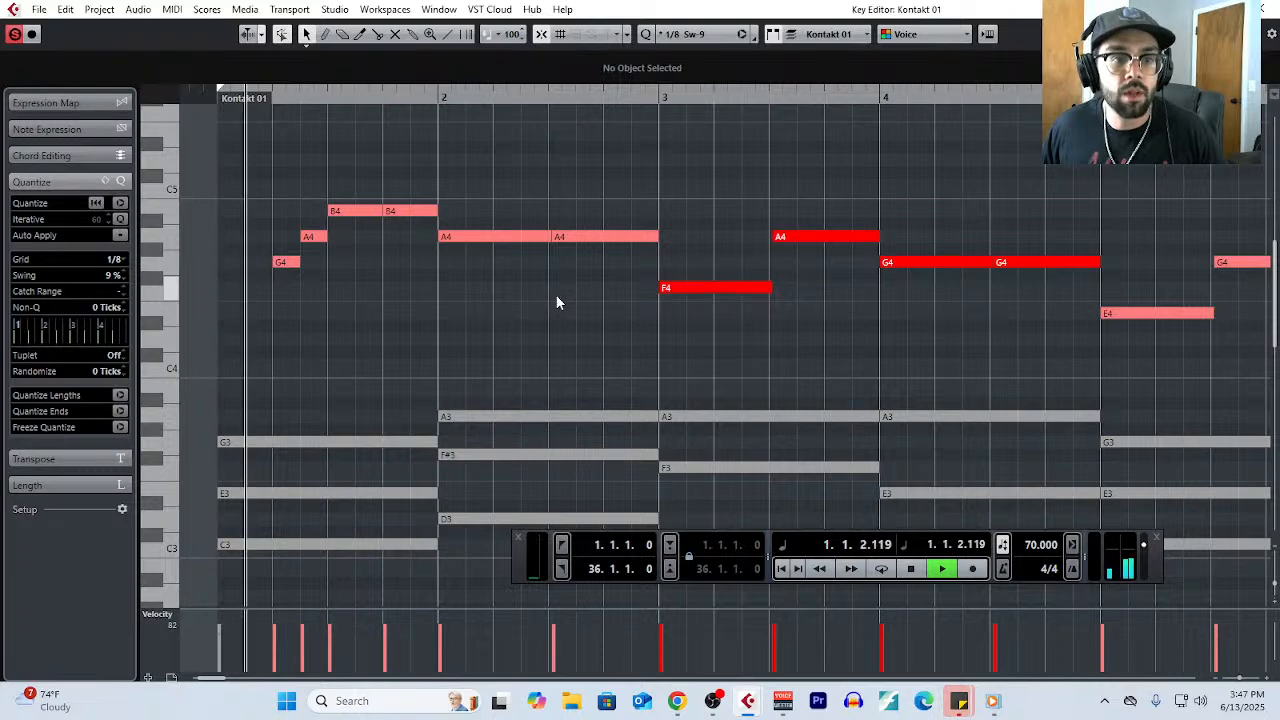
- Split bar 2's first A4 on the offbeat of beat 2, and lower the two notes that follow to G4 and F#4
right_click(558, 347)
left_click(611, 337)
left_click(523, 237)
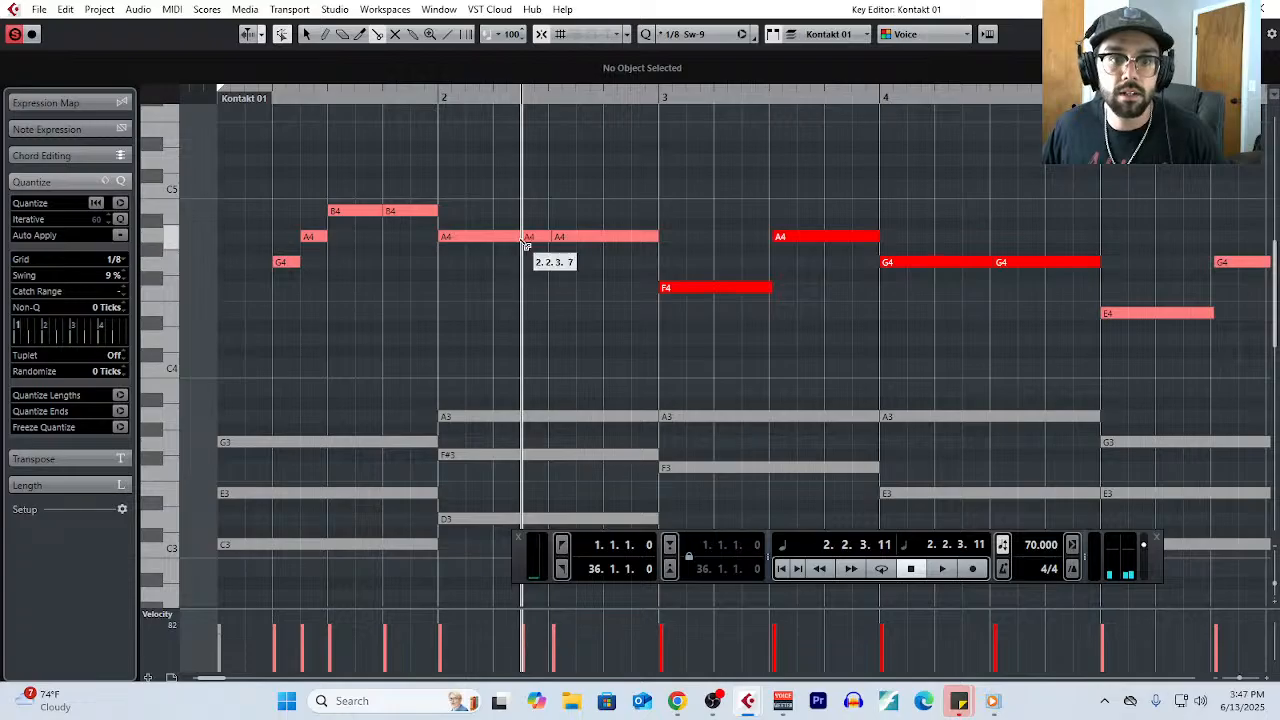
left_click_drag(543, 237, 576, 275)
left_click(576, 246)
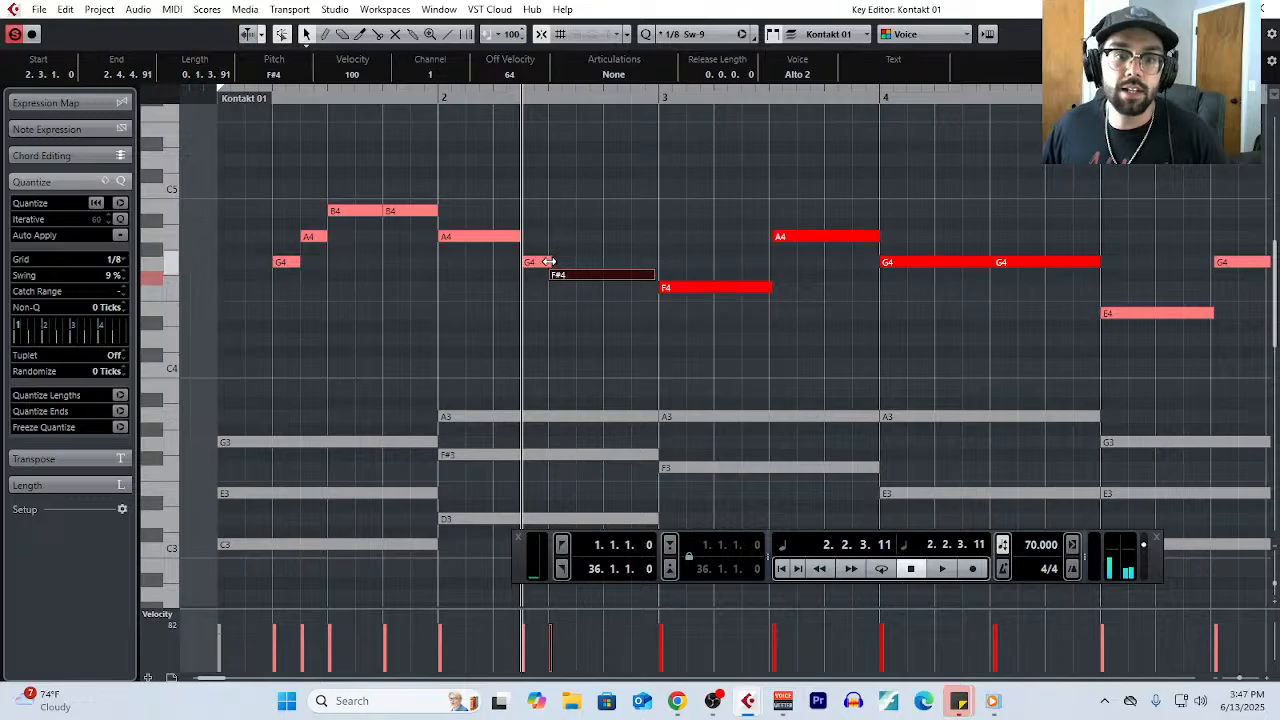
- Quantize the ends of all melody notes in the bars 1–2 phrase
left_click(549, 261)
left_click_drag(267, 173, 560, 306)
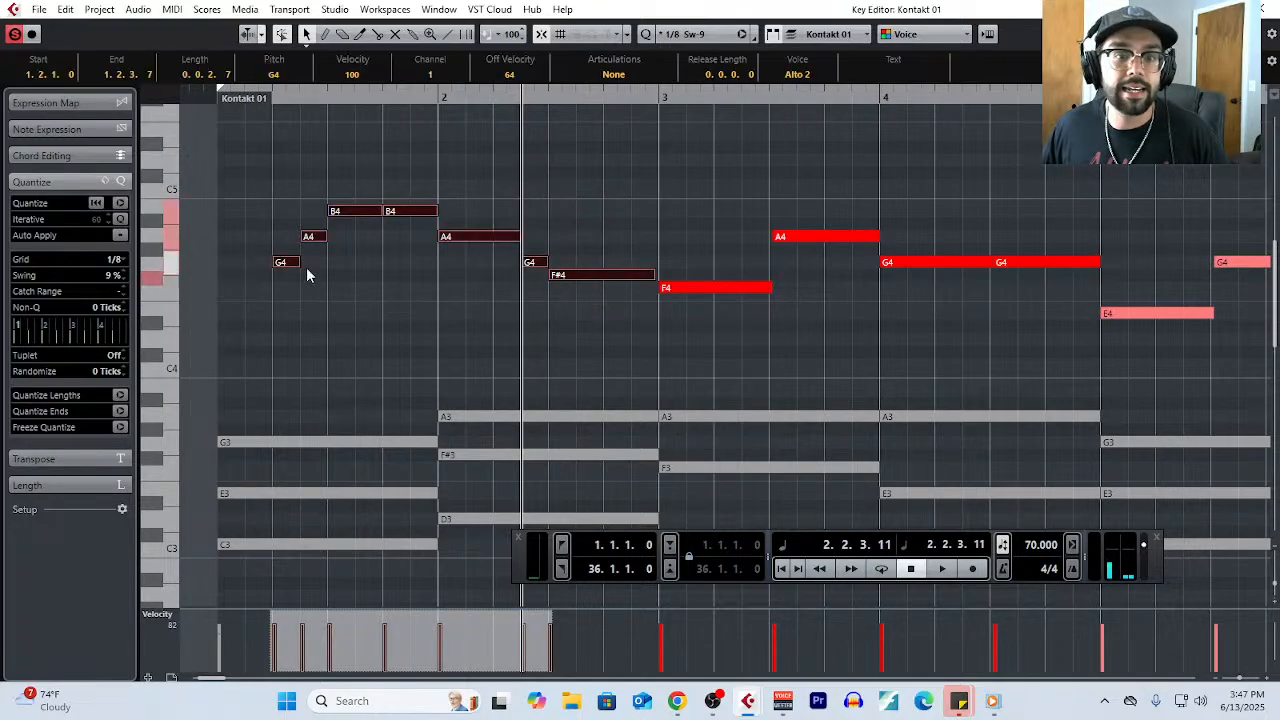
left_click(120, 235)
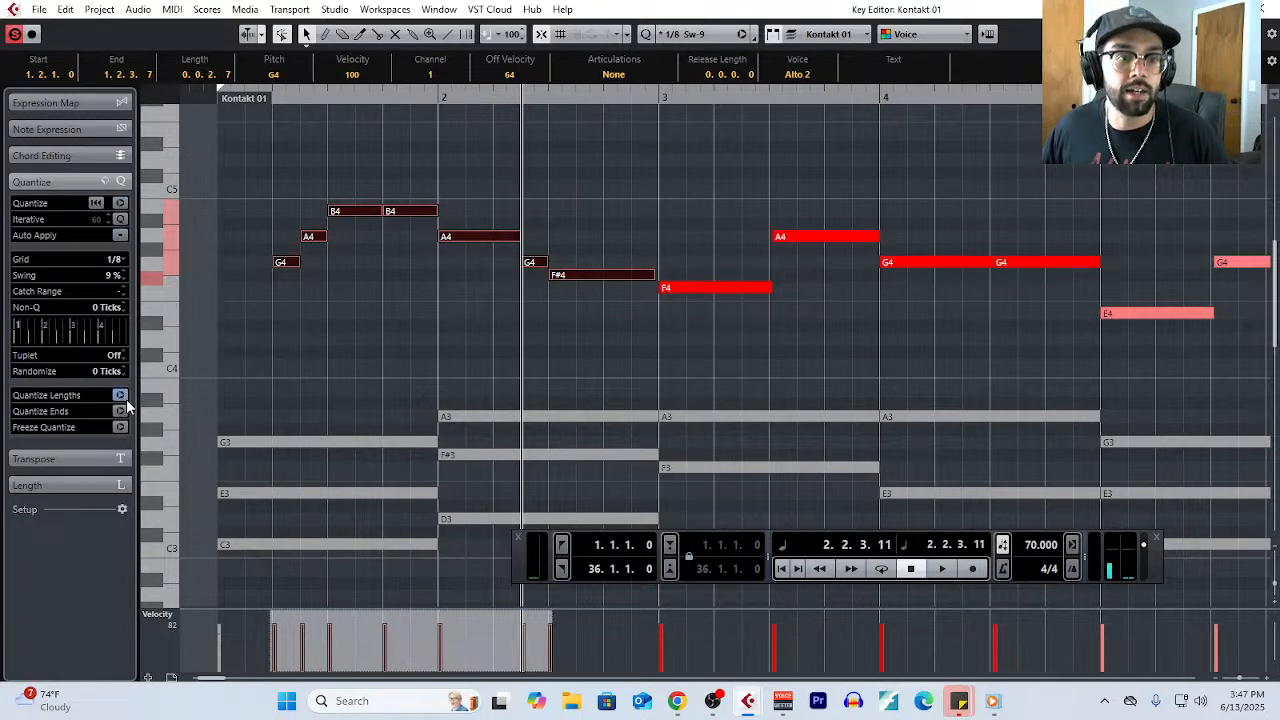
left_click(122, 412)
scroll(410, 347, "down", 1)
left_click(450, 304)
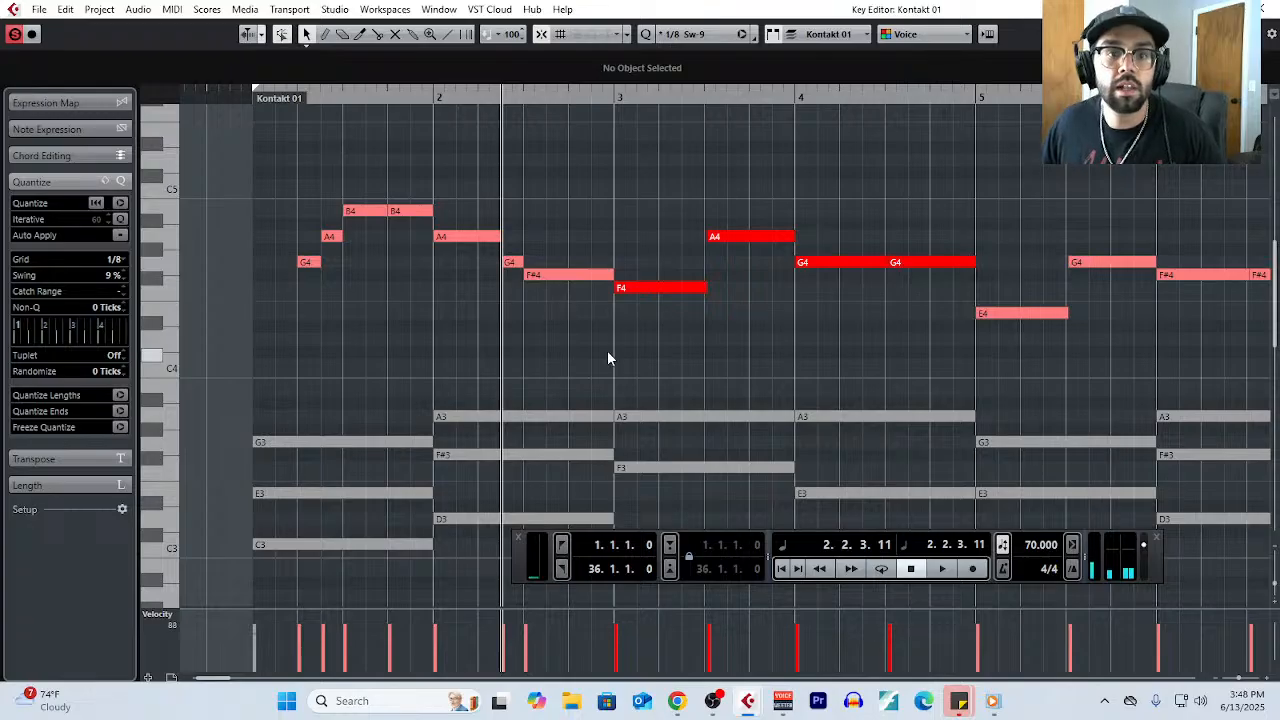
- Make the F4 in bar 3 start on beat 2, split it into two eighth notes, and raise the second to G4
left_click_drag(617, 289, 700, 262)
right_click(673, 322)
left_click(756, 325)
left_click(693, 289, "alt")
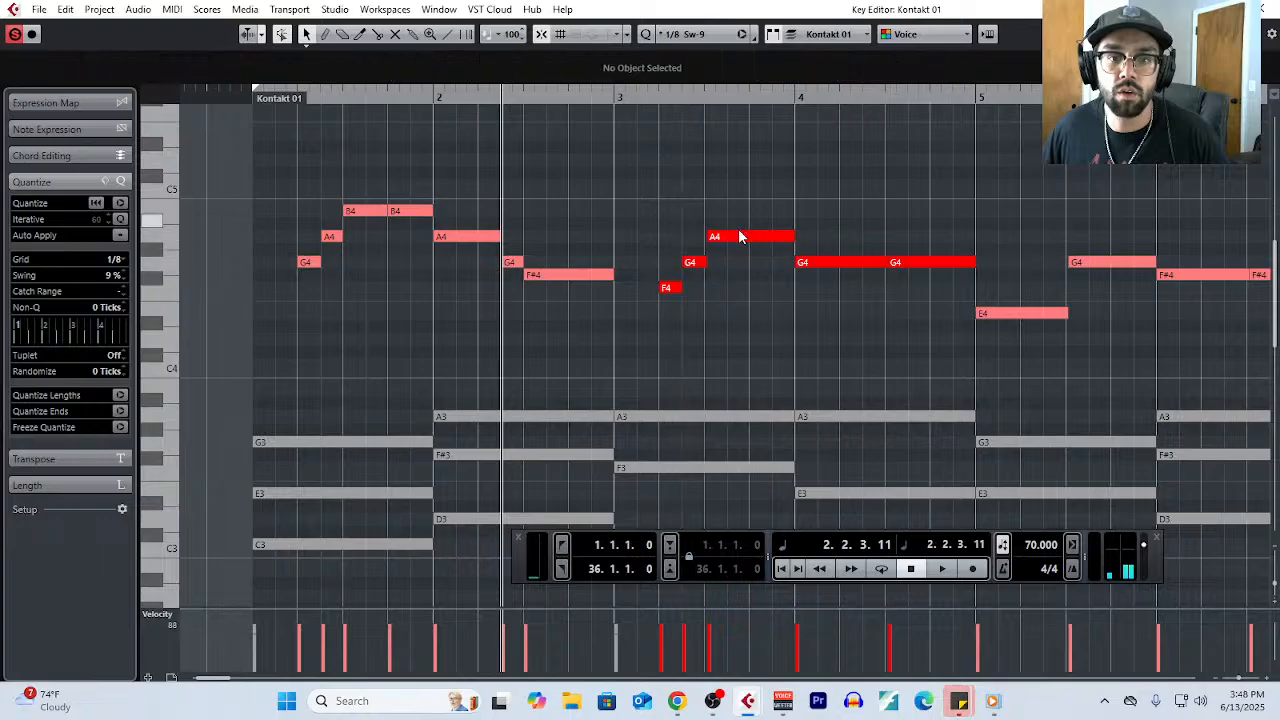
- Split the A4 in bar 3 into two notes at beat 4
left_click(737, 237)
right_click(737, 271)
left_click(840, 272)
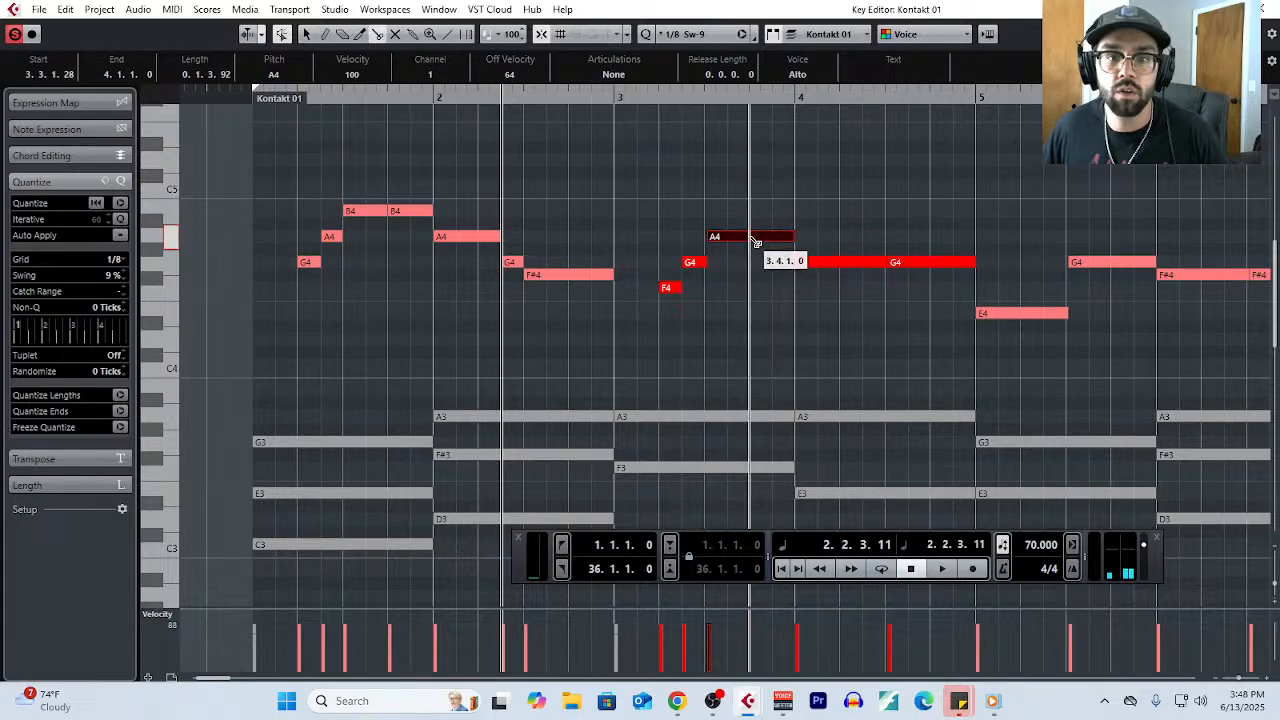
left_click(752, 237)
- Split bar 4's first G4 on the offbeat of beat 2, and lower the two notes that follow to F4 and E4
left_click(855, 265)
right_click(856, 273)
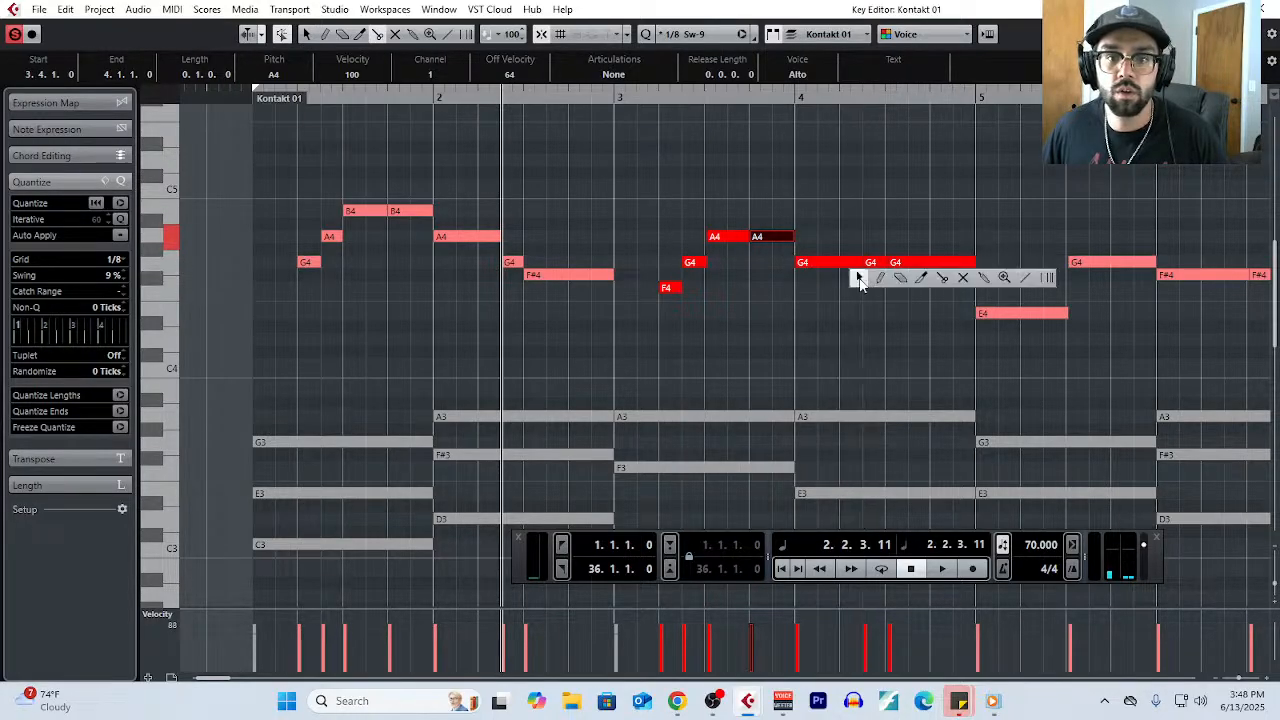
left_click(858, 277)
left_click(872, 264)
left_click_drag(872, 268, 895, 312)
left_click(905, 263)
- Quantize the note ends of the bars 3–4 phrase, and play the melody from bar 1 into bar 5
left_click_drag(668, 222, 935, 347)
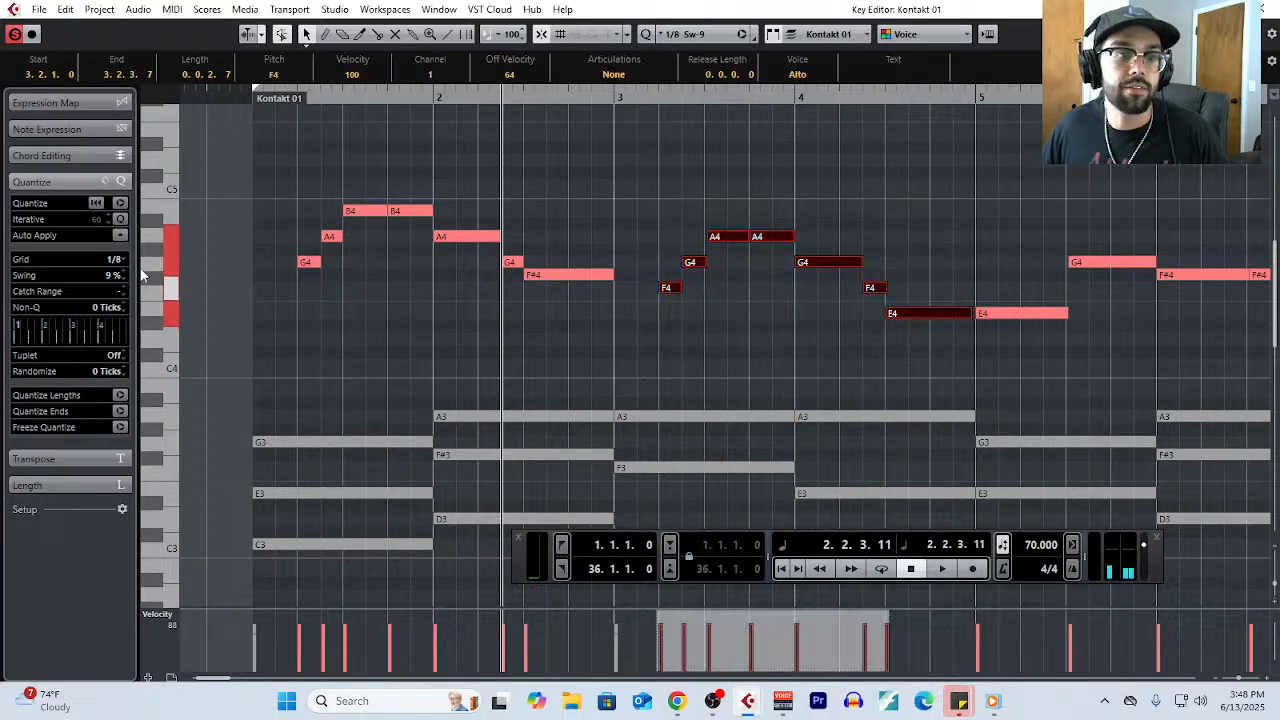
left_click(120, 411)
left_click(251, 100)
key("space")
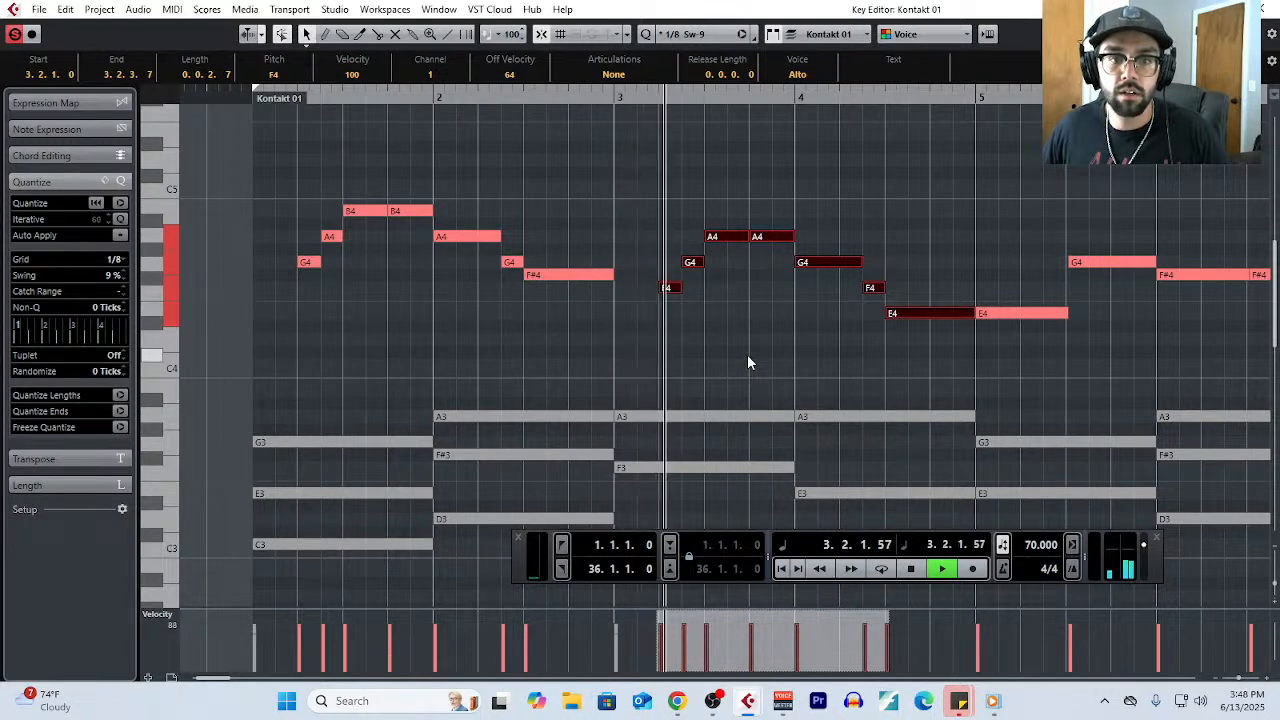
key("g")
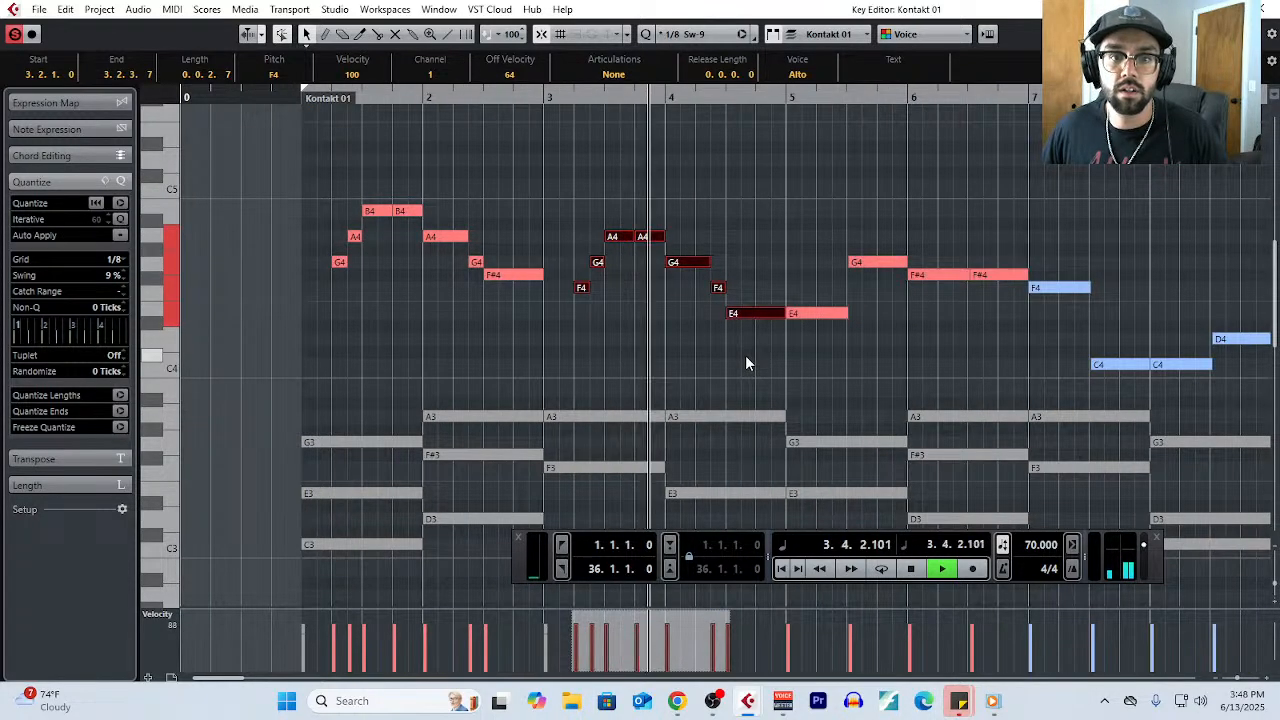
scroll(745, 363, "down", 2)
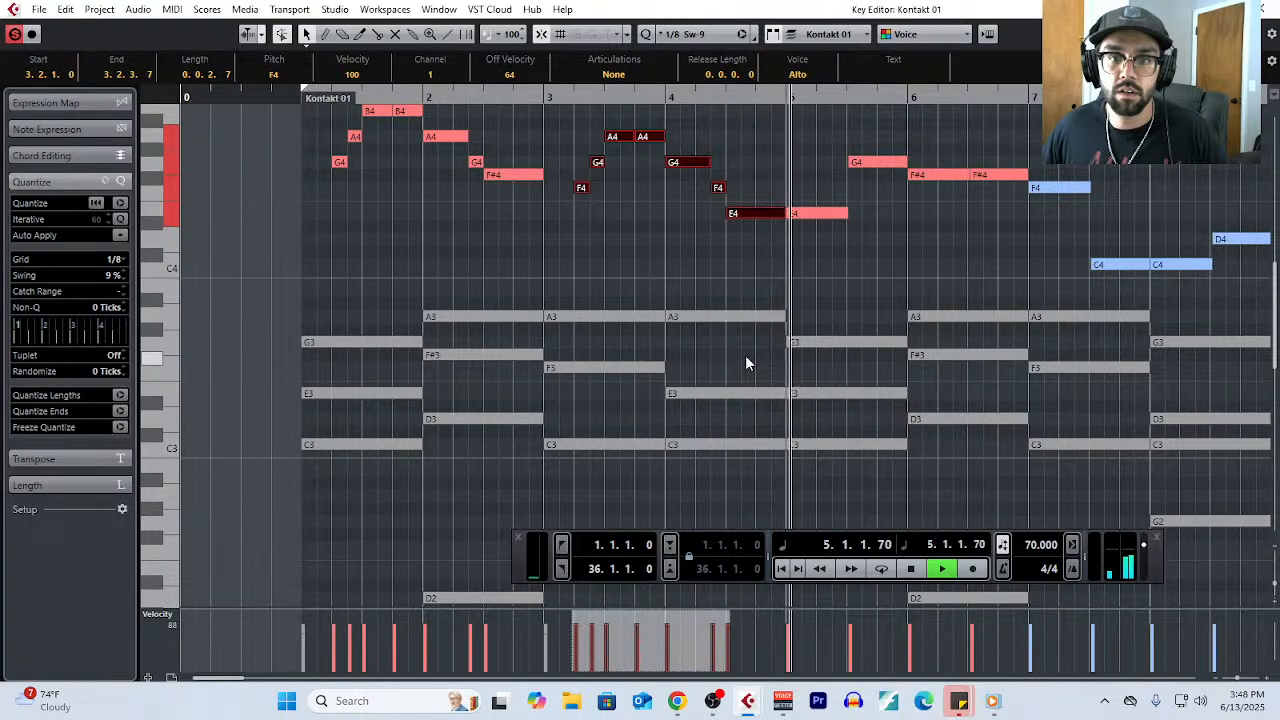
key("space")
scroll(805, 259, "up", 2)
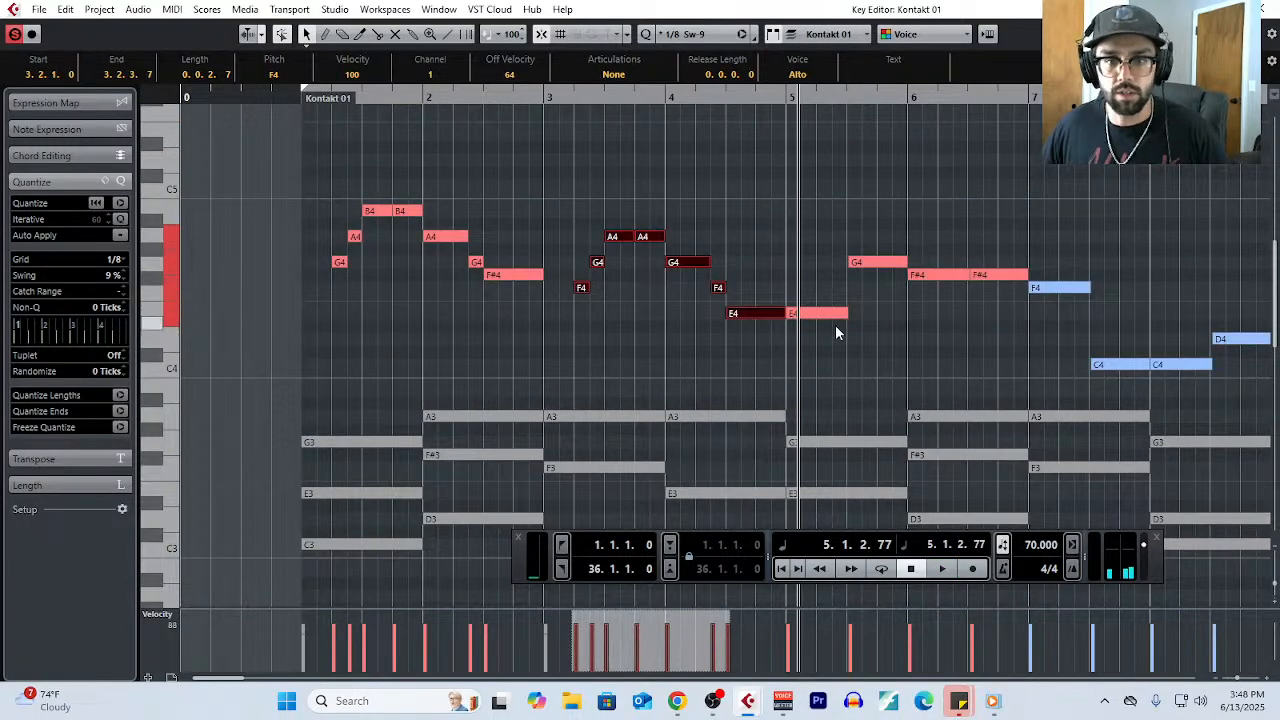
- Set the tempo to 72 BPM
double_click(1045, 545)
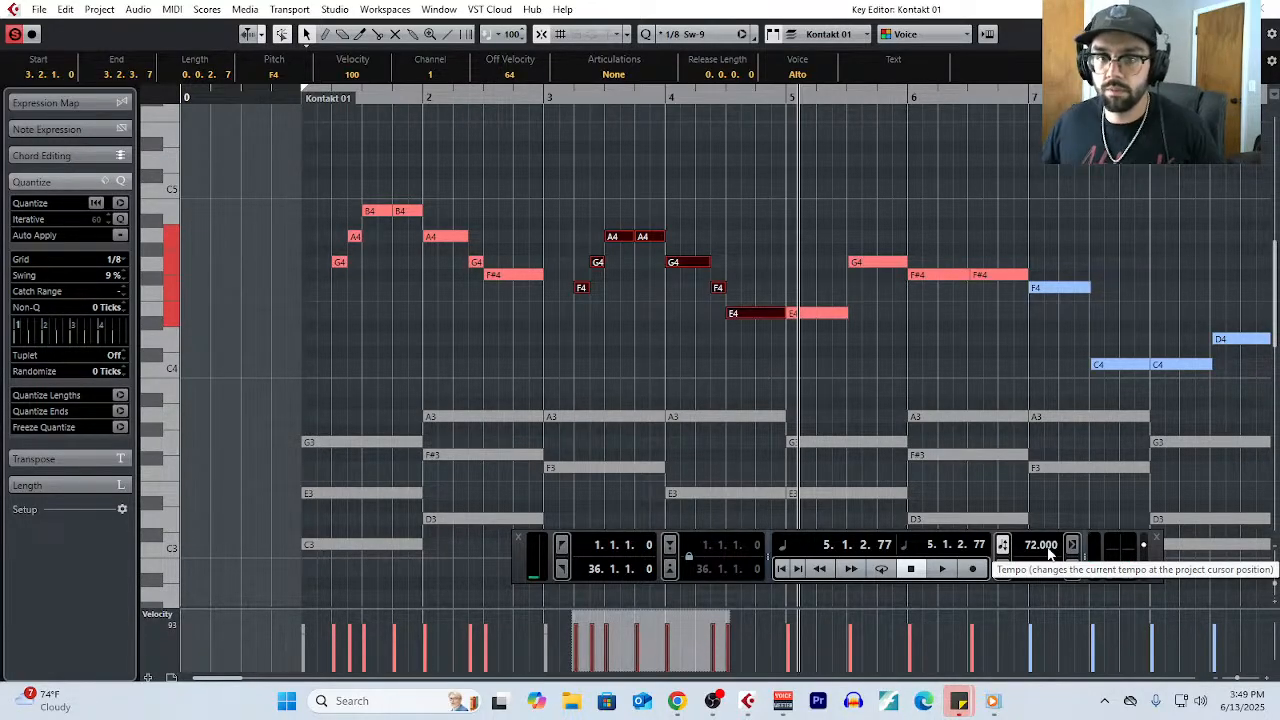
- Split the E4 in bar 5 at beat 2 and delete its first part, leaving beat 1 empty
scroll(814, 362, "up", 3)
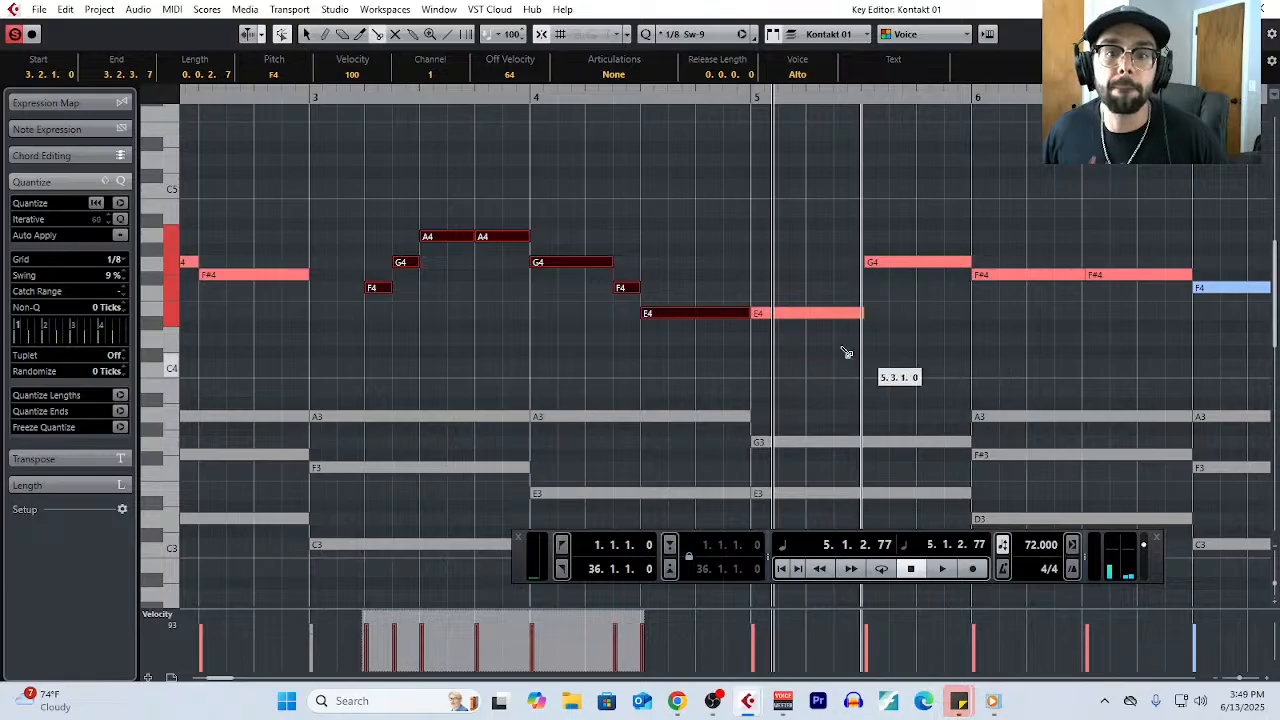
left_click(804, 314)
right_click(757, 309)
left_click(757, 309)
left_click(760, 313)
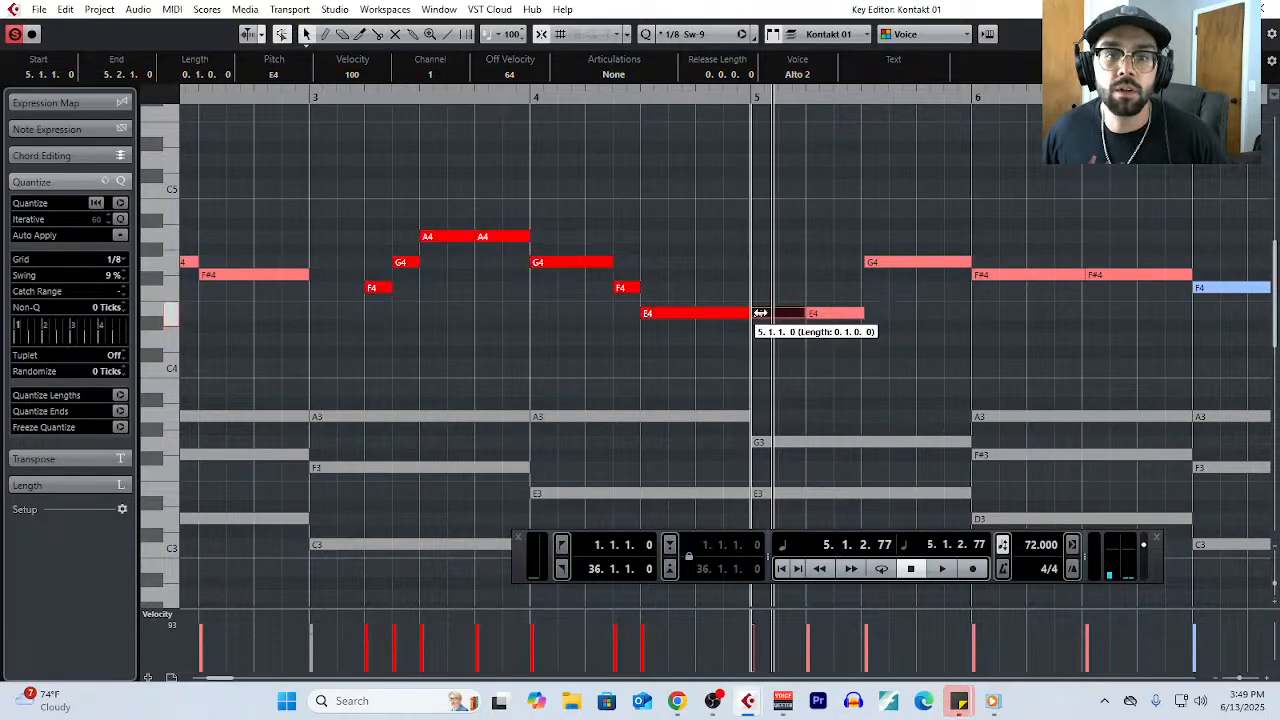
left_click_drag(760, 313, 786, 313)
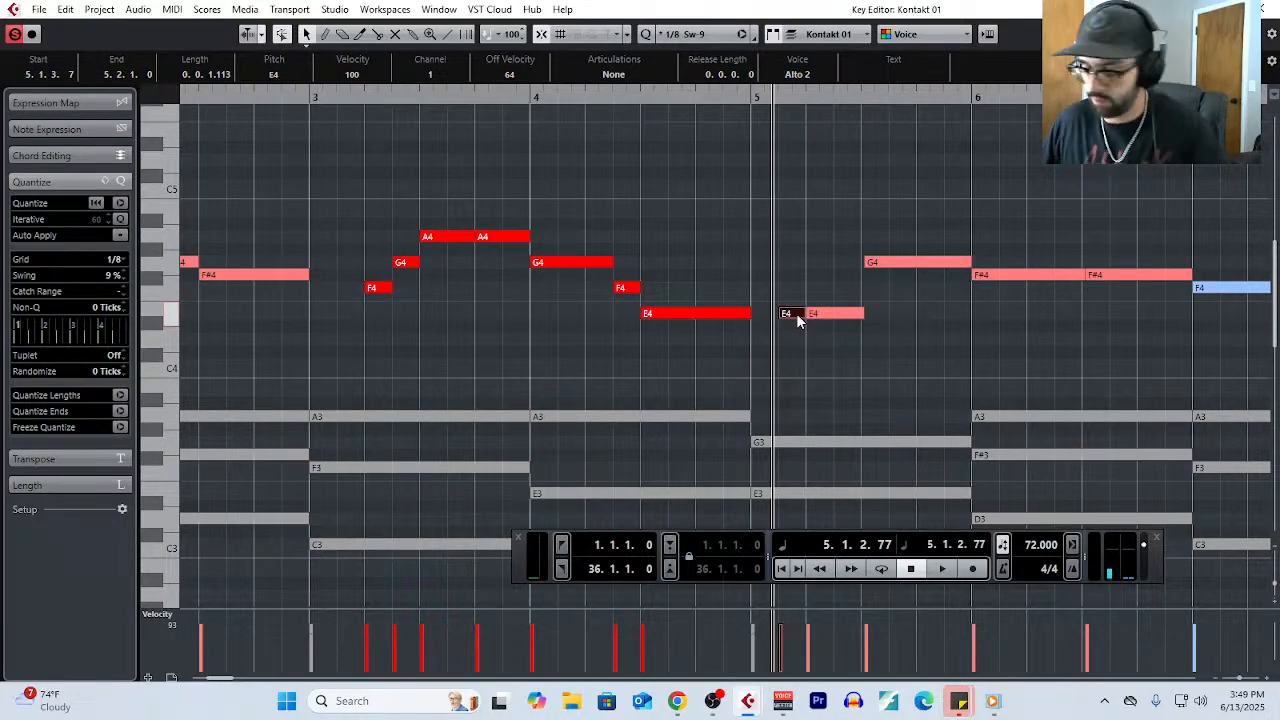
key("Delete")
- Split the remaining E4 in bar 5 into two eighth notes and raise the second to F#4
right_click(810, 345)
left_click(897, 347)
left_click(839, 315)
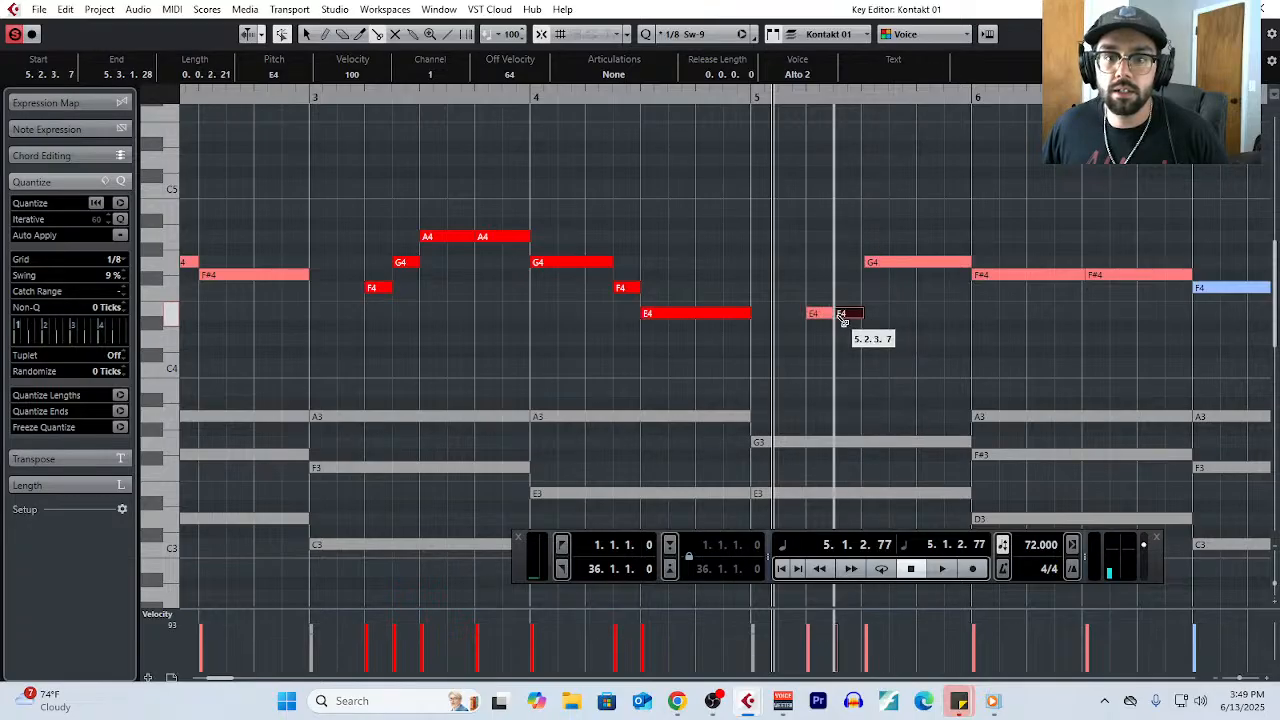
right_click(849, 328)
left_click(849, 328)
left_click_drag(857, 313, 860, 283)
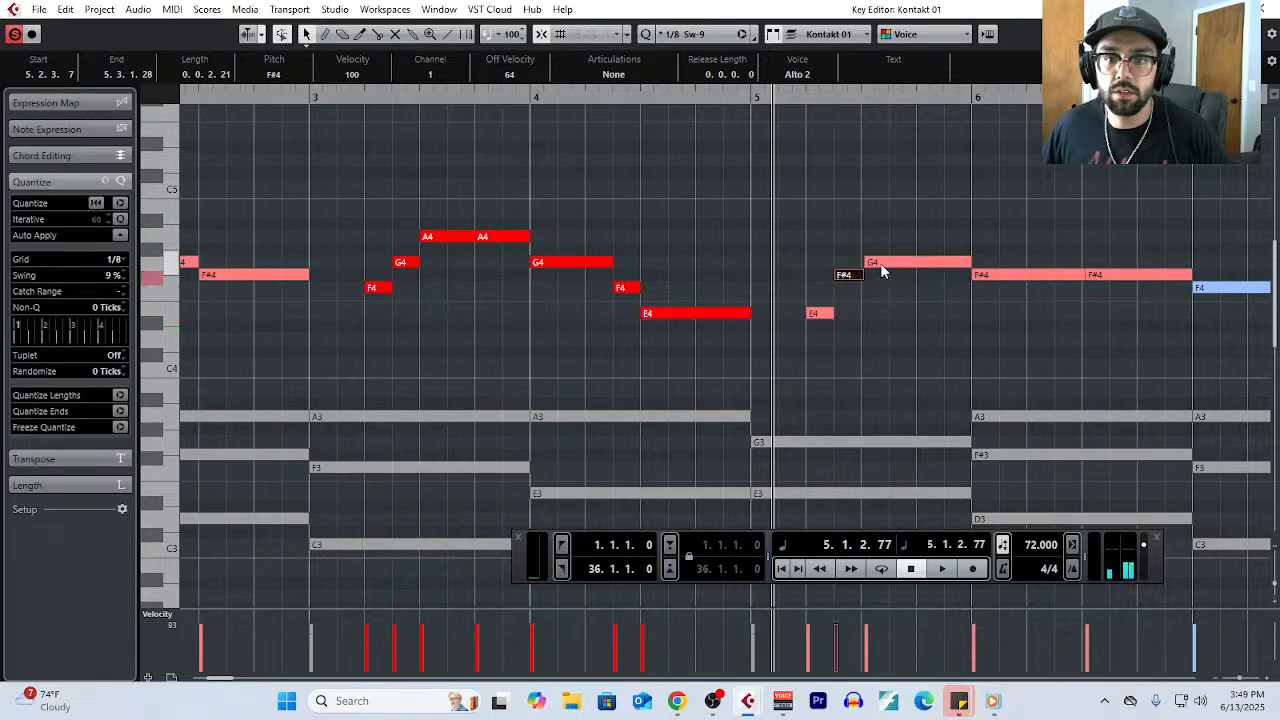
- Split the G4 in bar 5 into two notes at beat 4
left_click(885, 262)
right_click(921, 305)
left_click(1008, 305)
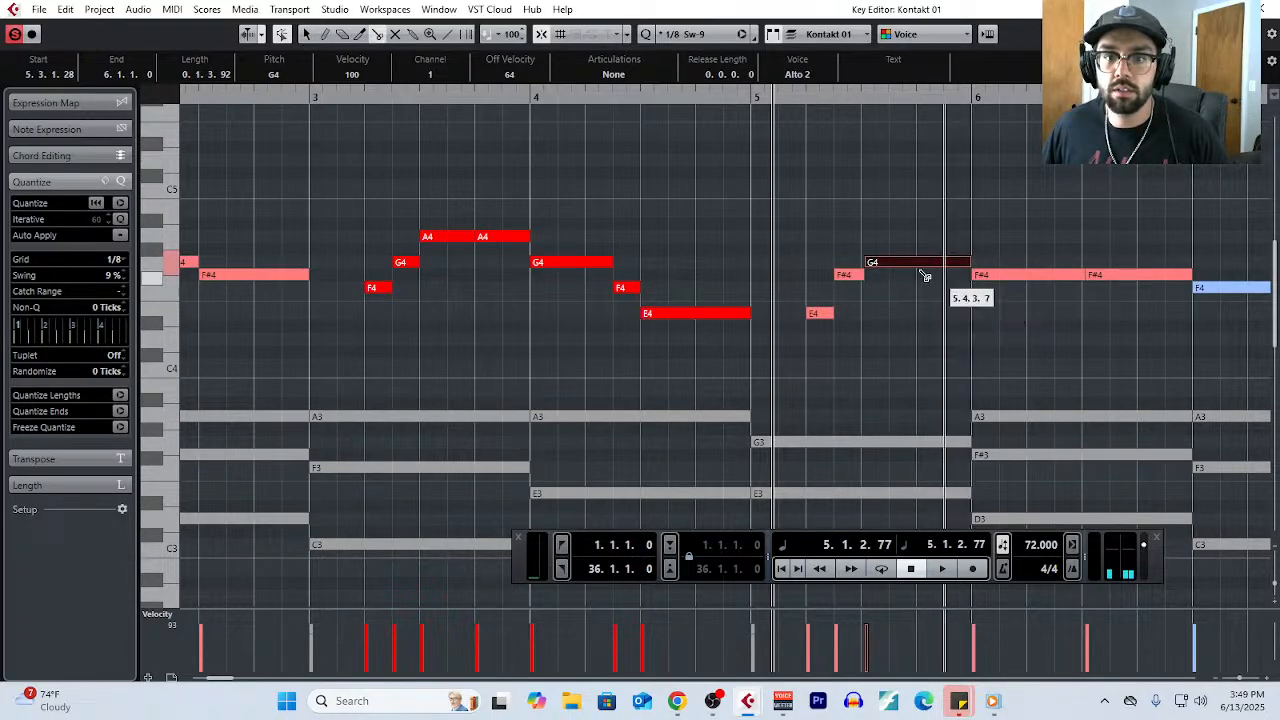
left_click(920, 266)
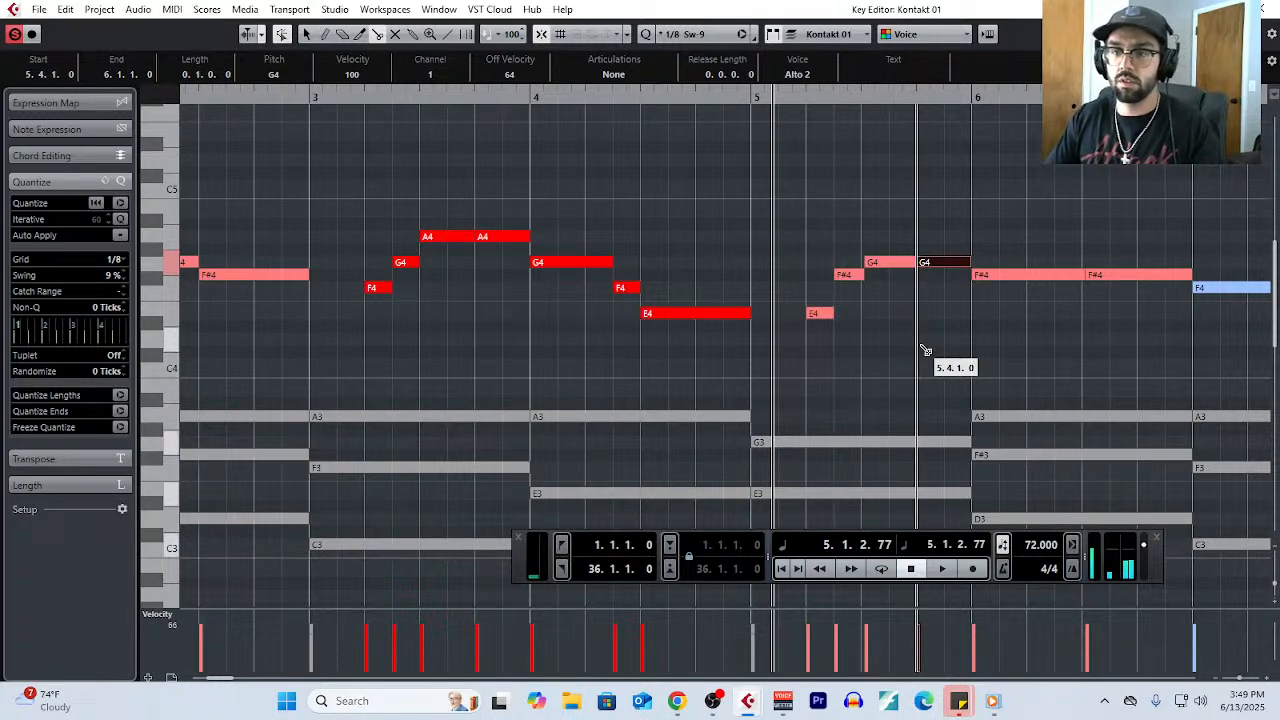
- Split the last eighth note off the first F#4 in bar 6 and lower it to E4
scroll(754, 375, "down", 4, "ctrl")
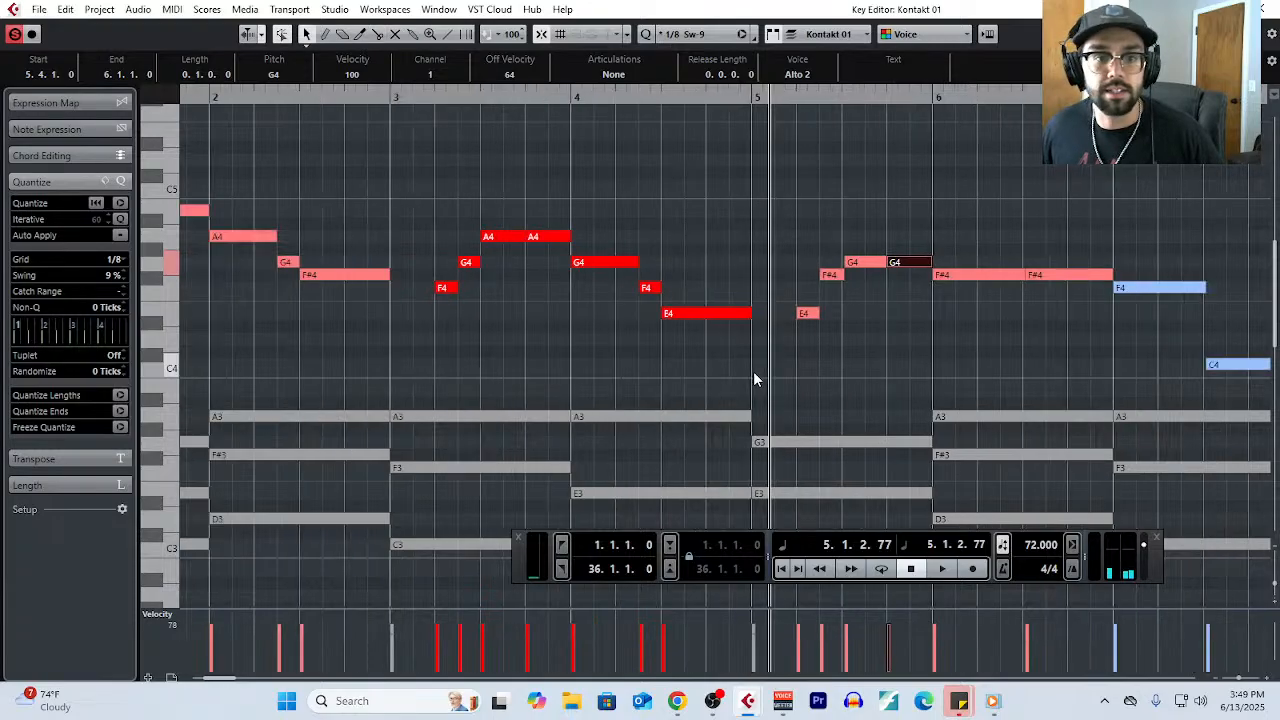
scroll(755, 372, "down", 2, "ctrl")
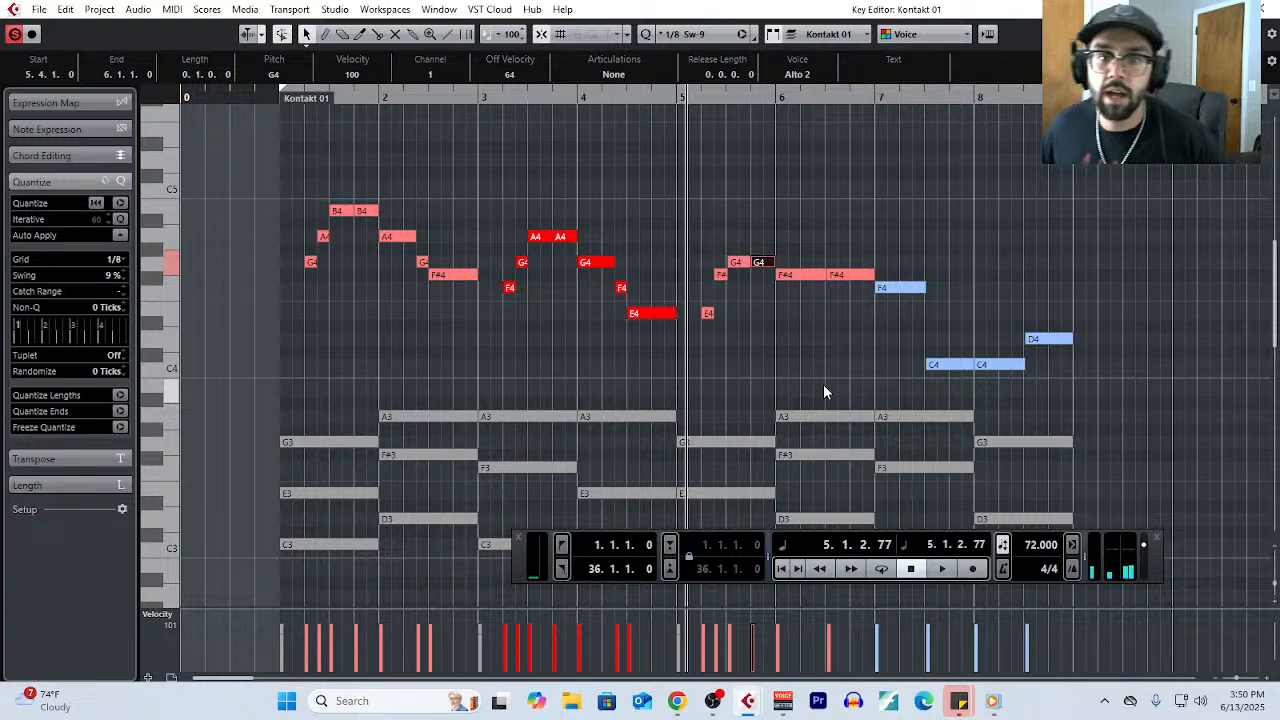
scroll(824, 388, "up", 3)
right_click(825, 357)
left_click(909, 358)
left_click(810, 277)
right_click(815, 289)
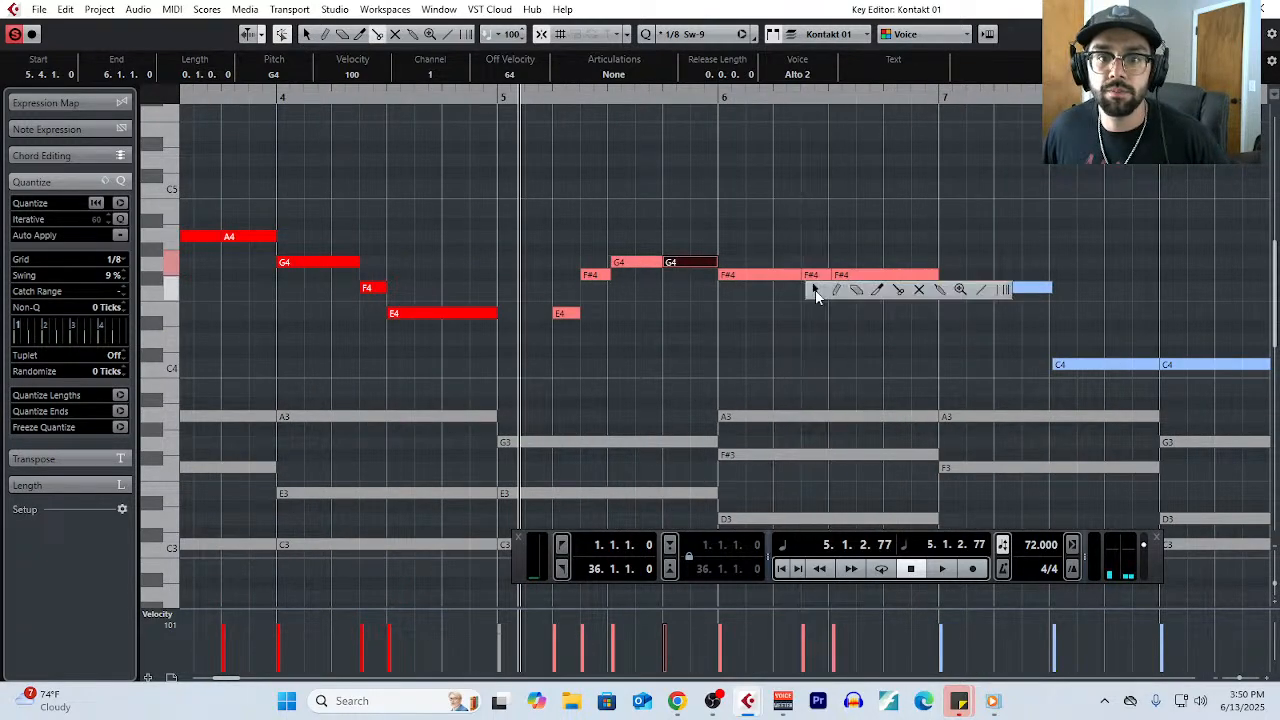
left_click(815, 289)
left_click_drag(817, 276, 818, 306)
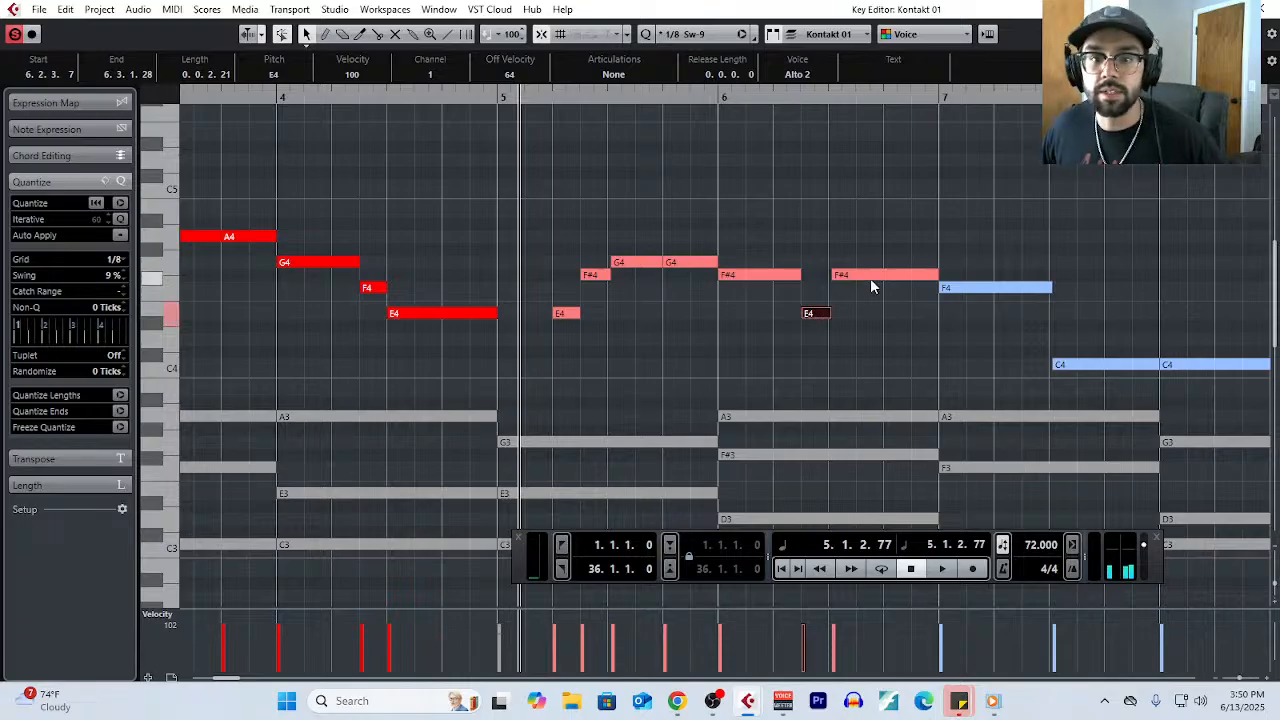
- Lower the remaining second F#4 in bar 6 to D4 and split it into a quarter note and two eighth notes
left_click_drag(870, 278, 875, 347)
right_click(885, 378)
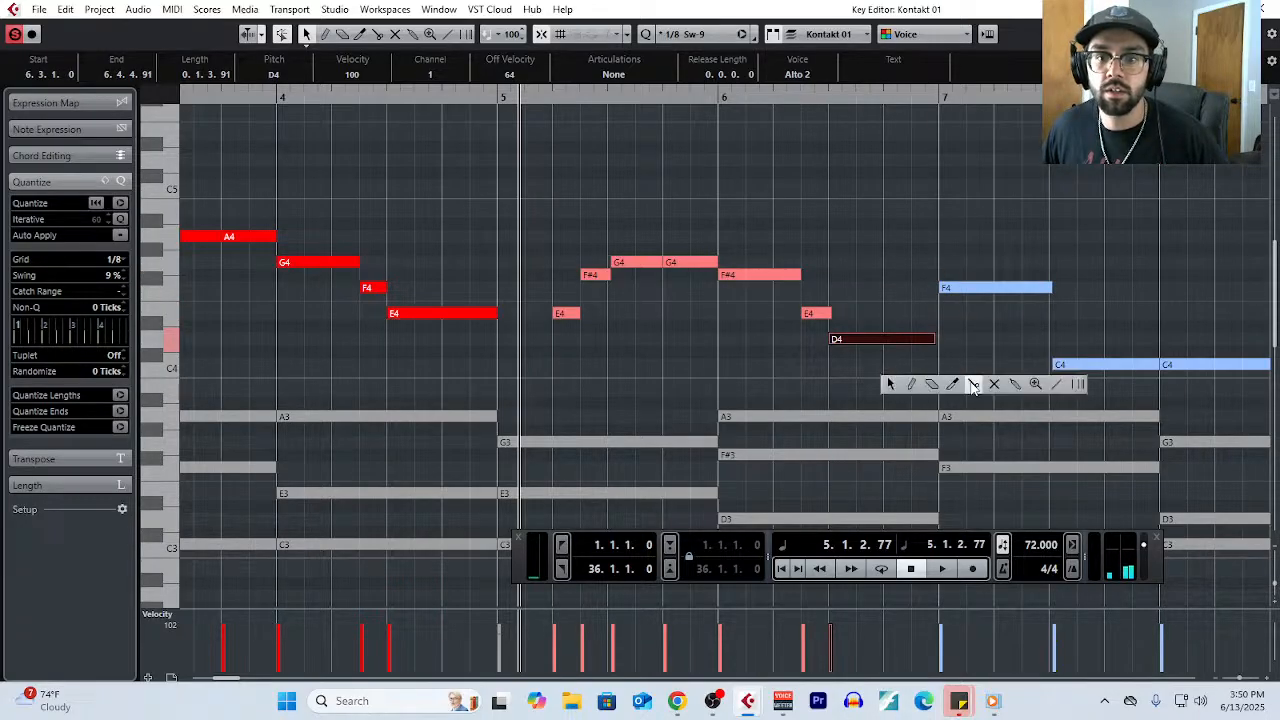
left_click(969, 378)
left_click(884, 339)
left_click(912, 339)
- Raise the last eighth-note D4 in bar 6 to E4
right_click(913, 348)
left_click(914, 348)
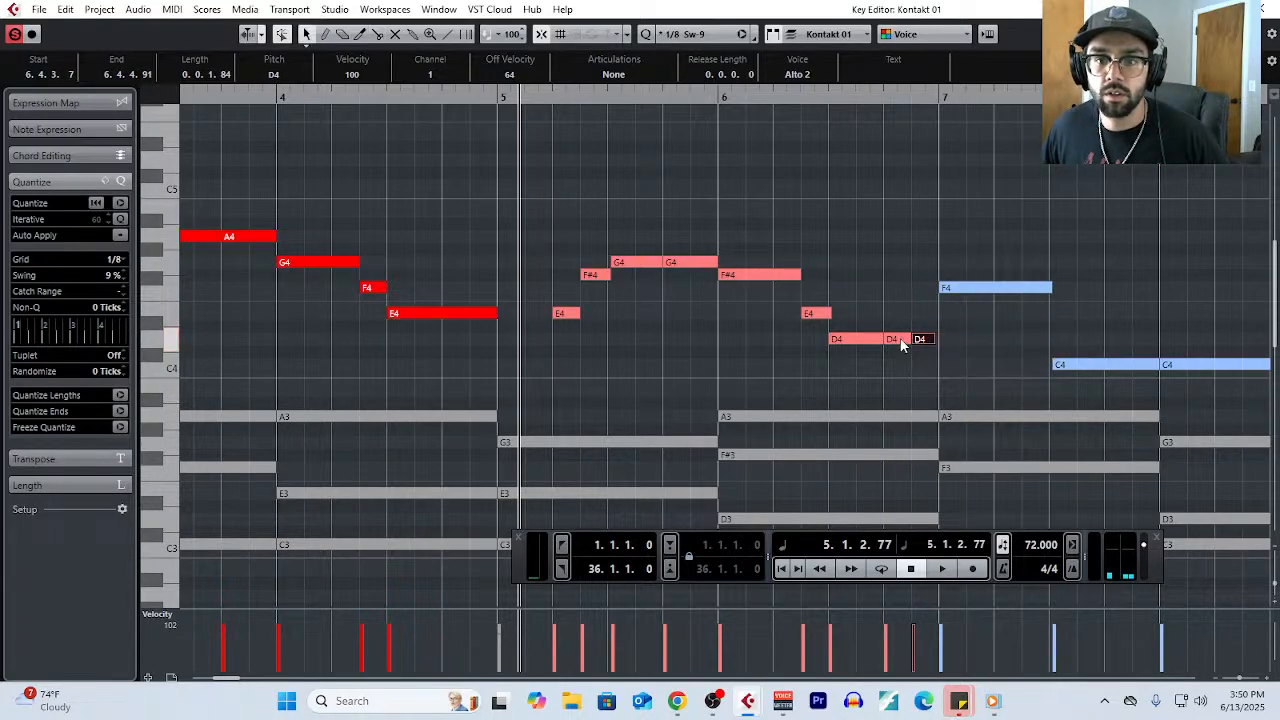
left_click_drag(926, 340, 928, 313)
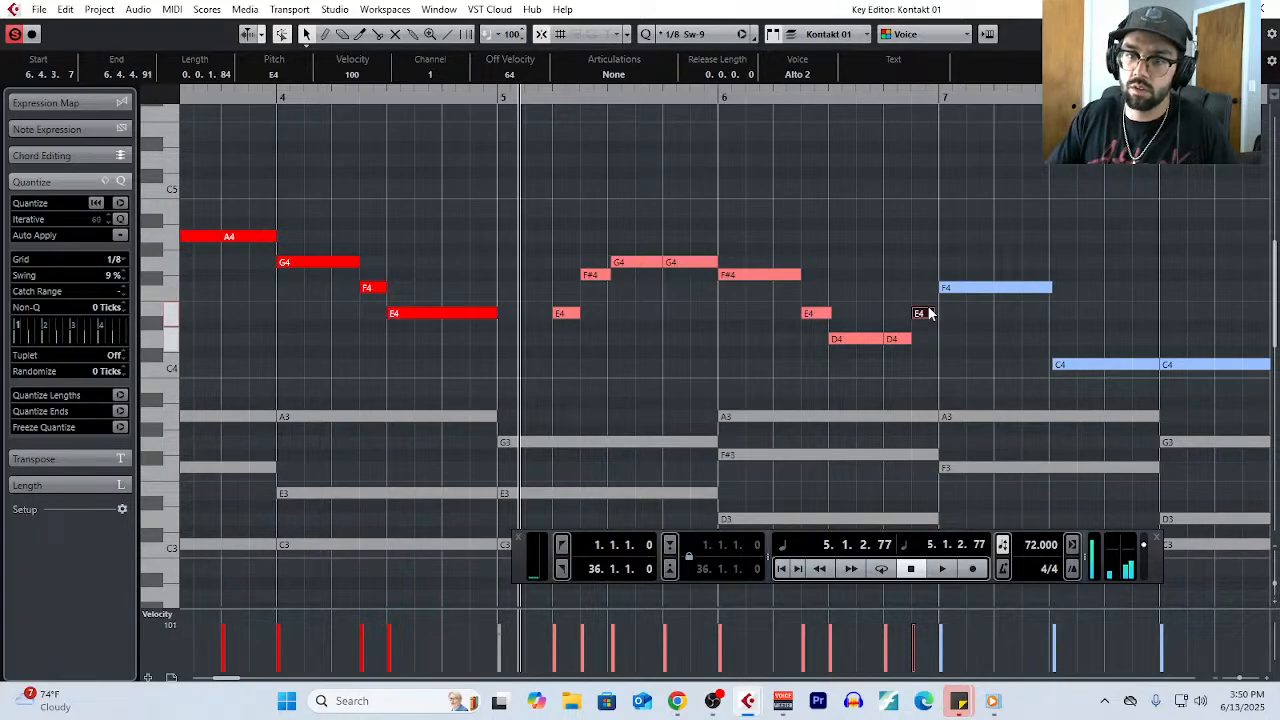
- Split the F4 in bar 7 at beat 2 and lower its second half to E4
scroll(928, 313, "down", 3)
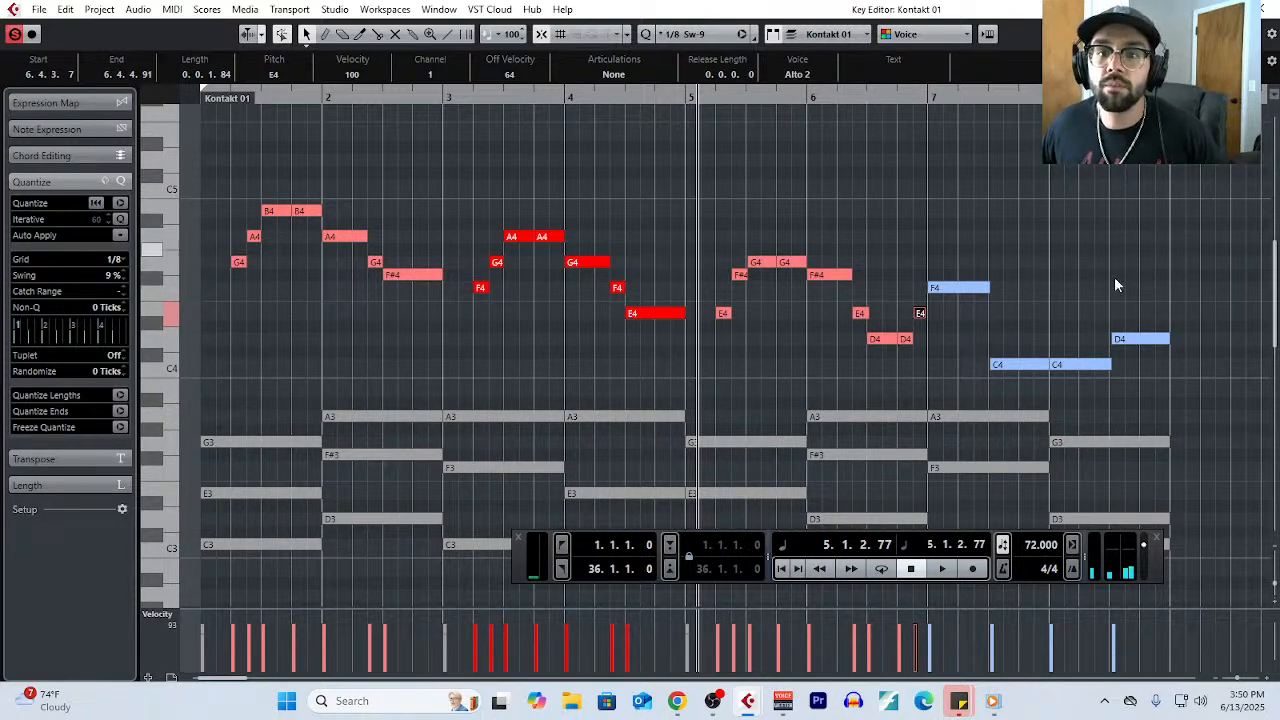
right_click(940, 316)
left_click(1045, 318)
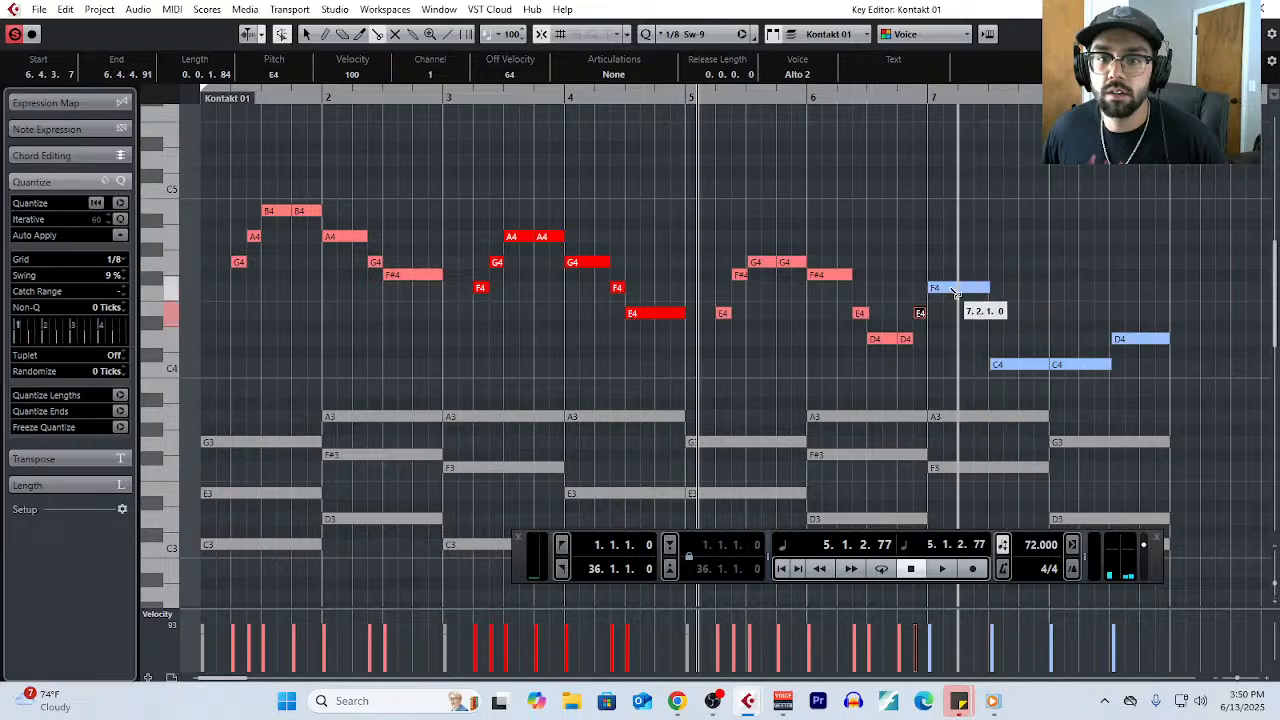
left_click(971, 288)
left_click_drag(973, 290, 973, 314)
- Split the last eighth note off the C4 in bar 7
left_click(1015, 366)
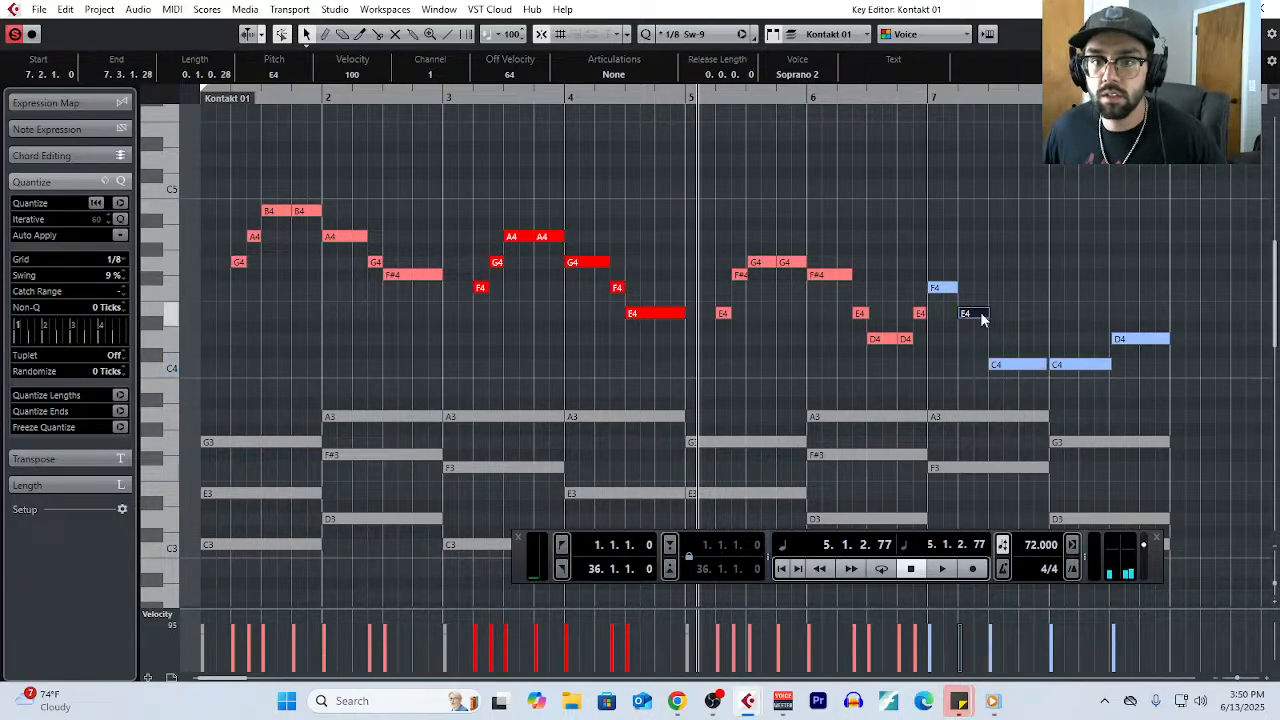
right_click(1033, 383)
left_click(1111, 384)
left_click(1041, 365)
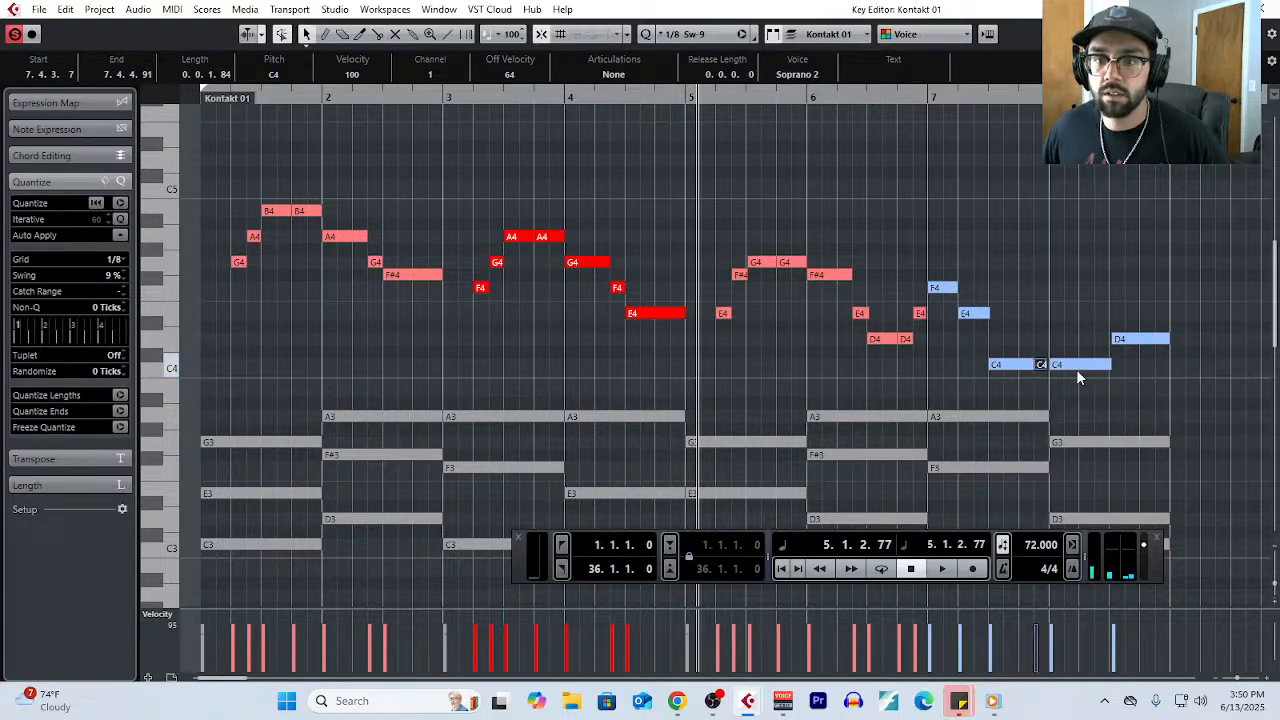
- Split the C4 in bar 8 an eighth note before beat 3 and raise the split-off part to D4
left_click(1076, 364)
right_click(1120, 384)
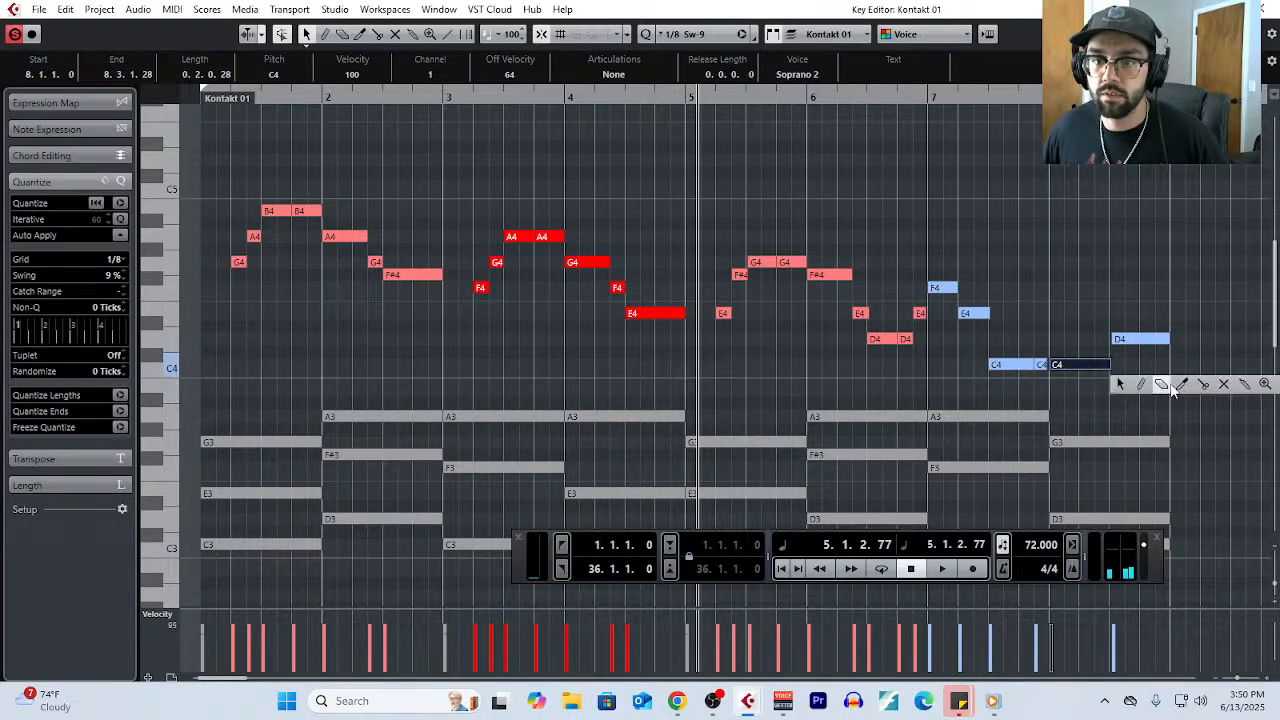
left_click(1203, 386)
left_click(1098, 364)
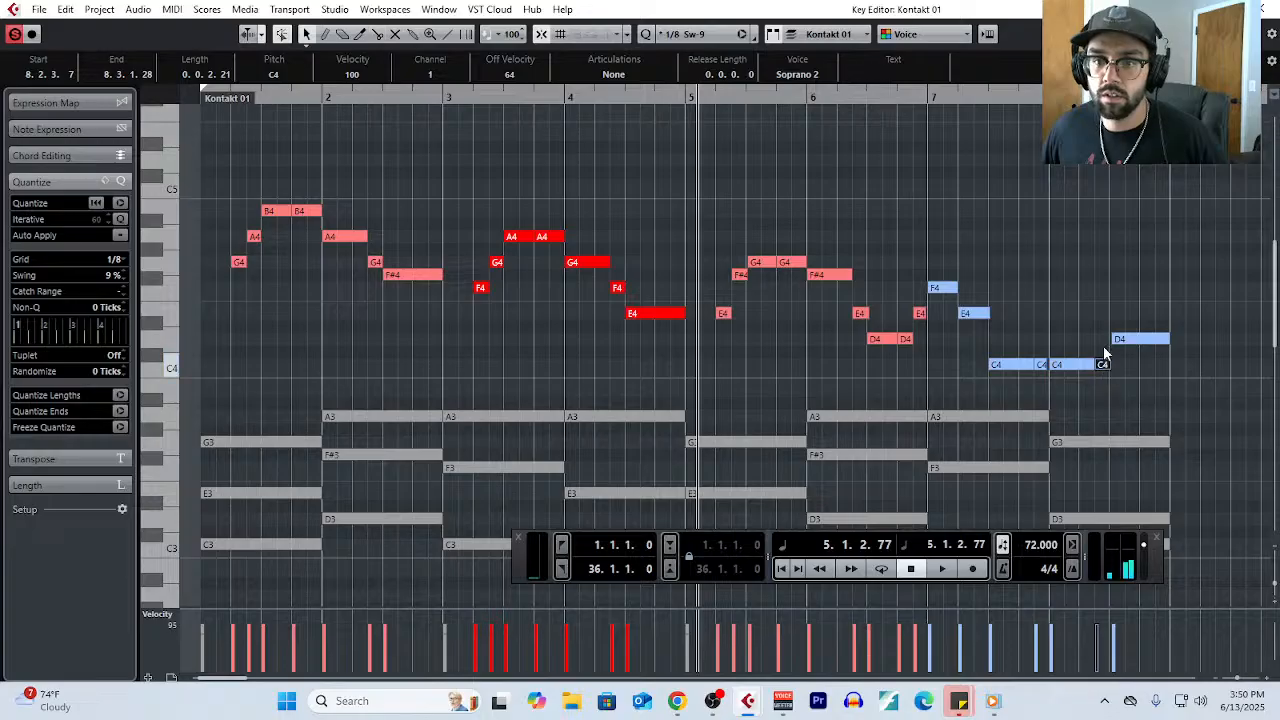
left_click_drag(1106, 346, 1107, 342)
left_click(1127, 341)
key("g")
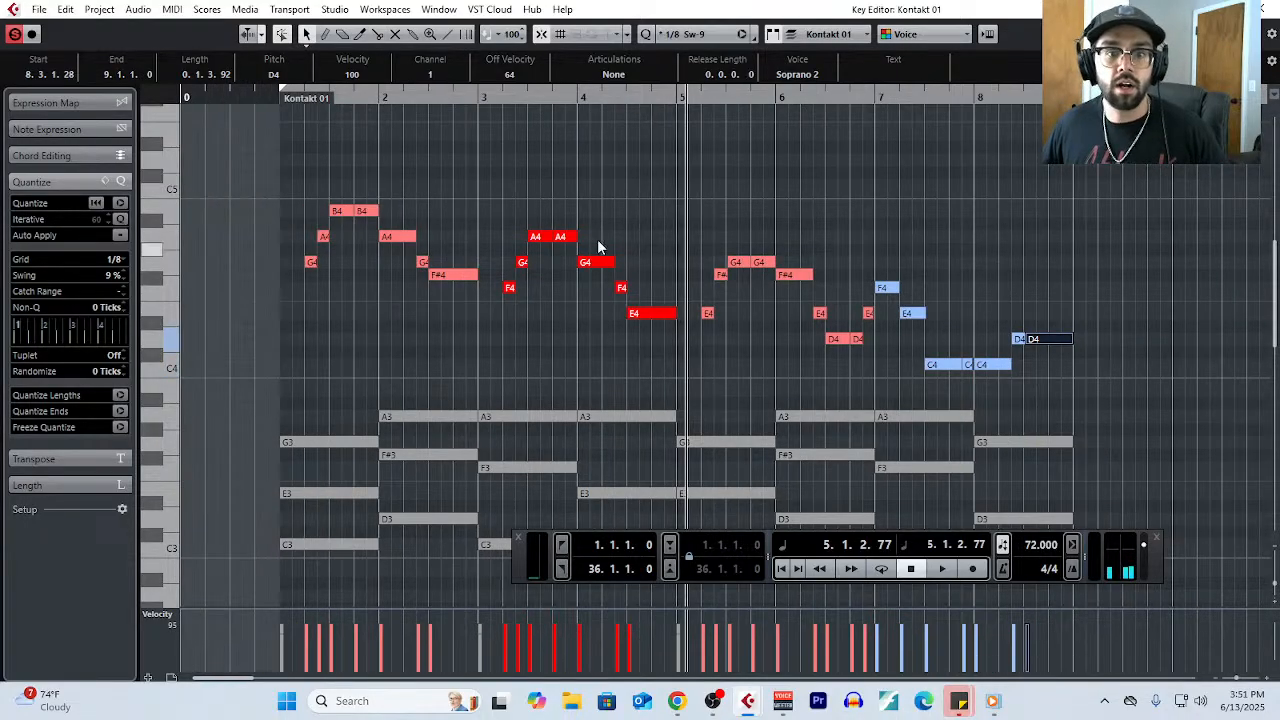
- Select all melody notes from bar 1 to bar 8 and quantize their ends
left_click(294, 182)
left_click_drag(293, 184, 1164, 364)
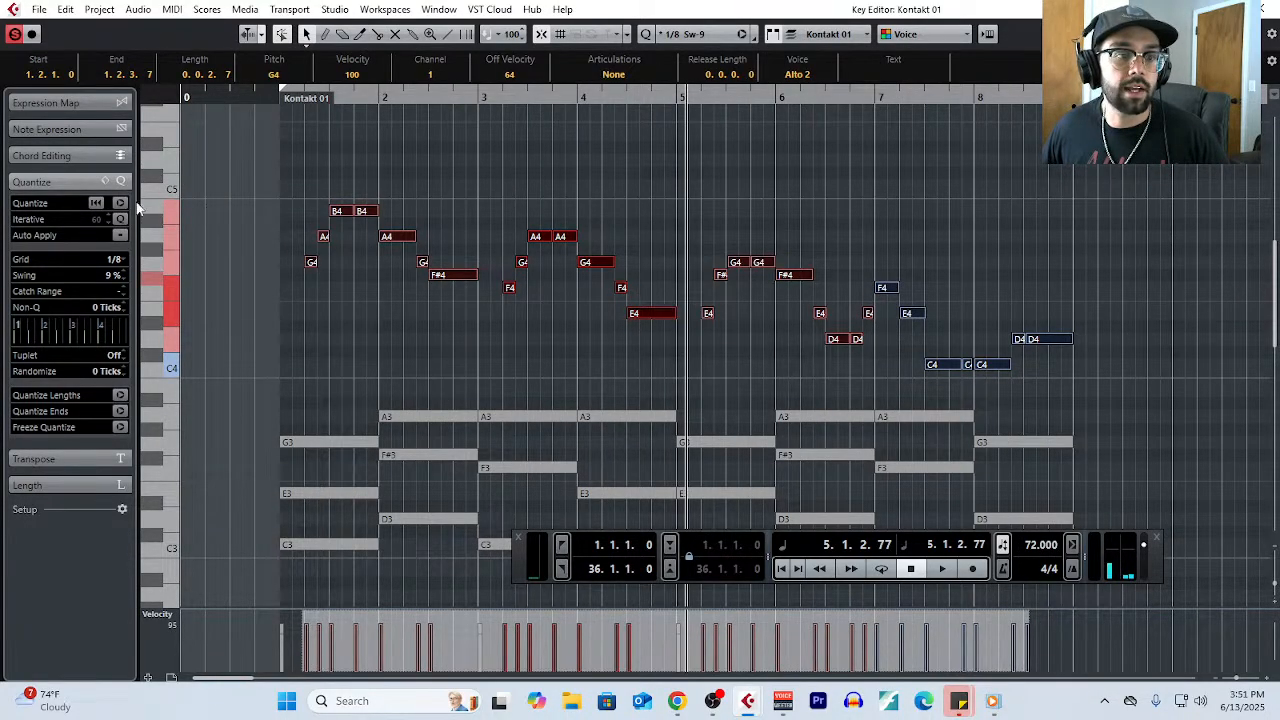
left_click(120, 411)
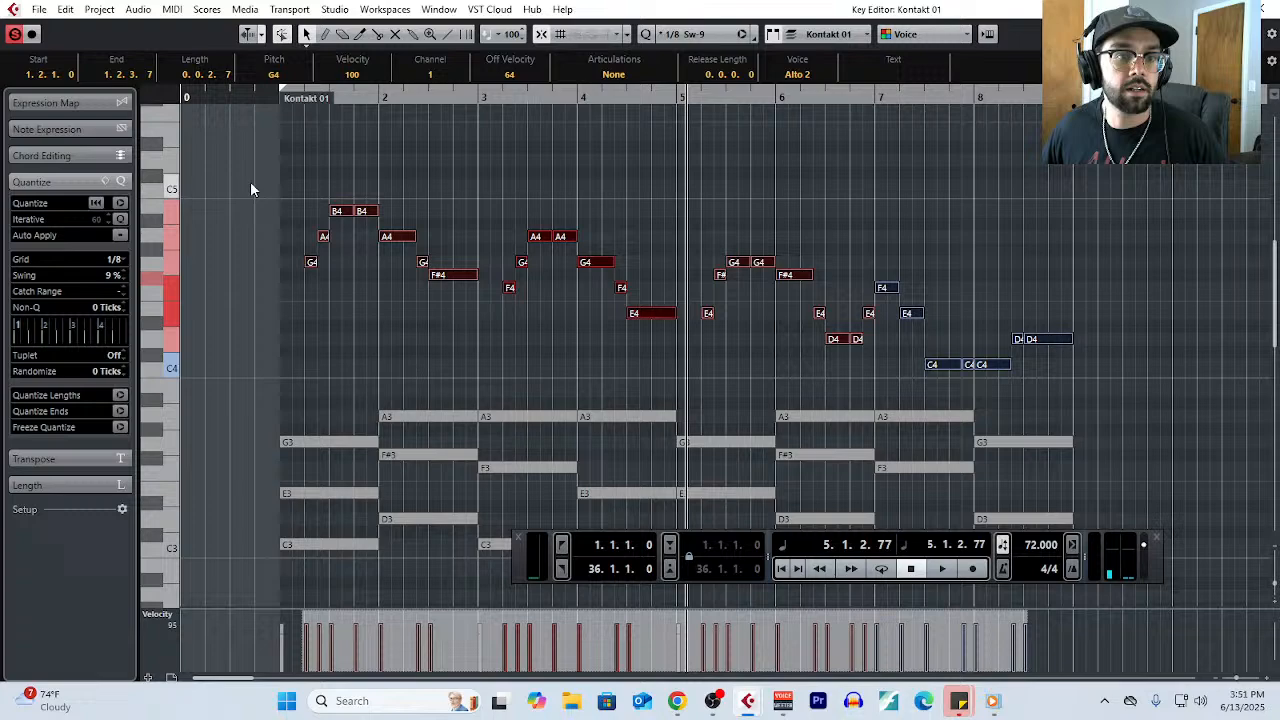
- Play the start of bar 1 to check the balance between melody and chords, and stop playback
left_click(282, 98)
key("space")
scroll(389, 300, "down", 2)
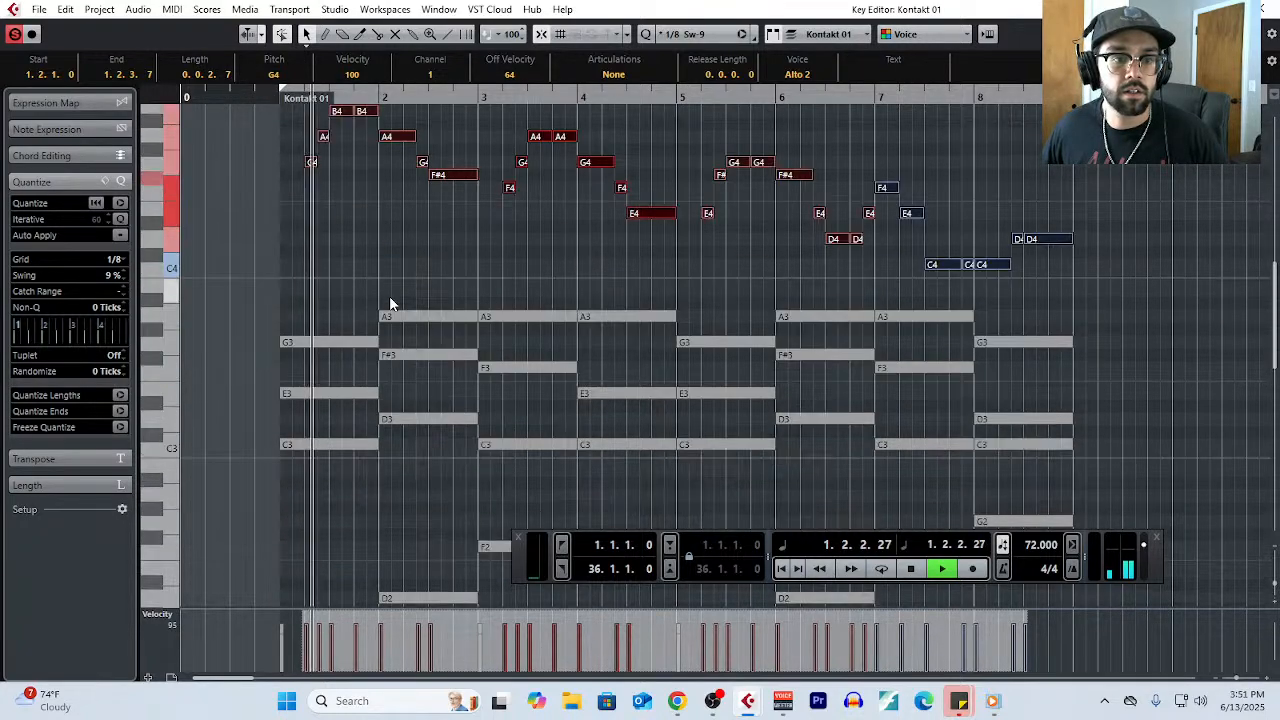
scroll(390, 300, "down", 1)
key("space")
- Lower the velocity of all the chord and bass notes together, bringing the first C2 to 82
left_click_drag(317, 169, 1050, 440)
scroll(1000, 428, "down", 1)
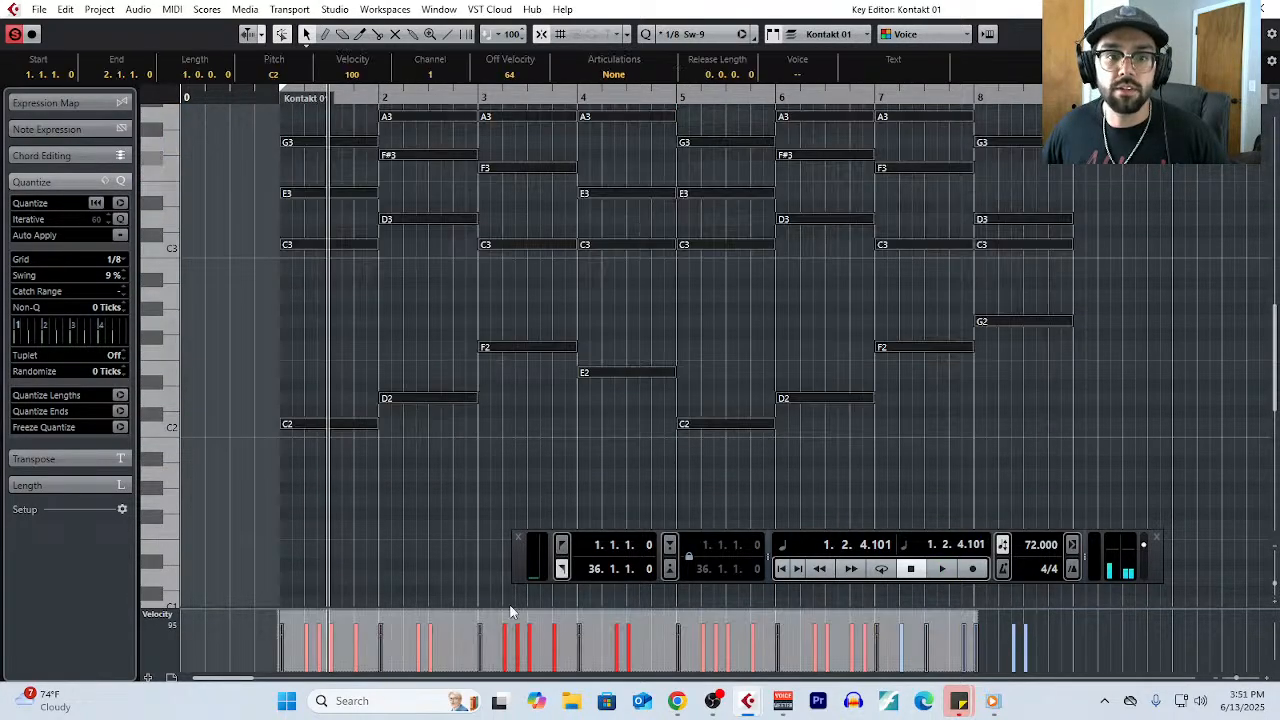
left_click_drag(628, 616, 631, 625)
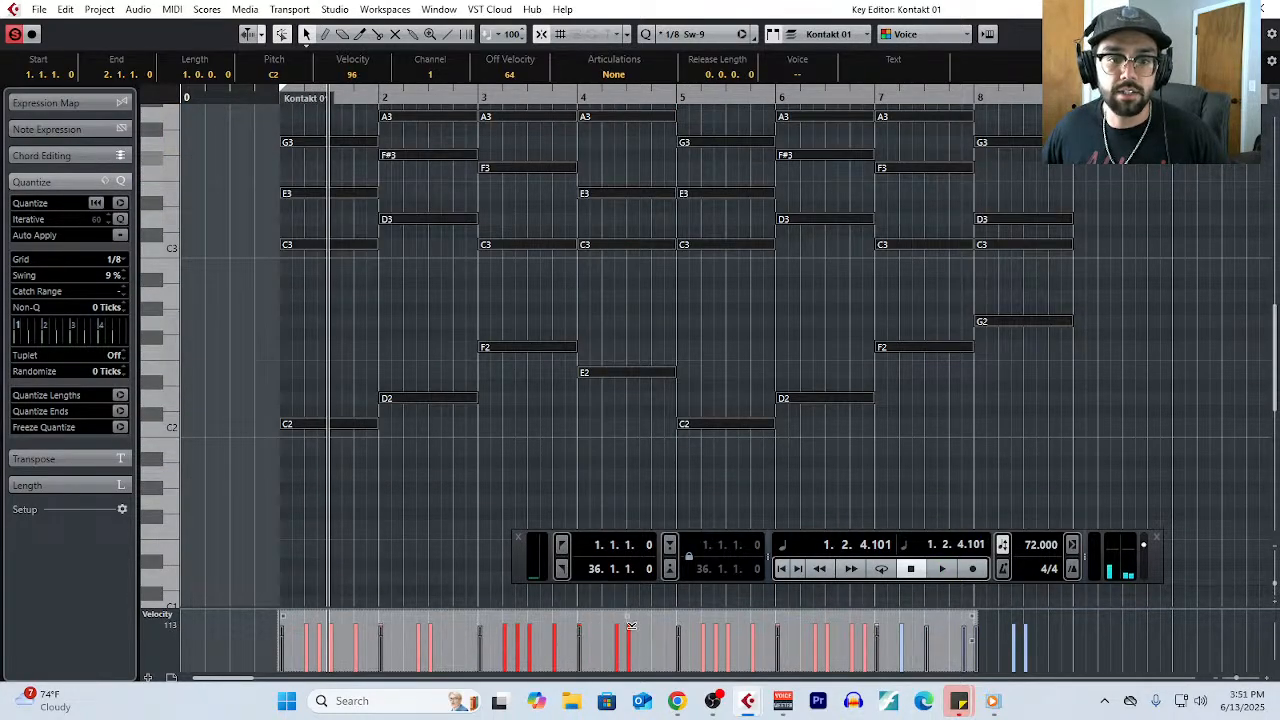
left_click(630, 495)
- Play the full eight bars from bar 1 to hear the melody with the softened chords, and clear the note selection
scroll(630, 495, "up", 3)
scroll(1027, 379, "down", 4)
left_click_drag(252, 168, 1068, 428)
left_click(276, 97)
scroll(403, 337, "up", 5)
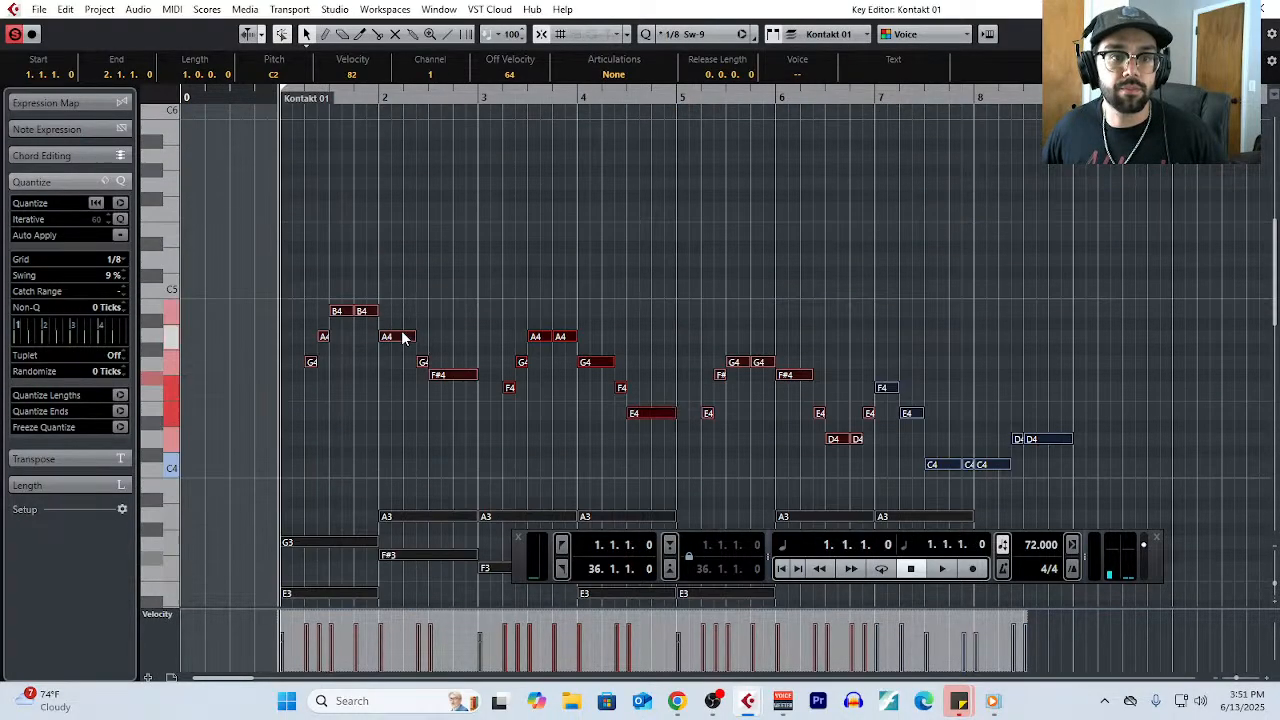
key("space")
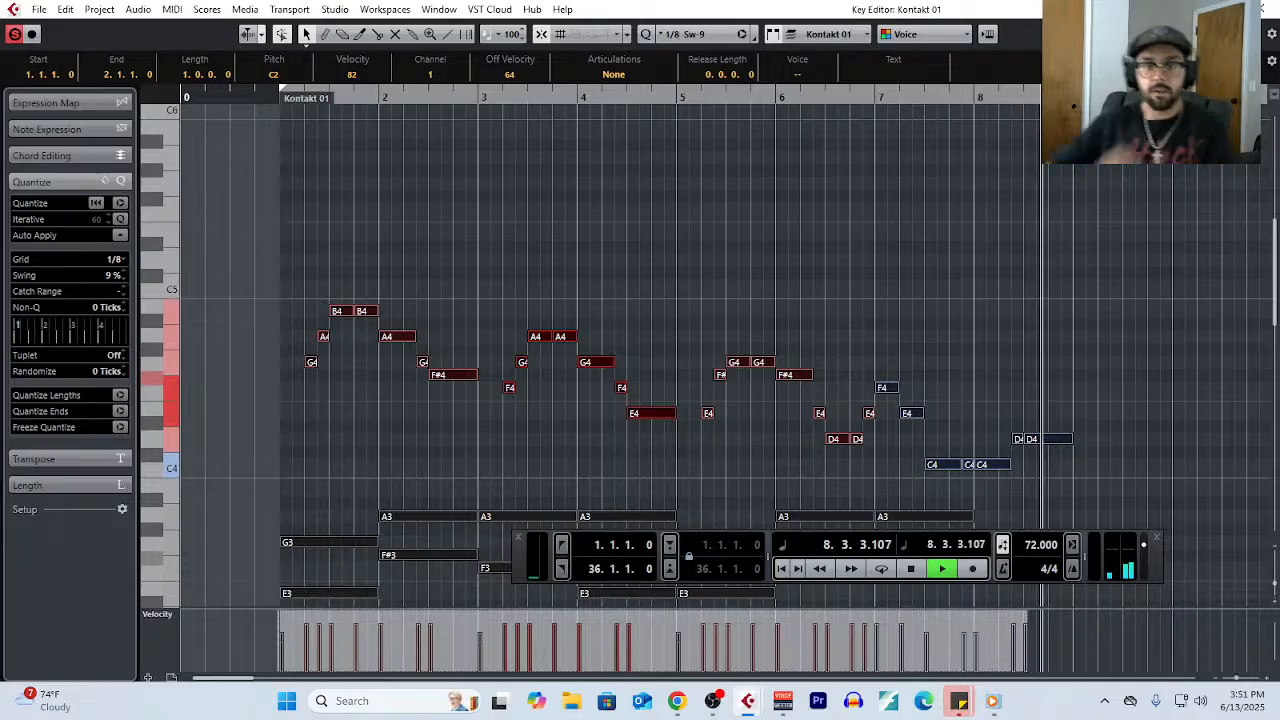
key("space")
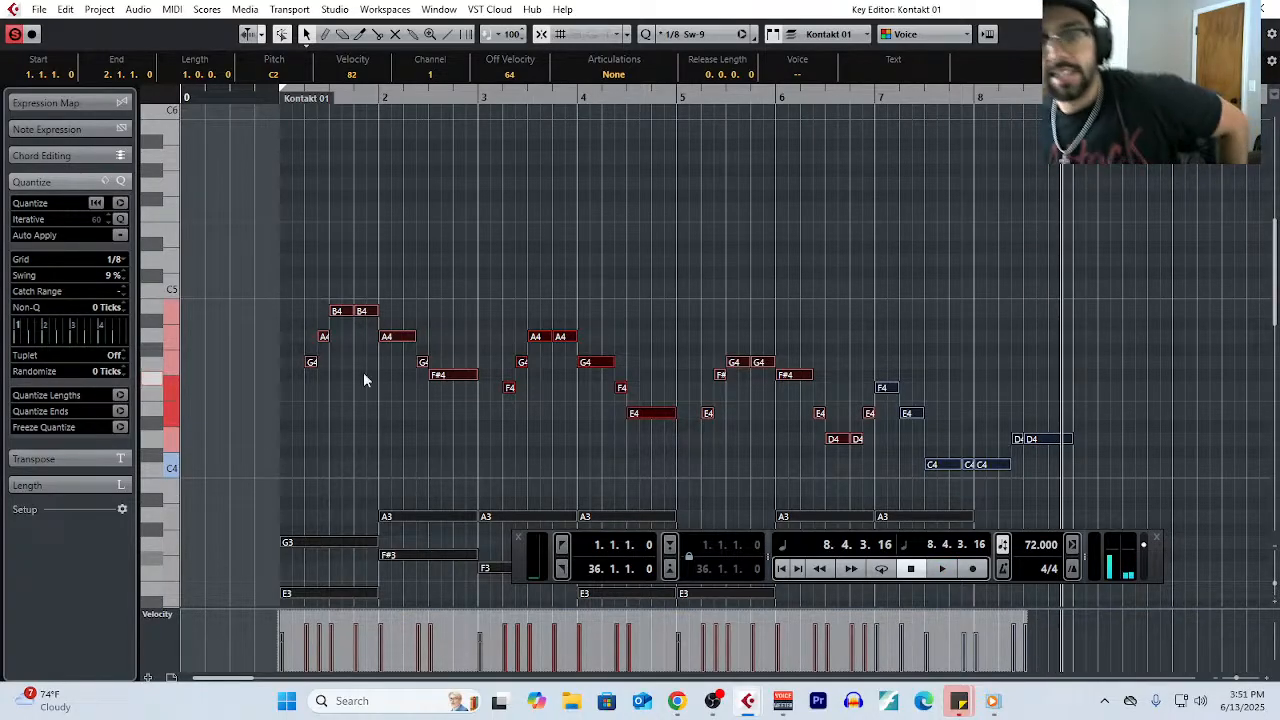
left_click(742, 340)
scroll(748, 301, "down", 4)
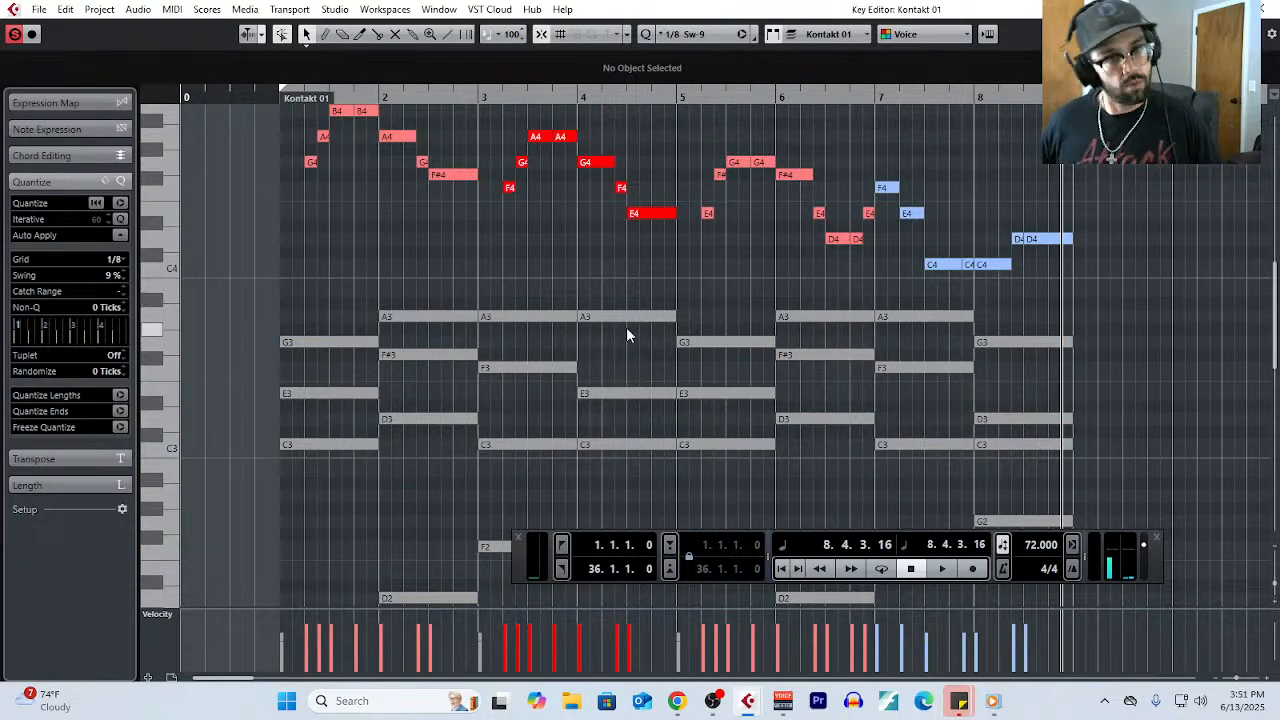
- Open the project notepad, review the "Write a melody" and "Reharmonize" entries of the academic writing approach, and return to the Key Editor
left_click(100, 10)
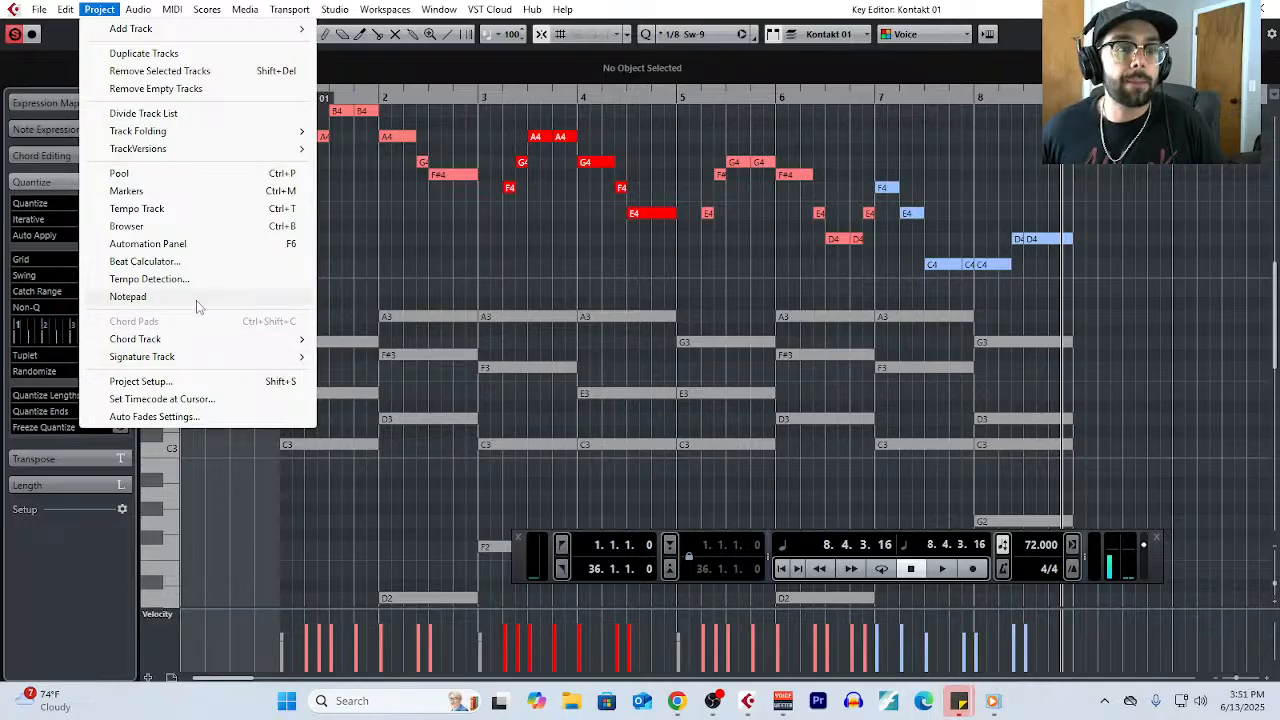
left_click(125, 297)
scroll(197, 468, "down", 3)
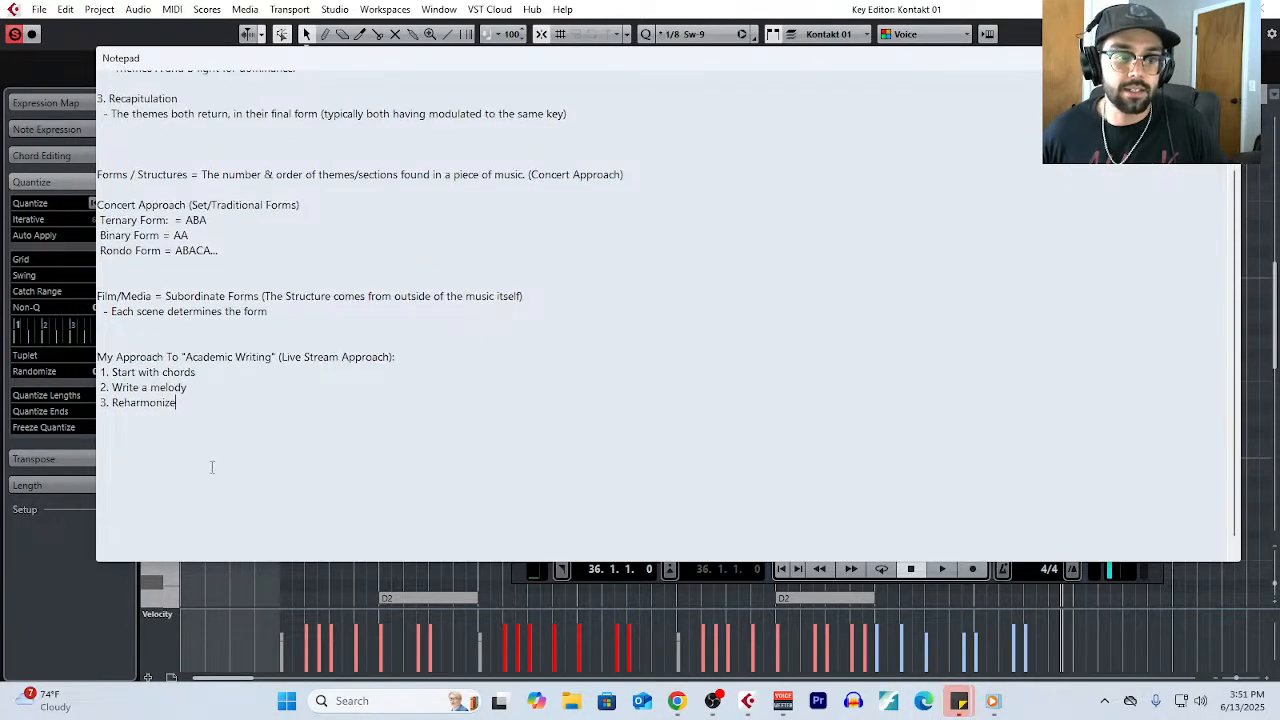
scroll(211, 463, "up", 2, "ctrl")
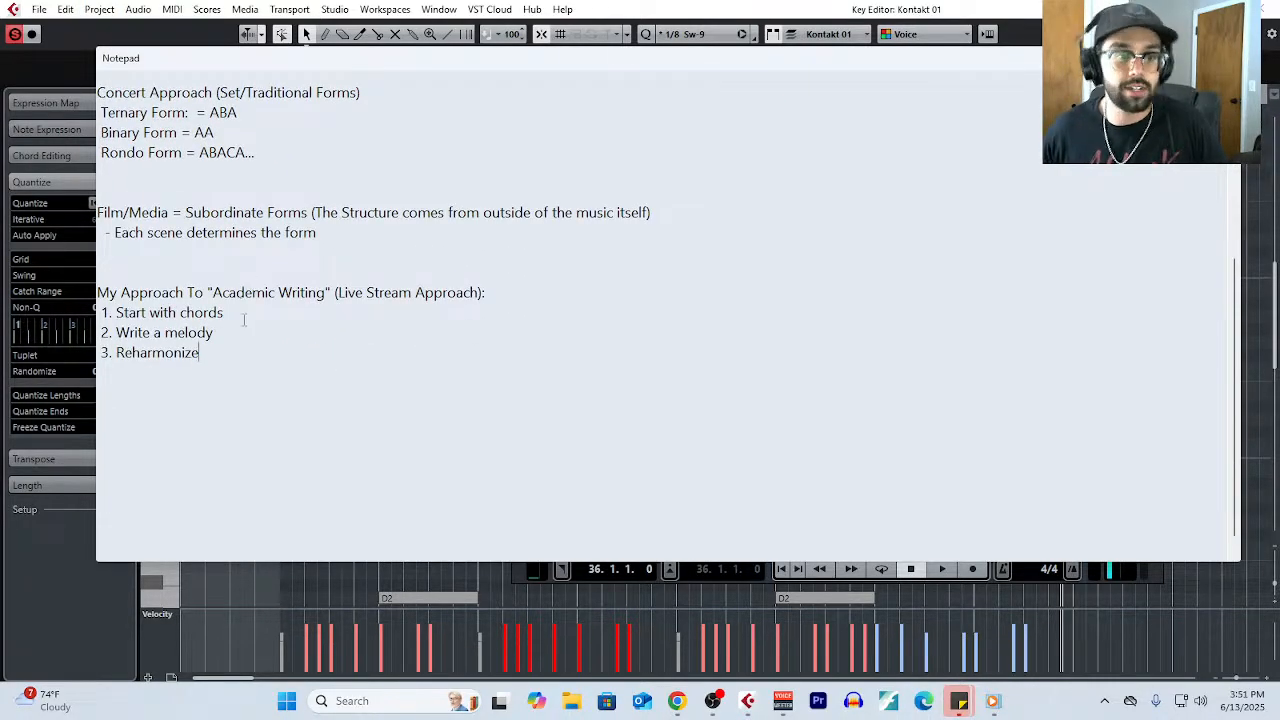
left_click_drag(3, 335, 51, 305)
left_click_drag(277, 334, 61, 335)
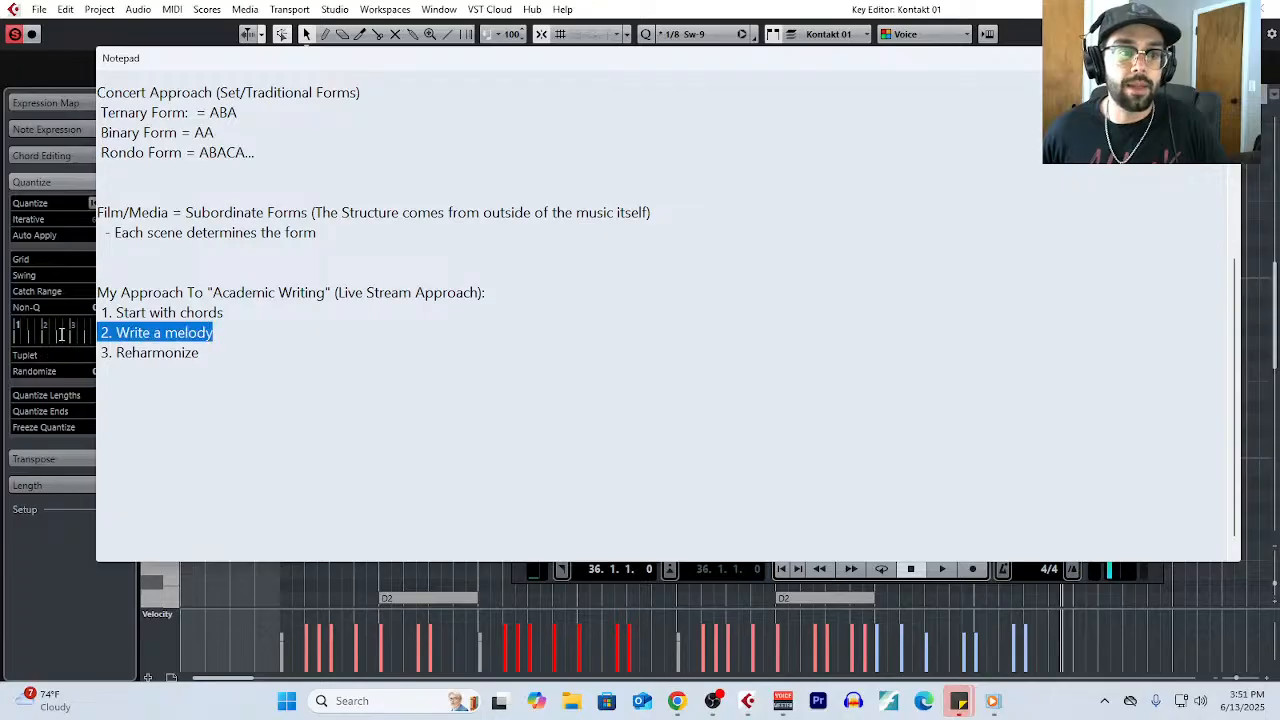
left_click_drag(212, 355, 64, 351)
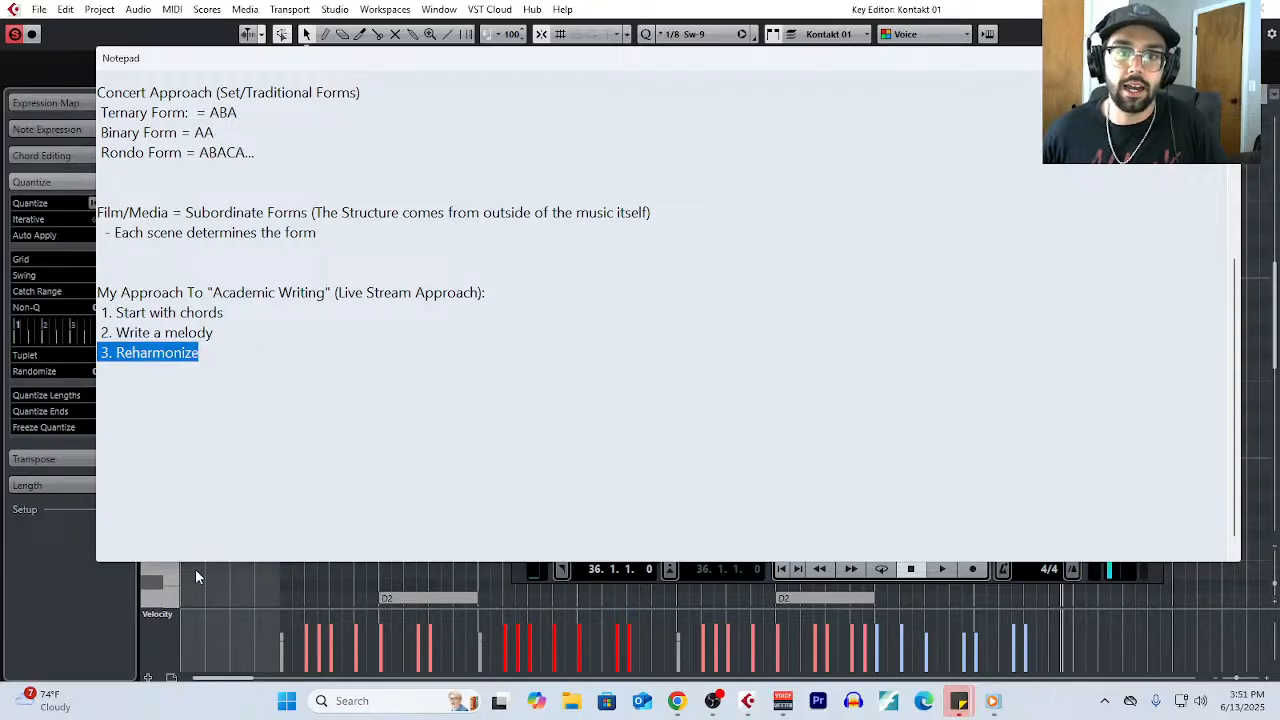
key("alt+Tab")
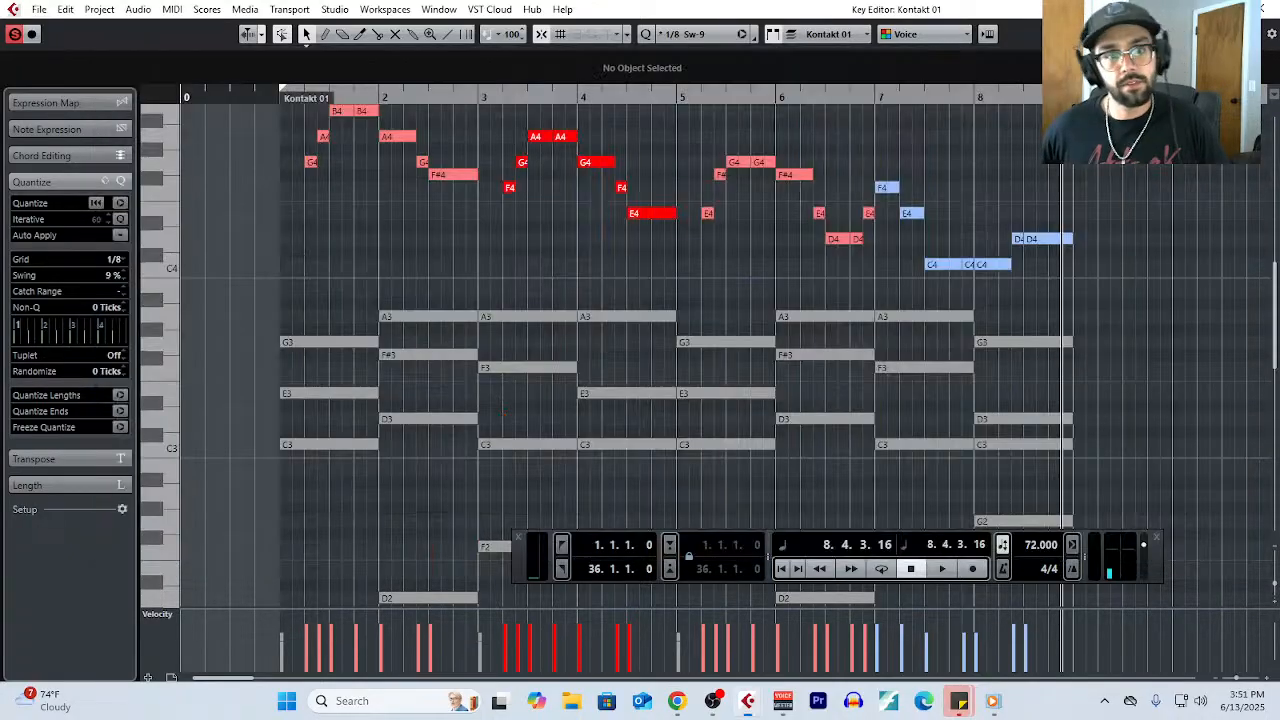
- Play bars 1 and 2 from the beginning to check the chord under the F#4, and stop playback
scroll(351, 450, "up", 2)
scroll(416, 451, "left", 2)
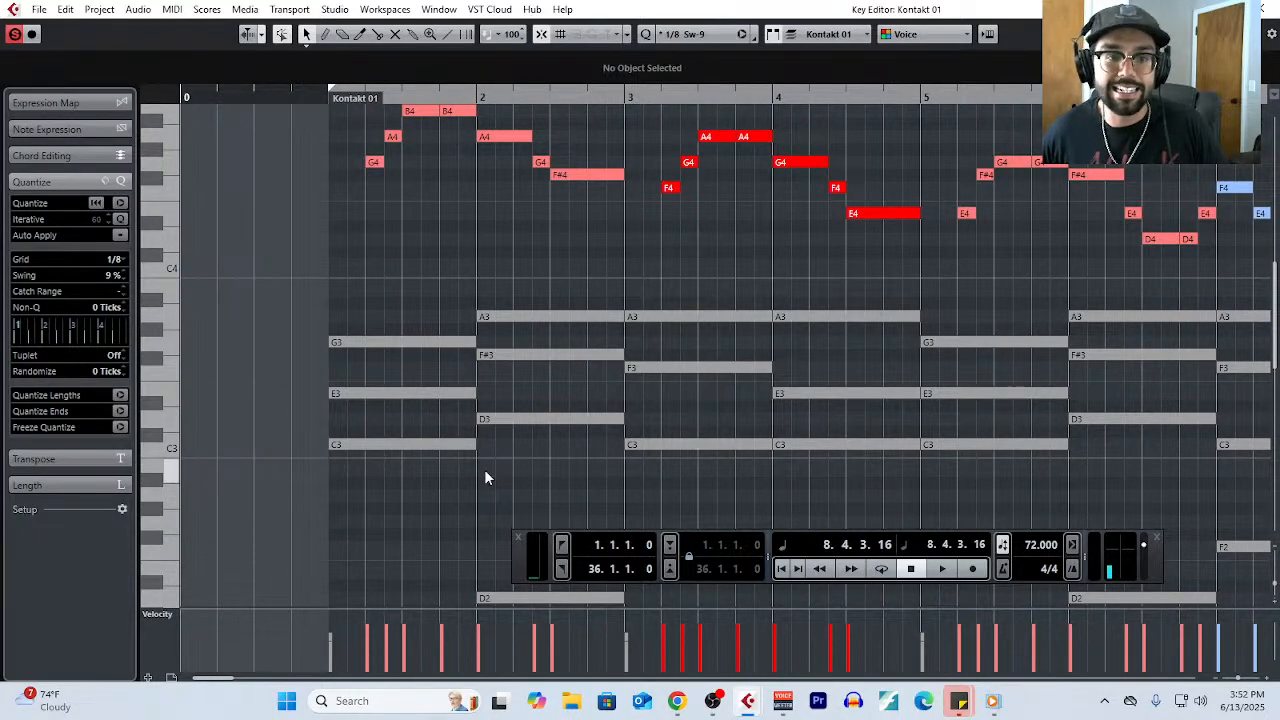
left_click(323, 94)
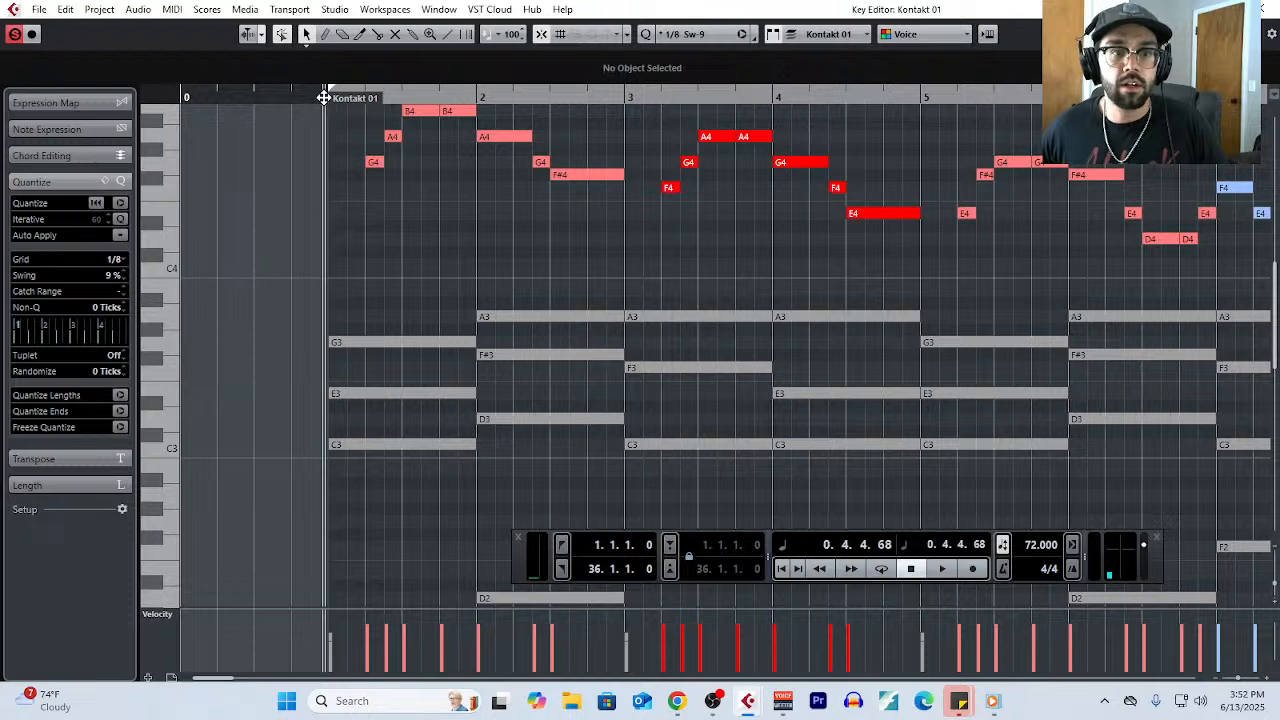
key("space")
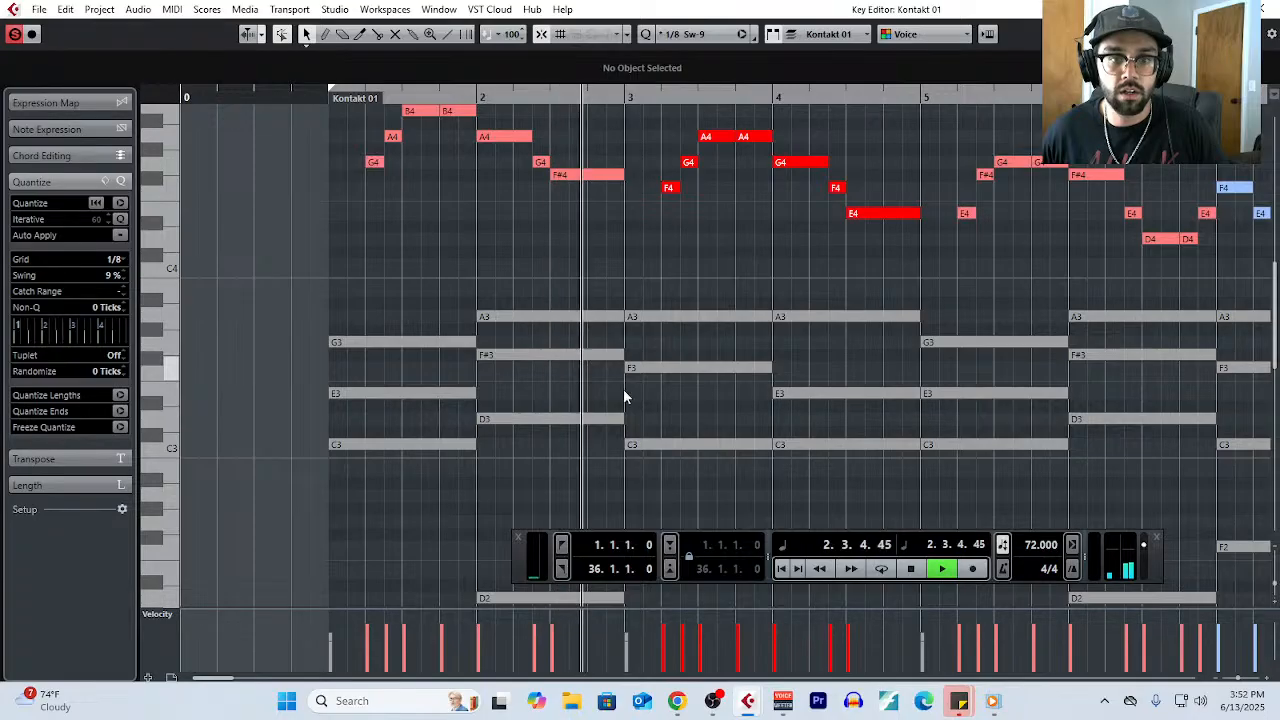
key("space")
- Split the bar 2 chord notes A3, F#3 and D3 at beat 4, then clear the selection
left_click_drag(590, 278, 558, 484)
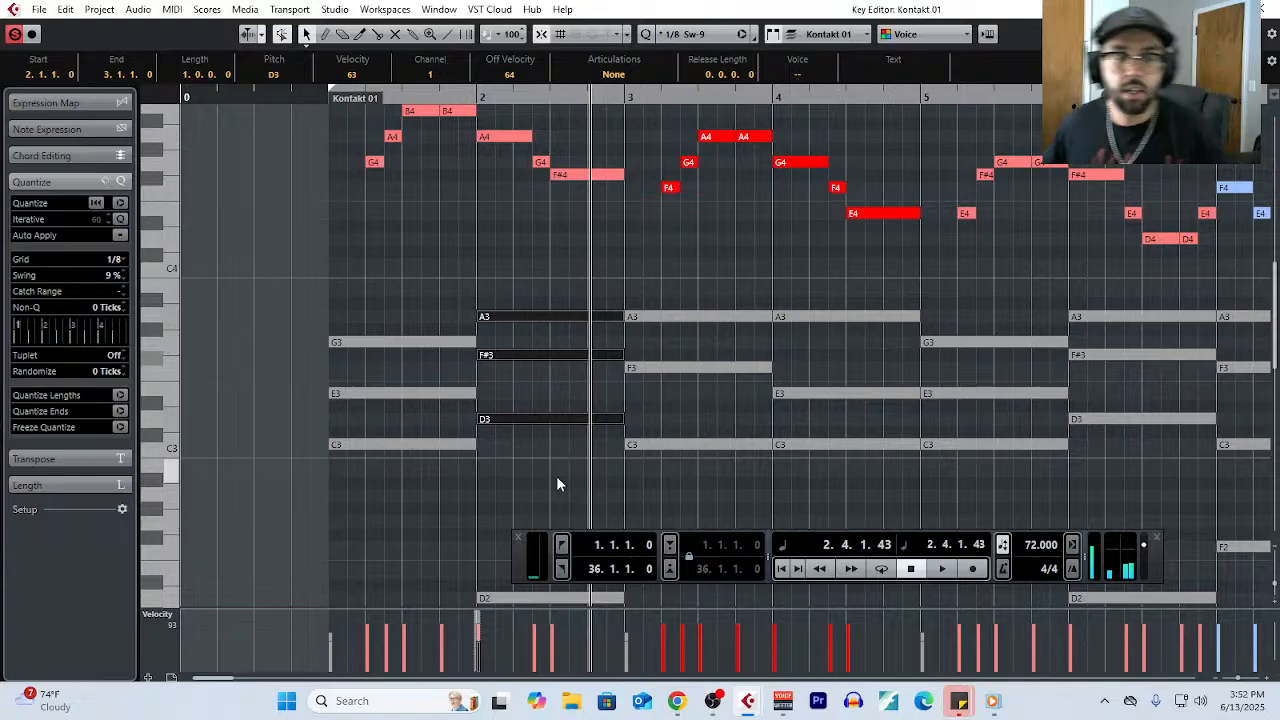
left_click(613, 459)
left_click_drag(597, 279, 580, 450)
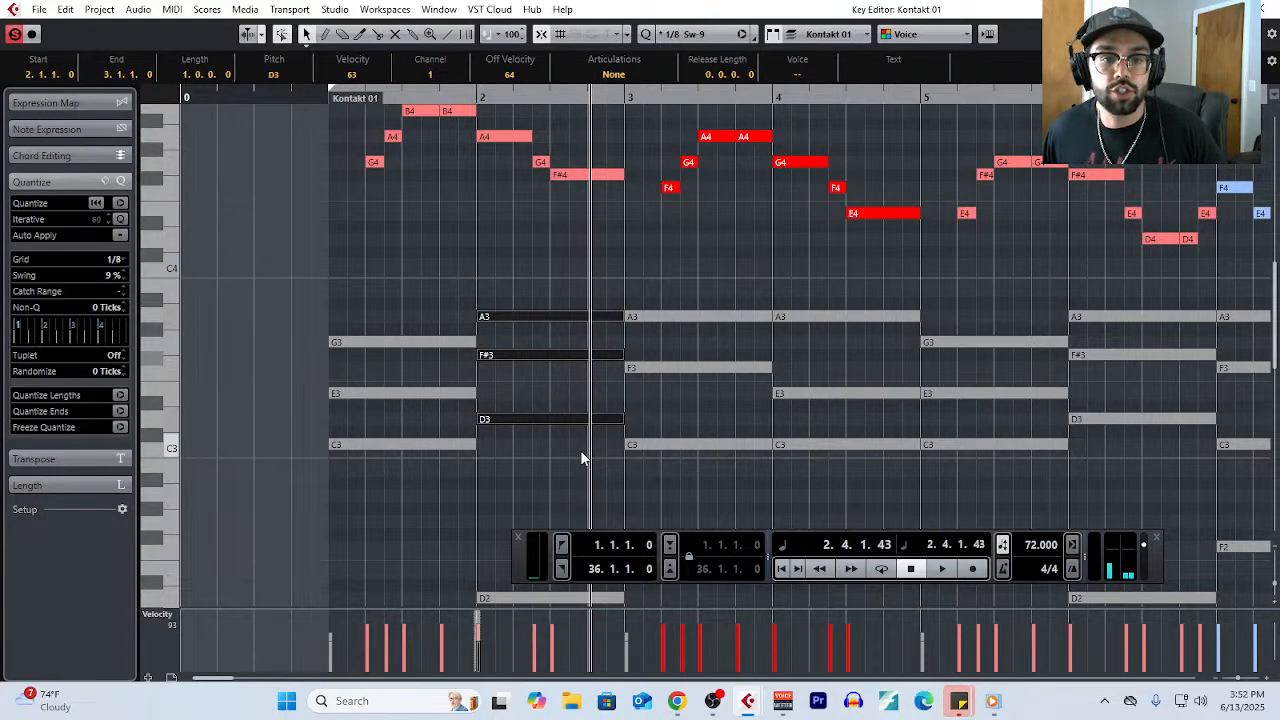
right_click(580, 450)
left_click(645, 448)
scroll(645, 448, "up", 3, "ctrl")
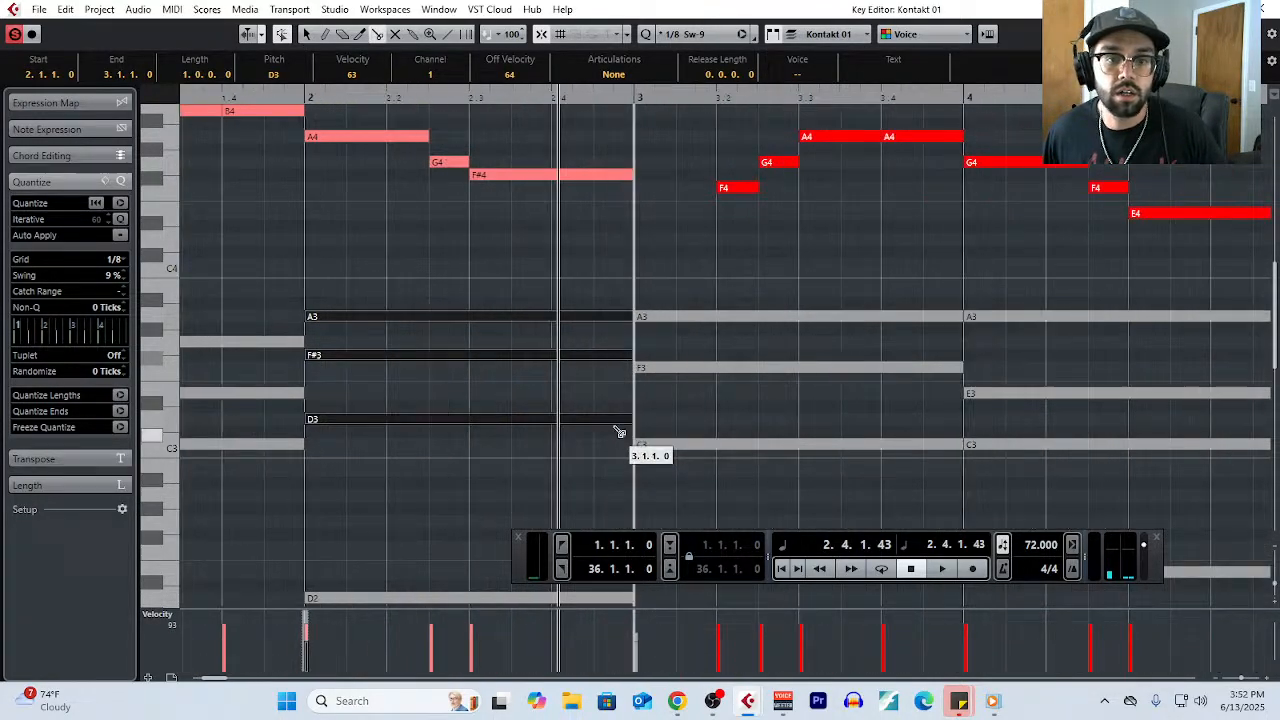
left_click(557, 422)
right_click(563, 388)
left_click(571, 390)
left_click(600, 384)
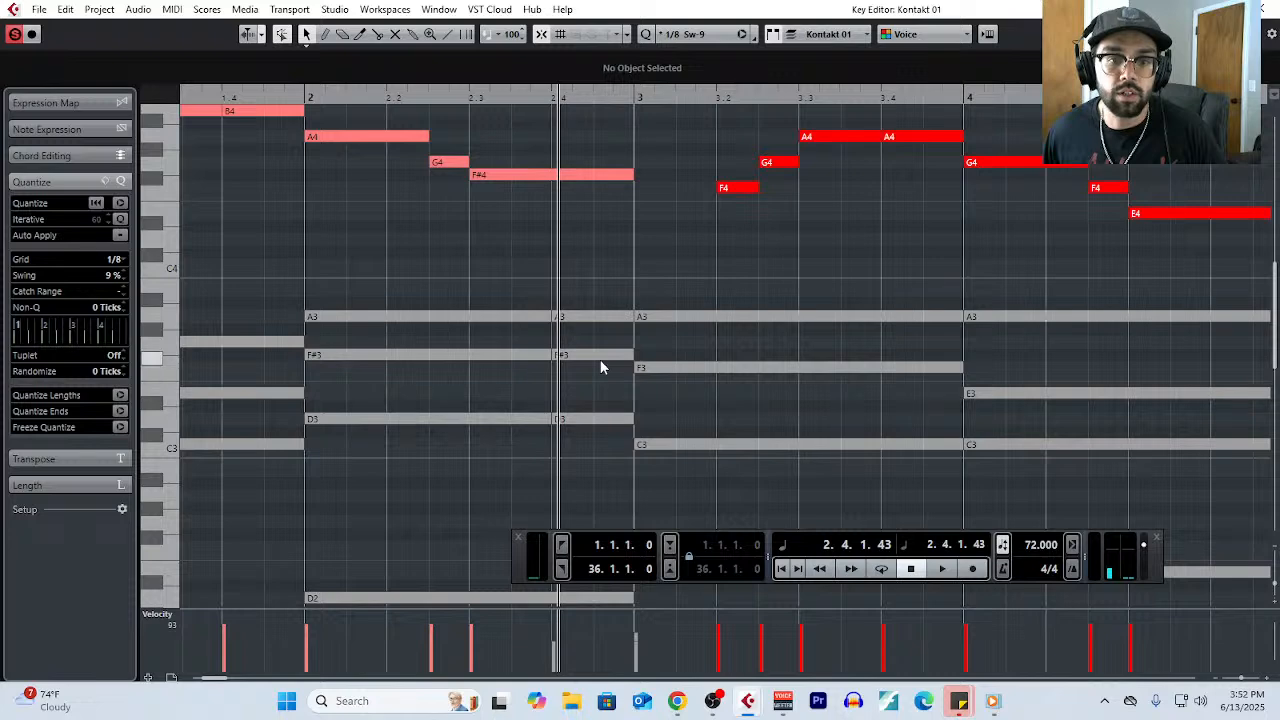
- Re-pitch the split notes on beat 4 of bar 2 to E3, G3 and A#3
left_click_drag(600, 357, 605, 388)
left_click_drag(604, 320, 606, 346)
left_click_drag(599, 421, 603, 301)
- Play from bar 2 to hear the new beat 4 chord under the melody, and stop playback in bar 4
left_click(306, 92)
key("space")
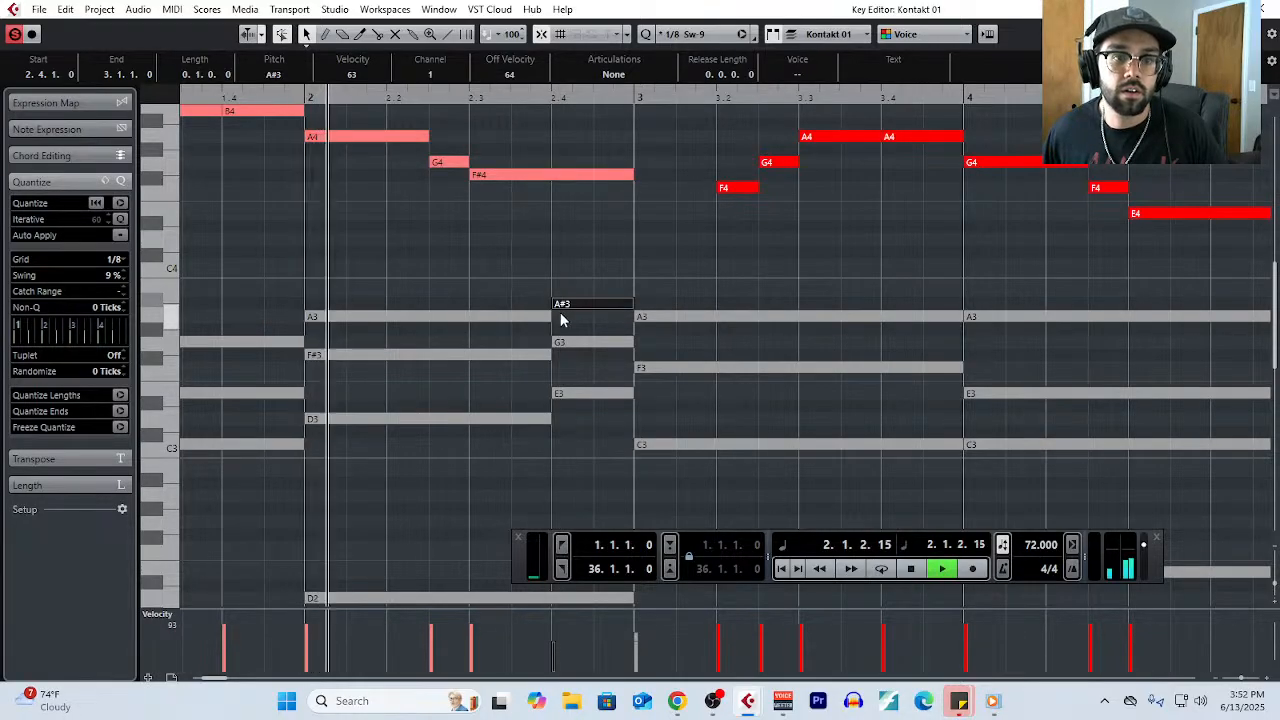
scroll(560, 313, "down", 1)
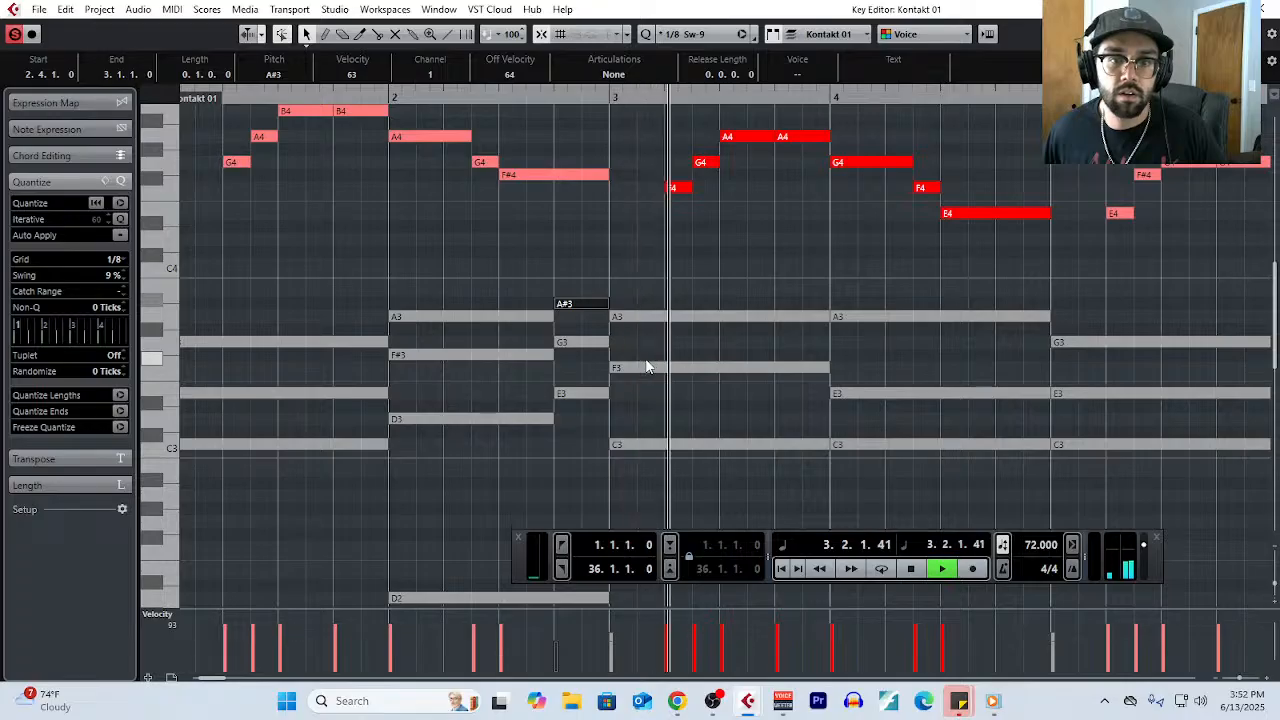
scroll(643, 360, "down", 2)
scroll(643, 360, "up", 4)
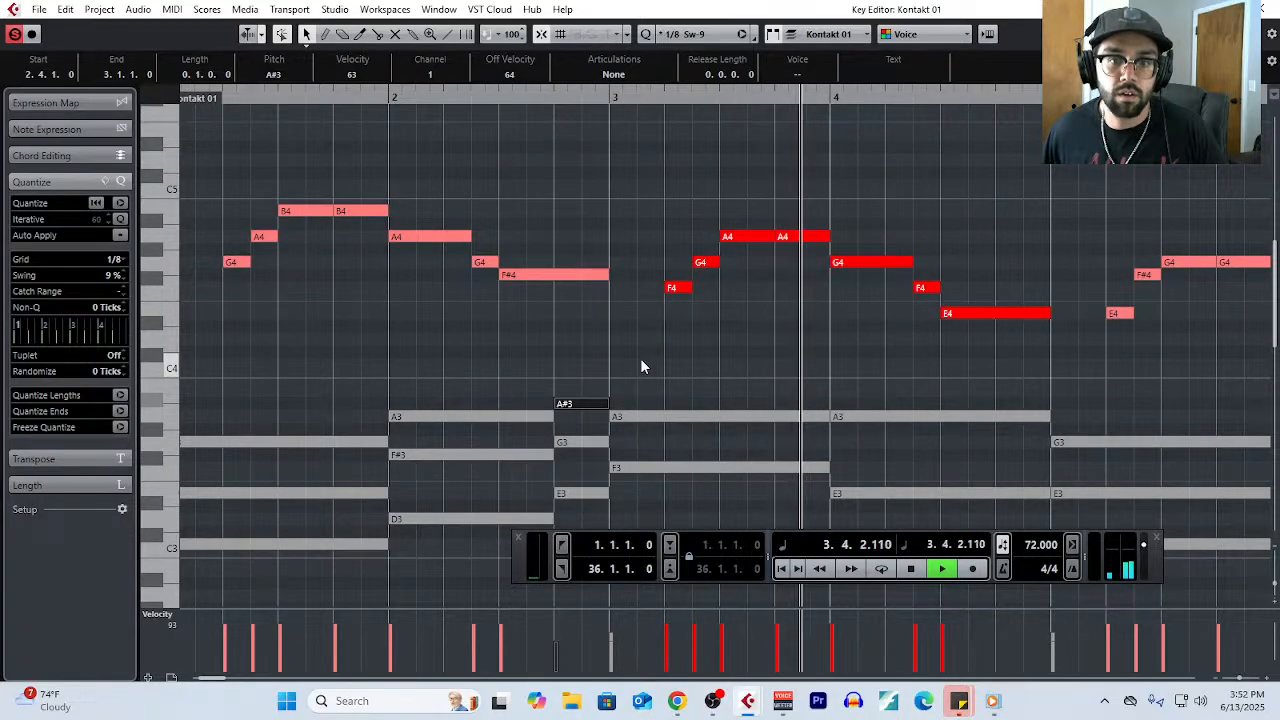
scroll(755, 357, "down", 4)
scroll(755, 366, "up", 4)
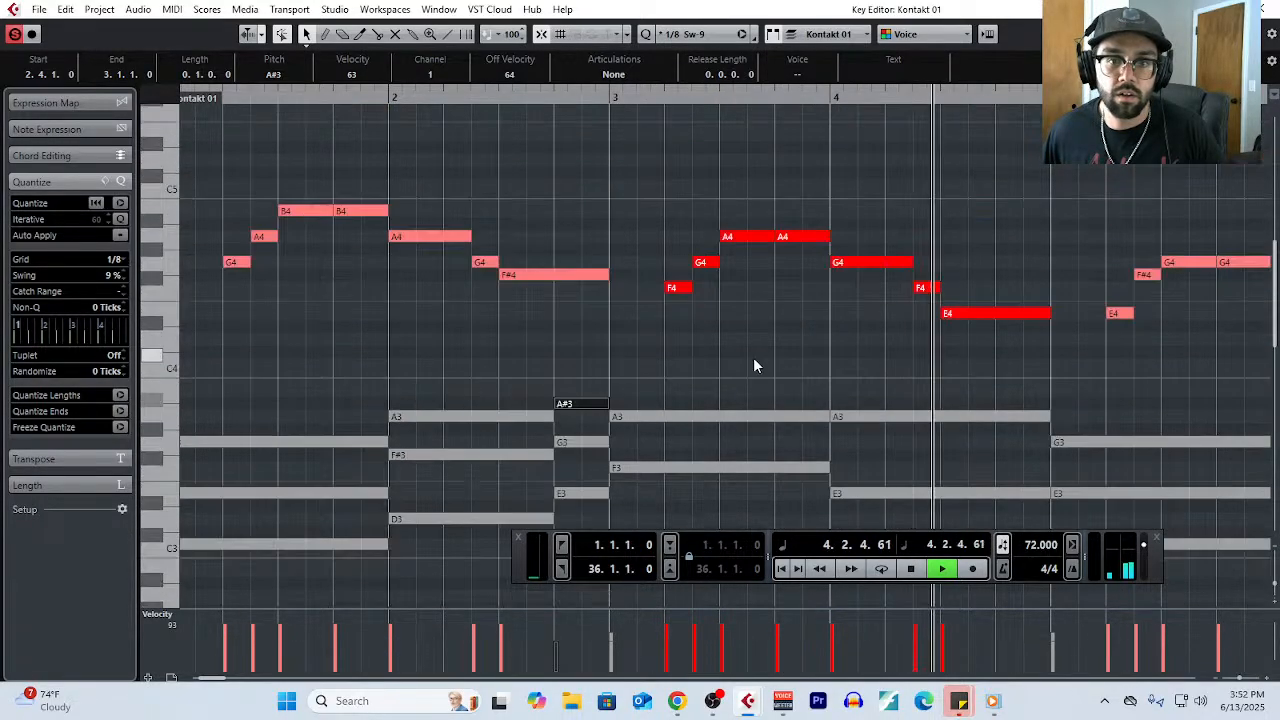
key("space")
- Split the bar 4 chord notes A3, E3 and C3 at beat 4, then clear the selection
scroll(794, 392, "down", 4)
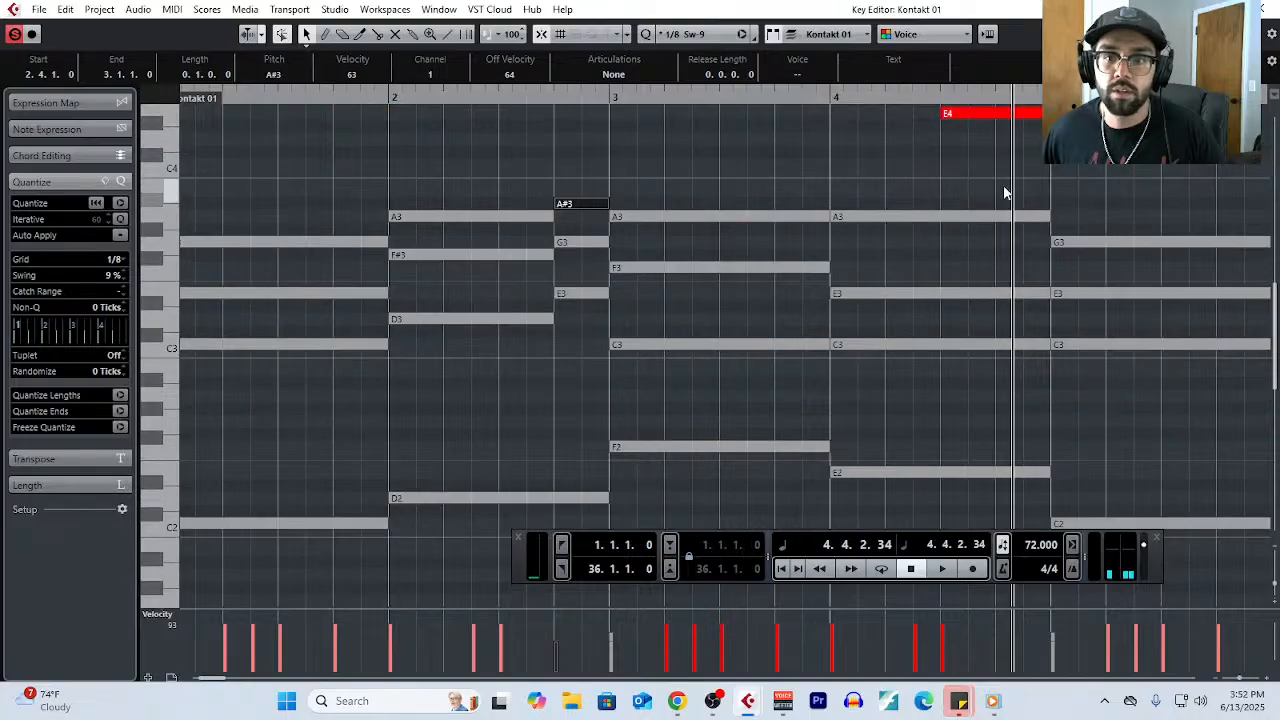
left_click_drag(1003, 191, 1011, 366)
right_click(1083, 392)
left_click(1079, 392)
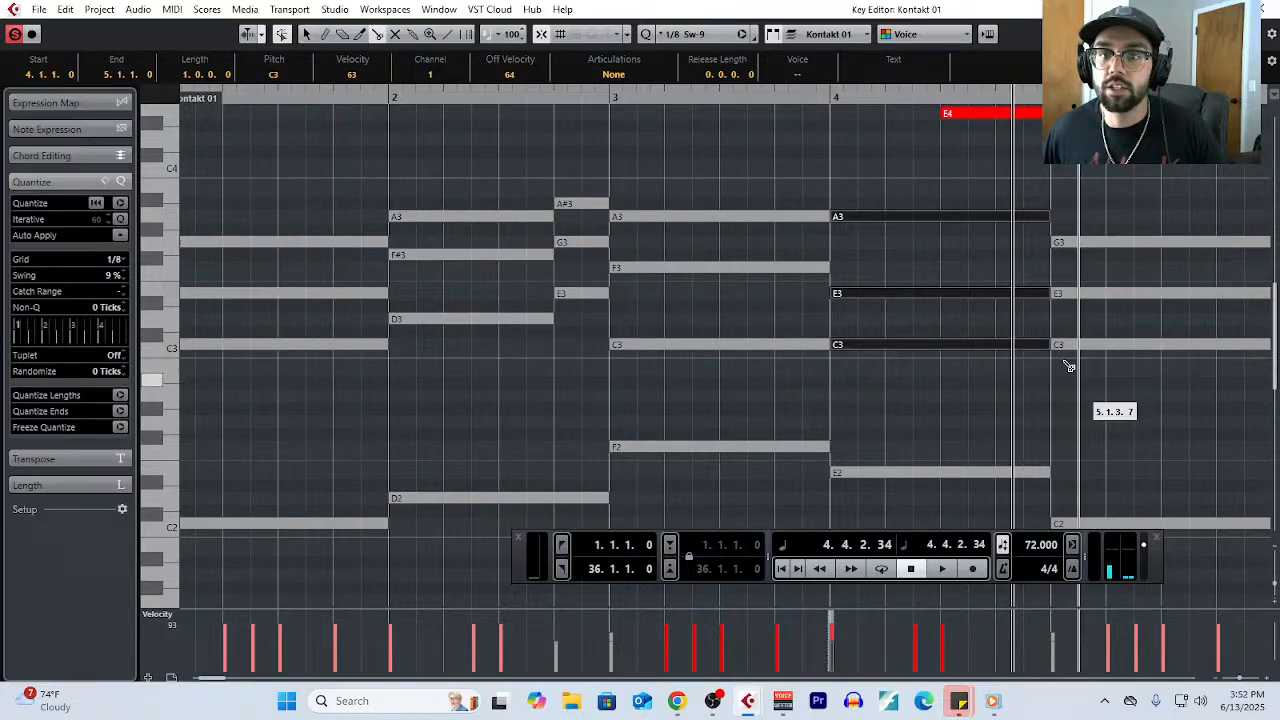
left_click(1005, 294)
right_click(1103, 269)
left_click(1005, 269)
left_click(1180, 414)
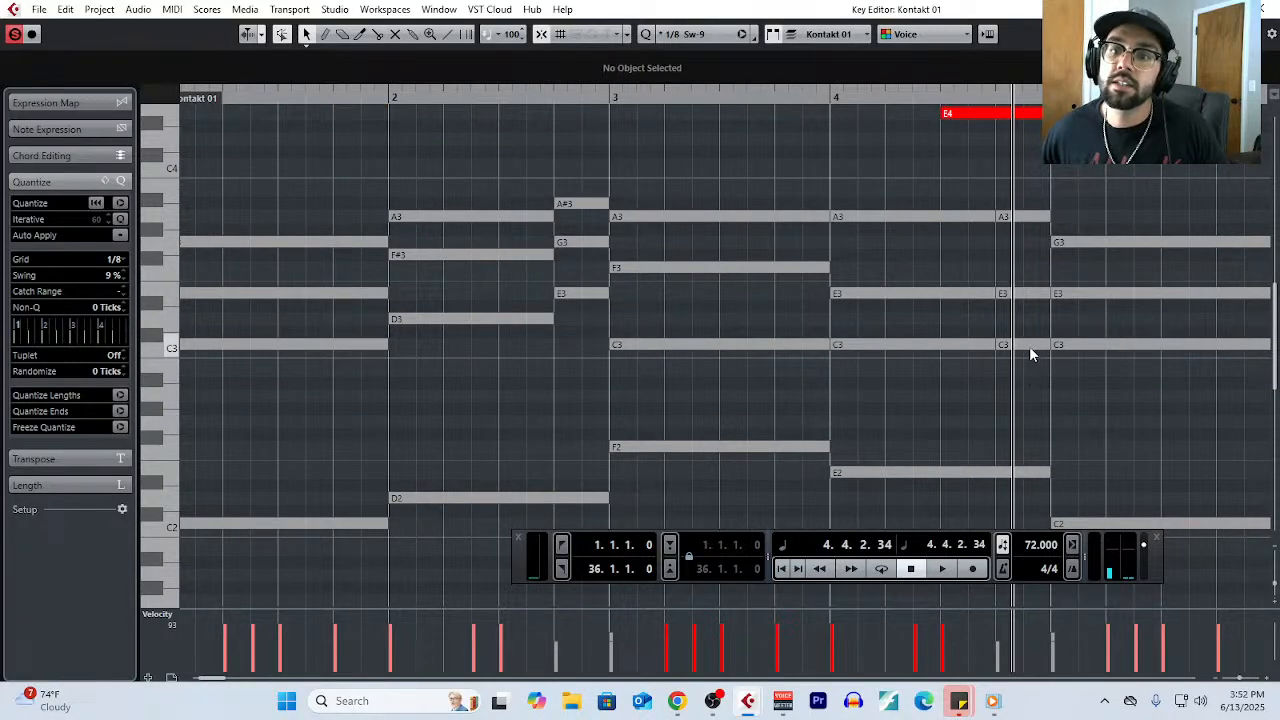
- Lower the split A3 in bar 4 to G#3 and extend the new chord back to start on beat 3
left_click_drag(1022, 215, 1022, 236)
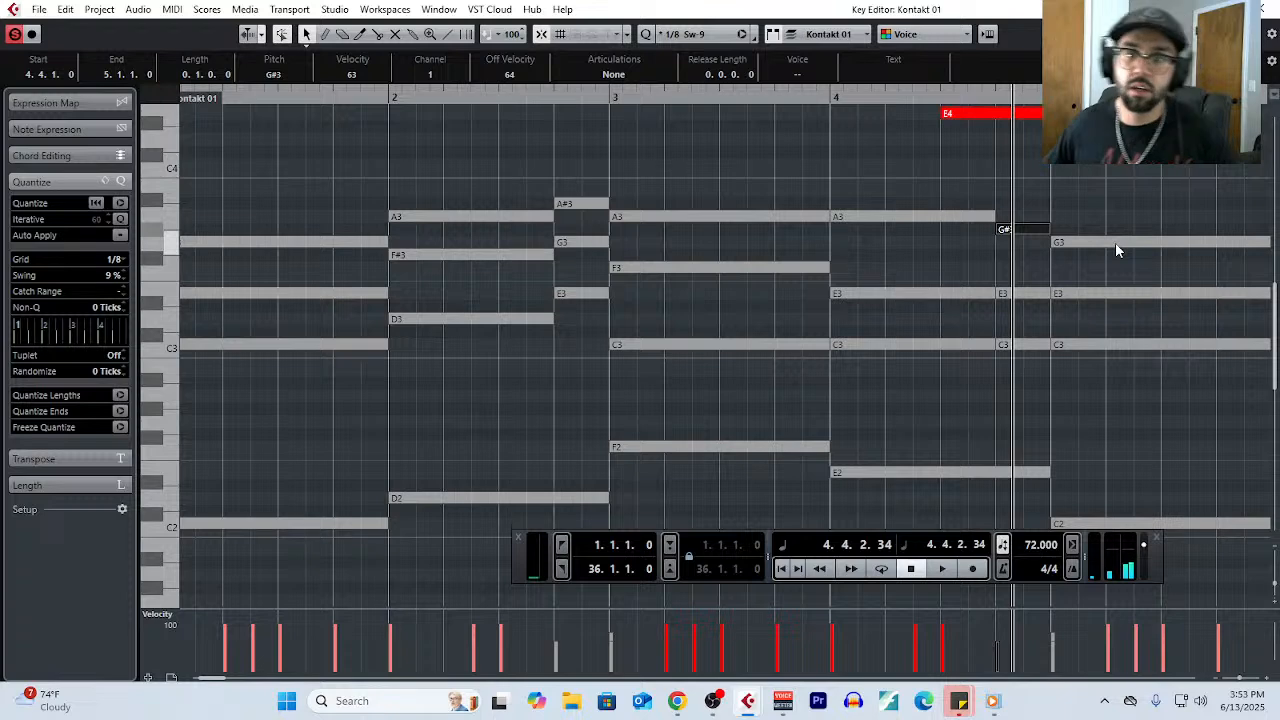
scroll(958, 318, "up", 2)
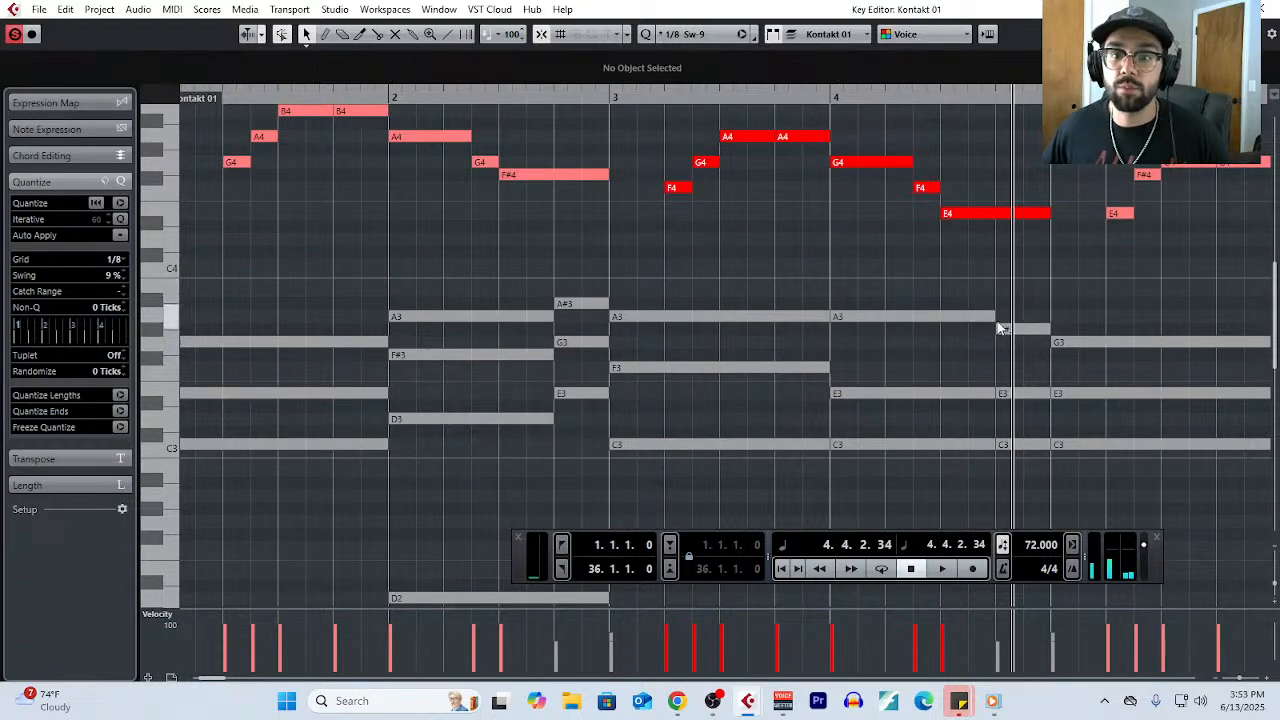
left_click_drag(994, 317, 947, 332)
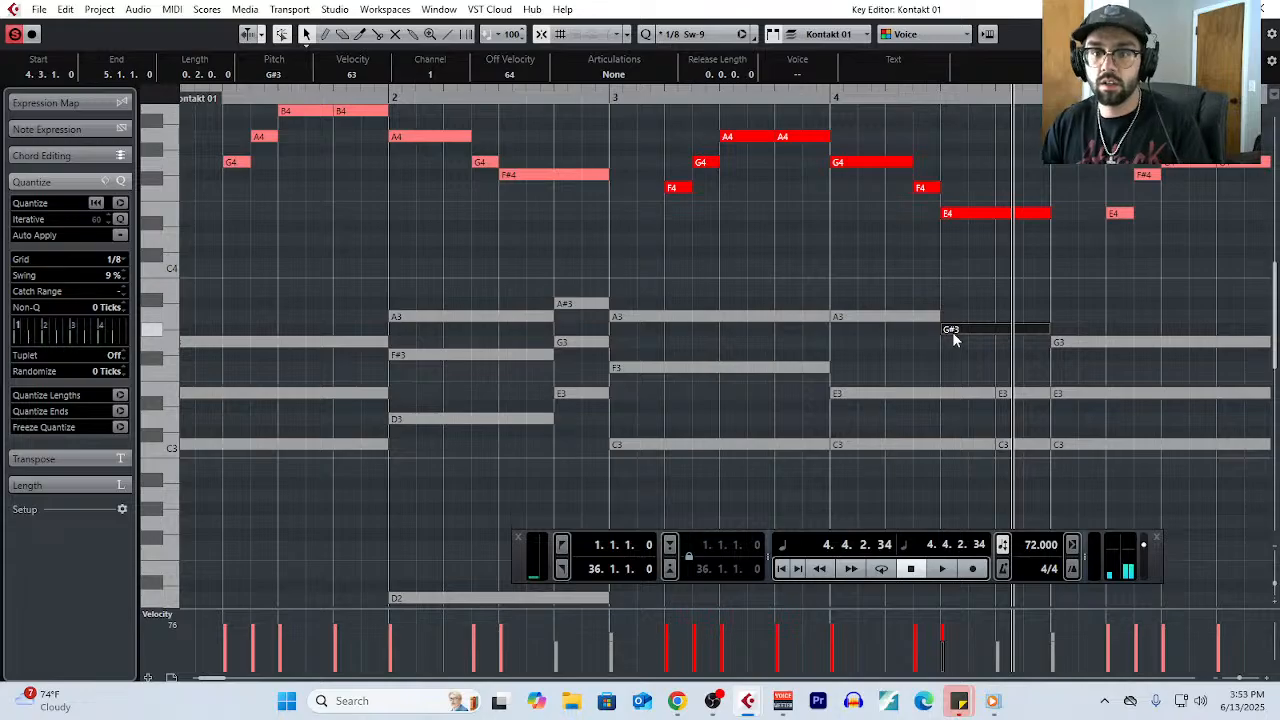
left_click_drag(971, 380, 945, 445)
- Play the passage from bar 1 to hear the altered chords in bars 2 and 4
key("g")
key("g")
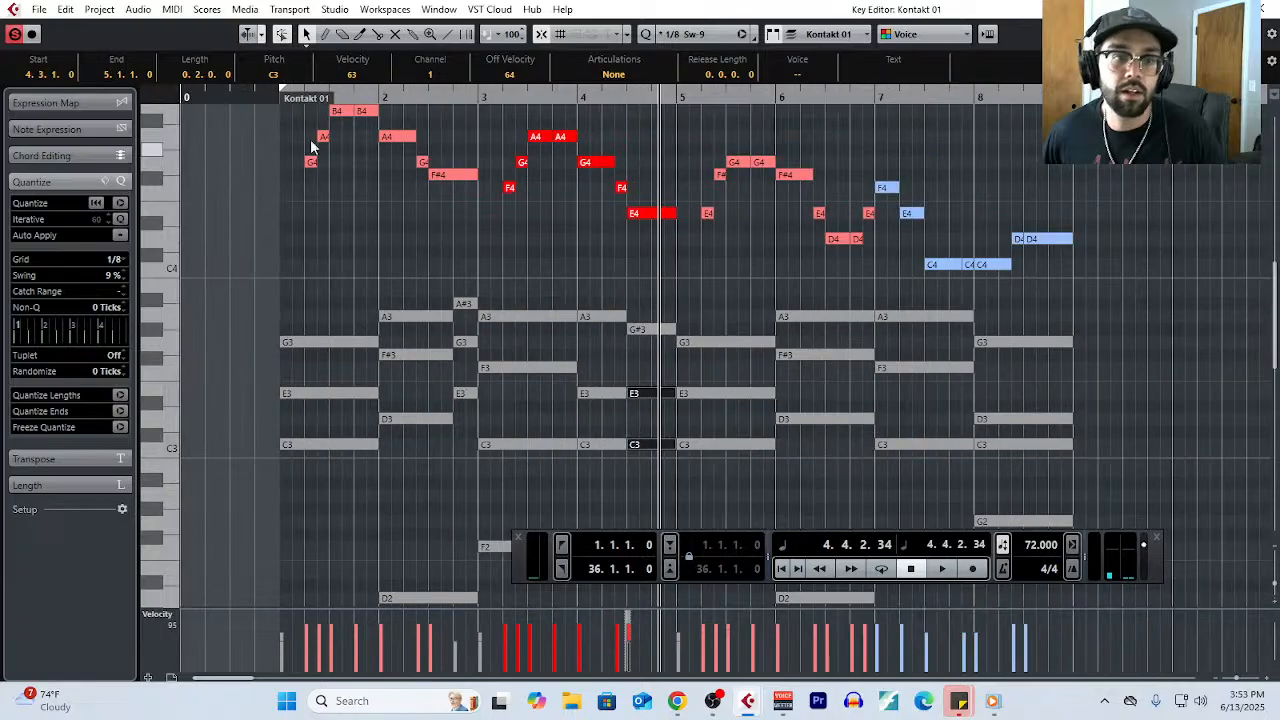
left_click(281, 94)
key("space")
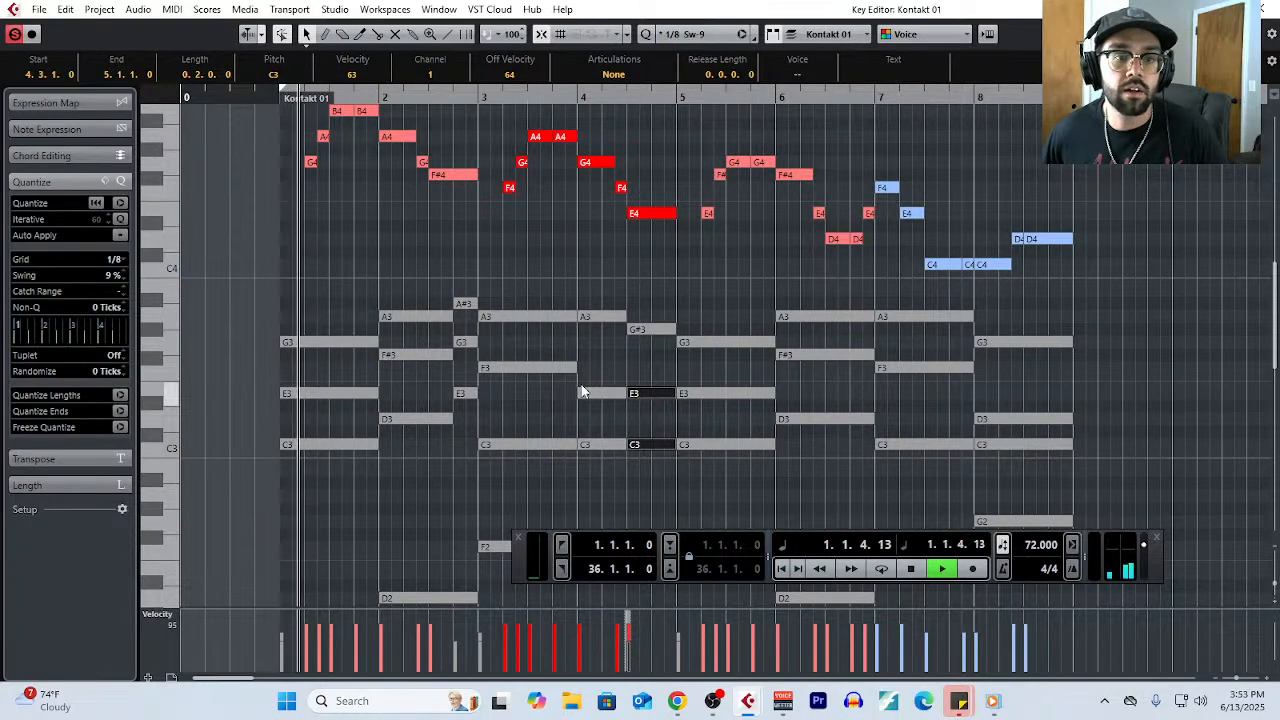
scroll(583, 392, "down", 3)
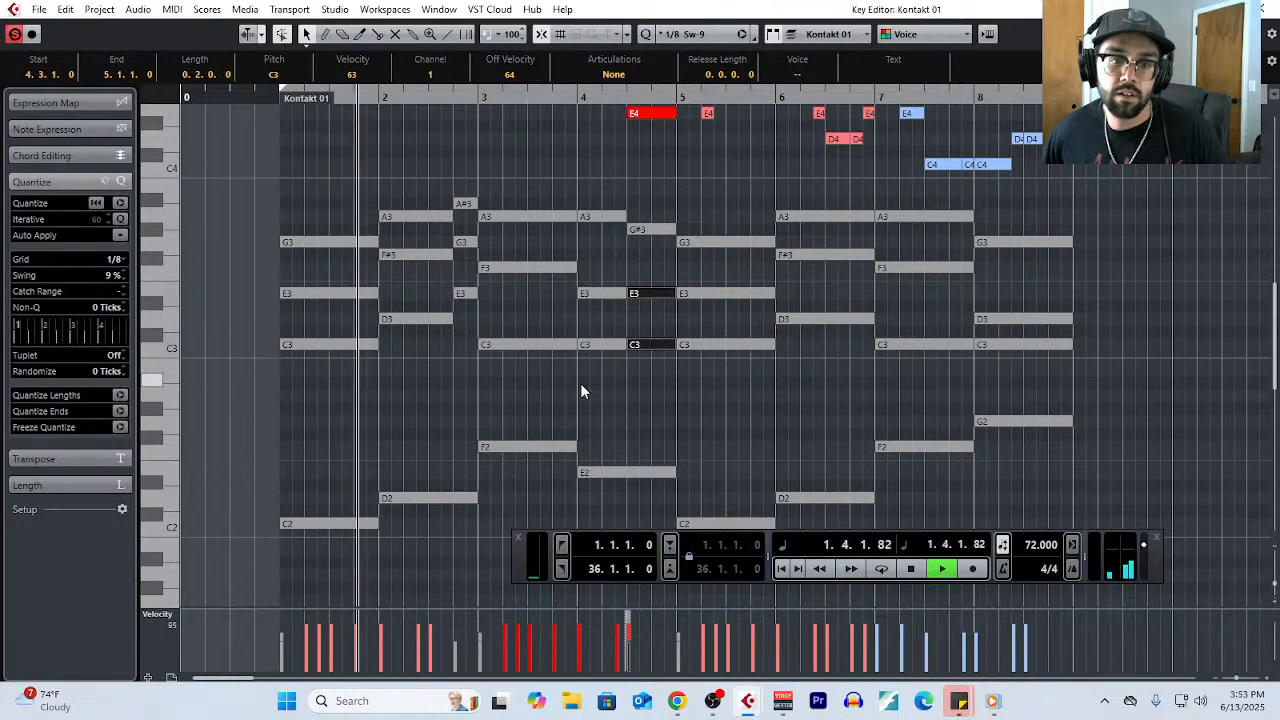
scroll(604, 398, "down", 1)
- Split the bar 4 bass note E2 at beat 3, lower its second half to C2, and stop playback
right_click(650, 314)
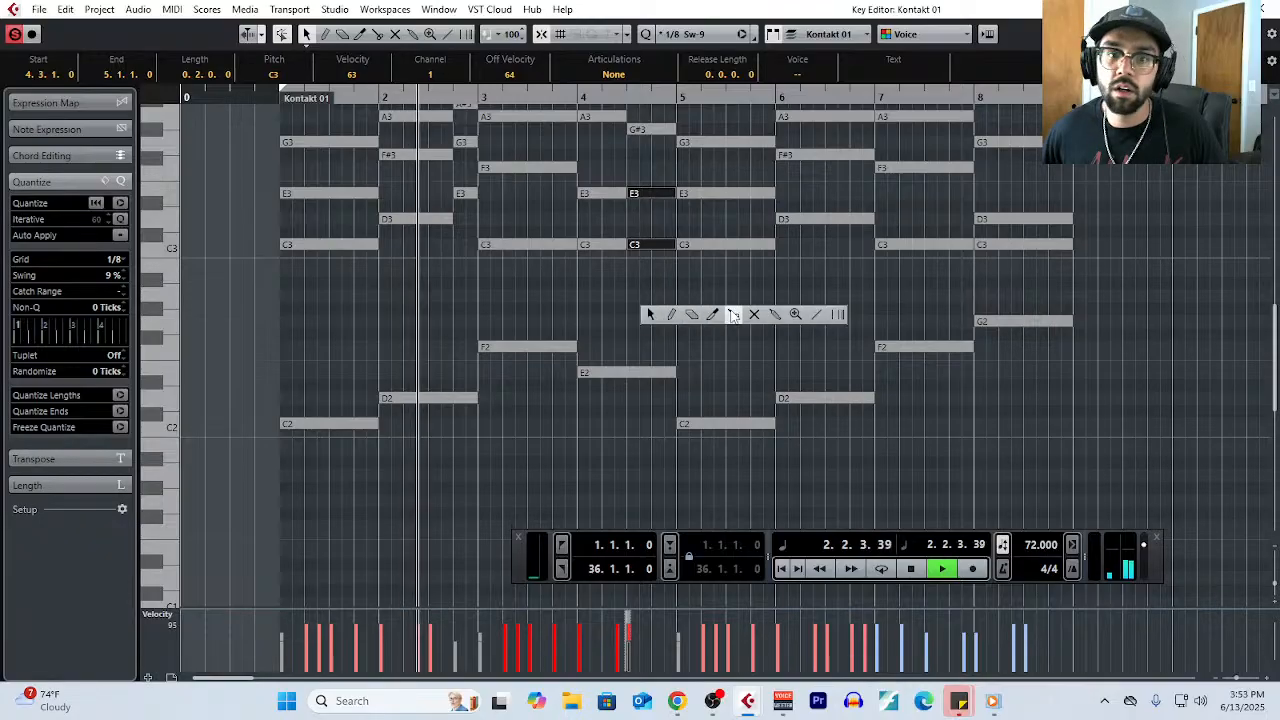
left_click(732, 315)
left_click(637, 374)
right_click(648, 372)
left_click(659, 343)
left_click_drag(653, 375, 651, 426)
scroll(553, 424, "up", 3)
scroll(553, 424, "up", 3)
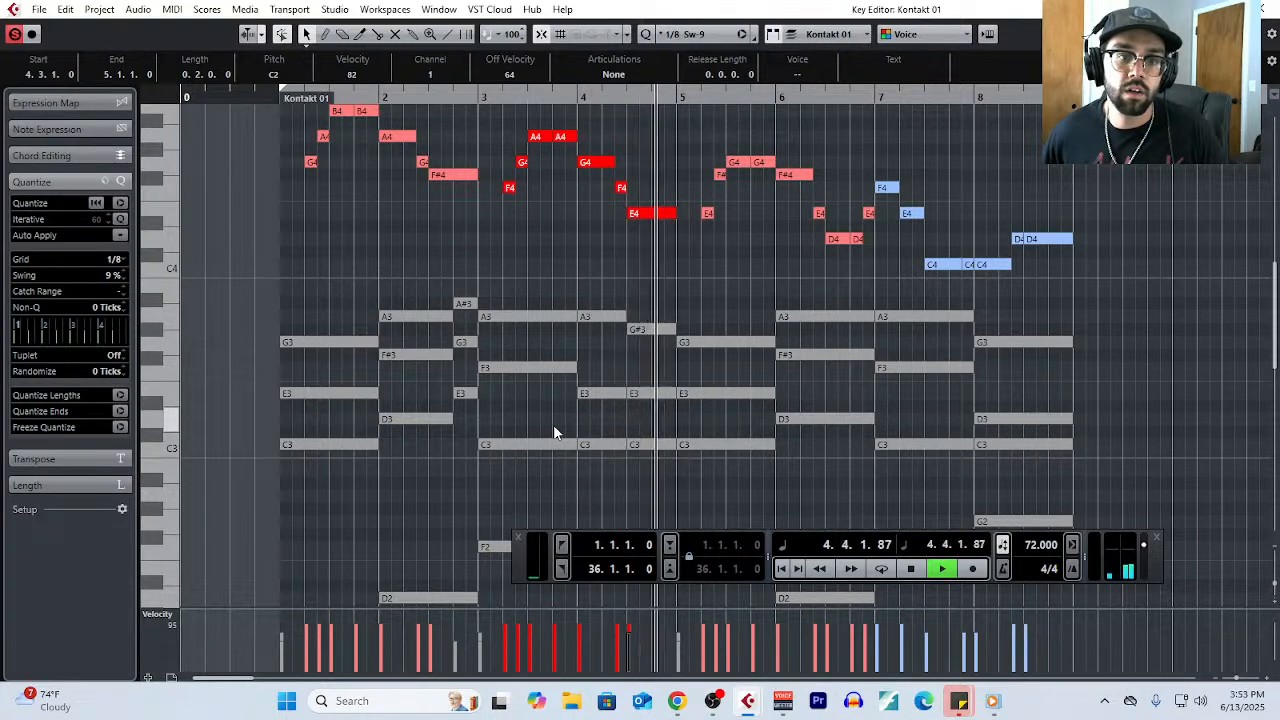
key("space")
- Move the start of the G#3, E3 and C3 chord to beat 4 of bar 4 and lengthen the preceding chord to meet it
scroll(657, 415, "up", 4)
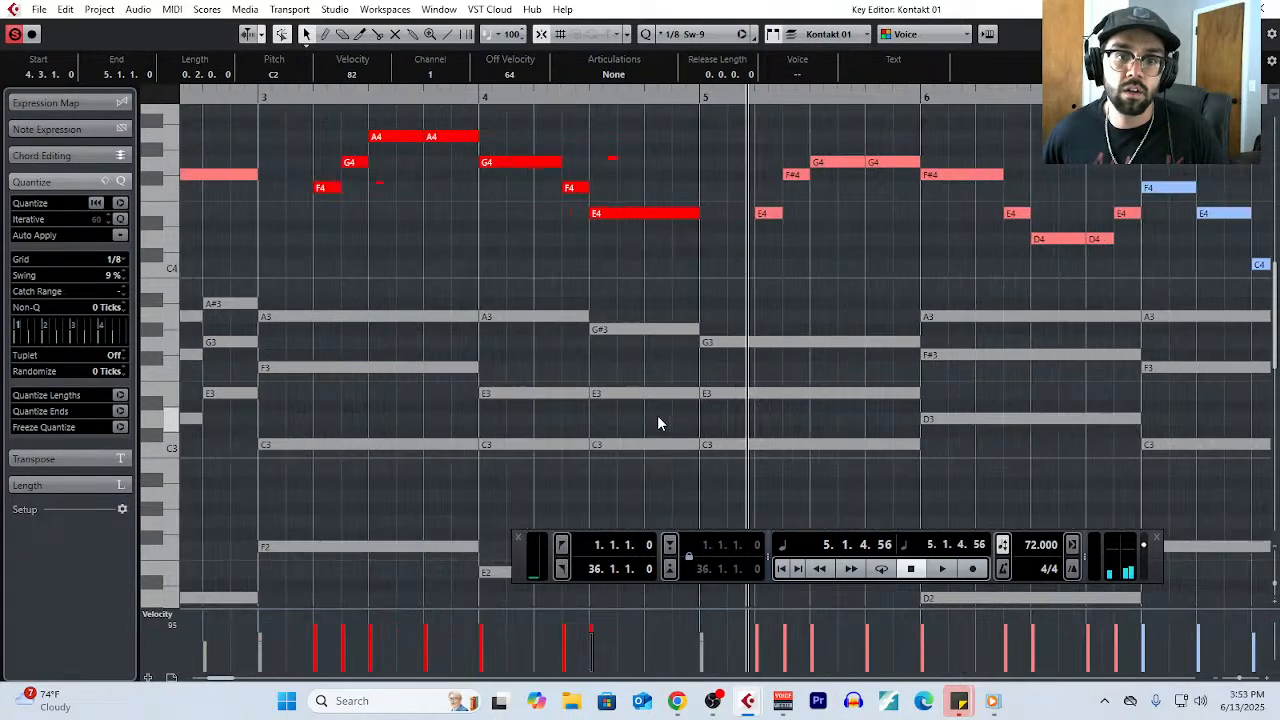
left_click_drag(652, 293, 640, 480)
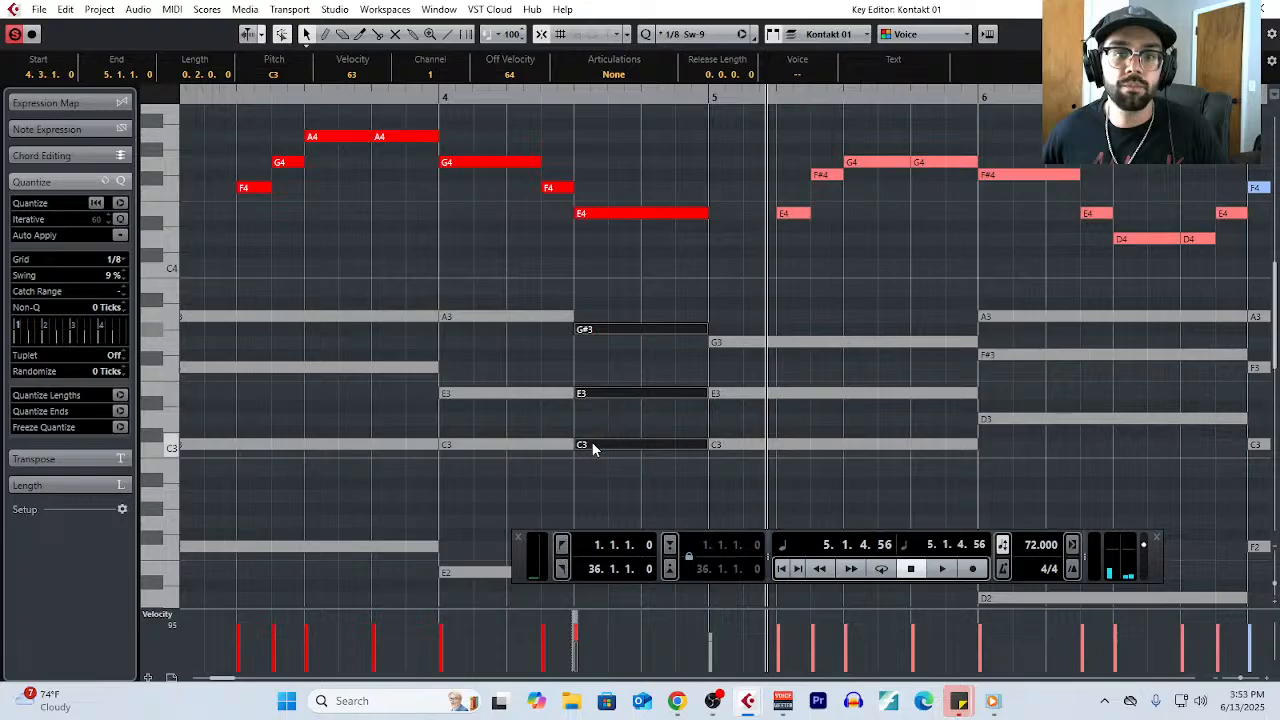
left_click_drag(580, 444, 642, 444)
left_click_drag(561, 300, 642, 444)
key("g")
key("g")
key("g")
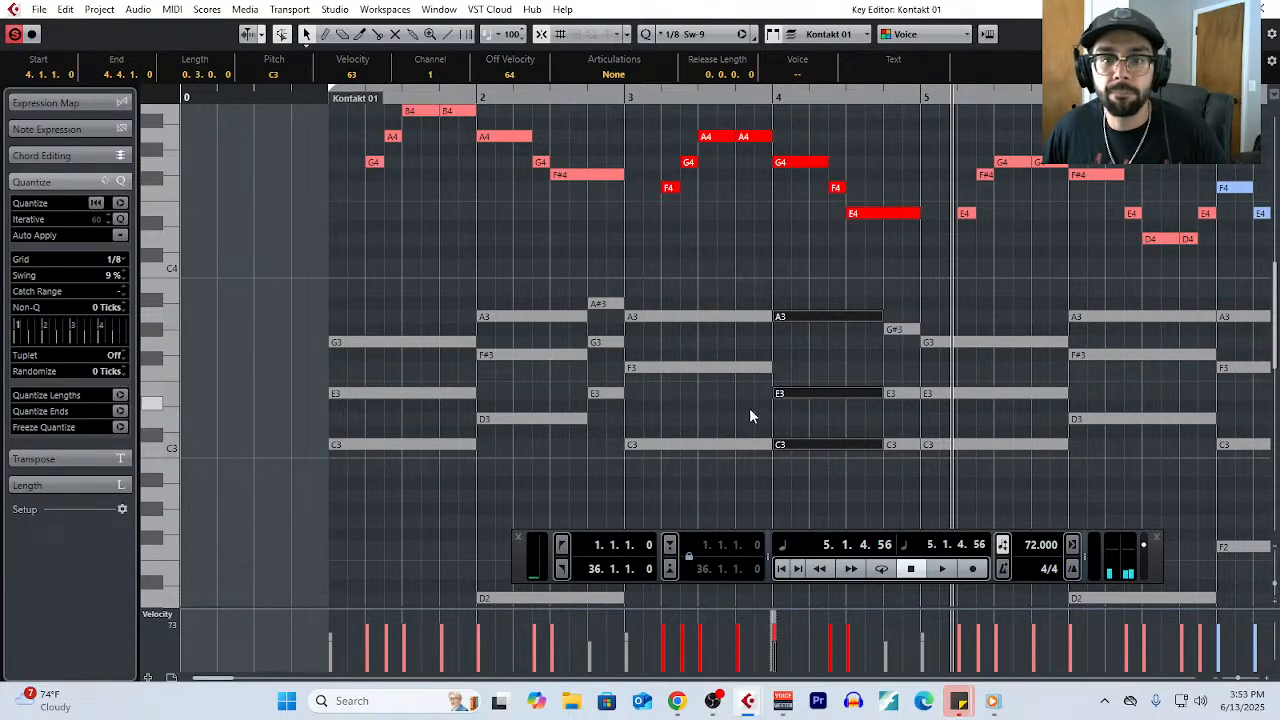
- Undo all the chord and bass changes in bars 2 and 4 to restore the original full-bar chords
key("ctrl+z")
key("ctrl+z")
key("ctrl+z")
key("ctrl+z")
key("ctrl+z")
key("ctrl+z")
key("ctrl+z")
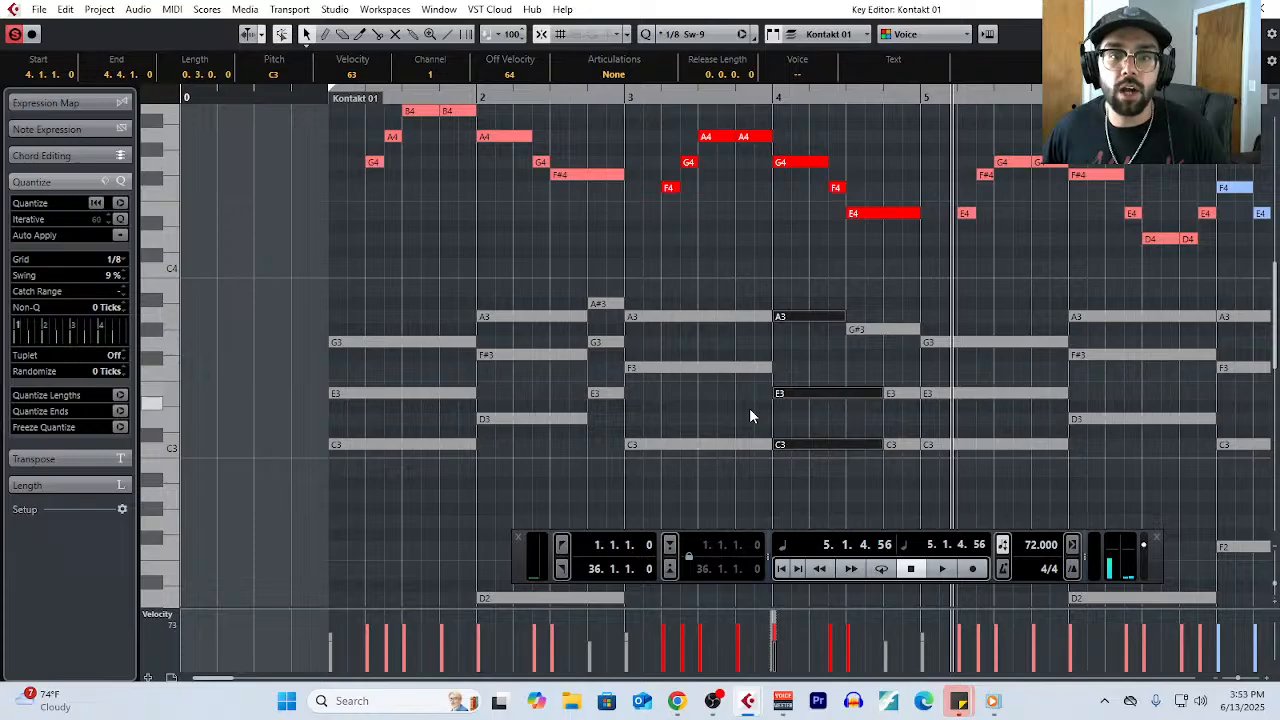
key("ctrl+z")
key("ctrl+z")
key("ctrl+z")
key("ctrl+z")
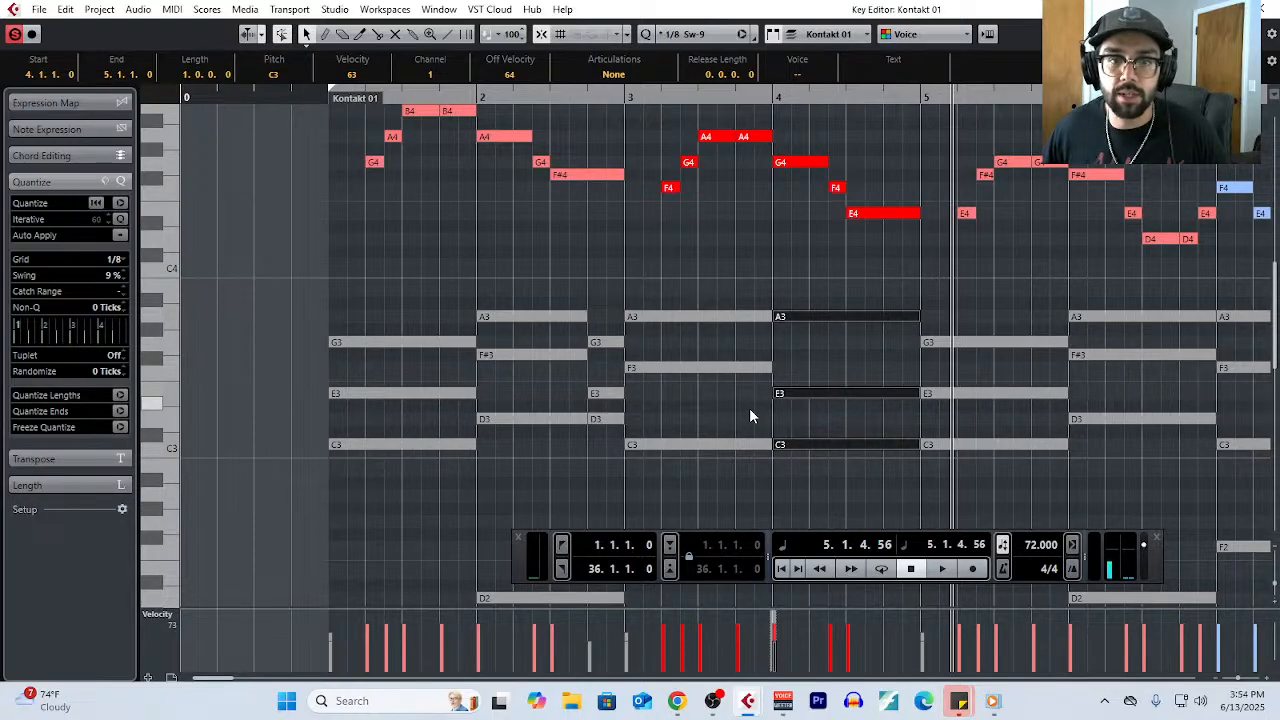
key("ctrl+z")
- Set the playback position just before bar 1 with the whole eight-bar phrase in view
scroll(724, 402, "down", 4)
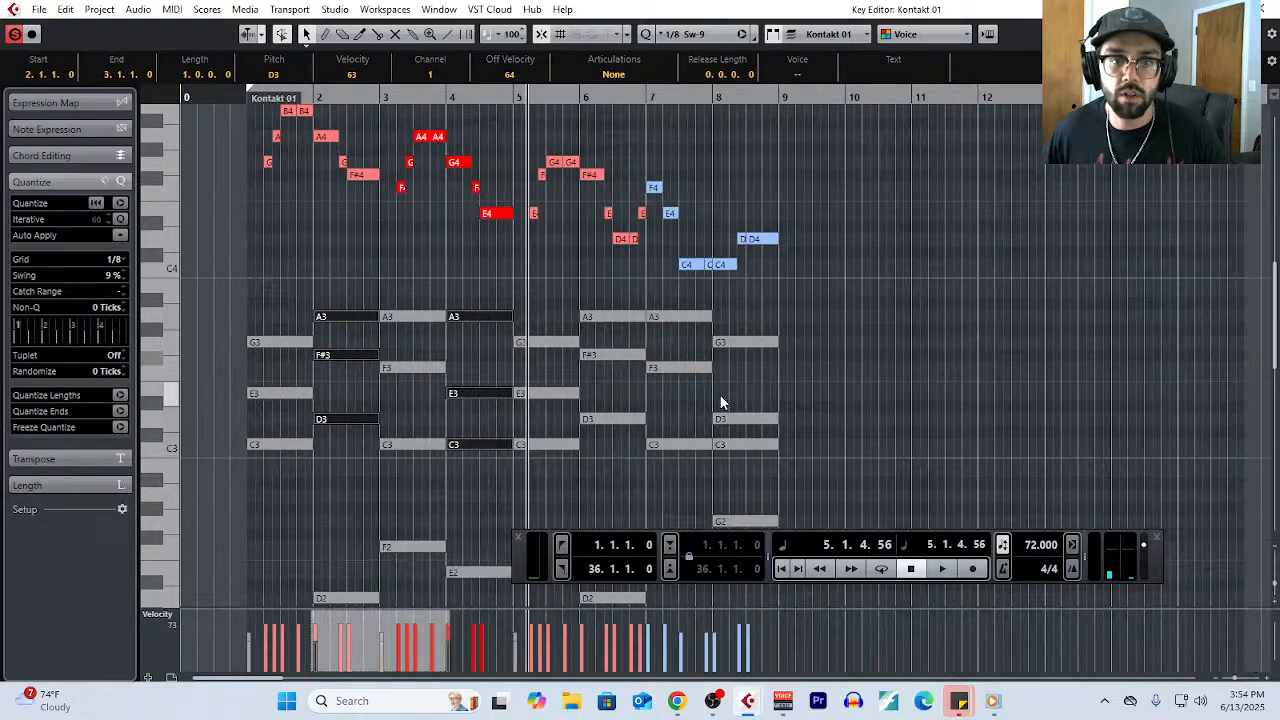
scroll(690, 398, "down", 5)
scroll(636, 395, "up", 4)
scroll(632, 395, "up", 3)
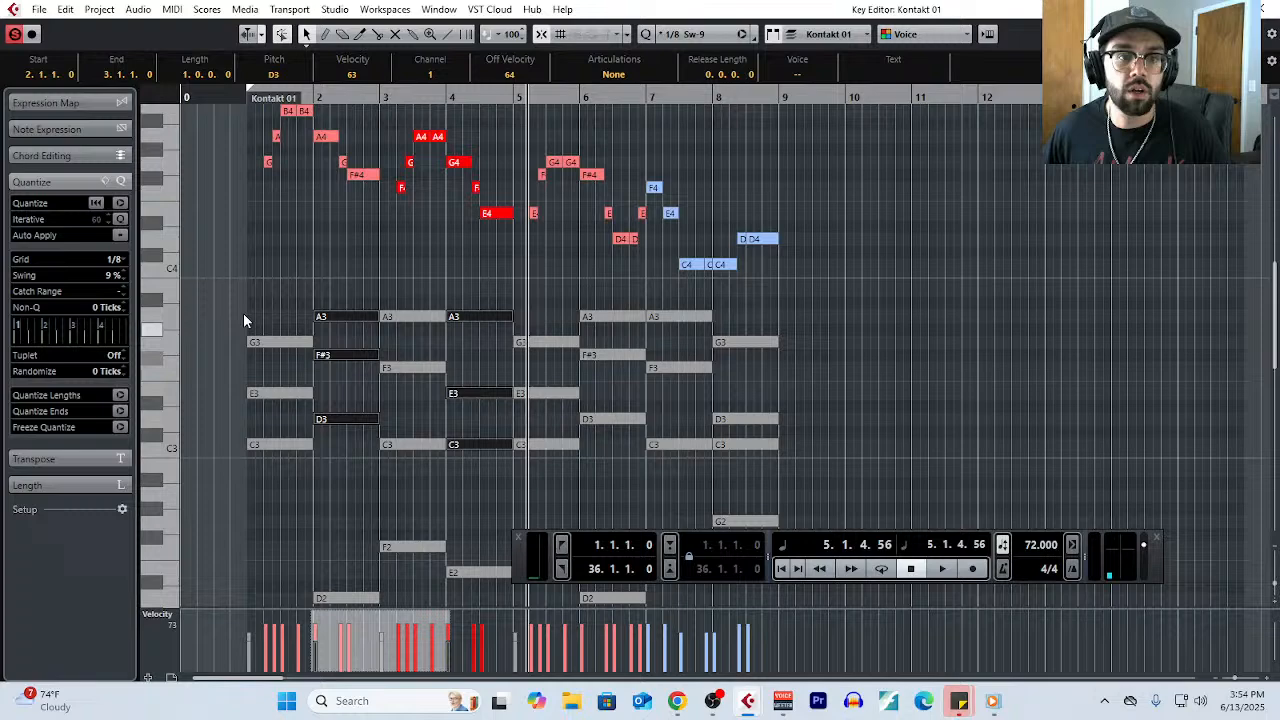
left_click(241, 98)
scroll(229, 438, "up", 4)
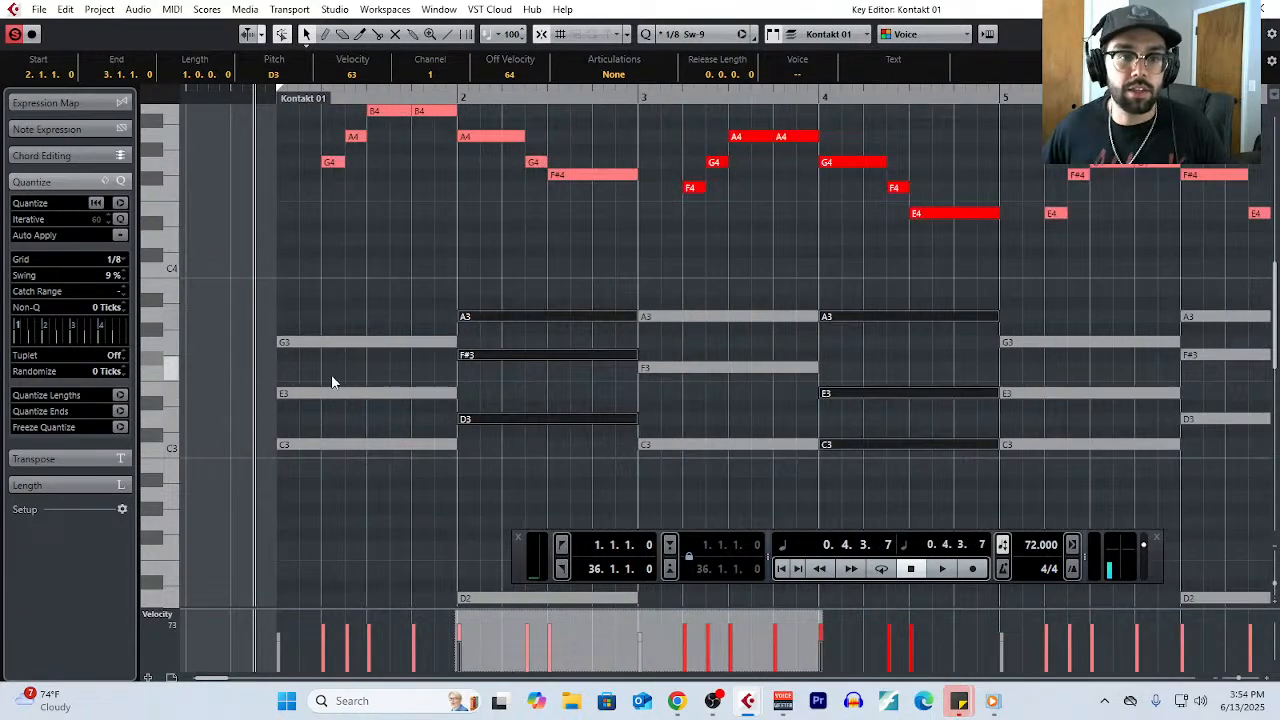
scroll(333, 375, "up", 3)
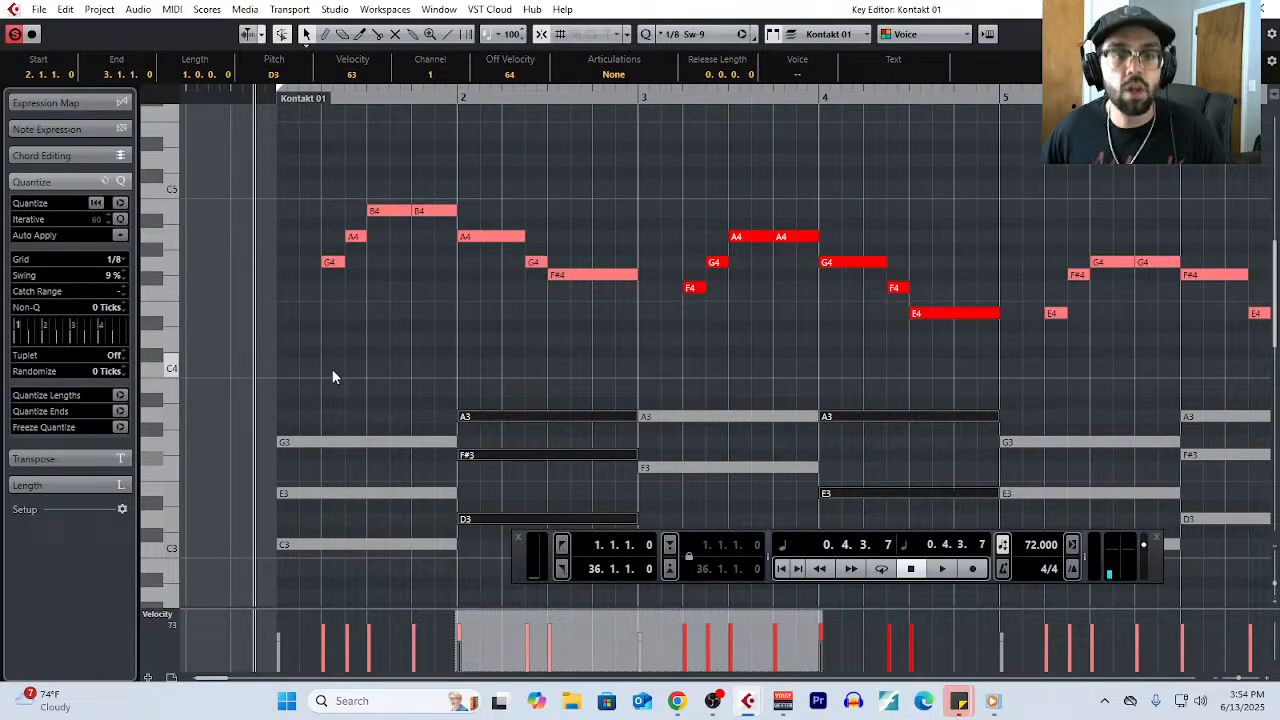
scroll(350, 365, "down", 4)
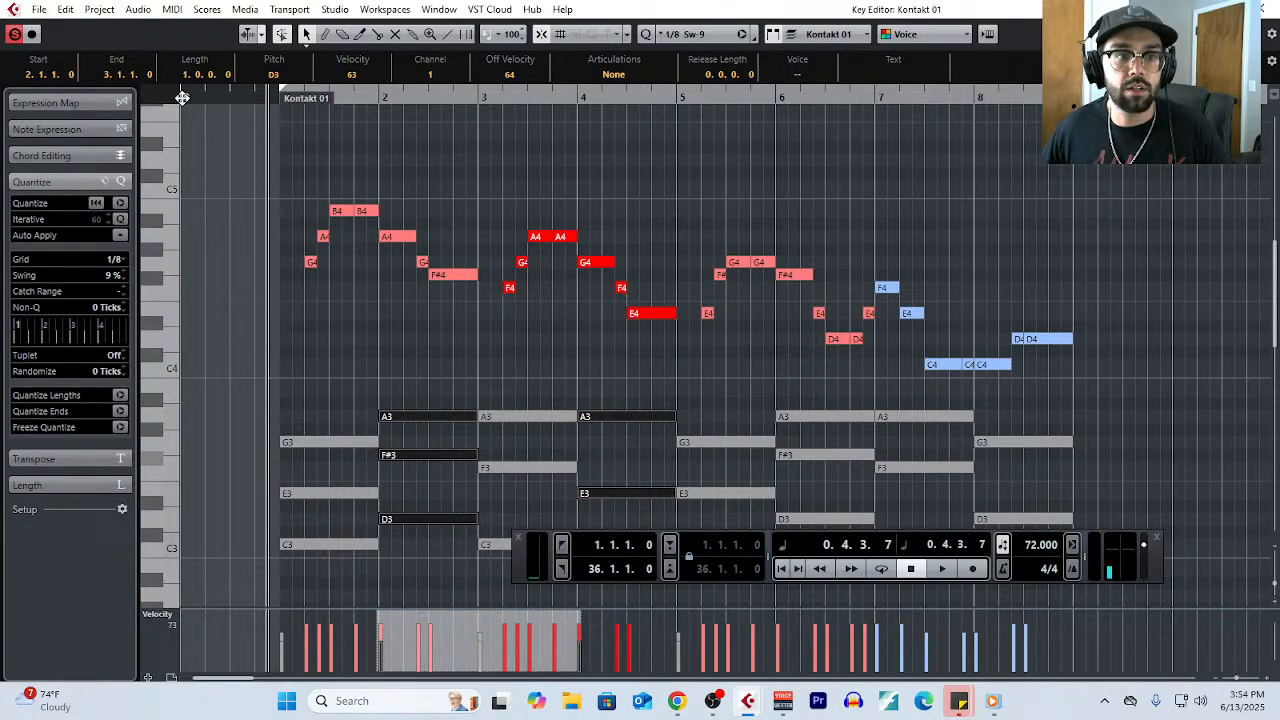
- Open the MixConsole briefly and return to the Key Editor
key("F3")
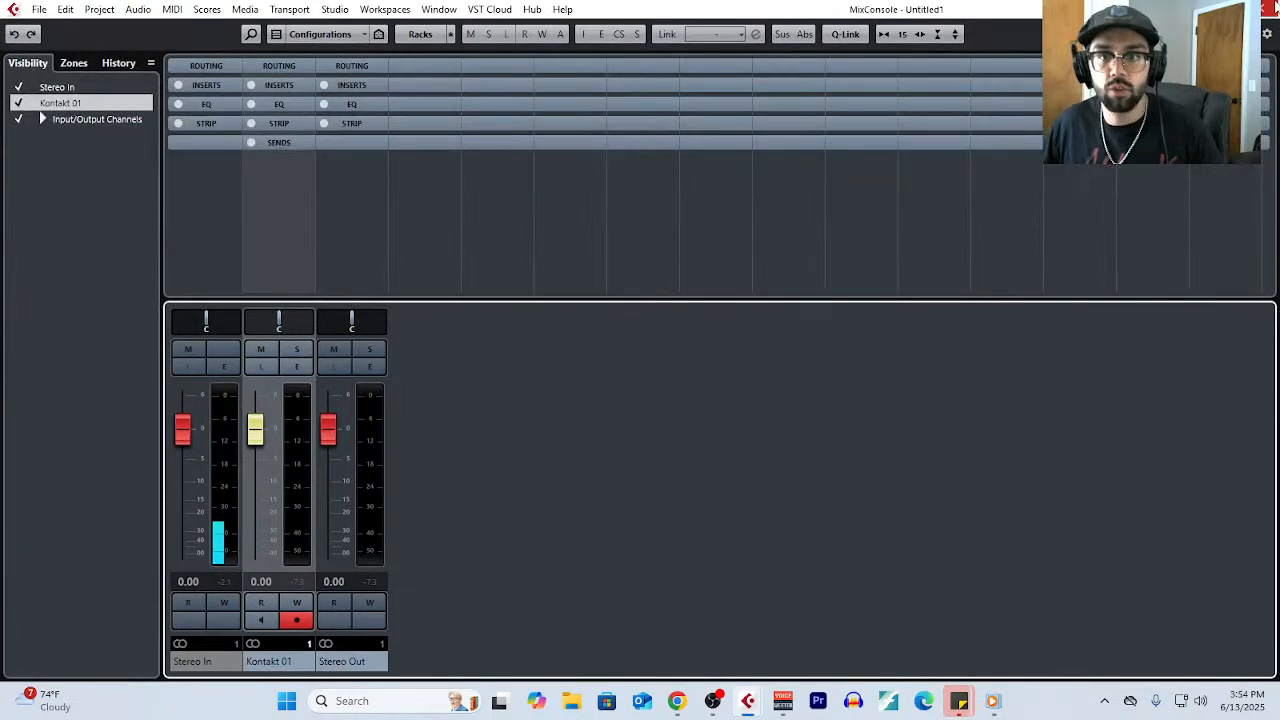
key("F3")
key("F2")
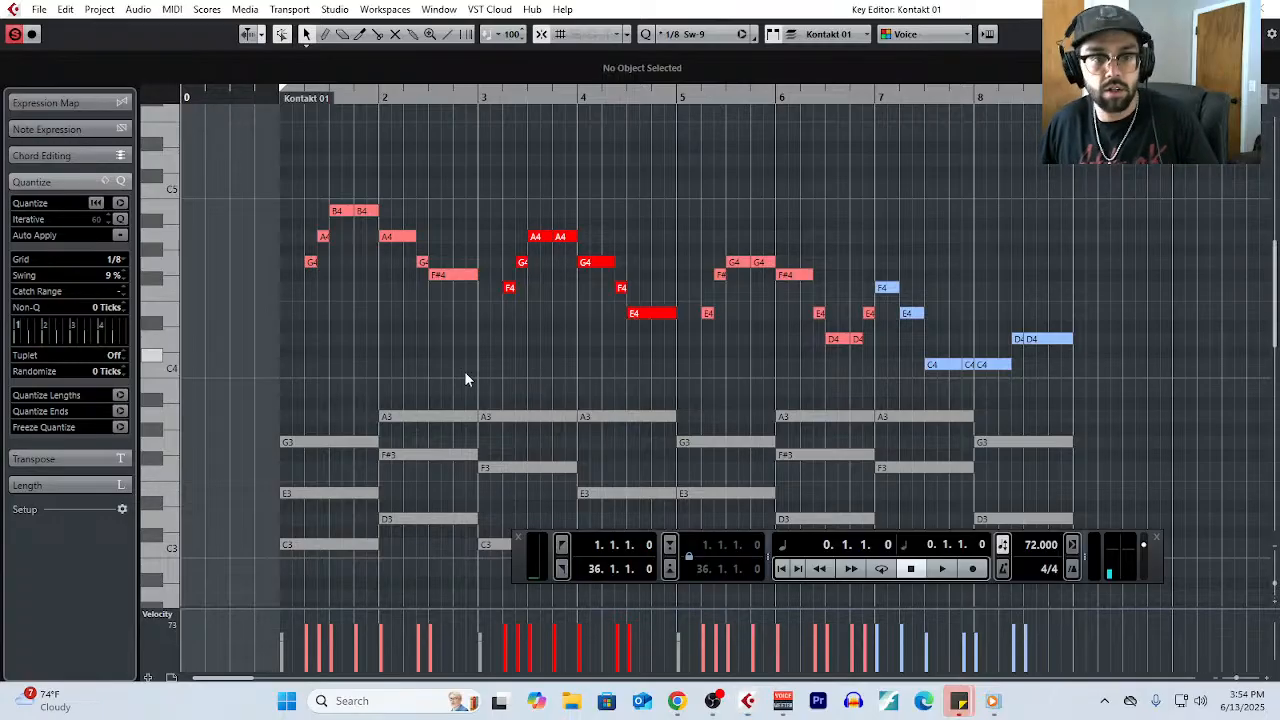
- Transpose all the melody notes of the eight bars up one octave and start recording from bar 0
left_click_drag(284, 186, 1116, 366)
key("shift+Up")
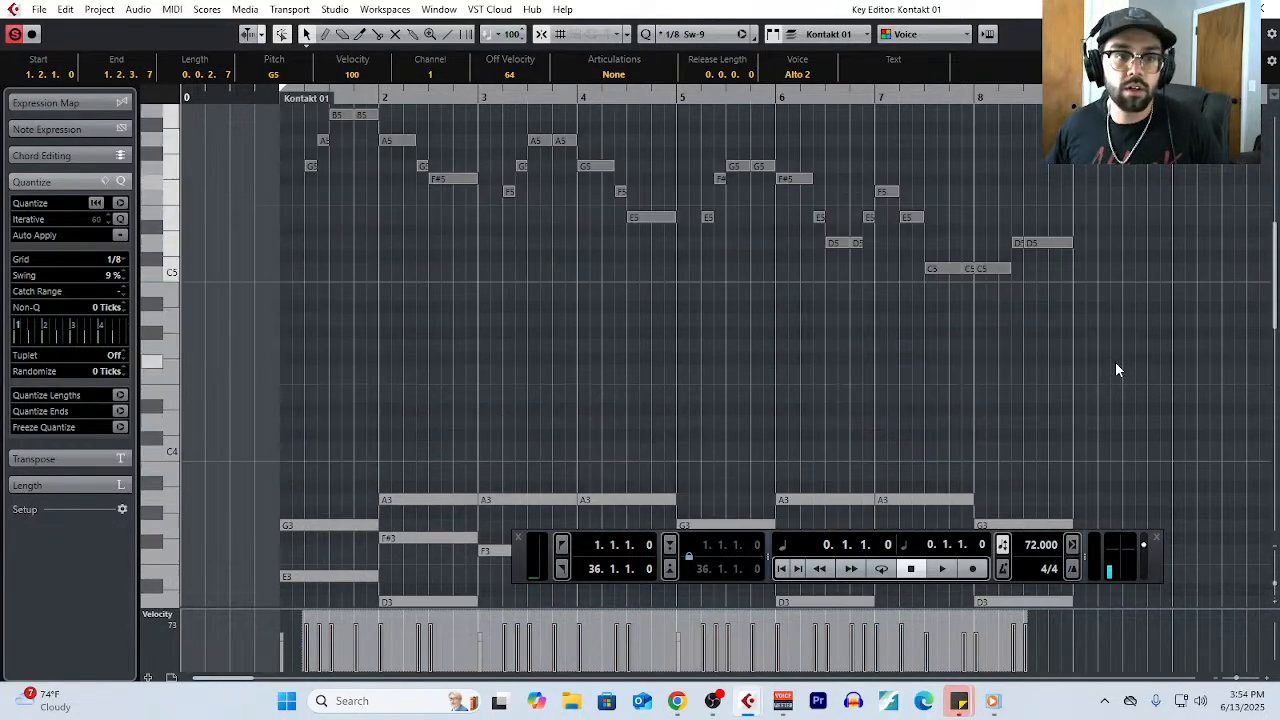
left_click(974, 568)
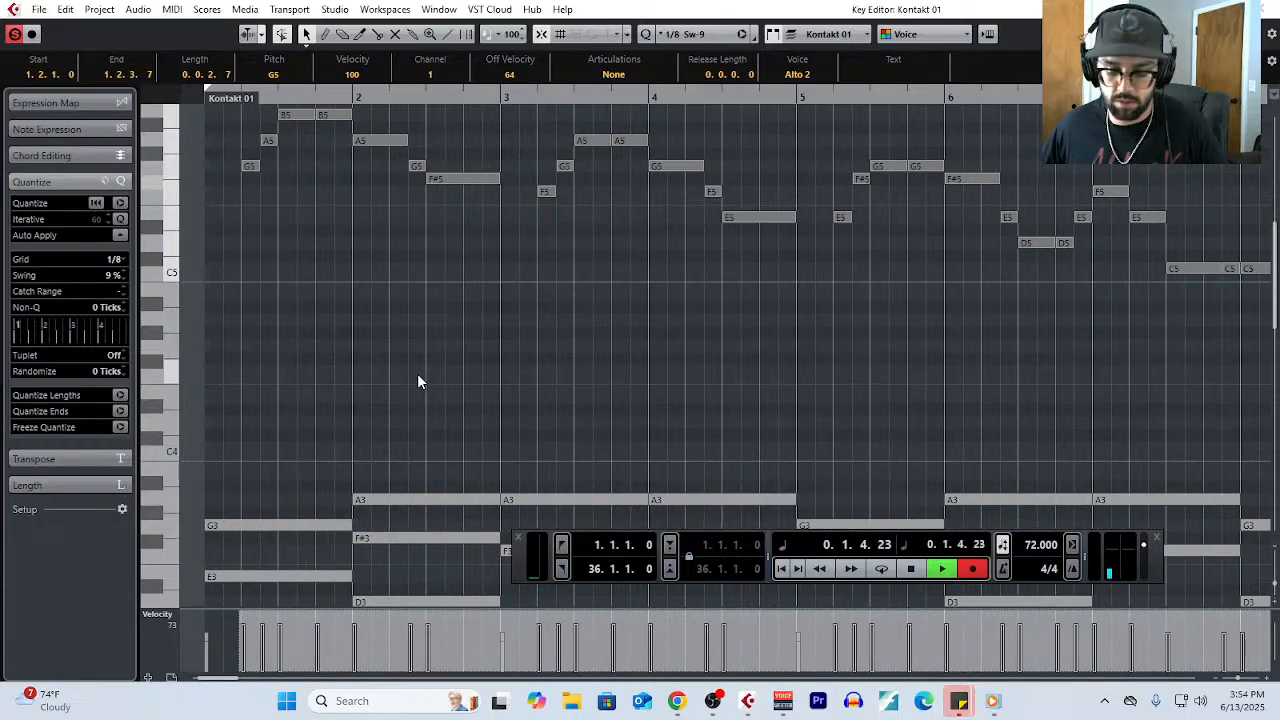
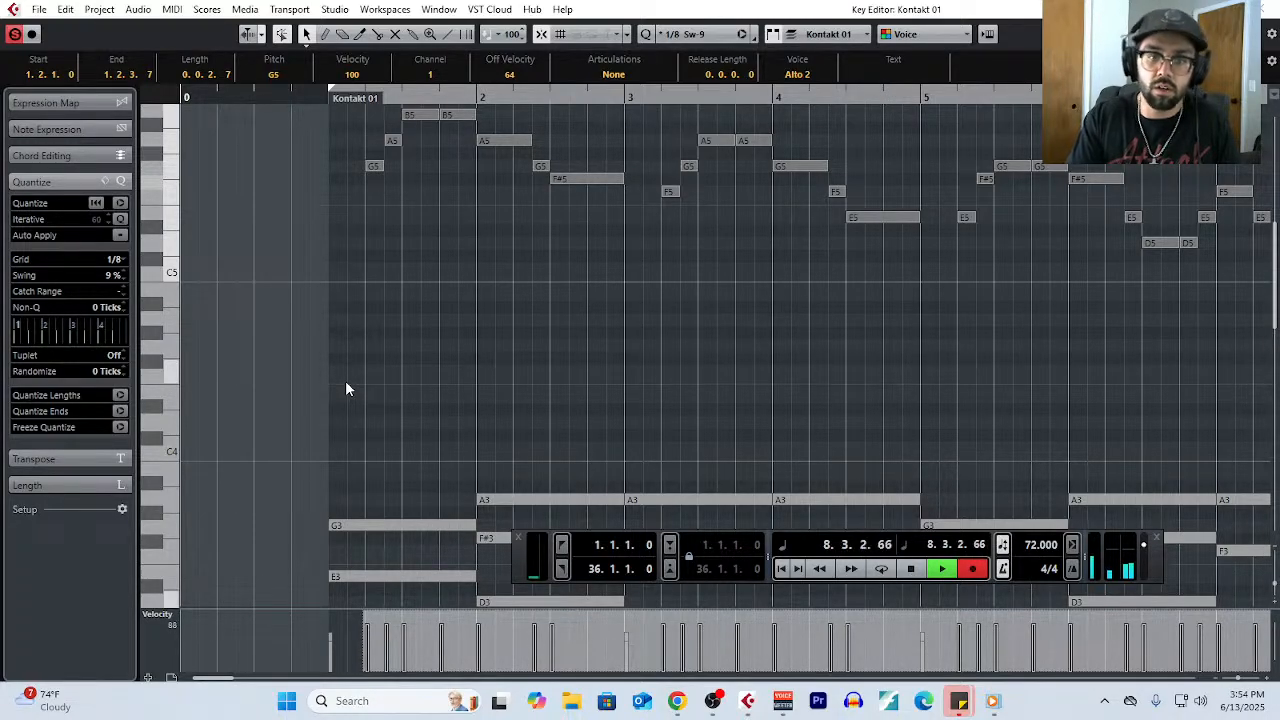
- Stop the recording and transpose the melody notes of the eight bars down one octave, so the phrase starts on G4
key("space")
scroll(390, 362, "down", 1)
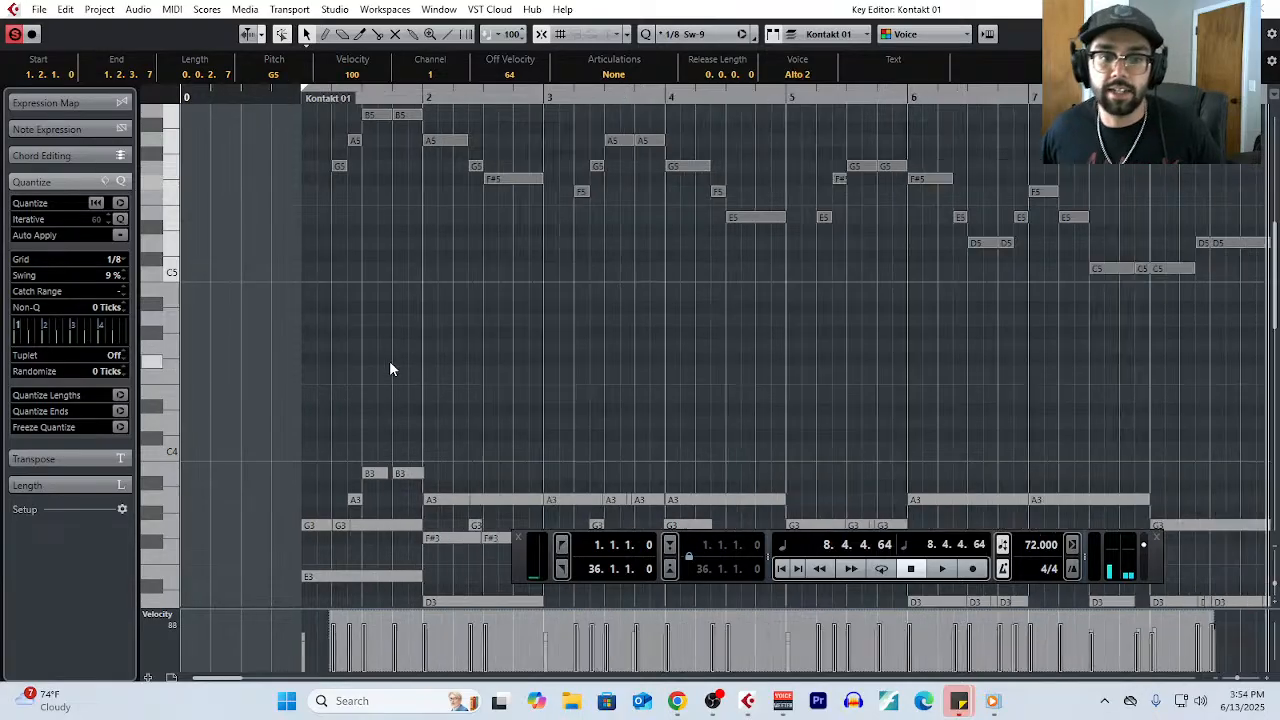
scroll(580, 403, "down", 3)
scroll(672, 380, "down", 1)
scroll(708, 436, "down", 1)
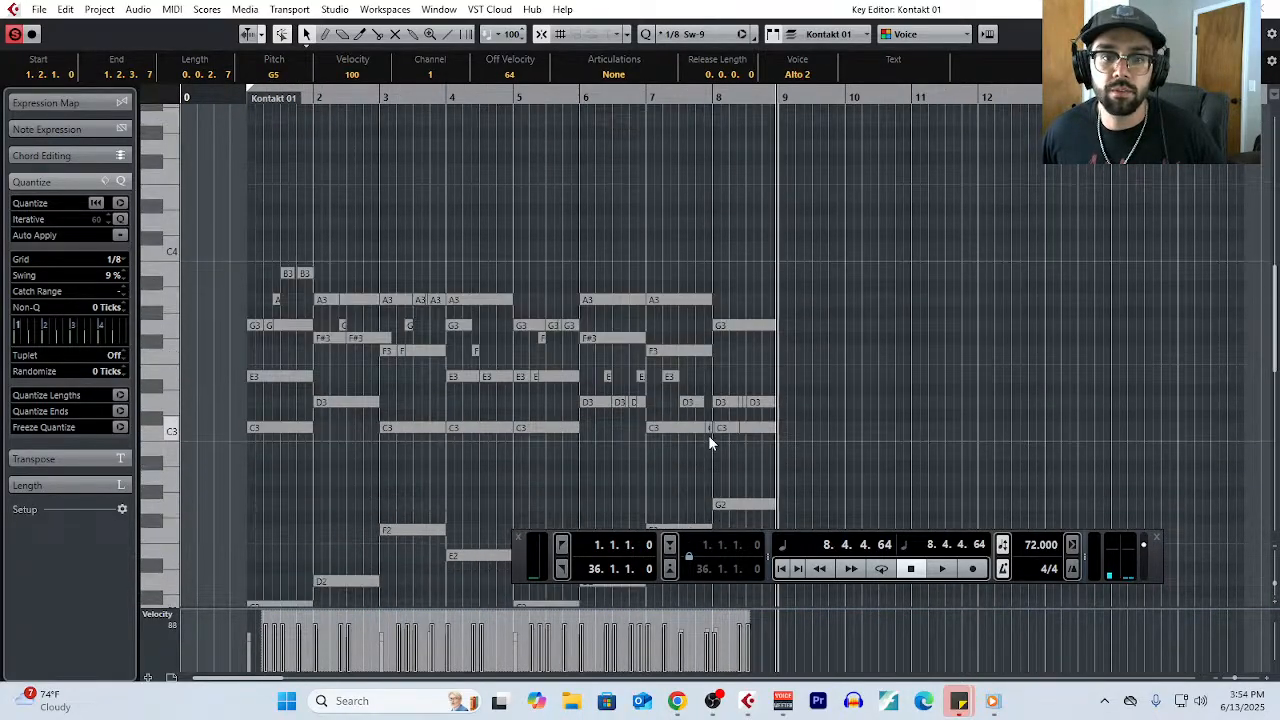
key("shift+Up")
key("shift+Up")
scroll(702, 420, "up", 3)
key("shift+Down")
scroll(291, 254, "down", 2)
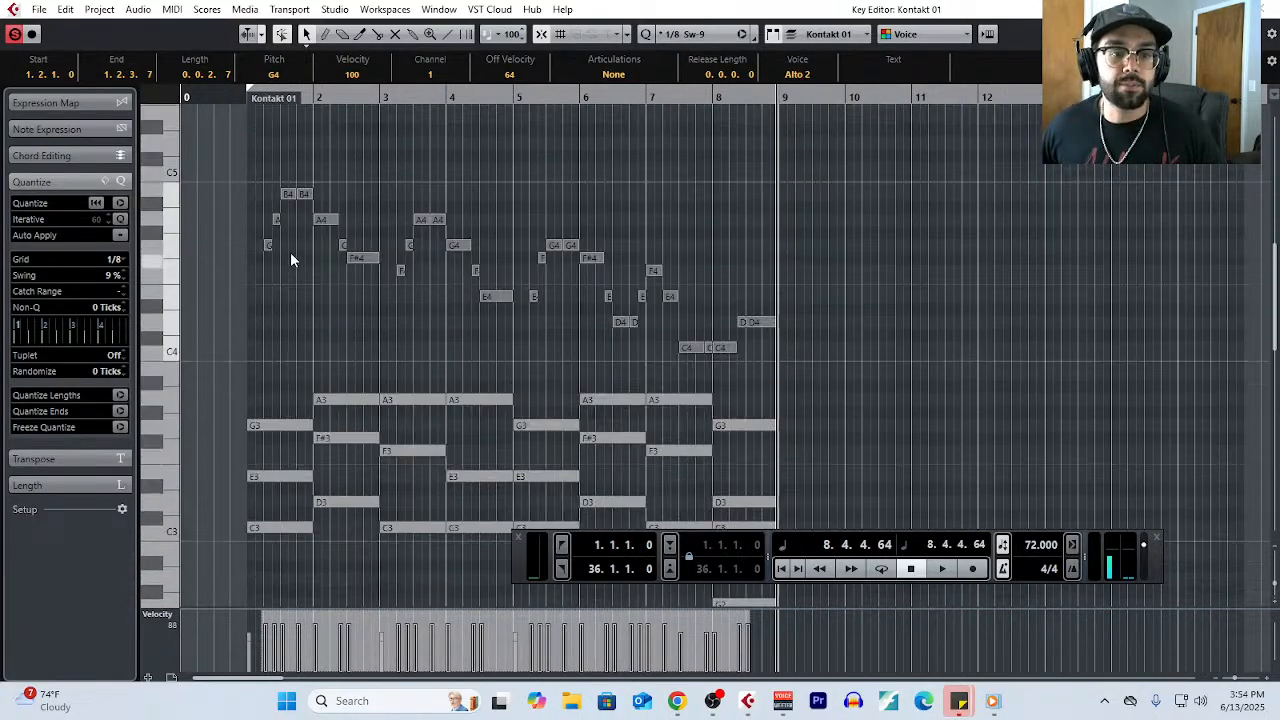
- Unmute the melody notes and the chord and bass notes across all eight bars
left_click_drag(232, 144, 905, 366)
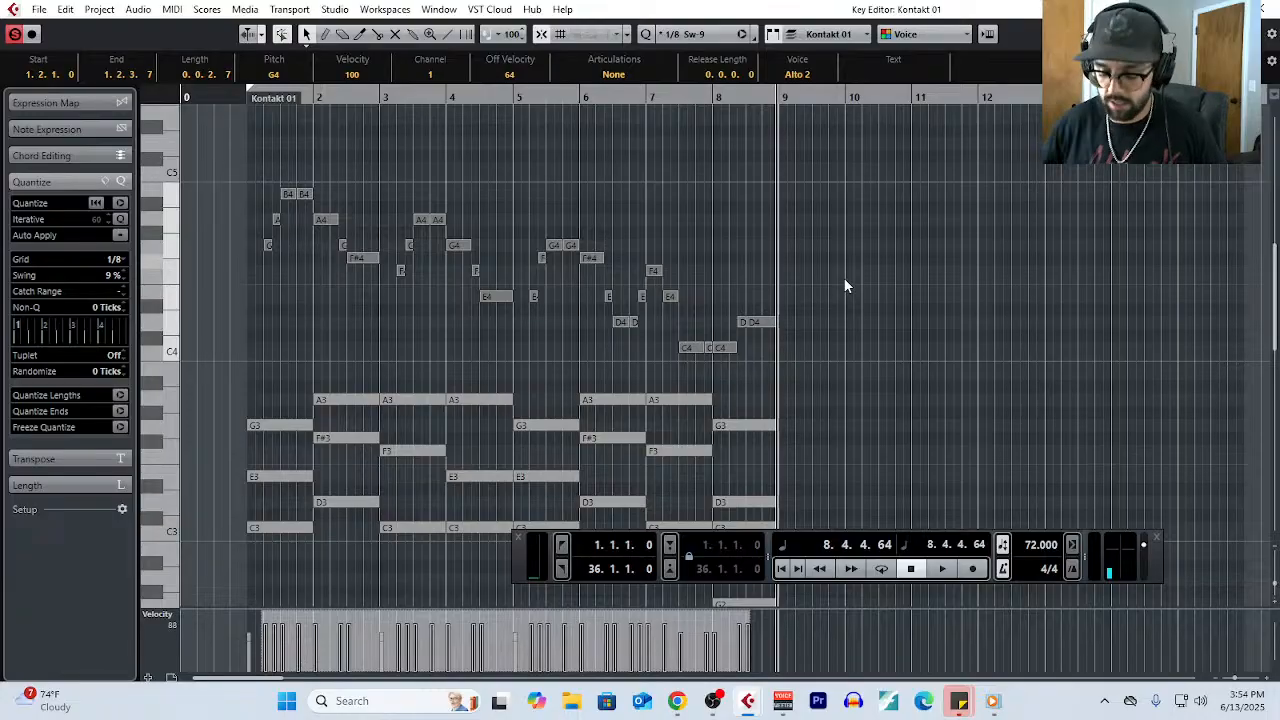
key("shift+u")
left_click(842, 284)
scroll(812, 290, "down", 2)
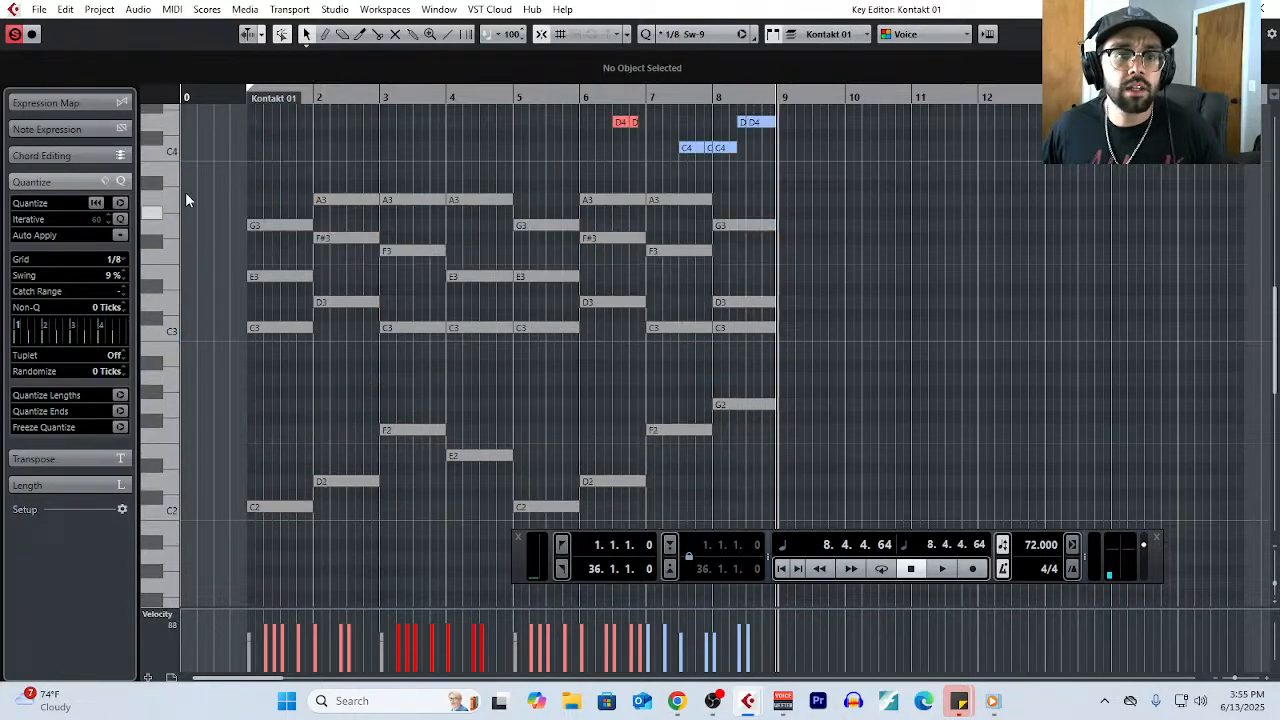
left_click_drag(185, 200, 787, 520)
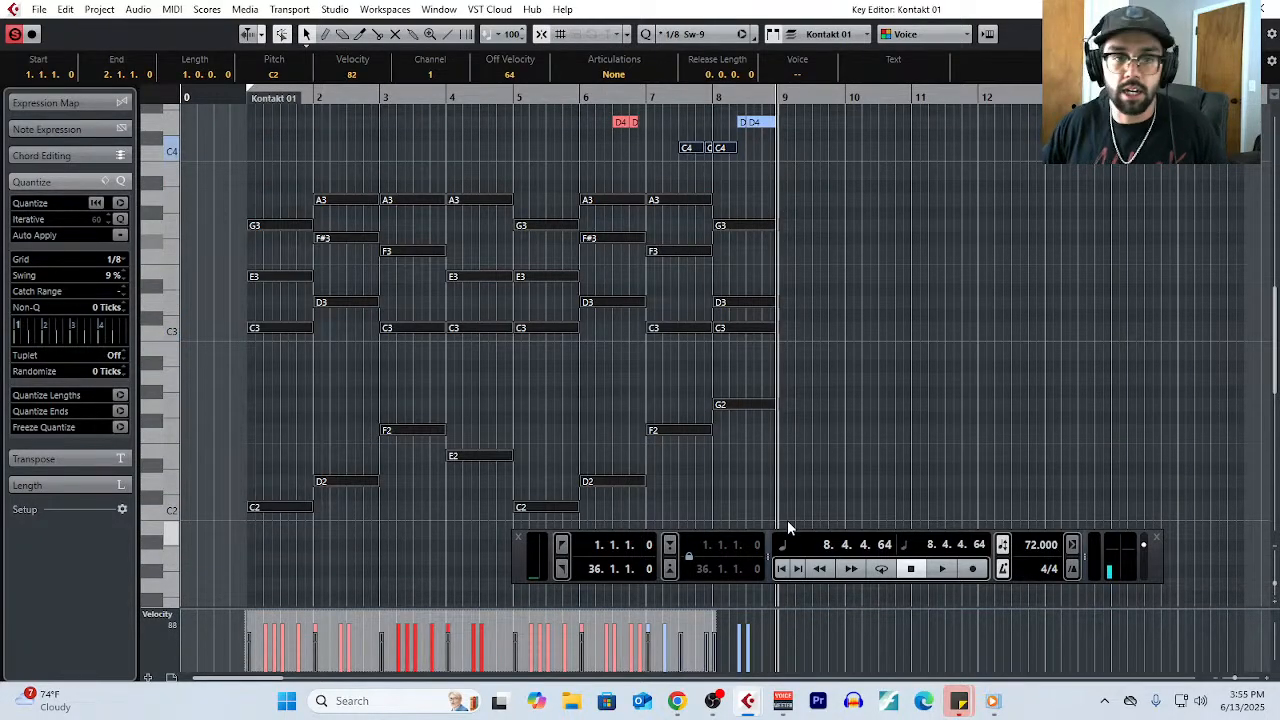
key("shift+m")
left_click(914, 338)
- Change the event colour scheme of the notes from Voice to Velocity
left_click(929, 37)
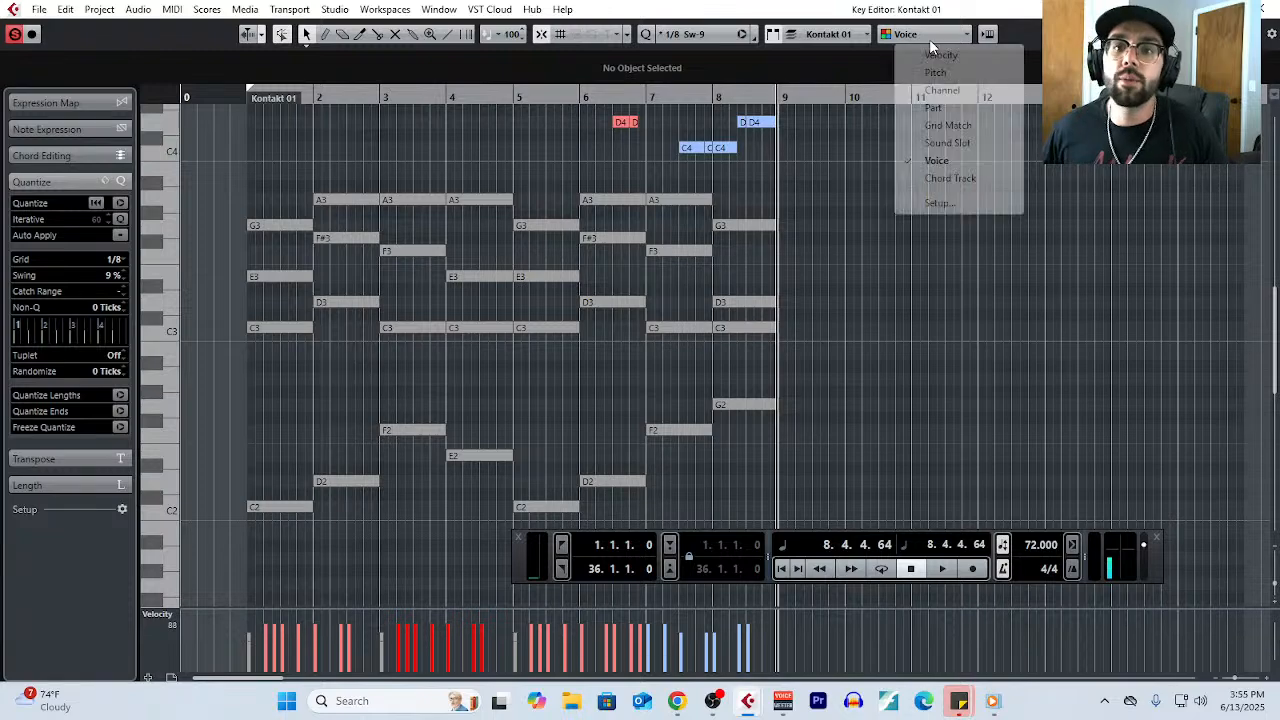
left_click(940, 55)
scroll(773, 312, "up", 3)
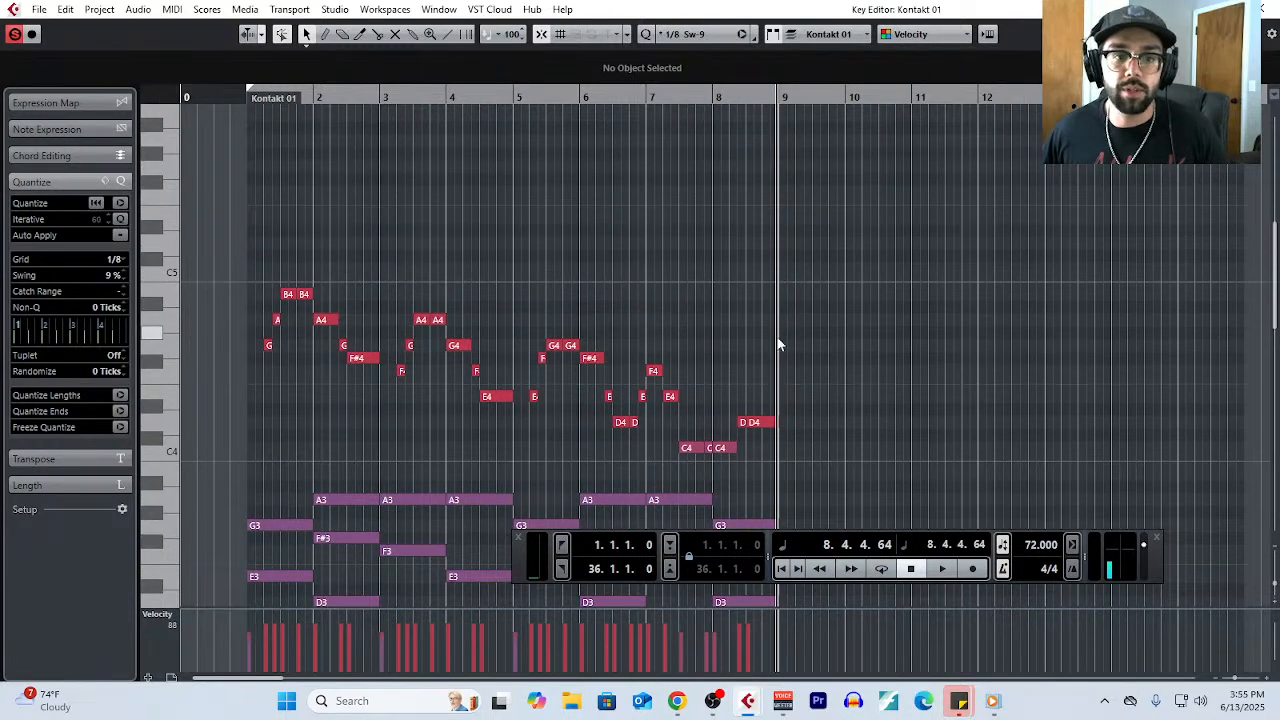
- Examine the eight-bar melody against the chords and the bass line beneath it
key("h")
key("h")
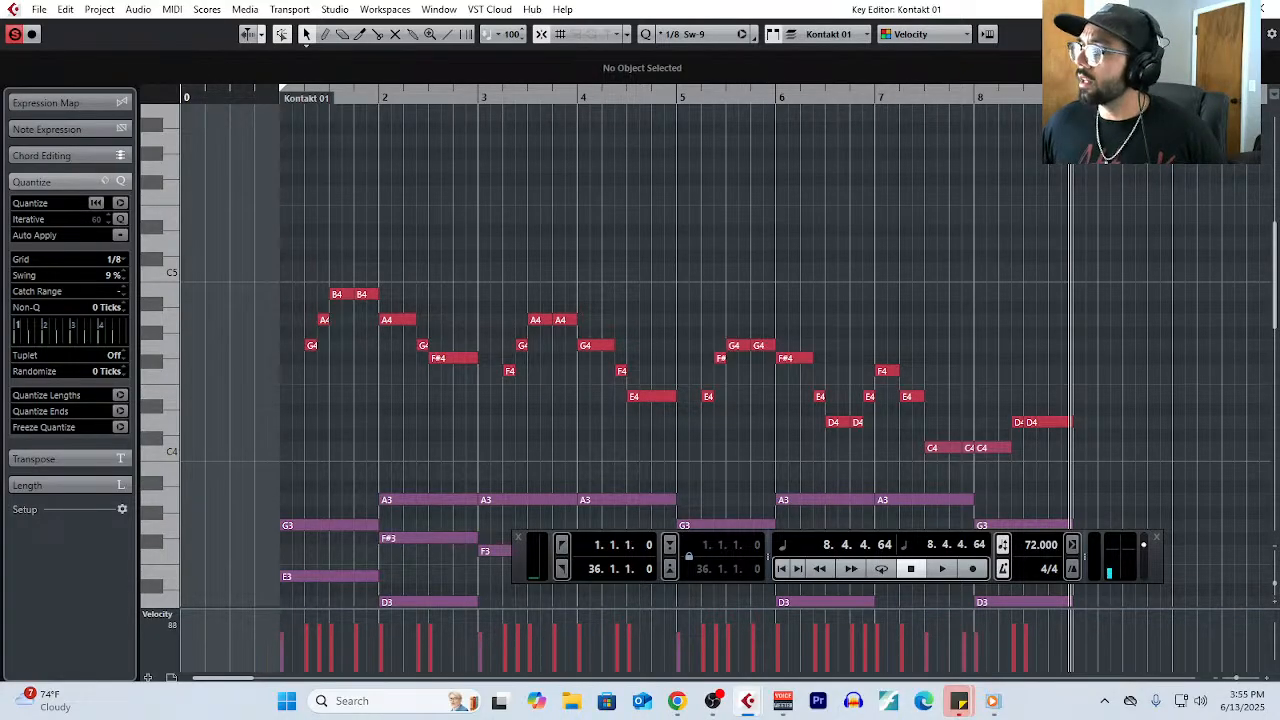
scroll(688, 362, "down", 4)
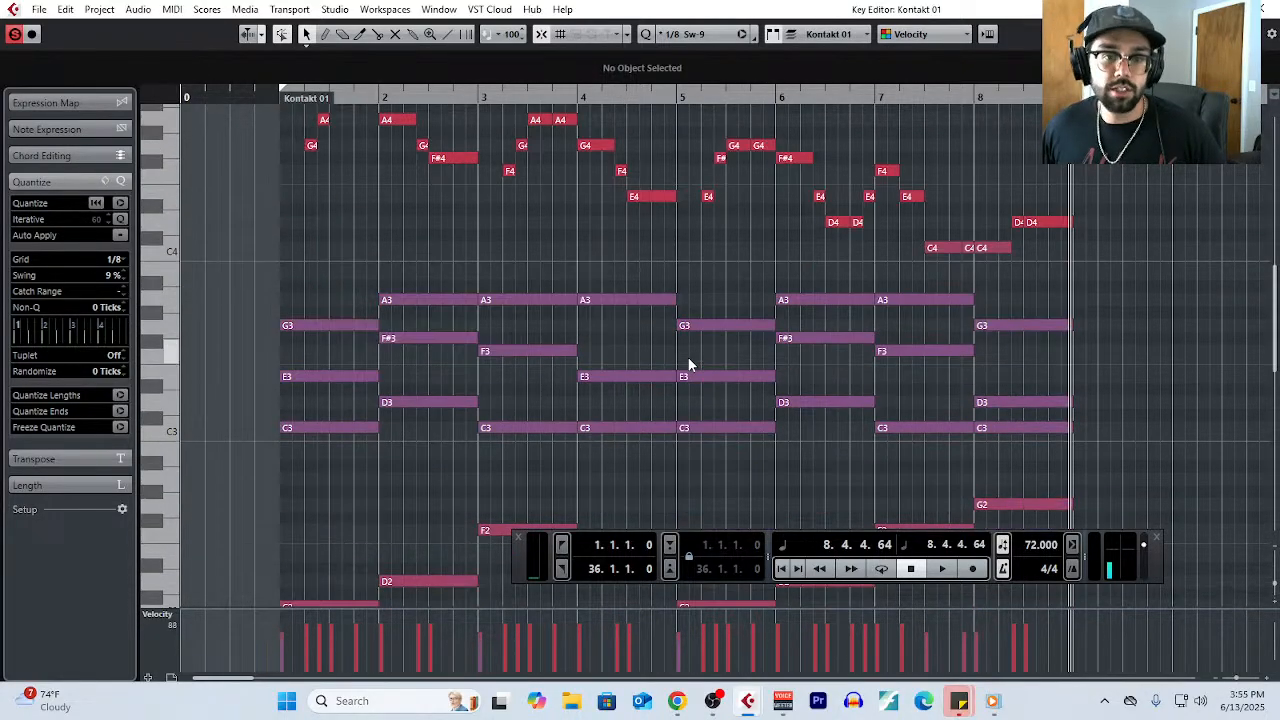
scroll(688, 362, "down", 6)
scroll(966, 360, "up", 10)
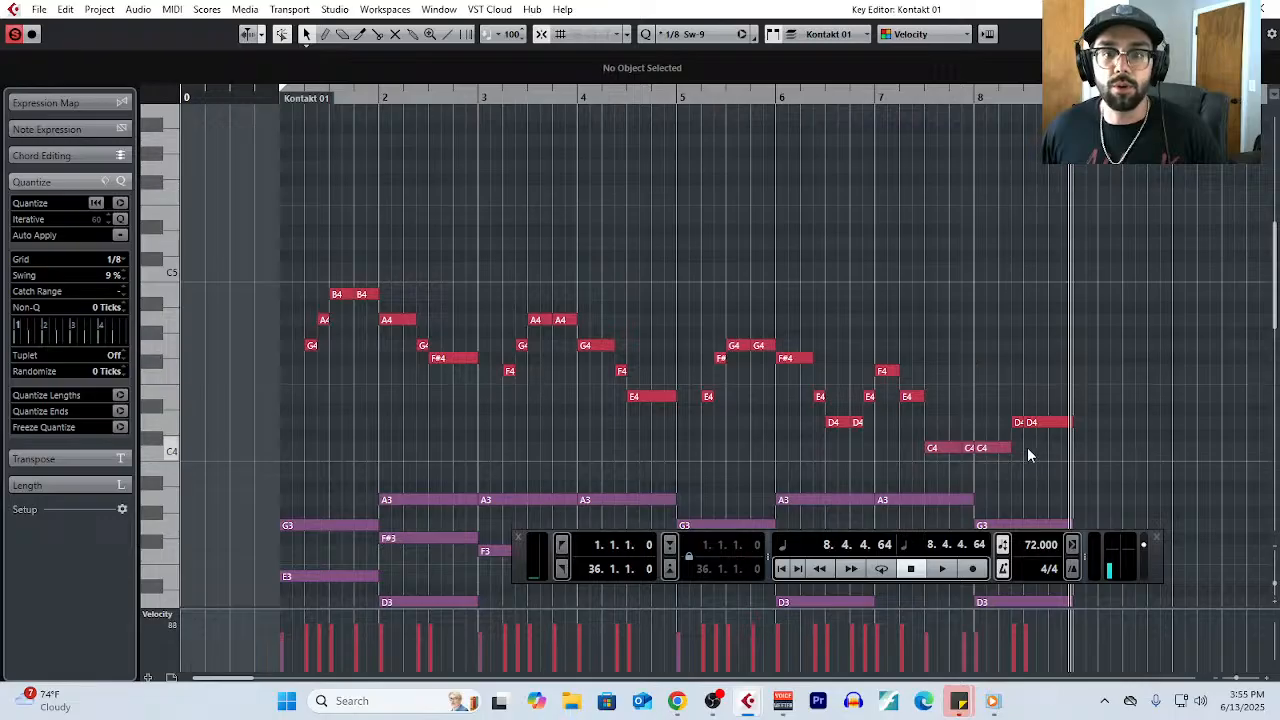
scroll(420, 295, "down", 4)
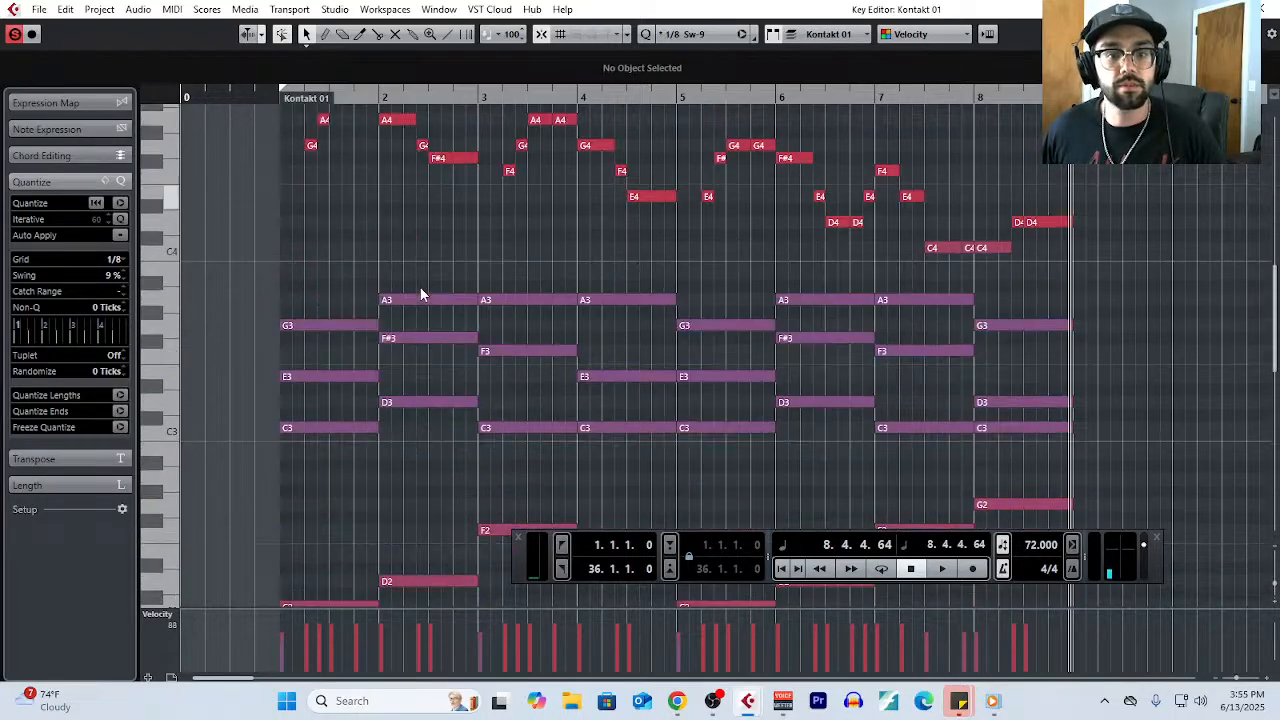
scroll(968, 257, "down", 2)
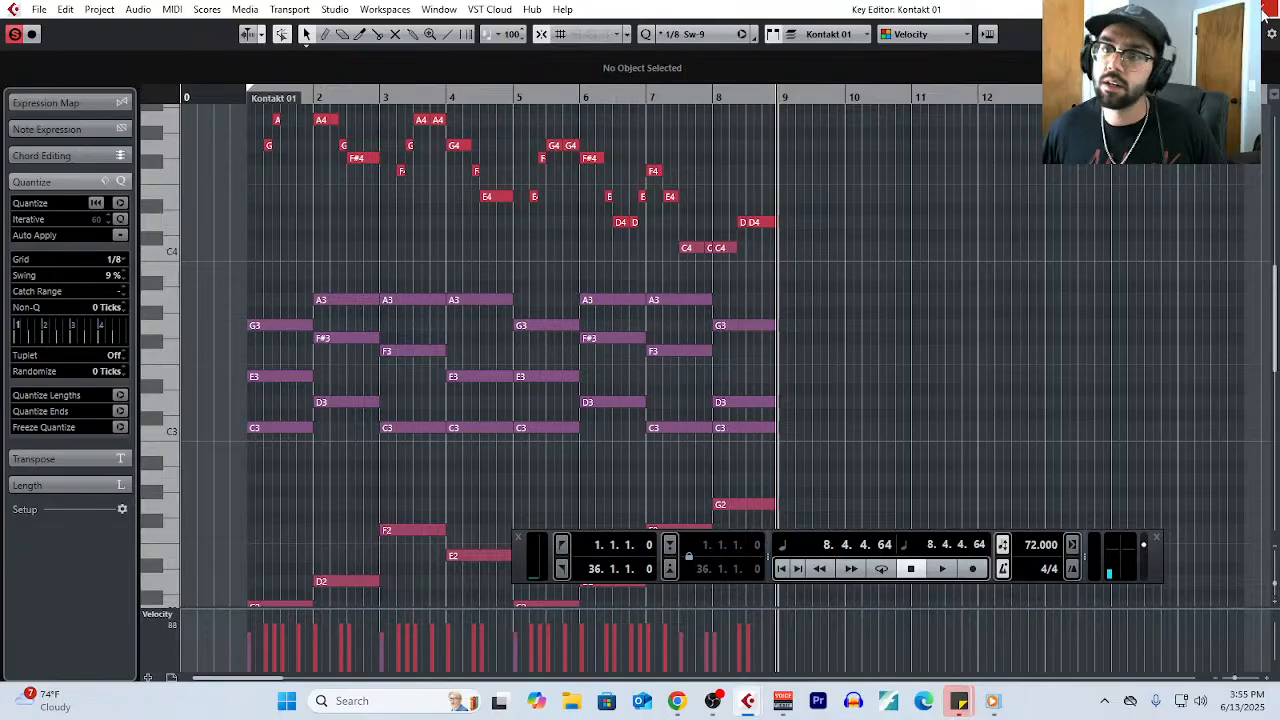
- Extend the Kontakt 01 part to bar 22 in the project window and reopen it in the Key Editor
scroll(954, 343, "right", 3)
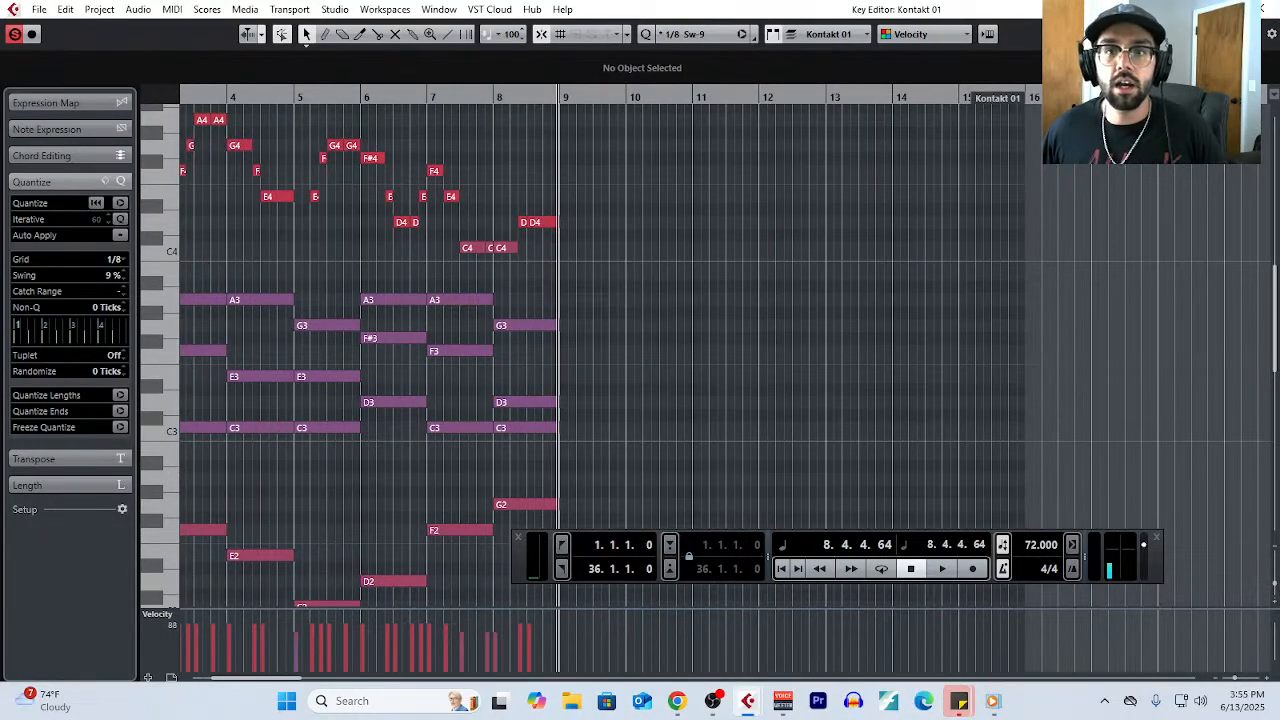
left_click(1258, 9)
scroll(707, 317, "down", 3)
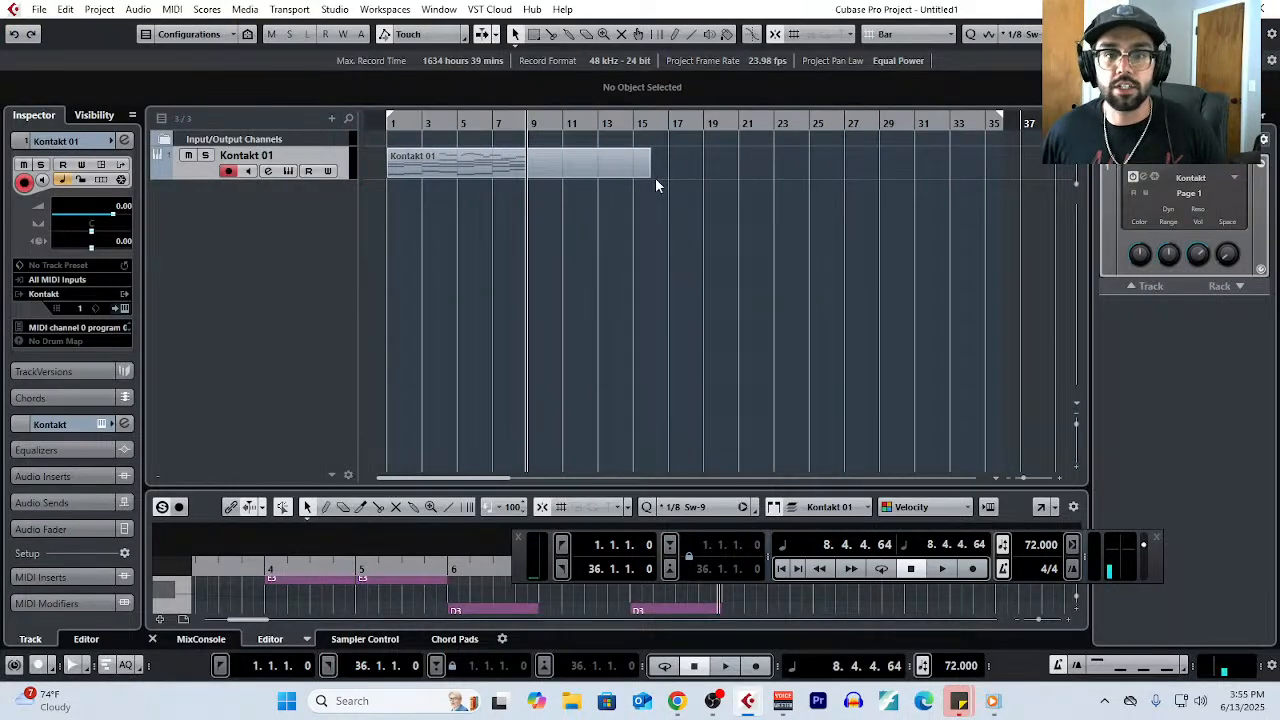
left_click_drag(651, 174, 755, 174)
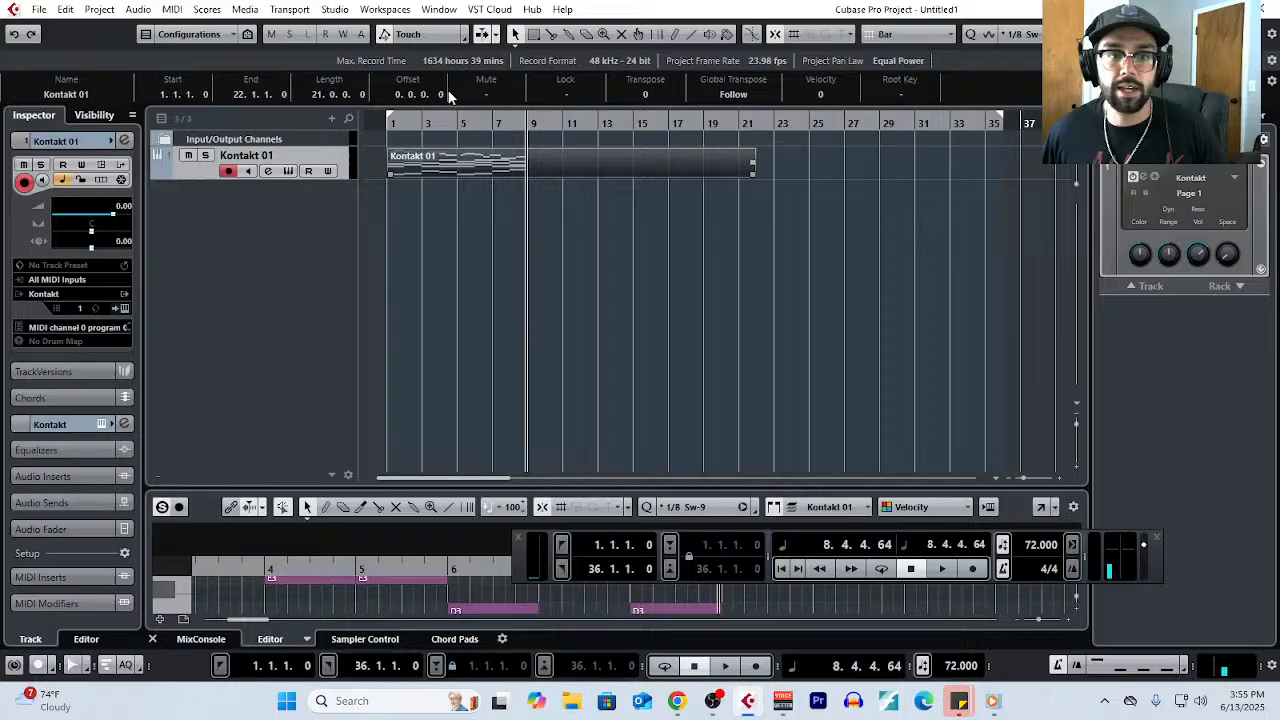
left_click(174, 11)
left_click(192, 28)
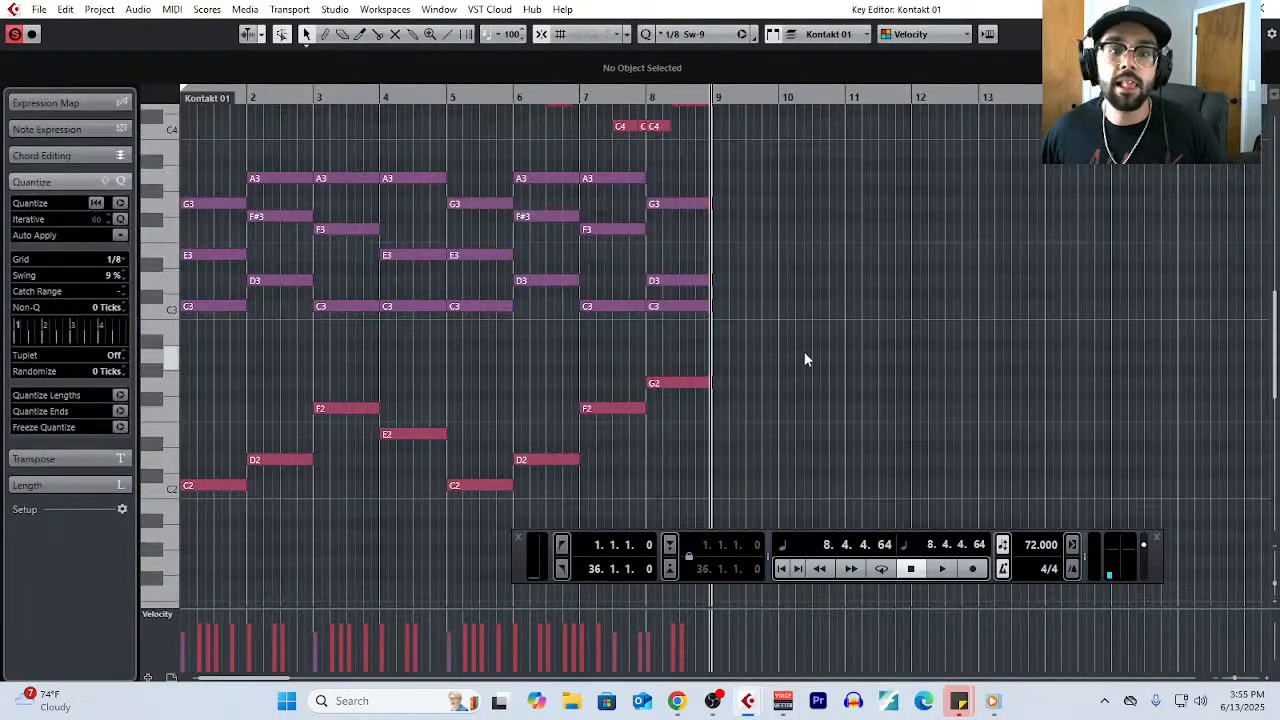
scroll(804, 358, "up", 2)
- Set the quantize grid to 1/2 and draw a one-bar chord of A2, C3 and E3 in bar 10
left_click(128, 258)
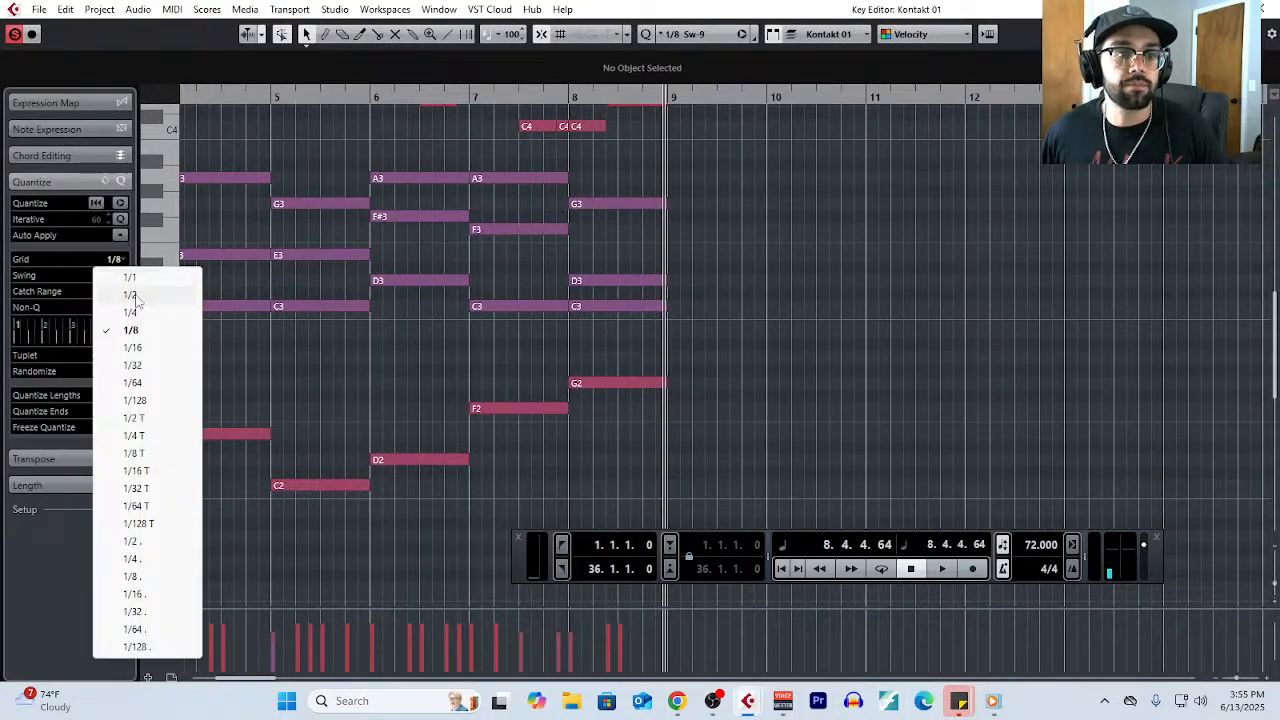
left_click(130, 293)
scroll(775, 331, "down", 2)
scroll(780, 330, "down", 2)
right_click(788, 329)
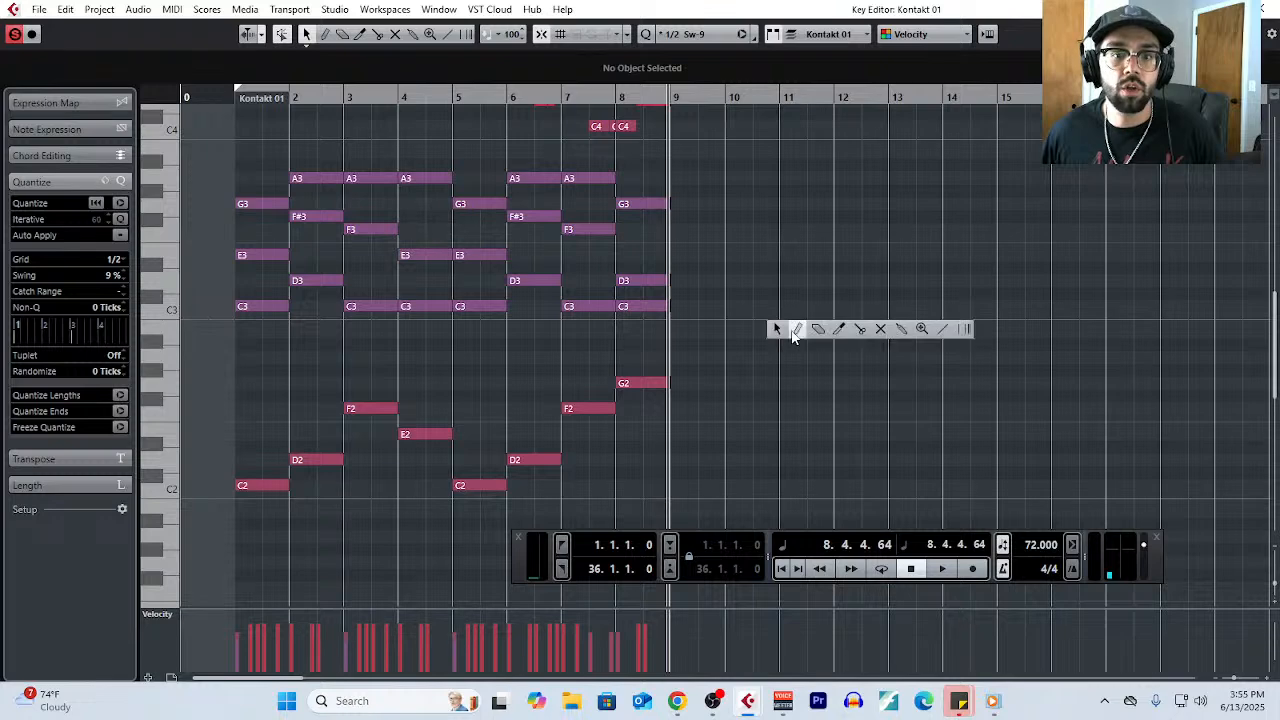
left_click(791, 326)
left_click_drag(737, 357, 779, 357)
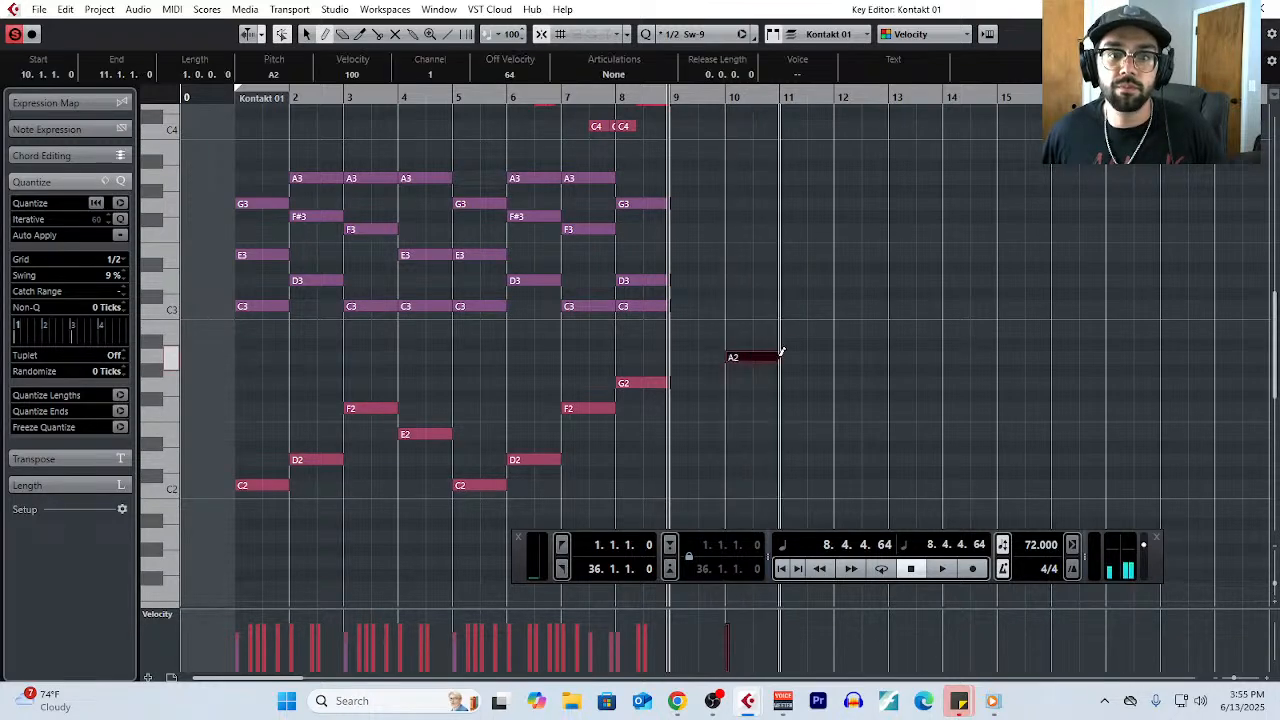
left_click_drag(746, 306, 779, 303)
left_click_drag(737, 255, 775, 254)
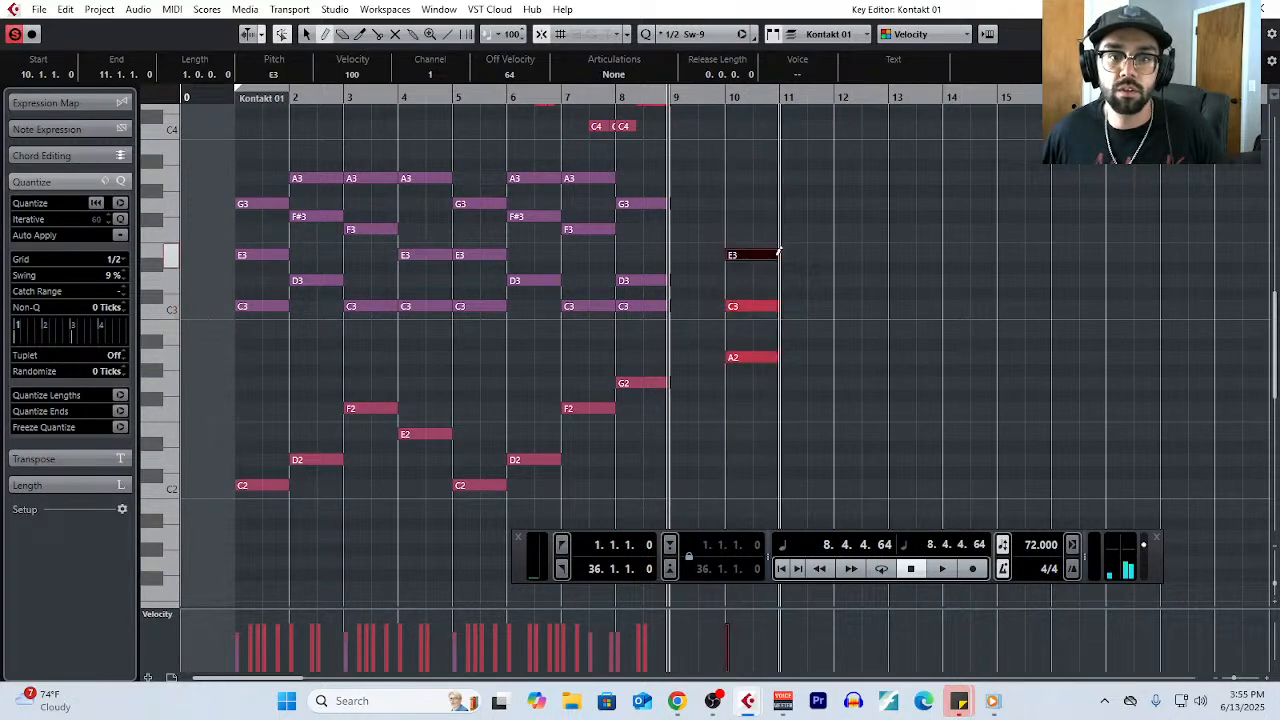
scroll(780, 315, "down", 2)
scroll(610, 270, "up", 3)
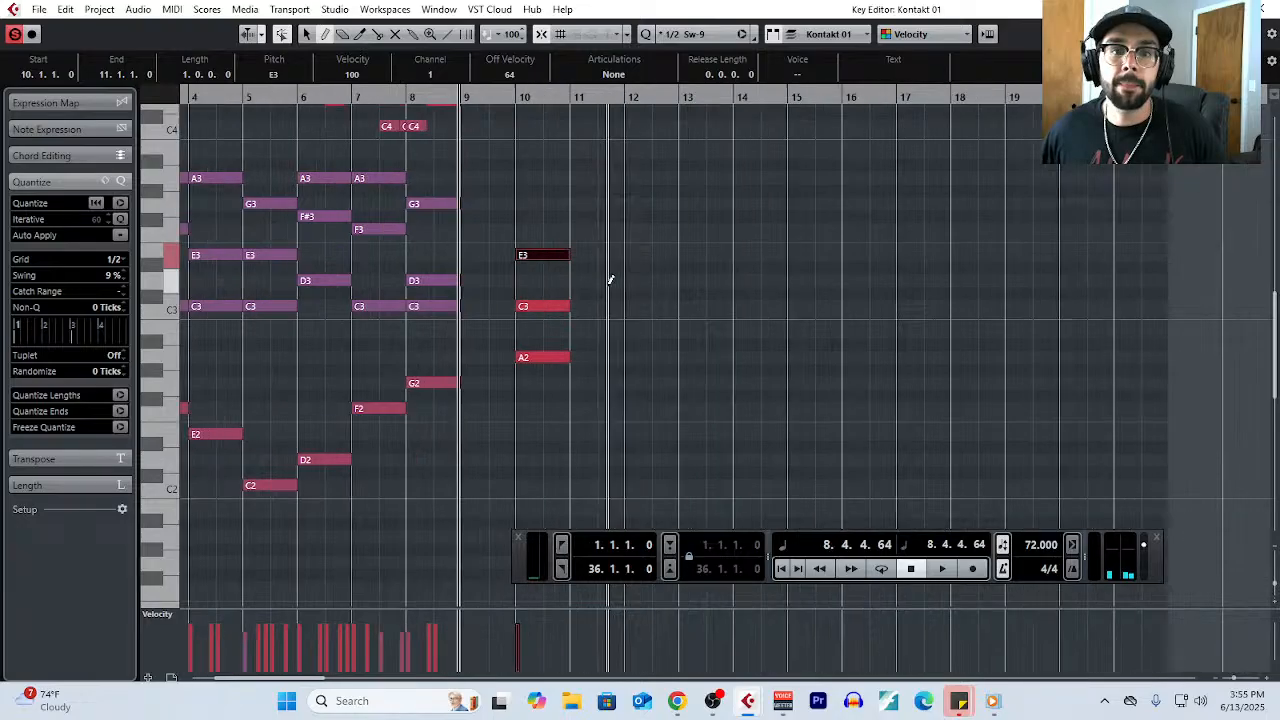
- Move the A2, C3 and E3 chord to bar 11 and draw a one-bar chord of B2, E3 and G#3 in bar 18
left_click_drag(508, 213, 583, 363)
scroll(826, 314, "right", 3)
right_click(826, 314)
left_click(866, 316)
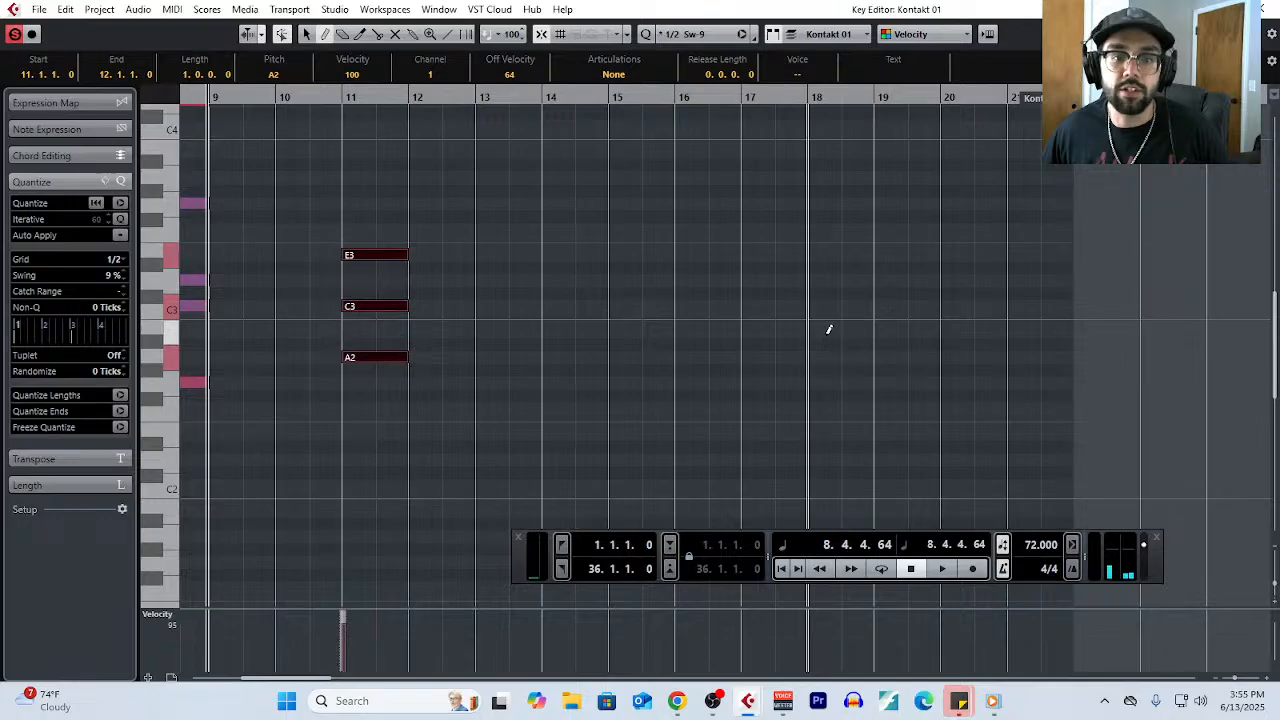
left_click_drag(829, 329, 855, 326)
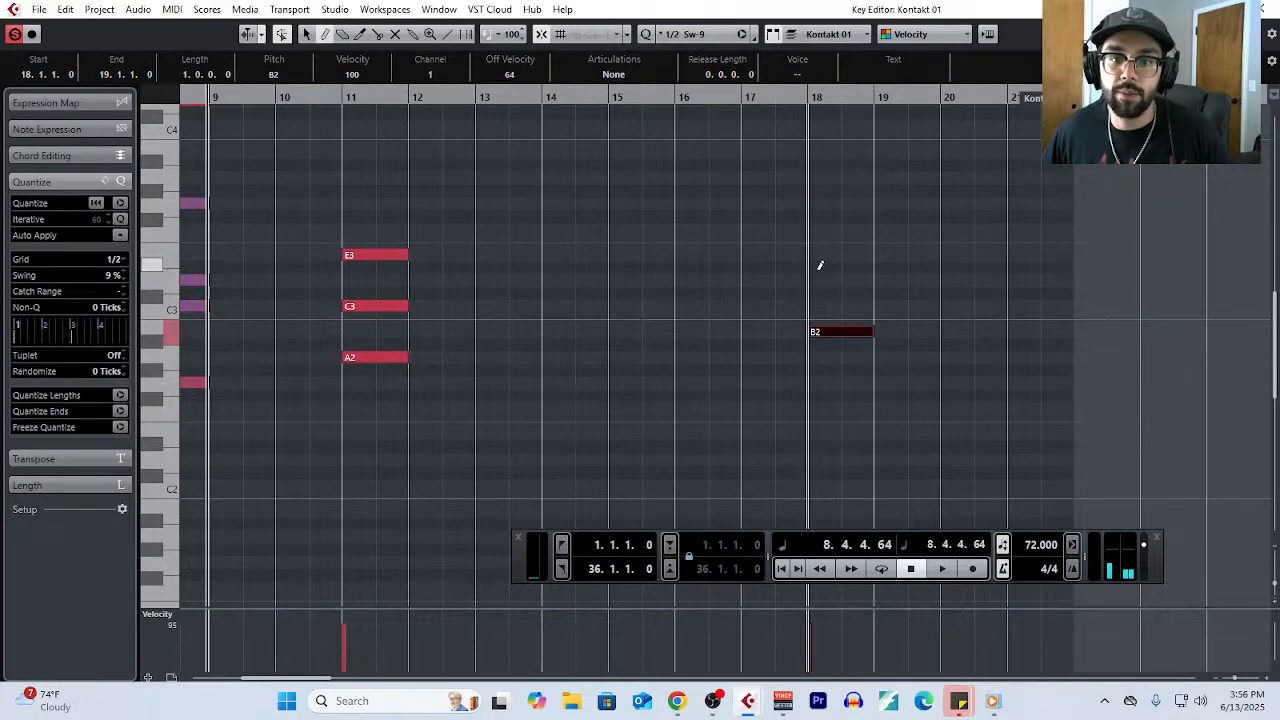
left_click_drag(826, 252, 871, 252)
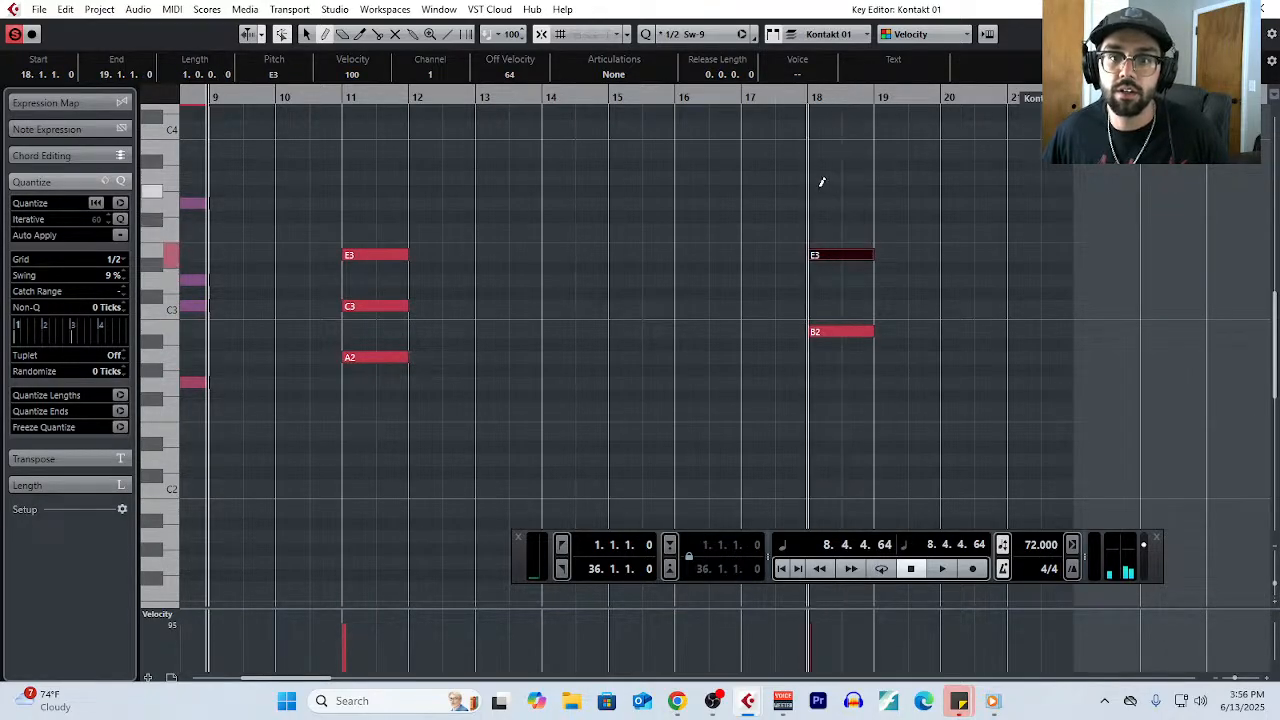
left_click_drag(822, 189, 871, 189)
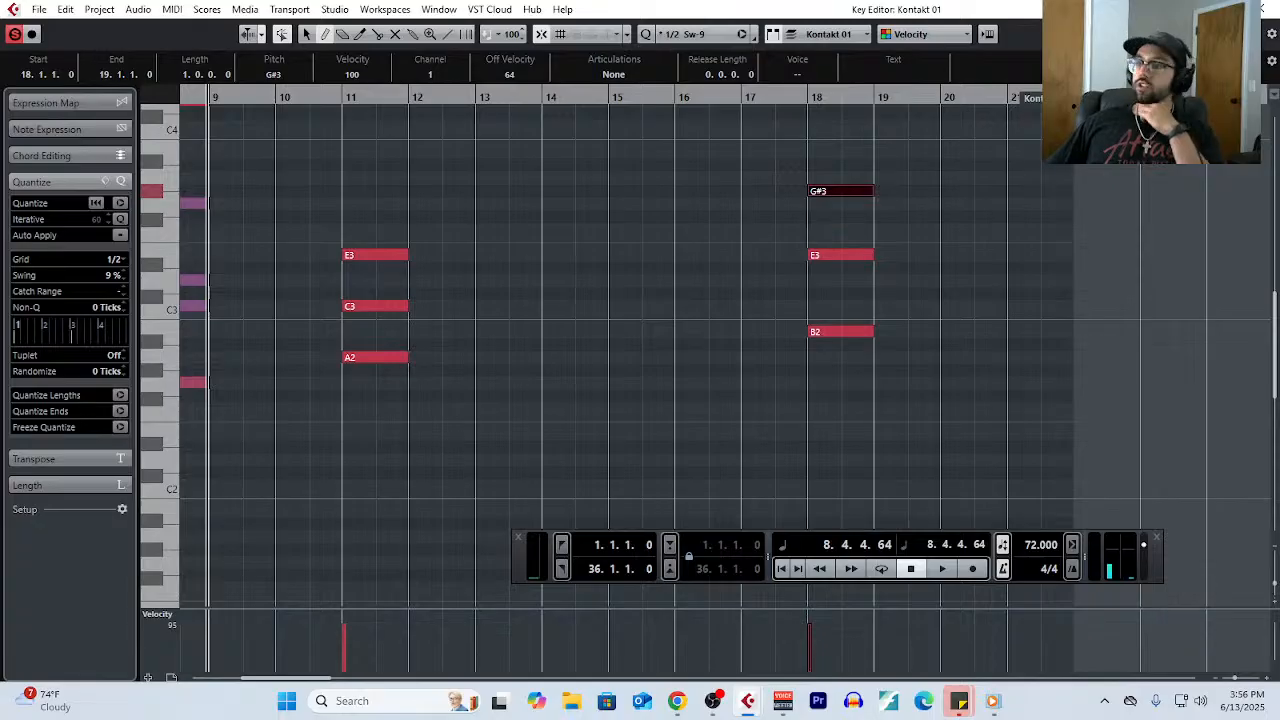
- Switch to the Chrome window with the Tabletop Composer blog, bring it onto this screen and maximize it
key("alt+Tab")
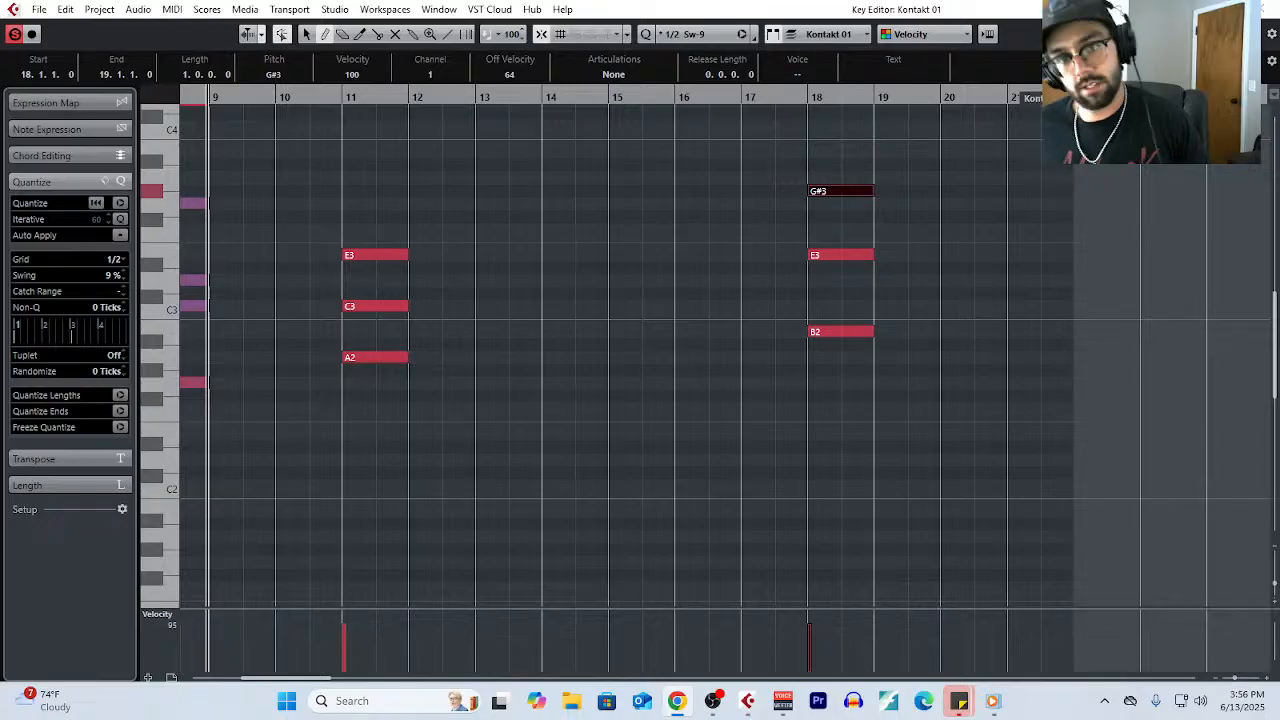
left_click_drag(1279, 290, 446, 114)
scroll(775, 515, "down", 2)
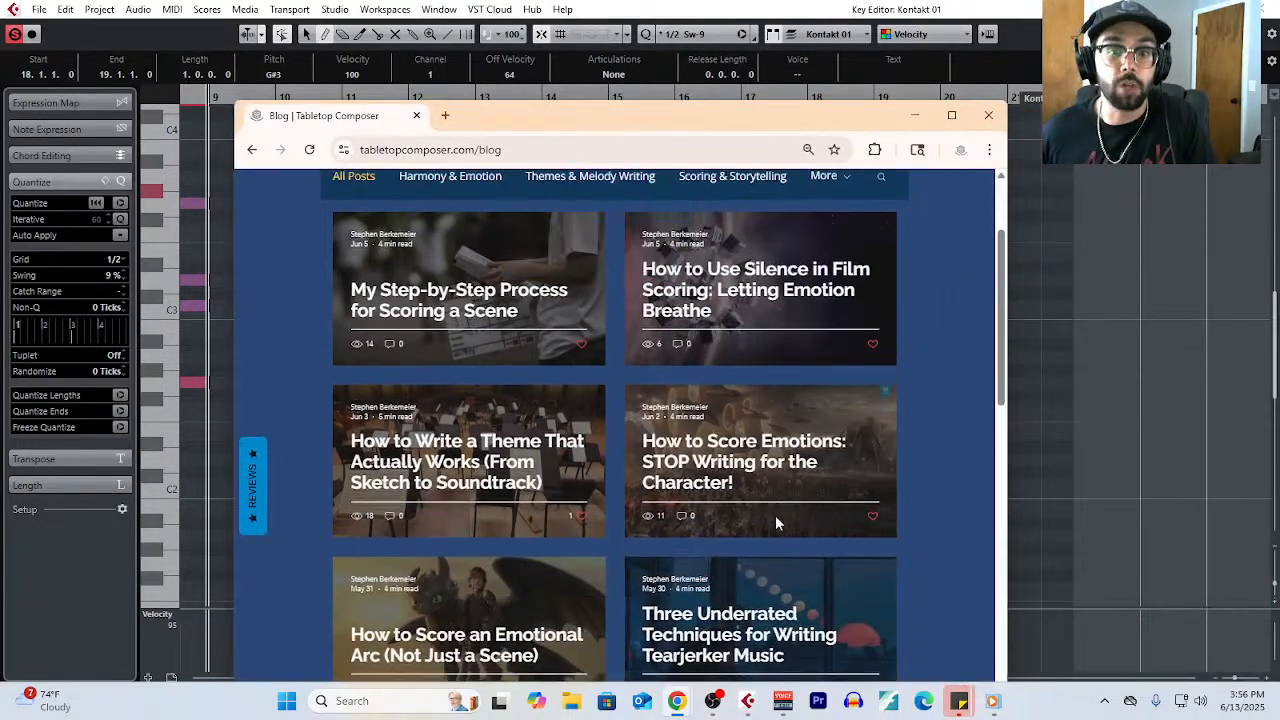
left_click(951, 115)
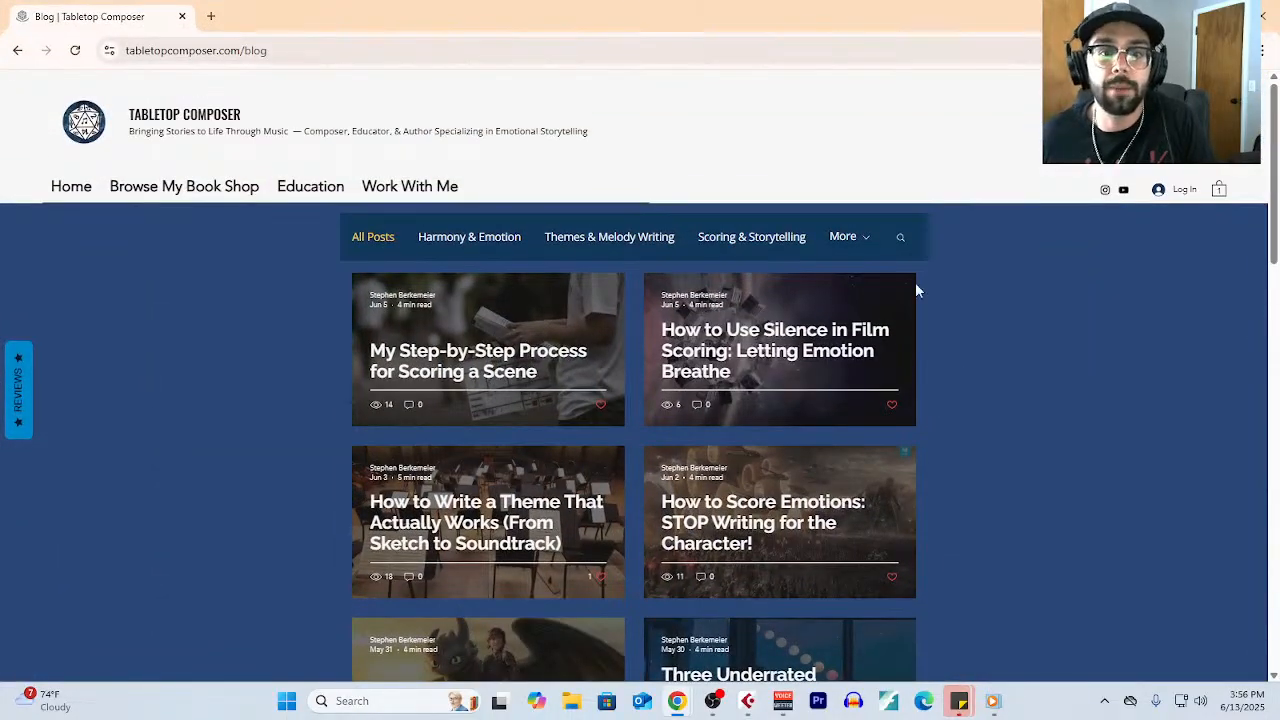
- Browse the blog posts, open "My Step-by-Step Process for Scoring a Scene" and look through its steps
scroll(943, 404, "down", 3)
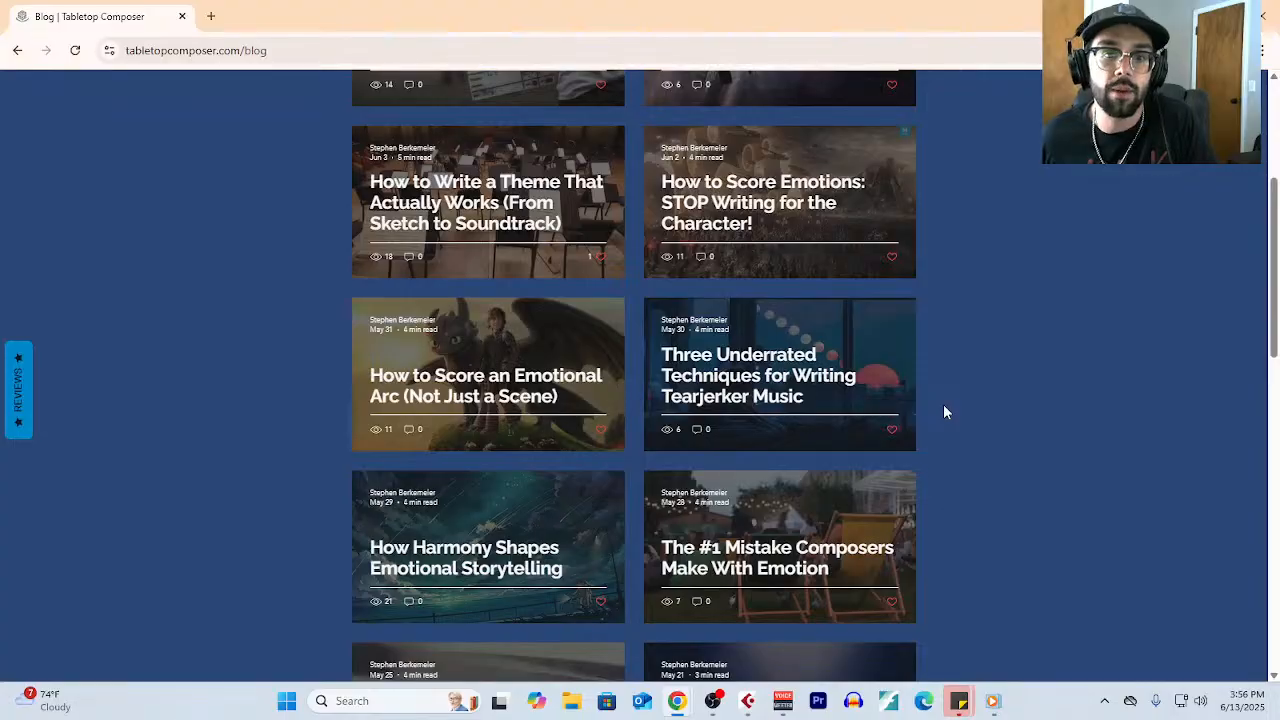
scroll(993, 475, "down", 2)
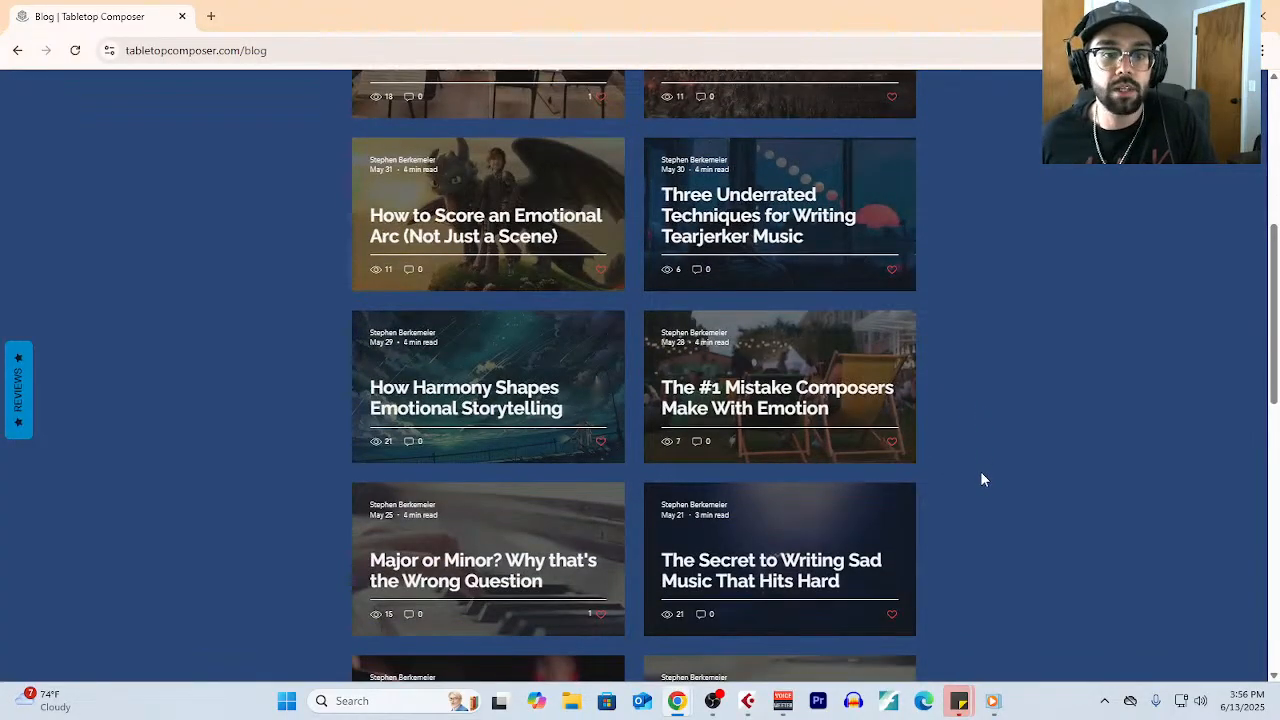
scroll(1022, 450, "up", 5)
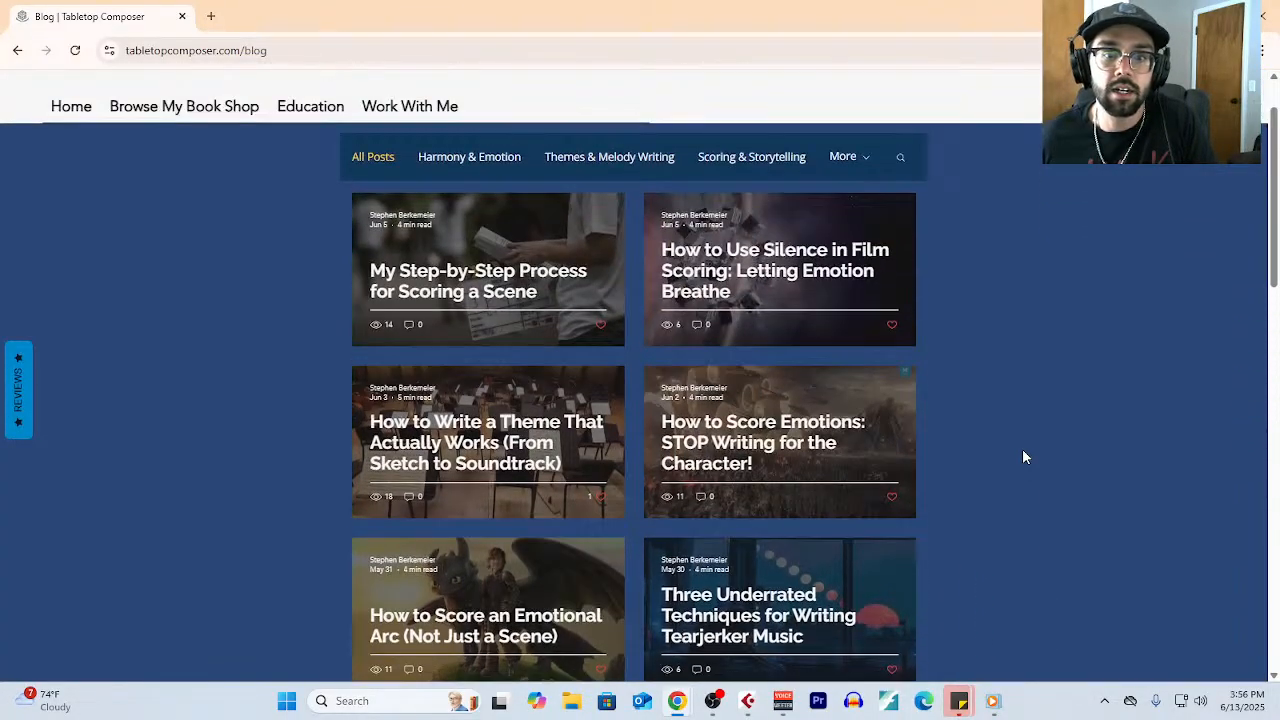
left_click(477, 290)
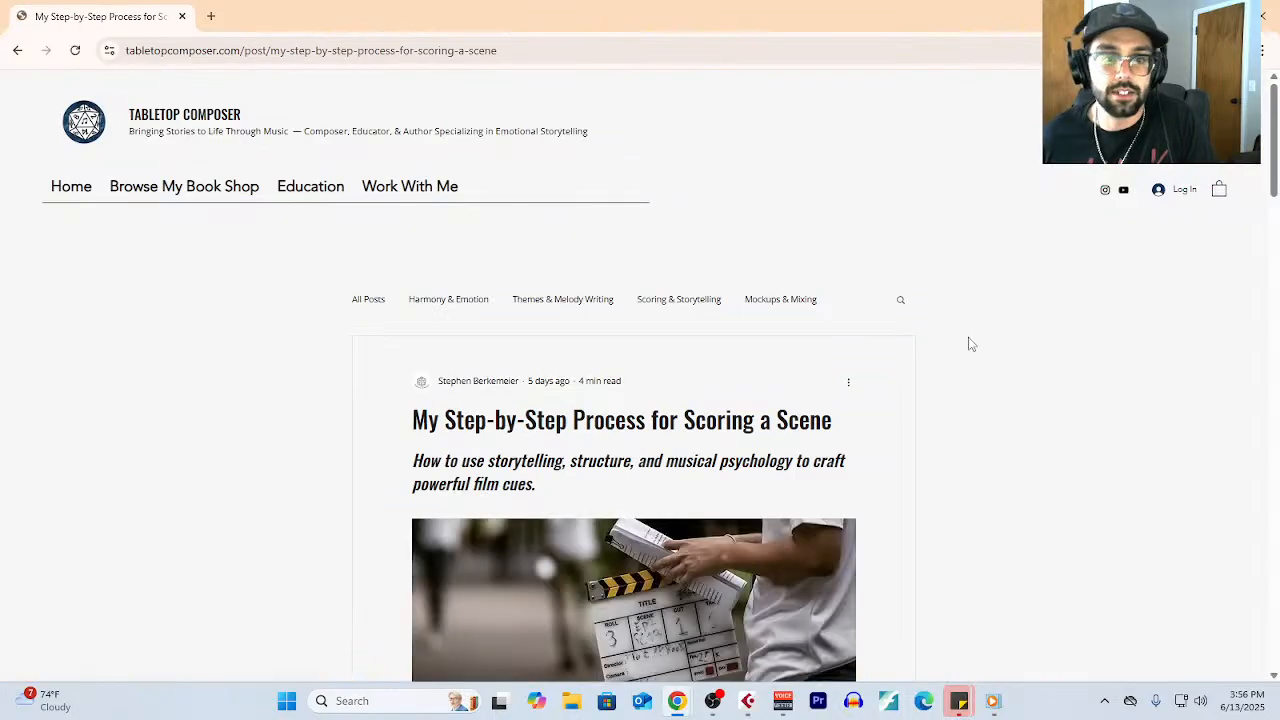
scroll(797, 466, "down", 9)
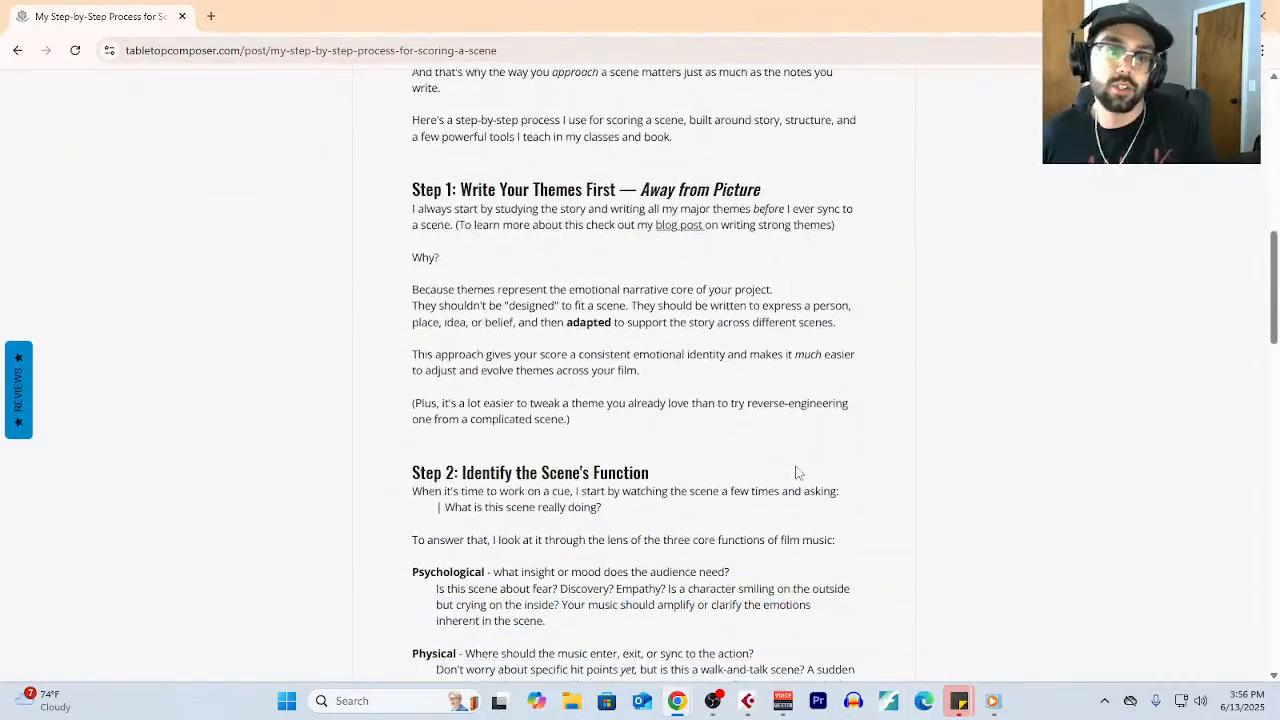
scroll(797, 472, "down", 12)
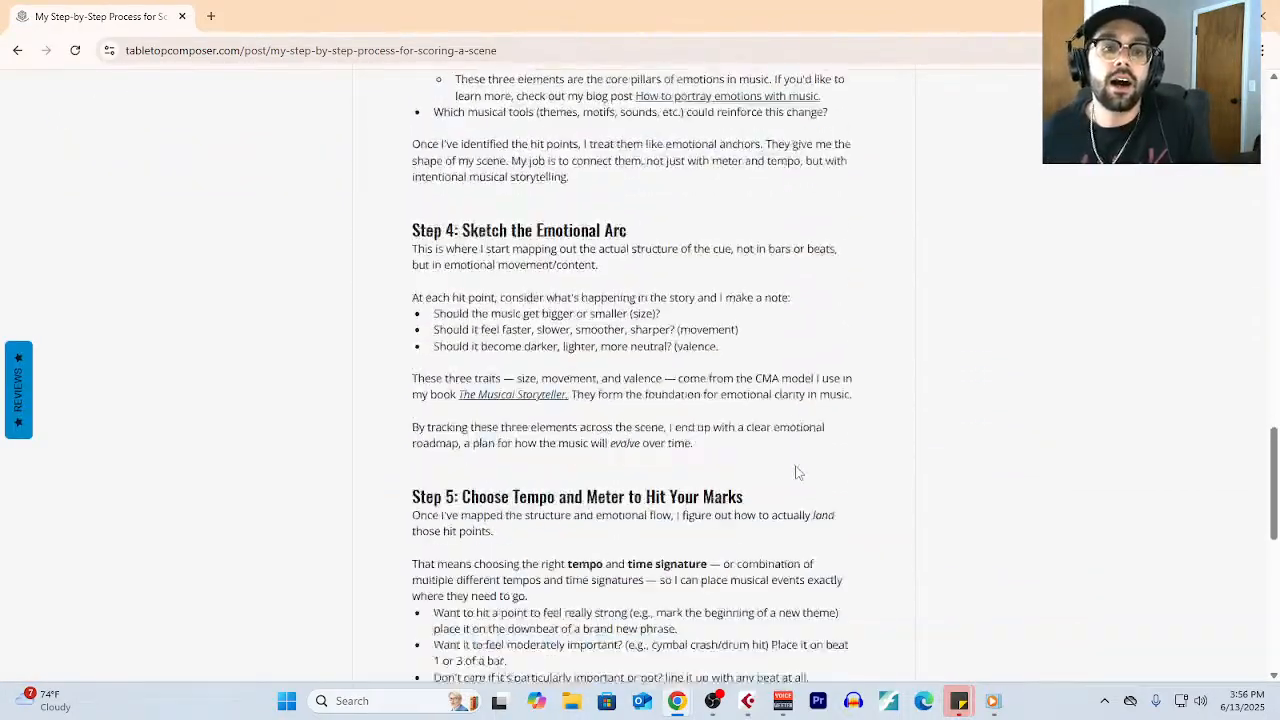
- Finish looking through the scoring process post, then open "How to Use Silence in Film Scoring: Letting Emotion Breathe" and skim its sections
scroll(798, 472, "down", 4)
scroll(798, 472, "up", 2)
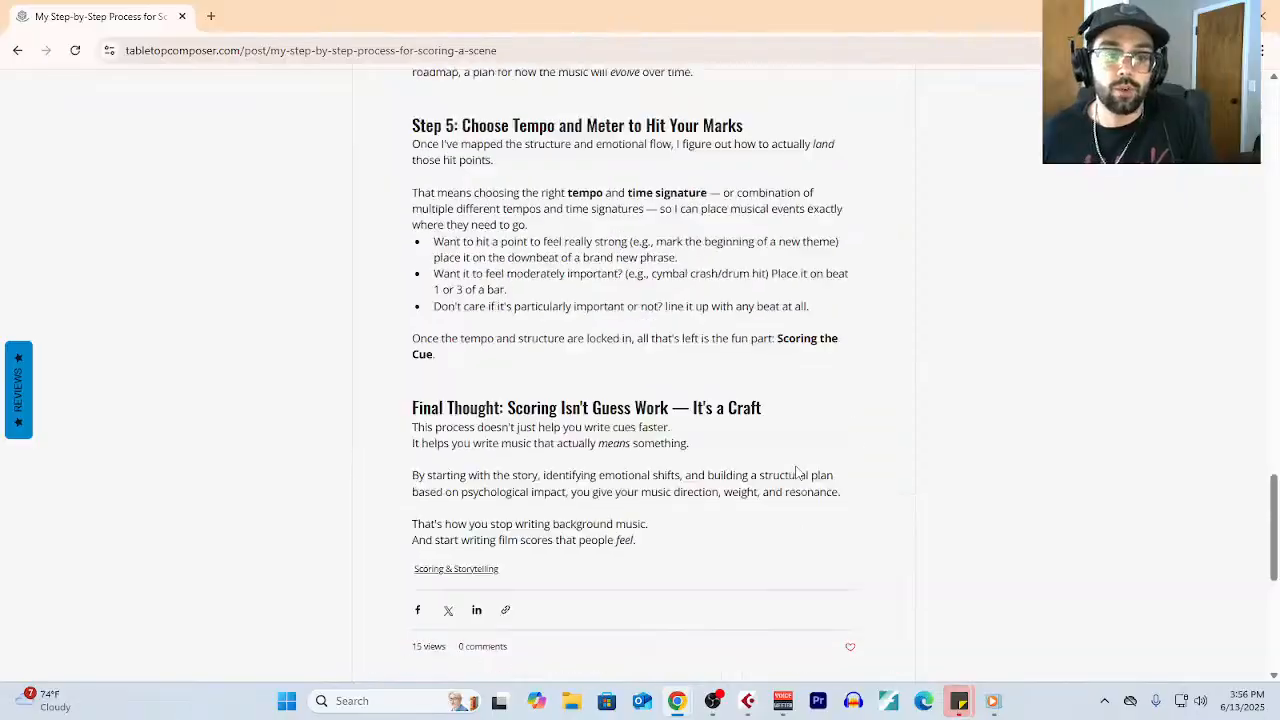
scroll(798, 472, "down", 3)
left_click(449, 556)
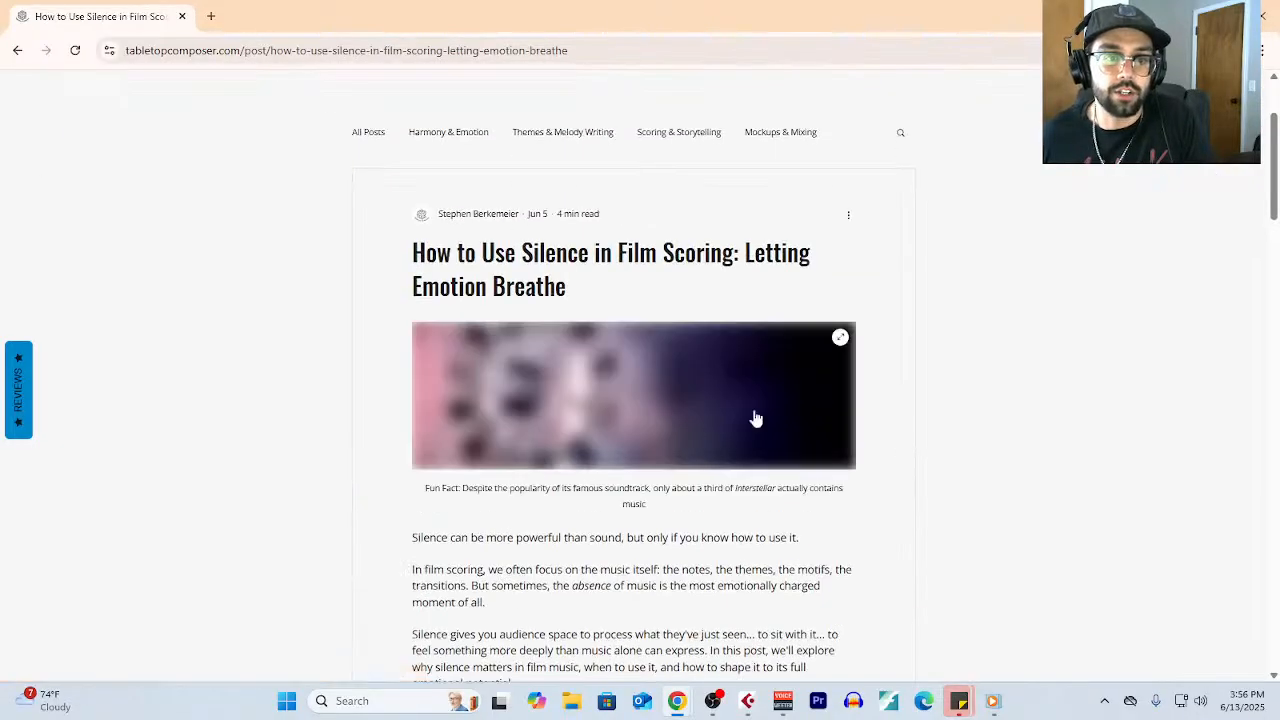
scroll(764, 395, "down", 3)
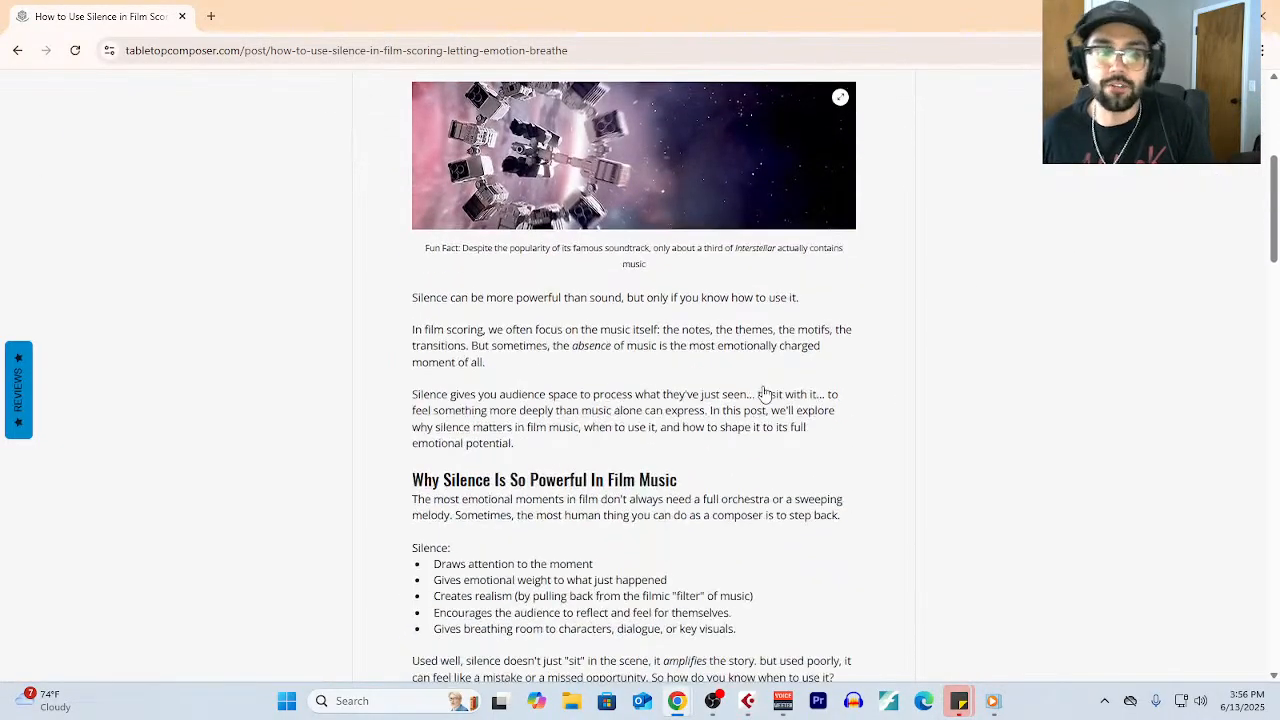
scroll(760, 396, "down", 15)
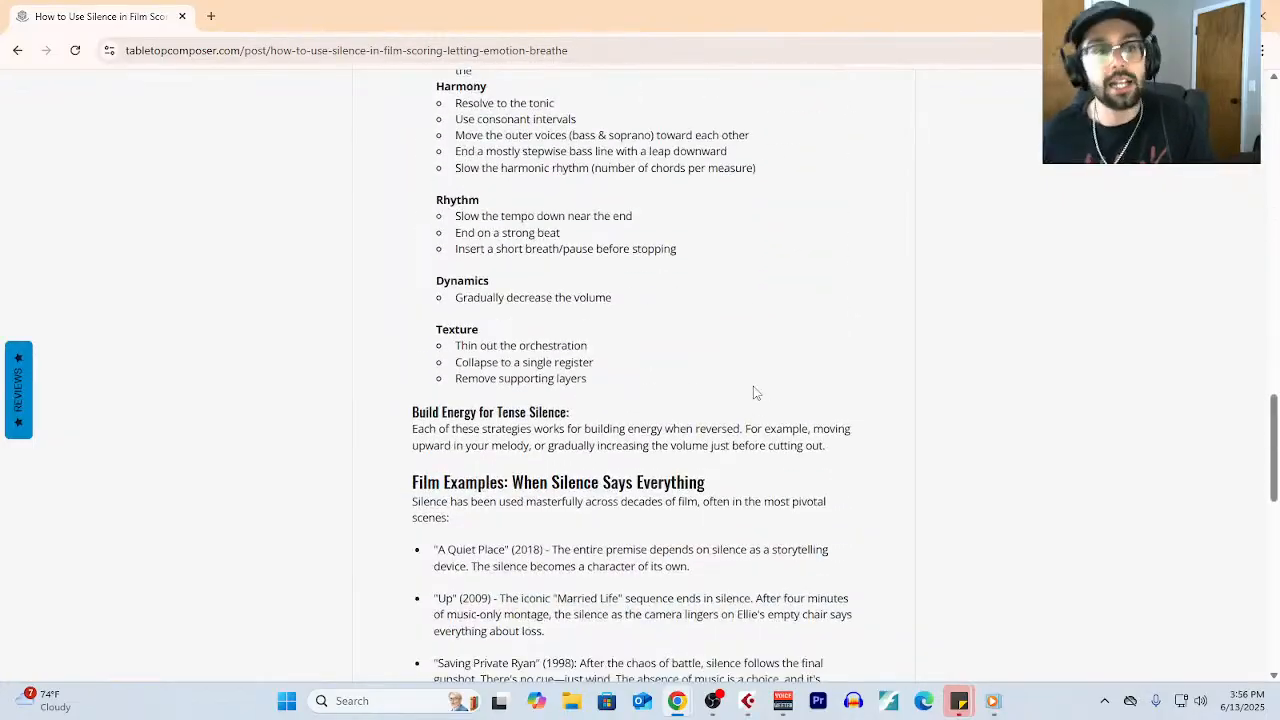
scroll(755, 392, "up", 20)
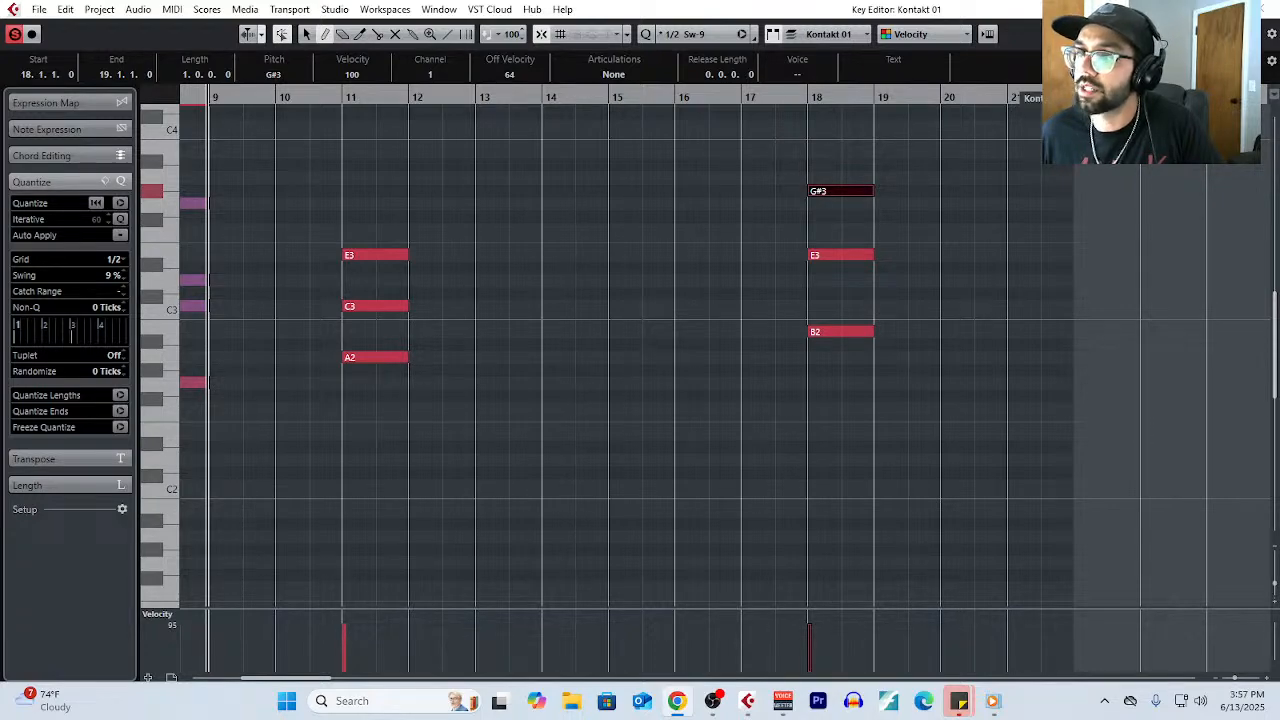
- Switch to the Chrome window with Google Drive, open the "Thematic Writing Course Curriculum (Final)" document and maximize the window
key("alt+Tab")
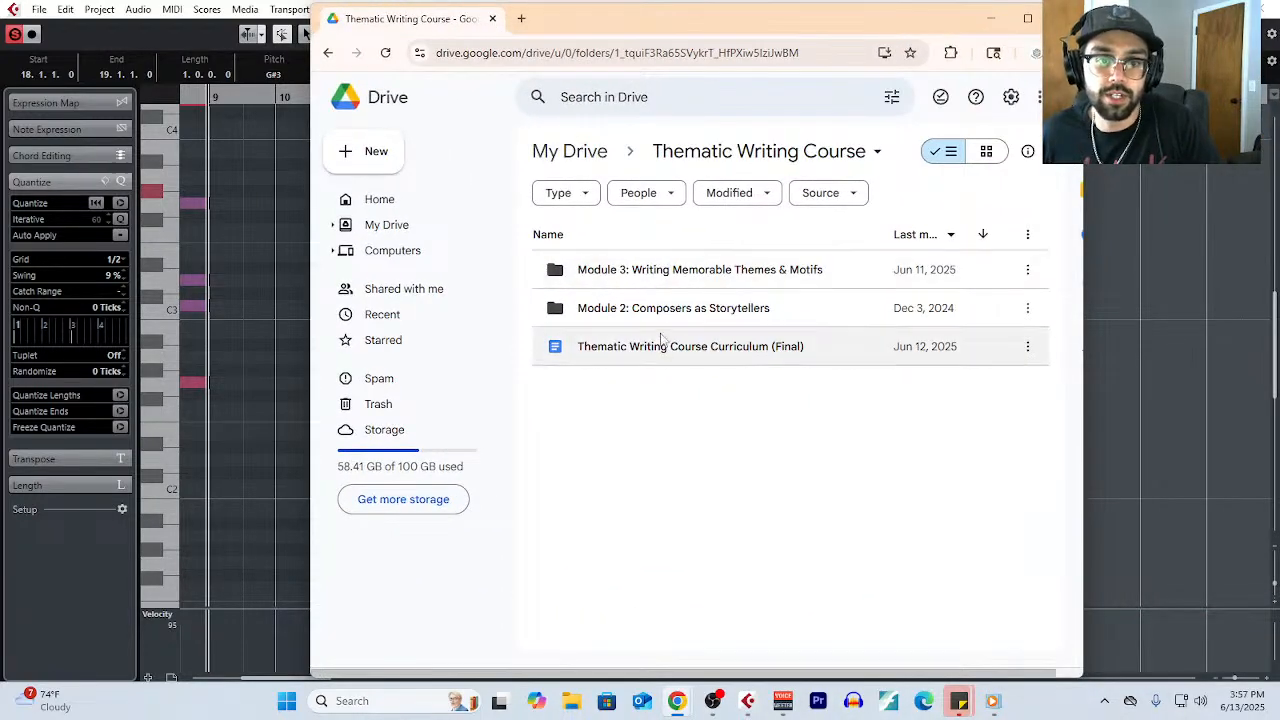
left_click(663, 346)
double_click(663, 346)
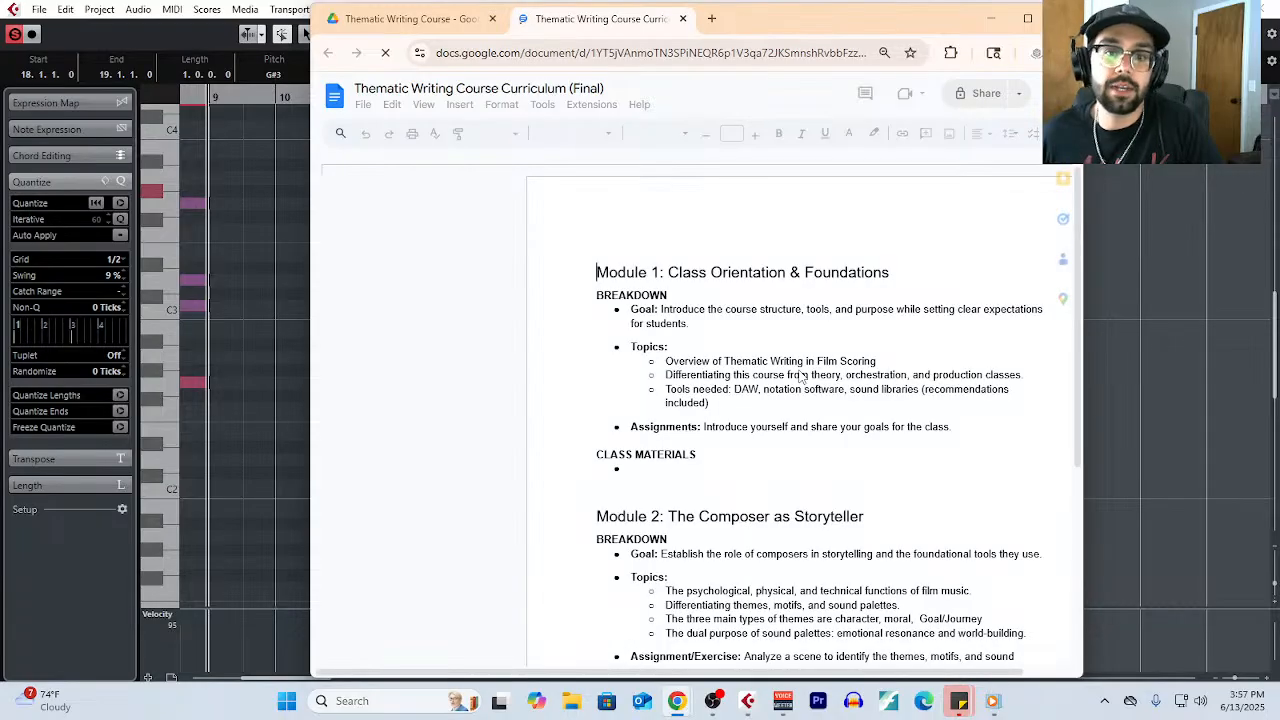
left_click(1015, 25)
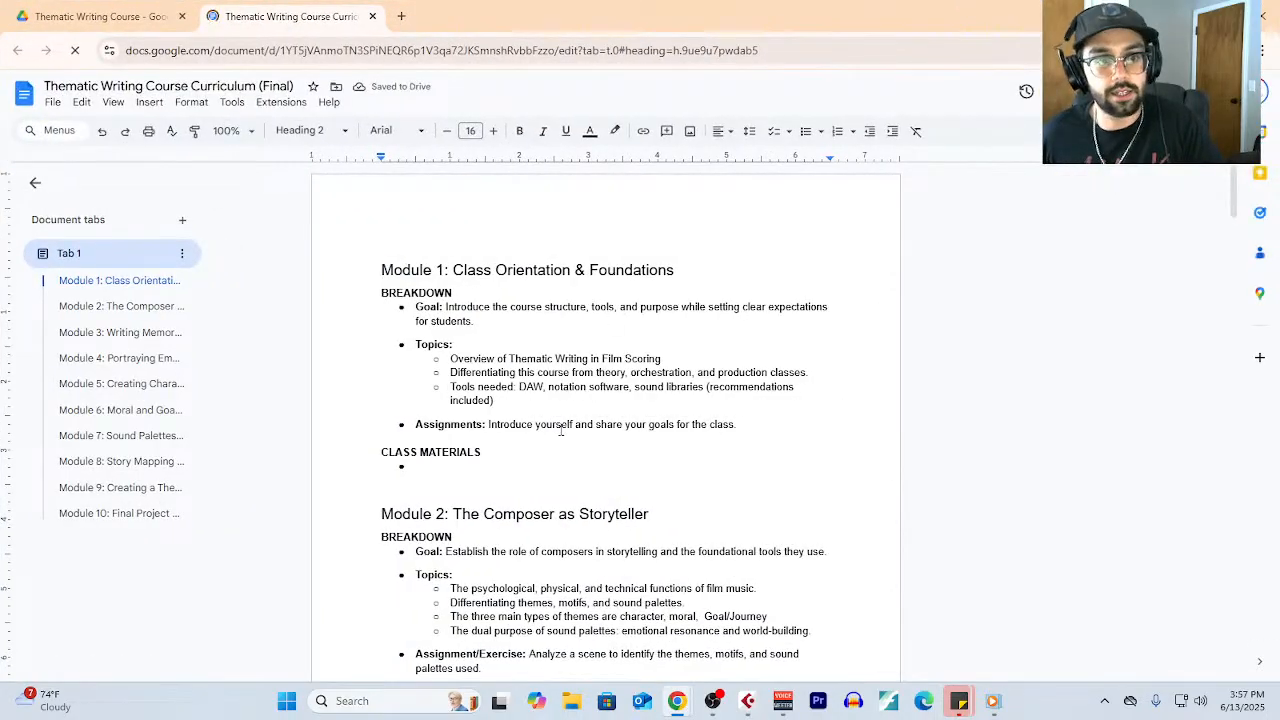
- Highlight the Module 2: The Composer as Storyteller section and its struck-through class materials list
scroll(372, 276, "down", 2)
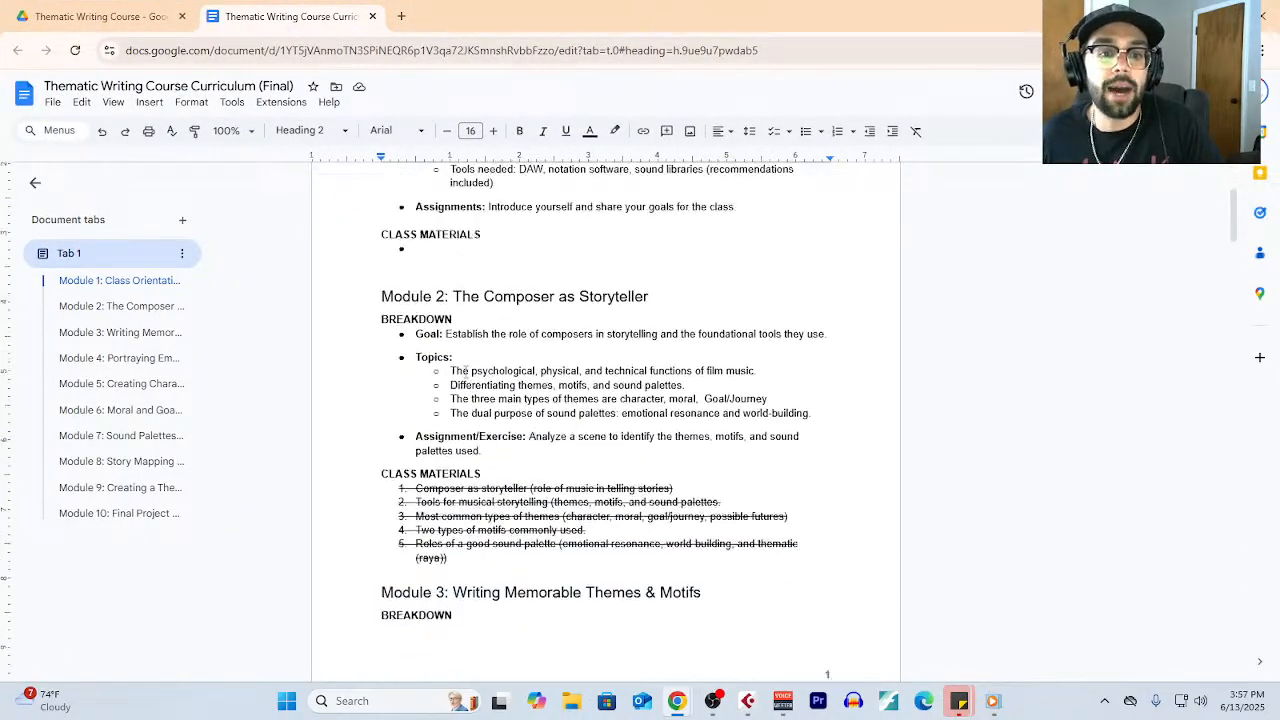
left_click_drag(372, 276, 530, 494)
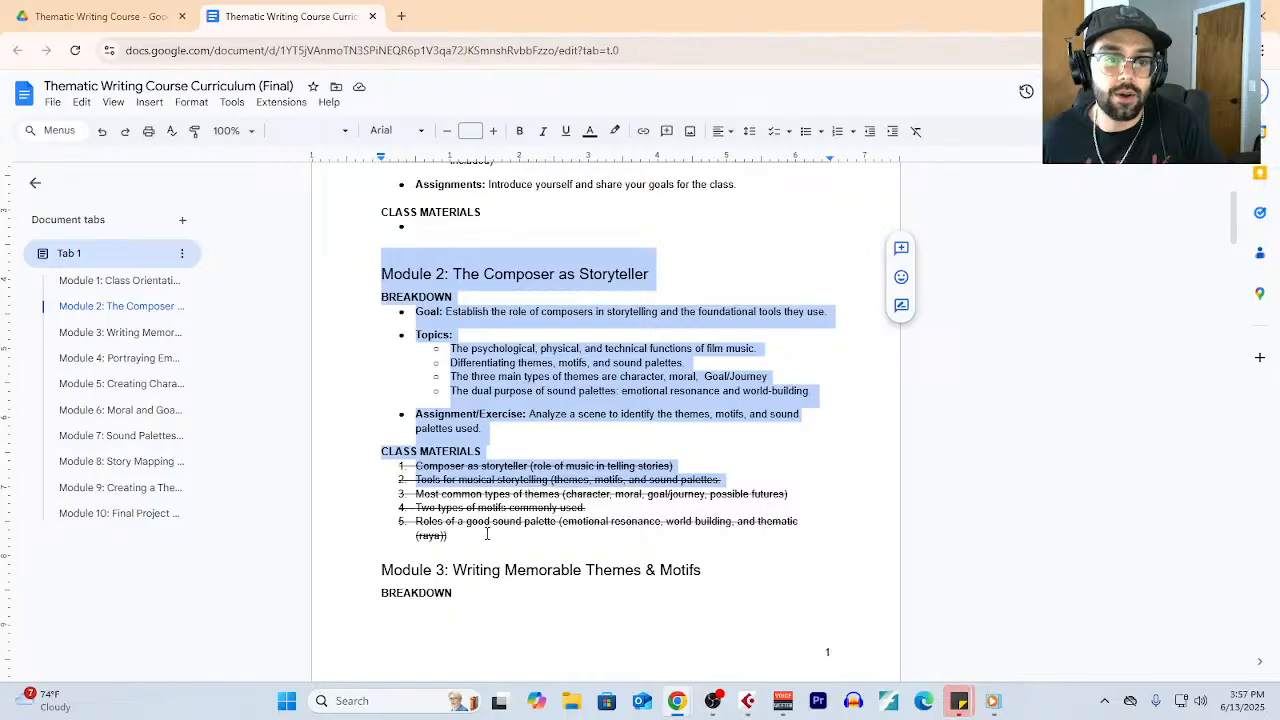
left_click_drag(487, 534, 390, 466)
- Highlight the Module 3: Writing Memorable Themes & Motifs heading, its struck-through class materials, and the remaining items 7 to 11
scroll(596, 453, "down", 3)
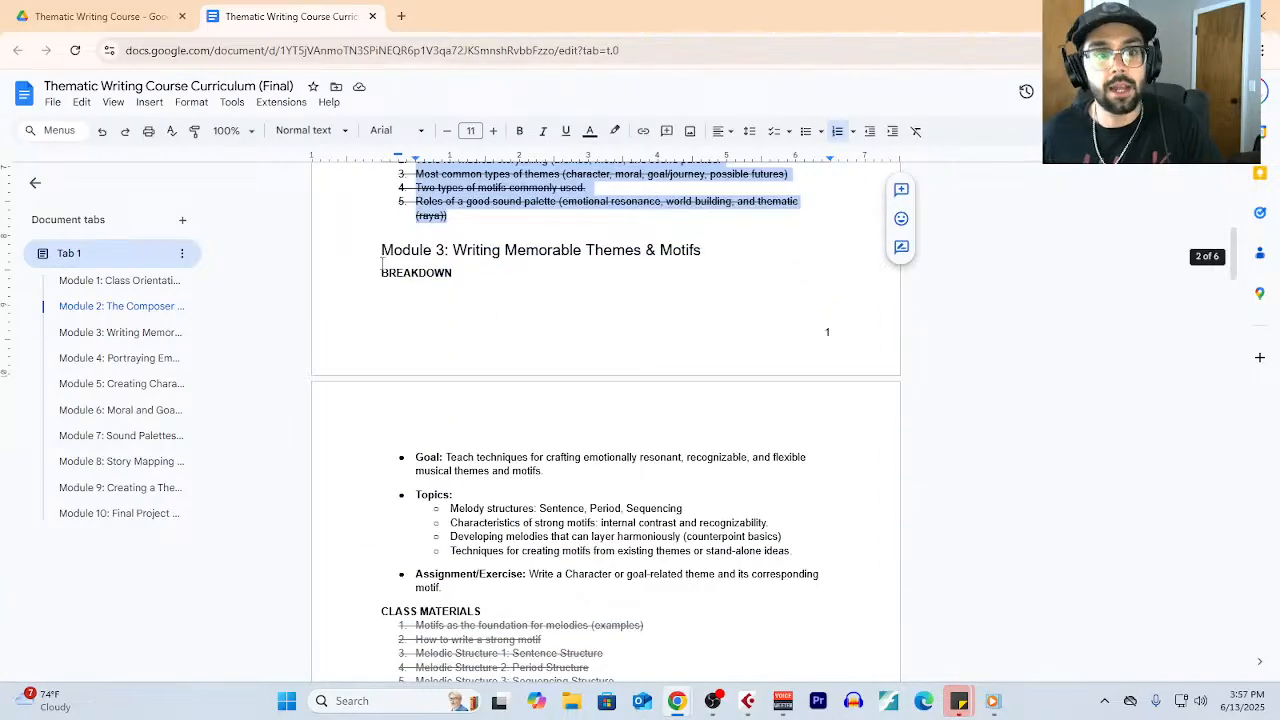
left_click_drag(381, 263, 740, 251)
scroll(636, 365, "down", 1)
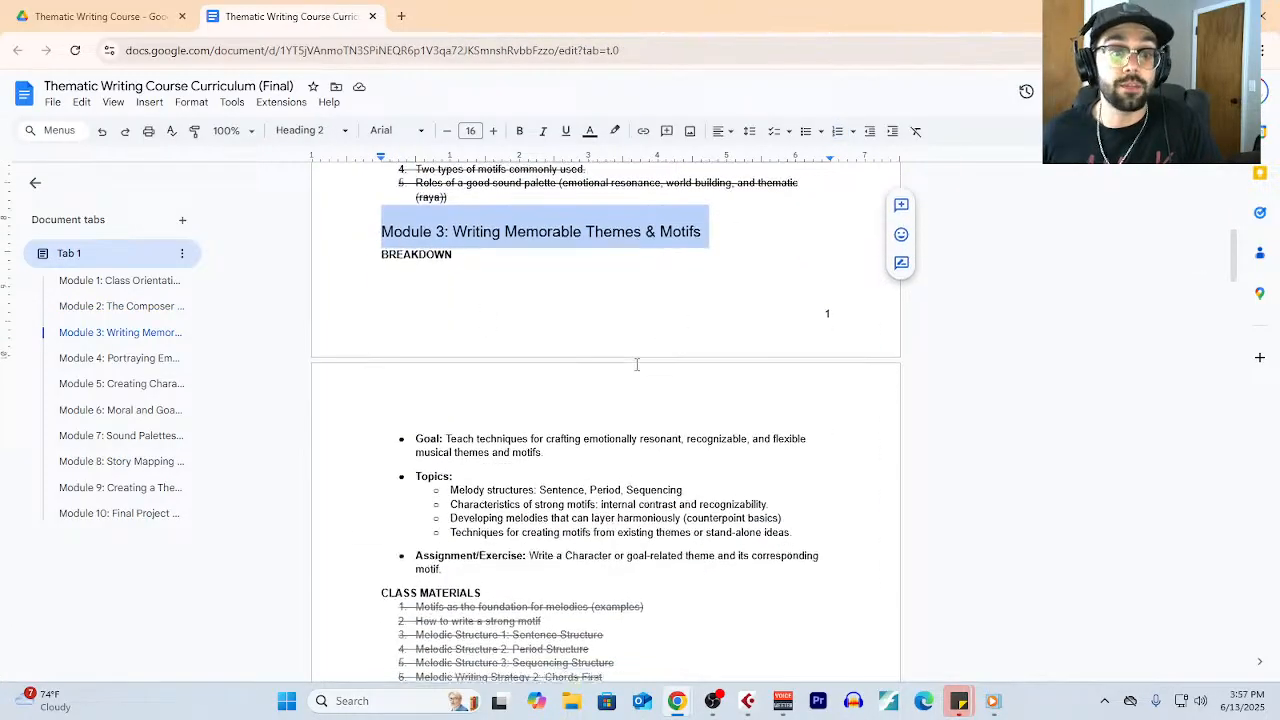
scroll(636, 365, "down", 3)
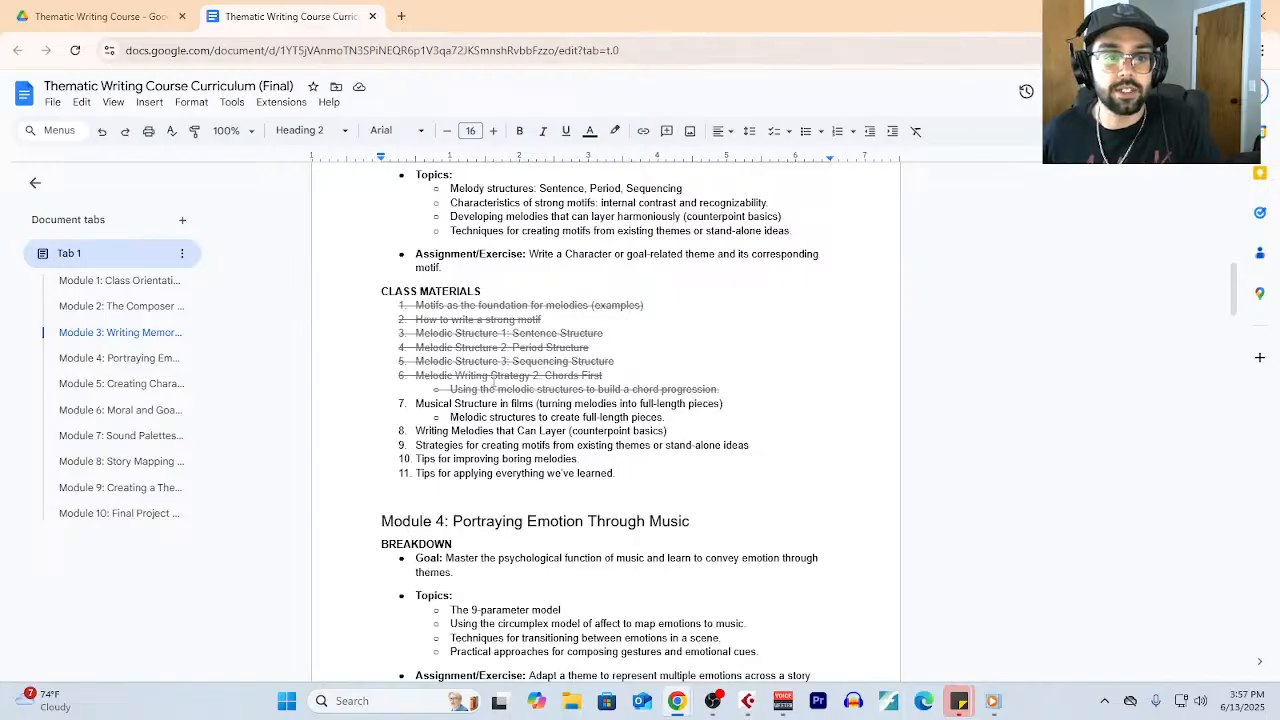
left_click_drag(724, 394, 327, 303)
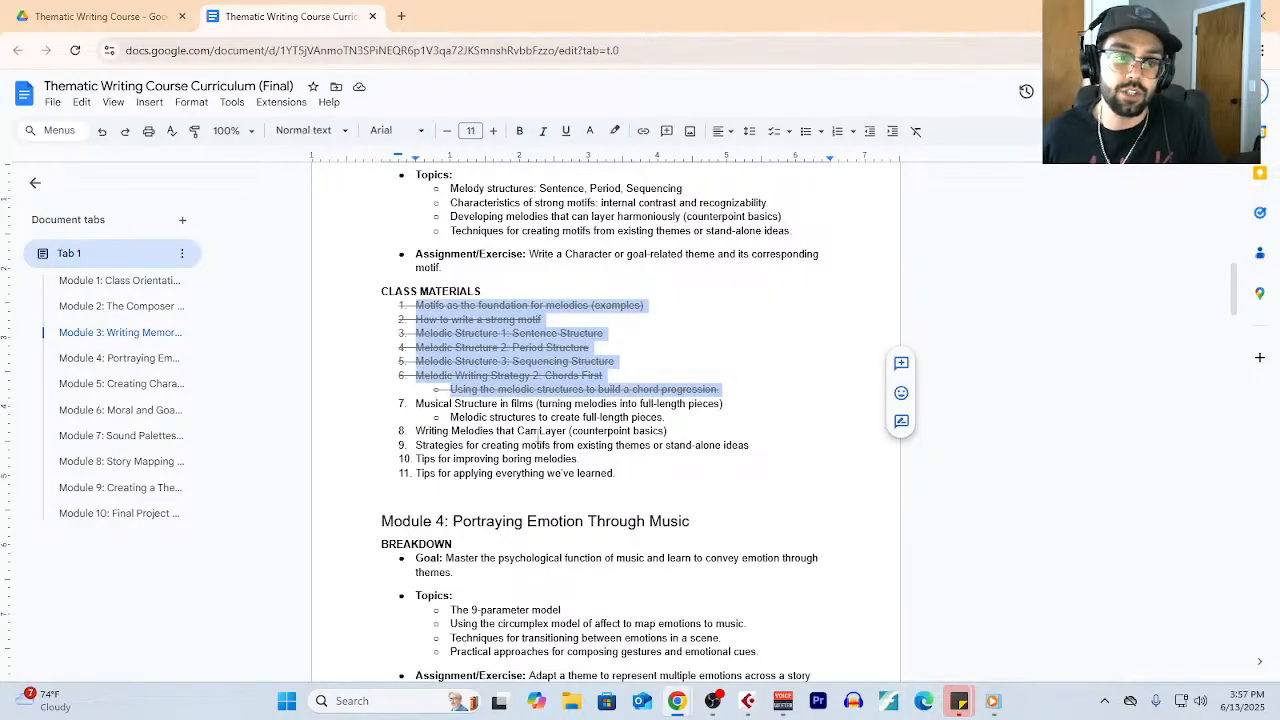
left_click_drag(416, 403, 651, 476)
- Highlight in turn the headings of Module 4: Portraying Emotion Through Music, Module 5: Creating Character Themes and Module 6: Moral and Goal-Driven Themes
scroll(530, 390, "down", 2)
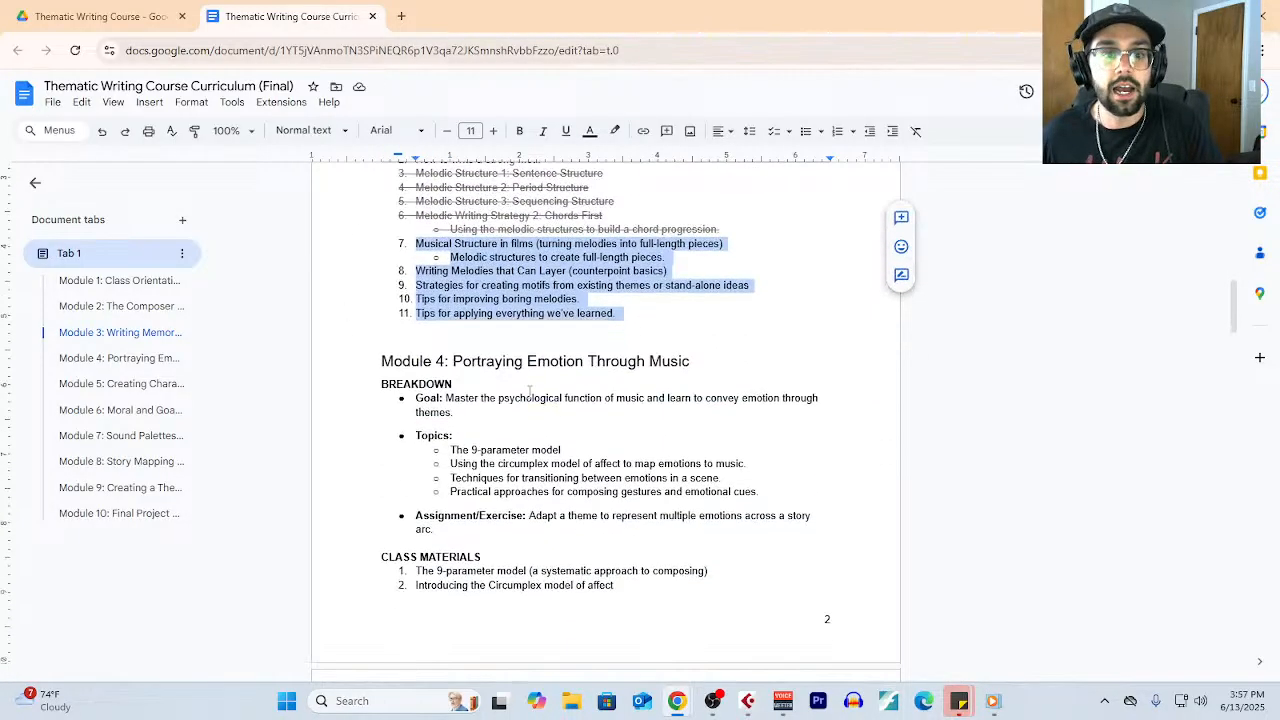
left_click_drag(697, 360, 381, 362)
scroll(497, 443, "down", 3)
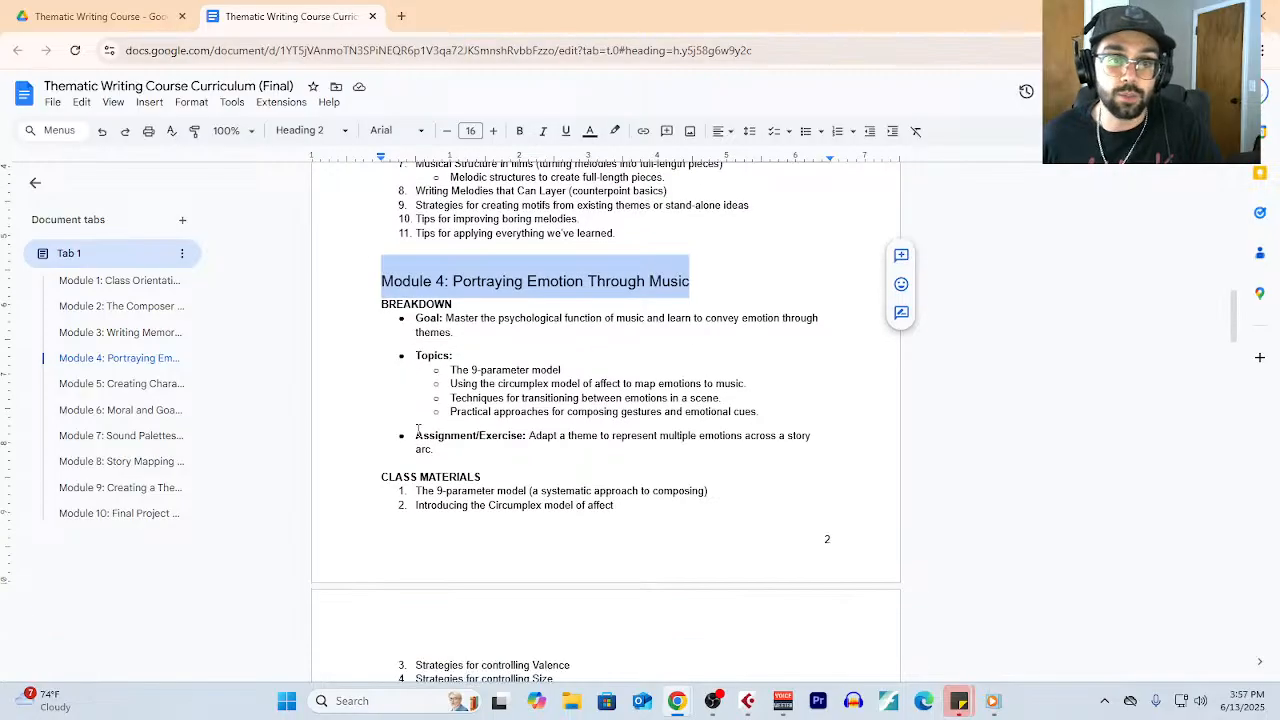
scroll(497, 443, "down", 2)
left_click_drag(668, 374, 337, 364)
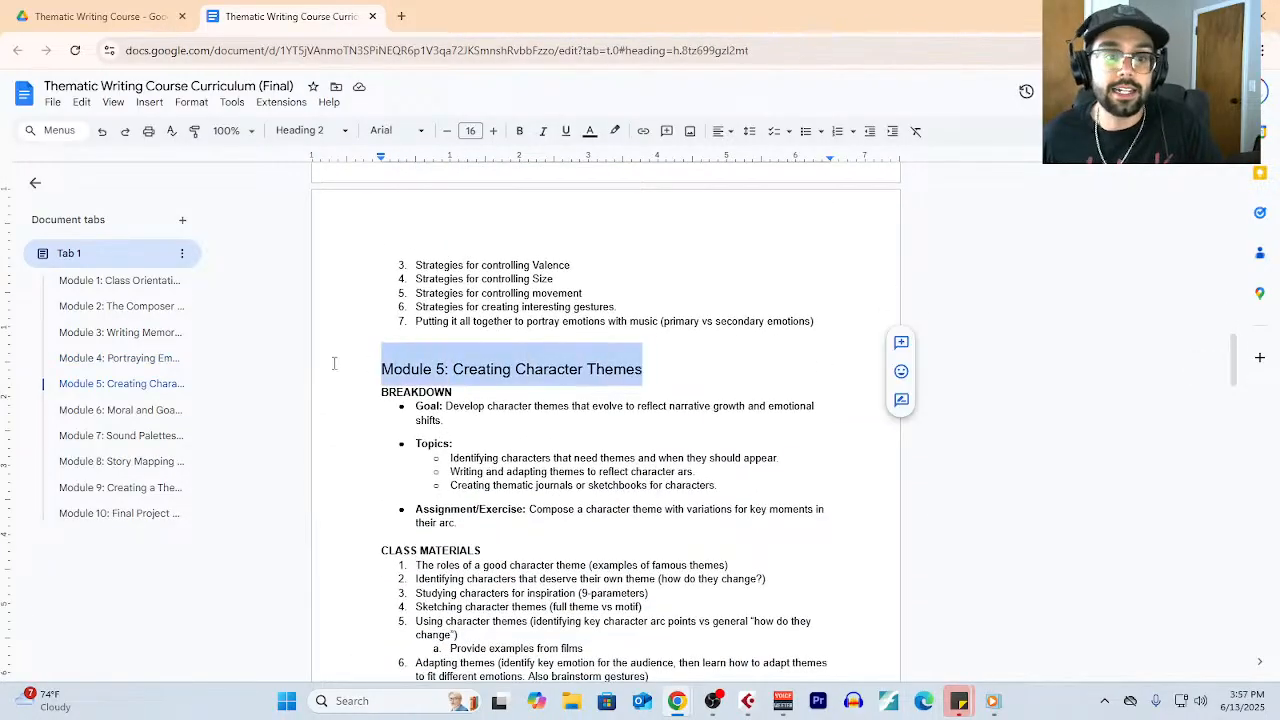
scroll(508, 493, "down", 1)
scroll(687, 356, "down", 4)
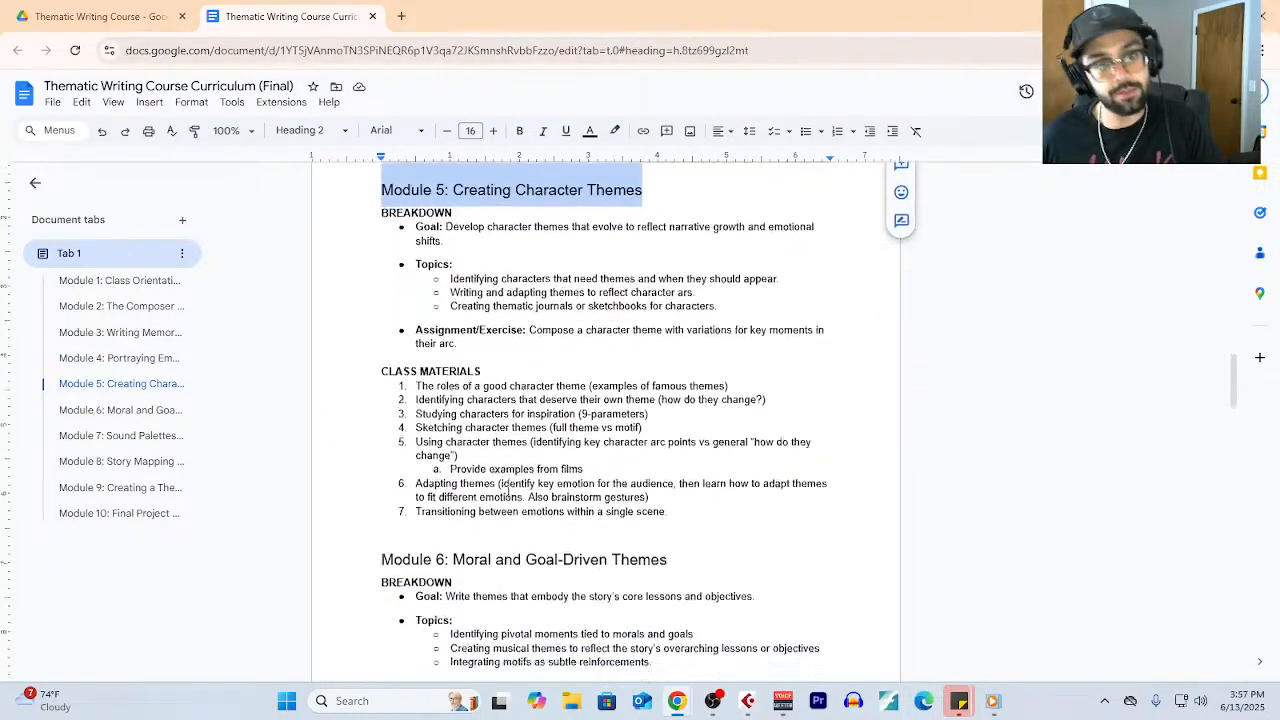
left_click_drag(687, 356, 319, 333)
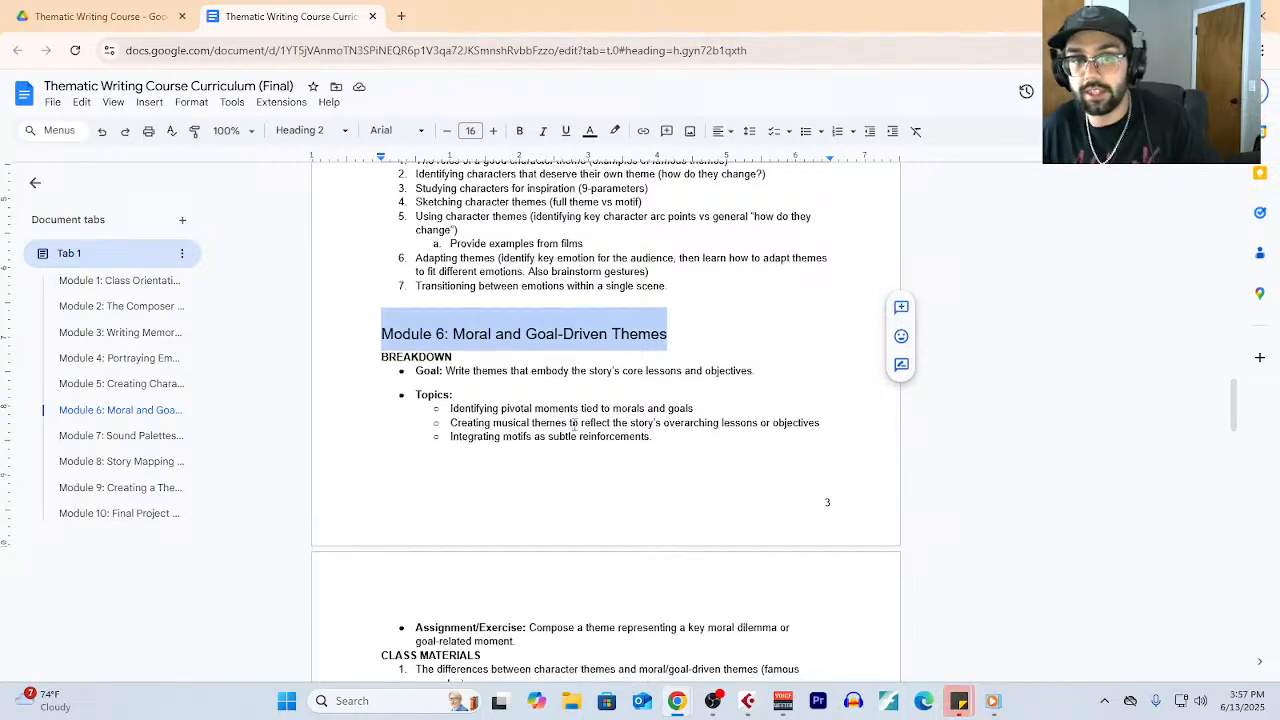
- Highlight in turn the headings of Modules 7 to 10, from Sound Palettes and World-Building to Final Project & Reflection
scroll(571, 428, "down", 6)
left_click_drag(731, 384, 327, 382)
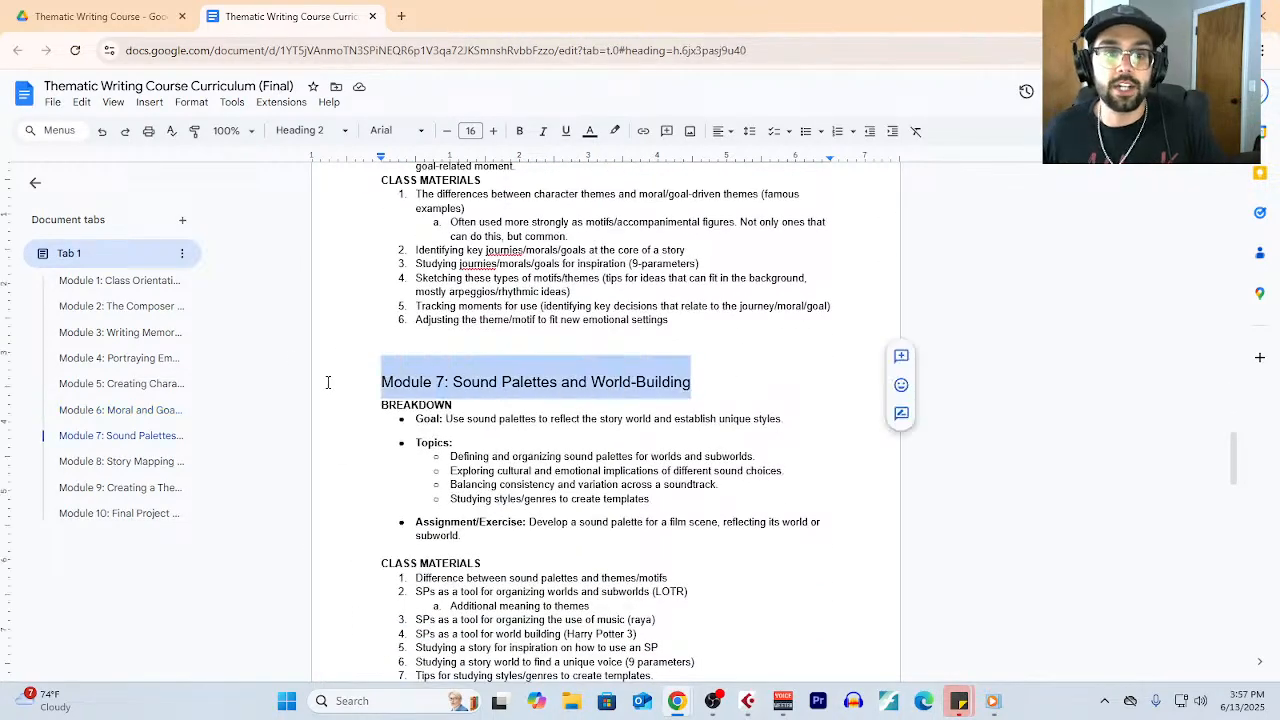
scroll(720, 491, "down", 2)
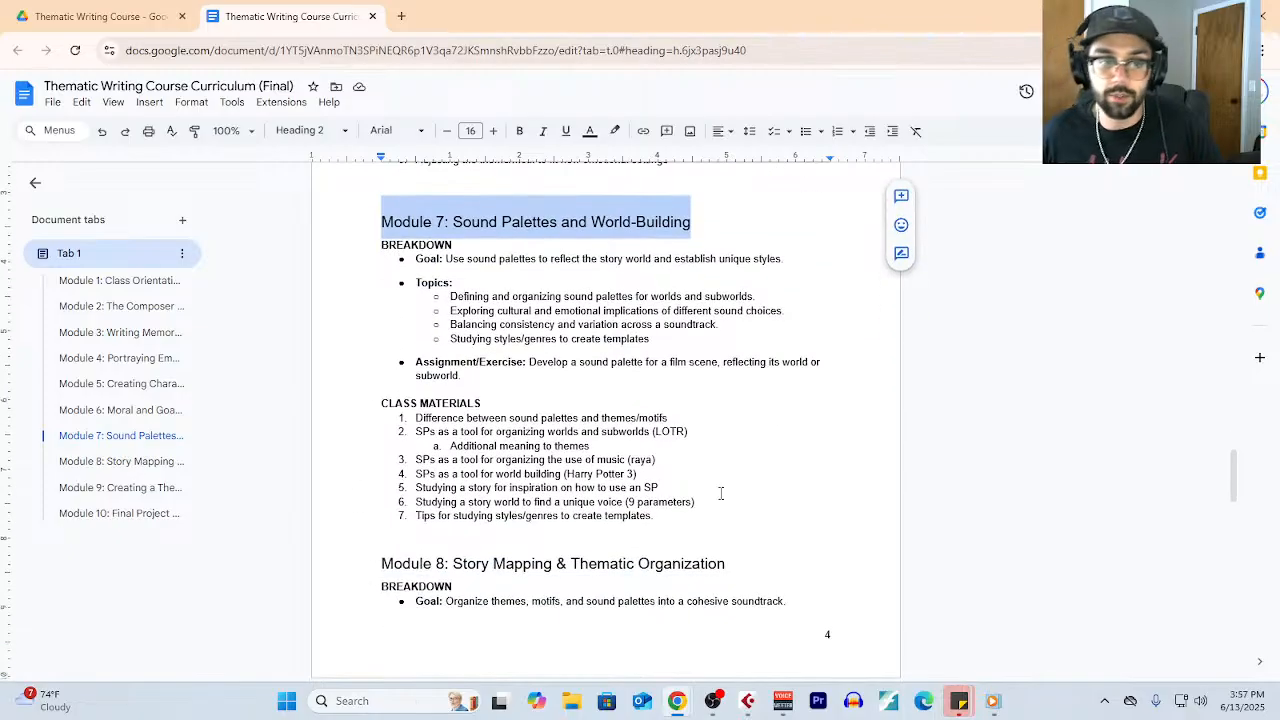
scroll(720, 491, "down", 3)
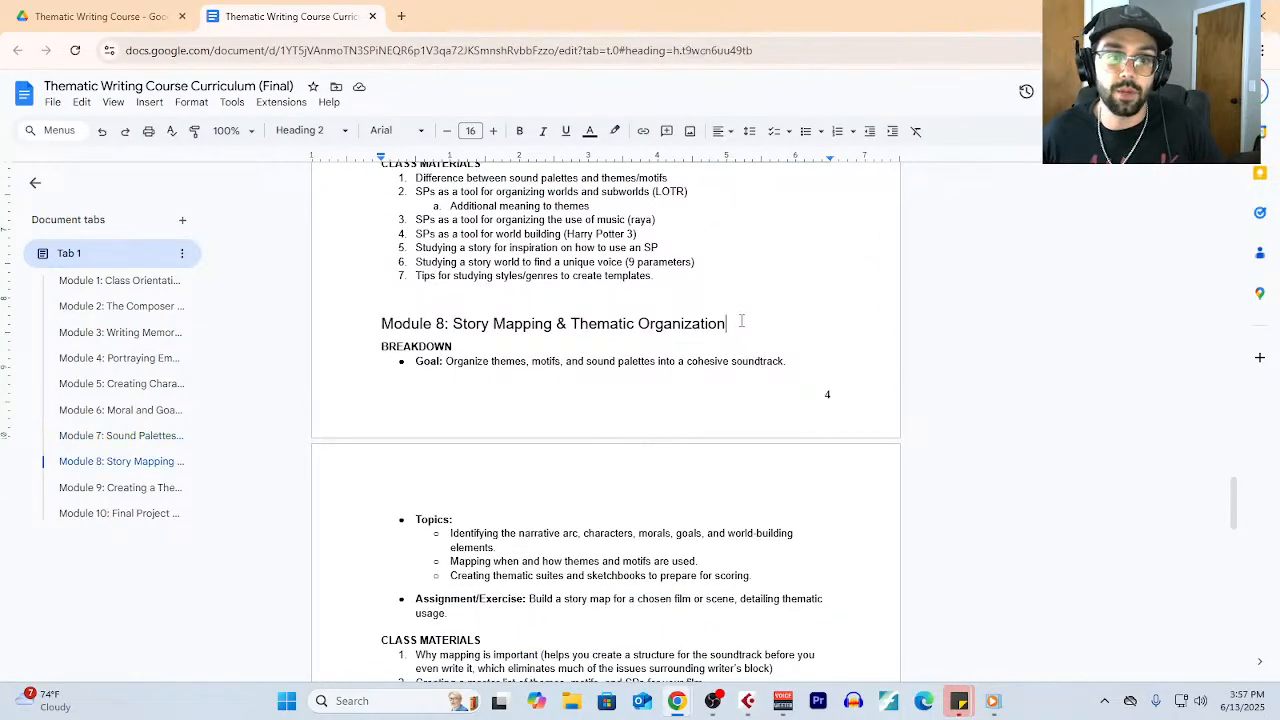
left_click_drag(741, 320, 287, 330)
scroll(644, 463, "down", 4)
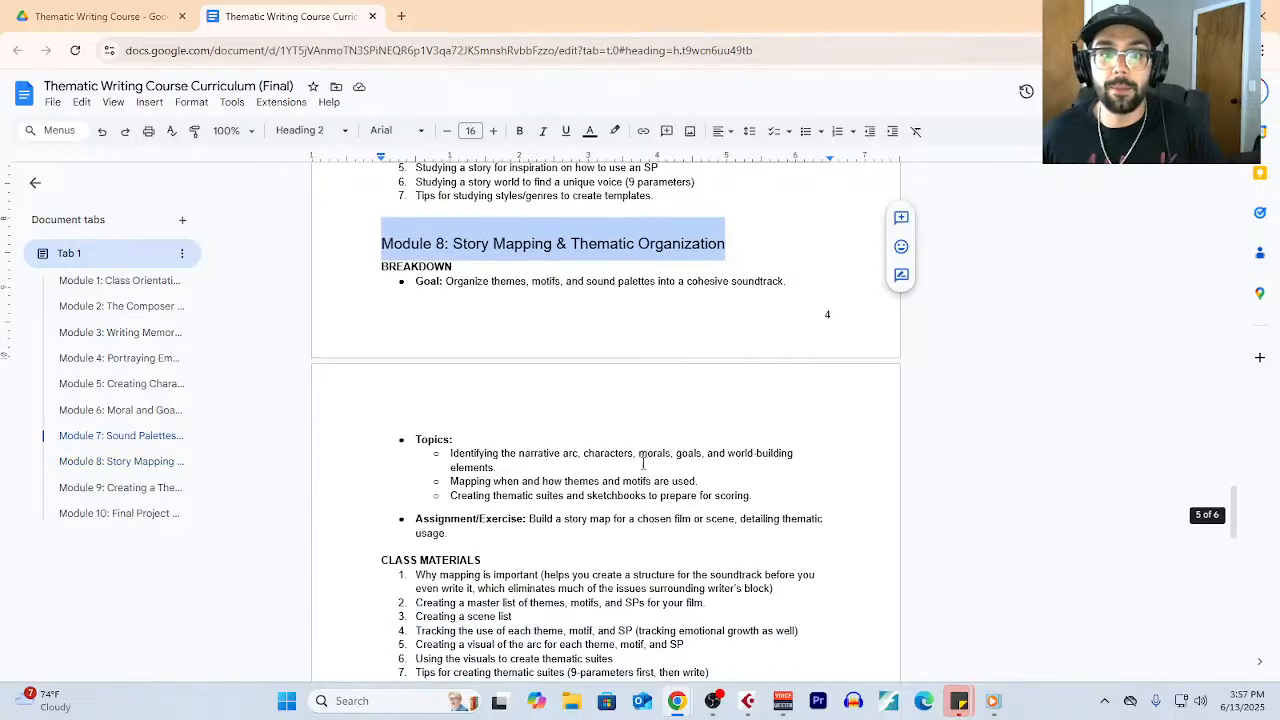
left_click_drag(648, 401, 288, 413)
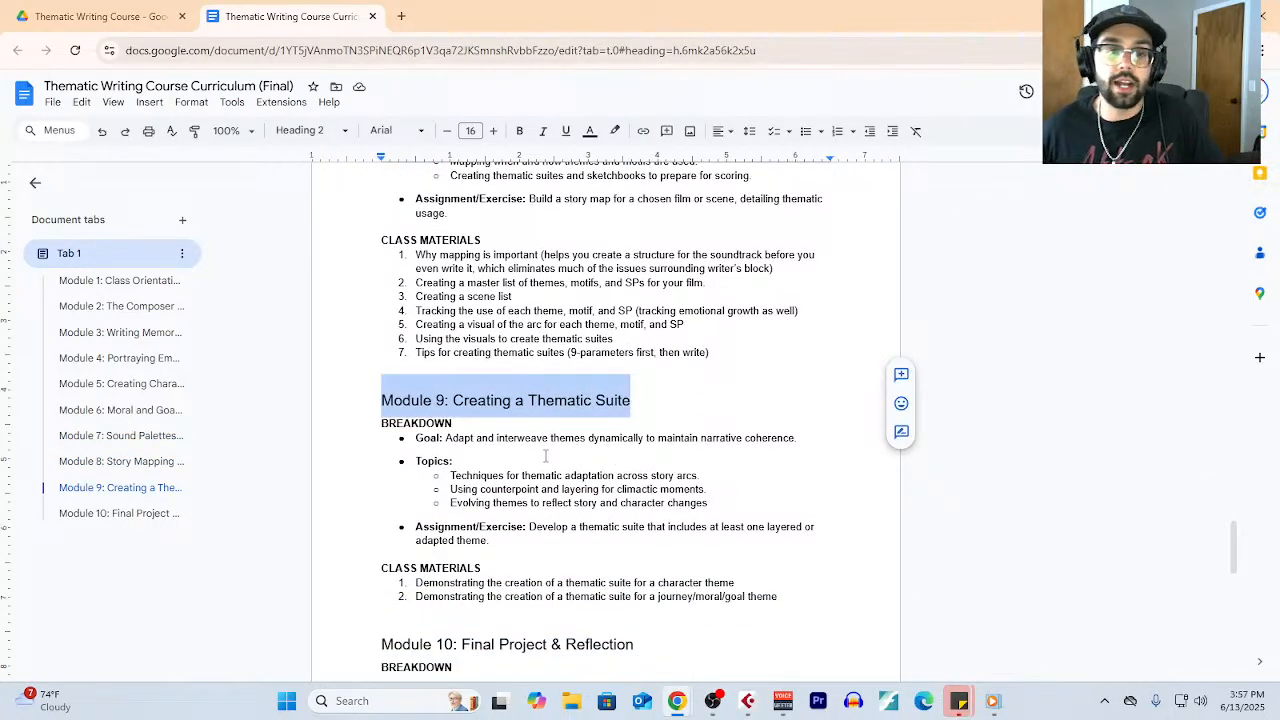
scroll(545, 456, "down", 3)
left_click_drag(636, 325, 329, 329)
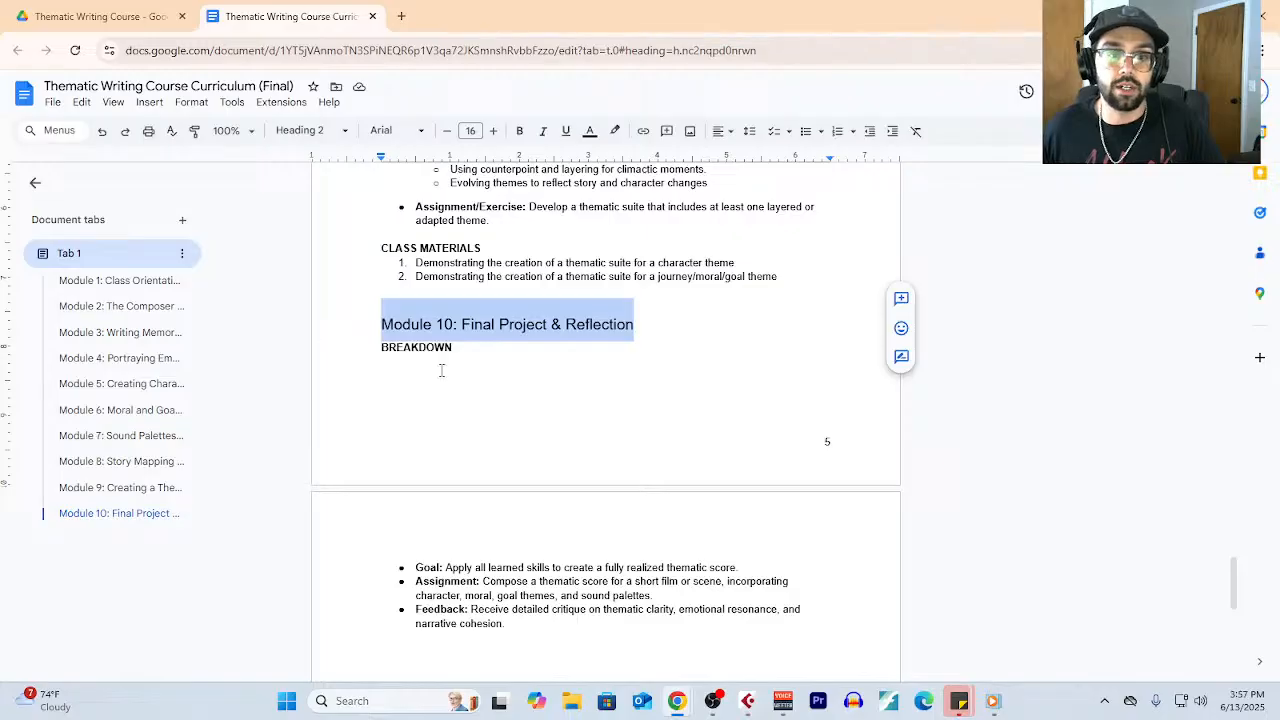
- Review the whole curriculum again from Module 1 to Module 10, looking over each module's topics, assignments and class materials
scroll(528, 431, "up", 9)
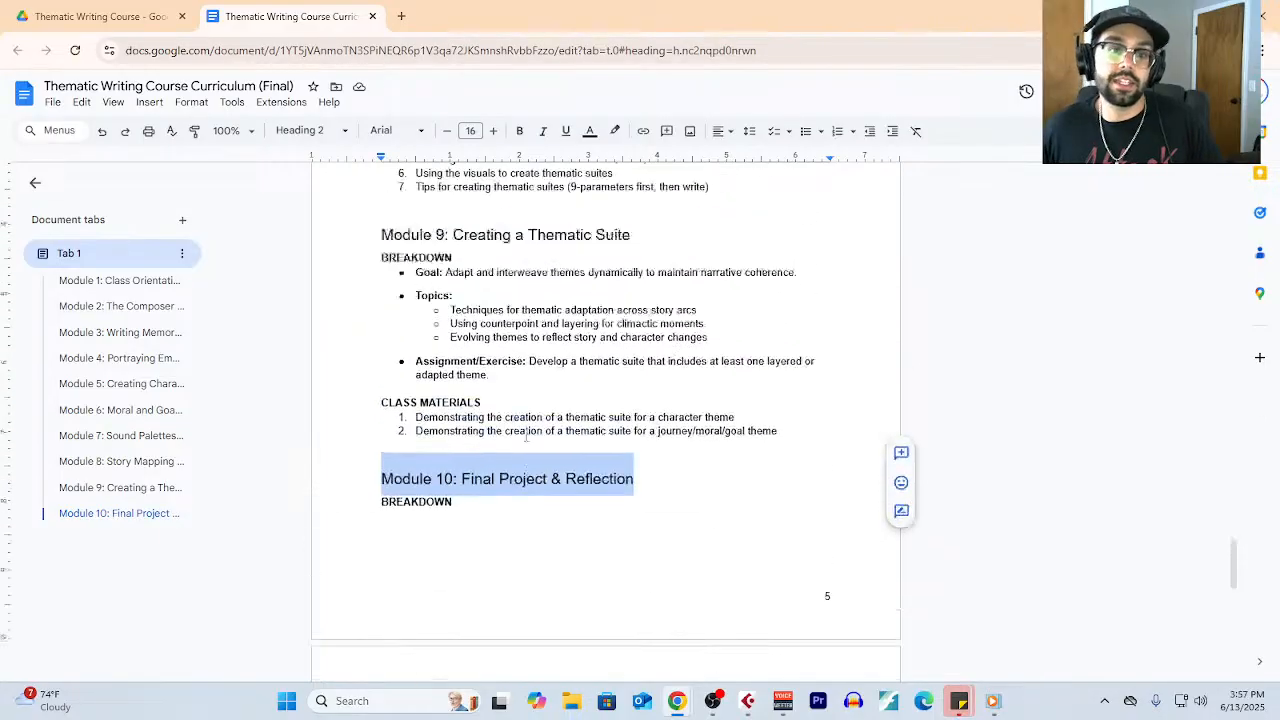
scroll(526, 434, "up", 10)
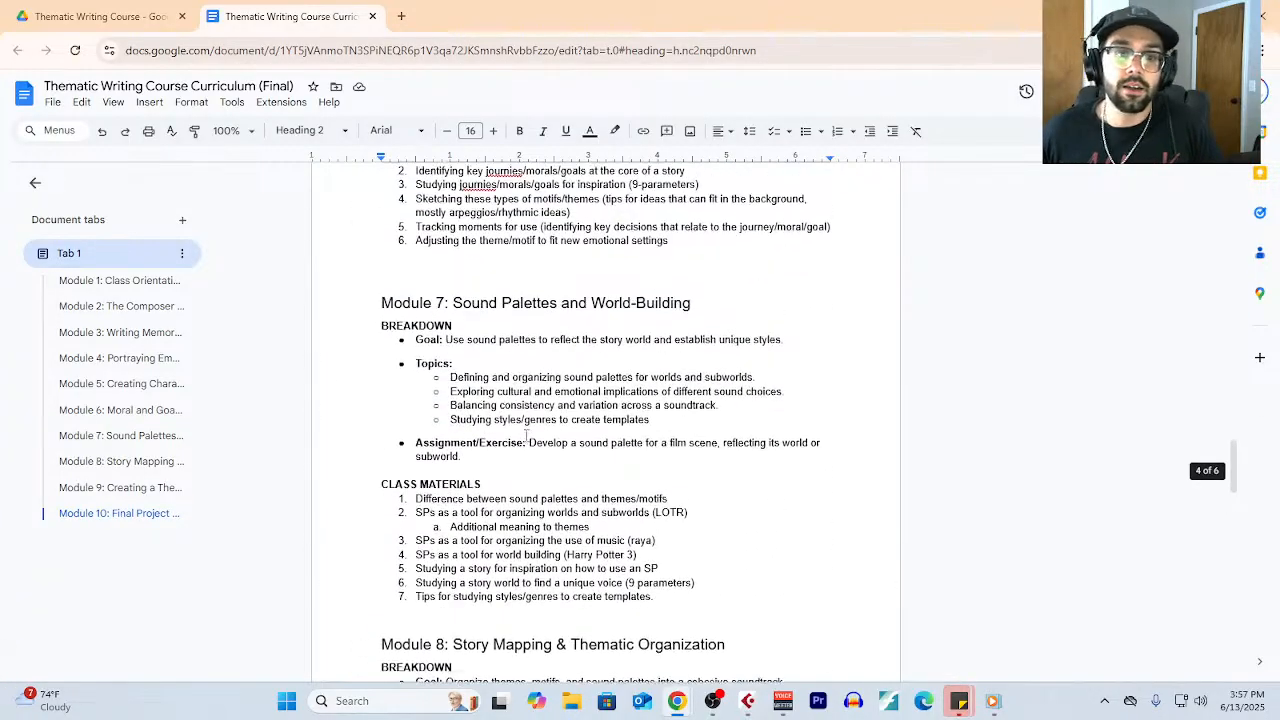
scroll(527, 437, "up", 10)
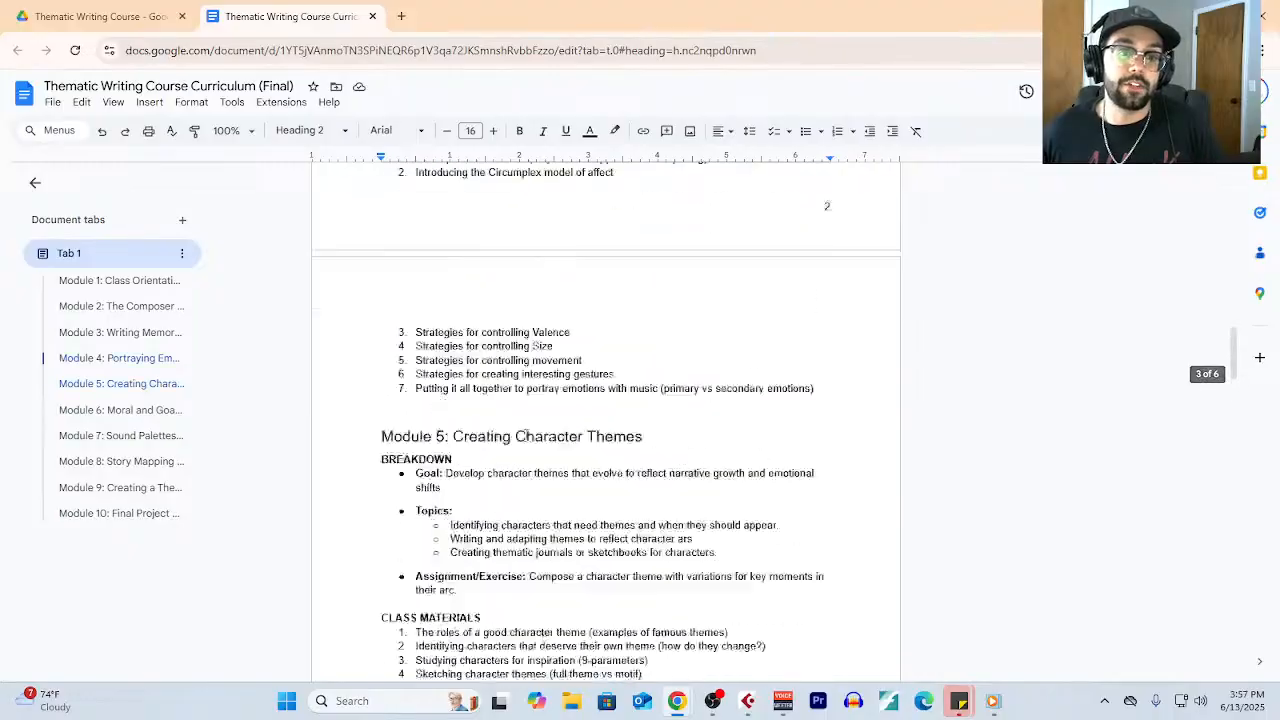
scroll(527, 437, "up", 12)
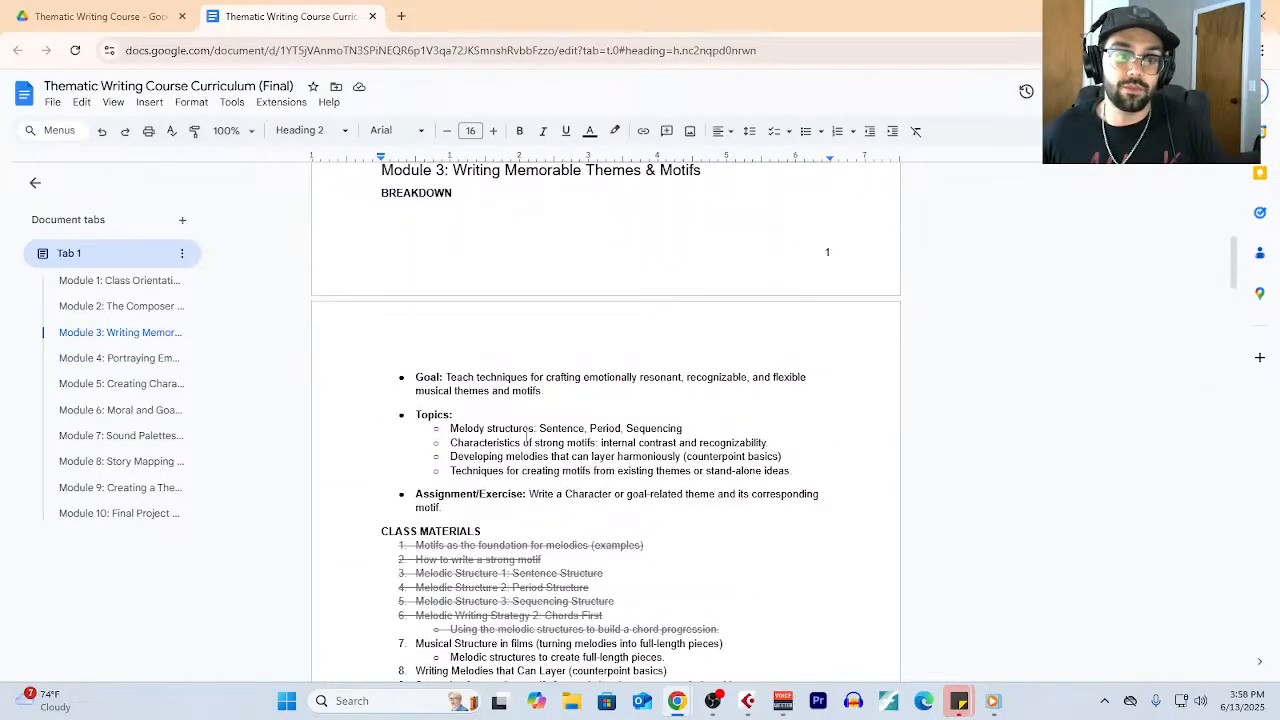
scroll(516, 412, "down", 5)
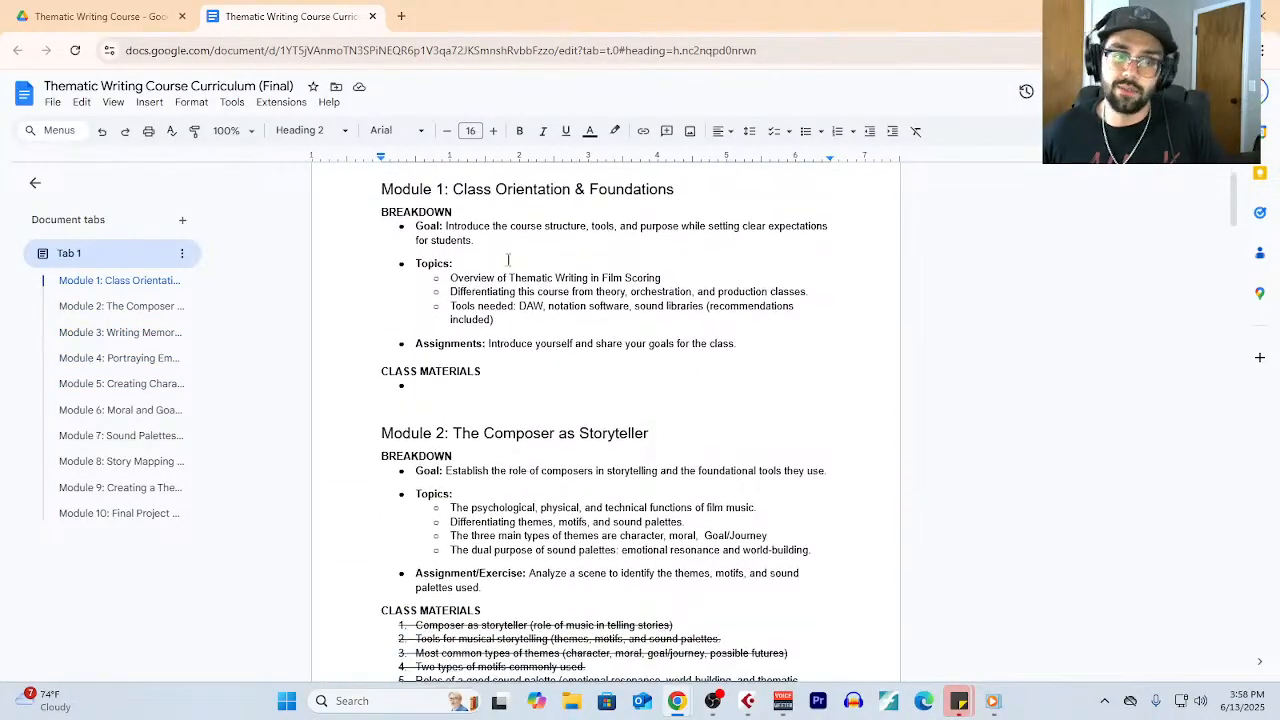
scroll(522, 370, "down", 4)
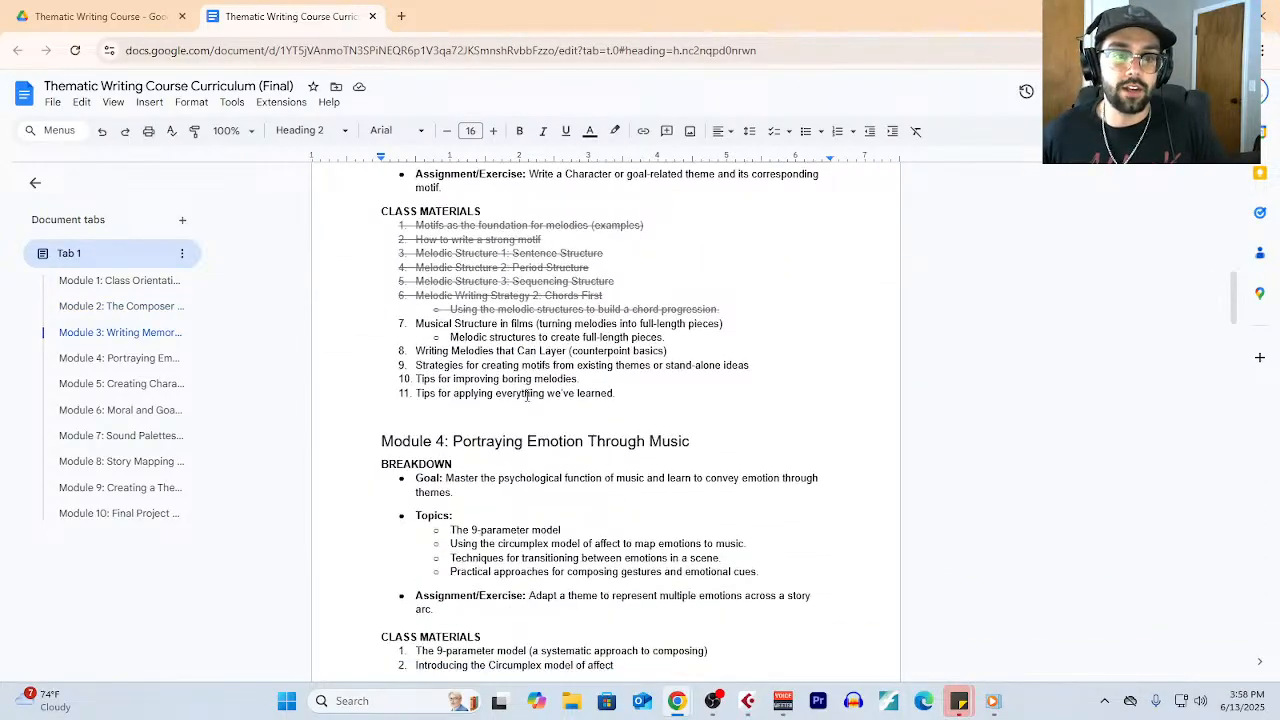
scroll(527, 396, "down", 5)
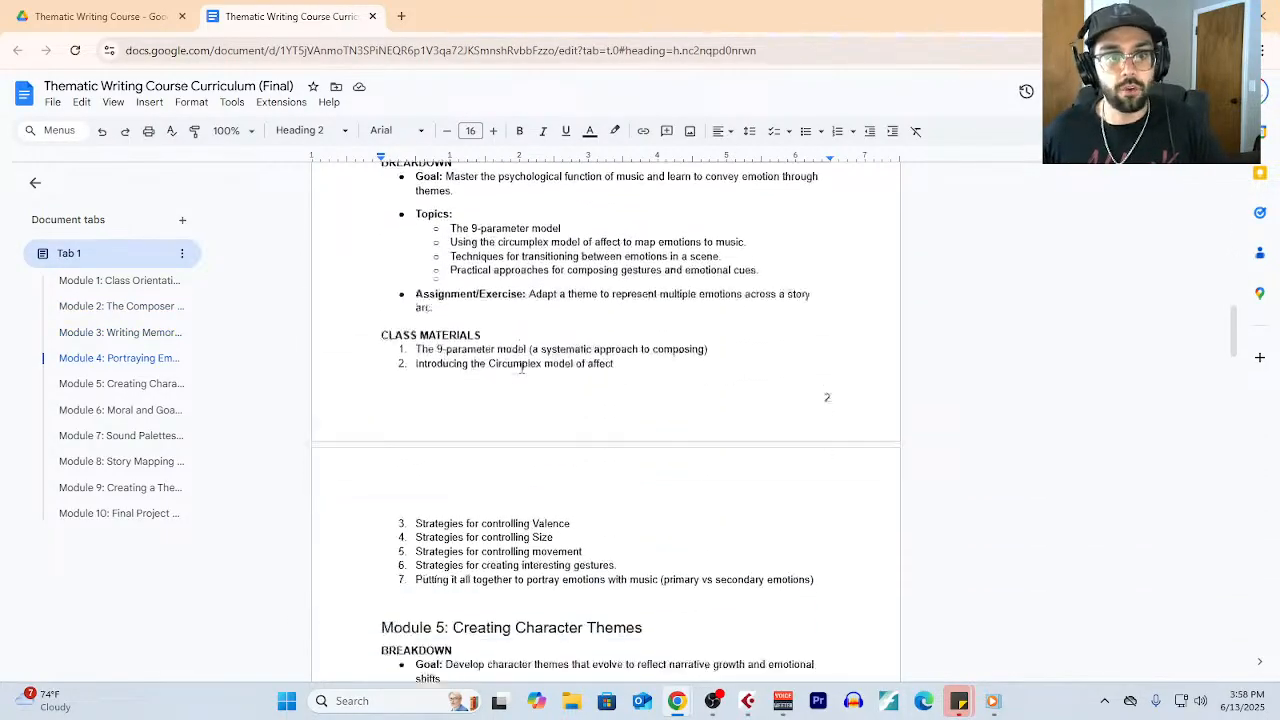
scroll(521, 366, "down", 13)
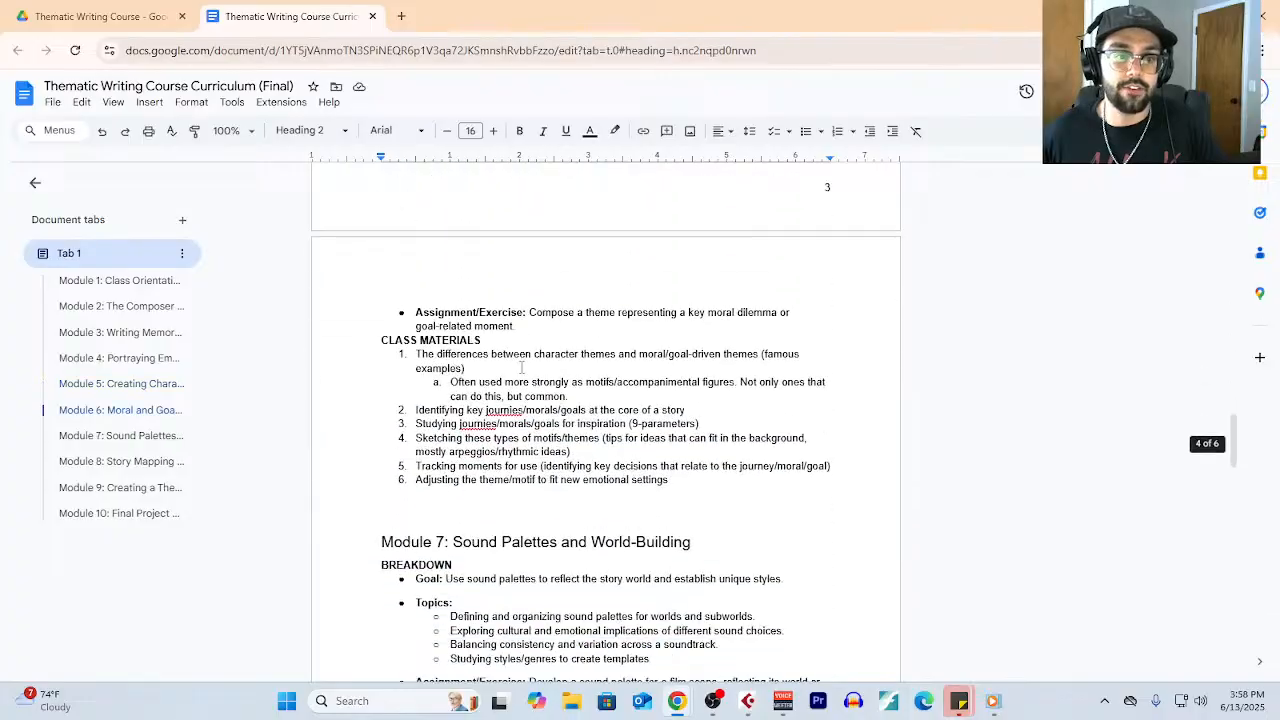
scroll(521, 366, "down", 10)
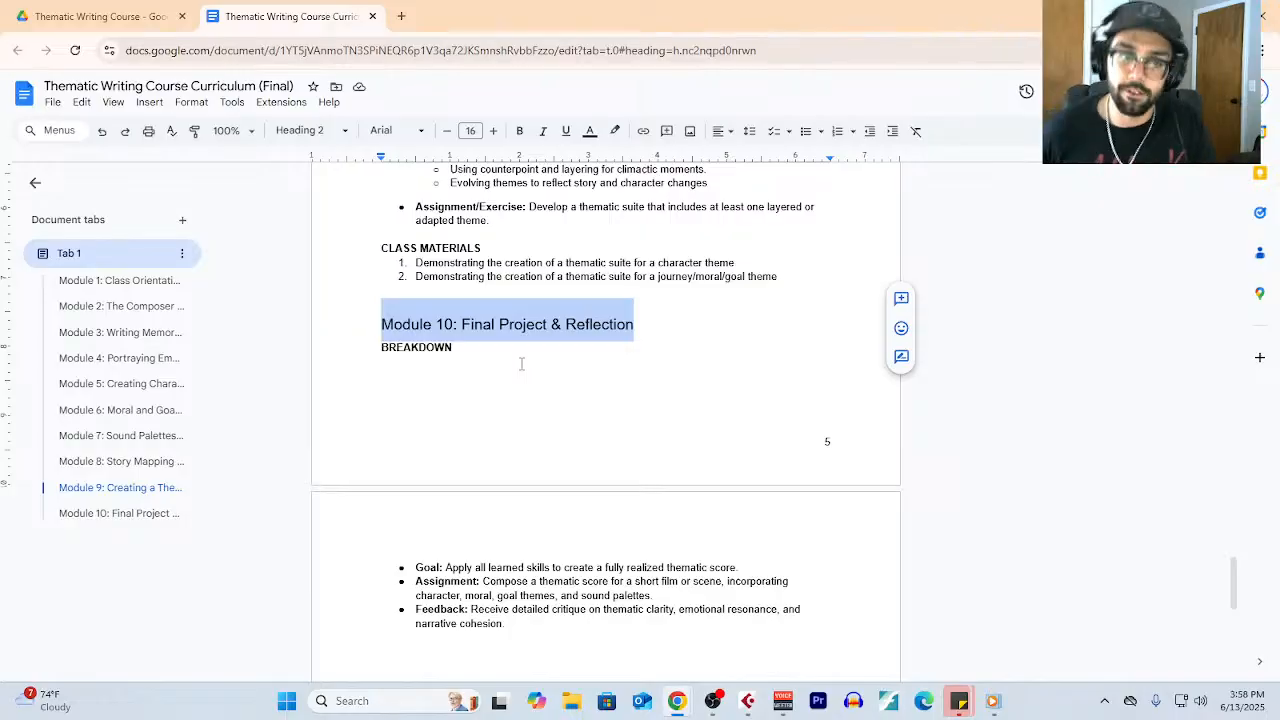
scroll(538, 398, "up", 20)
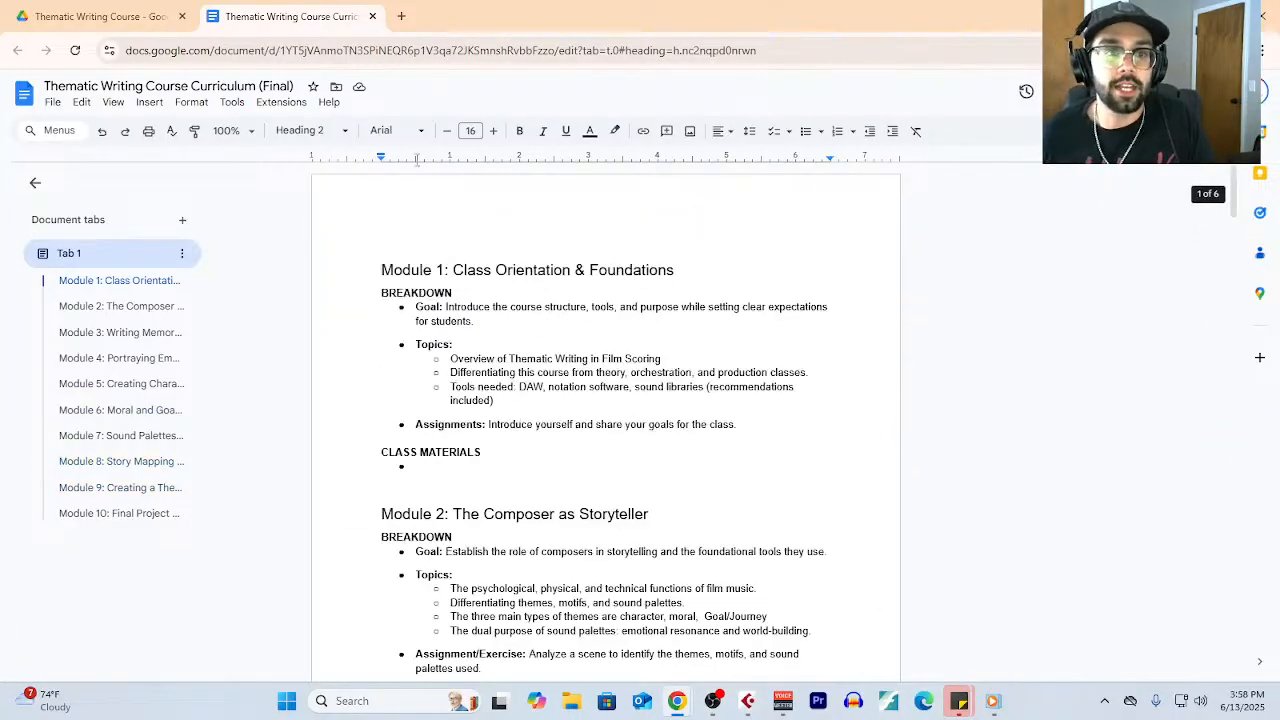
- Open tabletopcomposer.com in a new browser tab and go to its Emotions & Music Class page
left_click(401, 16)
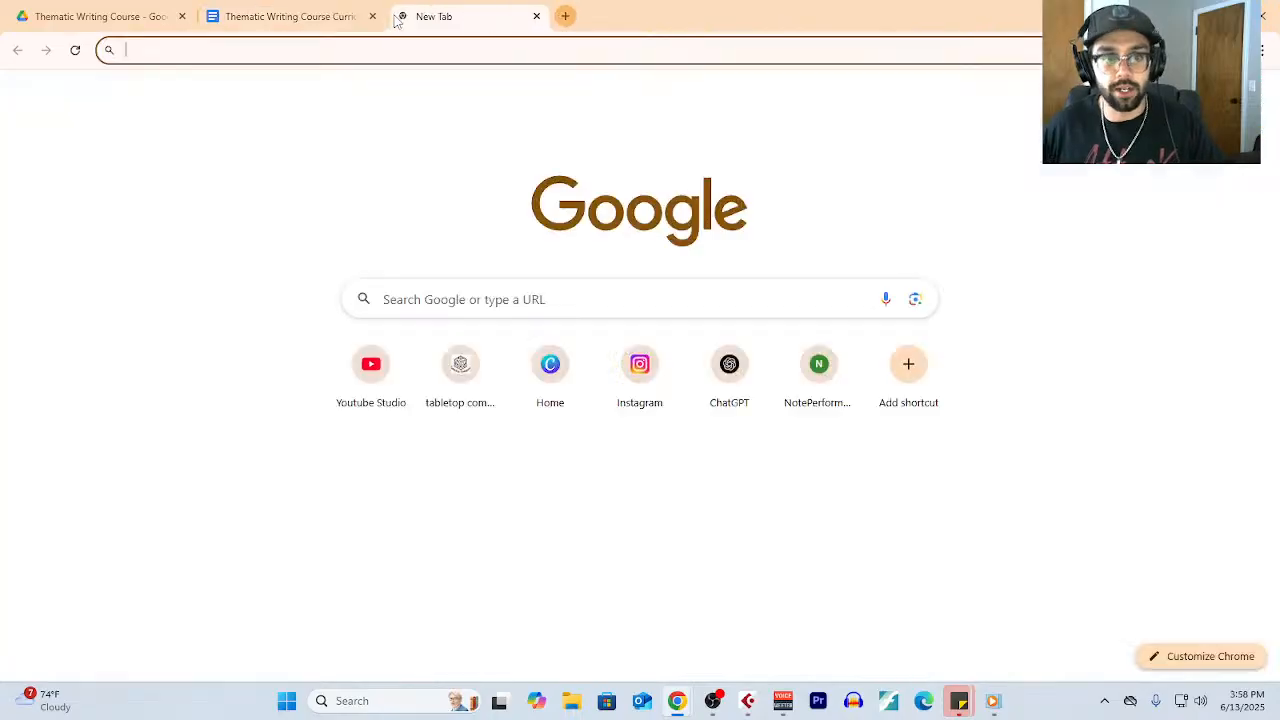
type("ta")
key("Return")
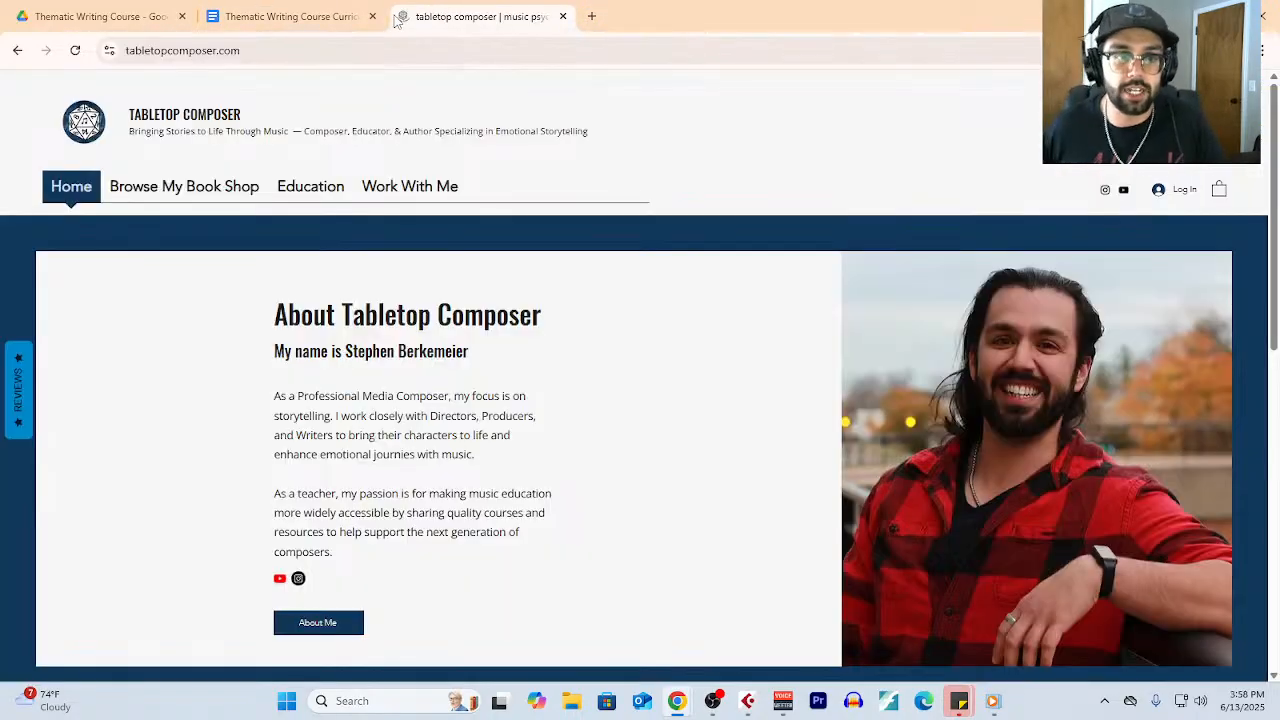
mouse_move(306, 198)
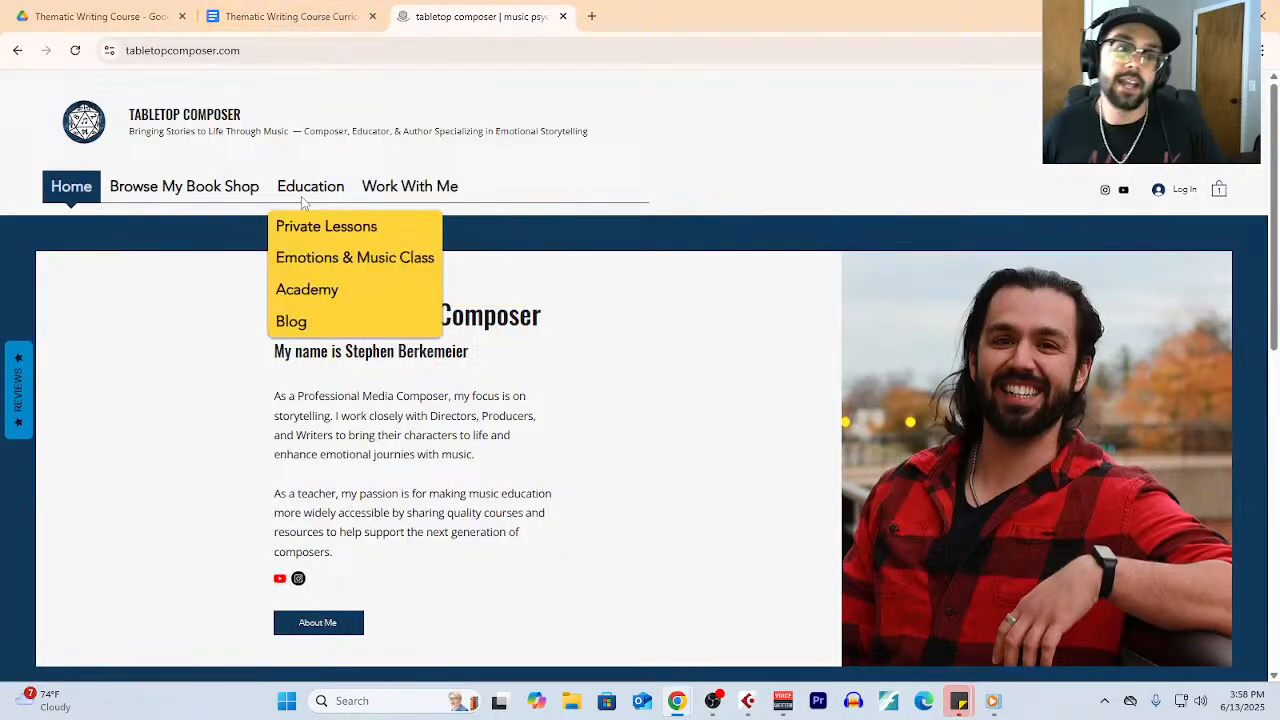
left_click(336, 260)
- Look through the Emotions & Music Class page from the banner past the roadmap, testimonials and FAQ to the email sign-up
scroll(490, 338, "down", 3)
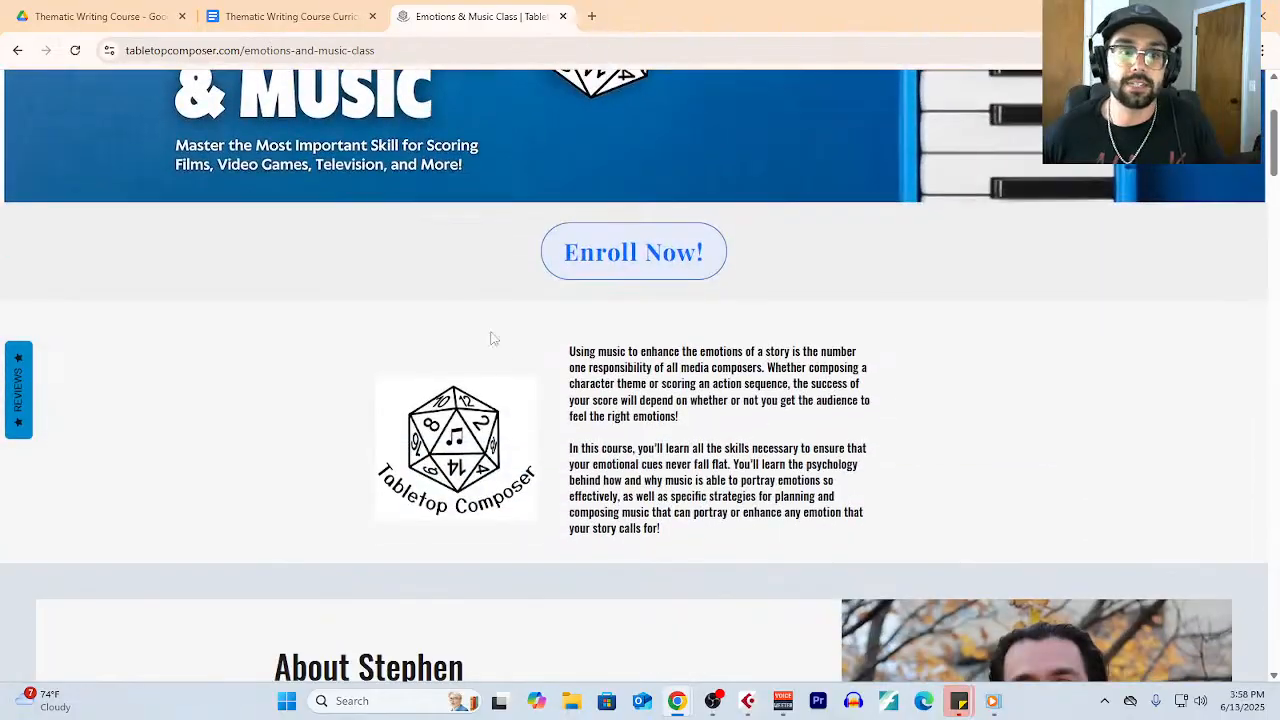
scroll(490, 338, "up", 3)
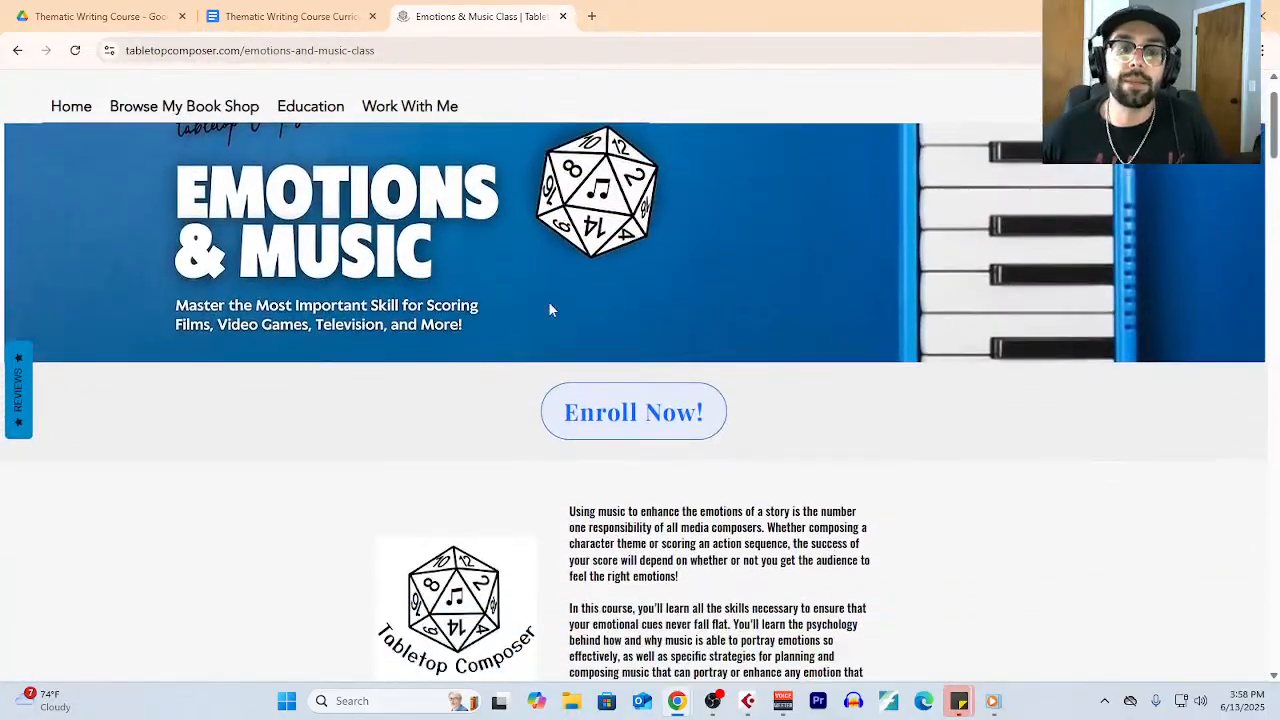
scroll(663, 326, "down", 7)
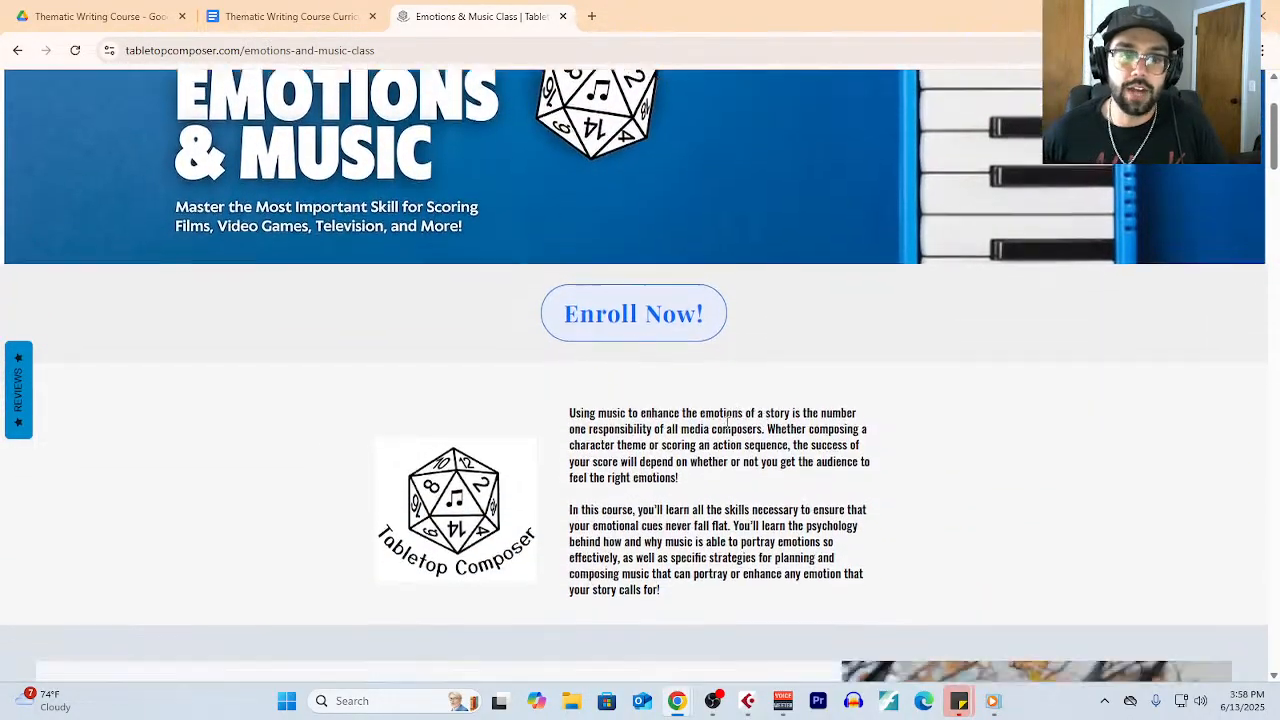
scroll(729, 429, "down", 12)
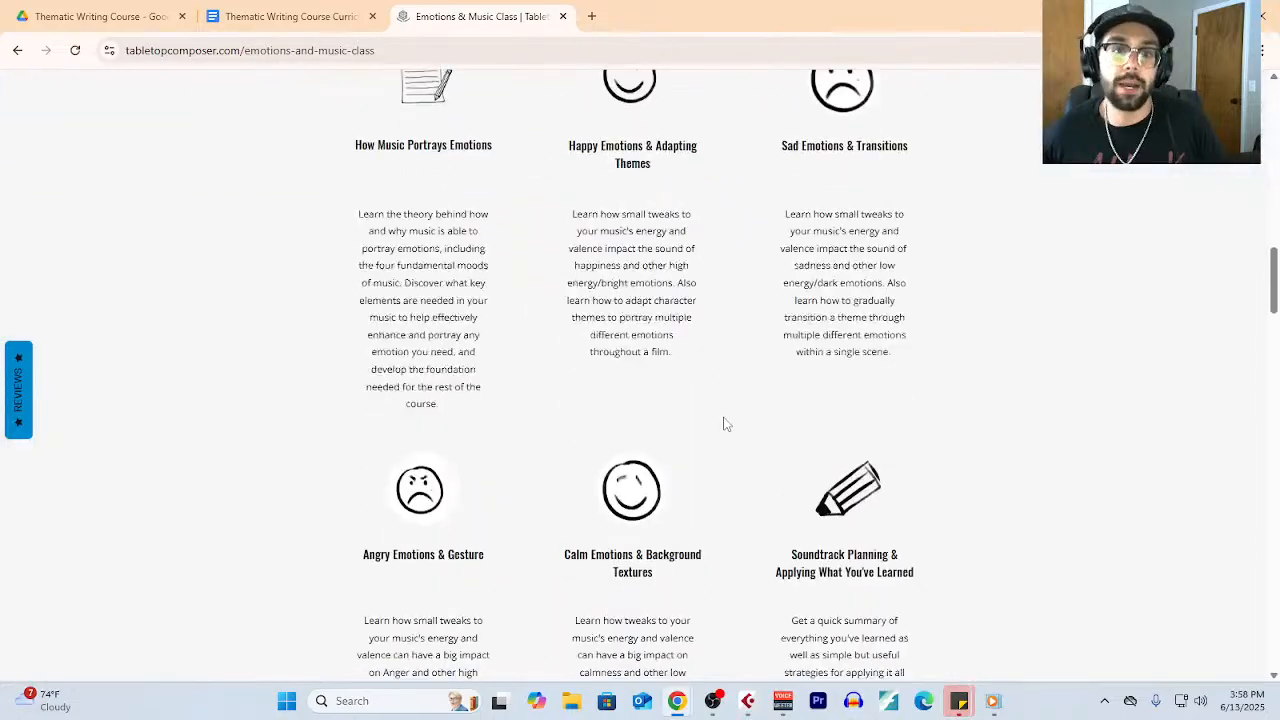
scroll(725, 422, "down", 7)
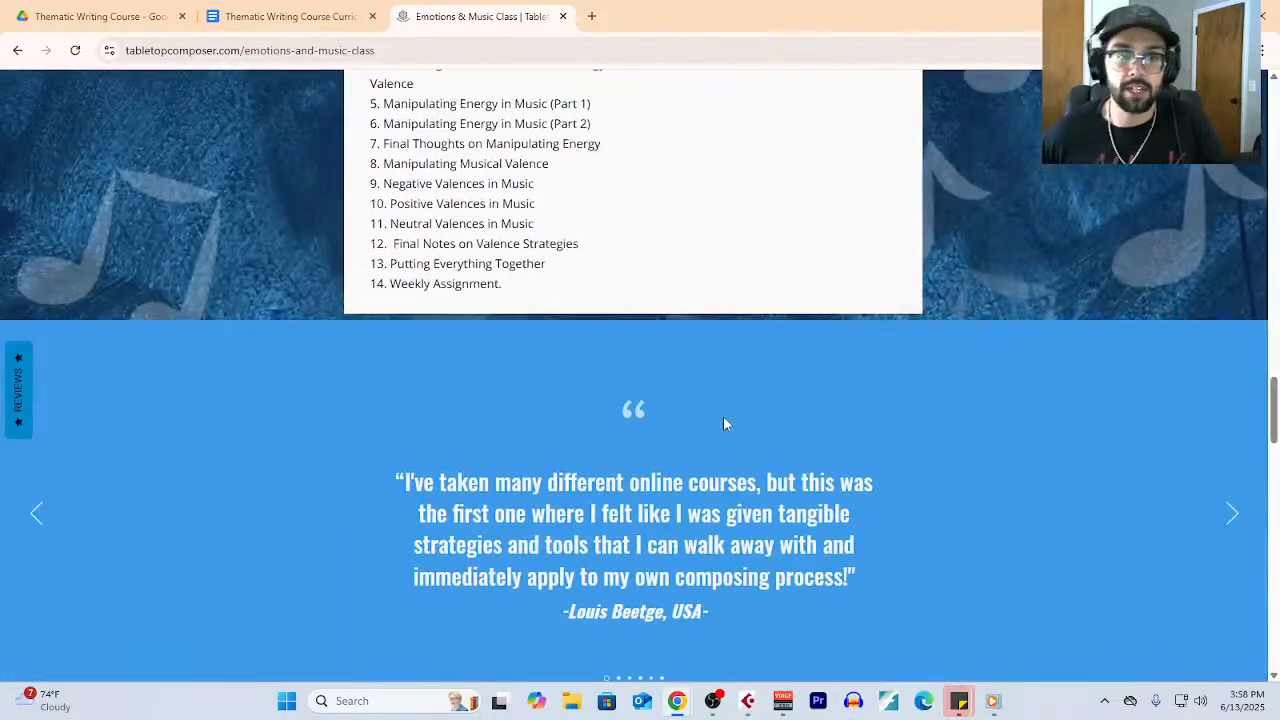
scroll(672, 372, "down", 5)
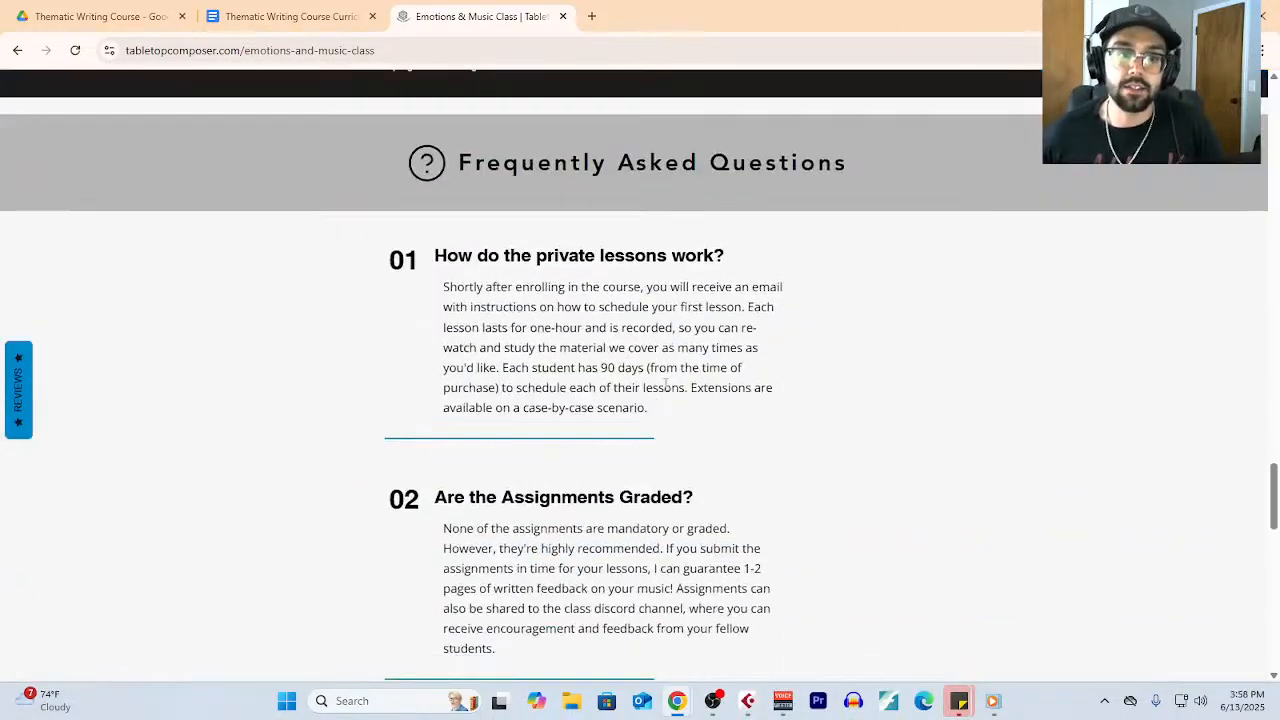
scroll(665, 383, "down", 8)
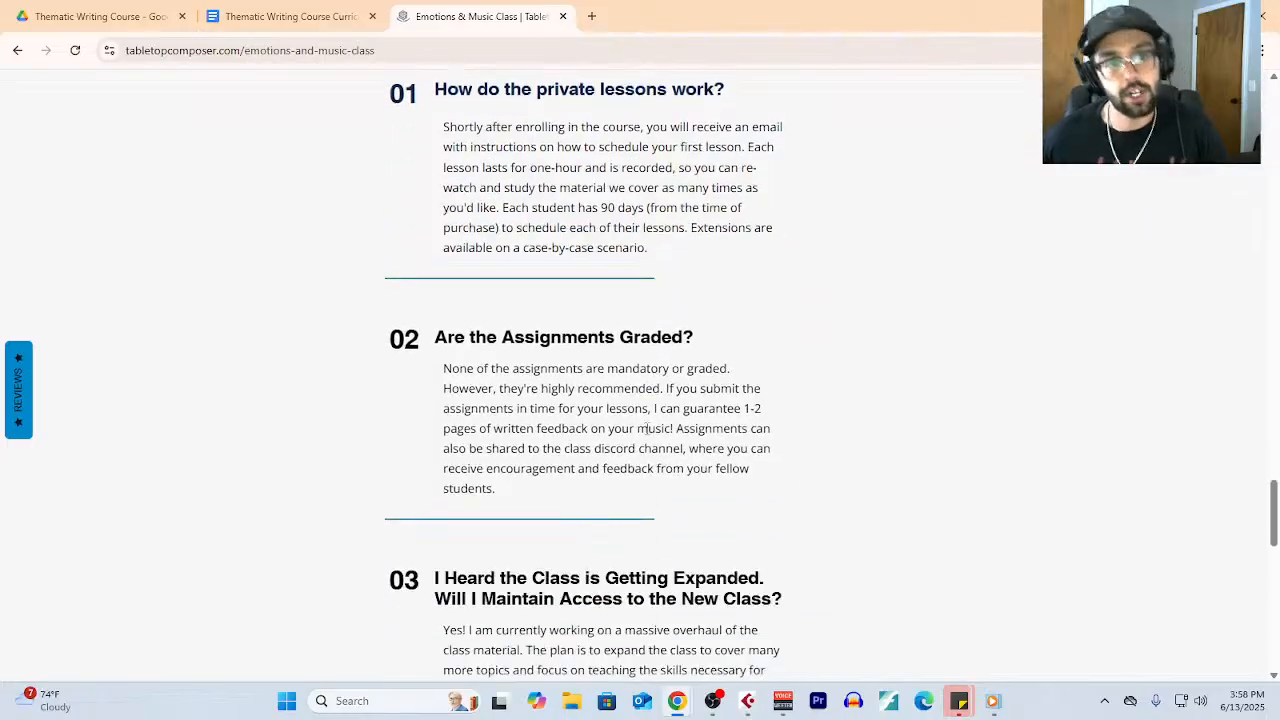
scroll(592, 534, "down", 3)
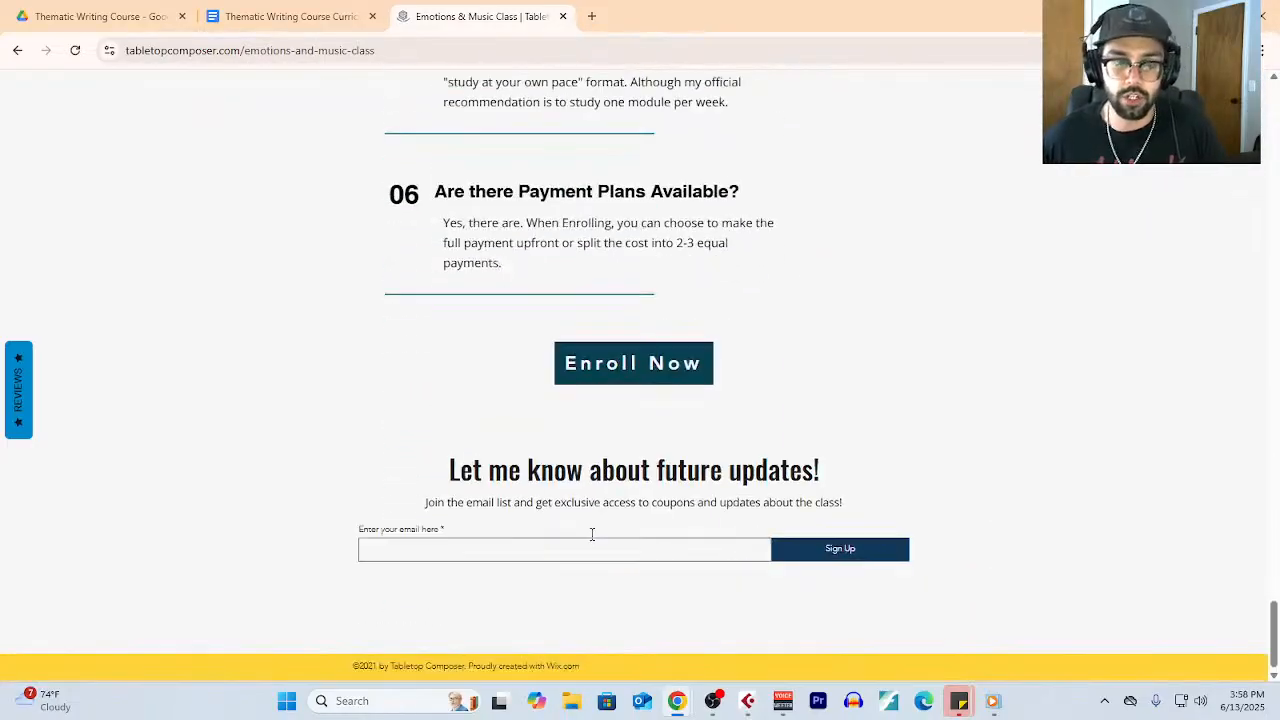
- Go back up the class page past the Course Curriculum and instructor bio, and review the course description and Enroll Now area
scroll(653, 490, "up", 20)
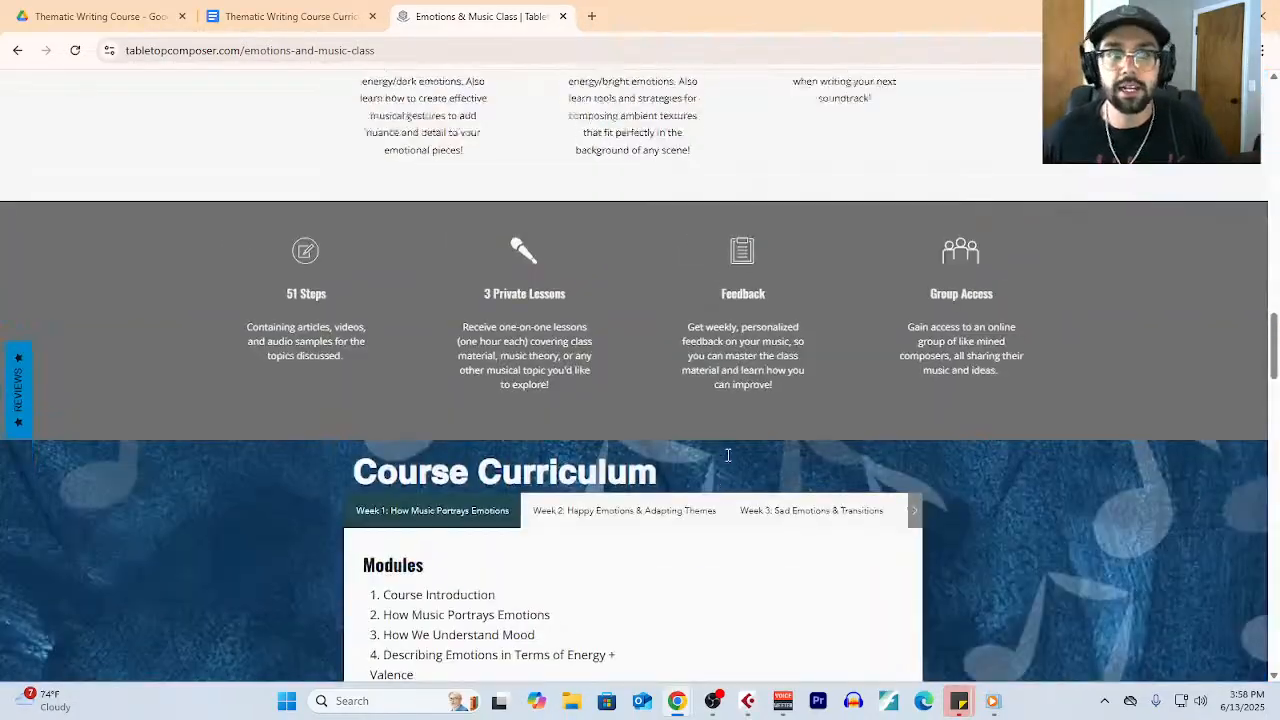
scroll(390, 323, "up", 15)
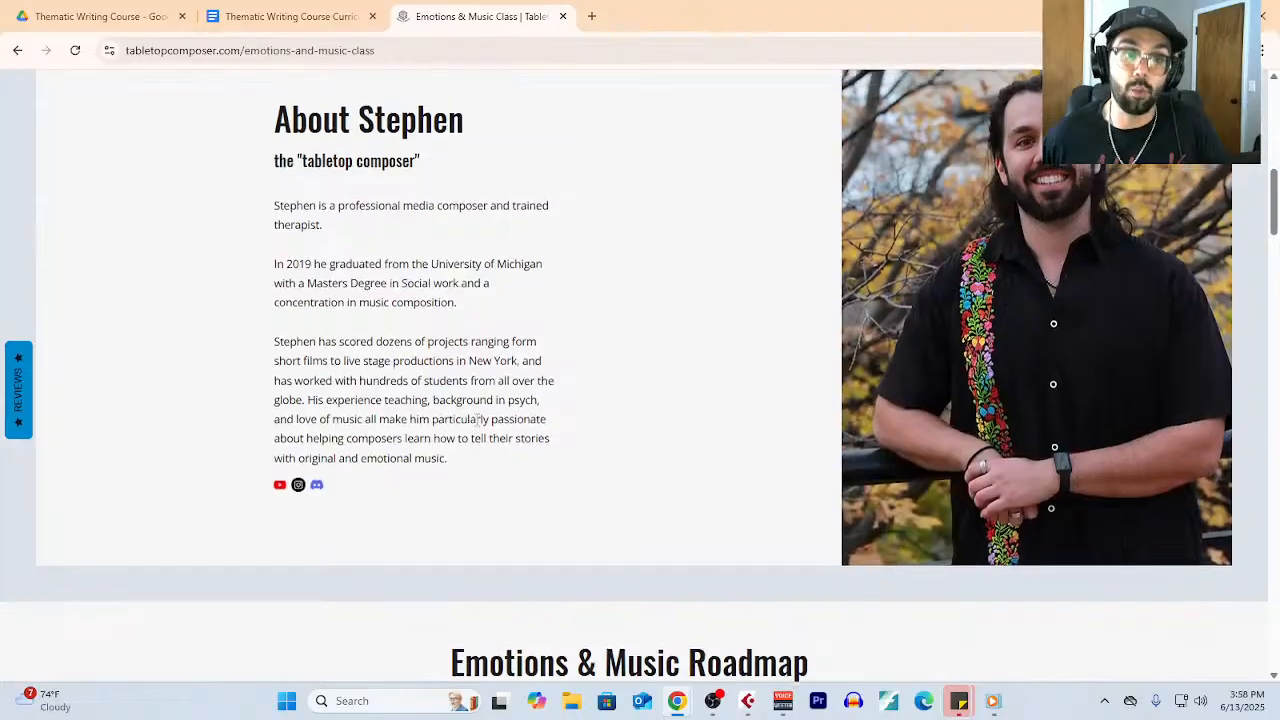
scroll(469, 418, "up", 2)
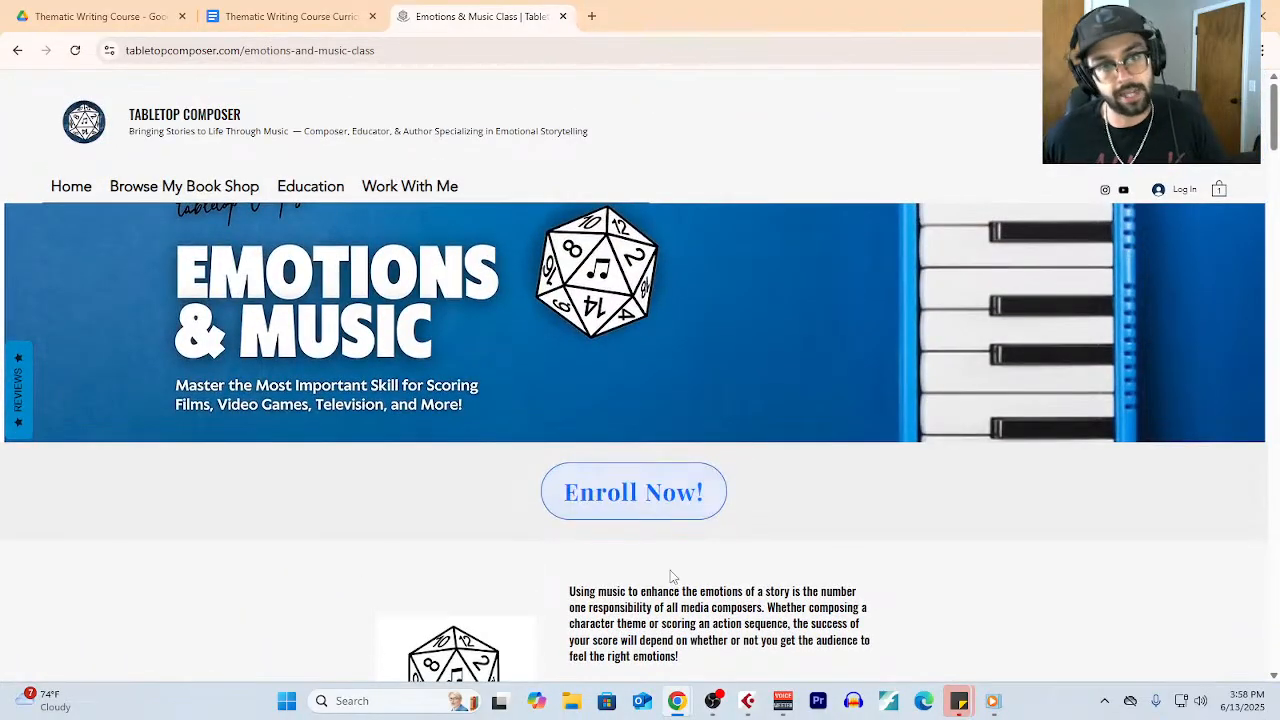
scroll(675, 577, "down", 1)
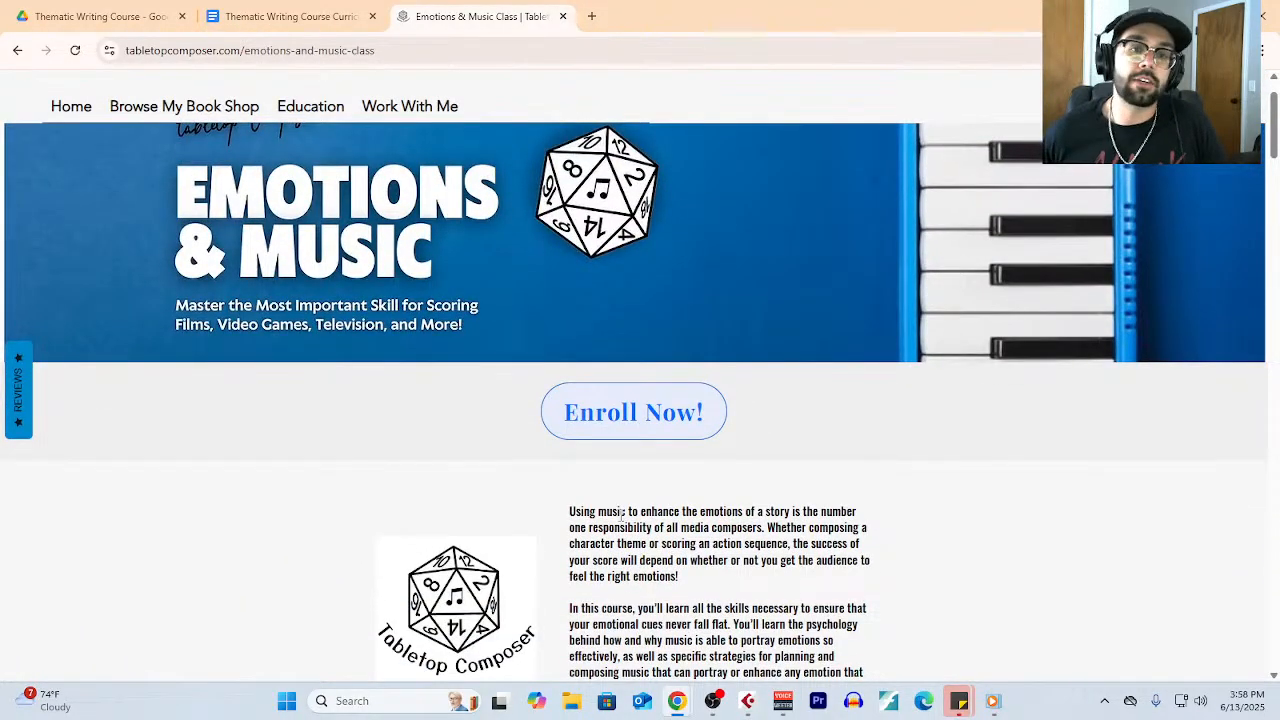
scroll(509, 494, "down", 3)
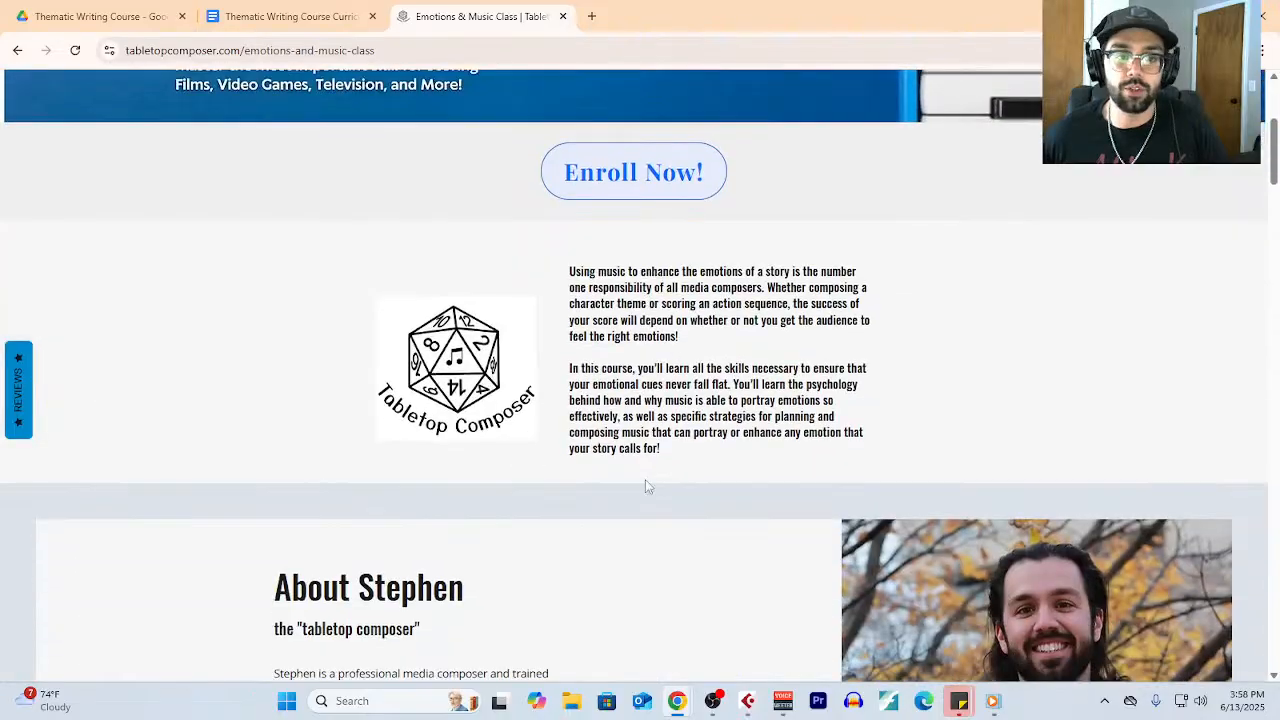
scroll(646, 486, "up", 1)
scroll(591, 499, "down", 1)
scroll(591, 504, "up", 3)
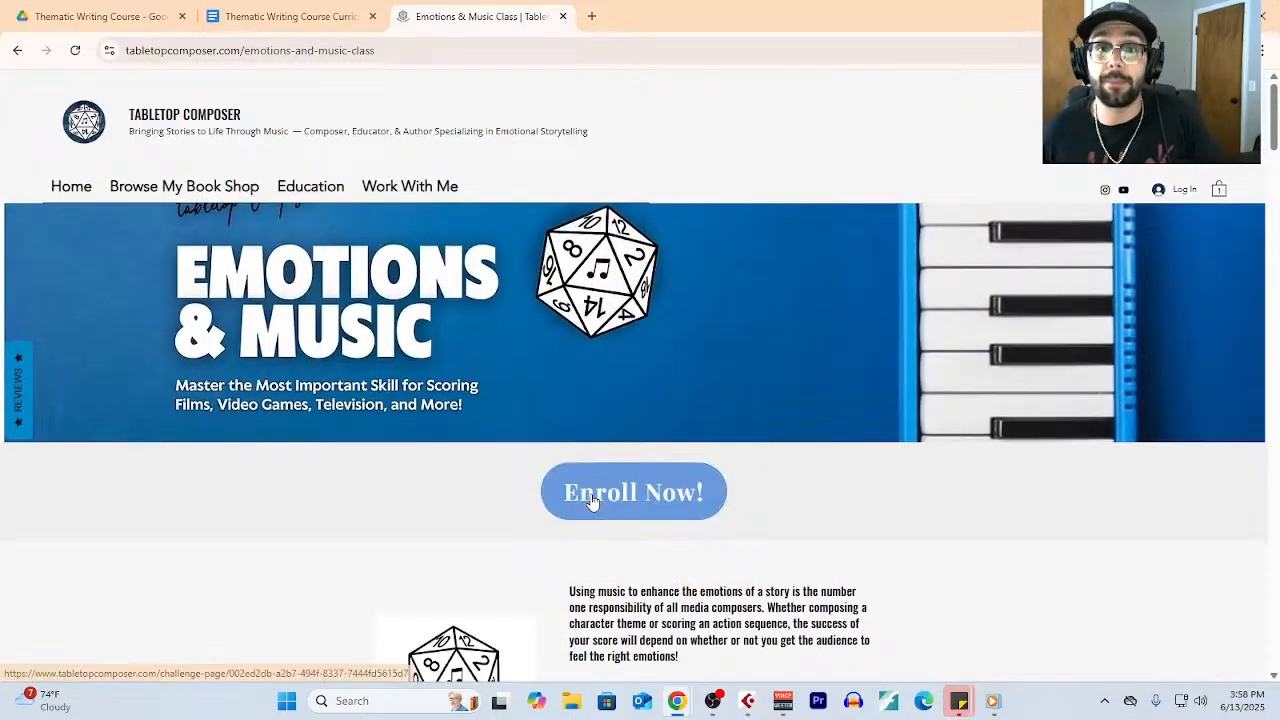
- Switch to the Thematic Writing Course folder in Google Drive and open the Module 3: Writing Memorable Themes & Motifs folder
left_click(150, 20)
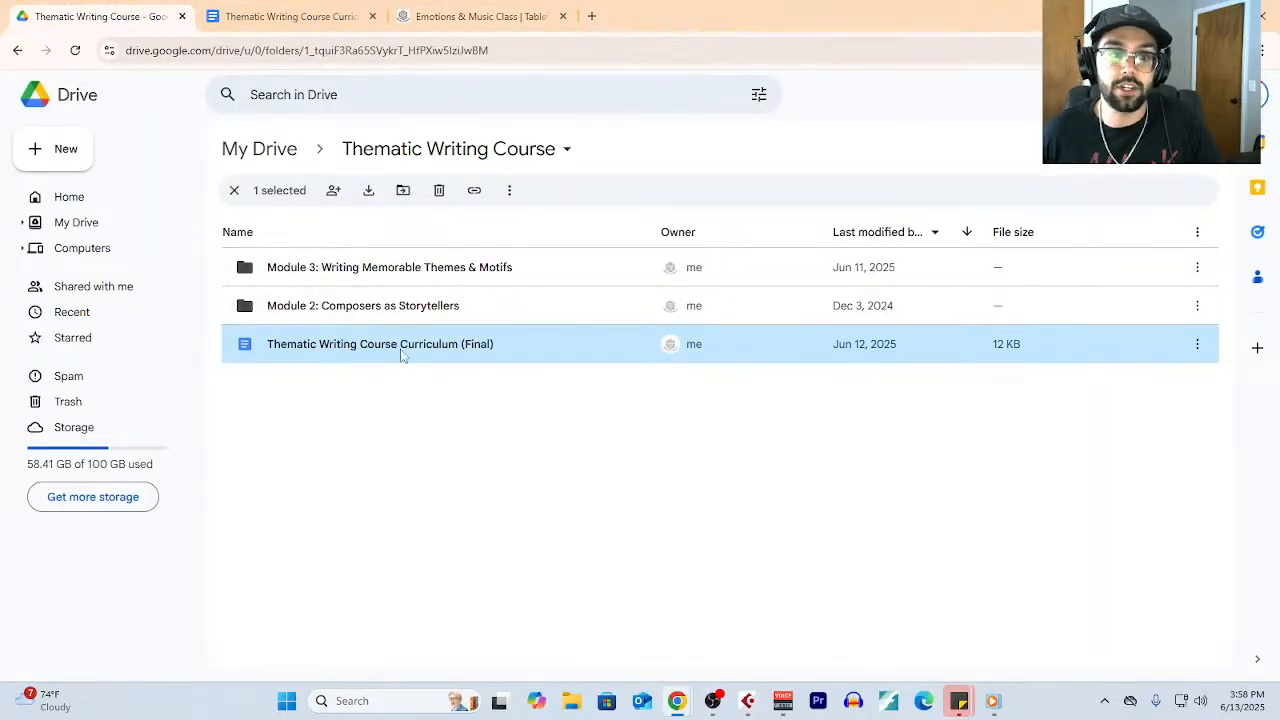
double_click(341, 276)
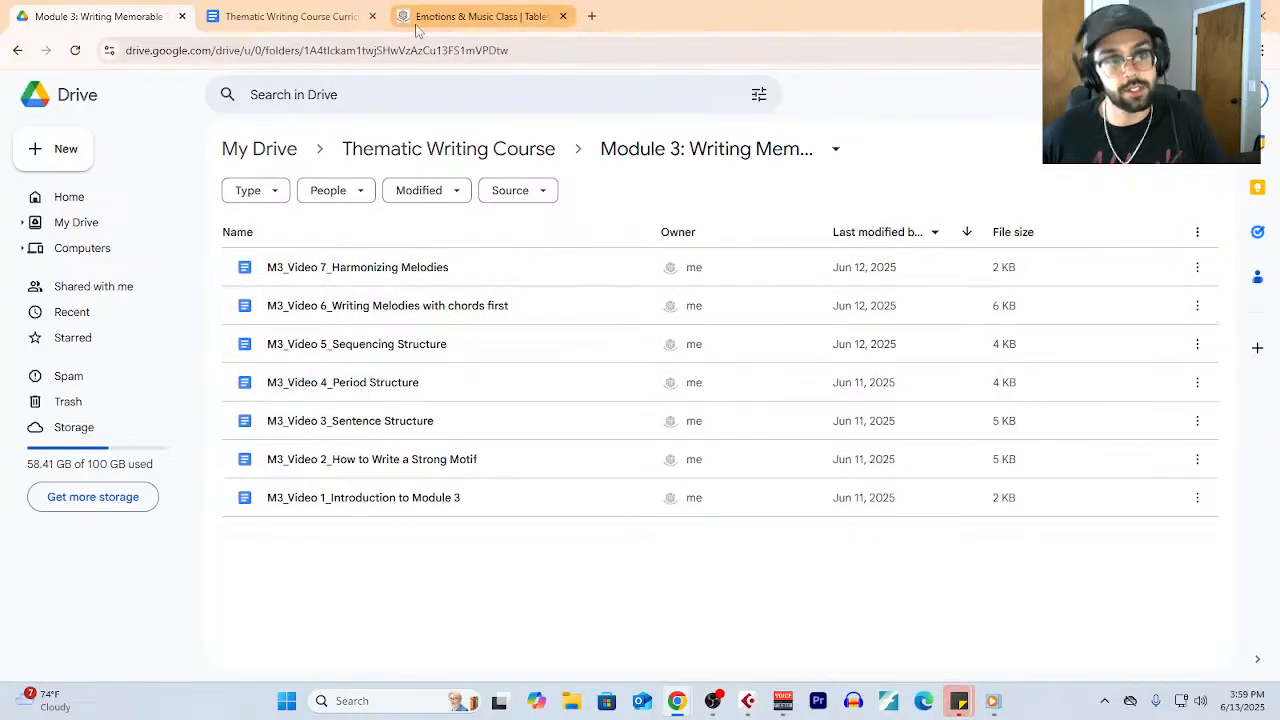
- Return to the Emotions & Music Class page and review its course description, instructor bio and roadmap topics
left_click(475, 16)
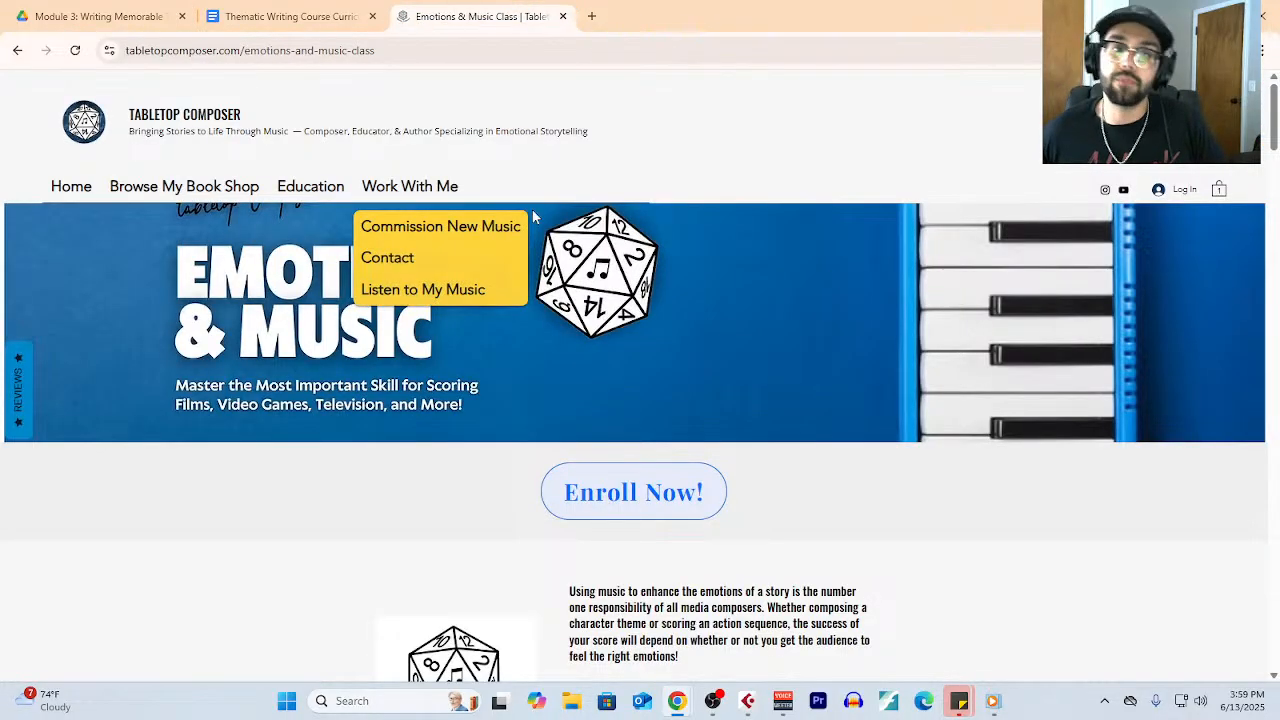
scroll(811, 208, "down", 1)
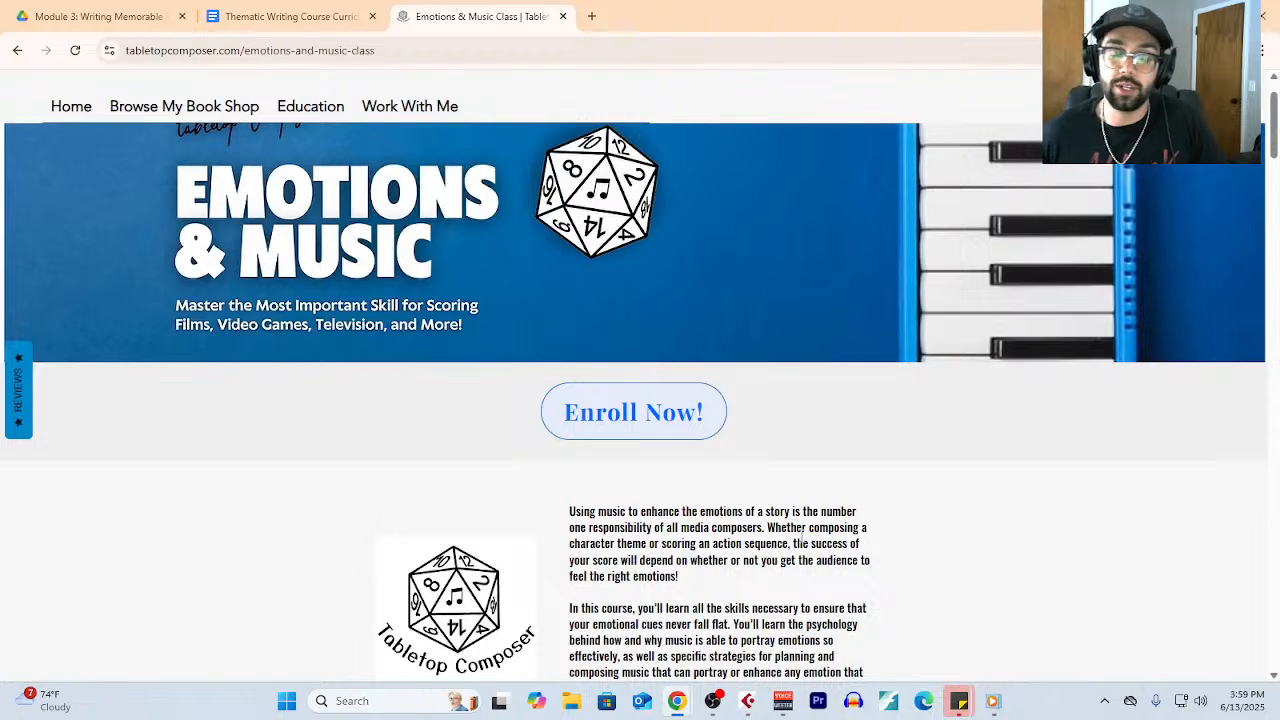
scroll(674, 449, "up", 1)
scroll(678, 452, "down", 2)
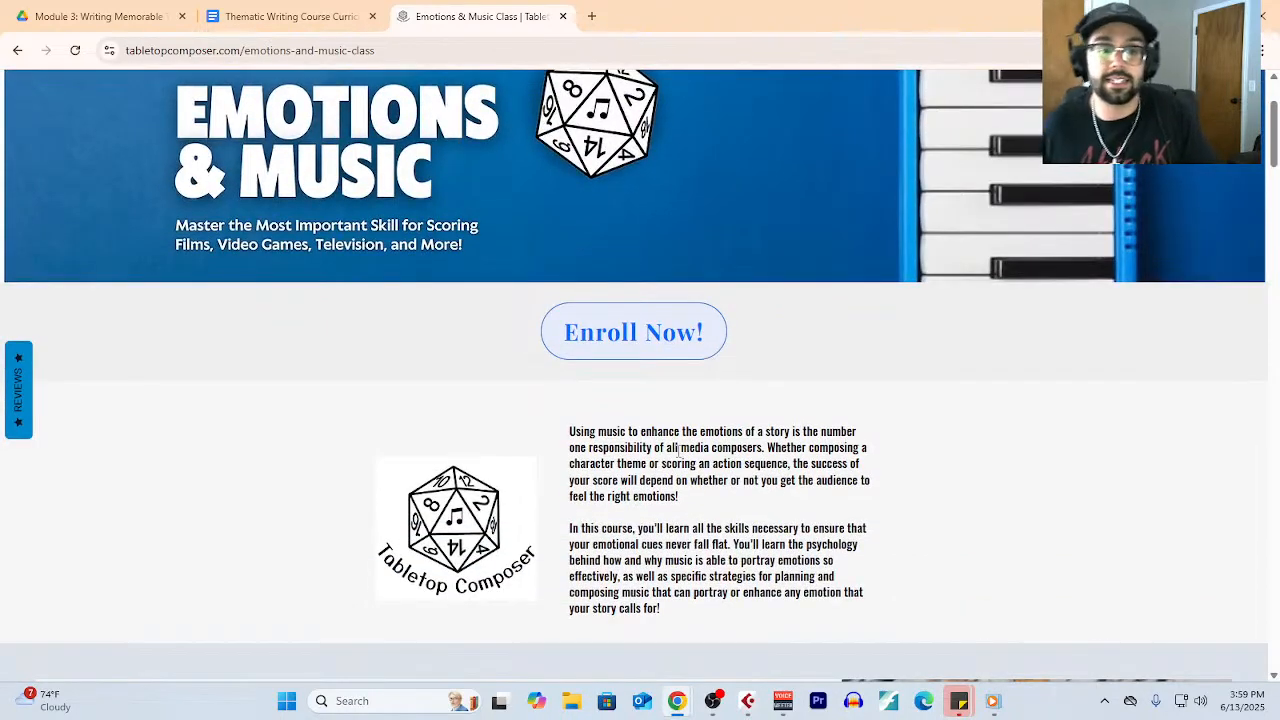
scroll(725, 554, "down", 9)
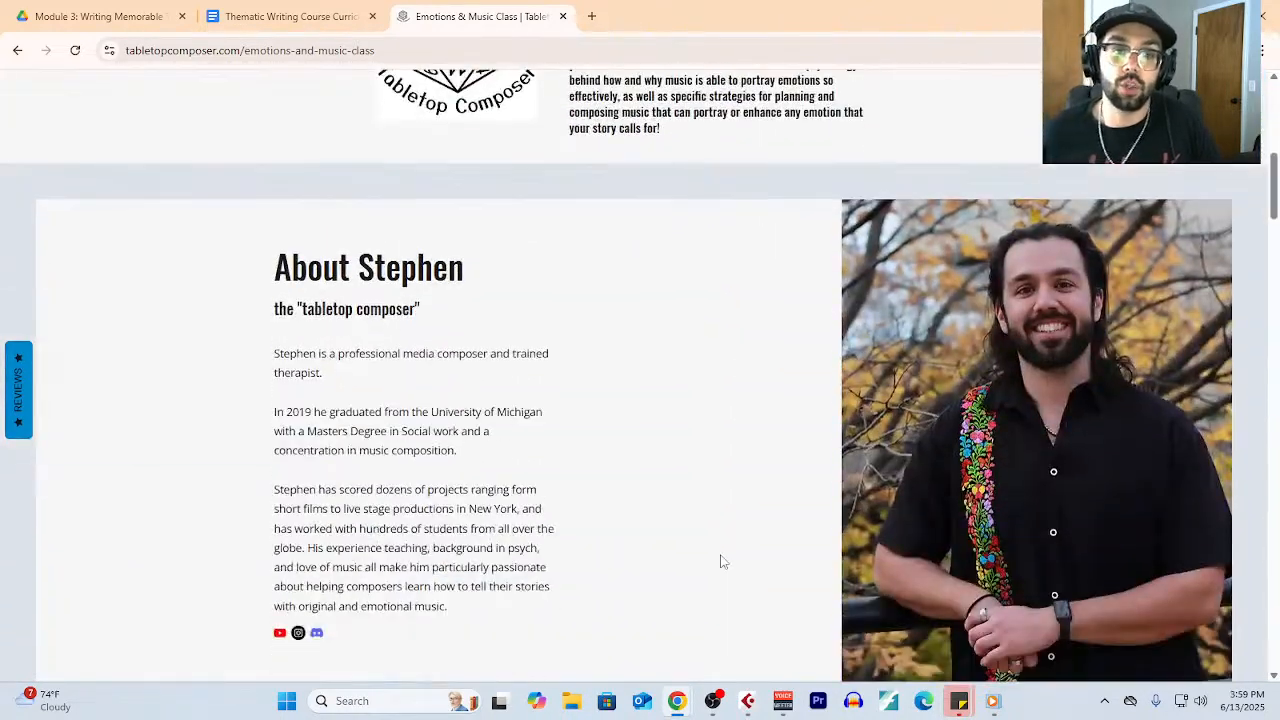
scroll(716, 555, "down", 8)
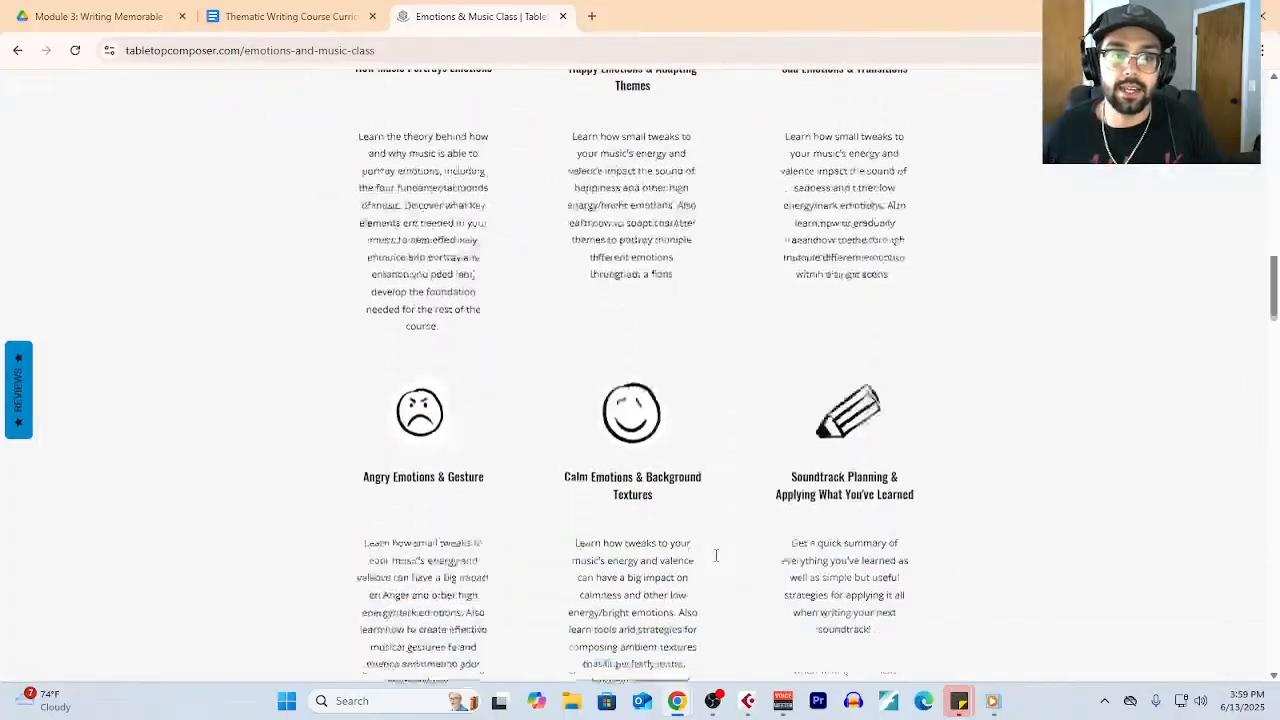
scroll(634, 488, "up", 15)
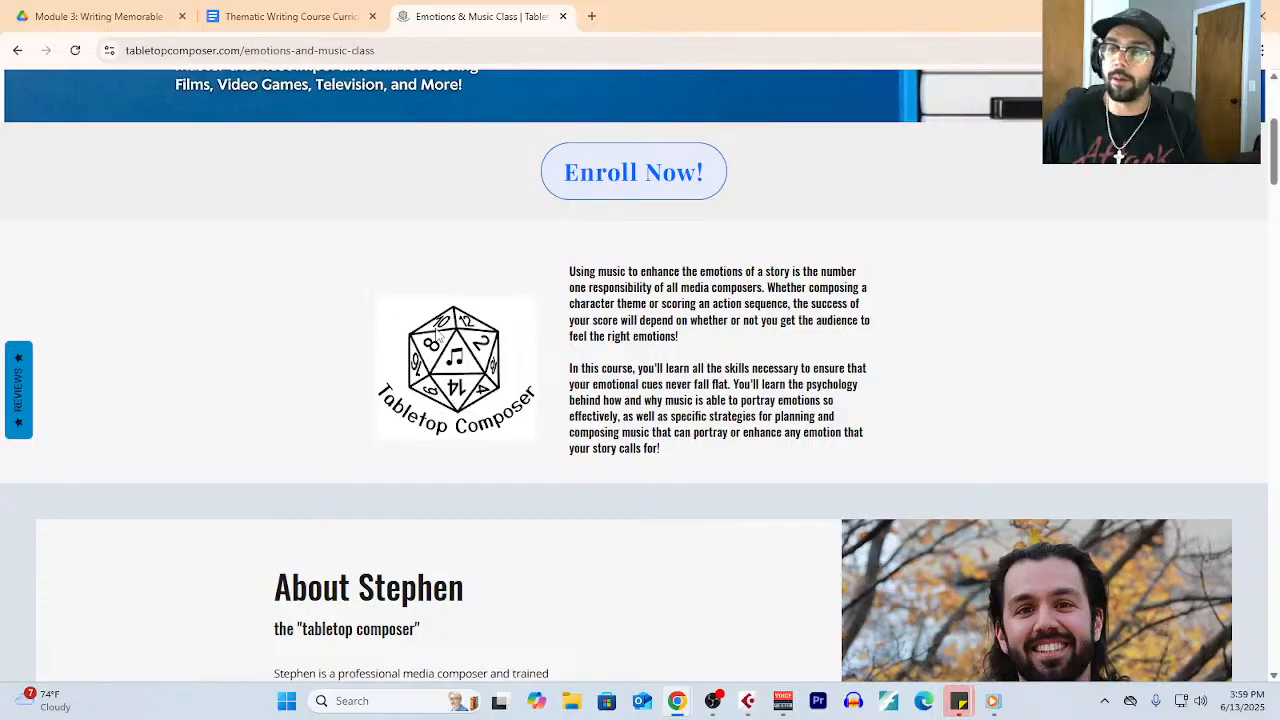
- Examine the class page's included features, Week 1 Course Curriculum modules, testimonial, Best Suited For, Requirements and first FAQ entry
scroll(489, 455, "down", 7)
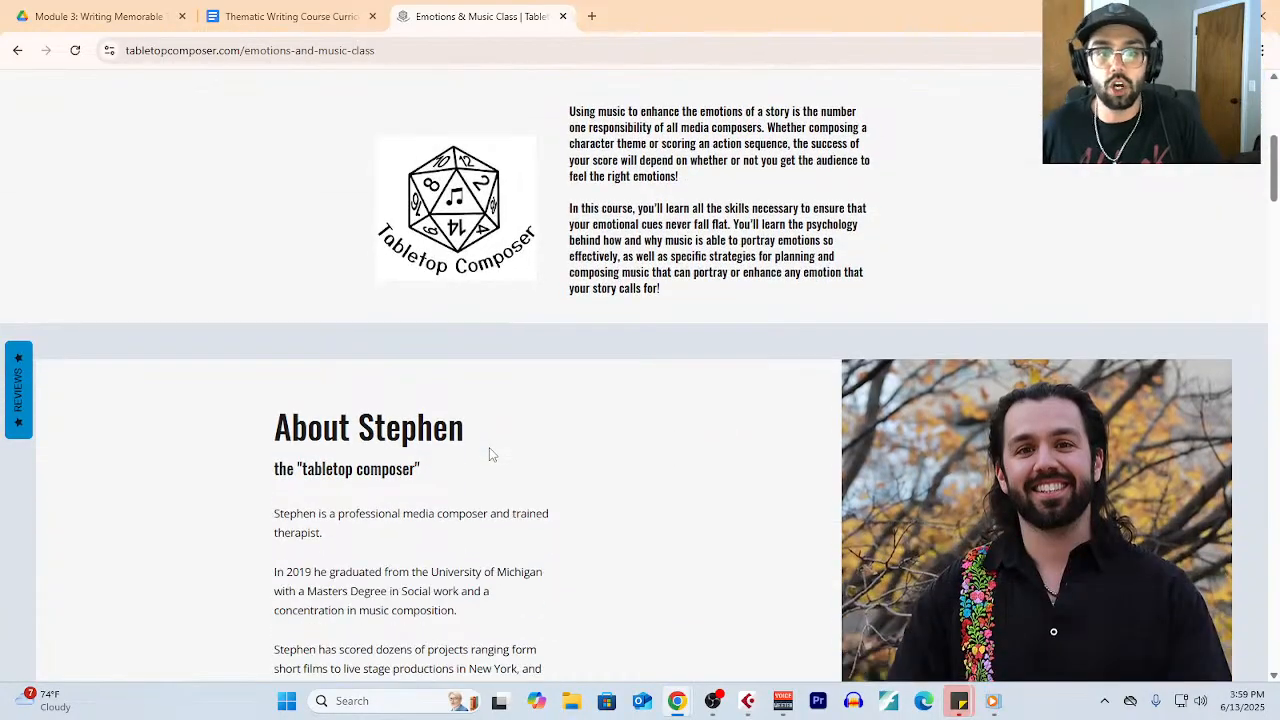
scroll(489, 460, "down", 10)
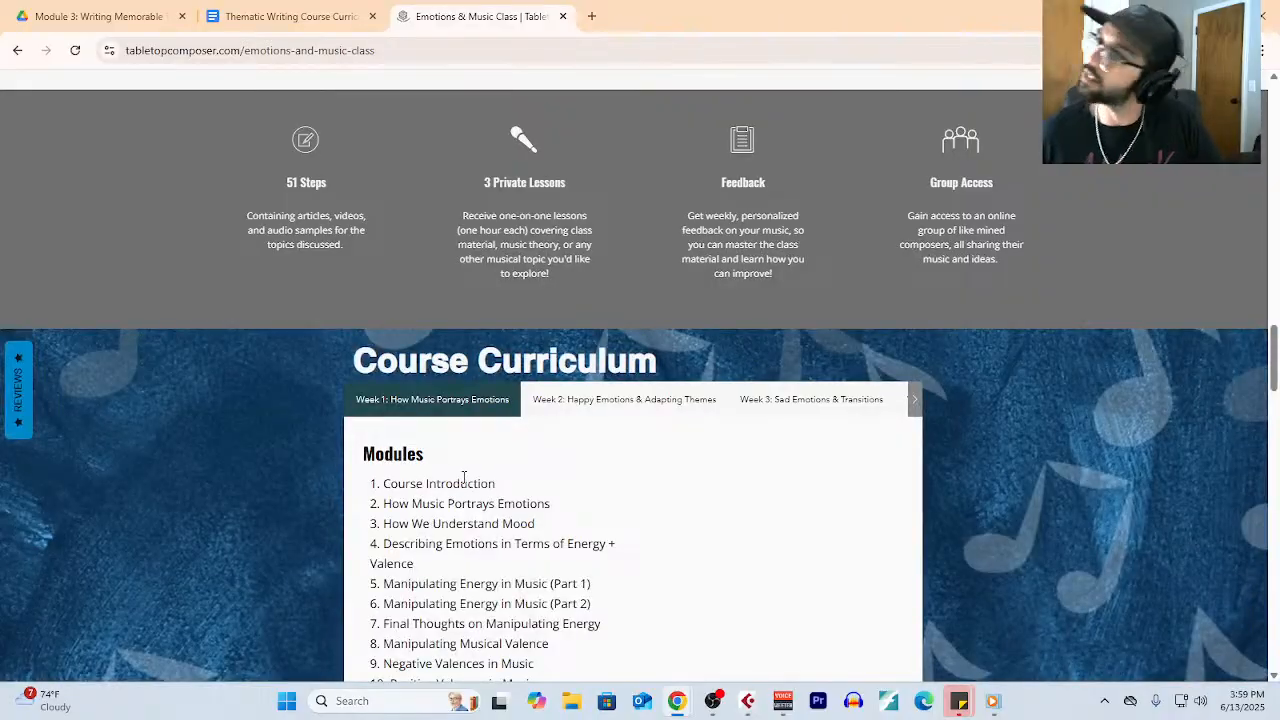
scroll(464, 478, "down", 2)
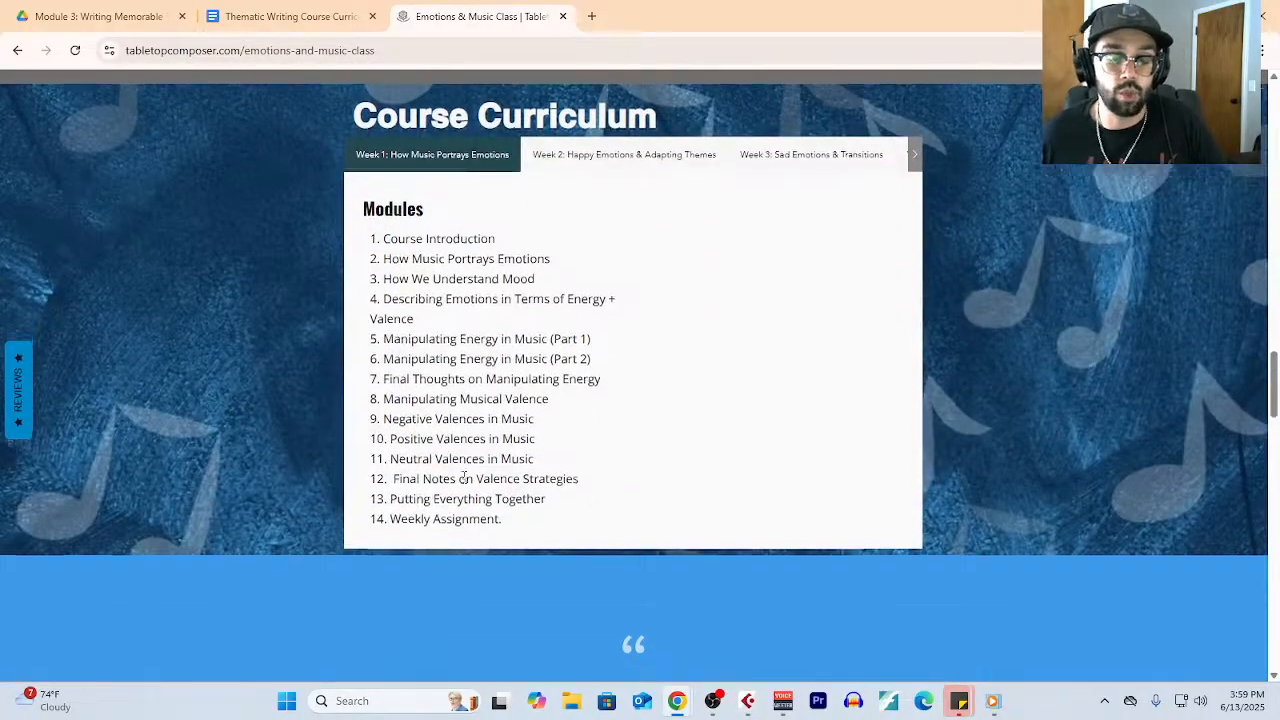
scroll(464, 478, "down", 2)
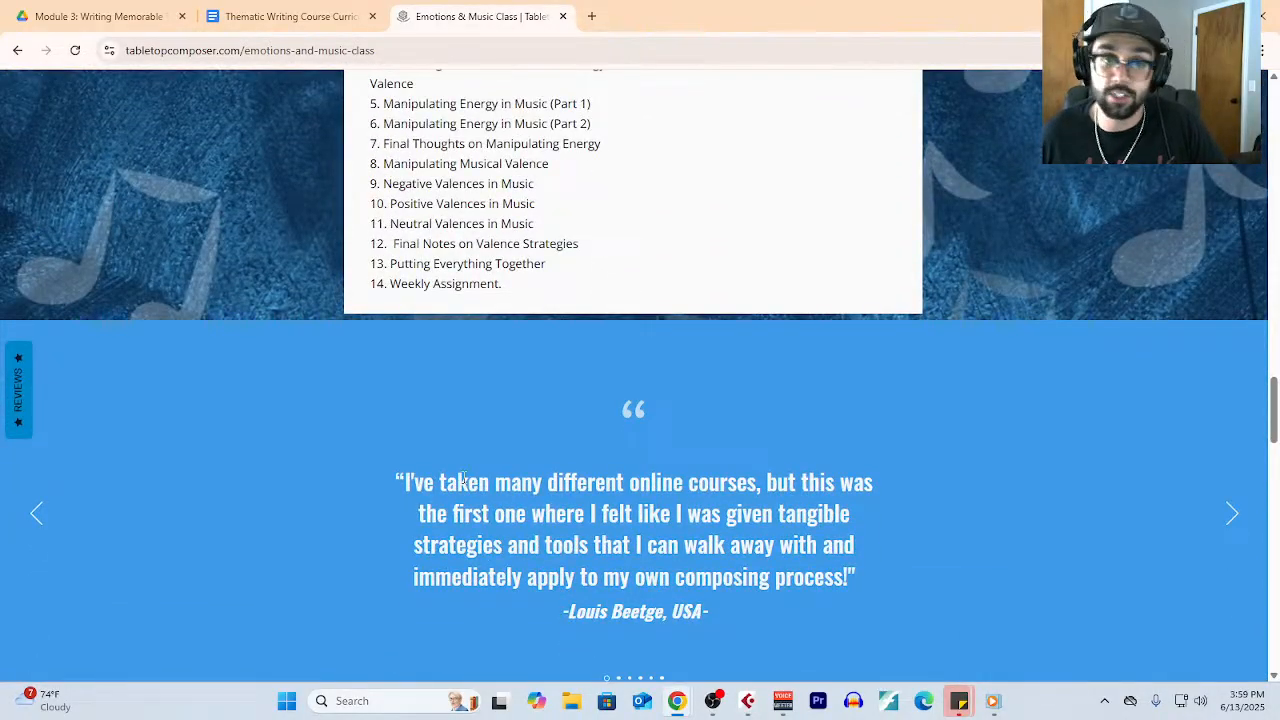
scroll(464, 478, "down", 9)
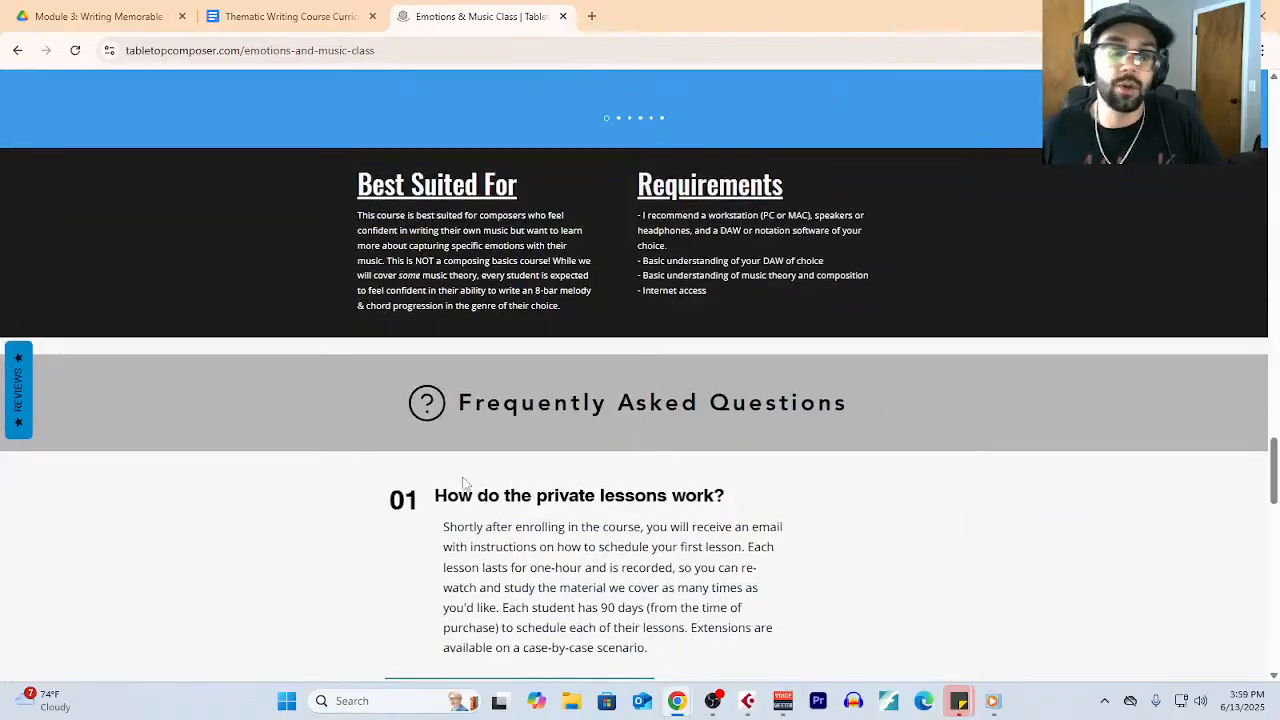
scroll(464, 483, "up", 15)
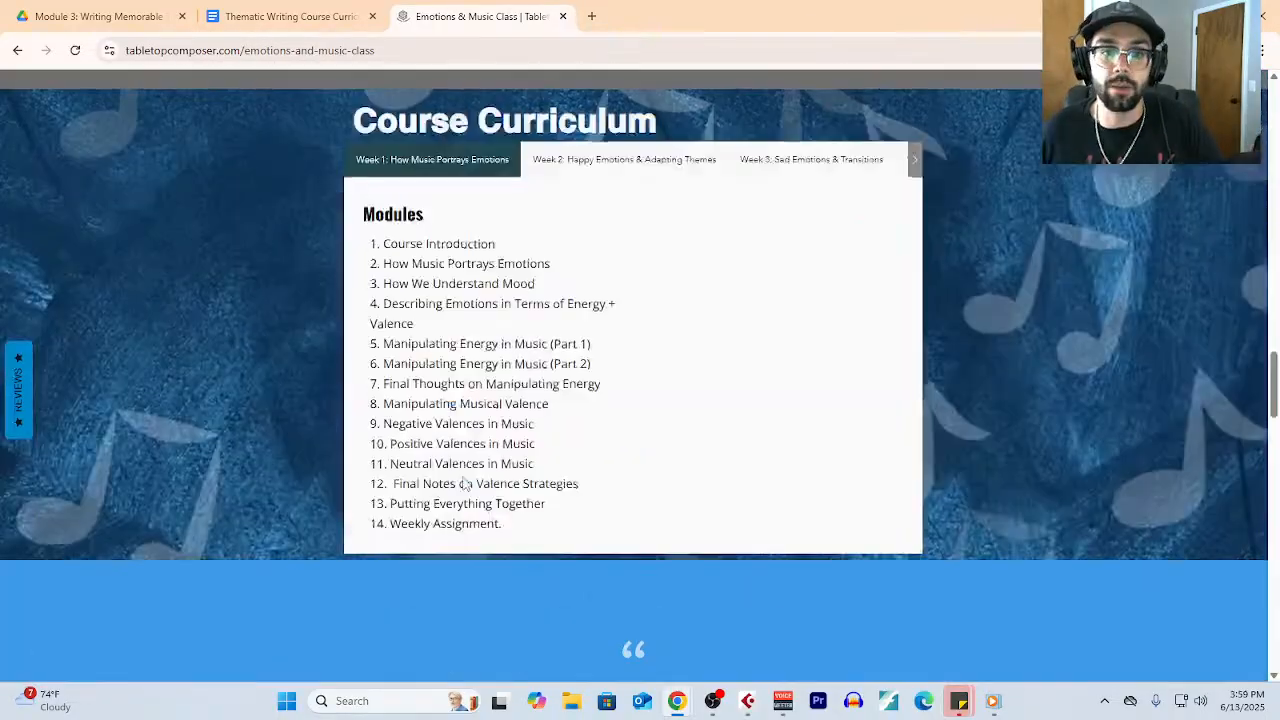
scroll(464, 483, "up", 10)
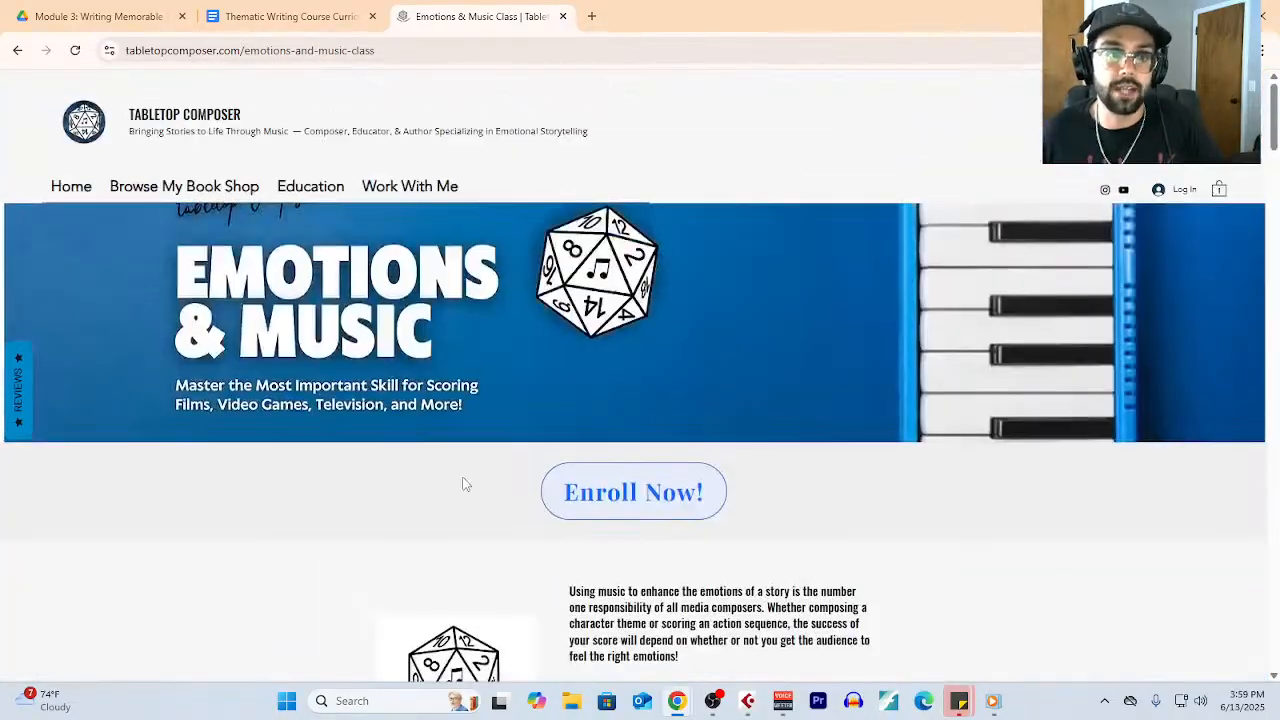
- Close the Emotions & Music Class page and the curriculum document, and leave the browser for Cubase's Key Editor
left_click(565, 16)
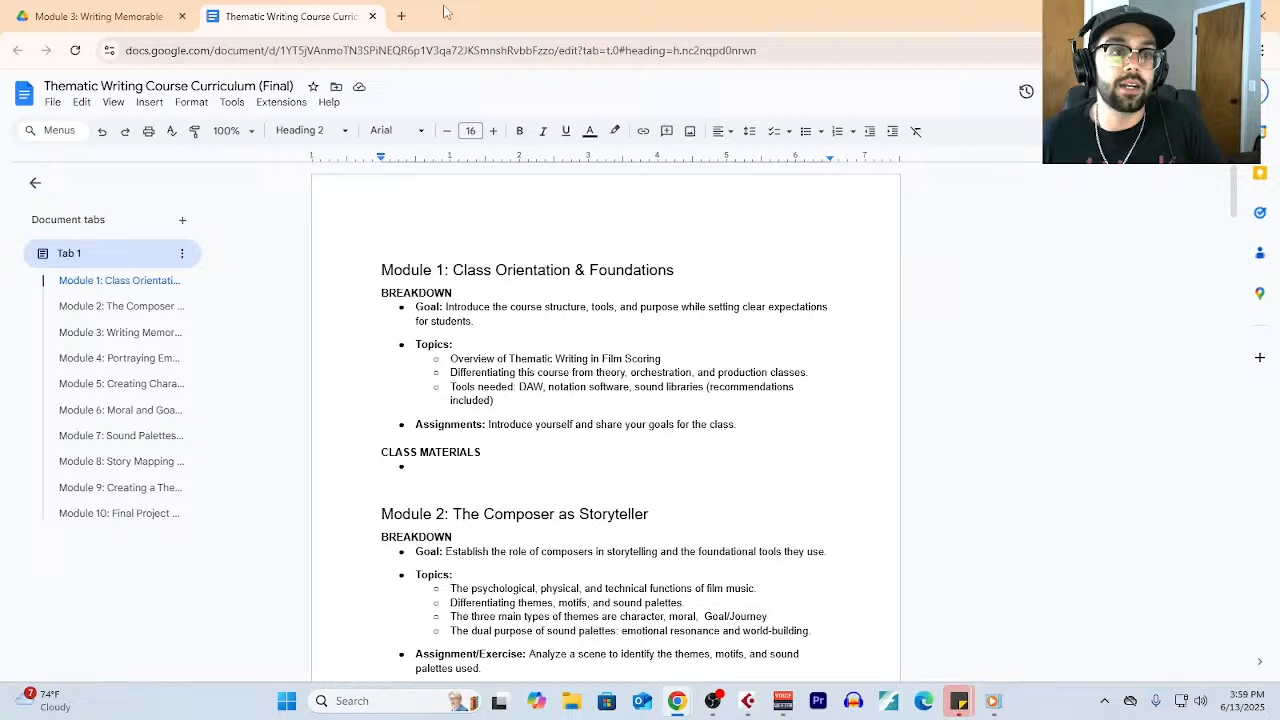
left_click(372, 17)
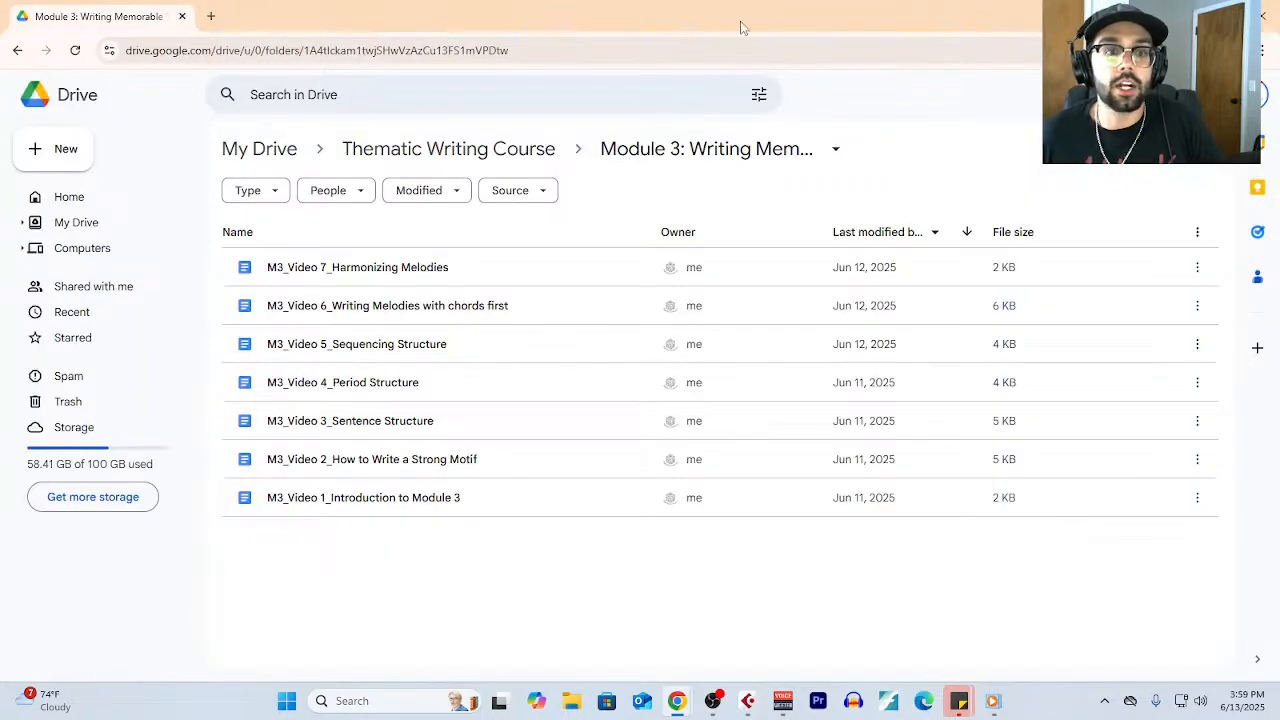
left_click(1262, 15)
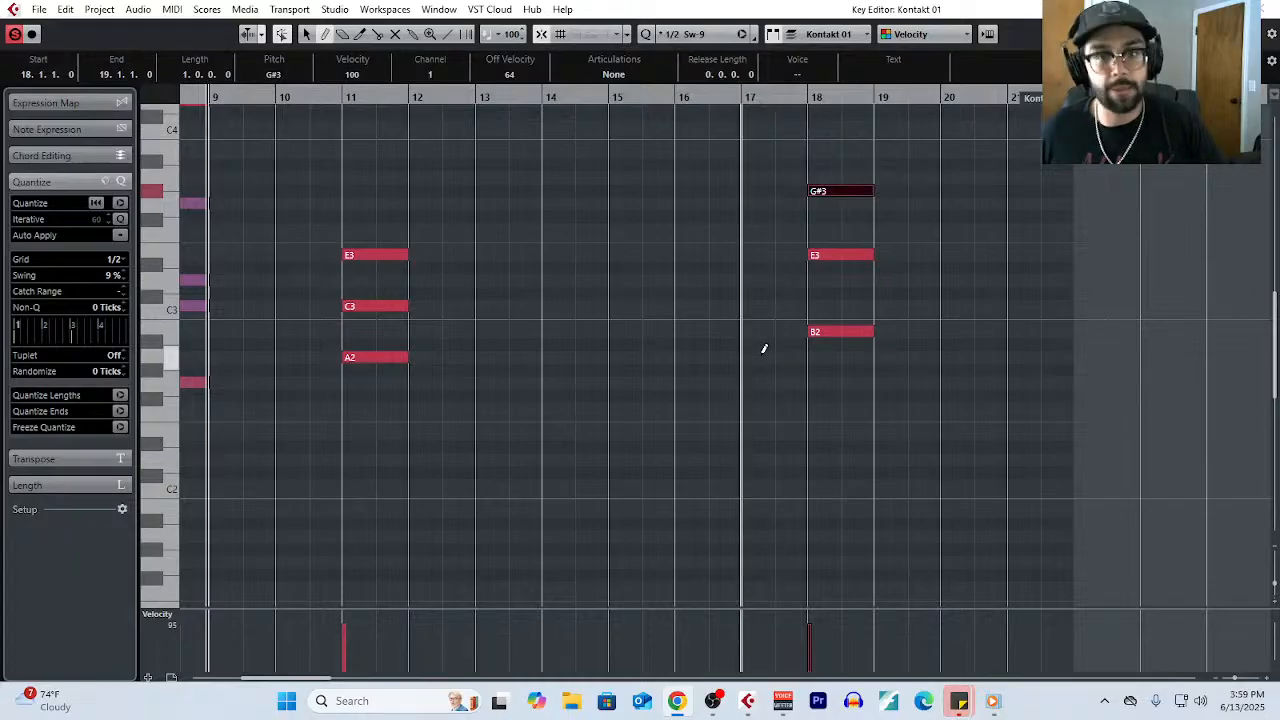
scroll(688, 382, "down", 5)
scroll(414, 369, "up", 4)
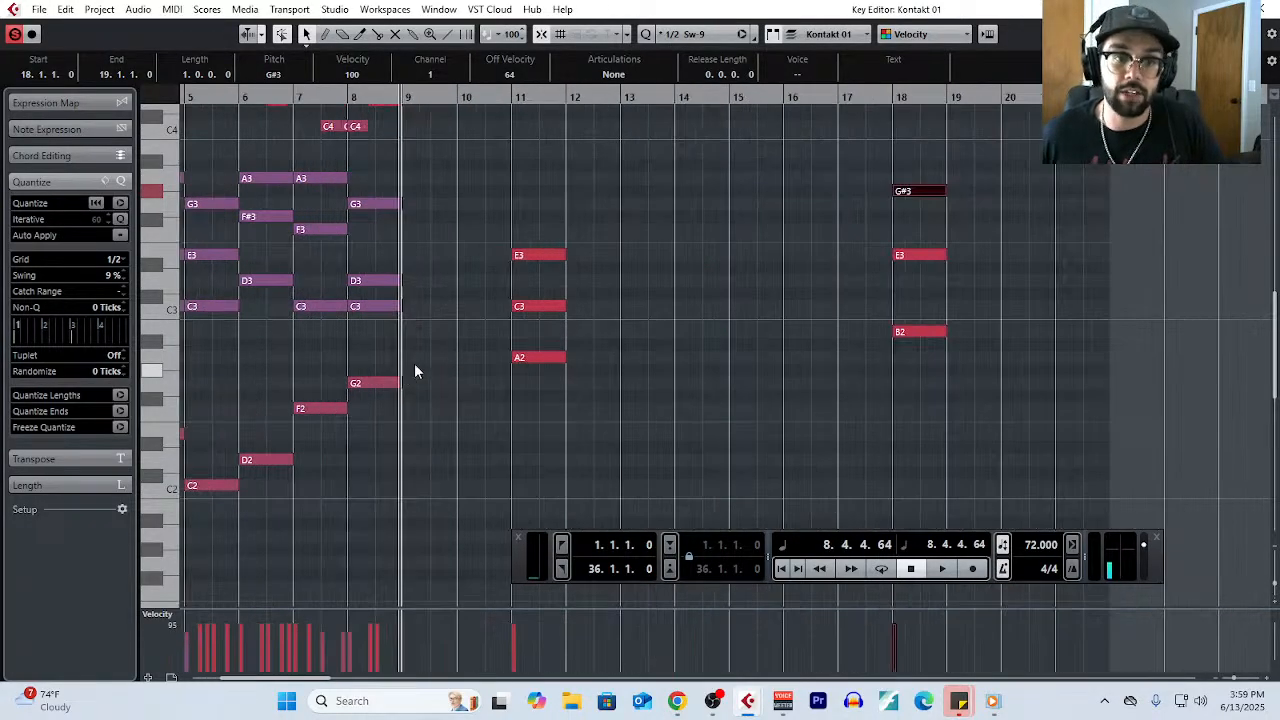
scroll(416, 369, "left", 3)
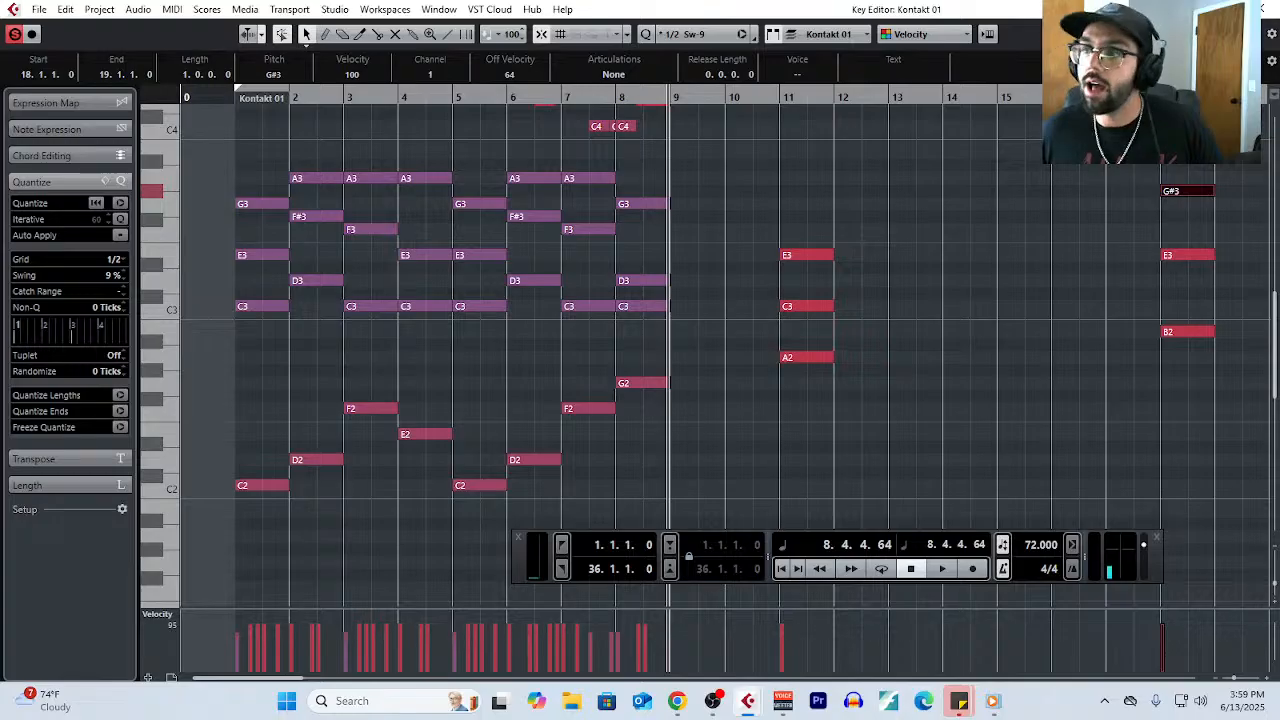
- Switch to the browser, bring the Tabletop Composer website into view at full-screen size, and open its Private Lessons page
key("alt+Tab")
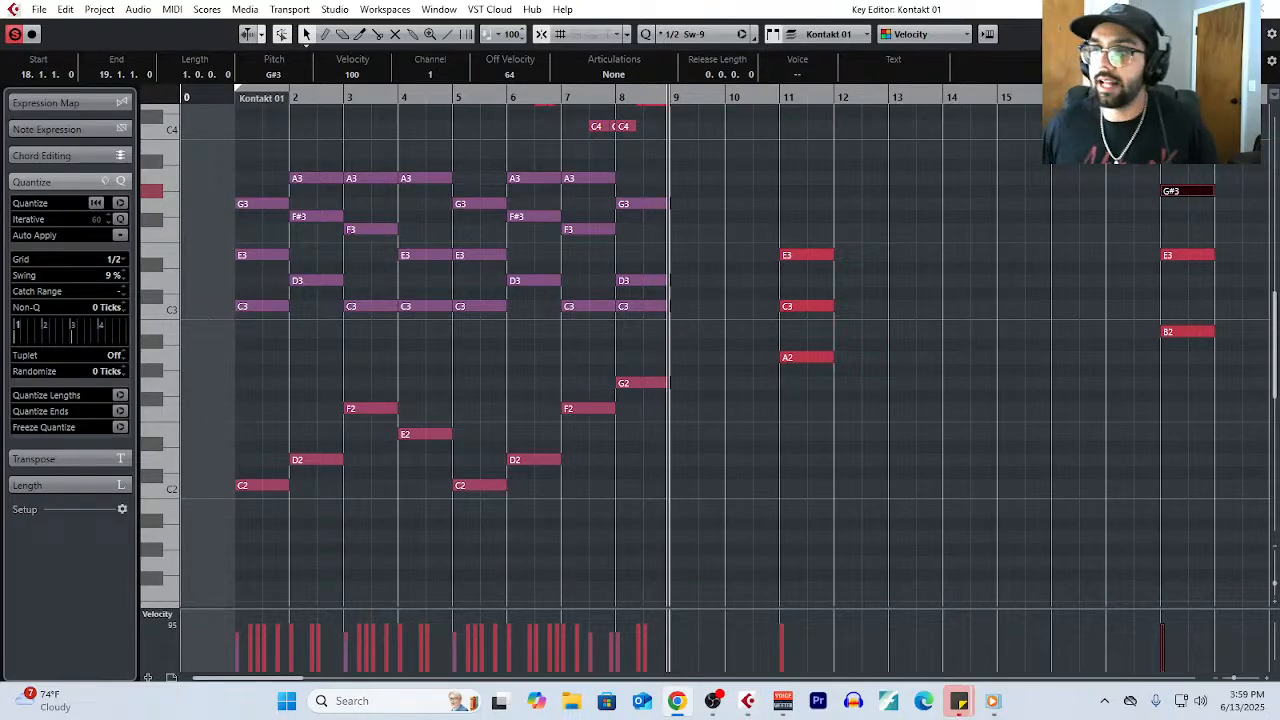
left_click_drag(1279, 140, 292, 54)
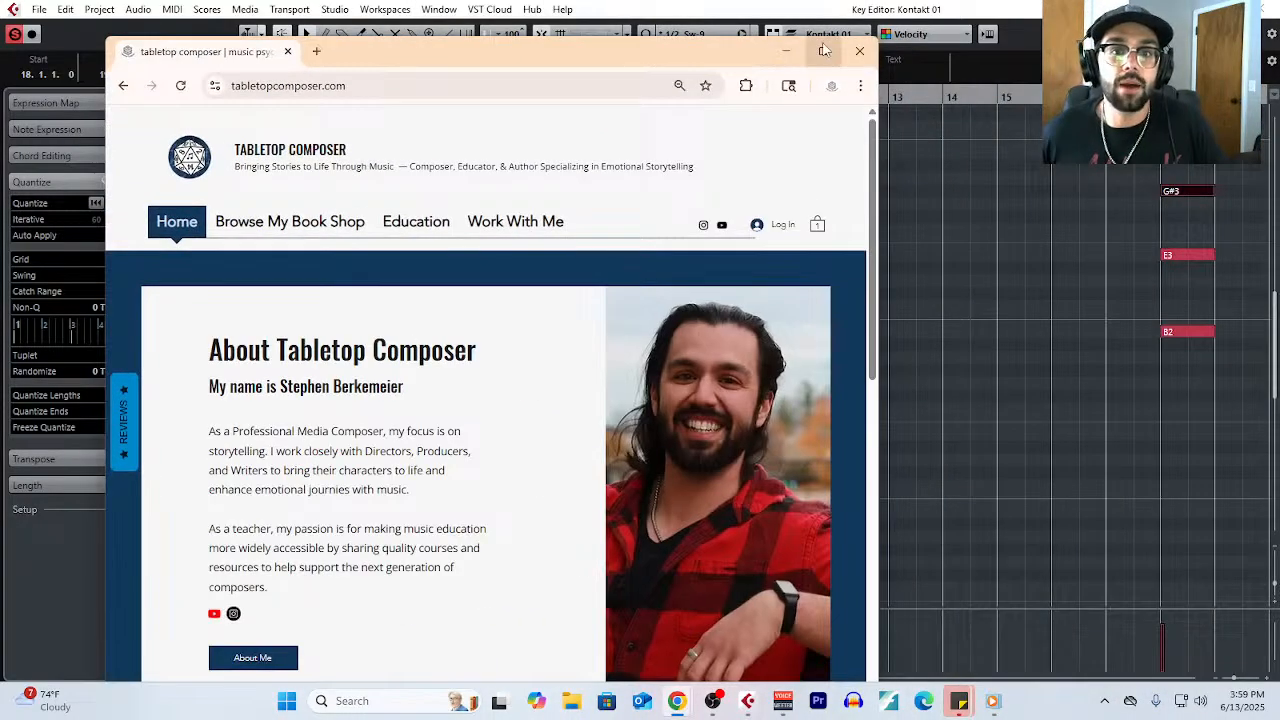
left_click(827, 49)
mouse_move(338, 192)
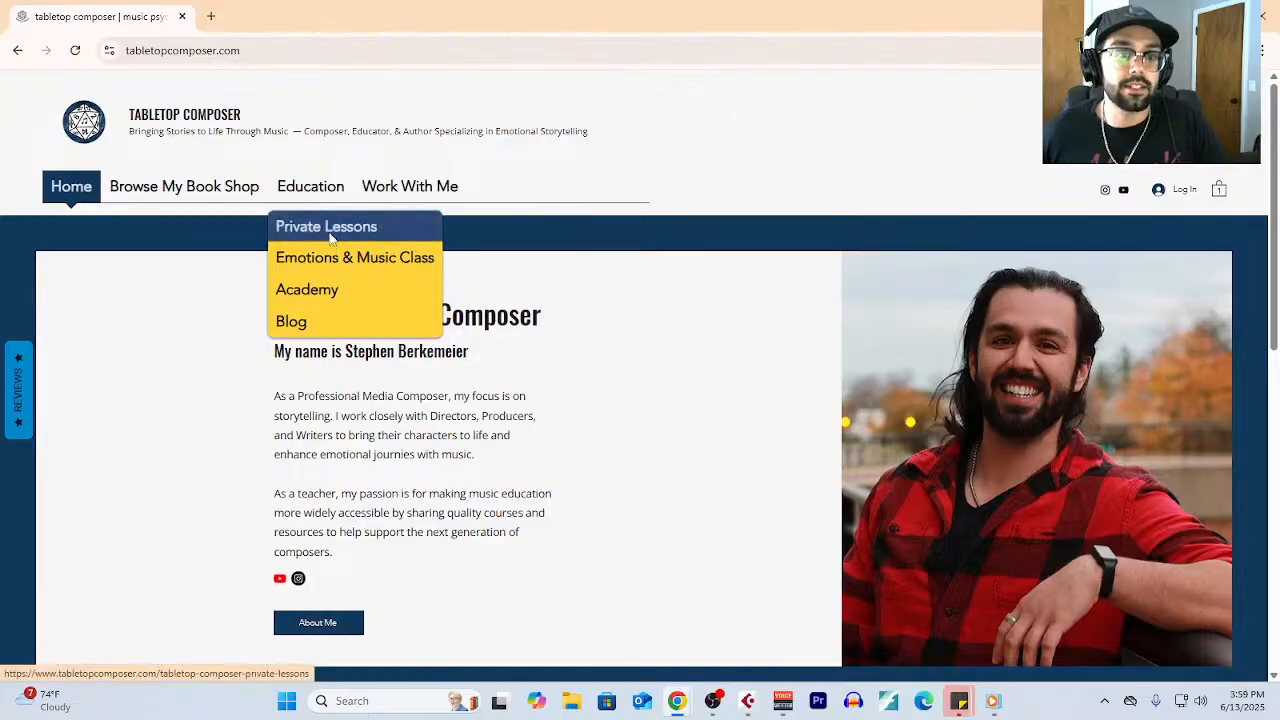
left_click(329, 230)
- Review the Private Lessons page's lesson description and the courses and bundles offered under Book a Service
scroll(614, 371, "down", 2)
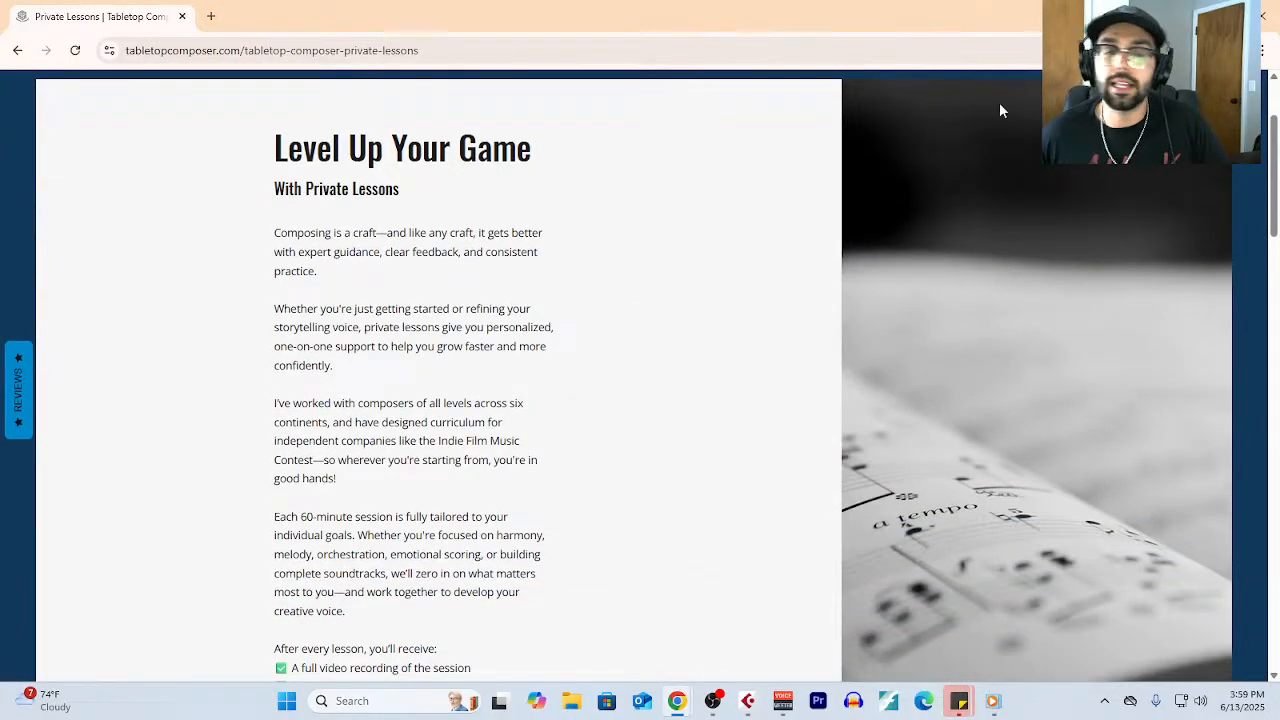
scroll(600, 284, "down", 2)
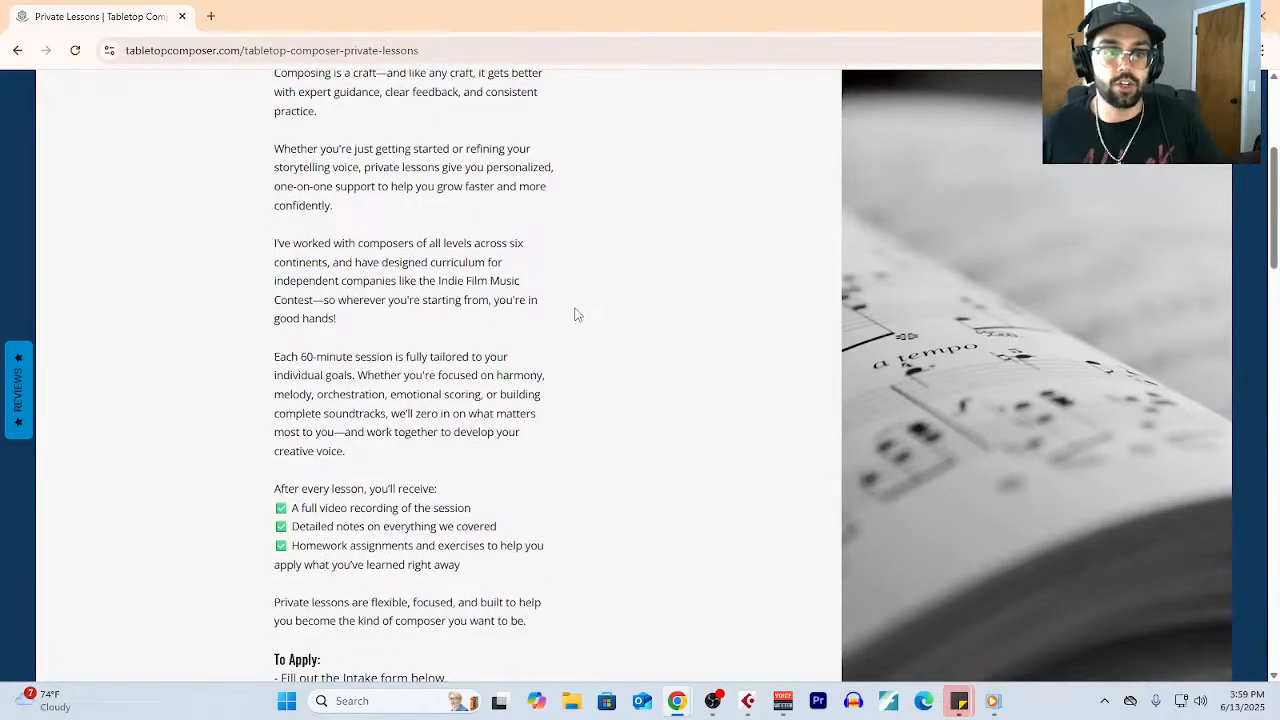
scroll(560, 327, "down", 10)
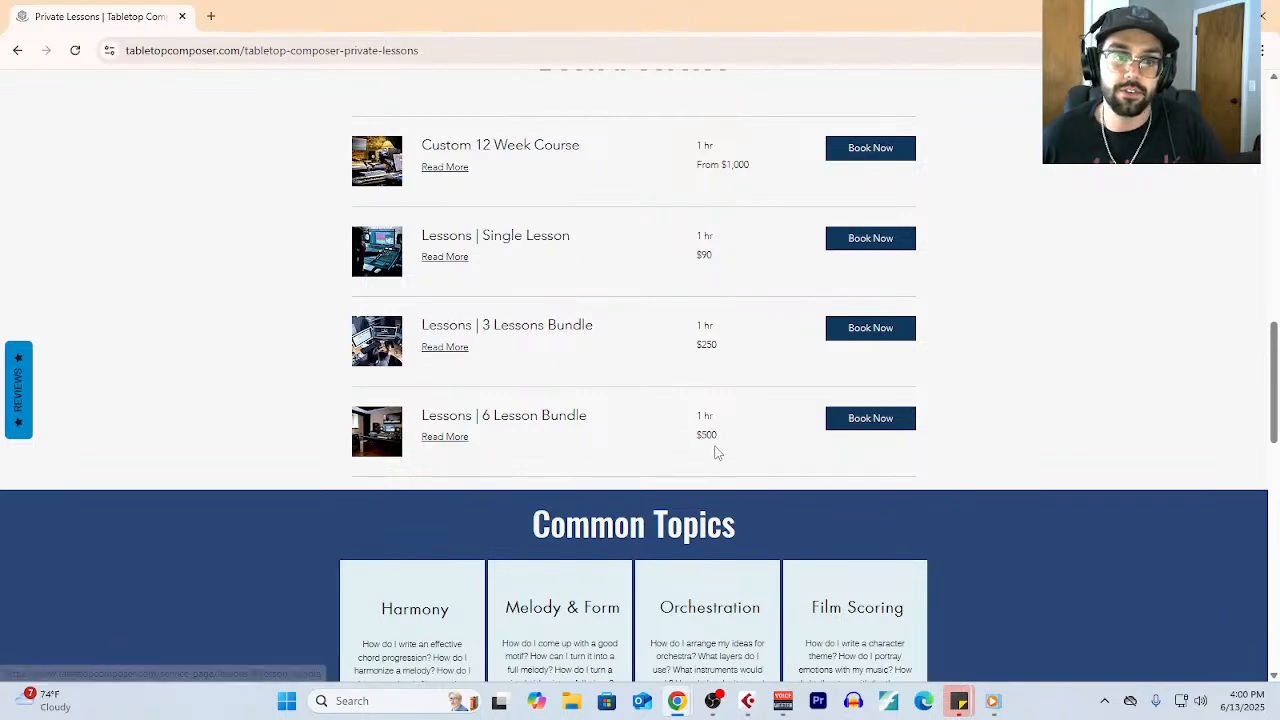
scroll(535, 287, "up", 1)
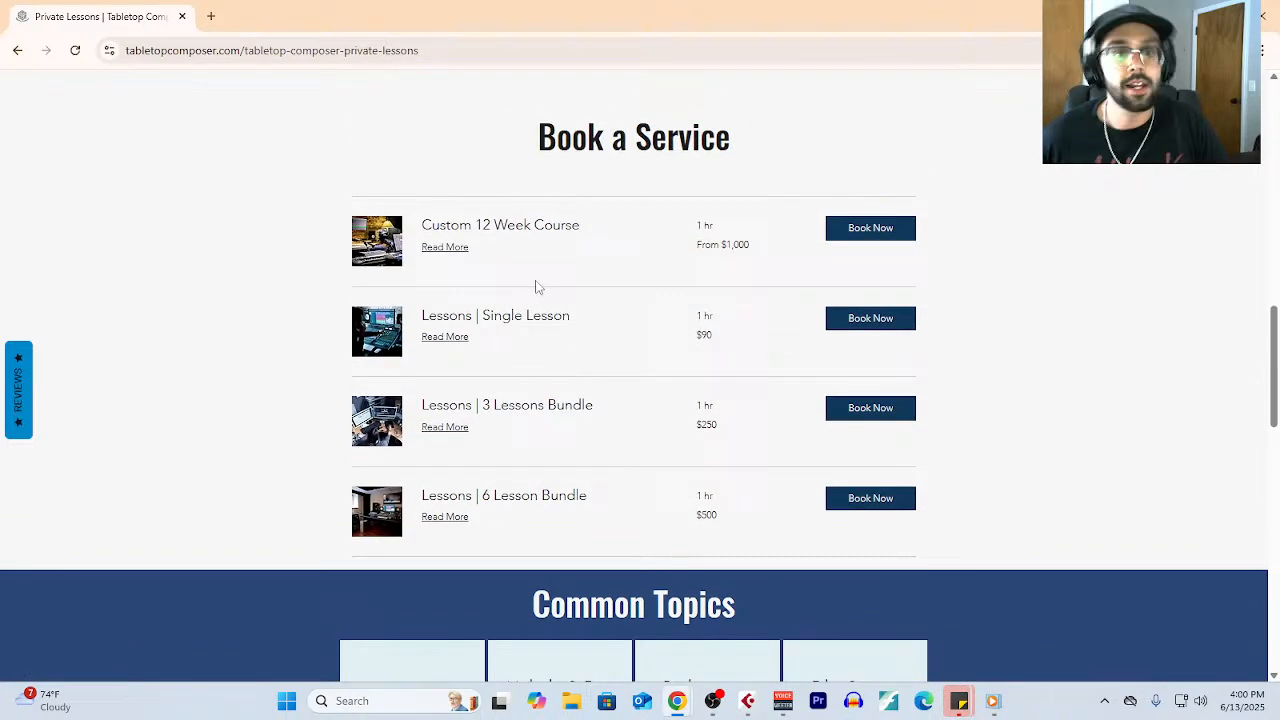
- Open the details of the Custom 12 Week Course and read through its service description
left_click(452, 250)
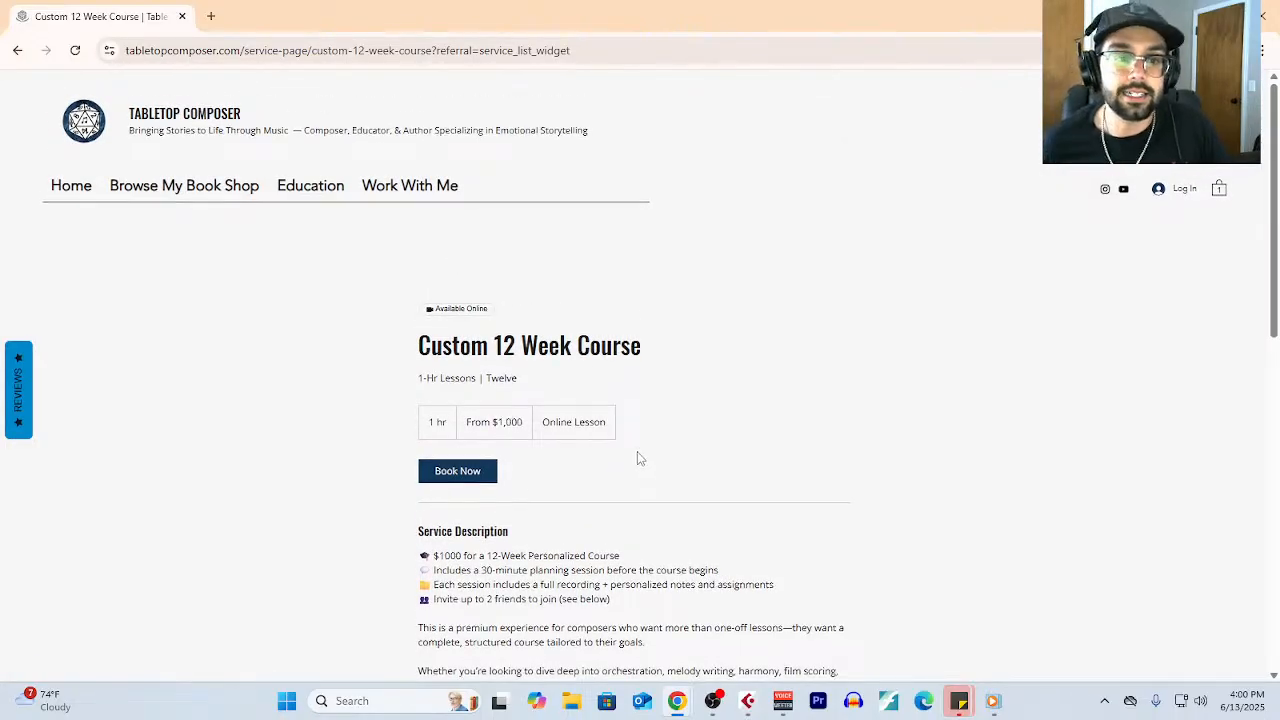
scroll(637, 456, "down", 2)
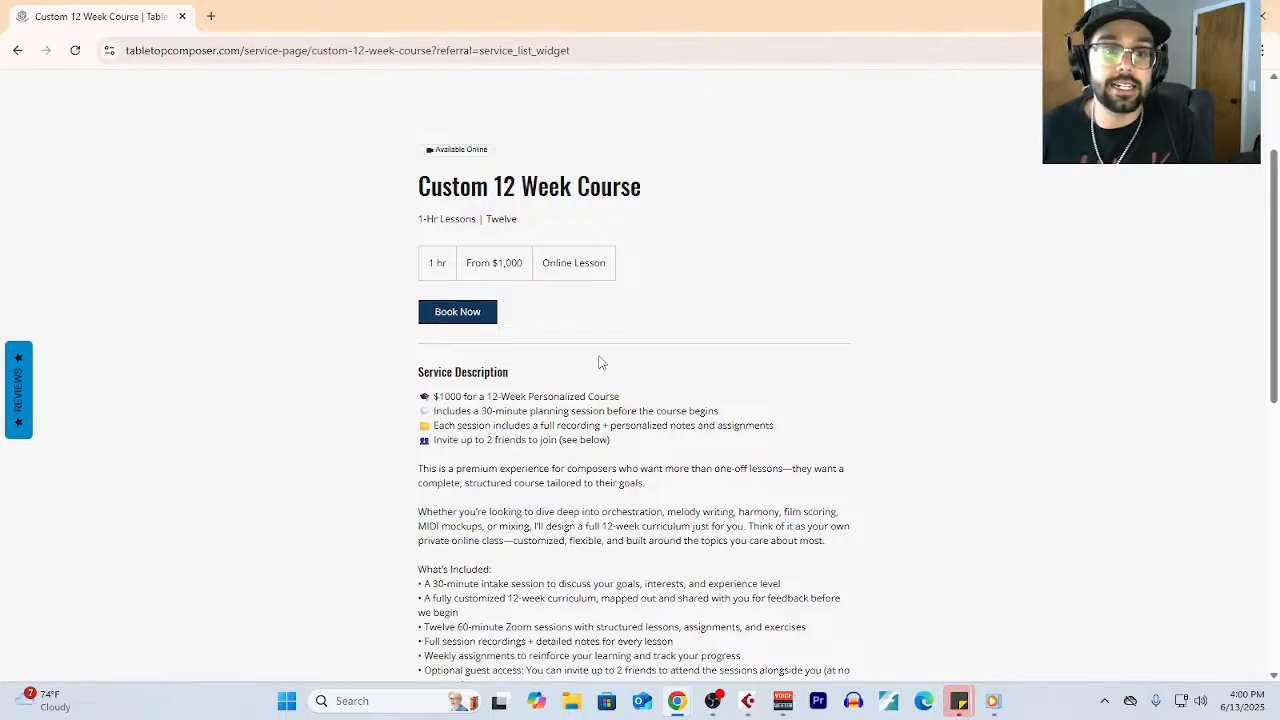
scroll(600, 384, "down", 1)
scroll(600, 384, "up", 1)
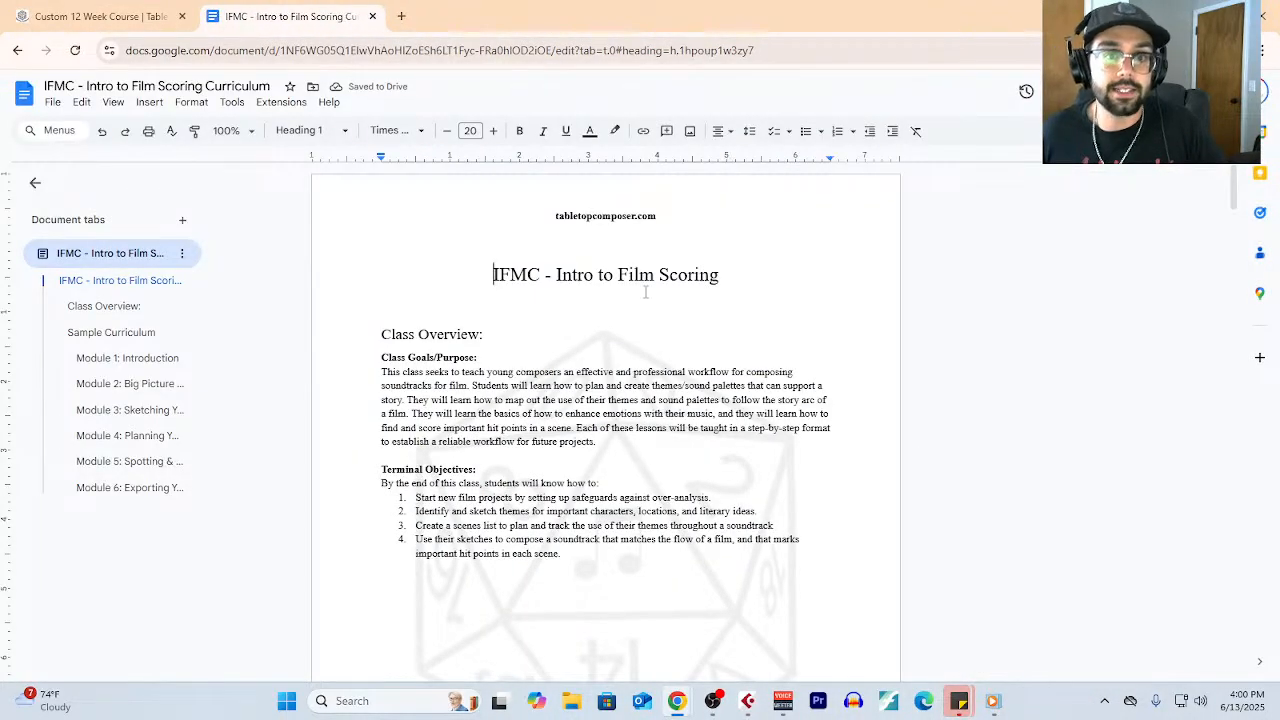
- Examine the sample curriculum modules in the IFMC - Intro to Film Scoring document through Module 6, and close the document
scroll(645, 300, "down", 10)
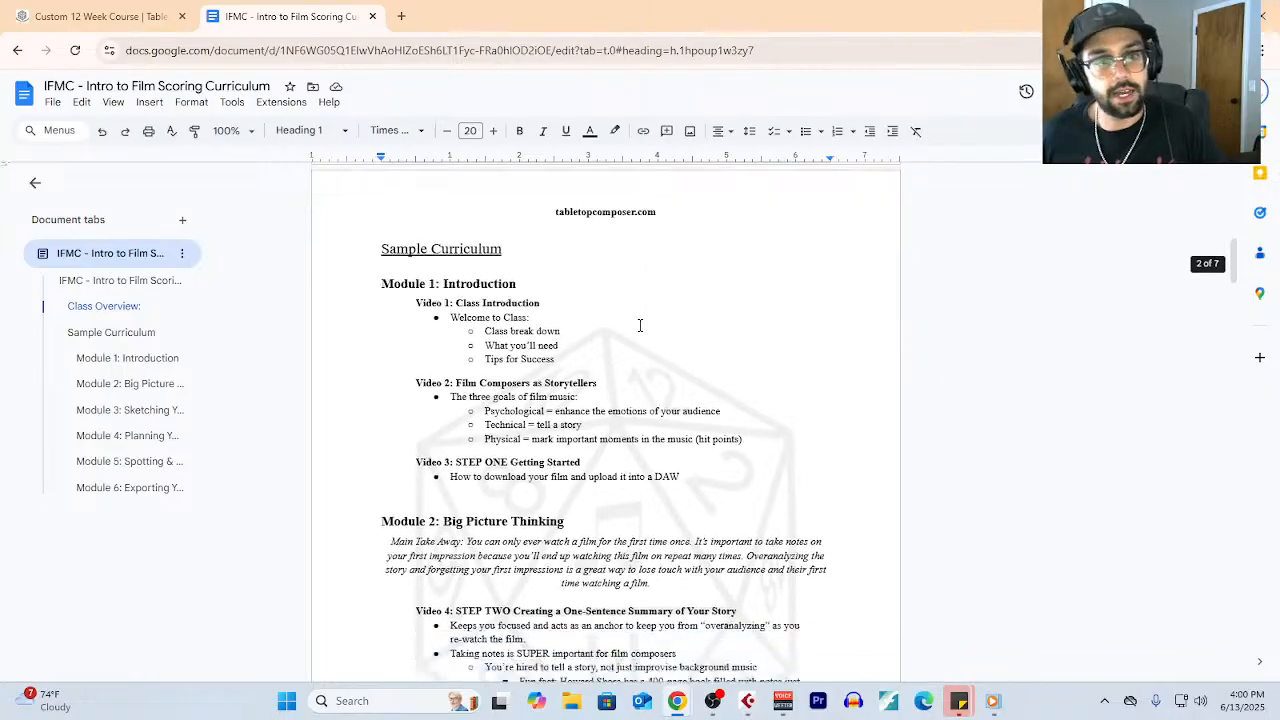
scroll(433, 287, "down", 8)
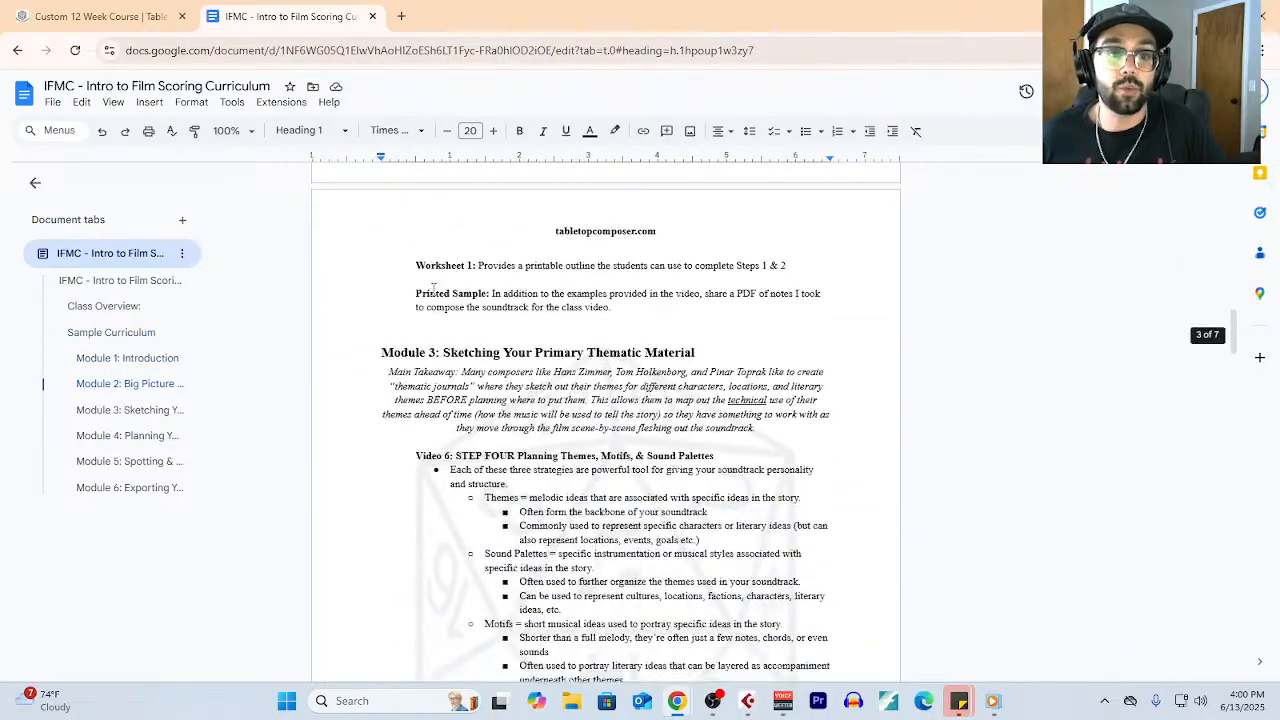
scroll(433, 287, "down", 15)
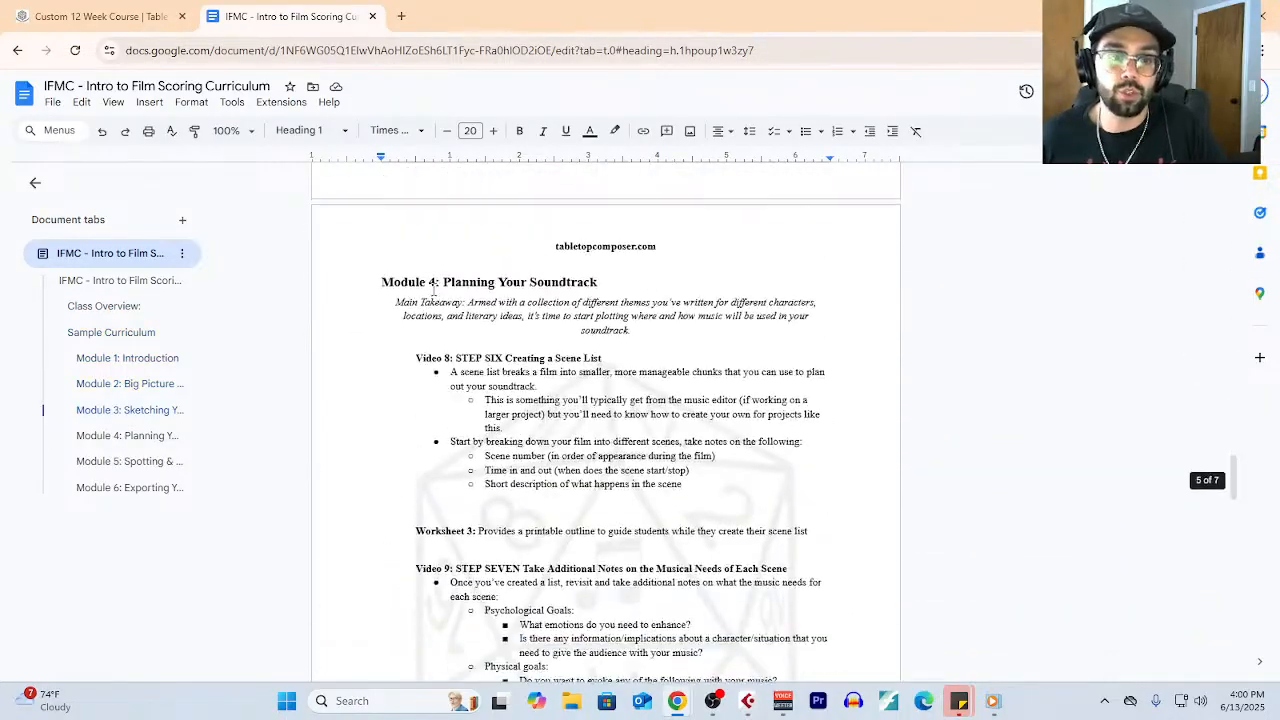
scroll(433, 287, "down", 15)
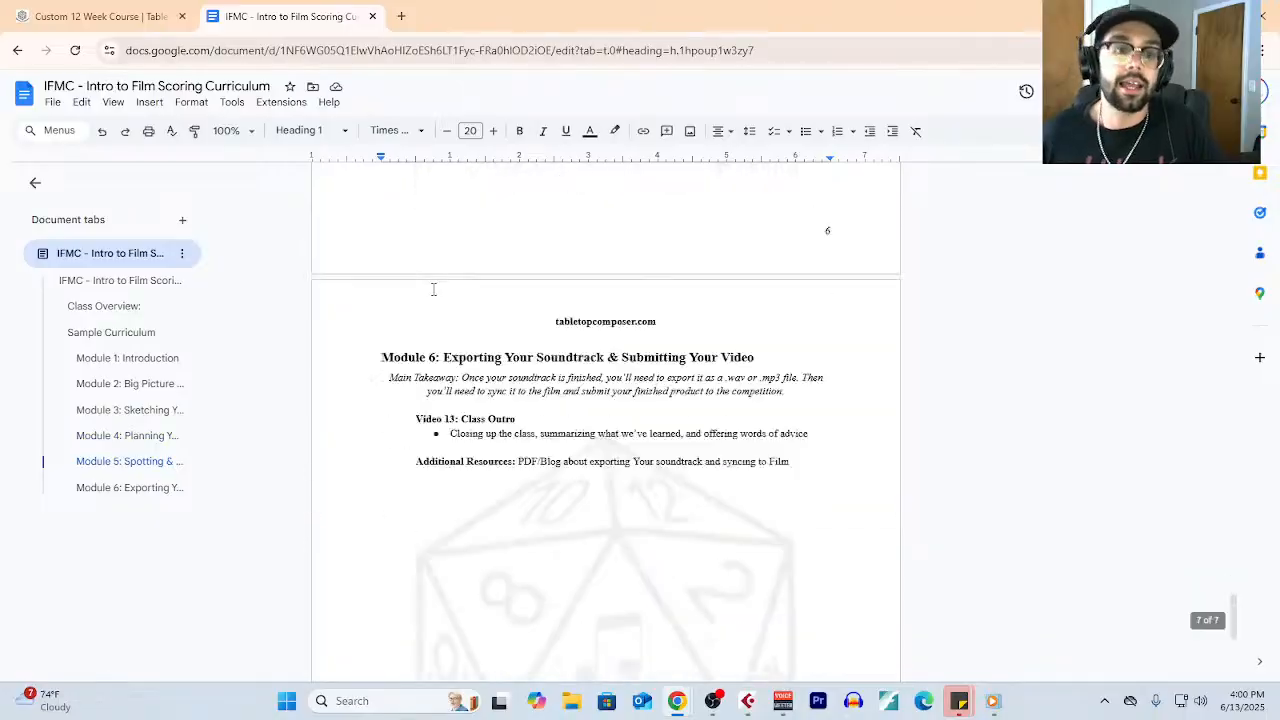
scroll(433, 289, "down", 6)
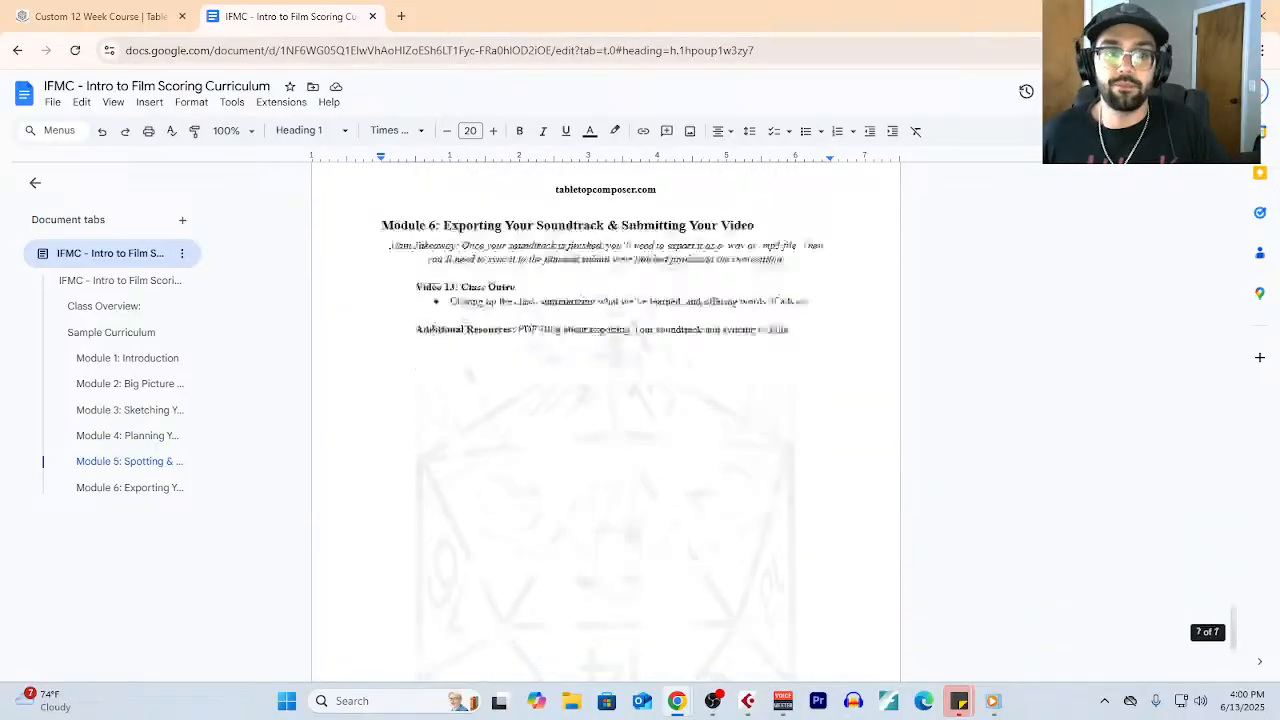
left_click(372, 17)
- Review the Custom 12 Week Course description, highlighting the 30-minute planning session text and the line about inviting up to 2 friends
scroll(508, 416, "up", 2)
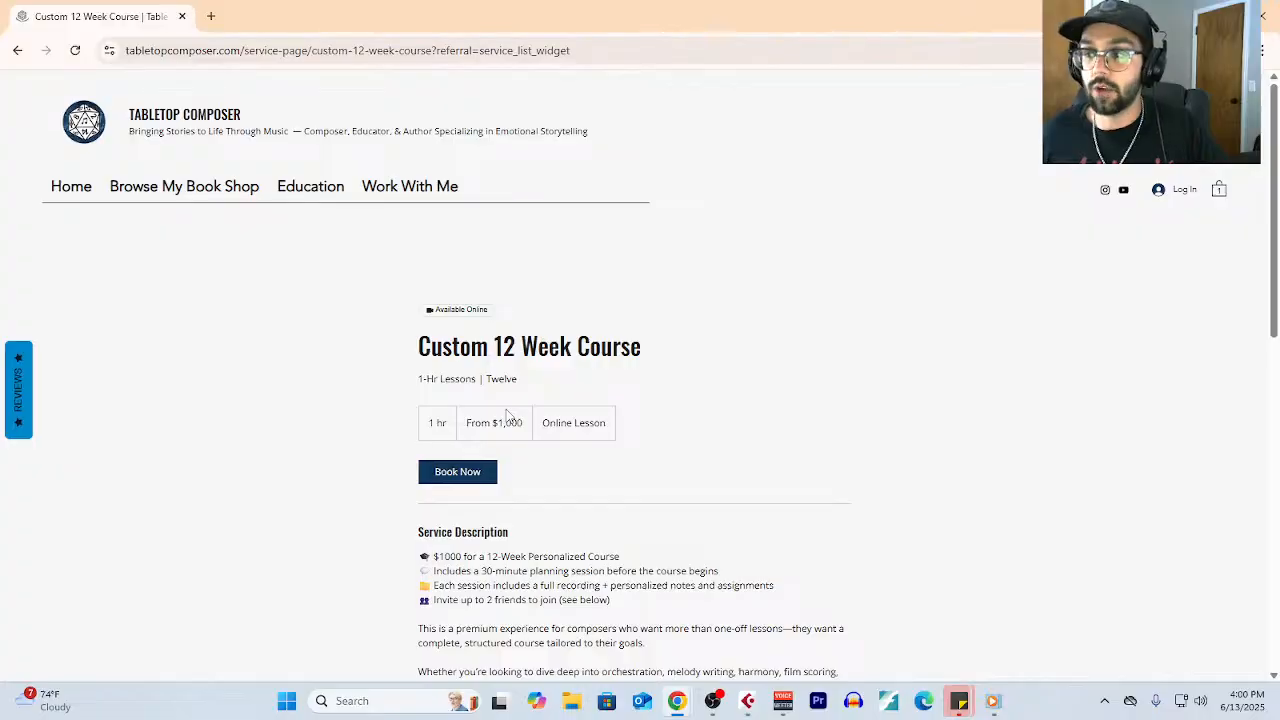
scroll(508, 416, "down", 3)
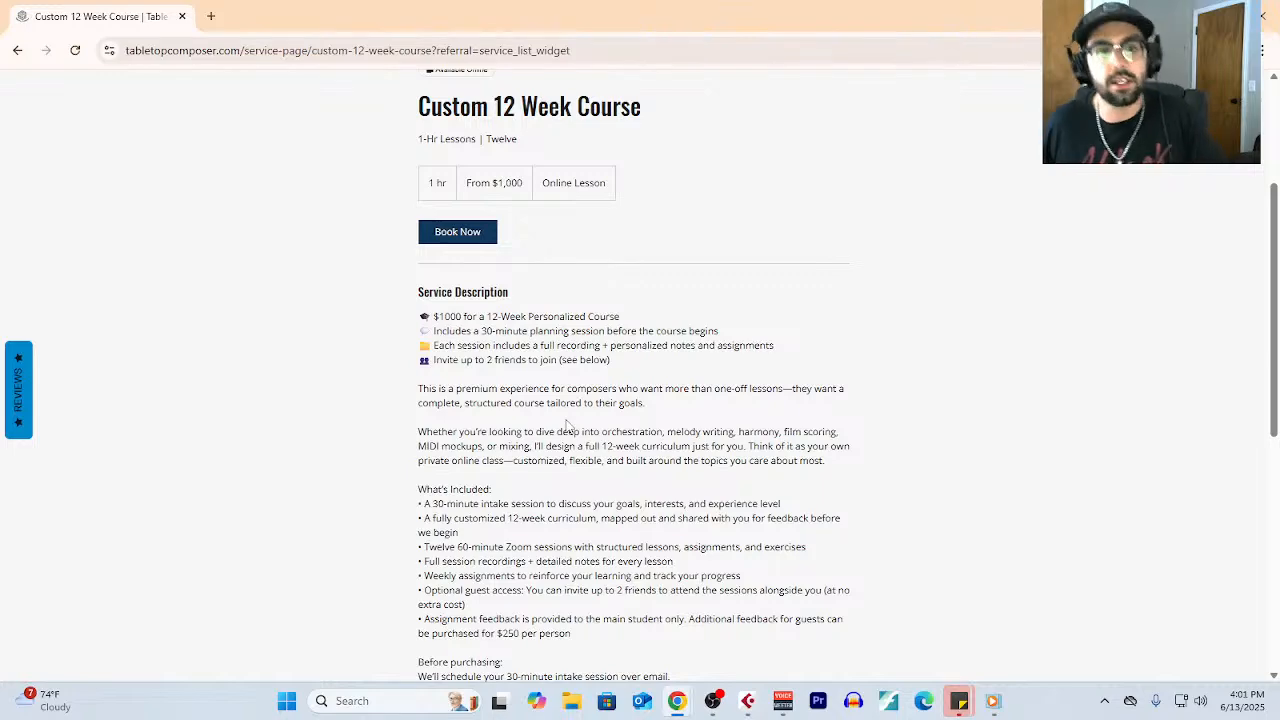
scroll(567, 425, "up", 1)
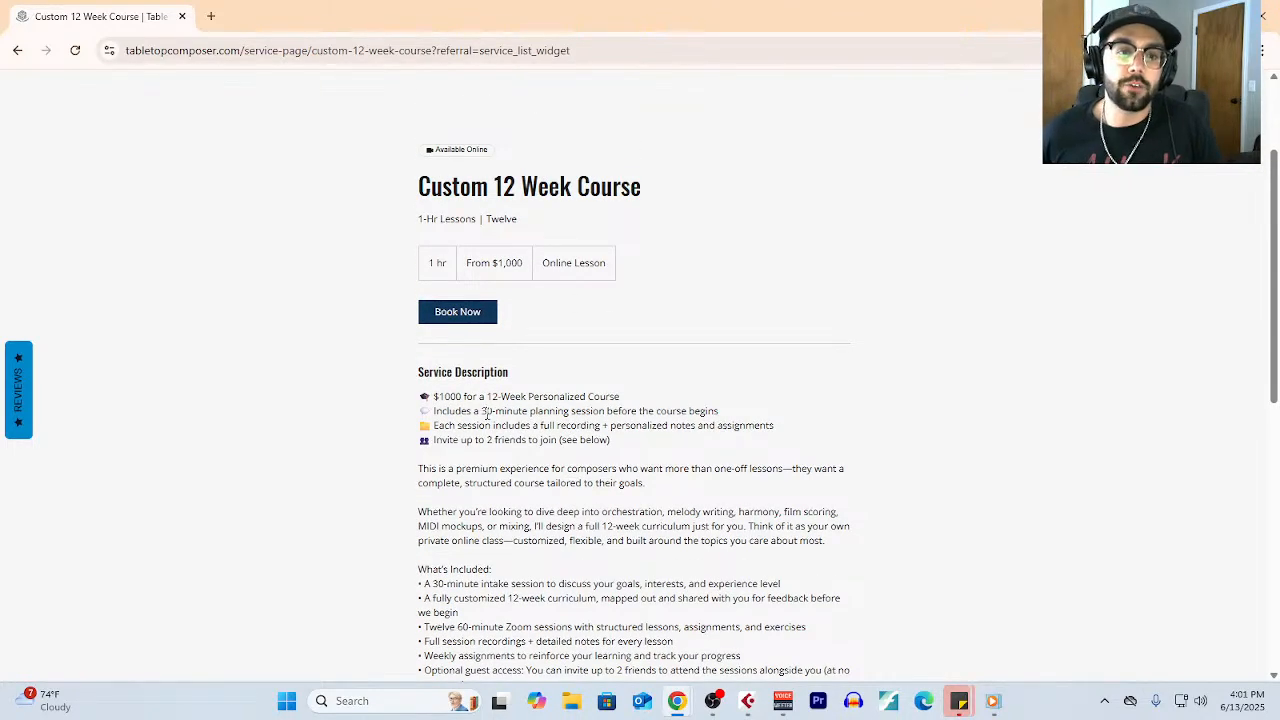
left_click_drag(486, 412, 719, 411)
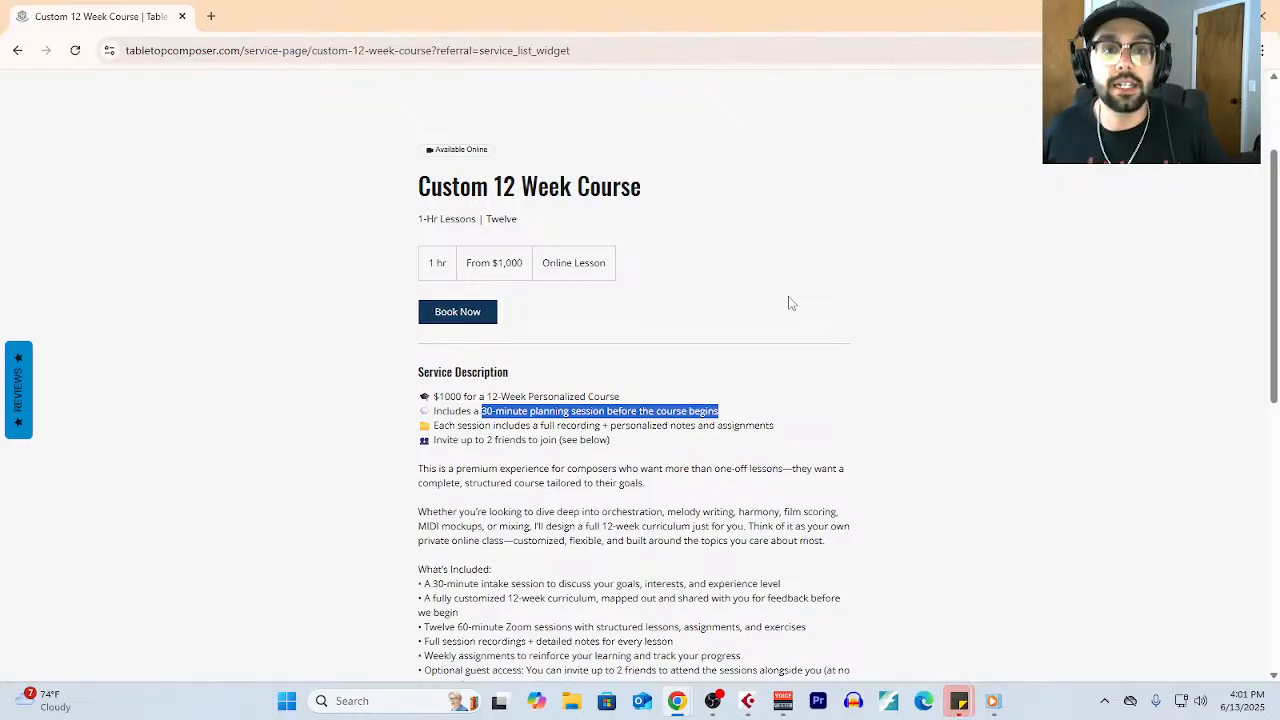
left_click_drag(627, 445, 390, 453)
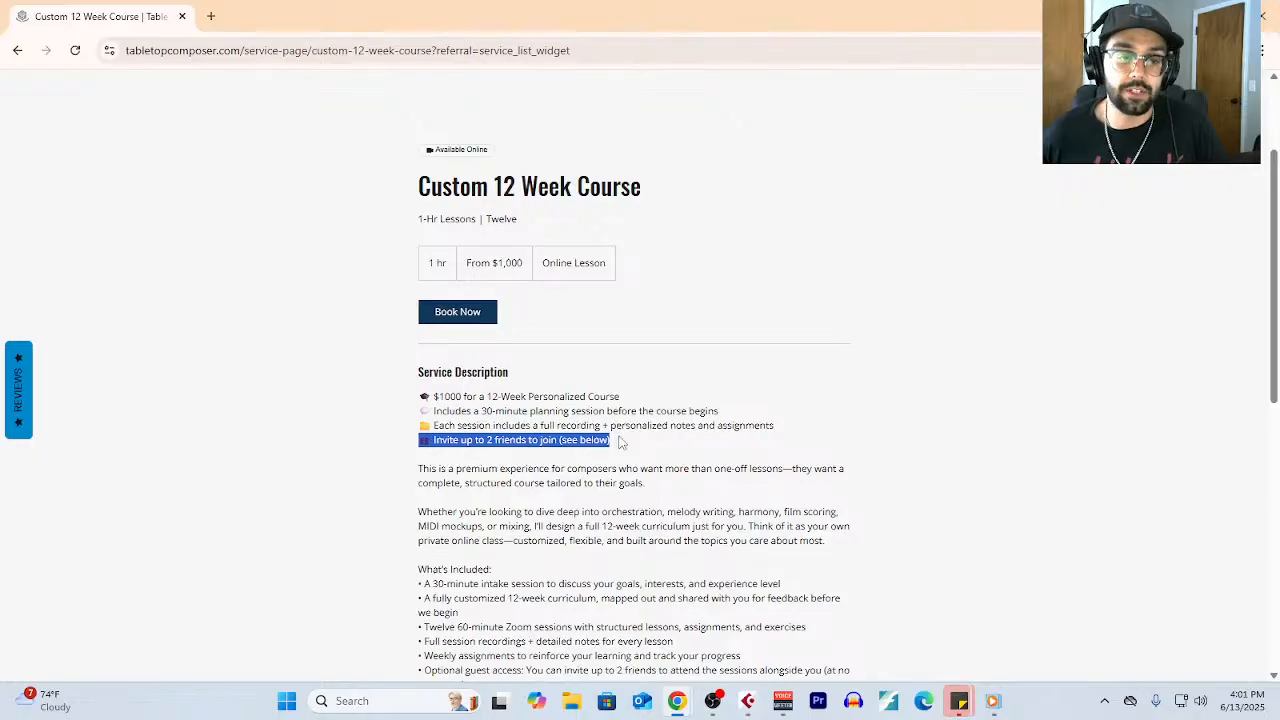
- Read the course's purchase notes and Cancellation Policy, and return to the Private Lessons page
scroll(866, 443, "down", 3)
scroll(840, 418, "down", 3)
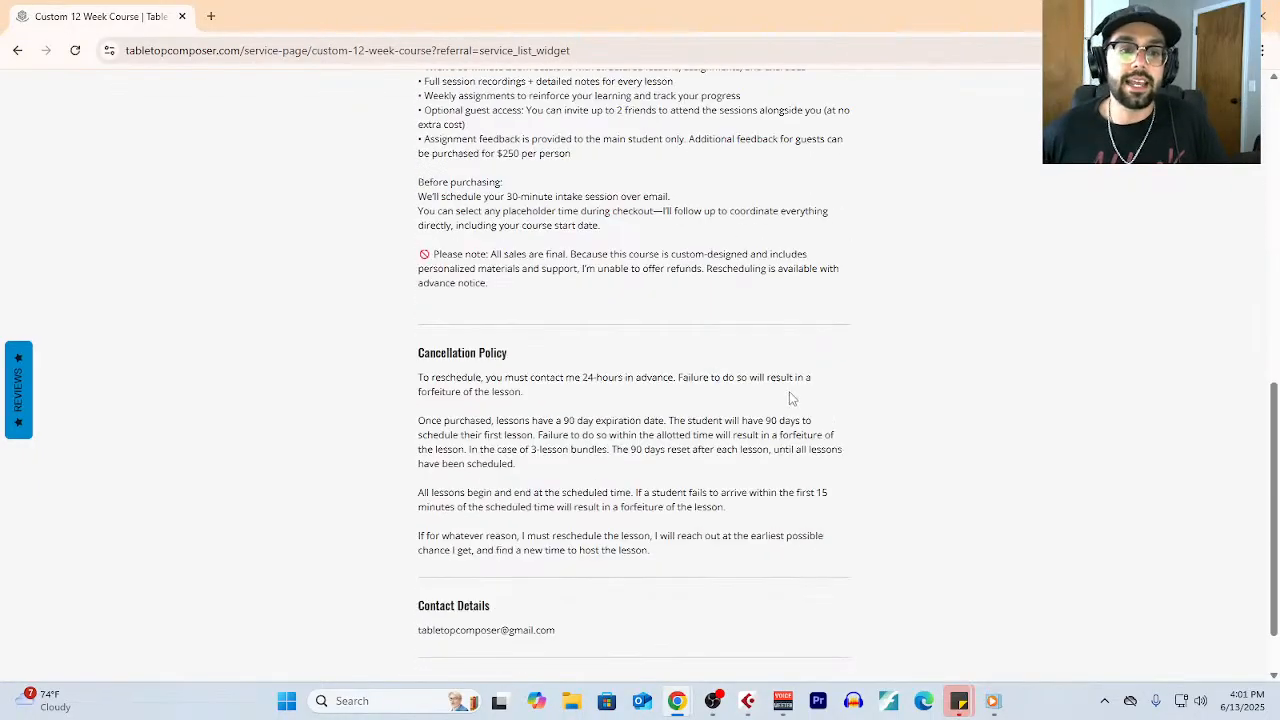
scroll(780, 400, "up", 5)
scroll(782, 402, "up", 1)
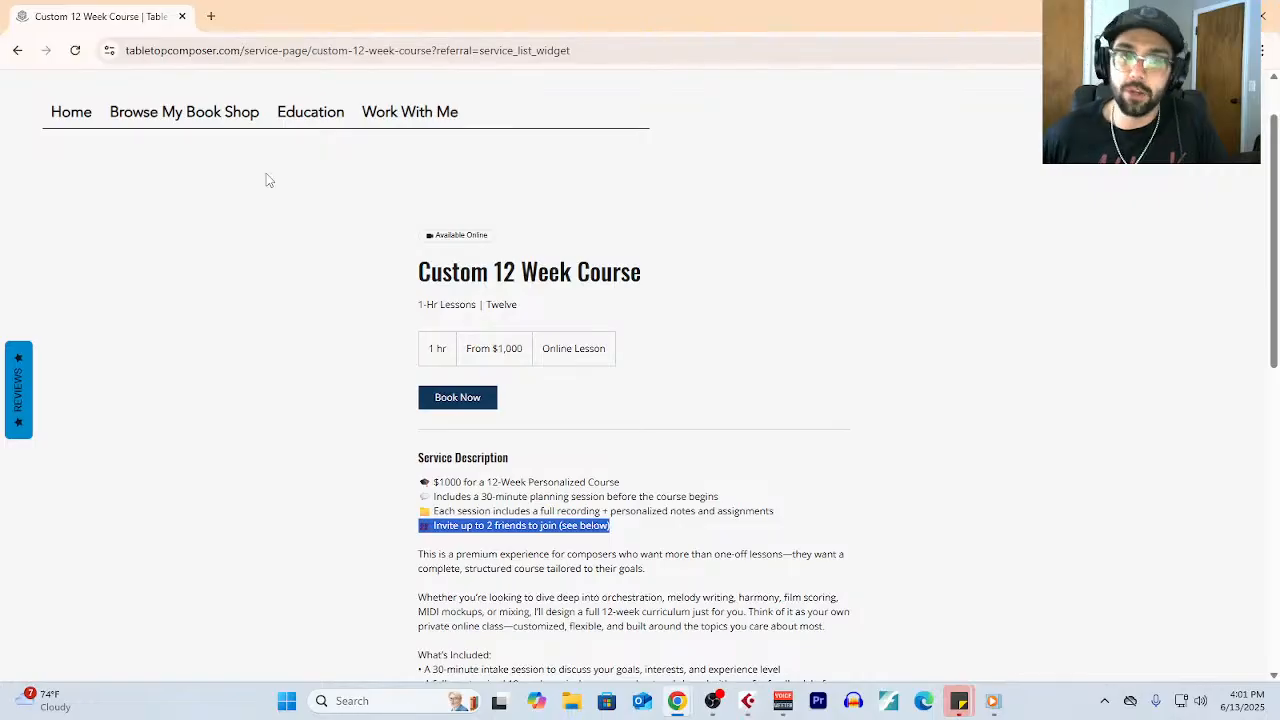
left_click(26, 57)
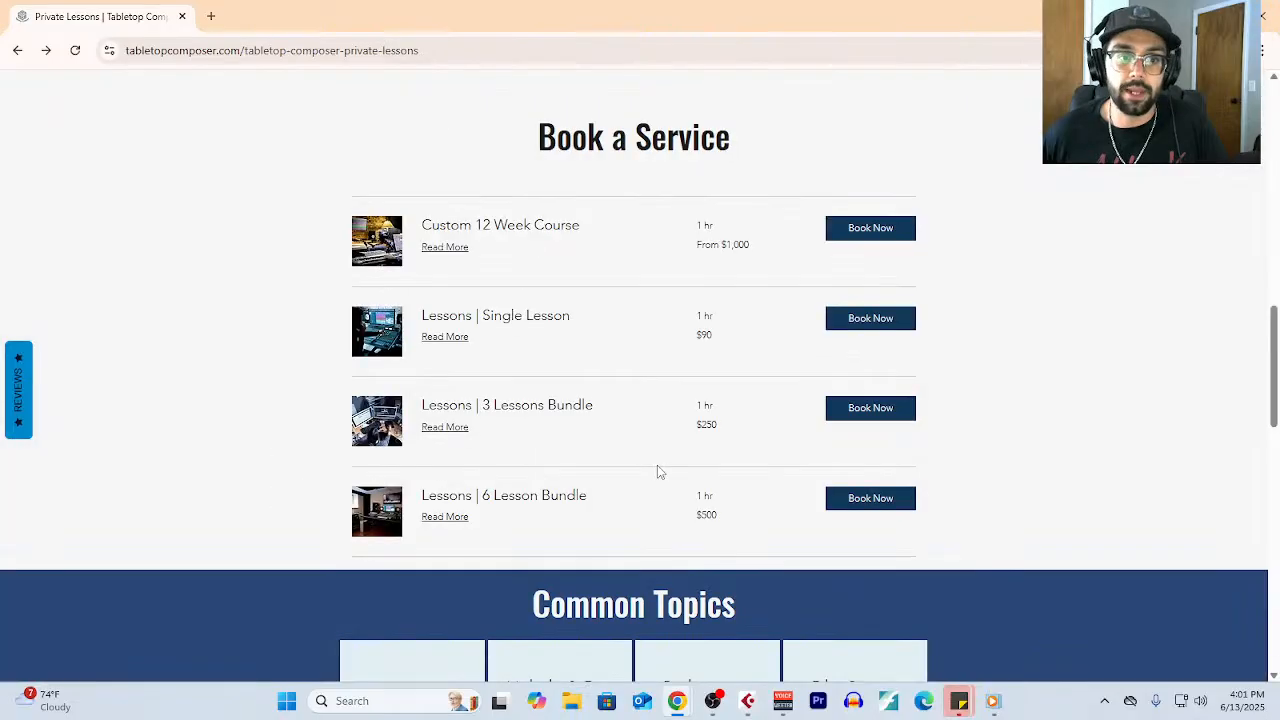
scroll(592, 413, "down", 4)
scroll(592, 413, "up", 15)
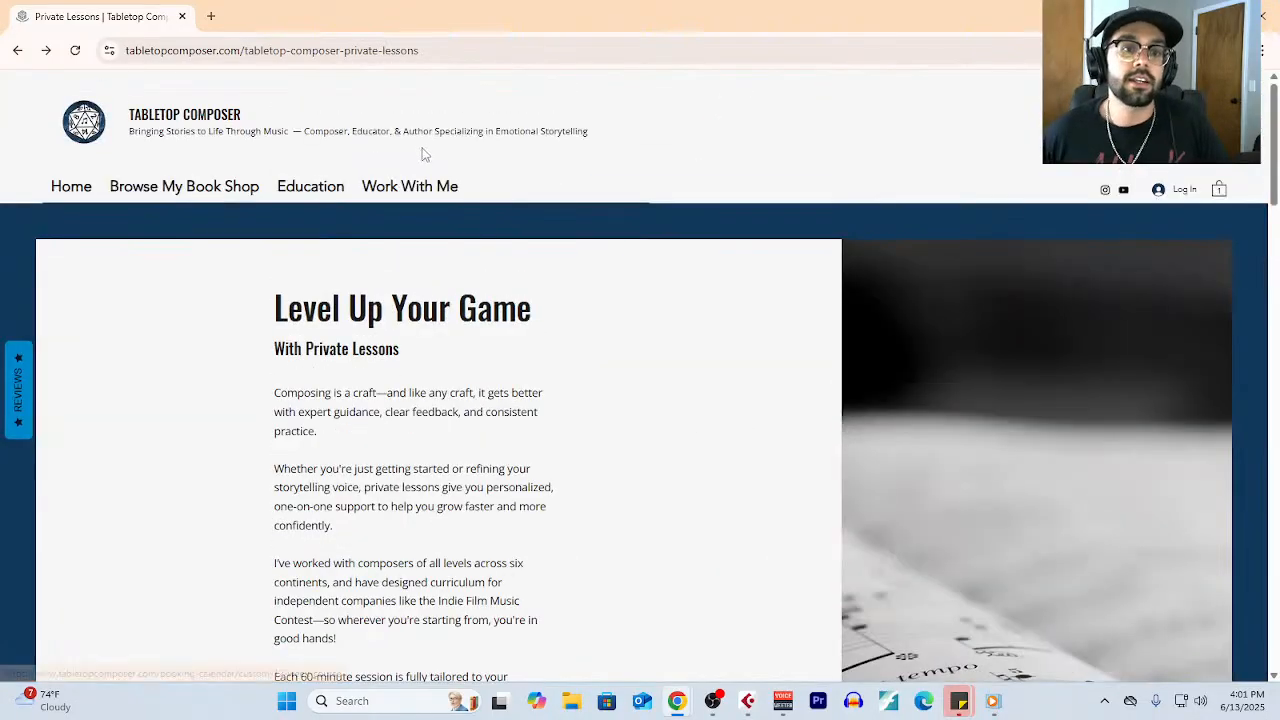
- Open the Book Shop, browse its E-Books and Notes & Slides sections, and return to Cubase's Key Editor
mouse_move(321, 190)
left_click(214, 199)
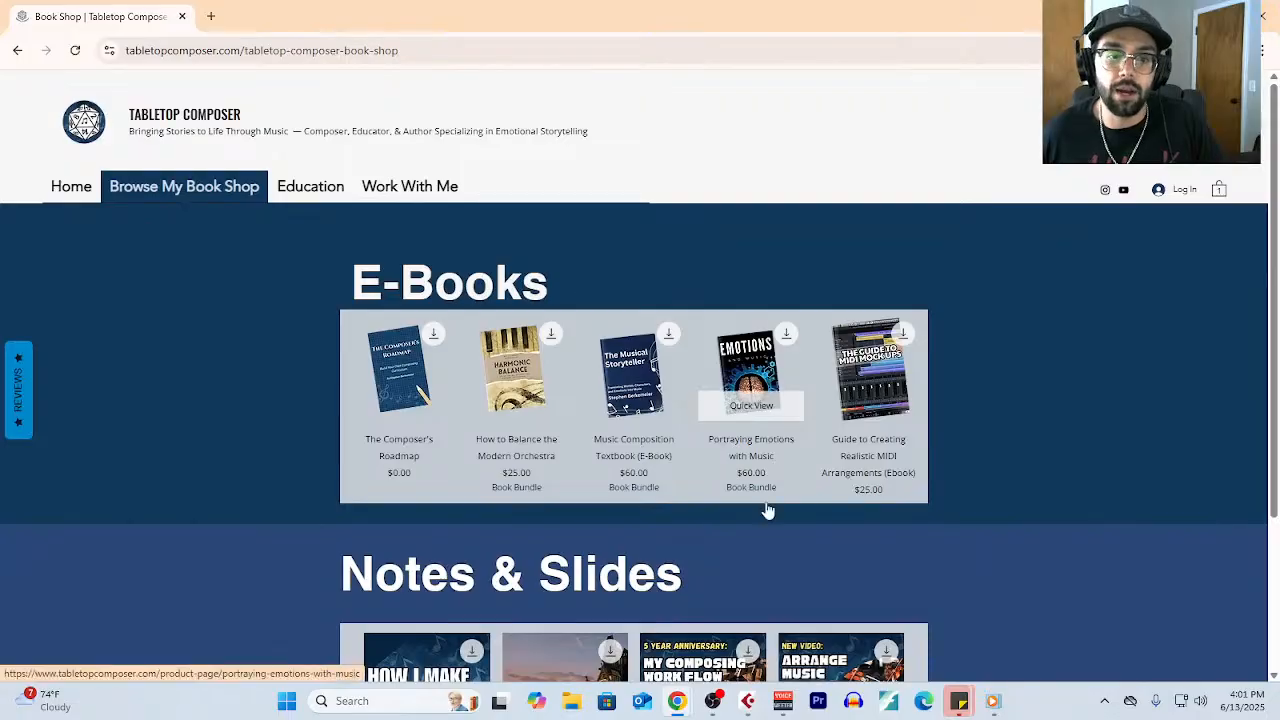
scroll(741, 508, "down", 2)
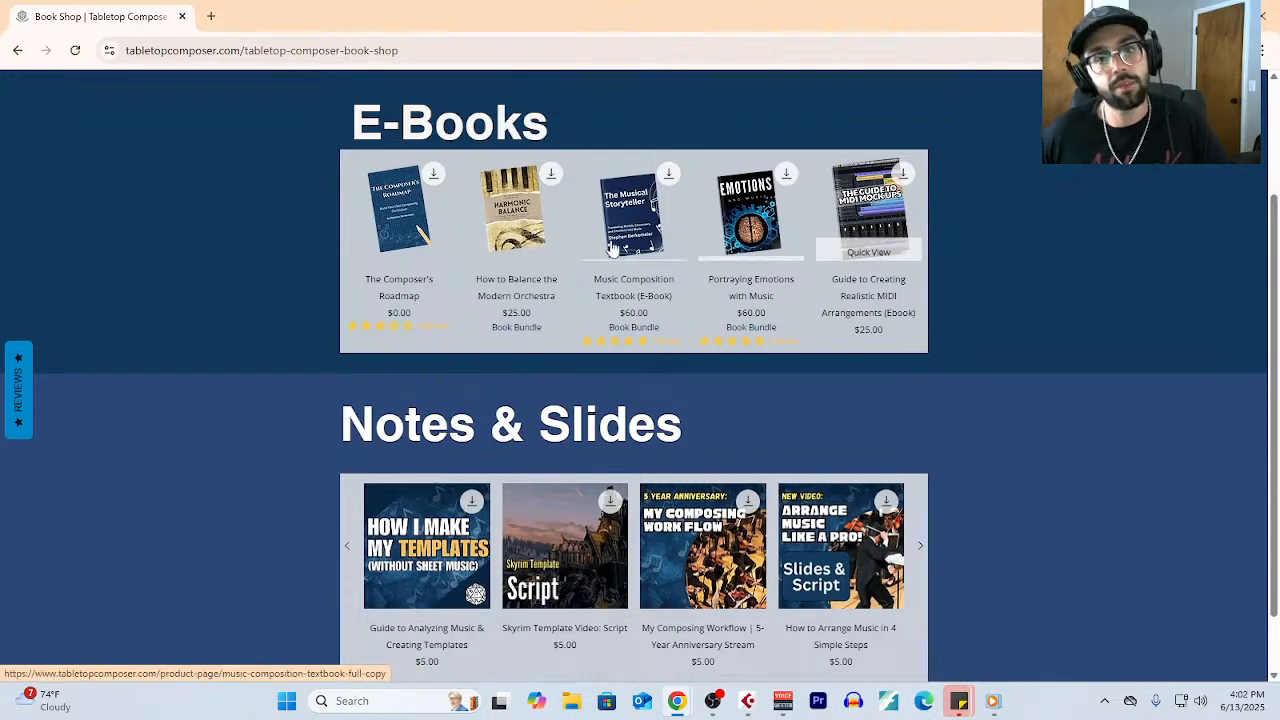
scroll(815, 425, "down", 1)
scroll(815, 444, "up", 3)
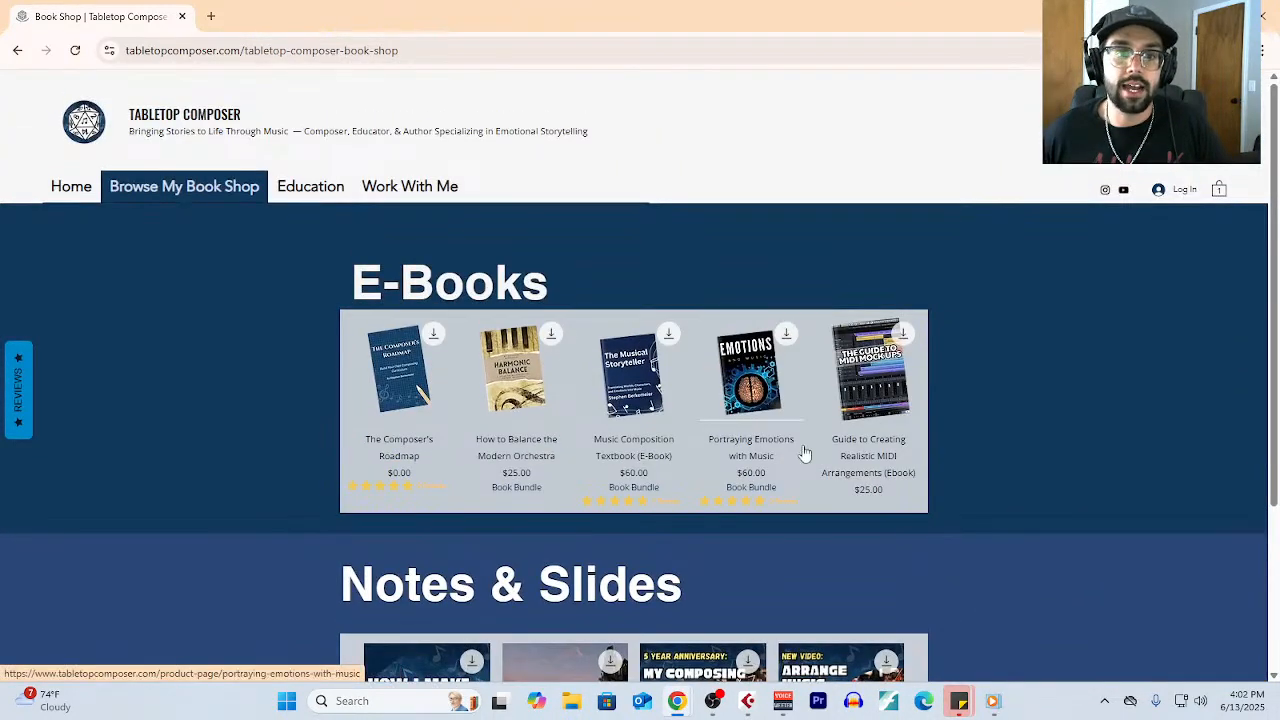
scroll(811, 449, "down", 3)
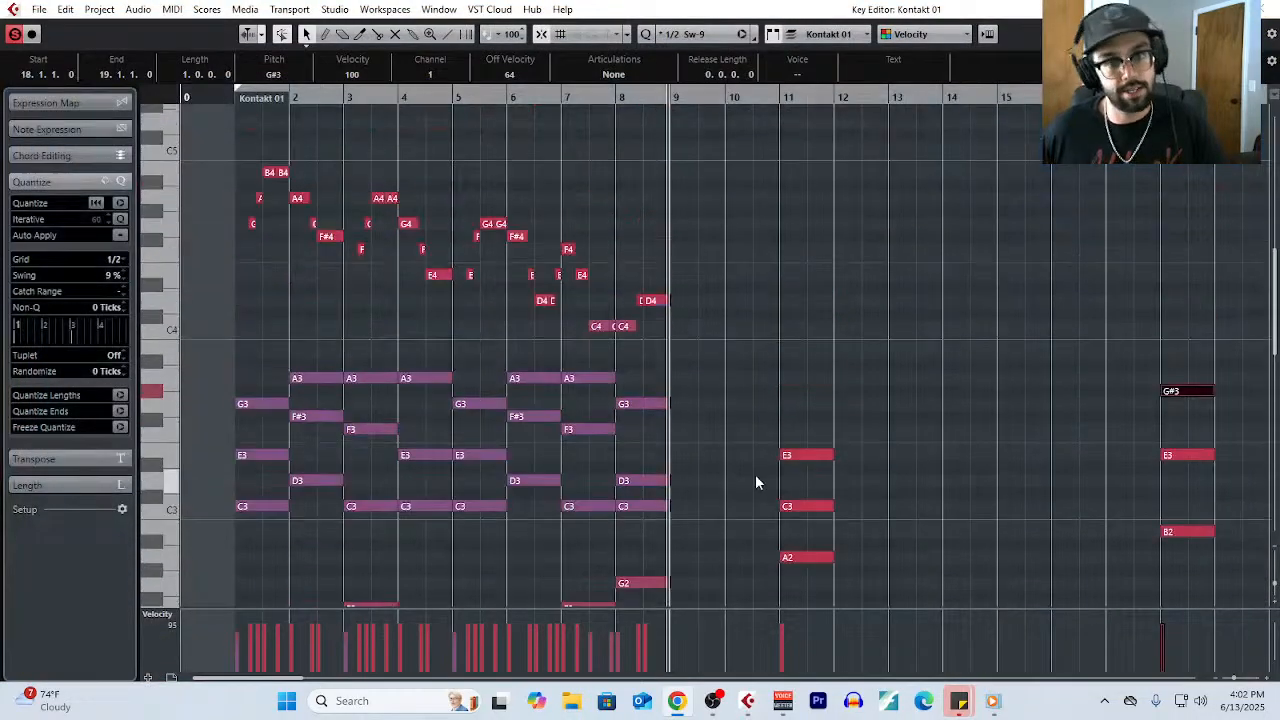
scroll(966, 420, "down", 3)
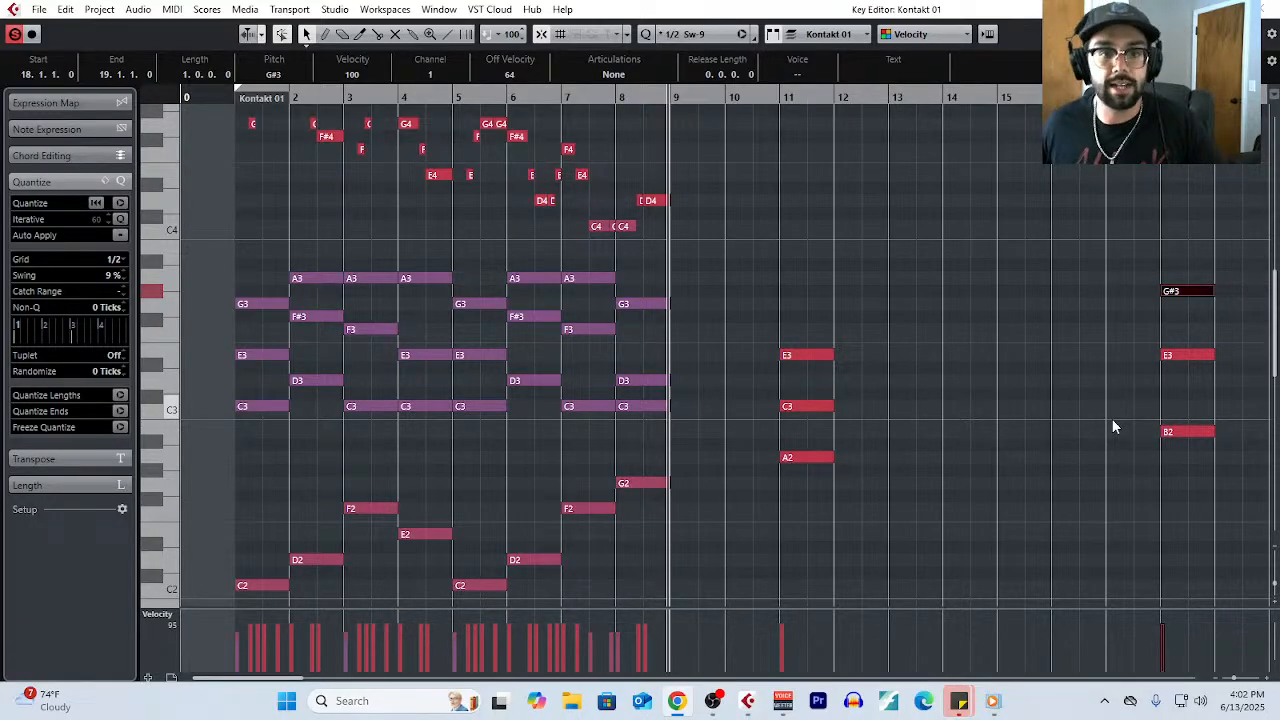
scroll(1111, 418, "up", 2)
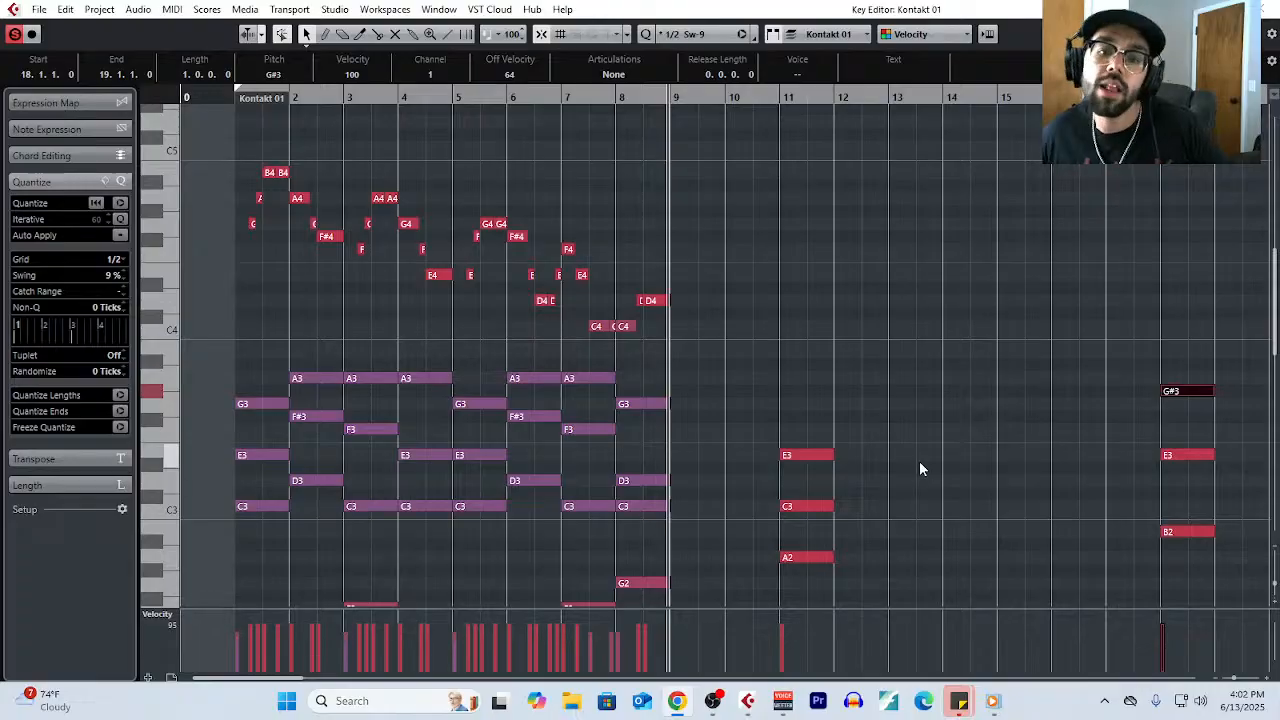
scroll(919, 465, "up", 2)
scroll(889, 475, "down", 2)
scroll(897, 467, "down", 4)
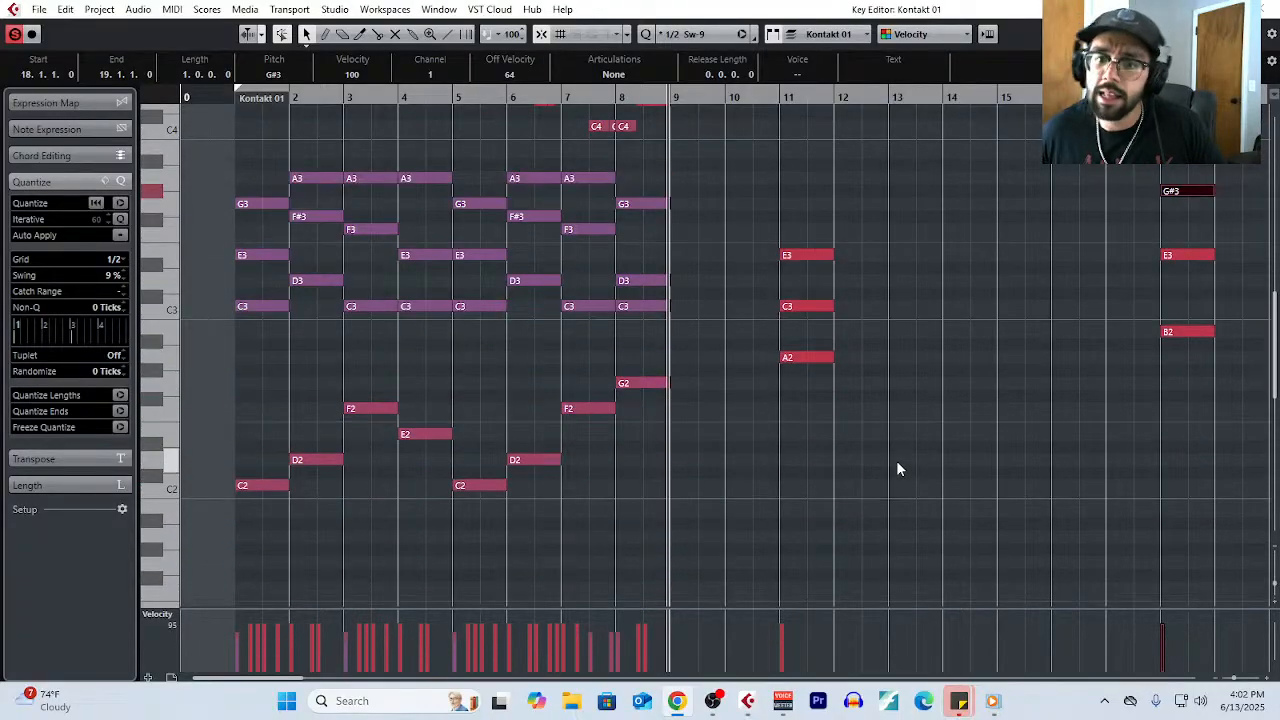
- Show the transport panel, focus on the notes from bar 11, and set the quantize grid to 1/4
key("F2")
scroll(714, 365, "right", 4)
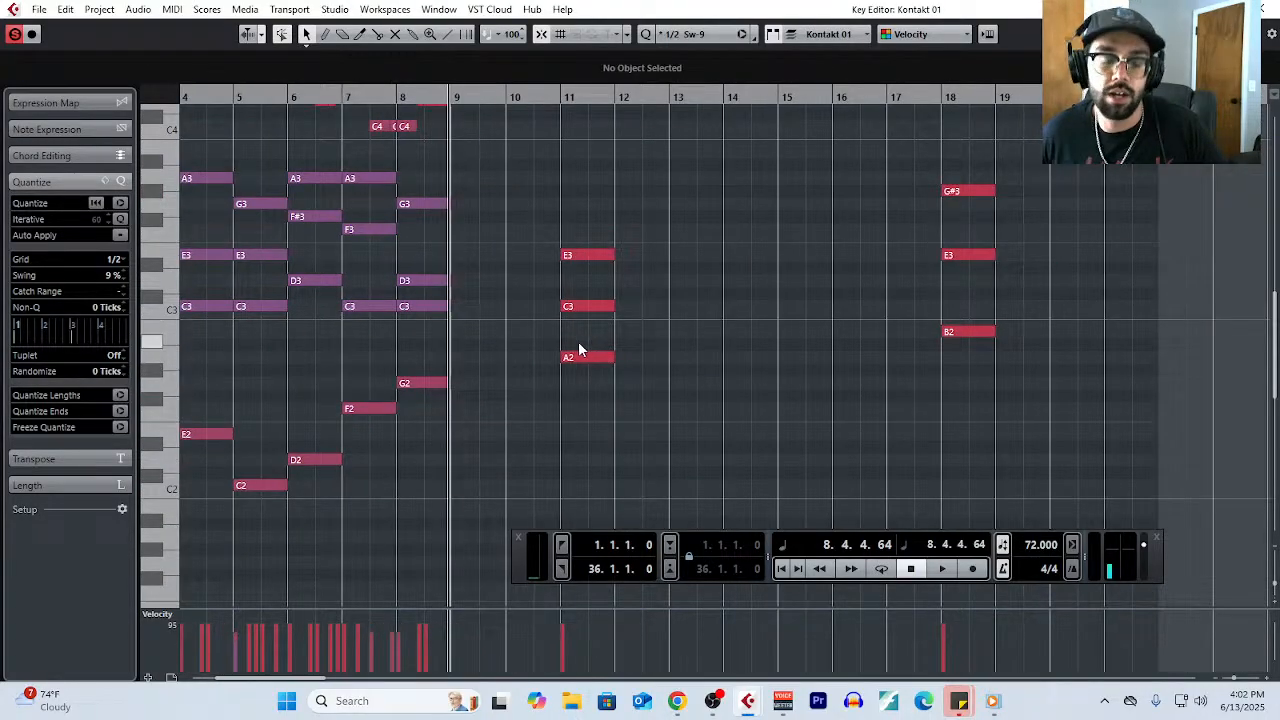
scroll(590, 350, "up", 2, "ctrl")
right_click(651, 357)
left_click(672, 354)
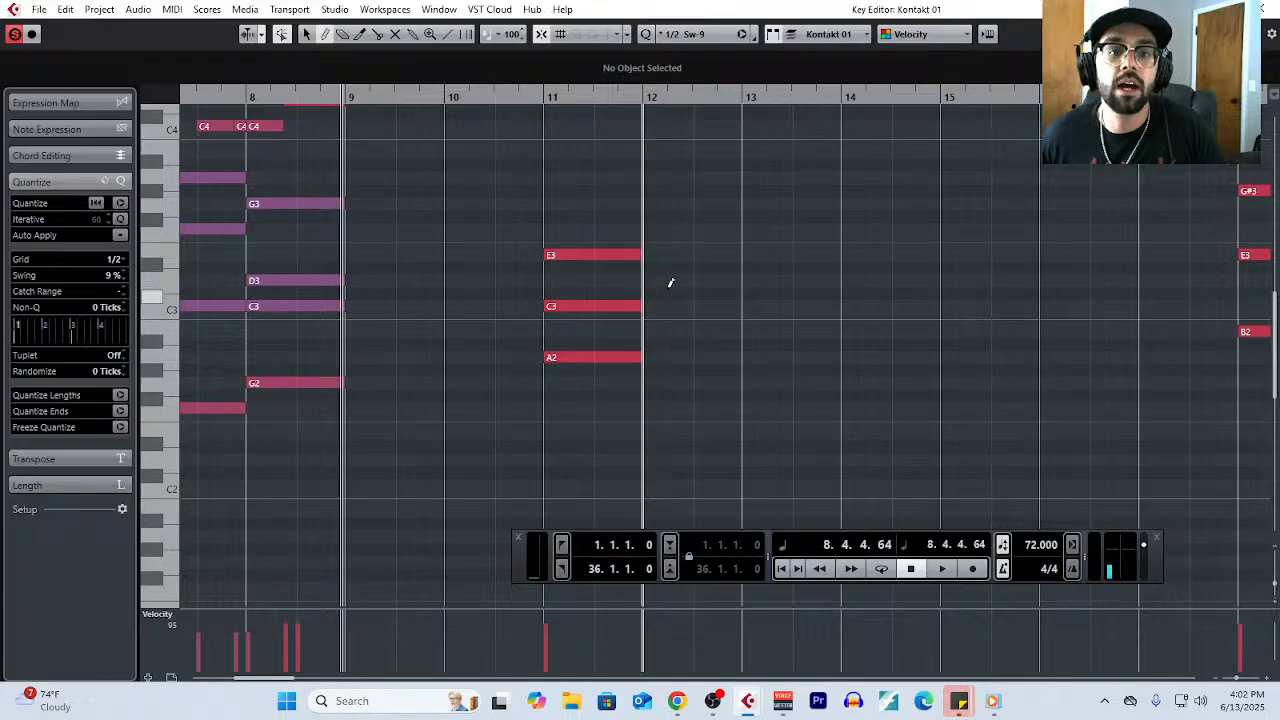
left_click(116, 260)
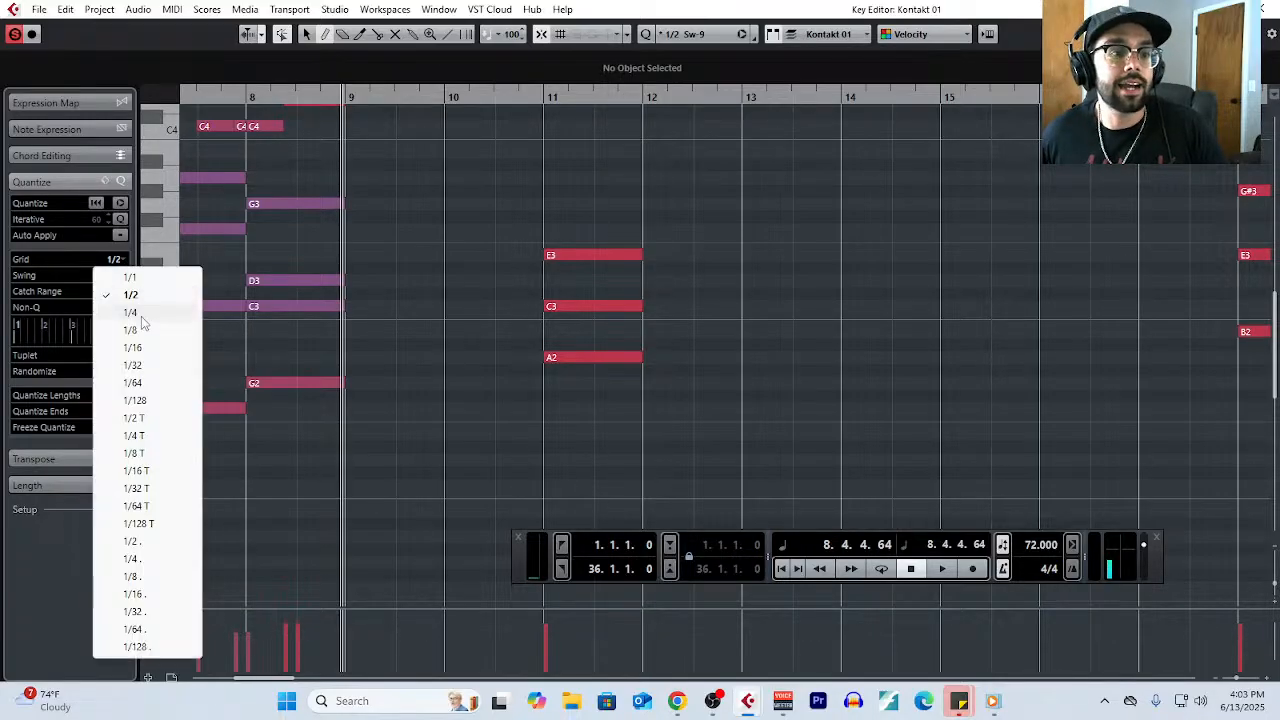
left_click(141, 317)
- Replace the last beat of bar 11's C3 with a D3, and draw a one-bar D3 in bar 12
scroll(646, 306, "up", 2, "ctrl")
key("1")
mouse_move(638, 307)
left_mouse_down()
mouse_move(609, 308)
mouse_move(642, 277)
mouse_move(794, 280)
left_mouse_up()
right_click(634, 325)
left_click(642, 330)
right_click(631, 281)
left_click(649, 286)
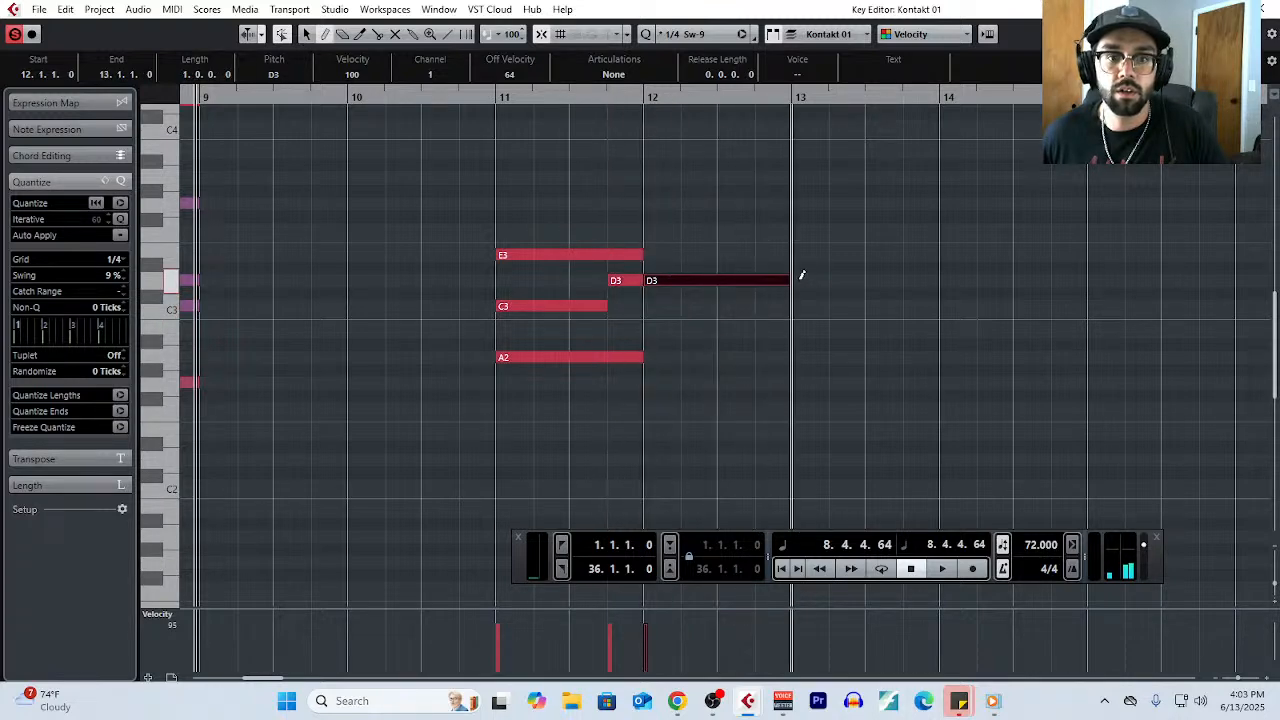
- Draw one-bar F3 and A2 notes in bar 12, and shift bar 11's change from C3 to D3 to beat 3
left_click_drag(671, 229, 782, 229)
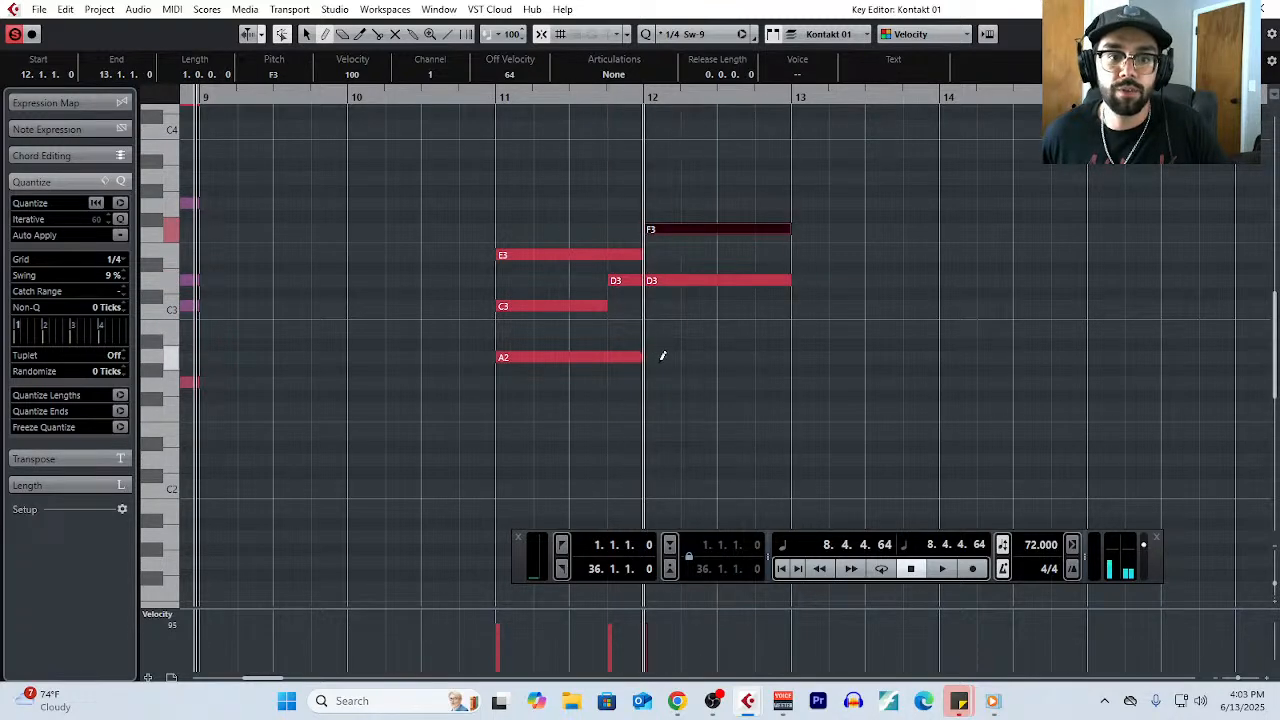
left_click_drag(663, 354, 782, 346)
scroll(809, 338, "down", 3)
right_click(816, 334)
left_click(817, 336)
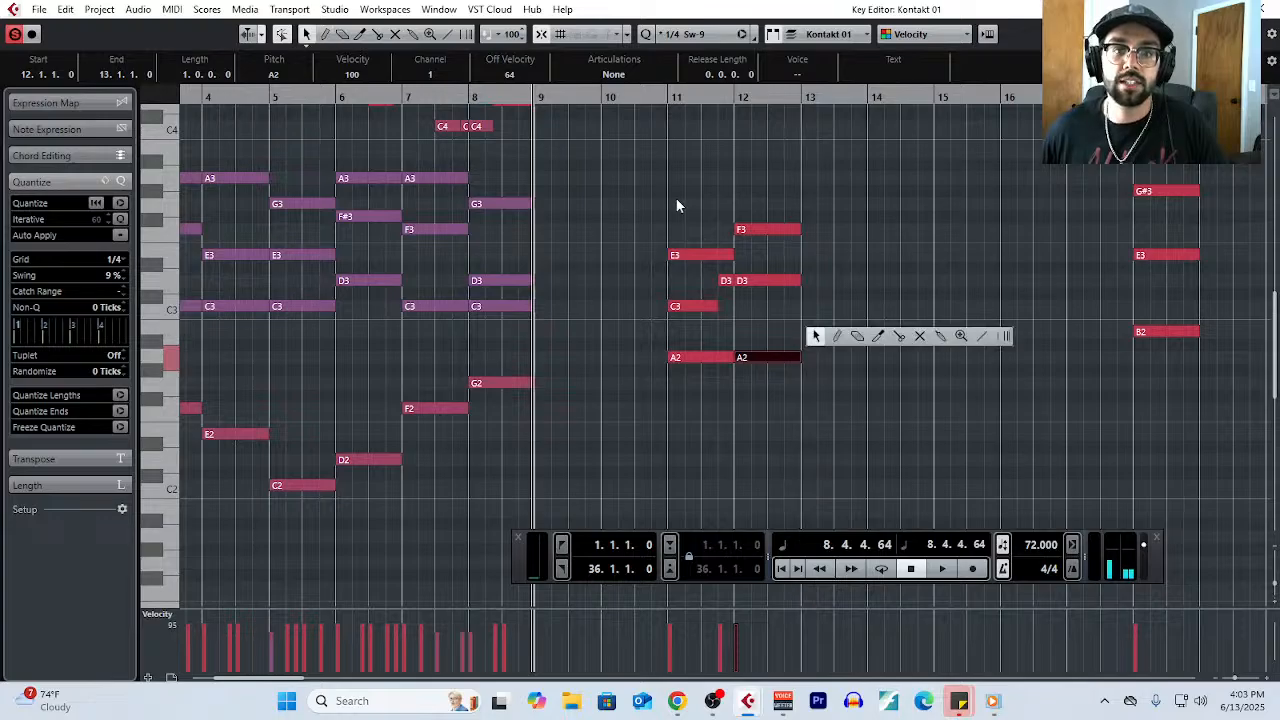
left_click(767, 331)
left_click_drag(716, 305, 771, 392)
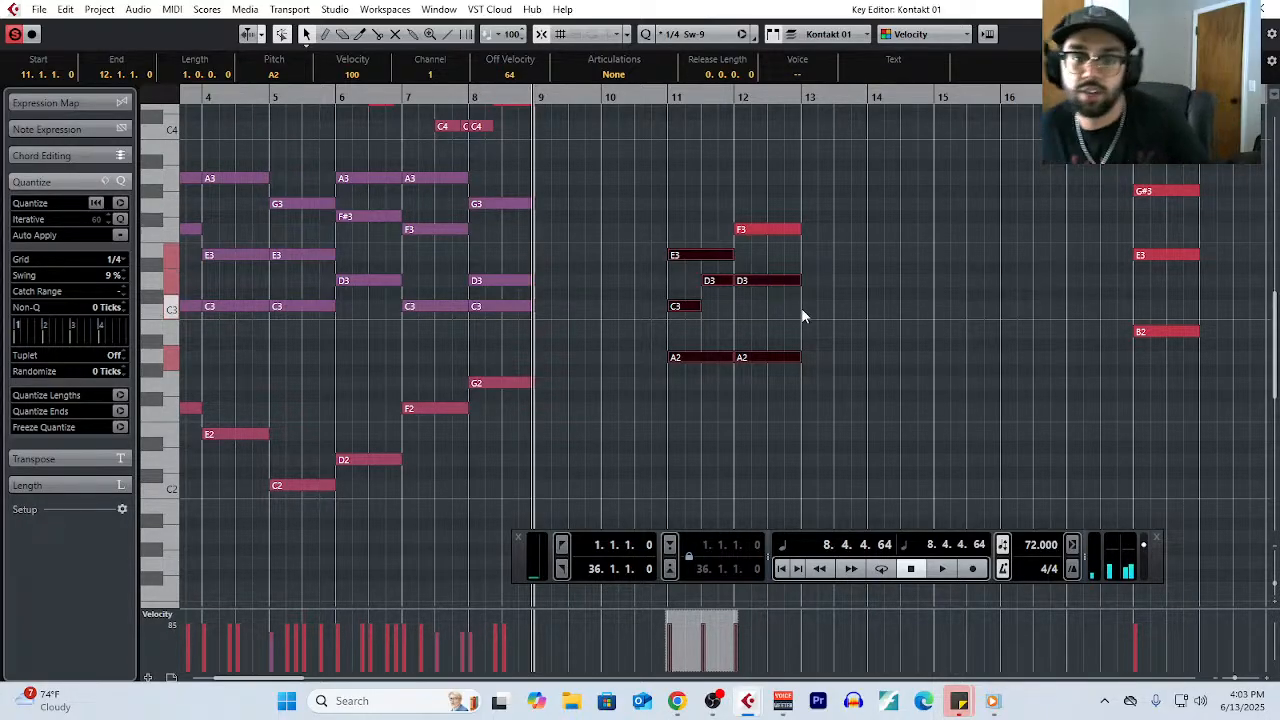
- Build a one-bar chord of G2, B2 and D3 in bar 13, with all three notes ending at bar 14
right_click(811, 341)
left_click(843, 348)
left_click_drag(815, 380, 850, 382)
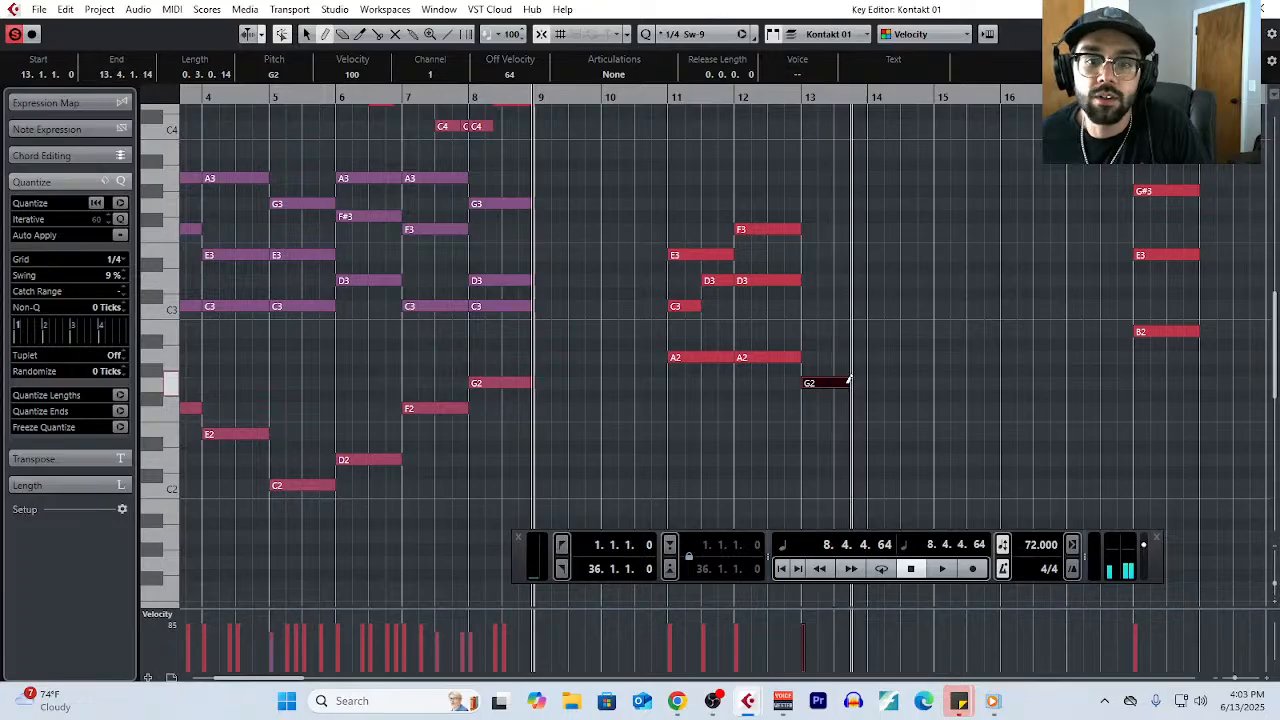
left_click_drag(806, 326, 847, 326)
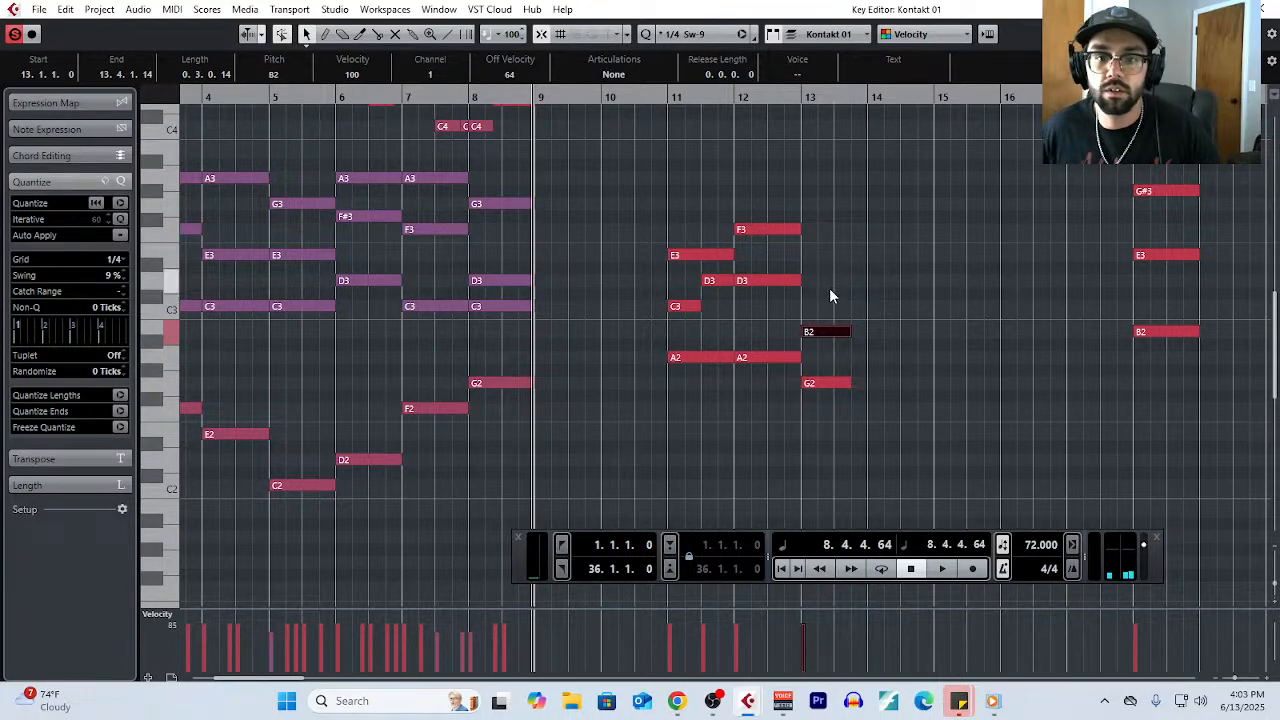
right_click(833, 290)
left_click(849, 292)
left_click_drag(810, 280, 867, 280)
left_click_drag(848, 334, 867, 334)
left_click_drag(851, 383, 867, 383)
- Split bar 13's B2 at beat 3 and raise its second half to C3
right_click(855, 366)
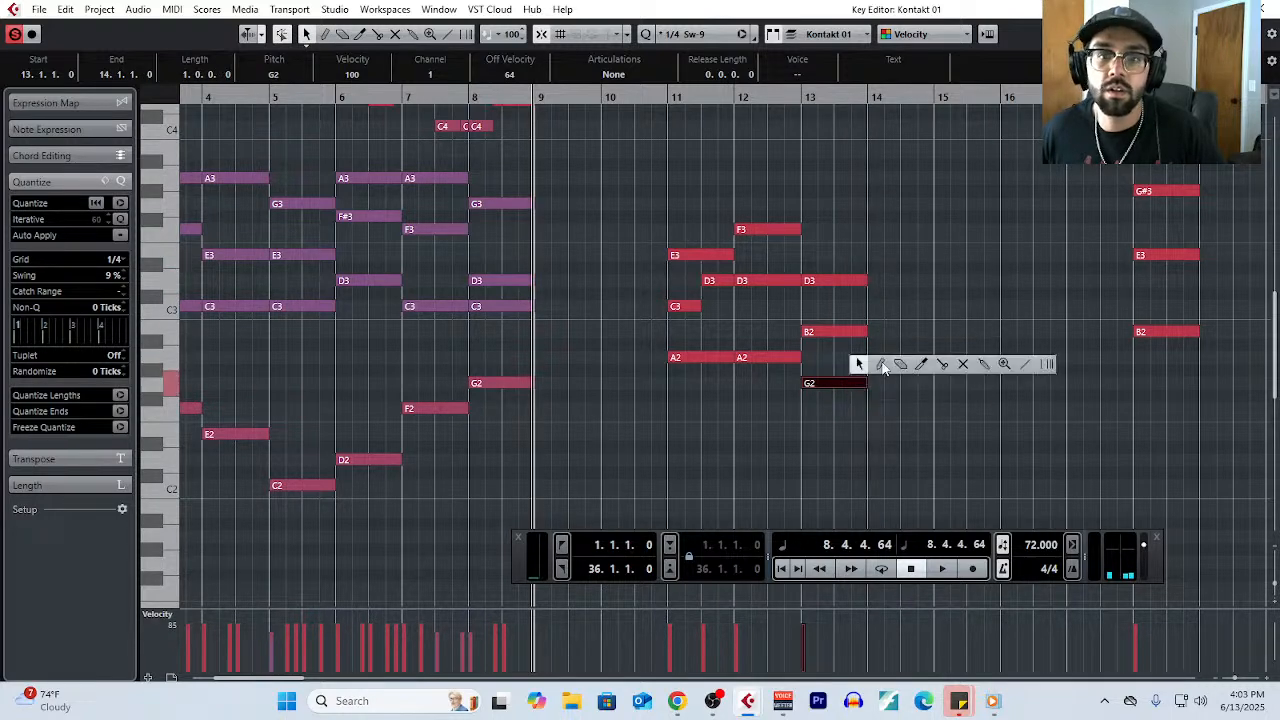
left_click(943, 364)
left_click(837, 332)
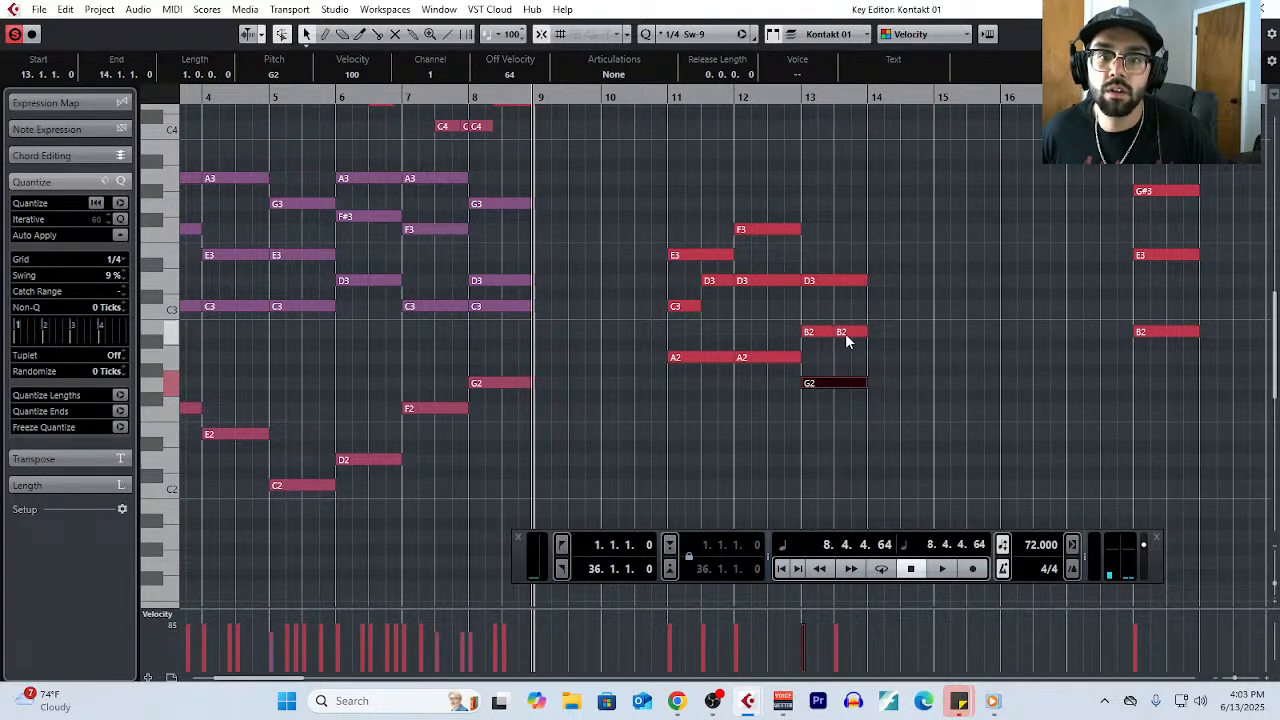
mouse_move(846, 331)
left_mouse_down()
mouse_move(846, 306)
mouse_move(930, 308)
left_mouse_up()
- Complete bar 14 as a one-bar chord of C3, E3 and G2
right_click(871, 329)
left_click(904, 334)
left_click_drag(880, 256, 930, 256)
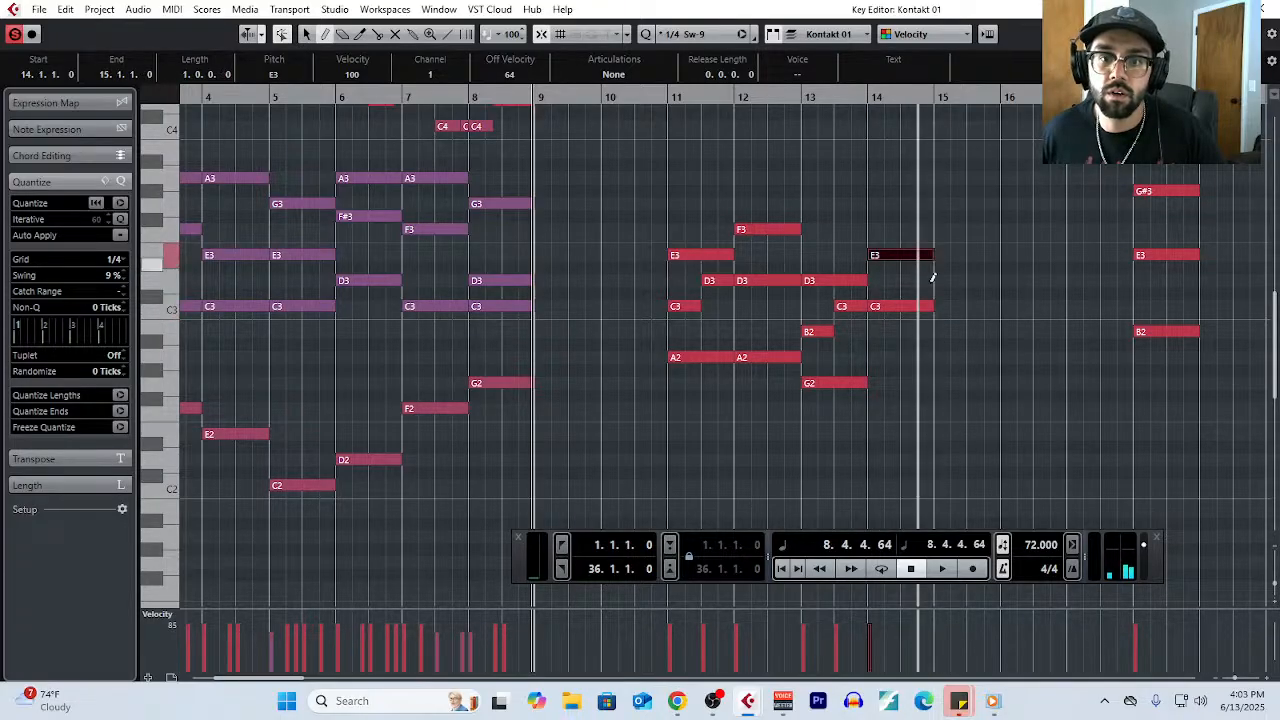
left_click_drag(872, 382, 930, 382)
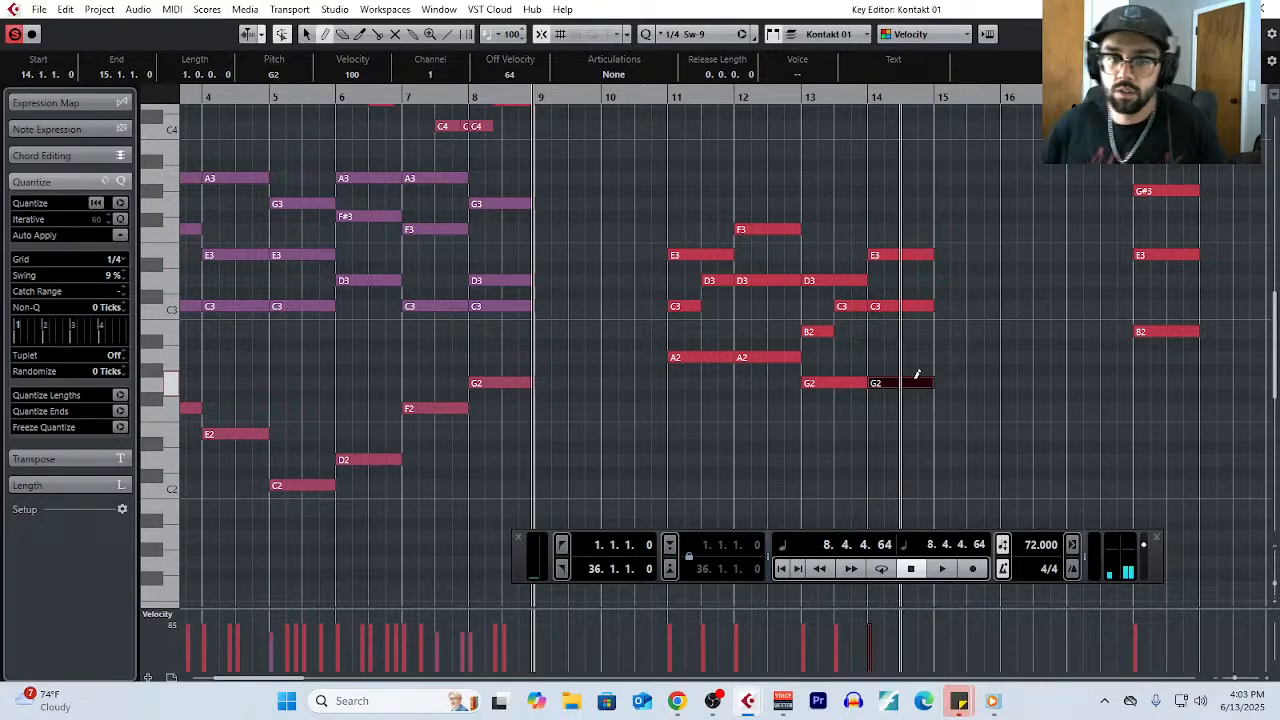
- Select the chord notes in bars 11–12 and in bars 13–14 to examine the progression, and clear the selection
right_click(950, 330)
left_click(960, 330)
left_click_drag(686, 189, 748, 387)
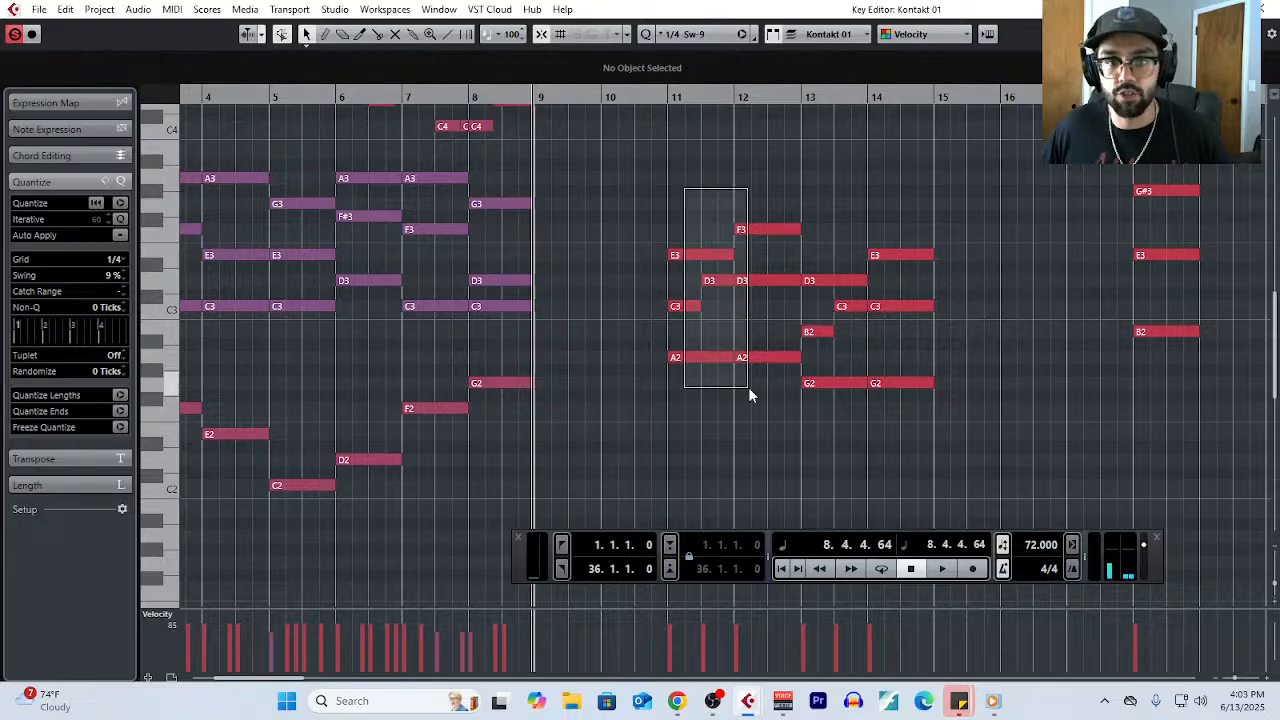
left_click_drag(837, 227, 911, 405)
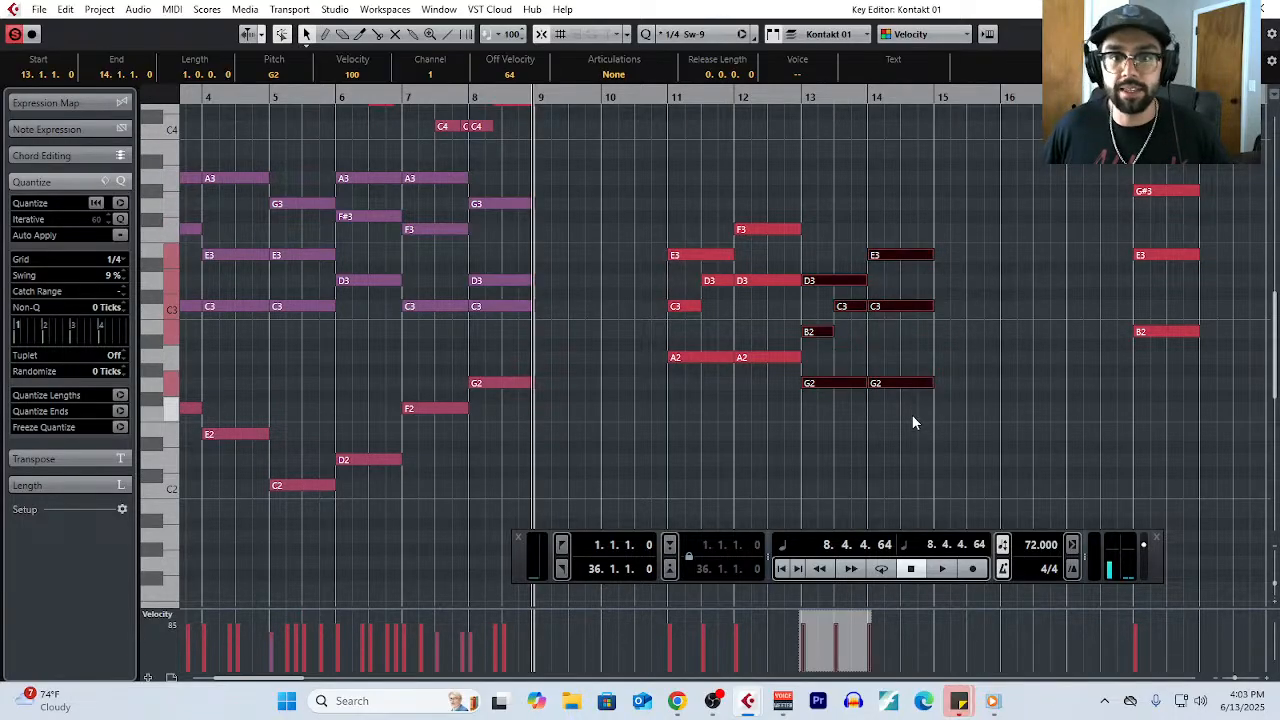
left_click(794, 243)
left_click_drag(837, 200, 938, 432)
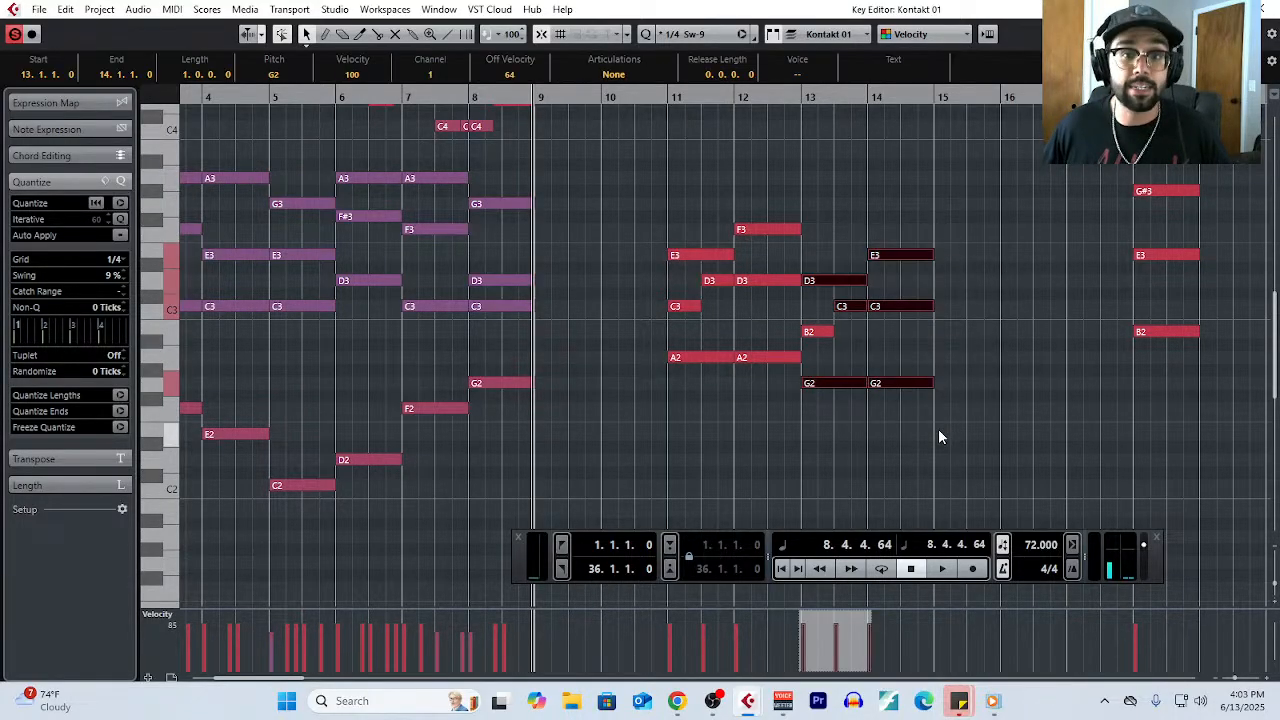
left_click(954, 351)
- Draw one-bar F2 and C3 notes in bar 15, with a half-bar A2 followed by a half-bar G2
right_click(954, 351)
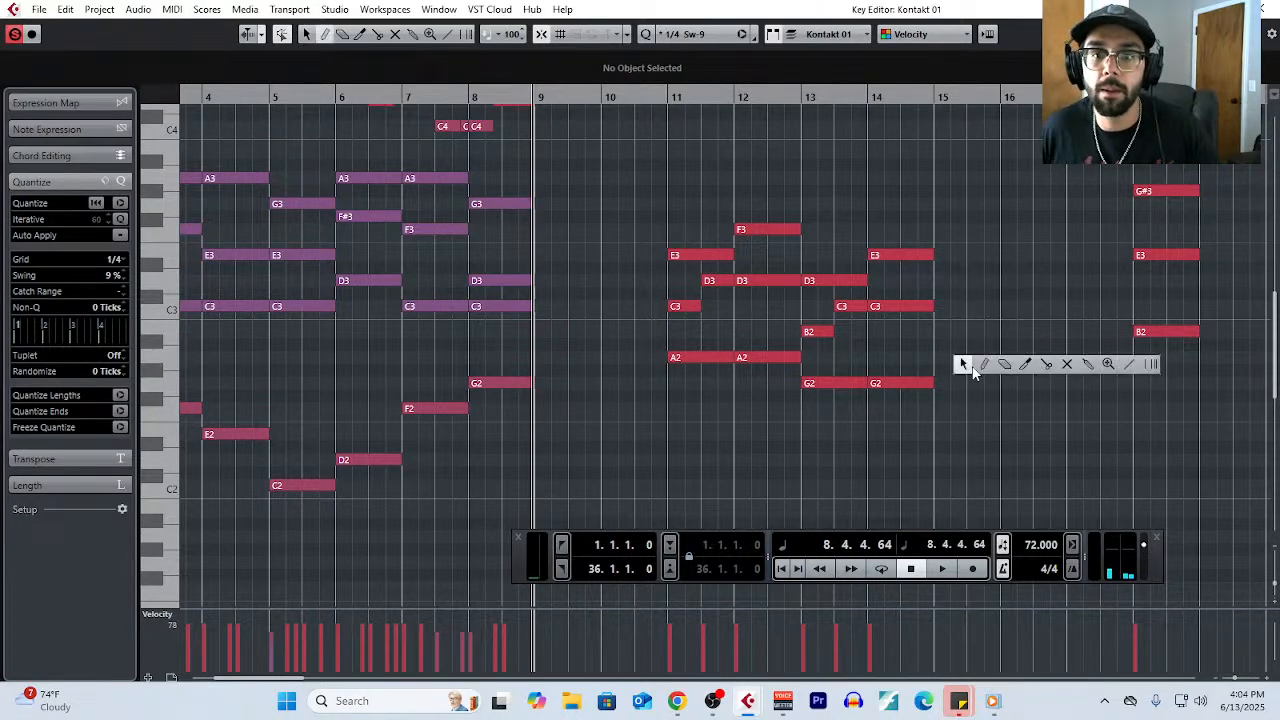
left_click(984, 364)
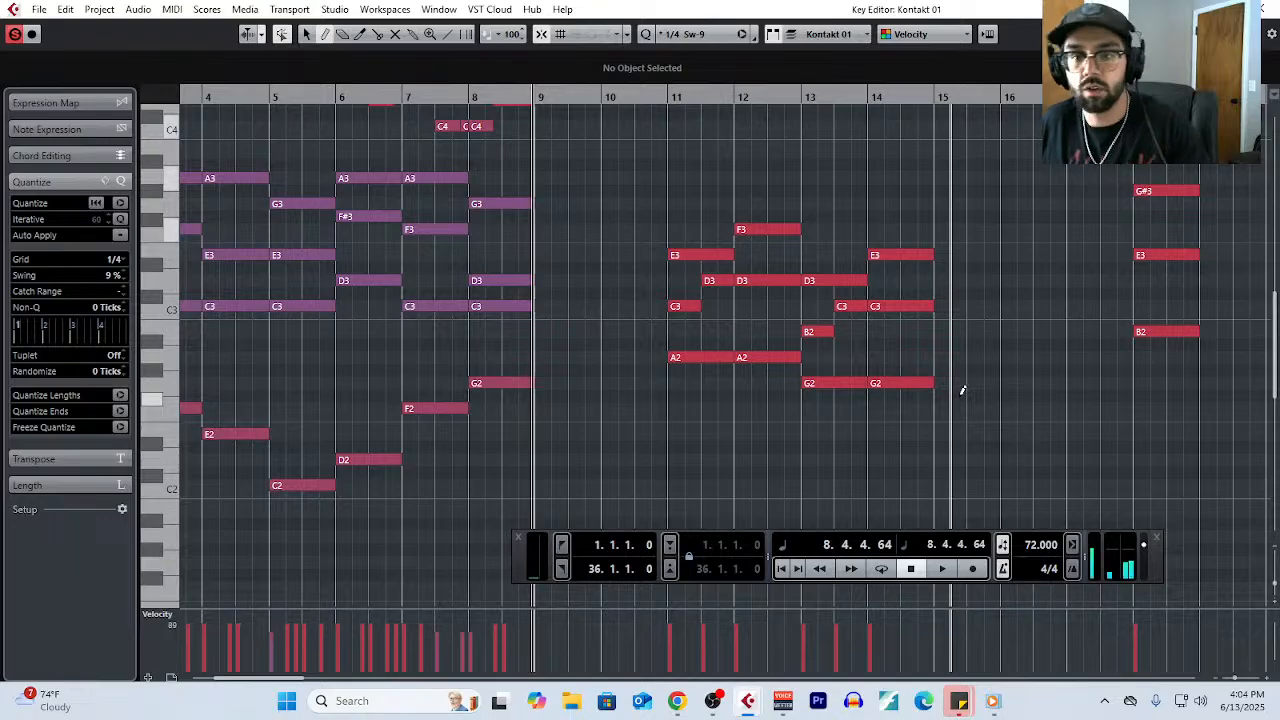
left_click_drag(944, 408, 1000, 408)
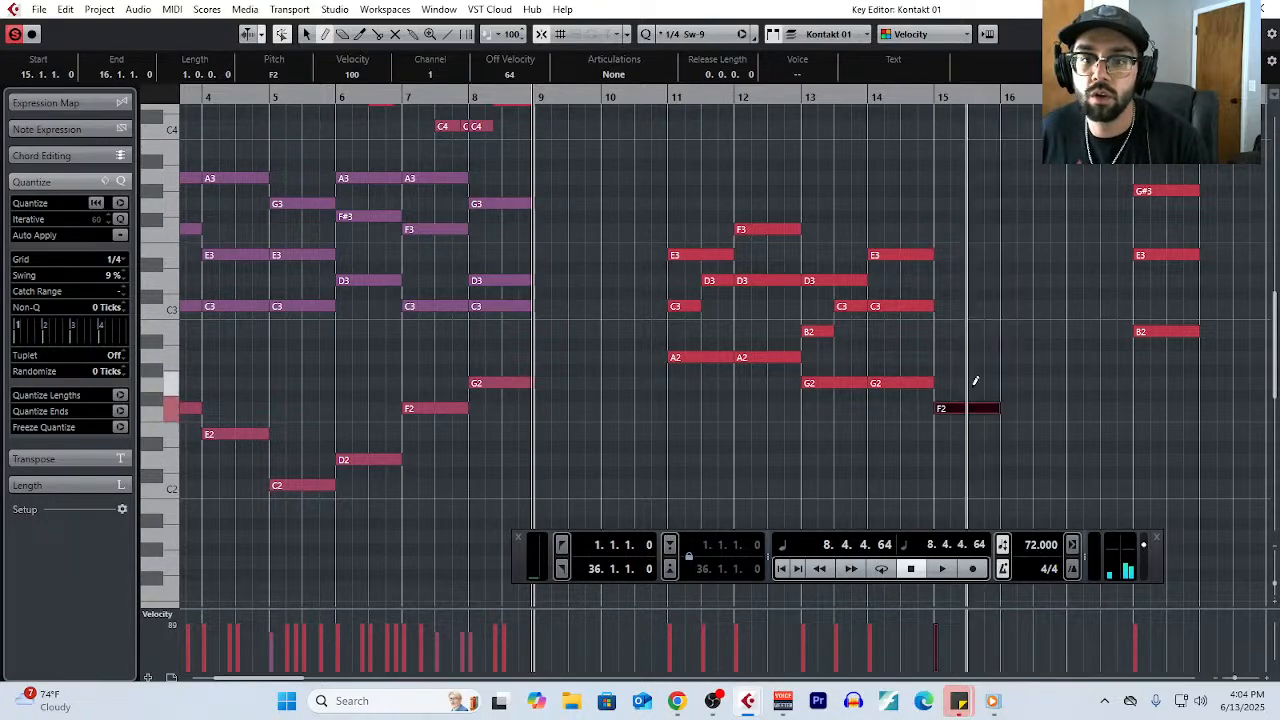
left_click_drag(944, 357, 967, 357)
left_click_drag(944, 306, 994, 306)
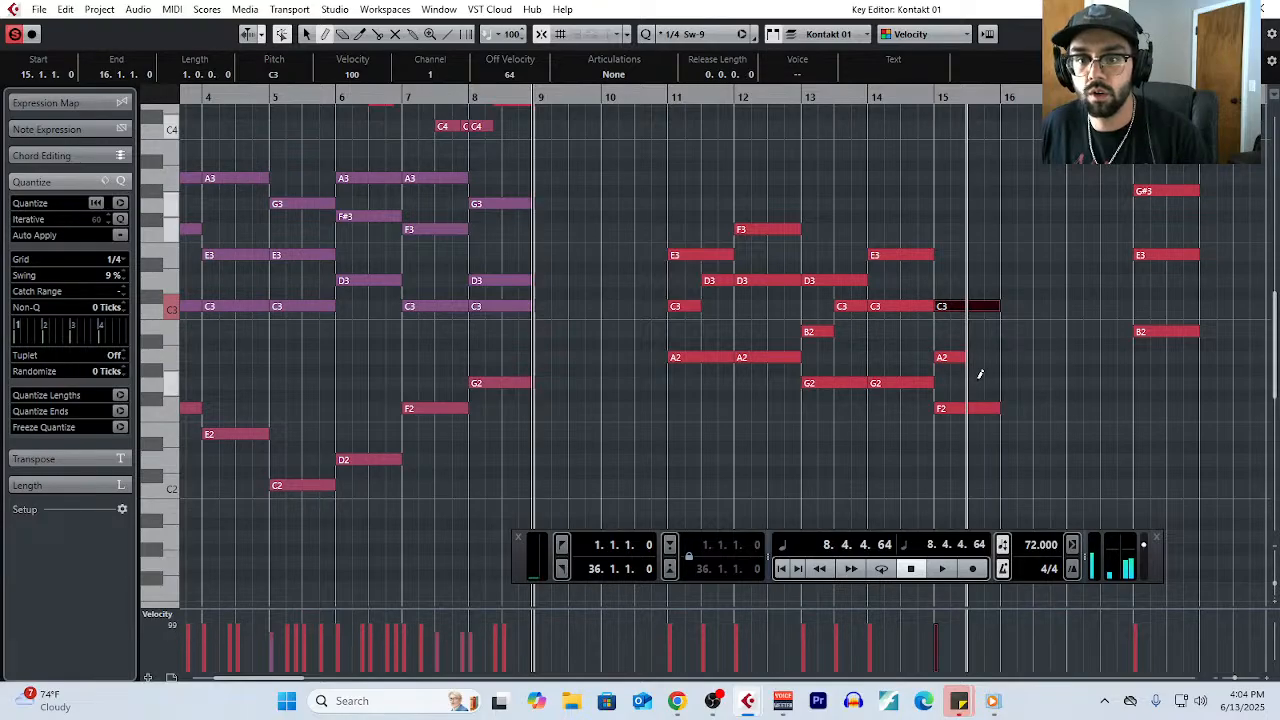
left_click_drag(972, 383, 996, 384)
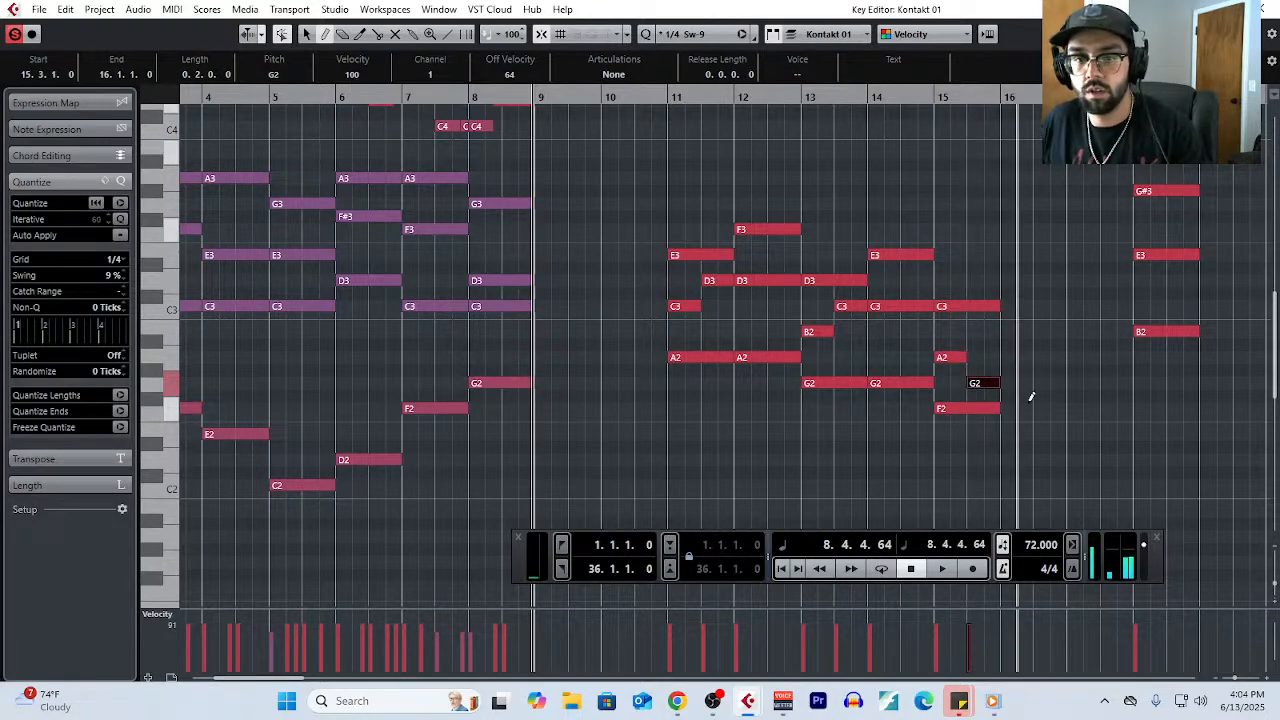
- Draw a one-bar F2, B2 and D3 chord in bar 16, and a half-bar D3 at the start of bar 17
left_click_drag(1005, 406, 1057, 394)
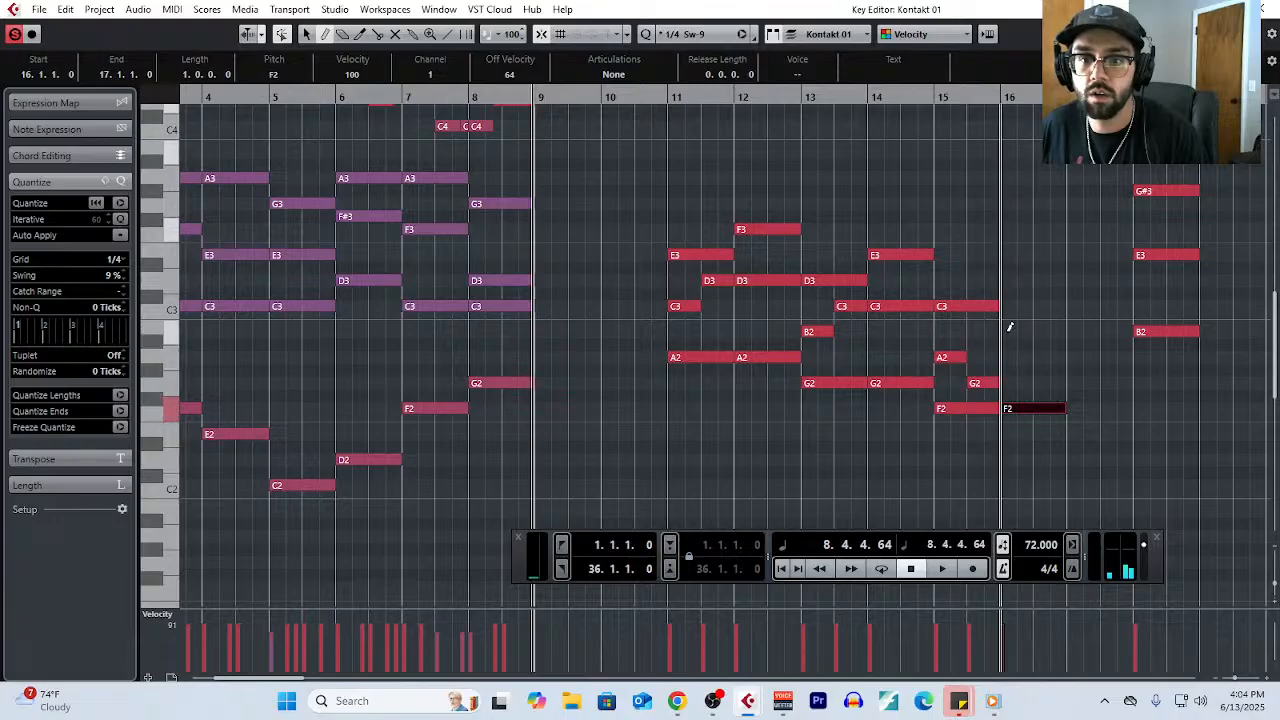
left_click_drag(1009, 323, 1062, 322)
left_click_drag(1008, 280, 1104, 279)
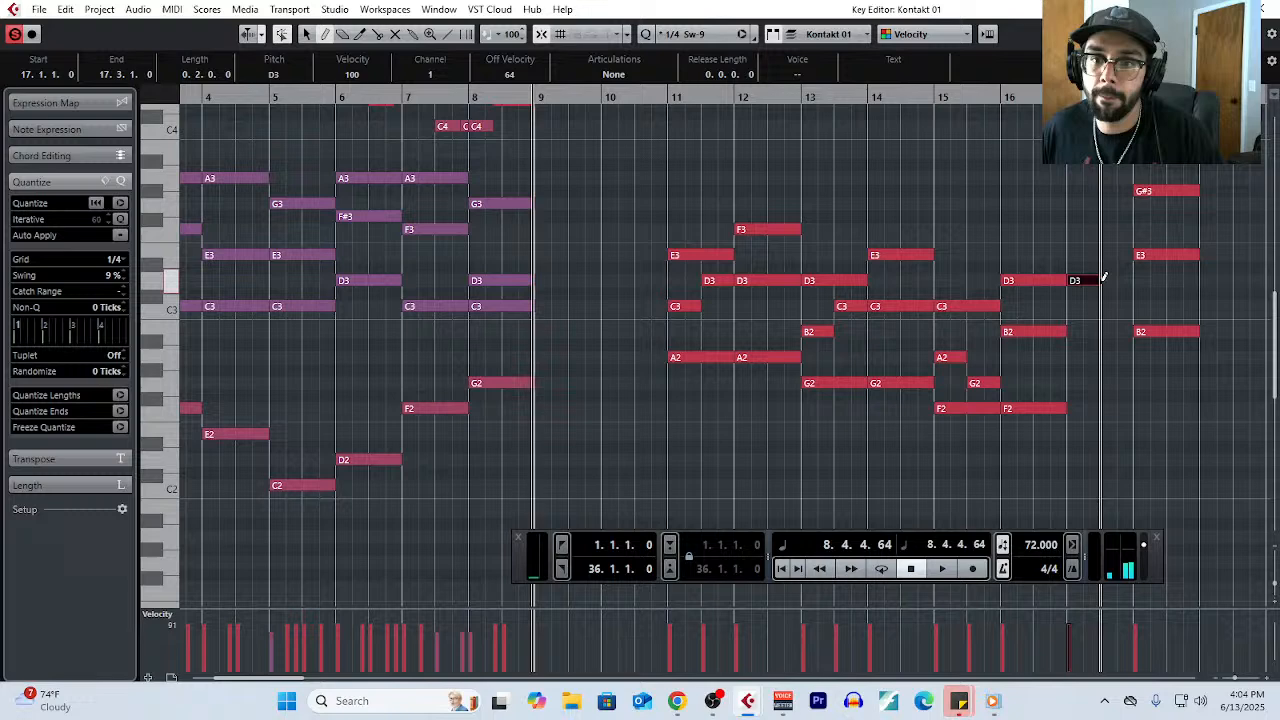
- Add A2 and F#2 in the first half of bar 17, and E3, B2 and G3 in its second half
left_click(1071, 357)
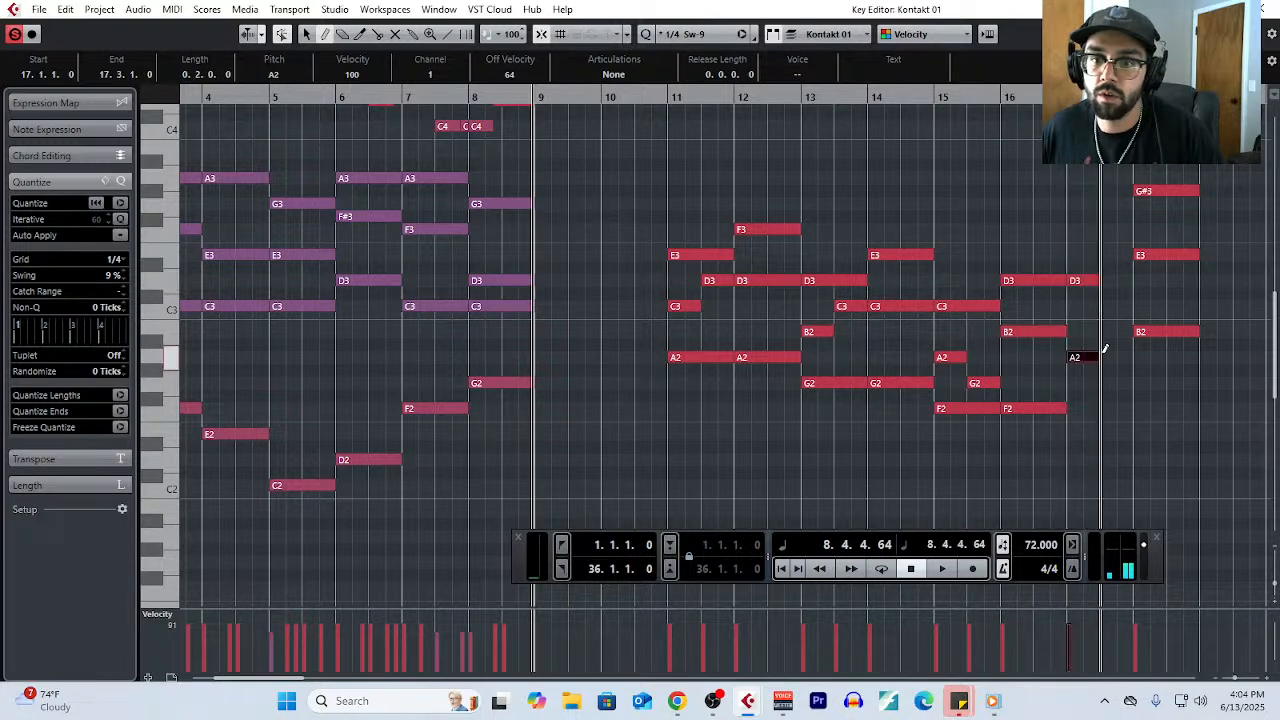
left_click(1071, 394)
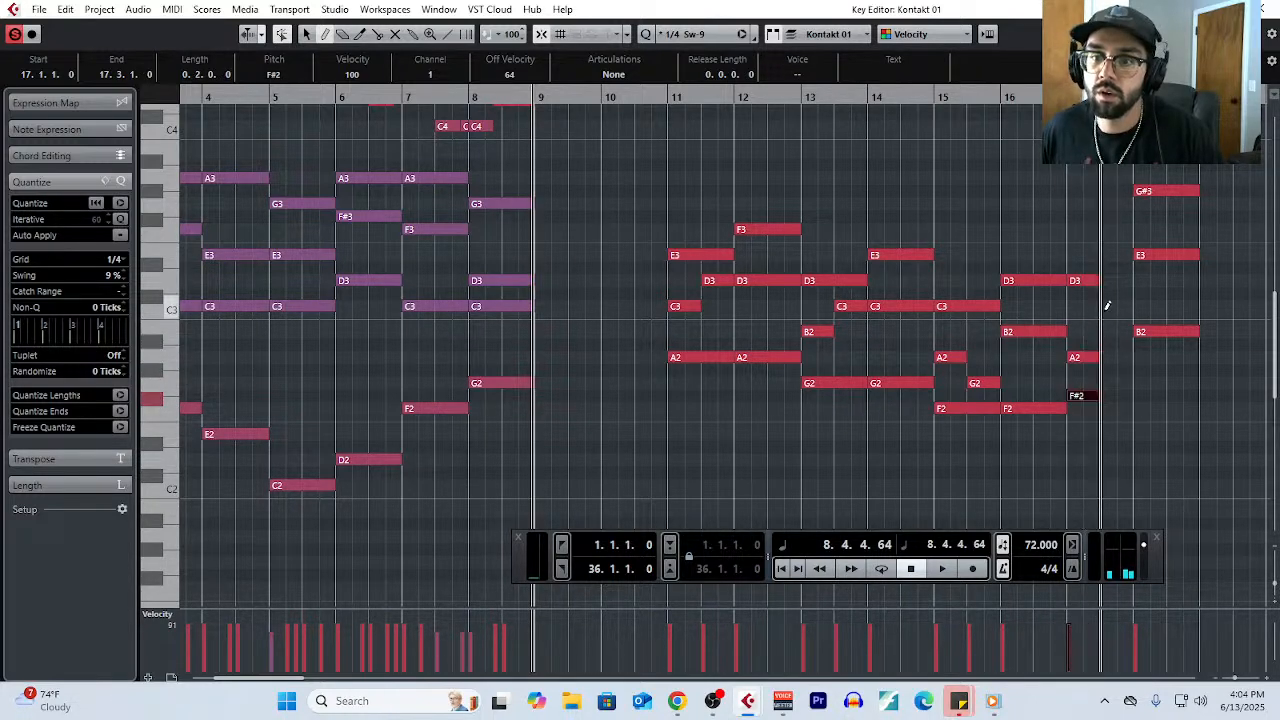
left_click(1107, 255)
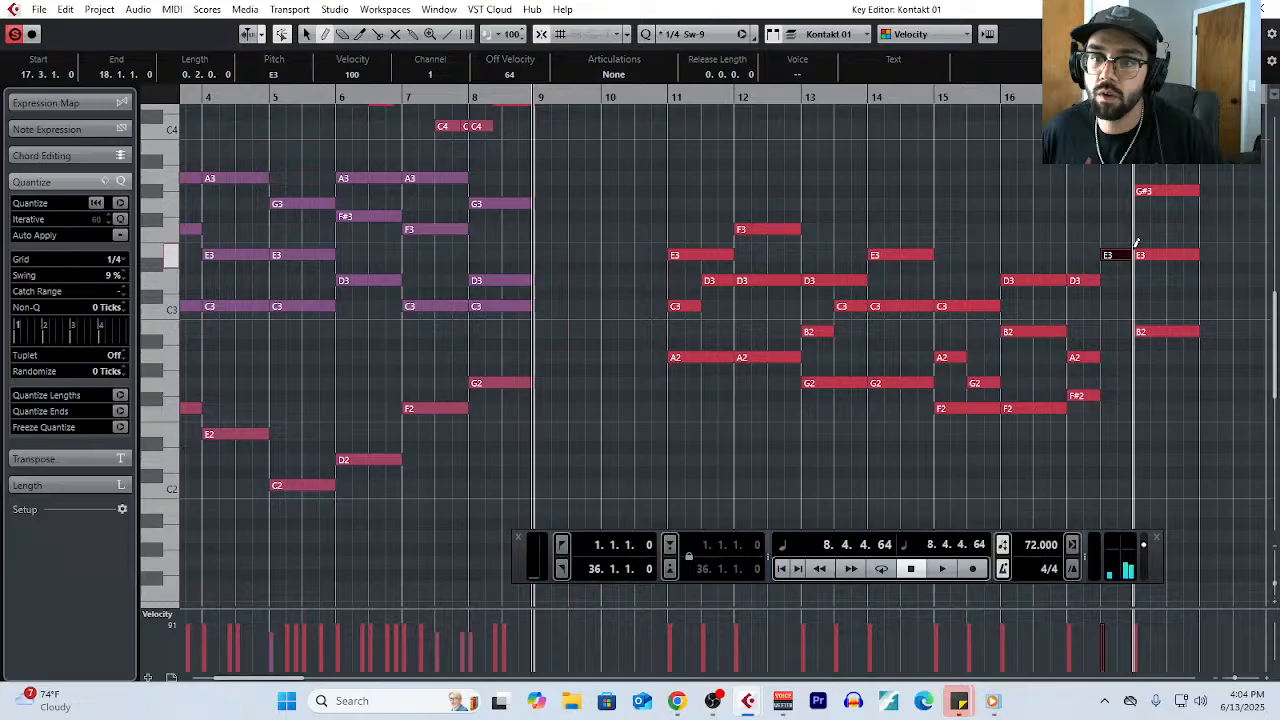
left_click(1107, 331)
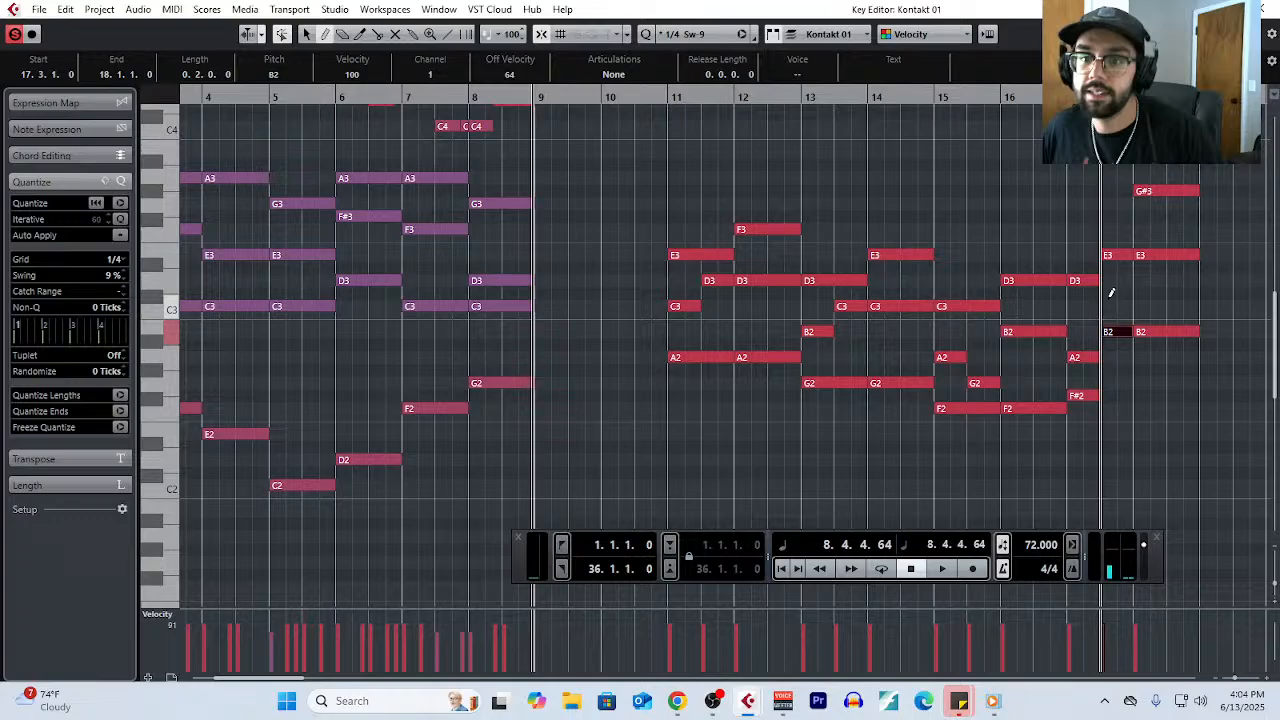
left_click(1112, 203)
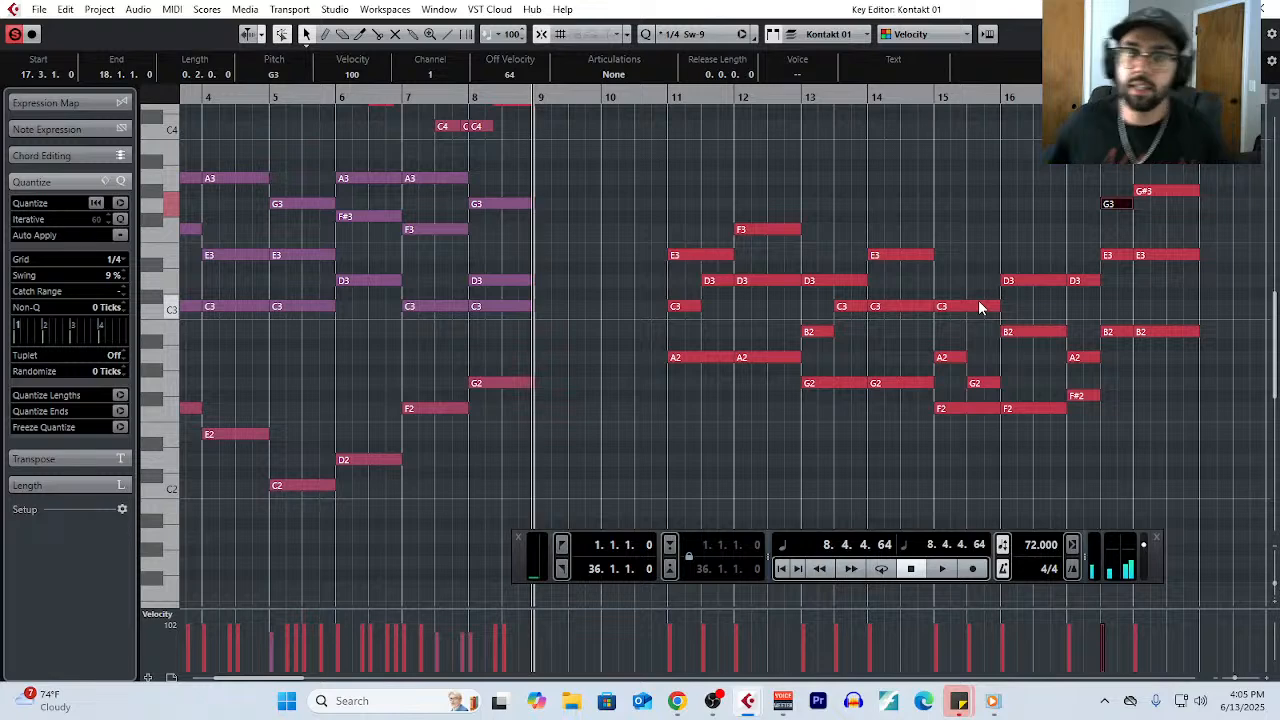
- Split the D3, B2 and F2 notes of bar 16's chord at beat 3
left_click_drag(1027, 272, 1048, 440)
right_click(1046, 443)
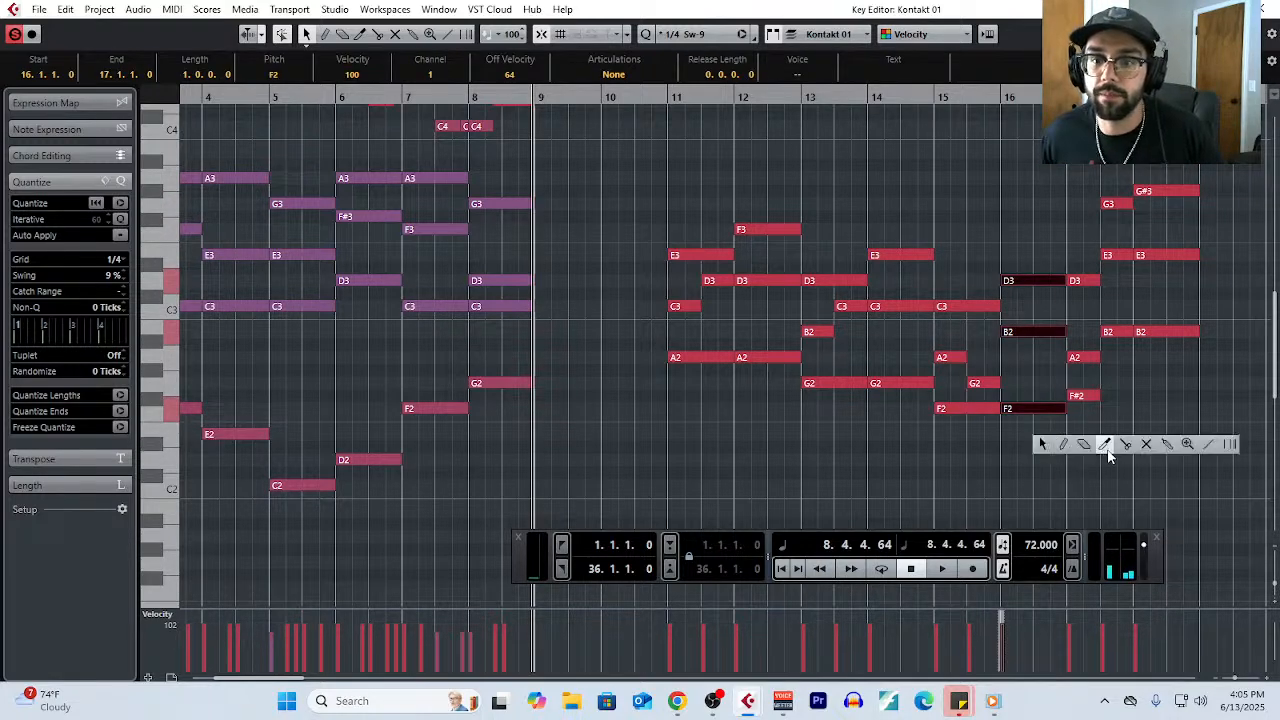
left_click(1125, 444)
left_click(1034, 340)
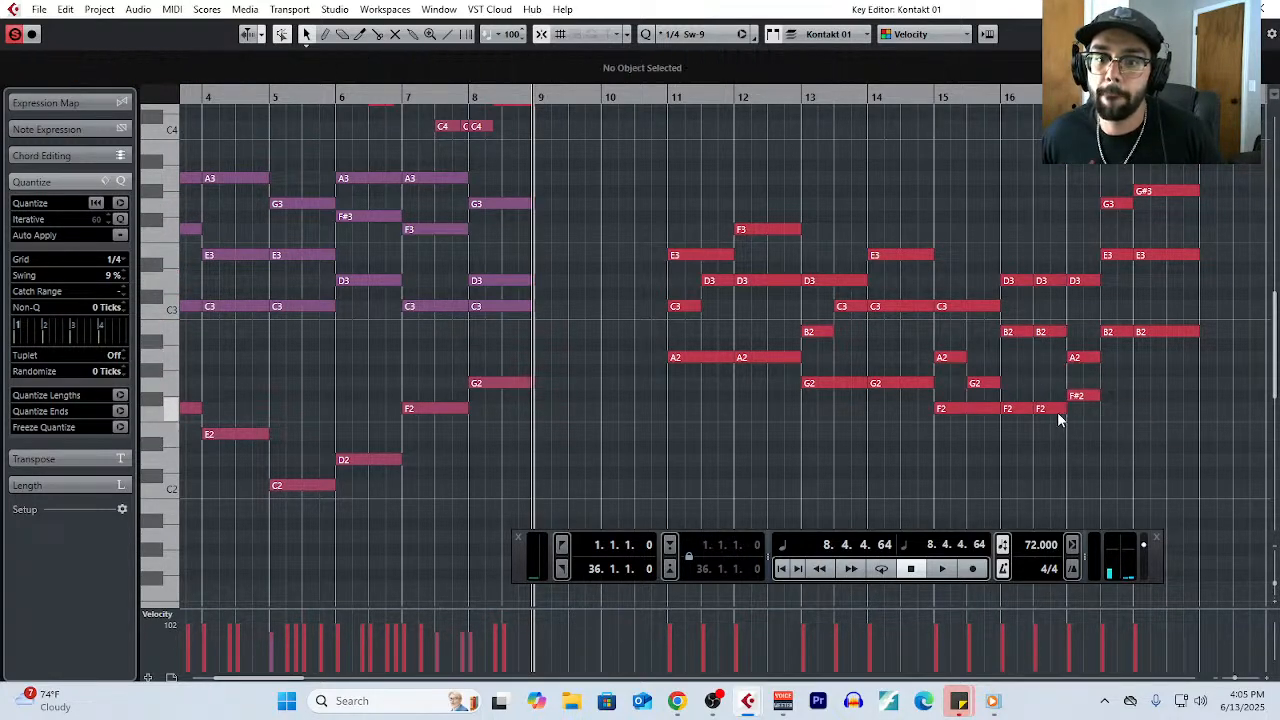
- Try moving the second-half F2 to G2 and B2 to A#2 in bar 16, and undo both moves
left_click_drag(1057, 412, 1052, 395)
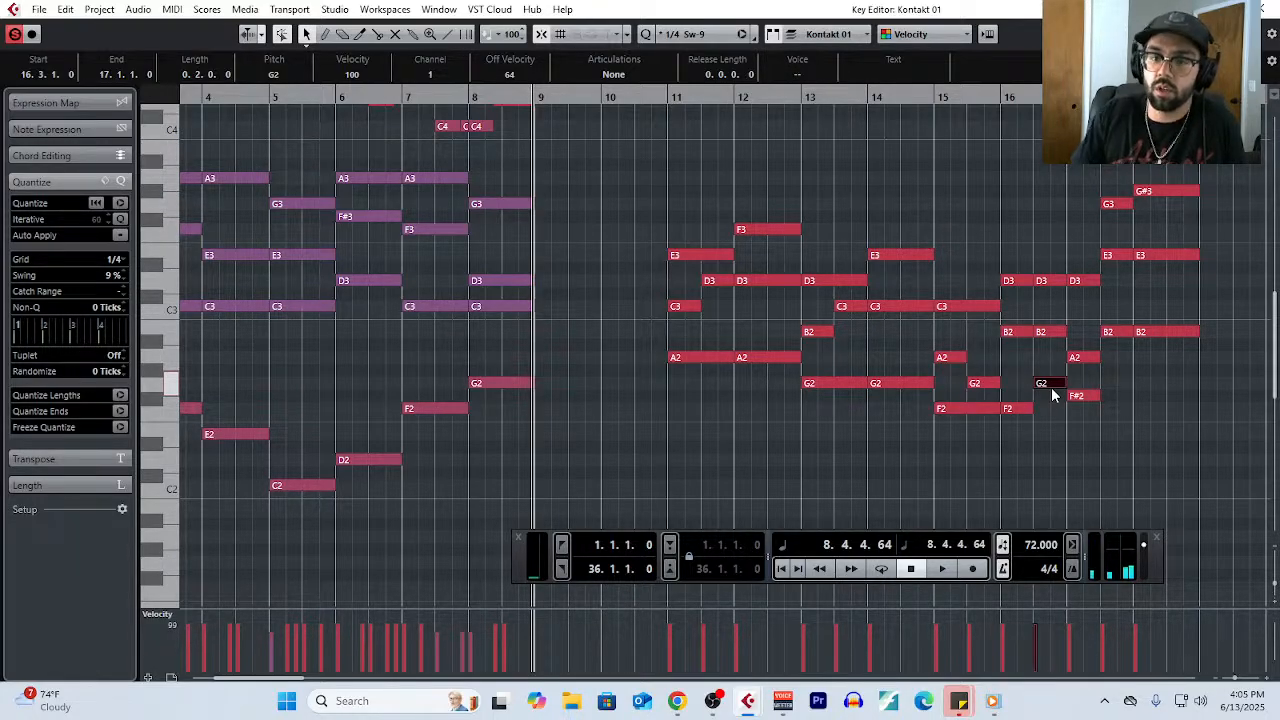
left_click_drag(1051, 389, 1047, 348)
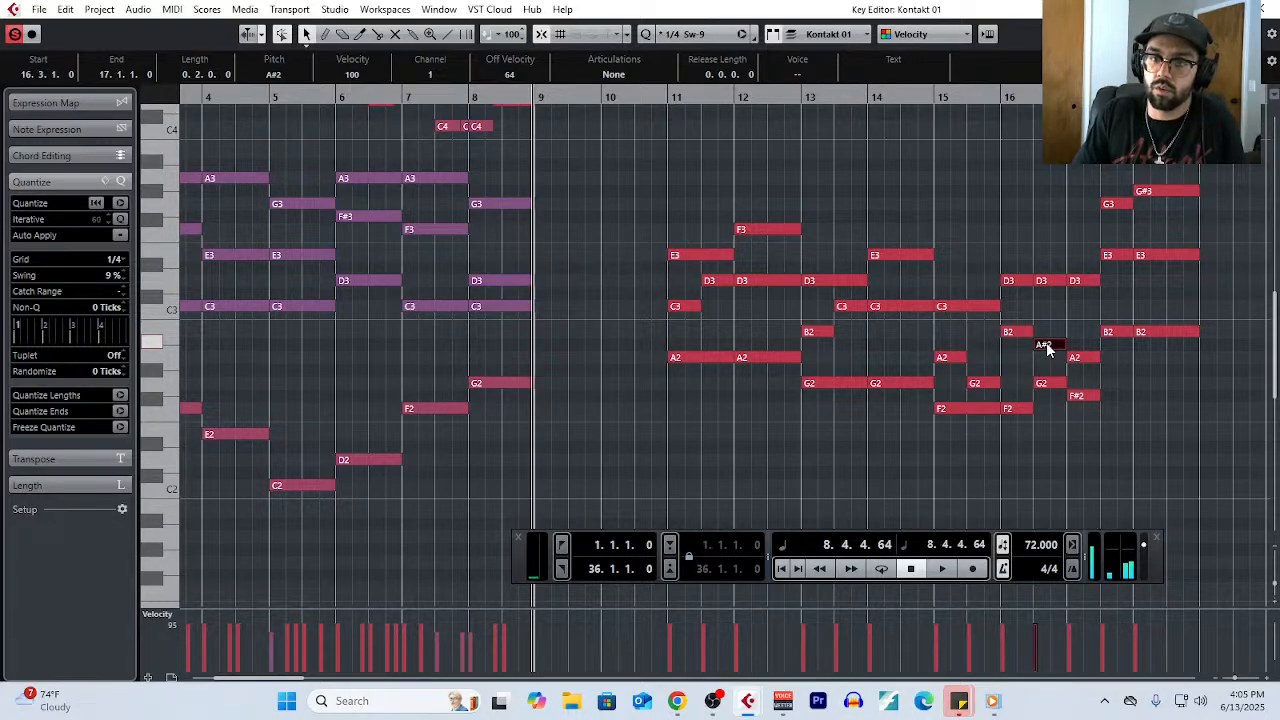
key("ctrl+z")
key("ctrl+z")
key("ctrl+z")
key("ctrl+z")
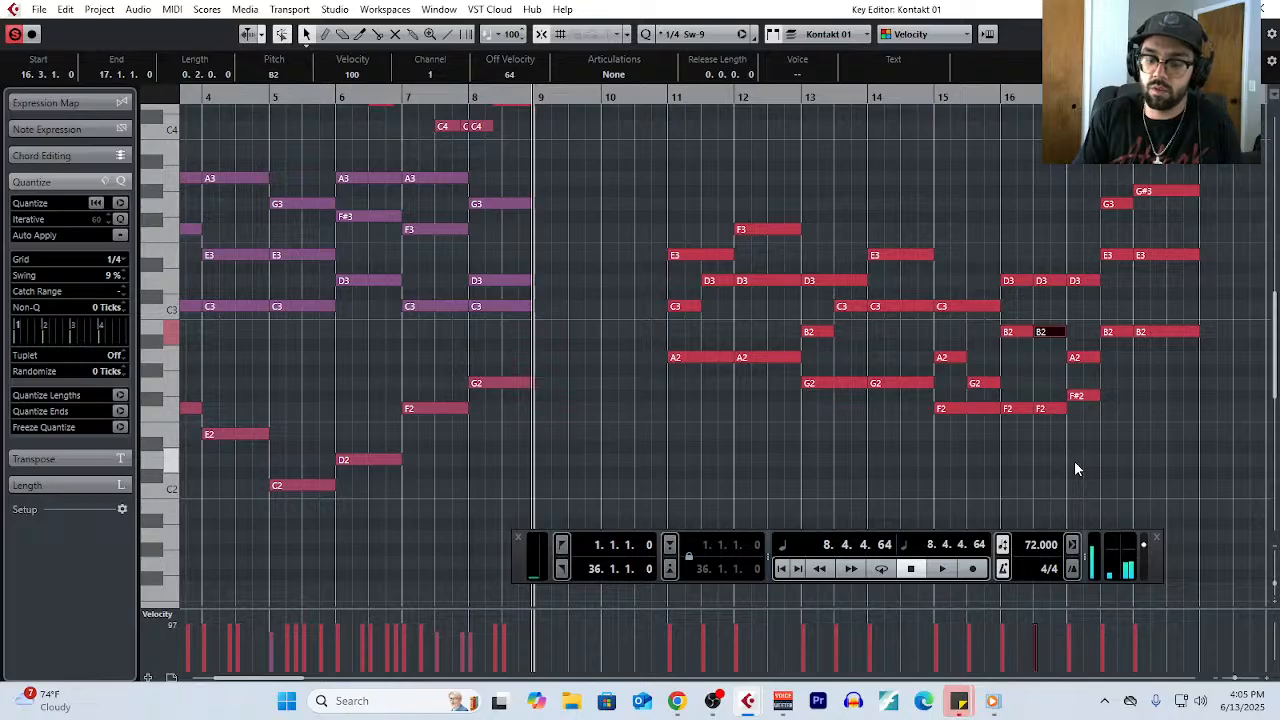
- Raise the F2 in the second half of bar 16 to G2
left_click(1076, 466)
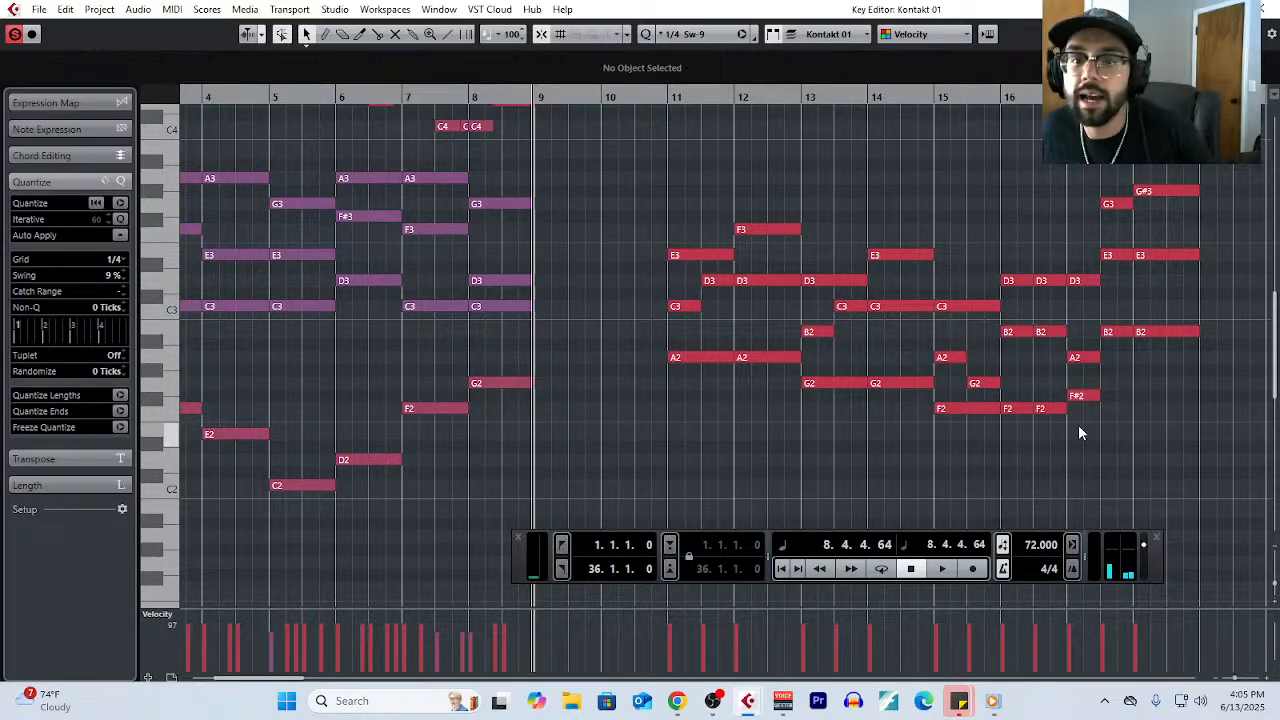
left_click_drag(1048, 416, 1050, 390)
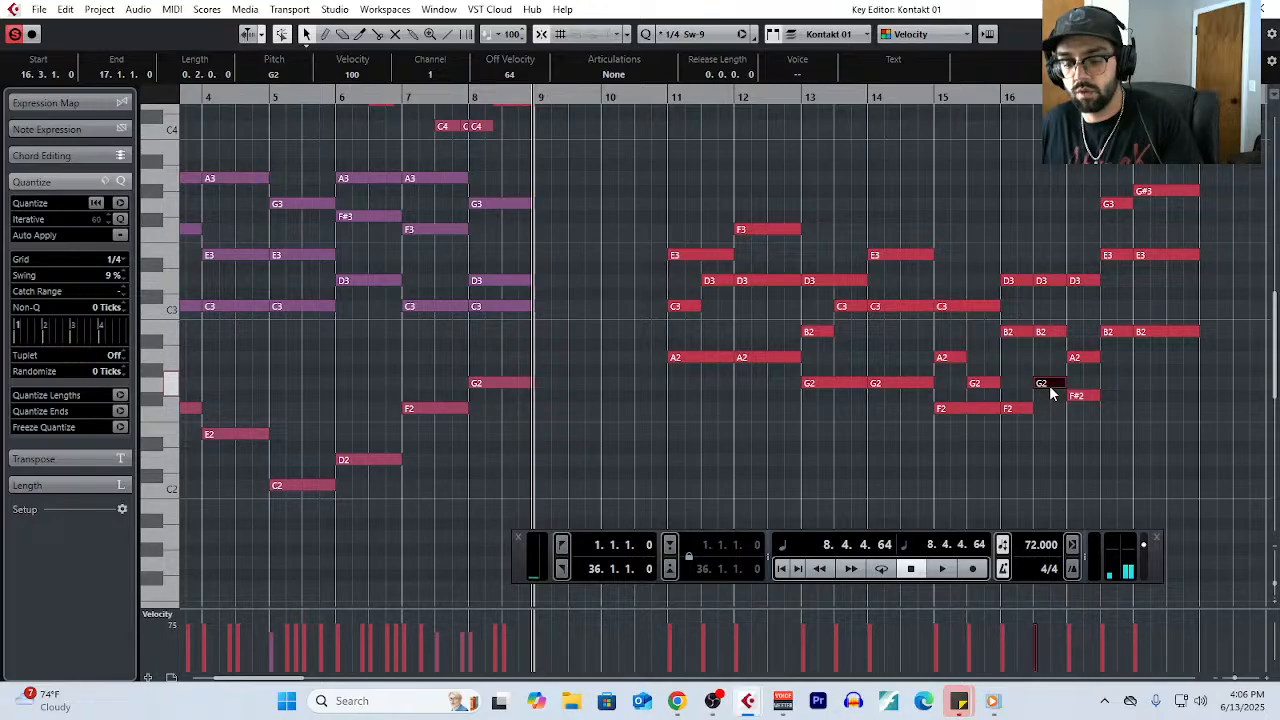
- Lower bar 17's F#2 to F2, and revoice its second-half chord by moving B2 to G#2 and G3 to B2
left_click(1050, 393)
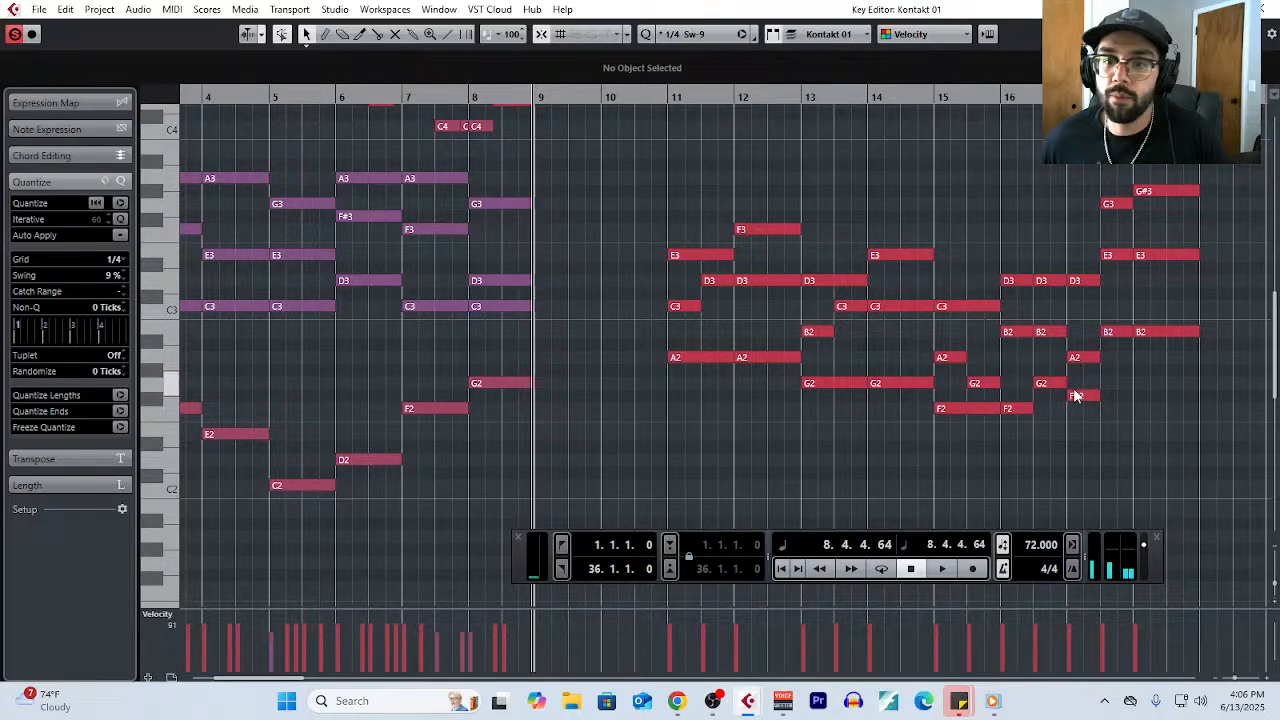
left_click(1076, 396)
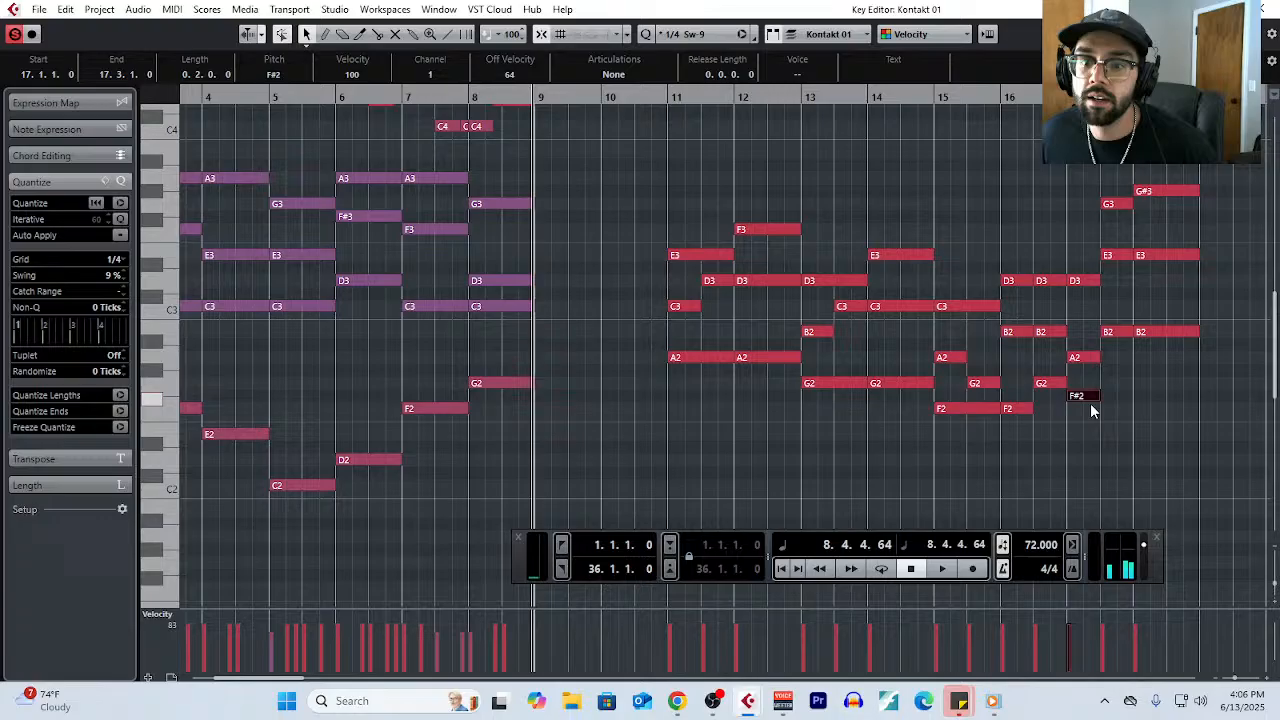
left_click_drag(1091, 402, 1092, 414)
left_click_drag(1119, 335, 1120, 377)
left_click_drag(1122, 206, 1122, 338)
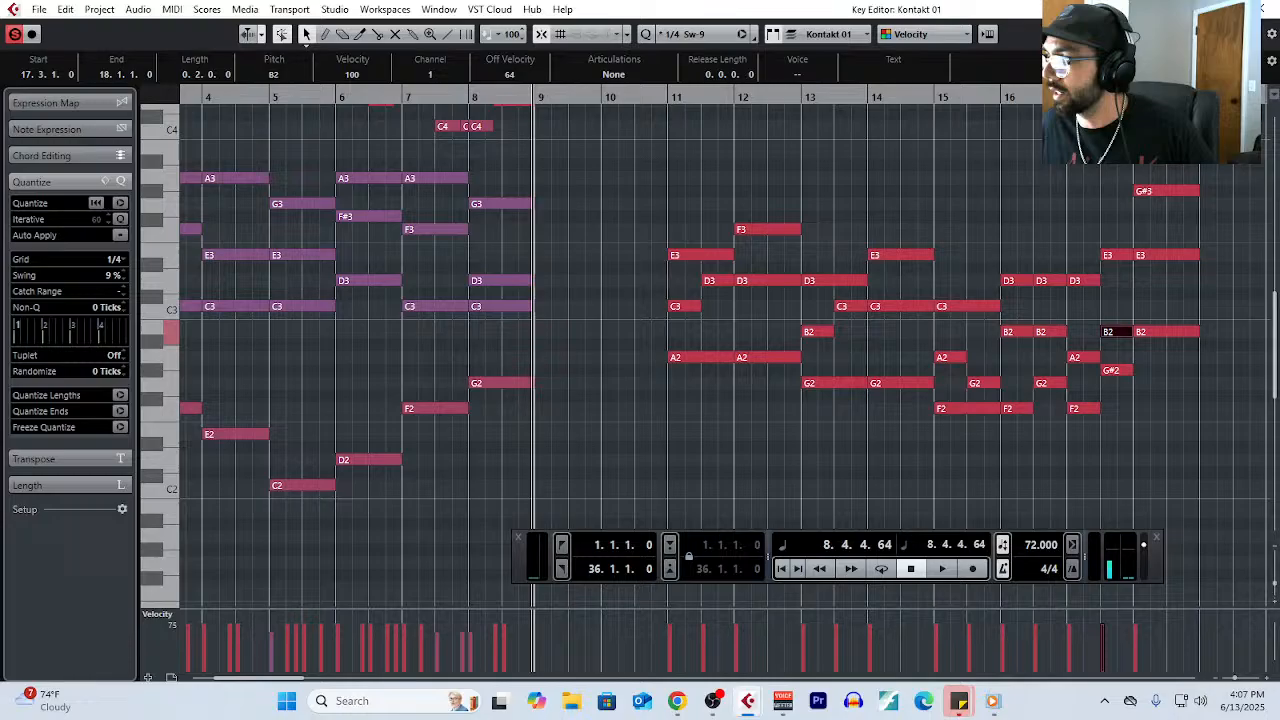
- Revoice bar 17 as G2, B2, E3 followed by G#2, B2, E3, and bar 18 as A2, C3, E3
left_click(1044, 448)
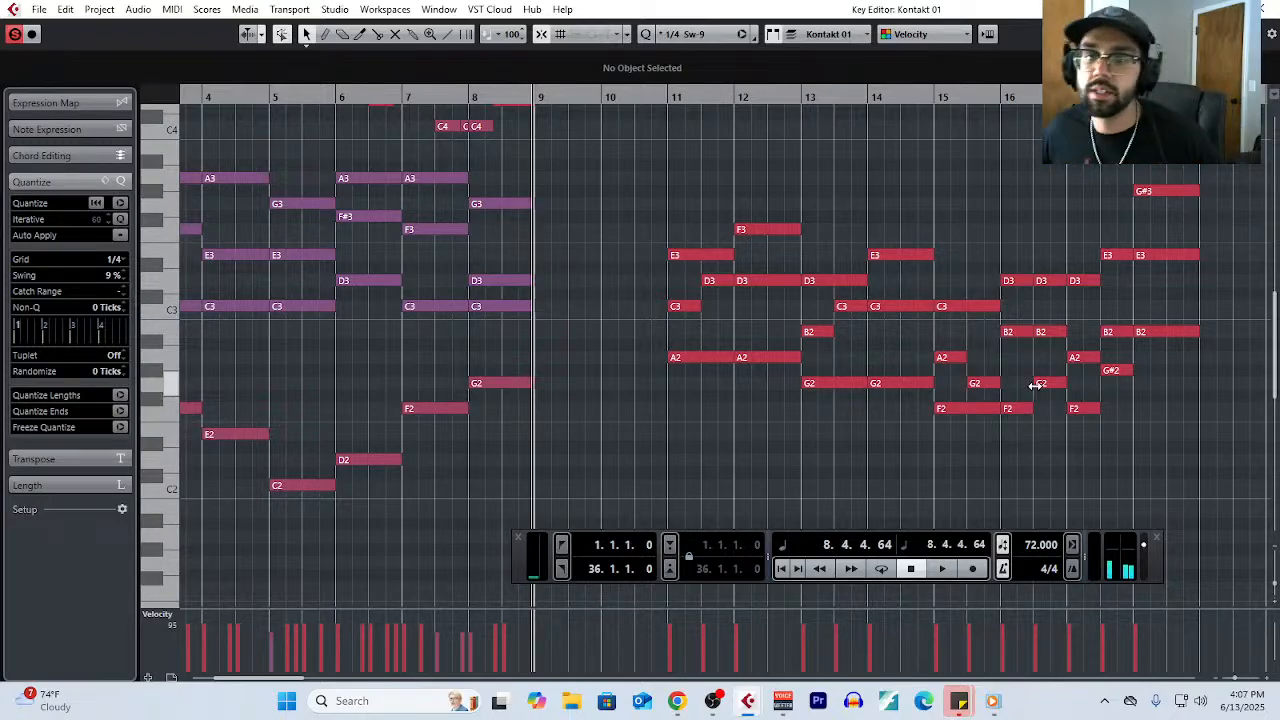
left_click(1112, 372)
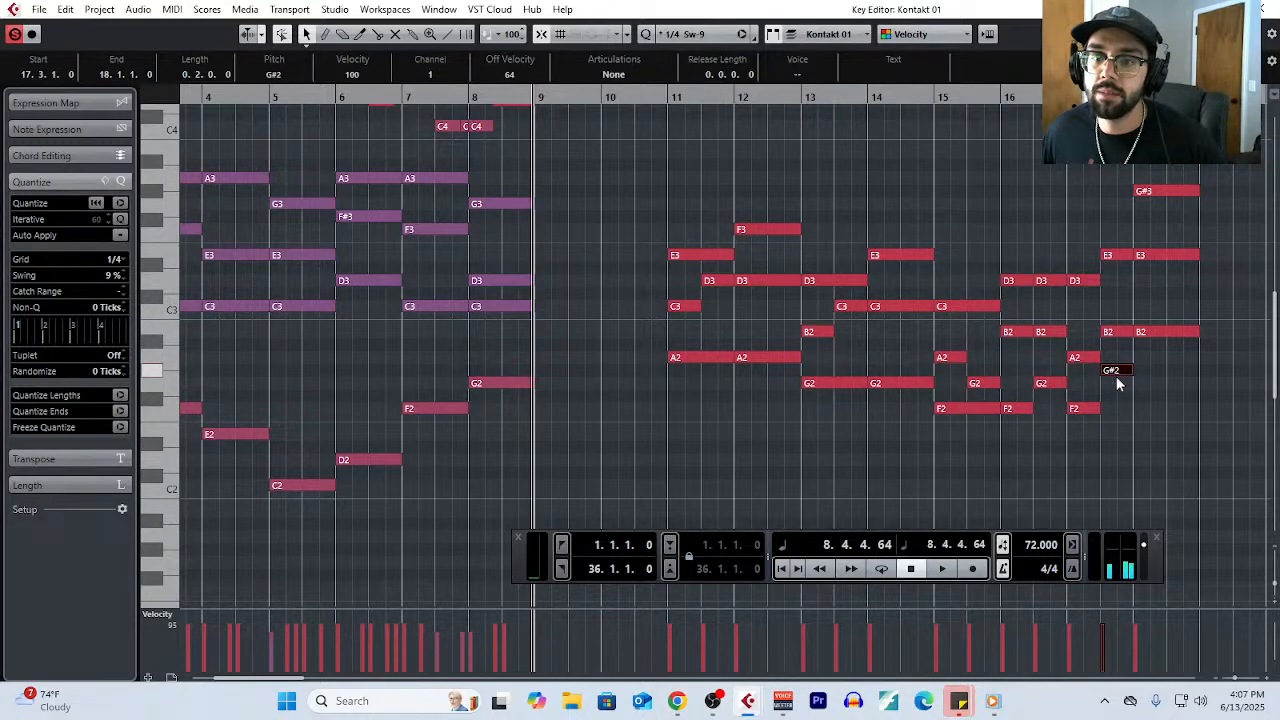
left_click_drag(1117, 378, 1118, 388)
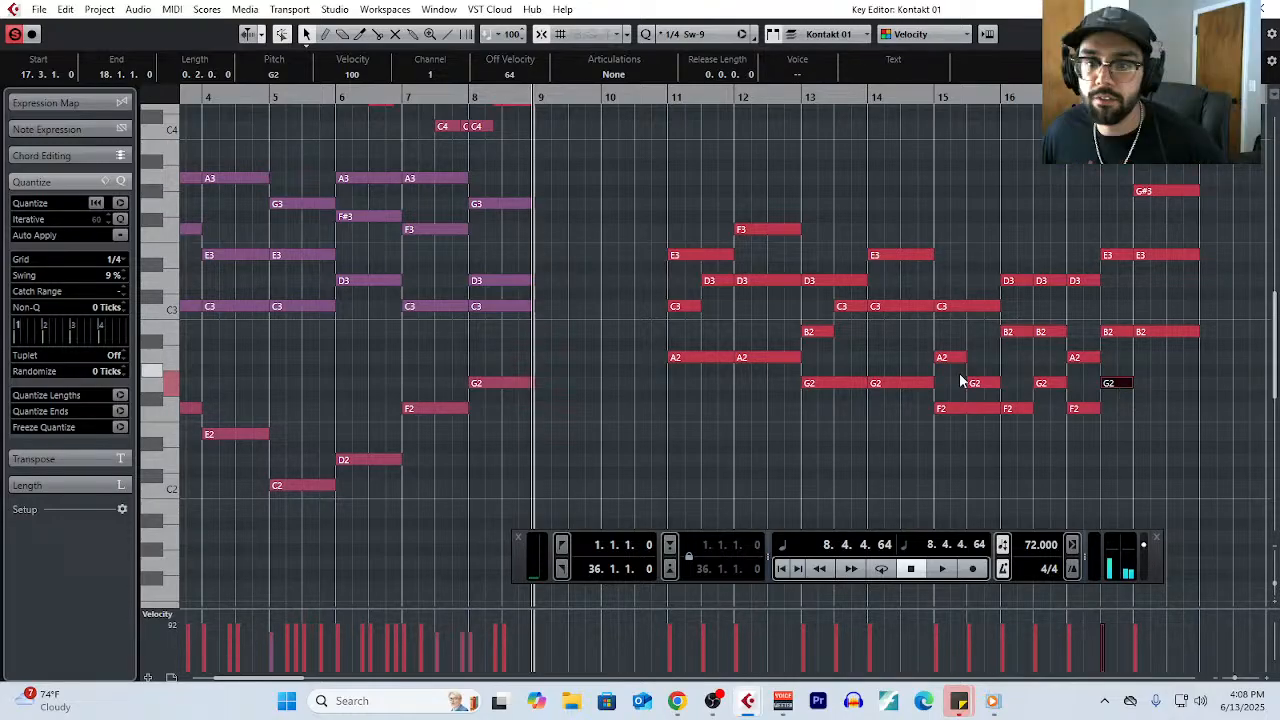
left_click(1009, 306)
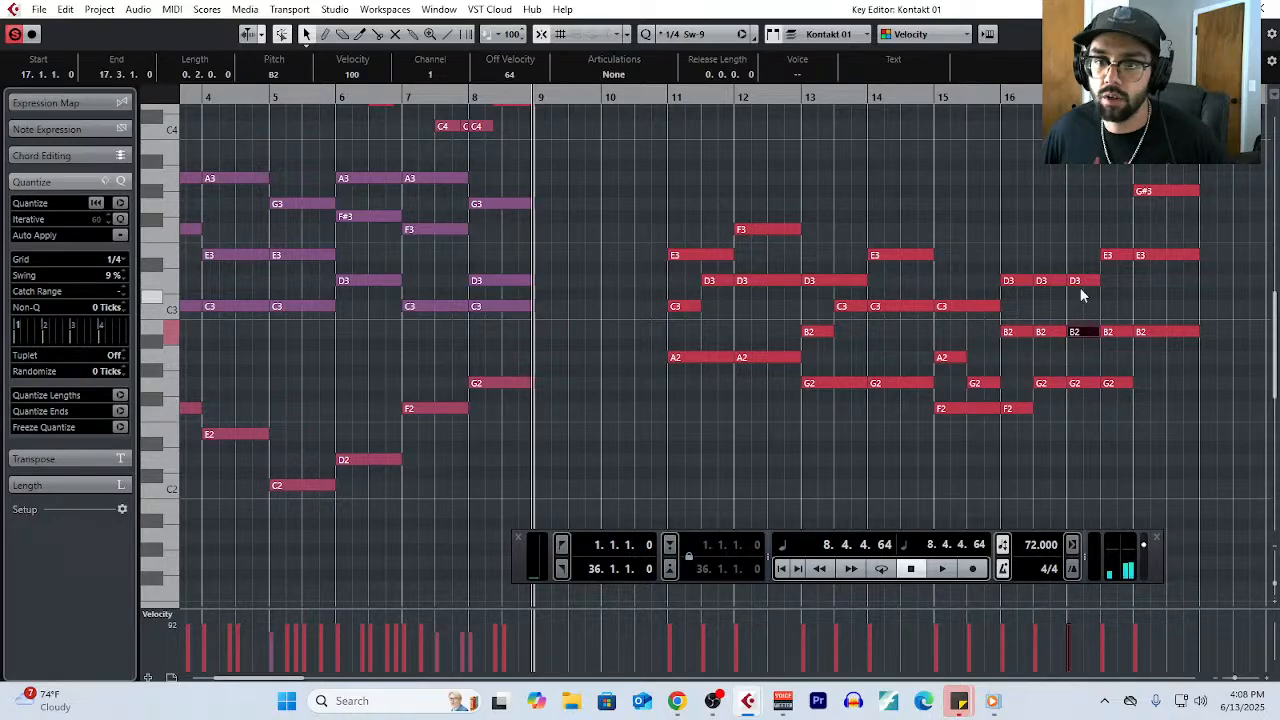
left_click_drag(1115, 383, 1122, 370)
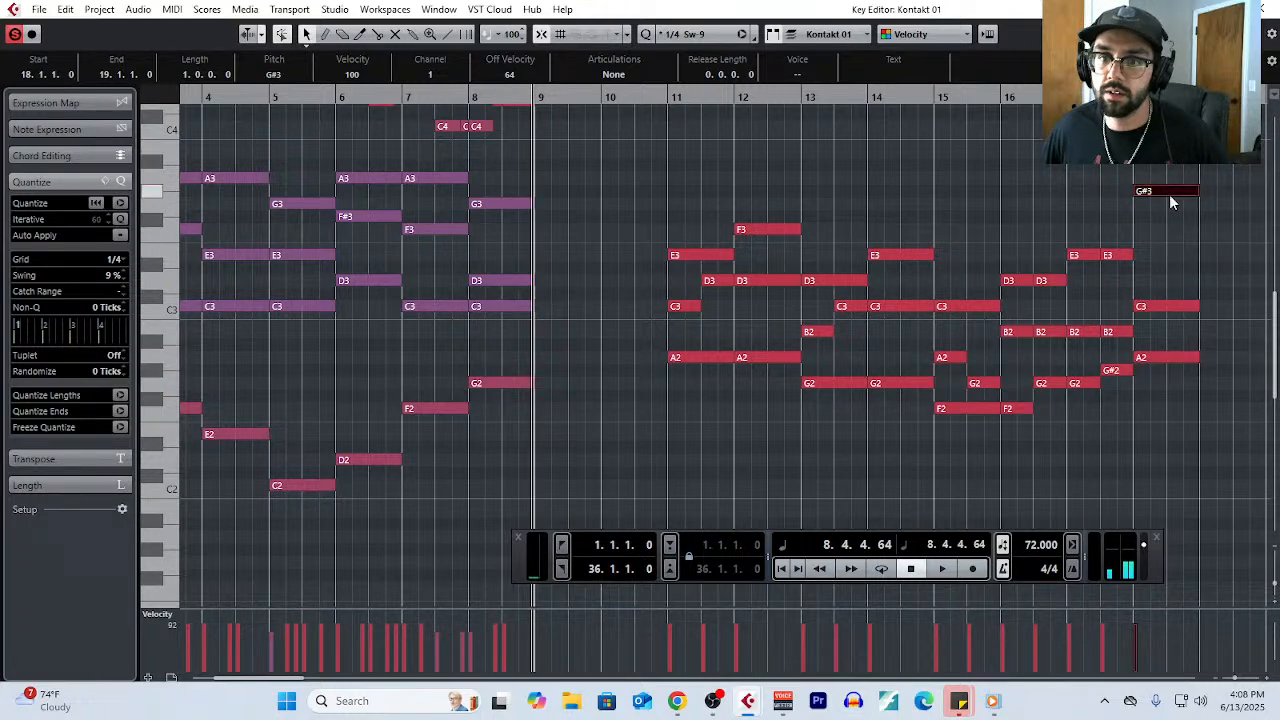
- Play the progression from bar 11 while splitting the held notes at beat 3 of bars 11, 13 and 15
left_click(675, 97)
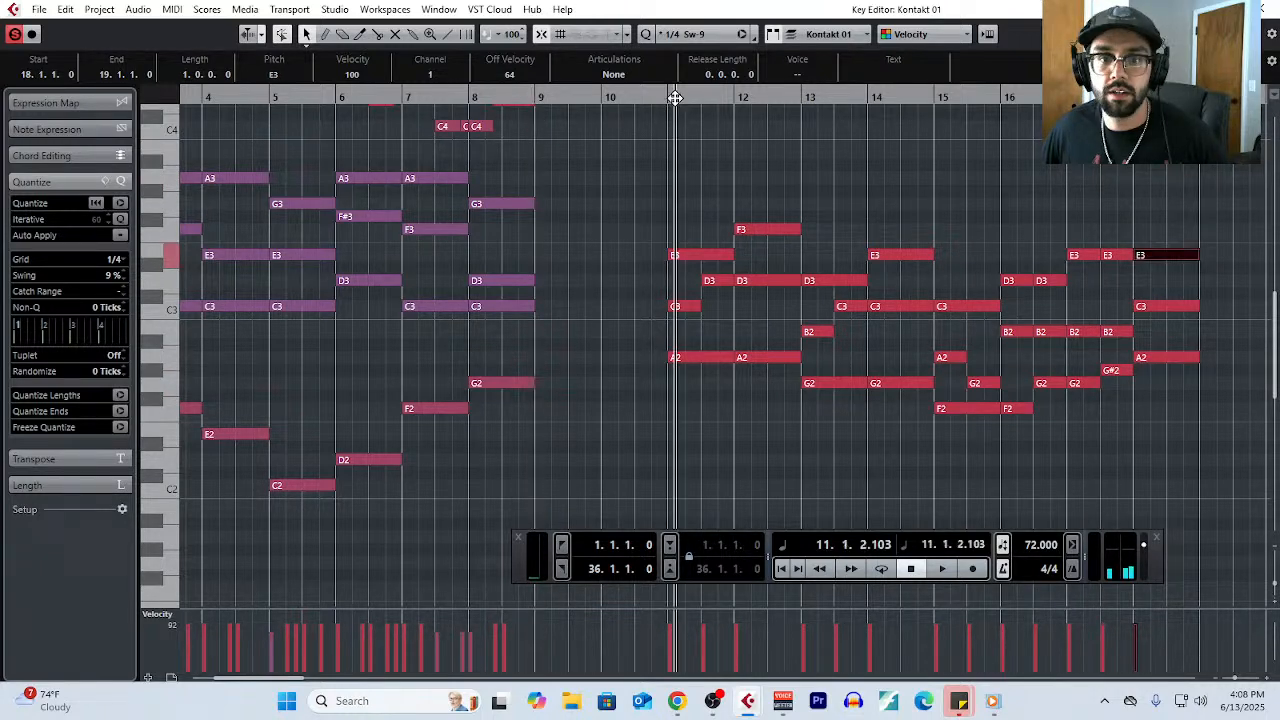
key("space")
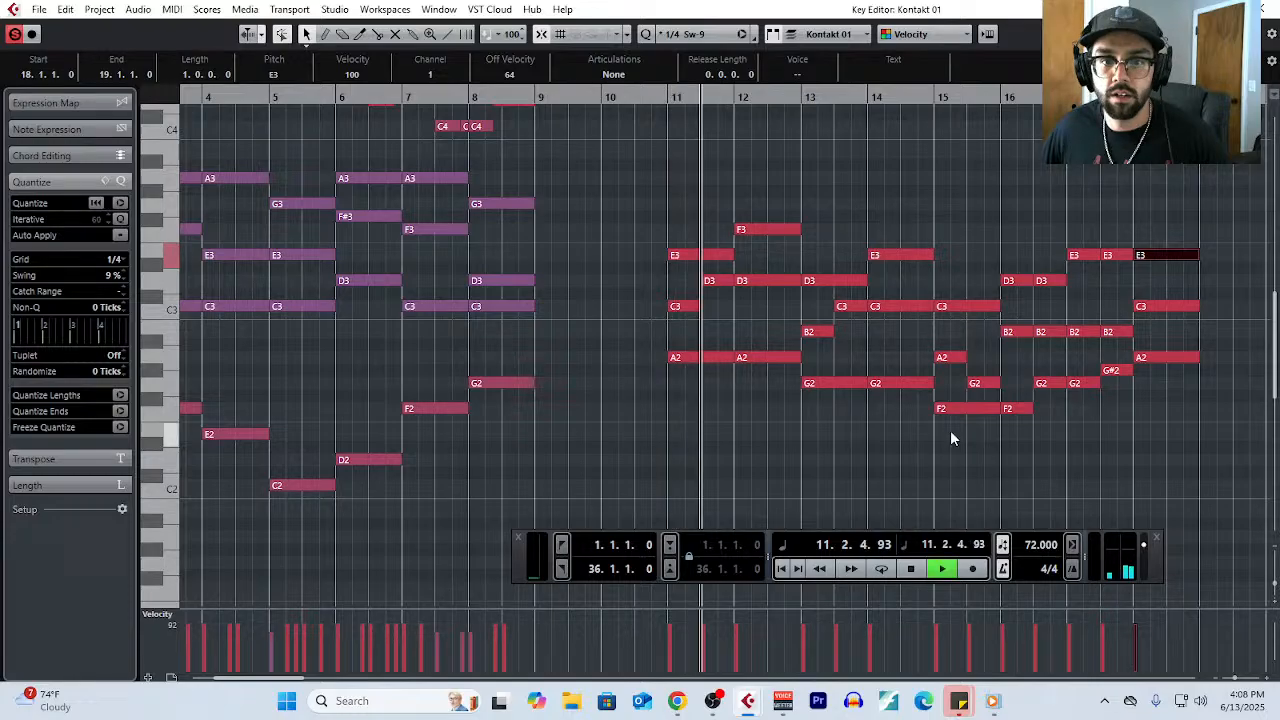
left_click_drag(697, 217, 702, 343)
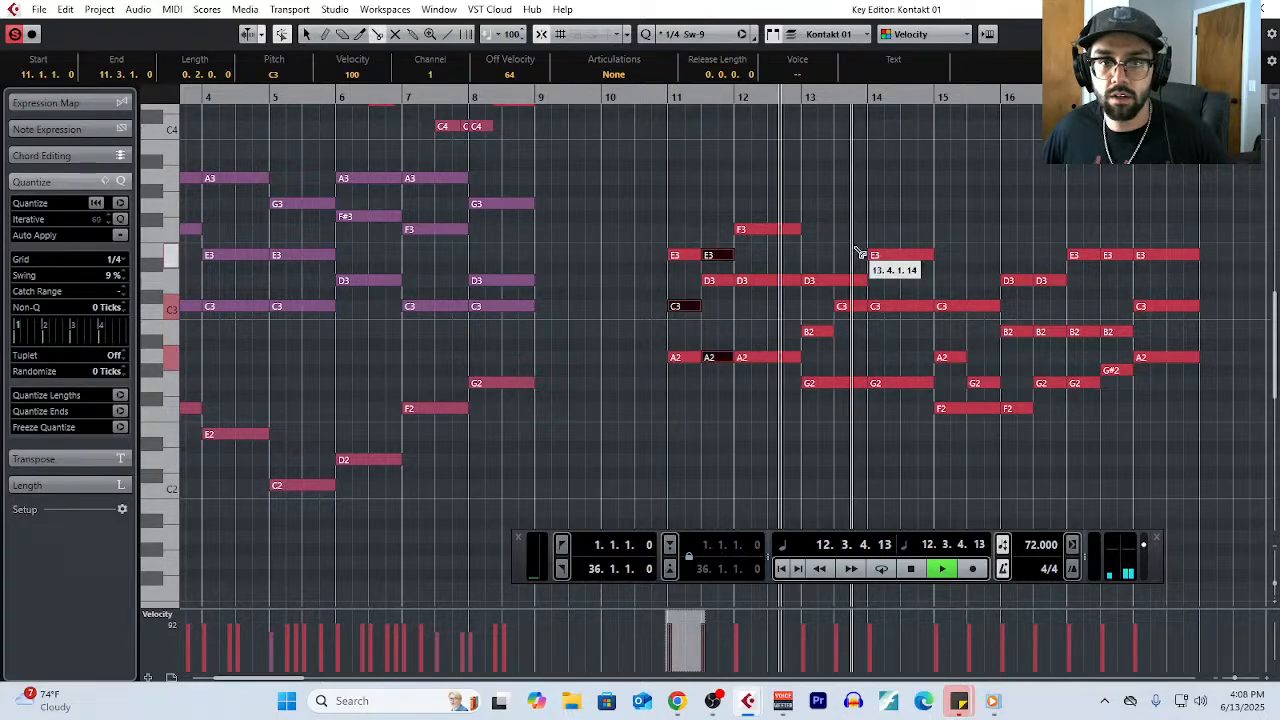
left_click_drag(838, 262, 838, 383)
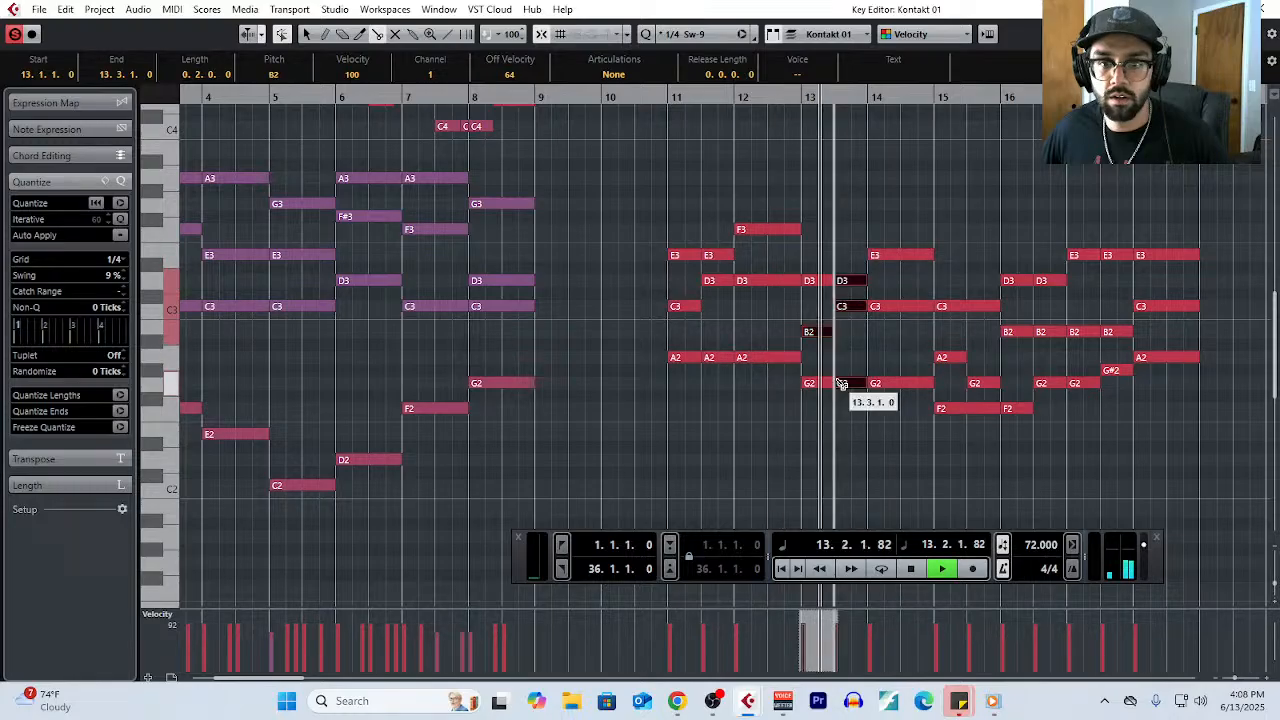
left_click_drag(975, 298, 975, 412)
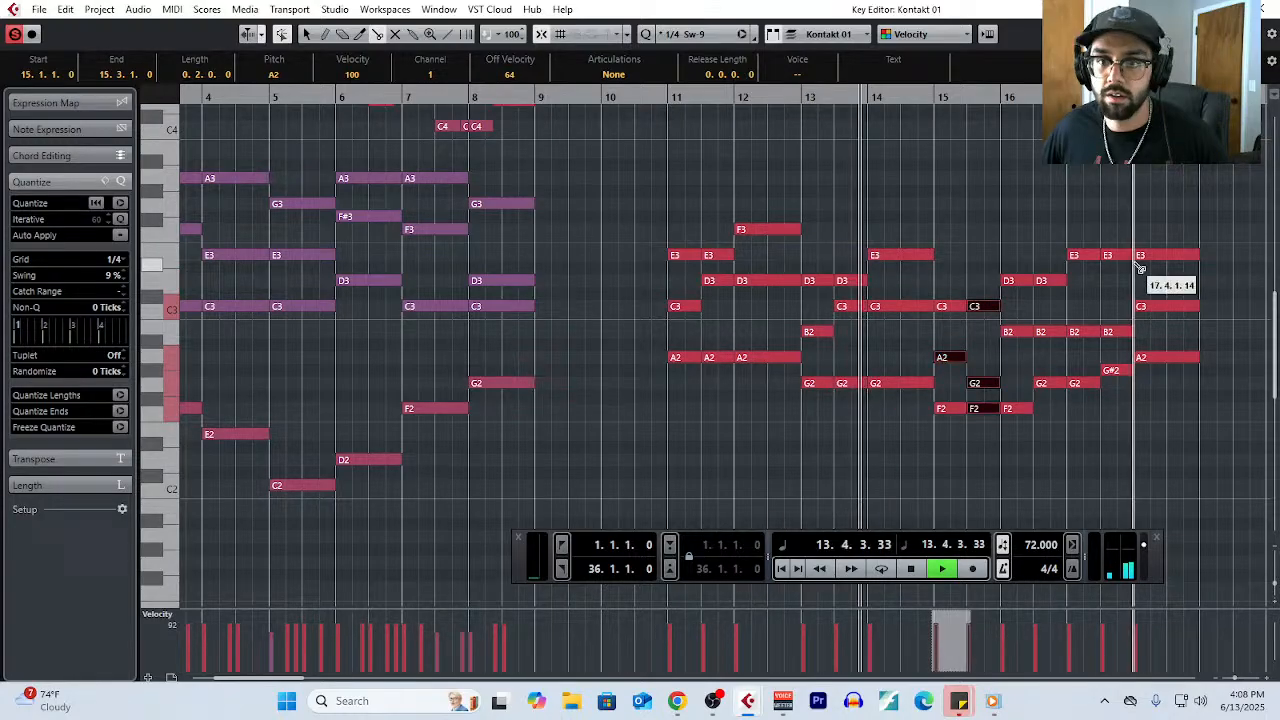
right_click(1186, 405)
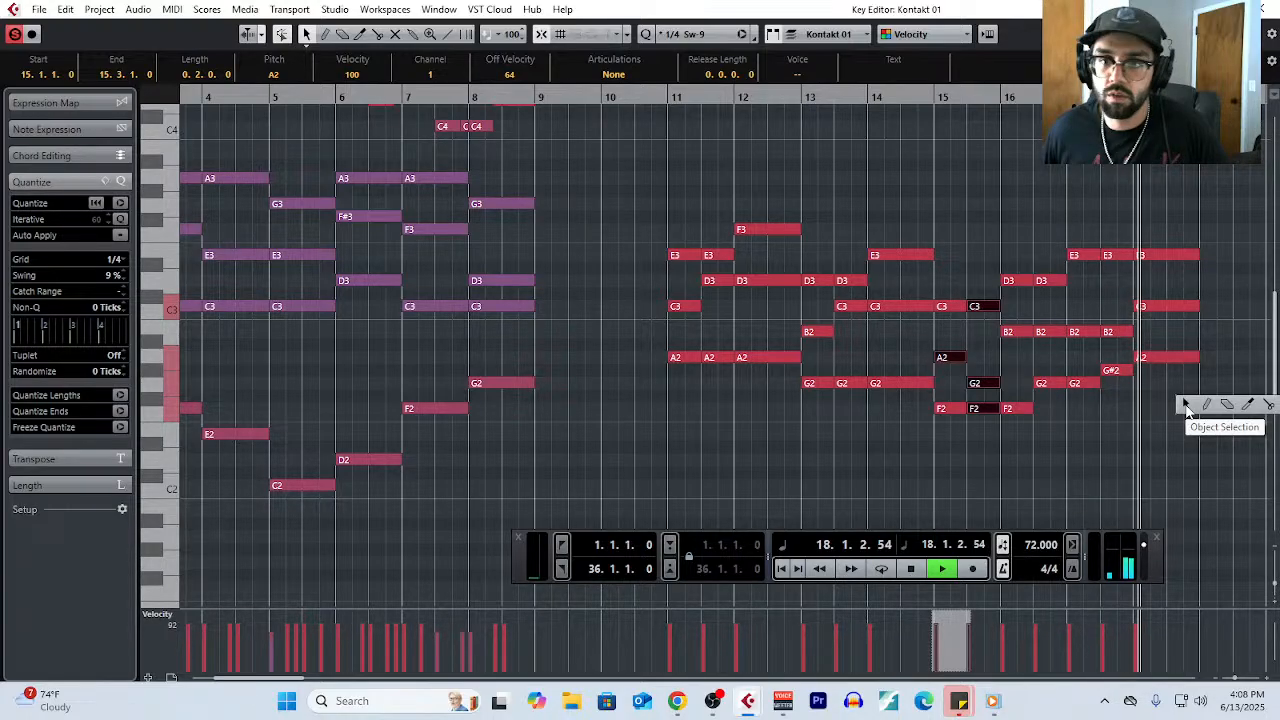
key("space")
left_click(1187, 406)
- Transpose the three E3 notes in bars 17 and 18 down an octave to E2
left_click(1083, 255)
left_click(1116, 255, "shift")
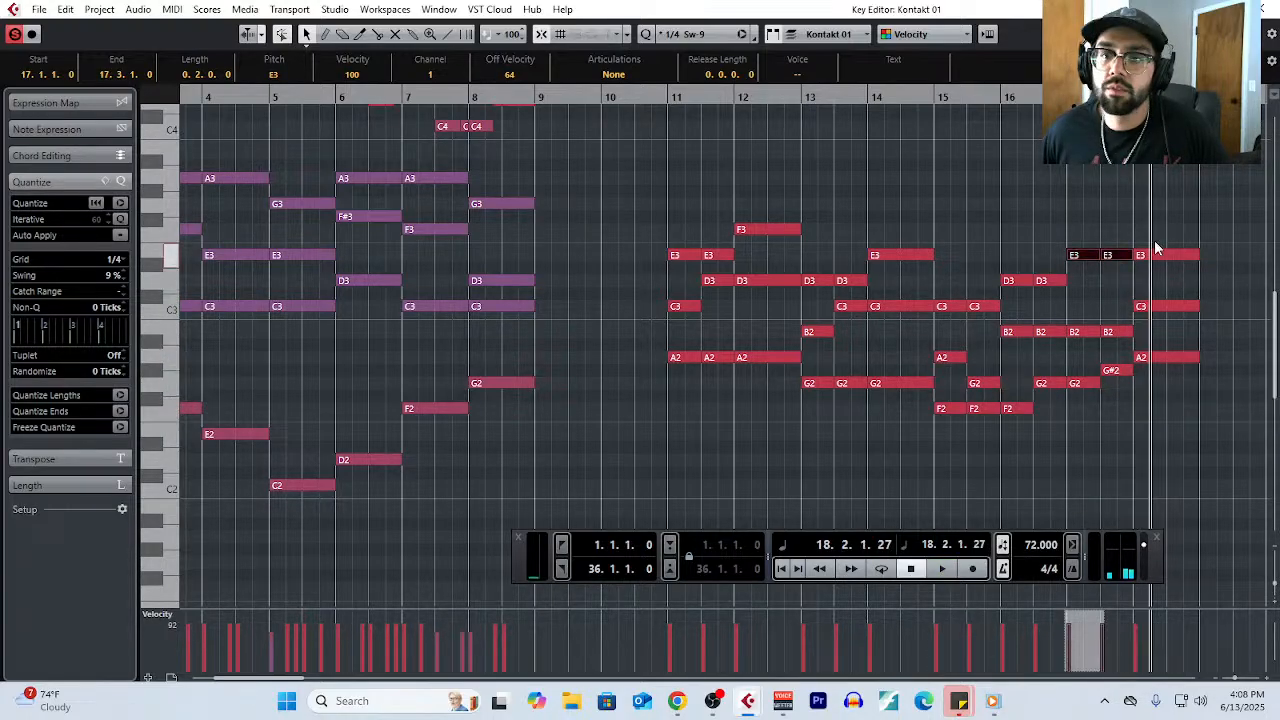
left_click(1158, 255, "shift")
key("shift+Down")
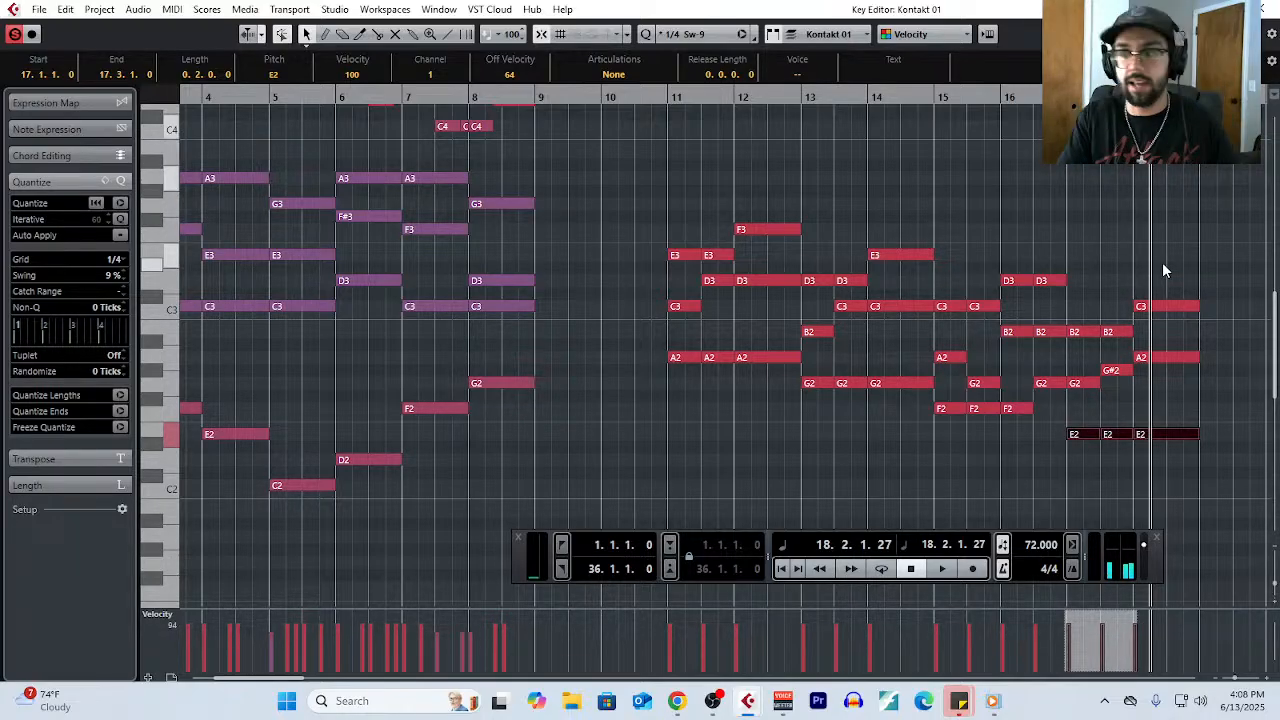
left_click(1047, 306)
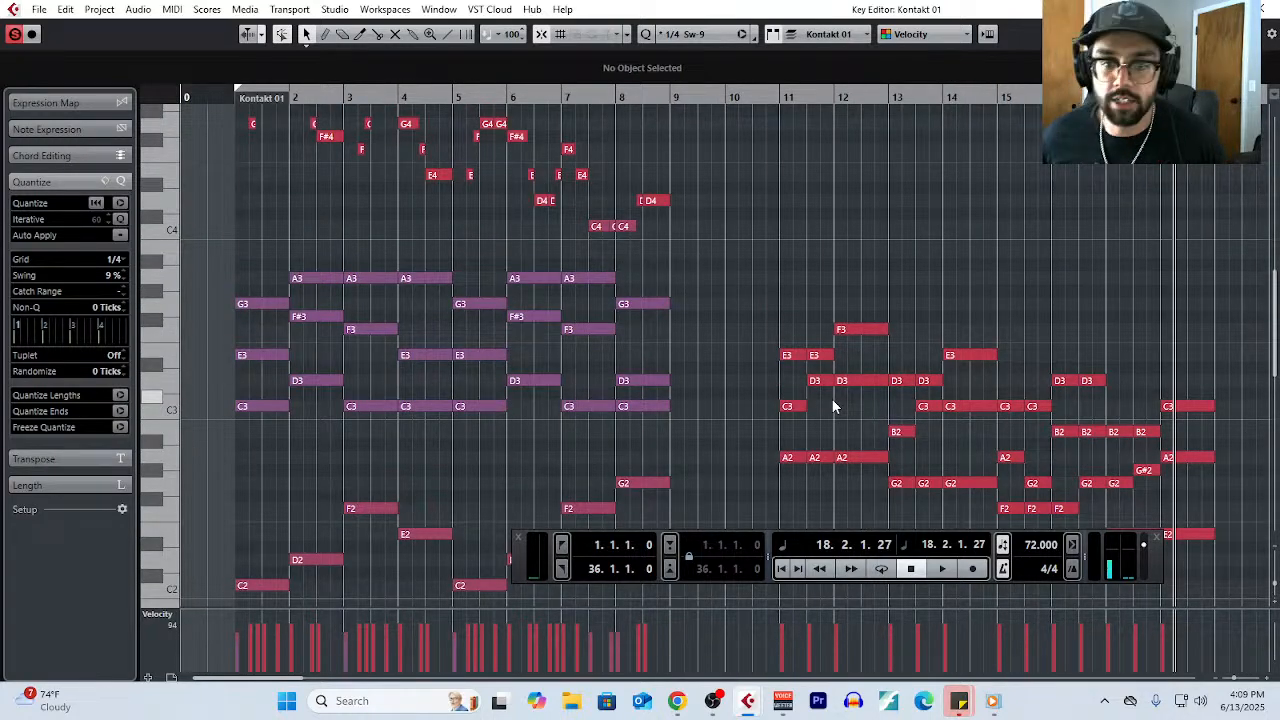
scroll(835, 405, "down", 4)
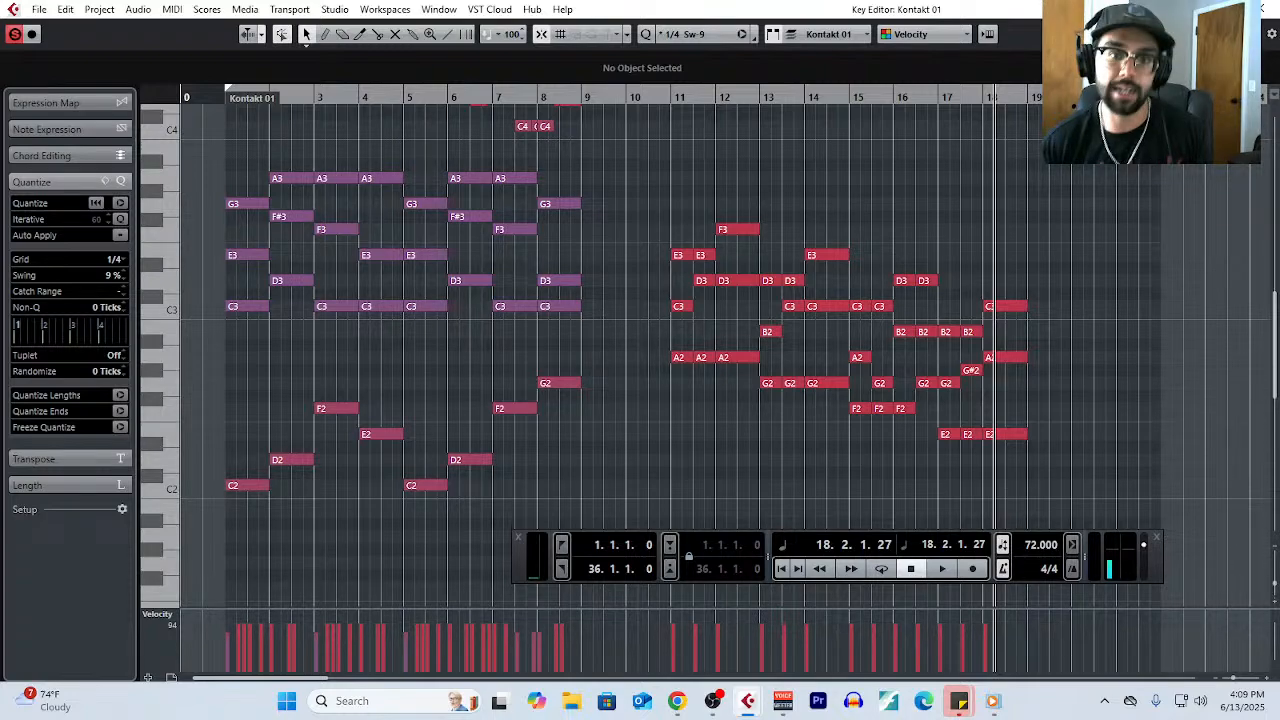
scroll(767, 432, "up", 2)
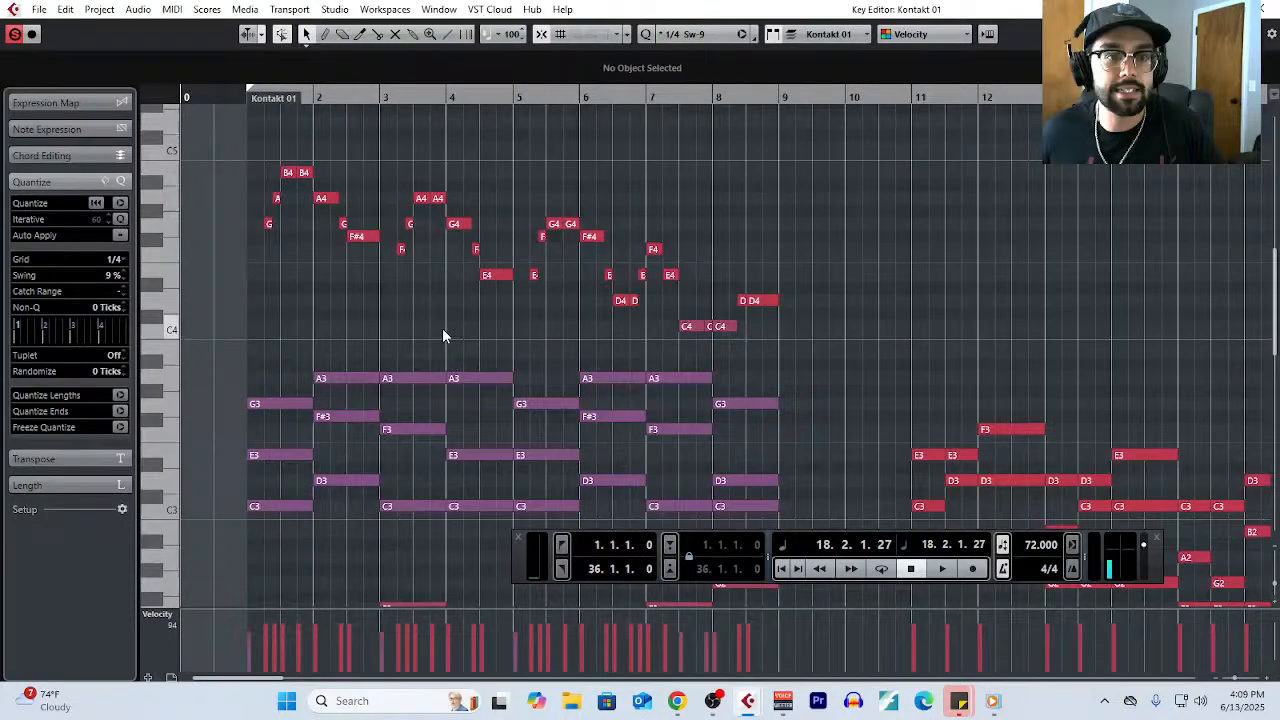
key("h")
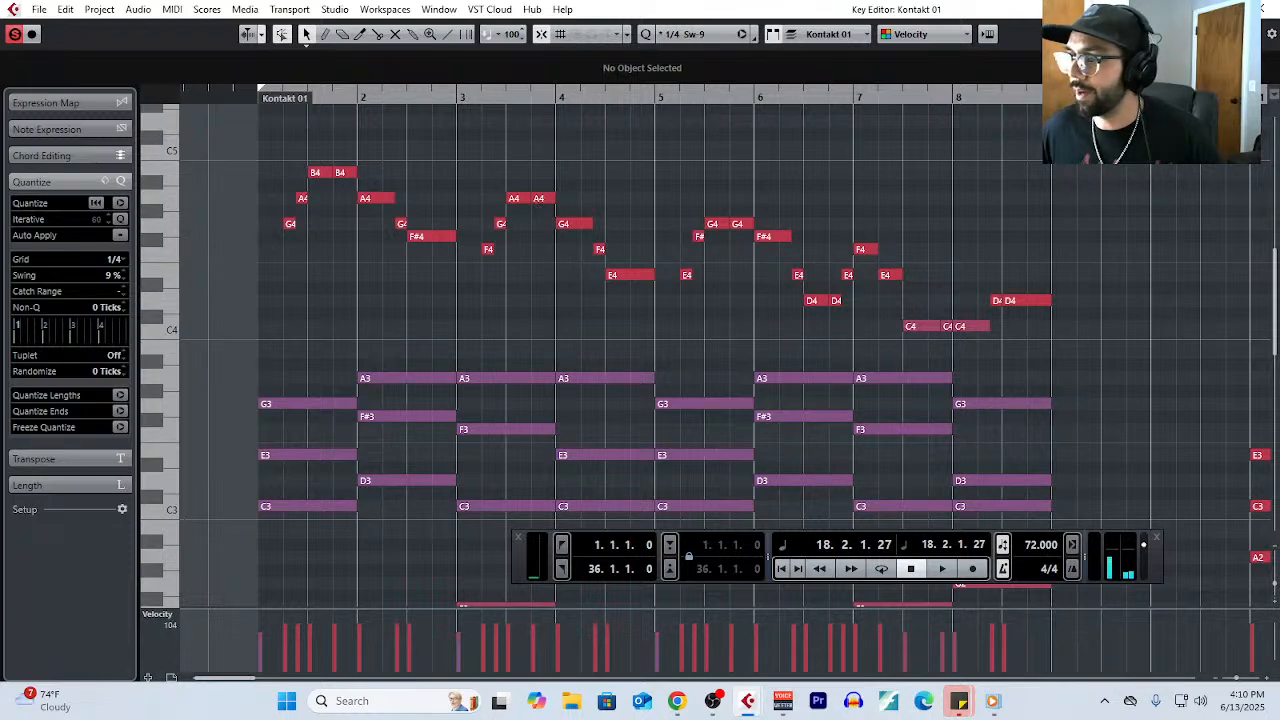
scroll(1208, 365, "down", 5)
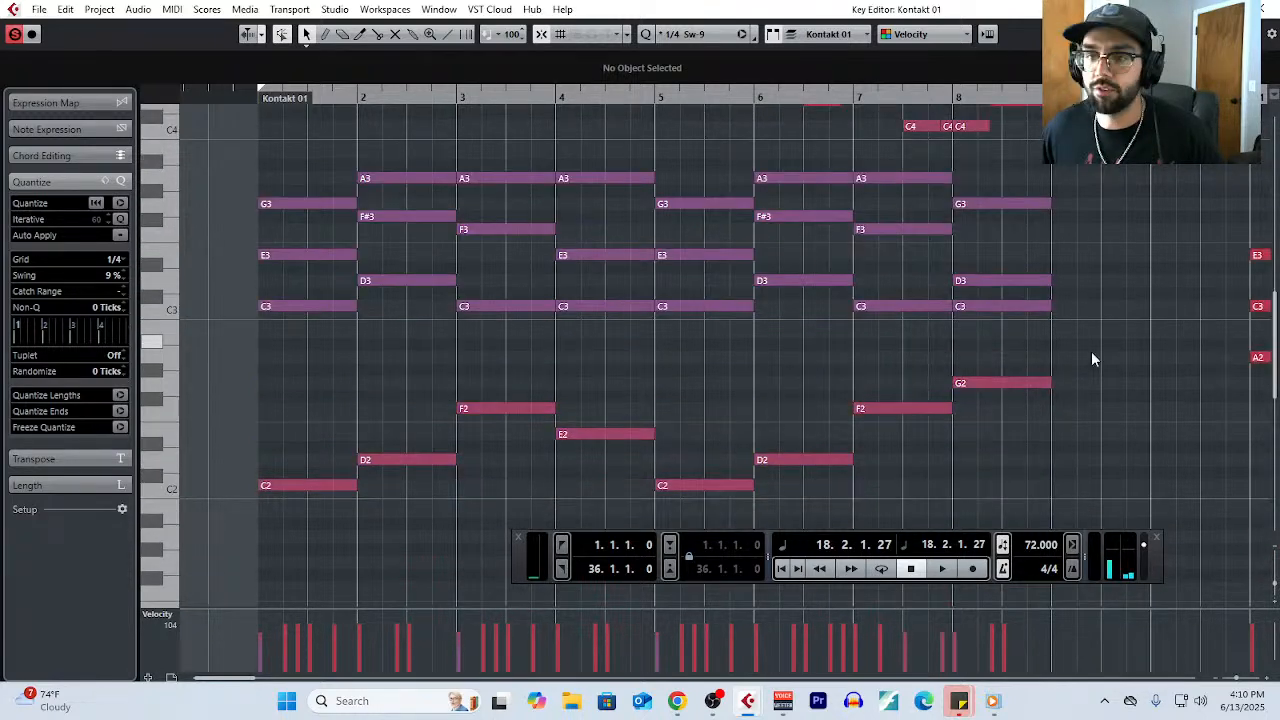
scroll(1091, 351, "right", 3)
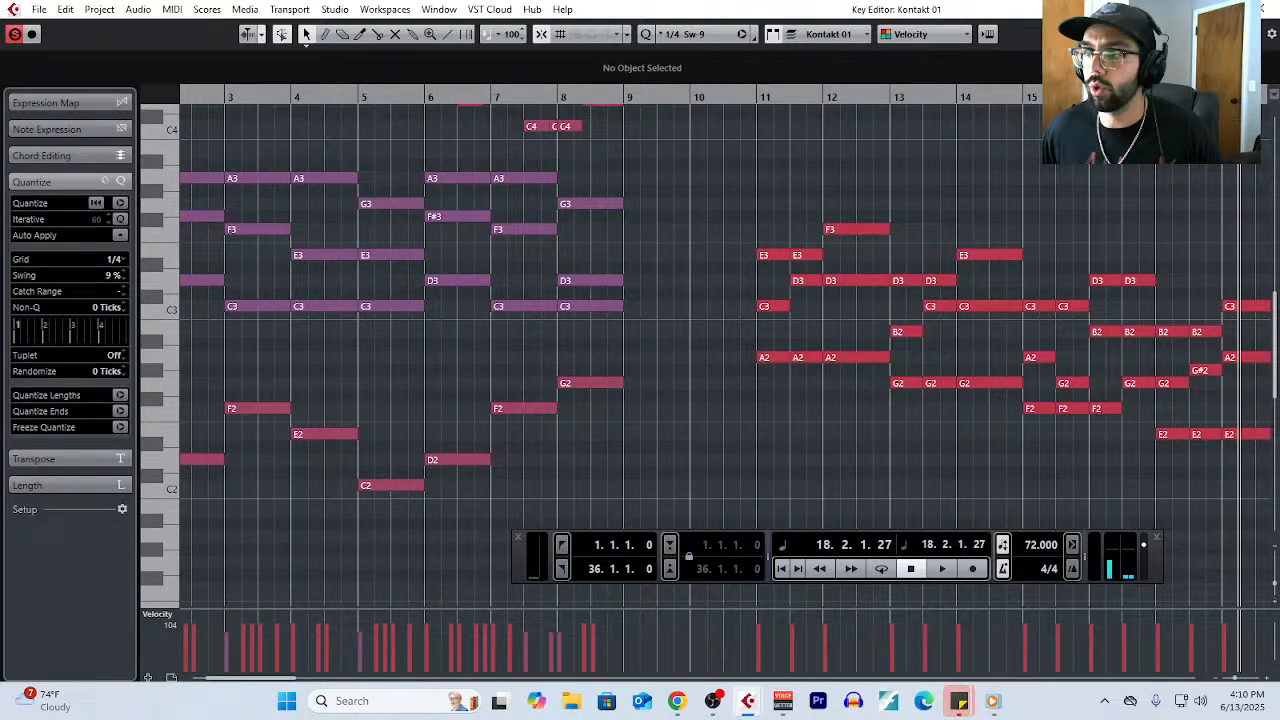
- Check the live stream's chat in YouTube Studio, and return to the progression in Cubase's Key Editor
key("alt+Tab")
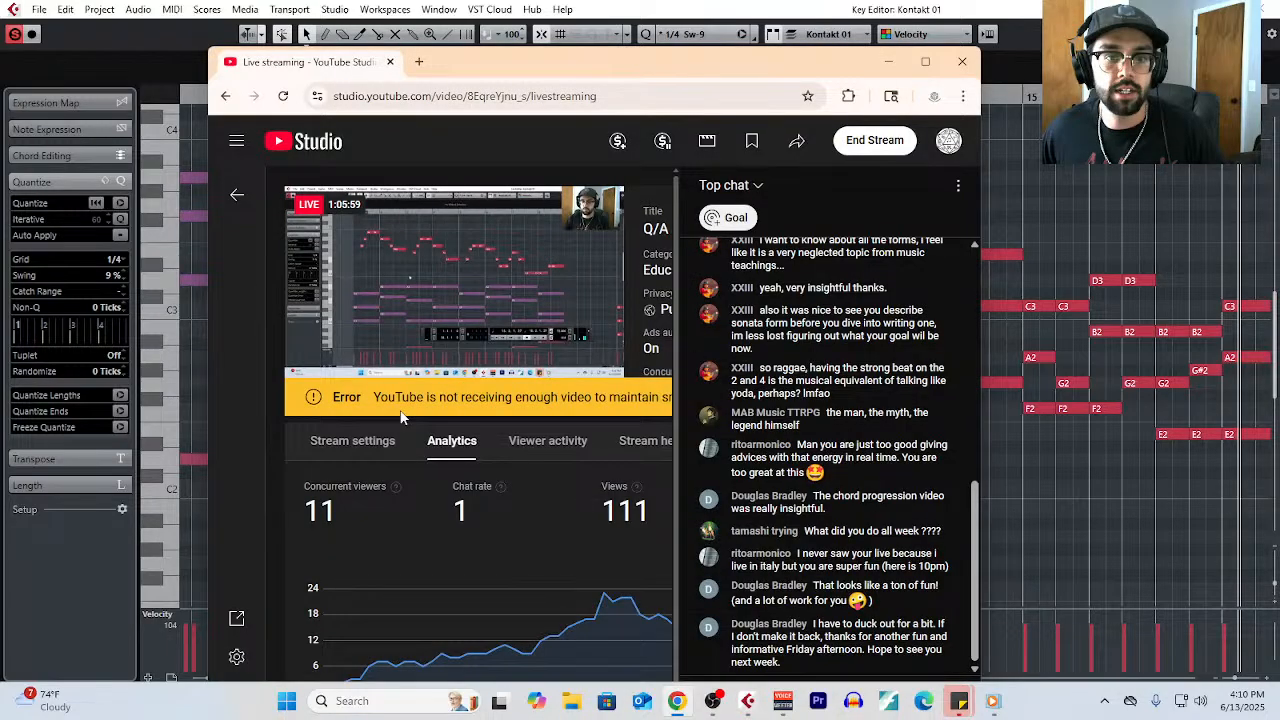
left_click_drag(639, 63, 757, 152)
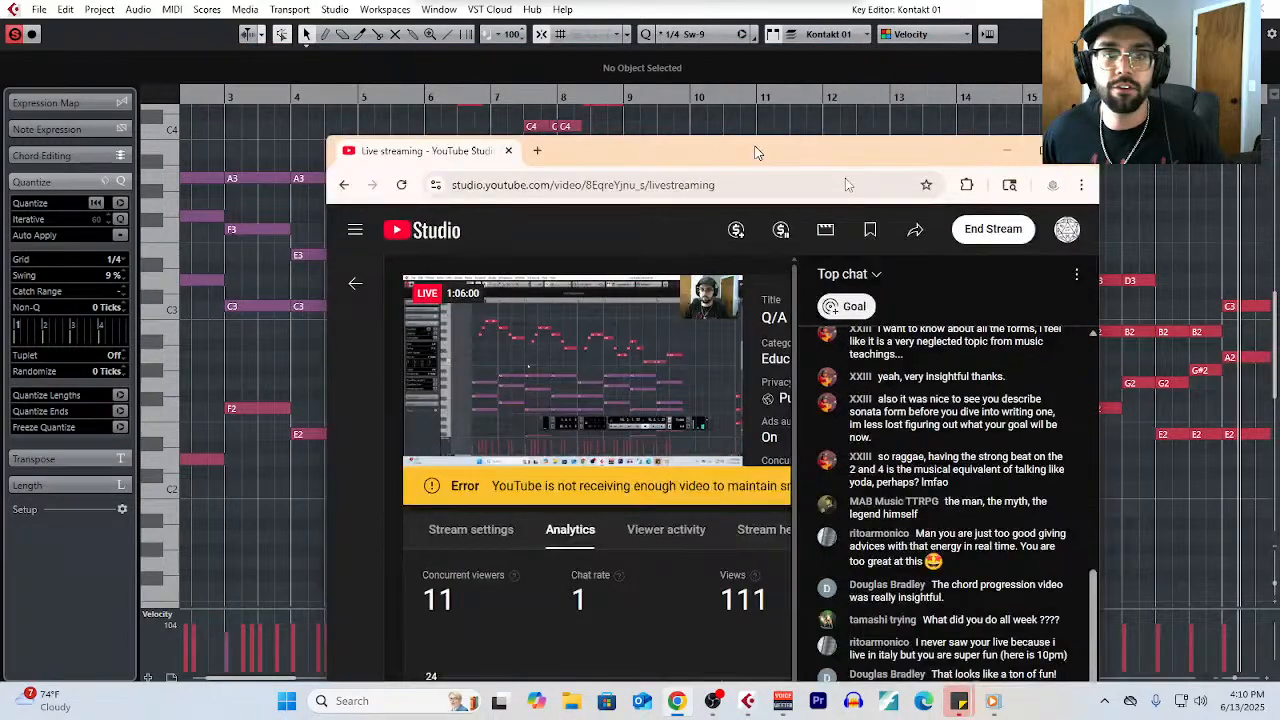
key("alt+Tab")
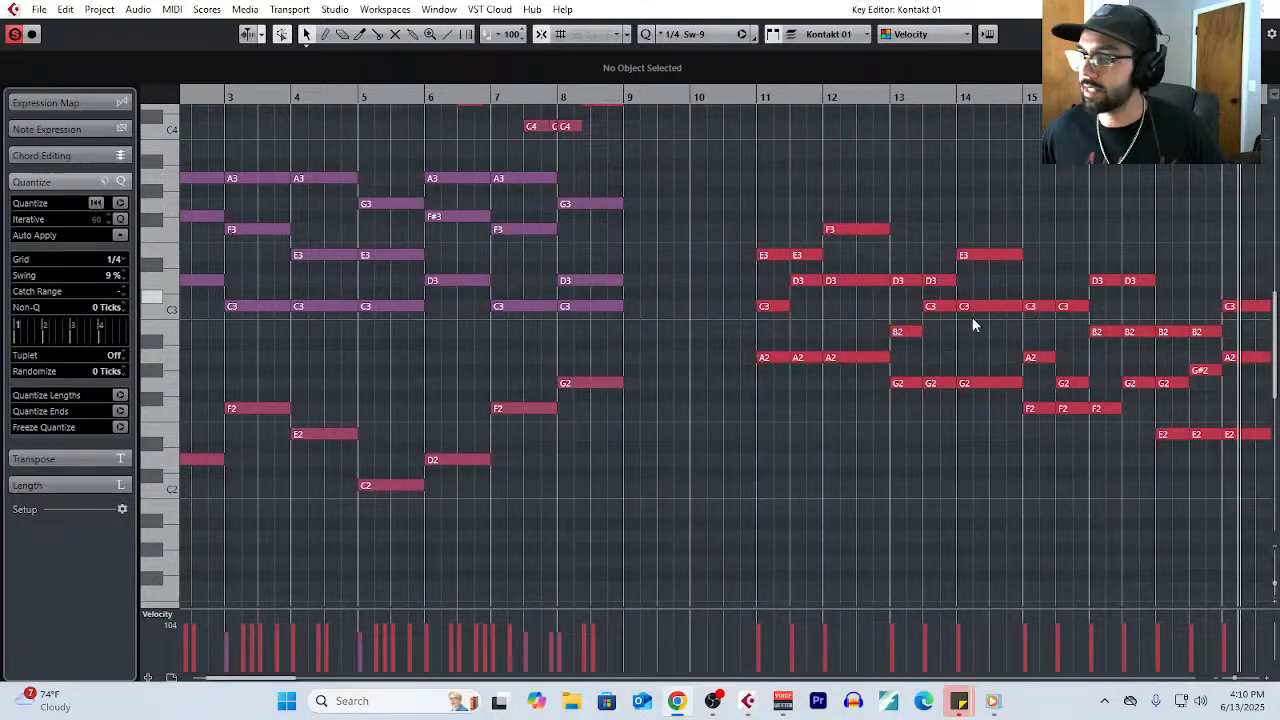
left_click(972, 317)
scroll(847, 213, "right", 3)
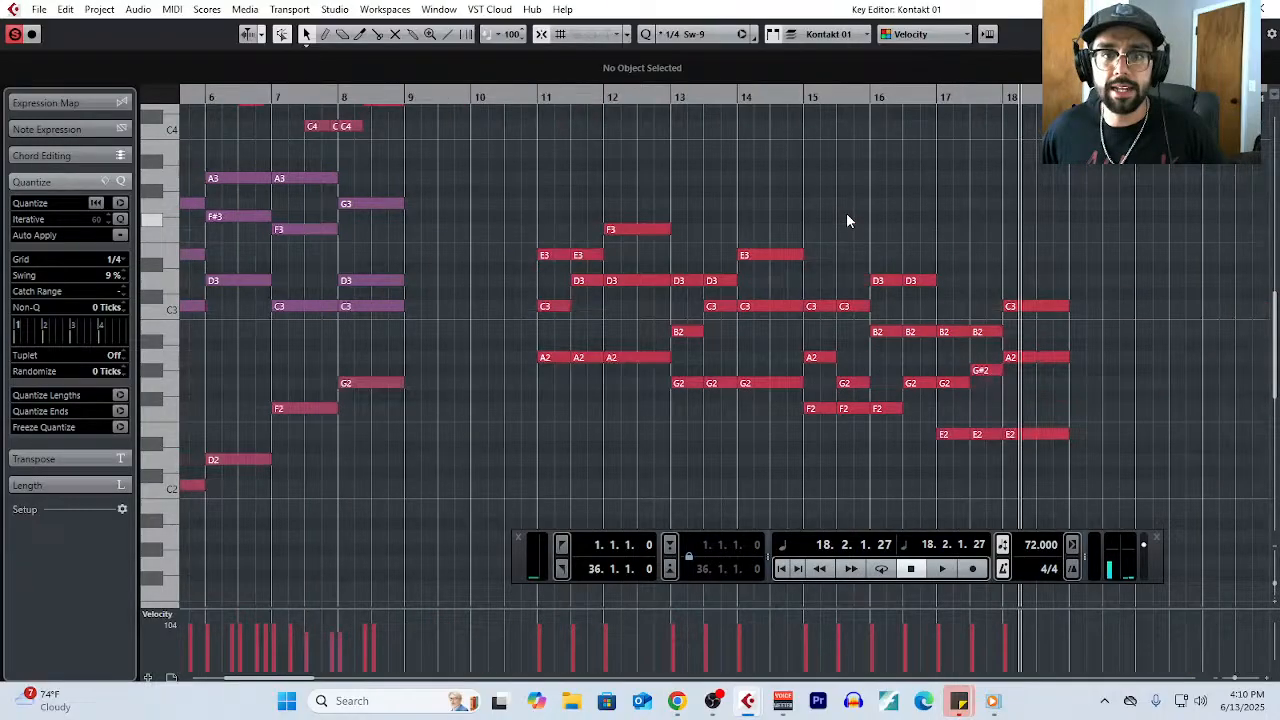
- Place the project cursor at the start of bar 11 and add a second Kontakt instrument track
left_click_drag(546, 97, 427, 97)
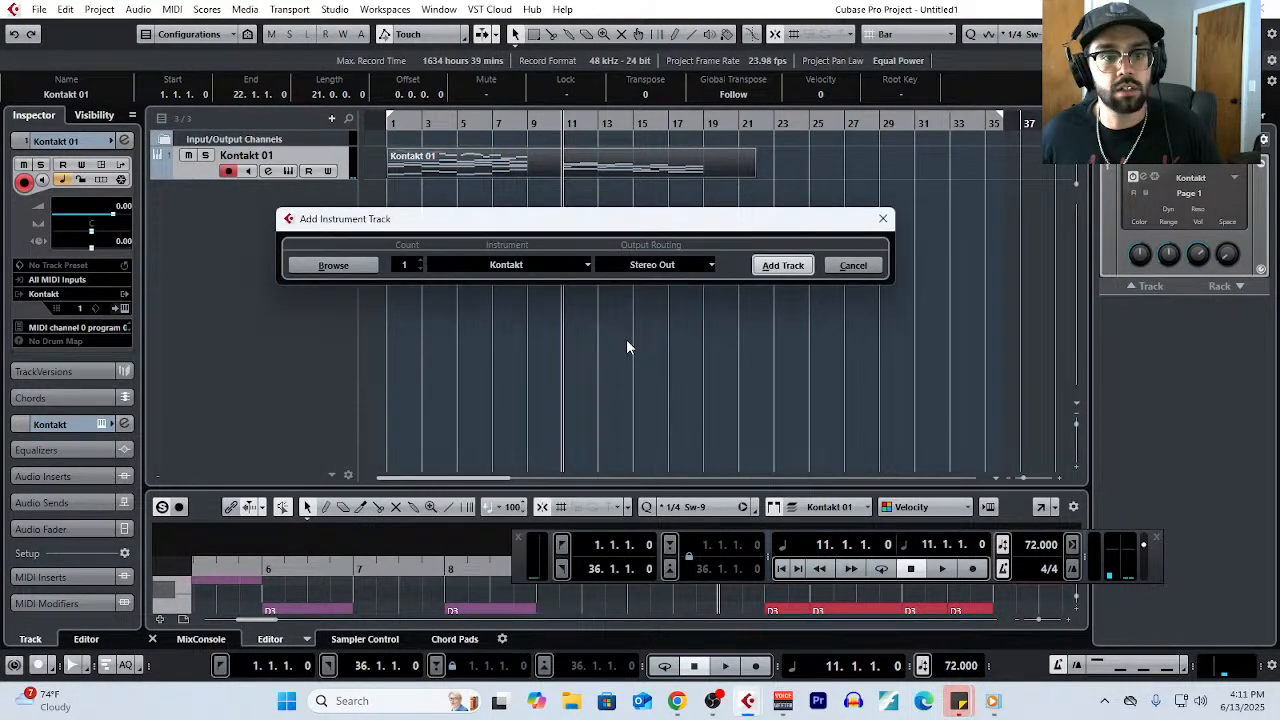
left_click(506, 264)
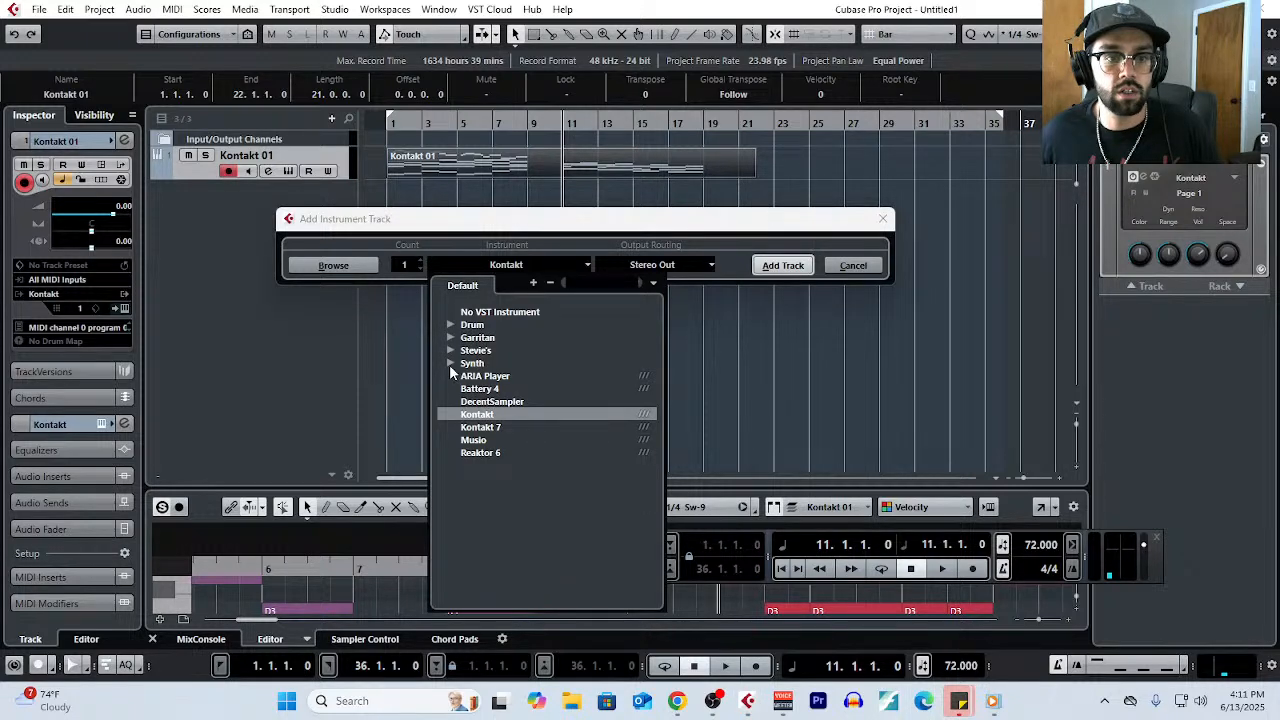
left_click(450, 363)
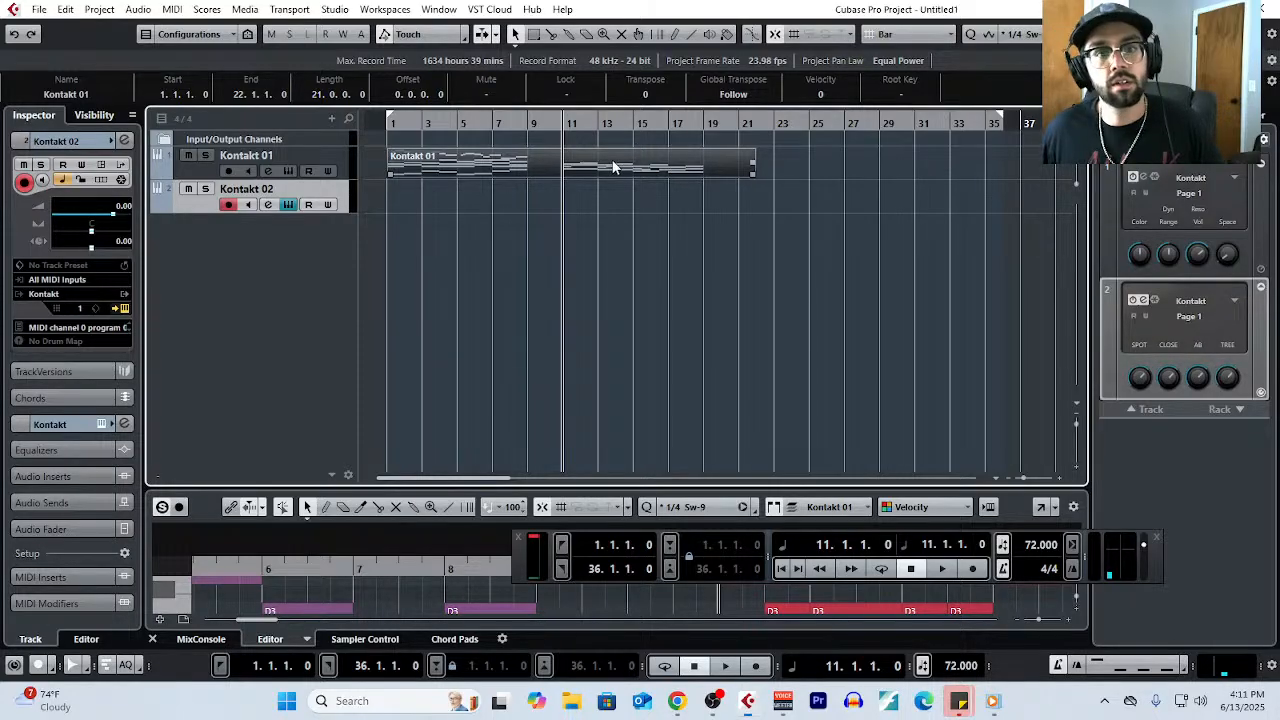
- Reopen the Kontakt 01 part in the Key Editor and review the progression starting at bar 11
left_click(176, 10)
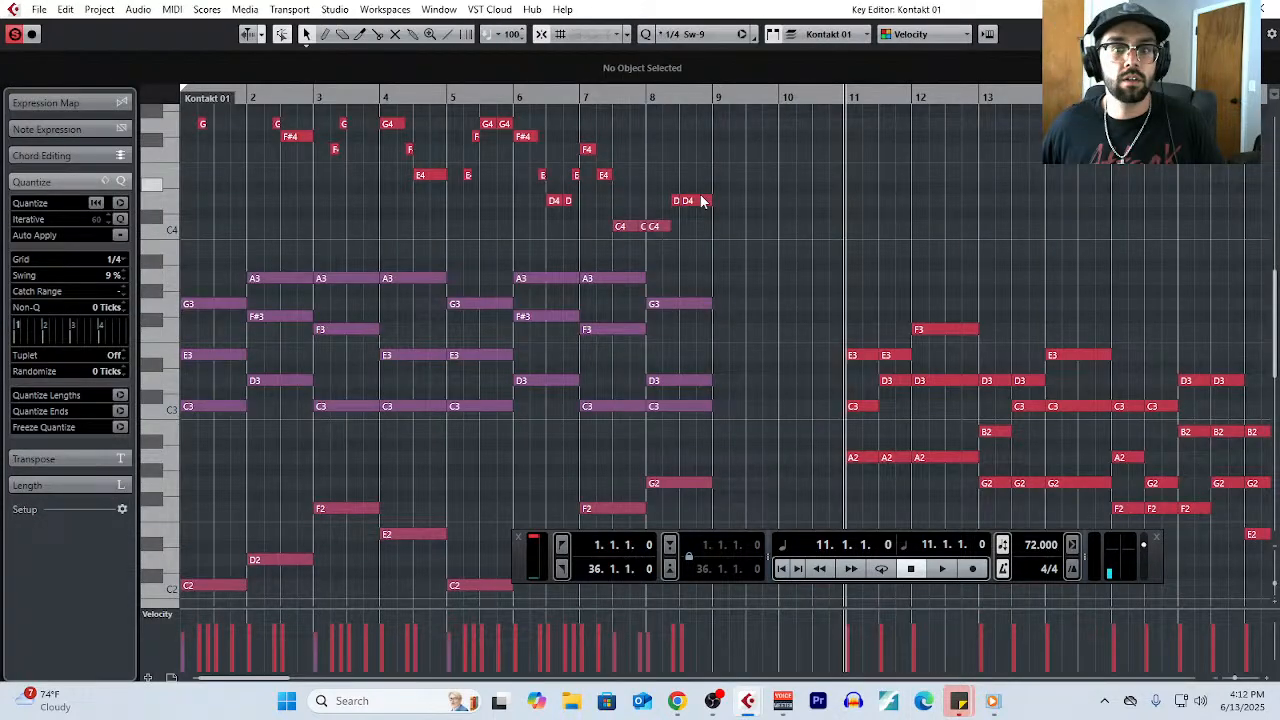
scroll(891, 380, "right", 5)
scroll(891, 380, "down", 2)
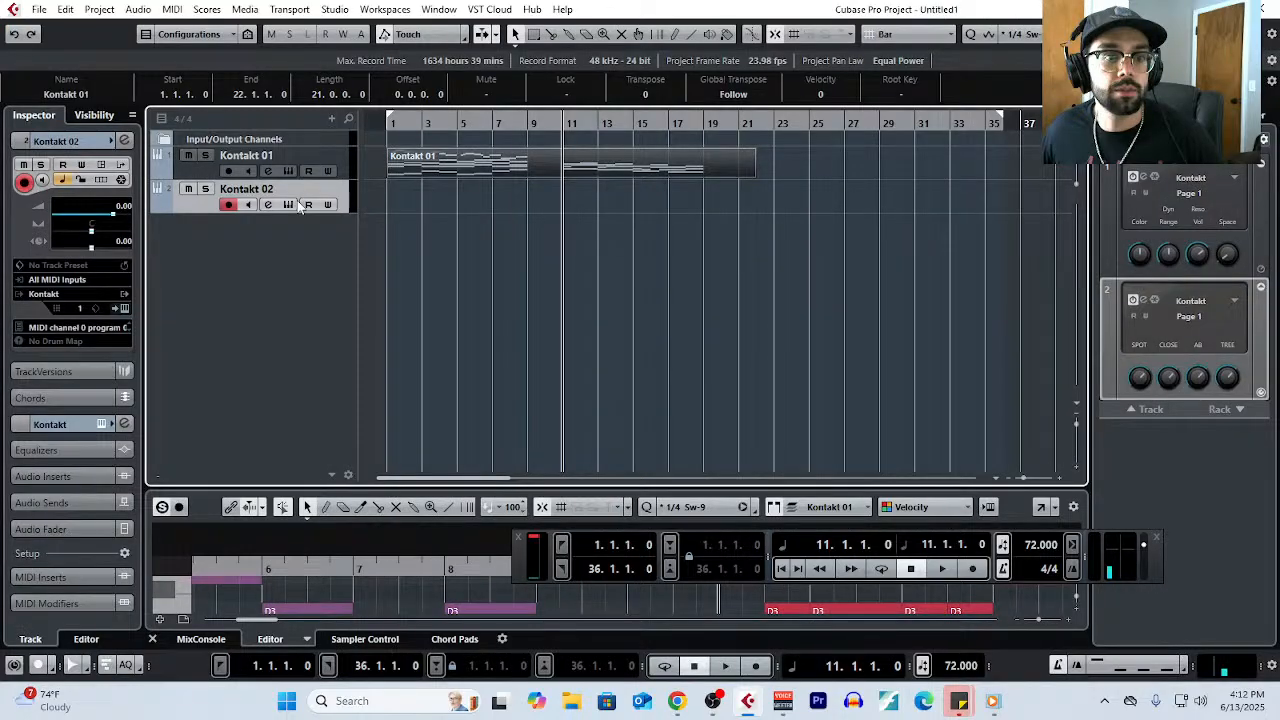
- Add an instrument track that uses Musio
left_click(332, 118)
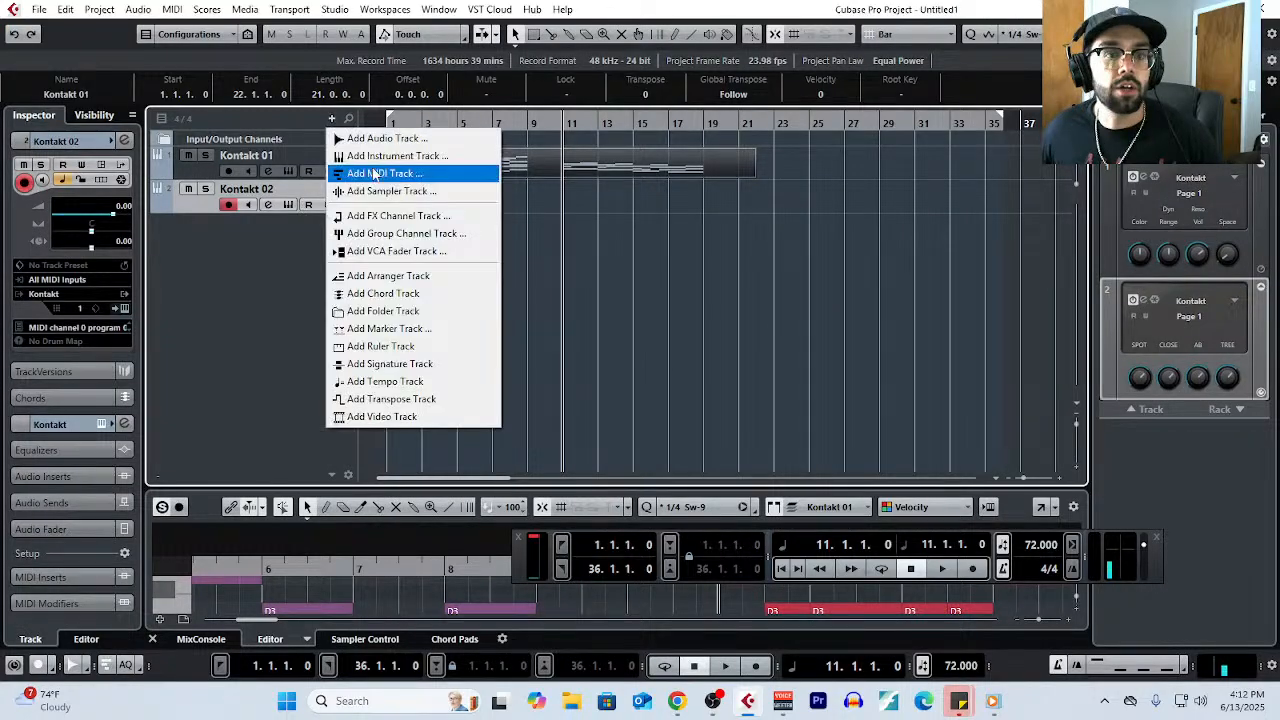
left_click(397, 156)
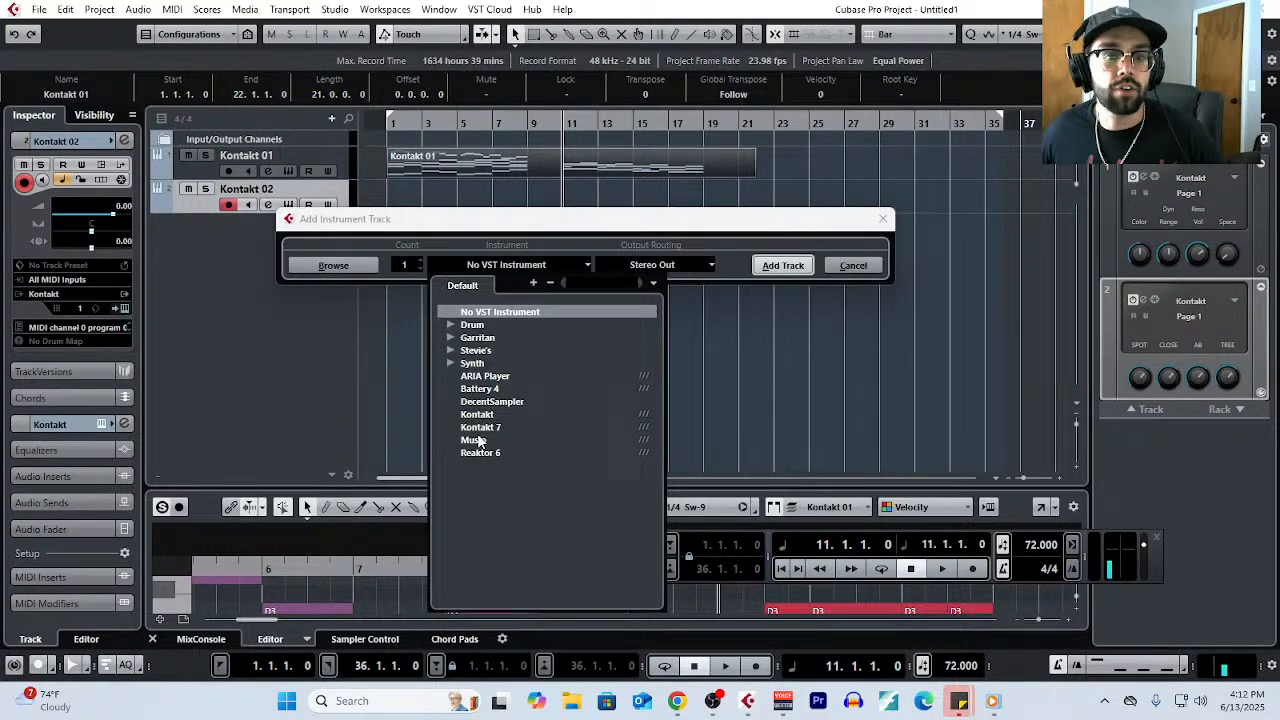
left_click(478, 441)
left_click(761, 266)
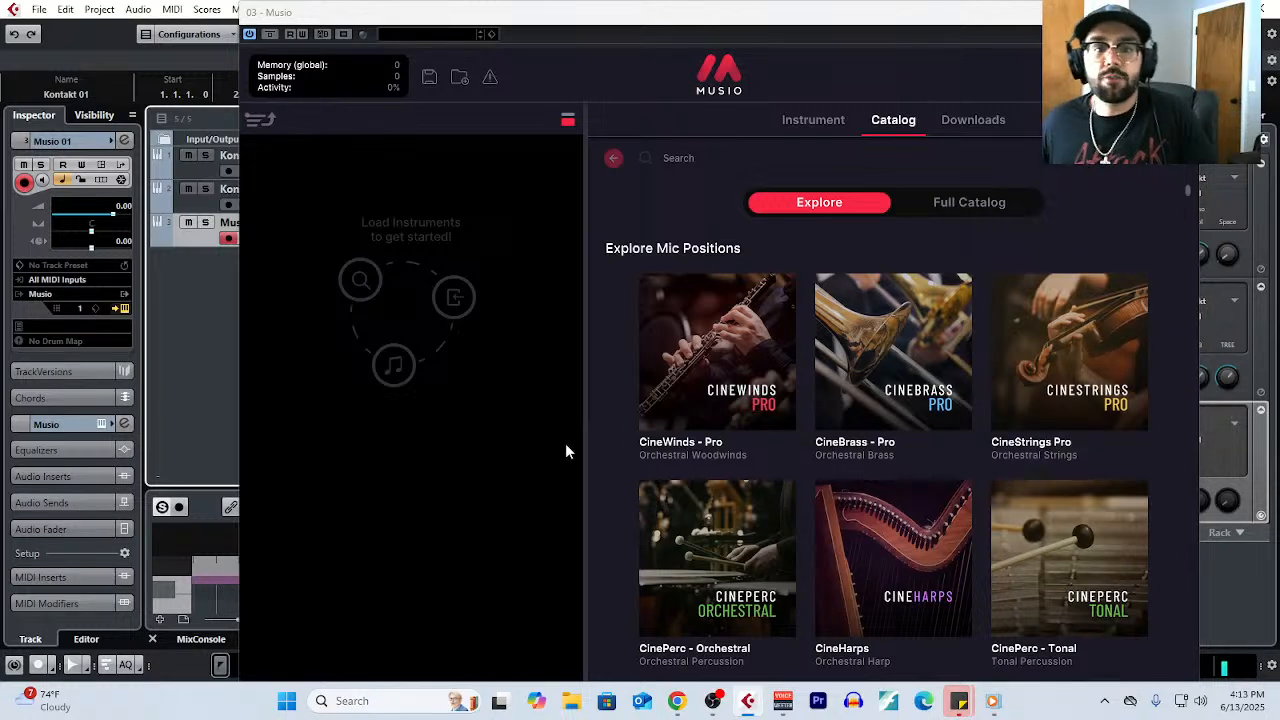
- Search the Musio catalog for "voice" and "voxos", and open the Voxos choir library
left_click(788, 161)
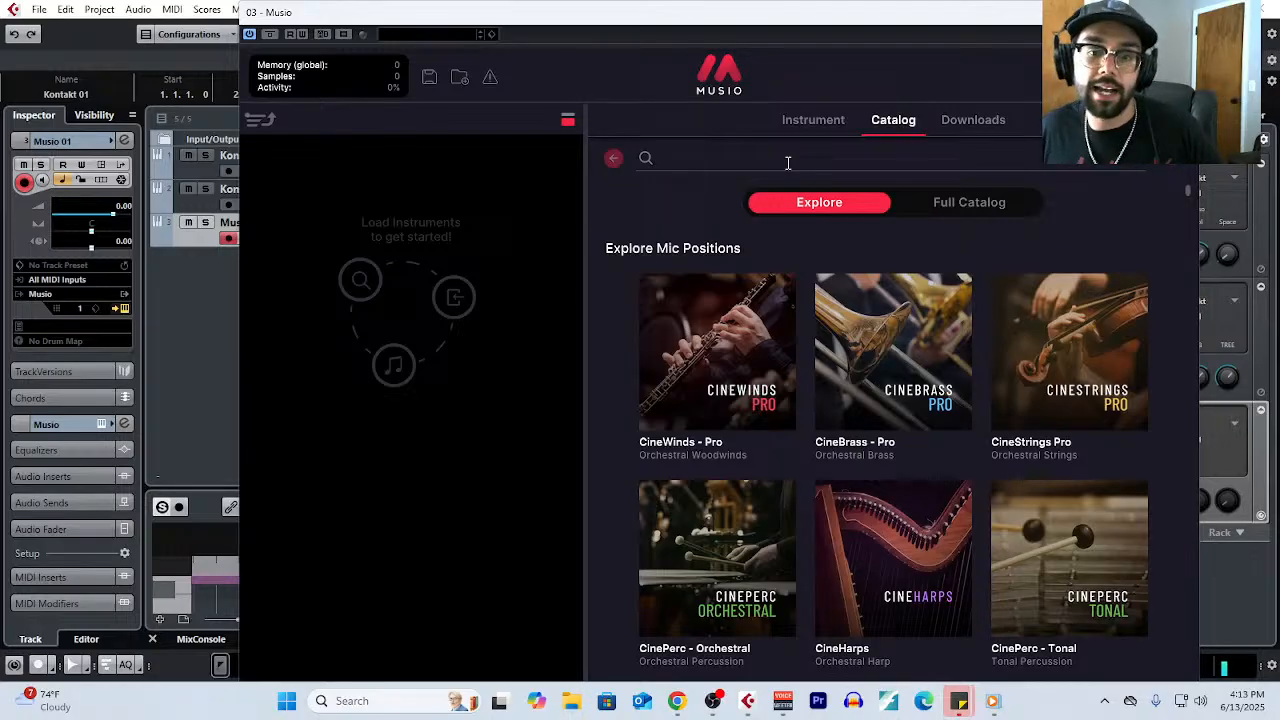
type("vo")
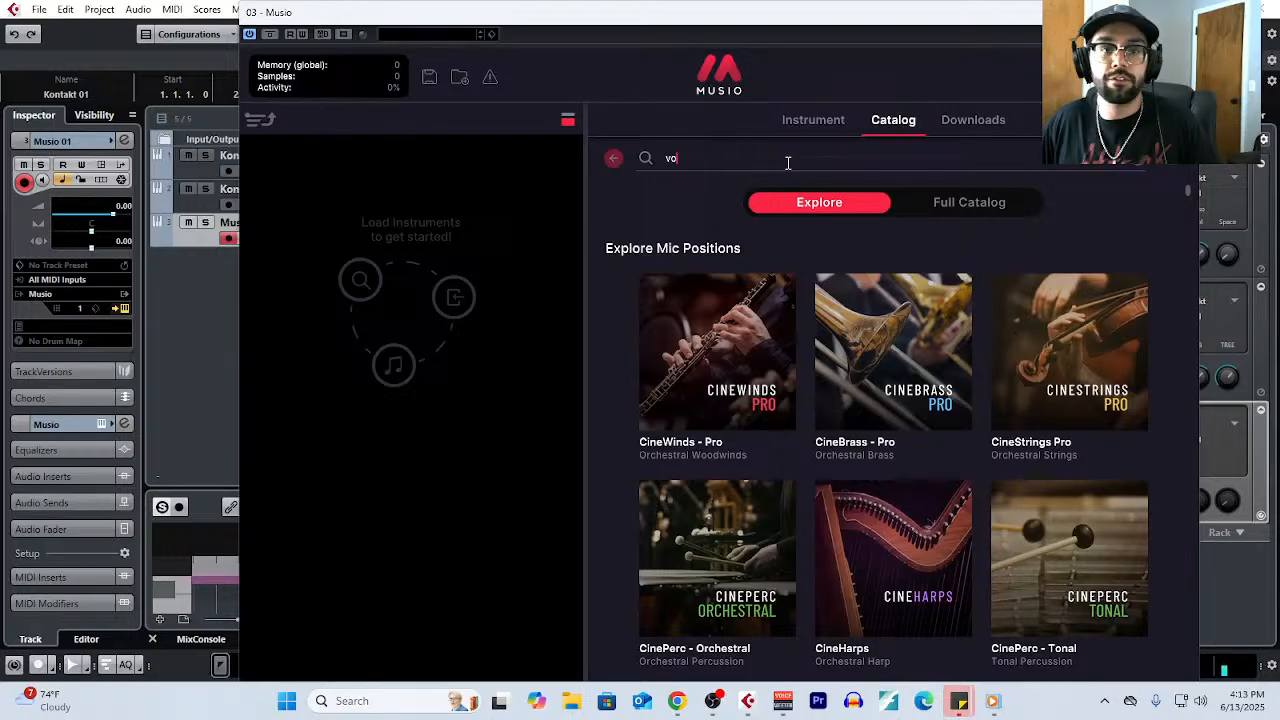
type("ice")
left_click_drag(763, 160, 662, 146)
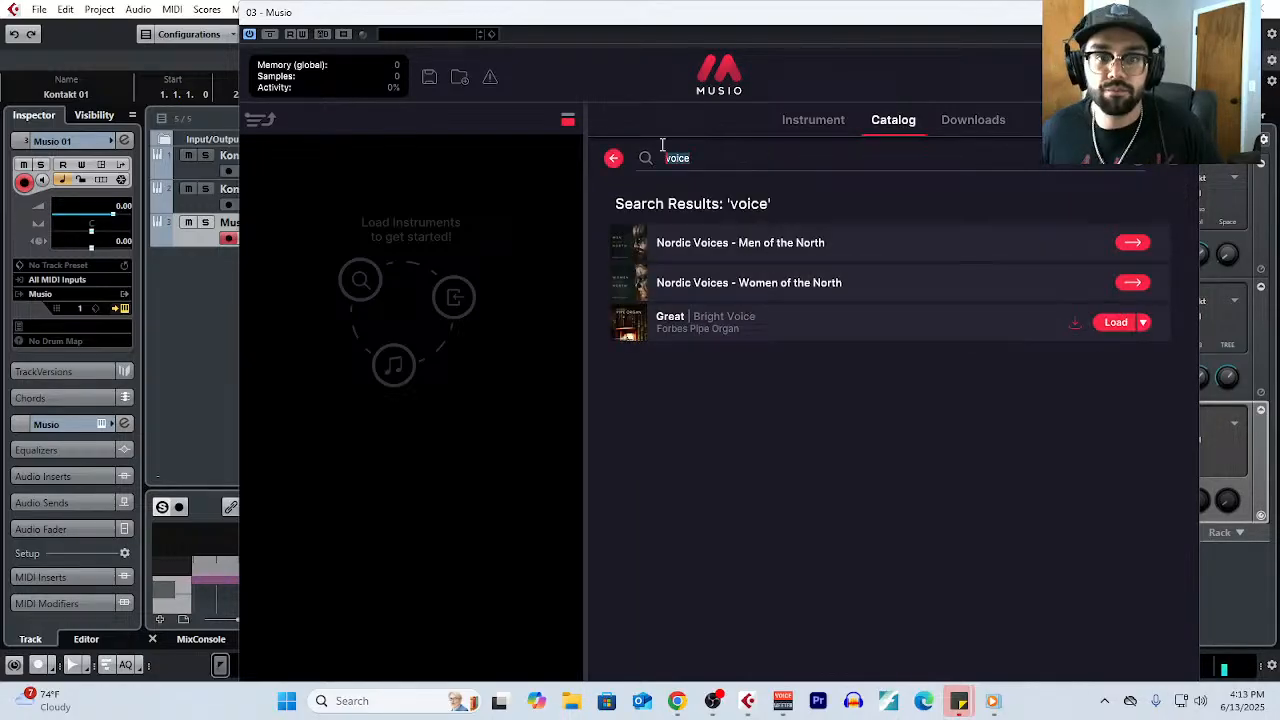
type("voxos")
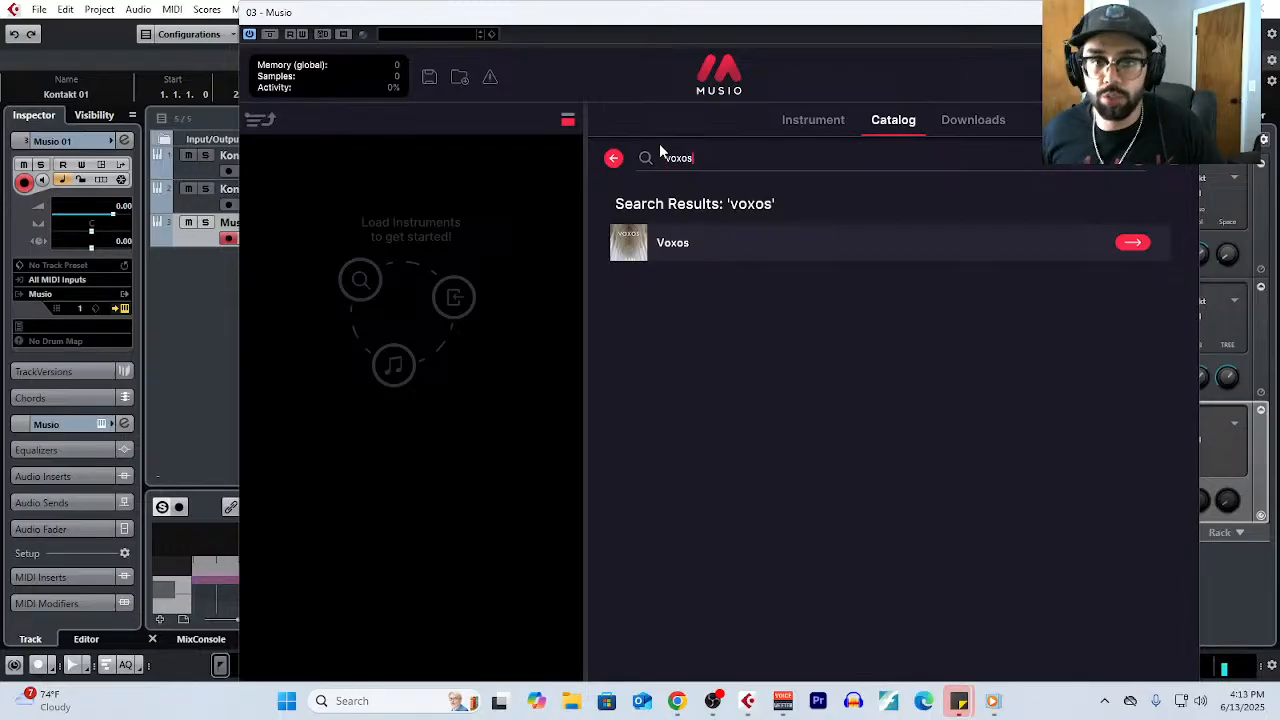
left_click(1134, 245)
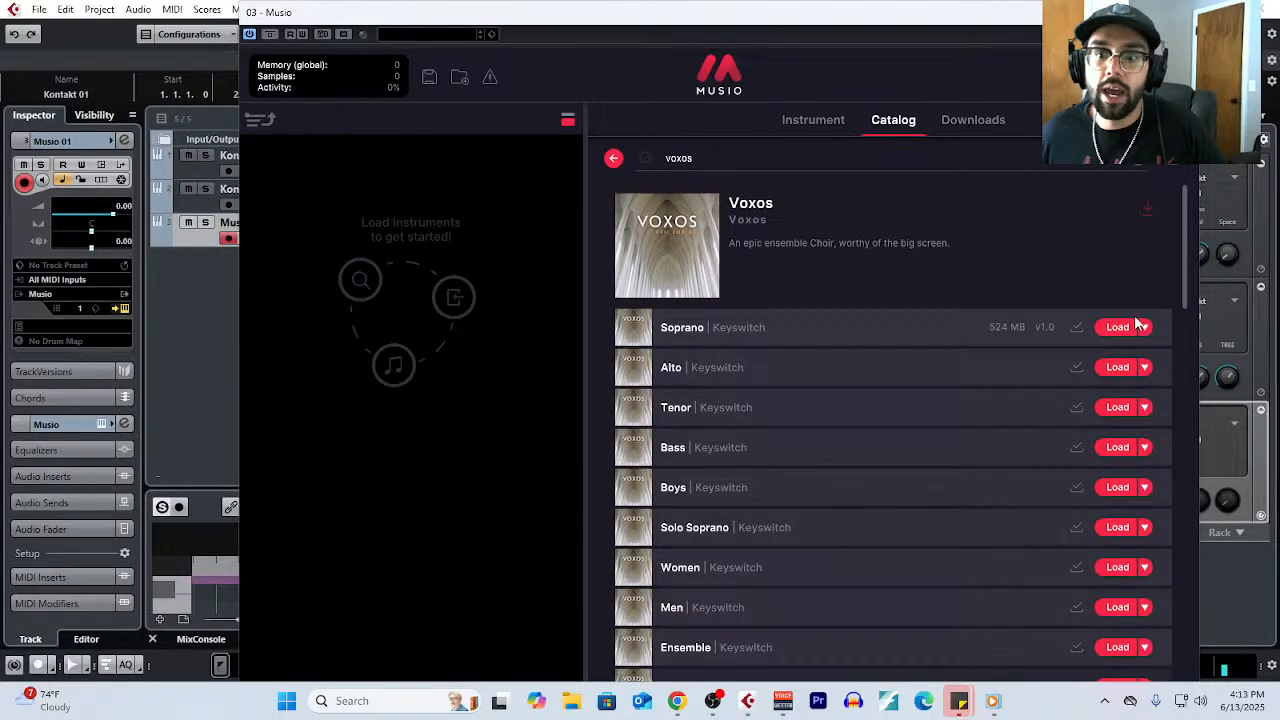
- Load the Voxos Alto Keyswitch patch and try its Legato Oh and Legato Ah articulations
left_click(1146, 368)
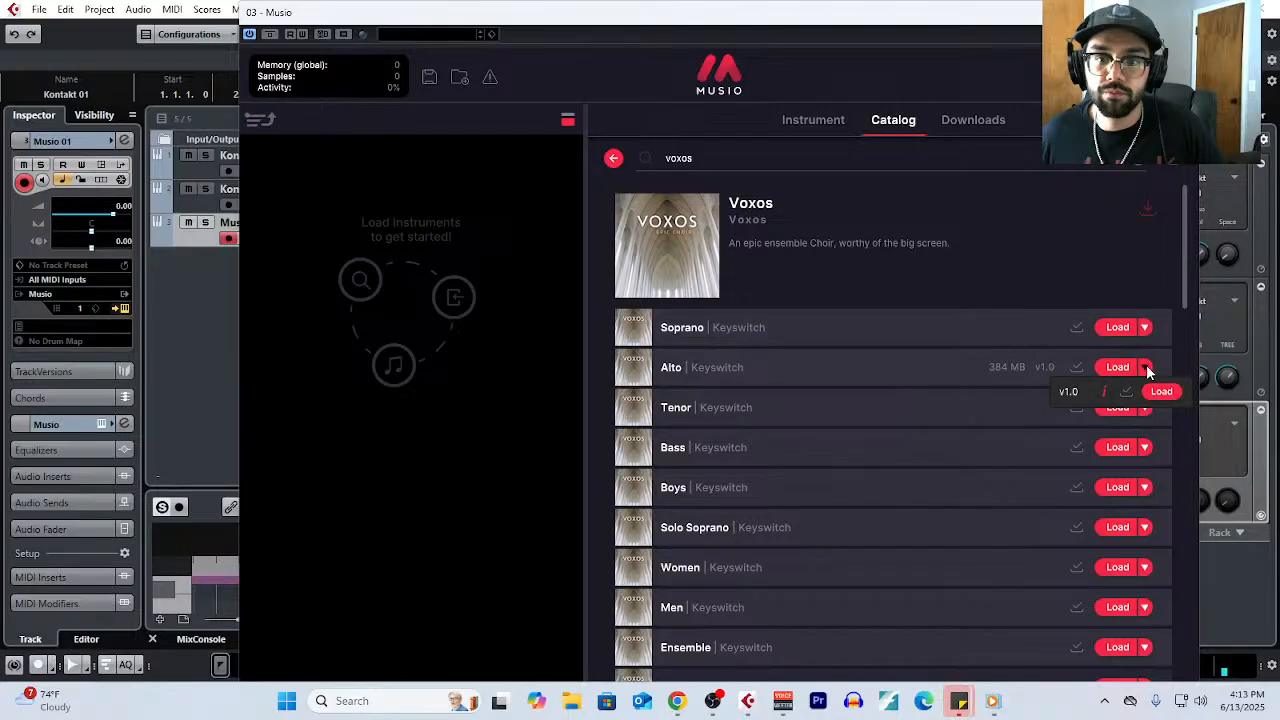
left_click(1124, 367)
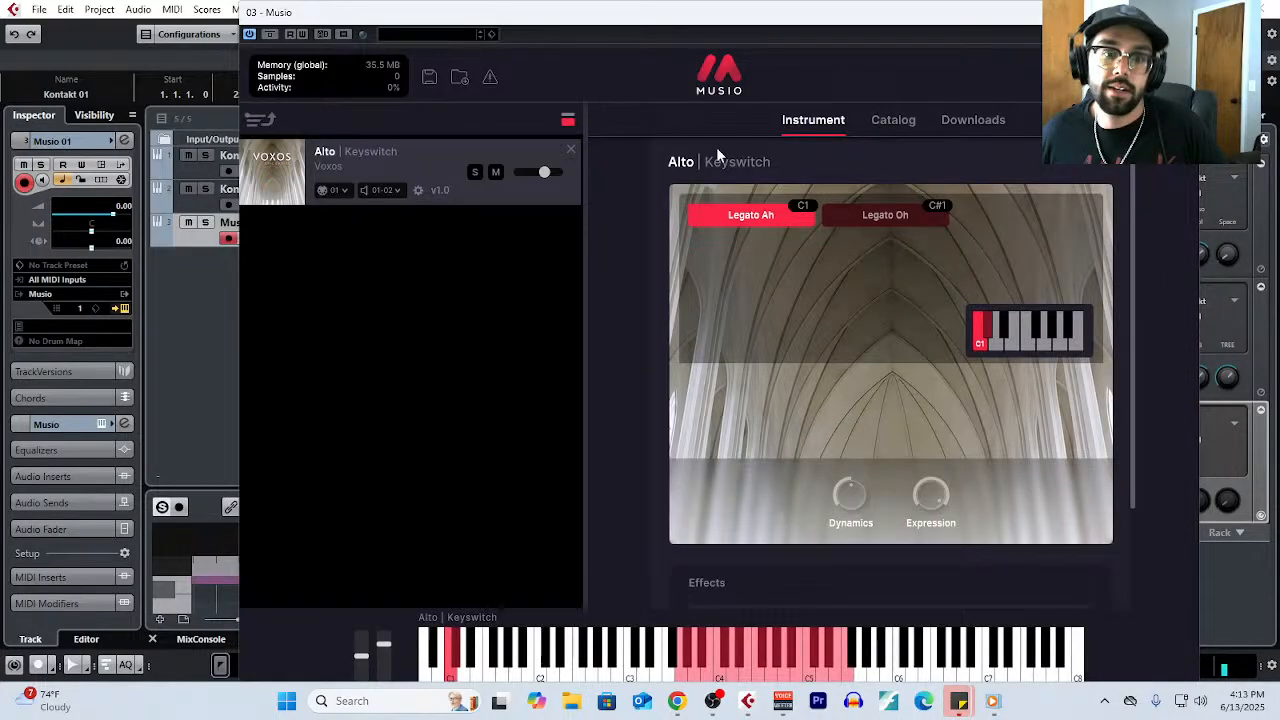
left_click(873, 216)
left_click(781, 214)
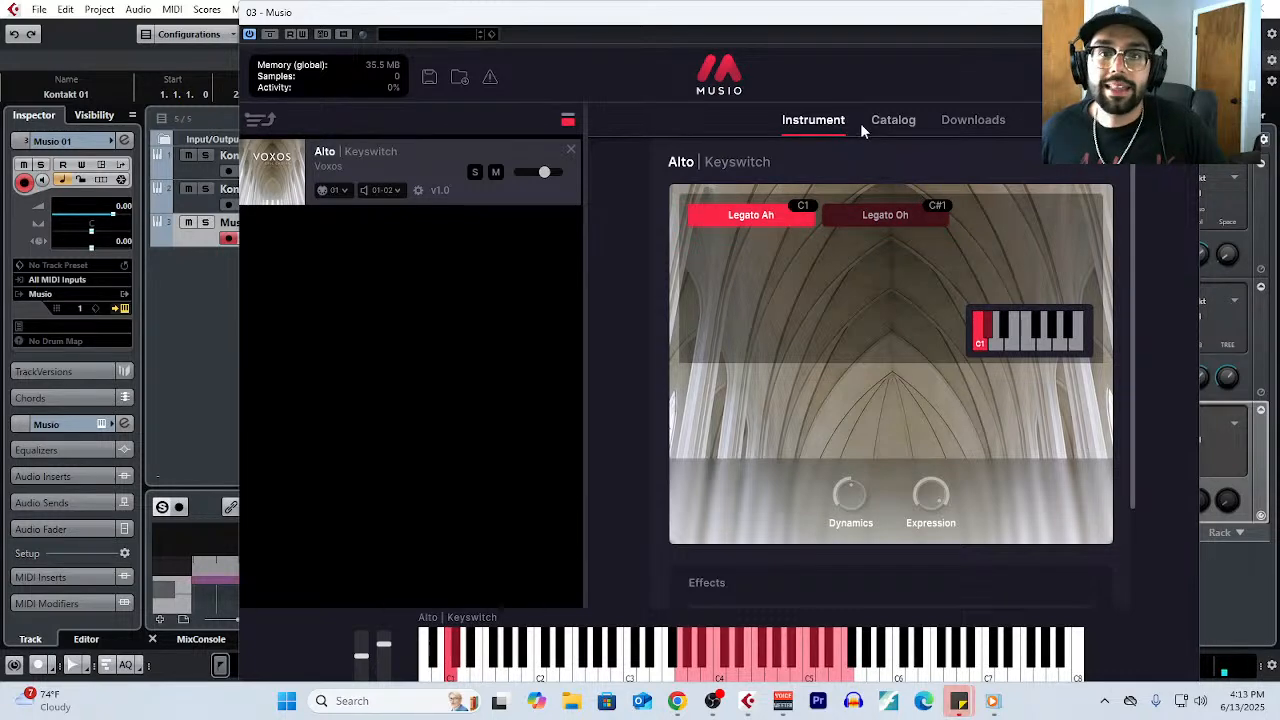
scroll(865, 329, "down", 2)
scroll(885, 275, "up", 2)
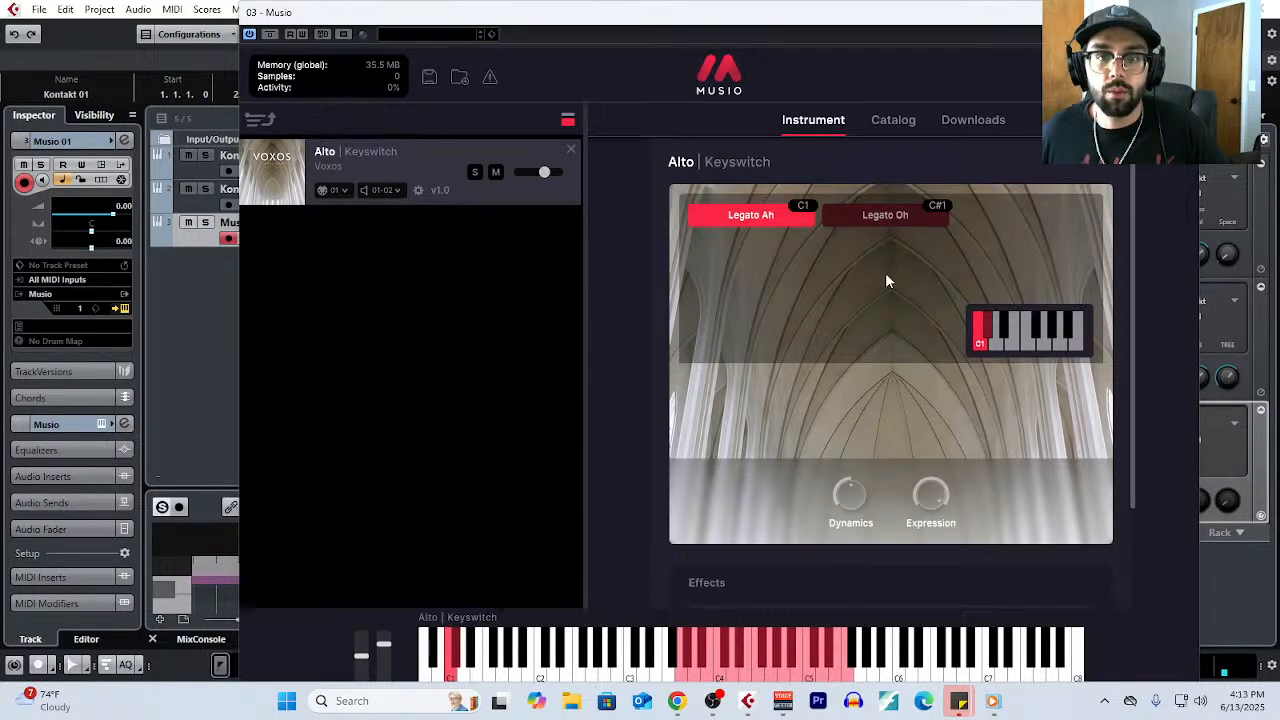
- Return to the Voxos patch list and remove the Alto Keyswitch patch from the rack
left_click(893, 119)
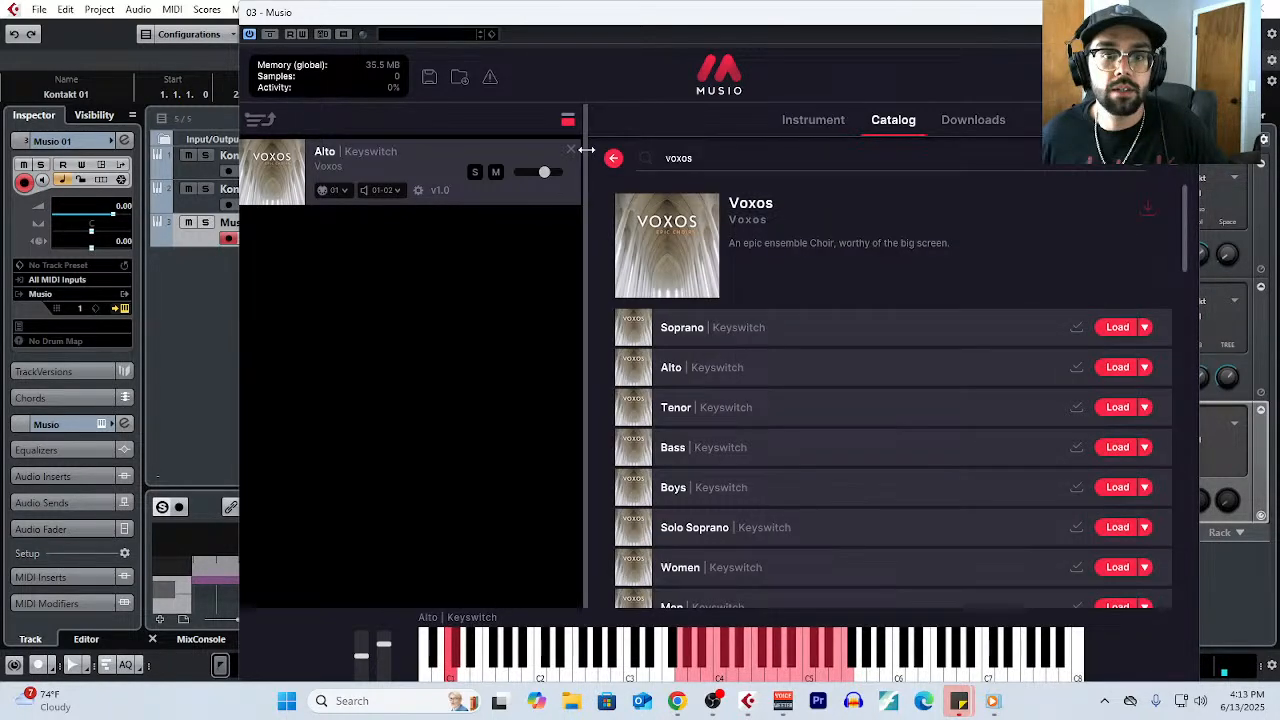
left_click(828, 122)
left_click(893, 120)
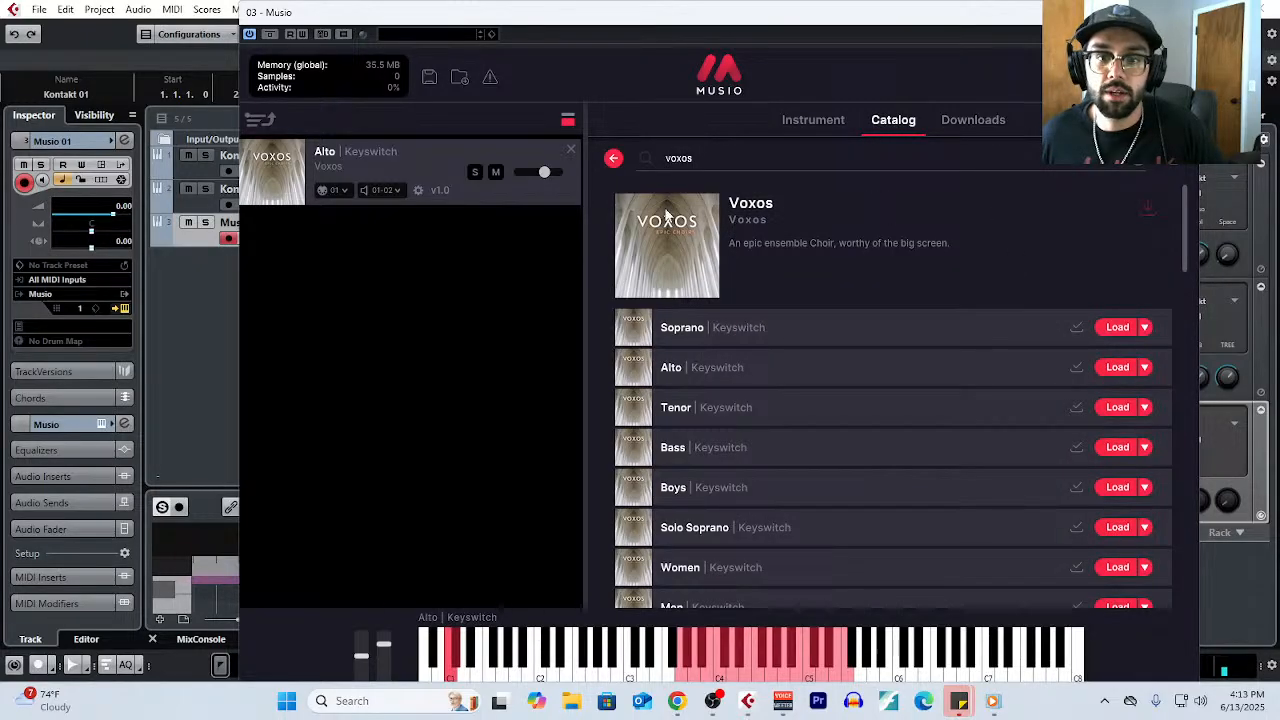
left_click(570, 149)
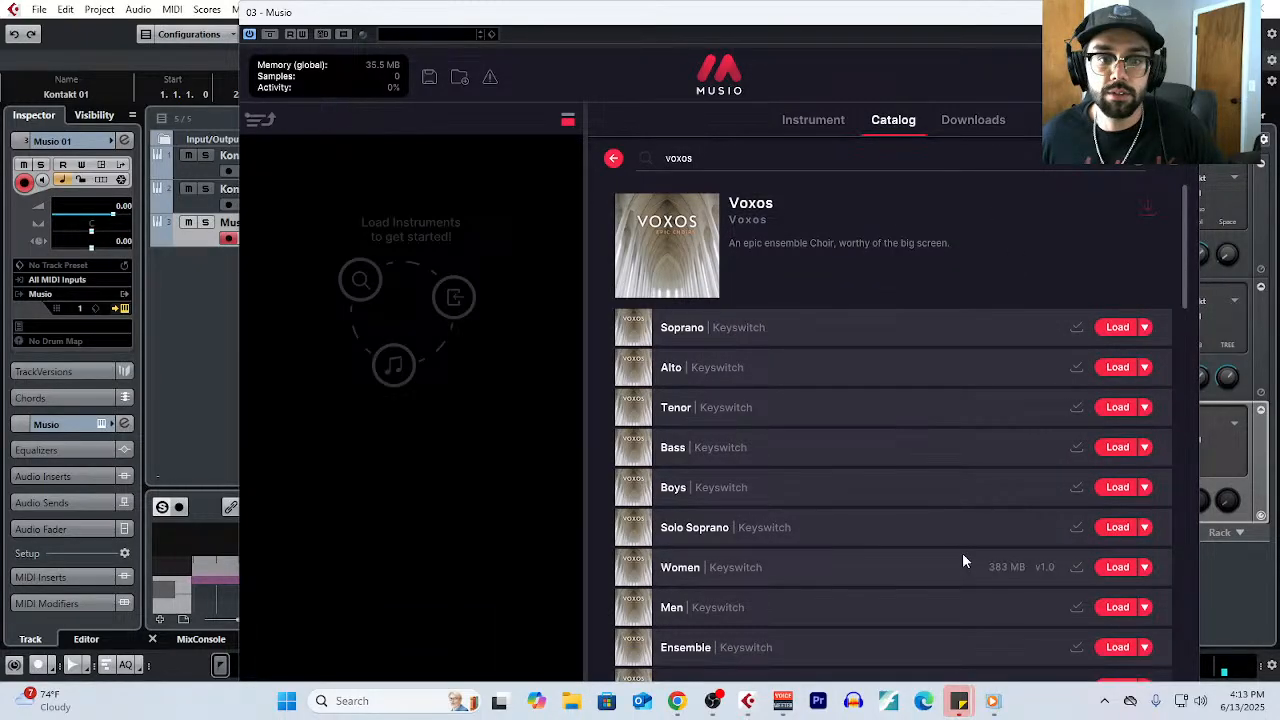
- Load the Voxos Women Sustain Oh patch, view its instrument page, and close the Musio window
scroll(797, 458, "down", 15)
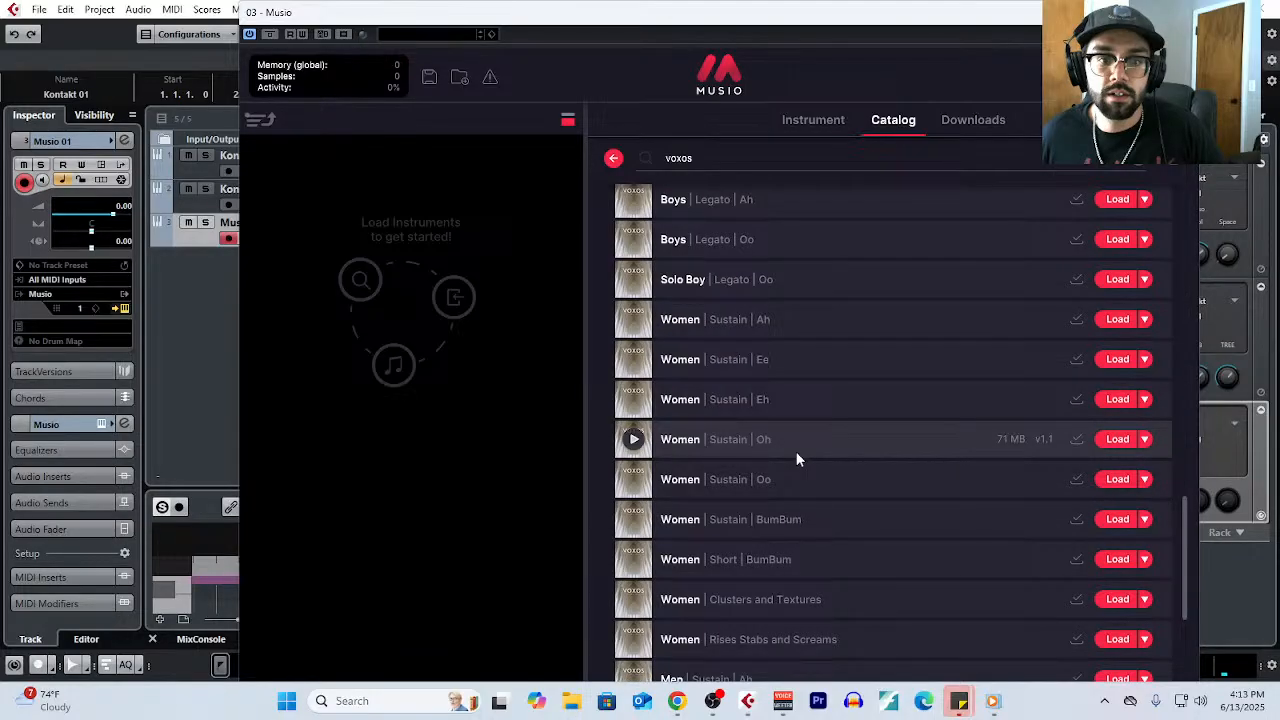
scroll(797, 458, "down", 2)
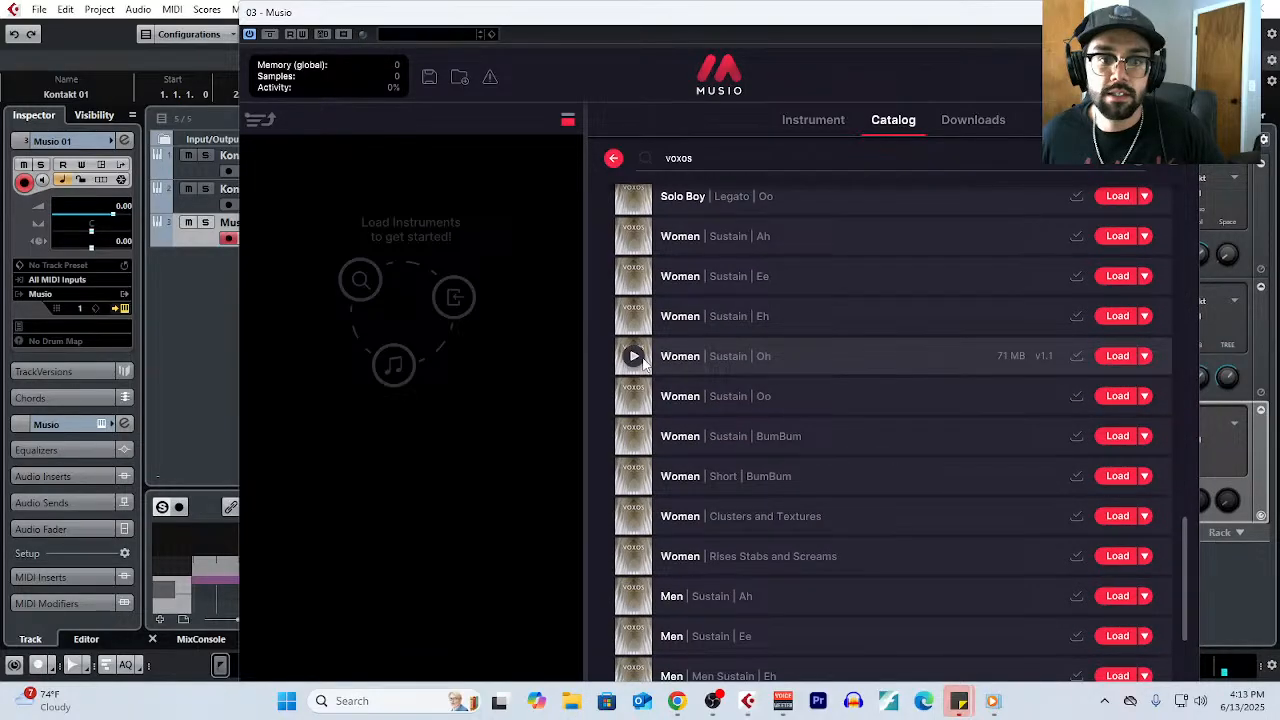
double_click(645, 365)
left_click(813, 120)
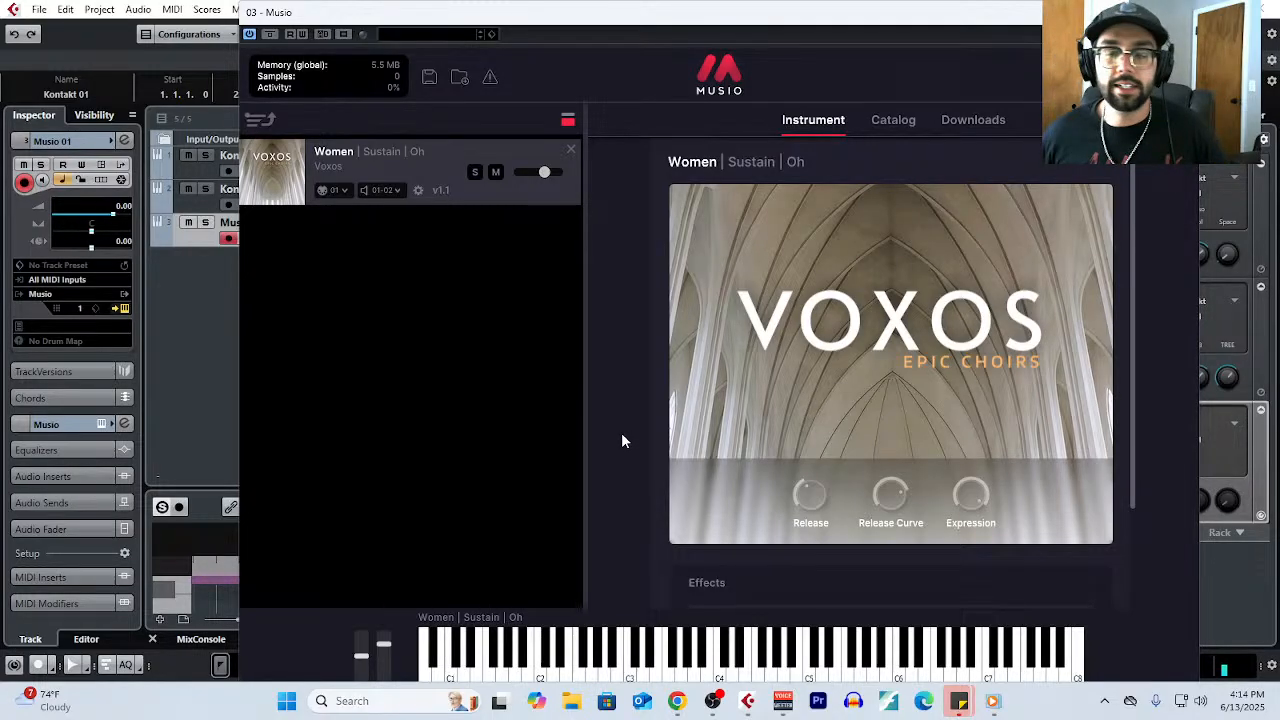
left_click(1178, 12)
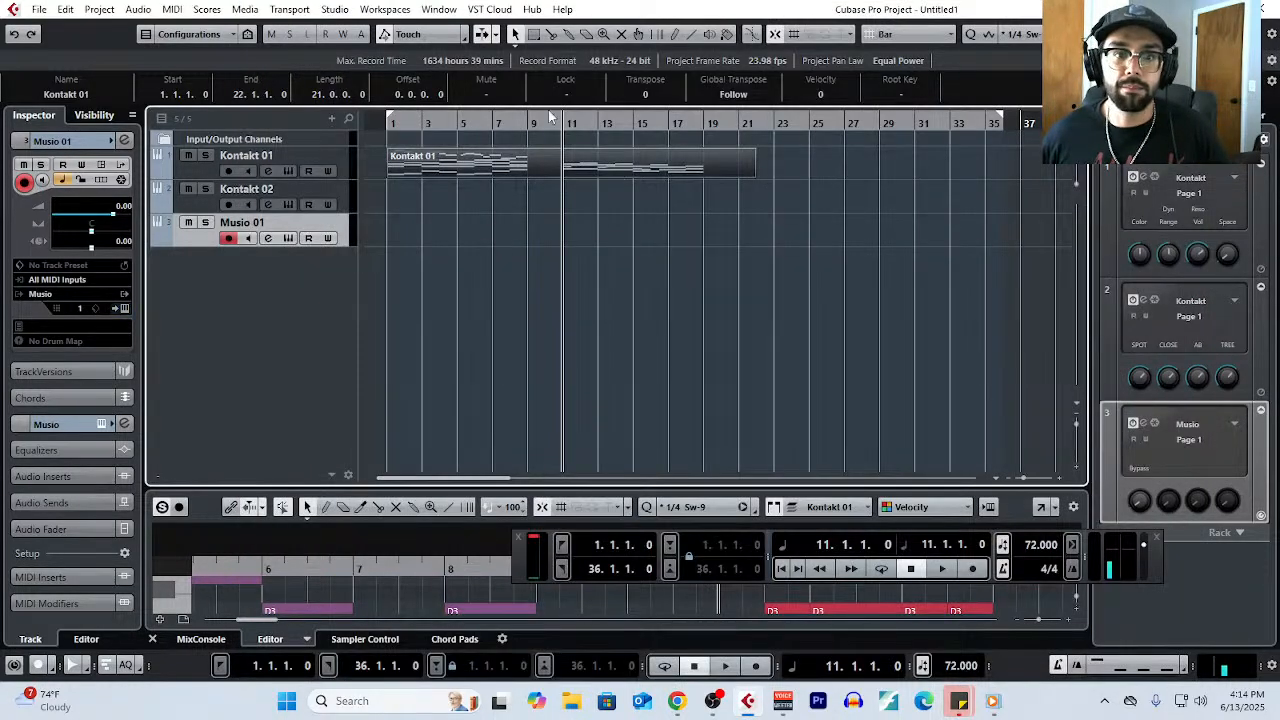
- Open the Kontakt 01 part in the Key Editor to look over the progression
left_click(172, 9)
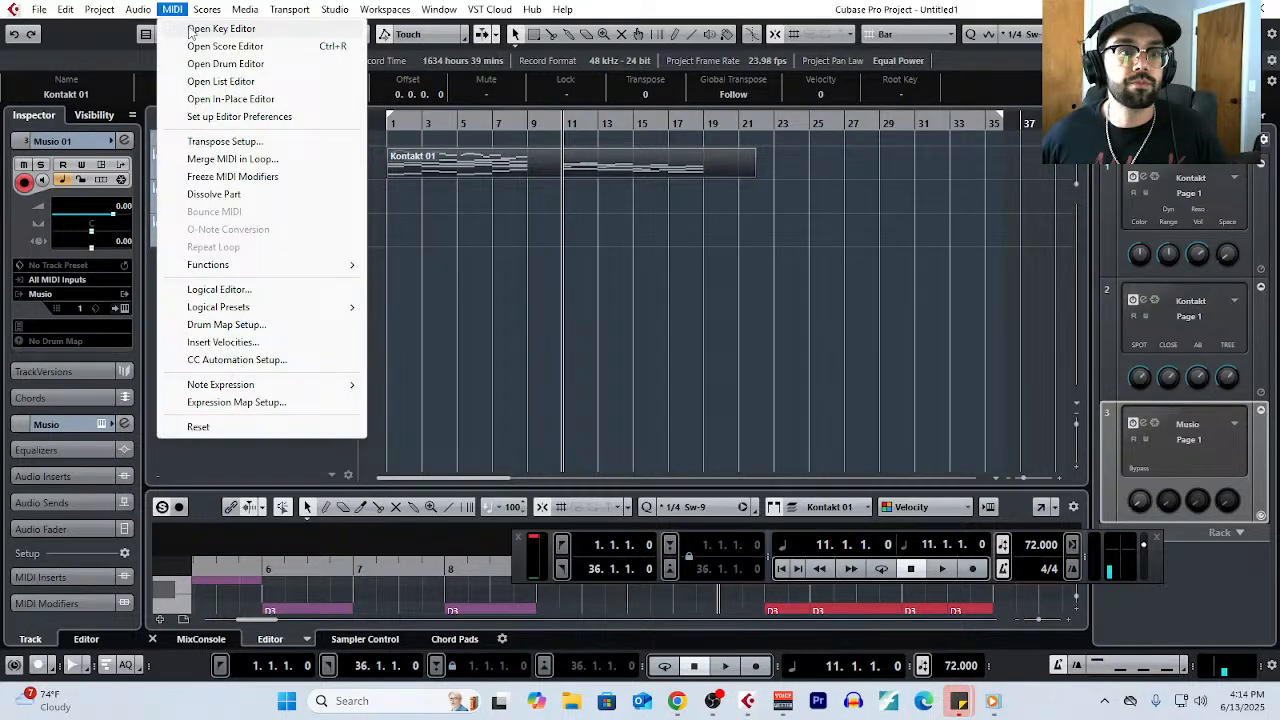
left_click(191, 30)
scroll(804, 420, "right", 10)
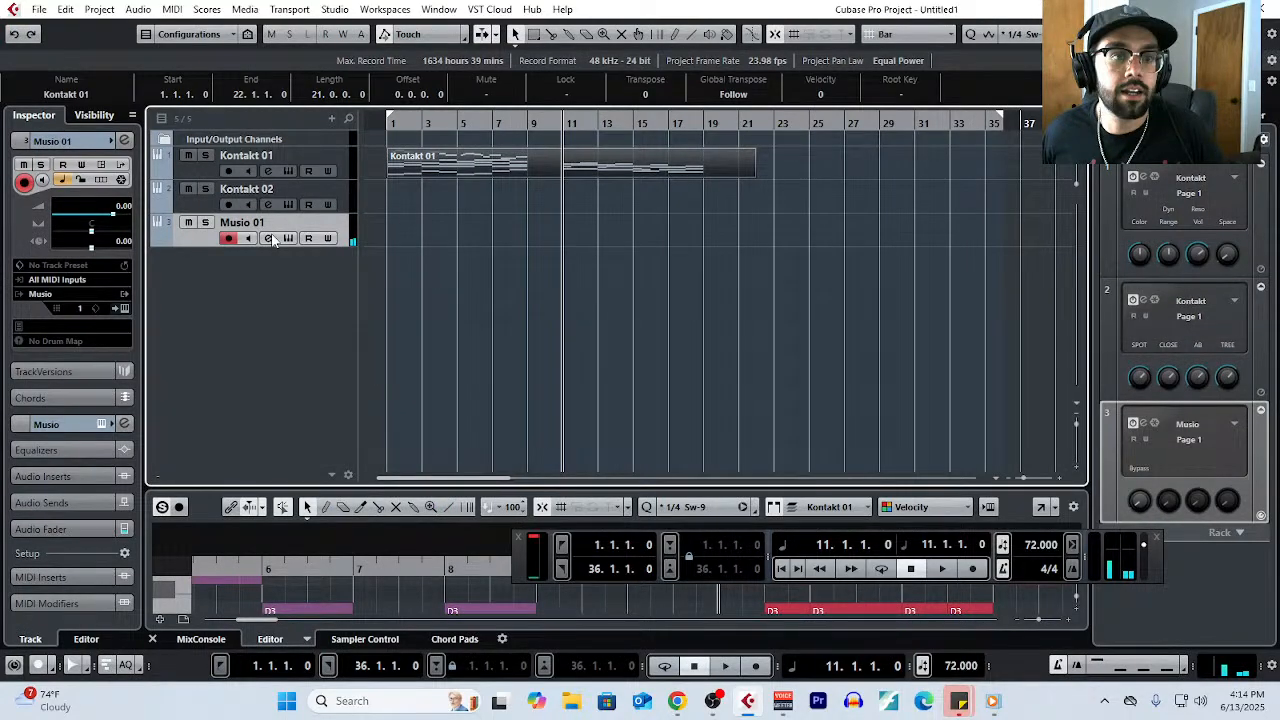
- Reopen the Musio 01 instrument and add the Voxos Men Sustain Oh patch below the Women patch
left_click(268, 238)
left_click(889, 119)
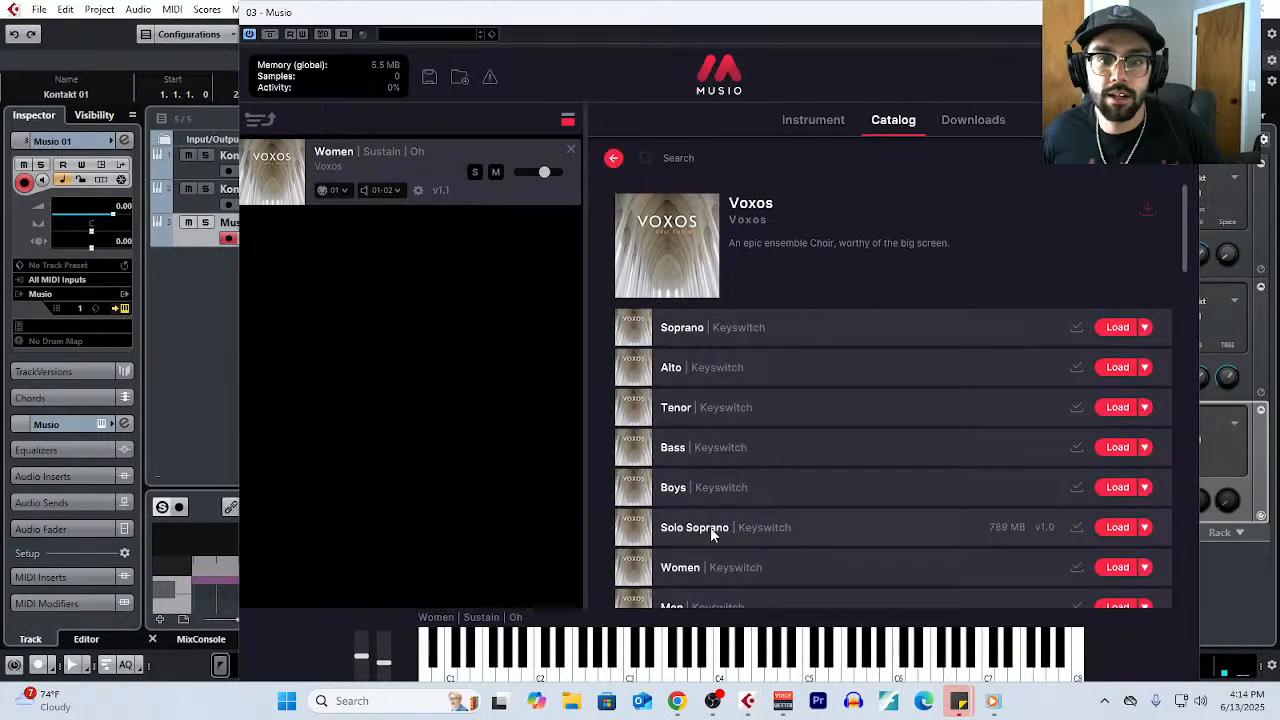
scroll(712, 532, "down", 3)
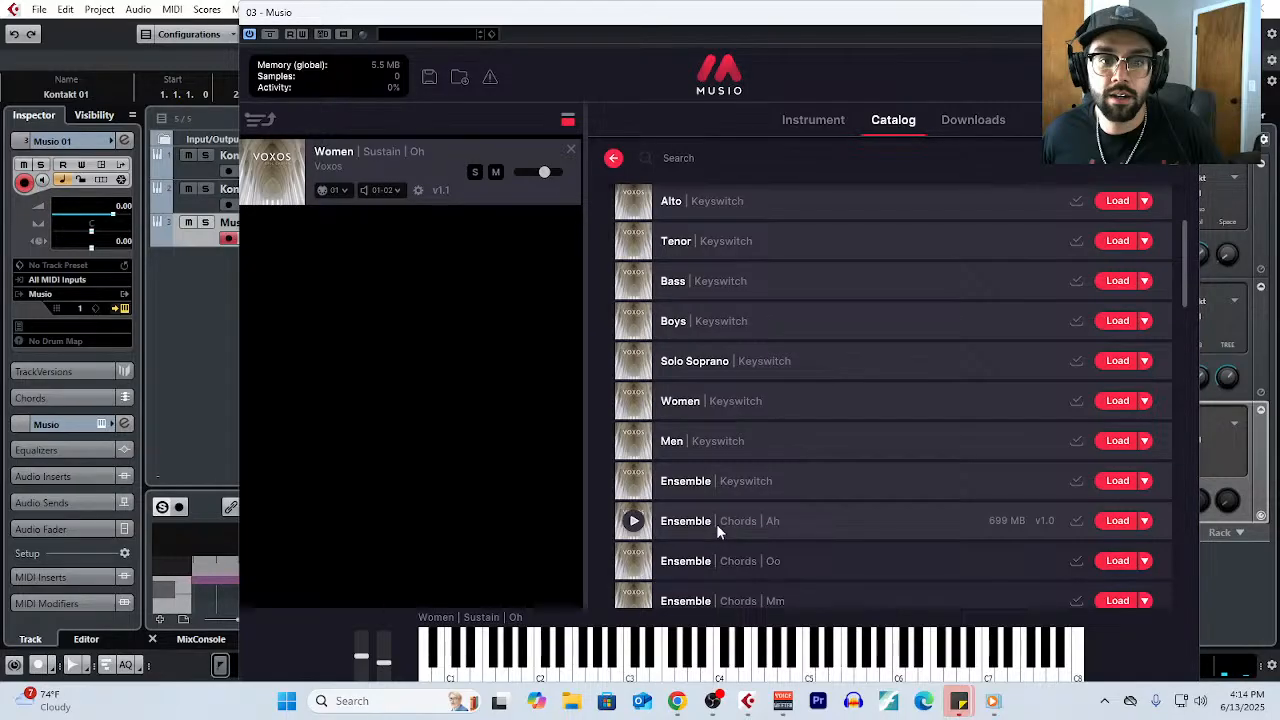
scroll(716, 523, "down", 10)
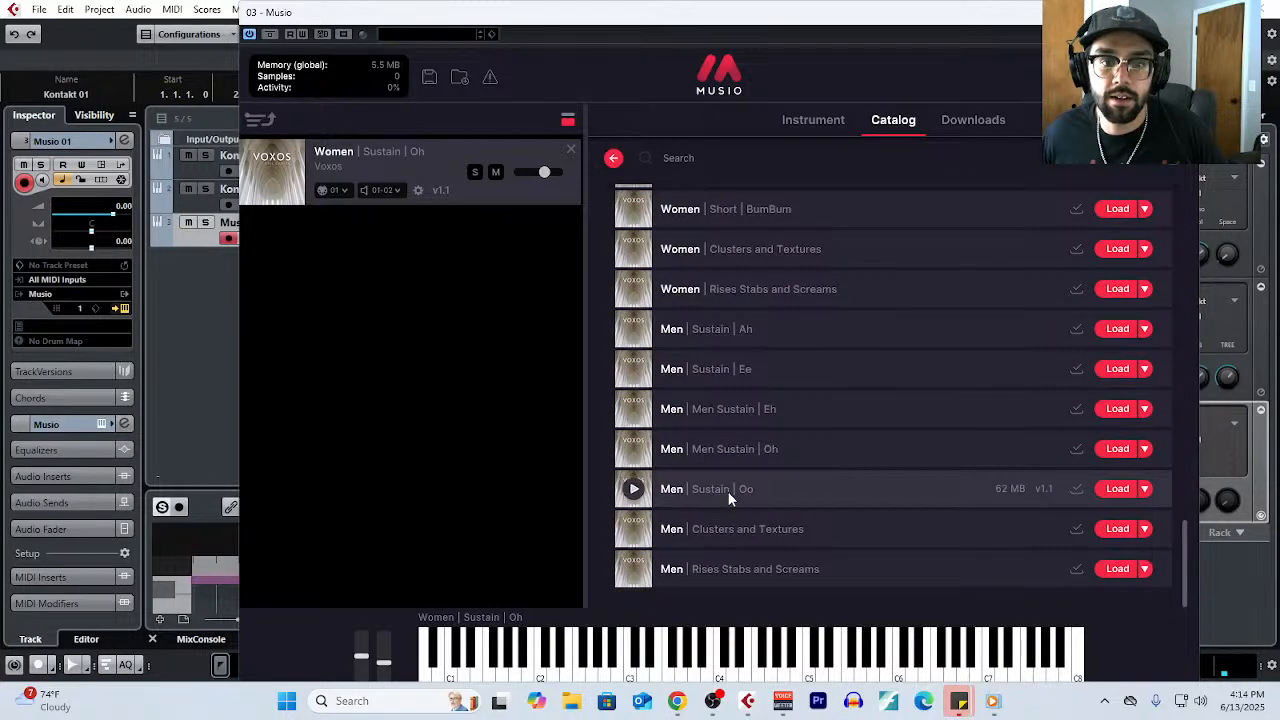
left_click(673, 462)
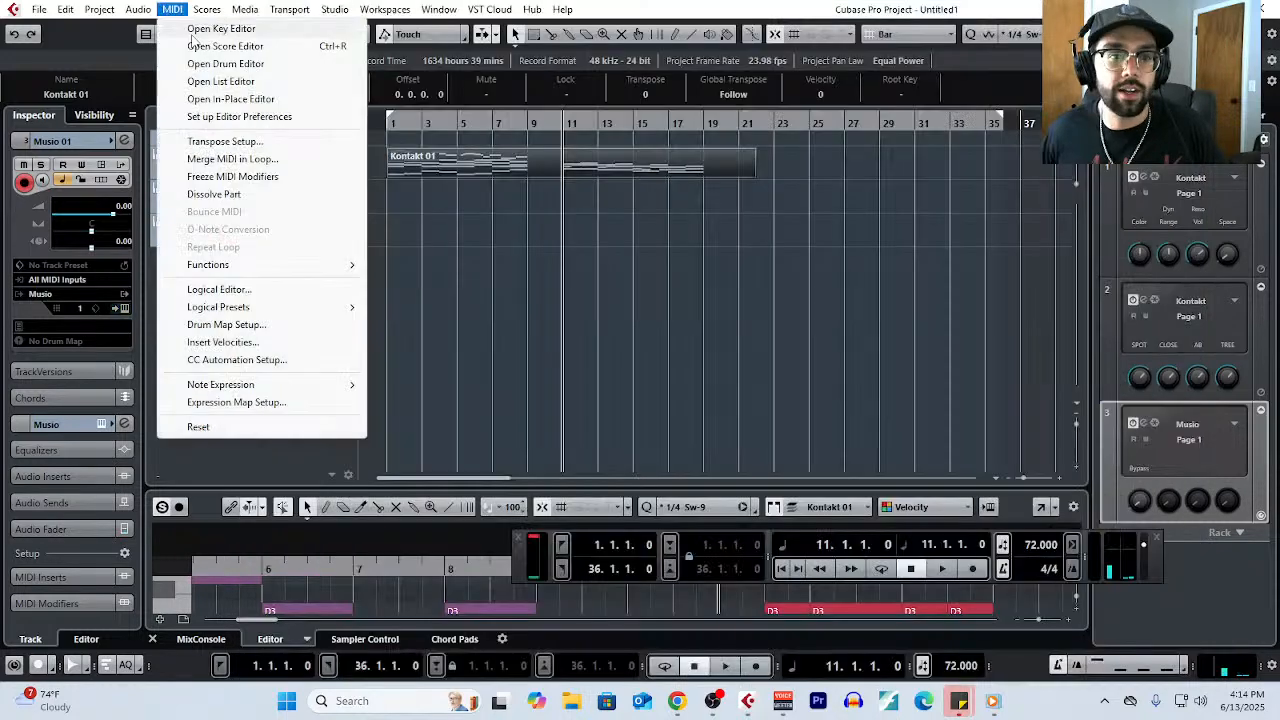
- Review the bar 11 to 18 voicings in the Key Editor again, and close the editor
left_click(200, 27)
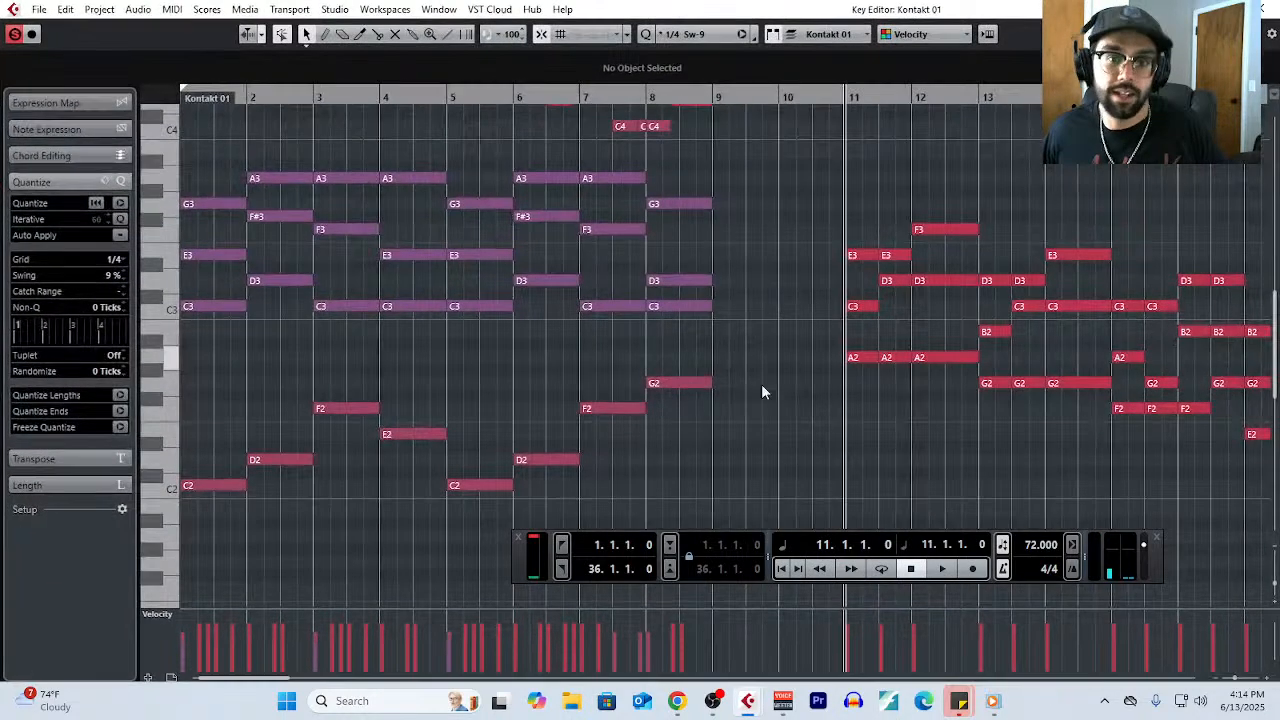
scroll(761, 384, "right", 10)
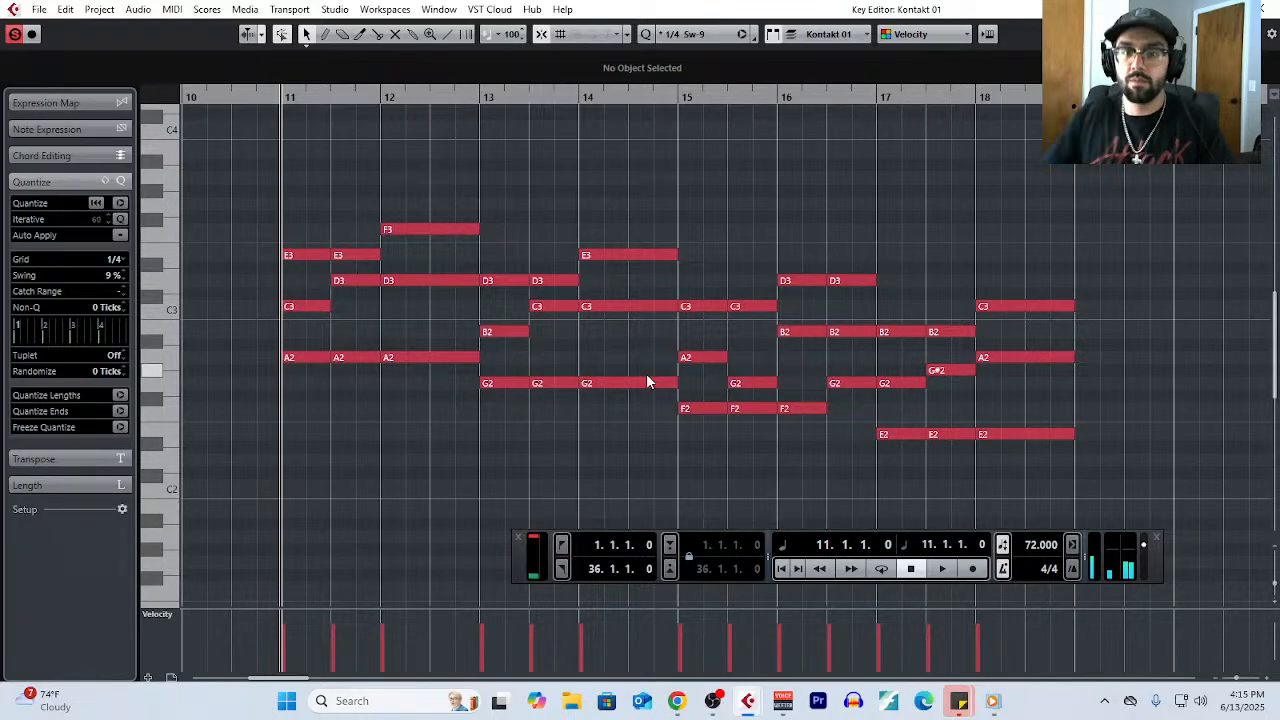
left_click(1270, 8)
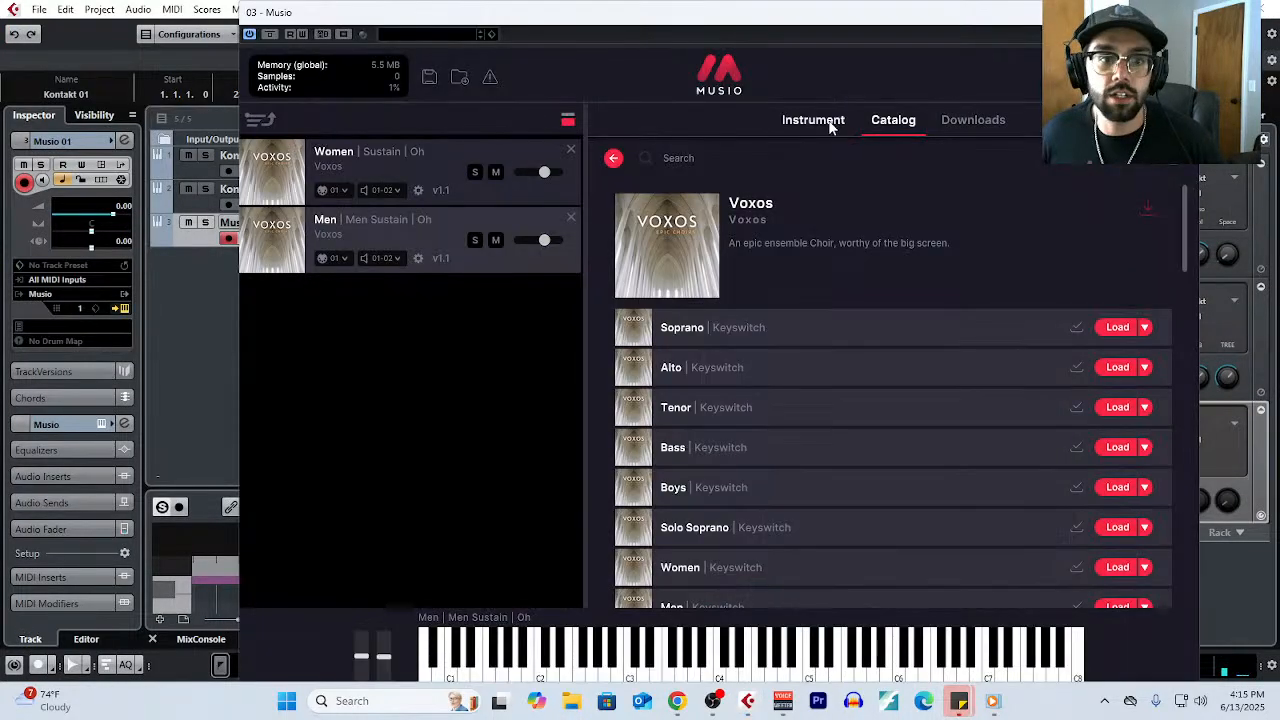
- Set the MIDI input channel of both the Women and Men patches in Musio to All
left_click(829, 125)
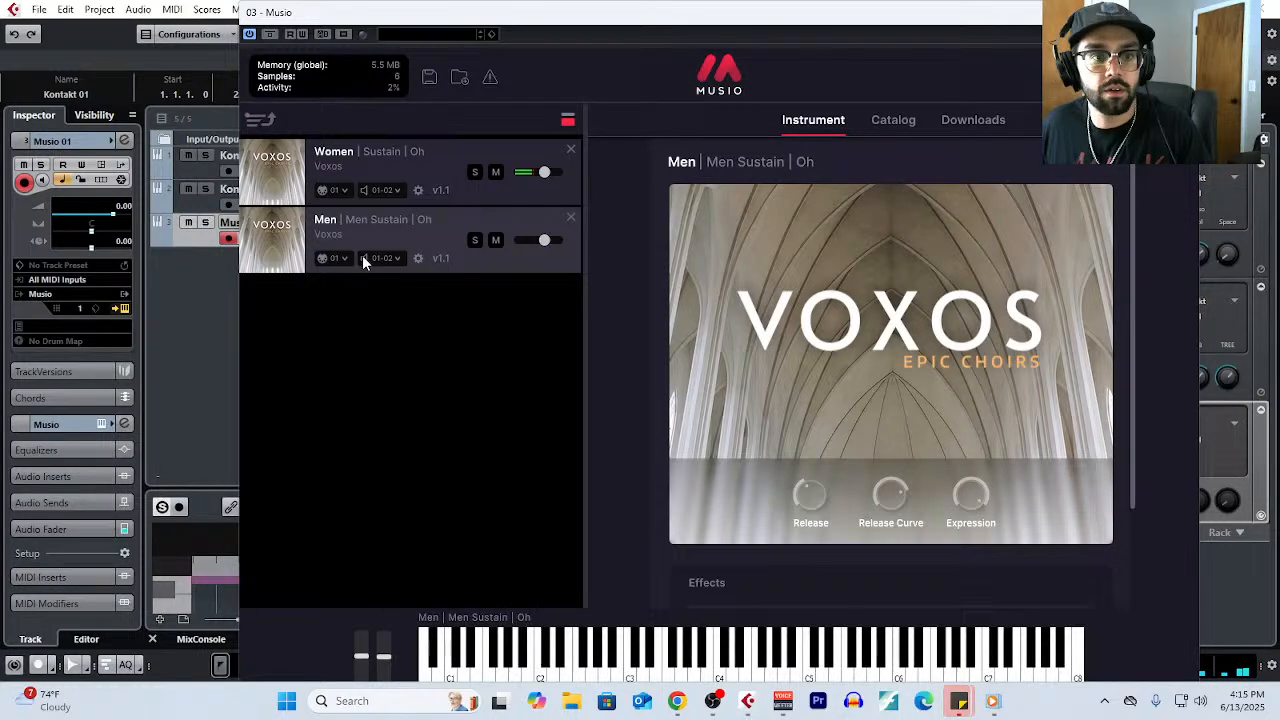
left_click(338, 190)
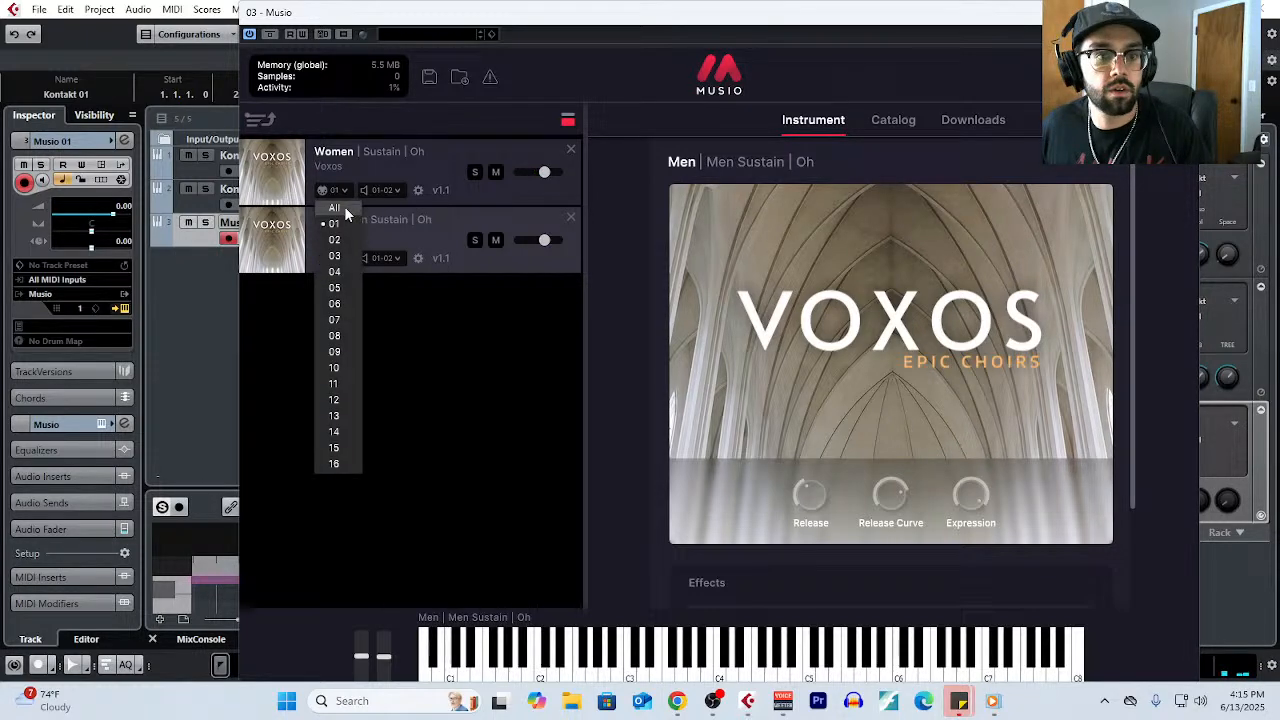
left_click(344, 207)
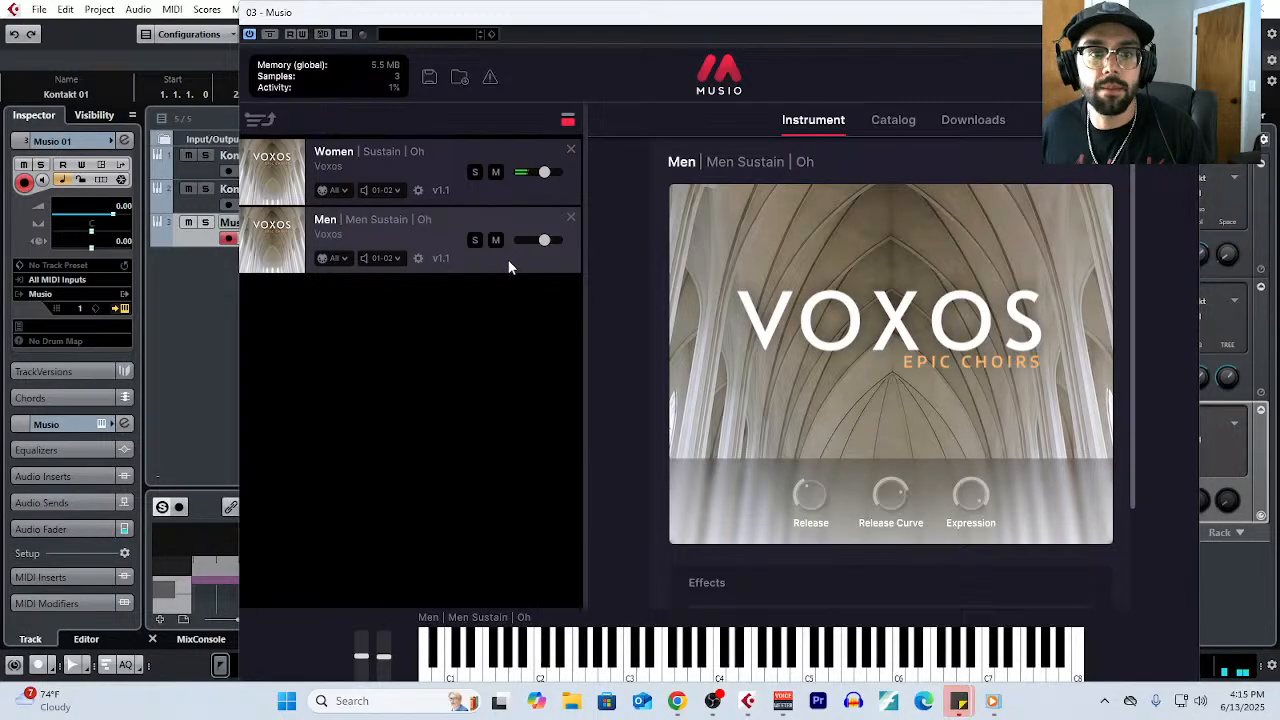
scroll(808, 462, "down", 2)
scroll(816, 398, "up", 2)
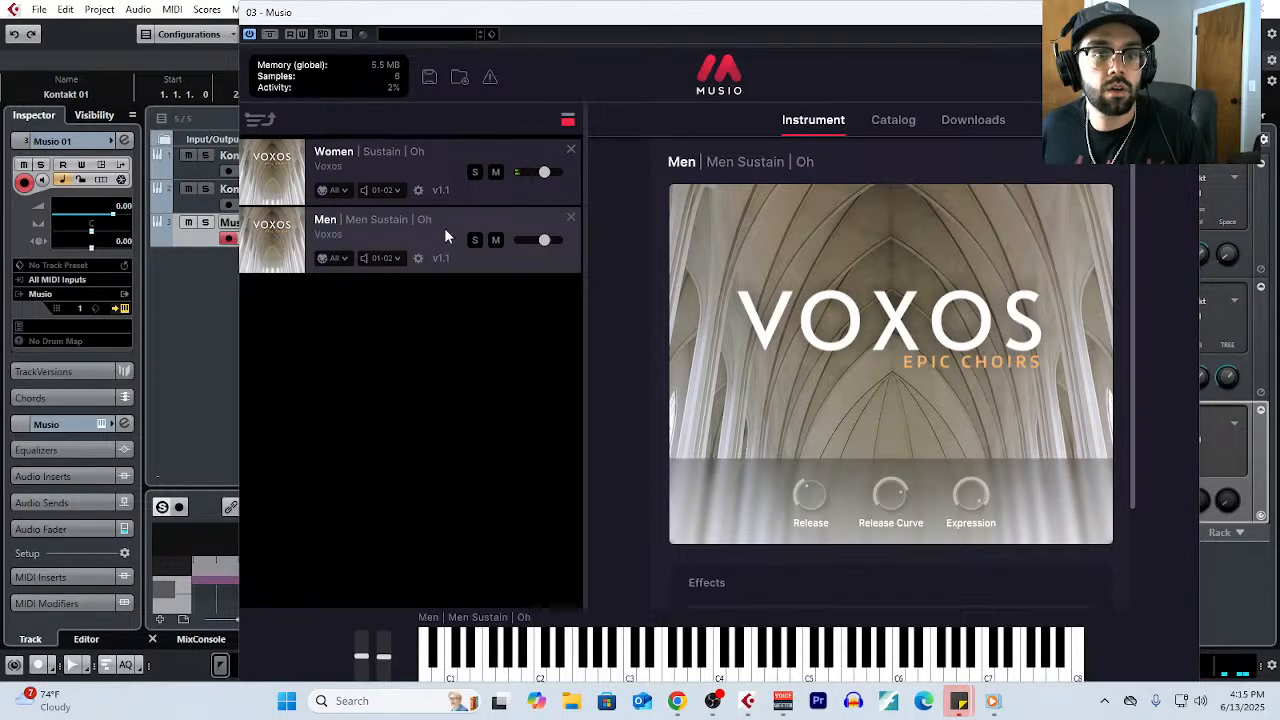
- Move the Men patch above the Women patch, and remove both from the Musio rack
left_click_drag(444, 227, 440, 149)
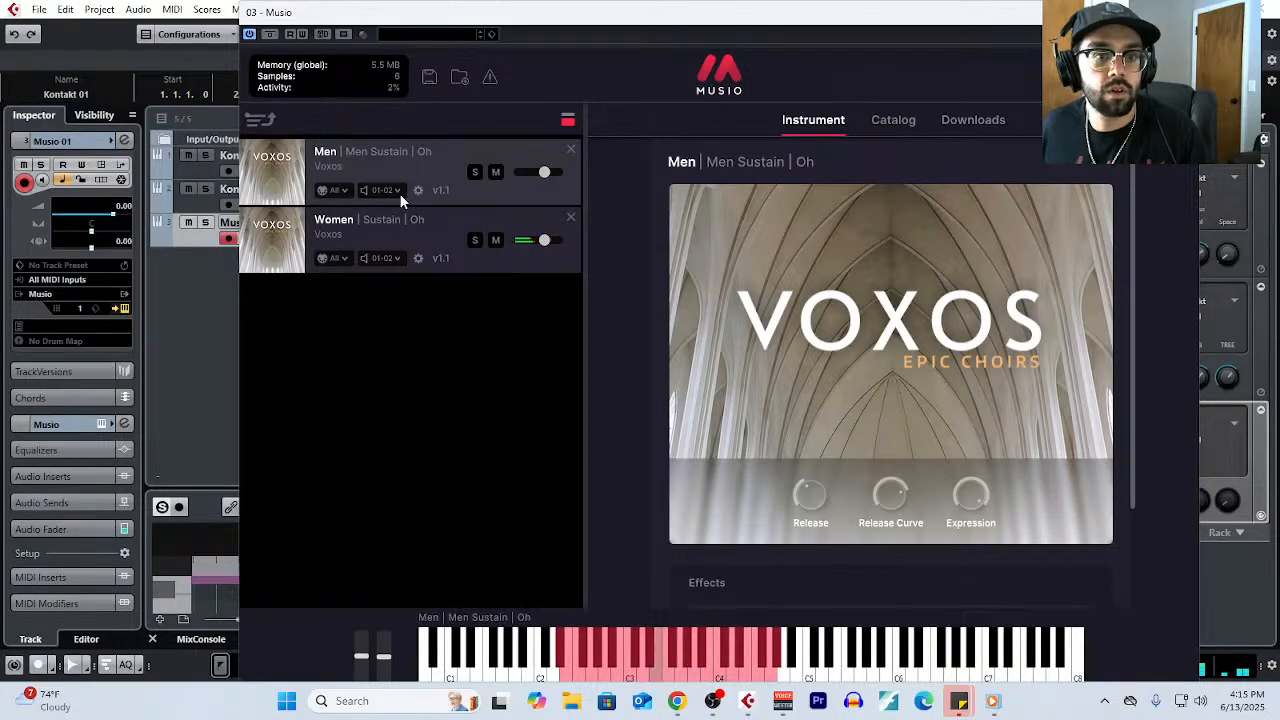
left_click(568, 219)
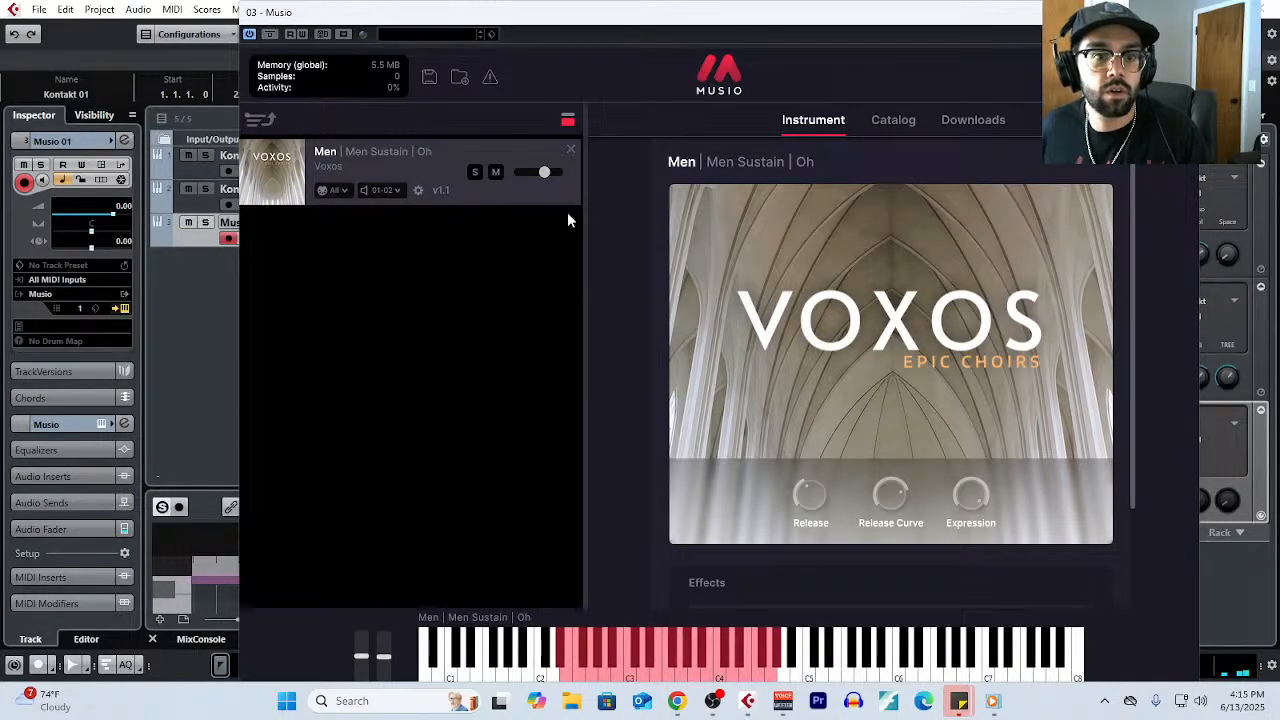
left_click(566, 151)
- Preview the Voxos Men Sustain Oh patch, load it into Musio, and show its instrument page
scroll(680, 600, "down", 3)
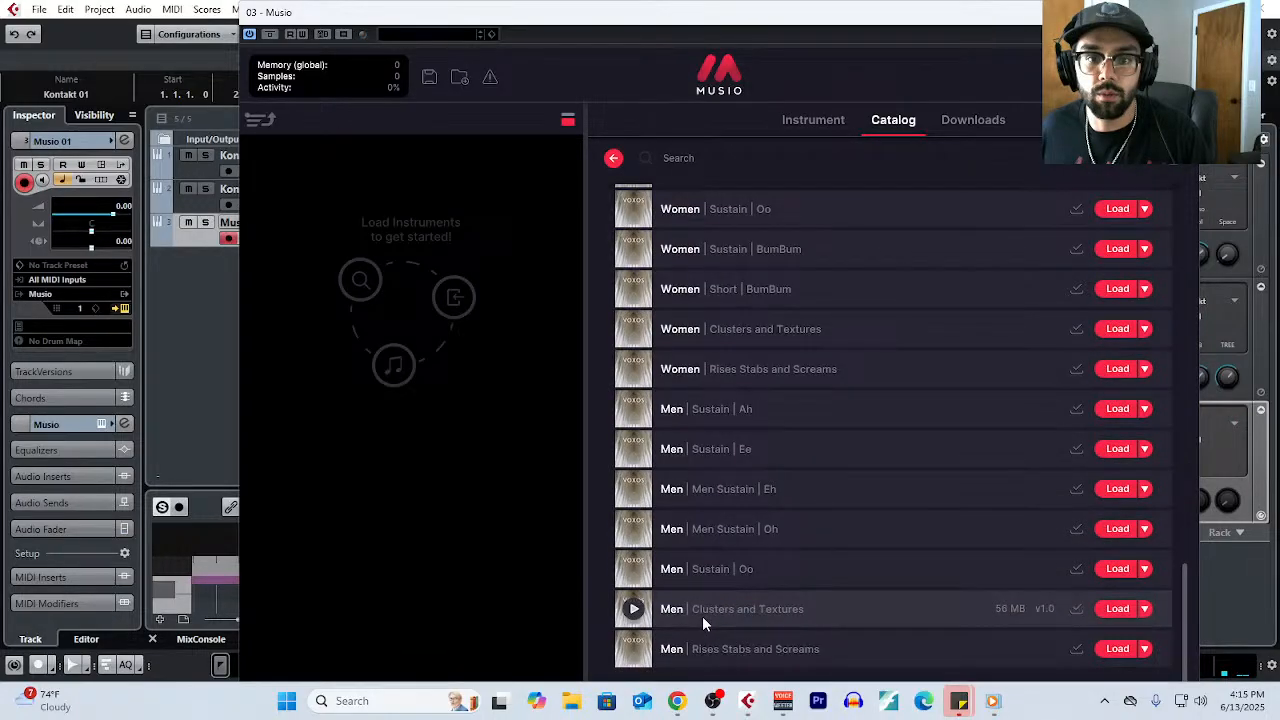
left_click(633, 528)
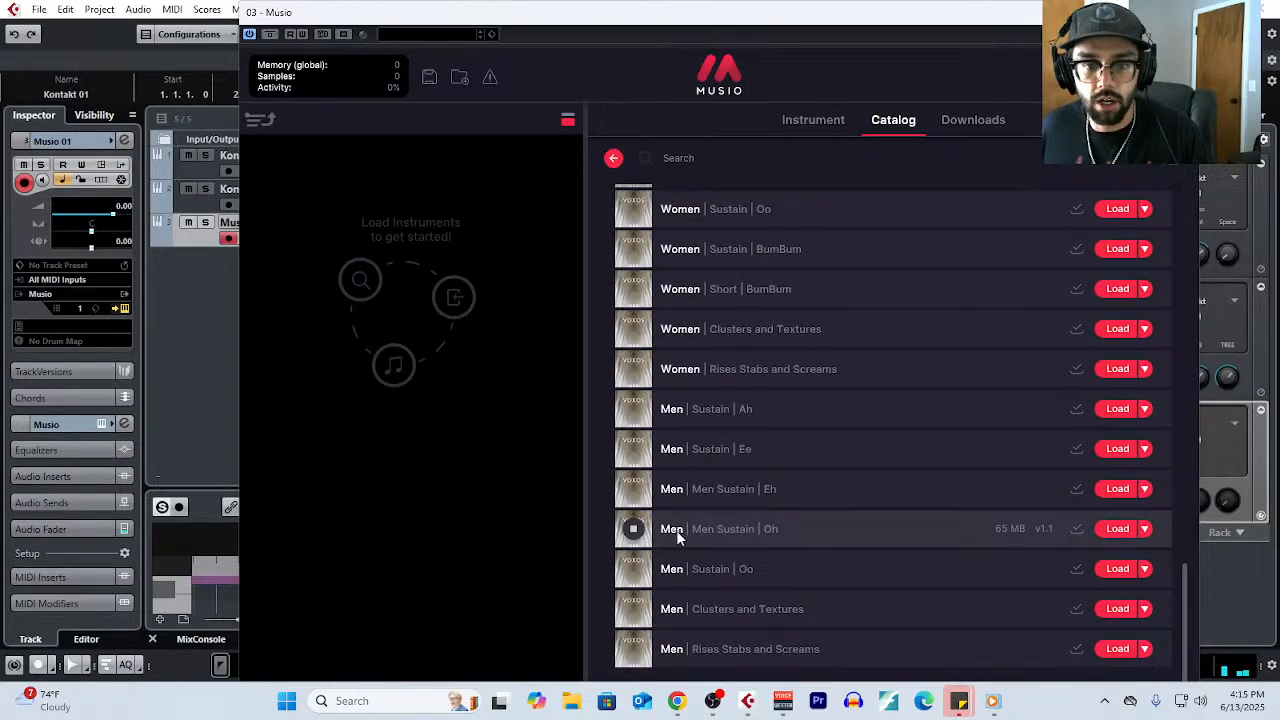
left_click(1106, 530)
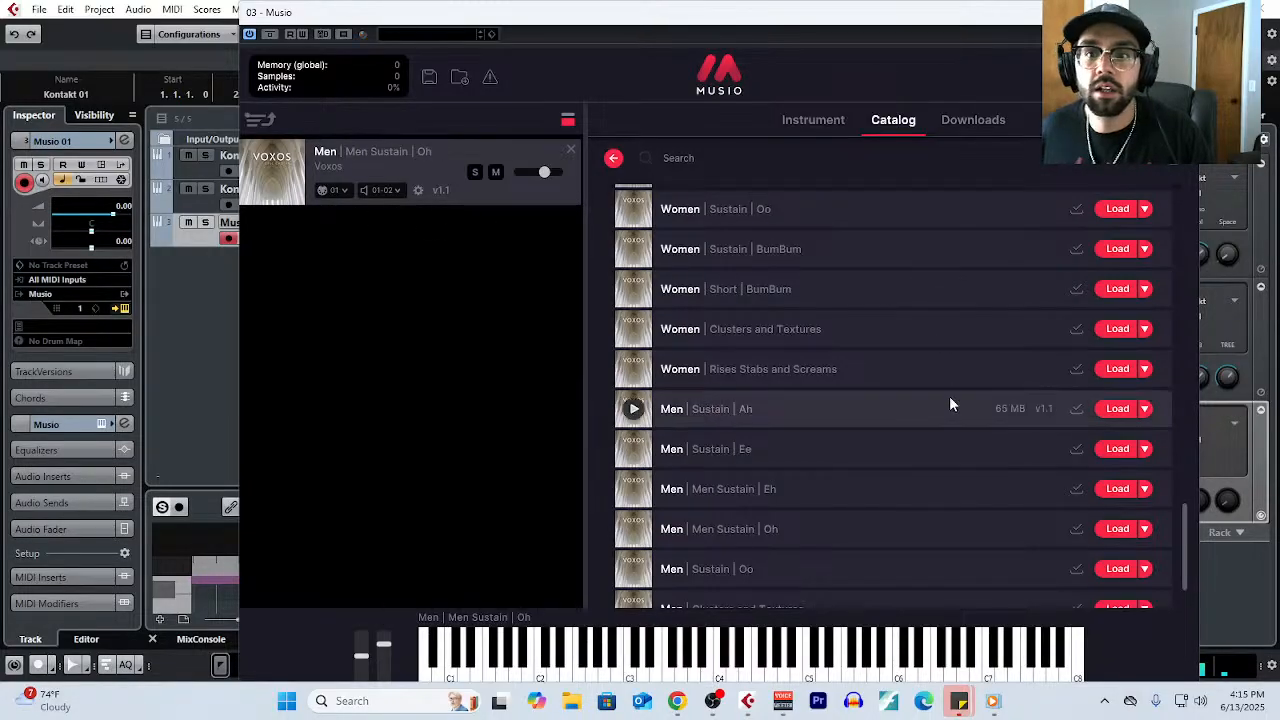
left_click(800, 121)
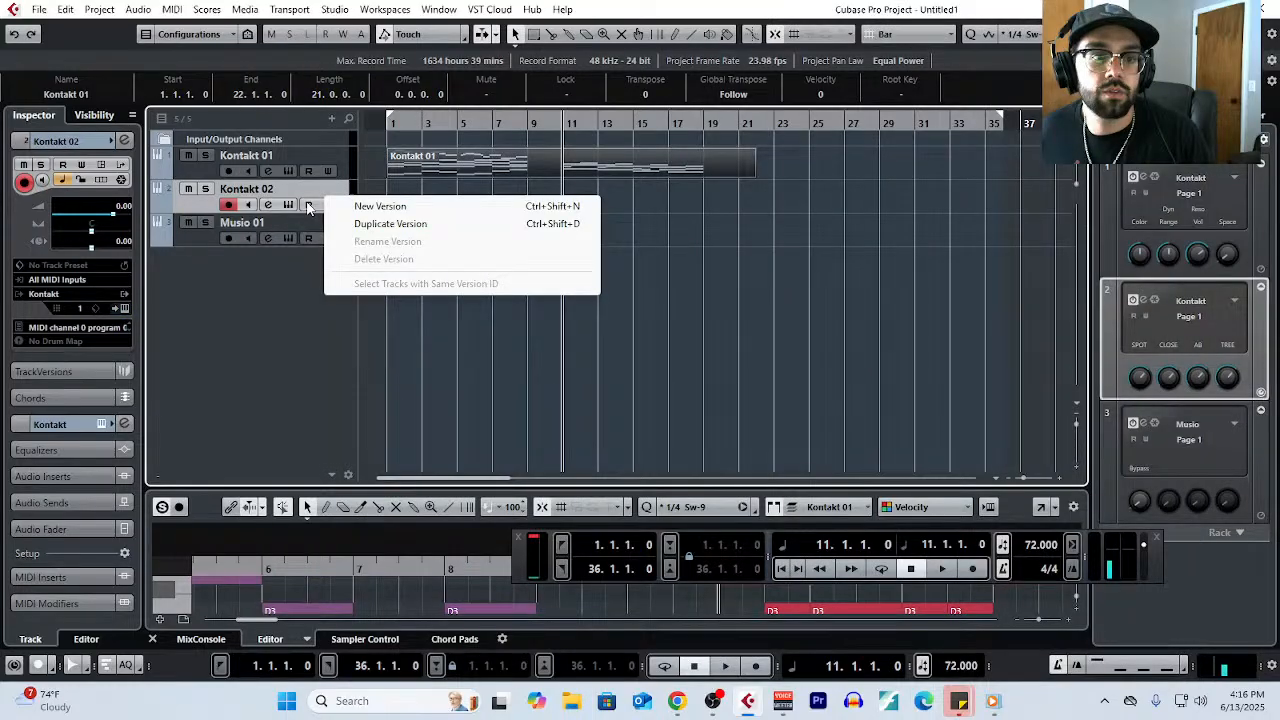
- Open the Kontakt 02 instrument, load Great Manual.nki from the Spitfire ORgan quick-load folder, and hide the Quick-Load browser
left_click(288, 204)
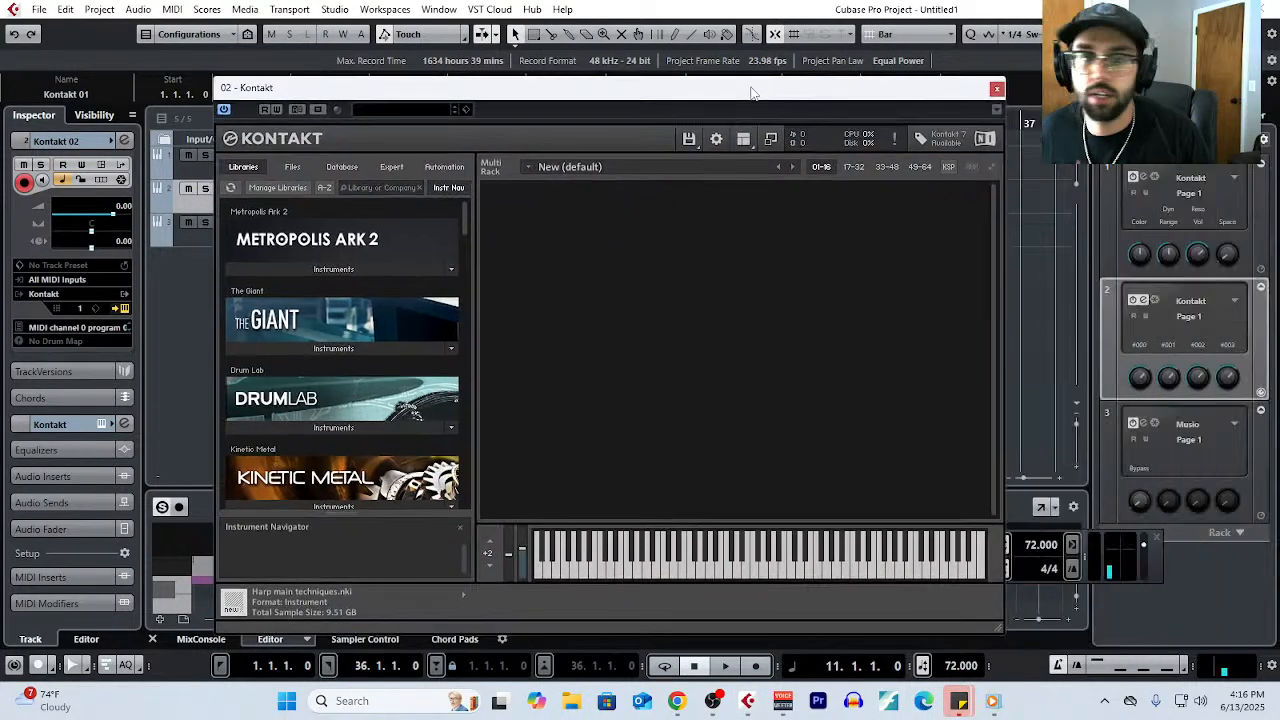
right_click(685, 355)
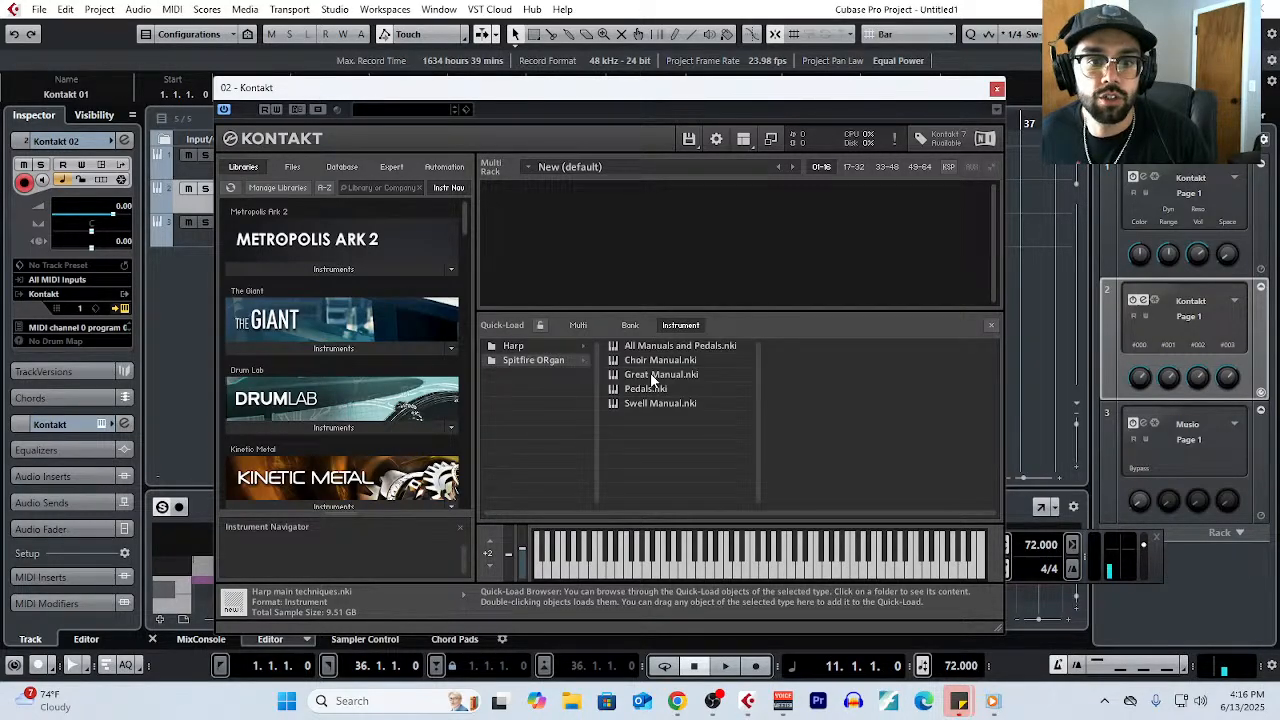
left_click(651, 376)
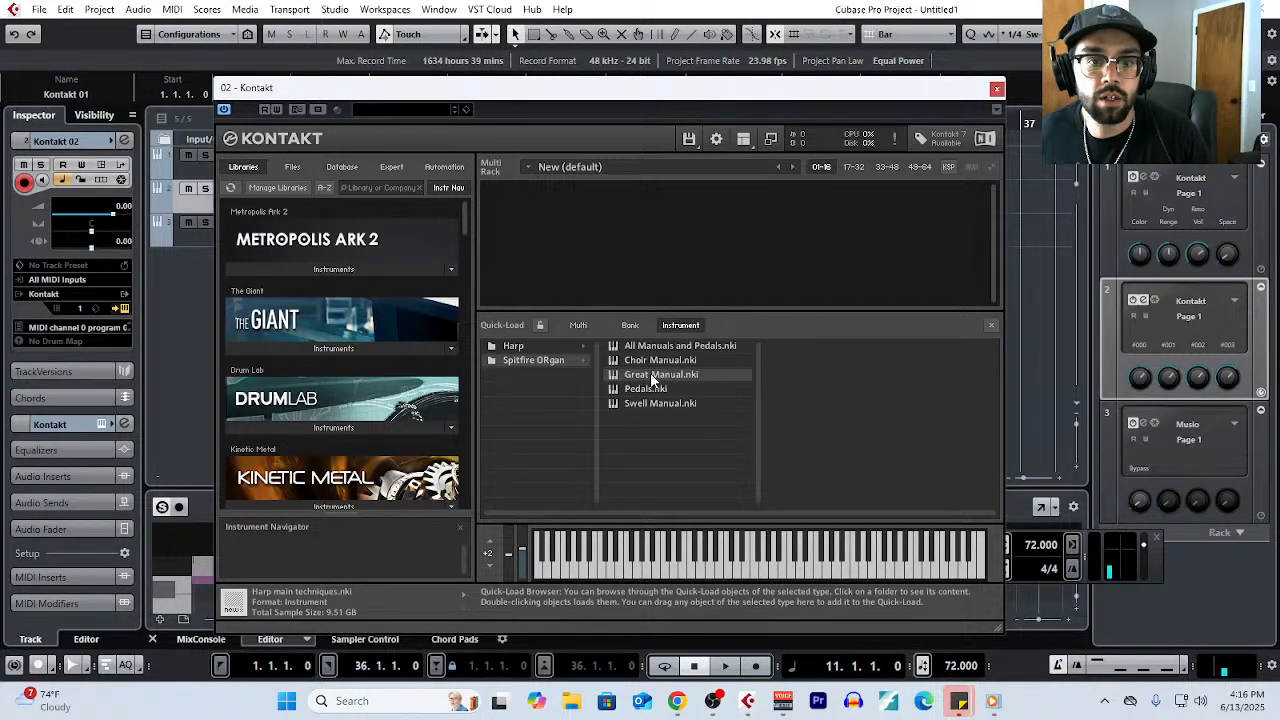
double_click(651, 376)
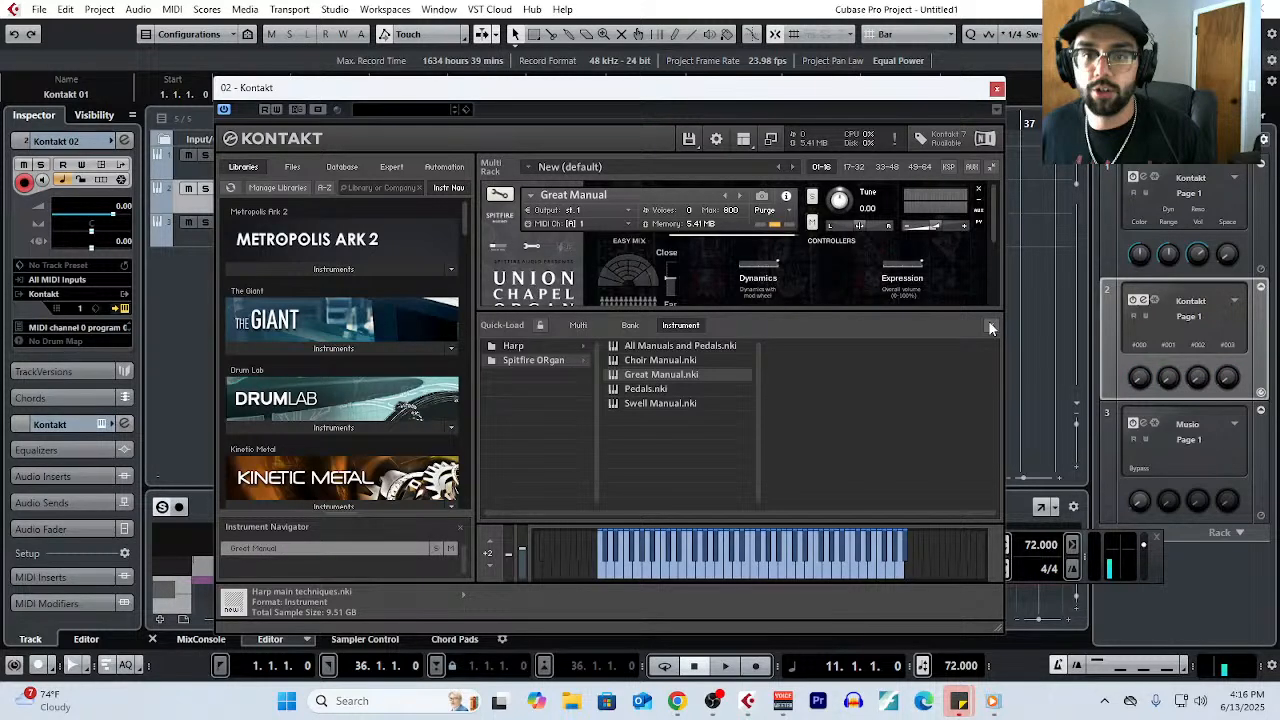
left_click(990, 327)
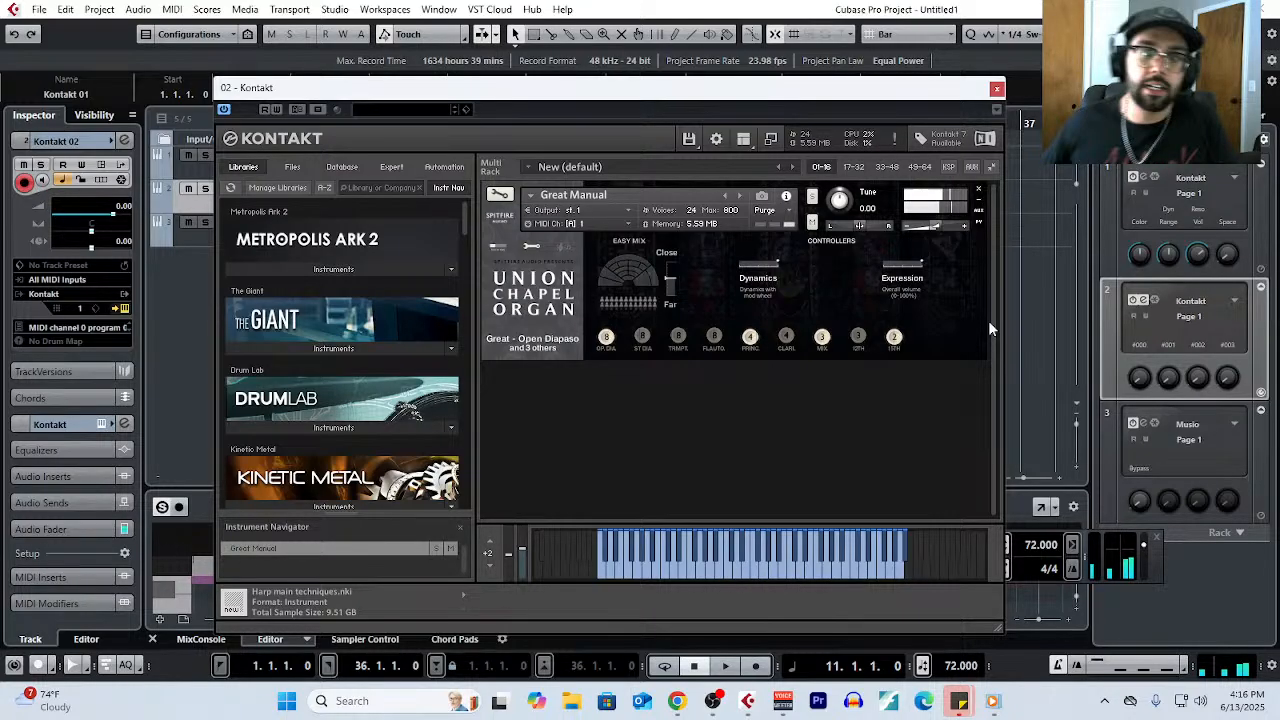
left_click(680, 337)
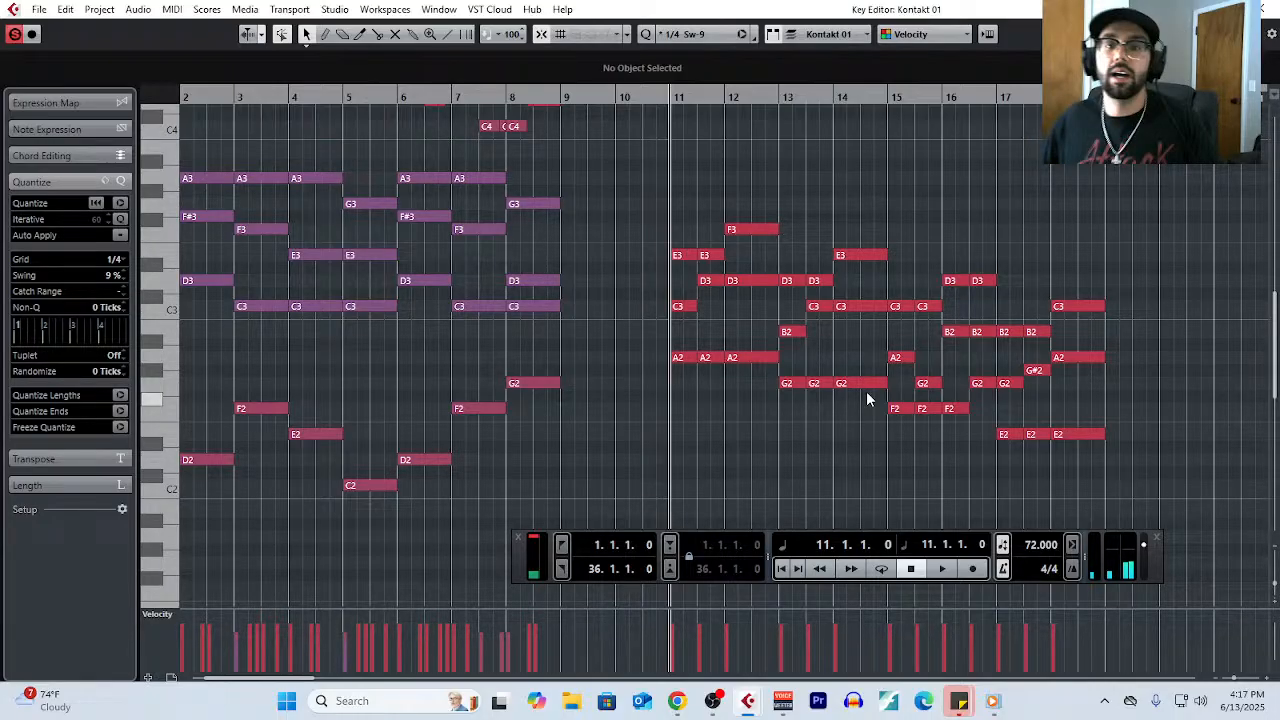
- Close the Key Editor, reopen it on the Kontakt 01 part, and select all the notes from bar 11 to 18
key("g")
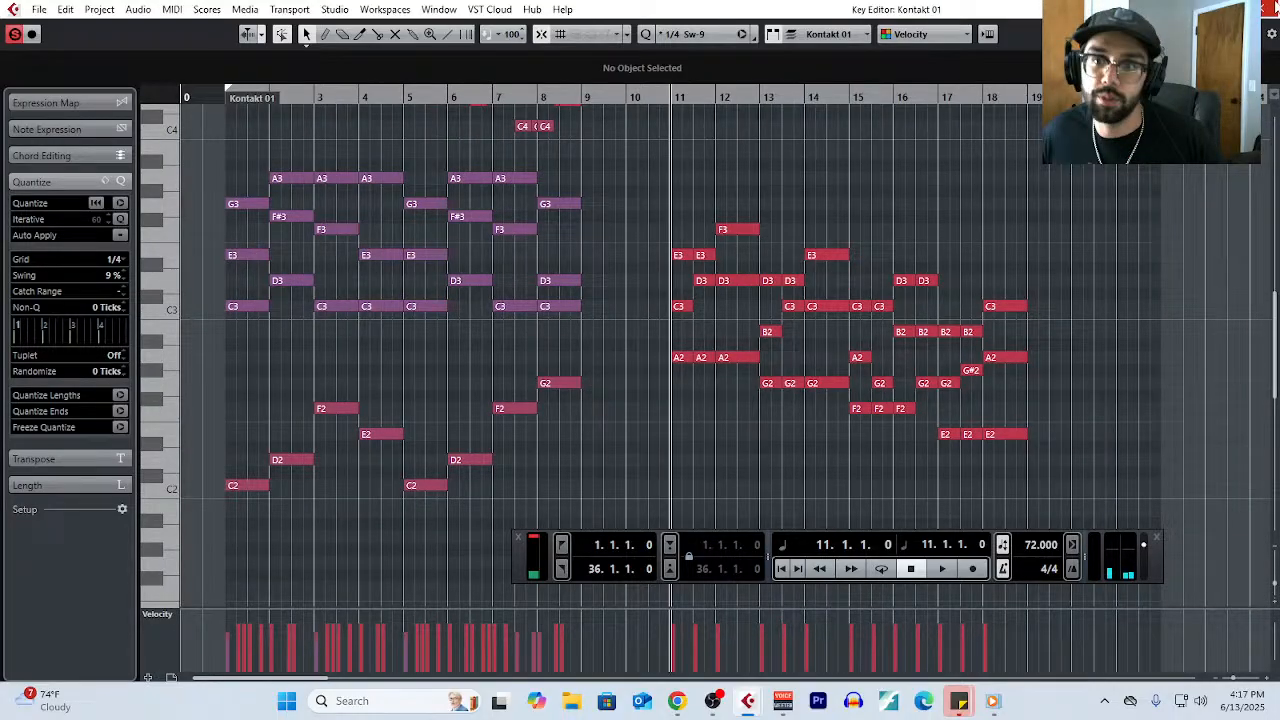
left_click(1269, 9)
left_click(172, 9)
left_click(202, 30)
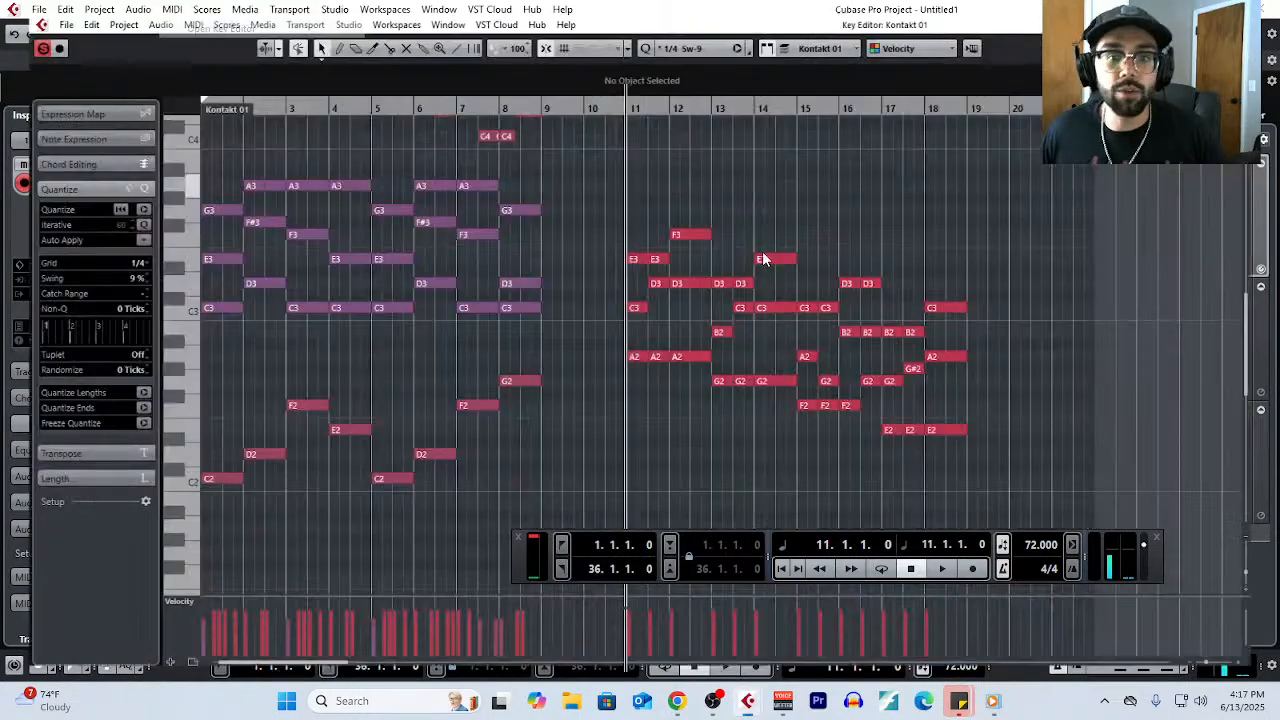
scroll(608, 324, "up", 2)
scroll(594, 322, "down", 3)
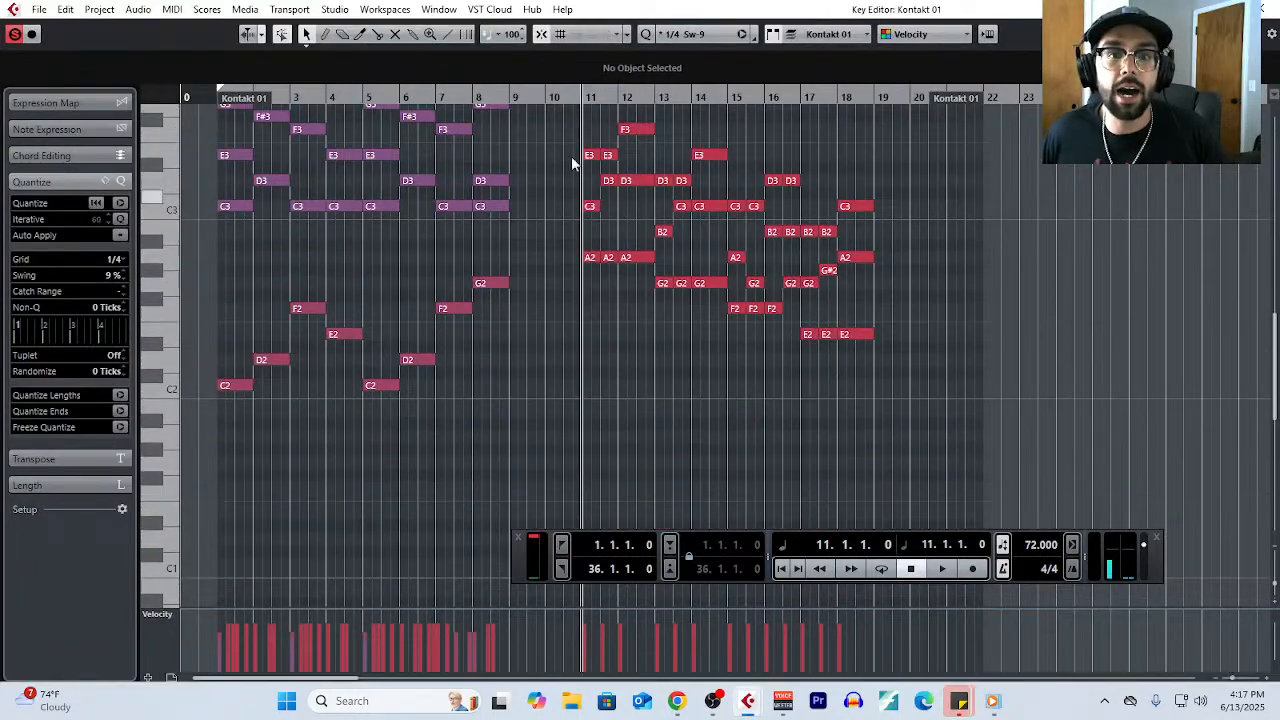
left_click_drag(570, 112, 913, 410)
- Compare the bar 11 to 18 voicings with the chords in bars 1 to 8, clear the note selection, and close the Key Editor
scroll(604, 390, "up", 3)
scroll(604, 390, "left", 3)
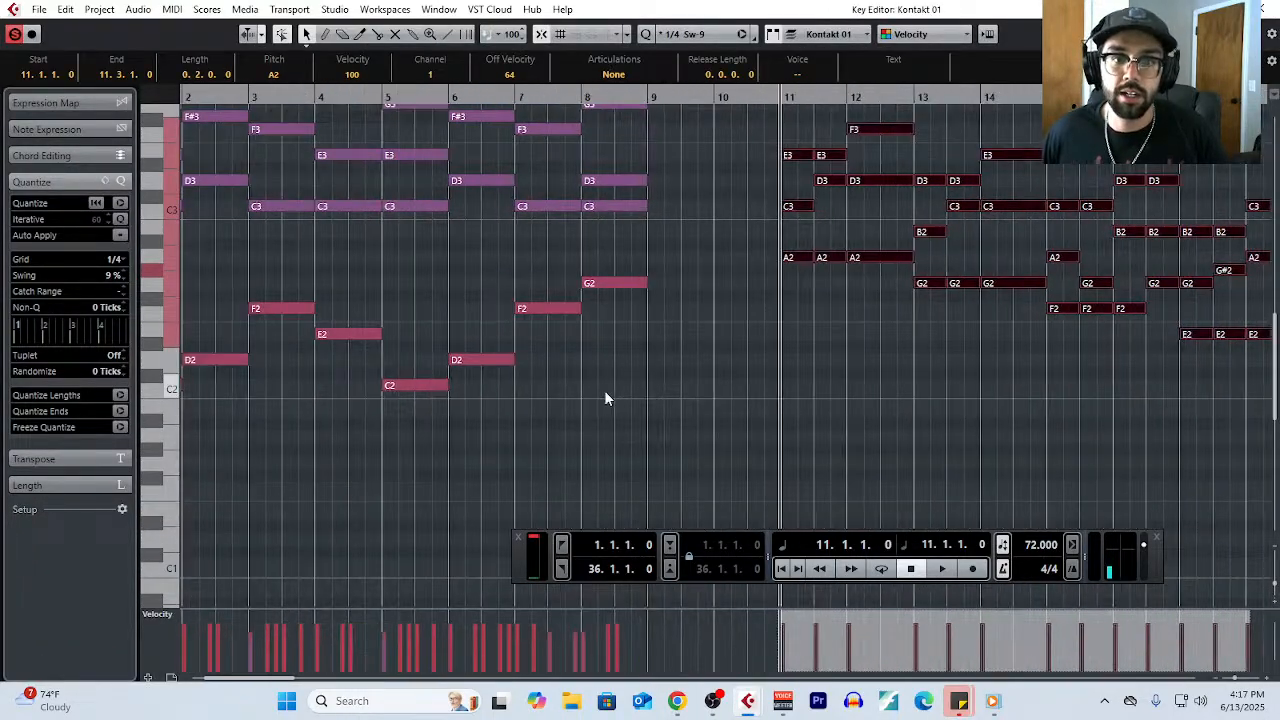
scroll(604, 390, "up", 2)
scroll(790, 358, "up", 3)
scroll(788, 357, "down", 3)
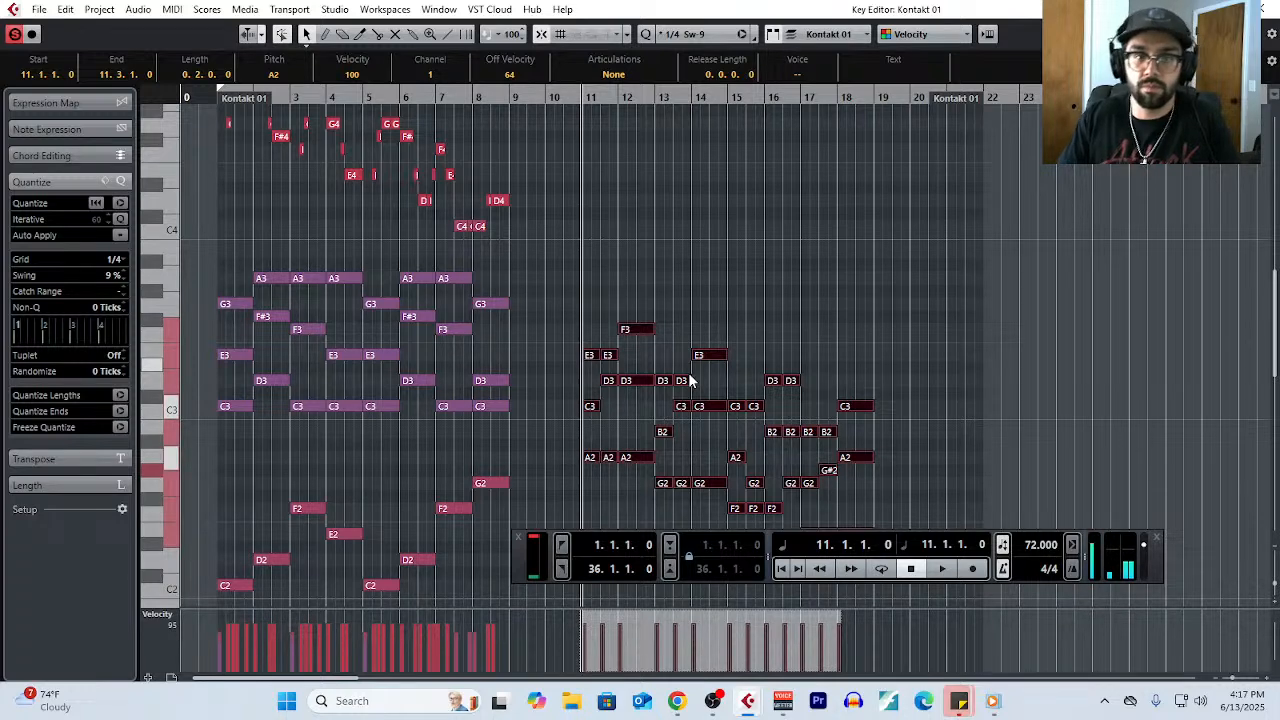
scroll(690, 380, "down", 3)
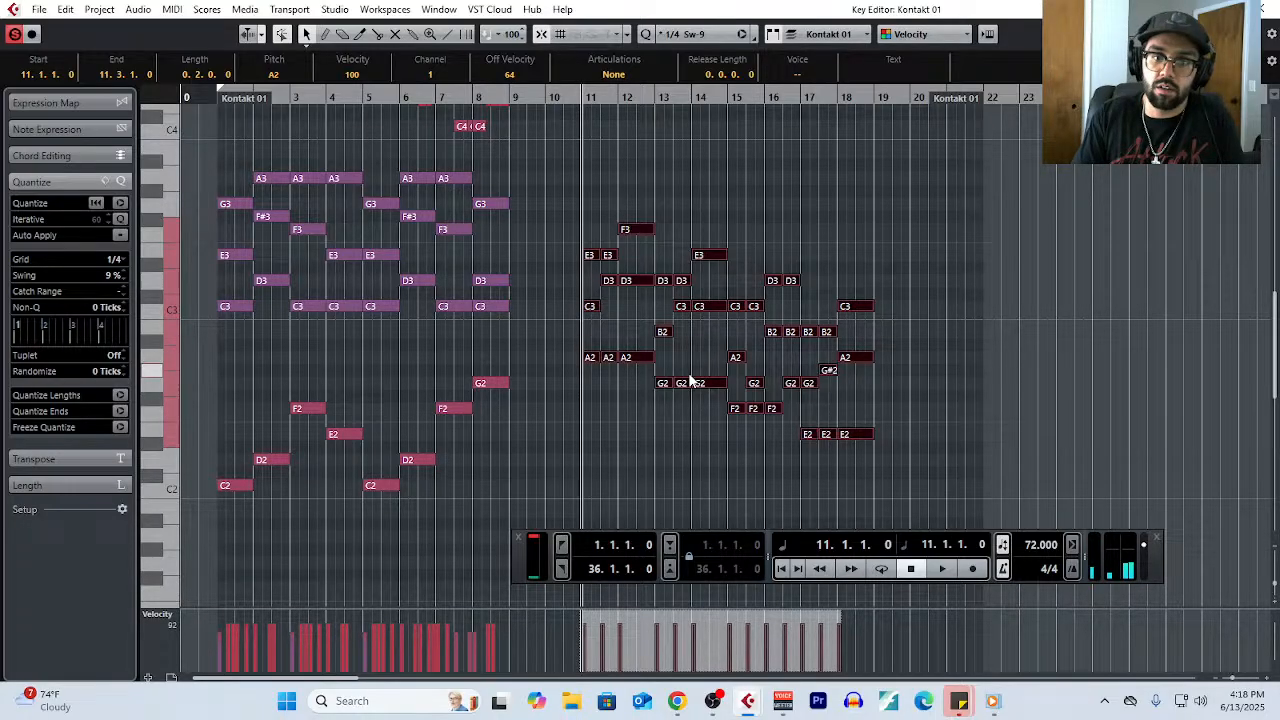
scroll(688, 372, "down", 3)
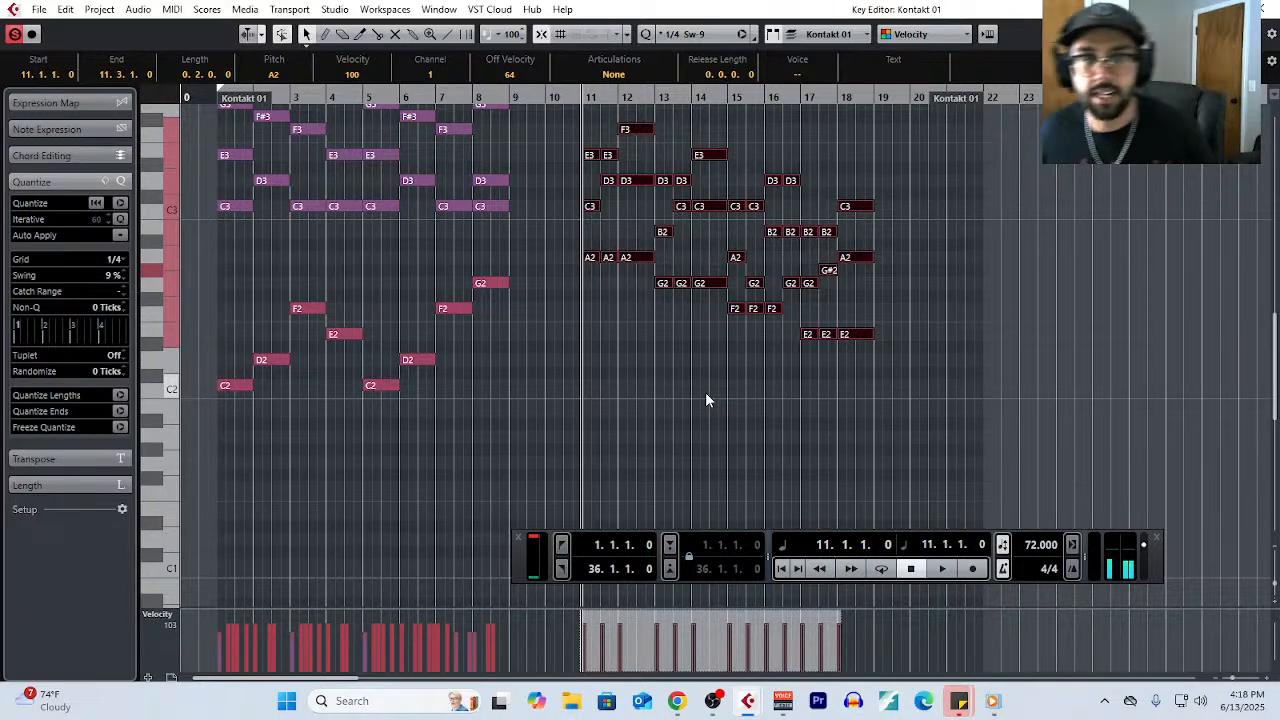
left_click(705, 392)
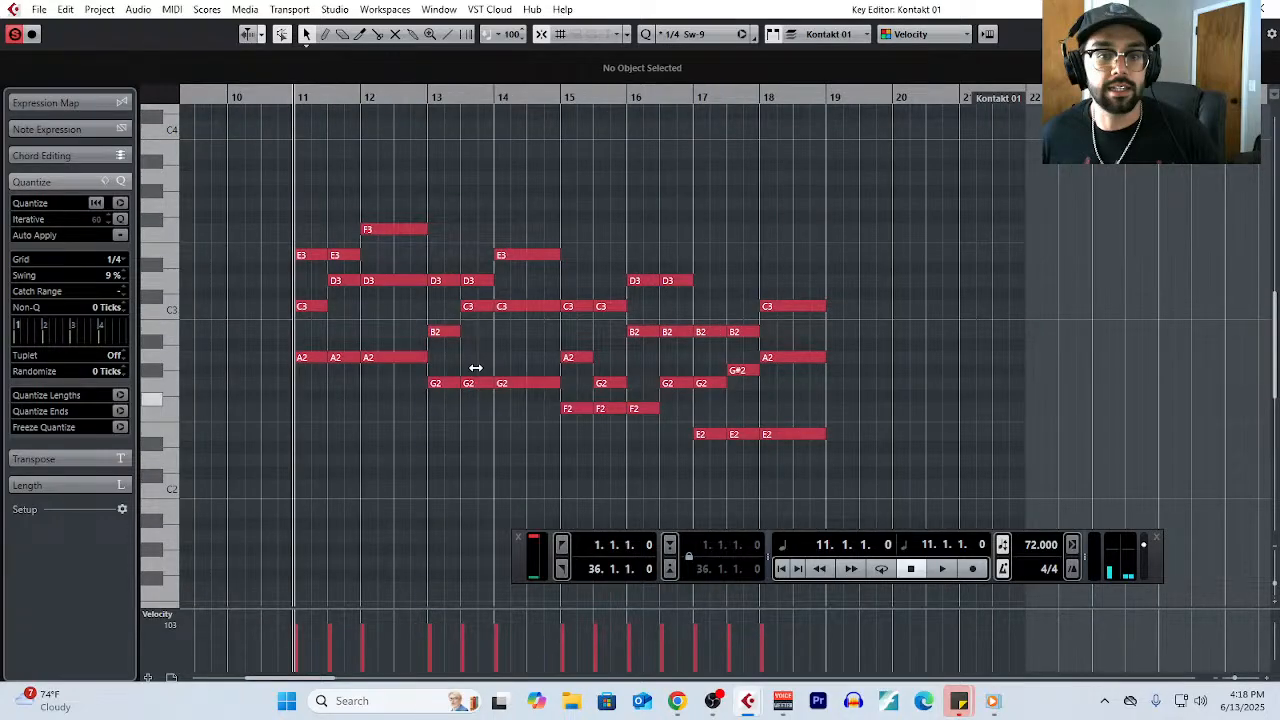
left_click(1266, 8)
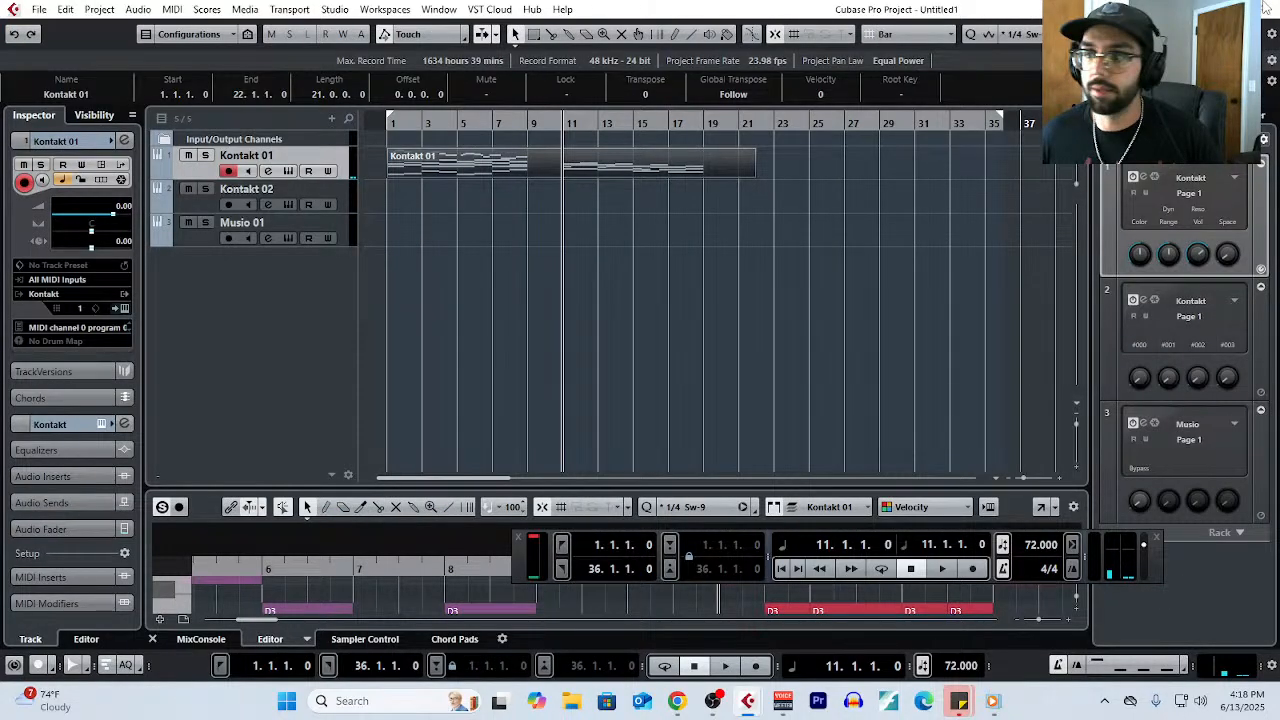
- Hide the floating transport panel and switch to Chrome with the Tabletop Composer YouTube channel page
key("g")
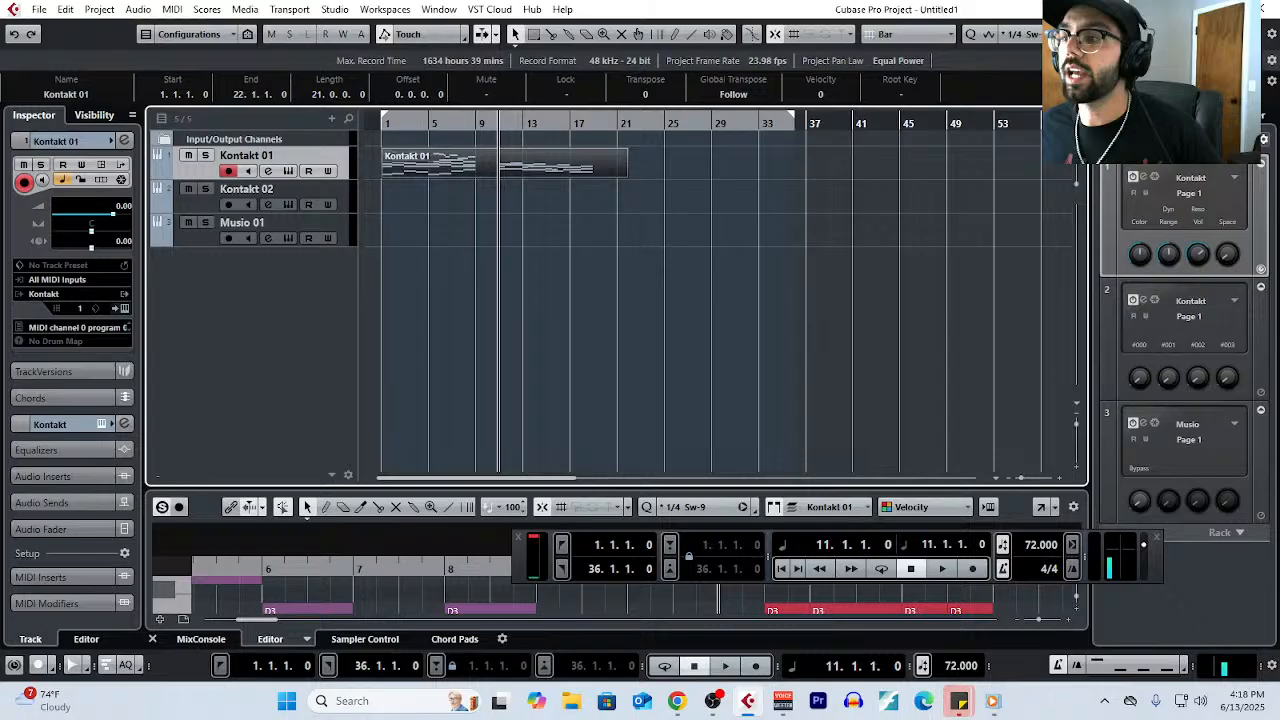
key("F2")
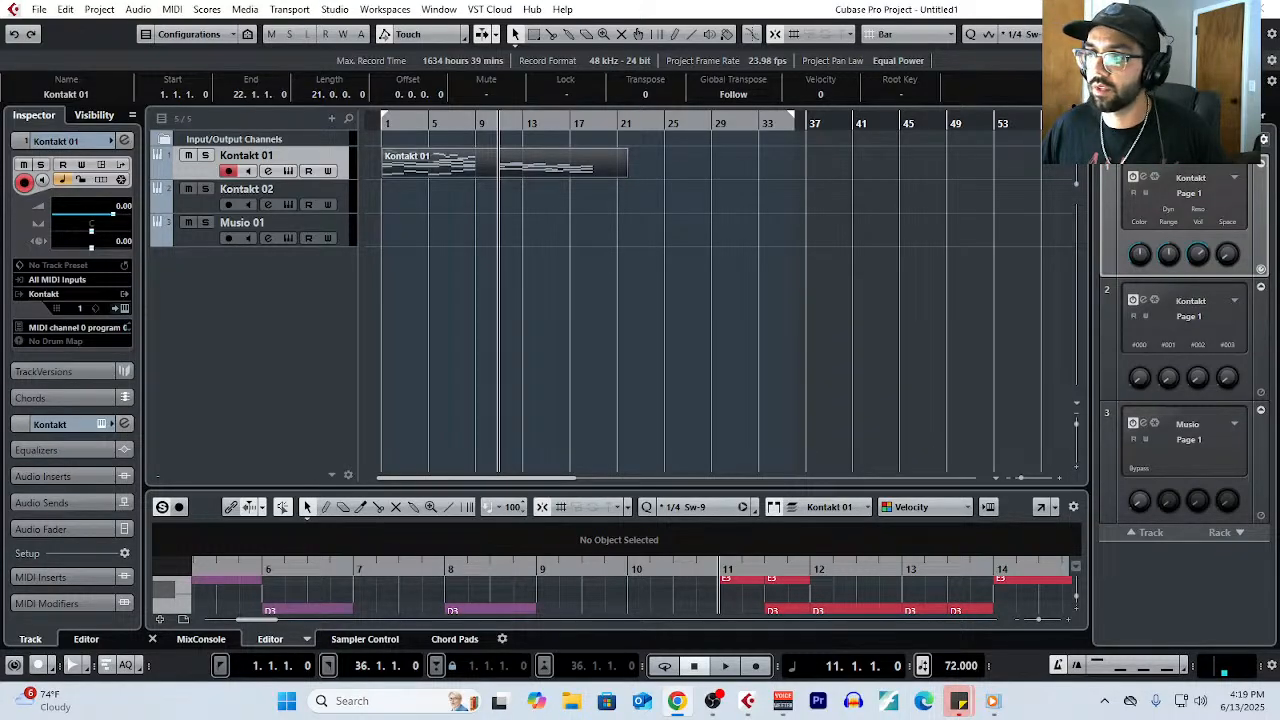
left_click_drag(1279, 370, 218, 44)
left_click(754, 42)
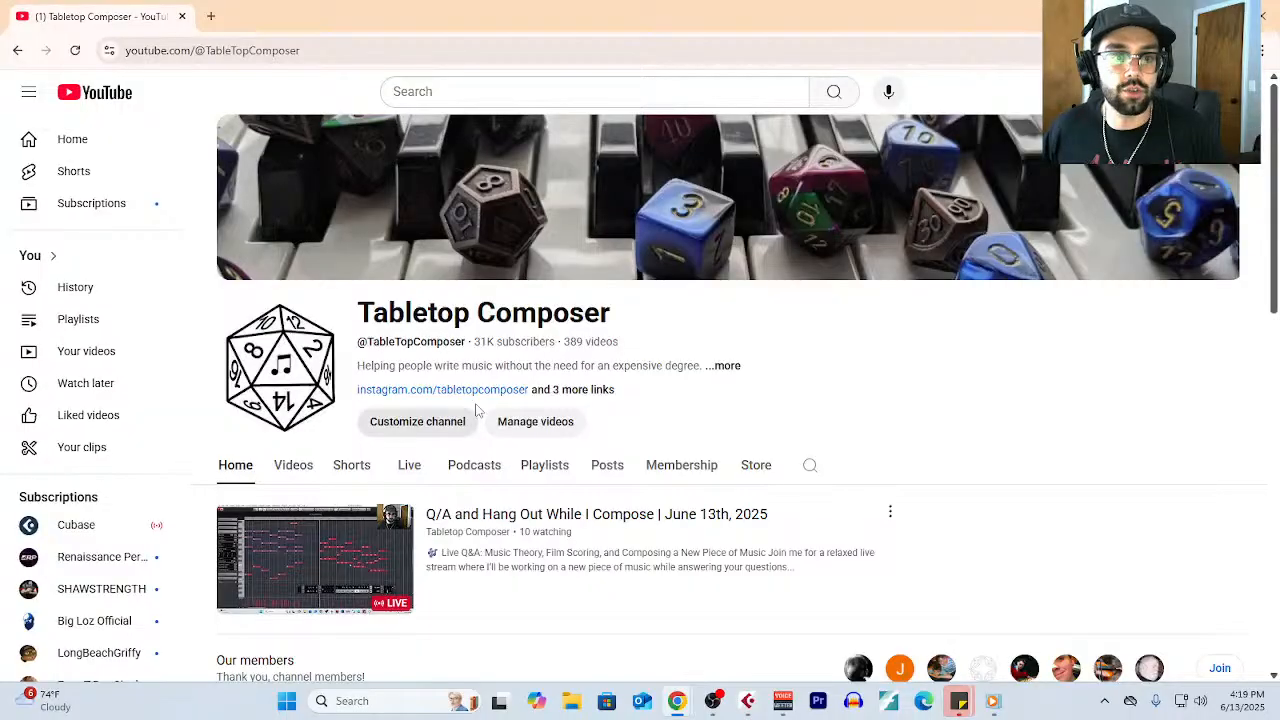
- Open the 2nd Channel (Music) link from the channel's details and browse that channel's videos and playlists
left_click(726, 367)
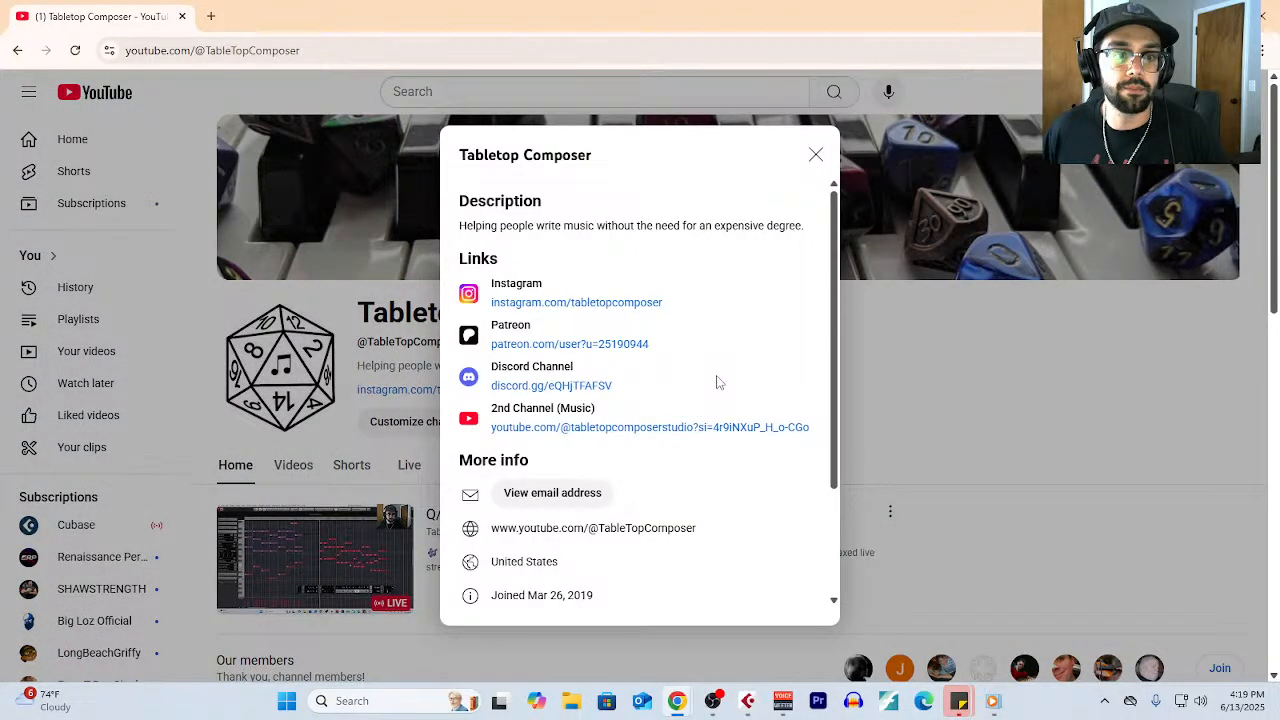
left_click(536, 428)
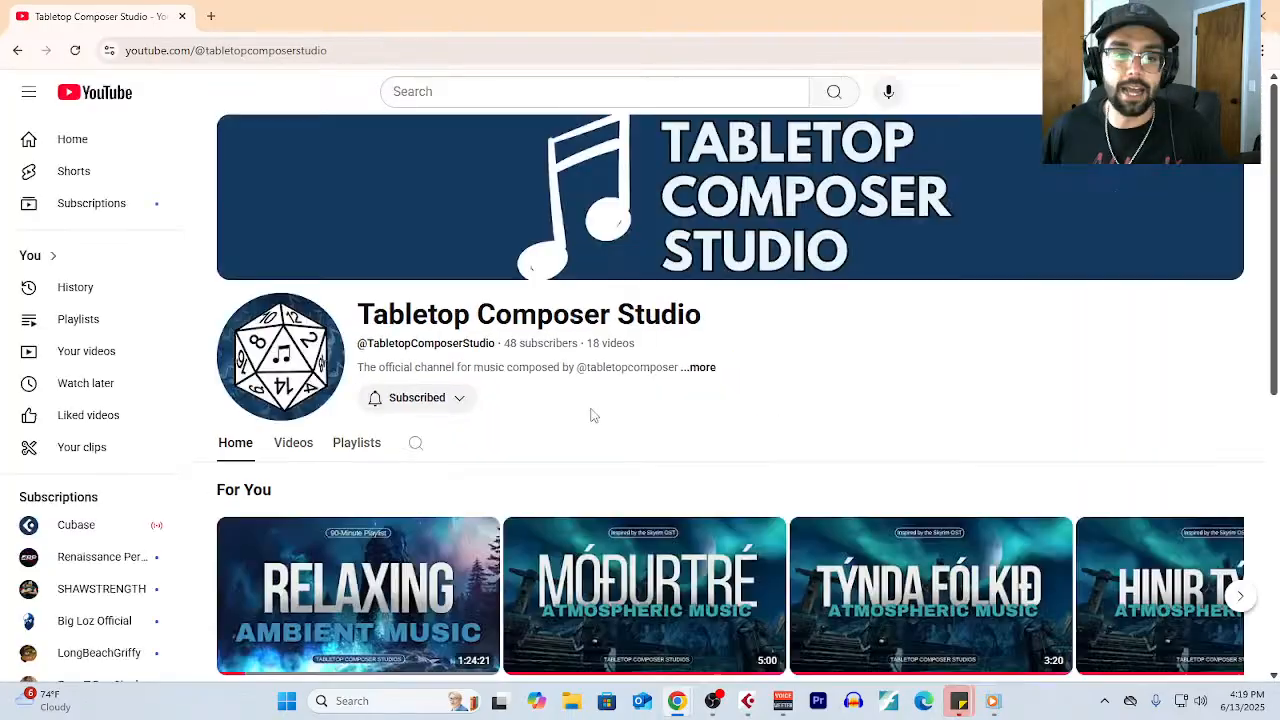
scroll(592, 415, "down", 5)
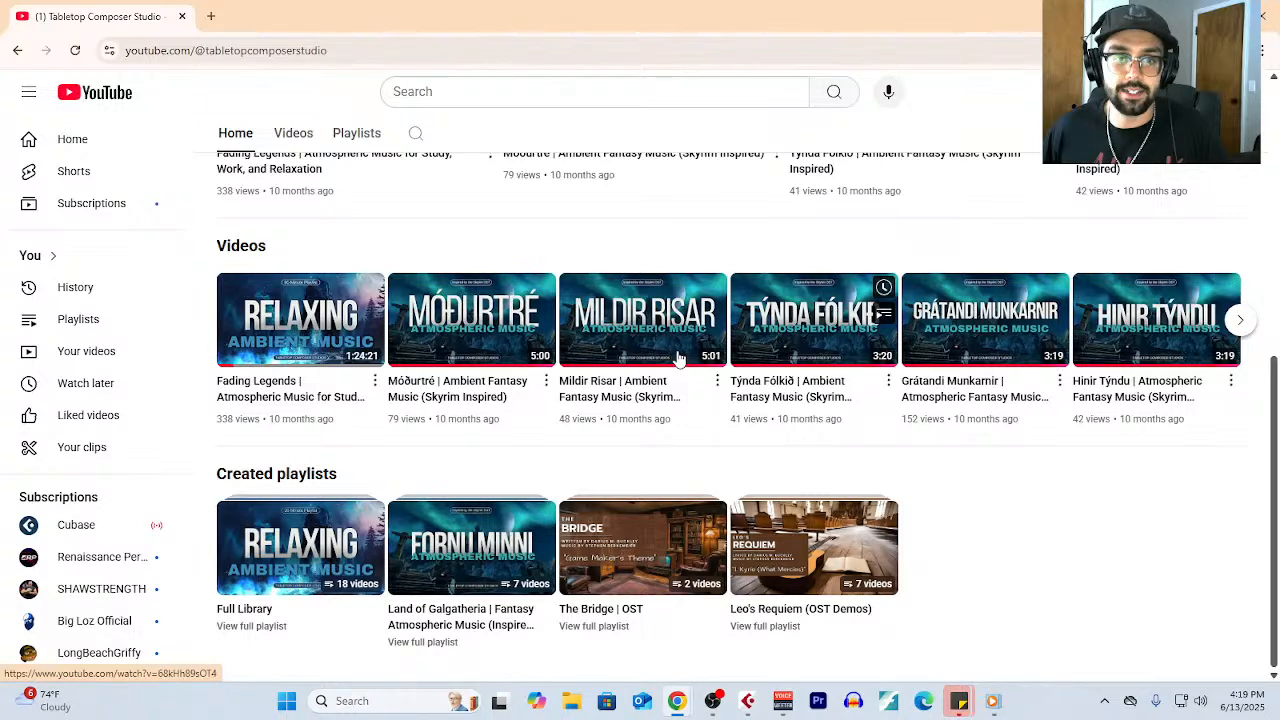
- Play the Móðurtré ambient fantasy video, skip ahead to around its middle, and return to the Tabletop Composer Studio channel page
left_click(640, 530)
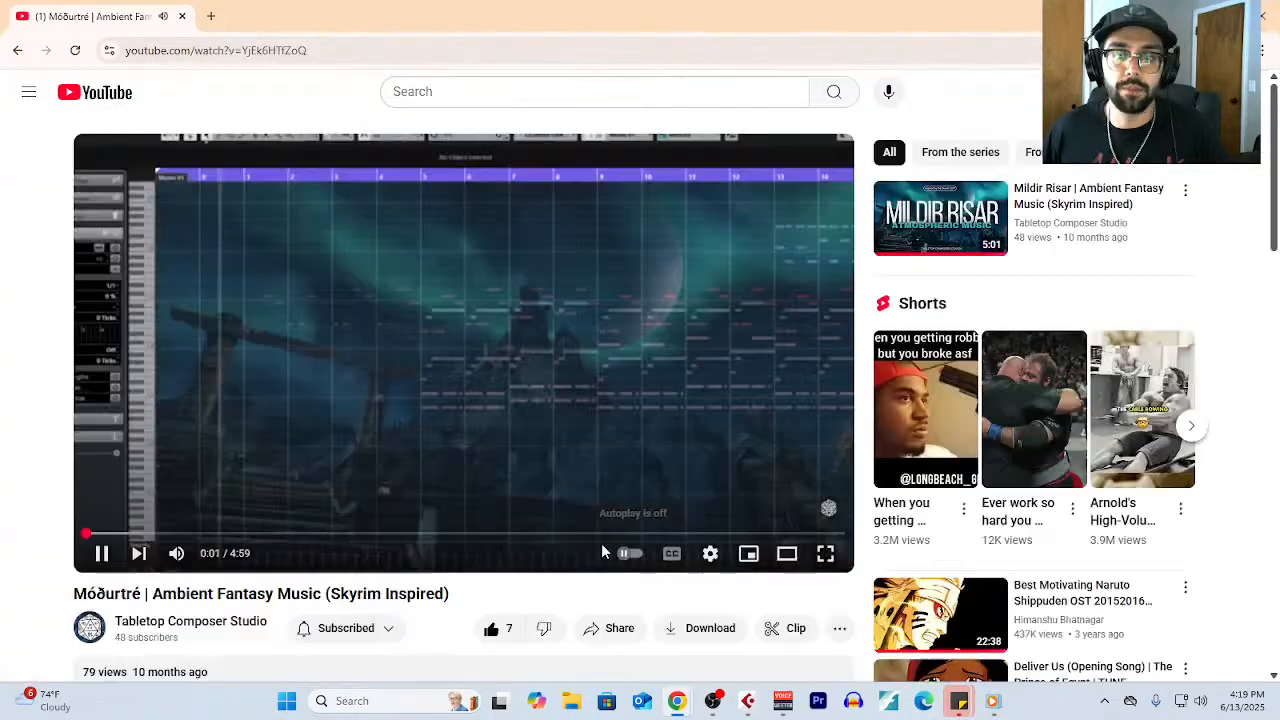
scroll(418, 535, "down", 10)
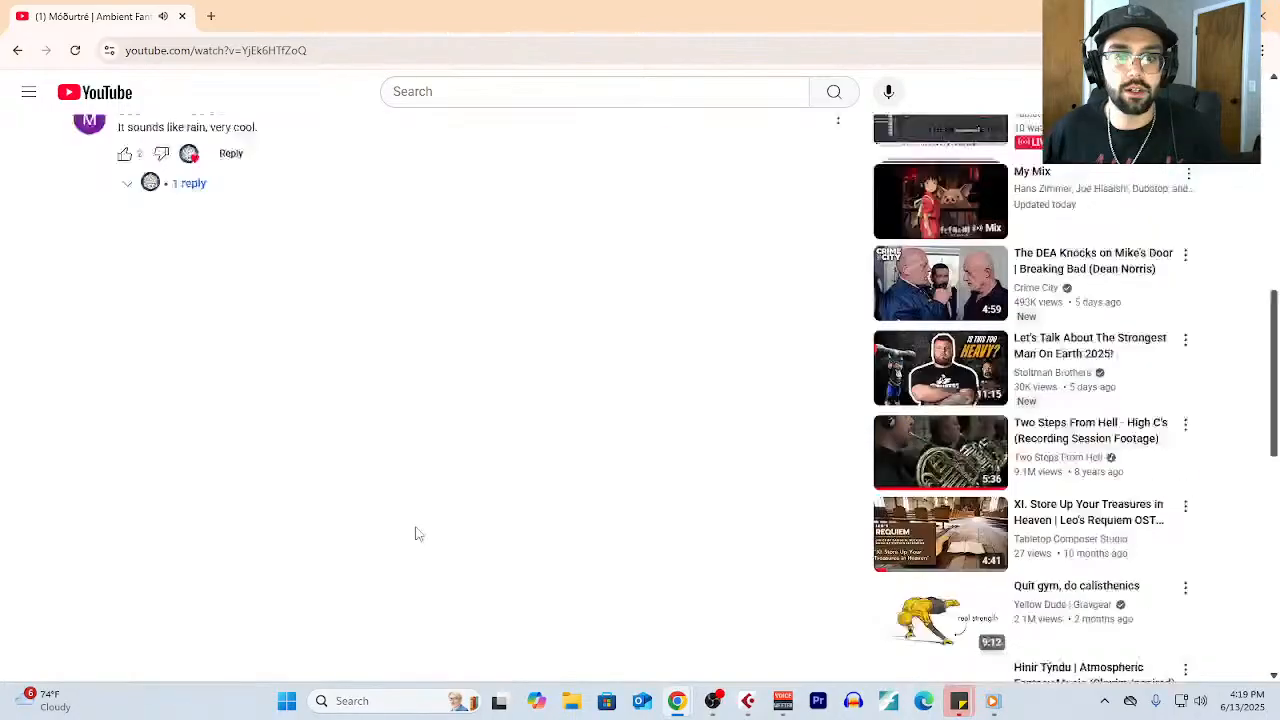
scroll(418, 535, "up", 10)
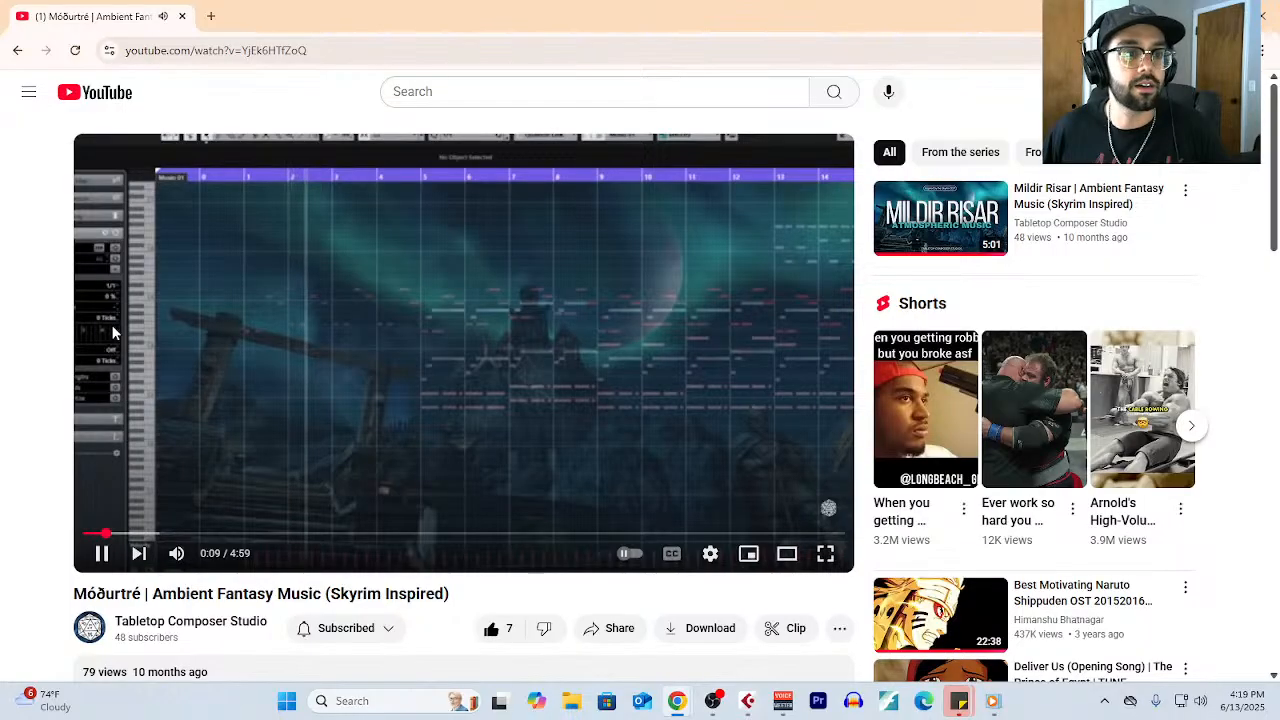
left_click(448, 533)
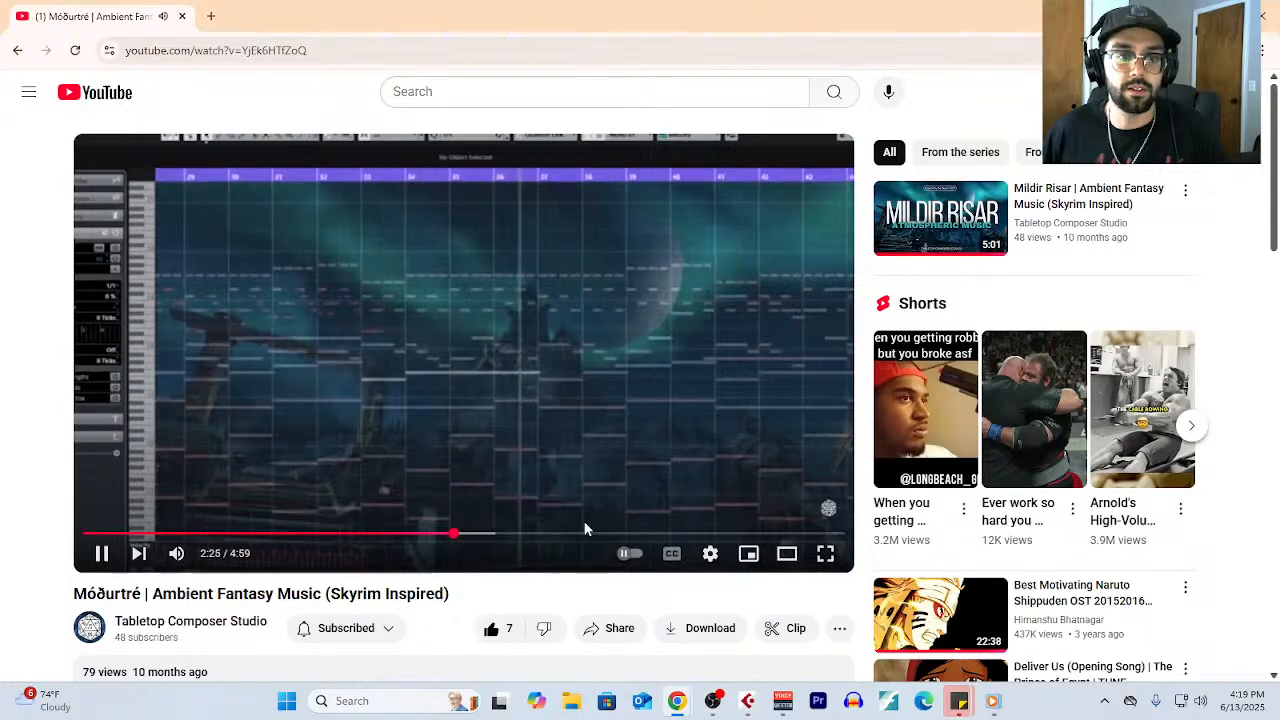
left_click(14, 50)
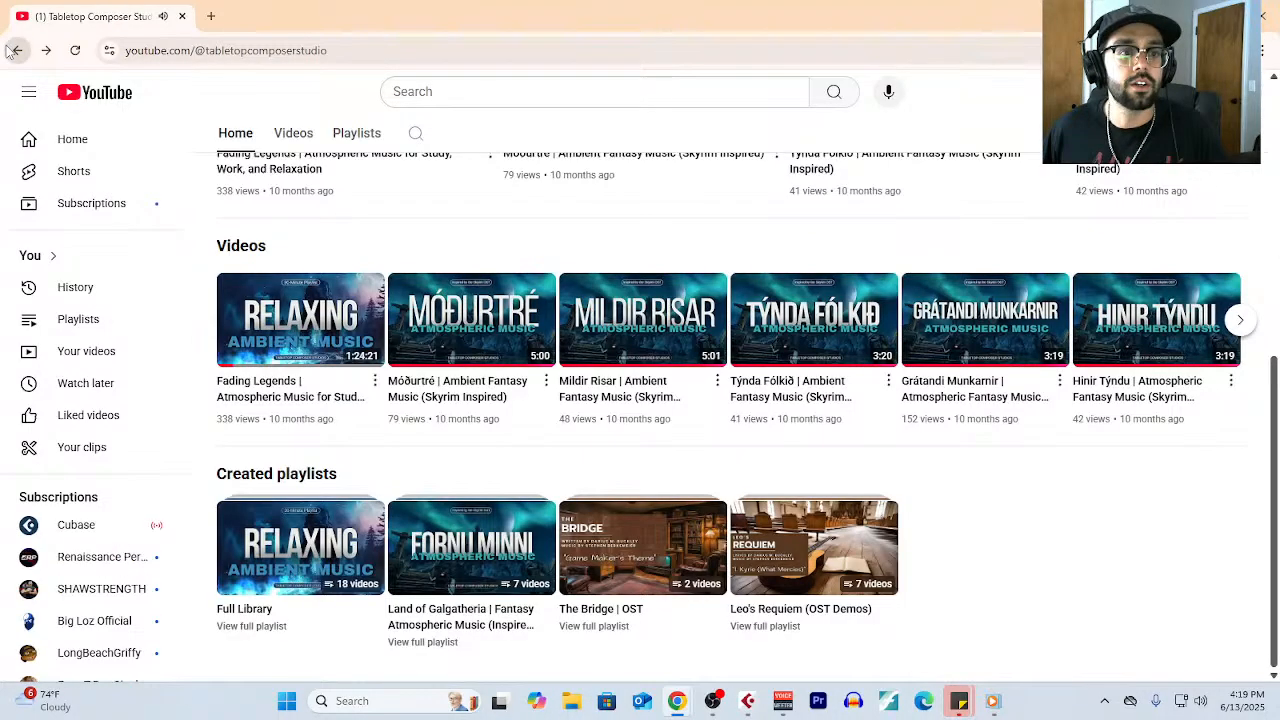
- Play The Game Maker's Theme from The Bridge OST playlist, adjust the player volume, and play The Great Lion from the same playlist
left_click(580, 610)
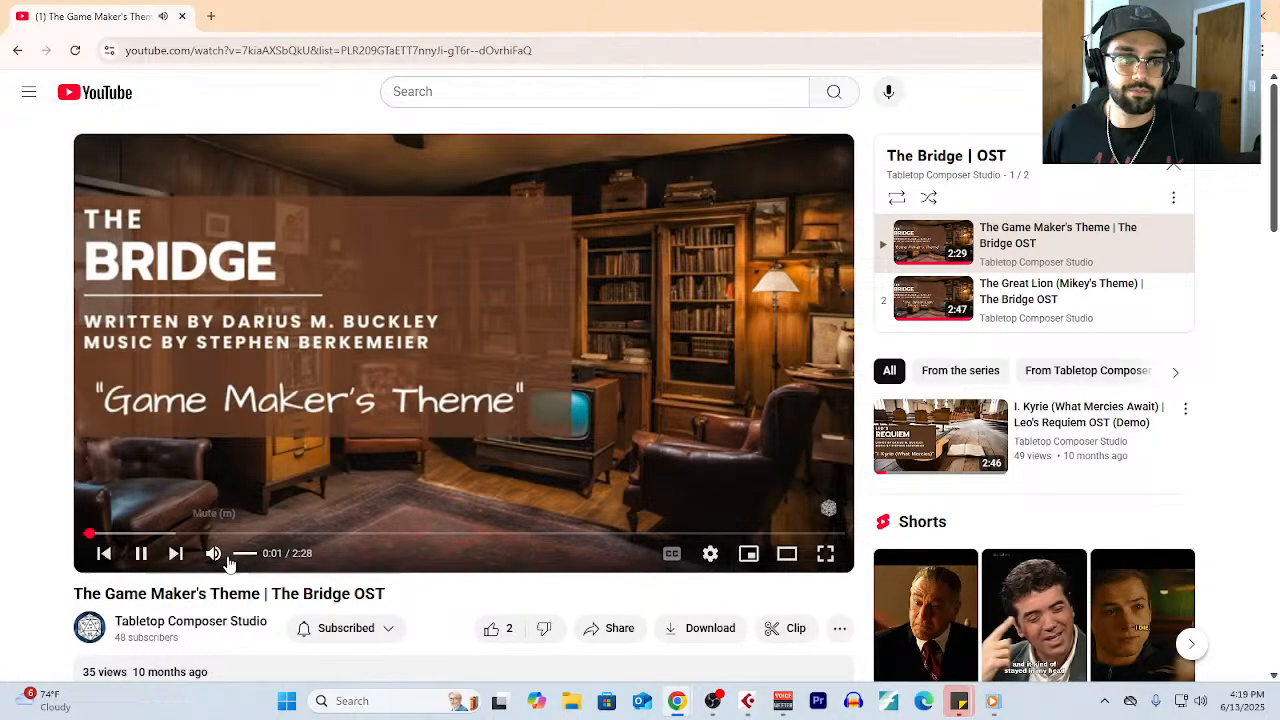
left_click(243, 553)
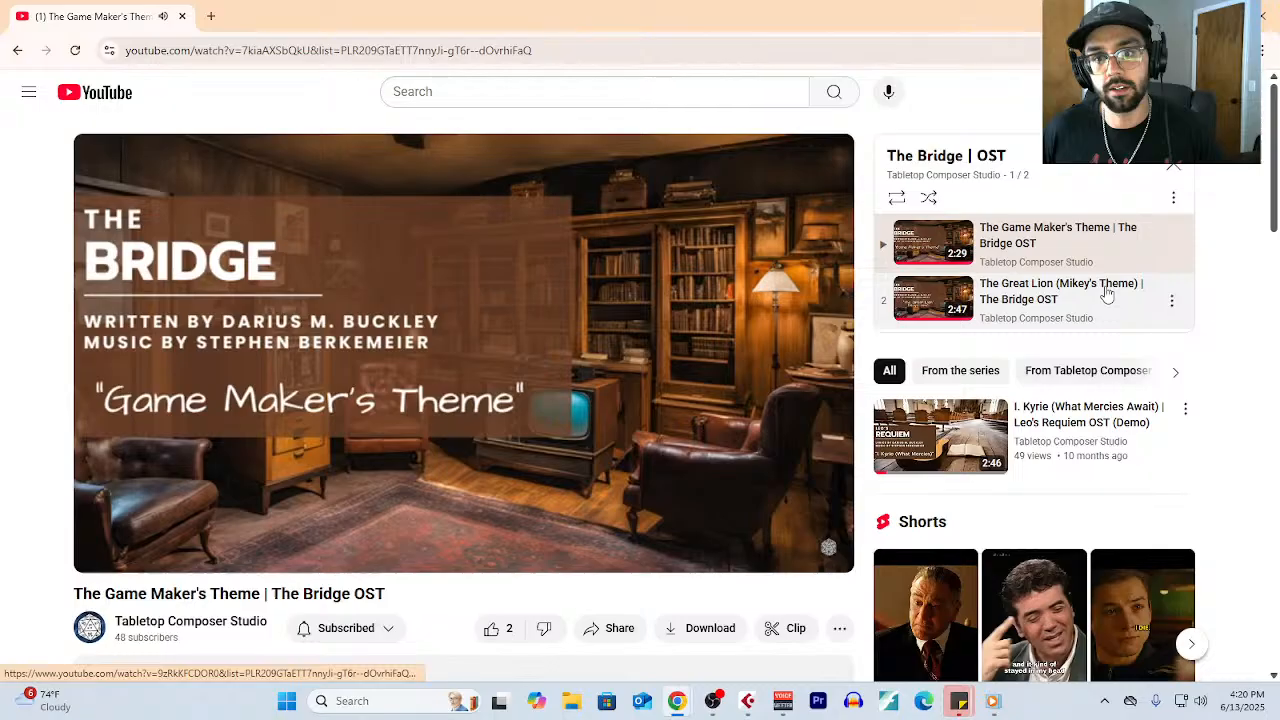
left_click(1050, 291)
scroll(1115, 266, "down", 1)
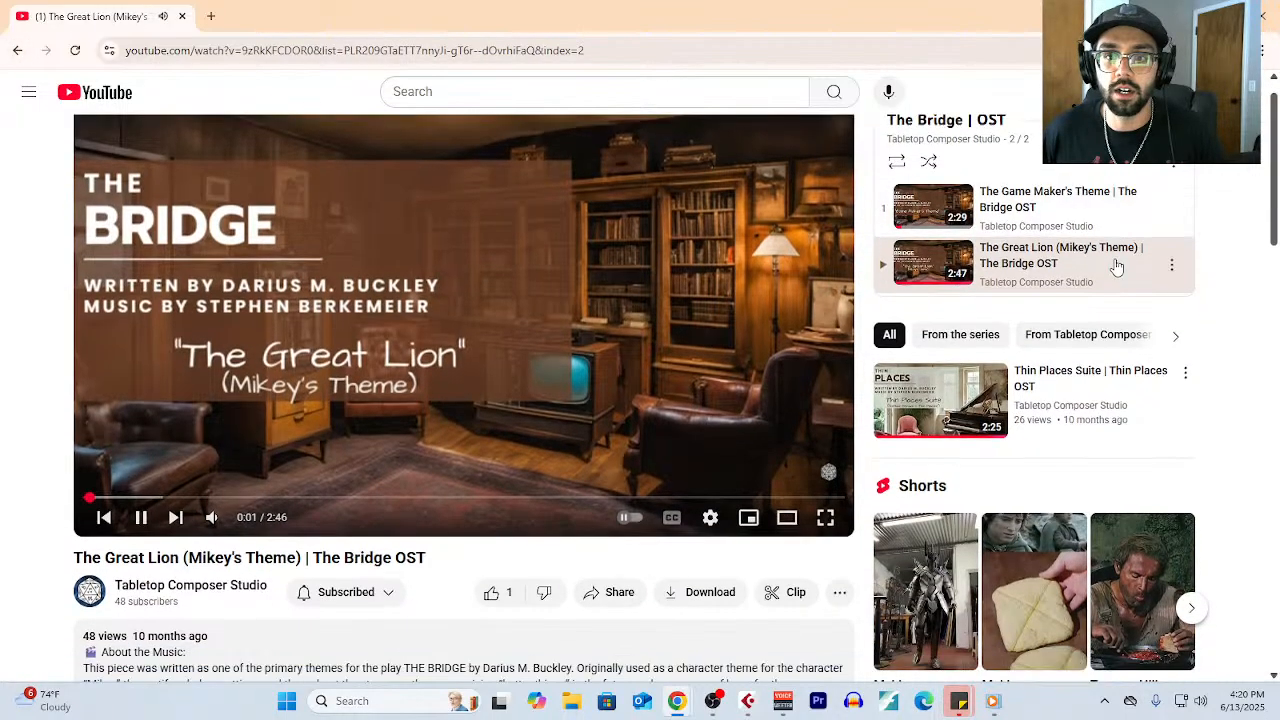
scroll(510, 376, "up", 1)
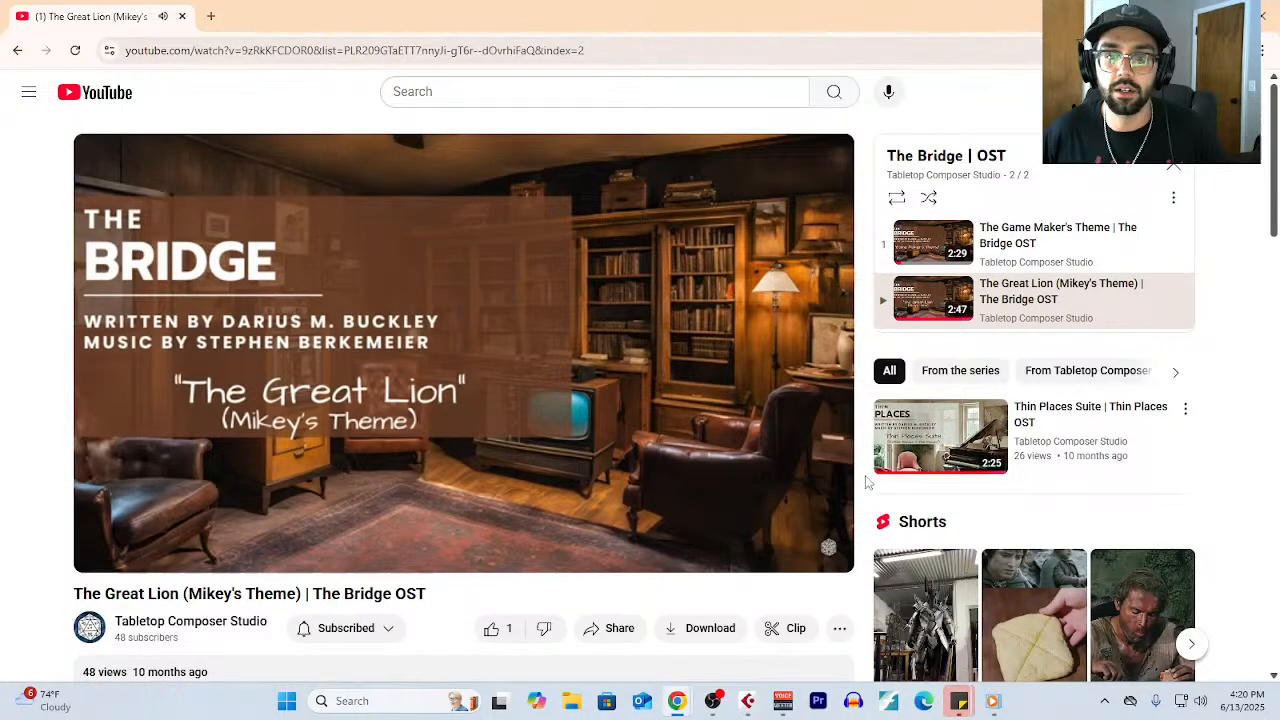
- Play the suggested Thin Places Suite video and look through its description and related videos
left_click(985, 415)
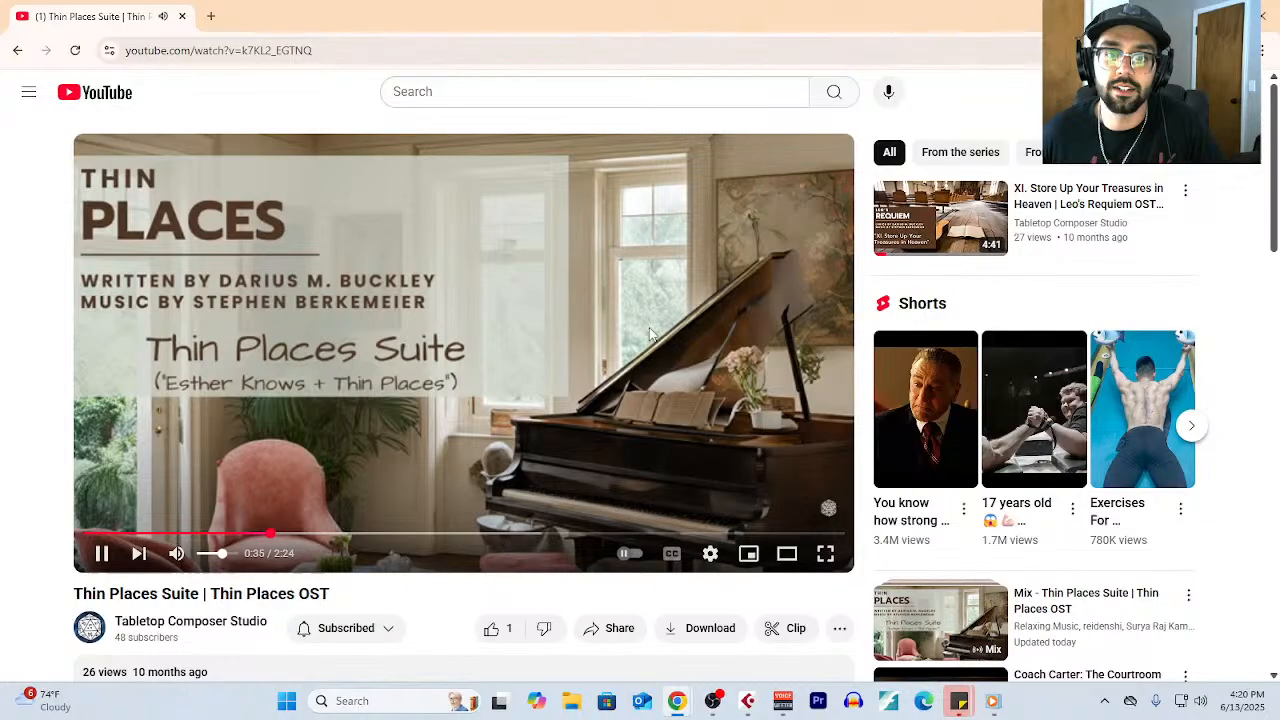
scroll(650, 335, "down", 2)
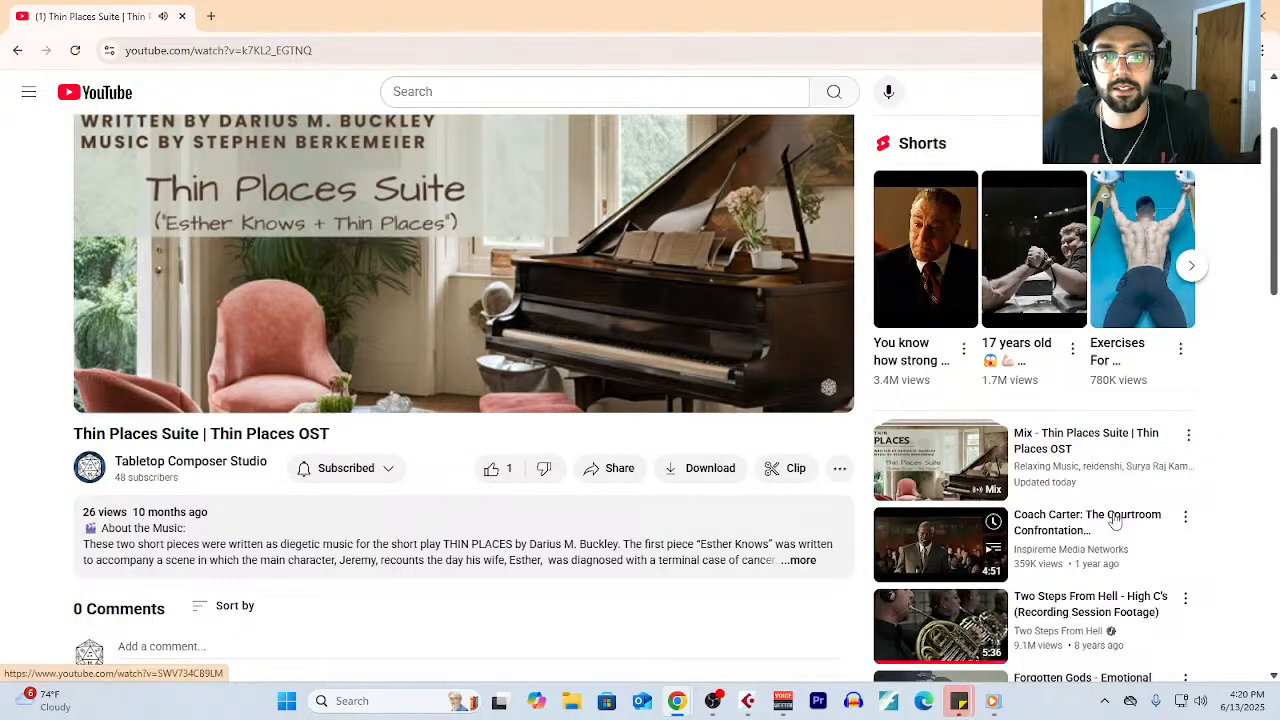
scroll(661, 500, "up", 2)
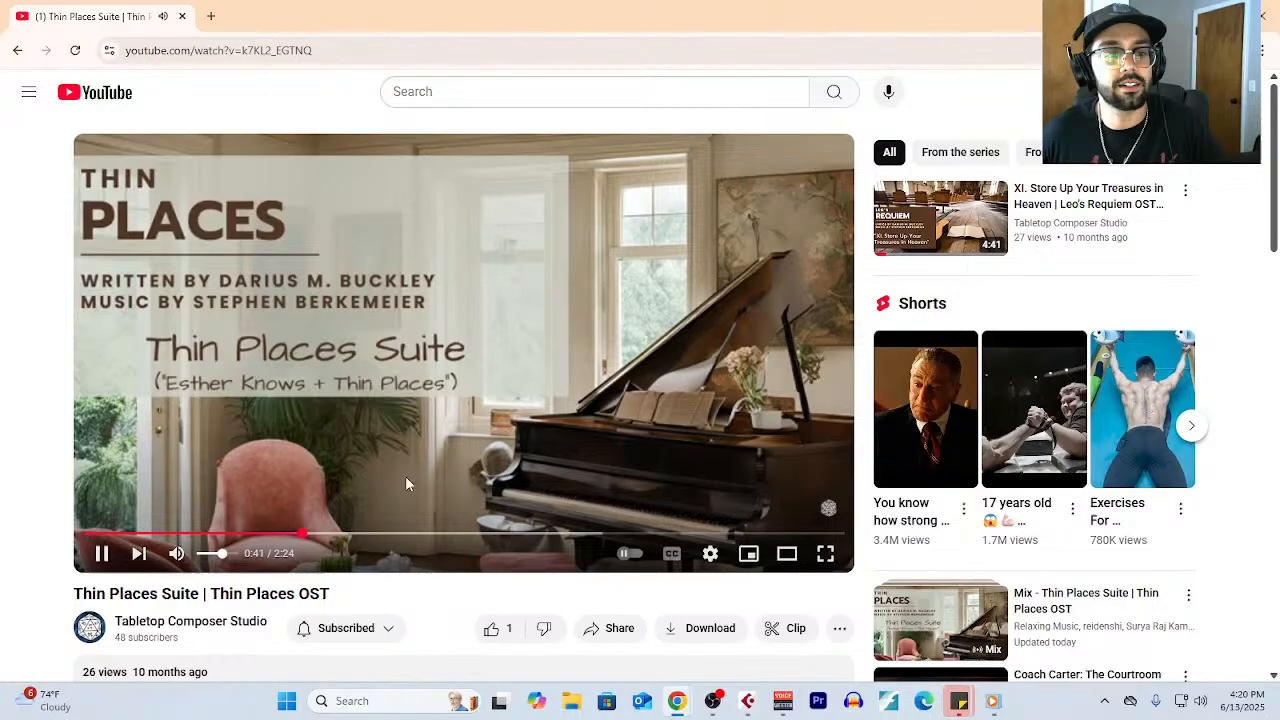
- Open Instagram in a new browser tab, close the YouTube tab, and show the tabletopcomposer profile
left_click(211, 16)
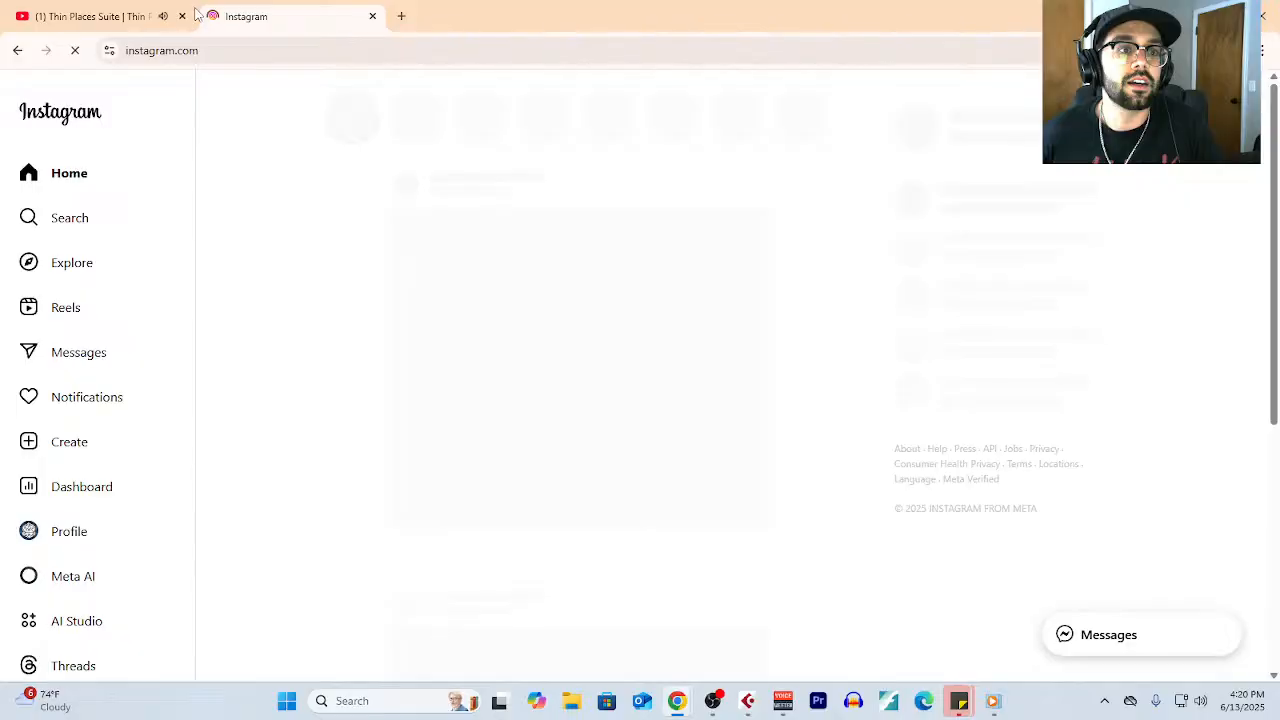
left_click(182, 16)
left_click(69, 538)
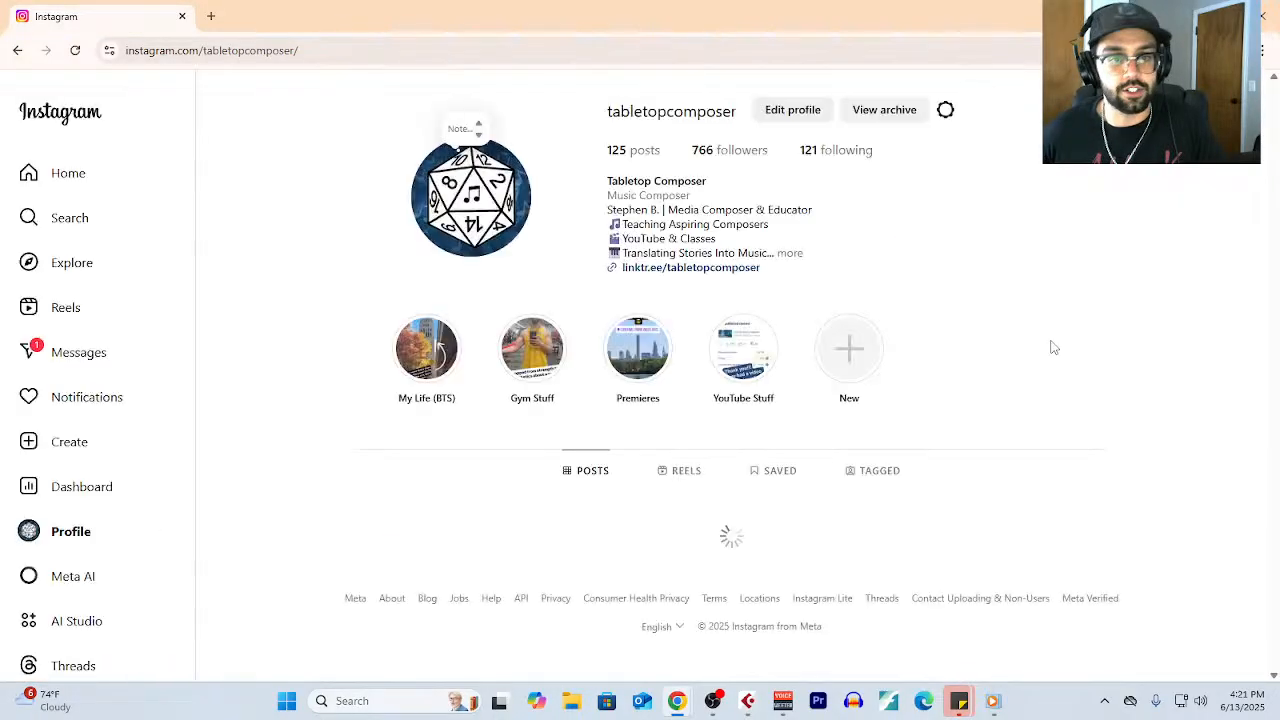
- Play the pinned Jessee's Theme (Sketch) post with sound, close it, and briefly view the pinned Leo's Requiem "Agnus Dei" post
scroll(860, 517, "down", 3)
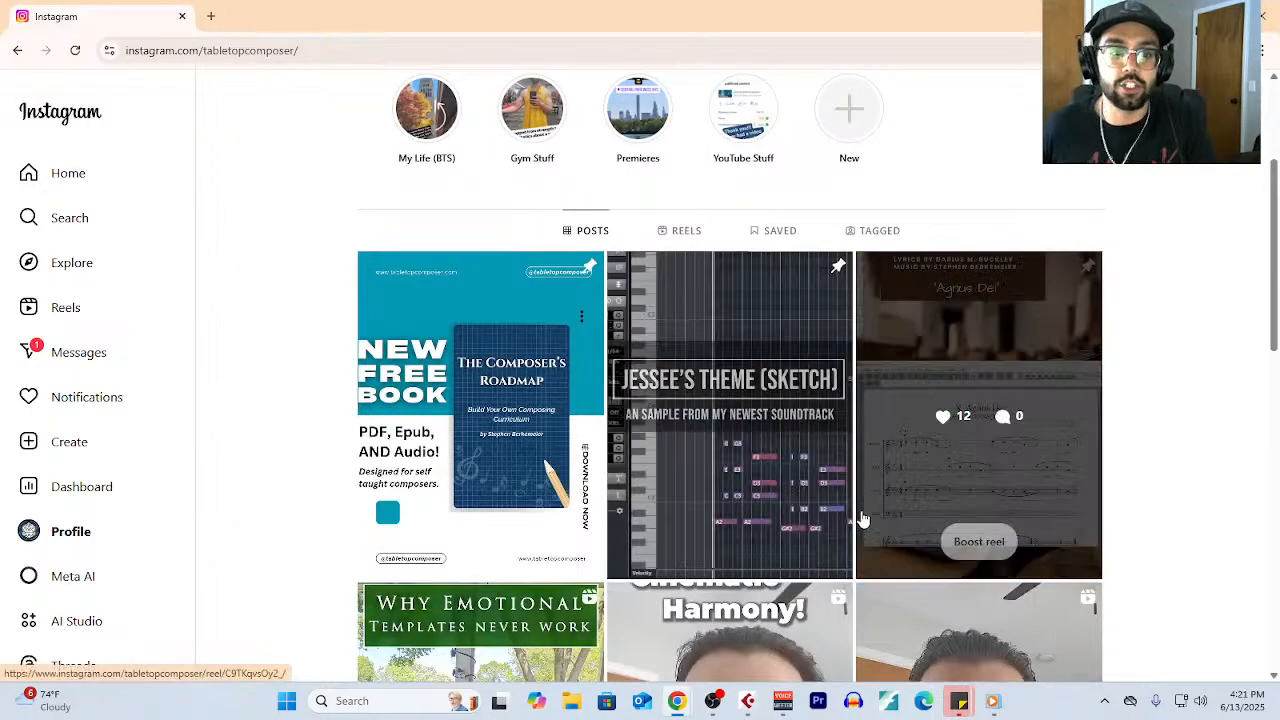
scroll(838, 472, "up", 1)
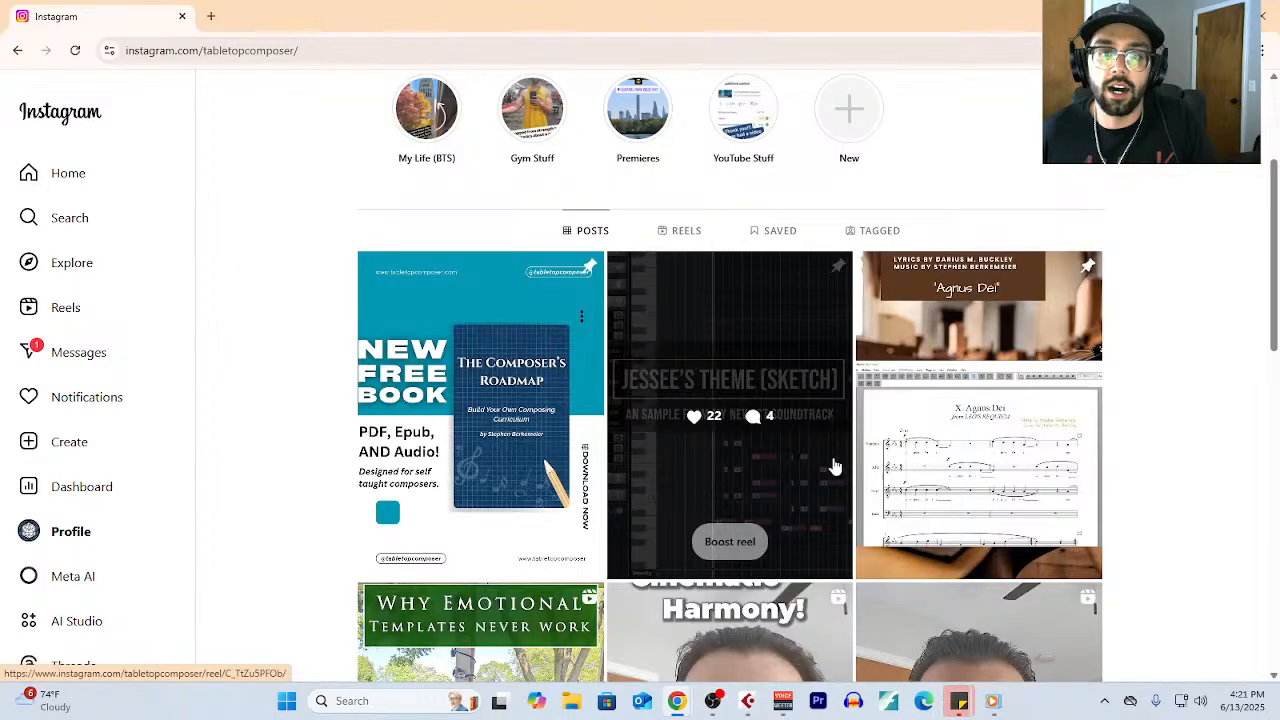
left_click(823, 464)
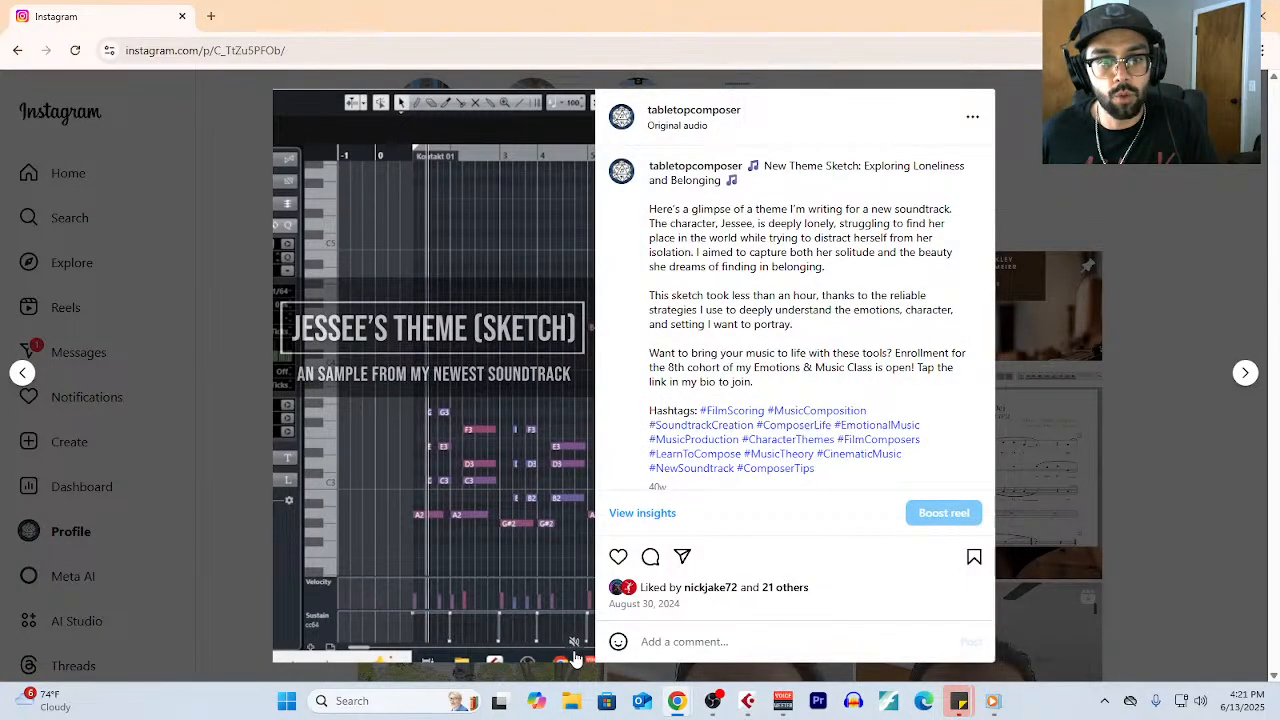
left_click(574, 645)
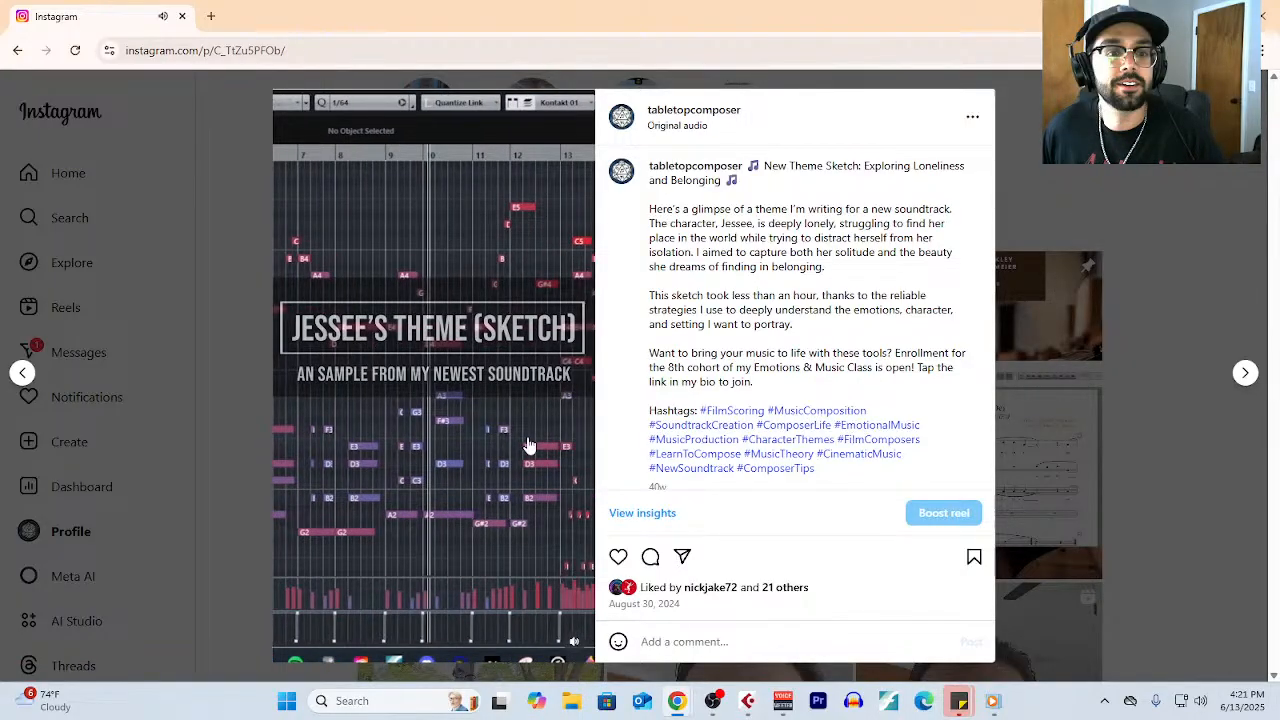
key("Escape")
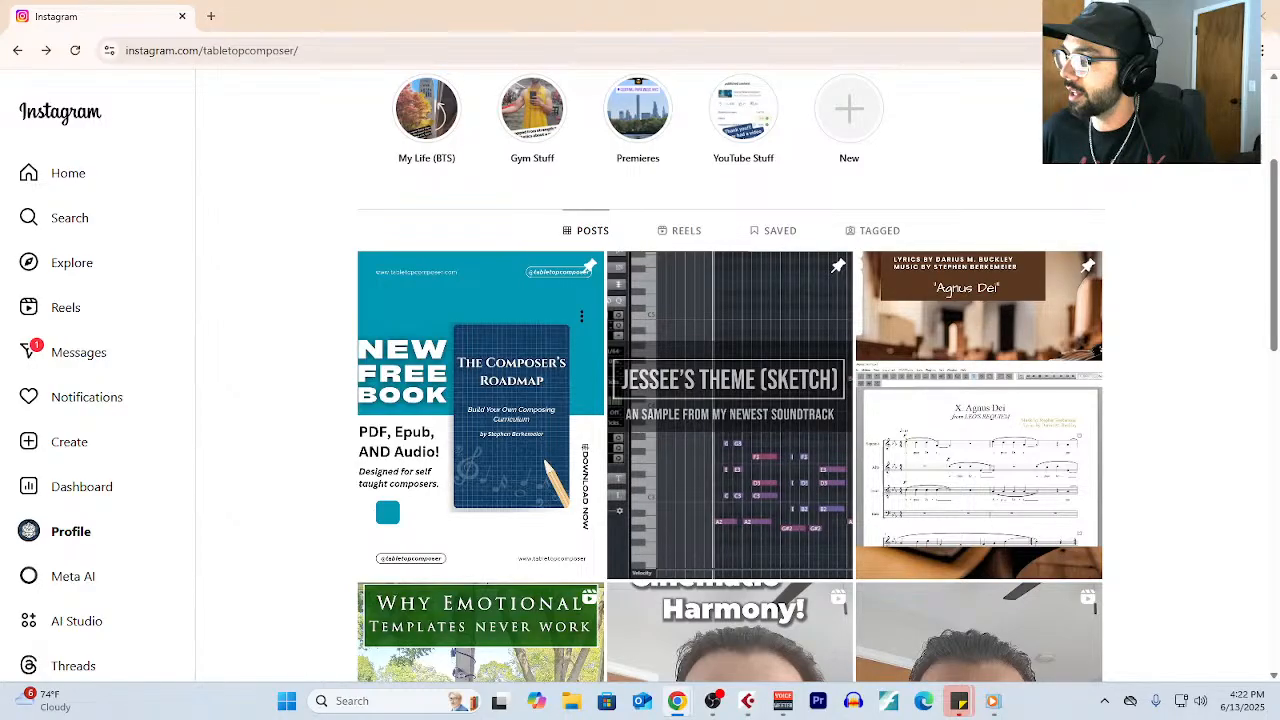
left_click(1074, 498)
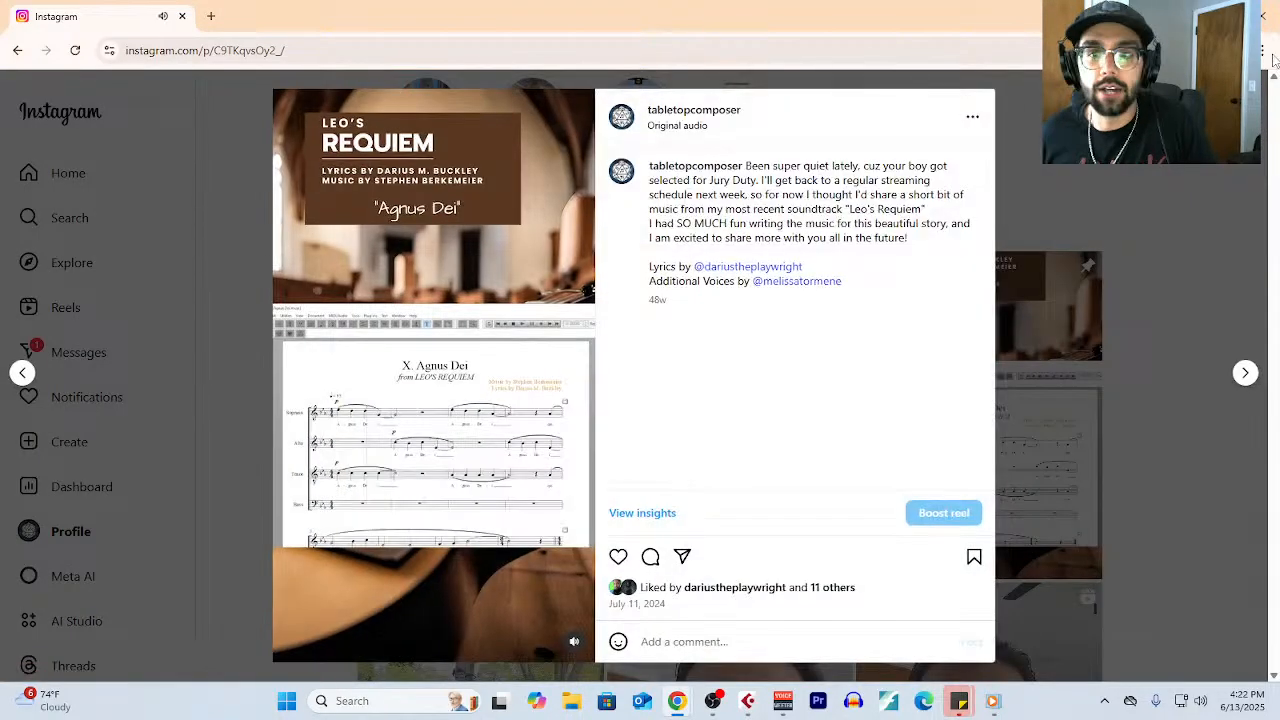
left_click(1262, 84)
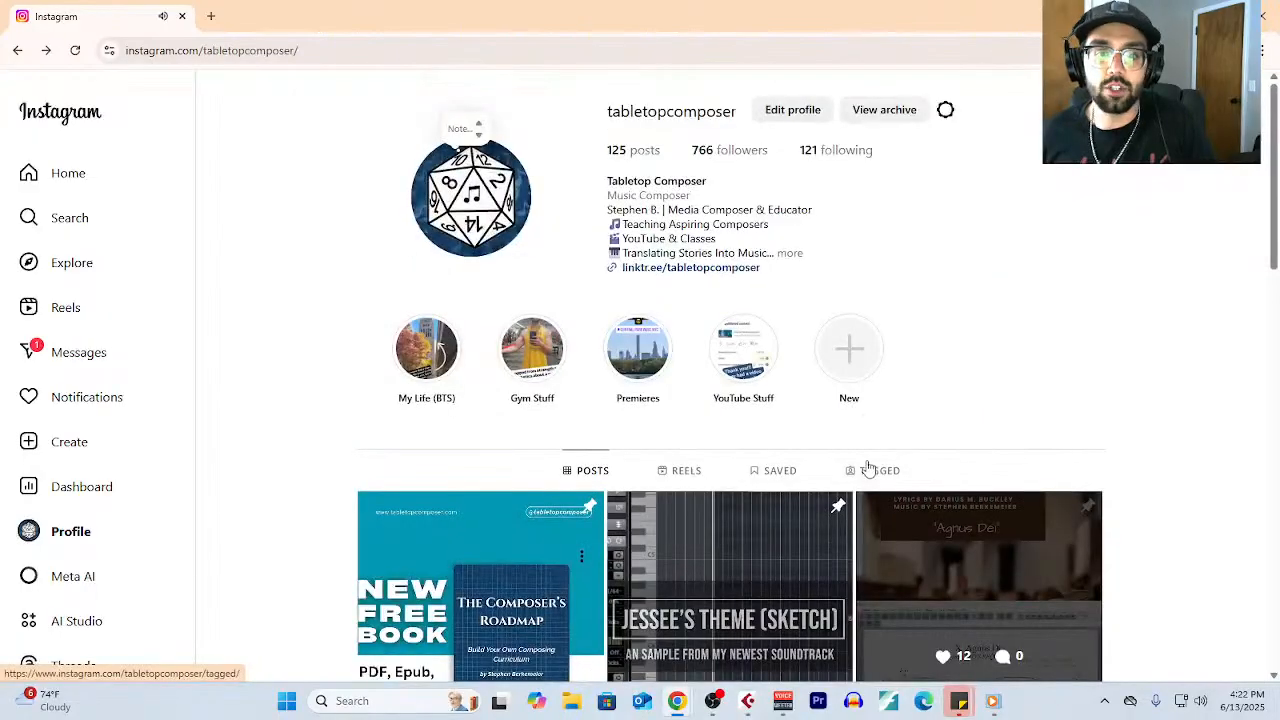
- Show the profile's reels, look through them down to the older ones, and open the Leo's Requiem "Agnus Dei" reel
left_click(688, 471)
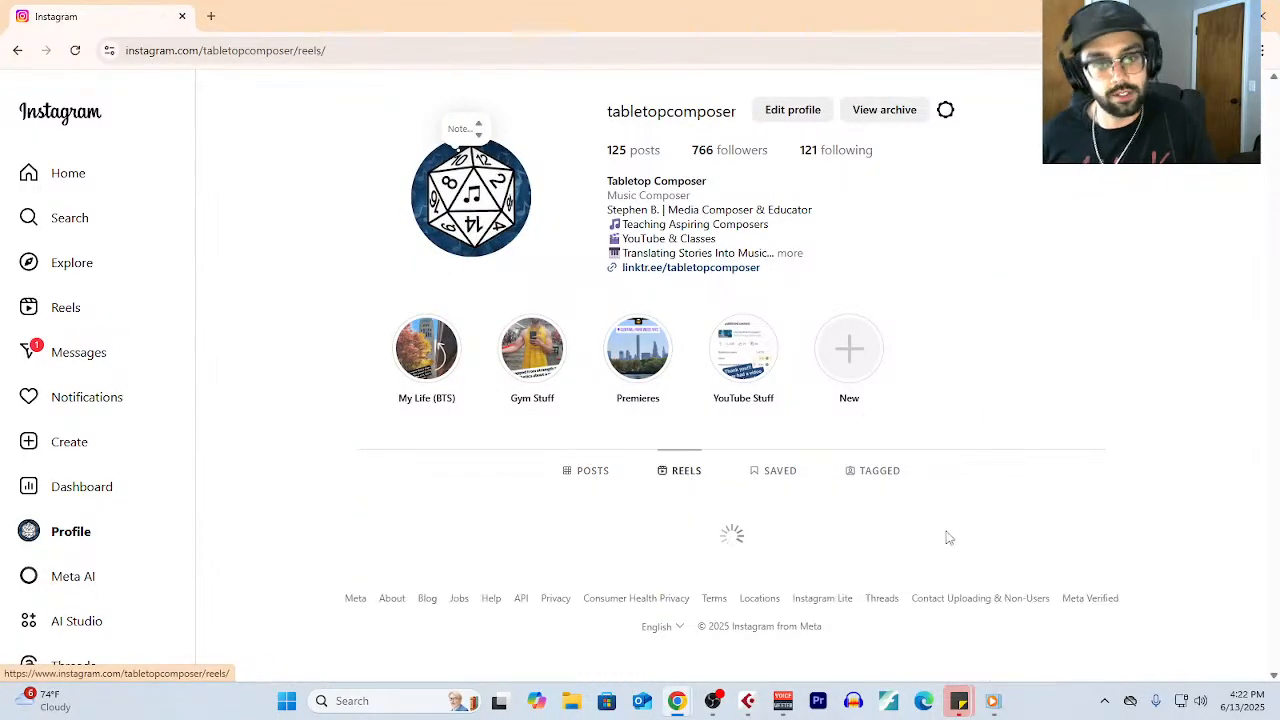
scroll(906, 578, "down", 2)
scroll(906, 578, "down", 3)
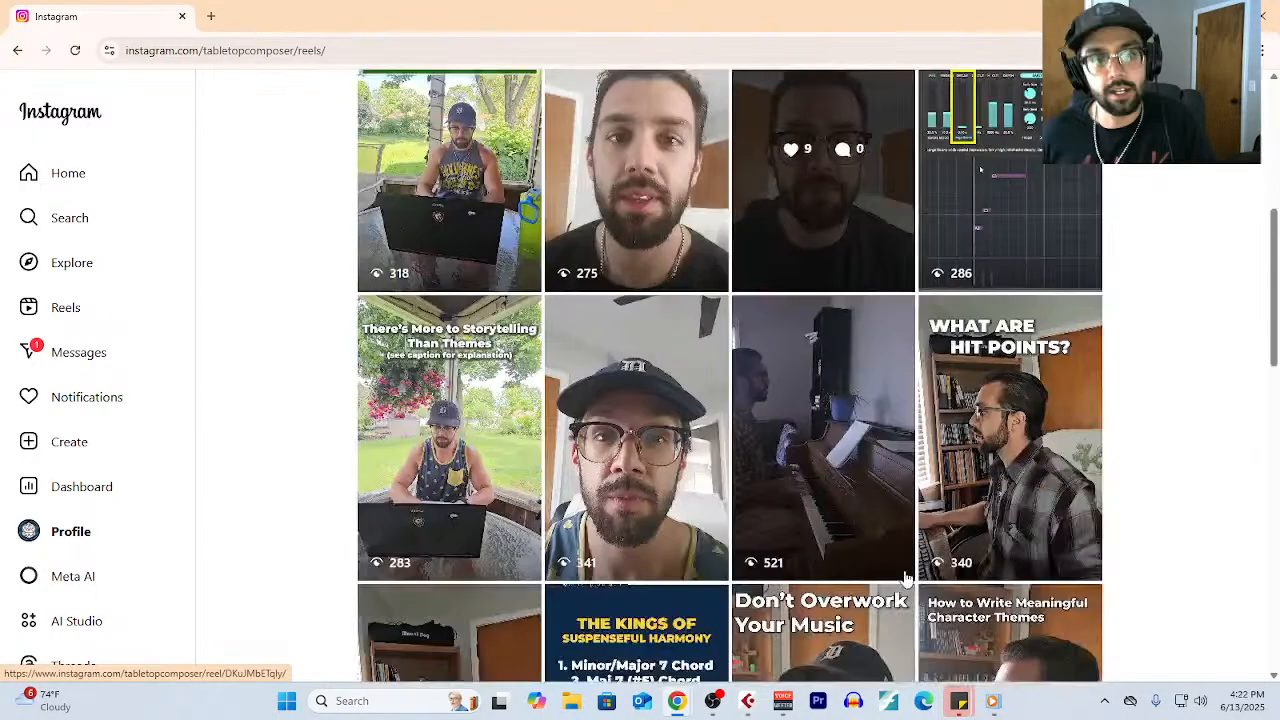
scroll(906, 578, "down", 15)
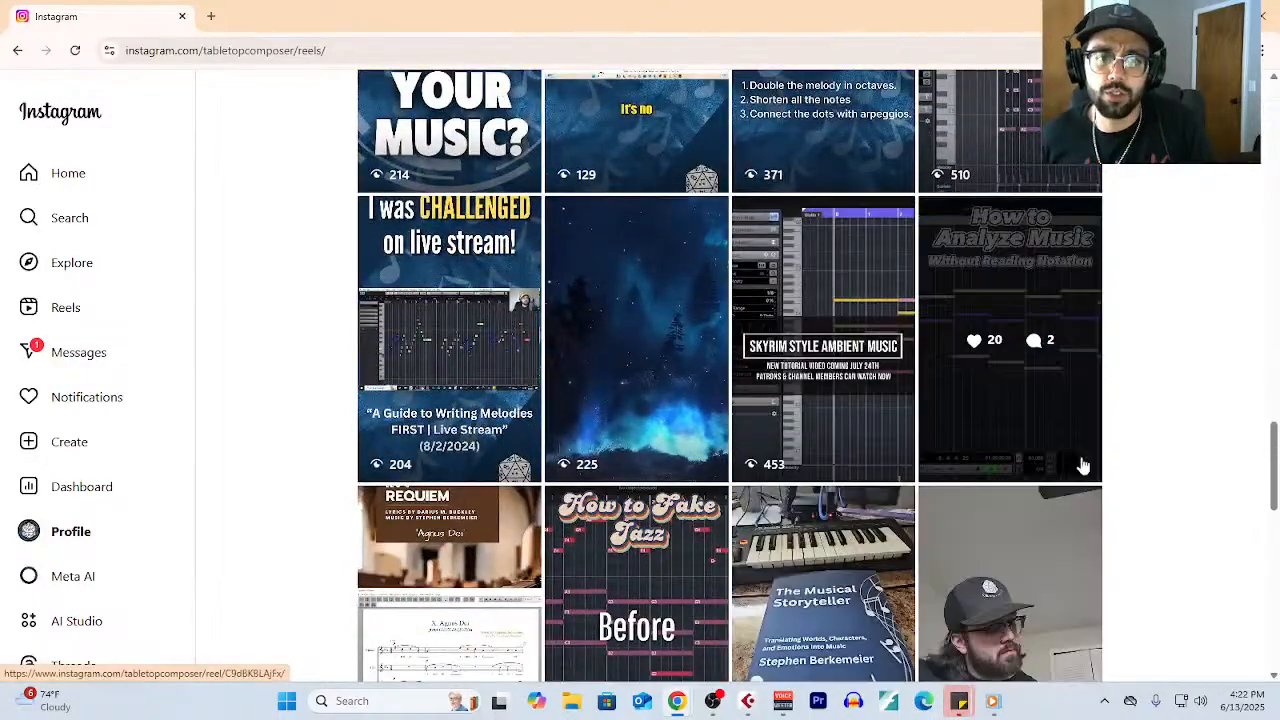
scroll(486, 400, "down", 3)
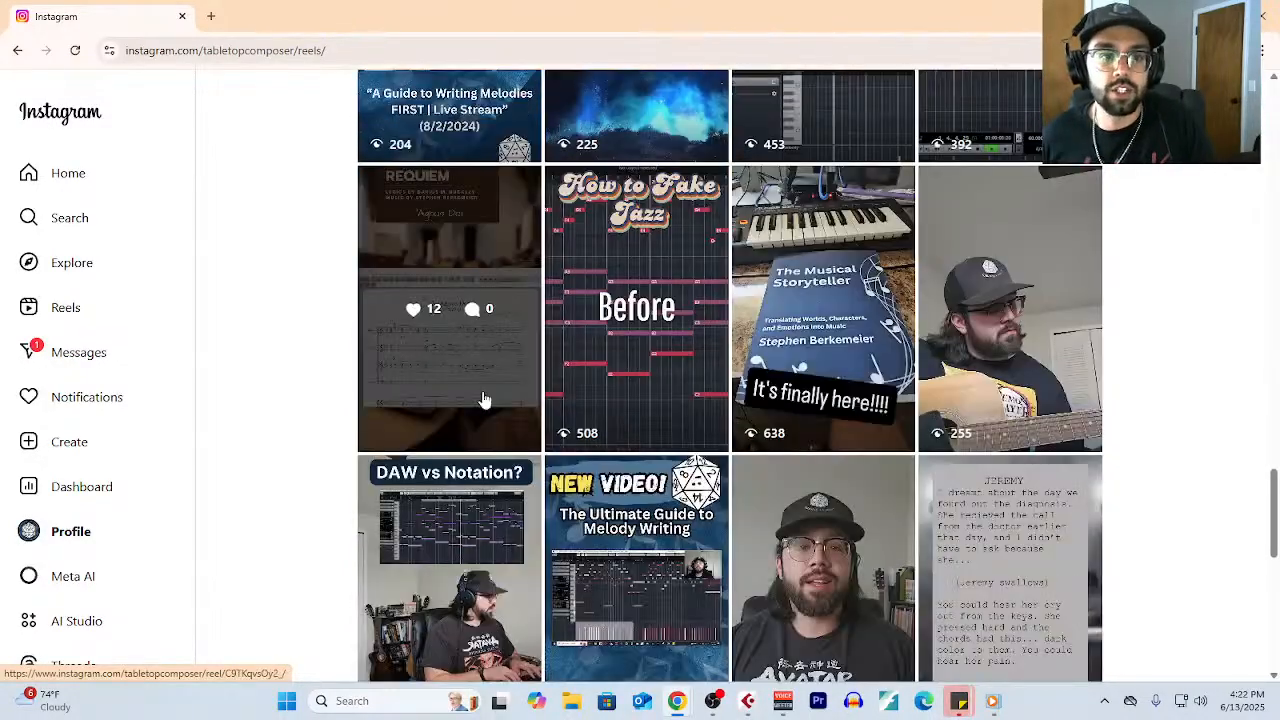
scroll(486, 440, "up", 1)
left_click(481, 484)
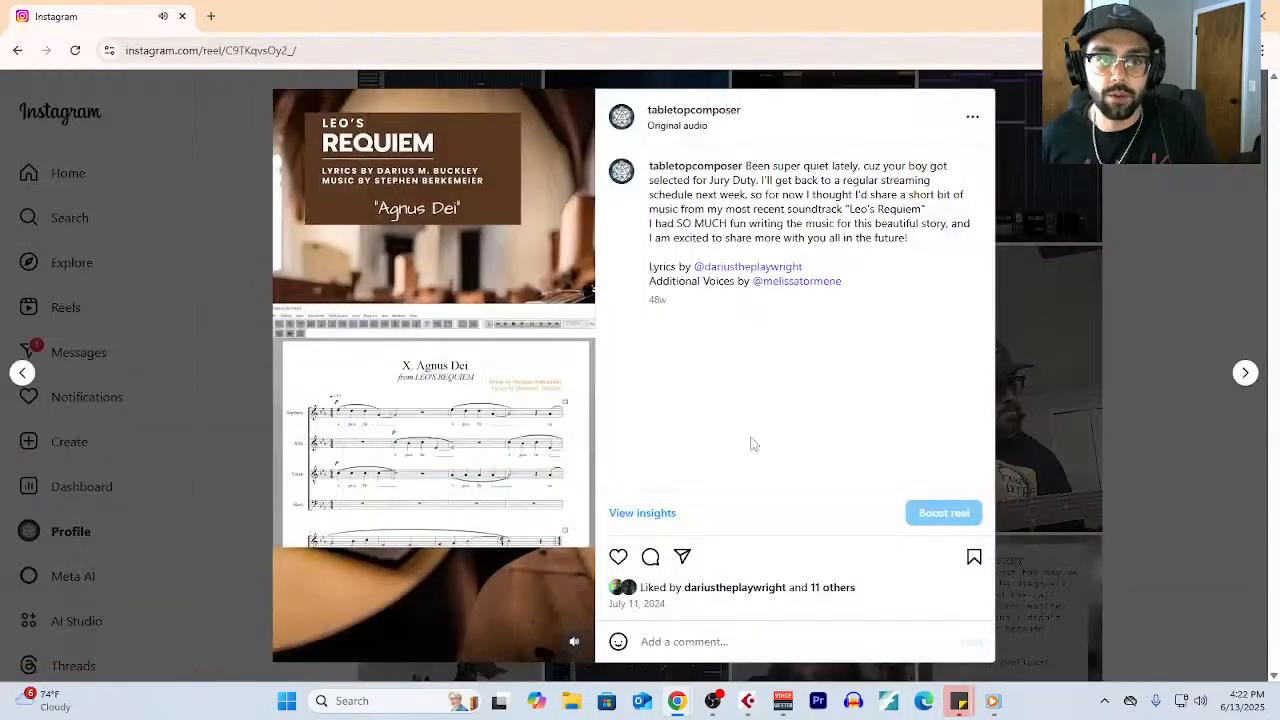
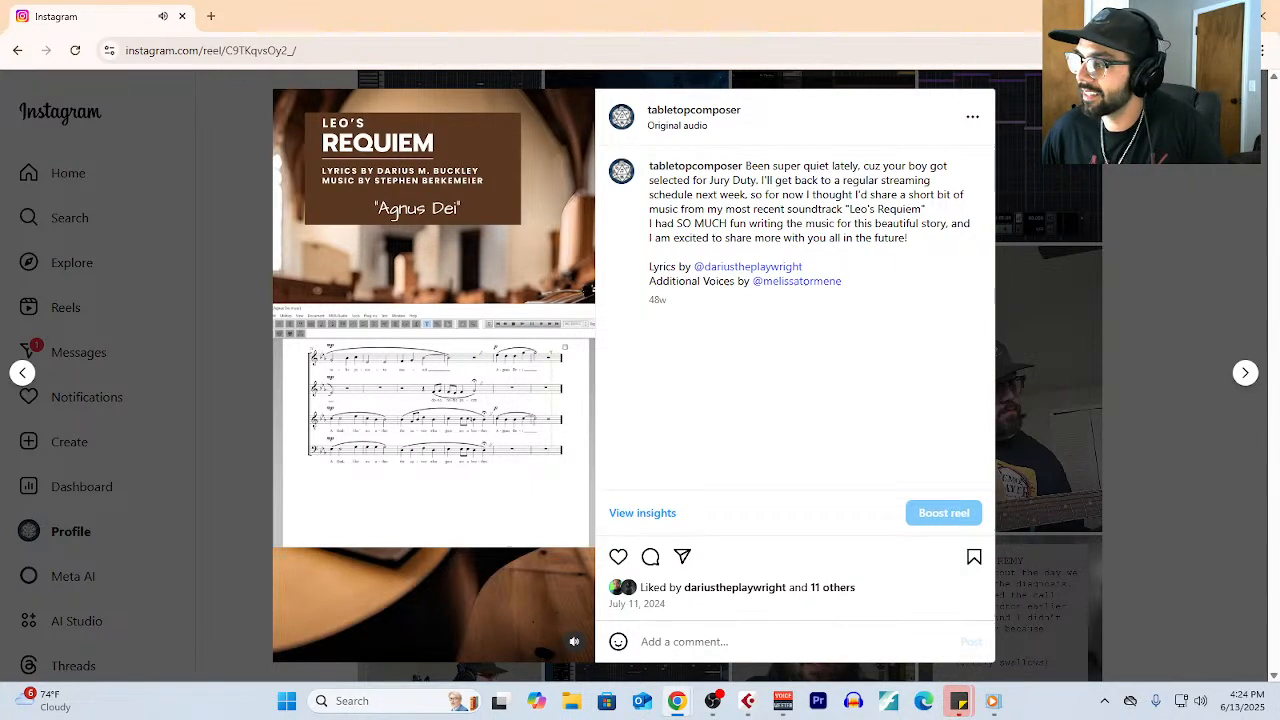
- Close the Leo's Requiem "Agnus Dei" reel, look through the other reels, and return to the profile's posts
key("Escape")
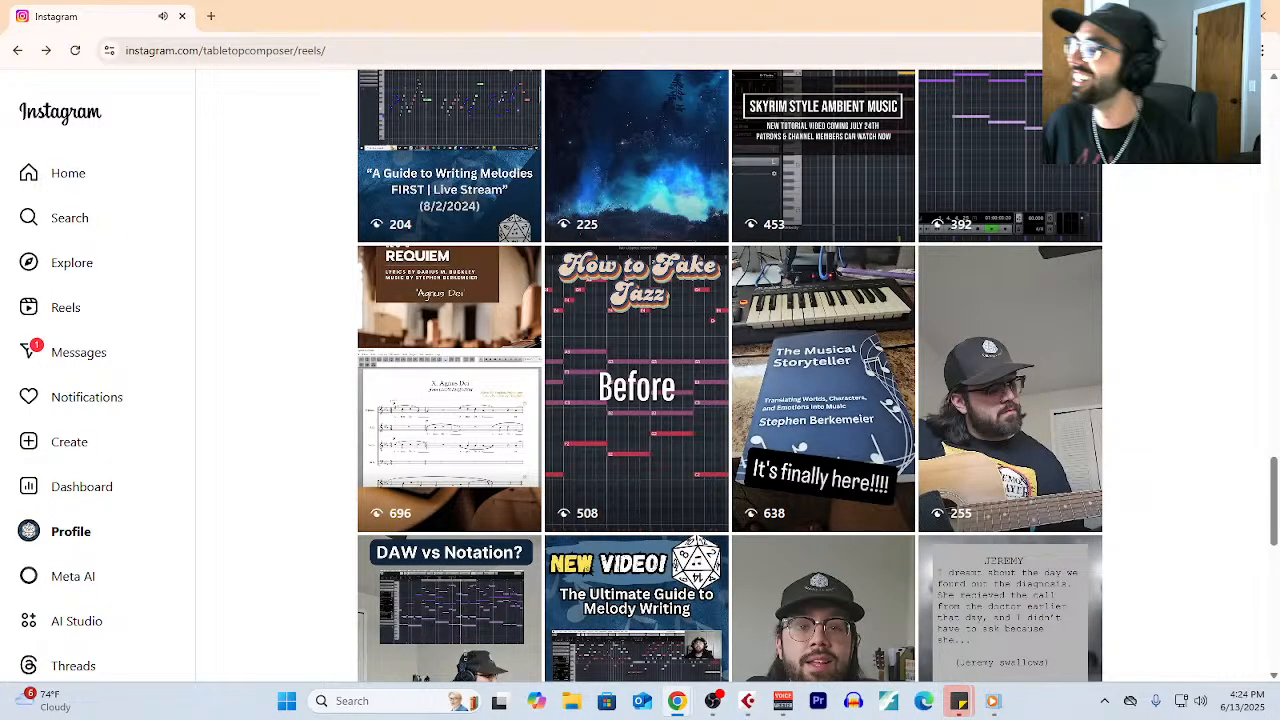
scroll(1093, 435, "up", 2)
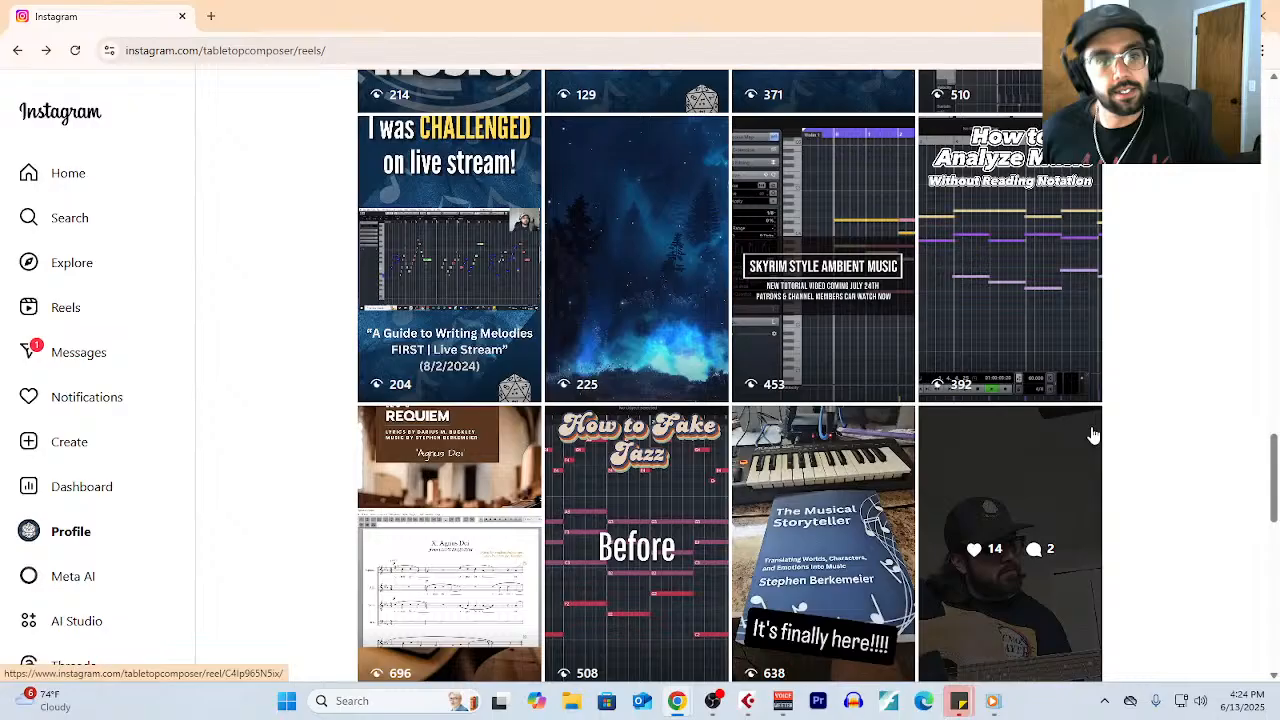
scroll(730, 492, "up", 4)
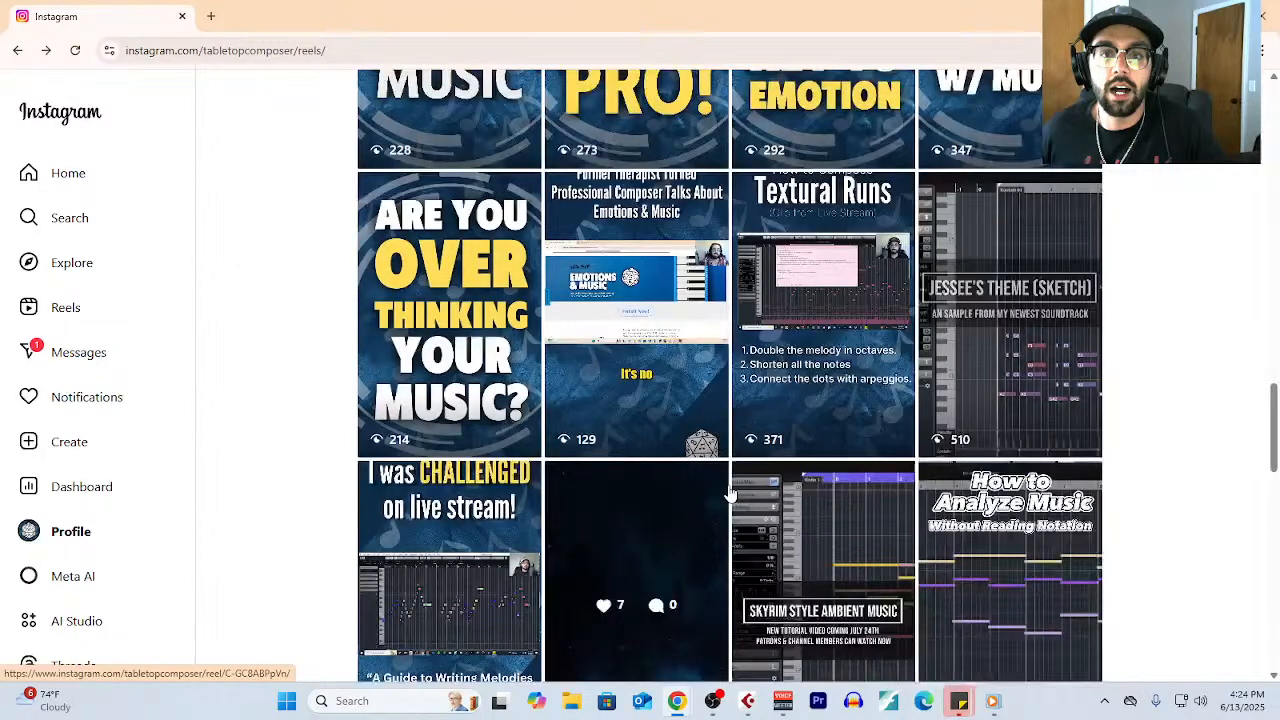
scroll(730, 492, "down", 5)
scroll(818, 527, "down", 4)
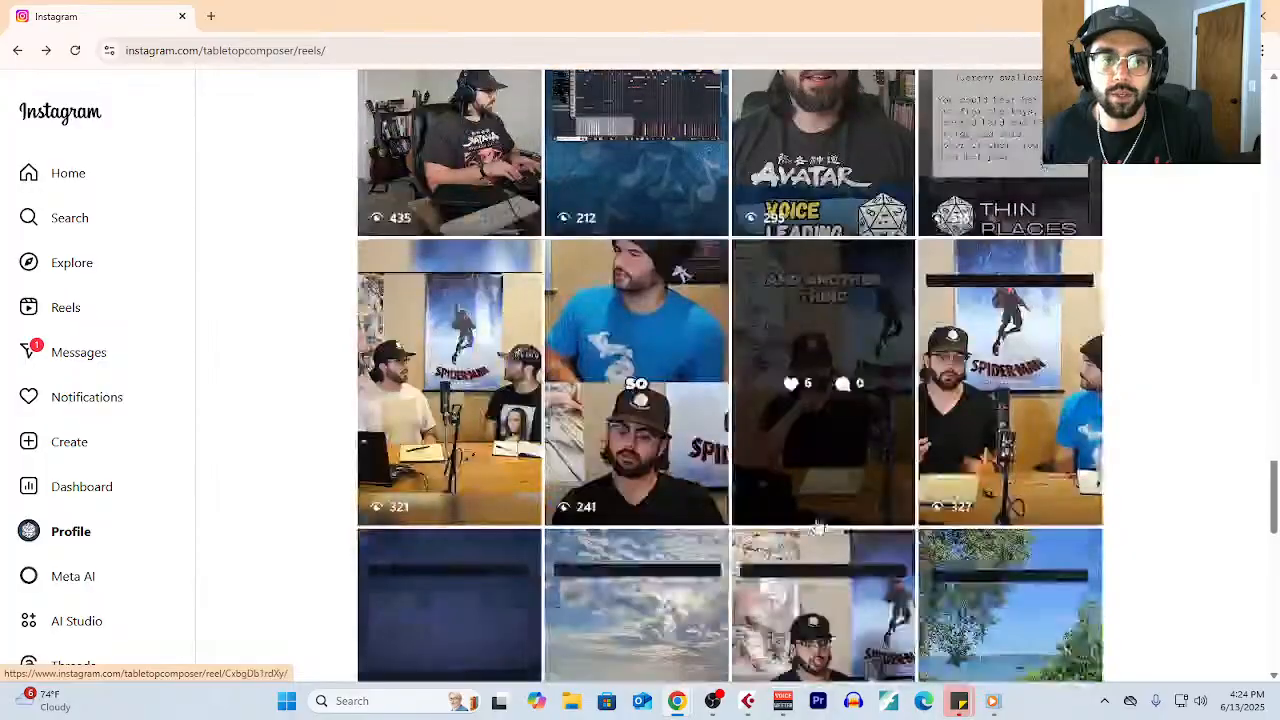
scroll(860, 525, "down", 1)
scroll(860, 525, "up", 20)
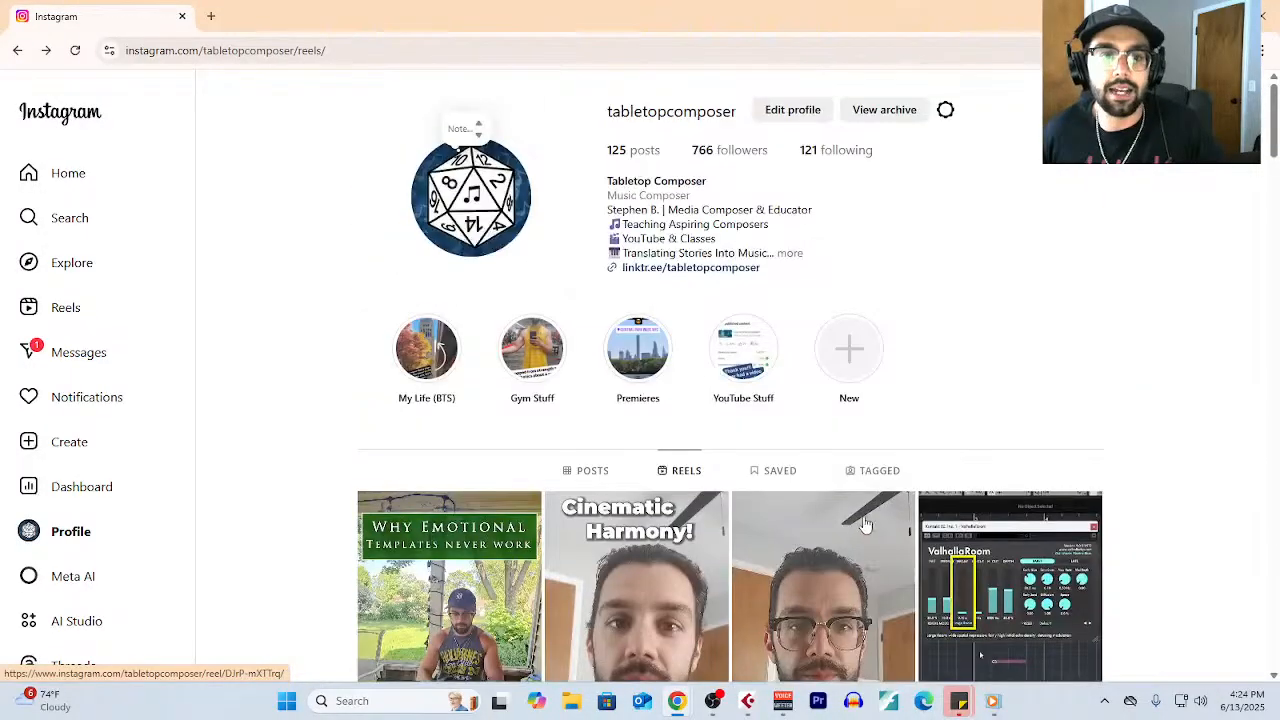
left_click(592, 470)
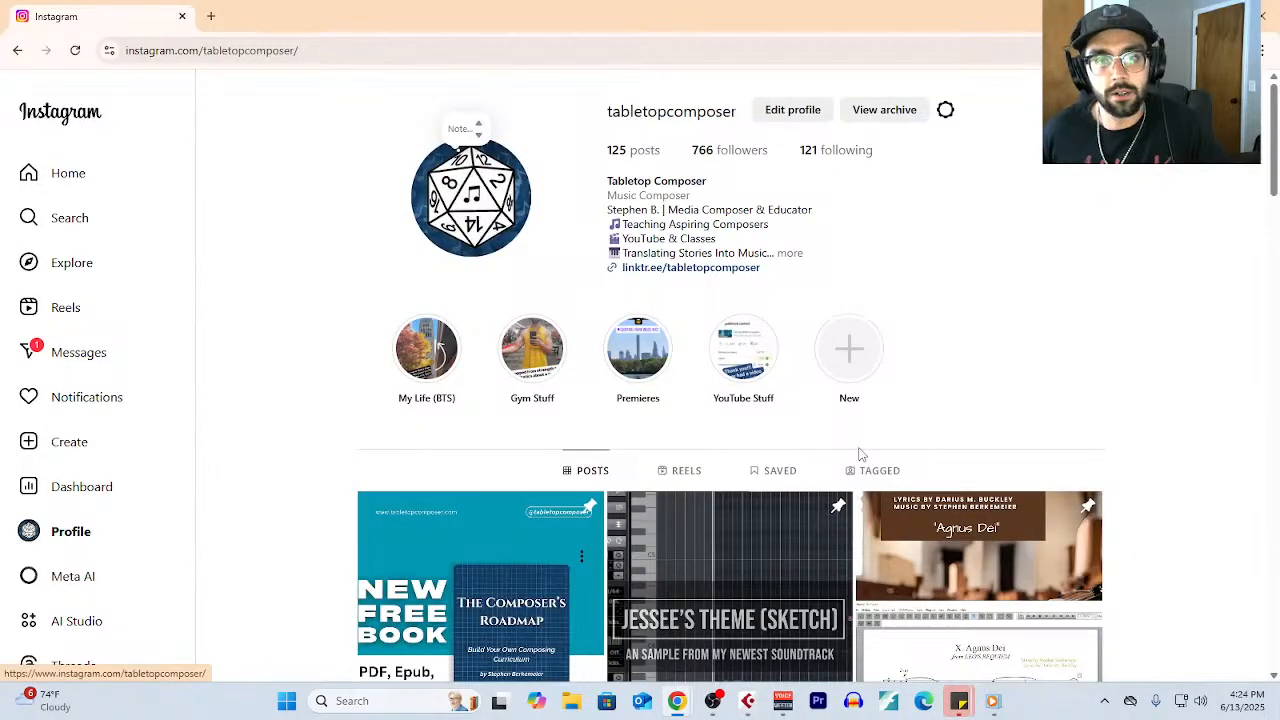
scroll(857, 450, "down", 4)
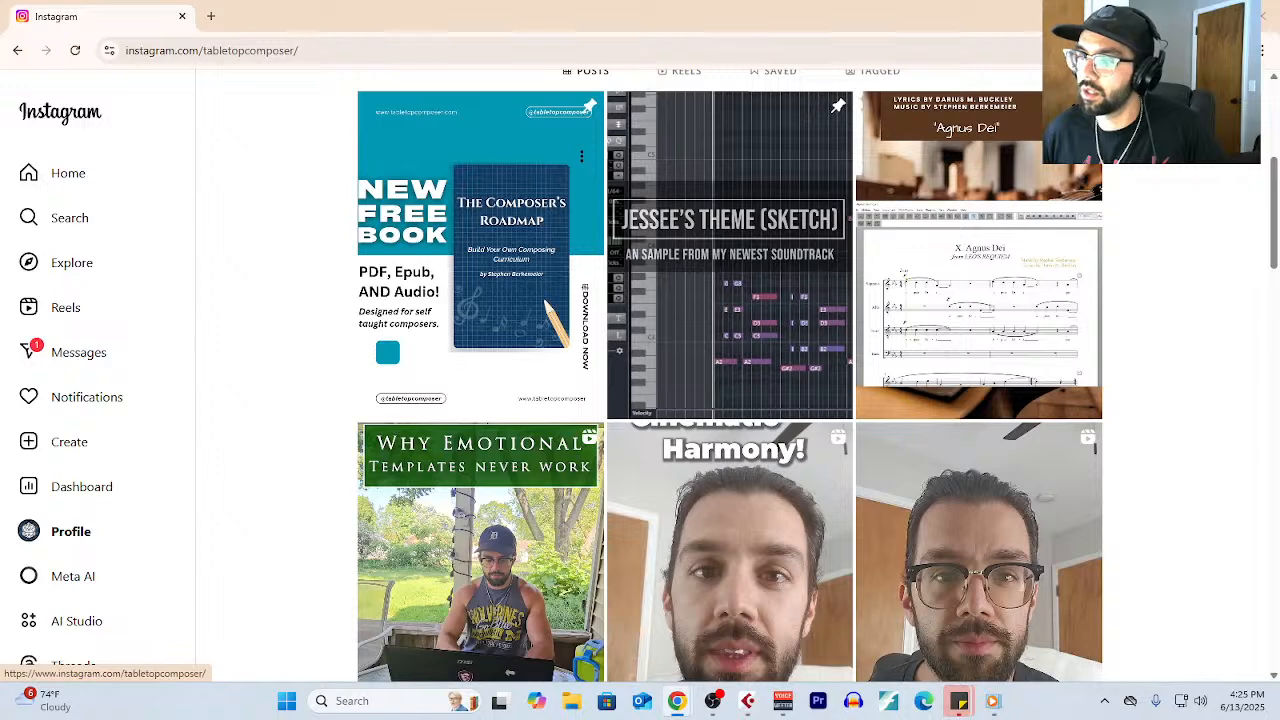
- Switch to the Music Samples folder in Google Drive and examine bars 1 to 16 on page 3 of V. Running (Studio Score).pdf
left_click_drag(860, 0, 858, 8)
scroll(755, 372, "down", 3)
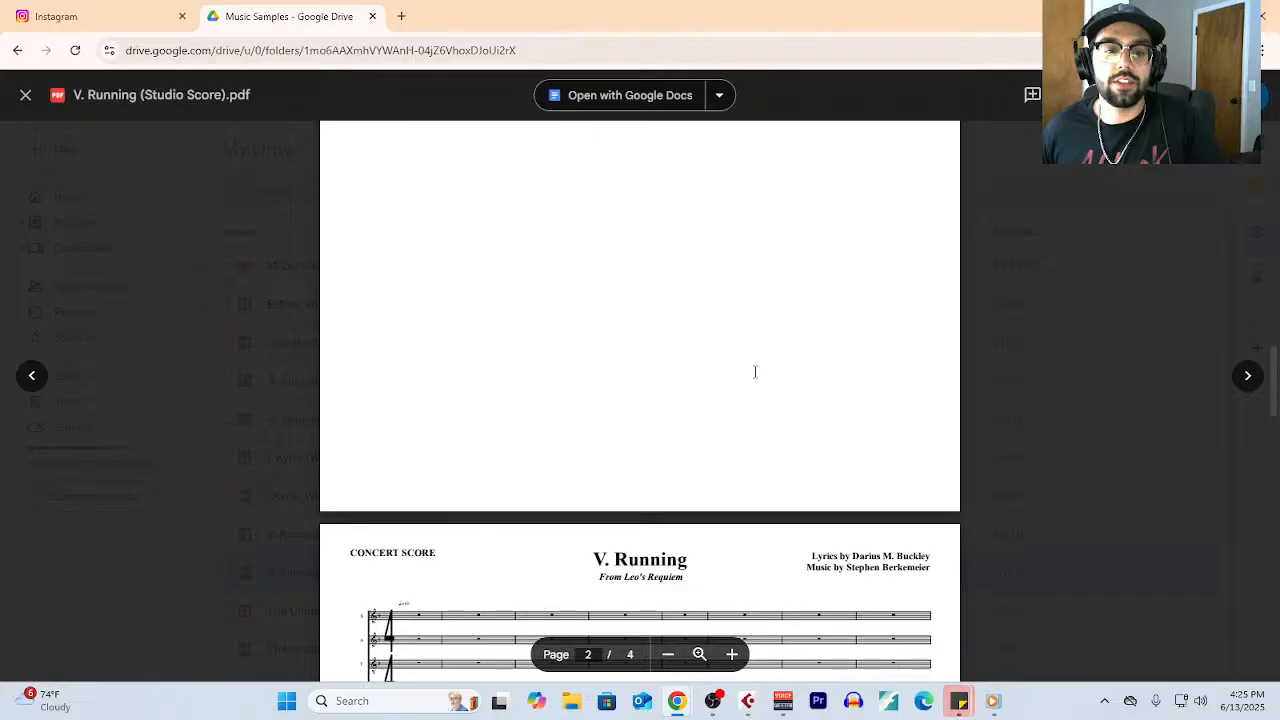
scroll(755, 372, "down", 2)
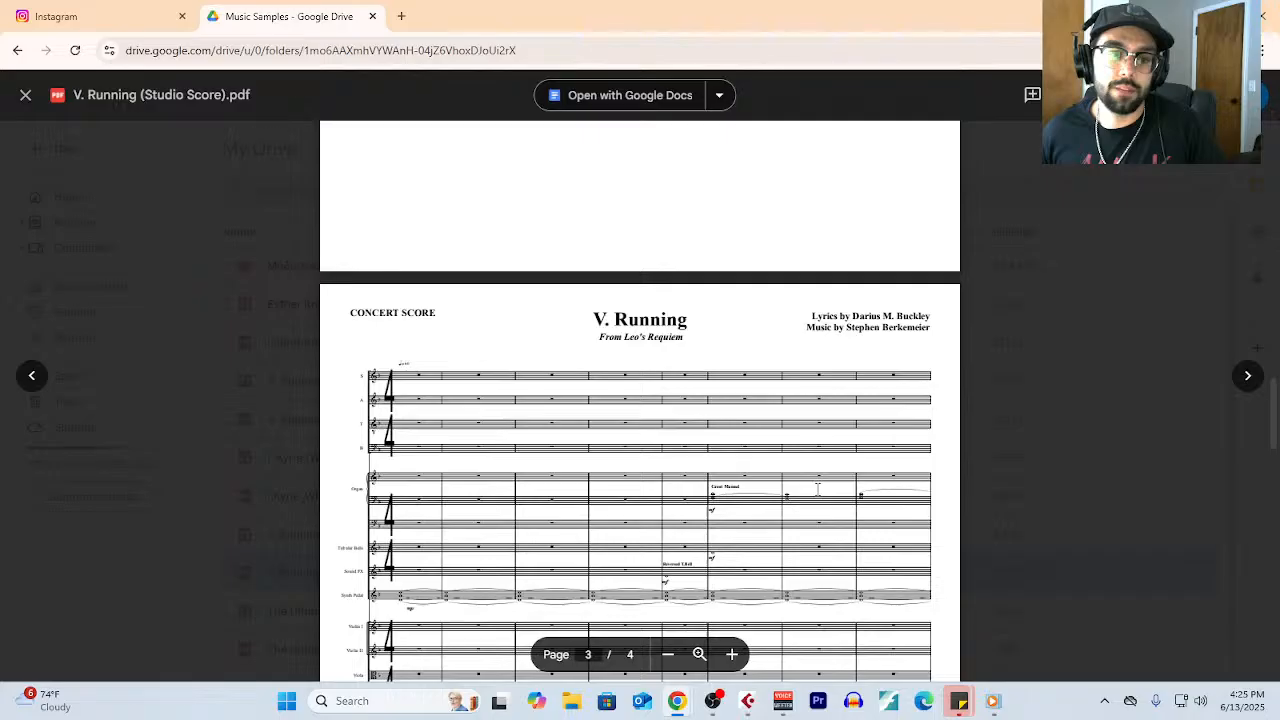
scroll(818, 488, "down", 2)
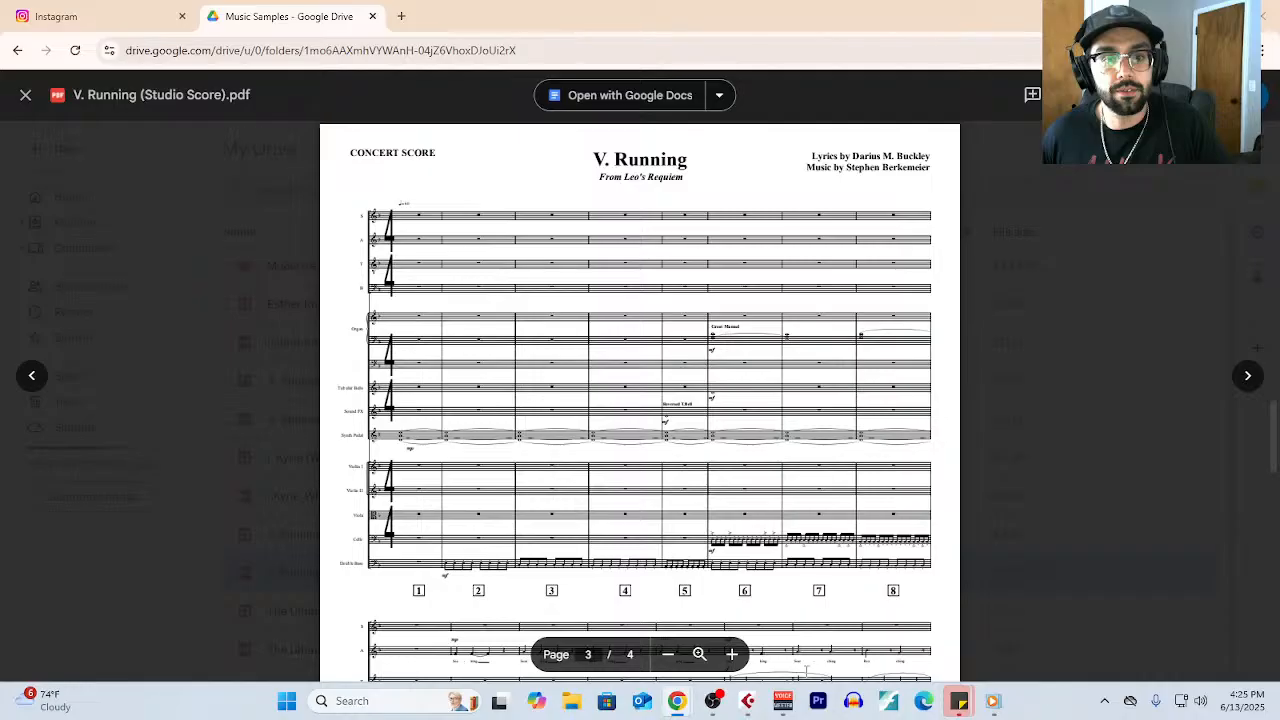
scroll(633, 497, "down", 1)
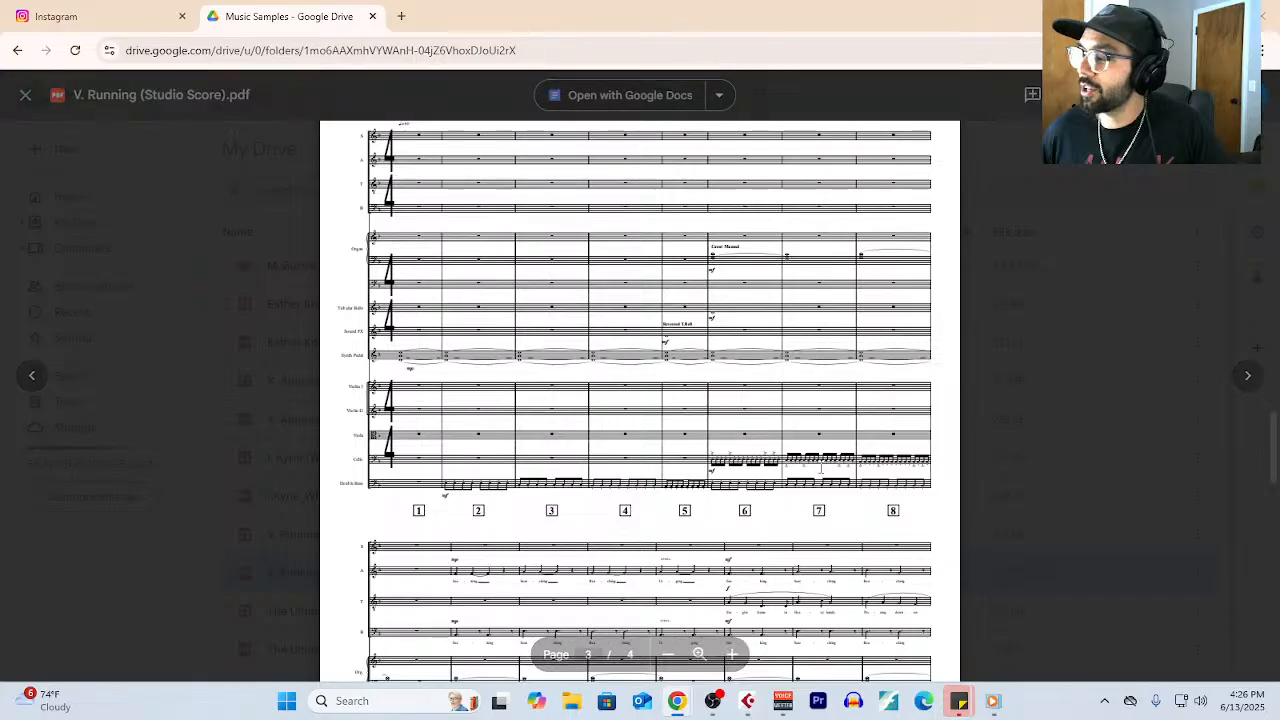
scroll(820, 468, "down", 1)
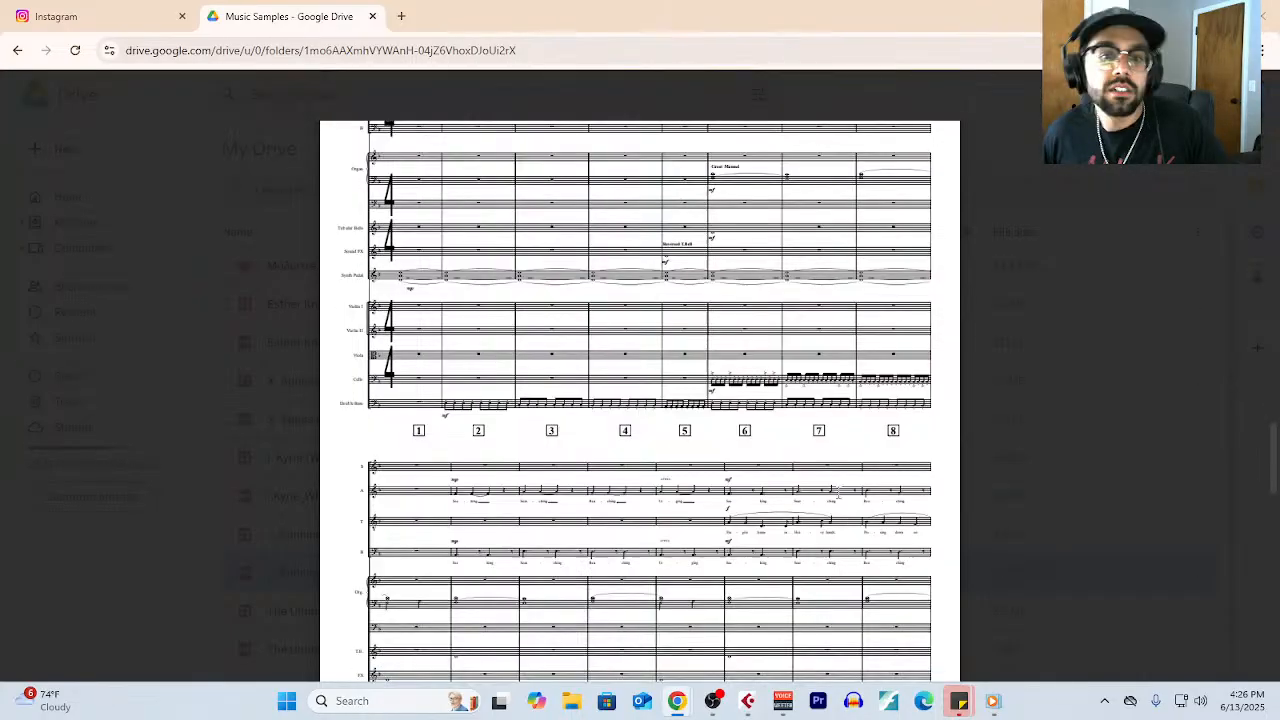
scroll(849, 490, "down", 3)
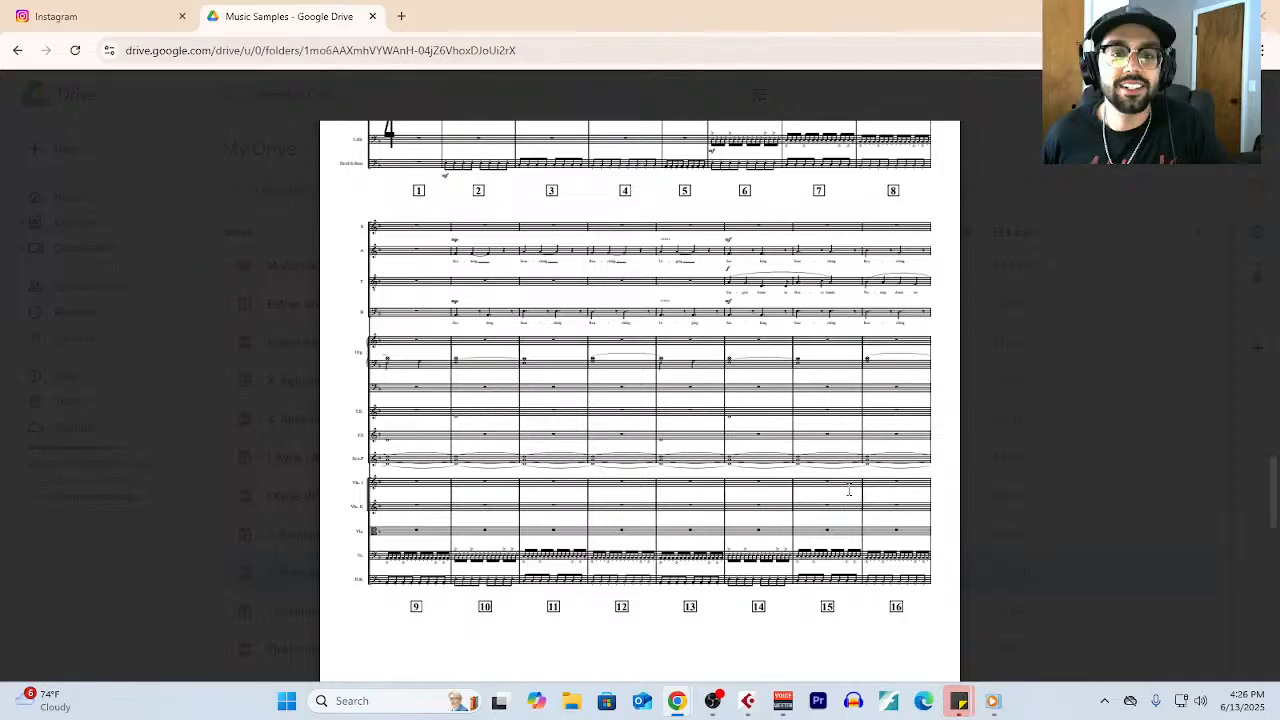
scroll(849, 490, "up", 4)
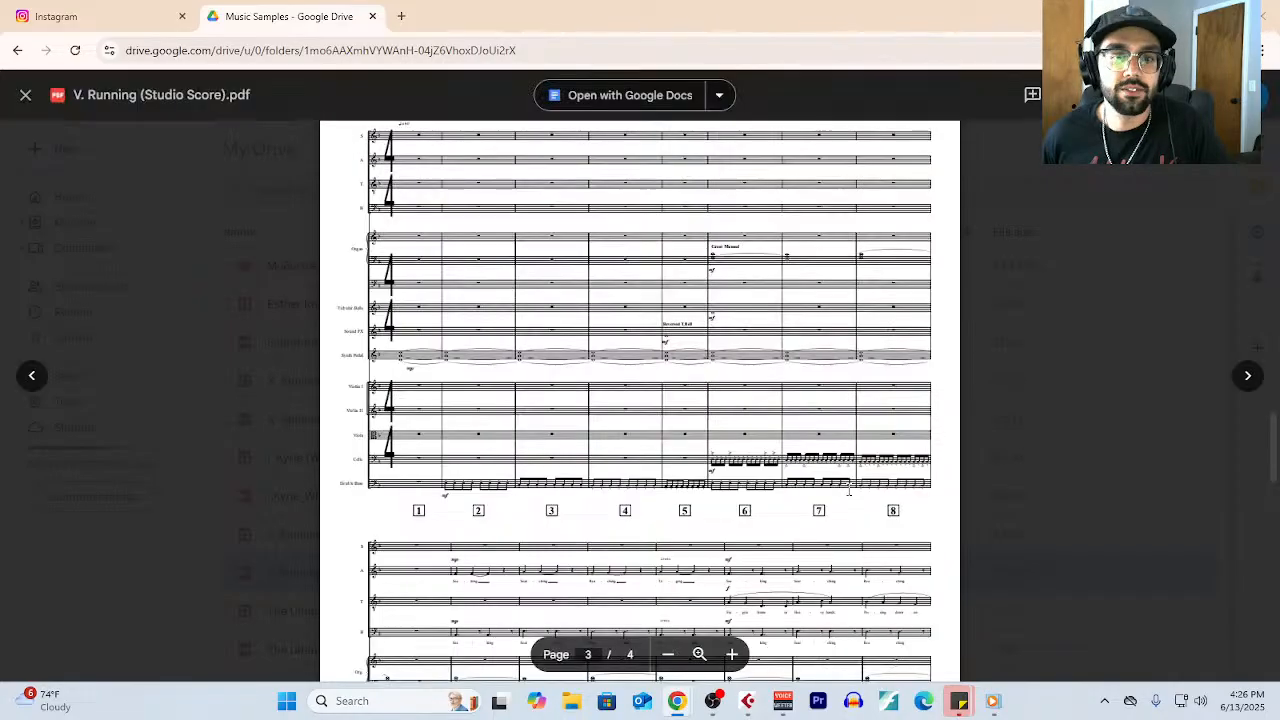
scroll(849, 490, "down", 2)
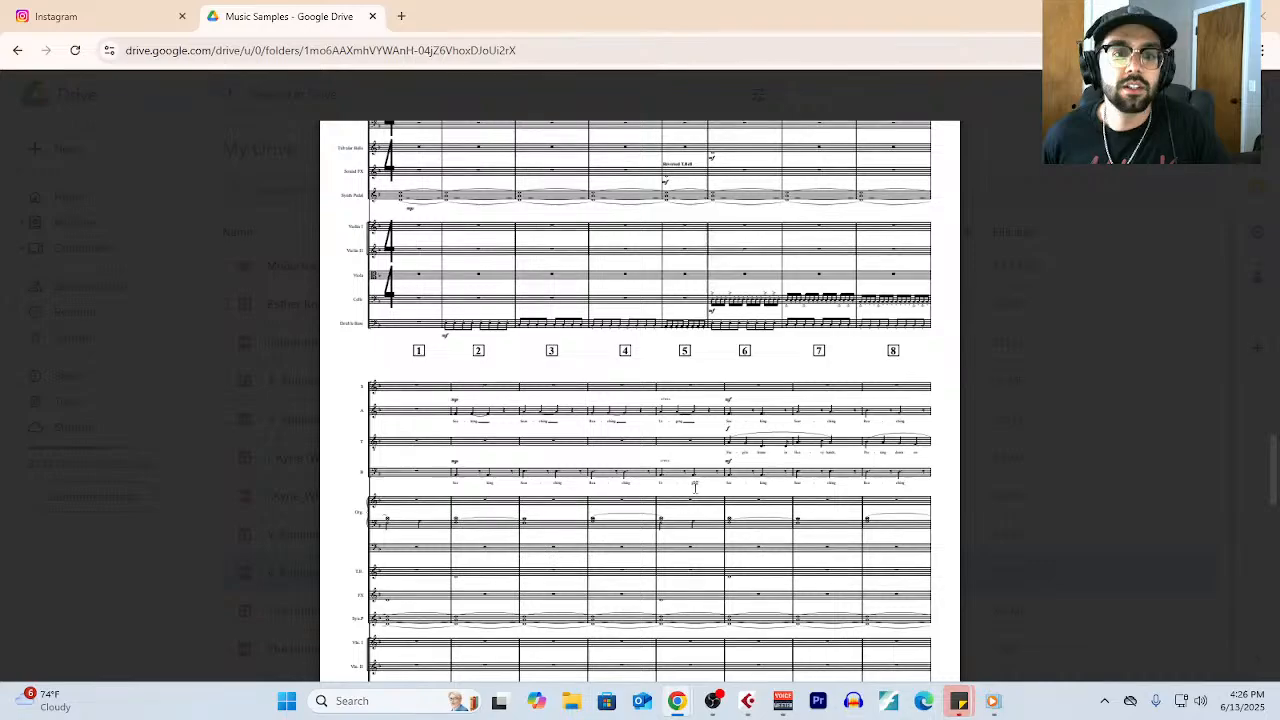
scroll(695, 487, "down", 2)
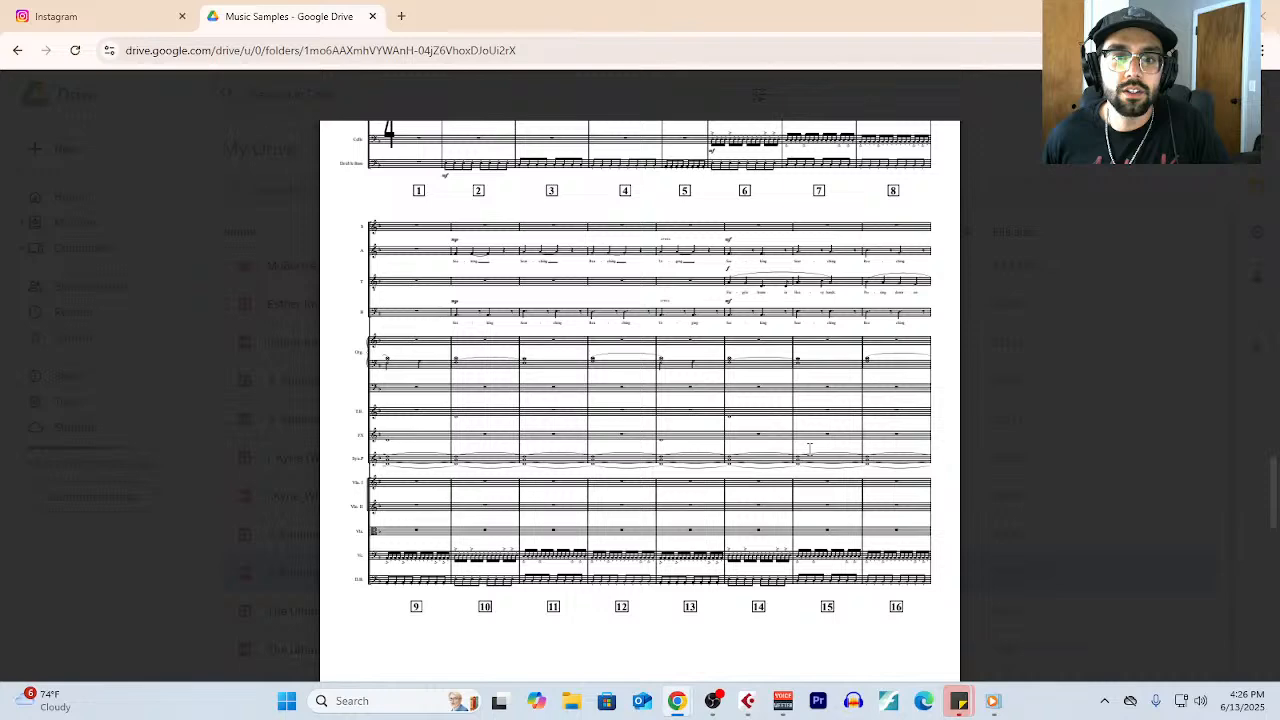
- Examine bars 17 to 29 on page 4 of the V. Running score, referring back to bars 9 to 16
scroll(810, 449, "down", 2)
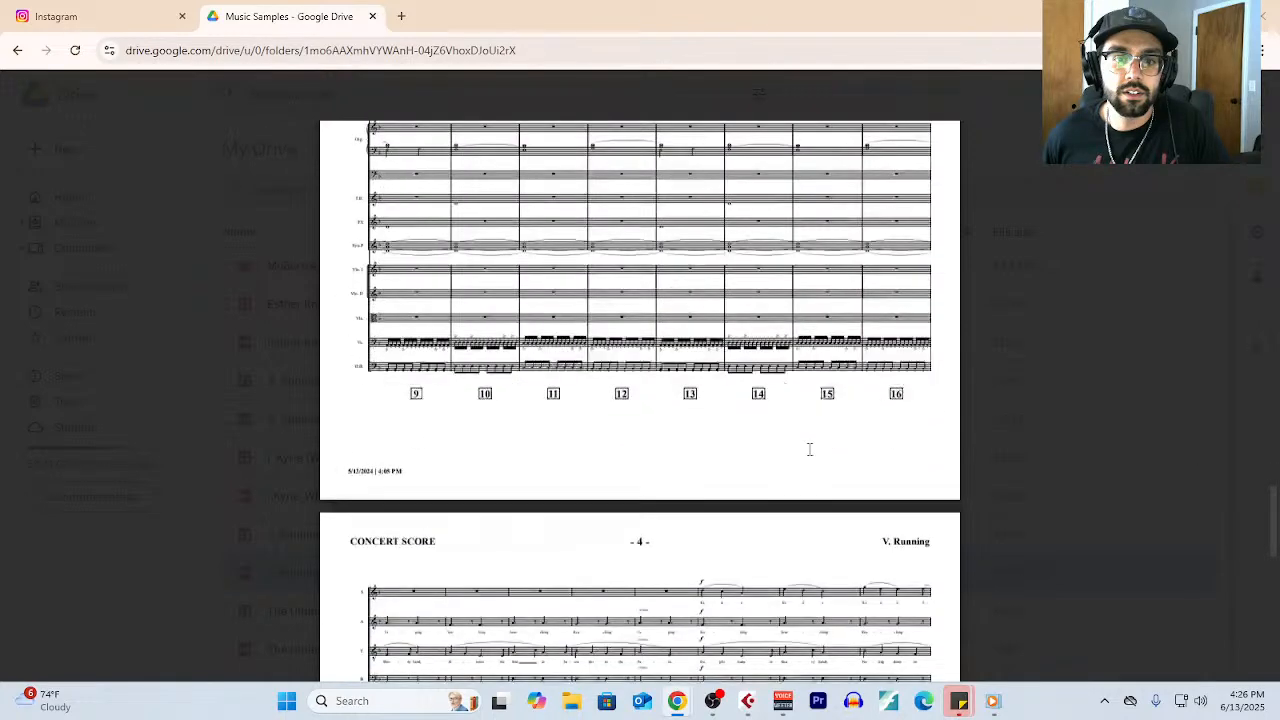
scroll(810, 449, "down", 4)
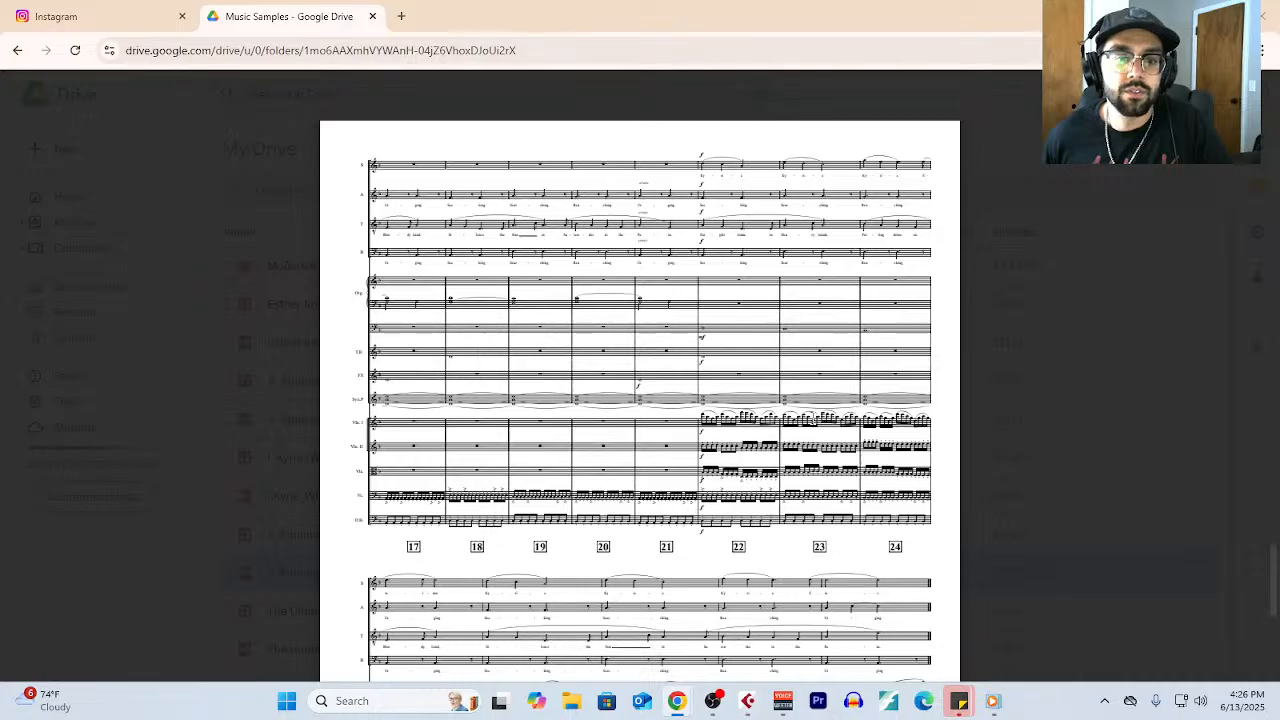
scroll(810, 420, "up", 5)
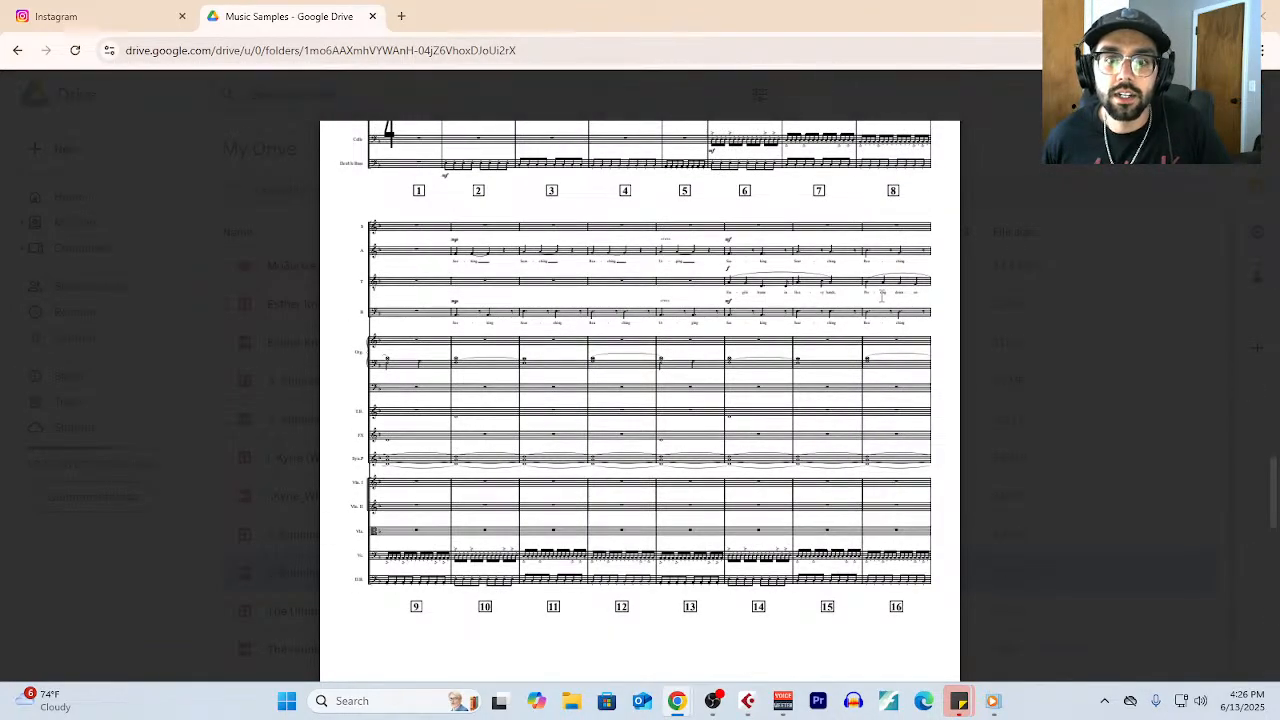
scroll(897, 393, "down", 5)
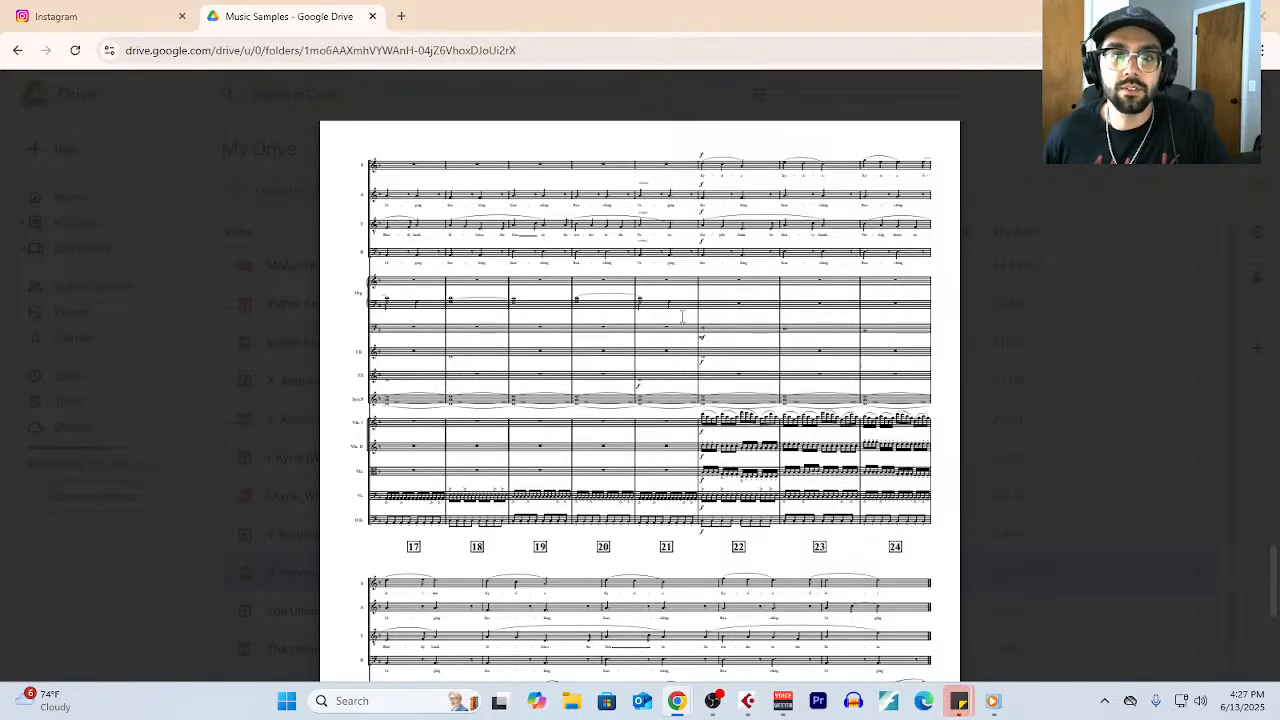
scroll(683, 322, "down", 1)
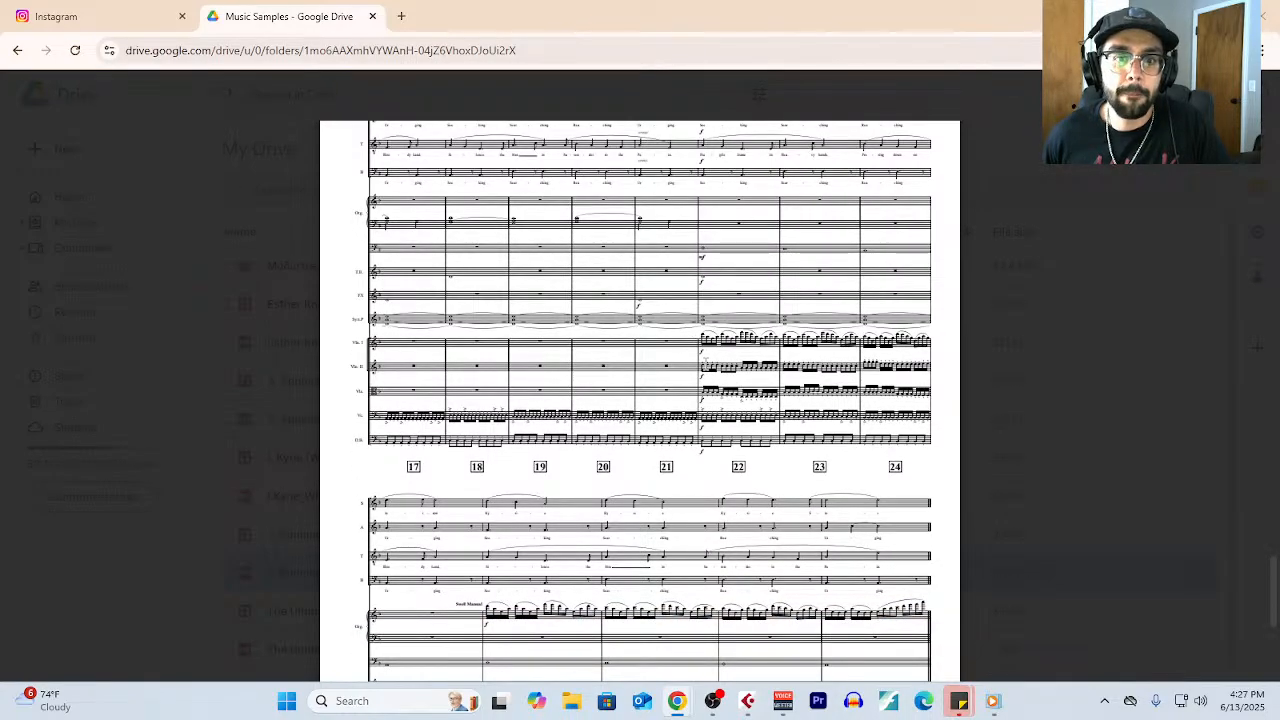
scroll(705, 363, "down", 3)
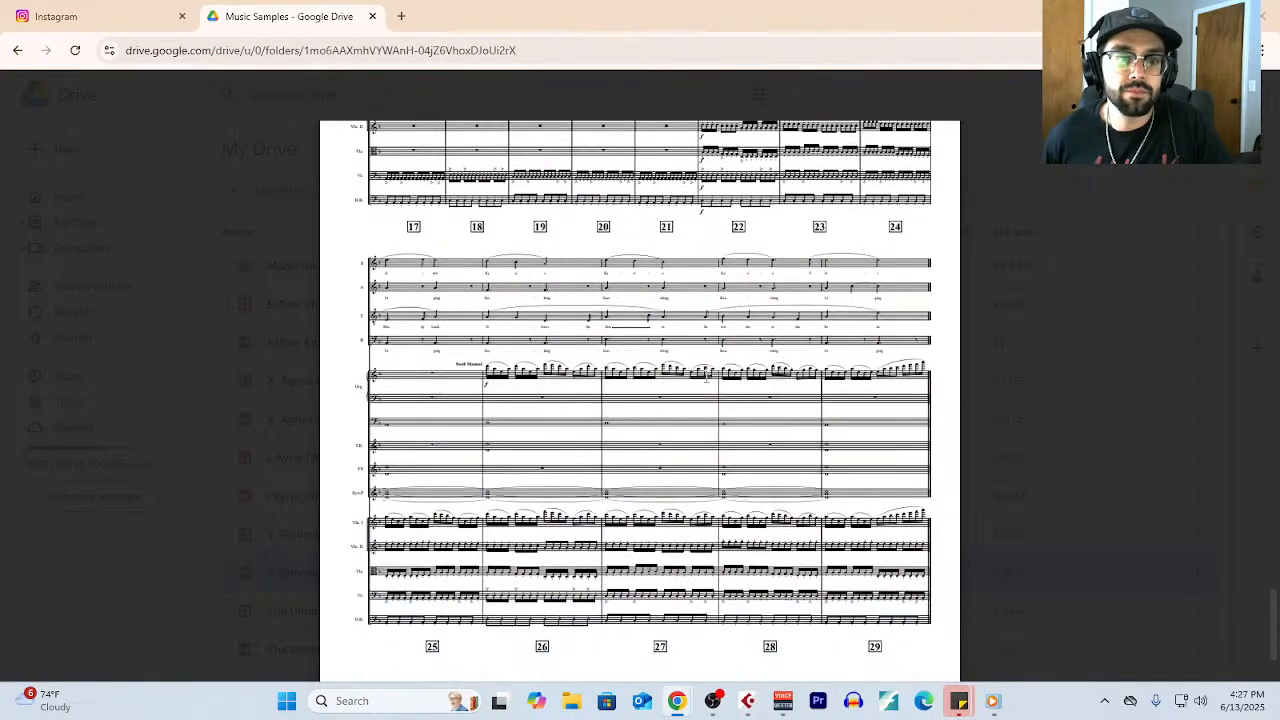
scroll(706, 377, "up", 4)
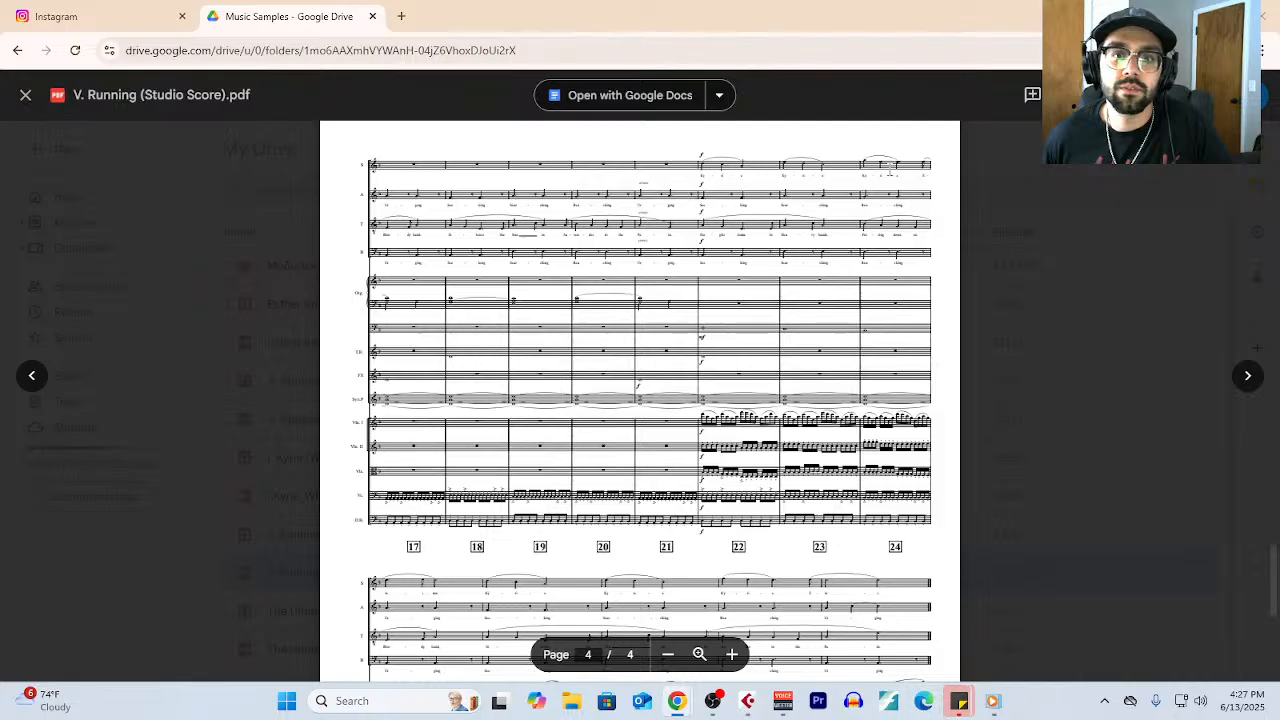
scroll(836, 337, "down", 3)
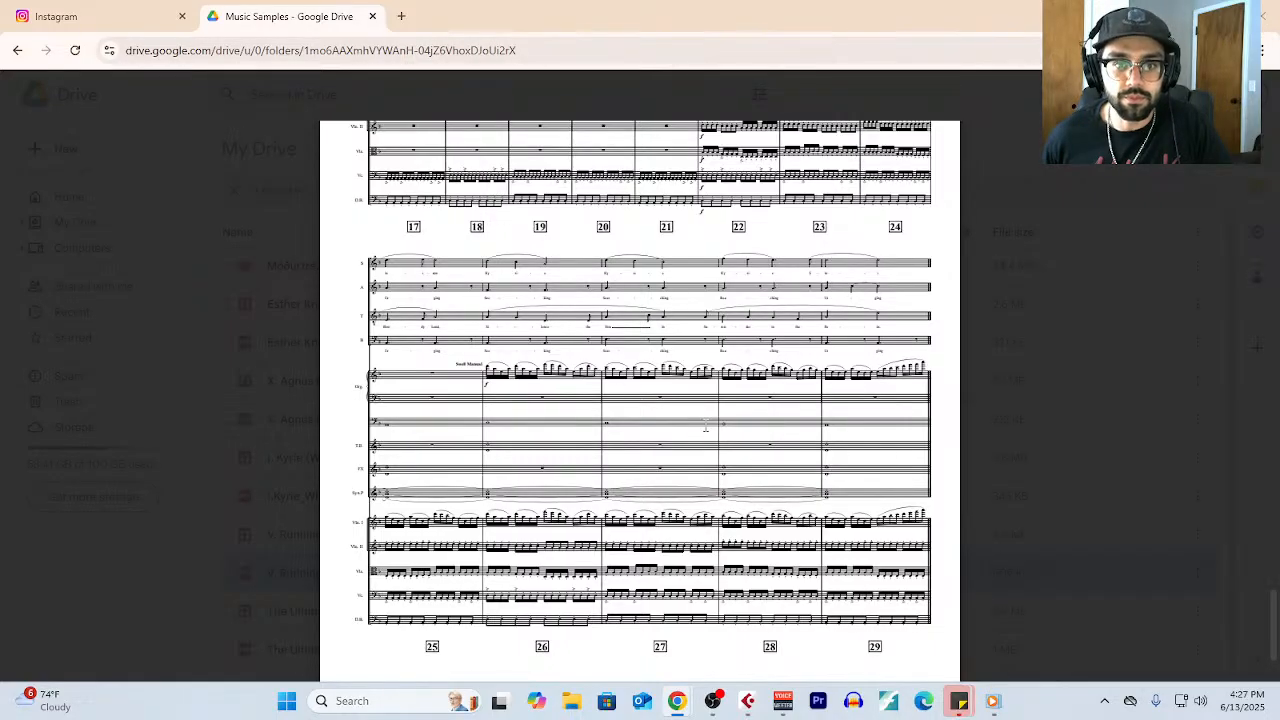
scroll(706, 427, "down", 1)
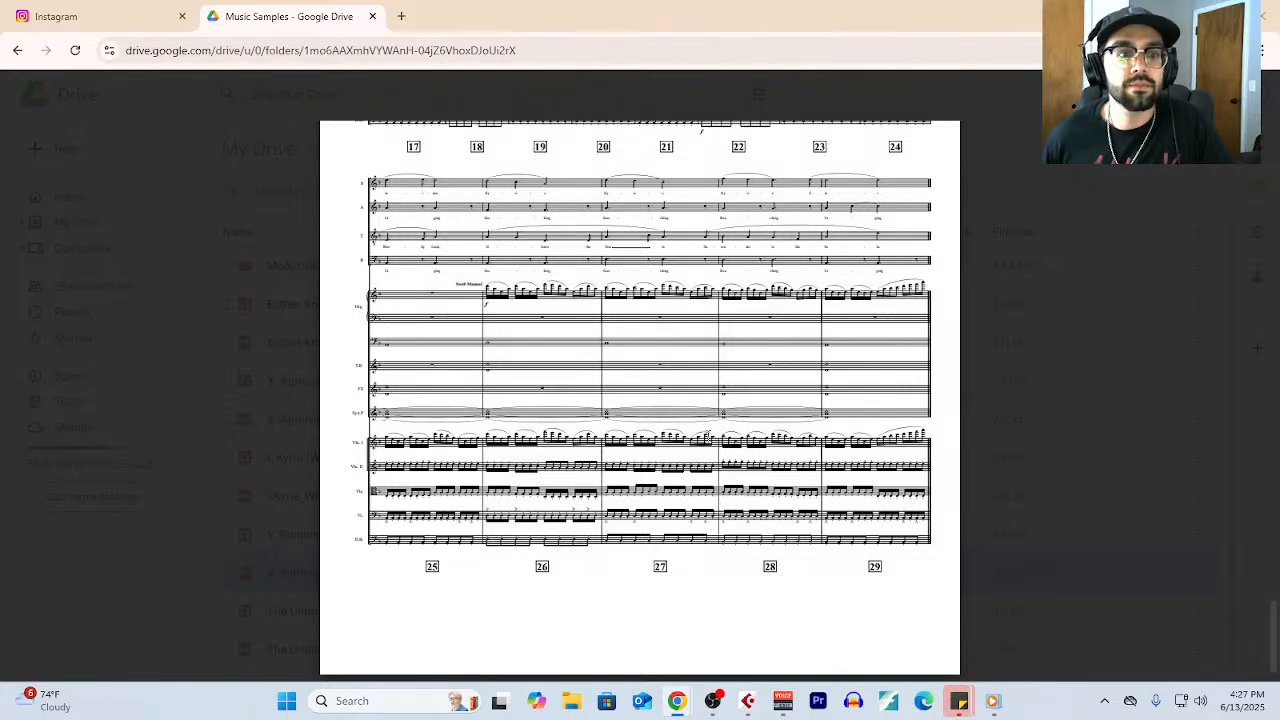
- Close the V. Running score, open The Ultimate Escape Room Experience_SCORE.pdf, and view its title and instrumentation pages
left_click(1058, 296)
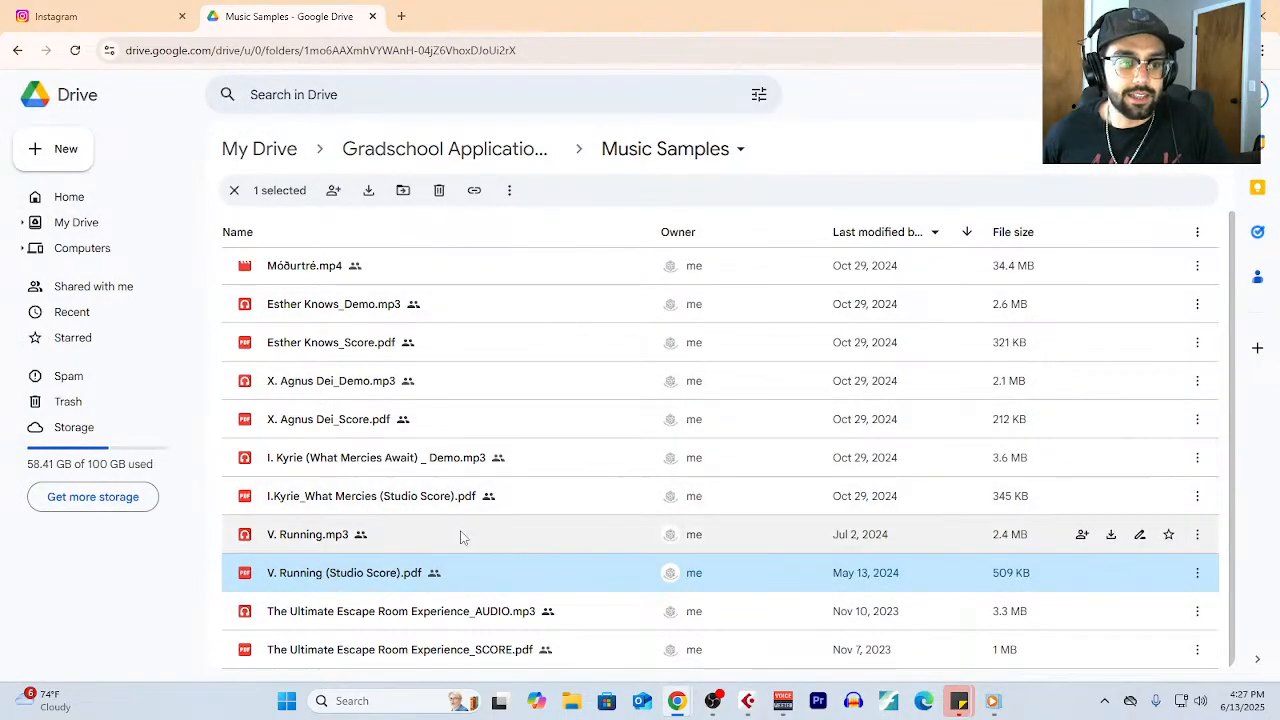
double_click(477, 649)
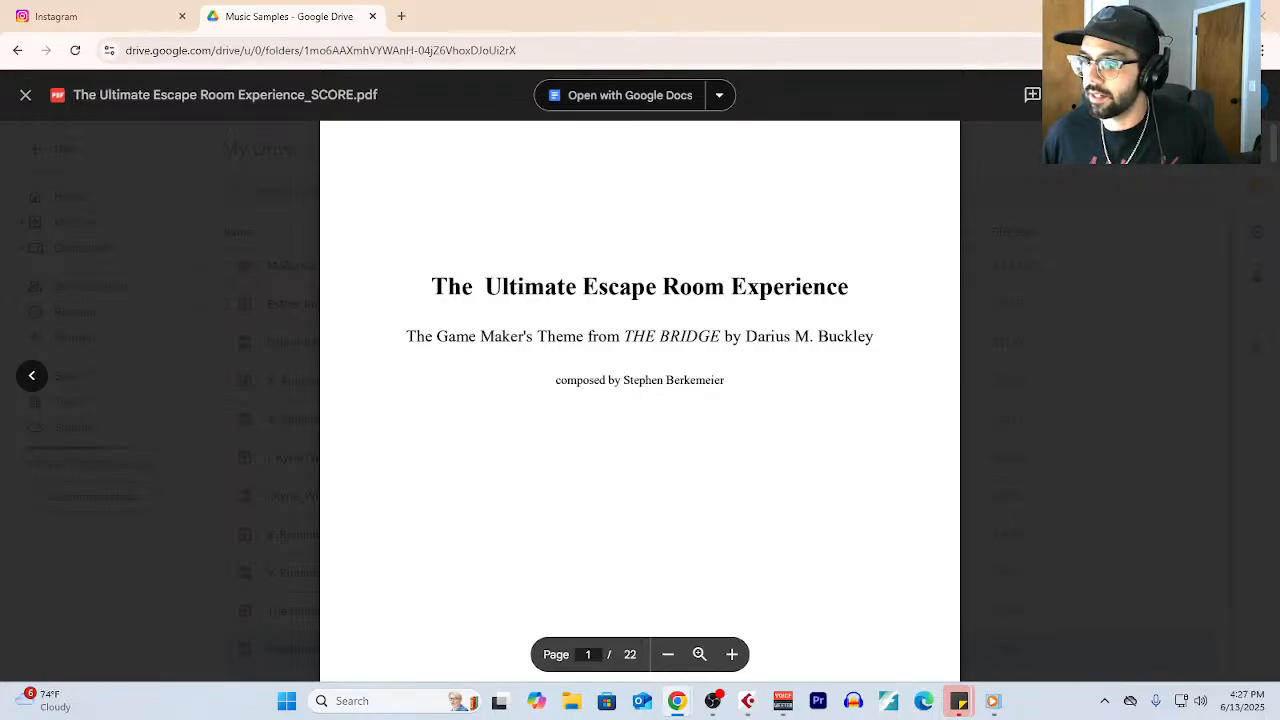
scroll(620, 443, "down", 6)
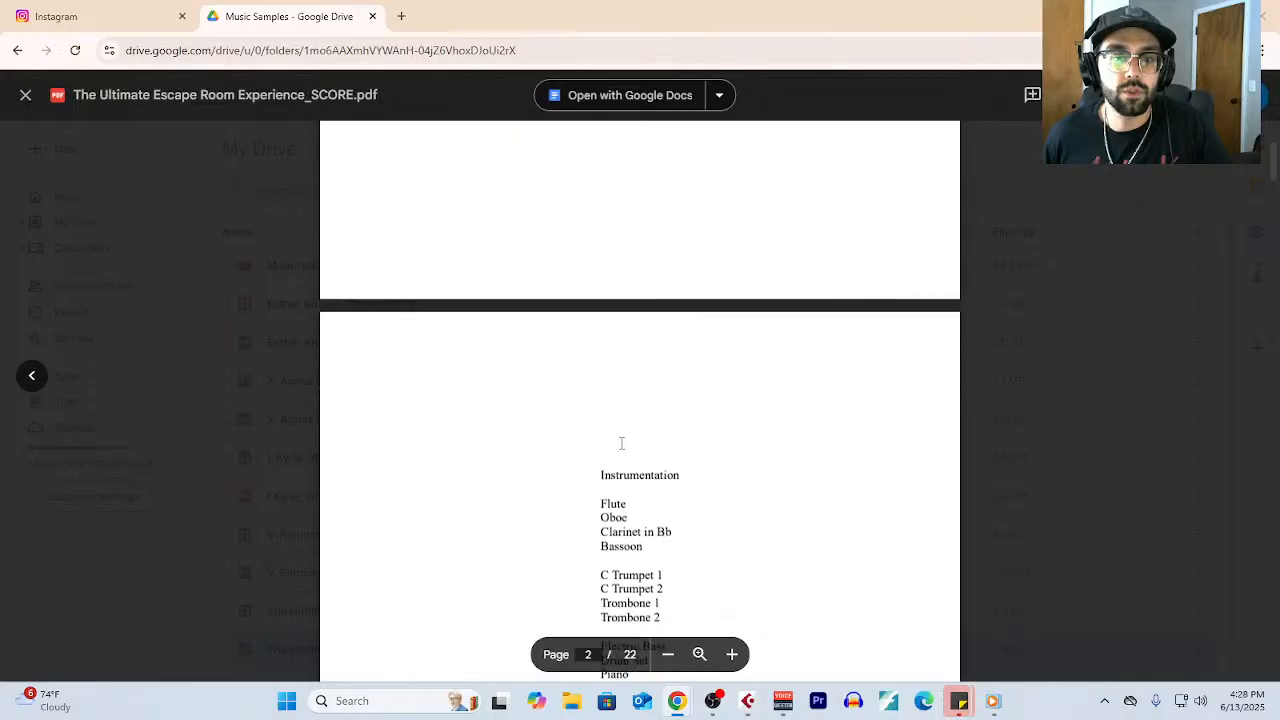
scroll(621, 443, "down", 8)
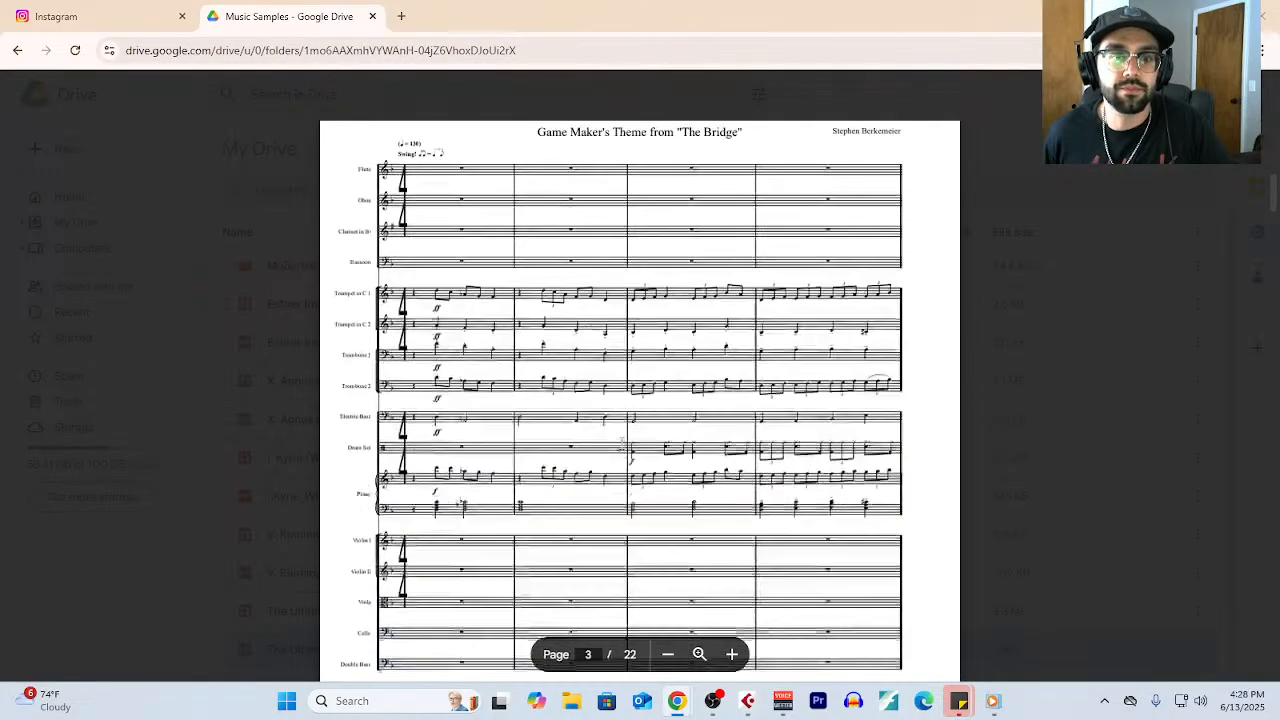
- Examine bars 1 to 8 on pages 3 and 4 of The Ultimate Escape Room Experience score
scroll(621, 443, "down", 2)
scroll(621, 443, "up", 2)
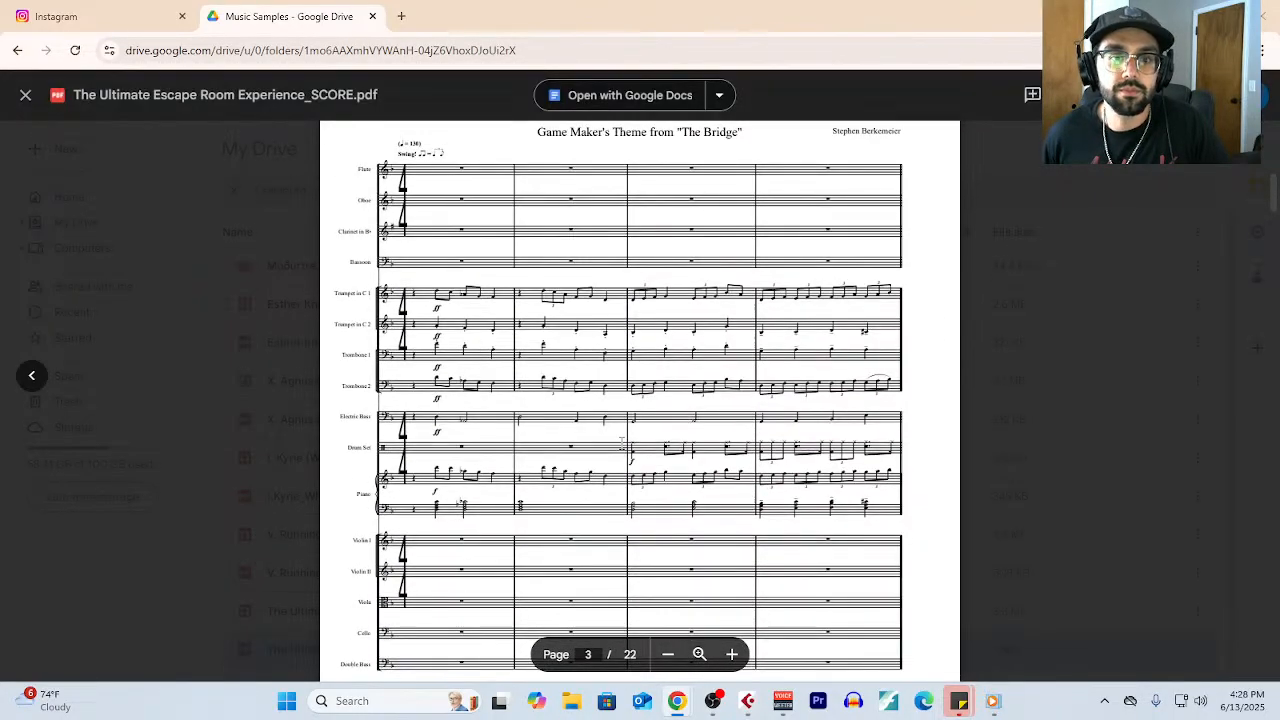
scroll(727, 443, "down", 1)
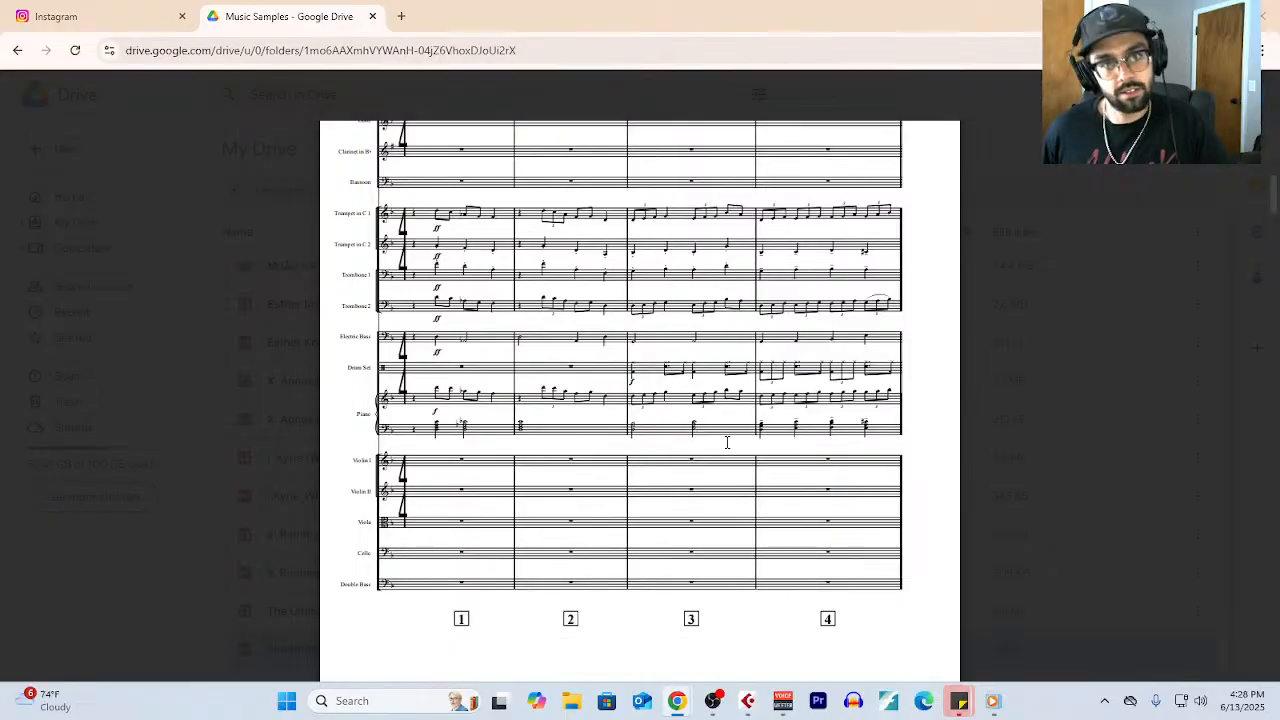
scroll(727, 443, "down", 10)
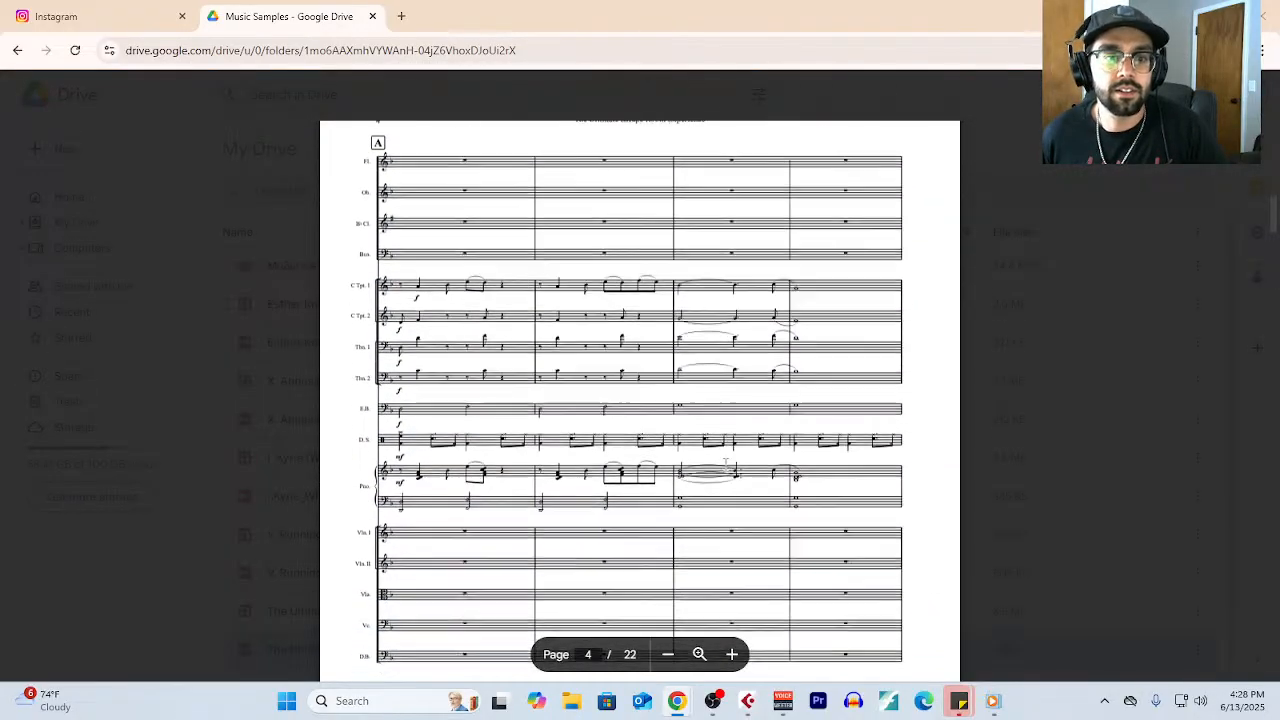
scroll(697, 458, "down", 1)
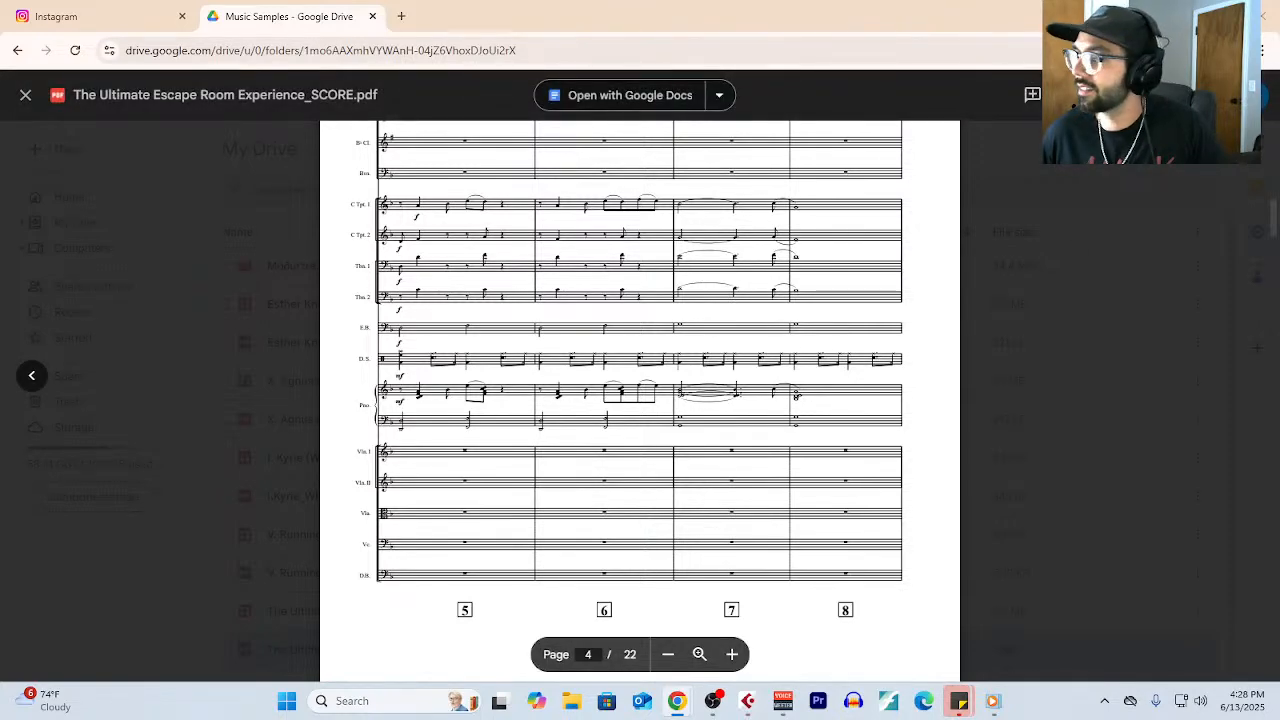
scroll(716, 397, "down", 1)
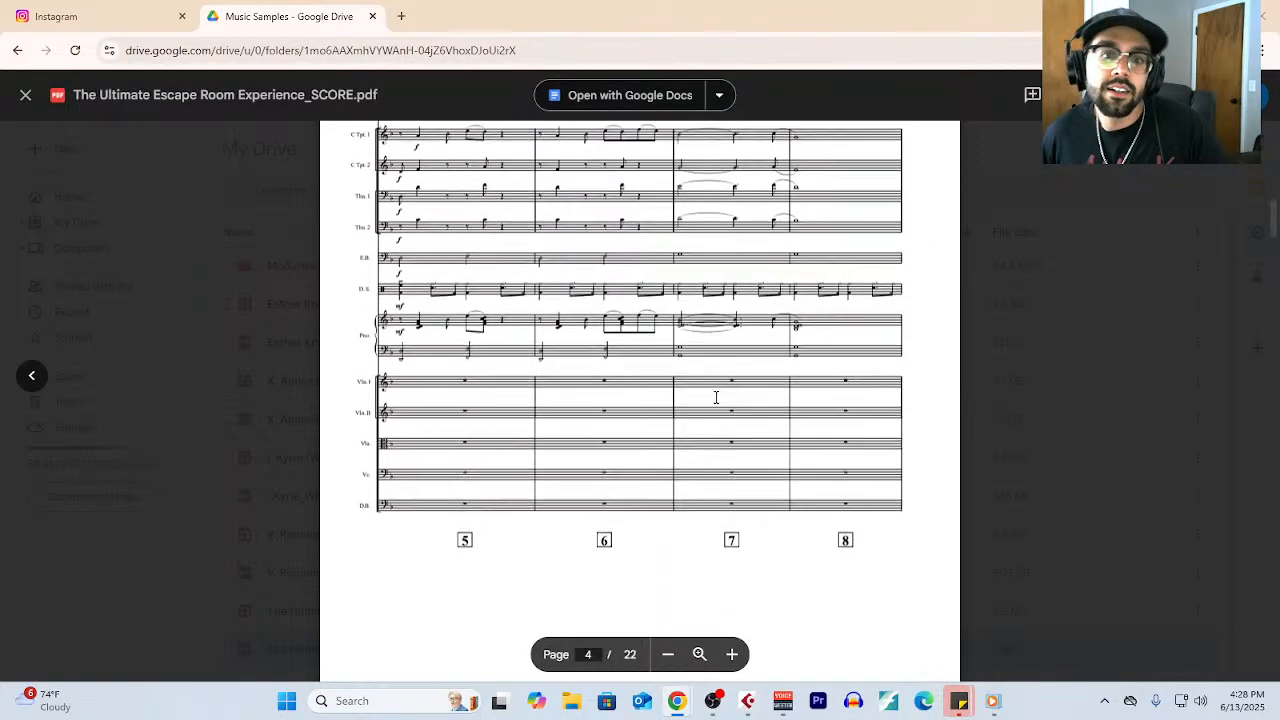
scroll(720, 400, "down", 1)
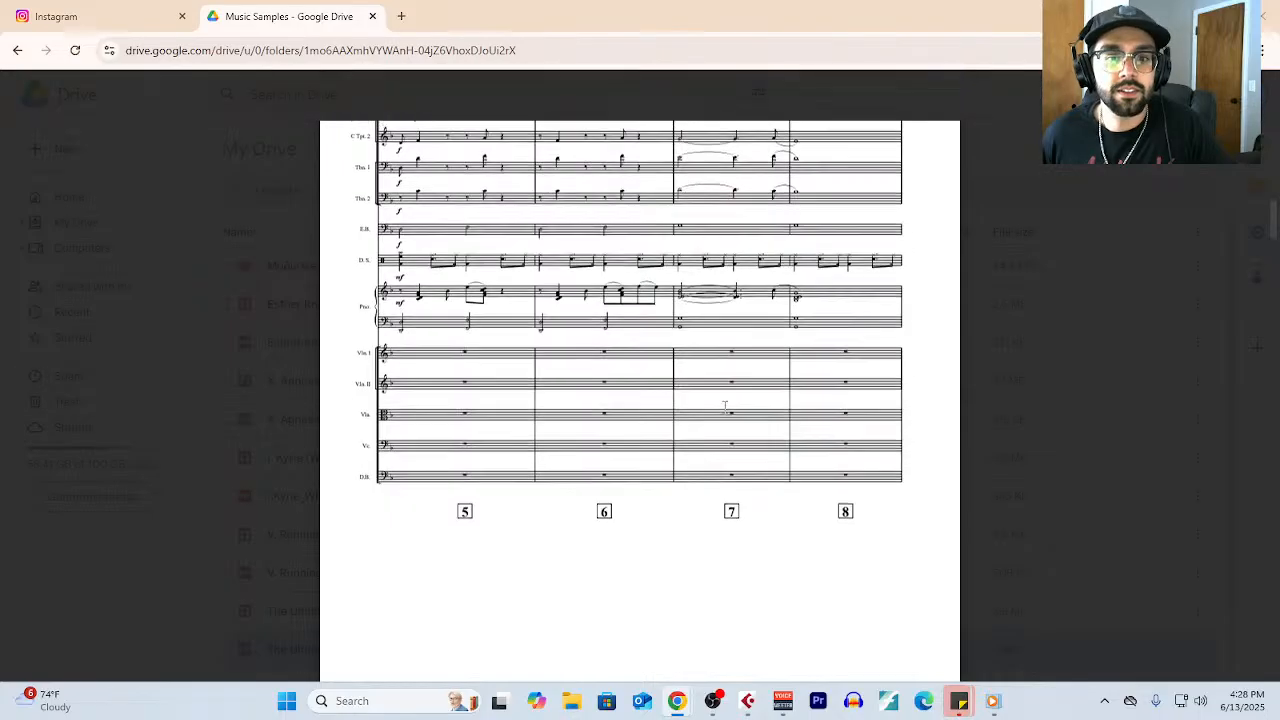
- Examine bars 9 to 16 on pages 5 and 6 of The Ultimate Escape Room Experience score
scroll(740, 408, "down", 6)
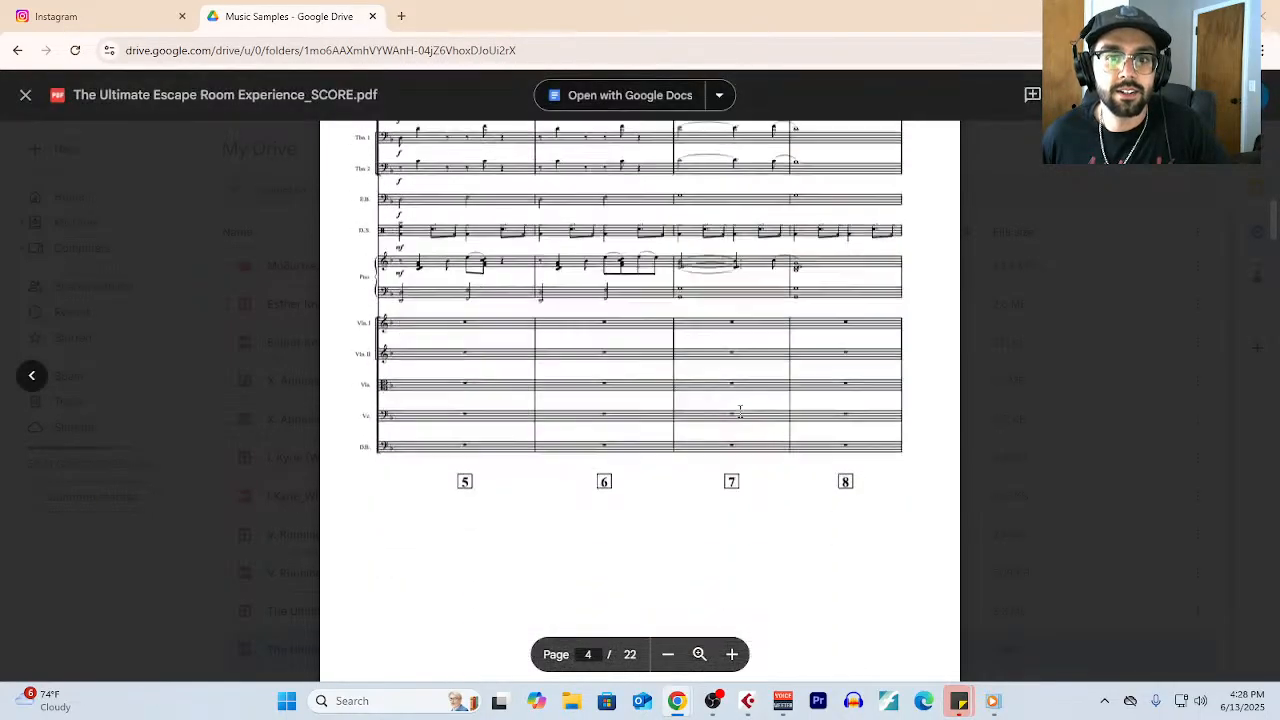
scroll(740, 412, "down", 10)
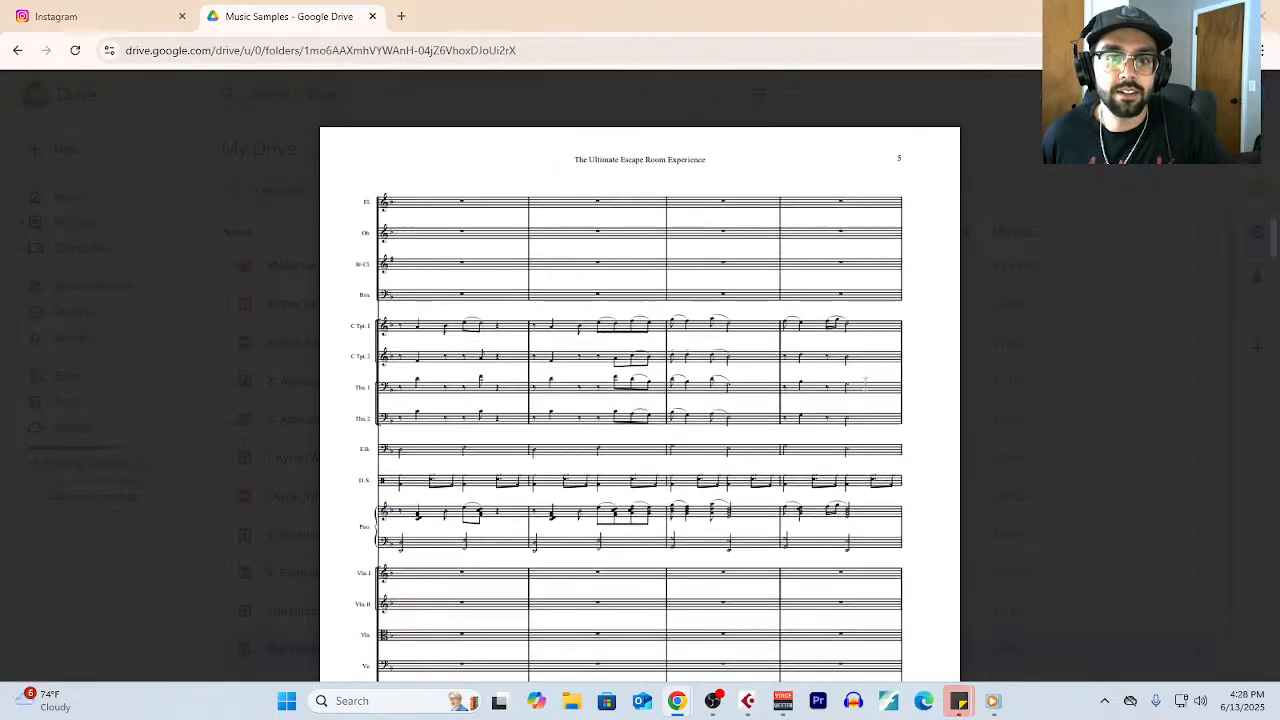
scroll(670, 436, "down", 1)
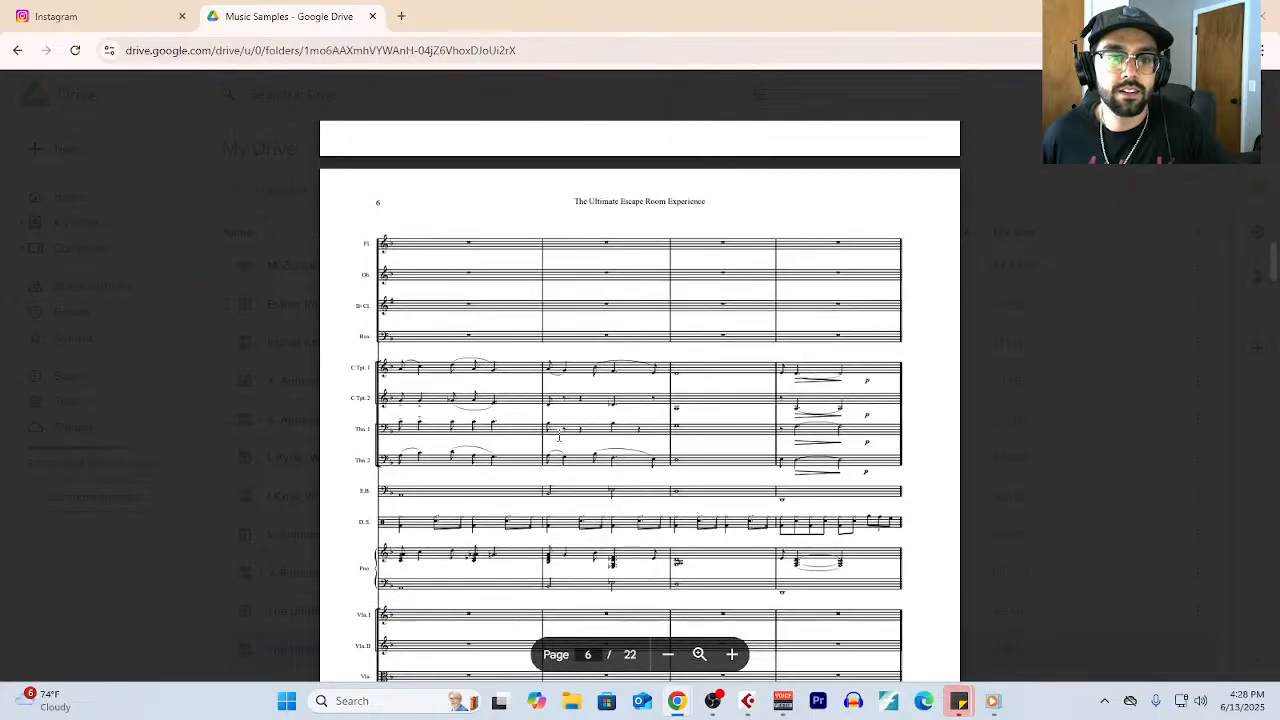
scroll(650, 360, "down", 1)
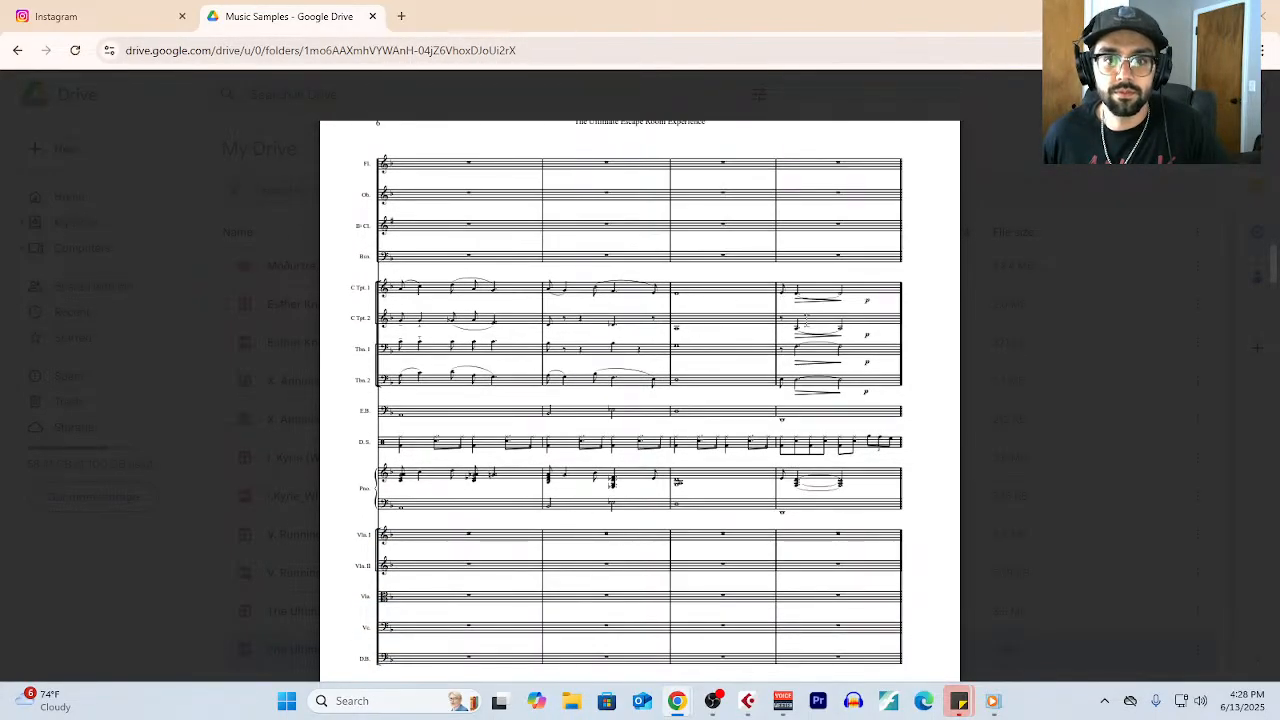
- Examine bars 17 to 28 on pages 7 to 9 of the score, starting at rehearsal mark B
scroll(854, 350, "down", 1)
scroll(854, 352, "down", 10)
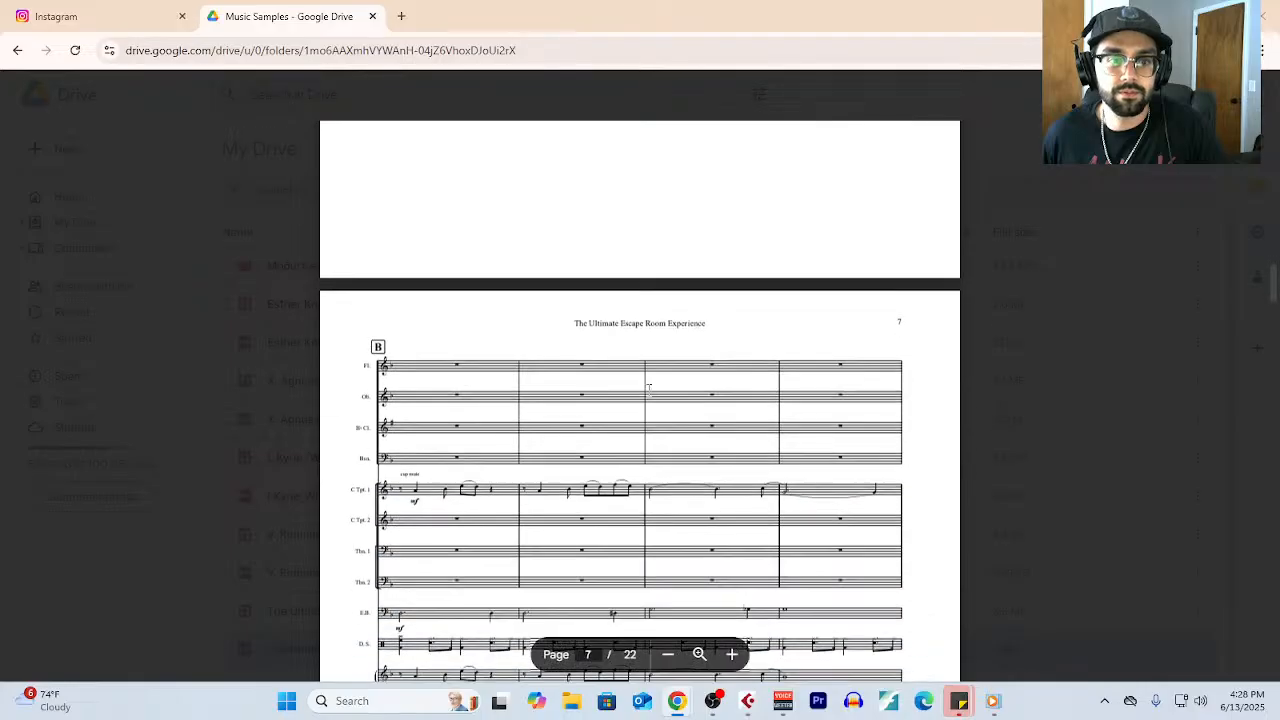
scroll(517, 427, "down", 1)
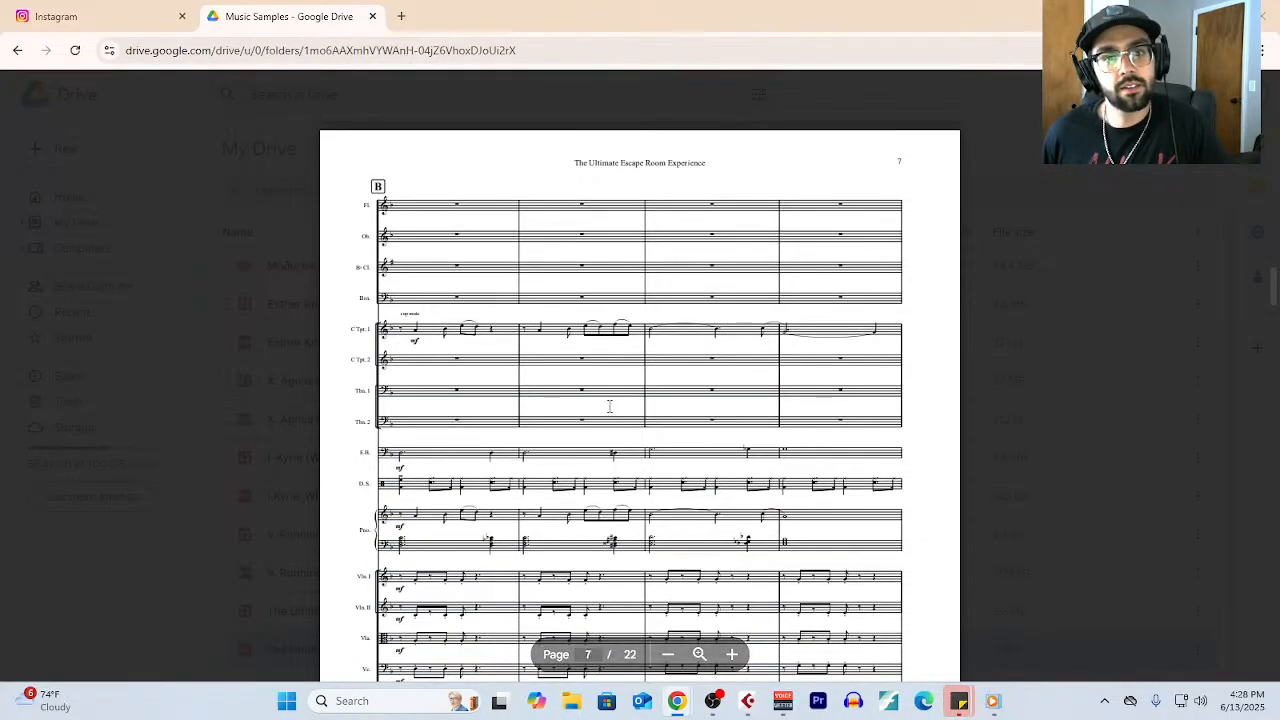
scroll(608, 406, "down", 1)
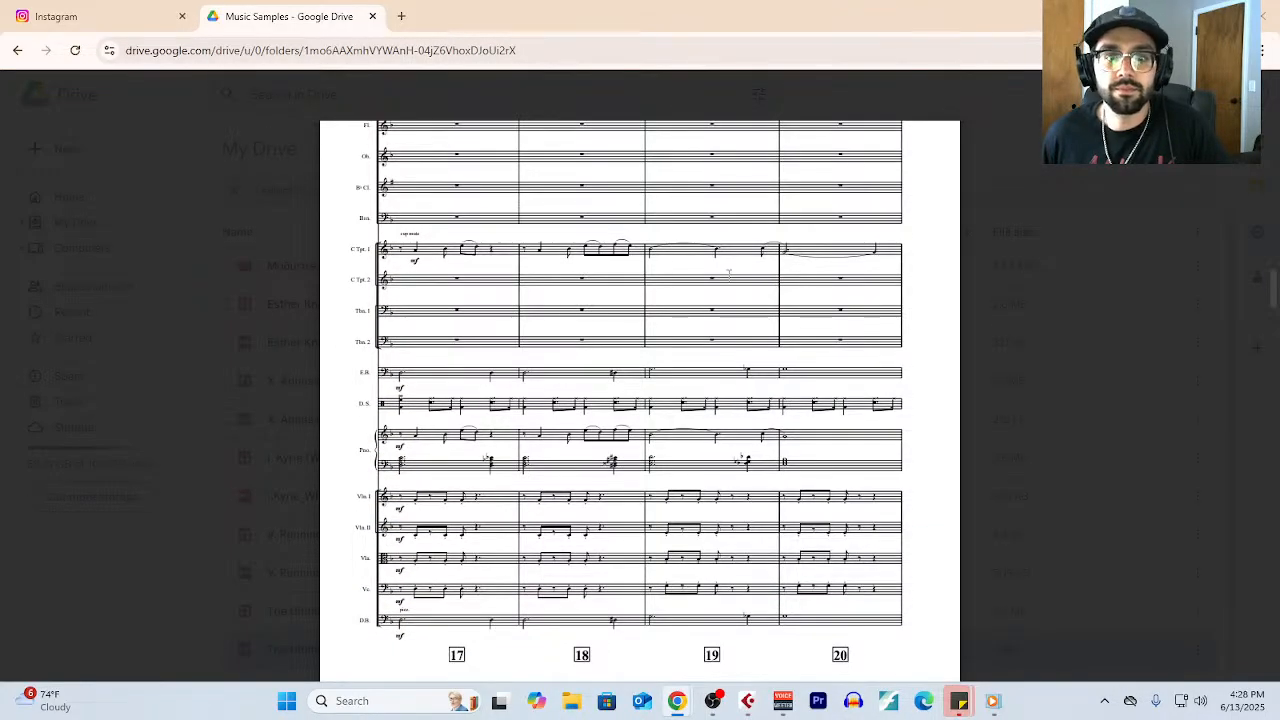
scroll(815, 385, "down", 5)
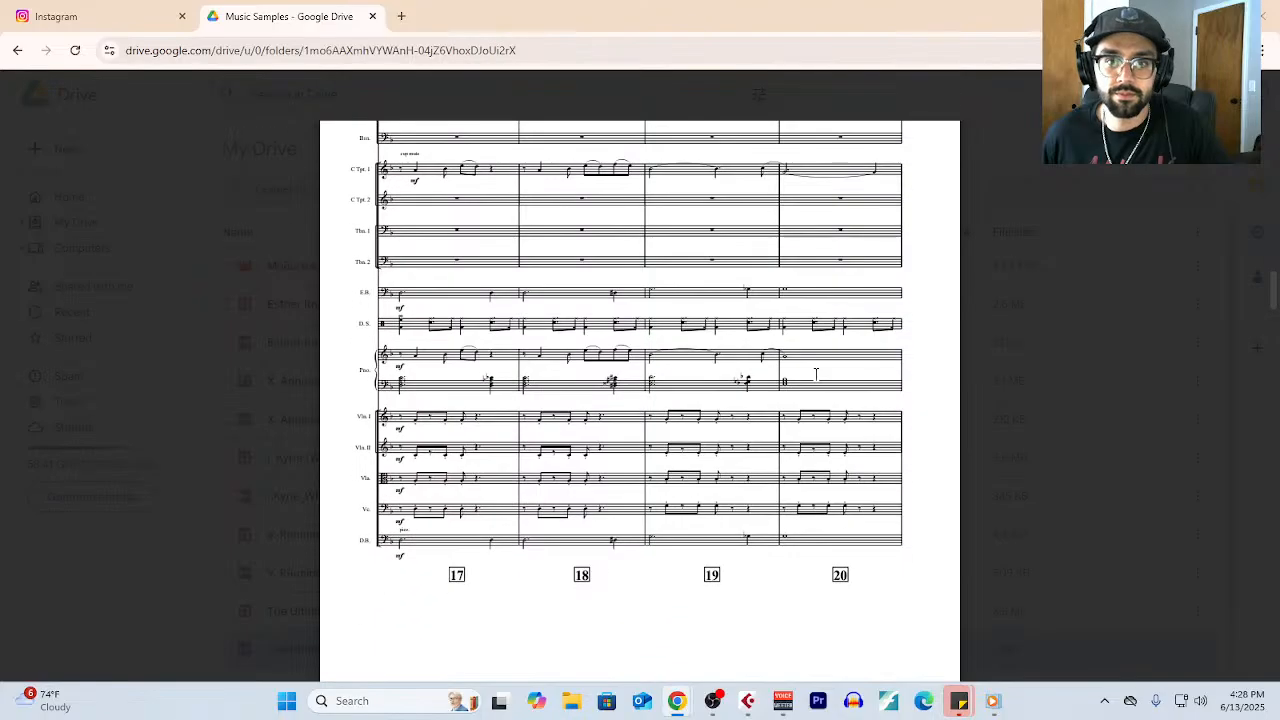
scroll(813, 376, "down", 10)
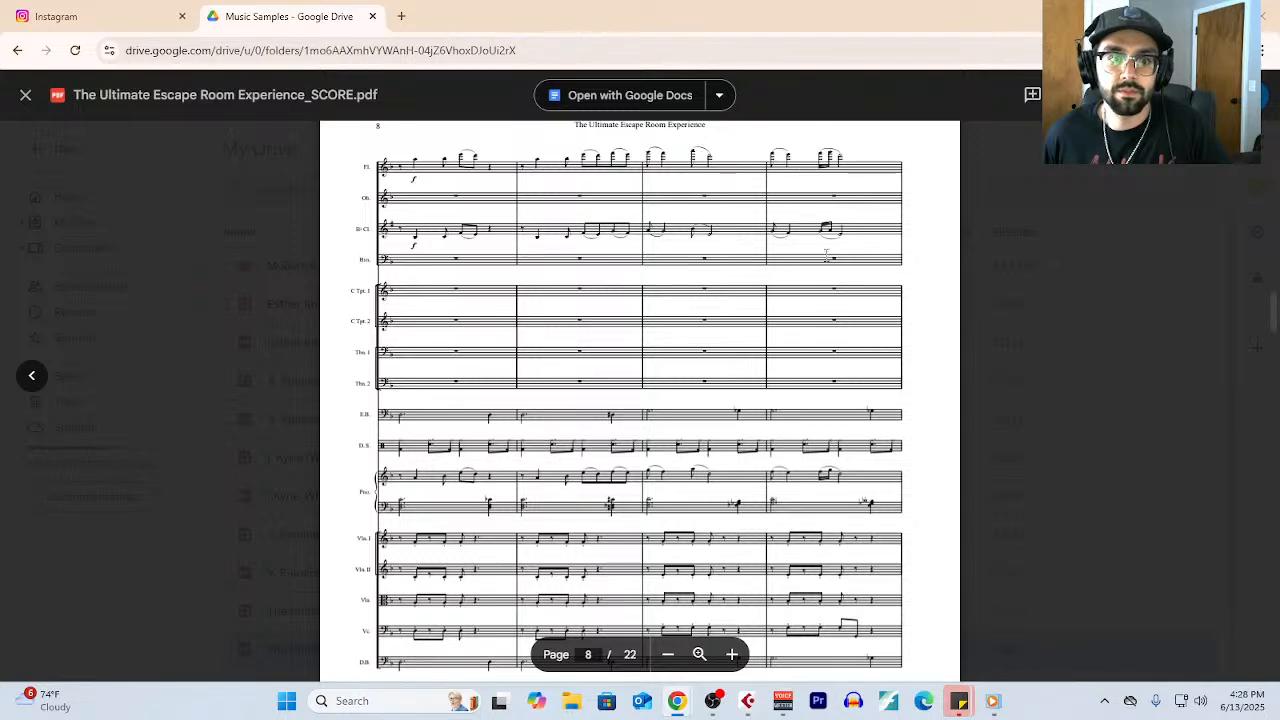
scroll(443, 323, "down", 6)
scroll(523, 480, "down", 2)
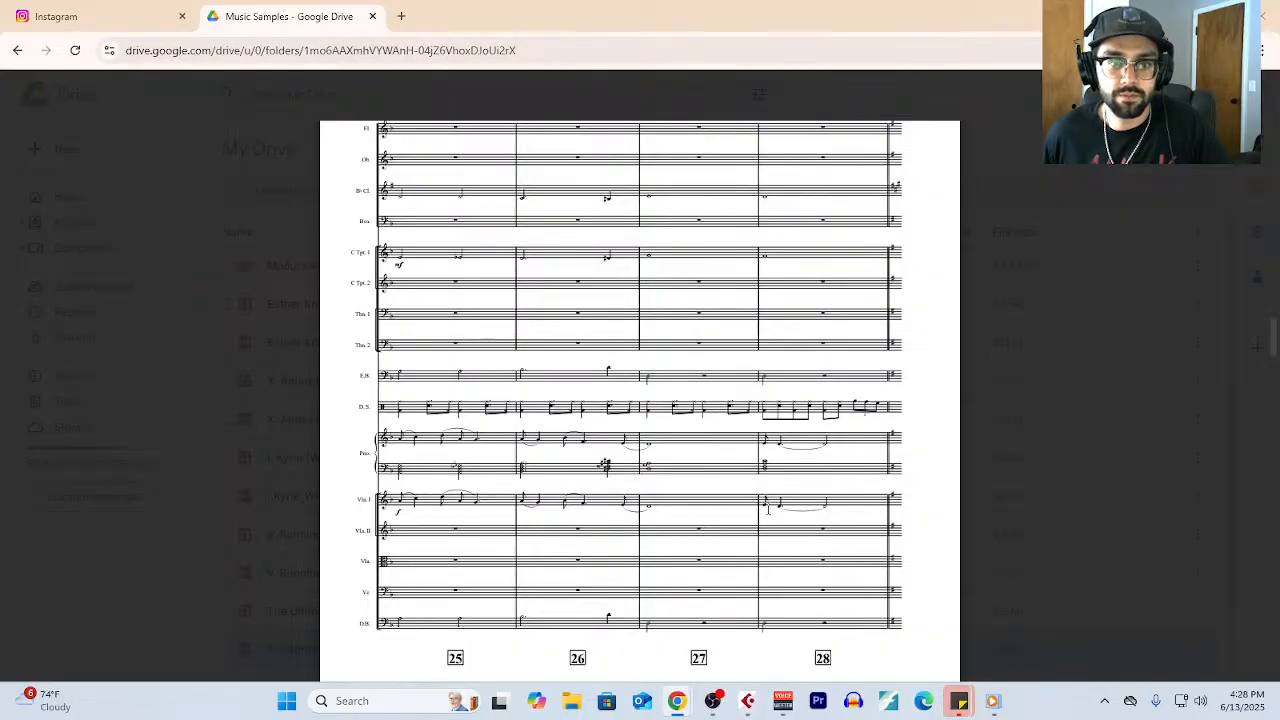
- Examine bars 29 to 40 on pages 10 to 12 of the score, including the piano and string parts
scroll(860, 505, "down", 3)
scroll(885, 498, "down", 8)
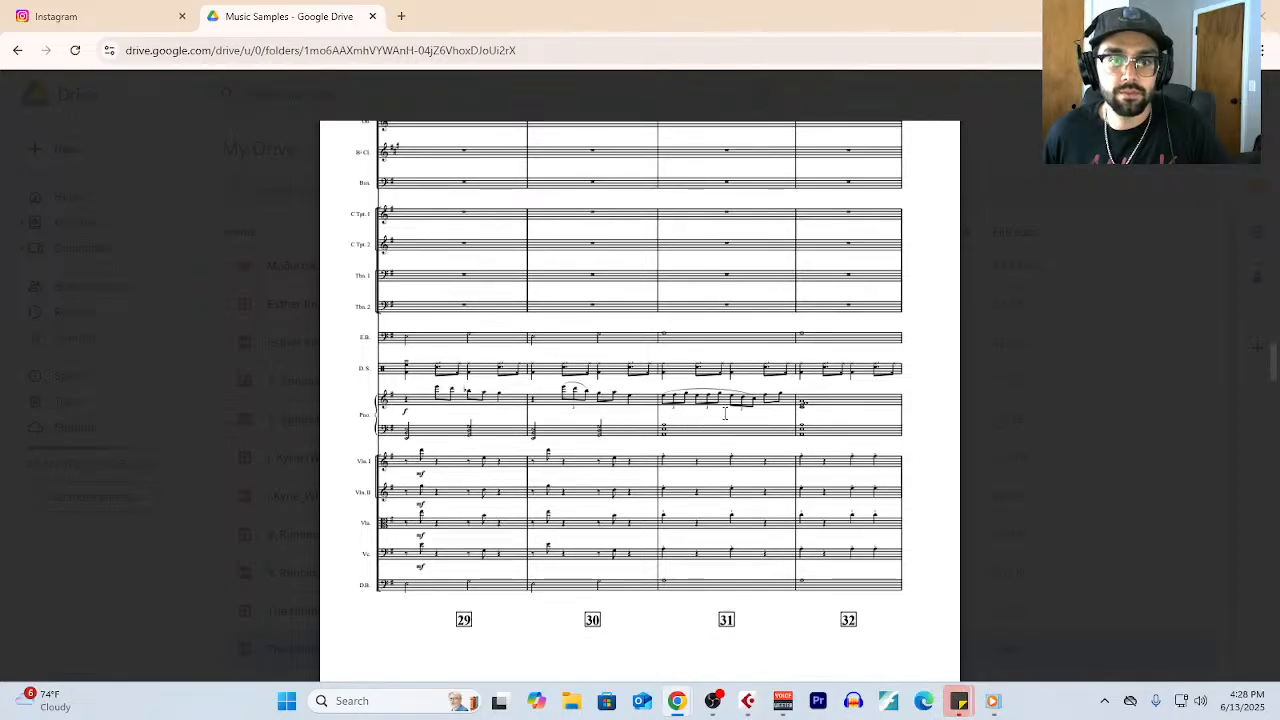
scroll(816, 440, "down", 5)
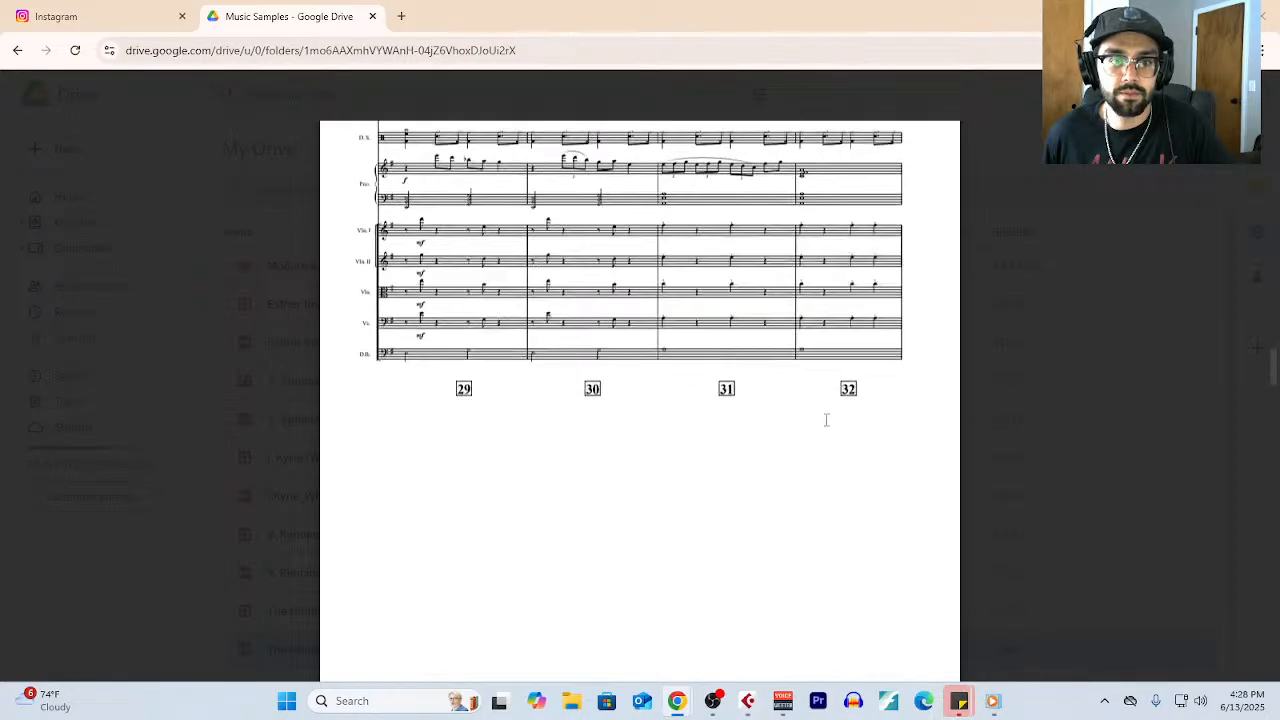
scroll(760, 420, "up", 1)
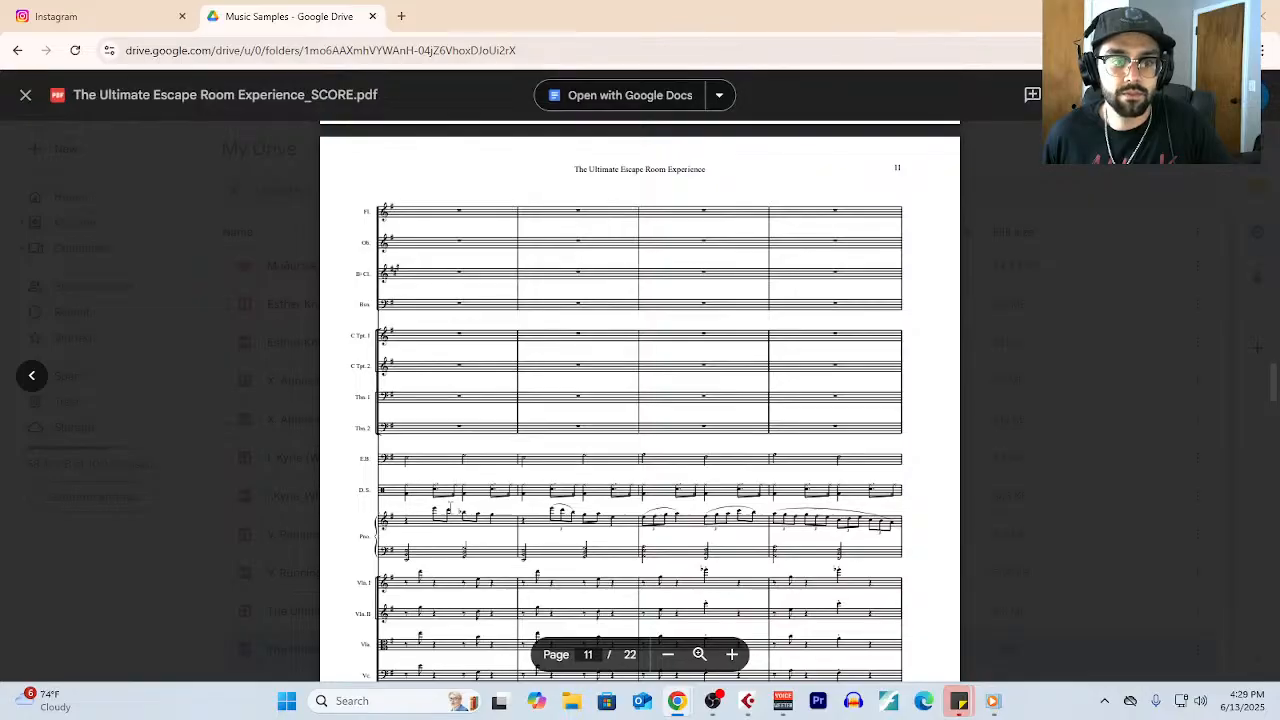
scroll(541, 543, "down", 1)
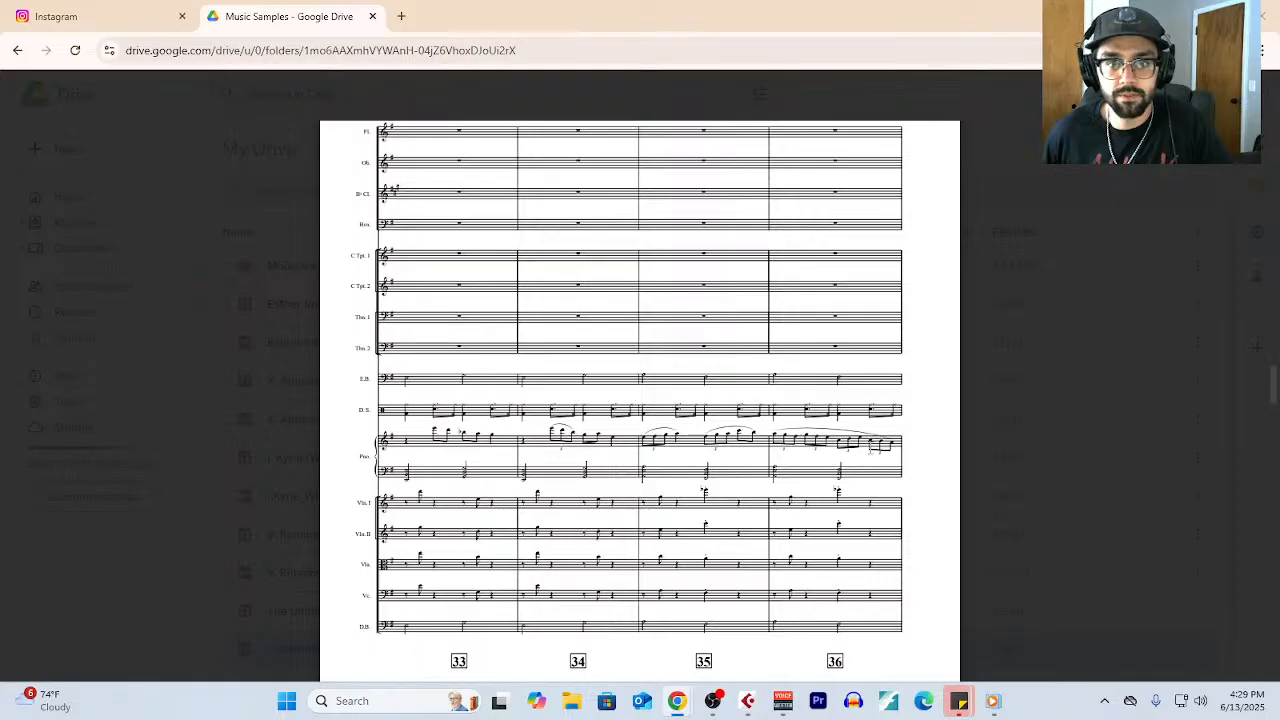
scroll(826, 460, "down", 5)
scroll(851, 441, "down", 4)
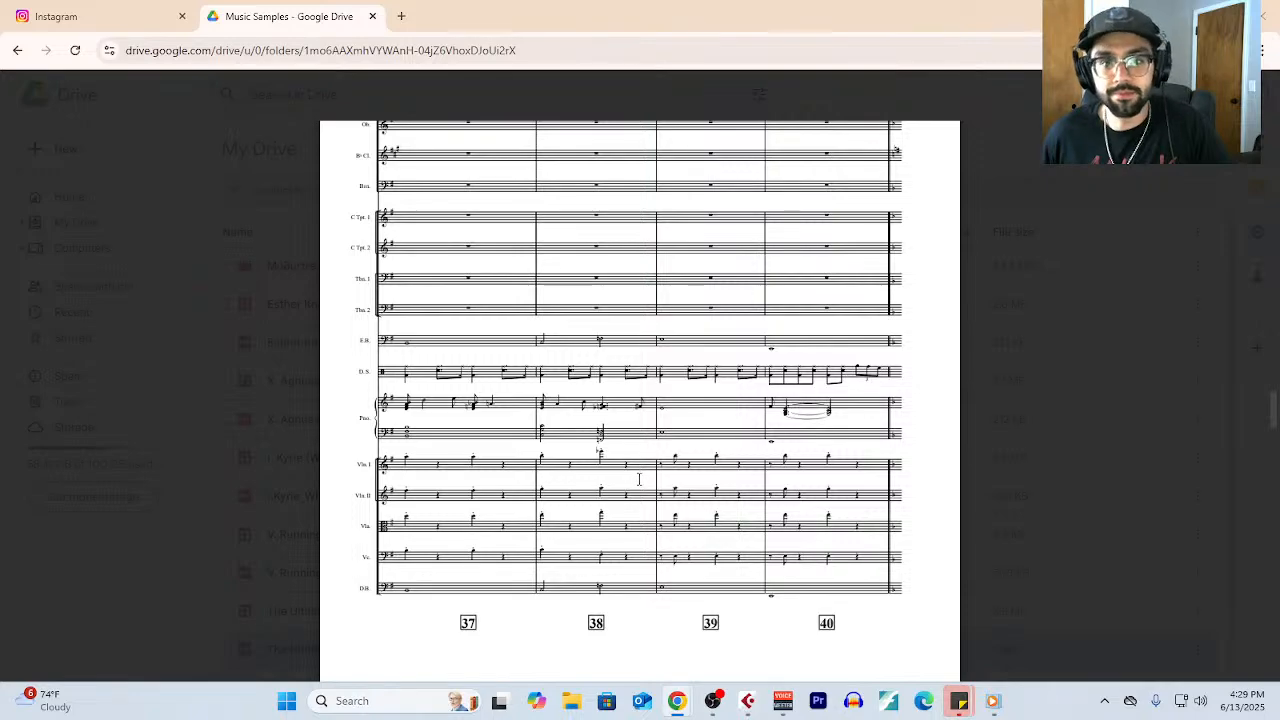
- Examine bars 41 to 52 on pages 13 to 15 of the score, starting at rehearsal mark D
scroll(639, 479, "down", 1)
scroll(639, 479, "down", 10)
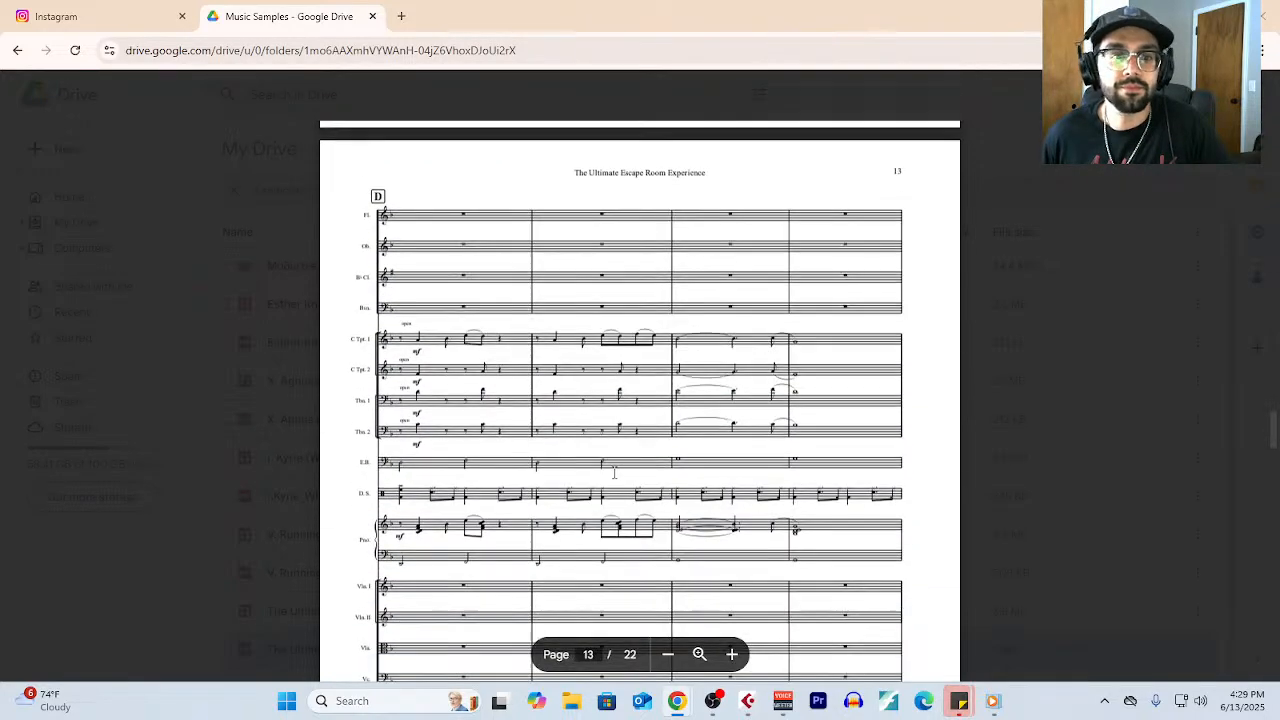
scroll(594, 463, "down", 1)
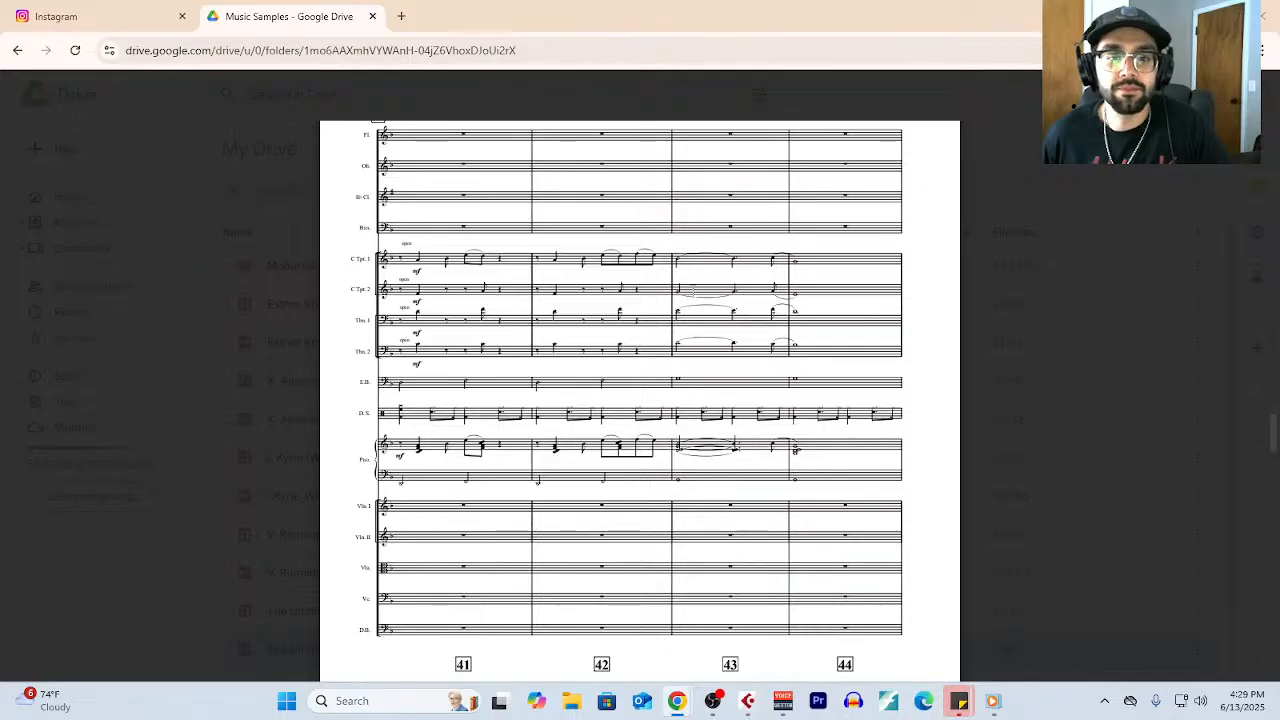
scroll(785, 280, "down", 3)
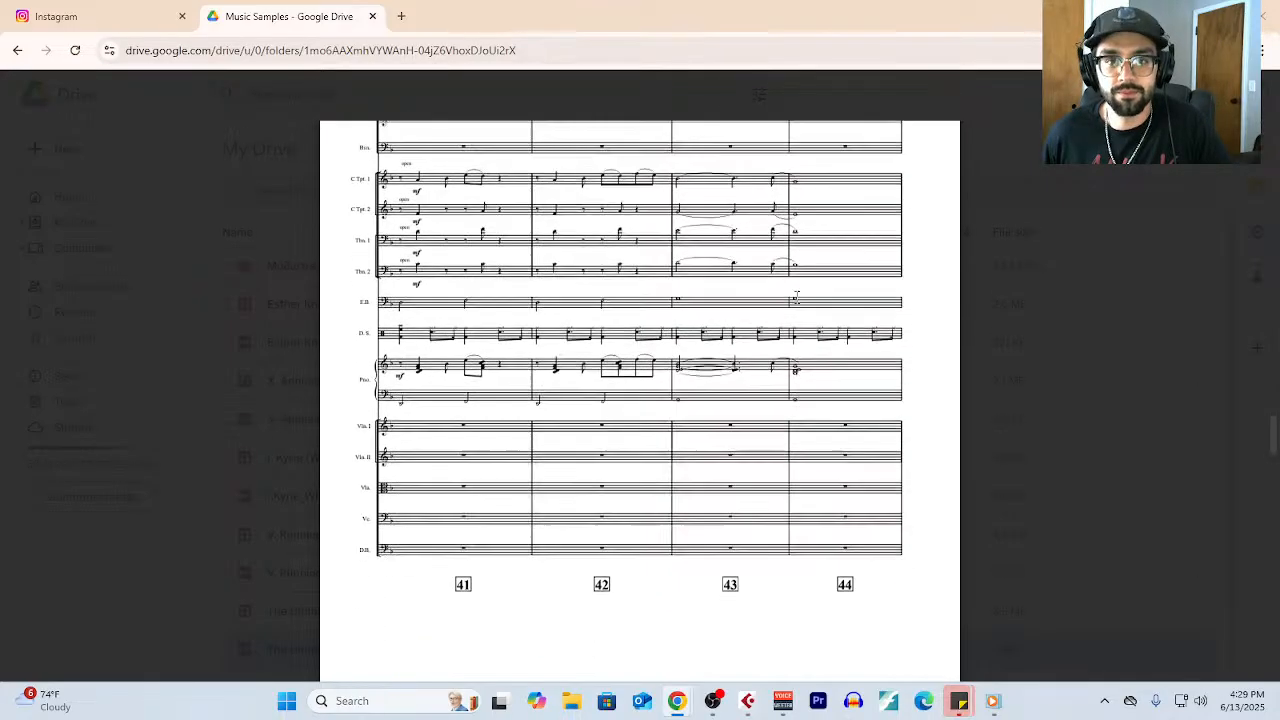
scroll(790, 290, "down", 5)
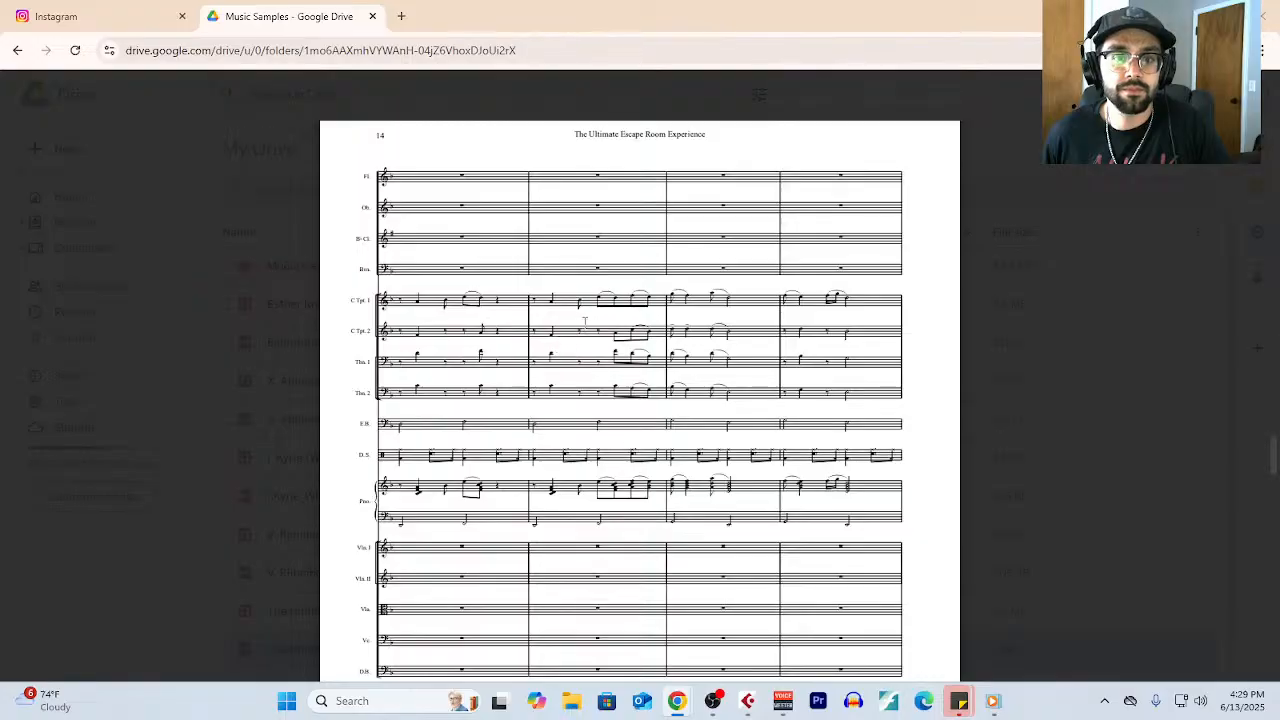
scroll(622, 320, "down", 2)
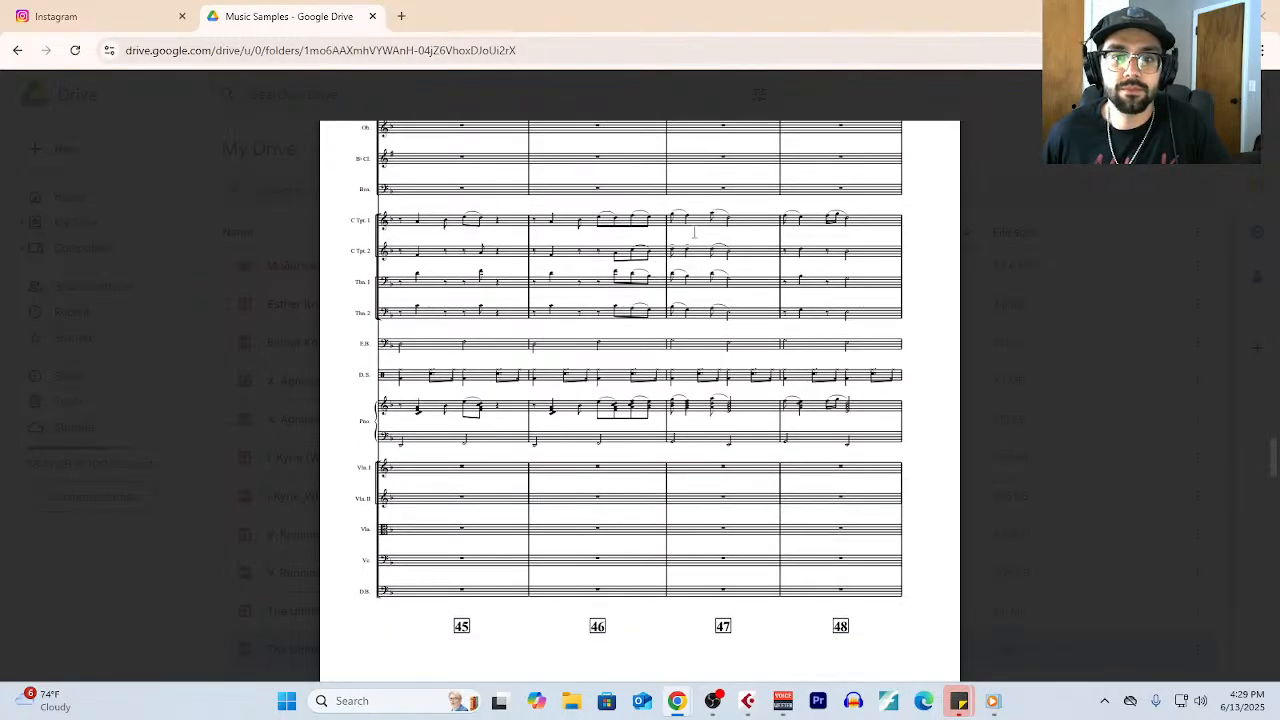
scroll(840, 245, "down", 5)
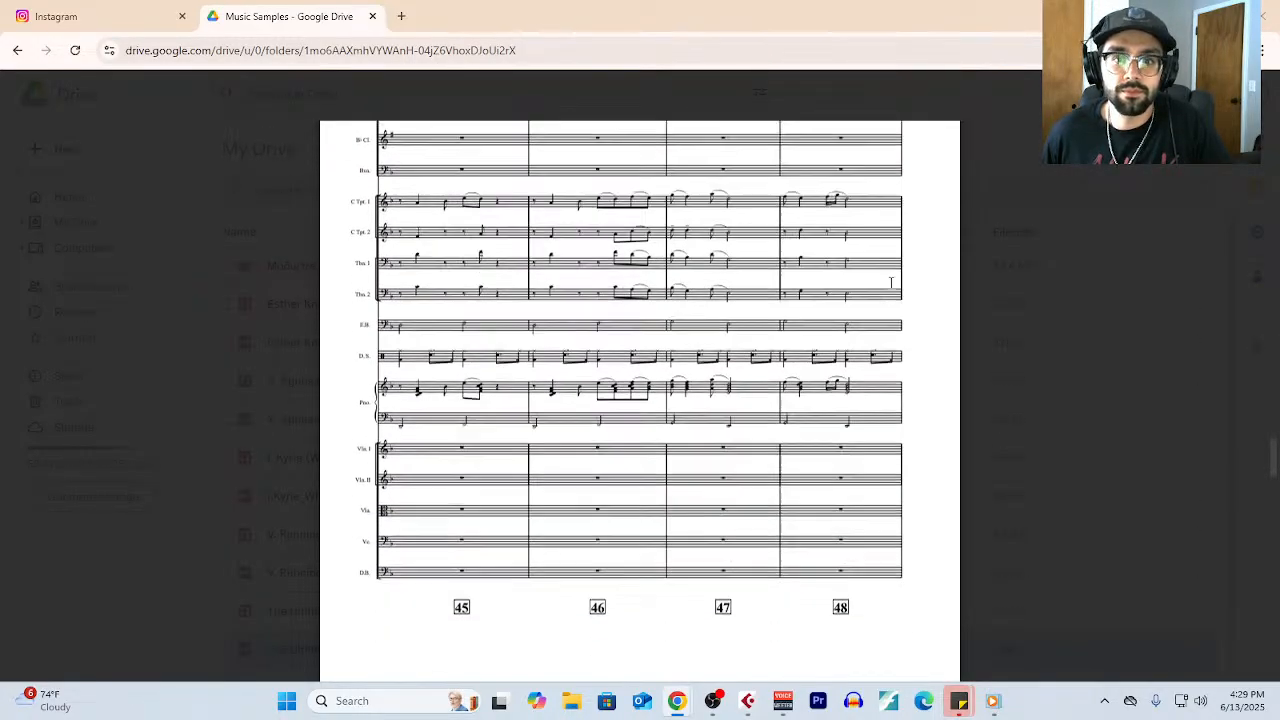
scroll(782, 303, "down", 4)
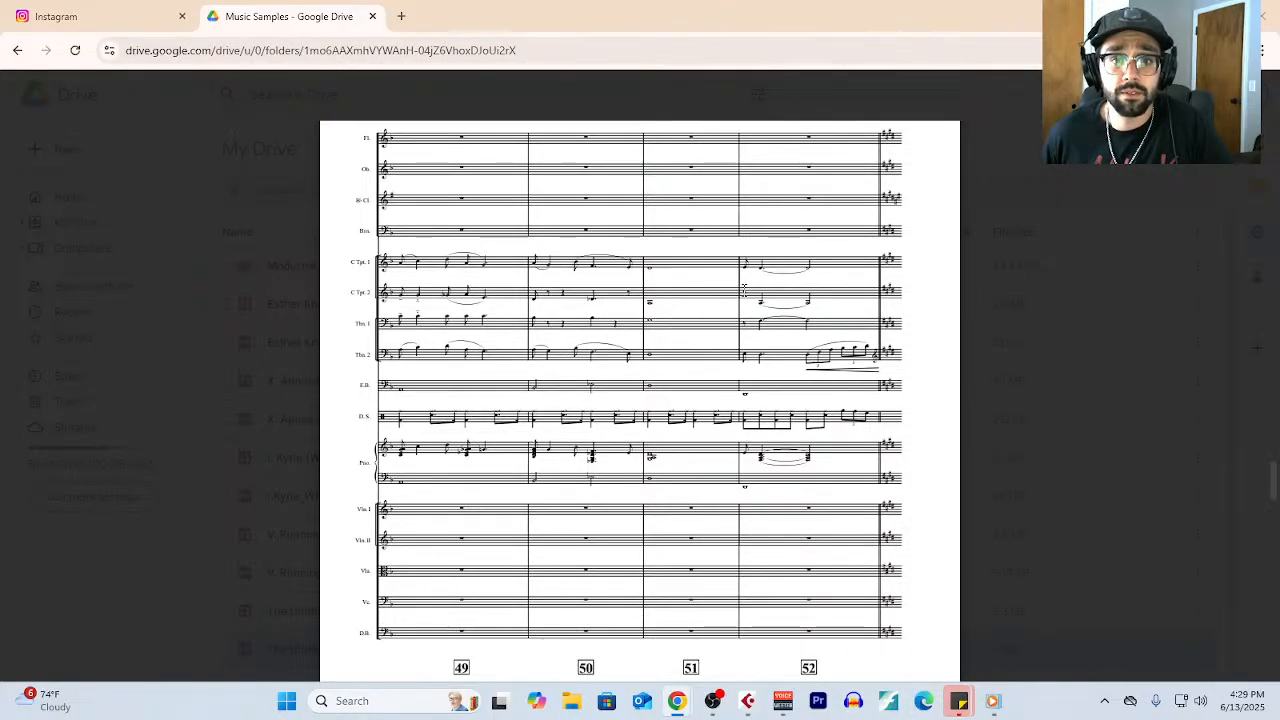
- Examine bars 53 to 64 on pages 16 to 18 of the score, starting at rehearsal mark E
scroll(770, 300, "down", 9)
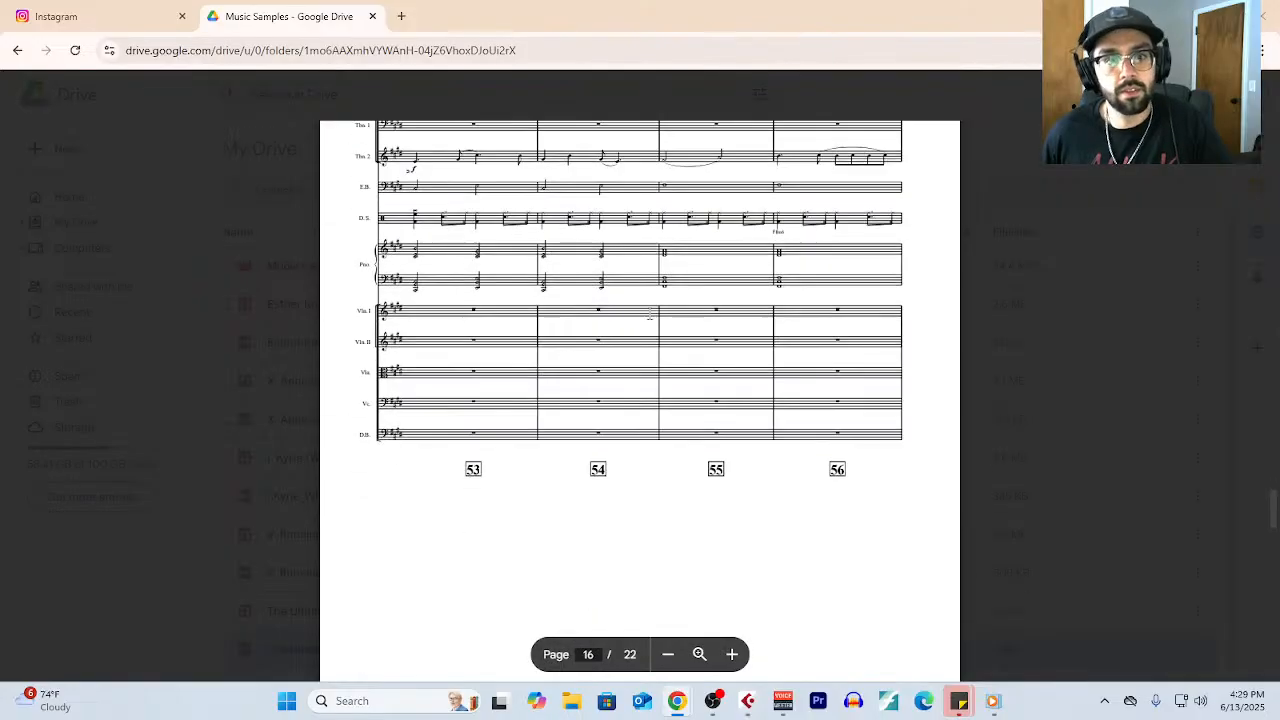
scroll(622, 312, "up", 1)
scroll(622, 312, "up", 1)
scroll(581, 336, "up", 1)
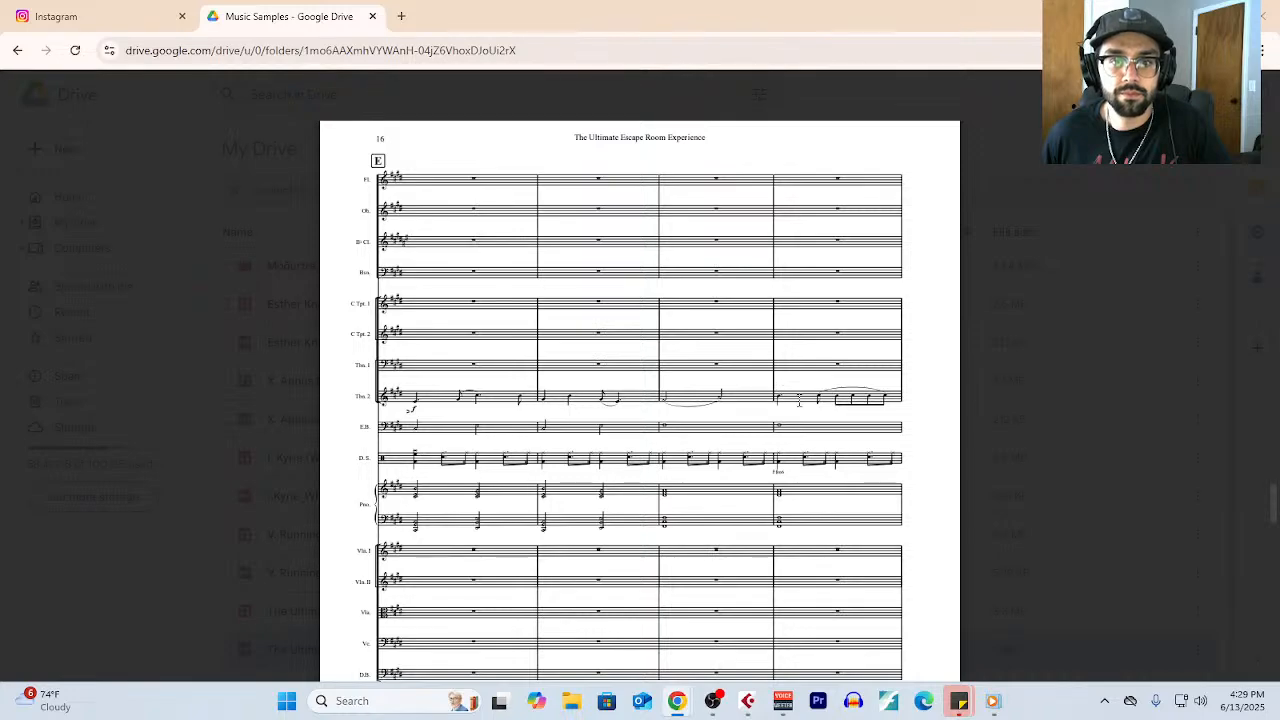
scroll(800, 371, "down", 7)
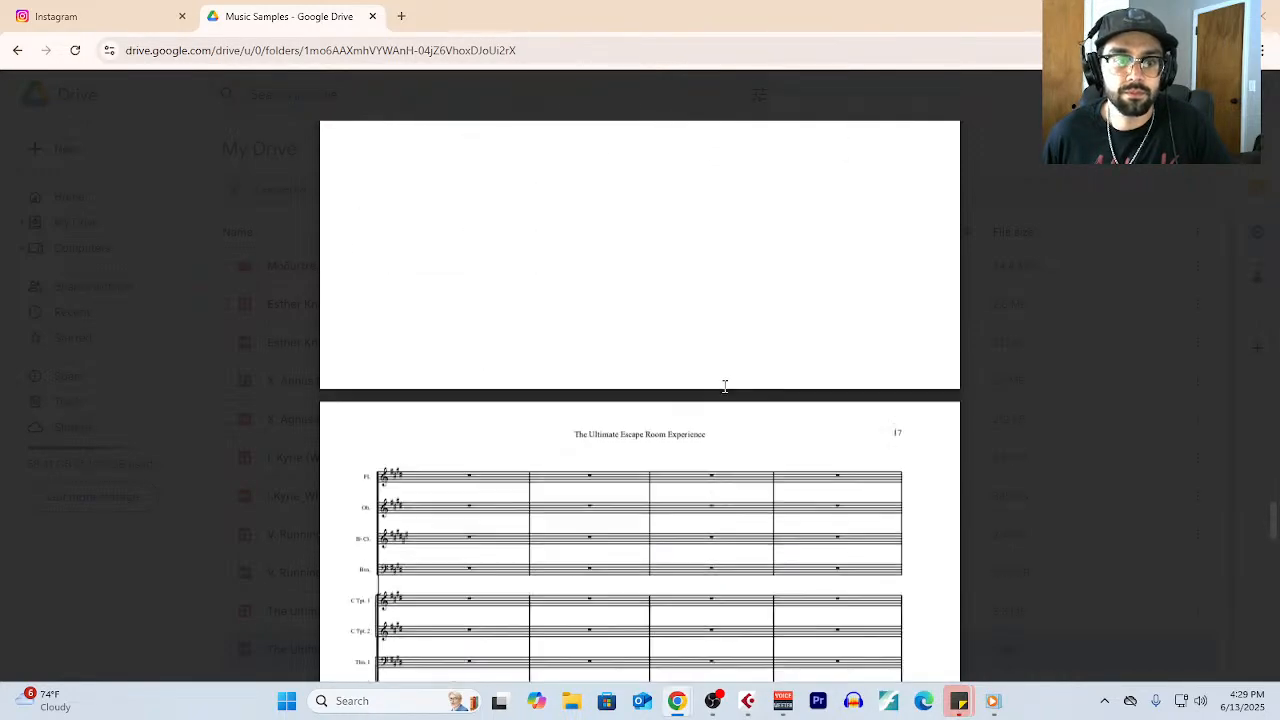
scroll(716, 383, "down", 2)
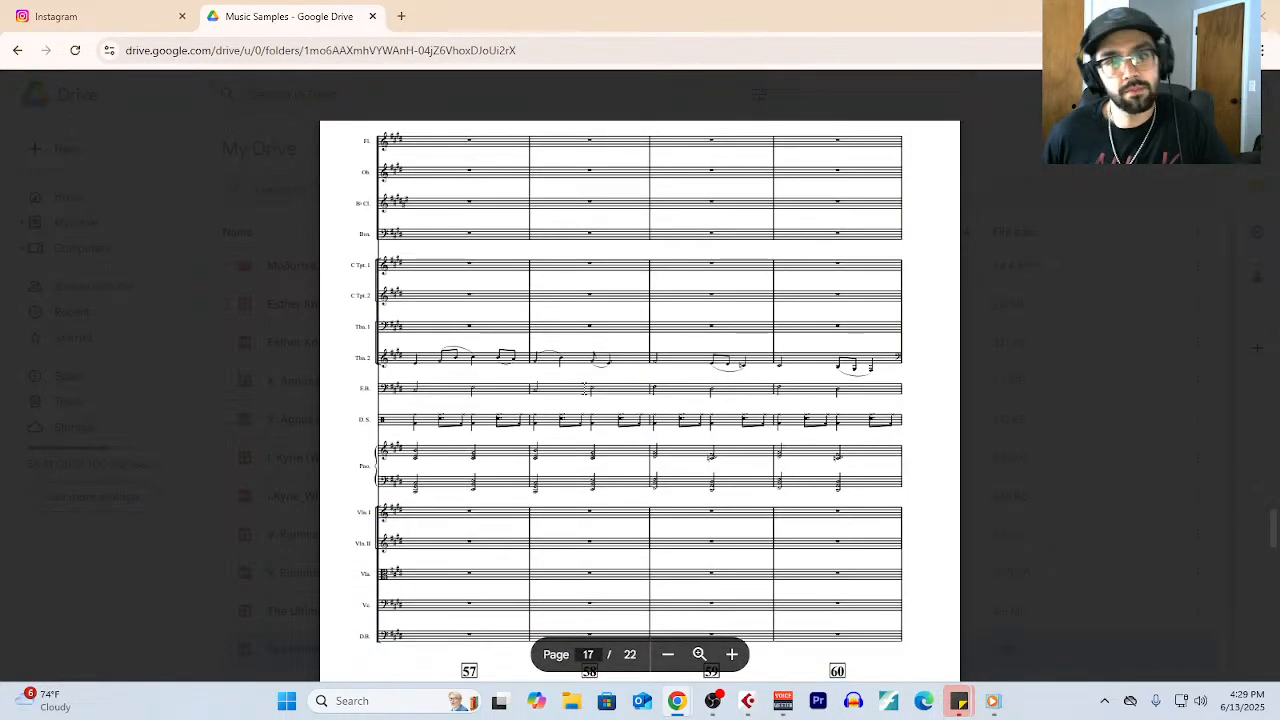
scroll(605, 368, "down", 1)
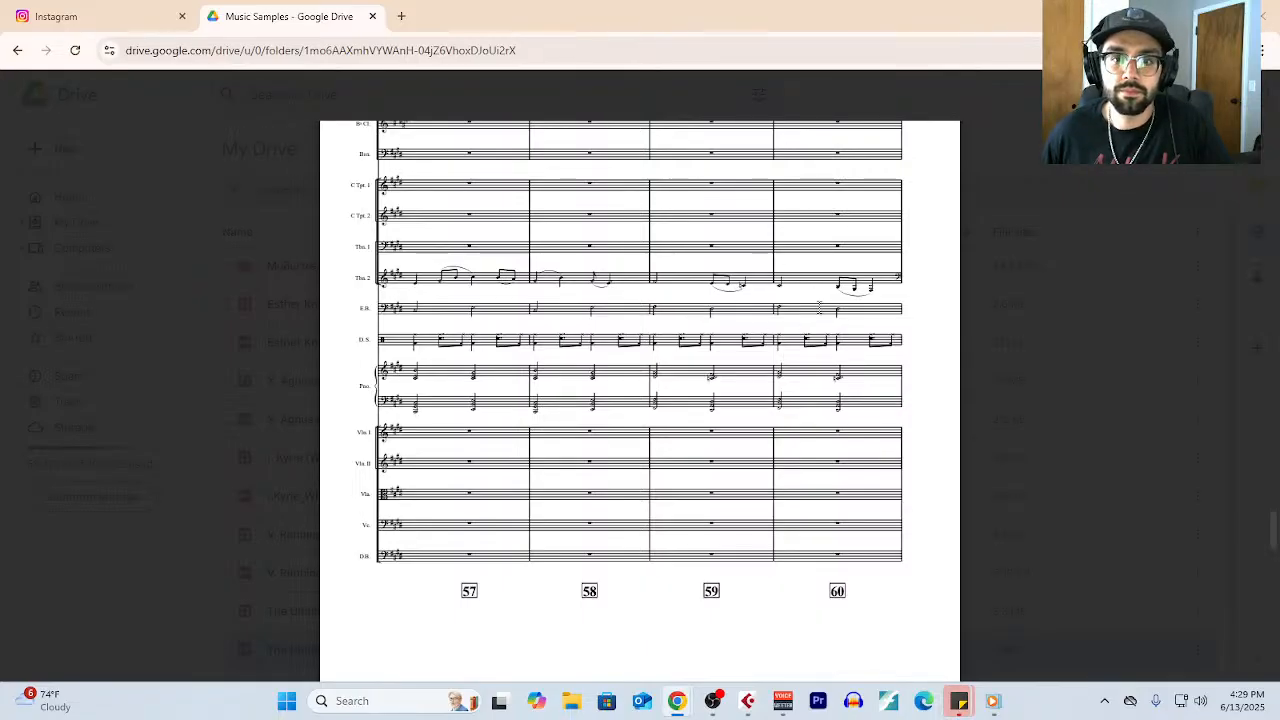
scroll(822, 304, "down", 3)
scroll(822, 304, "down", 5)
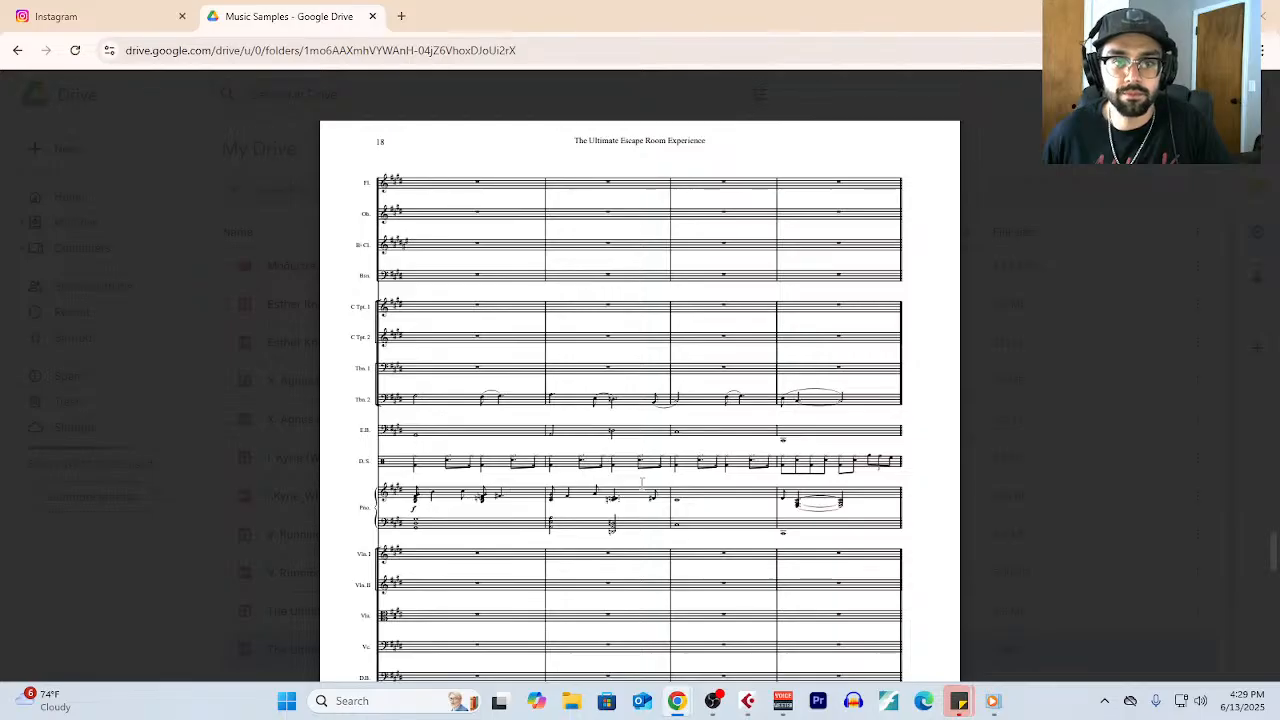
scroll(665, 467, "down", 1)
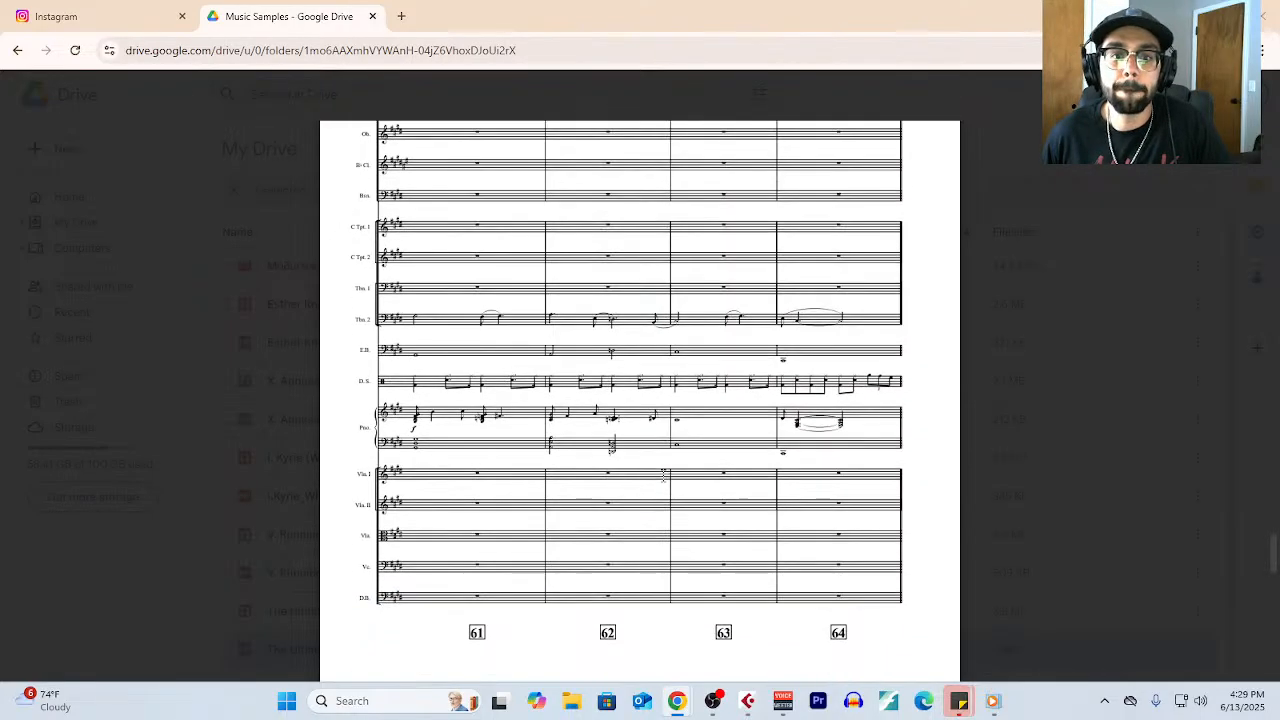
- Examine bars 65 to 80 on pages 19 to 22 of the score, and close it to return to the Music Samples folder
scroll(663, 468, "down", 12)
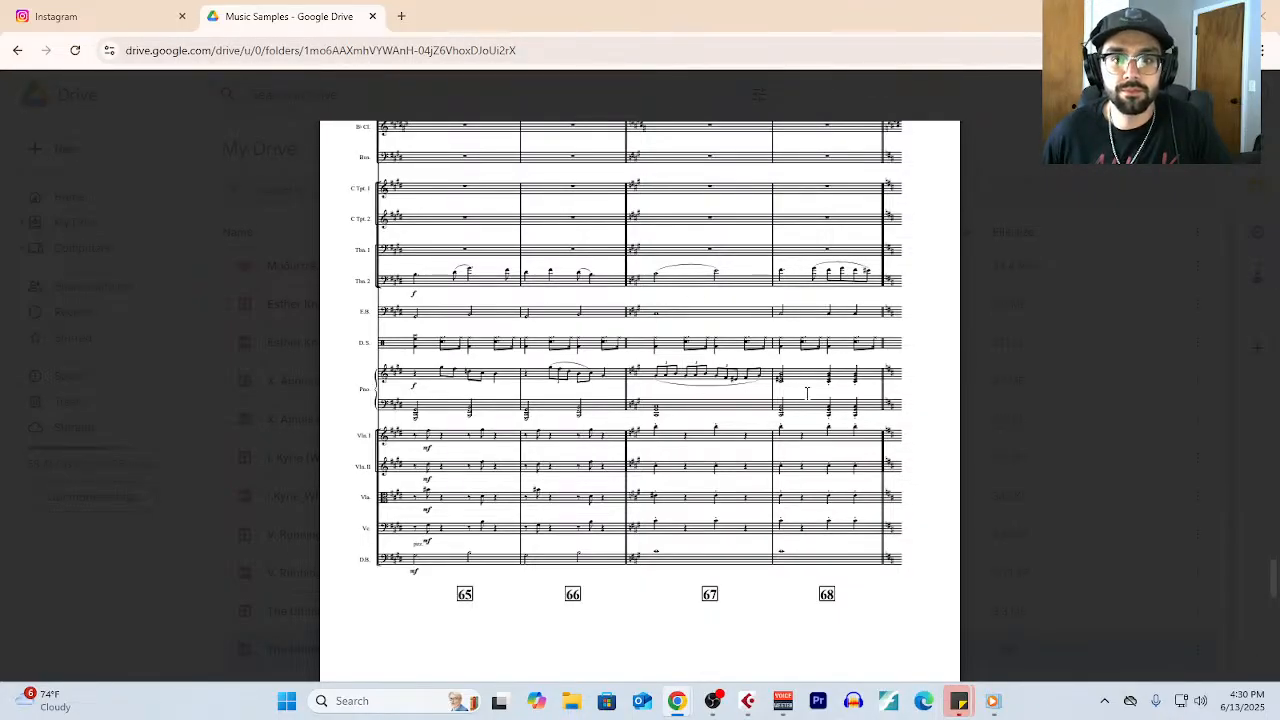
scroll(845, 414, "down", 10)
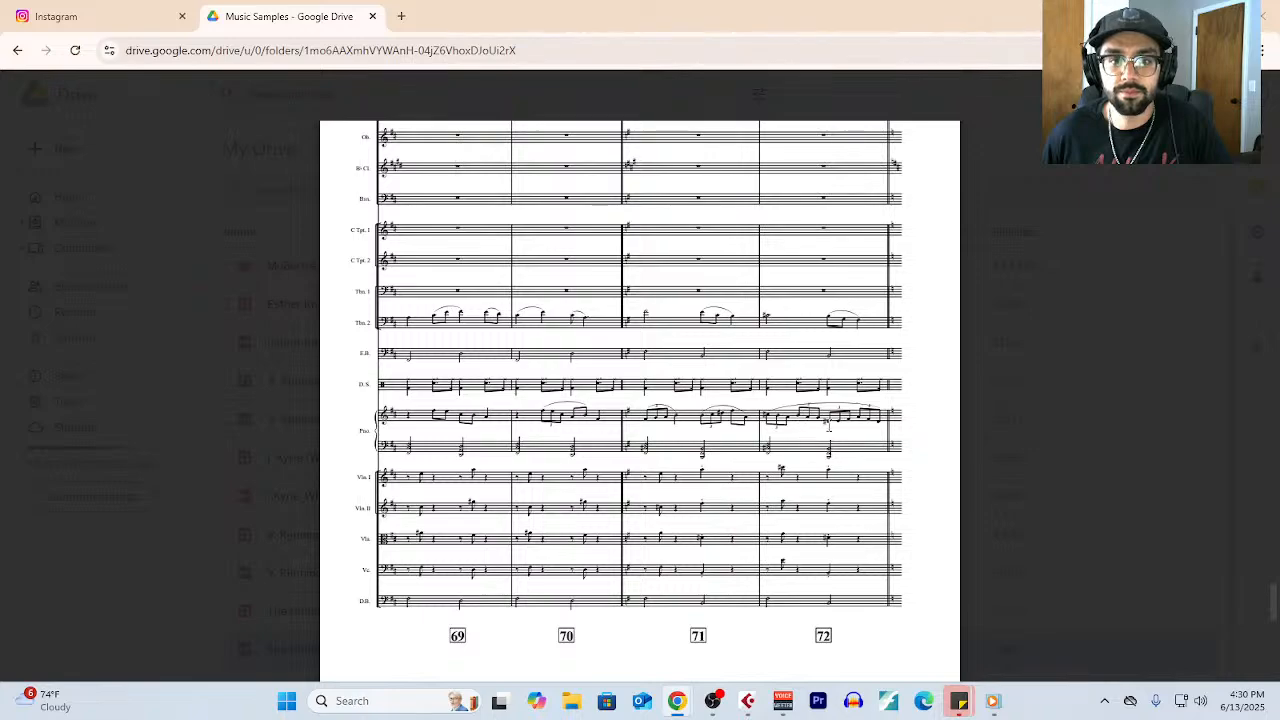
scroll(803, 423, "down", 5)
scroll(779, 425, "down", 4)
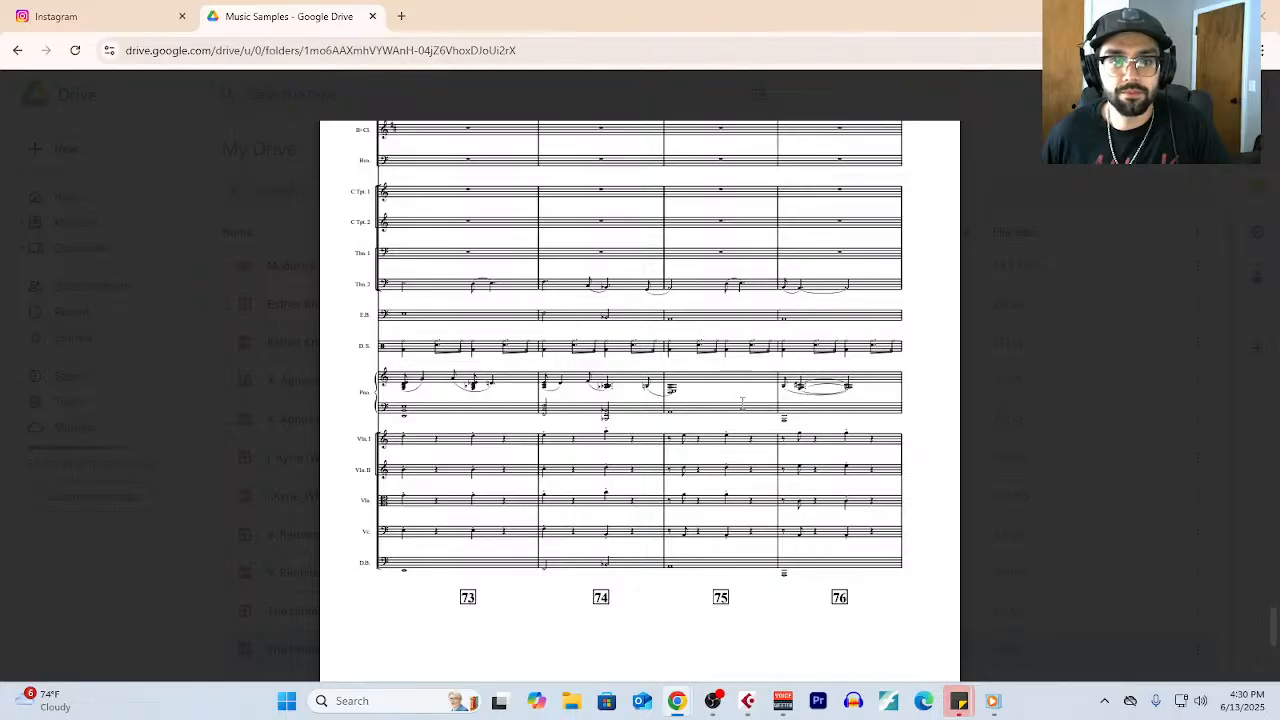
scroll(742, 403, "down", 5)
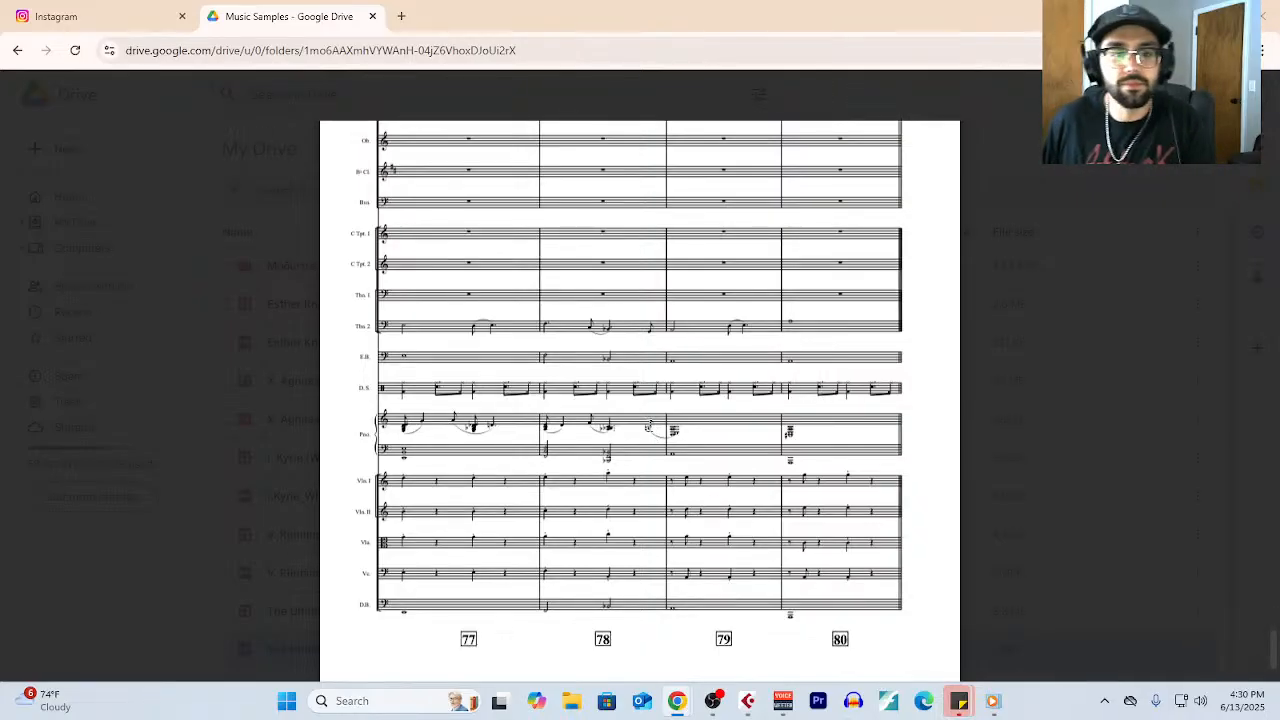
scroll(565, 491, "down", 1)
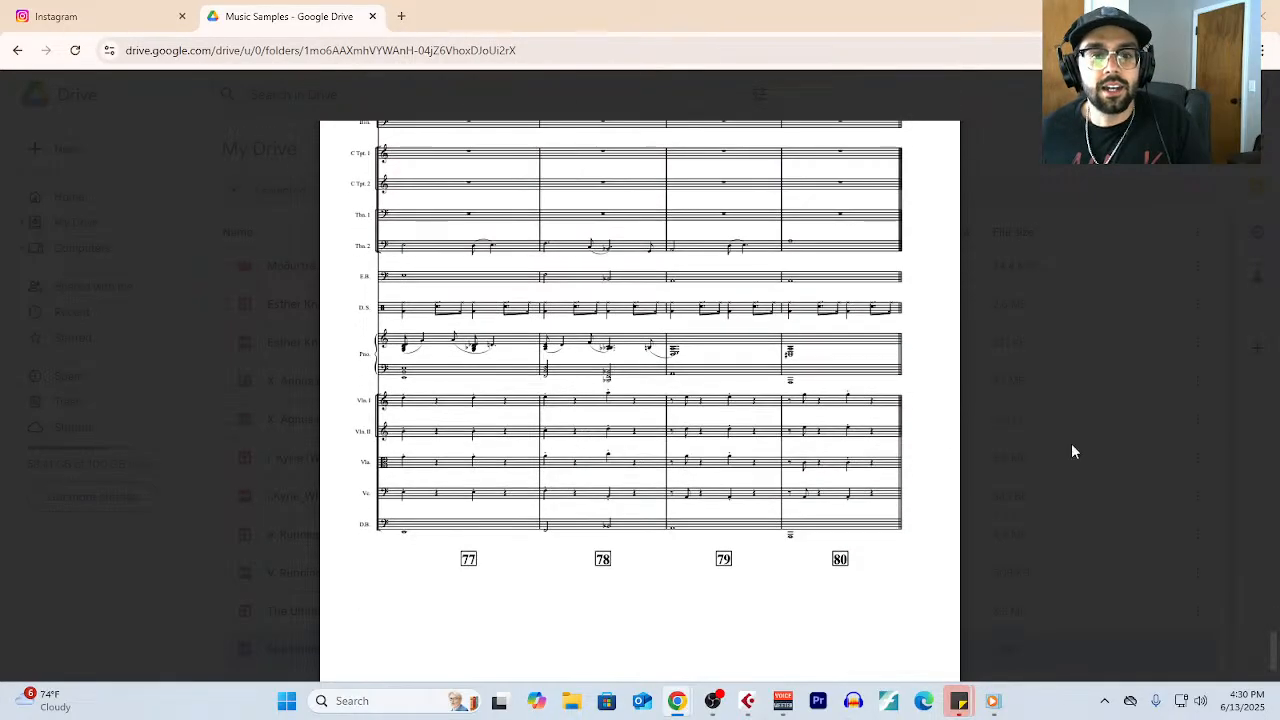
left_click(1140, 381)
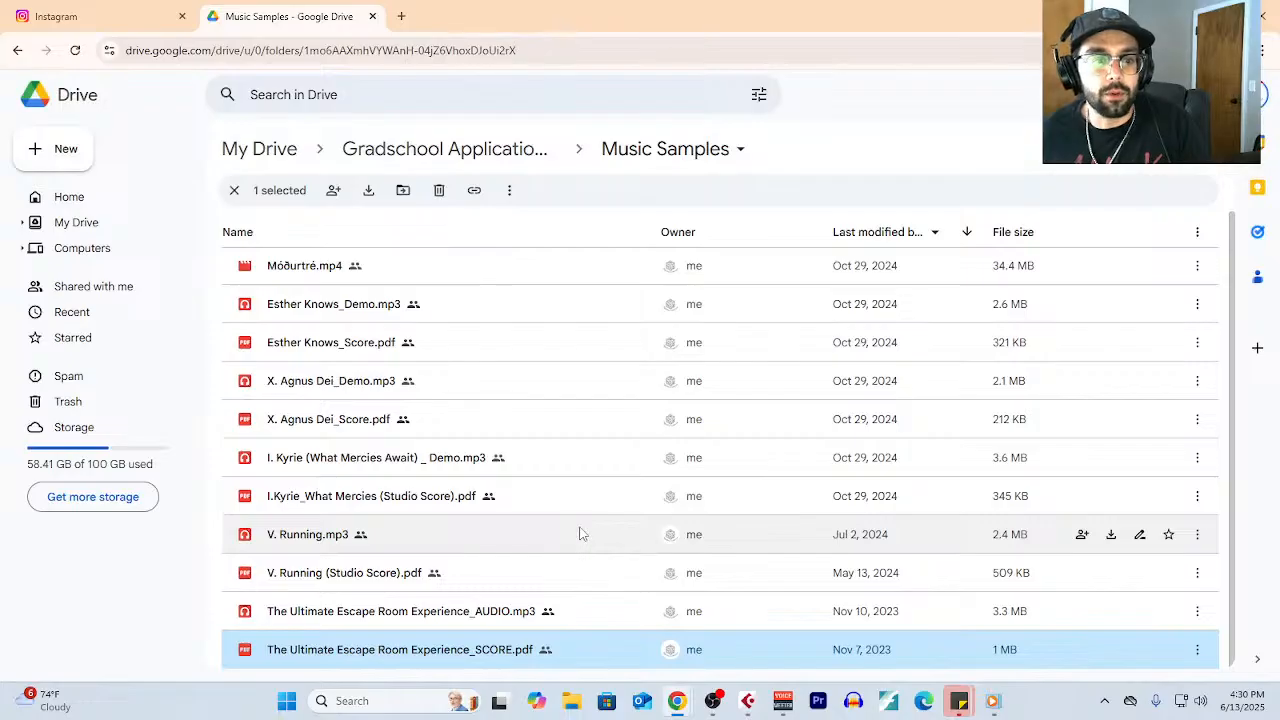
- Close the Google Drive page and the browser window to return to the Cubase project
left_click(372, 16)
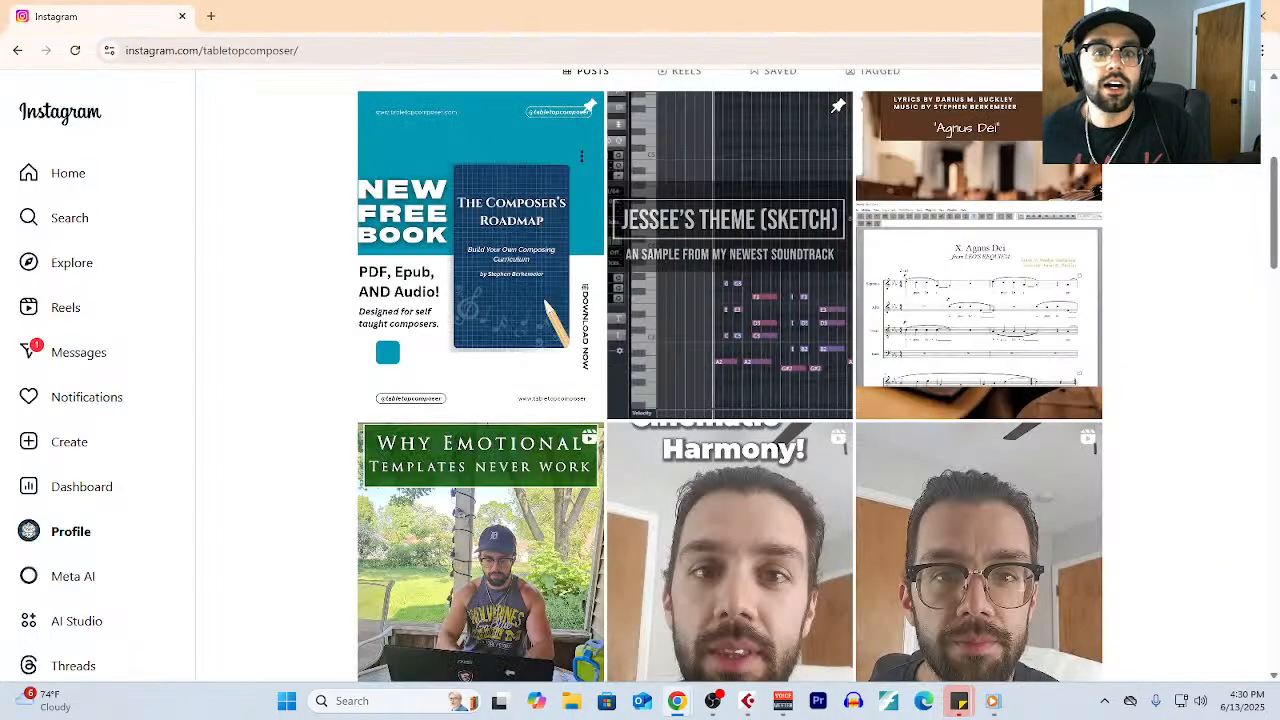
left_click(1264, 17)
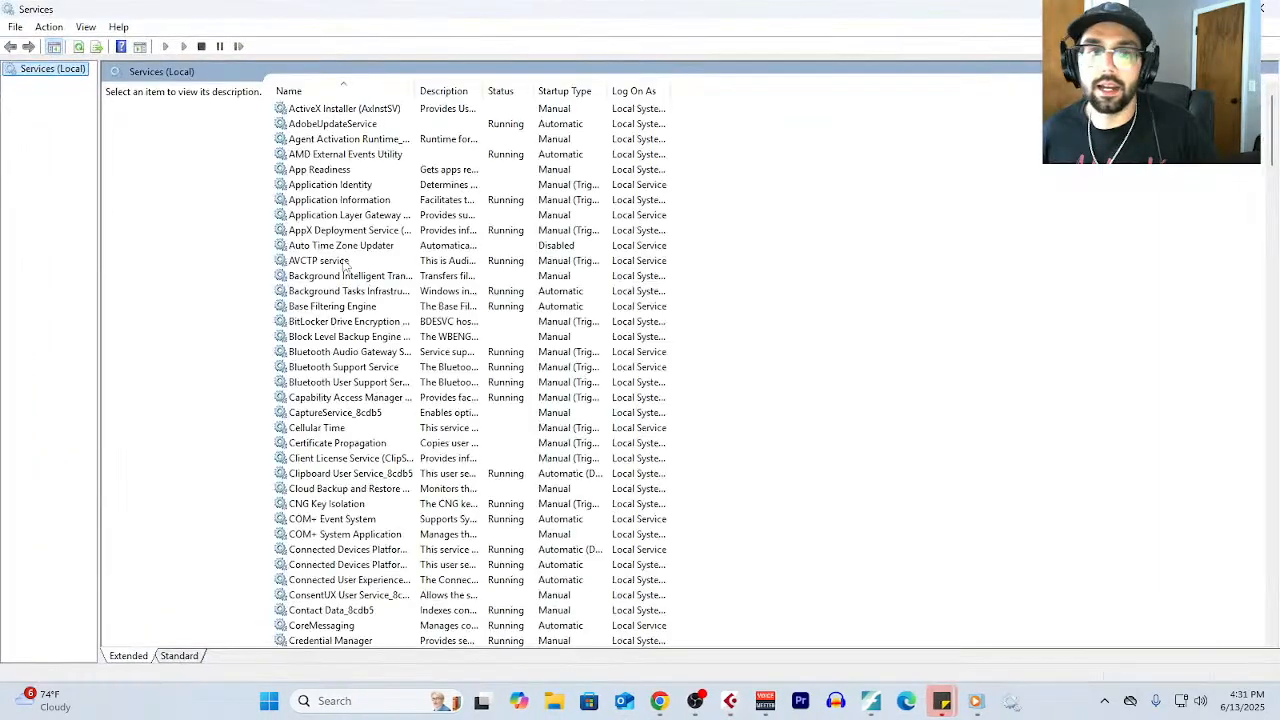
- Stop the Print Spooler service in Windows Services, and close the Services window
scroll(352, 458, "down", 20)
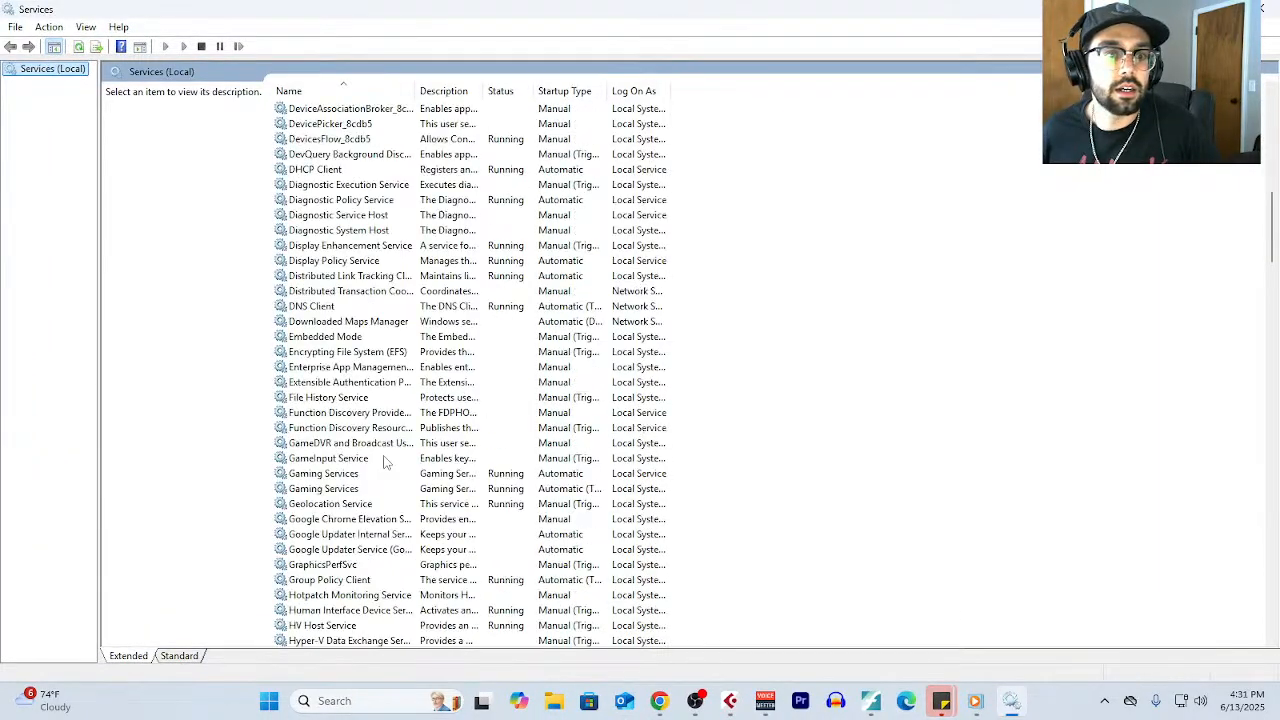
scroll(352, 458, "down", 17)
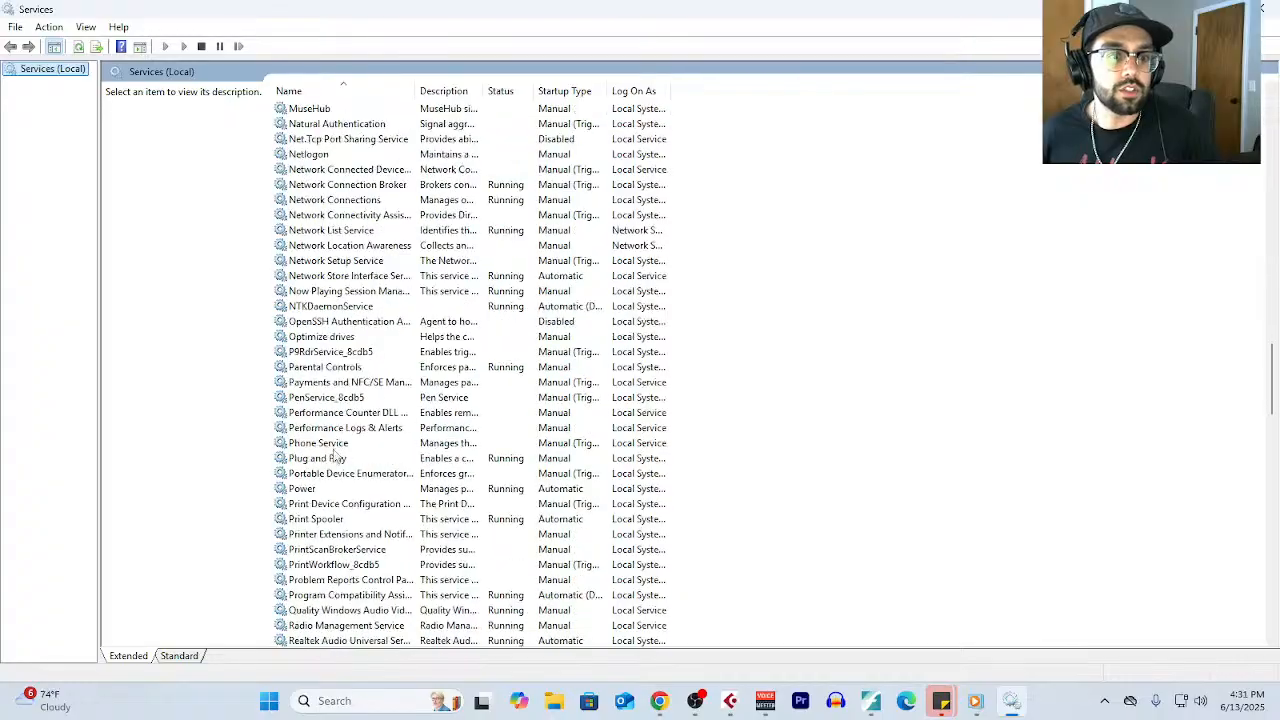
left_click(322, 519)
right_click(322, 519)
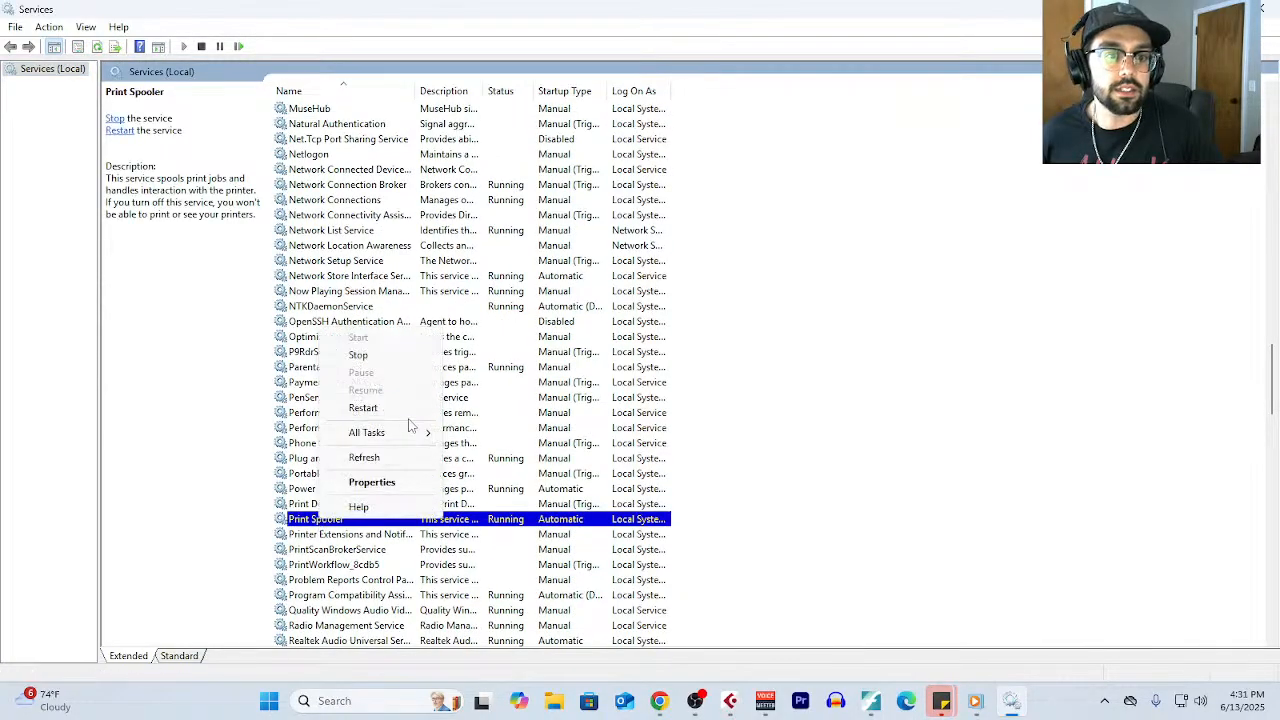
left_click(358, 355)
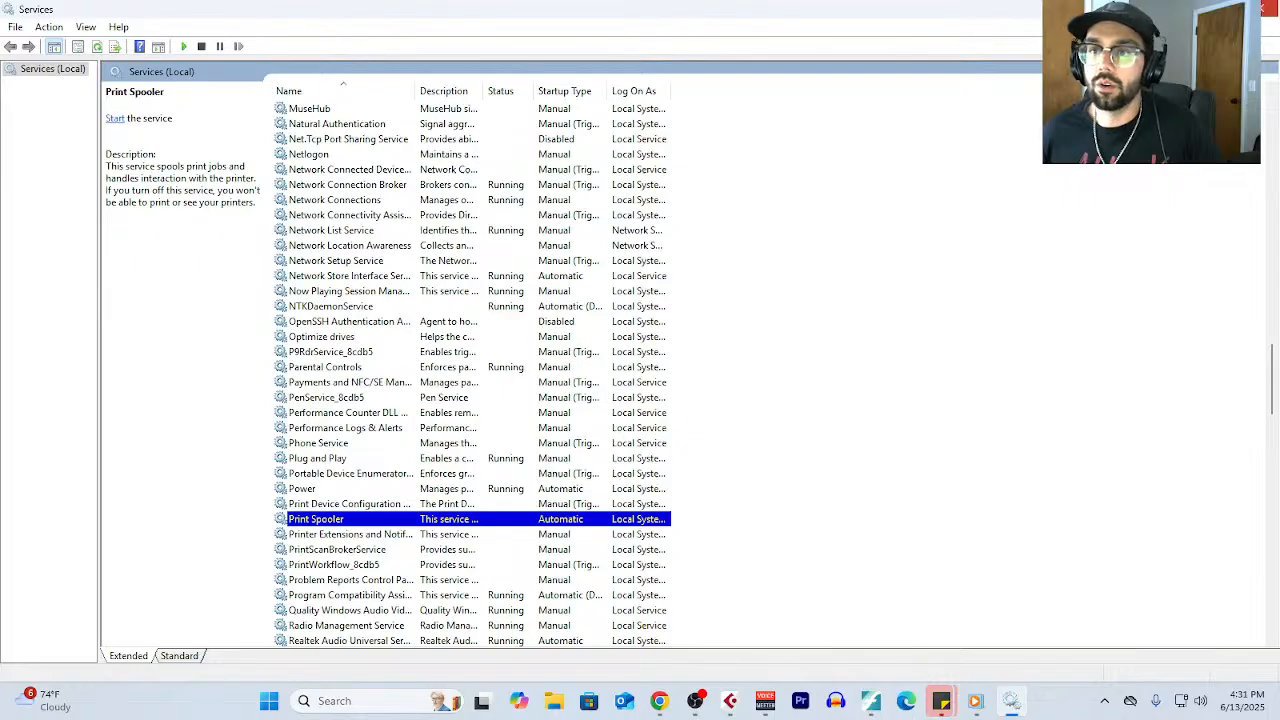
left_click(1268, 9)
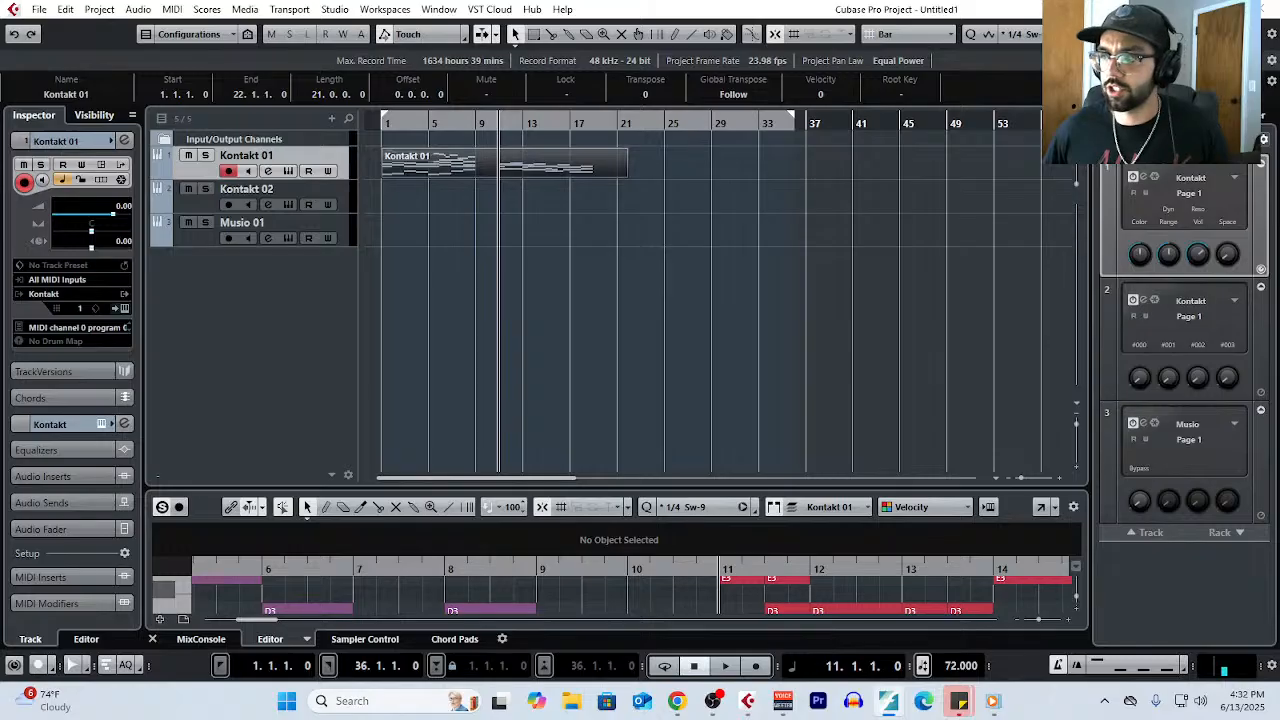
- Bring the Foot Fall score in Finale onto this screen, and display it in Scroll View with all staves fitting the window
left_click_drag(1279, 126, 766, 33)
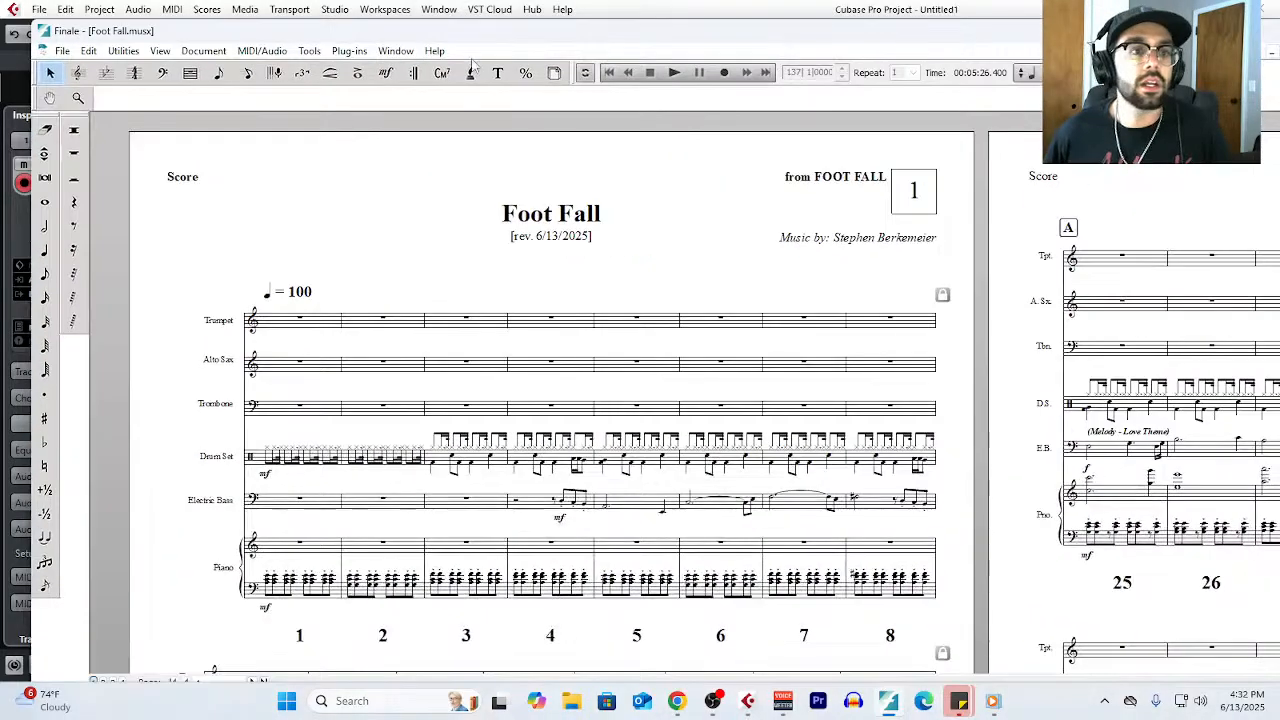
left_click(160, 51)
left_click(180, 72)
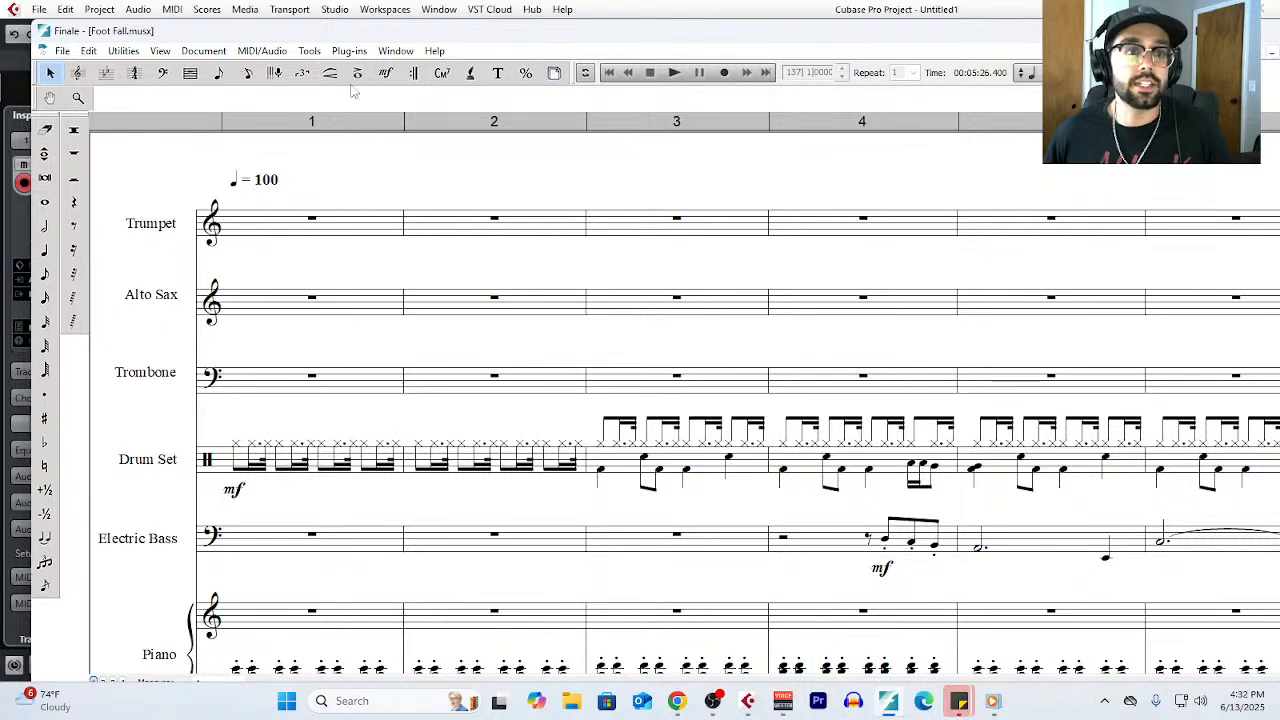
left_click(310, 338, "ctrl")
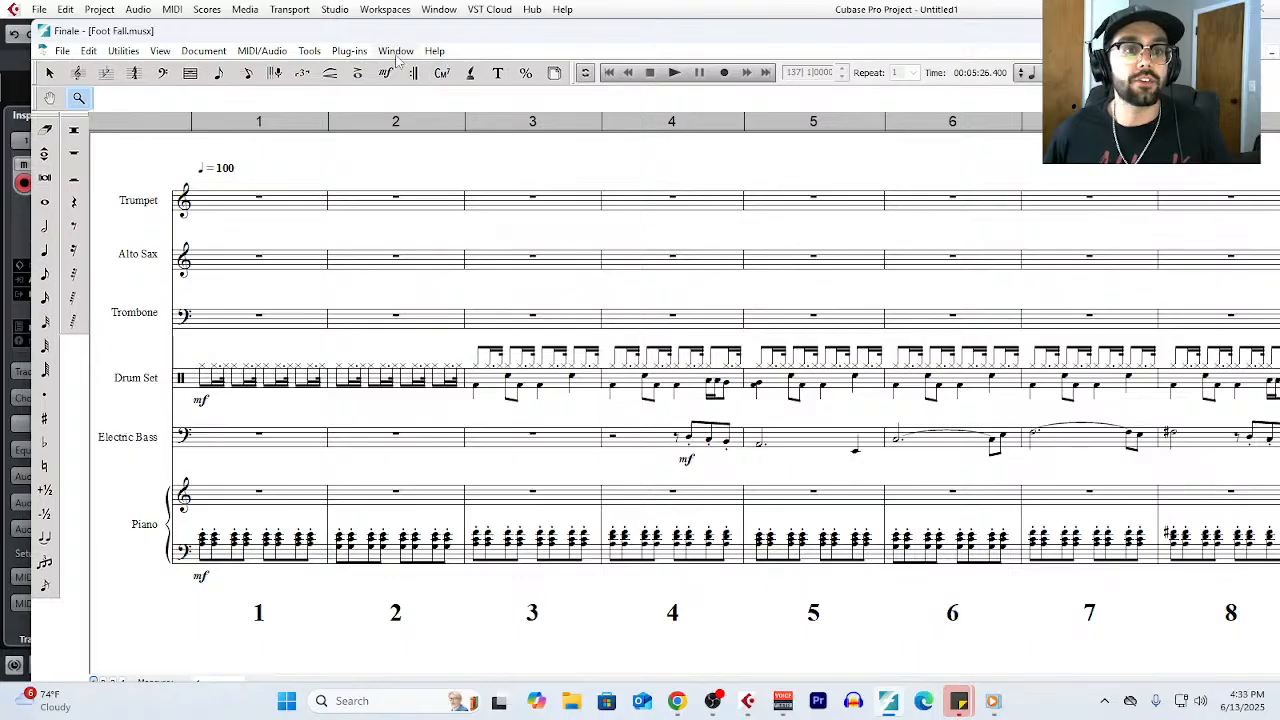
- Play the Foot Fall score briefly from measure 137 at rehearsal mark F, and stop playback
left_click(263, 51)
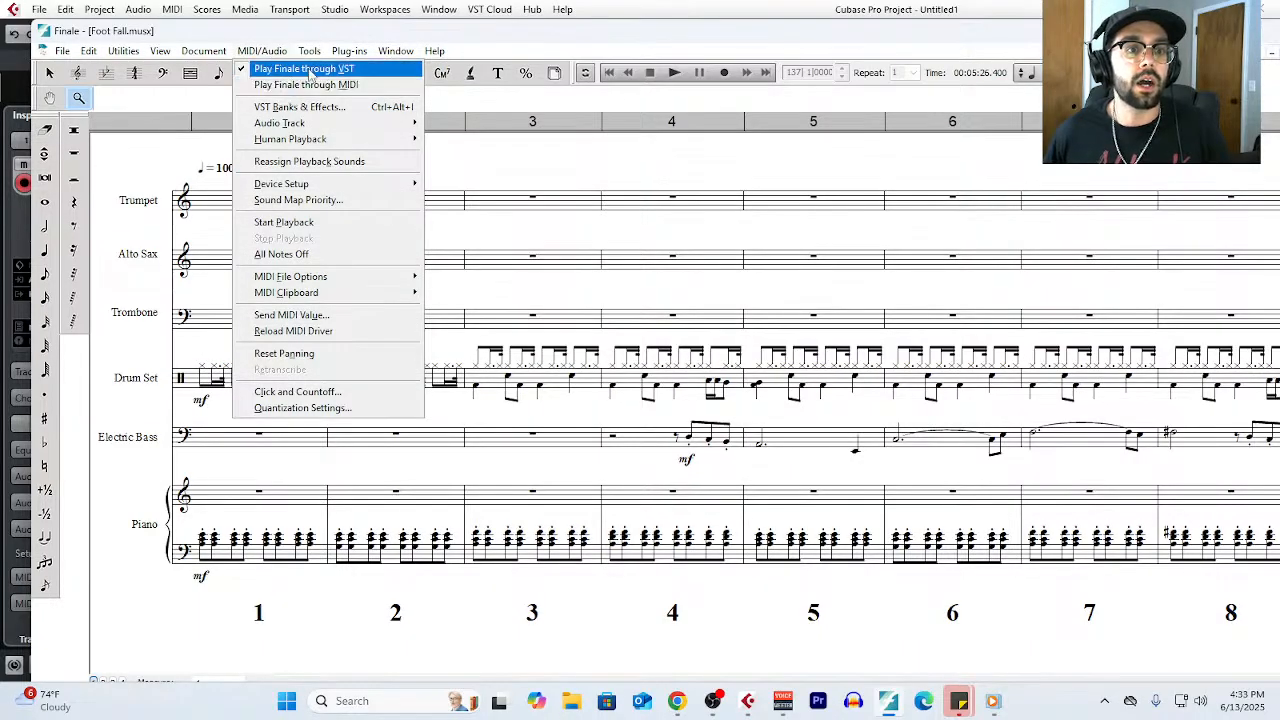
left_click(646, 47)
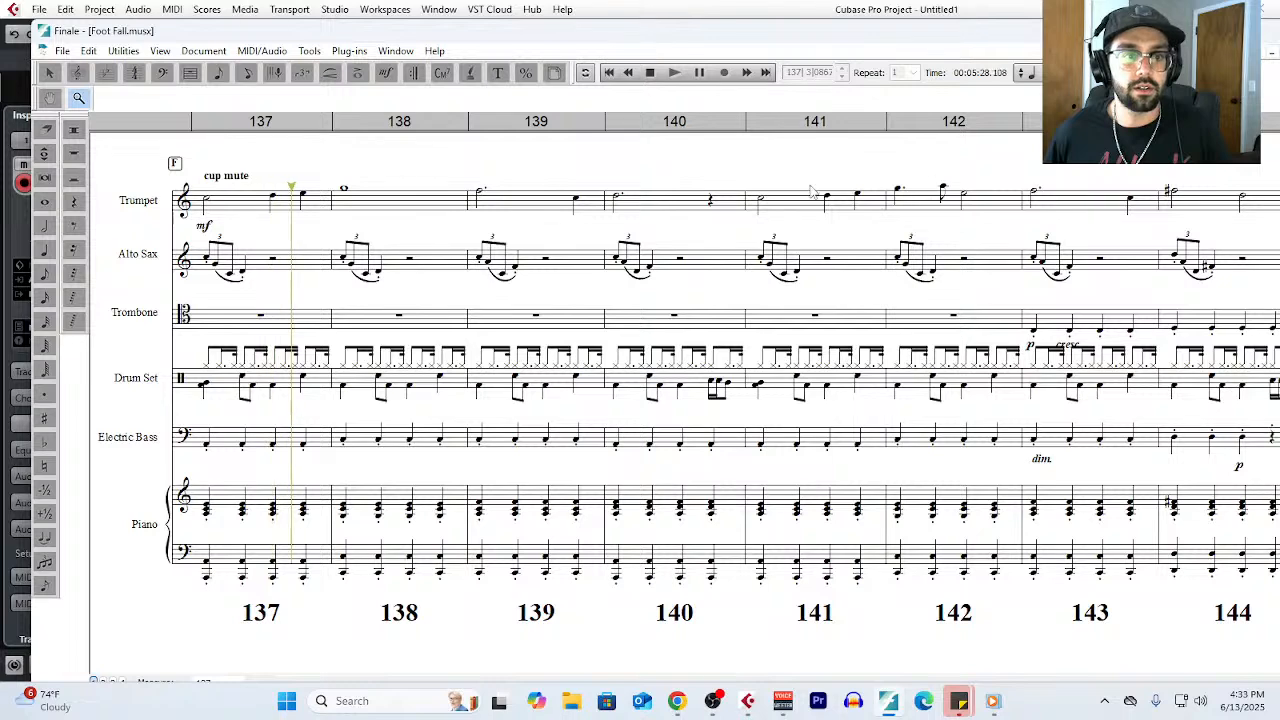
left_click(650, 73)
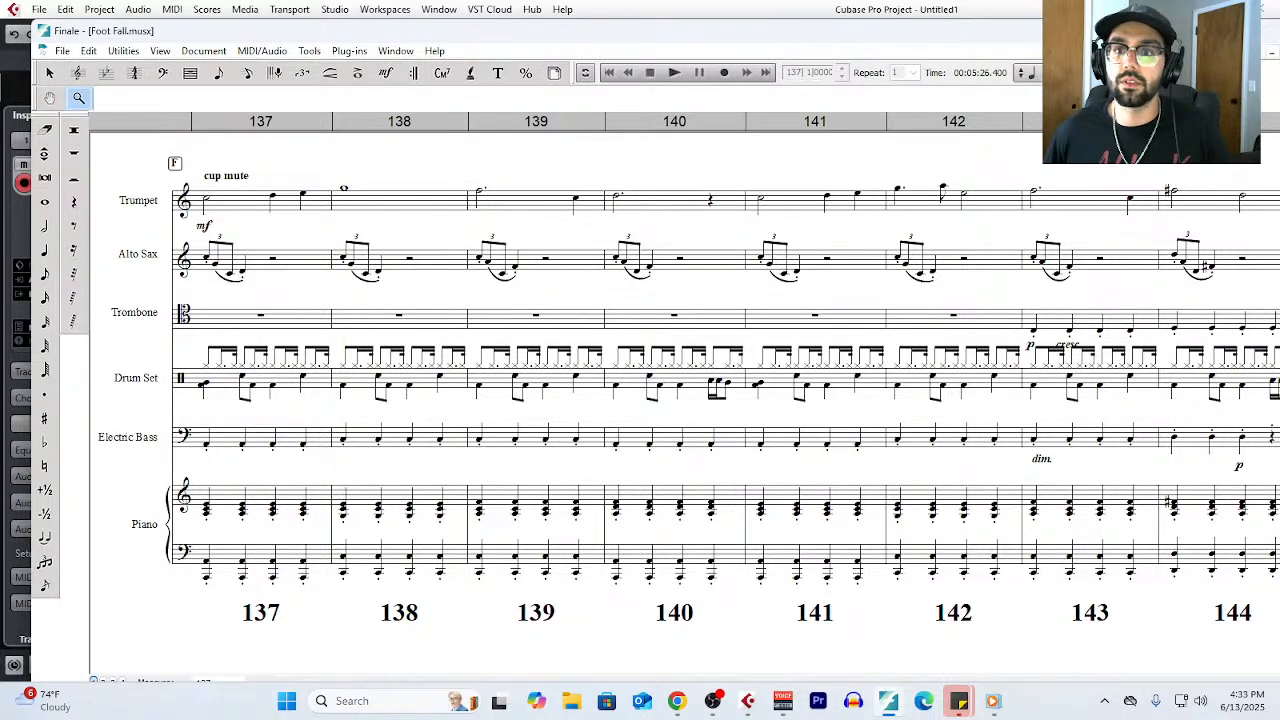
- Set playback to always start at measure 1, and check the NotePerformer bank's volume in VST Banks & Effects
left_click(1122, 73)
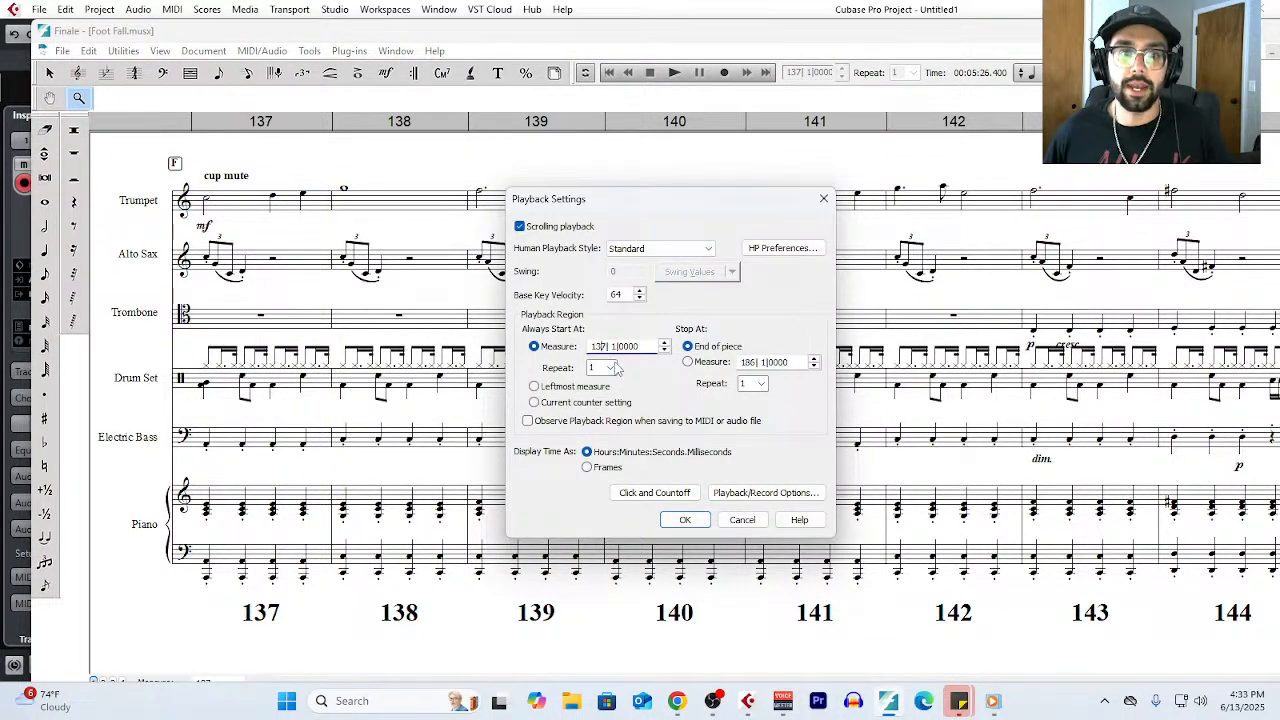
left_click(685, 520)
left_click(262, 50)
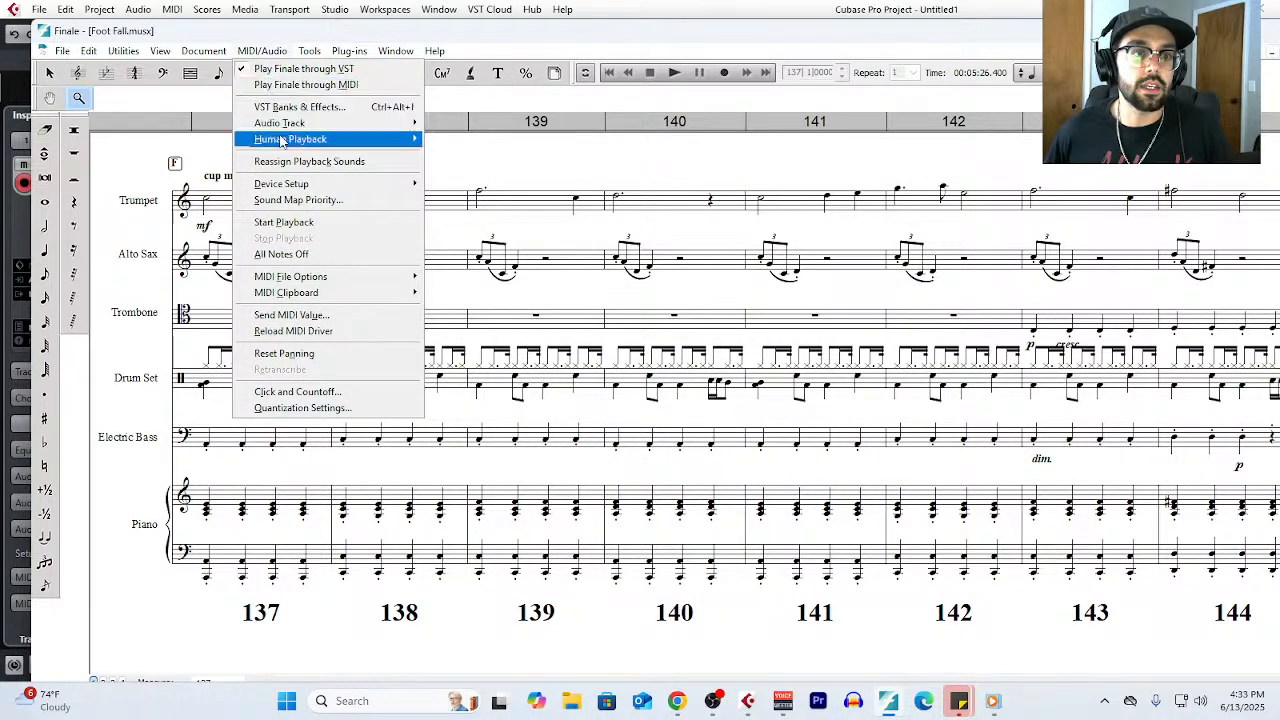
left_click(299, 106)
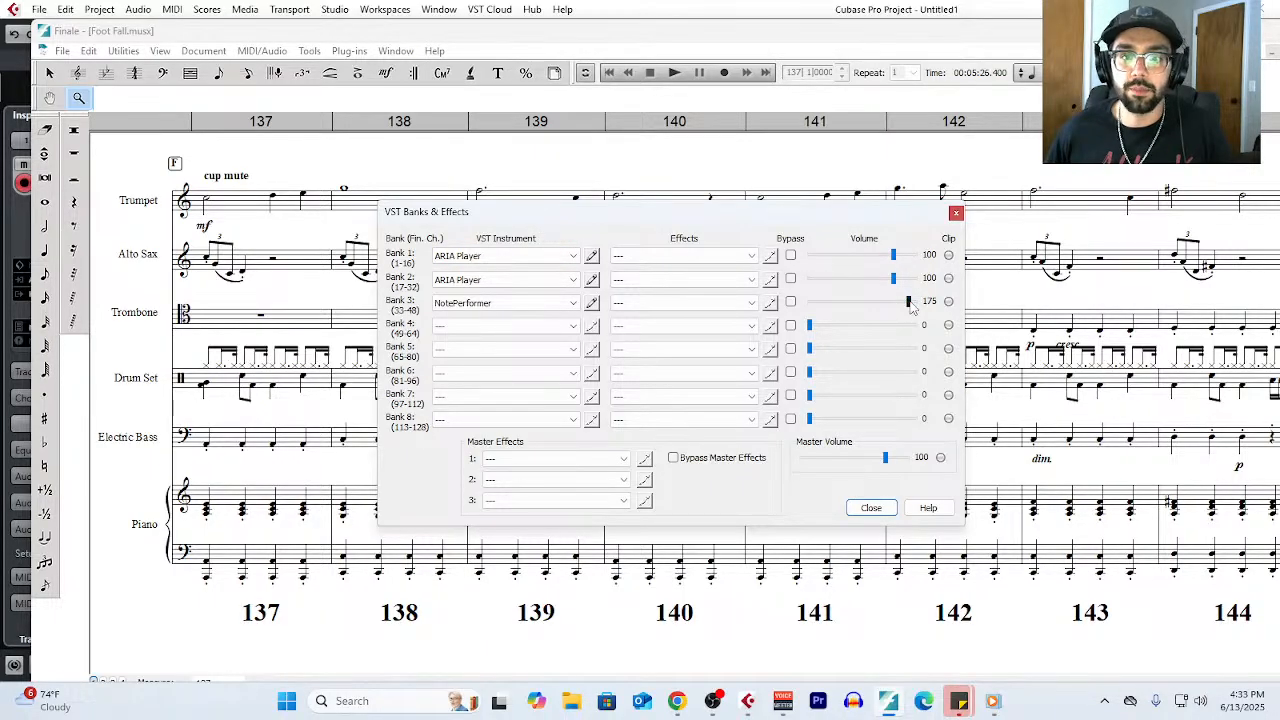
left_click(871, 508)
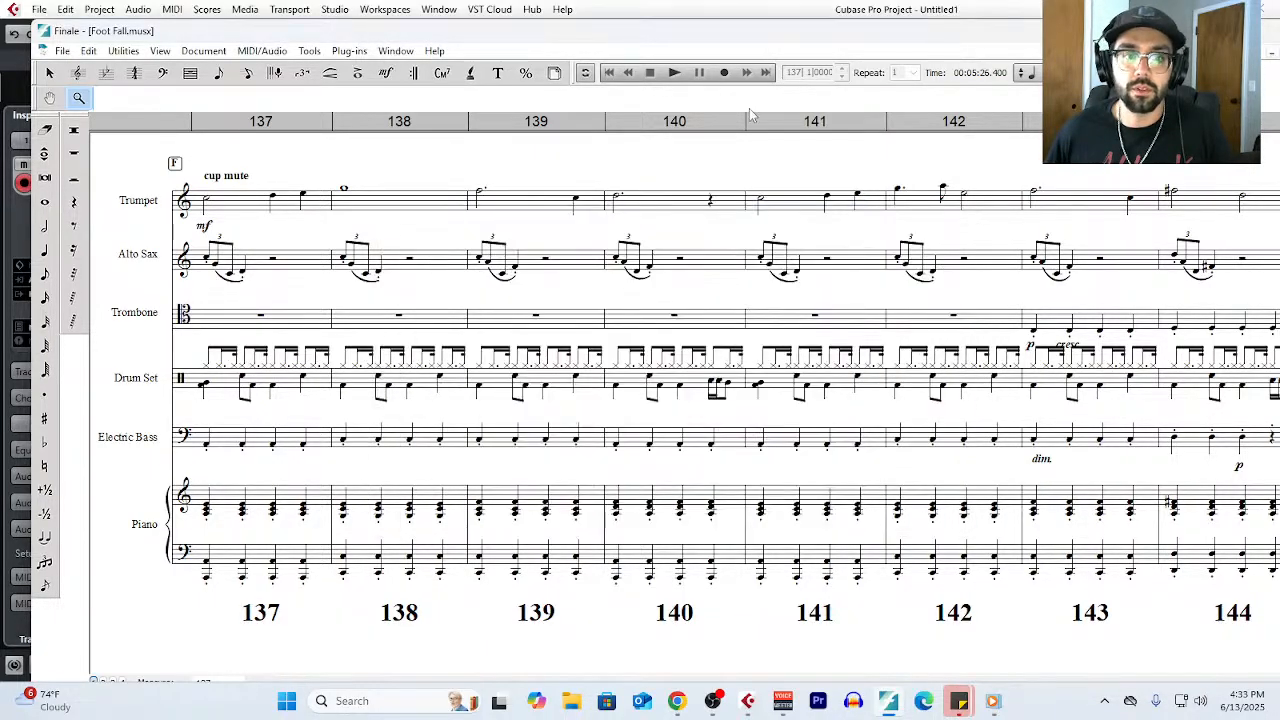
- Play the Foot Fall score from measure 1 through its final measure in a maximized window, and stop playback
left_click(675, 74)
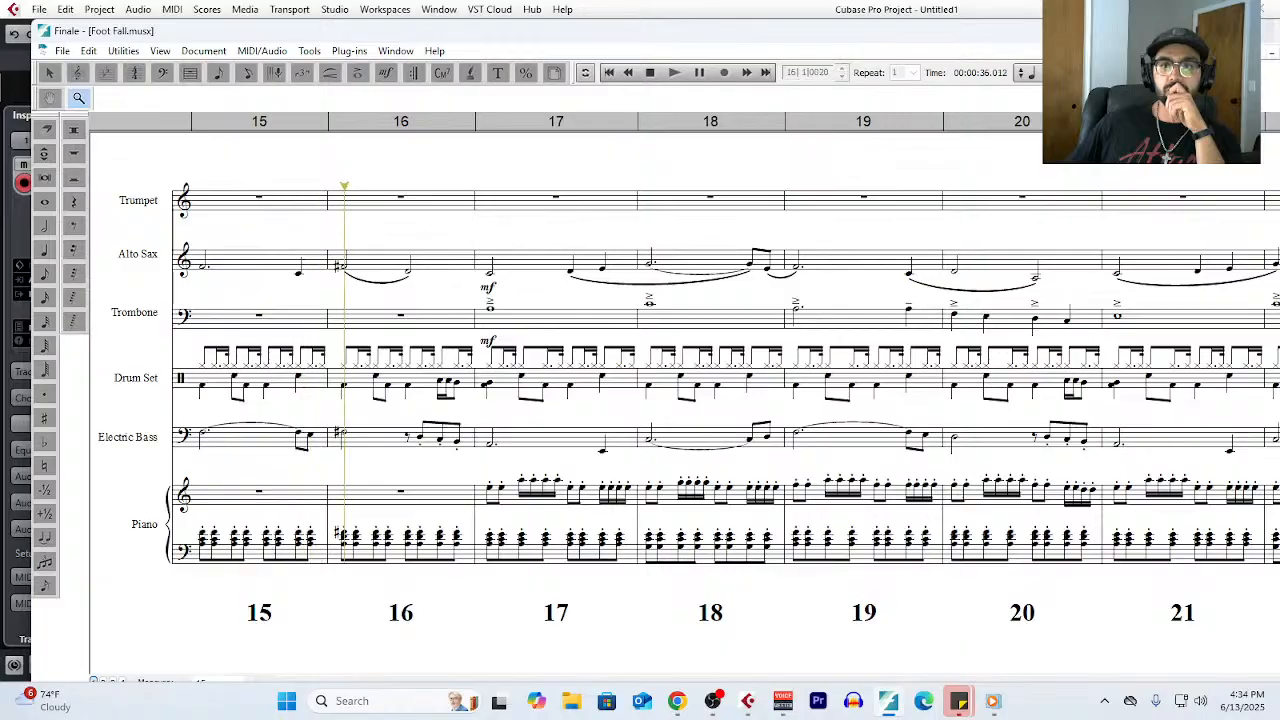
key("super+Up")
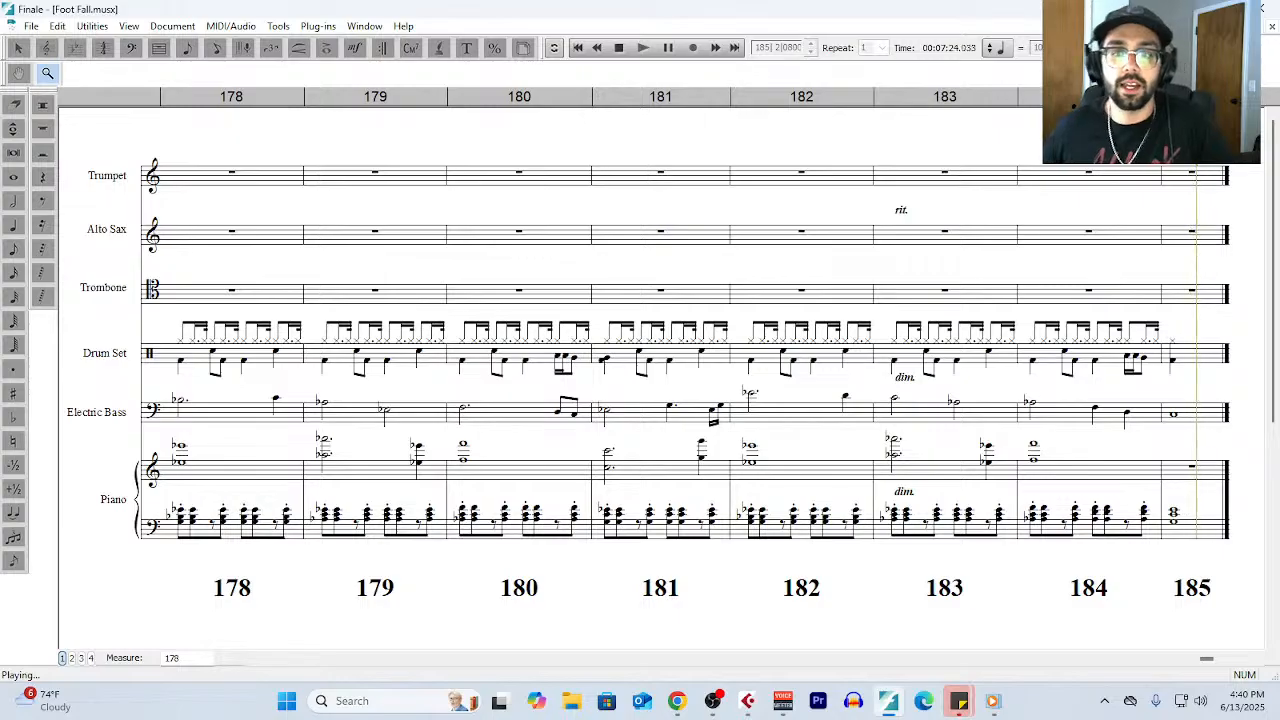
left_click(621, 50)
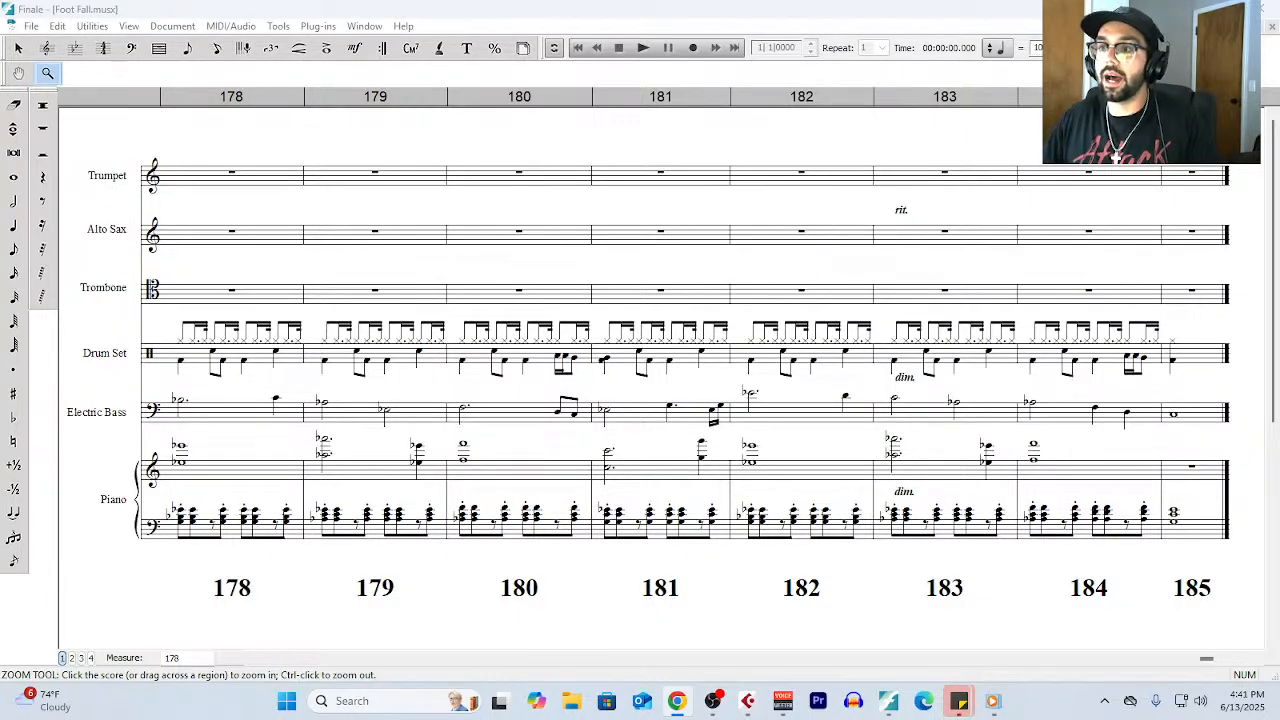
- Switch to the Tabletop Composer website in Chrome, and browse the E-Books and Notes & Slides in its book shop
key("alt+Tab")
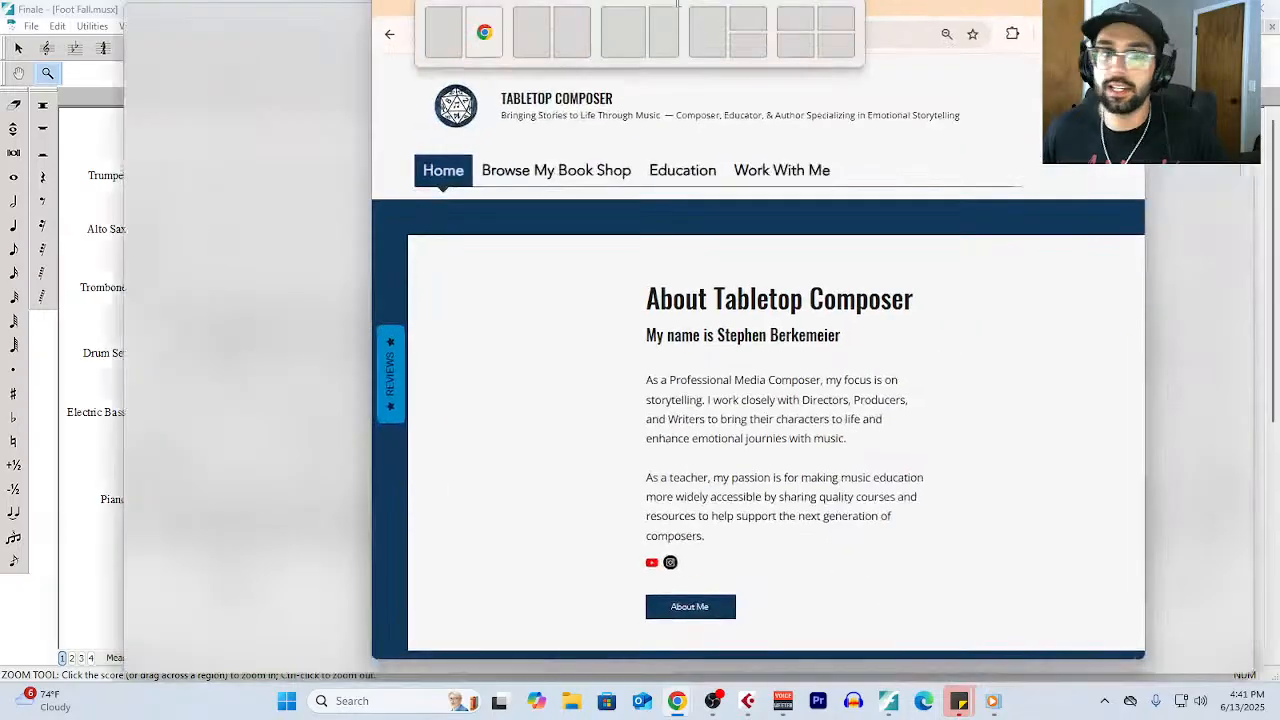
mouse_move(325, 198)
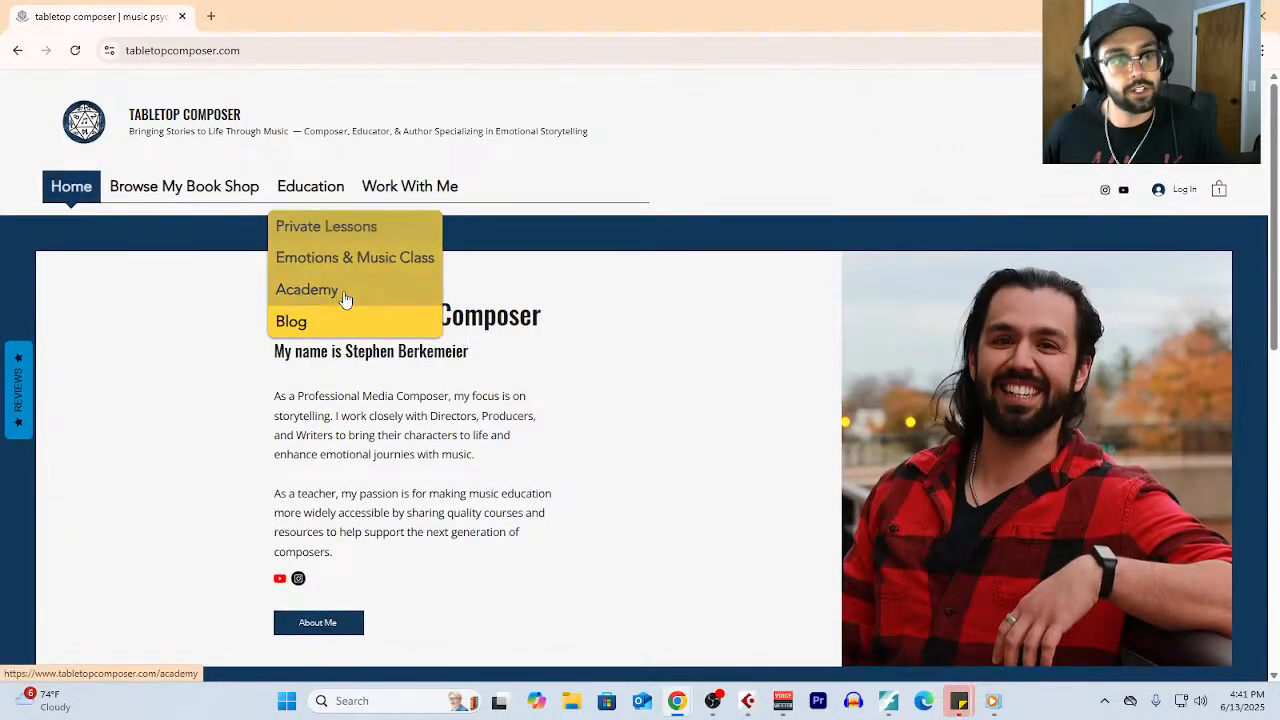
left_click(229, 201)
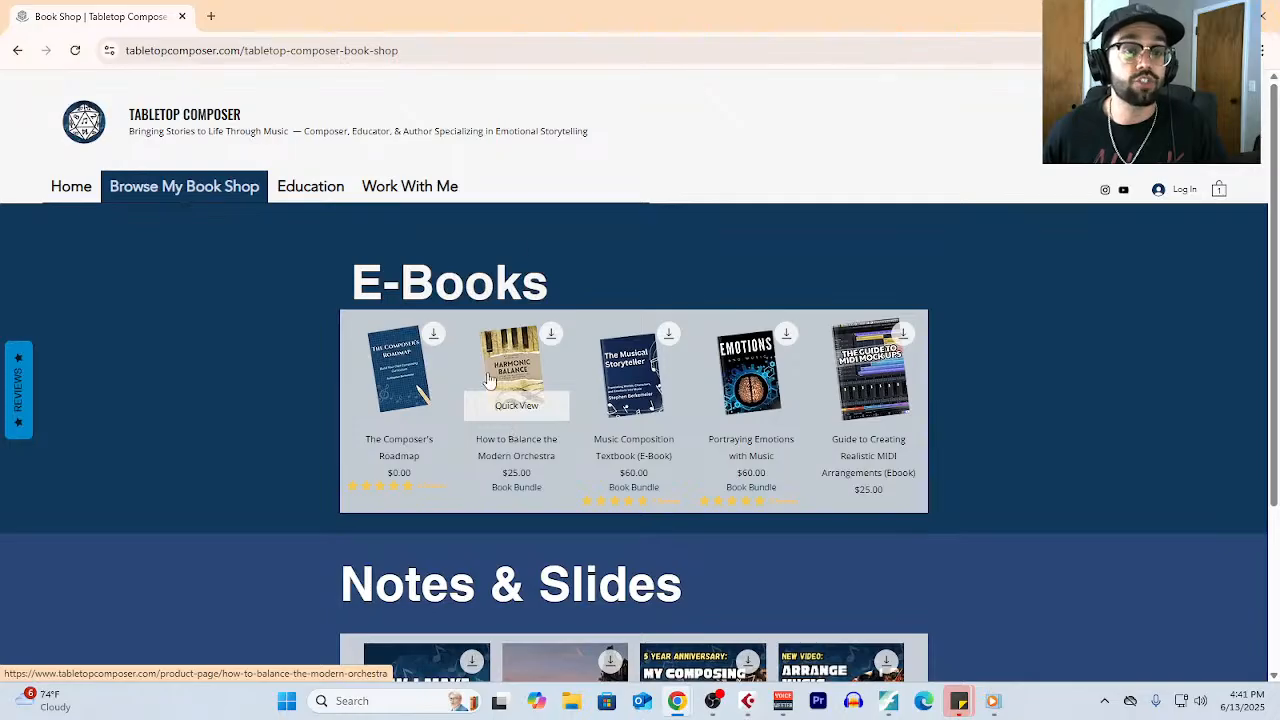
scroll(490, 380, "down", 1)
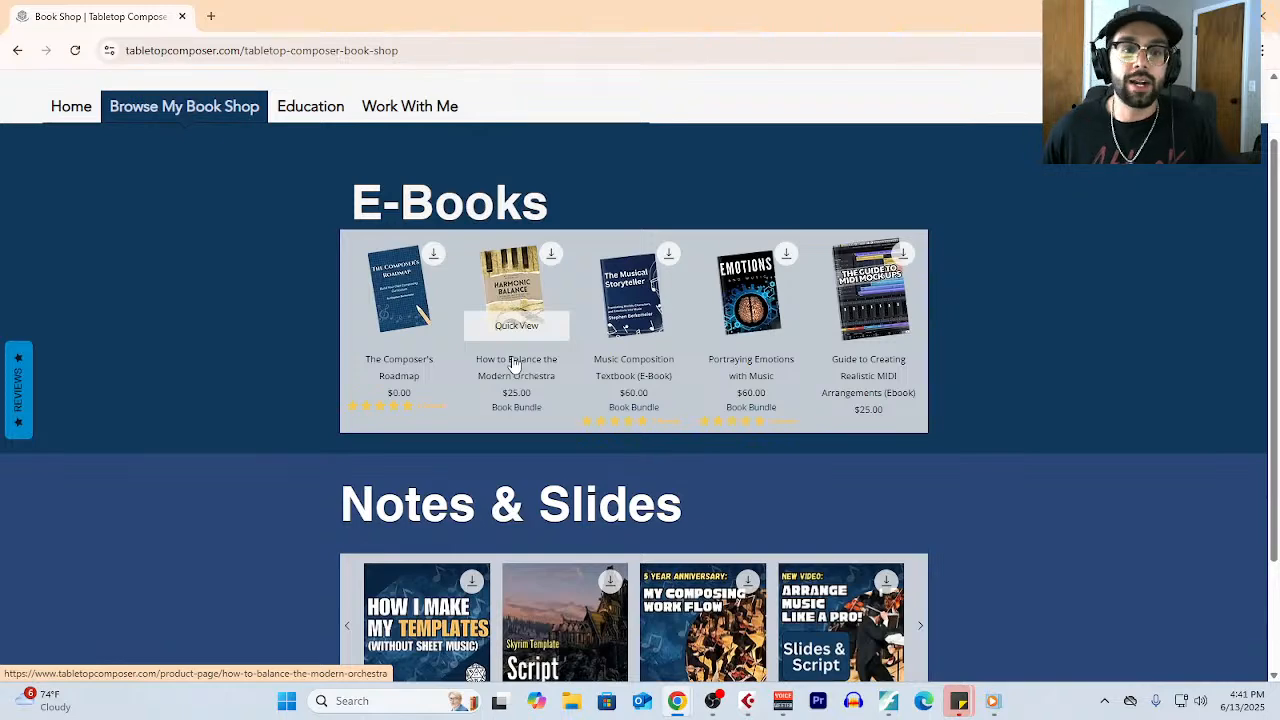
scroll(515, 333, "down", 1)
scroll(515, 333, "up", 1)
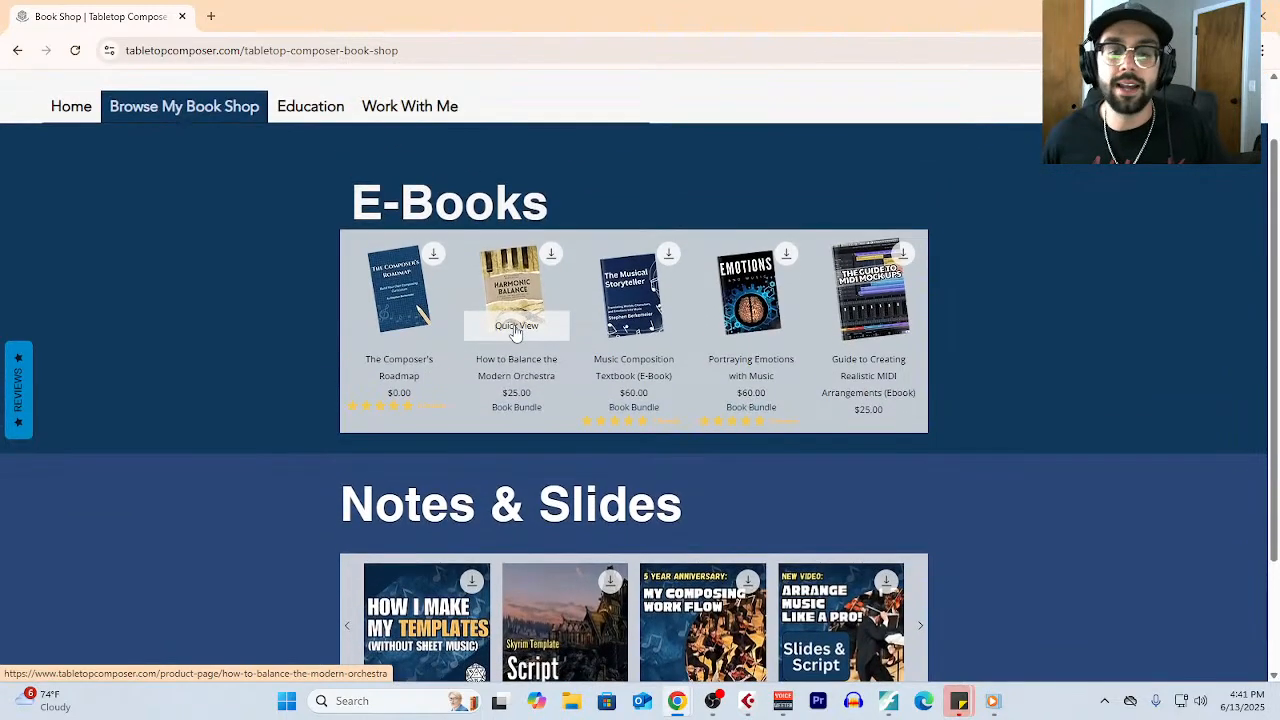